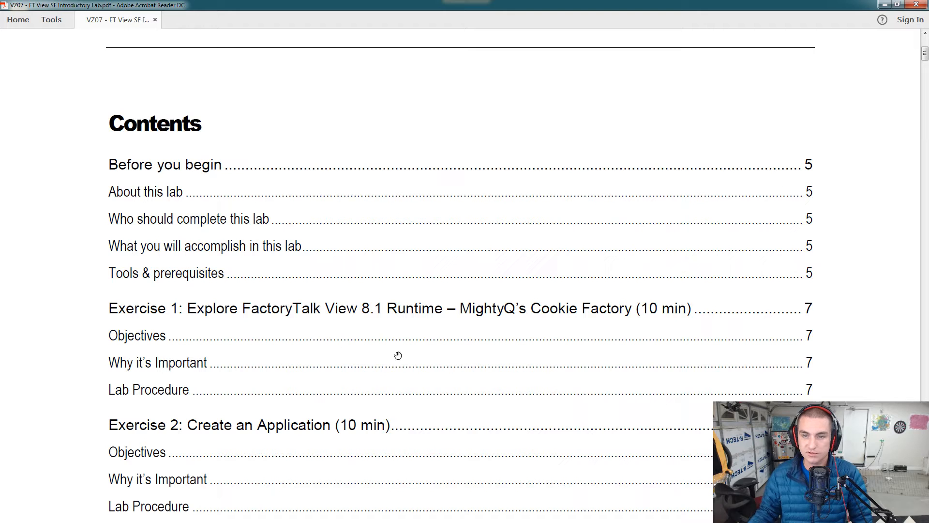
# Step: Read through the lab manual's table of contents, covering the introductory section and Exercises 1 to 9
pyautogui.scroll(-1, 405, 355)
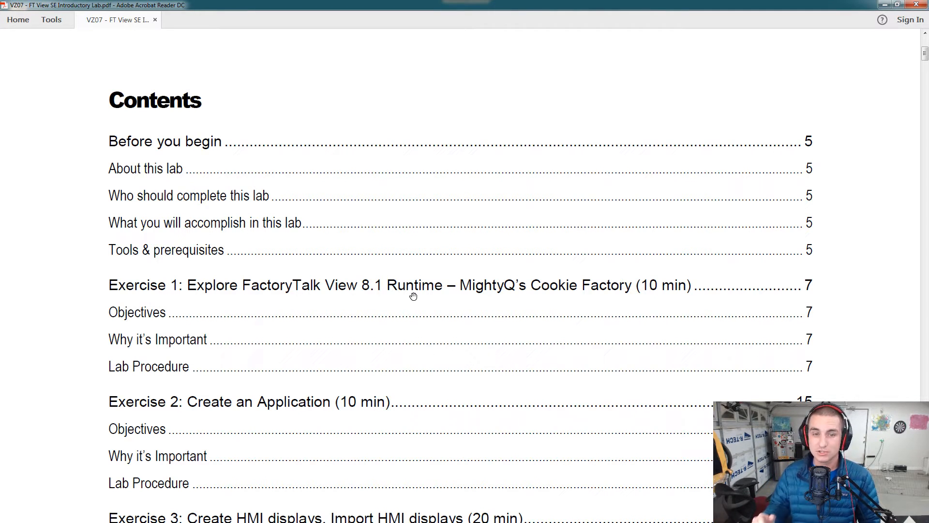
pyautogui.scroll(-1, 202, 386)
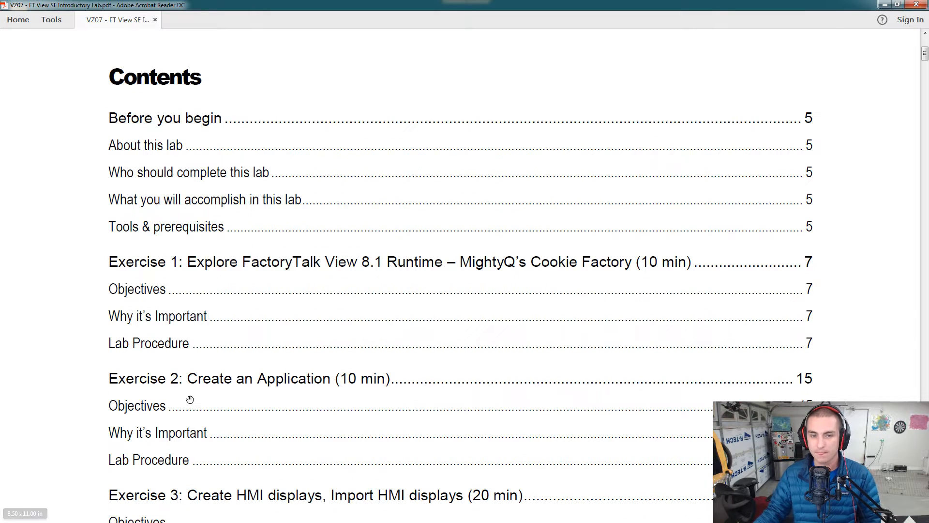
pyautogui.scroll(-1, 217, 396)
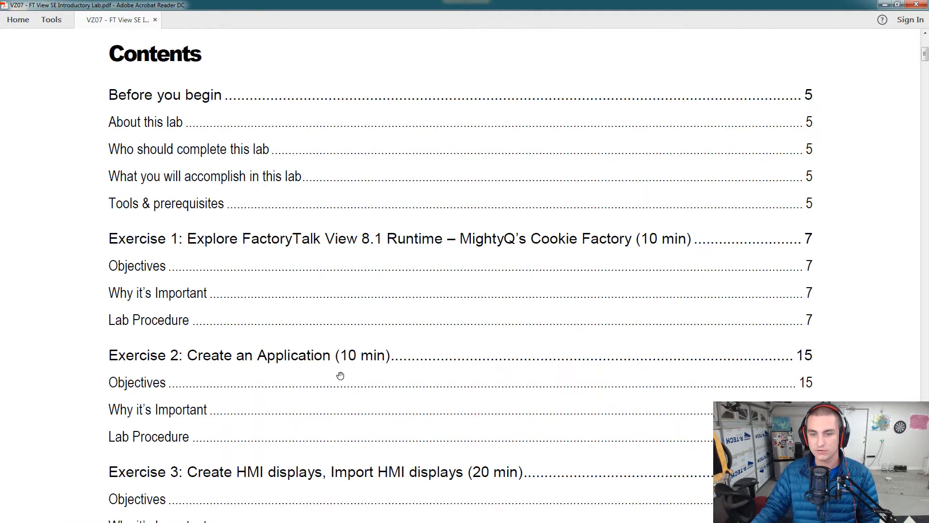
pyautogui.scroll(-7, 366, 371)
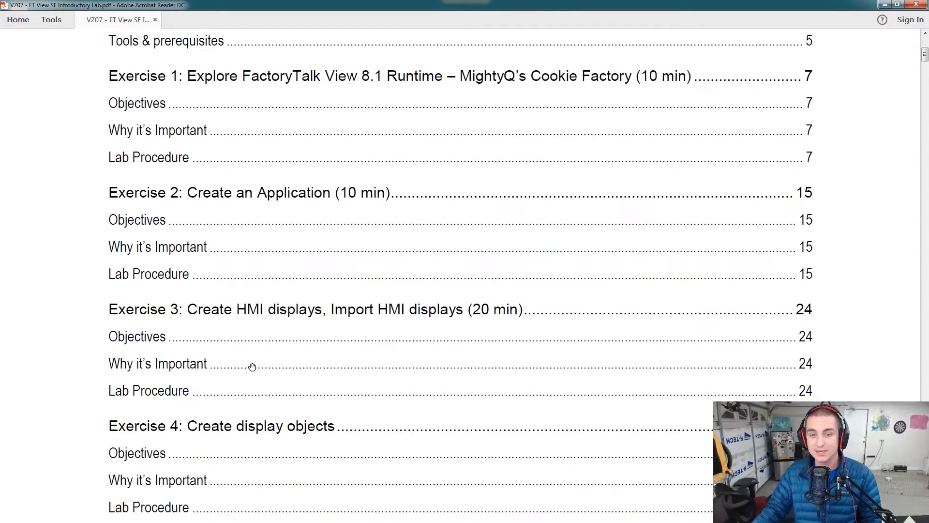
pyautogui.scroll(-2, 261, 359)
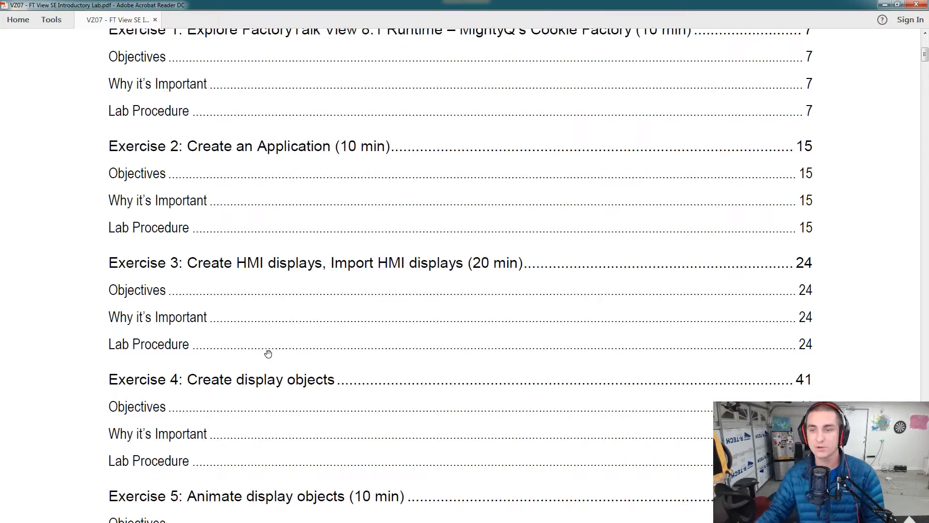
pyautogui.scroll(-1, 261, 359)
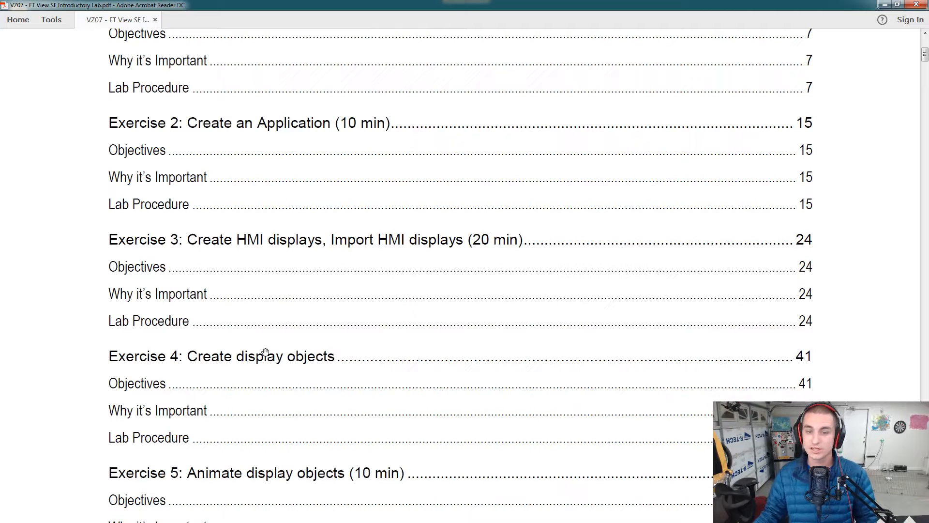
pyautogui.scroll(-2, 250, 371)
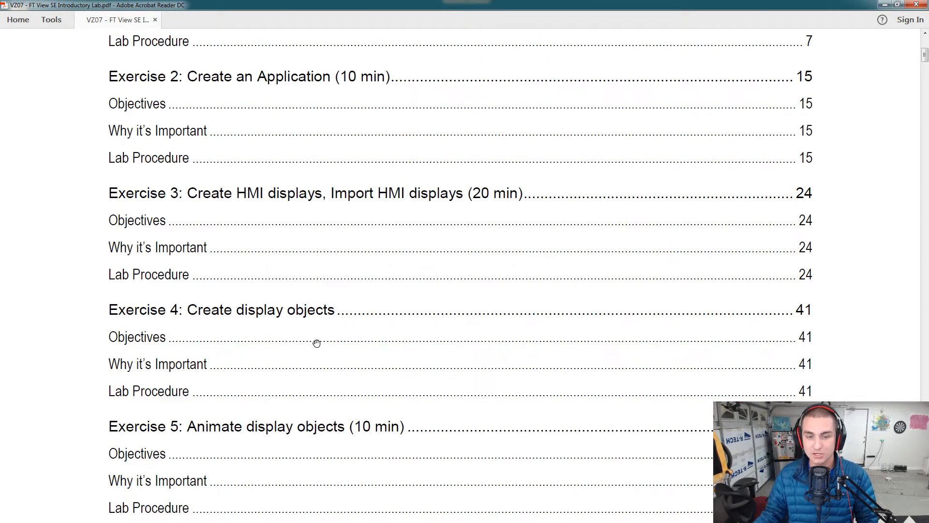
pyautogui.scroll(-4, 315, 346)
pyautogui.scroll(-2, 315, 349)
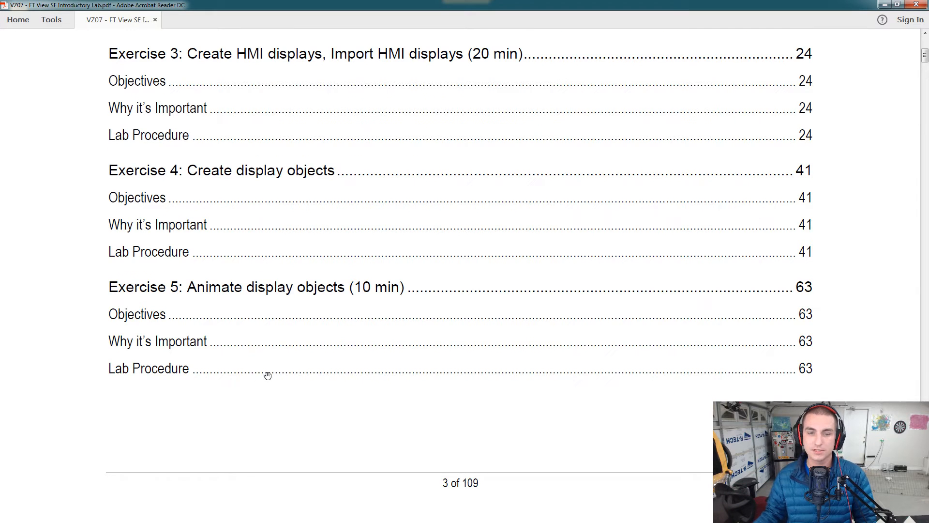
pyautogui.scroll(-15, 267, 375)
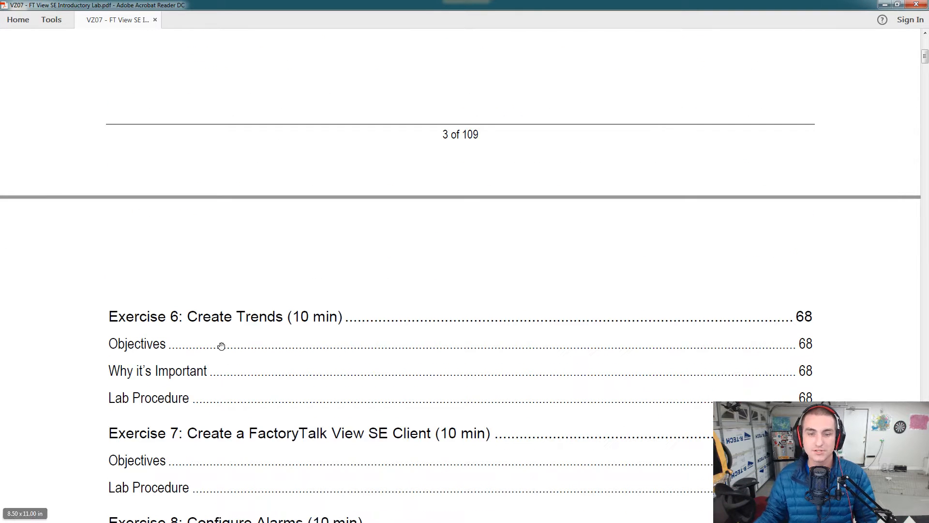
pyautogui.scroll(-6, 318, 370)
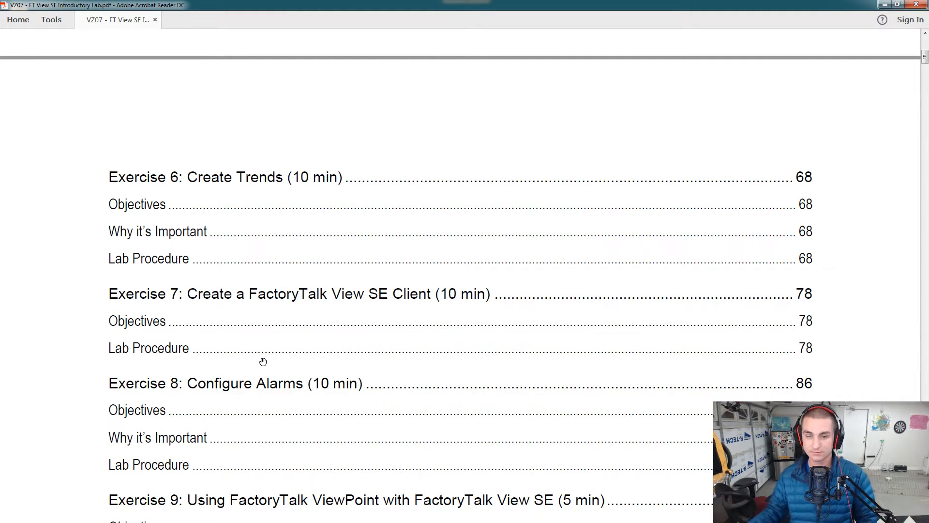
pyautogui.scroll(-3, 349, 357)
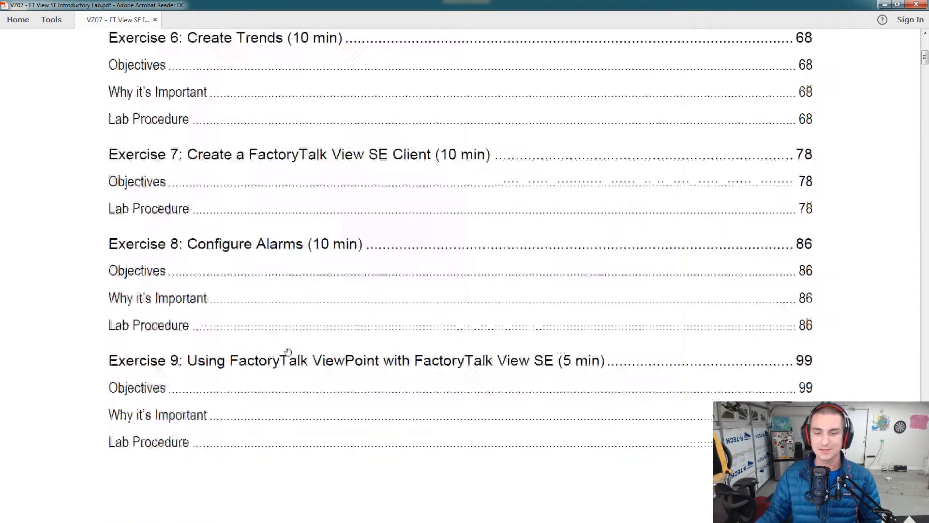
pyautogui.scroll(-5, 290, 368)
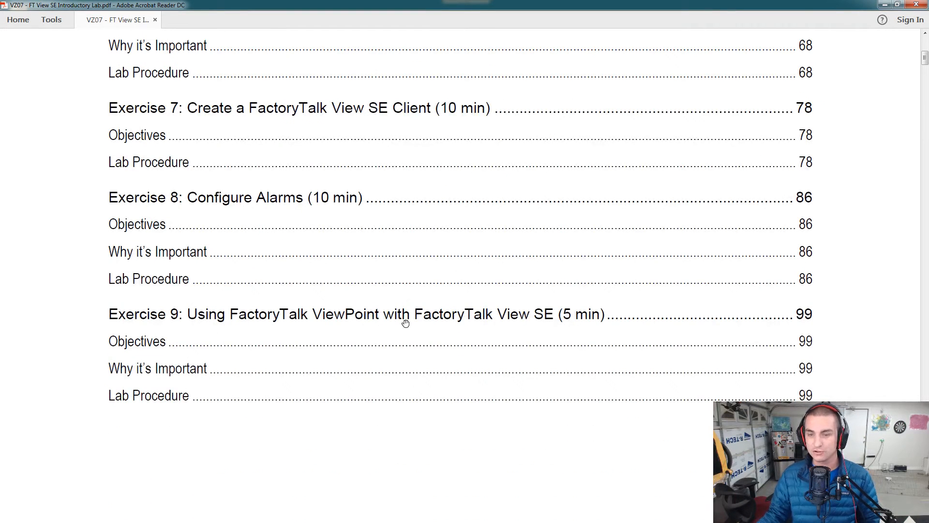
# Step: Read the manual's "Before you begin" section, covering the lab's audience, accomplishments, required software and lab files
pyautogui.scroll(-6, 497, 348)
pyautogui.scroll(-20, 496, 341)
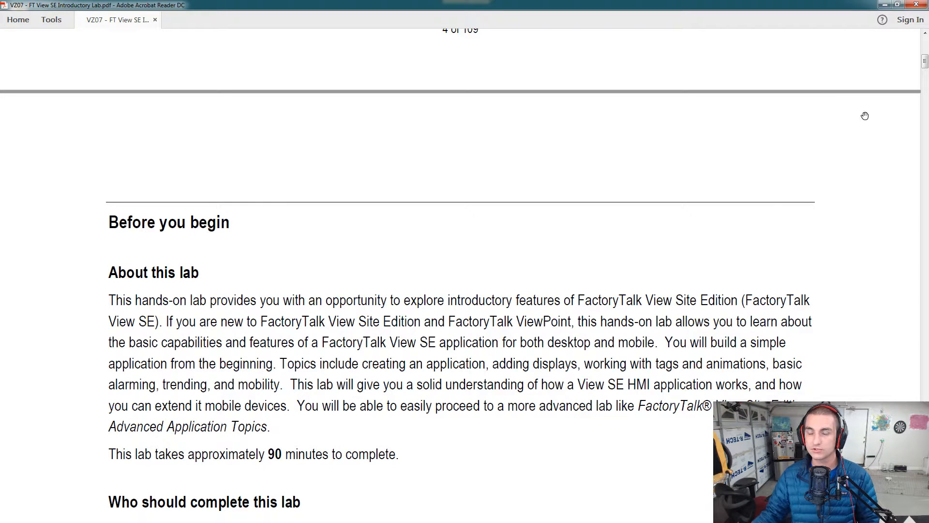
pyautogui.scroll(-3, 713, 192)
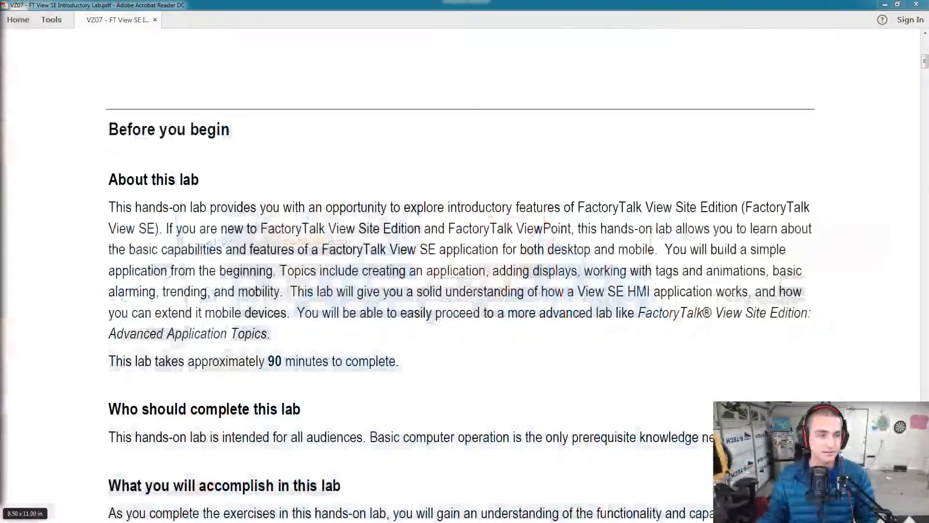
pyautogui.scroll(-3, 311, 349)
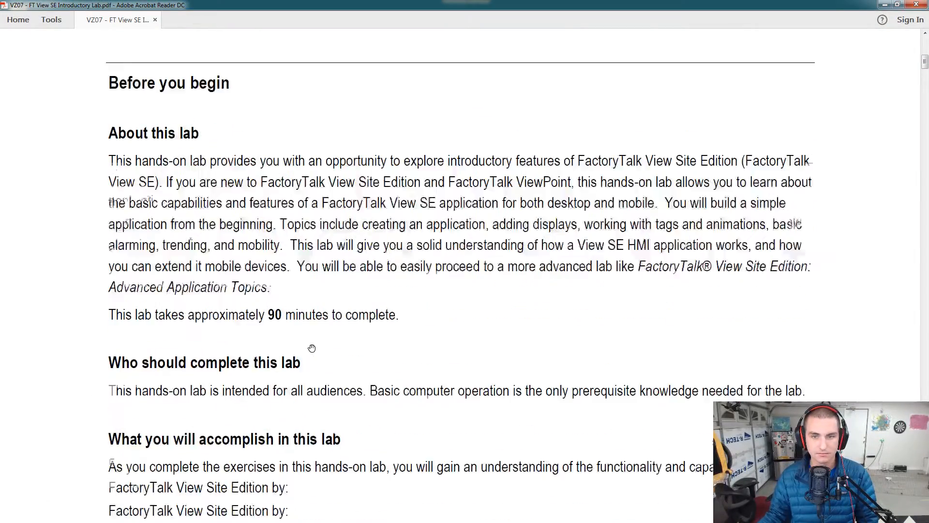
pyautogui.scroll(-6, 305, 347)
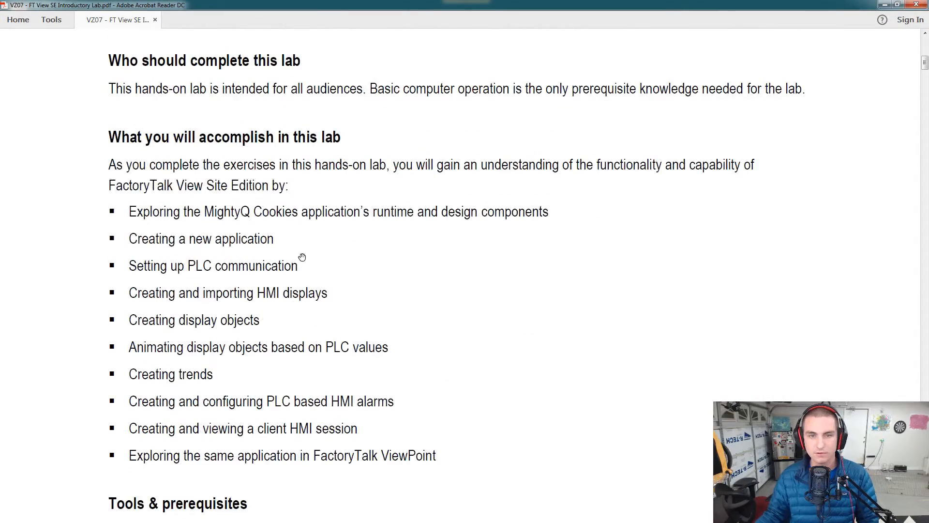
pyautogui.scroll(-1, 285, 242)
pyautogui.scroll(-3, 247, 244)
pyautogui.scroll(-18, 249, 246)
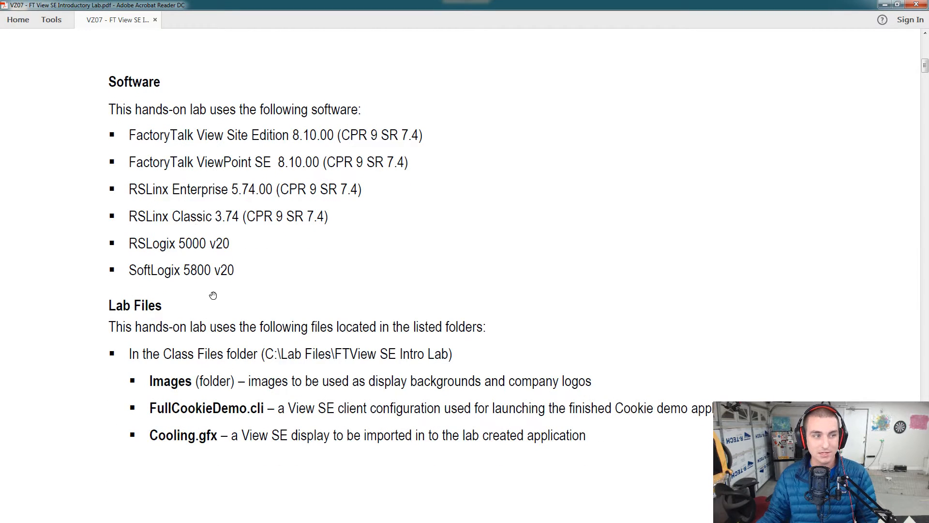
pyautogui.scroll(-2, 211, 294)
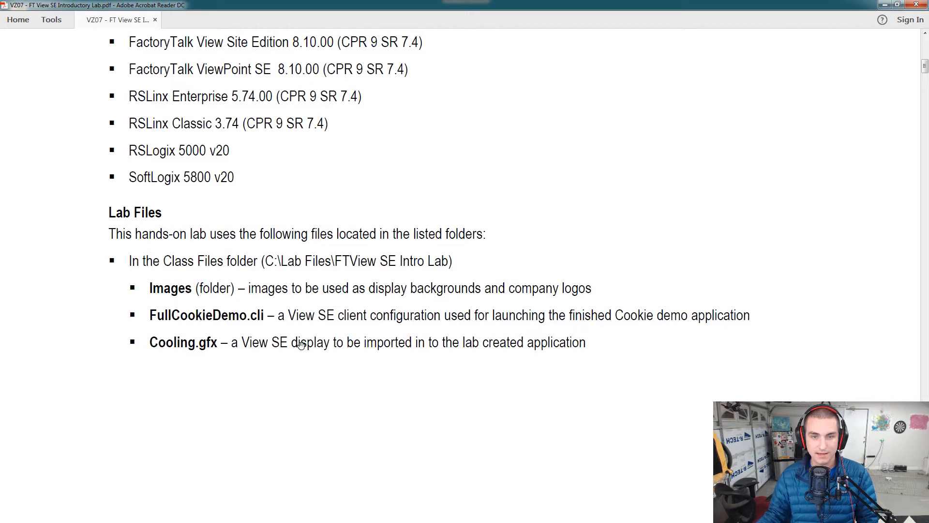
# Step: Read the Exercise 1 objectives, importance and lab procedure through the steps for locating the class files and launching FullCookieDemo.cli
pyautogui.scroll(-6, 339, 300)
pyautogui.scroll(-12, 335, 310)
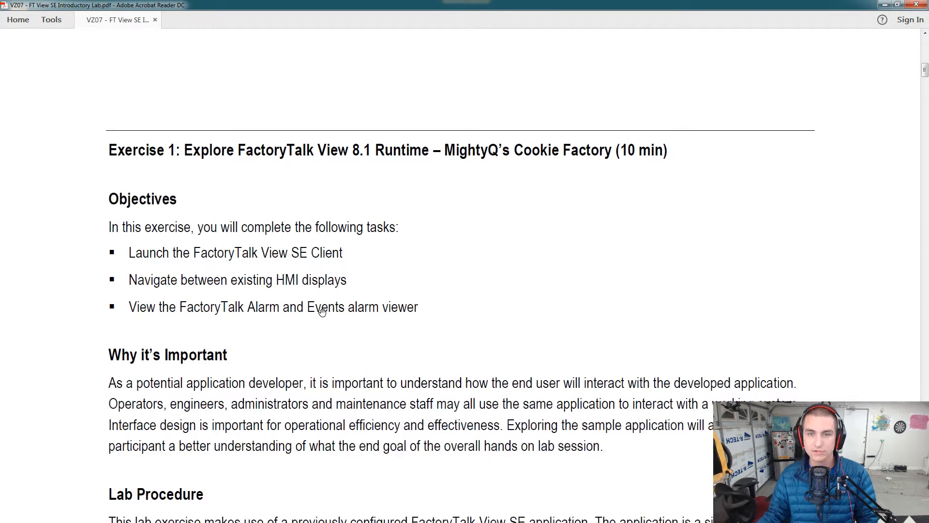
pyautogui.scroll(-1, 317, 311)
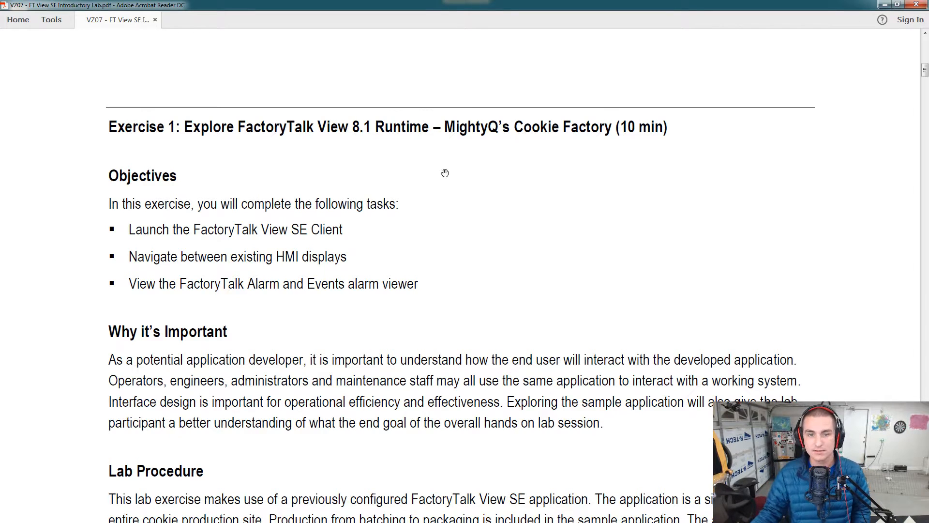
pyautogui.scroll(-1, 399, 247)
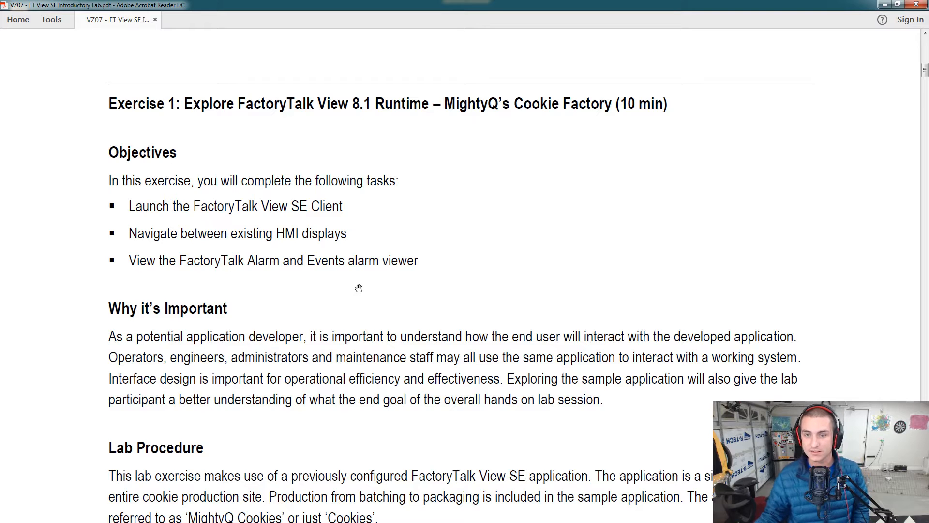
pyautogui.scroll(-3, 393, 294)
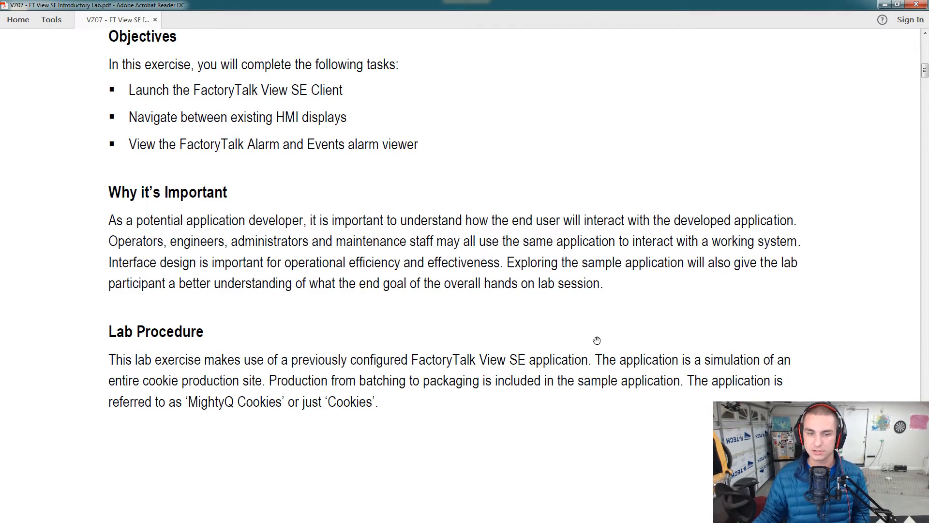
pyautogui.scroll(-1, 596, 345)
pyautogui.scroll(-3, 599, 348)
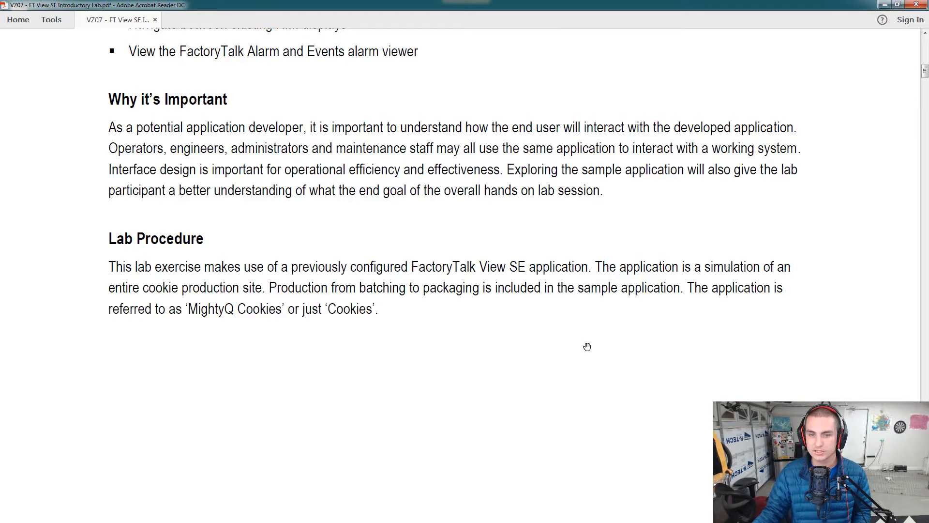
pyautogui.scroll(-1, 588, 346)
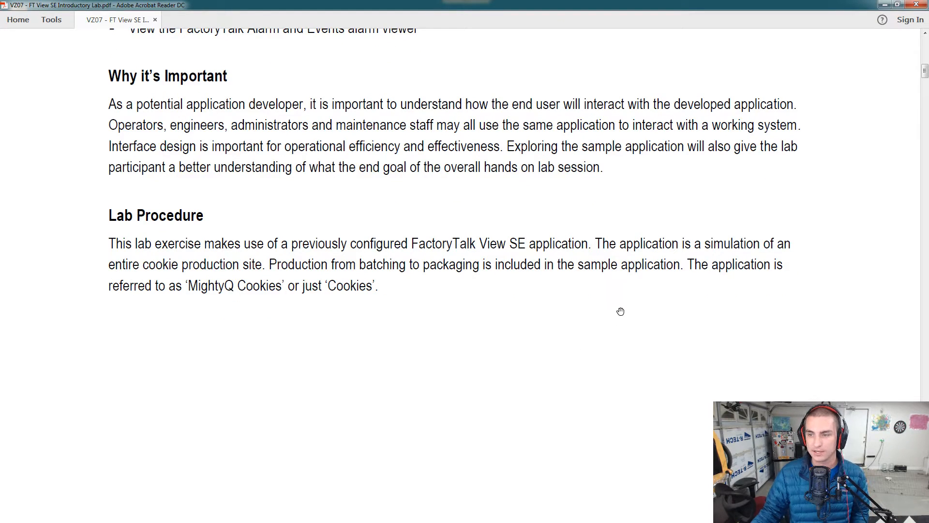
pyautogui.scroll(-2, 625, 306)
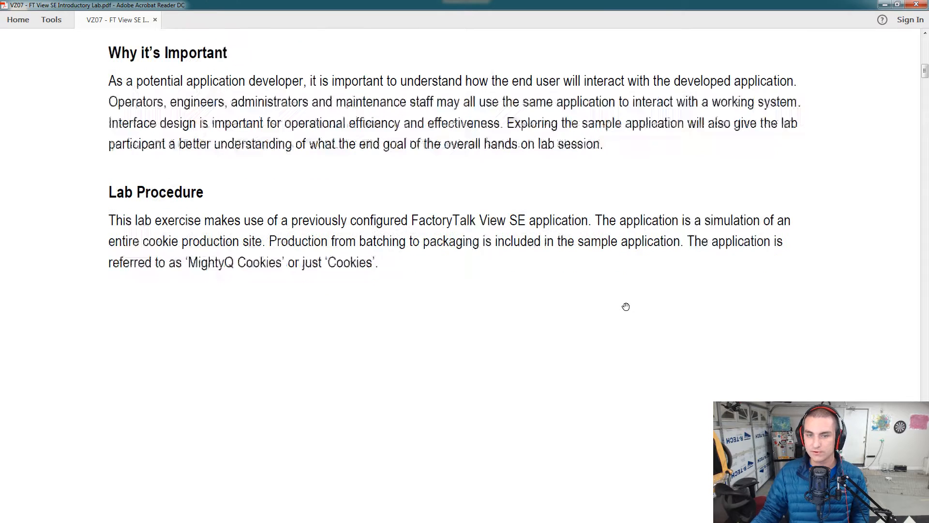
pyautogui.scroll(-10, 625, 307)
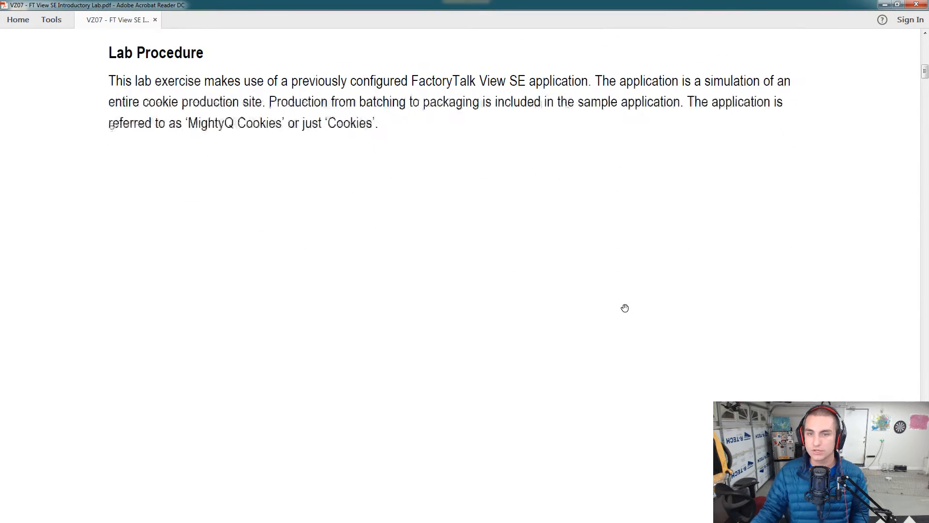
pyautogui.scroll(-6, 613, 328)
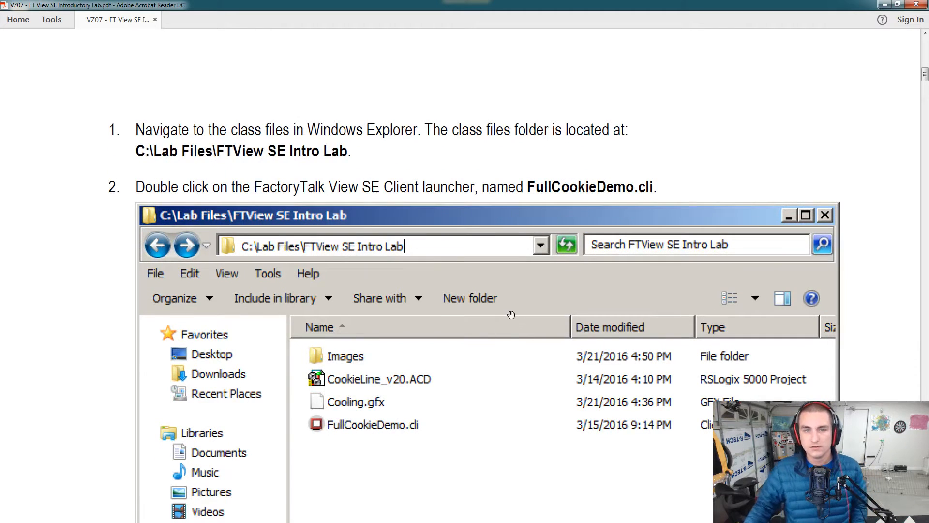
pyautogui.scroll(-1, 501, 327)
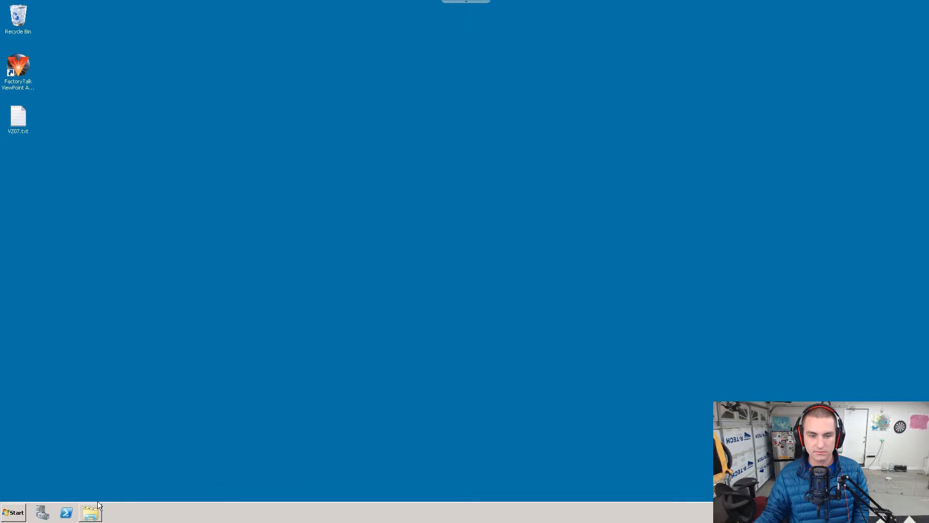
# Step: Switch to Windows Explorer, show the contents of Local Disk (C:), and reposition the window on the desktop
pyautogui.click(91, 512)
pyautogui.click(264, 303)
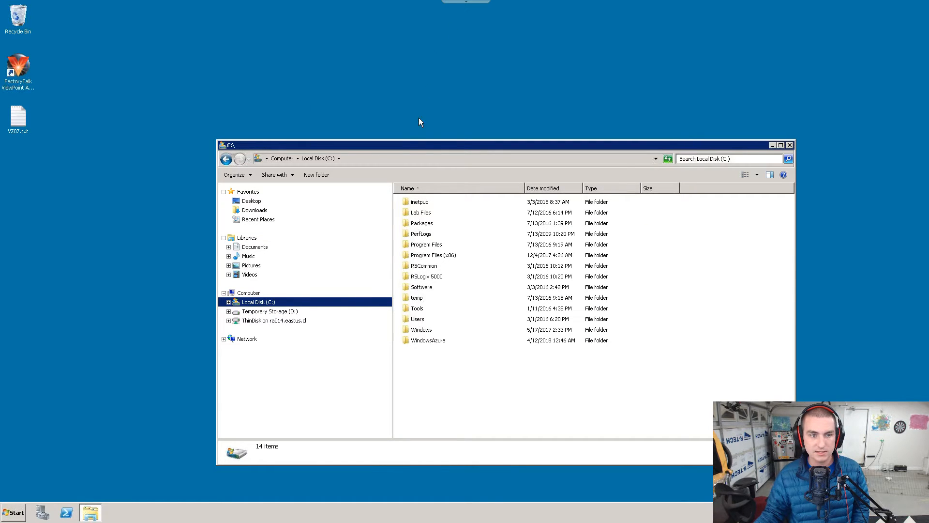
pyautogui.moveTo(404, 147); pyautogui.dragTo(342, 111)
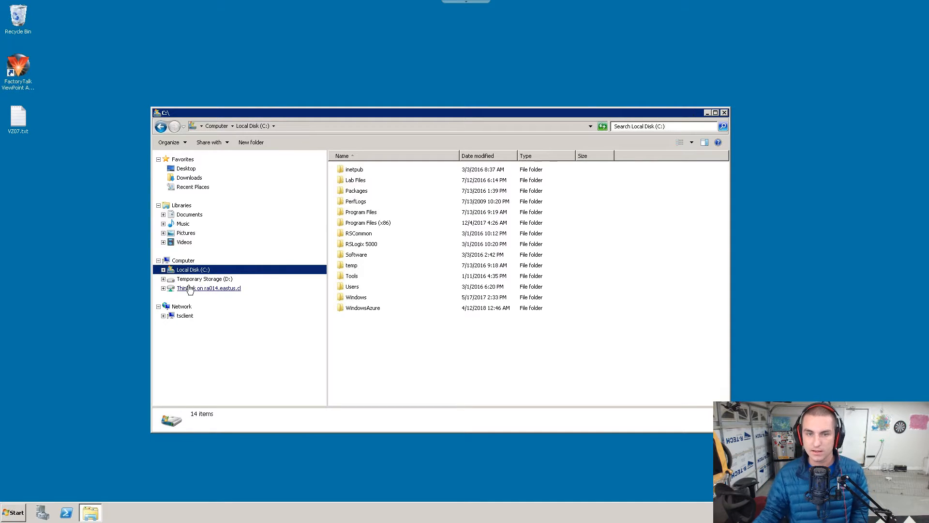
# Step: Check the contents of Temporary Storage (D:) and the ThinDisk network drive, and return to Local Disk (C:)
pyautogui.click(206, 279)
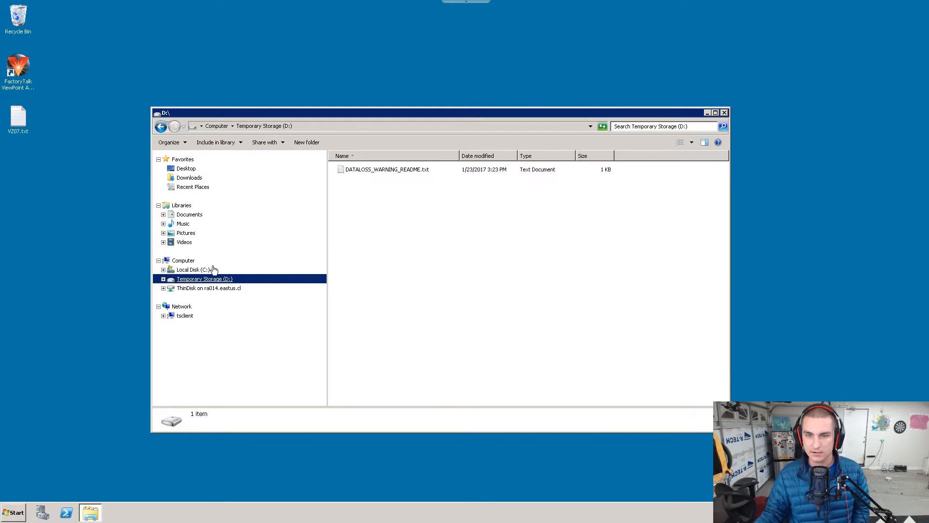
pyautogui.click(194, 289)
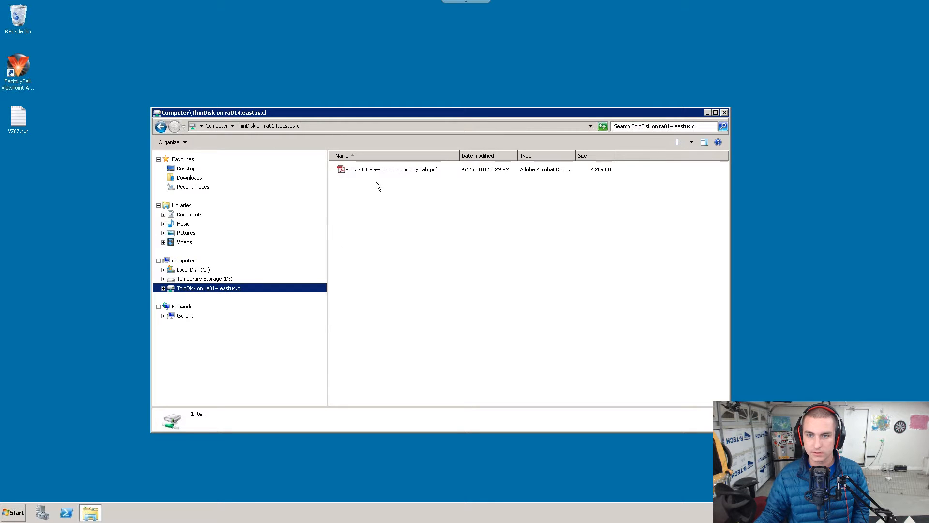
pyautogui.click(187, 270)
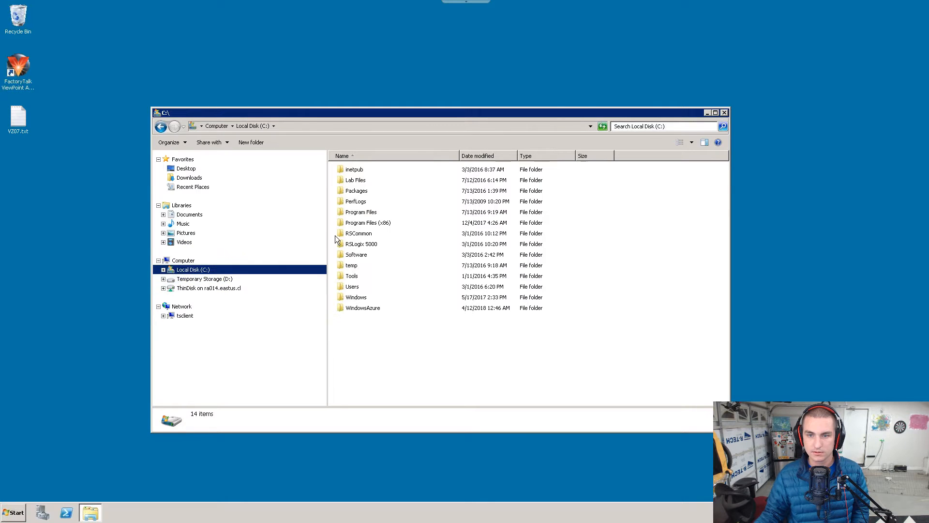
# Step: View the properties of the RSCommon and Lab Files folders on Local Disk (C:)
pyautogui.click(366, 236)
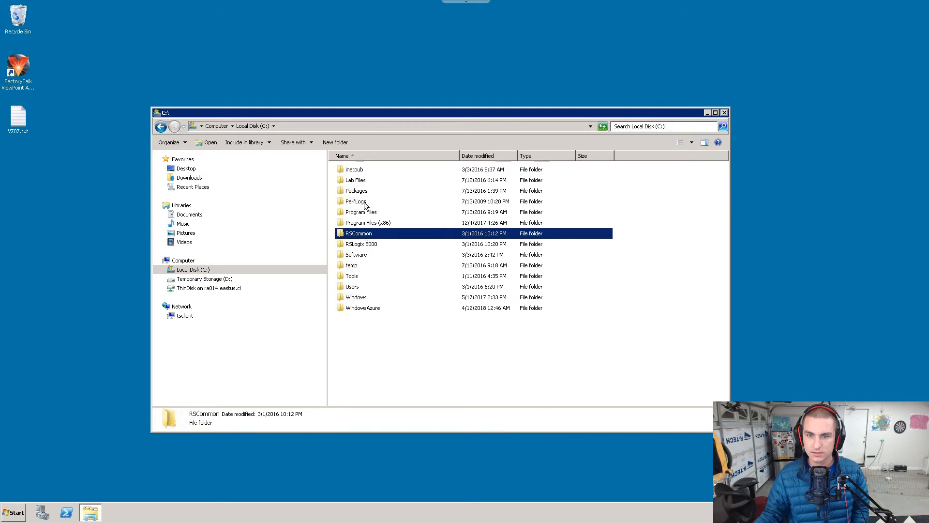
pyautogui.hotkey('alt', 'Return')
pyautogui.click(356, 180)
pyautogui.hotkey('alt', 'Return')
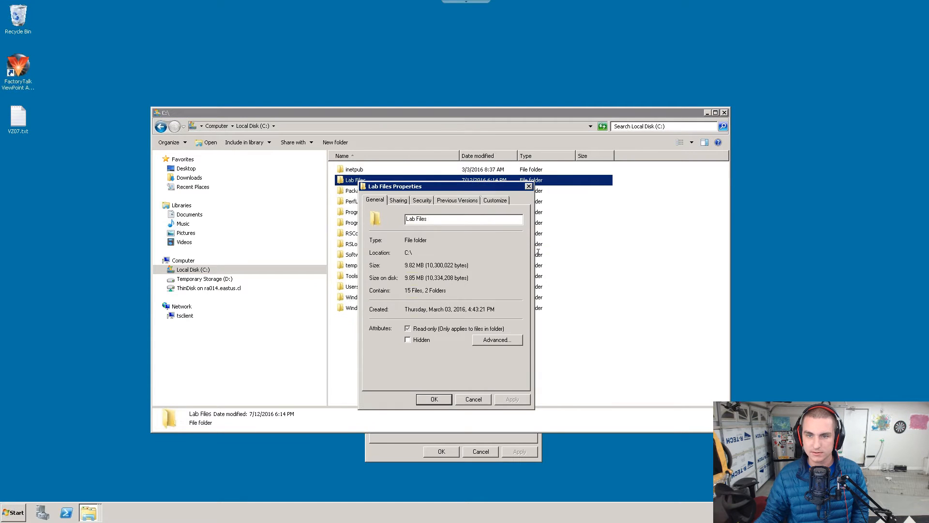
# Step: Close the open folder properties windows, checking the Lab Files folder's properties once more
pyautogui.click(529, 187)
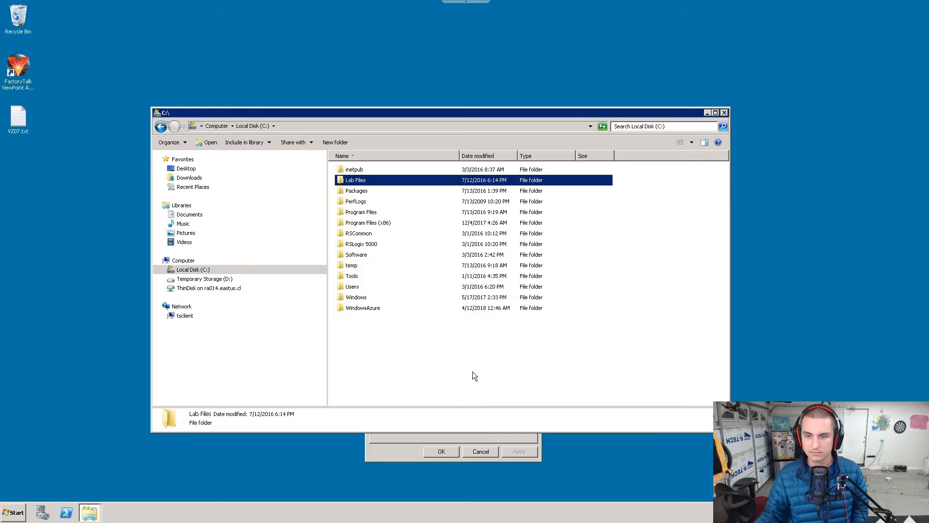
pyautogui.click(481, 451)
pyautogui.hotkey('alt', 'Return')
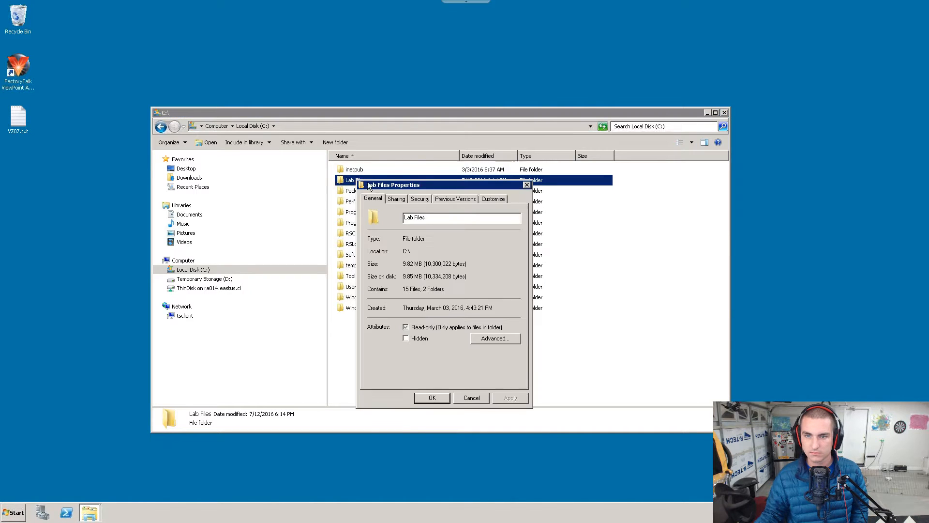
pyautogui.click(526, 185)
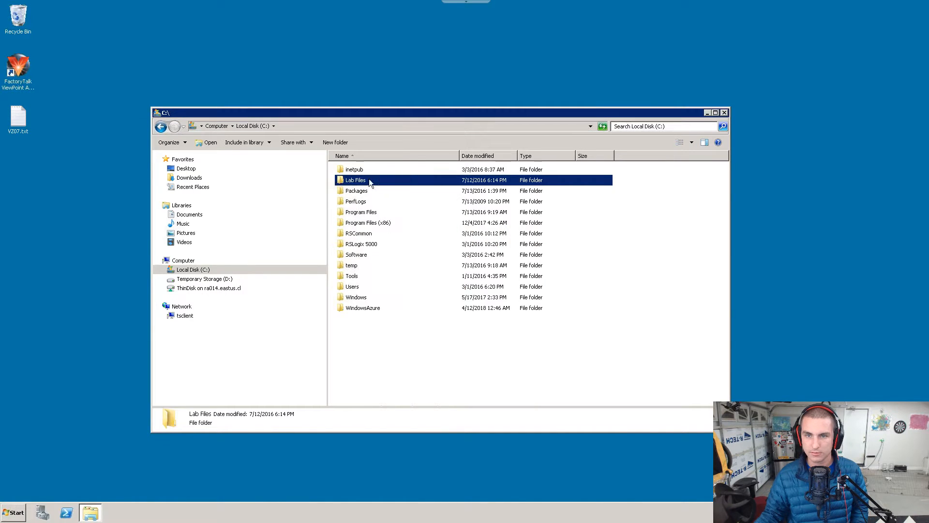
# Step: Open the FTView SE Intro Lab folder inside Lab Files and launch FullCookieDemo.cli
pyautogui.rightClick(374, 185)
pyautogui.click(375, 187)
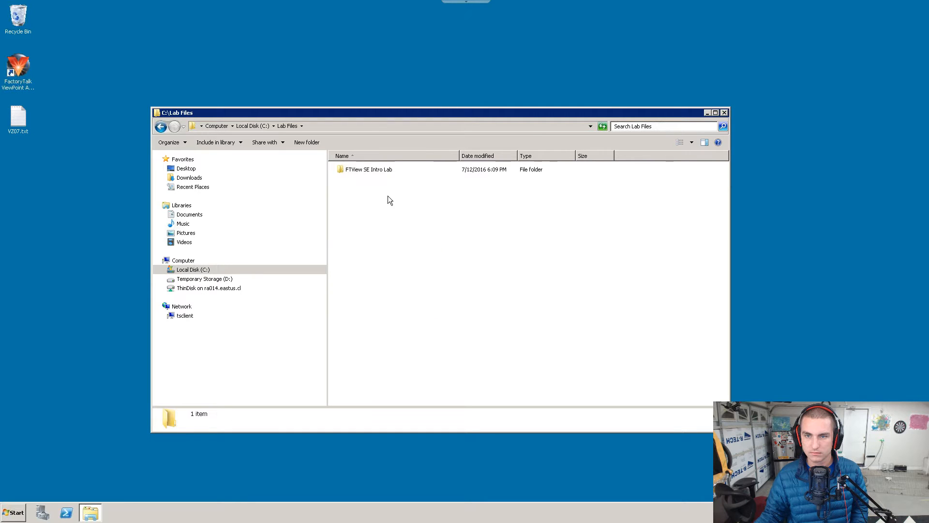
pyautogui.rightClick(365, 170)
pyautogui.click(394, 176)
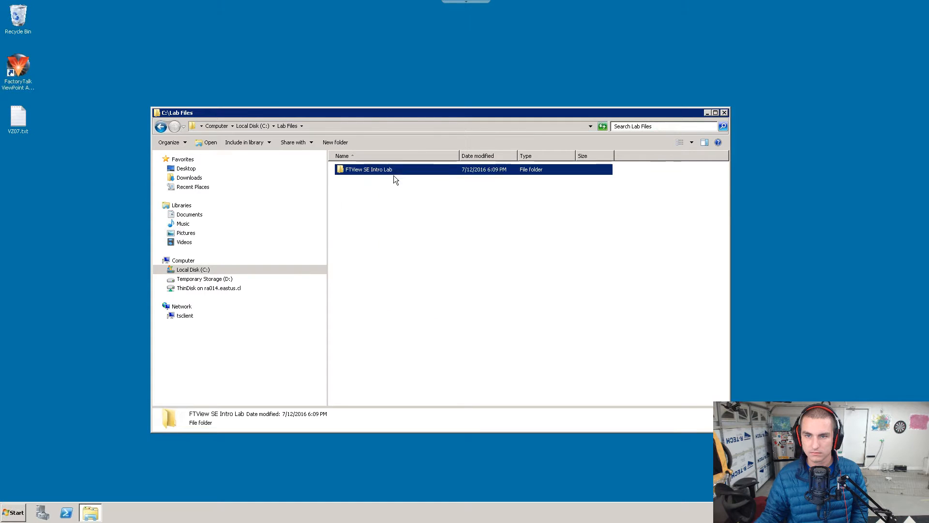
pyautogui.click(366, 200)
pyautogui.rightClick(366, 200)
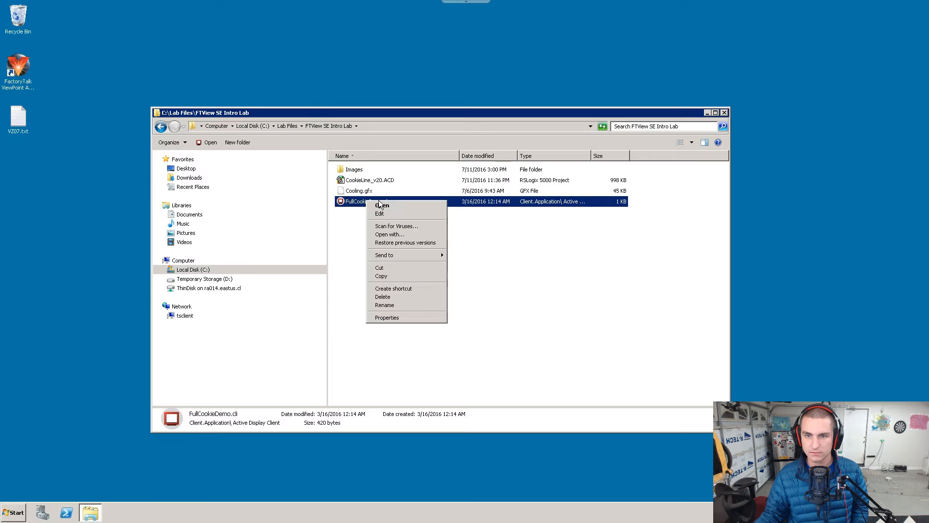
pyautogui.click(389, 206)
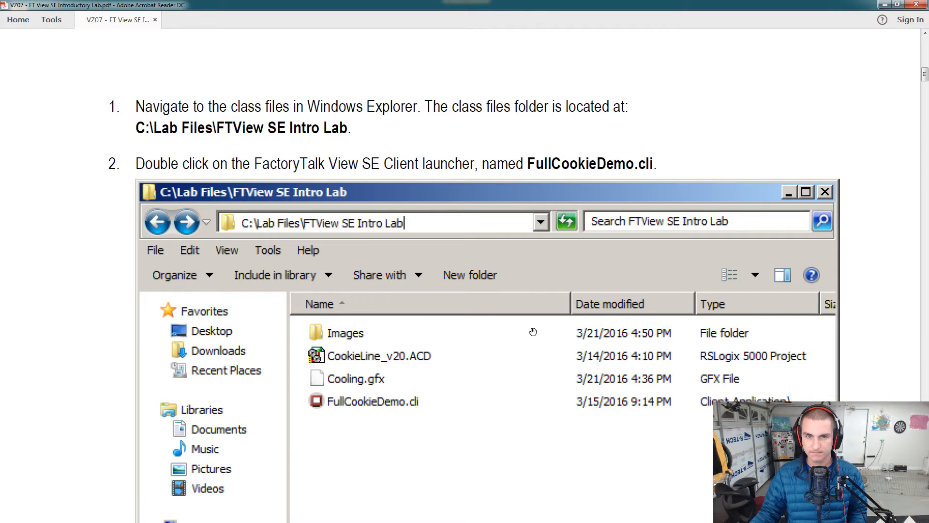
# Step: Read the lab manual from the FullCookieDemo.cli launch instructions through the description of the MightyQ Cookie HMI's top banner
pyautogui.scroll(-10, 533, 332)
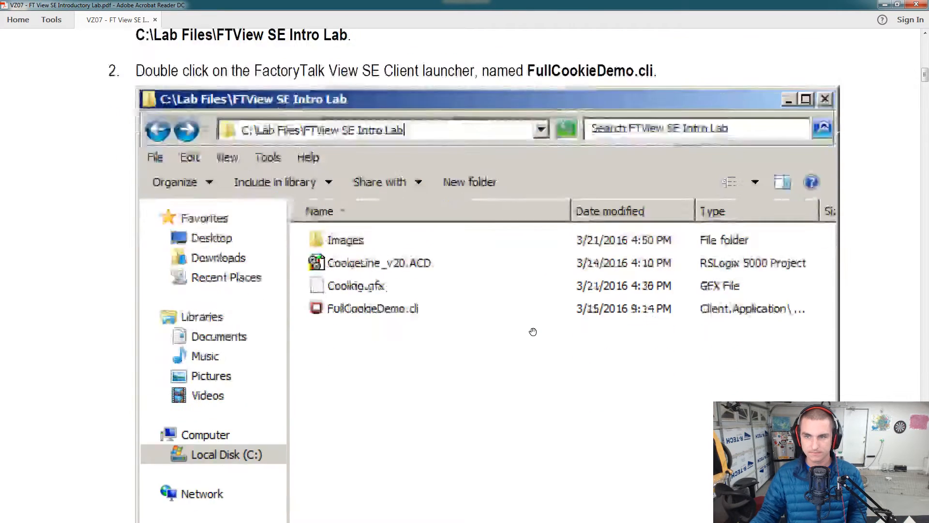
pyautogui.scroll(-3, 529, 329)
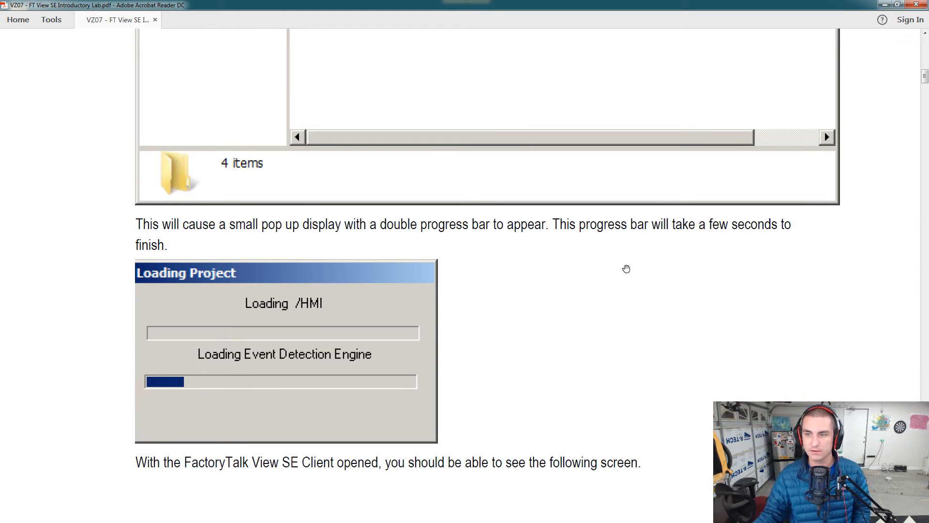
pyautogui.scroll(-7, 340, 338)
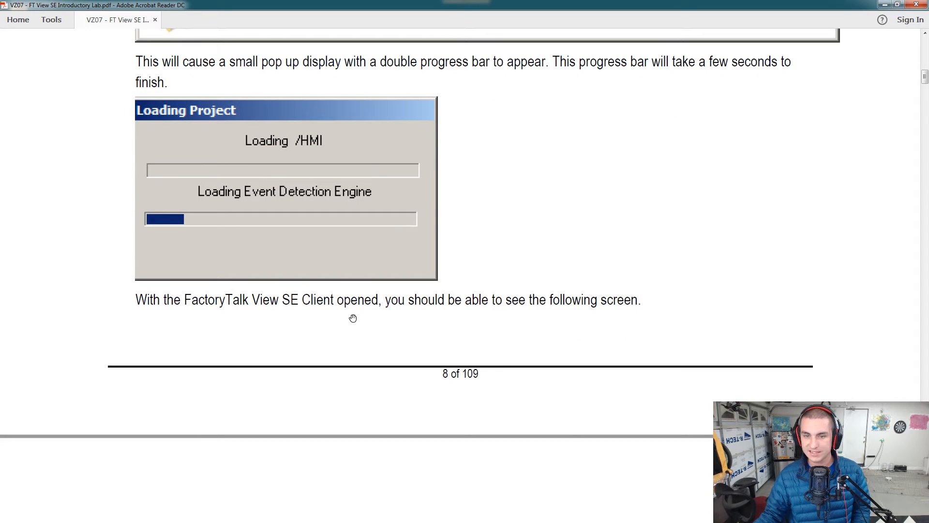
pyautogui.scroll(-20, 500, 333)
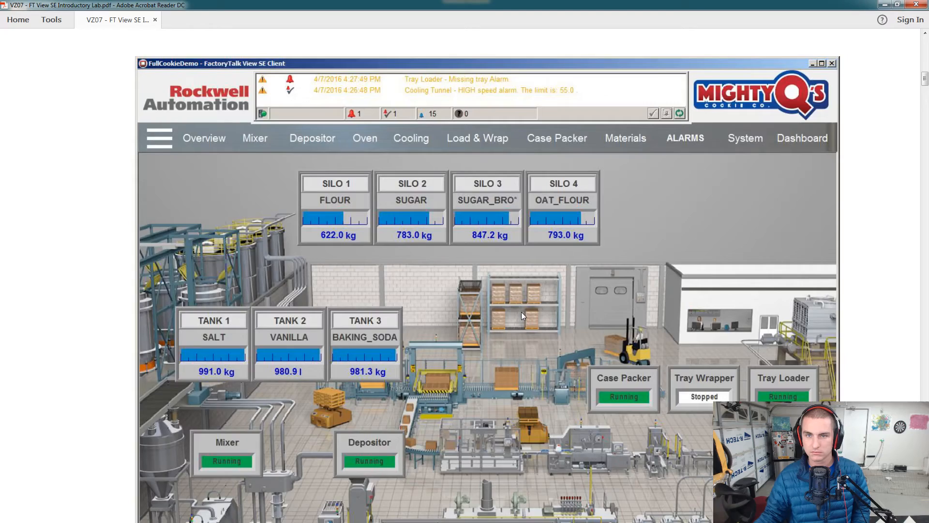
pyautogui.scroll(-12, 522, 312)
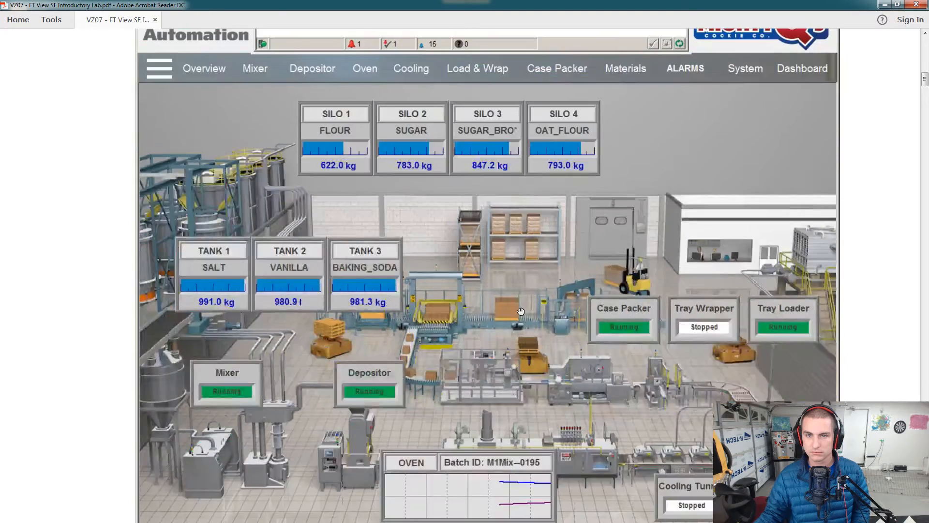
pyautogui.scroll(1, 521, 311)
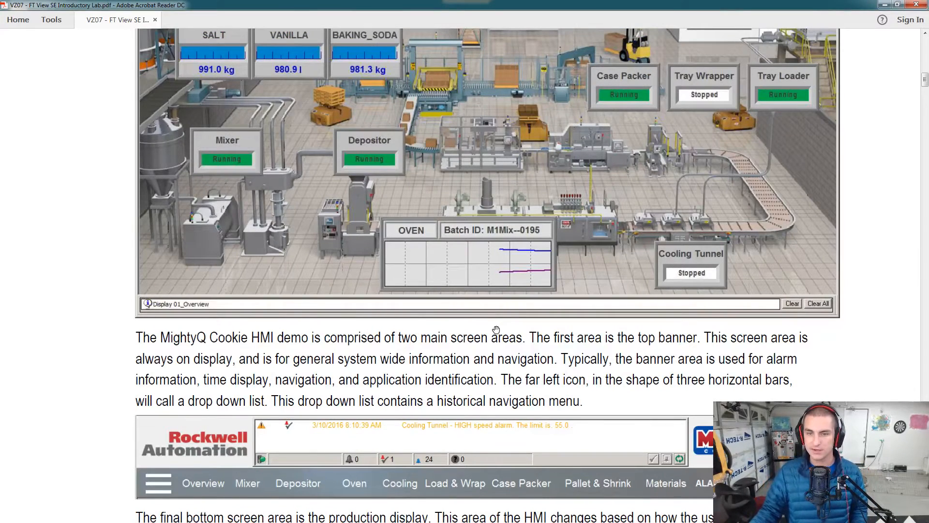
pyautogui.scroll(4, 484, 372)
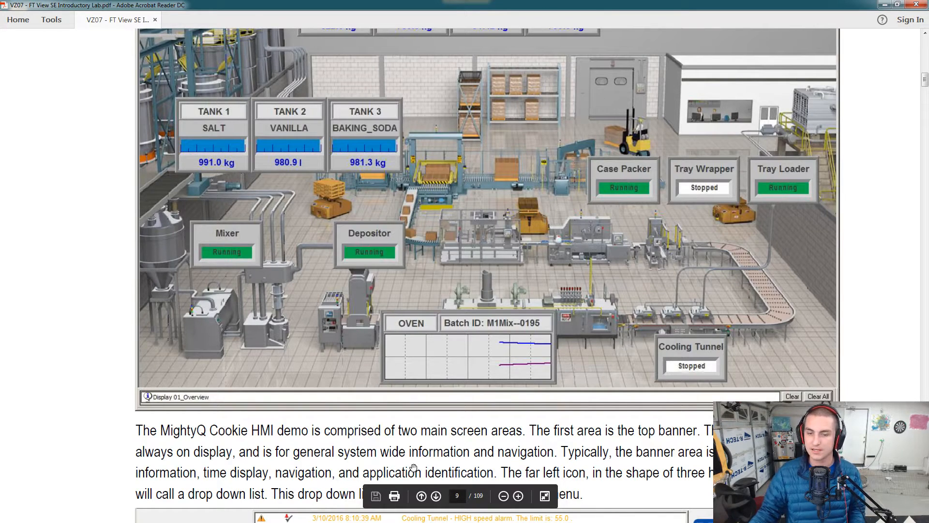
pyautogui.scroll(-1, 510, 462)
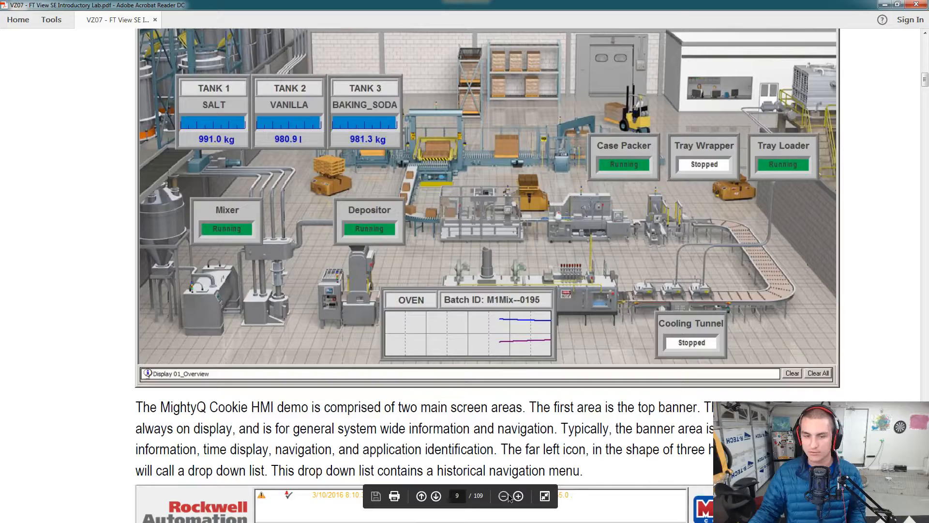
pyautogui.scroll(-1, 254, 496)
pyautogui.scroll(-8, 291, 460)
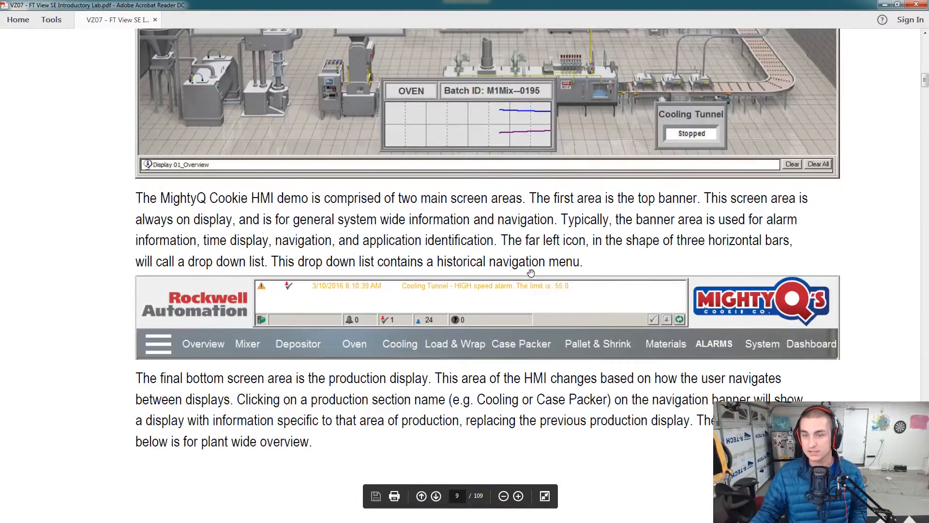
# Step: Switch to the FullCookieDemo client, browse the Mixer, Depositor and Oven displays, and show the navigation history
pyautogui.hotkey('alt', 'Tab')
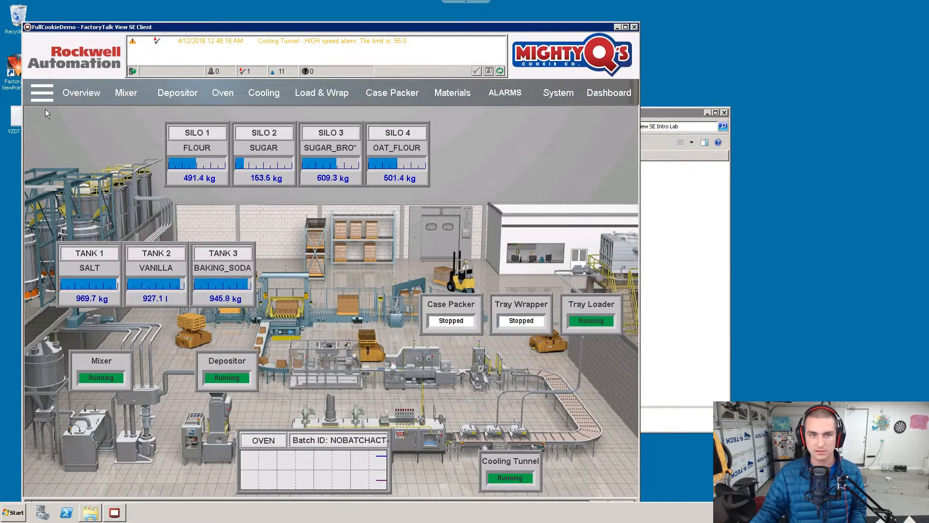
pyautogui.click(148, 94)
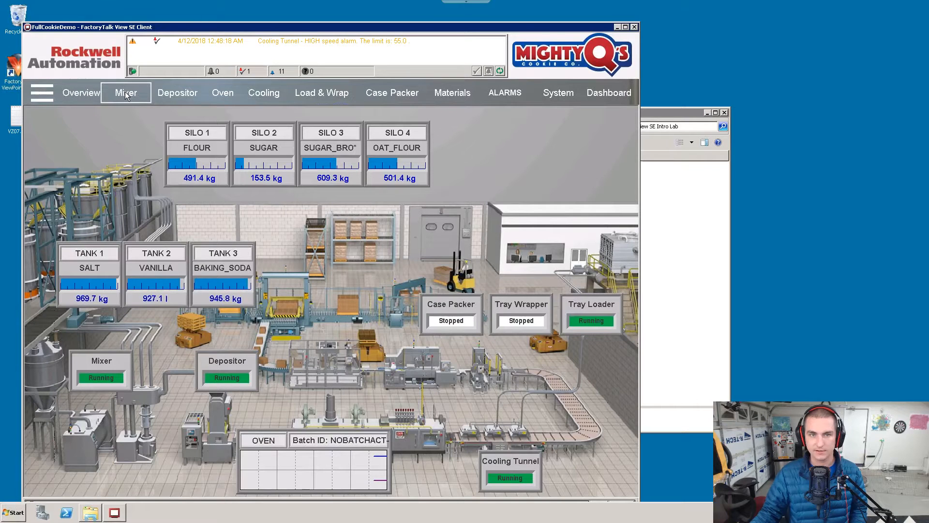
pyautogui.click(166, 97)
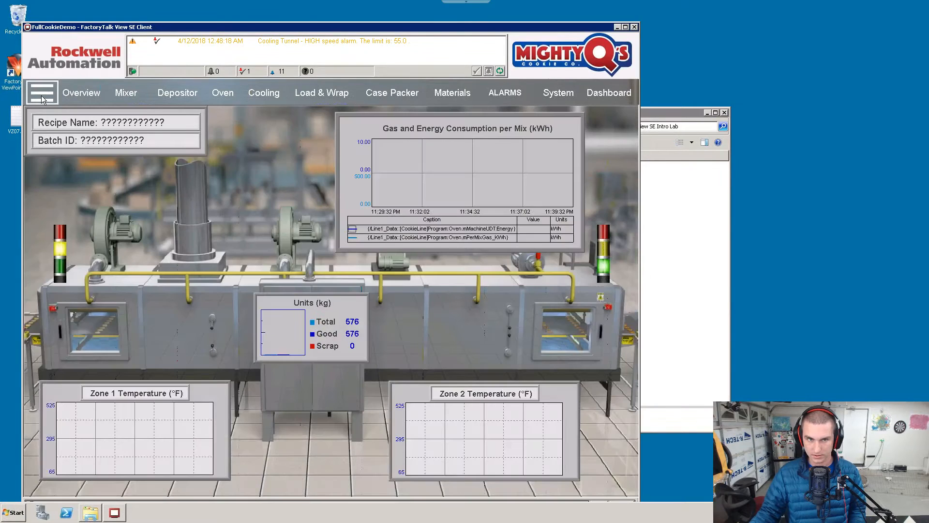
pyautogui.click(42, 94)
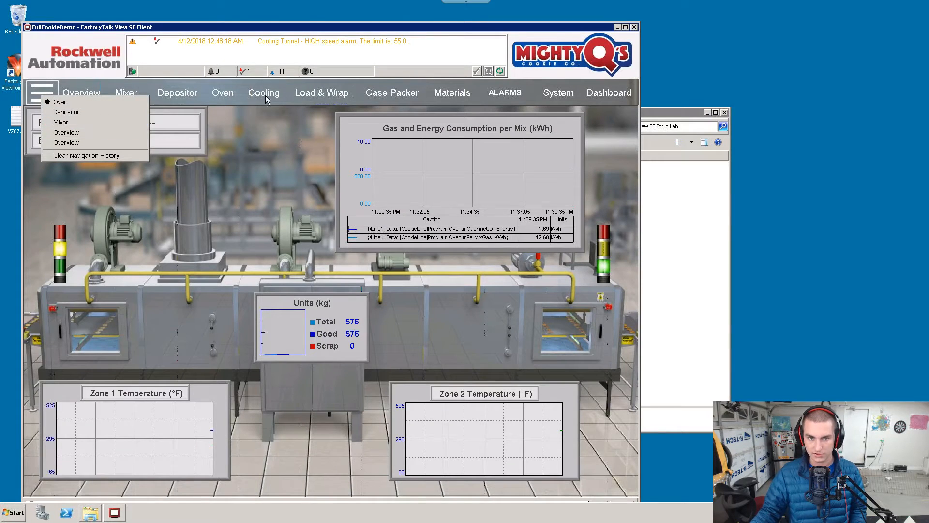
# Step: View the Load & Wrap and Overview displays, open the materials display from the silo group, and recheck the navigation history
pyautogui.click(322, 93)
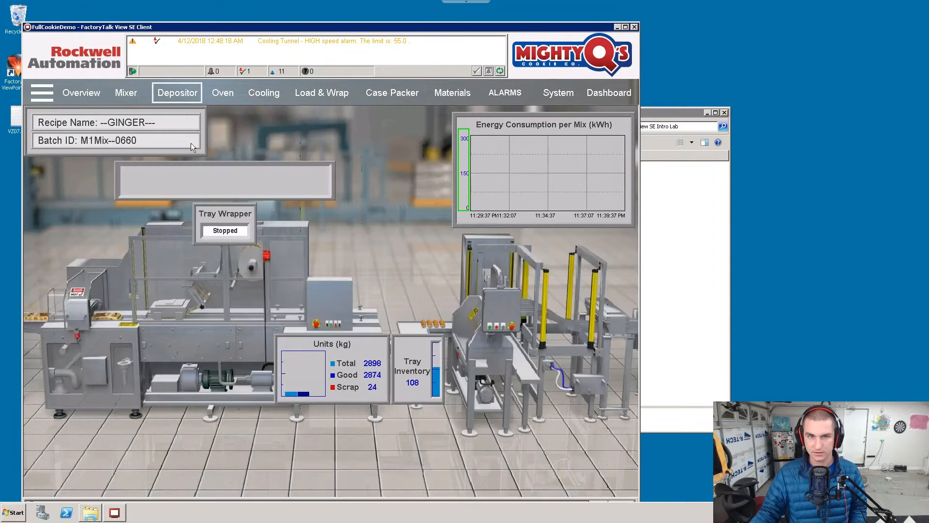
pyautogui.click(95, 97)
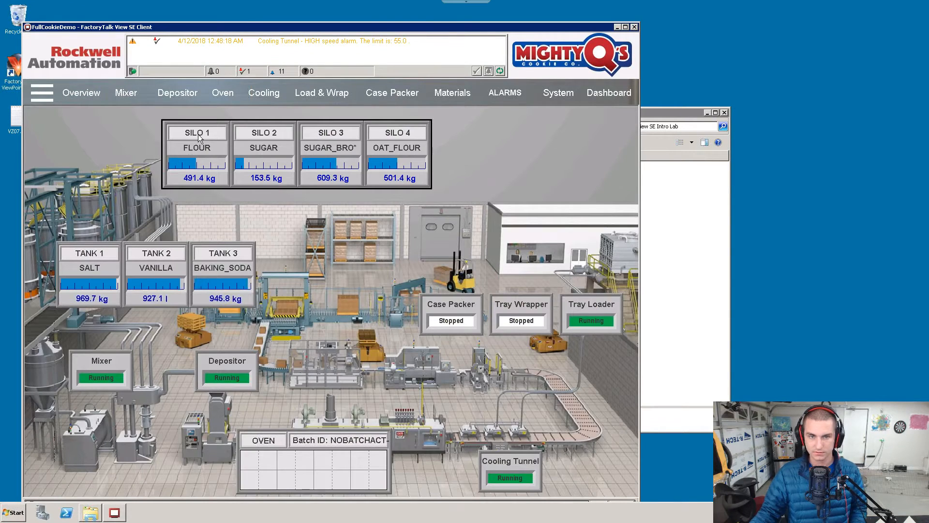
pyautogui.click(225, 152)
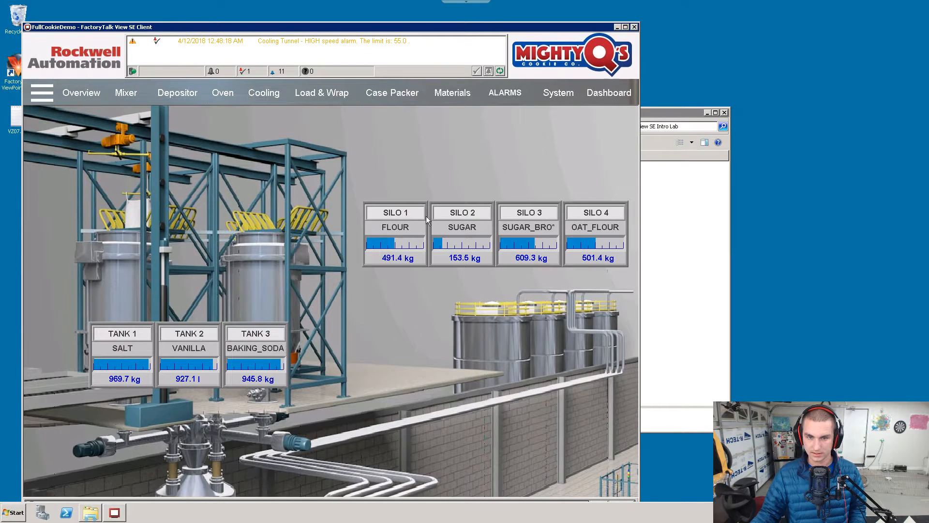
pyautogui.click(42, 93)
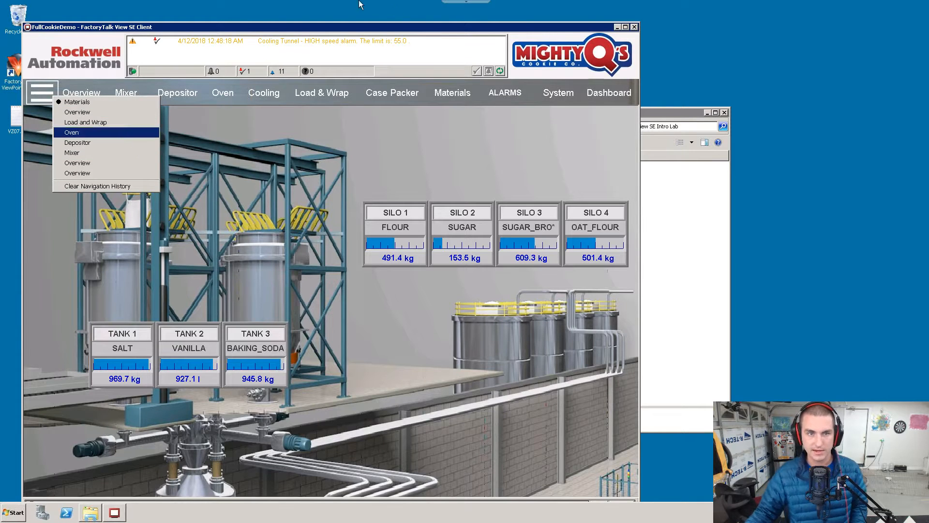
# Step: Switch back to the lab manual and read about the production display and step 3 on the silo level indicators
pyautogui.click(522, 2)
pyautogui.hotkey('alt', 'Tab')
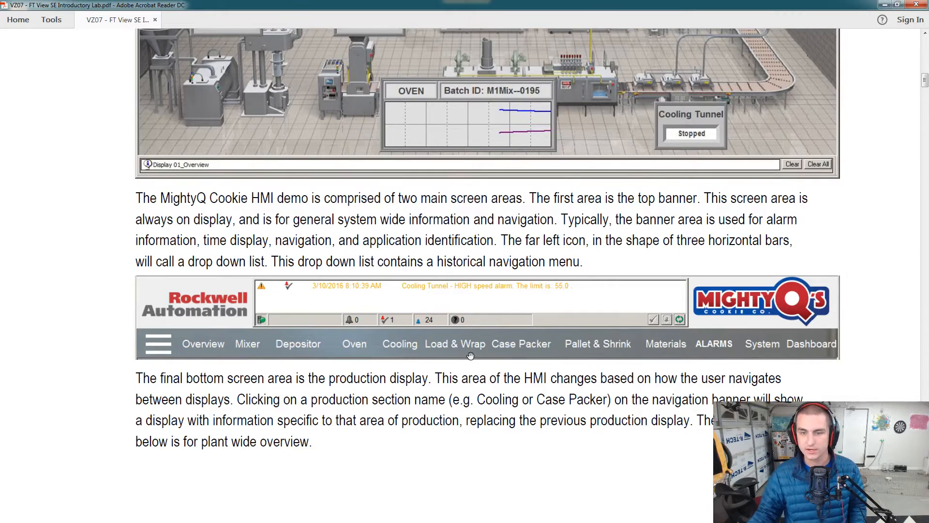
pyautogui.scroll(-2, 471, 356)
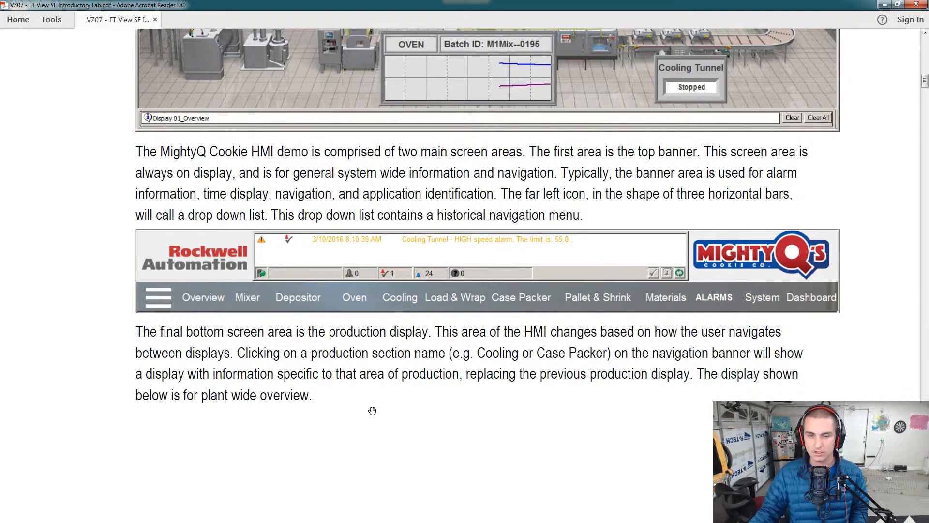
pyautogui.scroll(-15, 377, 404)
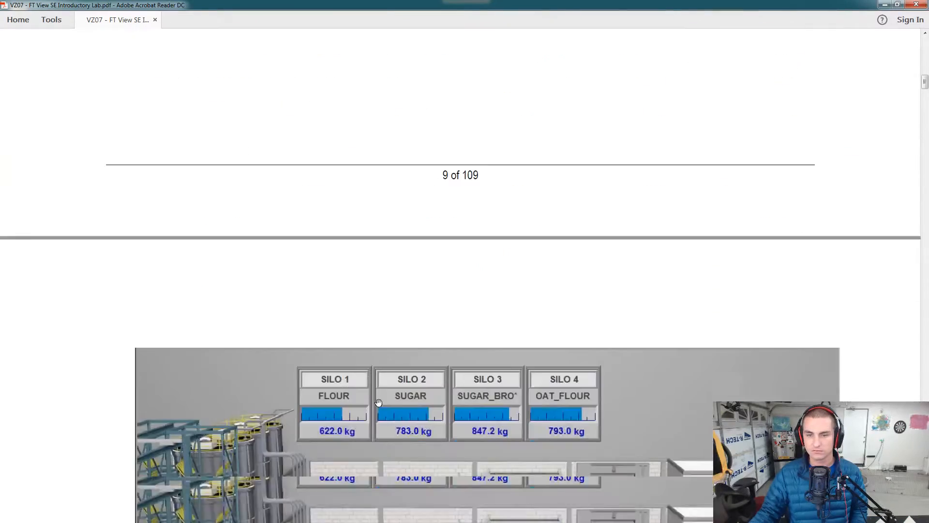
pyautogui.scroll(-3, 380, 401)
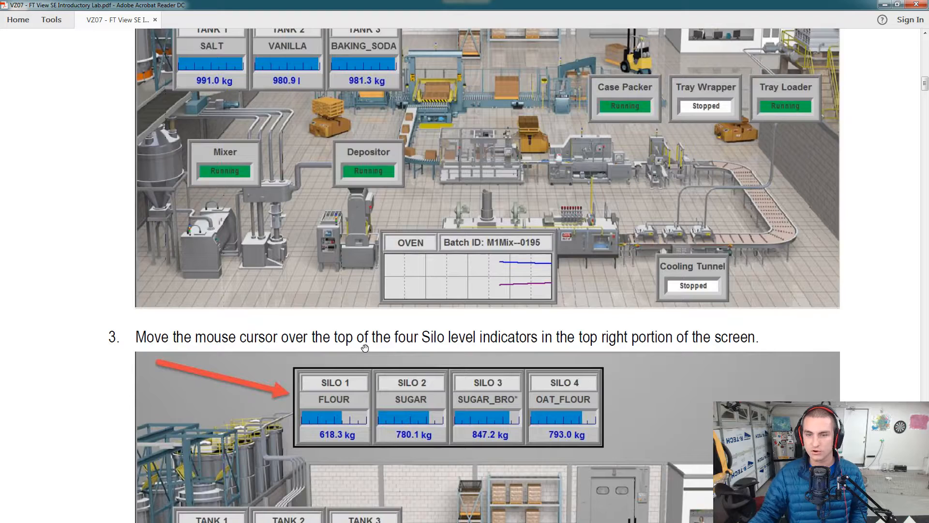
pyautogui.scroll(-2, 495, 360)
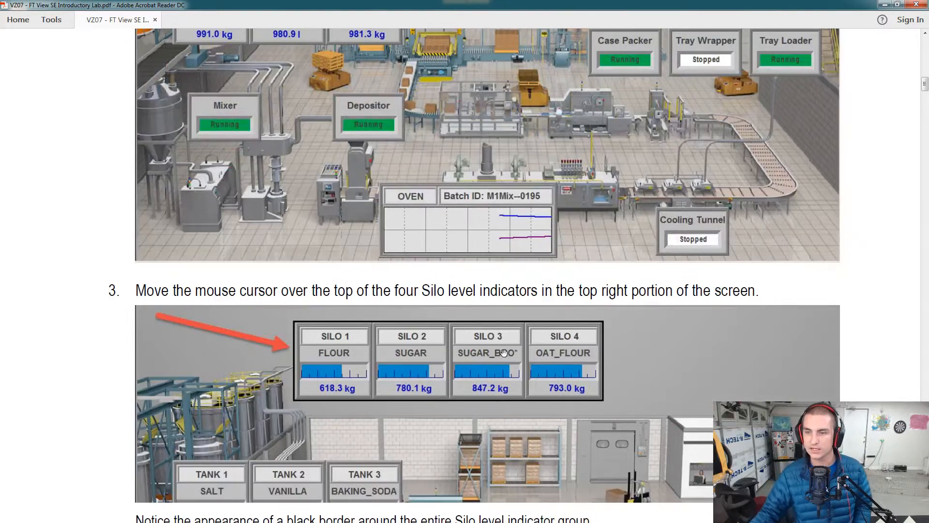
pyautogui.scroll(-4, 511, 349)
# Step: Switch to the FullCookieDemo client, return to the Overview display, and open the materials display through the silo level indicators
pyautogui.hotkey('alt', 'Tab')
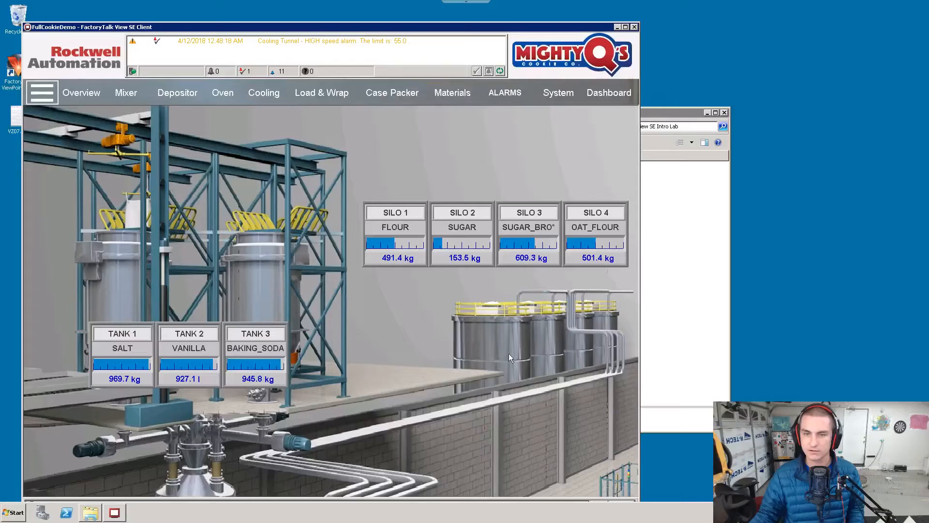
pyautogui.click(71, 98)
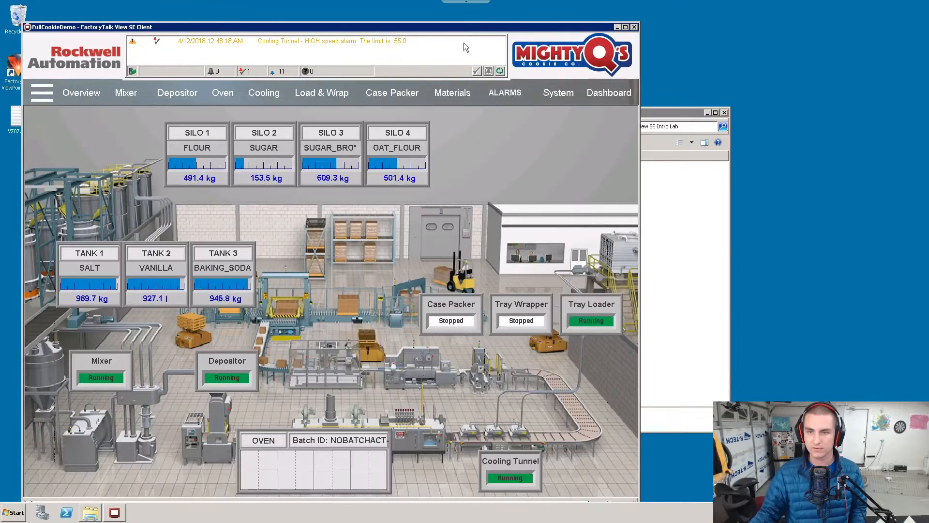
pyautogui.click(388, 141)
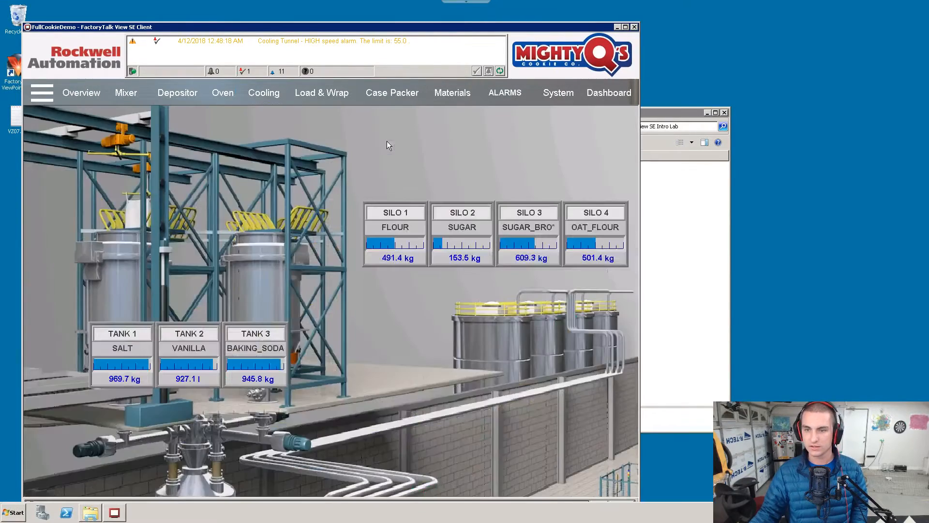
# Step: Switch to the lab manual and read the Touch Animation tip and step 4 on the Silo Group indicators
pyautogui.hotkey('alt', 'Tab')
pyautogui.scroll(-2, 405, 145)
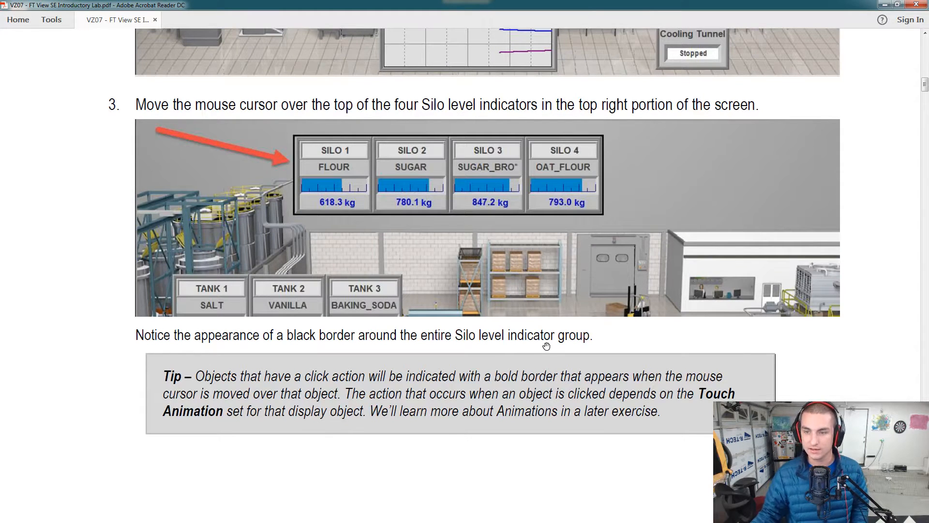
pyautogui.scroll(-2, 547, 353)
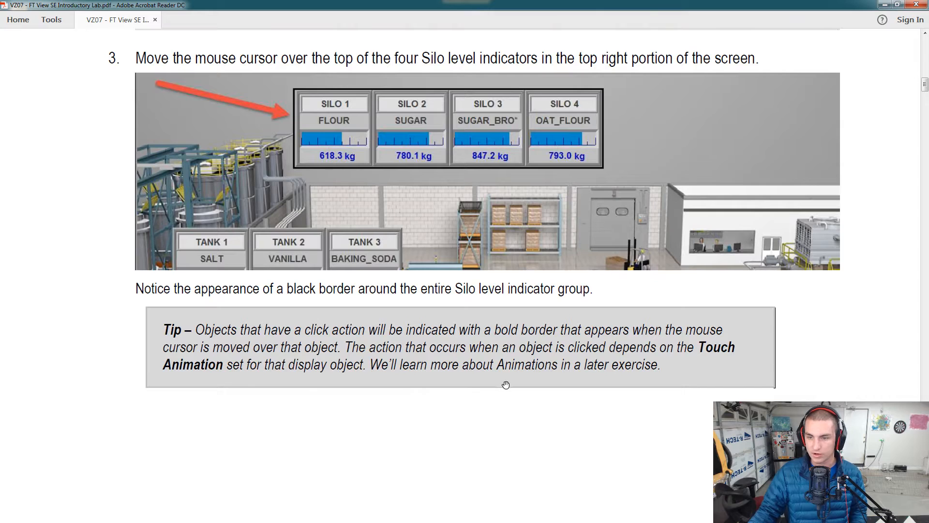
pyautogui.scroll(-1, 506, 384)
pyautogui.scroll(-20, 508, 384)
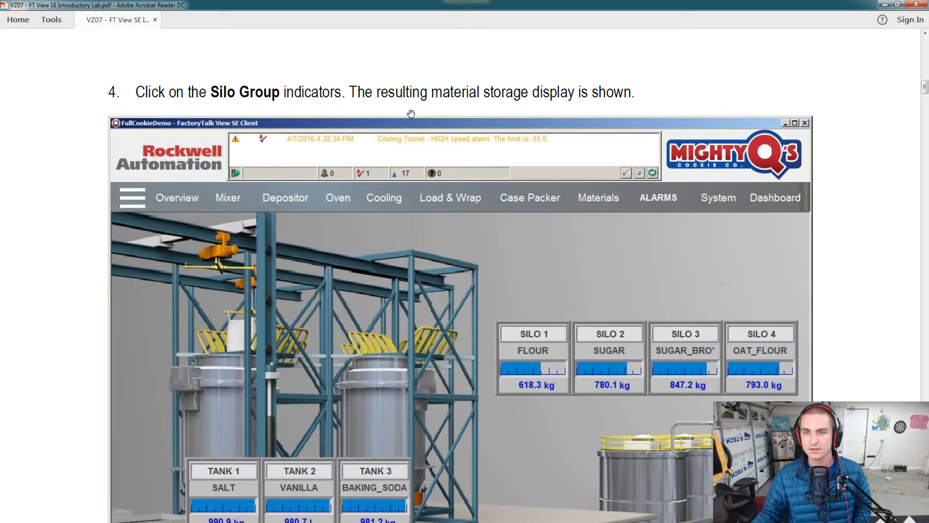
# Step: Switch to the FullCookieDemo client and move its window up so the whole display fits on the screen
pyautogui.hotkey('alt', 'Tab')
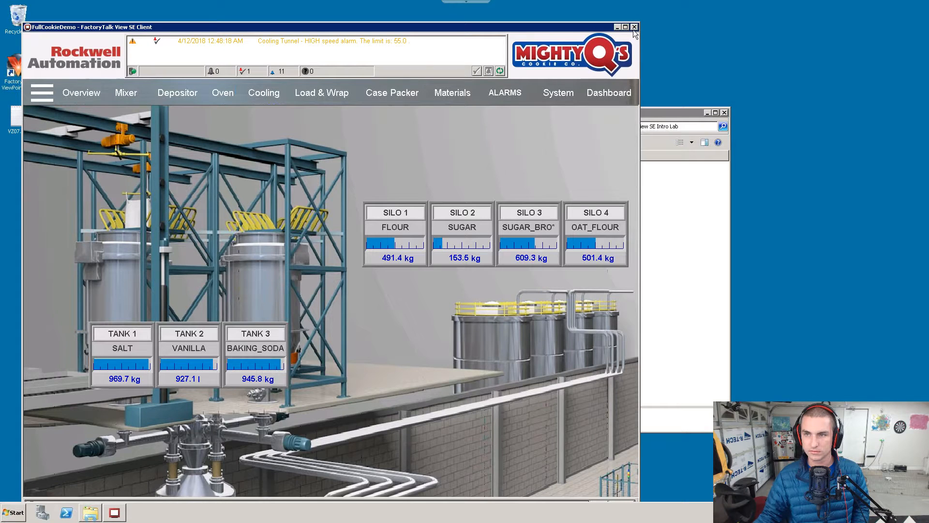
pyautogui.moveTo(588, 26); pyautogui.dragTo(600, 16)
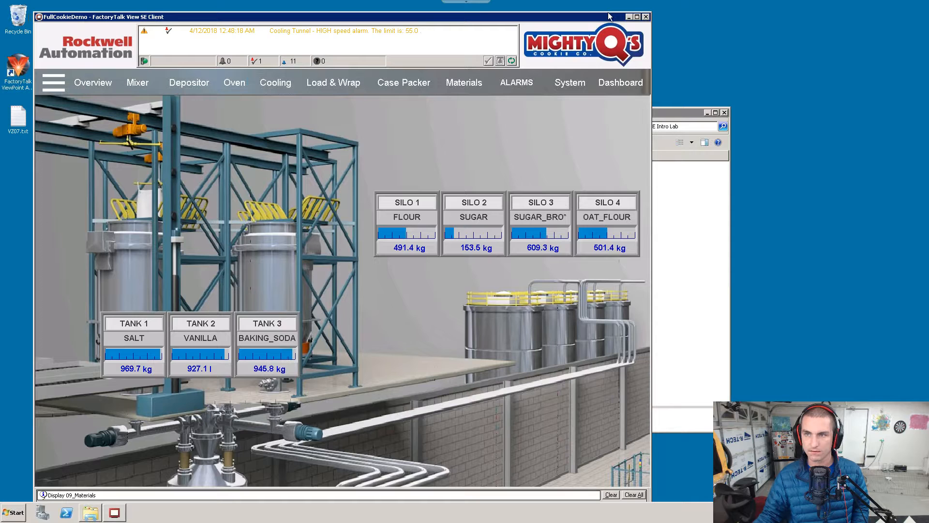
pyautogui.click(593, 85)
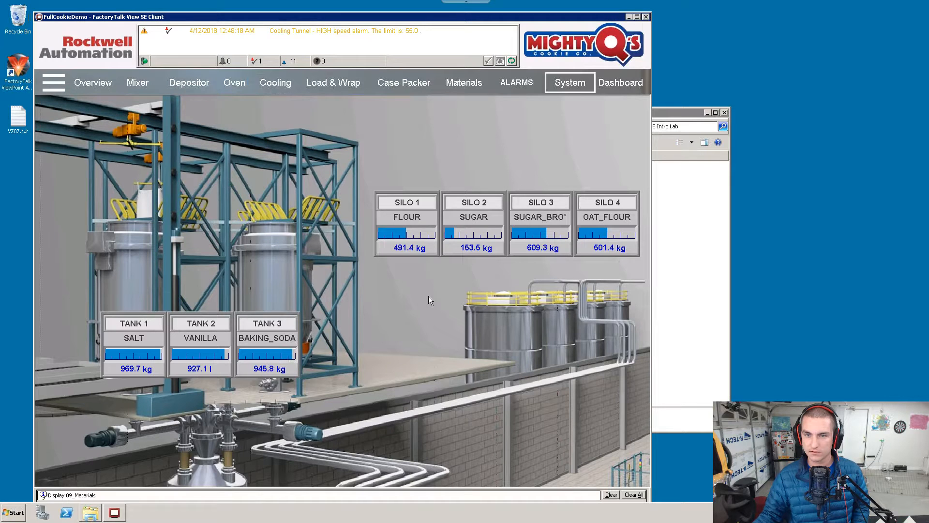
# Step: Set the Windows taskbar to auto-hide in the remote desktop
pyautogui.rightClick(315, 514)
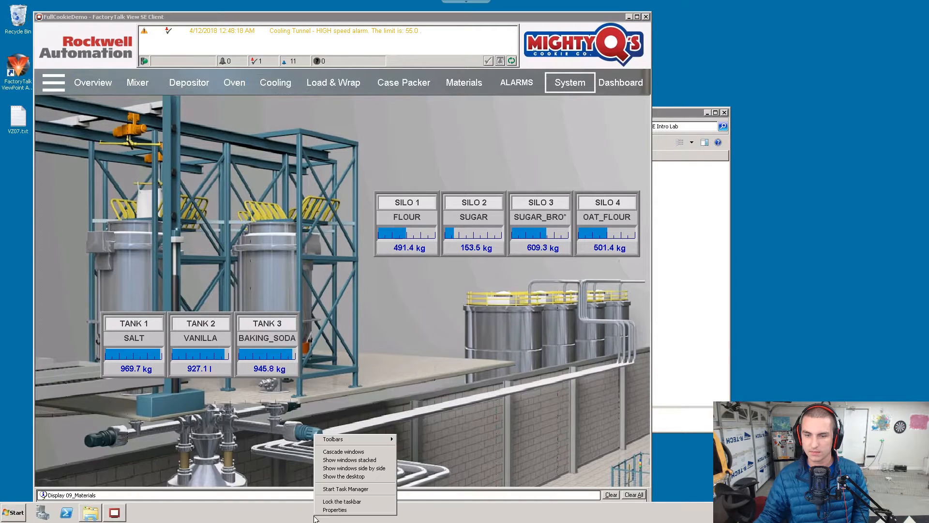
pyautogui.click(329, 511)
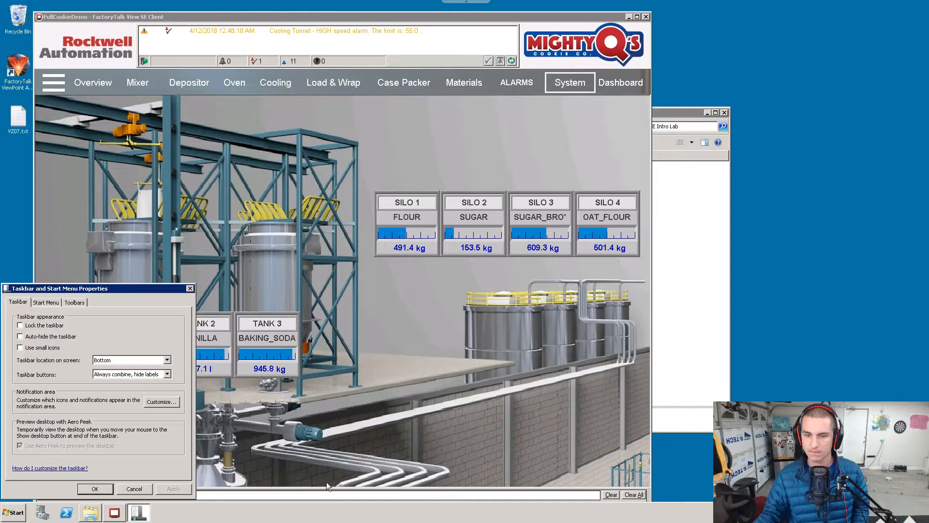
pyautogui.click(46, 339)
pyautogui.click(94, 488)
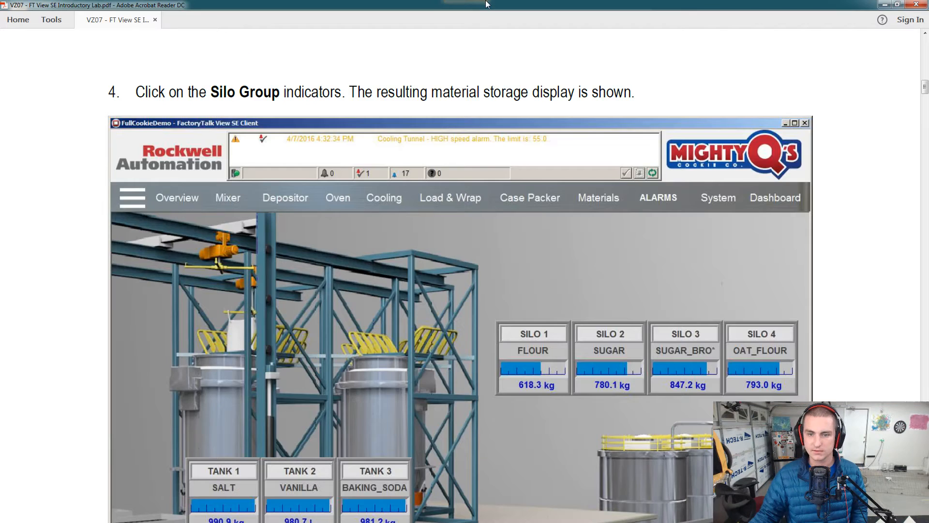
# Step: Read step 5 in the lab manual, then switch to the FullCookieDemo client and open the Mixer display
pyautogui.hotkey('alt', 'Tab')
pyautogui.scroll(-9, 559, 200)
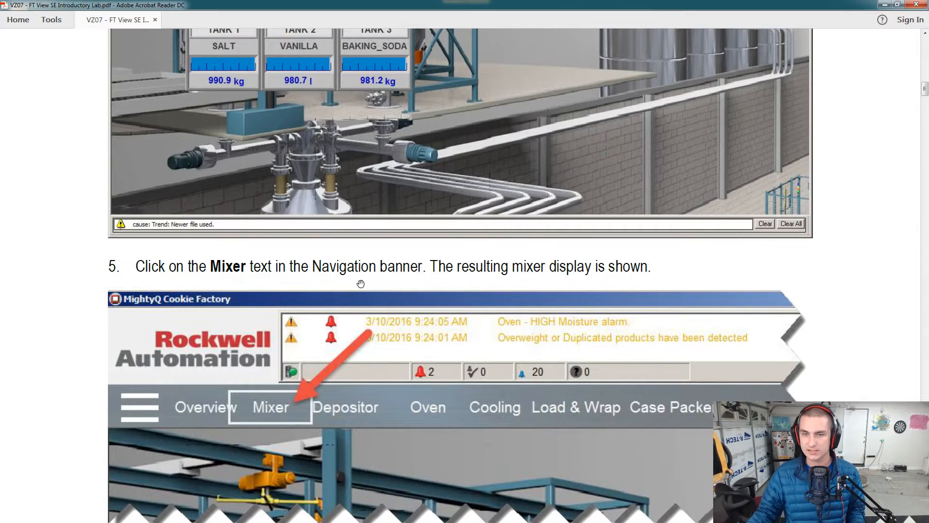
pyautogui.scroll(-3, 520, 273)
pyautogui.scroll(-5, 520, 274)
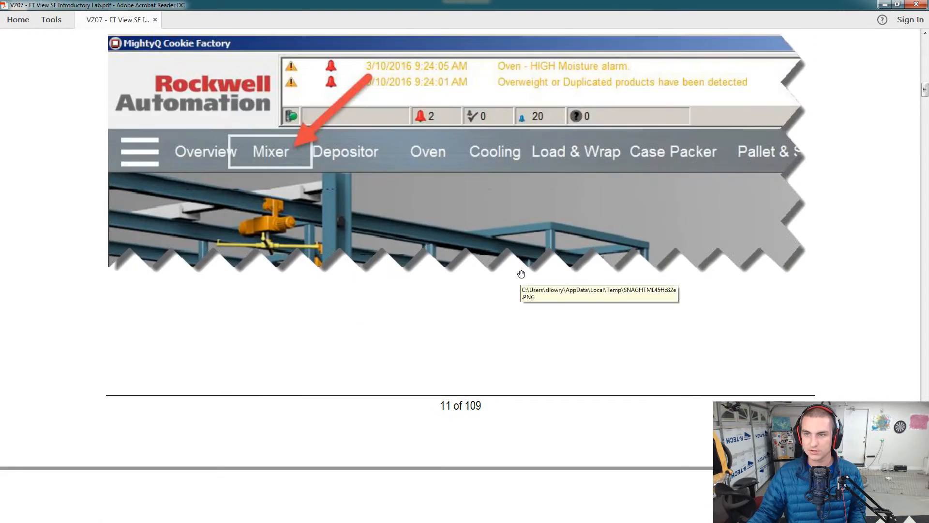
pyautogui.hotkey('alt', 'Tab')
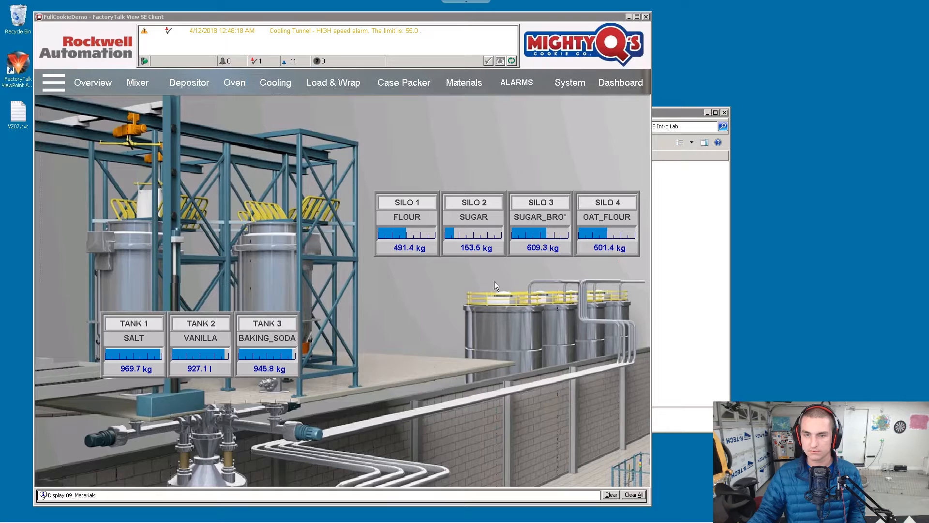
pyautogui.click(150, 87)
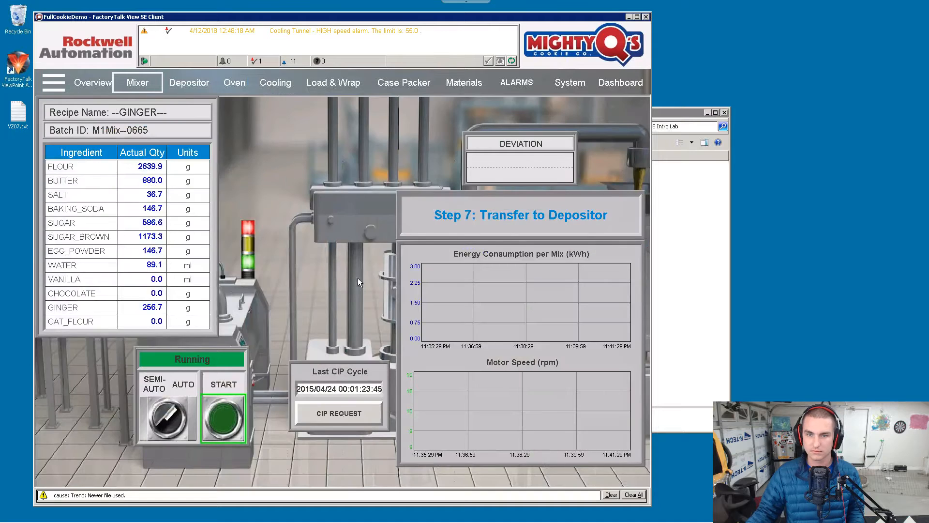
# Step: Switch to the lab manual and read step 6 on the Mixer mode select switch
pyautogui.hotkey('alt', 'Tab')
pyautogui.scroll(-5, 465, 245)
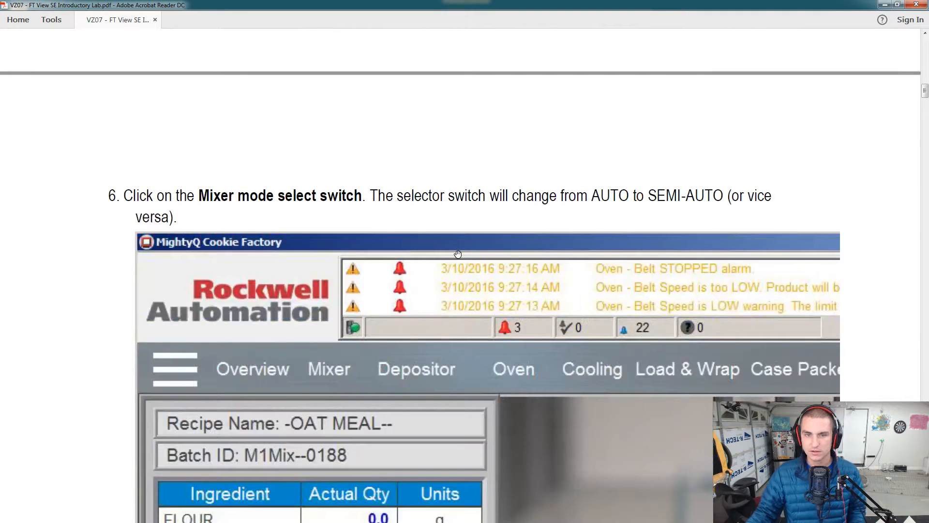
pyautogui.scroll(-1, 308, 215)
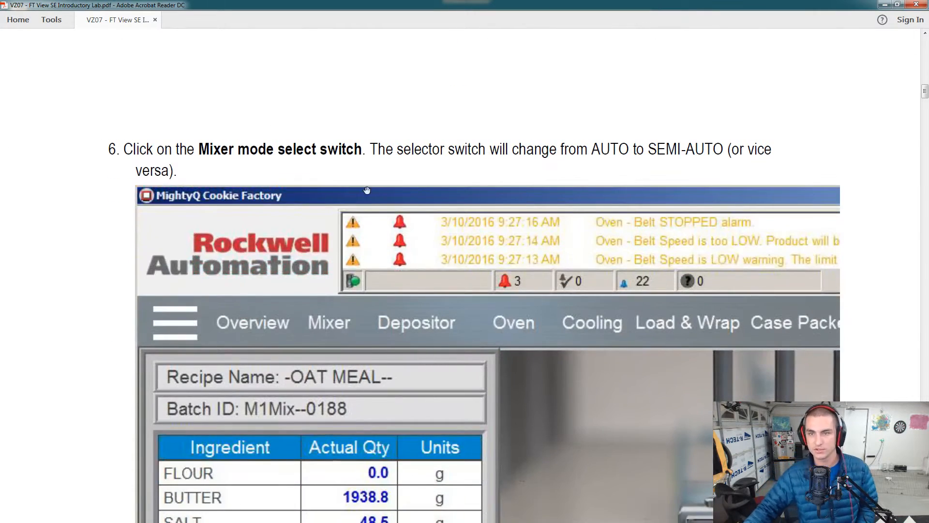
pyautogui.scroll(-1, 367, 190)
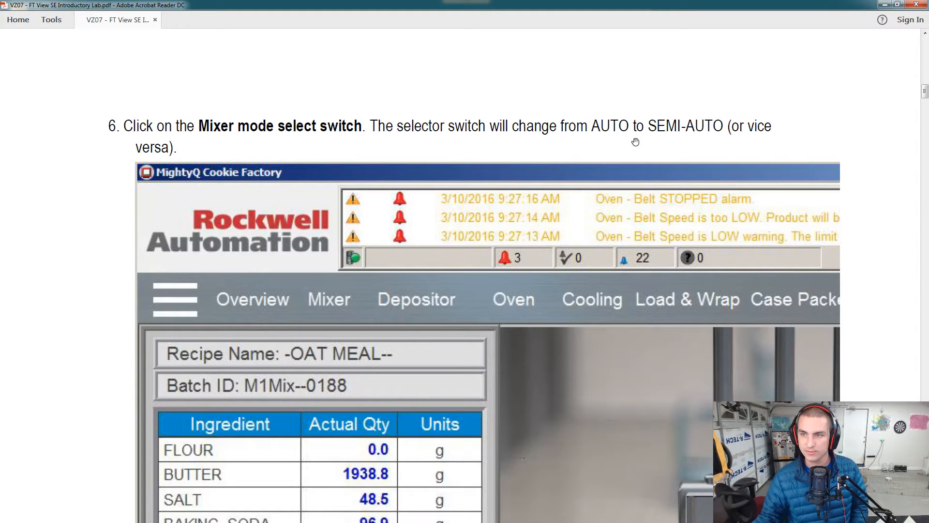
pyautogui.scroll(-1, 681, 177)
pyautogui.scroll(-4, 582, 228)
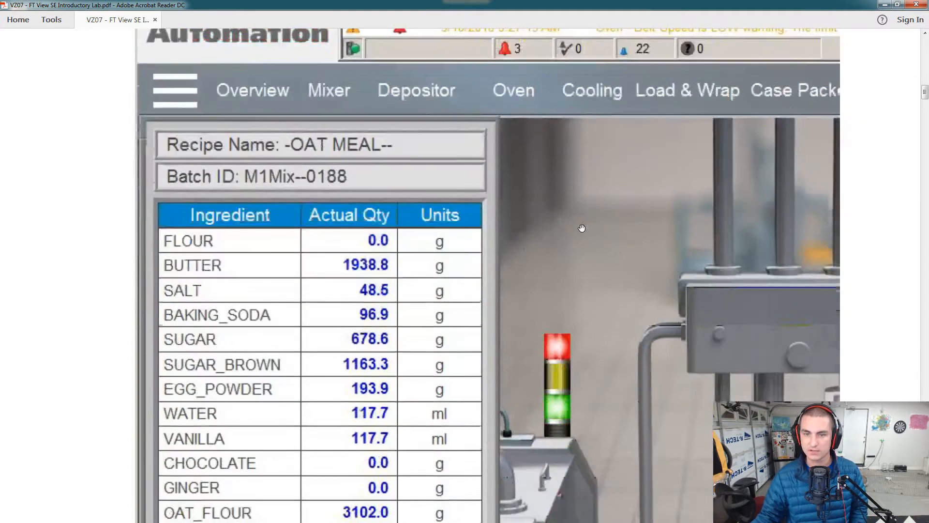
pyautogui.scroll(-7, 582, 228)
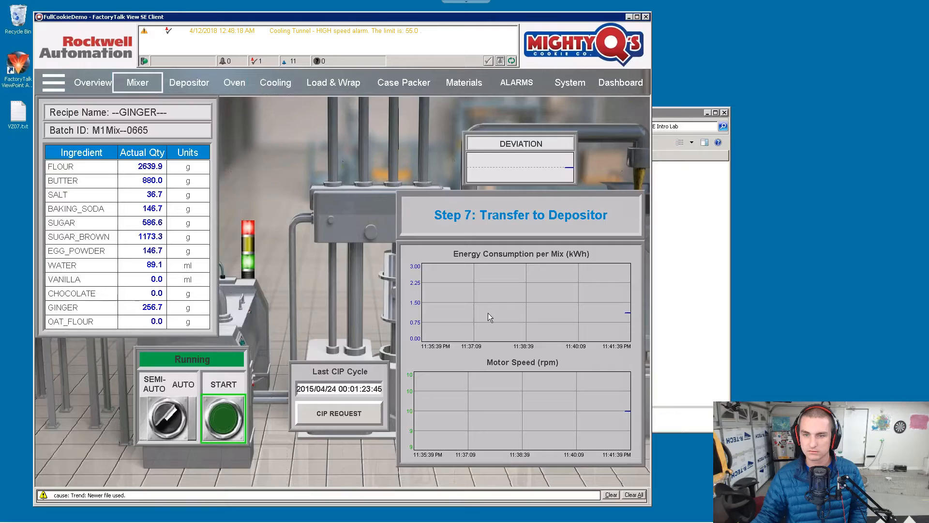
# Step: Toggle the mixer mode select switch in the FullCookieDemo client, leaving it on SEMI-AUTO, and start the mixer
pyautogui.click(167, 417)
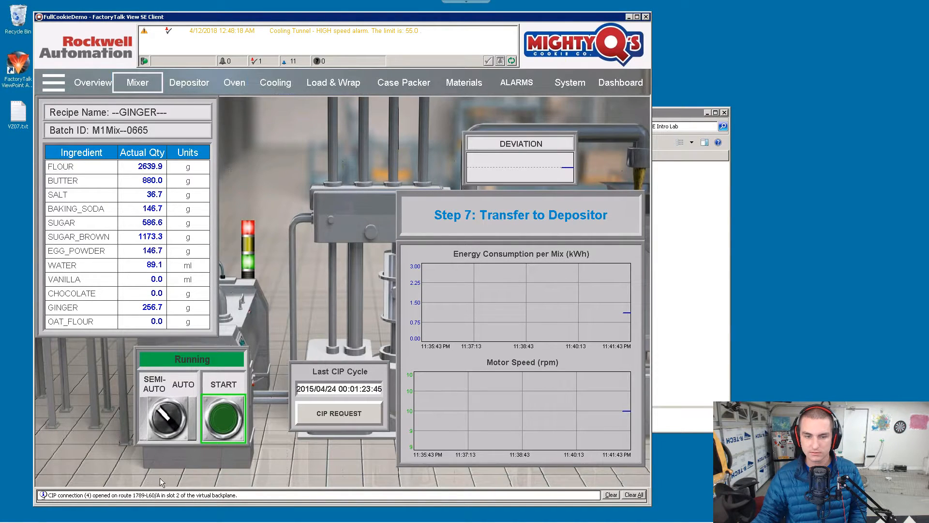
pyautogui.click(170, 419)
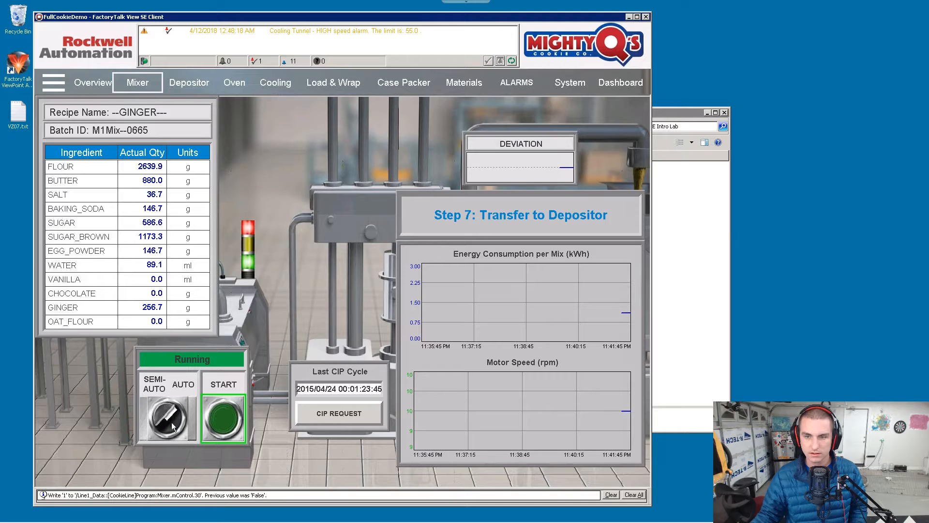
pyautogui.click(216, 420)
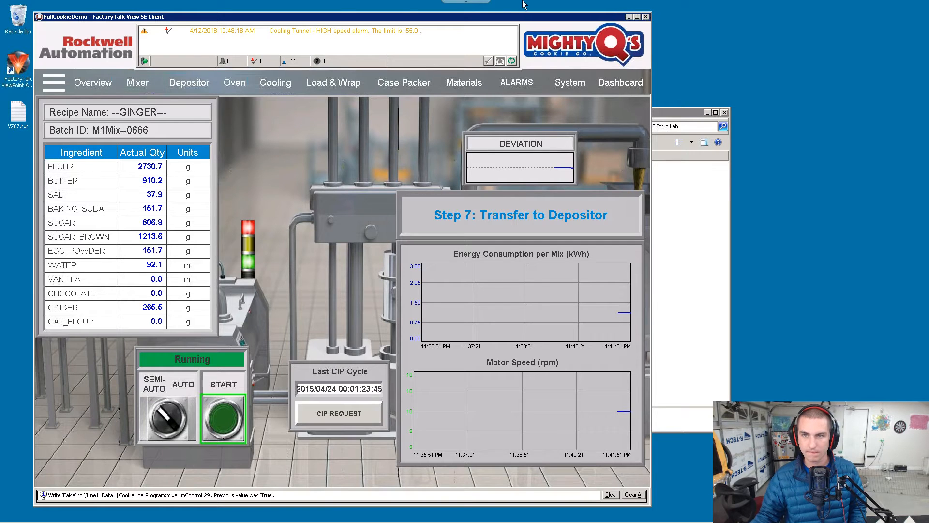
# Step: Read step 7 in the lab manual, then switch to the FullCookieDemo client and open the ALARMS display
pyautogui.hotkey('alt', 'Tab')
pyautogui.scroll(-6, 477, 292)
pyautogui.scroll(-6, 476, 291)
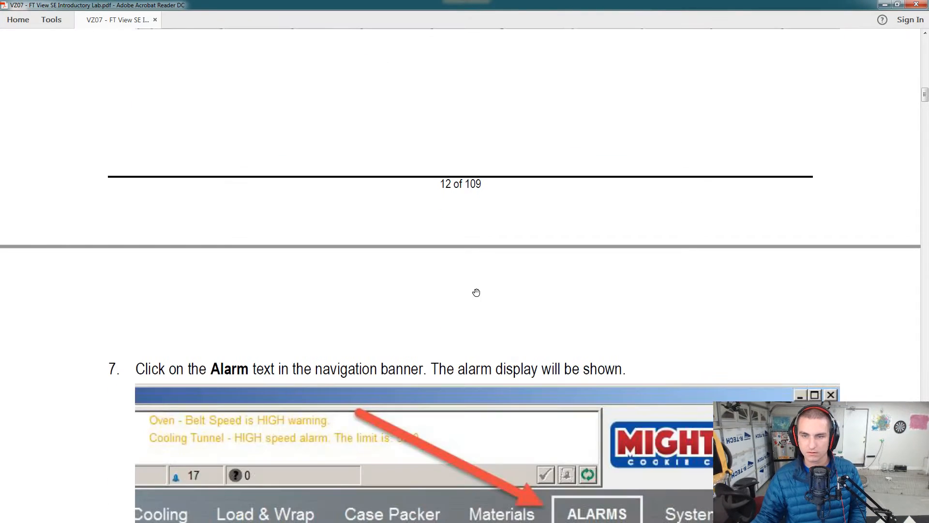
pyautogui.scroll(-3, 442, 333)
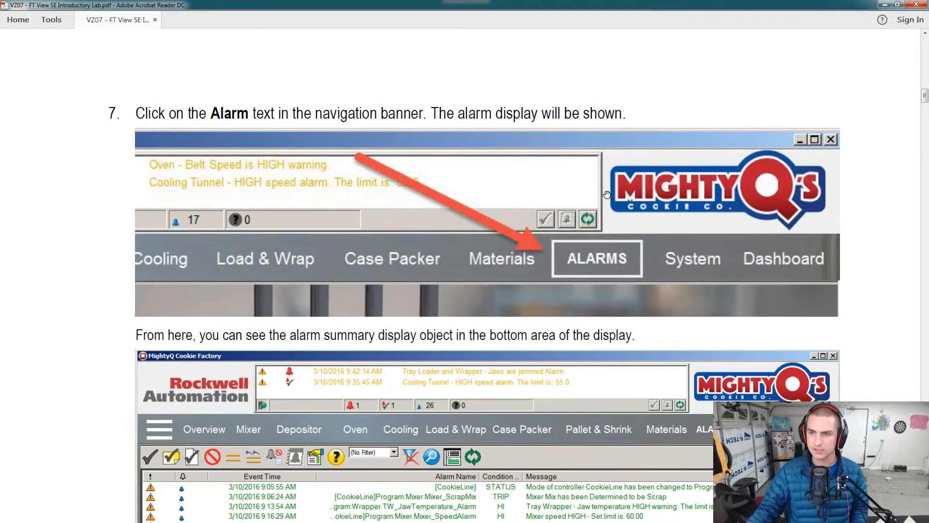
pyautogui.hotkey('alt', 'Tab')
pyautogui.click(519, 85)
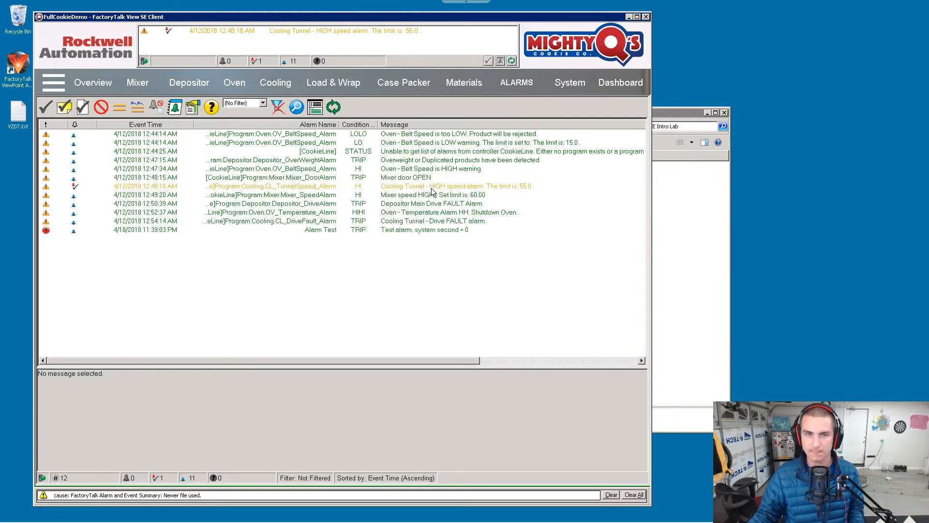
# Step: Read the alarm summary notes and step 8 in the lab manual, then close the FullCookieDemo client
pyautogui.hotkey('alt', 'Tab')
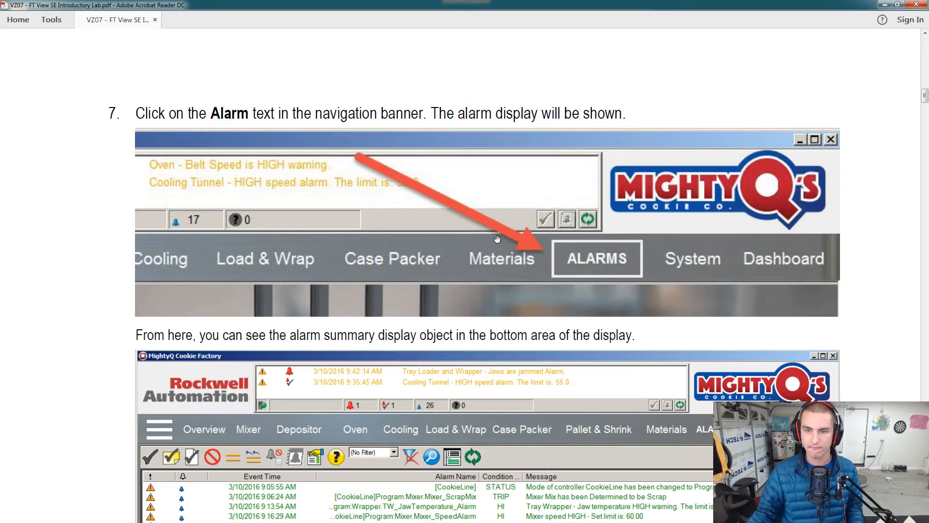
pyautogui.scroll(-3, 388, 366)
pyautogui.scroll(-4, 392, 366)
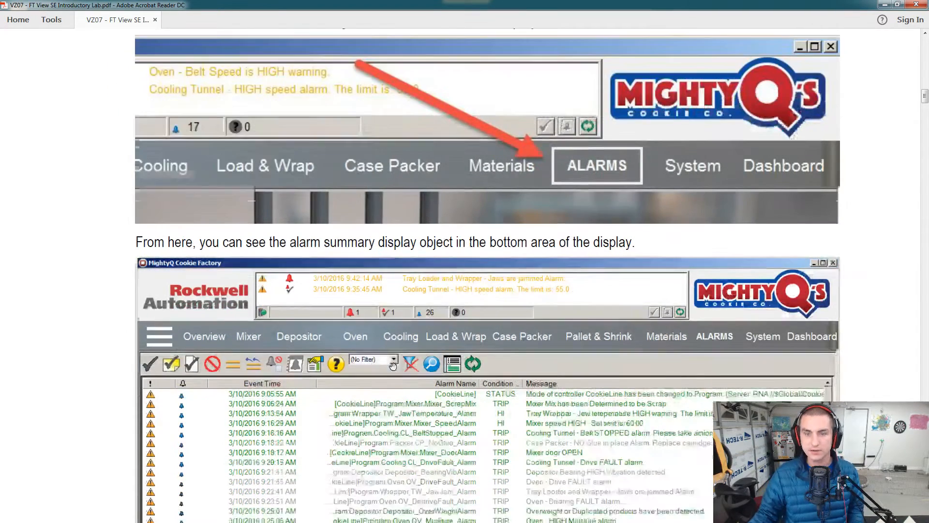
pyautogui.scroll(-6, 532, 228)
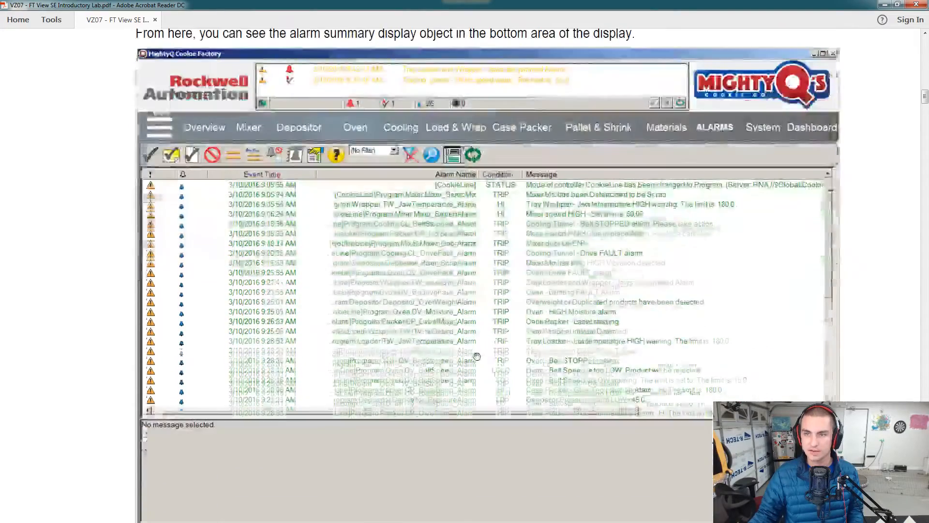
pyautogui.scroll(-8, 400, 400)
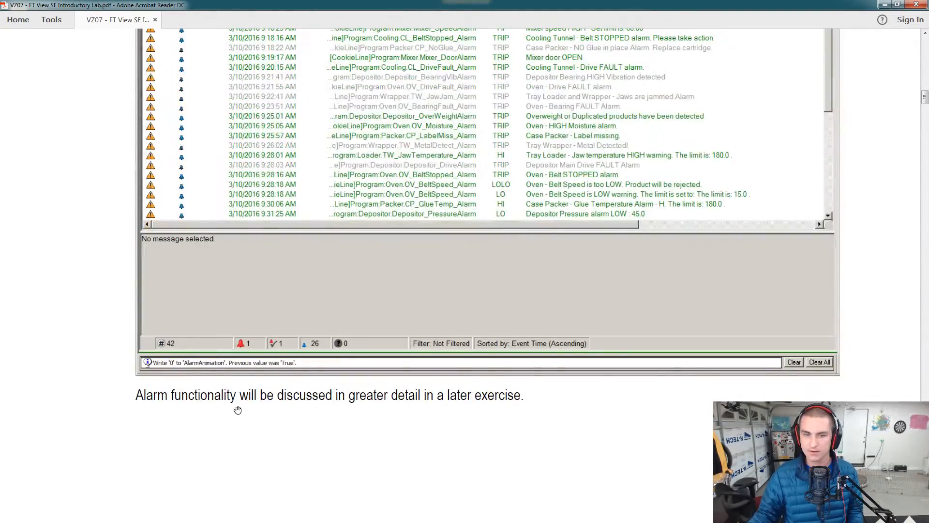
pyautogui.scroll(-1, 368, 401)
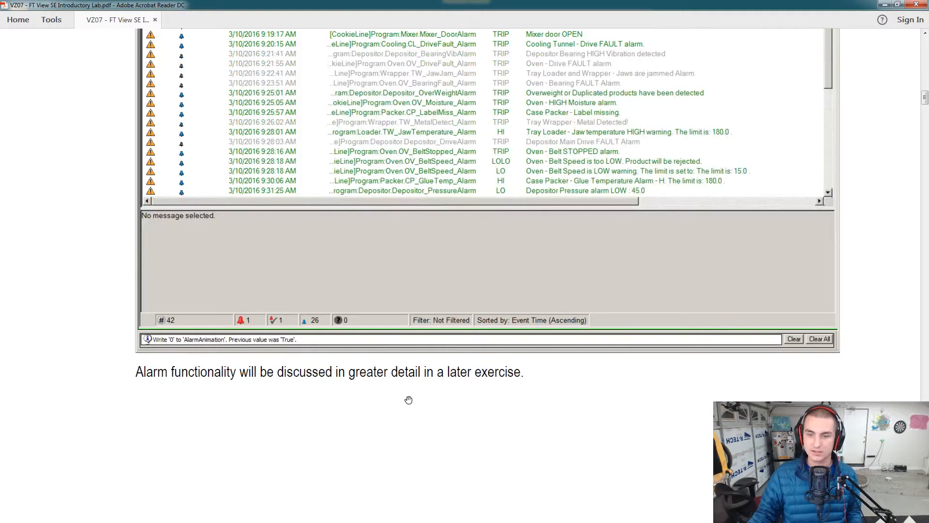
pyautogui.scroll(-20, 449, 413)
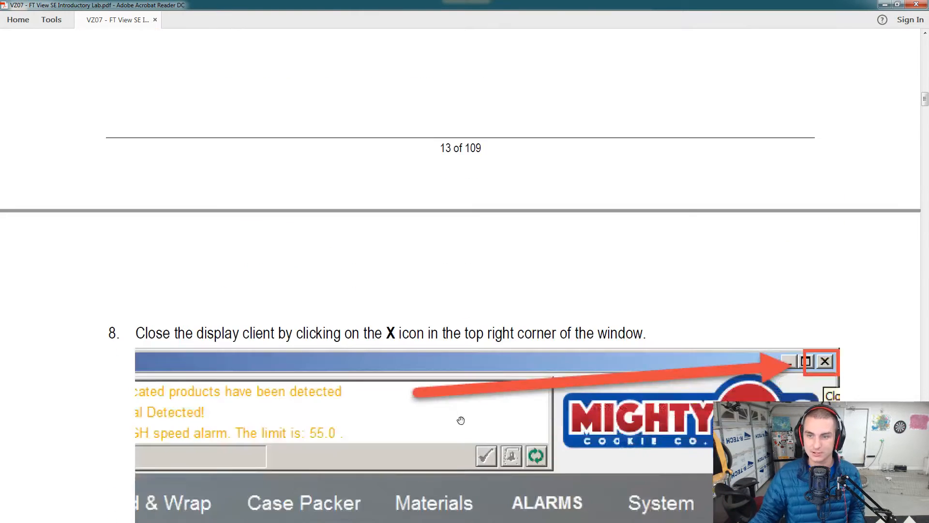
pyautogui.scroll(-2, 455, 409)
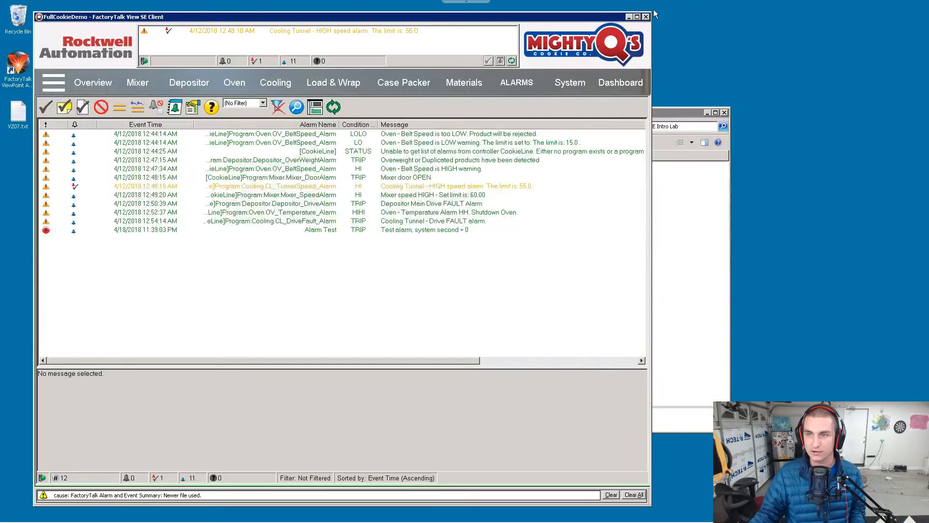
pyautogui.click(646, 17)
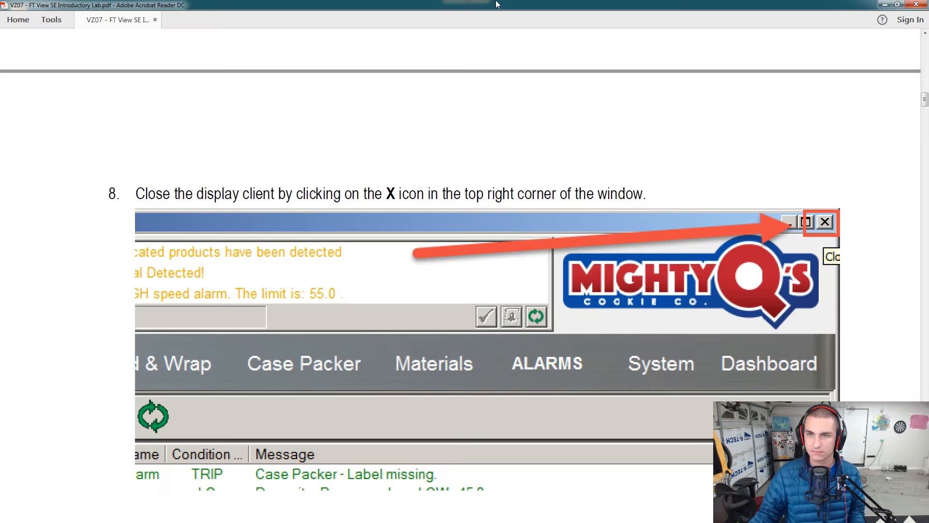
# Step: Read the end of Exercise 1 and the Exercise 2 objectives, background and lab procedure in the lab manual
pyautogui.scroll(-10, 504, 252)
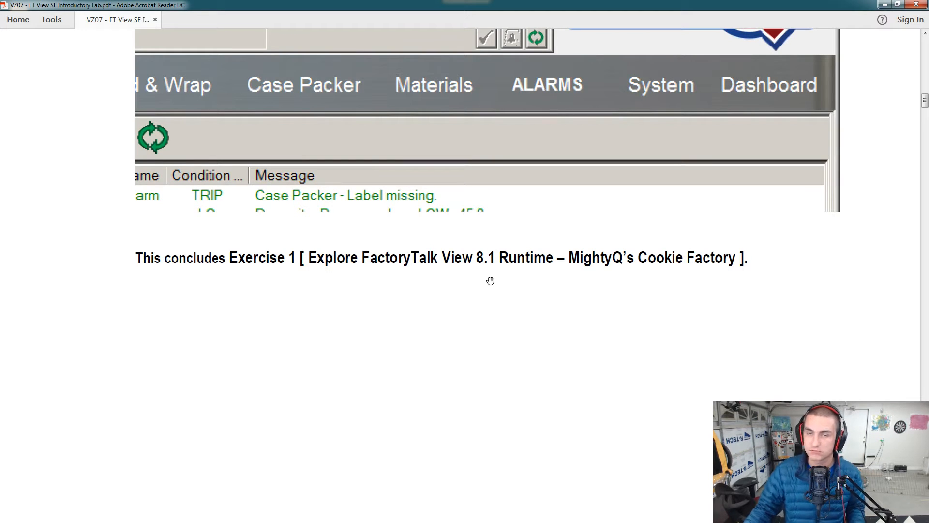
pyautogui.scroll(-20, 544, 299)
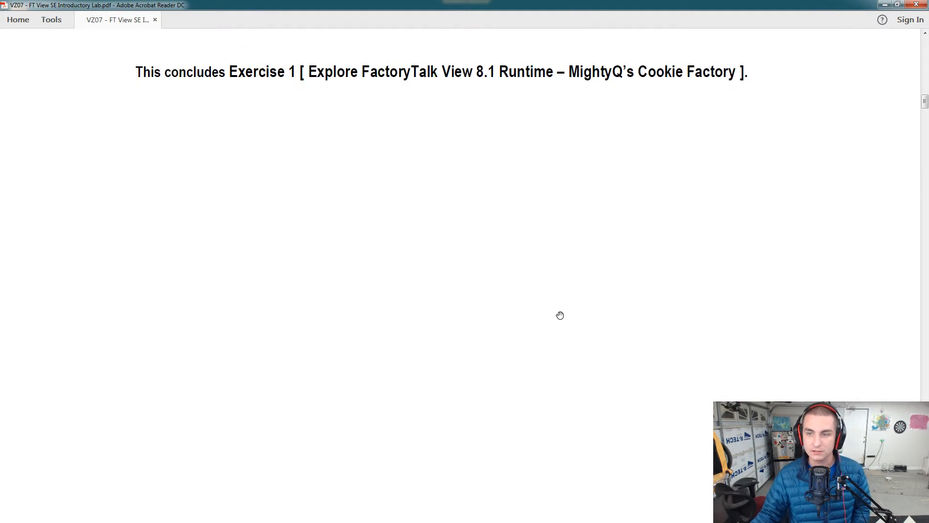
pyautogui.scroll(-12, 557, 374)
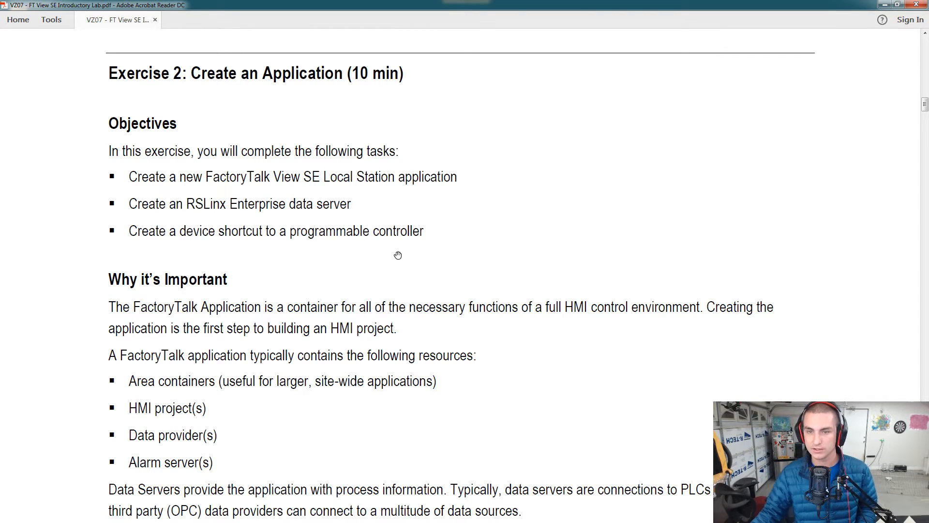
pyautogui.scroll(-5, 398, 255)
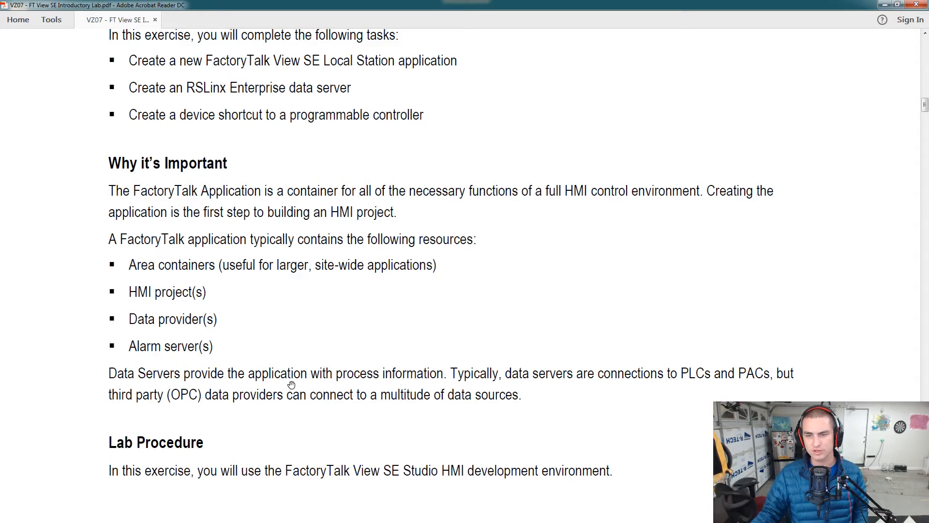
pyautogui.scroll(-2, 485, 410)
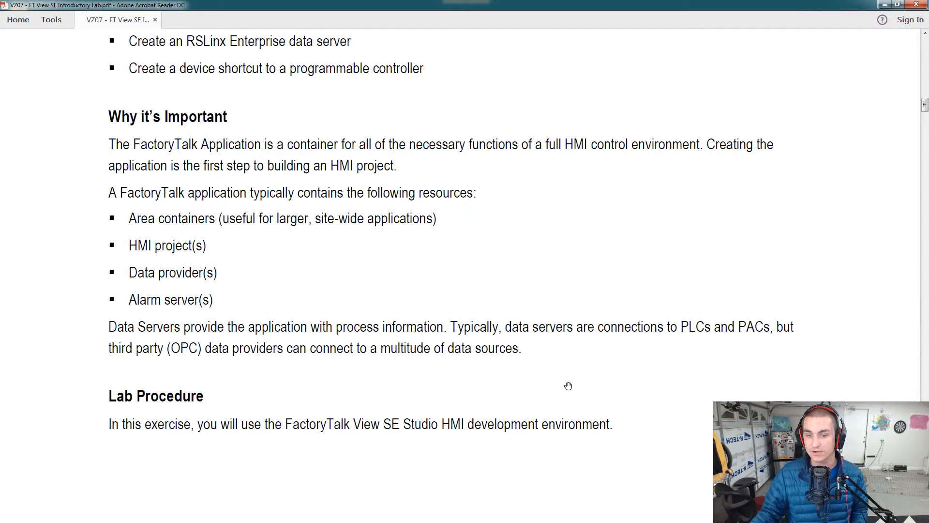
pyautogui.scroll(-7, 568, 370)
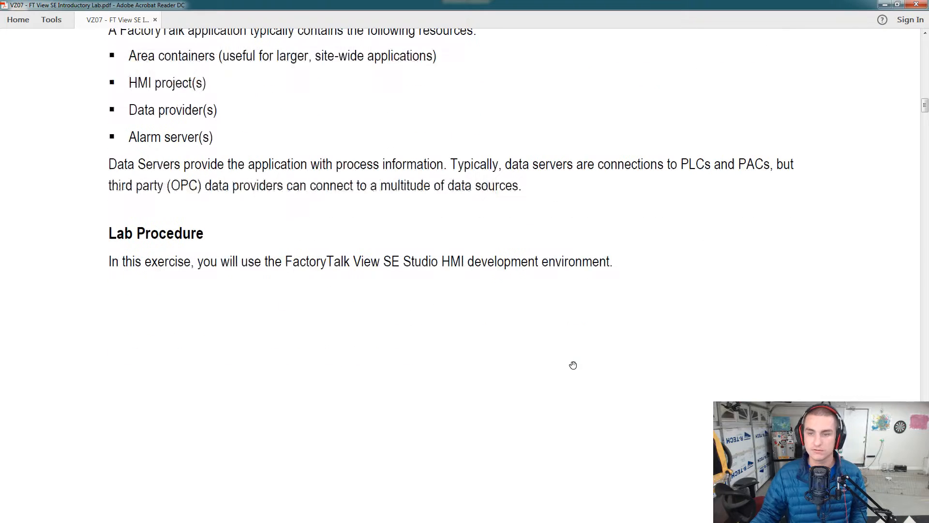
# Step: Read step 1 of Exercise 2 in the lab manual, then switch to the lab machine and launch FactoryTalk View Studio
pyautogui.scroll(-1, 576, 363)
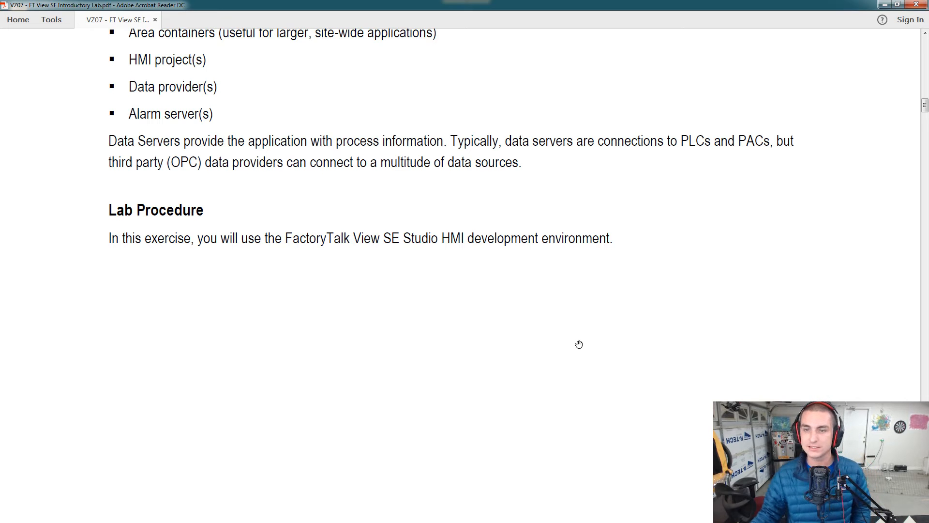
pyautogui.scroll(-12, 578, 345)
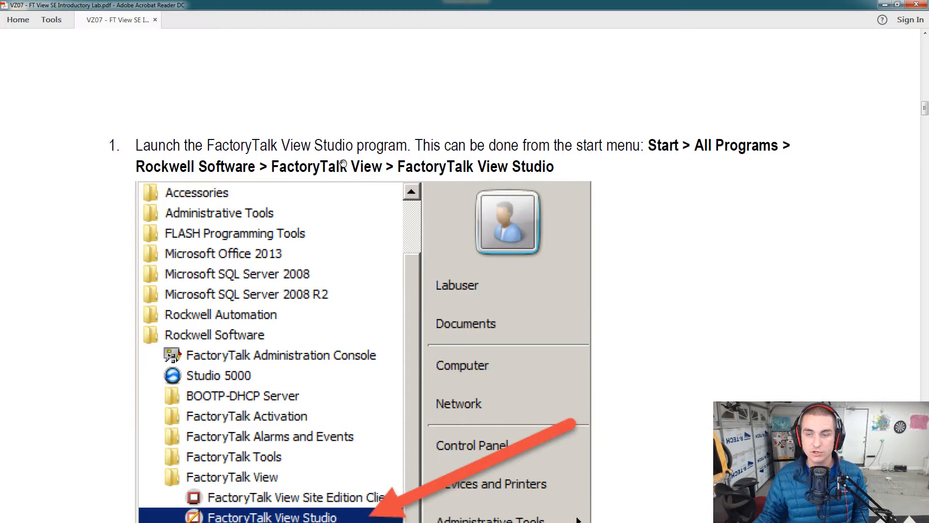
pyautogui.scroll(-1, 387, 160)
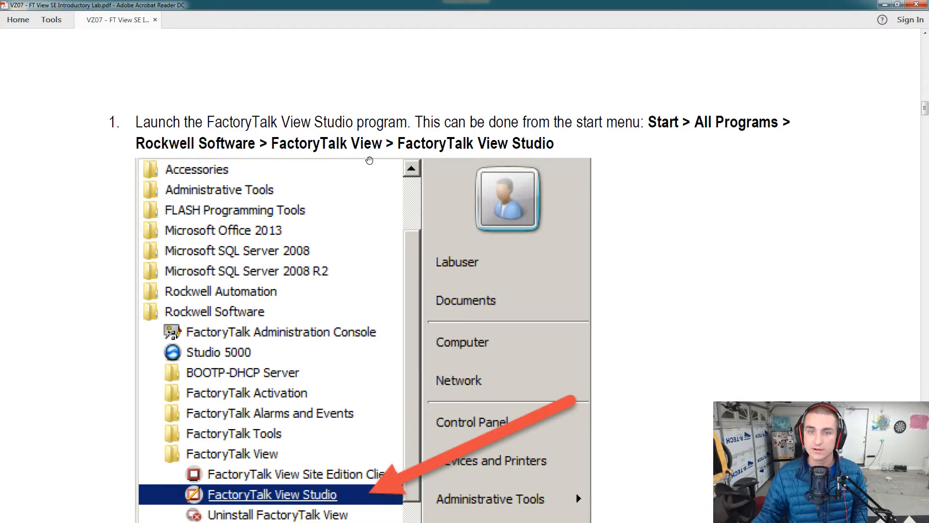
pyautogui.hotkey('alt', 'Tab')
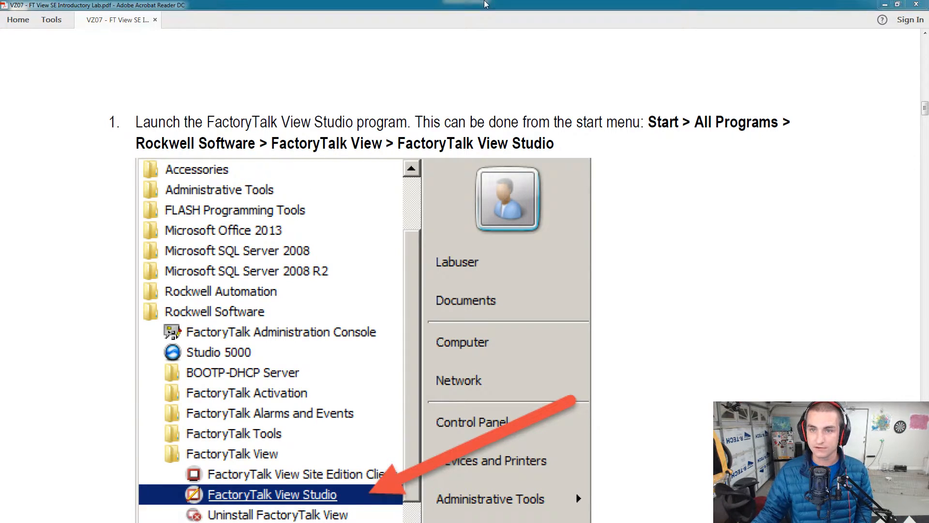
pyautogui.click(12, 513)
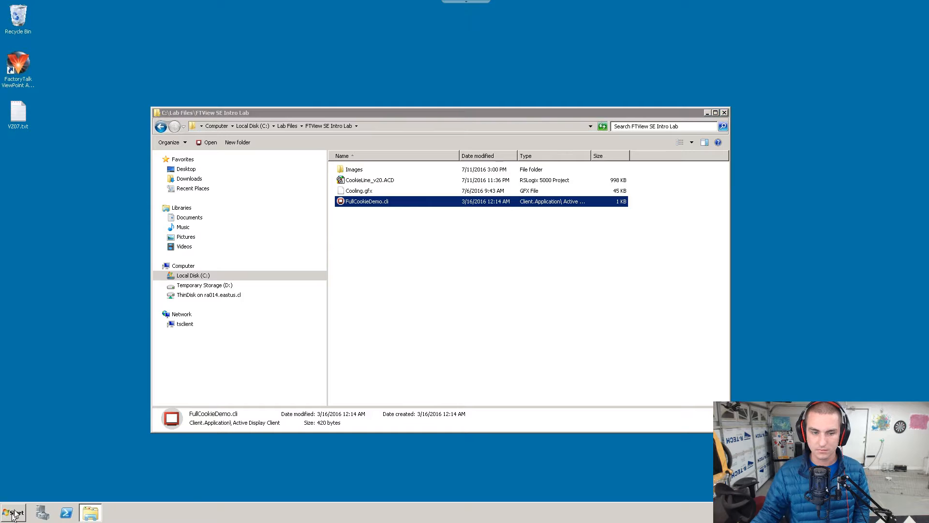
pyautogui.click(51, 476)
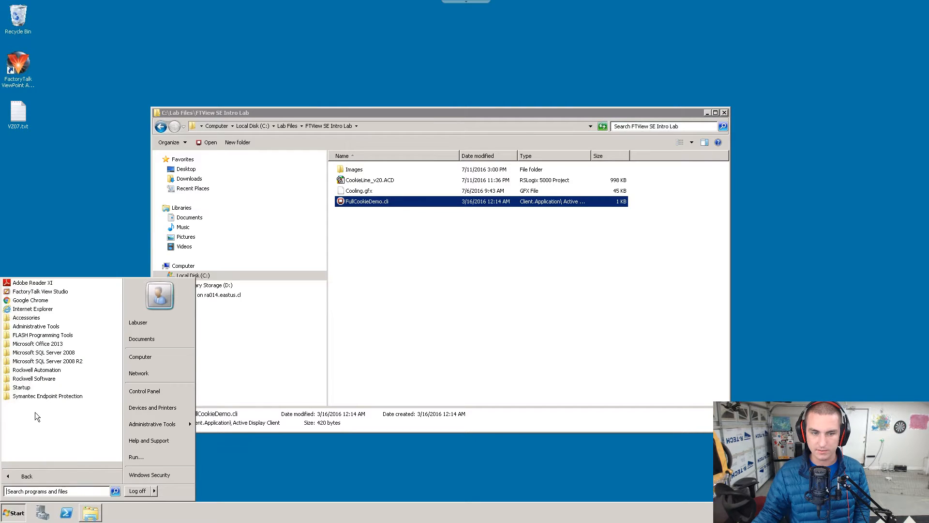
pyautogui.click(33, 379)
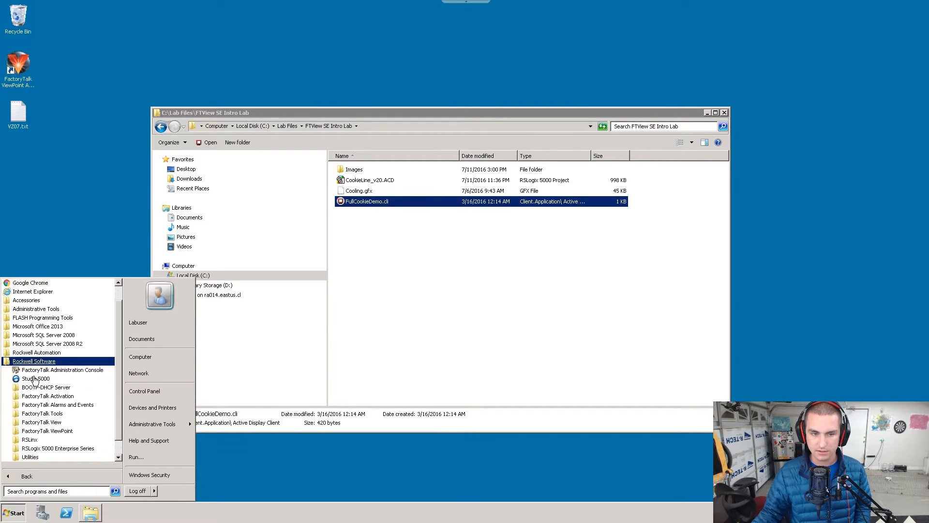
pyautogui.click(45, 422)
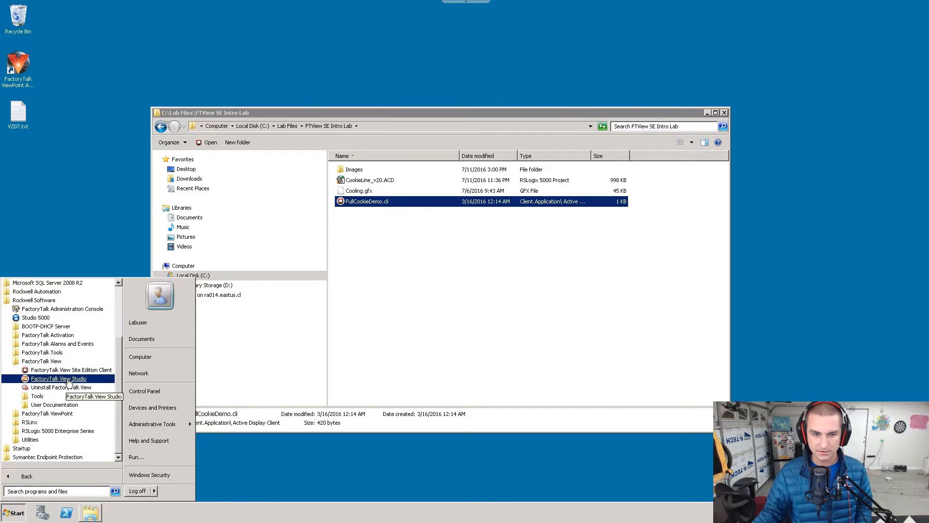
pyautogui.click(68, 382)
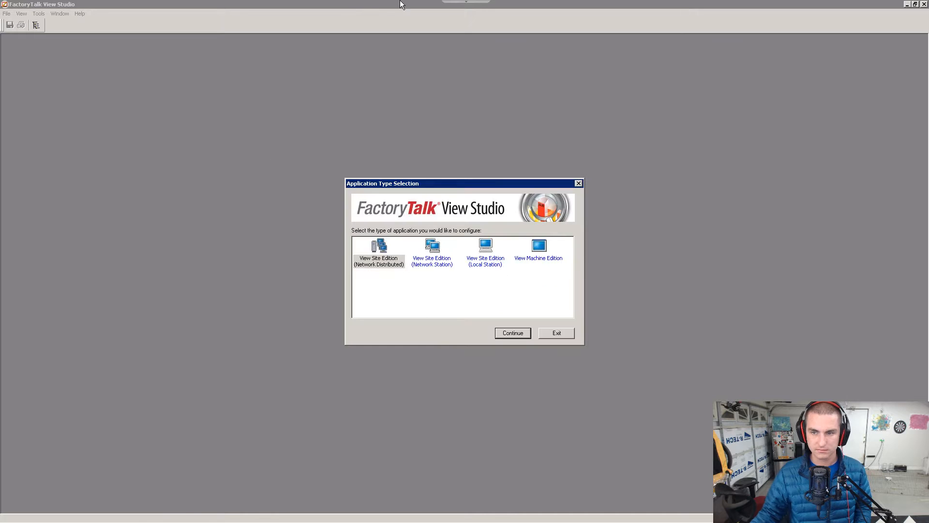
# Step: Read step 2 in the lab manual, then choose View Site Edition (Local Station) as the application type in FactoryTalk View Studio and continue
pyautogui.hotkey('alt', 'Tab')
pyautogui.scroll(-15, 414, 347)
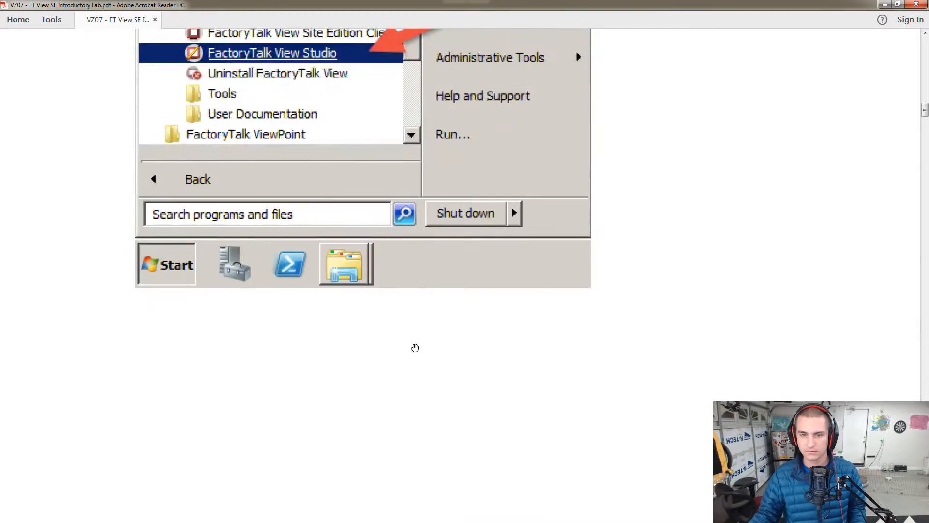
pyautogui.scroll(-10, 415, 347)
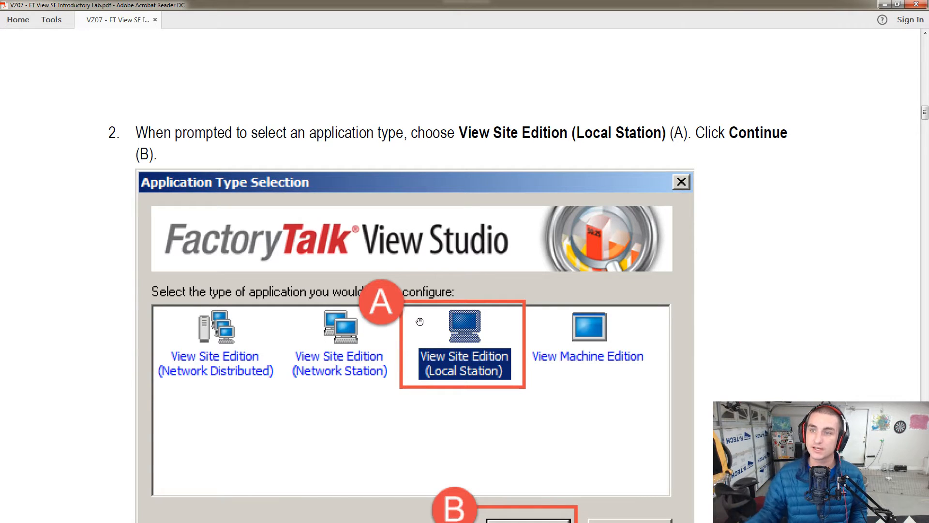
pyautogui.scroll(-1, 485, 289)
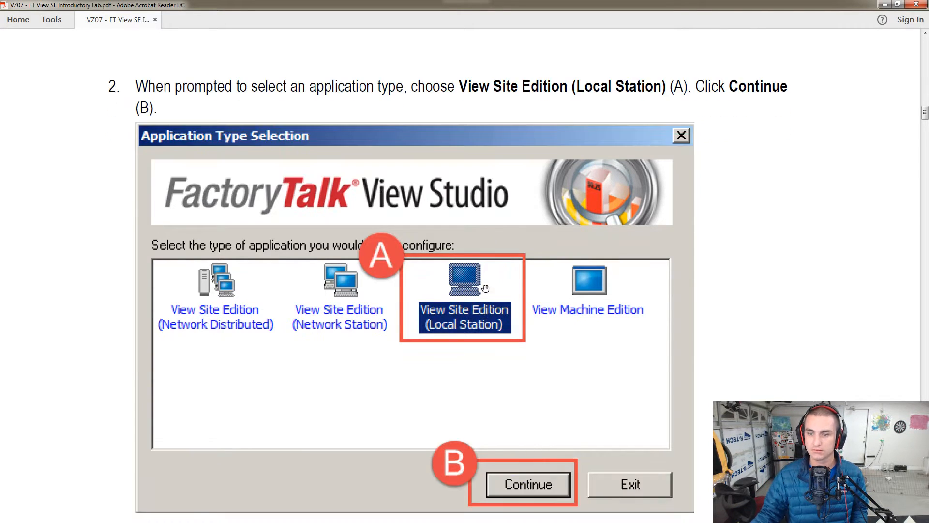
pyautogui.hotkey('alt', 'Tab')
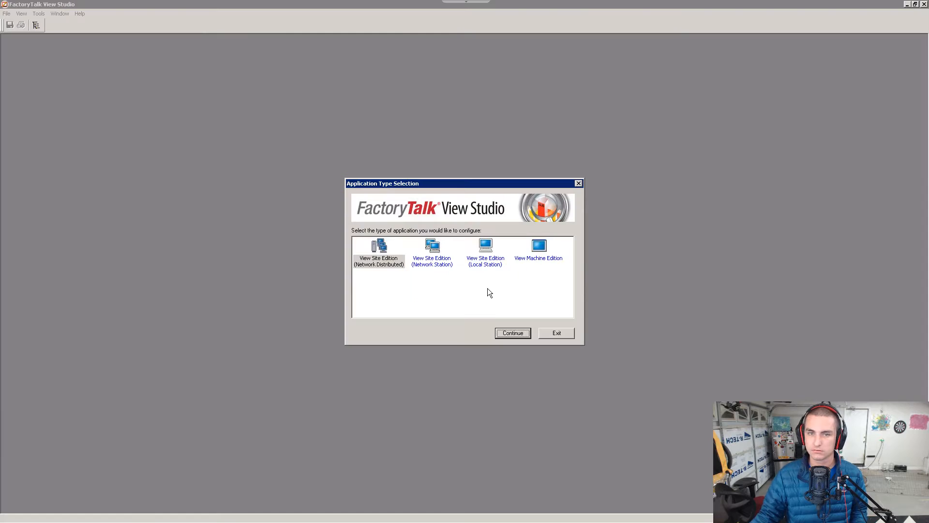
pyautogui.click(487, 257)
pyautogui.click(513, 334)
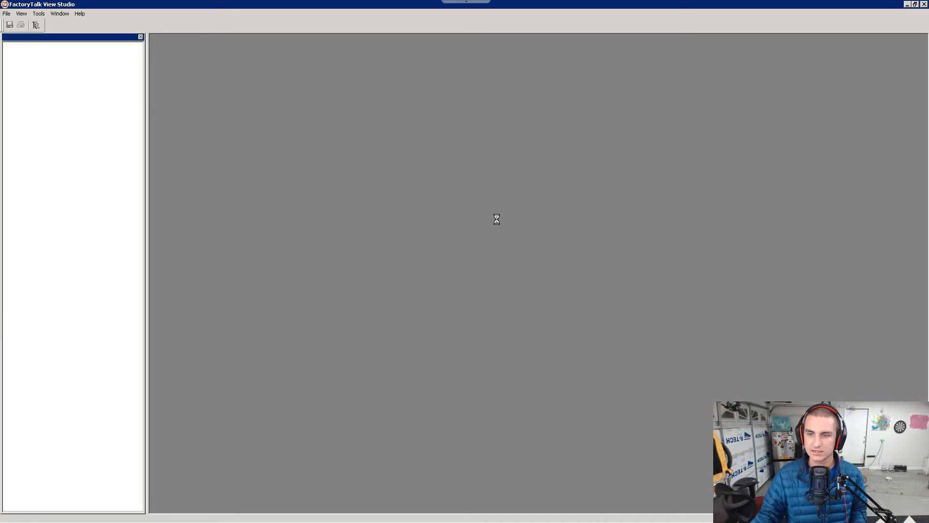
# Step: Read step 3 in the lab manual, then create a new local station application named CookieDemo in FactoryTalk View Studio
pyautogui.hotkey('alt', 'Tab')
pyautogui.scroll(-3, 486, 333)
pyautogui.scroll(-5, 486, 333)
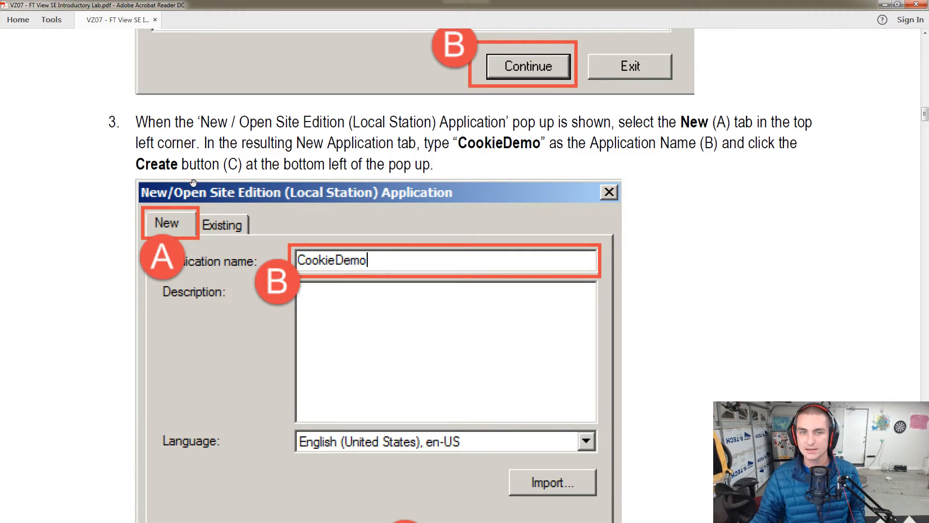
pyautogui.scroll(-1, 194, 183)
pyautogui.scroll(-1, 256, 166)
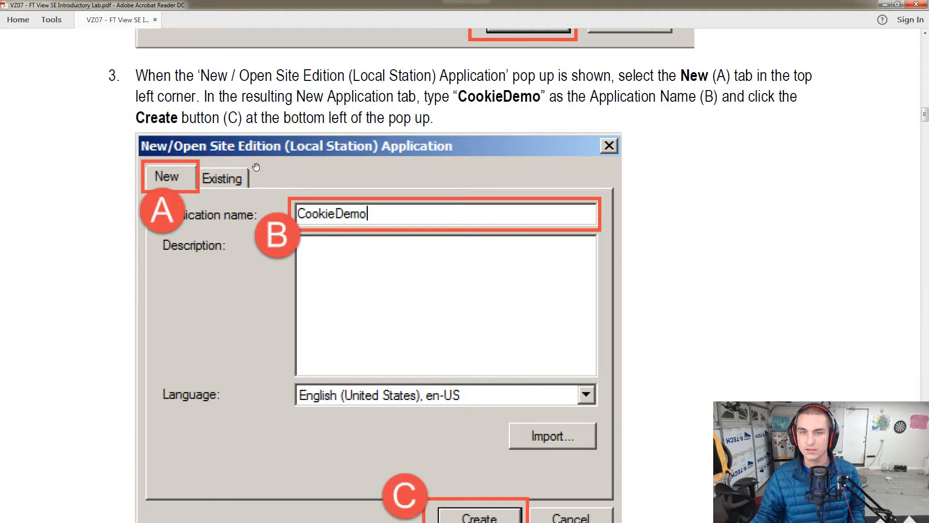
pyautogui.scroll(-2, 422, 232)
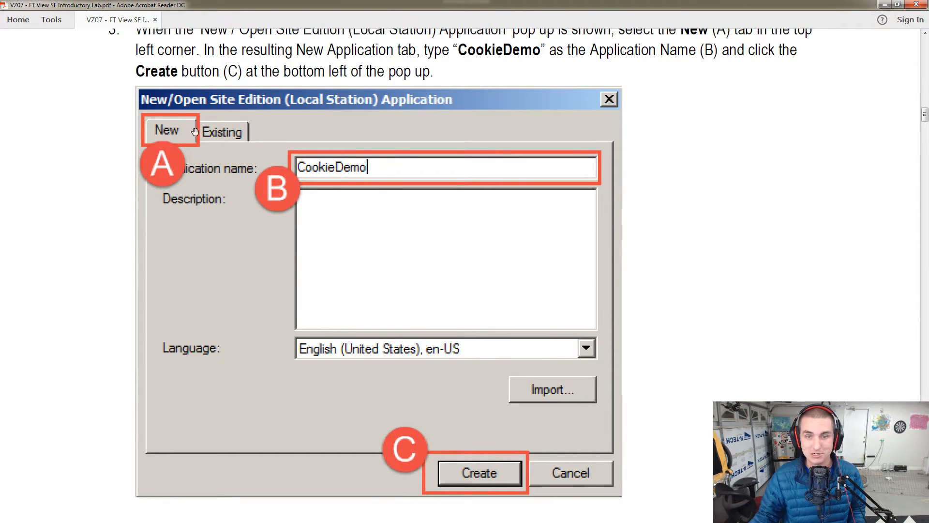
pyautogui.scroll(1, 345, 66)
pyautogui.scroll(-1, 408, 306)
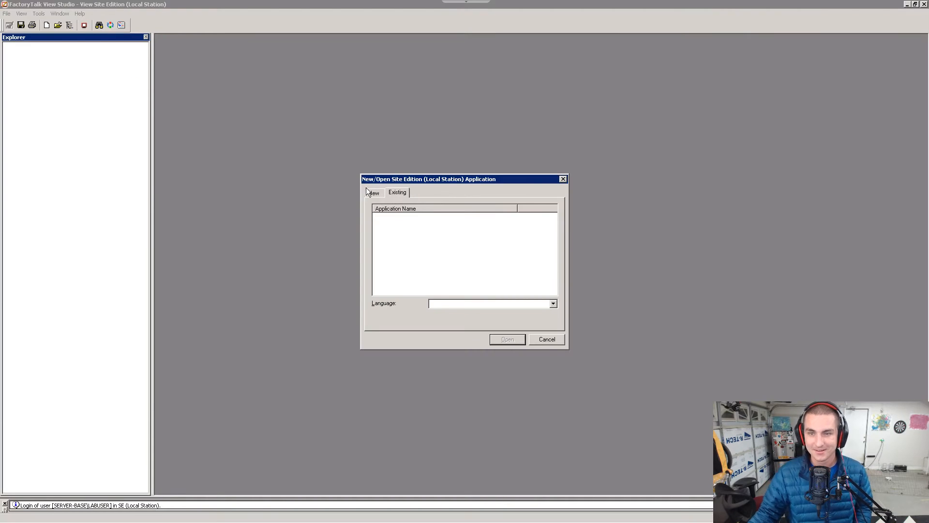
pyautogui.click(371, 191)
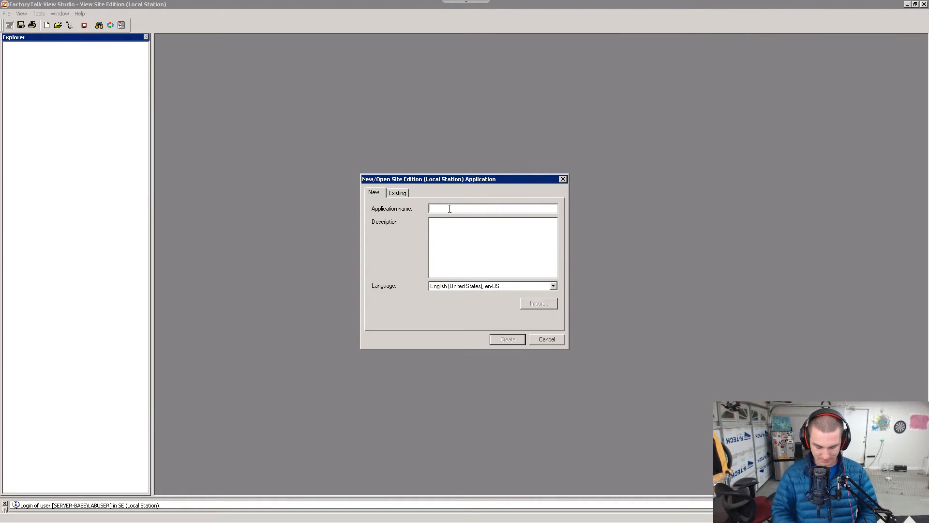
pyautogui.write('CookieDemo')
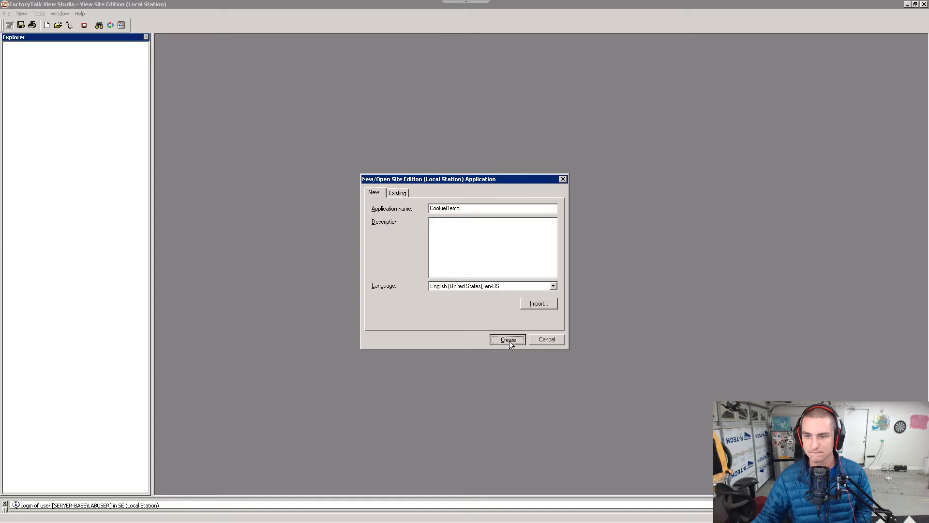
pyautogui.click(509, 340)
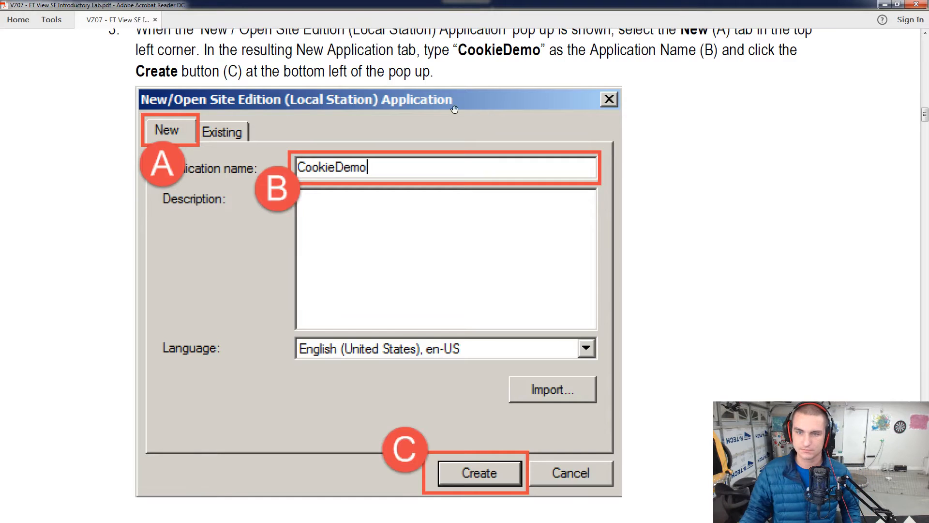
# Step: Read step 4 in the lab manual, then clear all controller instruction faceplates for the CookieDemo application and accept the selection
pyautogui.scroll(-10, 465, 184)
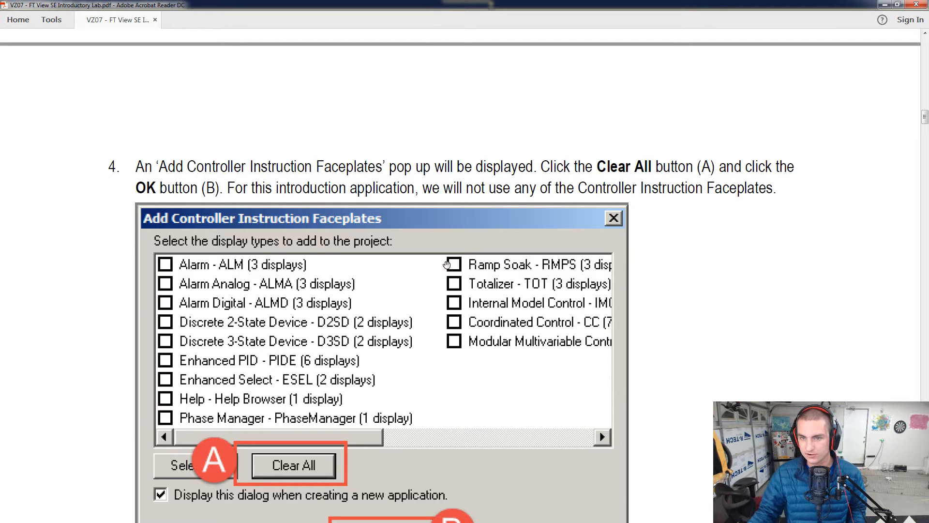
pyautogui.scroll(-3, 520, 266)
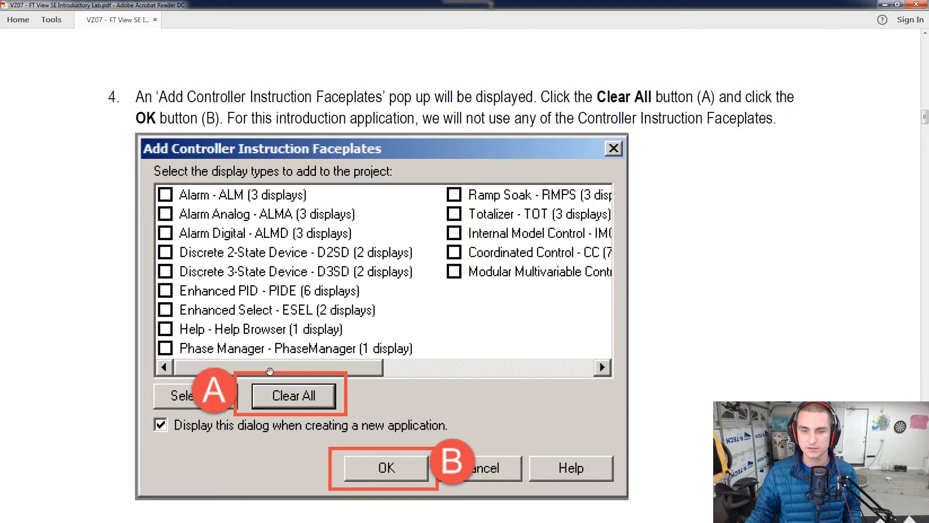
pyautogui.hotkey('alt', 'Tab')
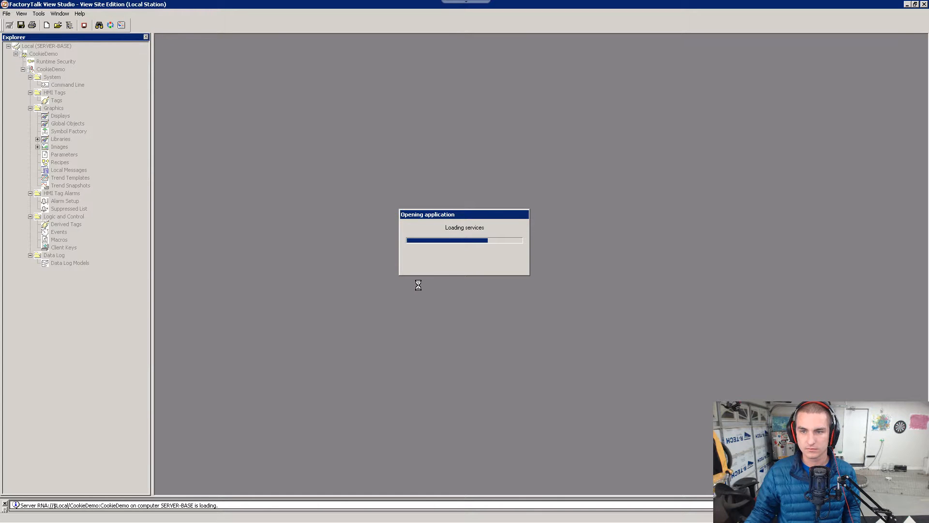
pyautogui.hotkey('alt', 'Tab')
pyautogui.scroll(-5, 367, 271)
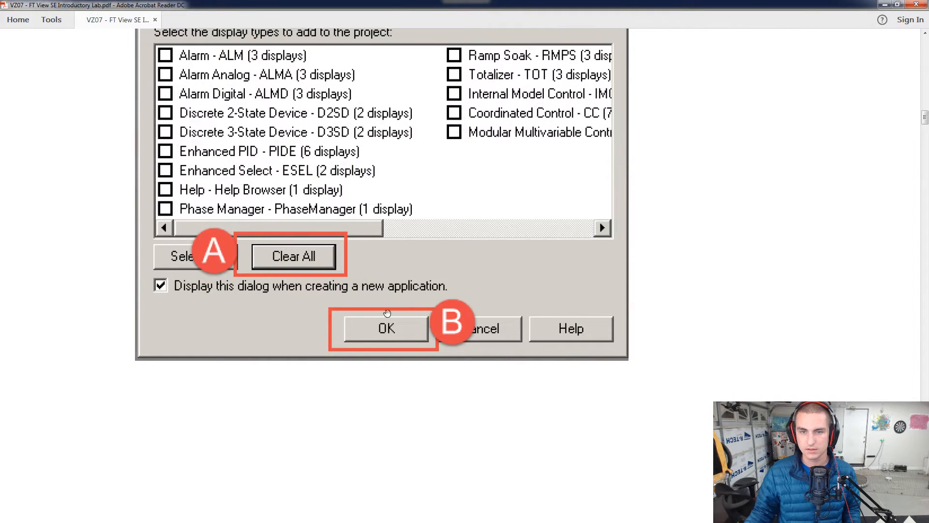
pyautogui.scroll(-20, 397, 324)
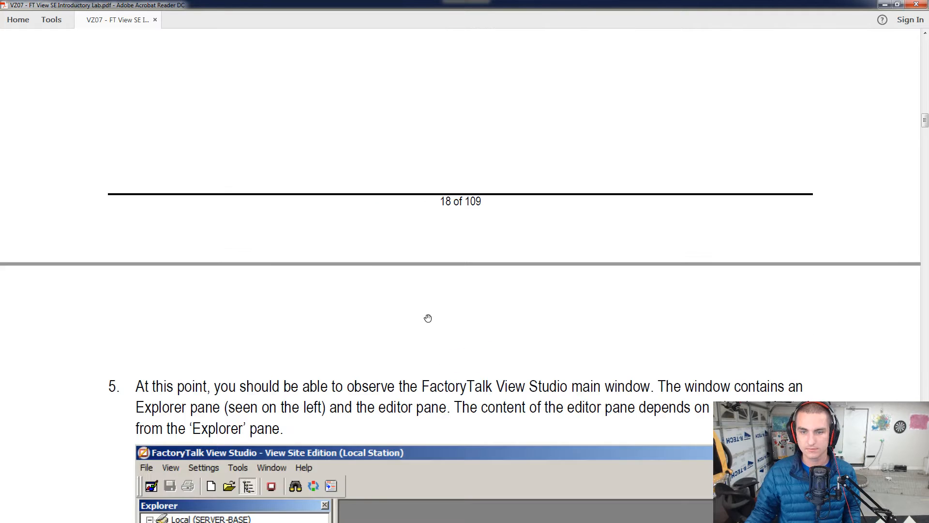
pyautogui.scroll(-10, 428, 318)
pyautogui.hotkey('alt', 'Tab')
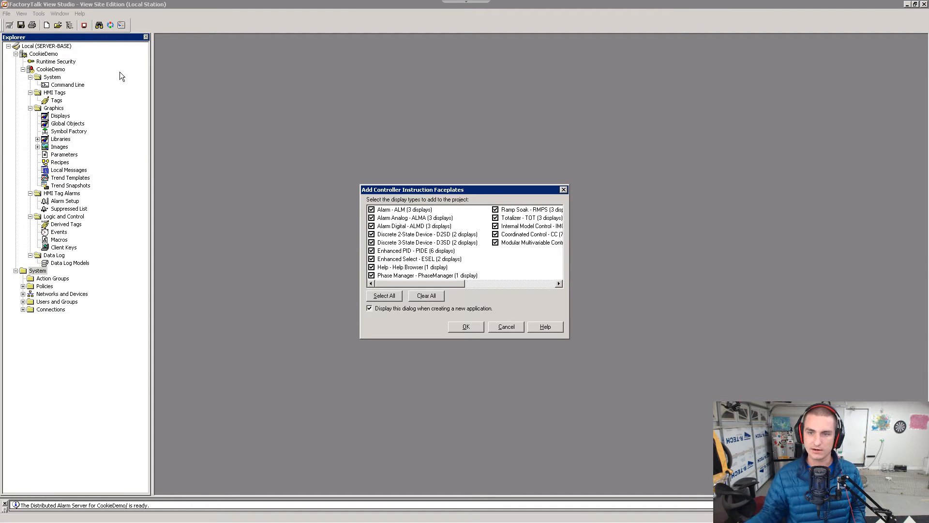
pyautogui.click(430, 296)
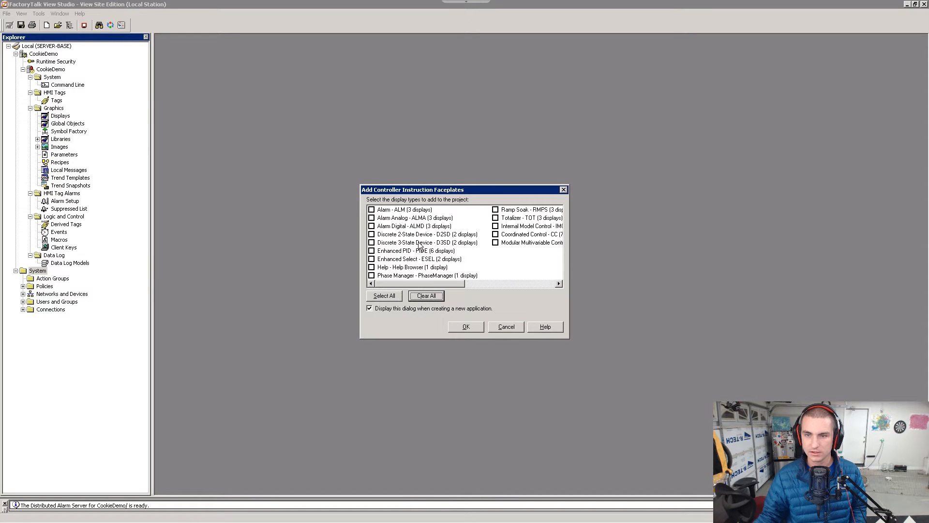
pyautogui.moveTo(432, 284); pyautogui.dragTo(411, 286)
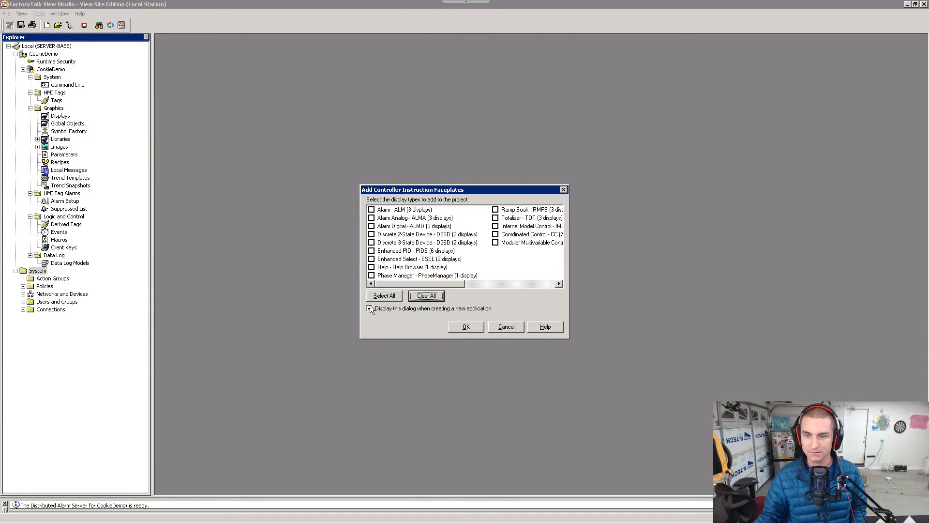
pyautogui.click(467, 327)
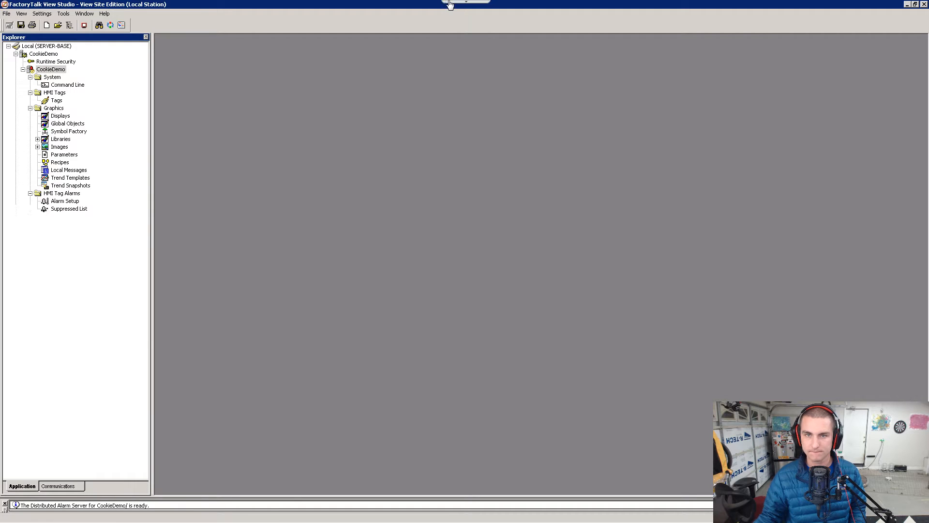
# Step: Return to the lab manual and read step 5 on the FactoryTalk View Studio main window, examining the Explorer pane illustration
pyautogui.click(448, 4)
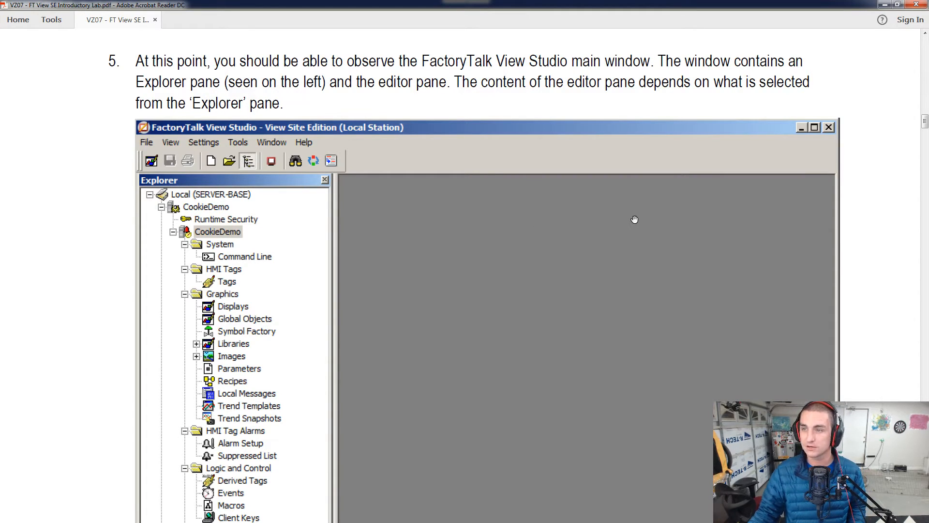
pyautogui.scroll(-1, 320, 247)
pyautogui.scroll(-1, 244, 297)
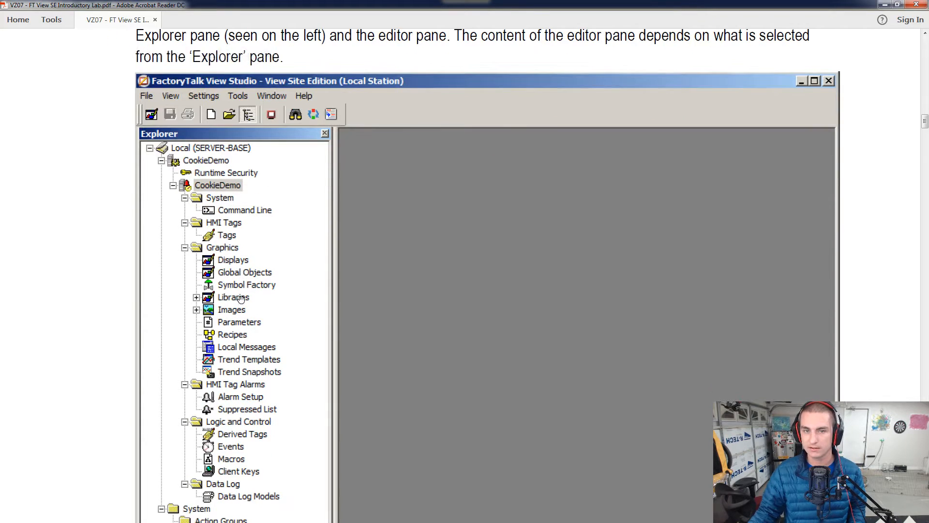
pyautogui.scroll(-1, 247, 297)
pyautogui.scroll(-17, 247, 297)
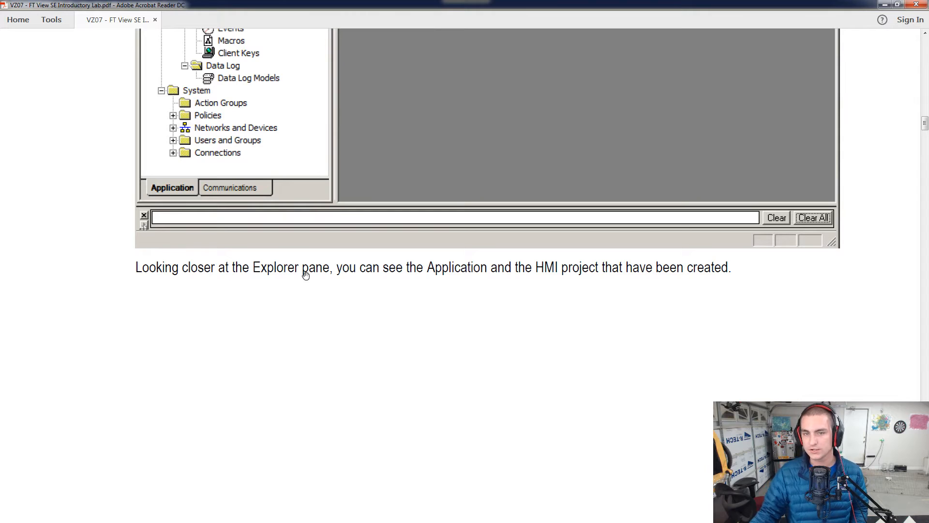
pyautogui.scroll(3, 490, 319)
pyautogui.scroll(3, 490, 319)
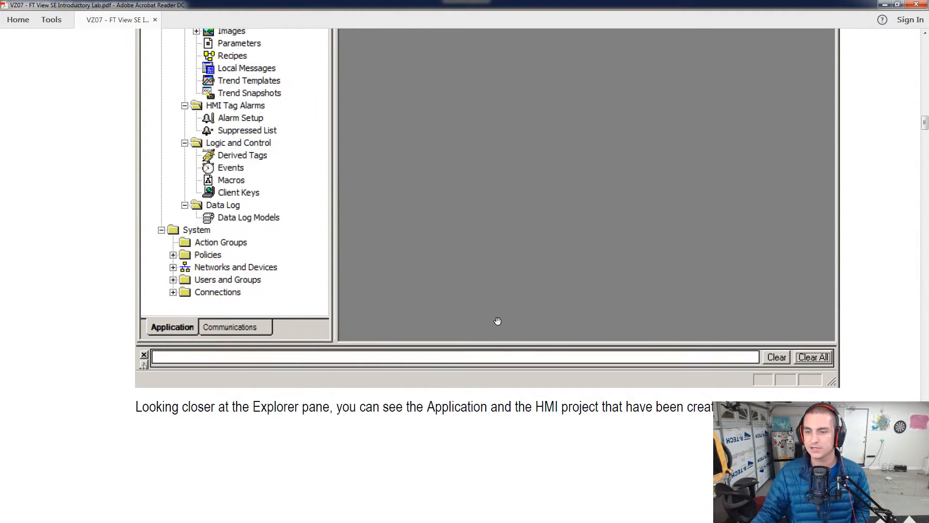
pyautogui.scroll(3, 541, 336)
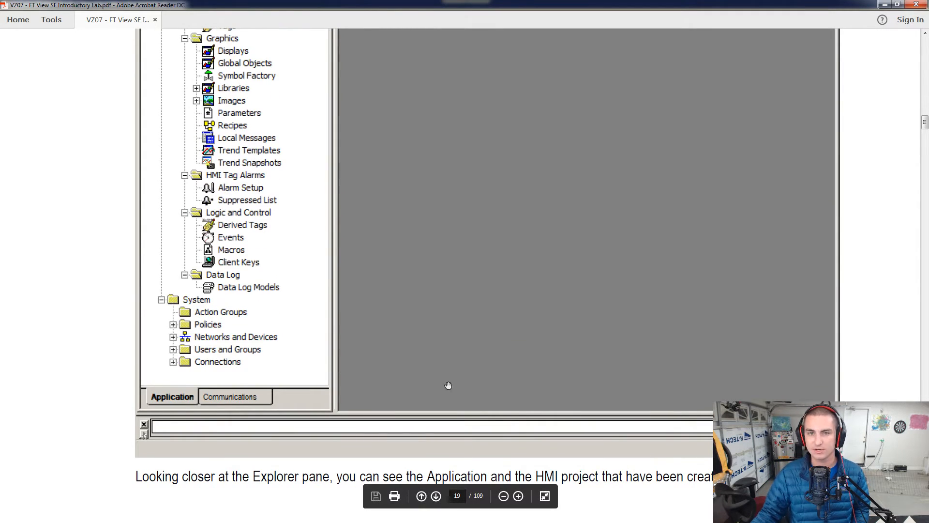
# Step: Switch to FactoryTalk View Studio and examine the CookieDemo application and its HMI project contents in the Explorer tree
pyautogui.scroll(2, 448, 385)
pyautogui.hotkey('alt', 'Tab')
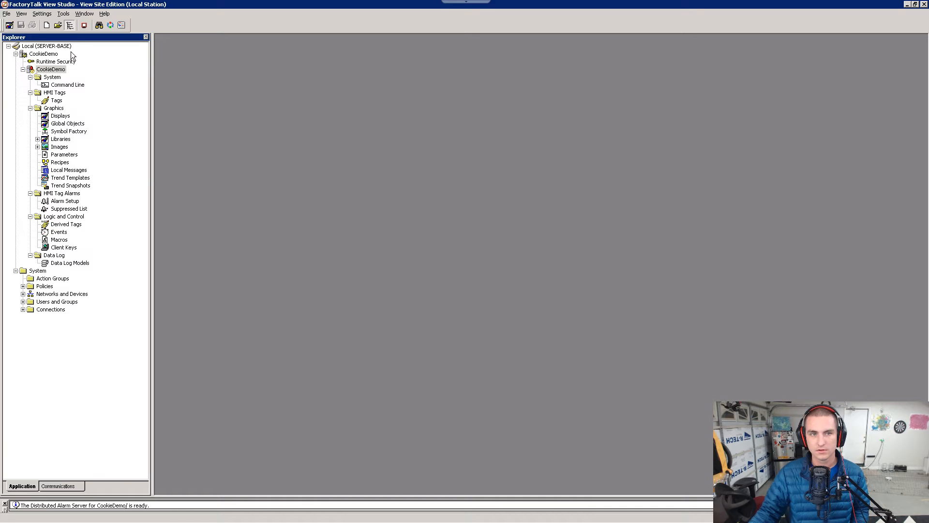
pyautogui.click(22, 70)
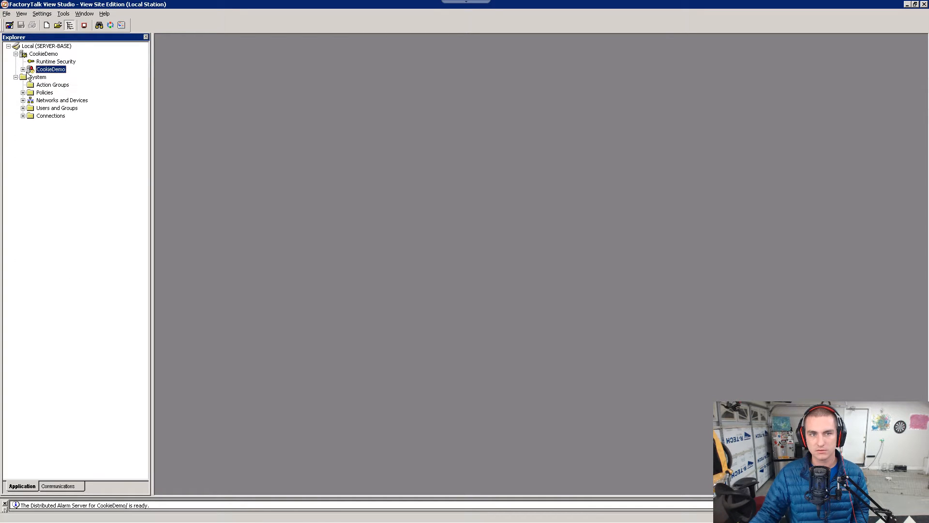
pyautogui.click(31, 54)
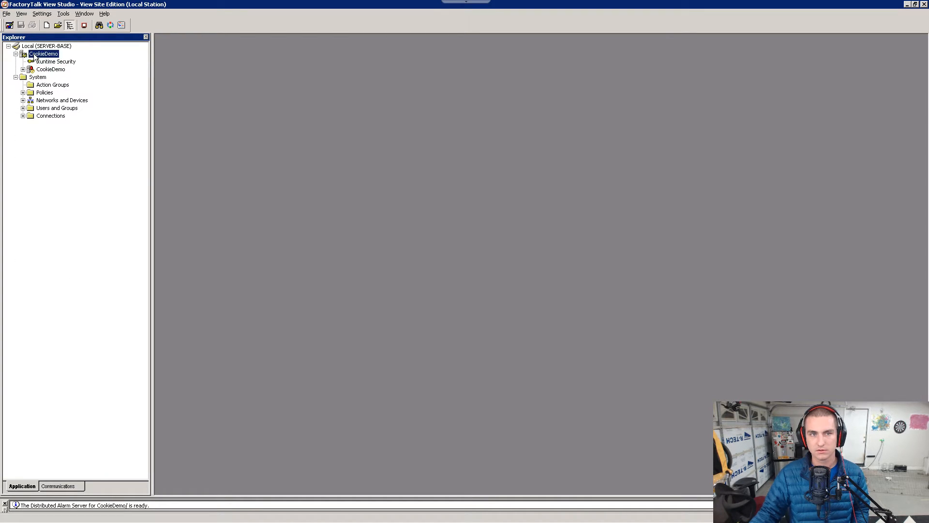
pyautogui.click(27, 70)
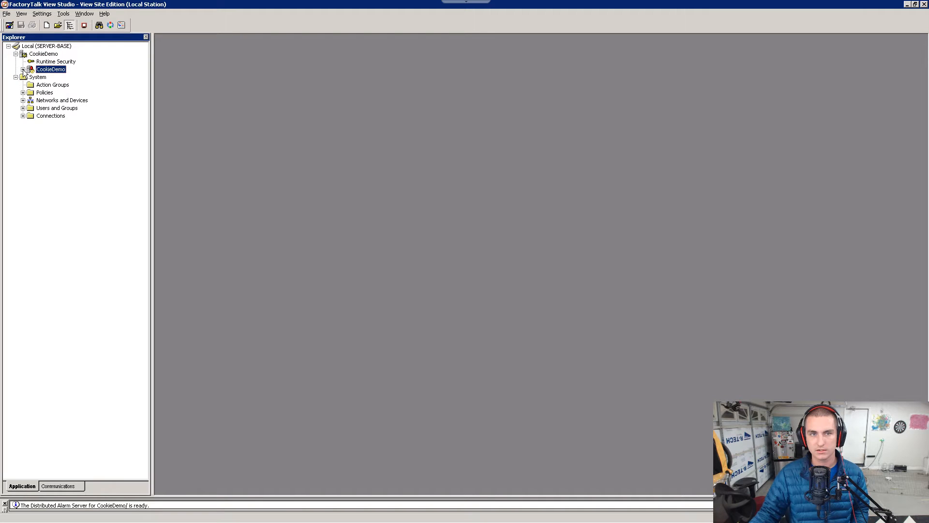
pyautogui.click(22, 69)
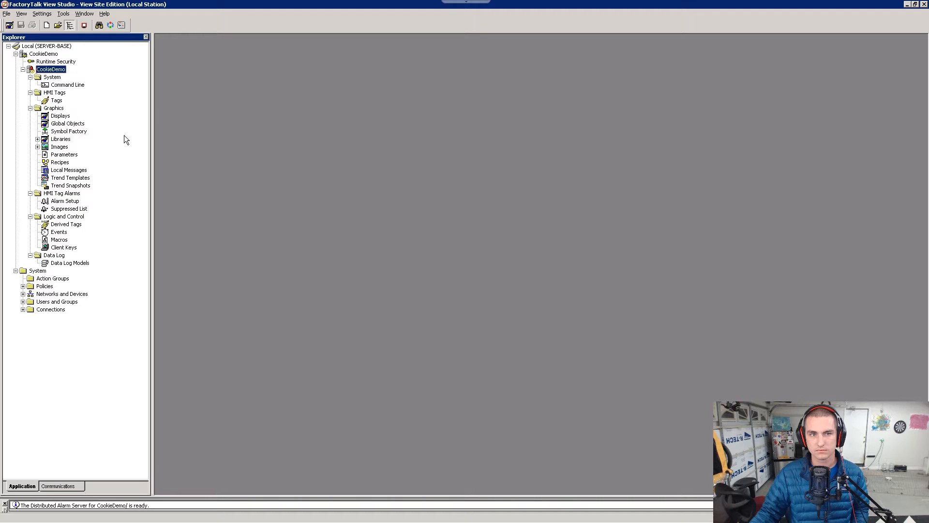
# Step: Return to the lab manual and study the illustration distinguishing the CookieDemo application from its HMI project
pyautogui.hotkey('alt', 'Tab')
pyautogui.scroll(2, 262, 239)
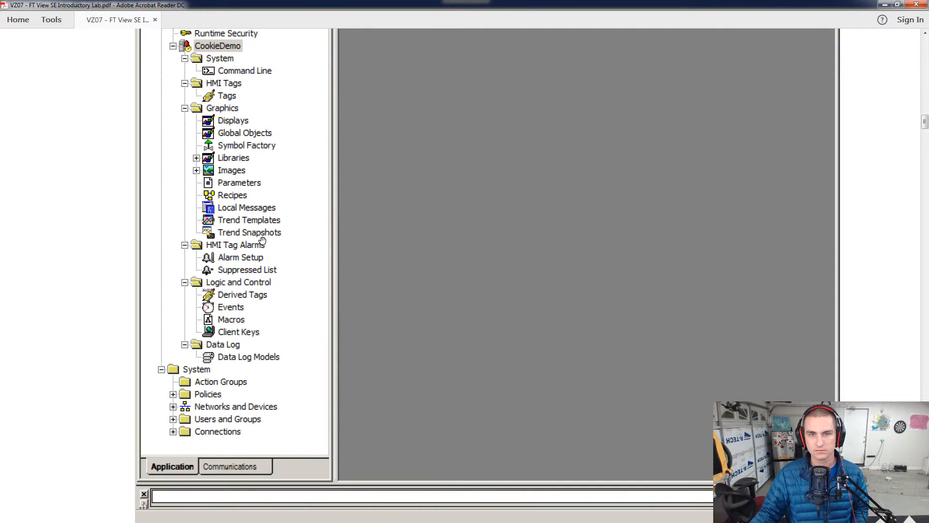
pyautogui.scroll(-10, 271, 240)
pyautogui.scroll(-5, 280, 240)
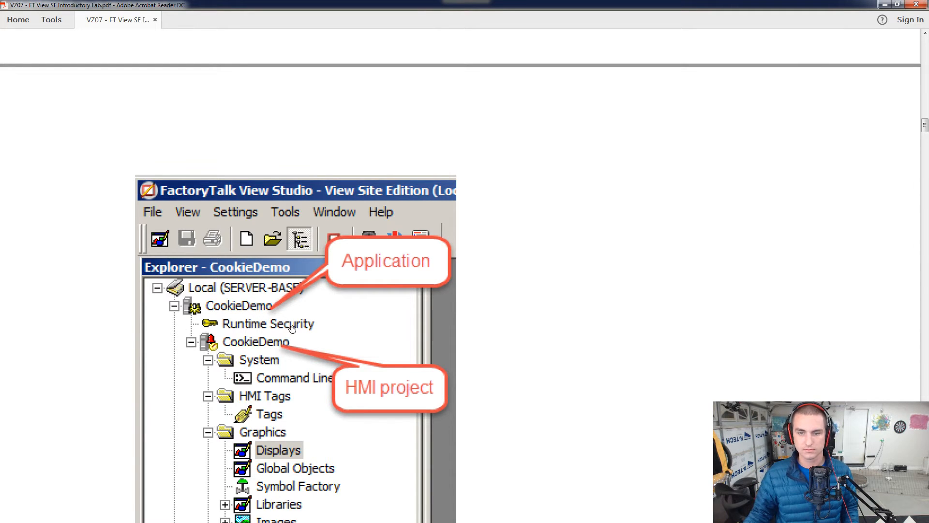
pyautogui.scroll(-2, 289, 313)
# Step: In FactoryTalk View Studio, locate the CookieDemo application and HMI project, and review the server types that can be added to the application
pyautogui.hotkey('alt', 'Tab')
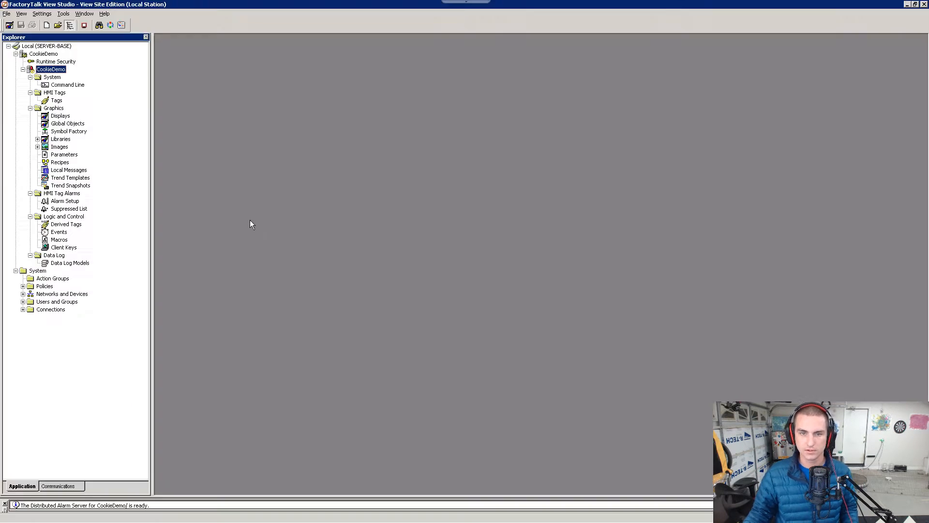
pyautogui.click(44, 53)
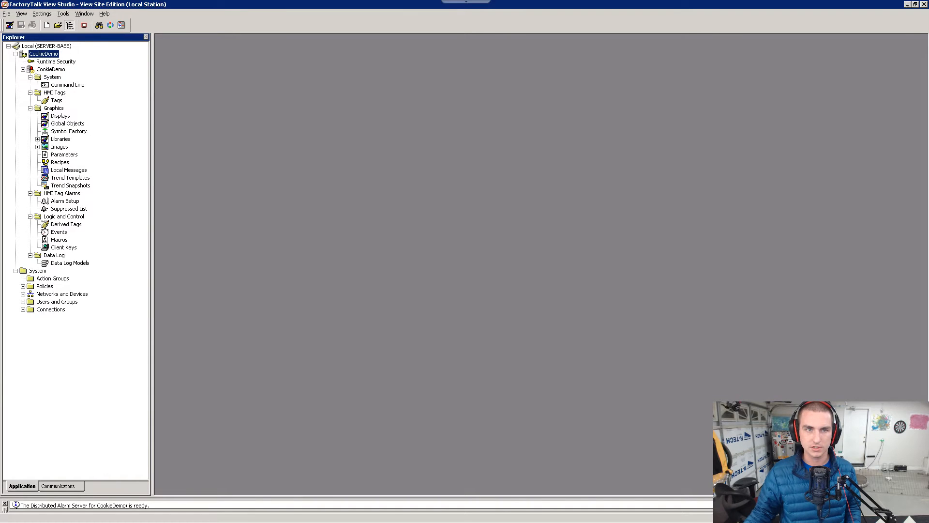
pyautogui.click(47, 70)
pyautogui.click(22, 70)
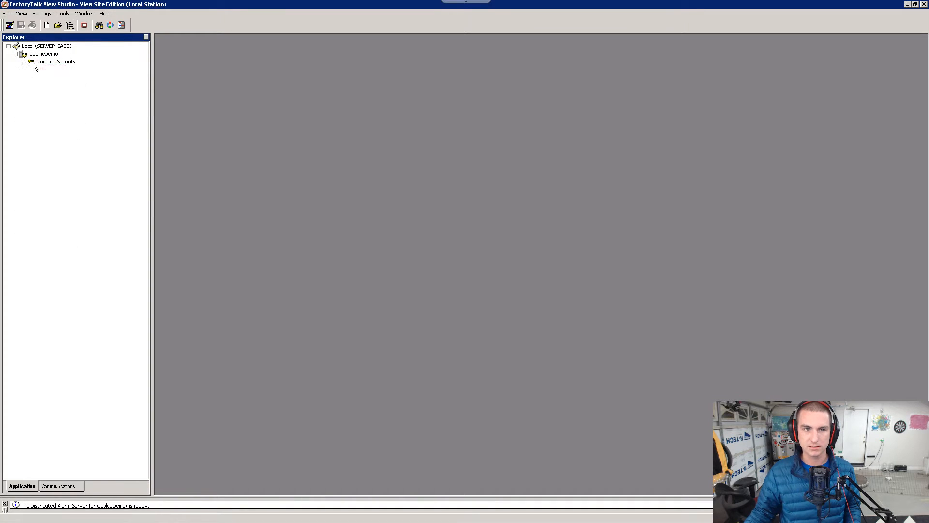
pyautogui.rightClick(39, 57)
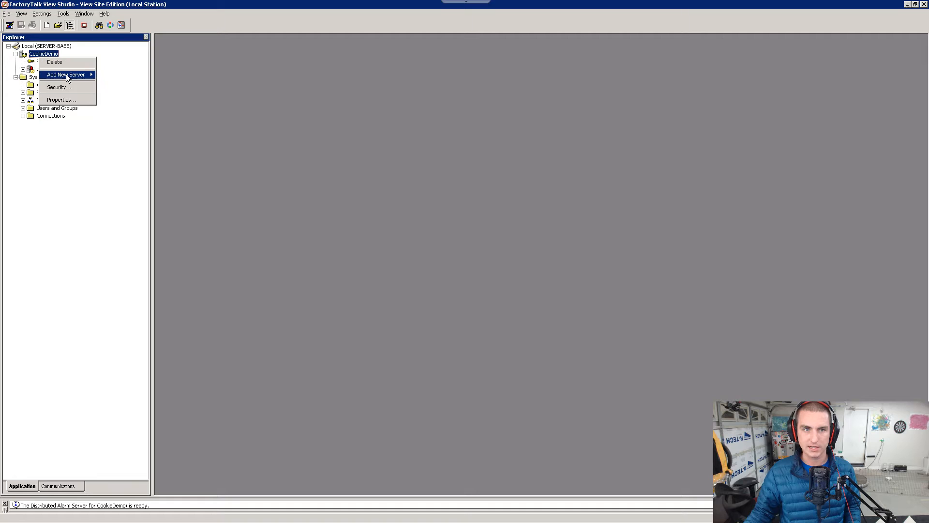
pyautogui.moveTo(66, 74)
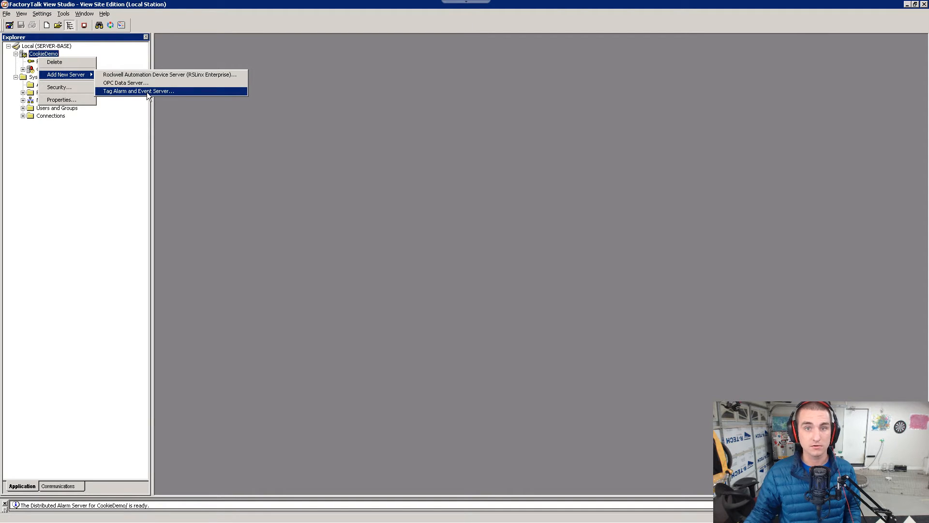
pyautogui.click(194, 146)
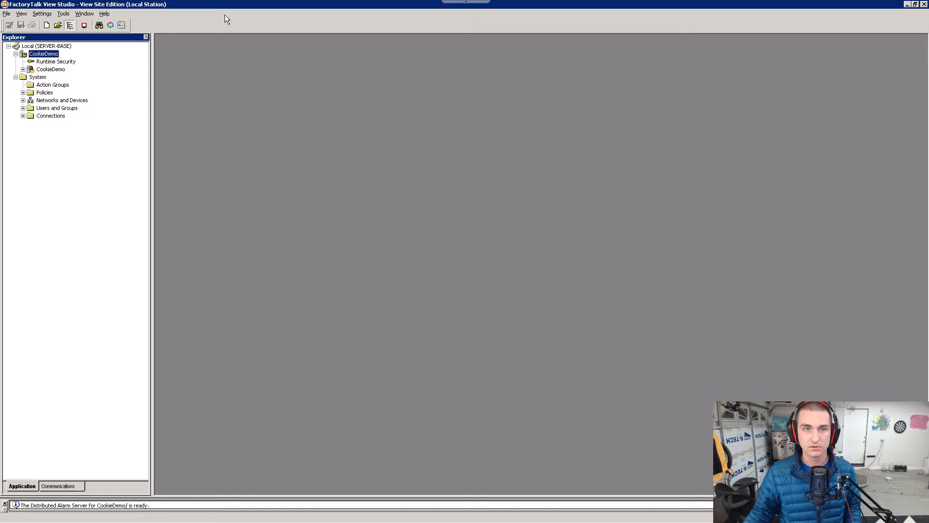
# Step: Return to the lab manual and read the tip on Local Station applications and step 6 on adding a new server
pyautogui.hotkey('alt', 'Tab')
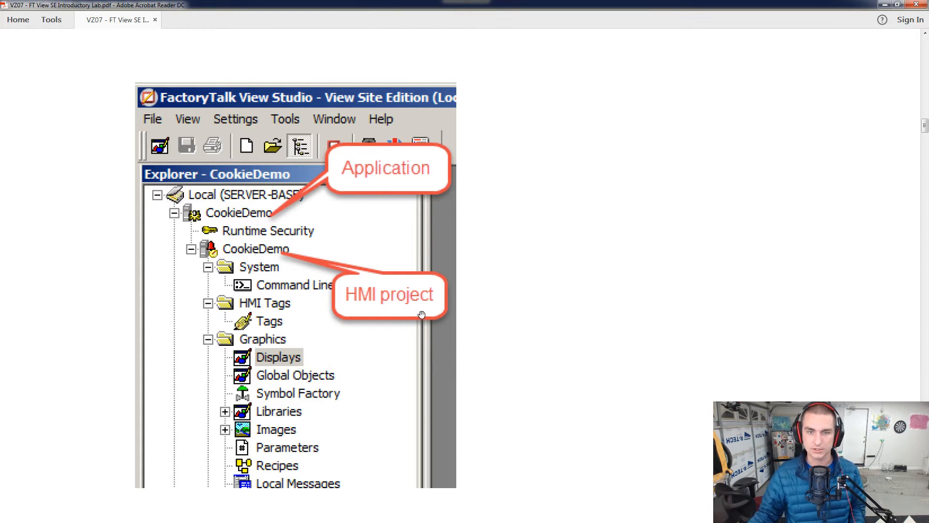
pyautogui.scroll(-5, 336, 359)
pyautogui.scroll(3, 336, 360)
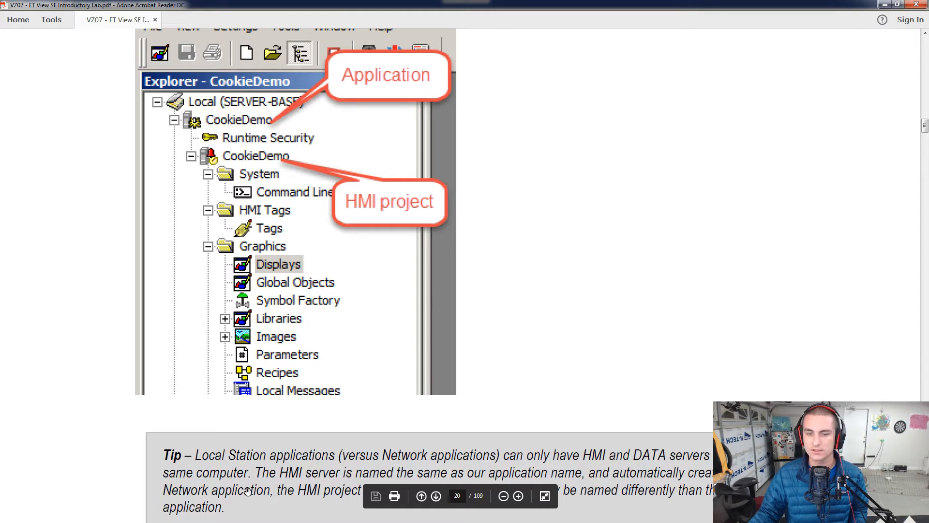
pyautogui.scroll(-2, 338, 480)
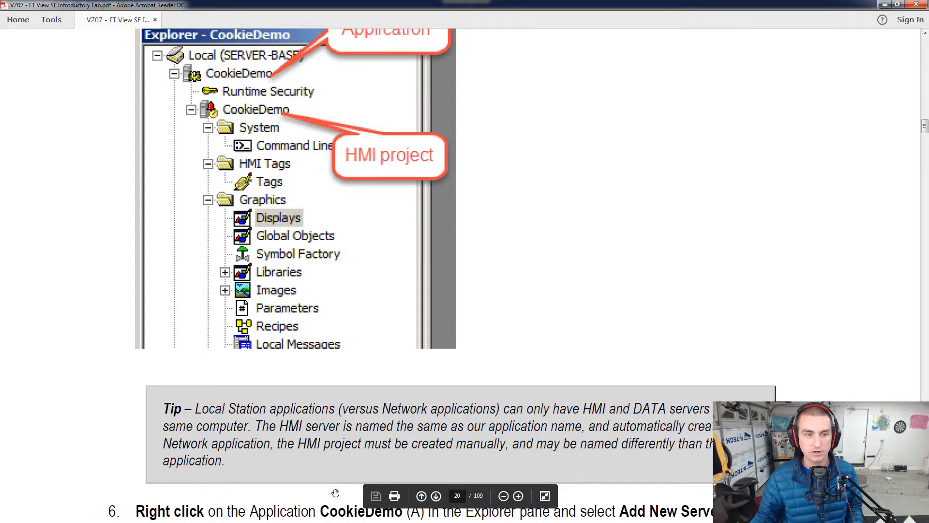
pyautogui.scroll(-5, 336, 493)
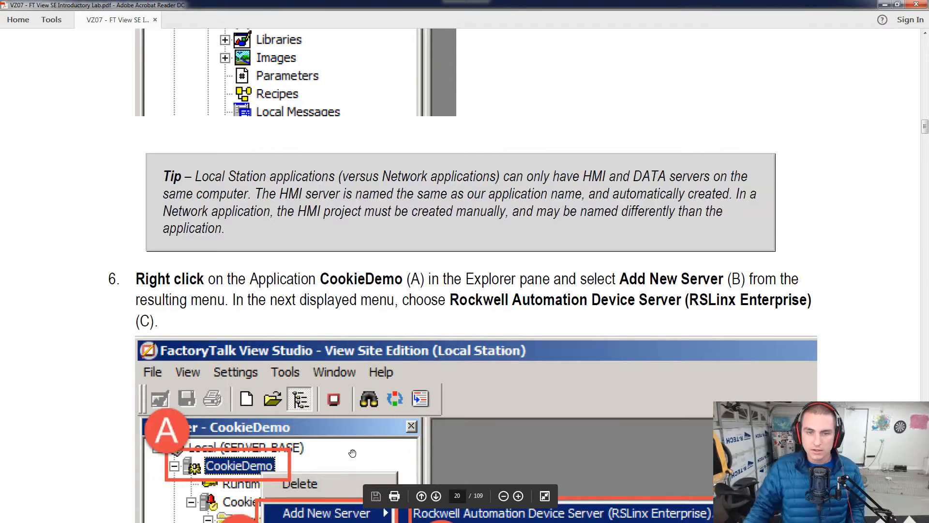
pyautogui.scroll(-5, 348, 450)
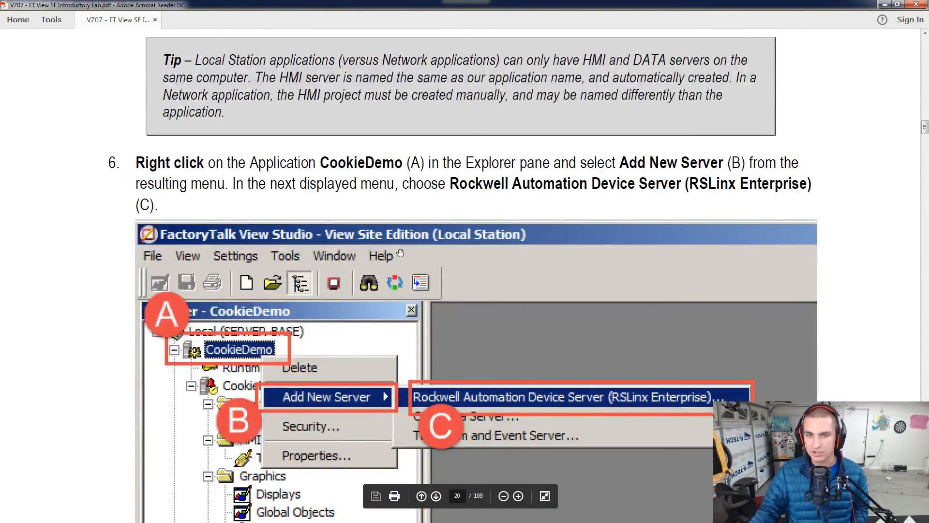
pyautogui.scroll(-3, 436, 180)
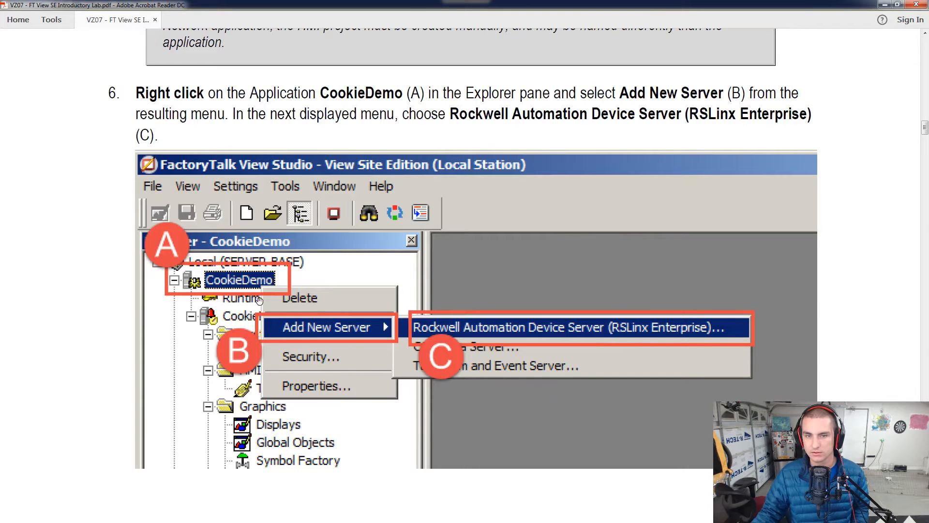
# Step: Switch to FactoryTalk View Studio and collapse the System folder in the Explorer tree, keeping the CookieDemo application expanded
pyautogui.hotkey('alt', 'Tab')
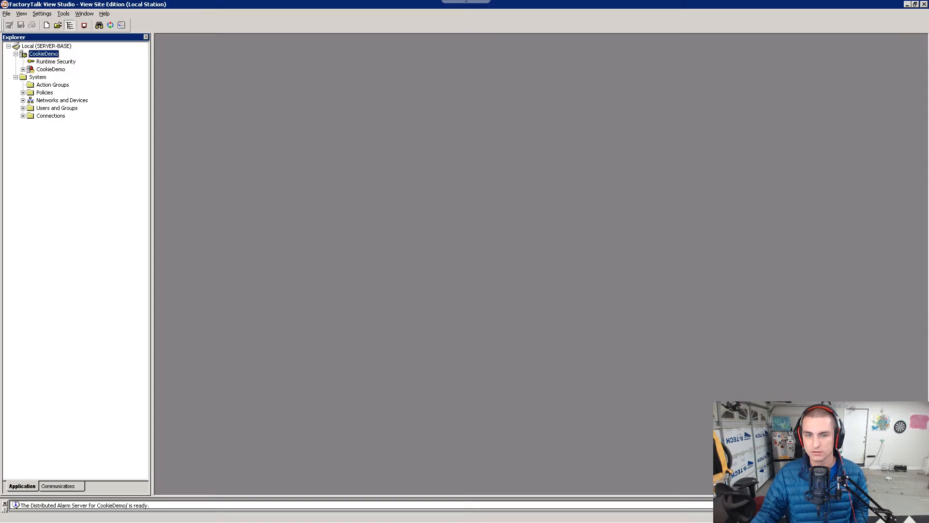
pyautogui.click(29, 47)
pyautogui.click(30, 54)
pyautogui.click(29, 47)
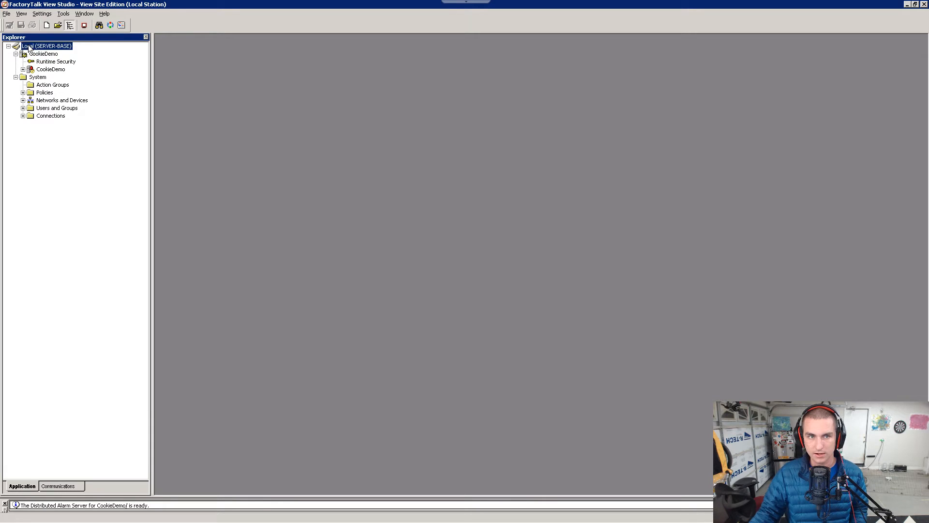
pyautogui.click(22, 55)
pyautogui.click(15, 54)
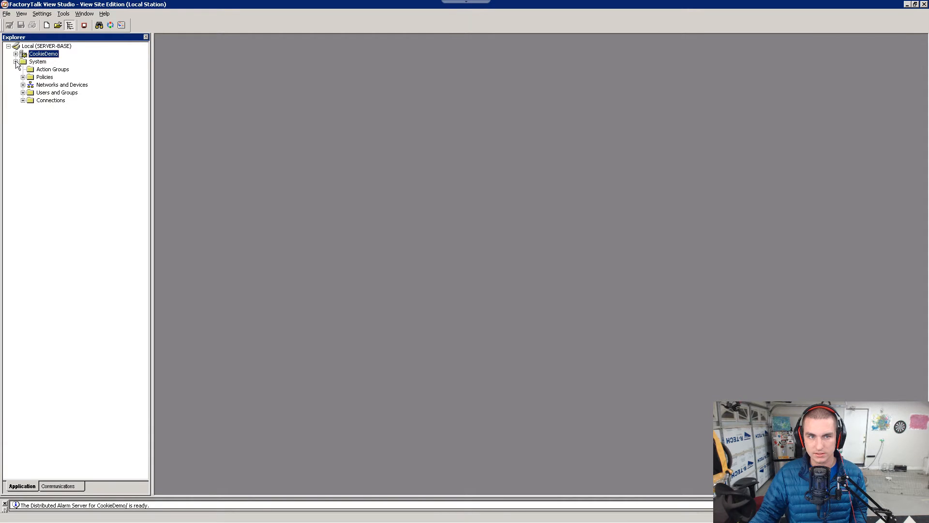
pyautogui.click(15, 62)
pyautogui.click(16, 54)
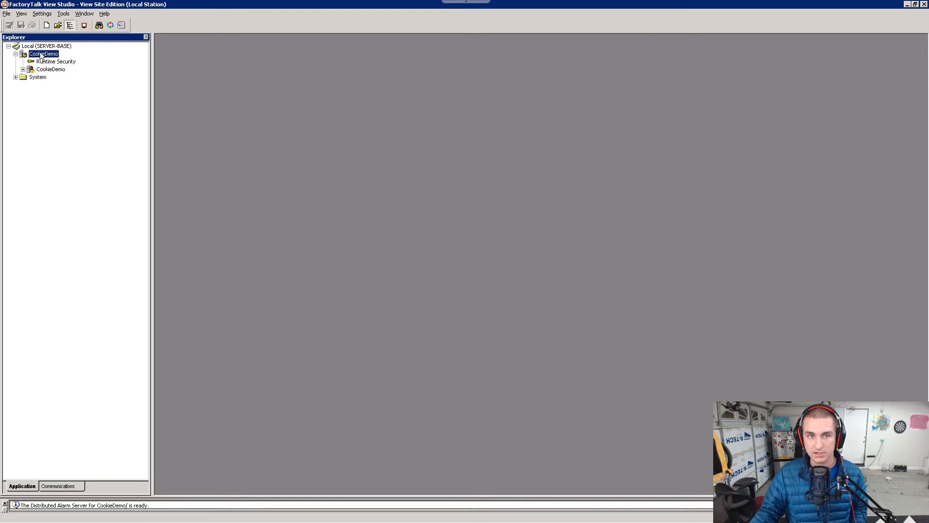
# Step: Start adding a new Rockwell Automation Device Server (RSLinx Enterprise) to the CookieDemo application
pyautogui.rightClick(41, 56)
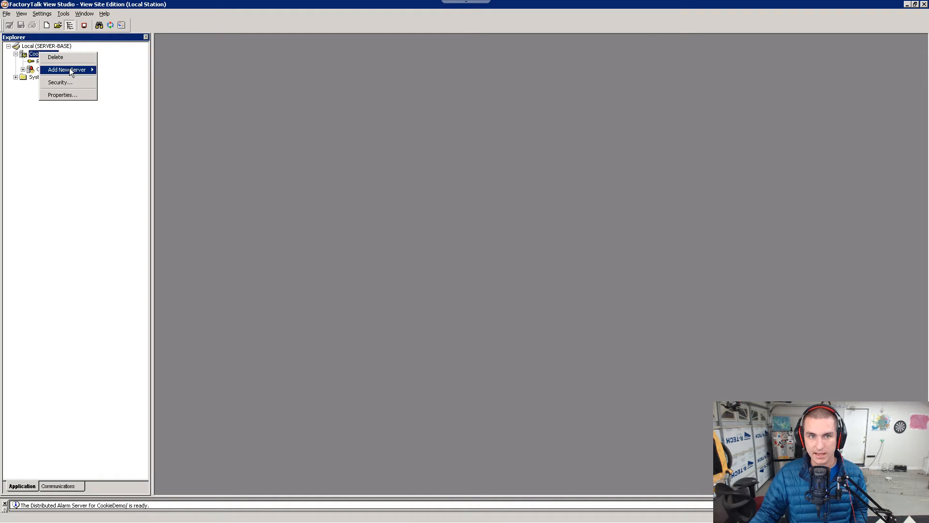
pyautogui.moveTo(70, 71)
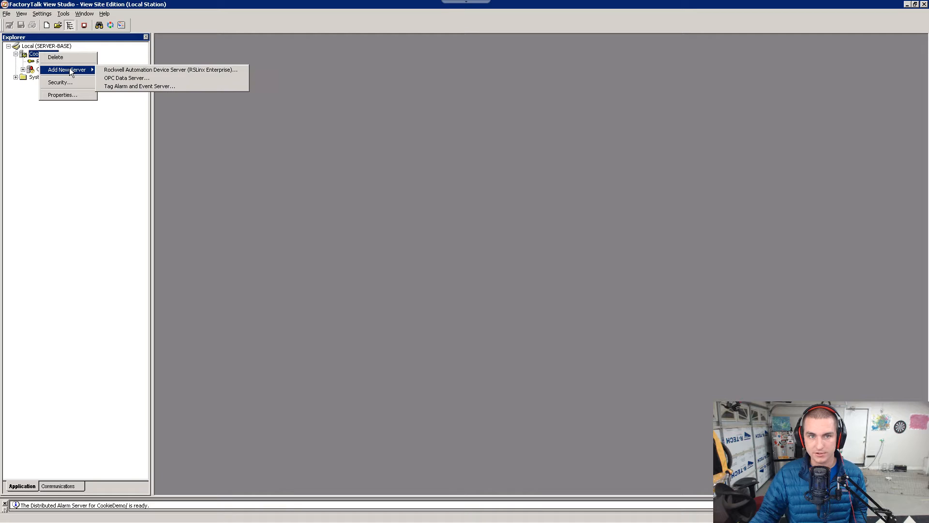
pyautogui.click(142, 71)
# Step: Return to the lab manual and read step 7 on the alarm and event settings in RSLinx Enterprise Server Properties
pyautogui.hotkey('alt', 'Tab')
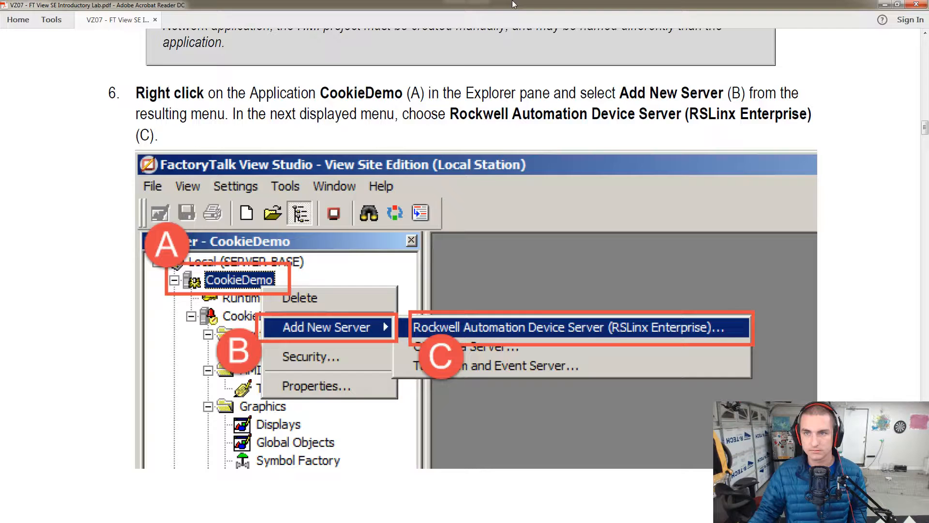
pyautogui.scroll(-10, 422, 247)
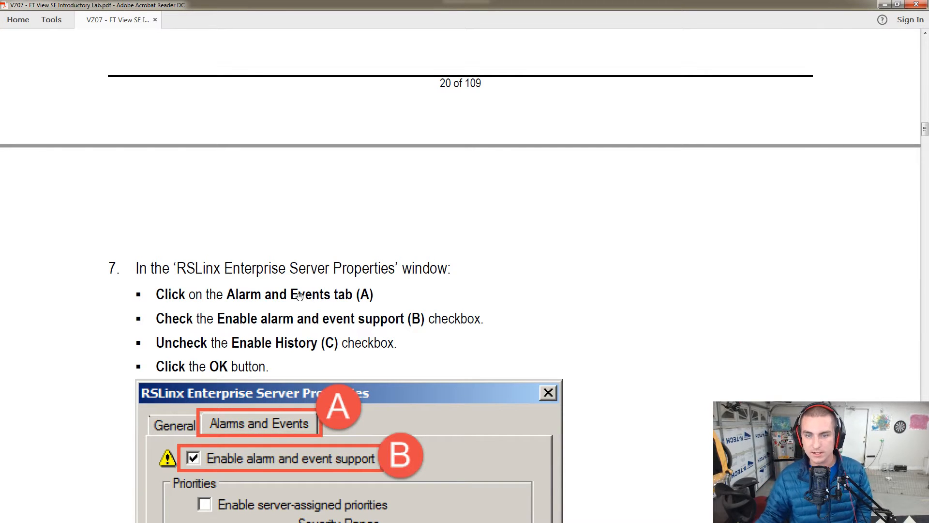
pyautogui.scroll(-1, 349, 318)
pyautogui.scroll(-2, 350, 318)
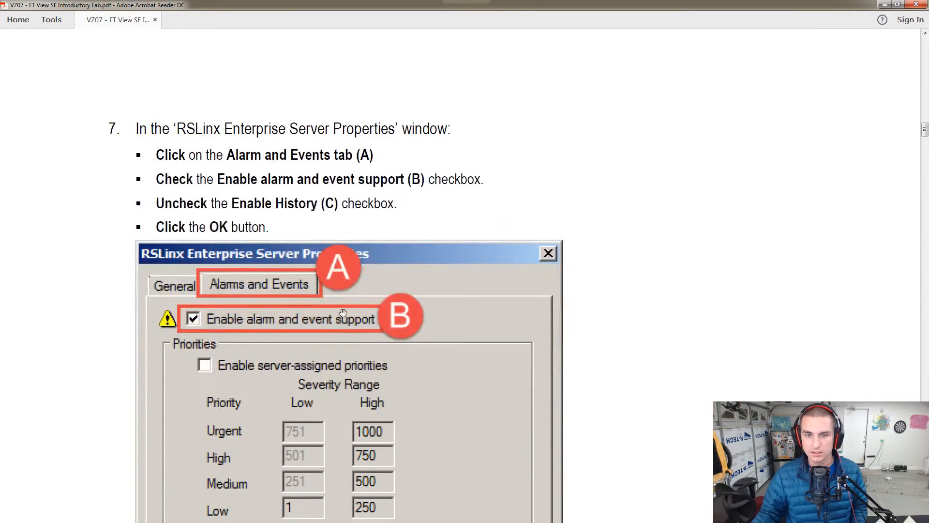
pyautogui.scroll(-1, 339, 196)
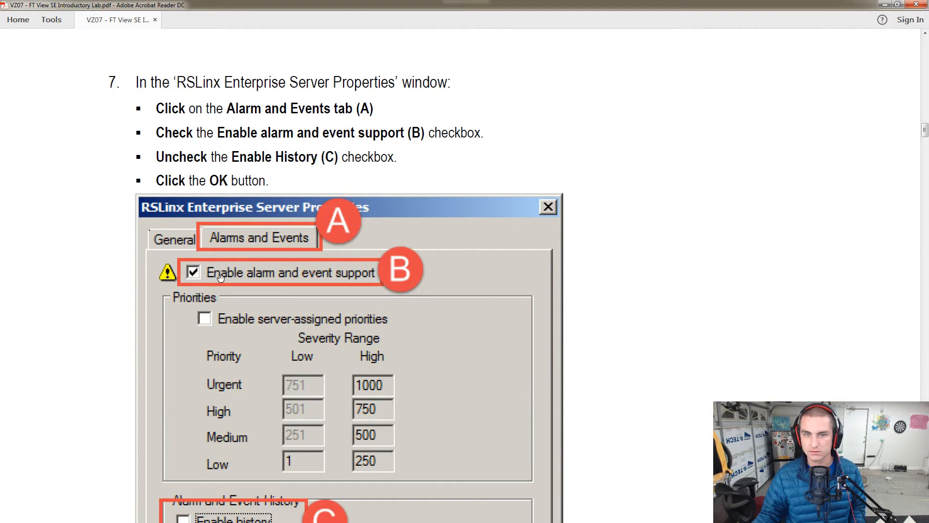
pyautogui.scroll(-1, 223, 281)
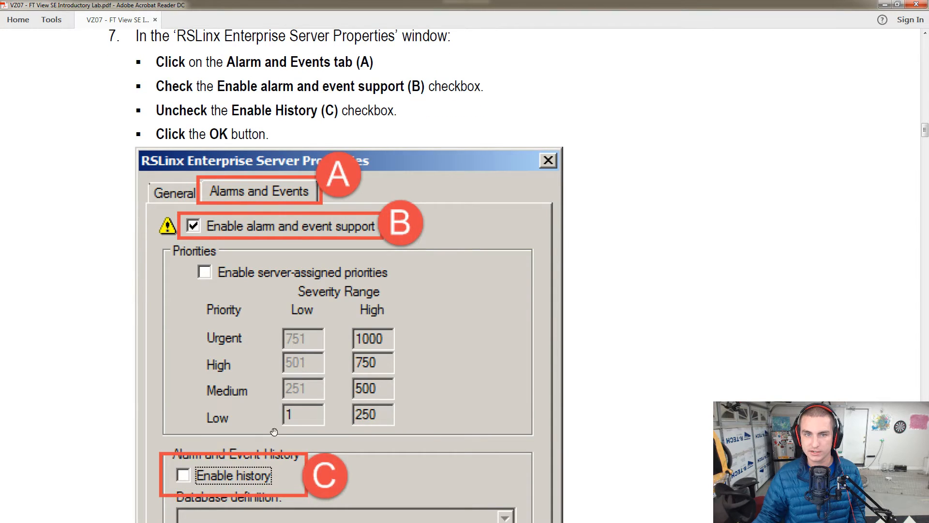
pyautogui.scroll(-6, 269, 433)
# Step: In FactoryTalk View Studio, enable alarm and event support and disable history for the RSLinx Enterprise server, accept, and return to the lab manual
pyautogui.hotkey('alt', 'Tab')
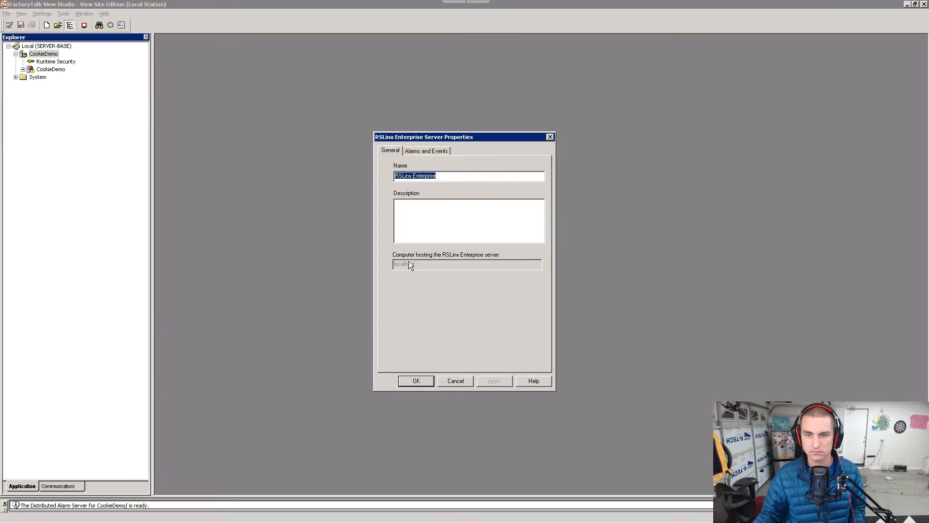
pyautogui.click(435, 154)
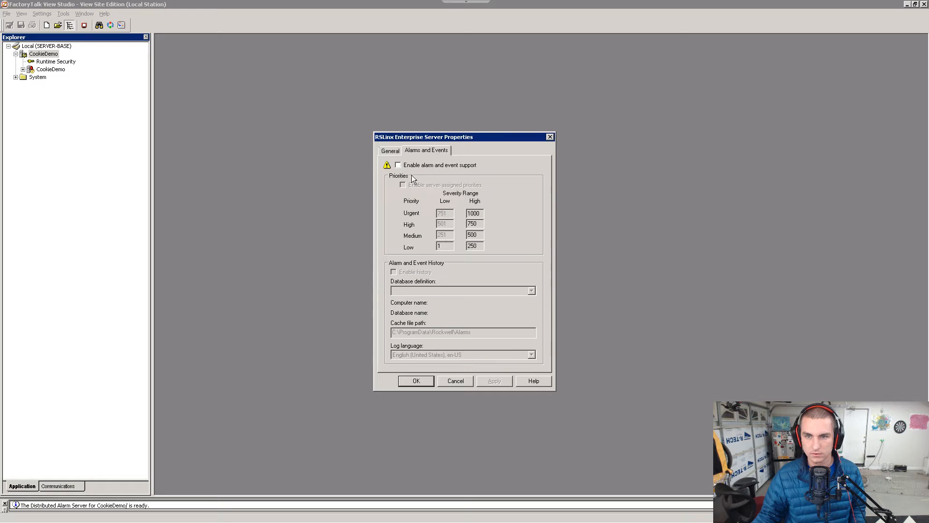
pyautogui.click(398, 165)
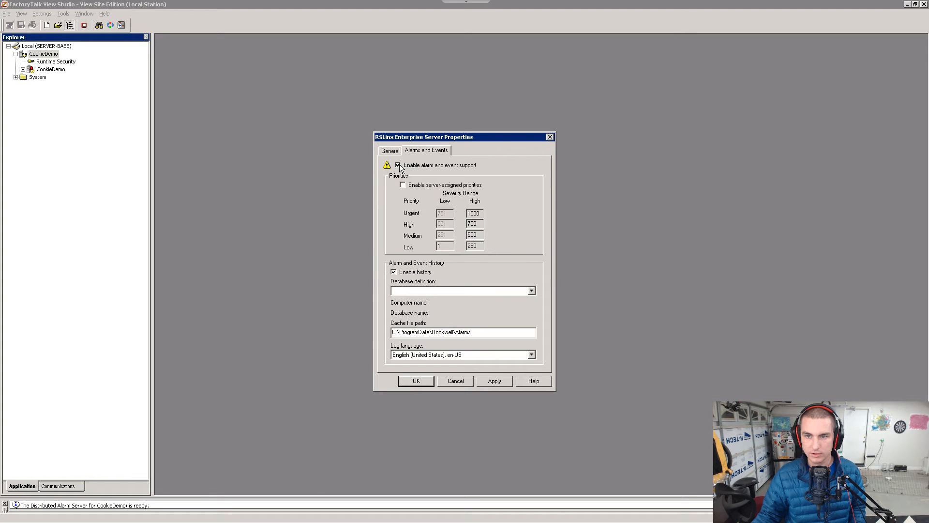
pyautogui.click(395, 272)
pyautogui.click(414, 382)
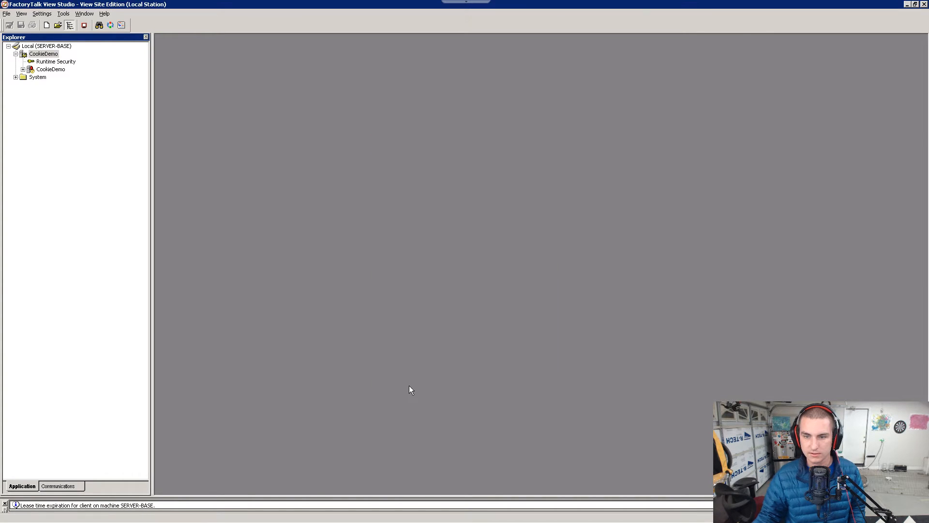
pyautogui.hotkey('alt', 'Tab')
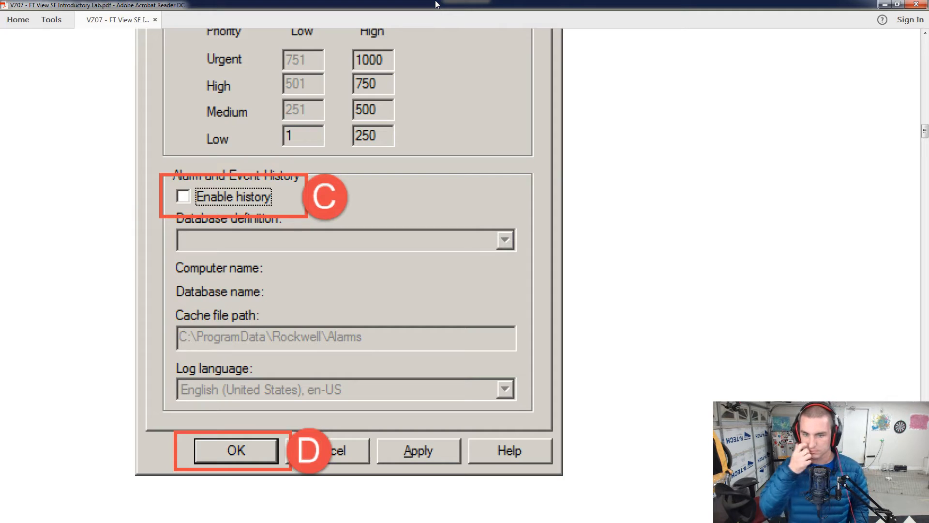
# Step: Read step 8 of the lab manual, then switch to FactoryTalk View Studio and open Communication Setup under RSLinx Enterprise
pyautogui.scroll(-10, 452, 257)
pyautogui.scroll(-3, 498, 230)
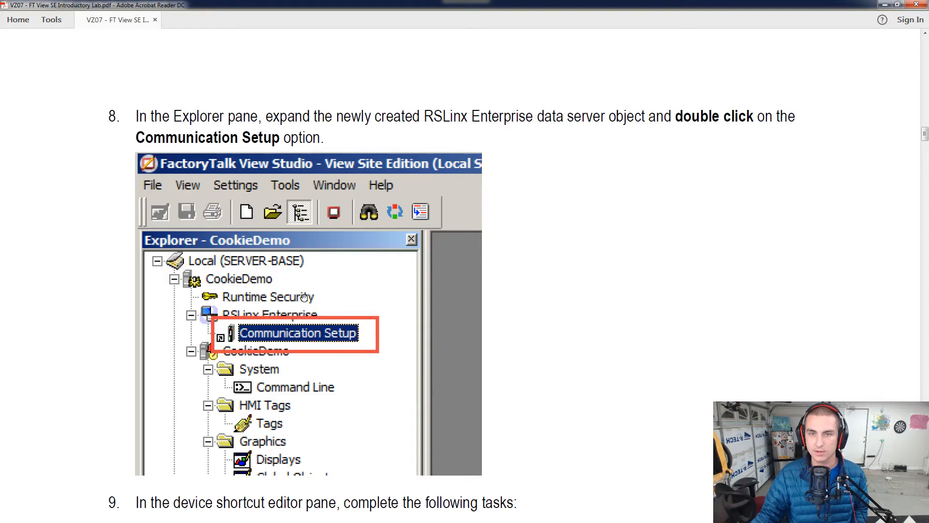
pyautogui.scroll(-3, 304, 297)
pyautogui.hotkey('alt', 'Tab')
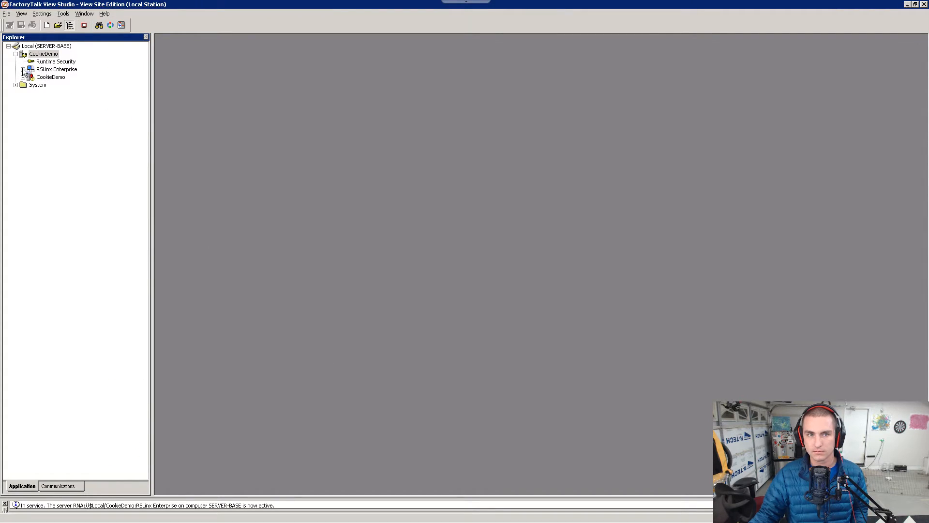
pyautogui.click(24, 70)
pyautogui.doubleClick(43, 77)
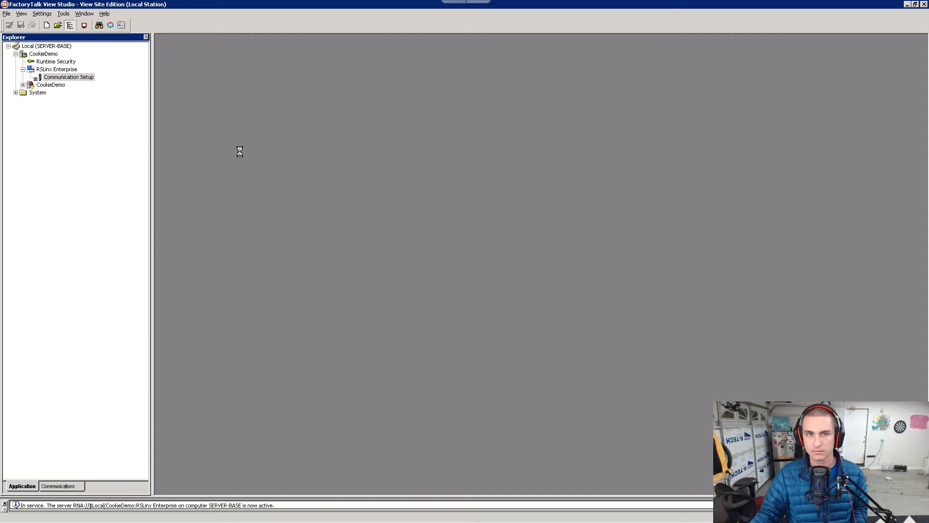
# Step: Read step 9 on creating the device shortcut in the lab manual, and return to FactoryTalk View Studio
pyautogui.hotkey('alt', 'Tab')
pyautogui.scroll(-2, 361, 258)
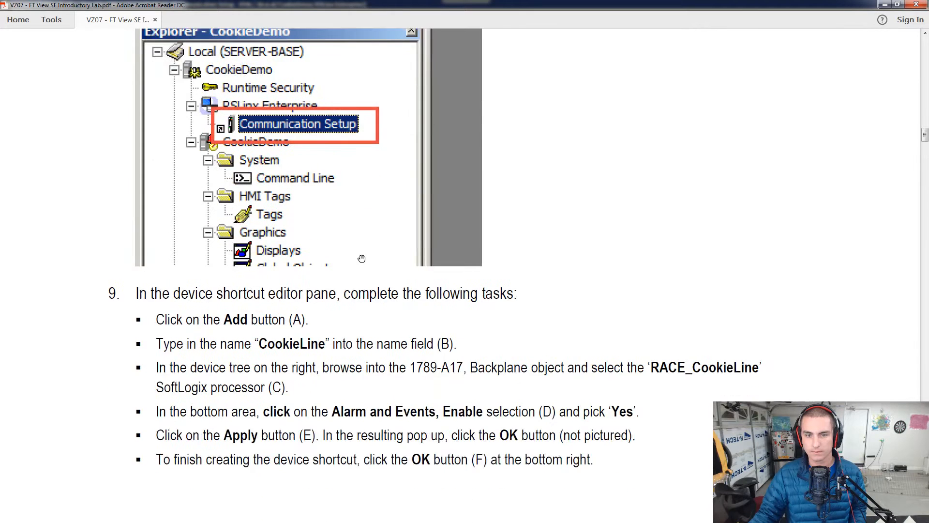
pyautogui.scroll(-1, 361, 259)
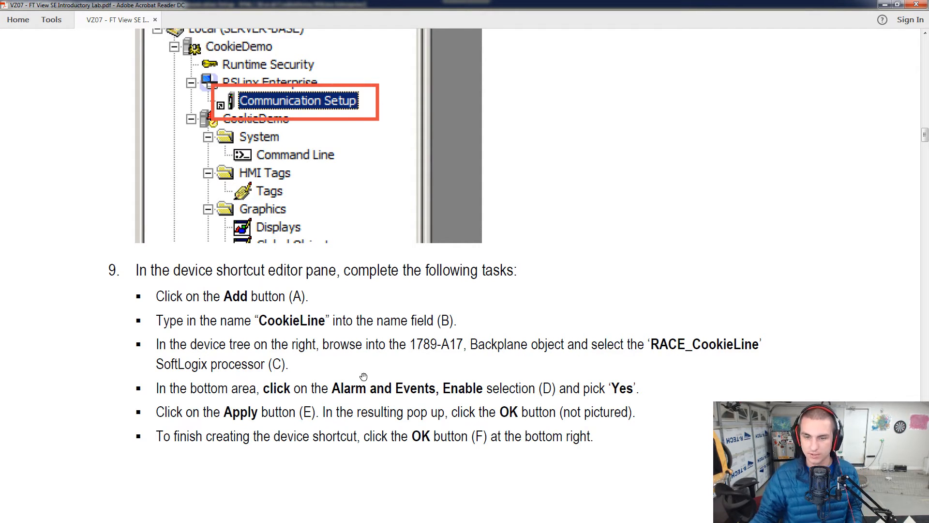
pyautogui.hotkey('alt', 'Tab')
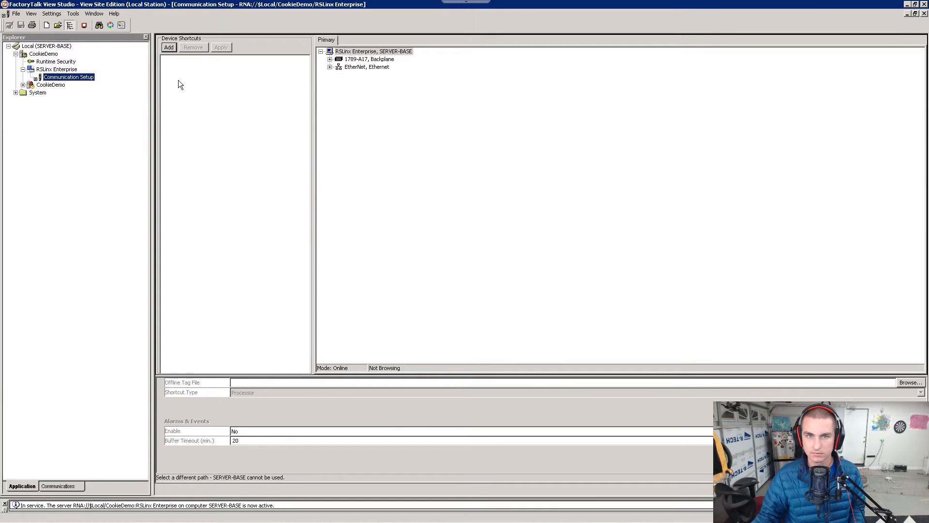
pyautogui.click(169, 48)
pyautogui.hotkey('alt', 'Tab')
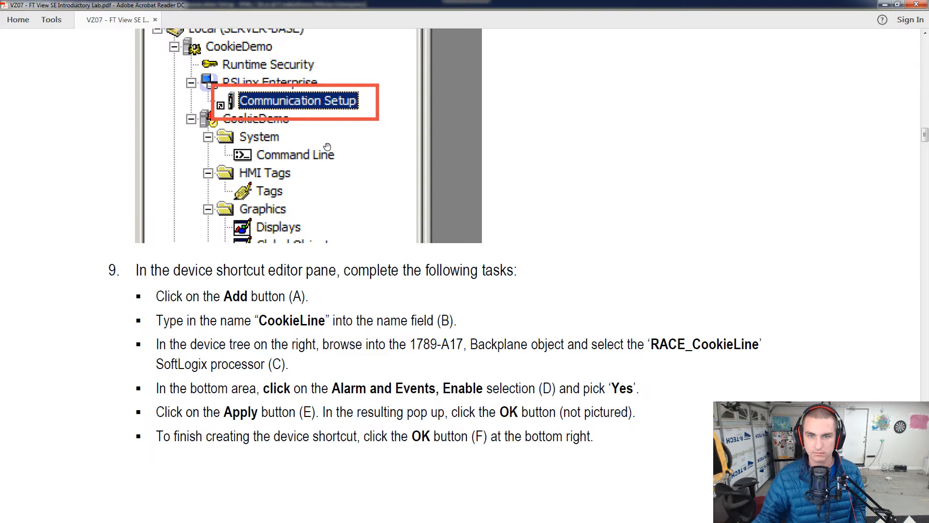
pyautogui.hotkey('alt', 'Tab')
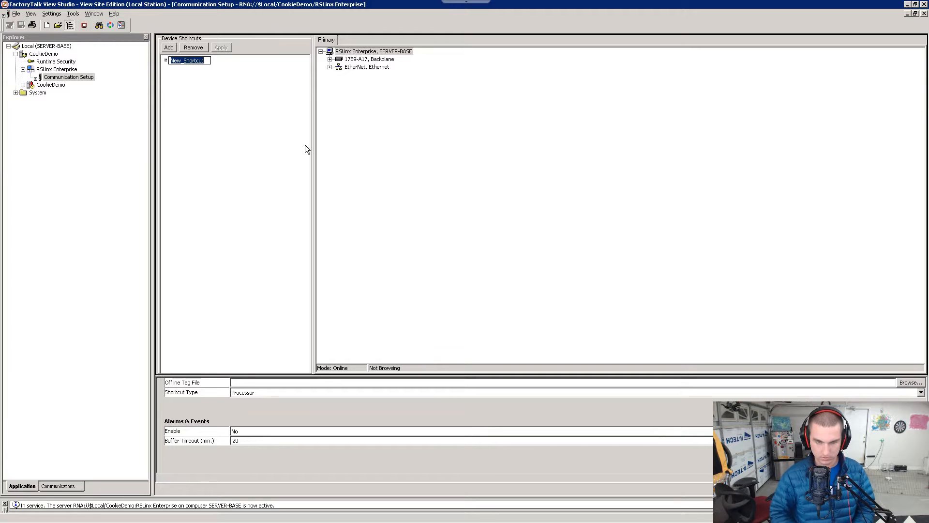
pyautogui.click(305, 144)
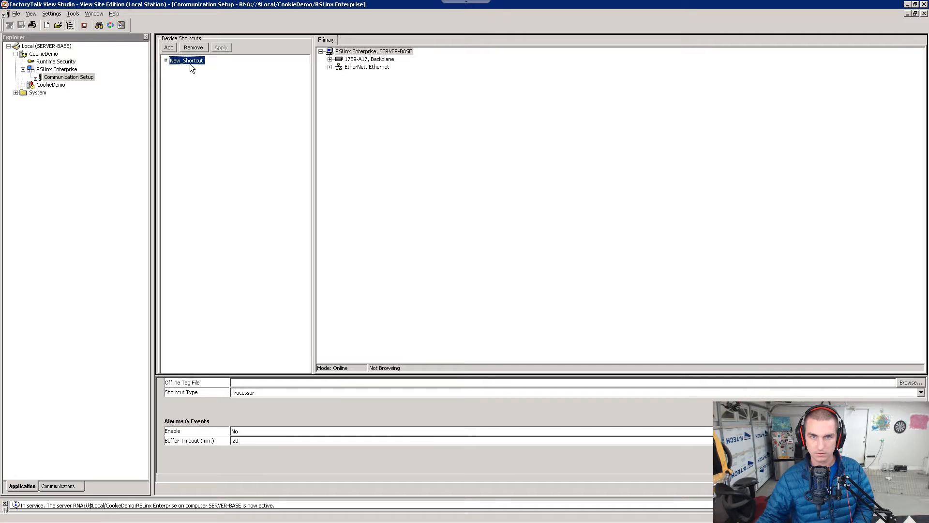
pyautogui.click(181, 48)
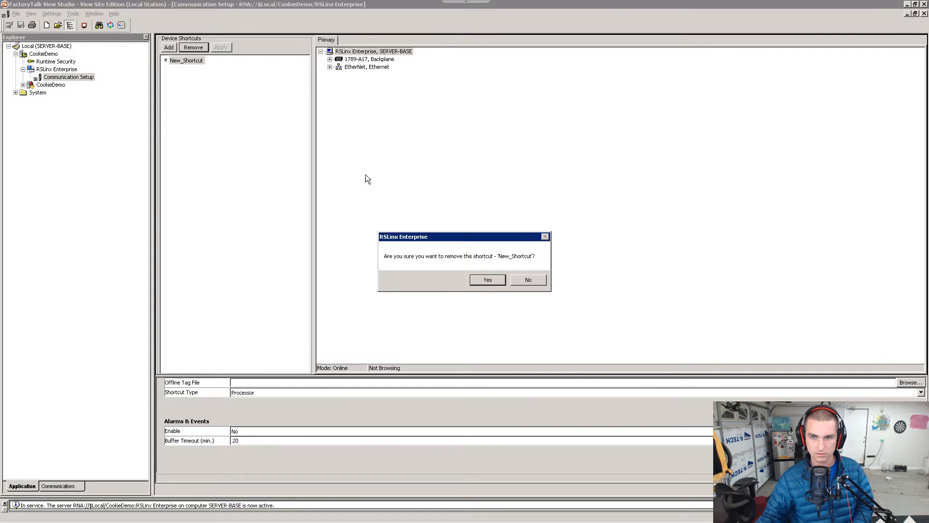
pyautogui.click(487, 280)
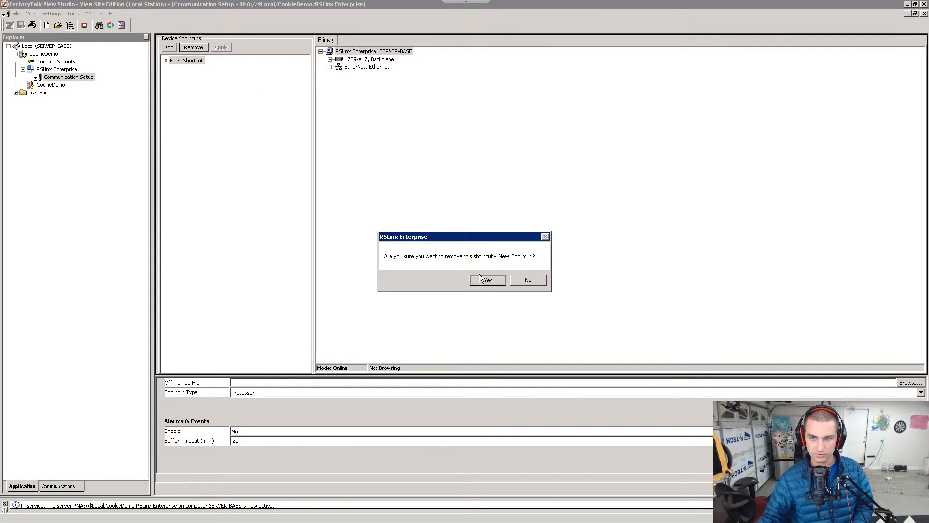
# Step: Add a device shortcut named CookieLine and select the RACE_CookieLine processor under the 1789-A17 Backplane for it
pyautogui.click(167, 48)
pyautogui.write('Co')
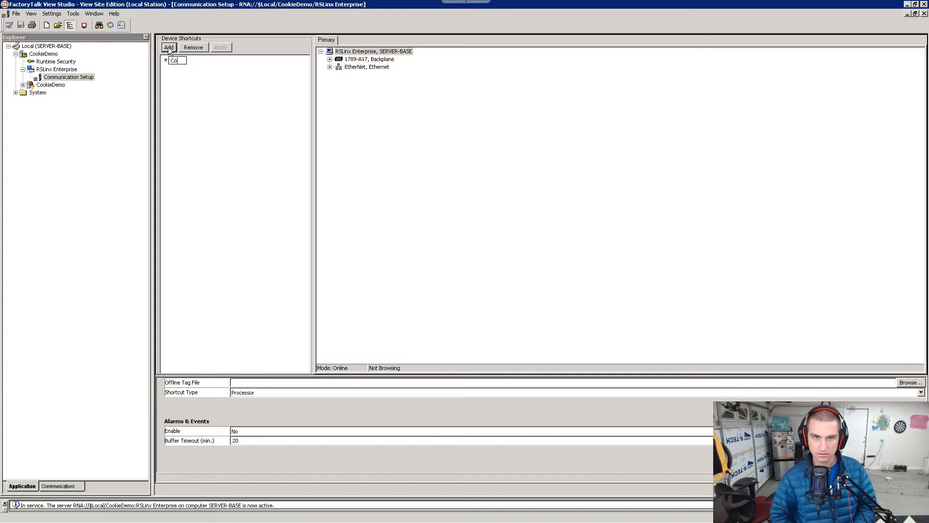
pyautogui.write('okieLine')
pyautogui.press('Return')
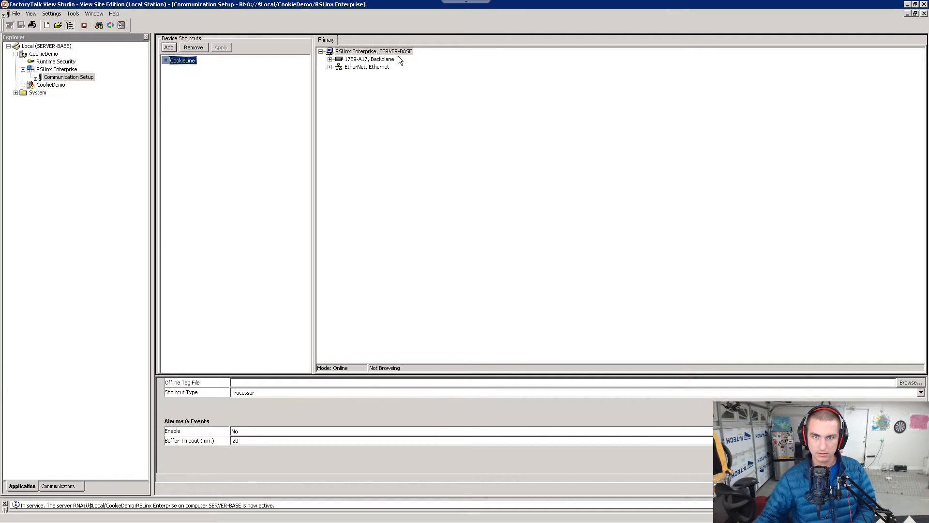
pyautogui.click(329, 59)
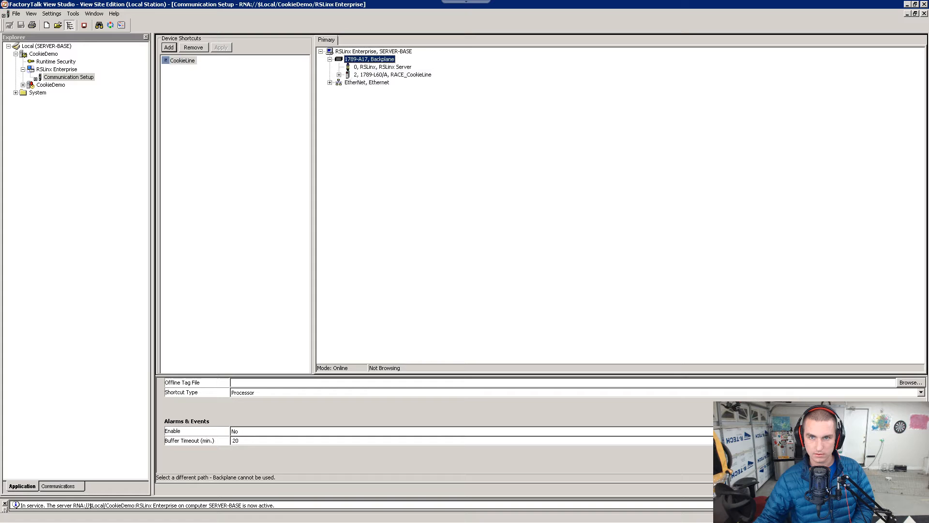
pyautogui.doubleClick(347, 75)
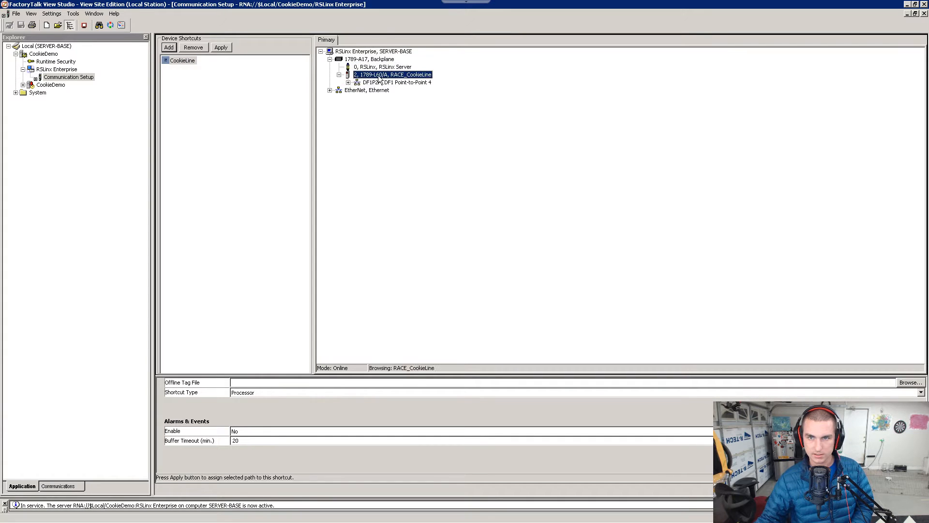
# Step: Return to the lab manual and check the remaining tasks of step 9 against its Communication Setup illustration
pyautogui.hotkey('alt', 'Tab')
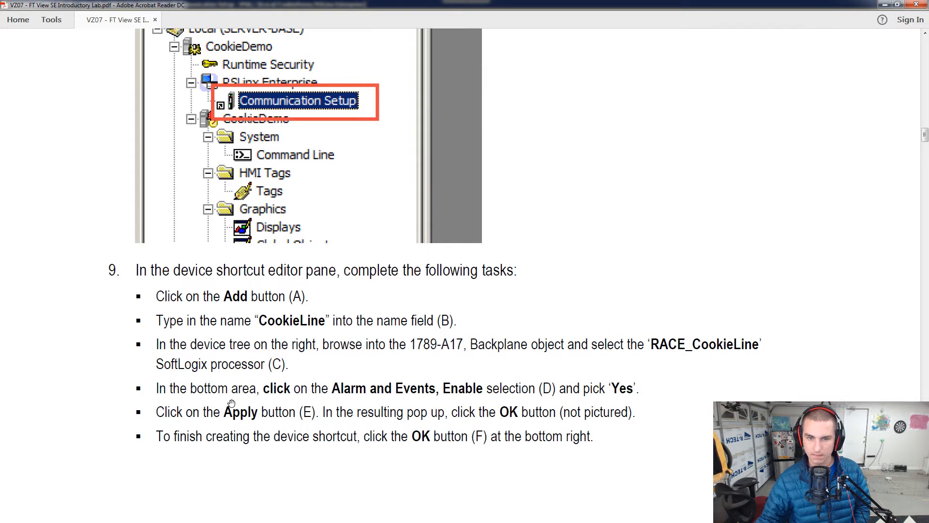
pyautogui.scroll(-3, 331, 370)
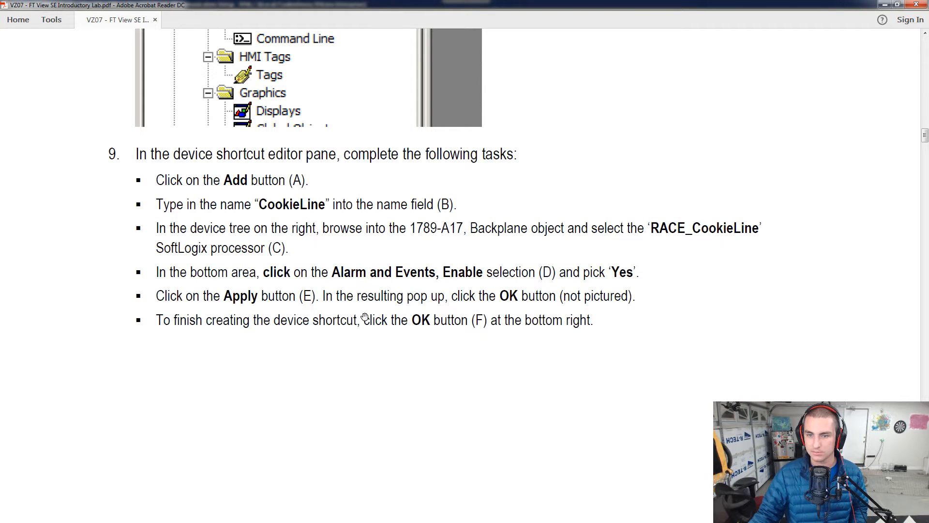
pyautogui.scroll(-12, 376, 319)
pyautogui.scroll(-8, 374, 325)
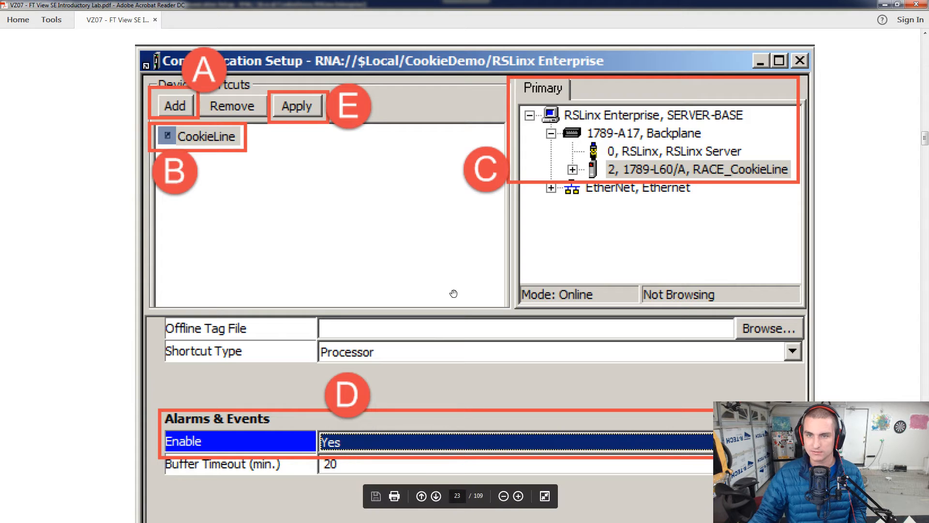
# Step: In FactoryTalk View Studio, set Alarms & Events Enable to Yes for the CookieLine shortcut and apply its changes
pyautogui.hotkey('alt', 'Tab')
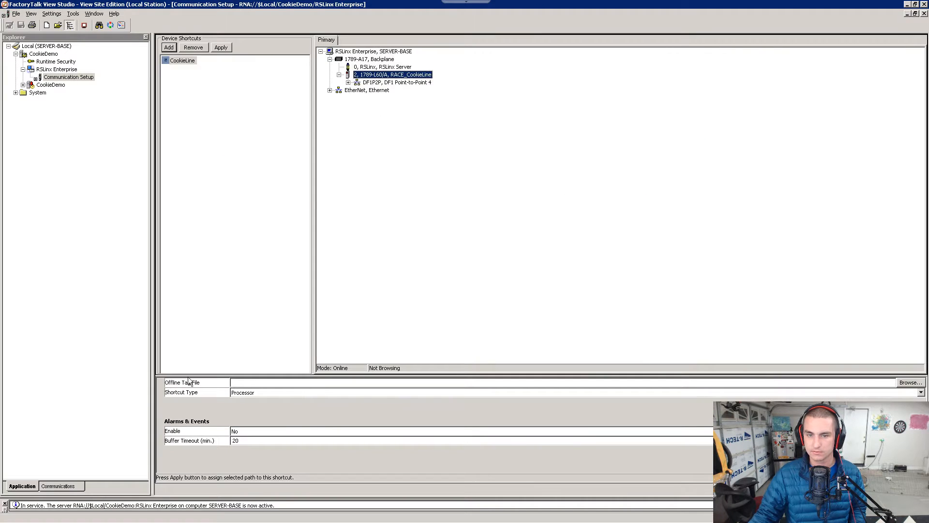
pyautogui.click(248, 431)
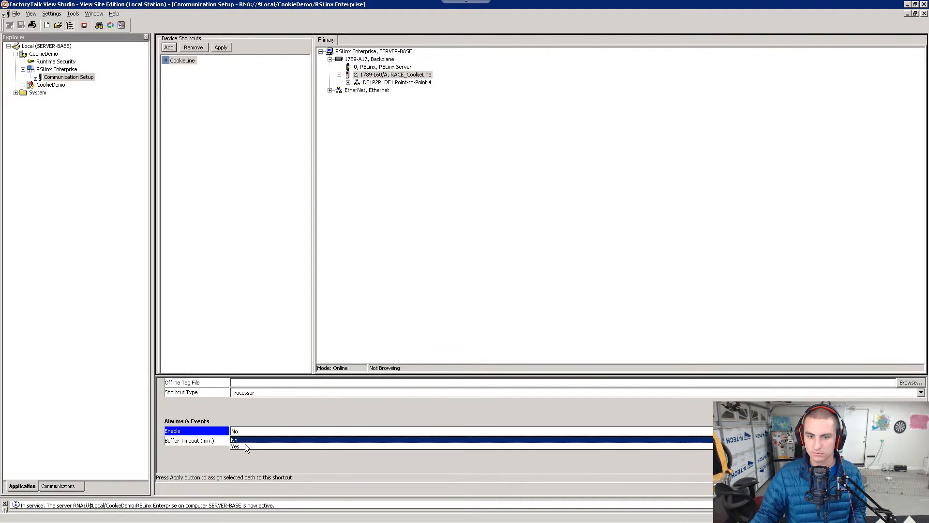
pyautogui.click(245, 443)
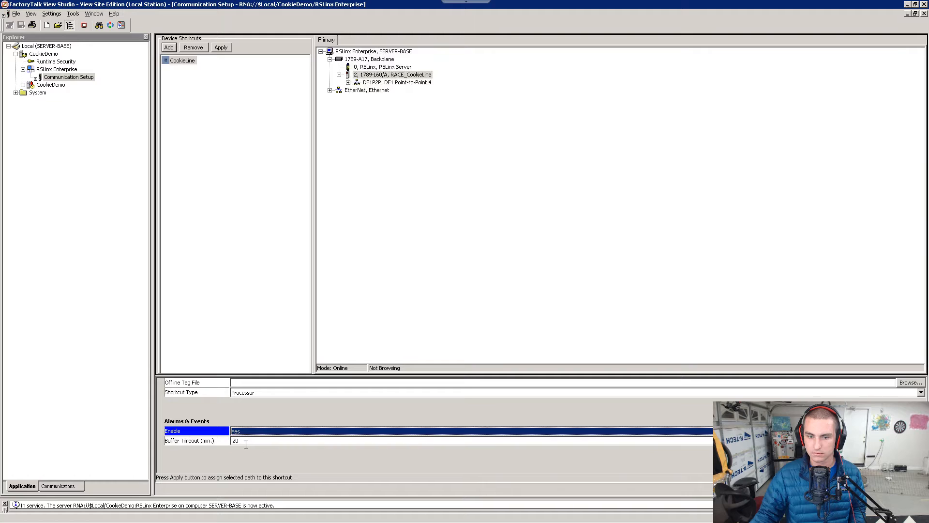
pyautogui.click(221, 48)
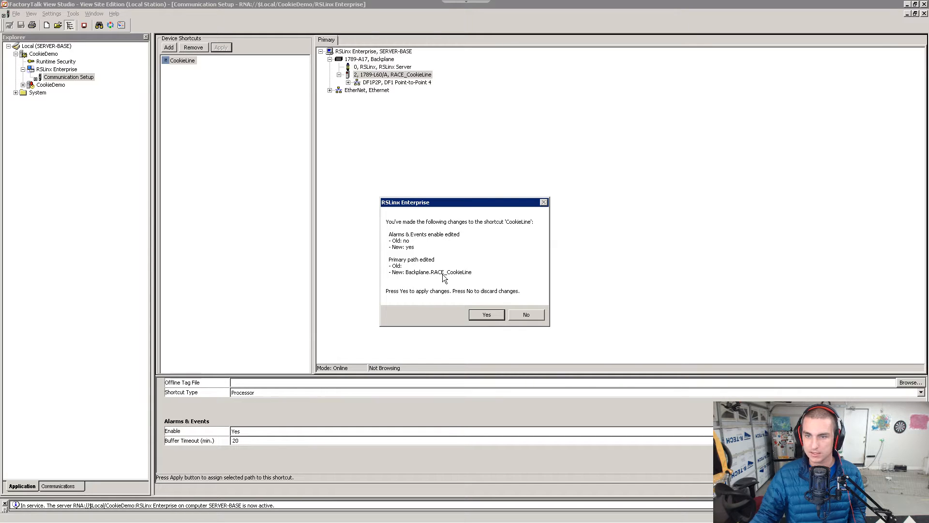
pyautogui.click(486, 316)
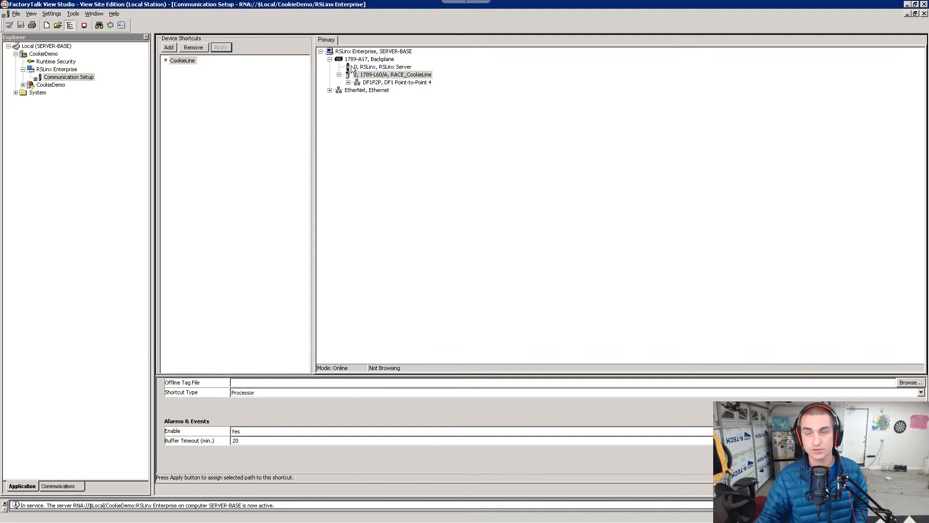
# Step: Return to the lab manual and read step 10 through the end of Exercise 2
pyautogui.hotkey('alt', 'Tab')
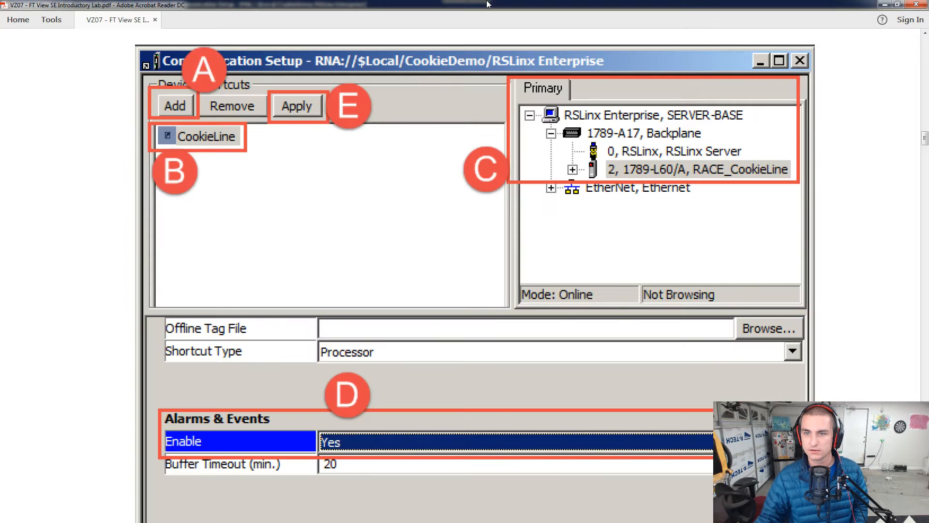
pyautogui.scroll(-5, 564, 261)
pyautogui.scroll(-5, 564, 267)
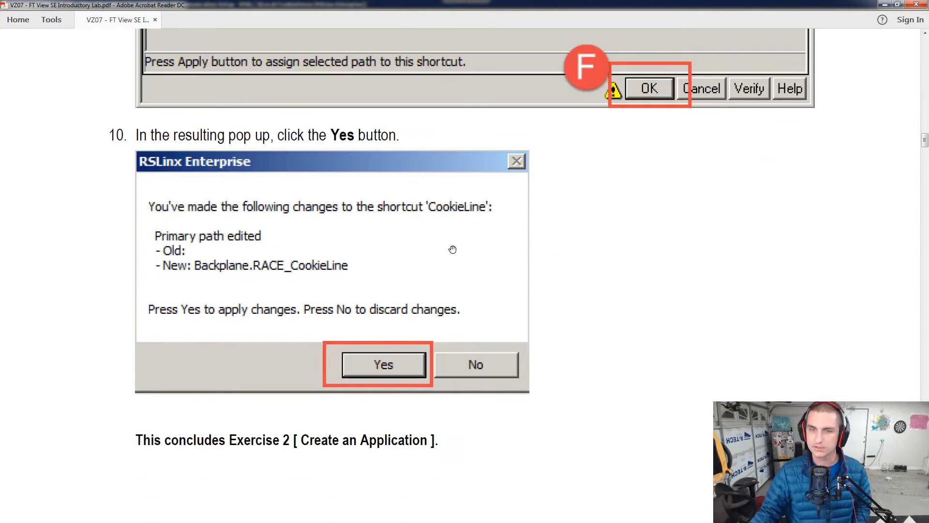
pyautogui.scroll(-5, 463, 272)
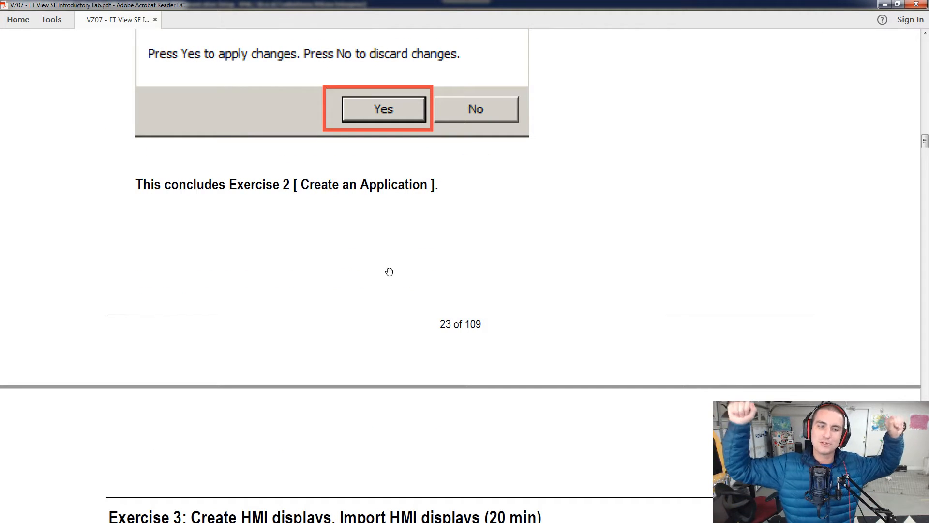
# Step: Read the Exercise 3 introduction and step 1 on creating the header display, then return to FactoryTalk View Studio
pyautogui.scroll(-9, 421, 267)
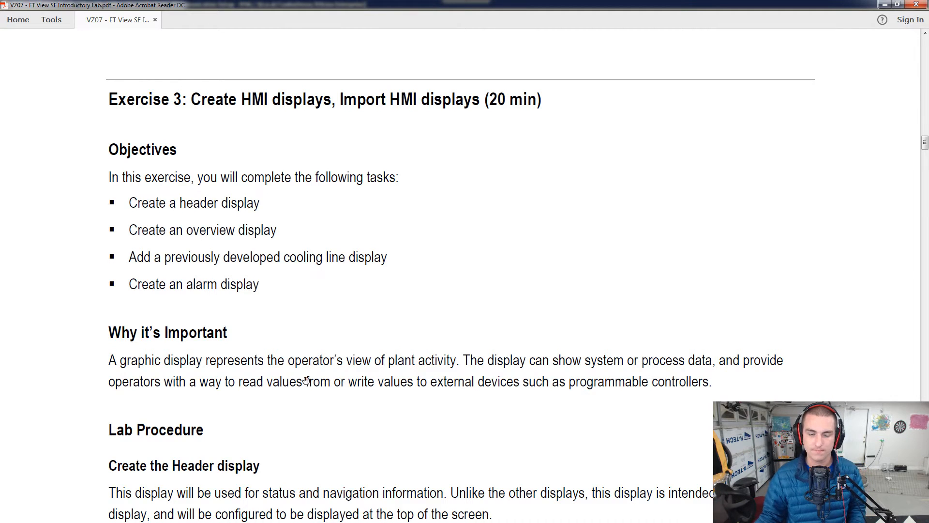
pyautogui.scroll(-5, 305, 381)
pyautogui.scroll(-1, 321, 381)
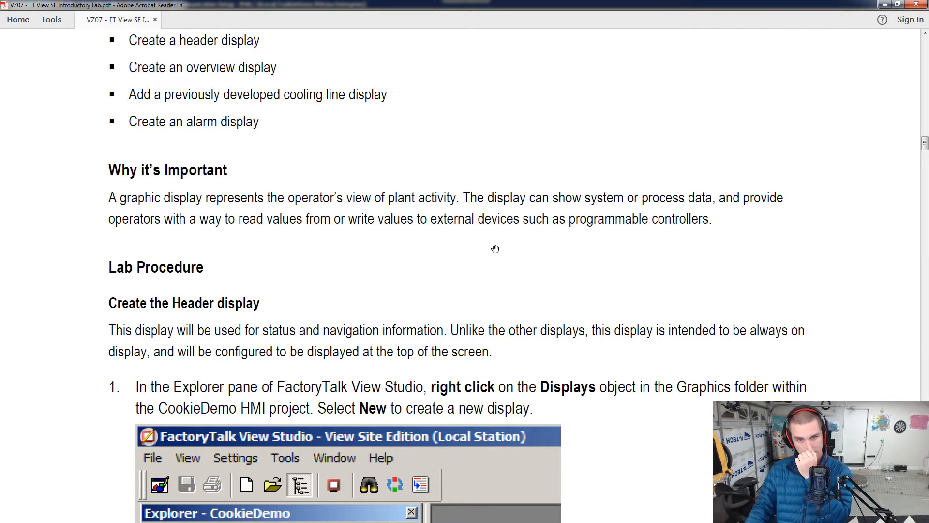
pyautogui.scroll(-4, 485, 244)
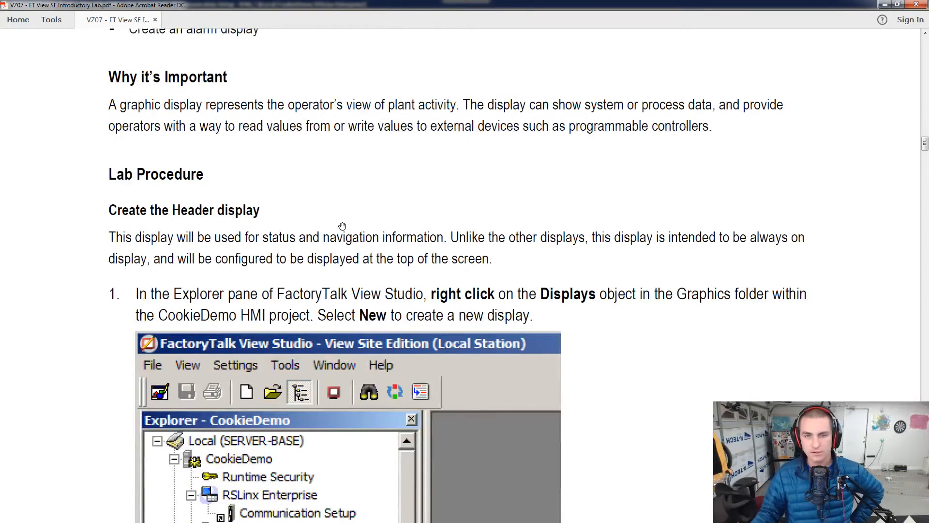
pyautogui.scroll(-2, 357, 237)
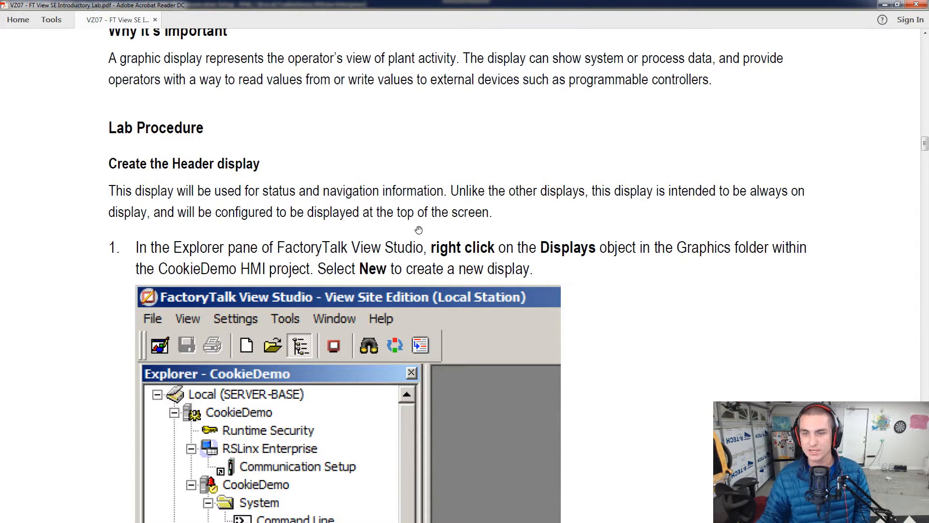
pyautogui.scroll(-3, 369, 306)
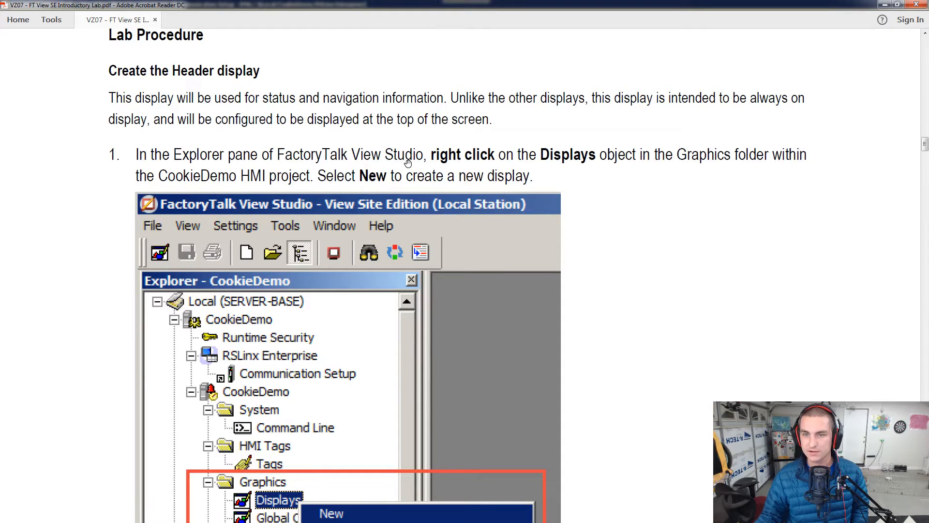
pyautogui.scroll(-1, 510, 170)
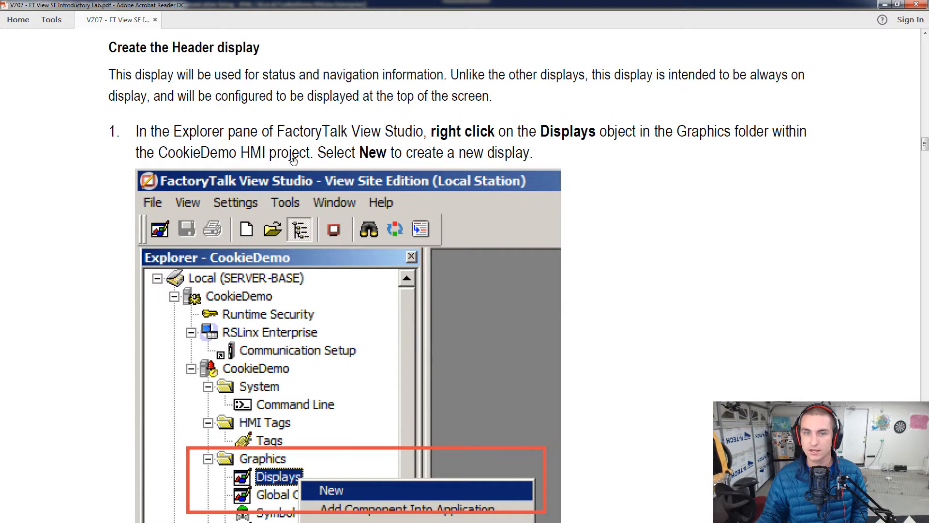
pyautogui.scroll(-1, 414, 198)
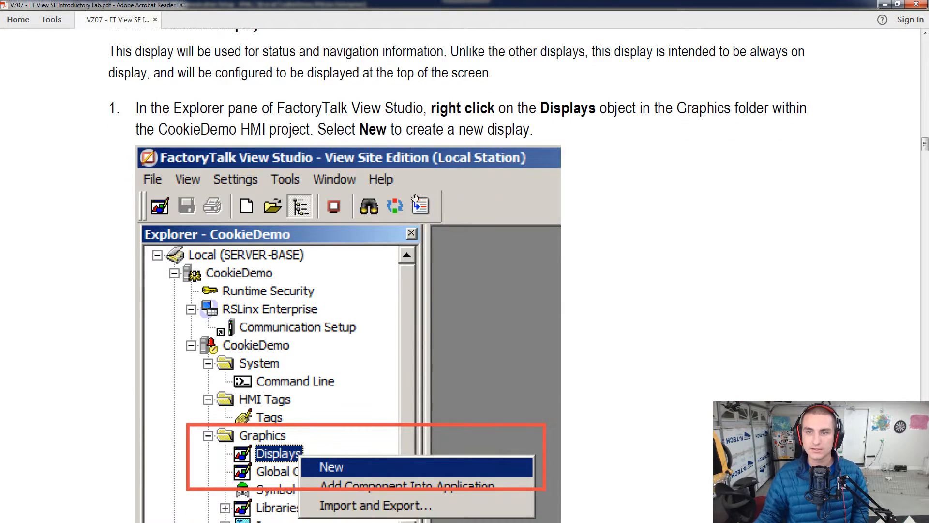
pyautogui.scroll(-1, 382, 340)
pyautogui.scroll(-4, 278, 451)
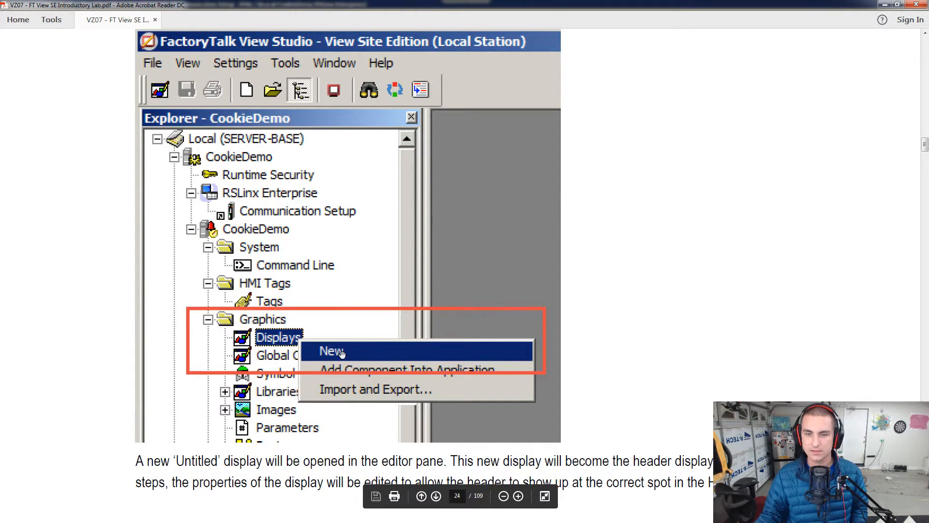
pyautogui.hotkey('alt', 'Tab')
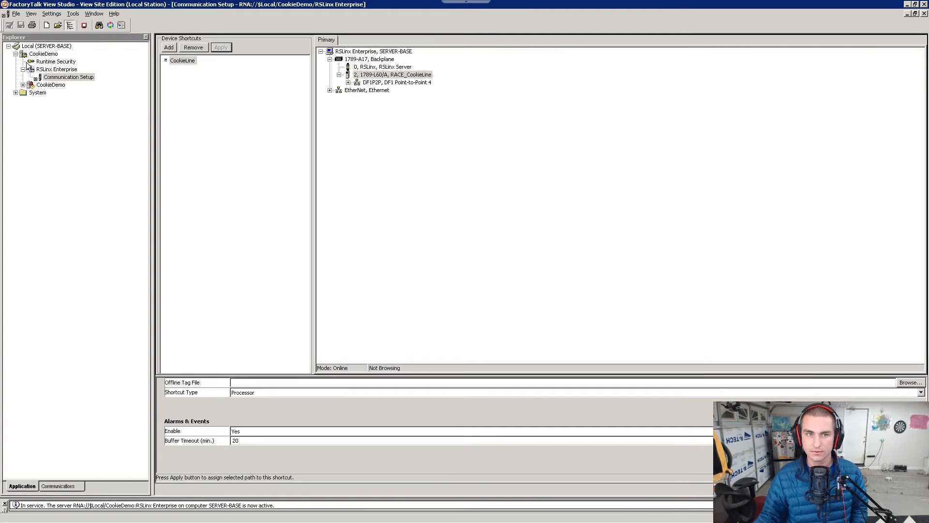
# Step: Create a new display under the Graphics folder of the CookieDemo HMI server
pyautogui.click(23, 85)
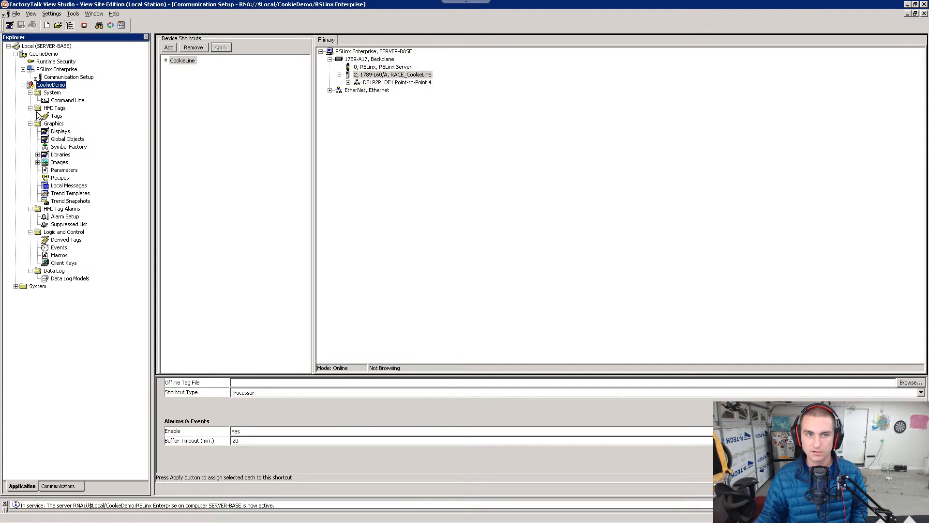
pyautogui.rightClick(57, 131)
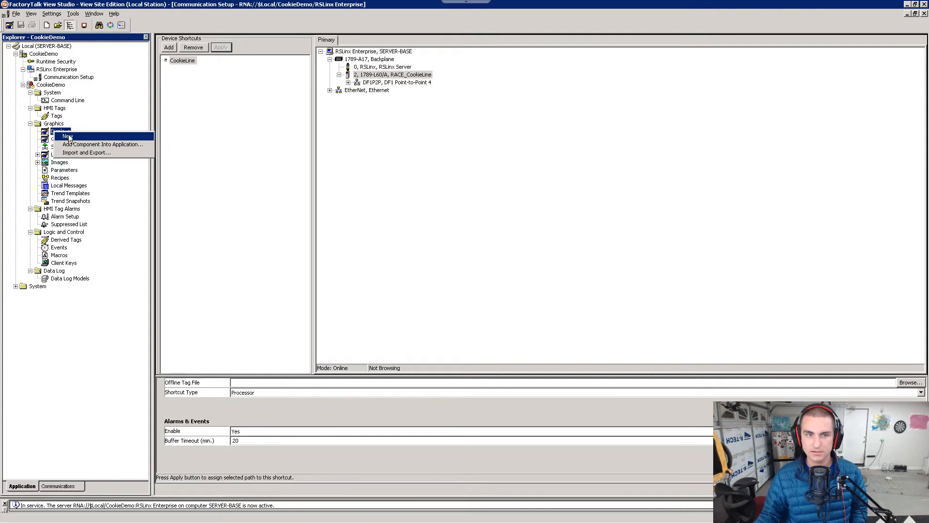
pyautogui.click(75, 138)
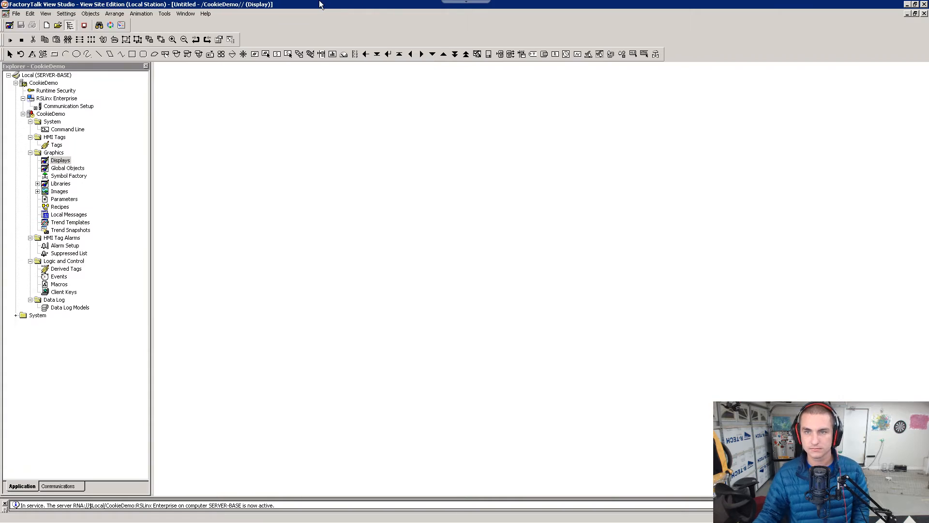
# Step: Read step 2 in the lab manual, then open the Display Settings of the new untitled display in FactoryTalk View Studio
pyautogui.hotkey('alt', 'Tab')
pyautogui.scroll(-3, 360, 231)
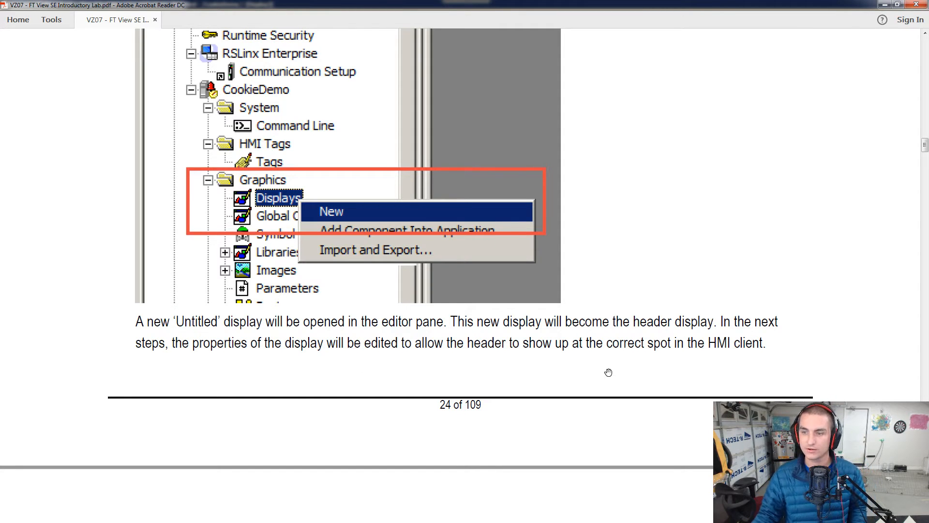
pyautogui.scroll(-10, 608, 374)
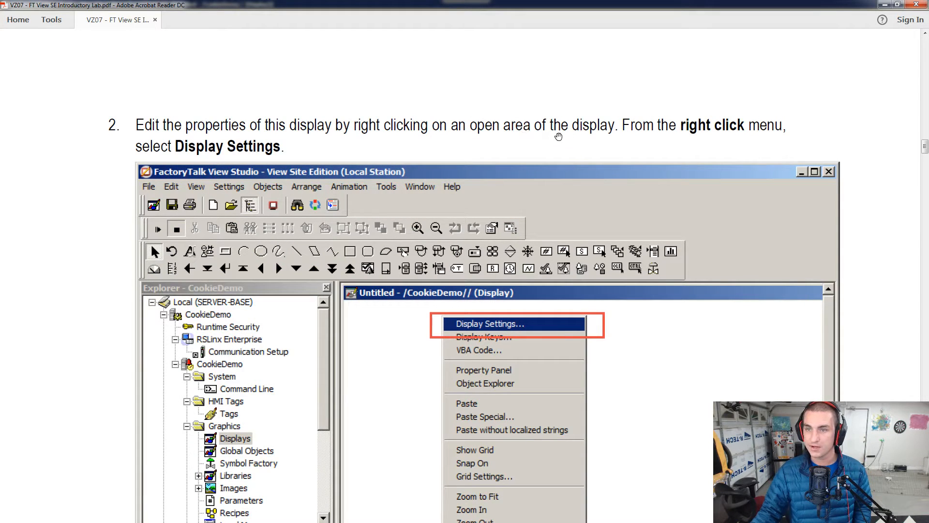
pyautogui.scroll(-2, 536, 207)
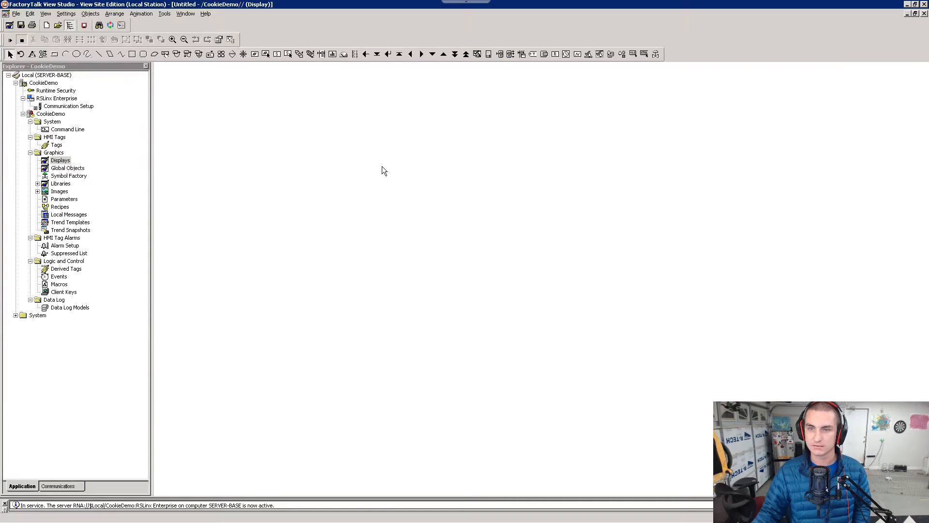
pyautogui.rightClick(382, 166)
pyautogui.click(412, 171)
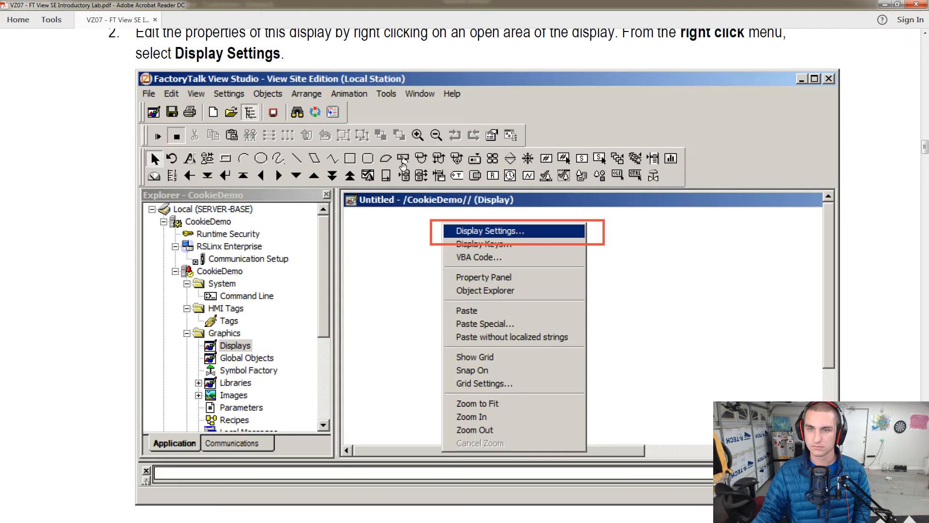
# Step: Read step 3 in the lab manual, then turn off the Title Bar in the display's settings in FactoryTalk View Studio
pyautogui.scroll(-5, 425, 235)
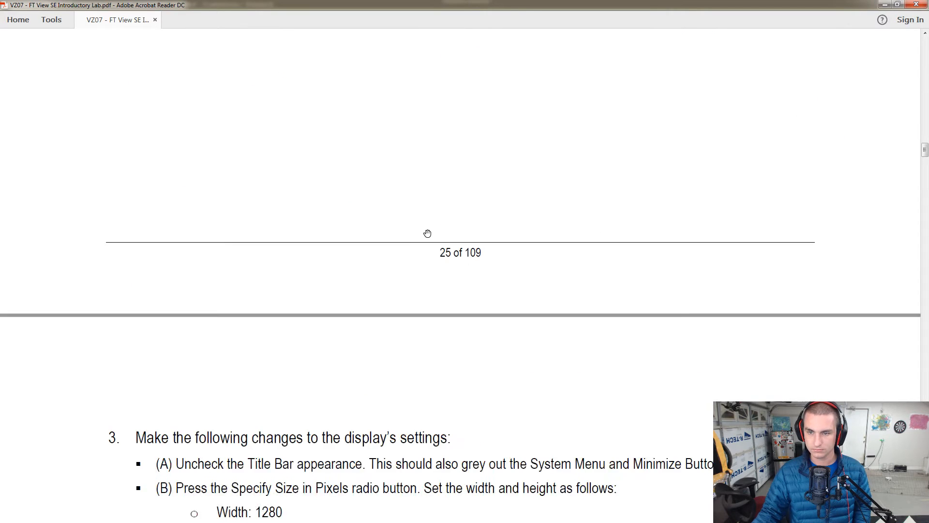
pyautogui.scroll(-5, 426, 237)
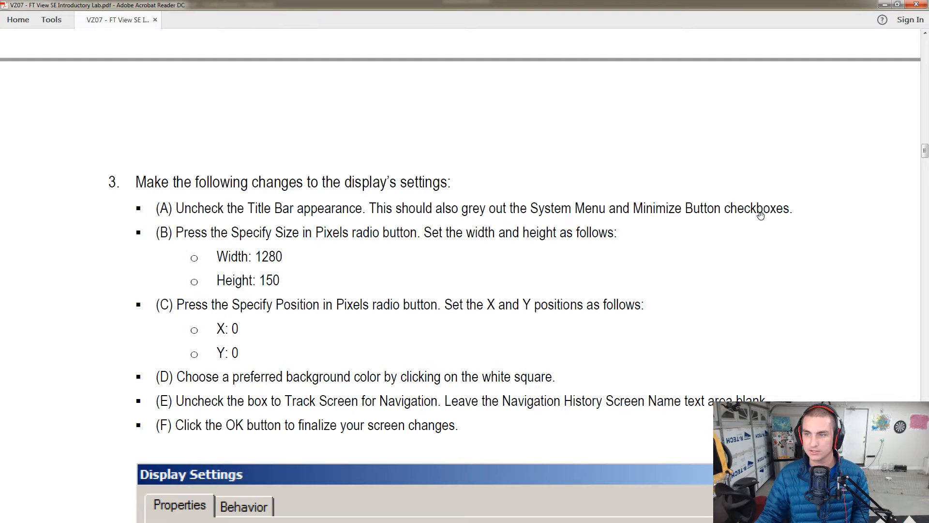
pyautogui.hotkey('alt', 'Tab')
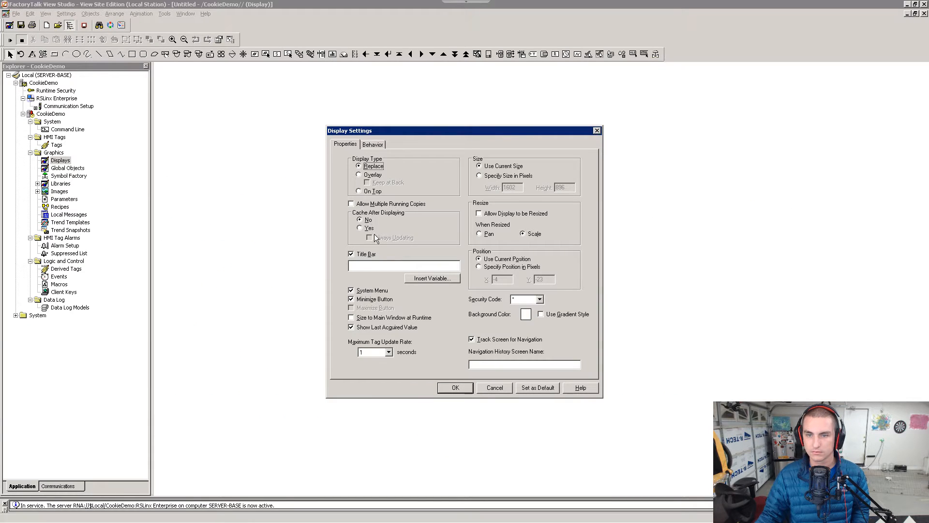
pyautogui.click(354, 254)
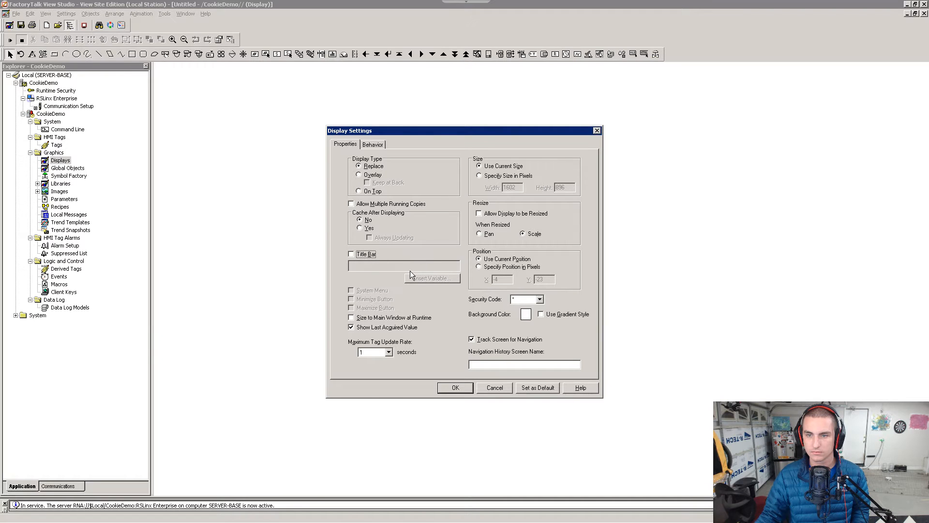
# Step: Check item B in the lab manual, then specify the display size in pixels in FactoryTalk View Studio as width 1280 and height 150
pyautogui.hotkey('alt', 'Tab')
pyautogui.scroll(-5, 233, 285)
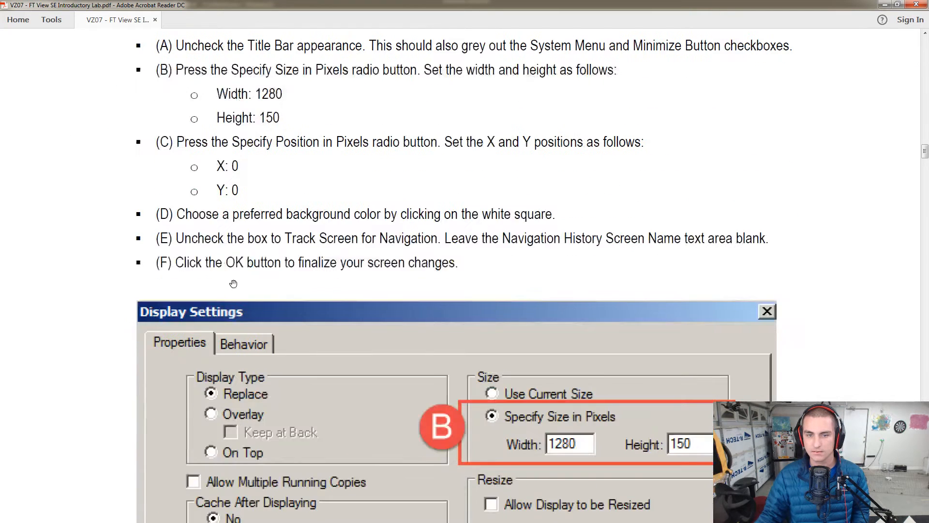
pyautogui.scroll(4, 281, 297)
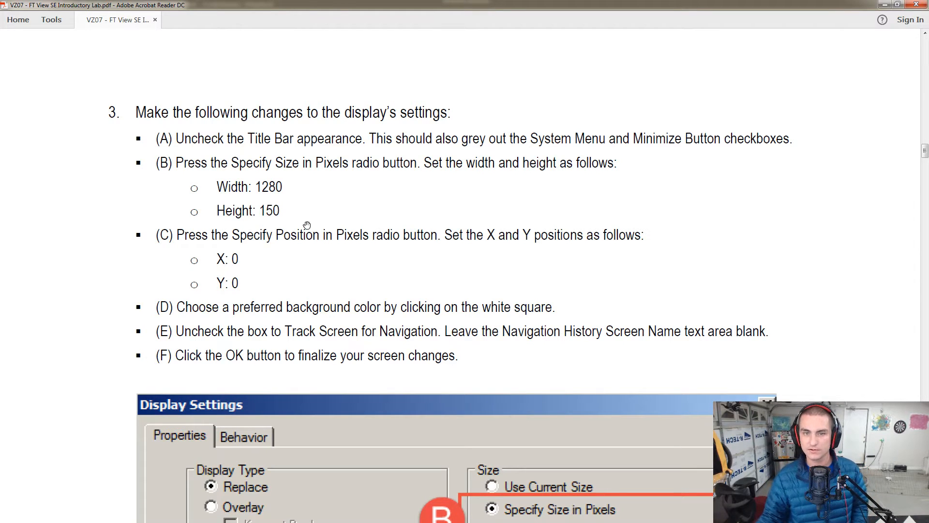
pyautogui.scroll(-3, 462, 277)
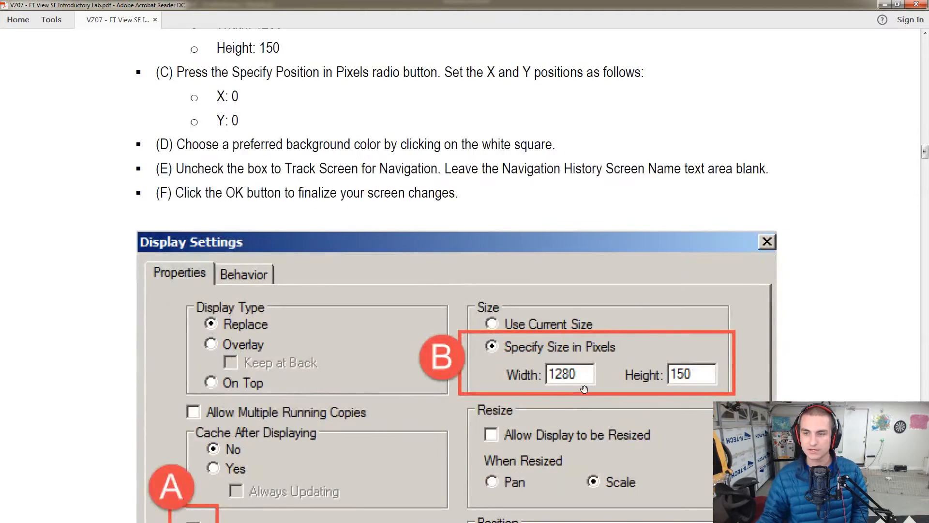
pyautogui.hotkey('alt', 'Tab')
pyautogui.click(495, 177)
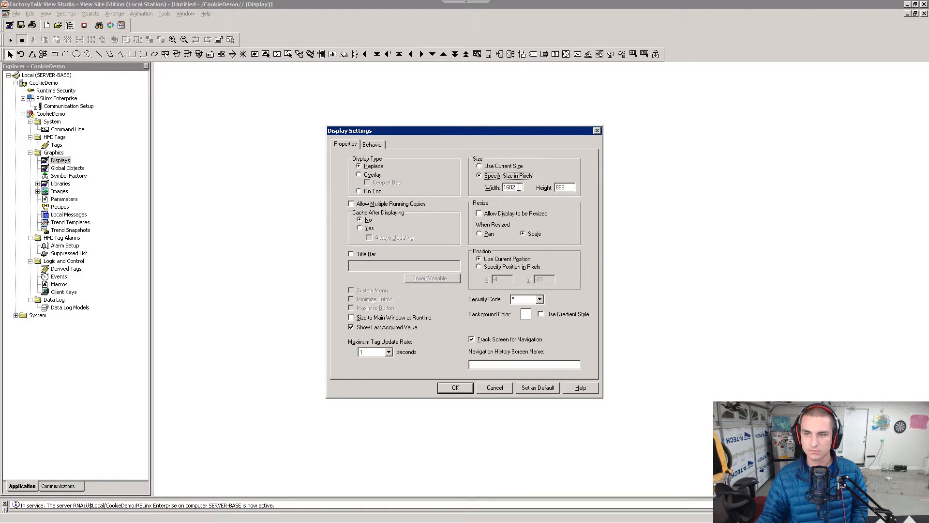
pyautogui.press('Tab')
pyautogui.write('1280')
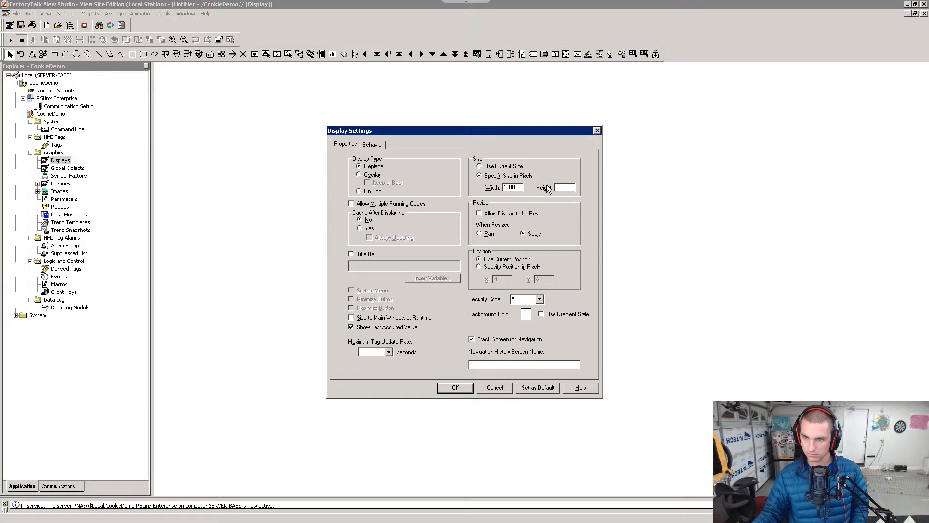
pyautogui.press('Tab')
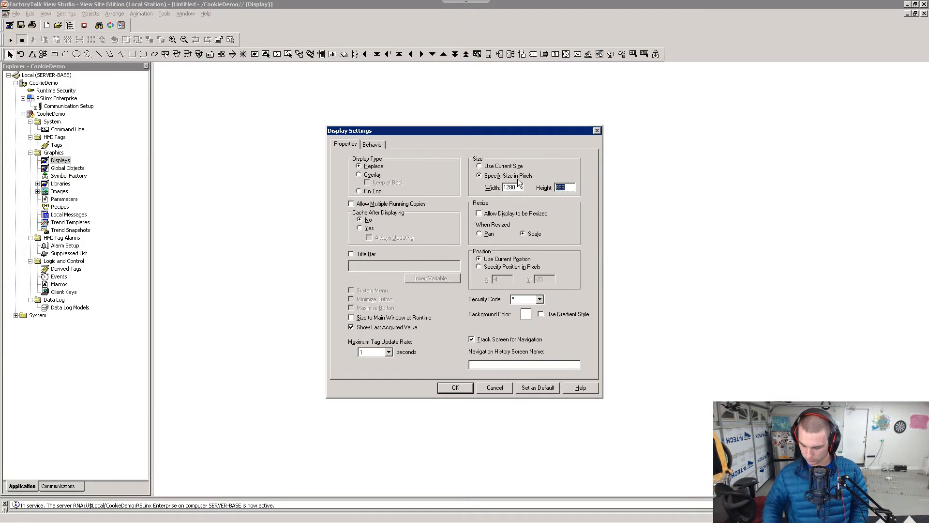
pyautogui.write('150')
# Step: Check item C in the lab manual, then specify the display position in pixels in FactoryTalk View Studio as X 0 and Y 0
pyautogui.hotkey('alt', 'Tab')
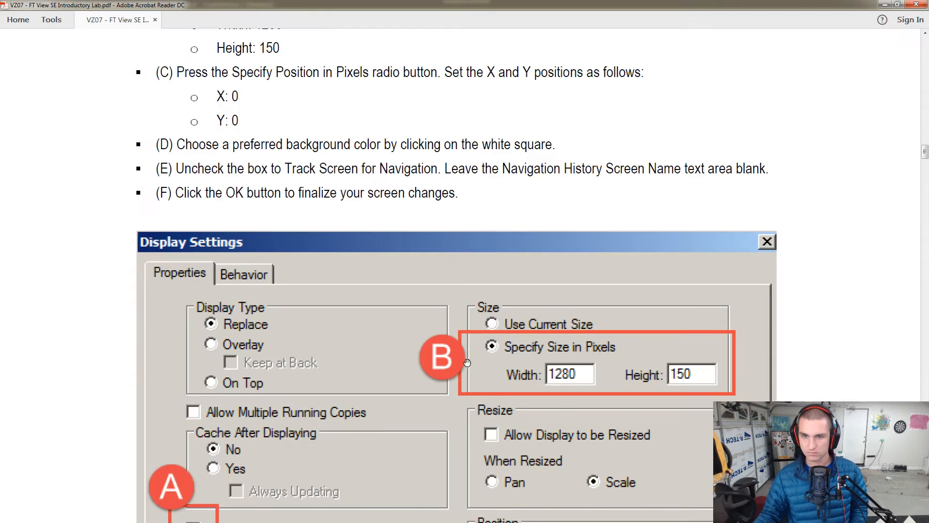
pyautogui.scroll(-1, 458, 364)
pyautogui.scroll(3, 457, 362)
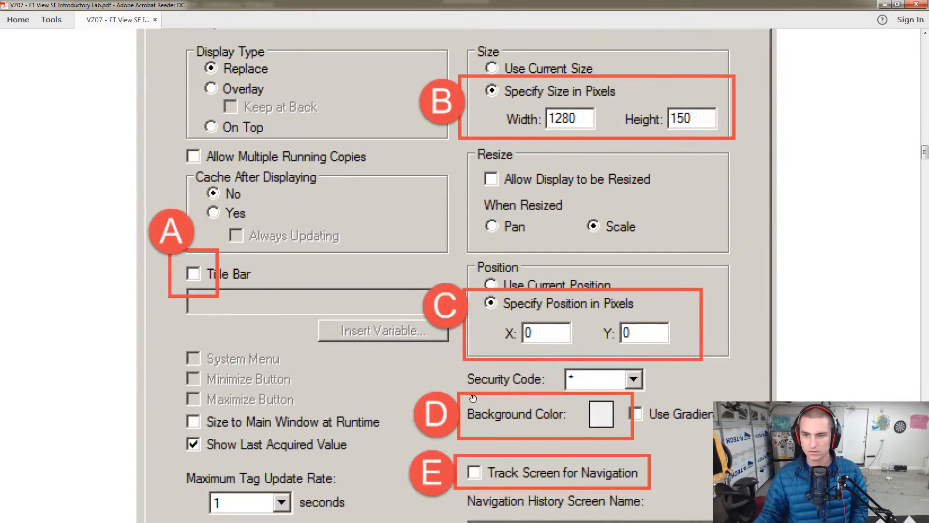
pyautogui.scroll(10, 472, 399)
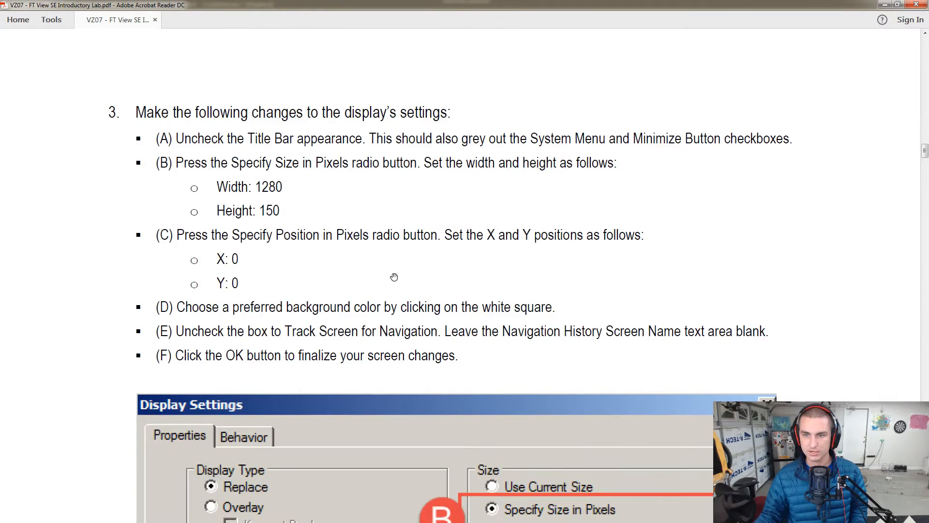
pyautogui.scroll(-3, 455, 324)
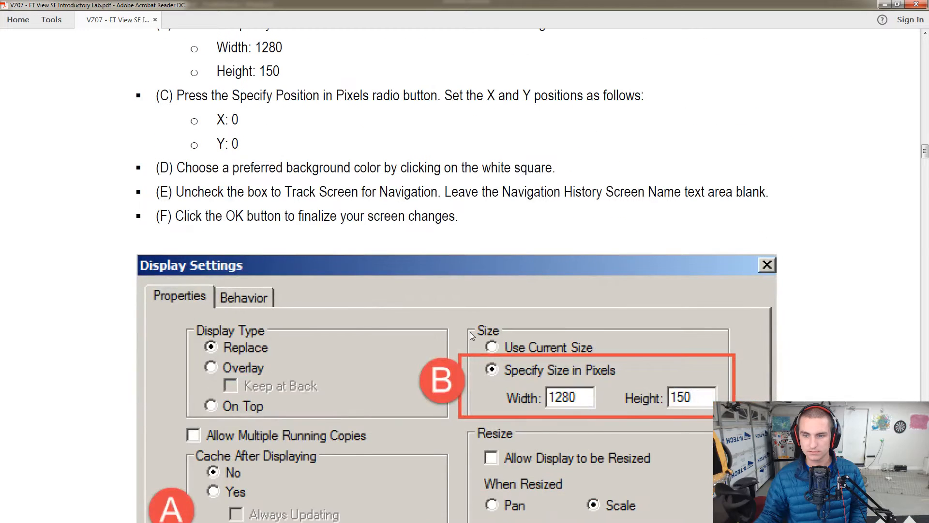
pyautogui.scroll(-6, 484, 329)
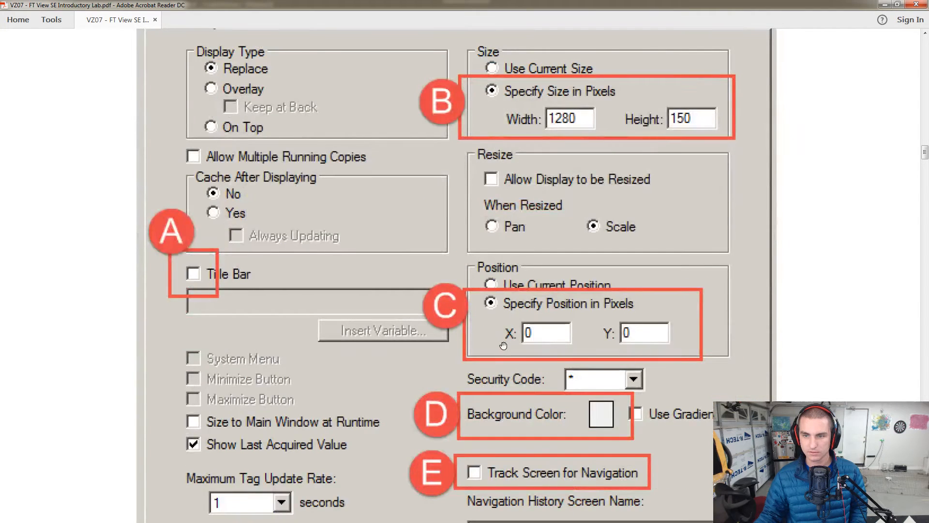
pyautogui.hotkey('alt', 'Tab')
pyautogui.click(479, 267)
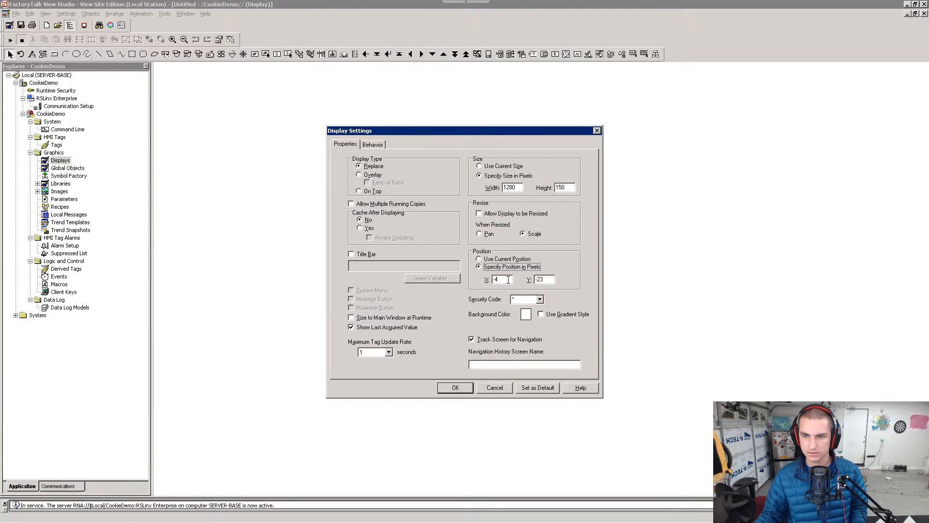
pyautogui.press('Tab')
pyautogui.write('0')
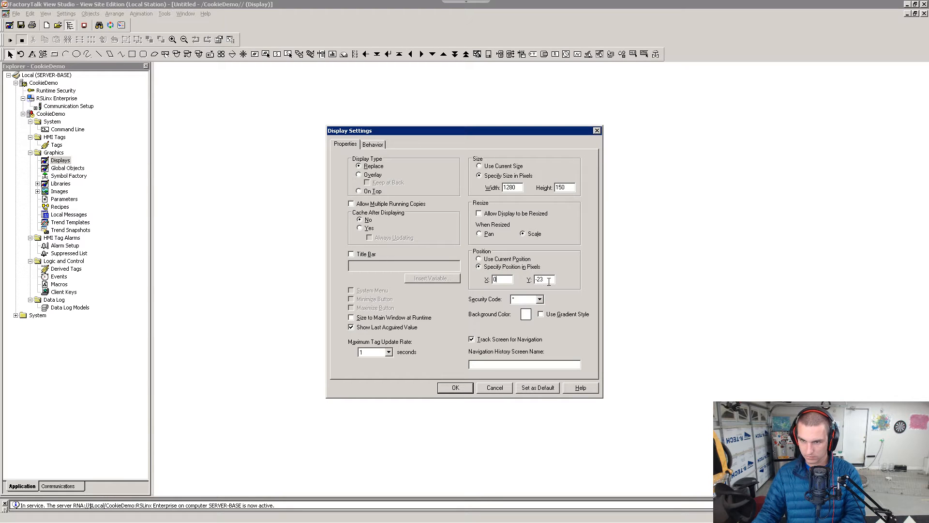
pyautogui.doubleClick(549, 281)
pyautogui.write('0')
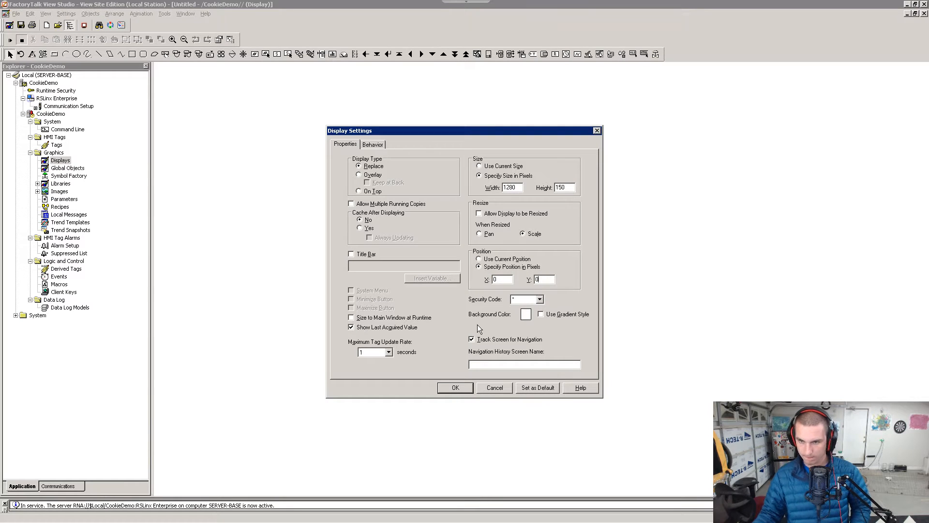
# Step: Check item D in the lab manual, then set the display's background color to light grey in FactoryTalk View Studio and apply the settings
pyautogui.hotkey('alt', 'Tab')
pyautogui.scroll(5, 477, 324)
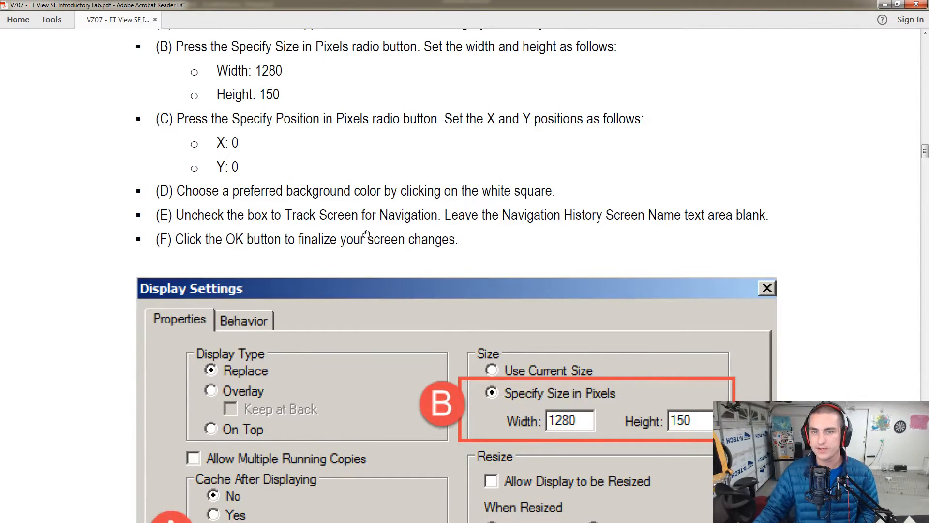
pyautogui.scroll(-6, 445, 266)
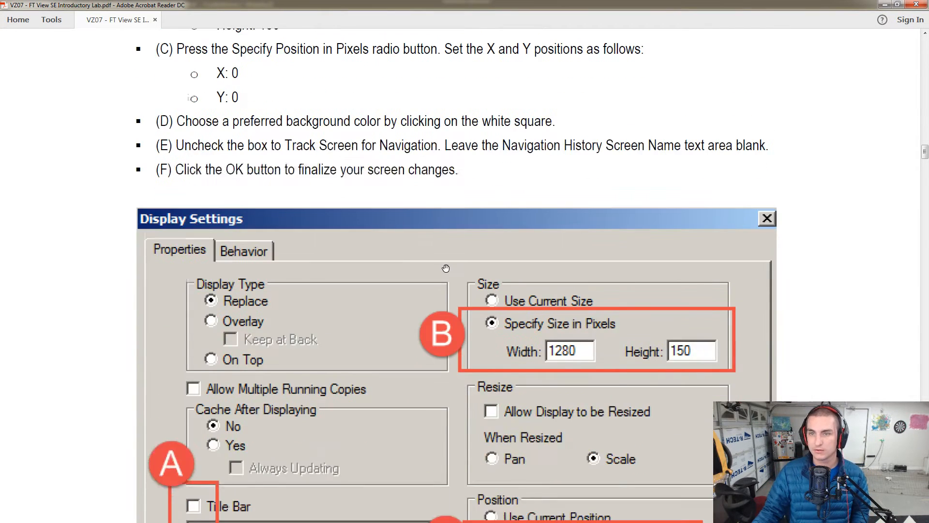
pyautogui.hotkey('alt', 'Tab')
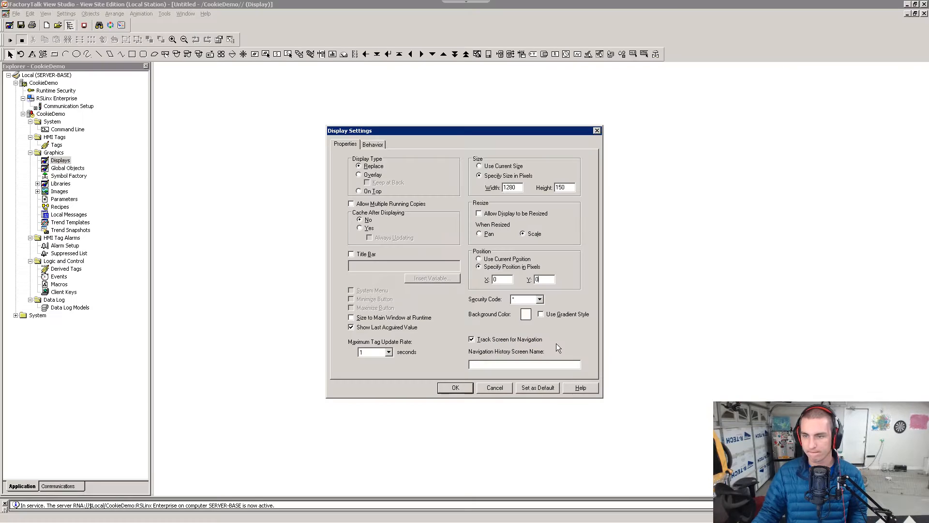
pyautogui.click(527, 317)
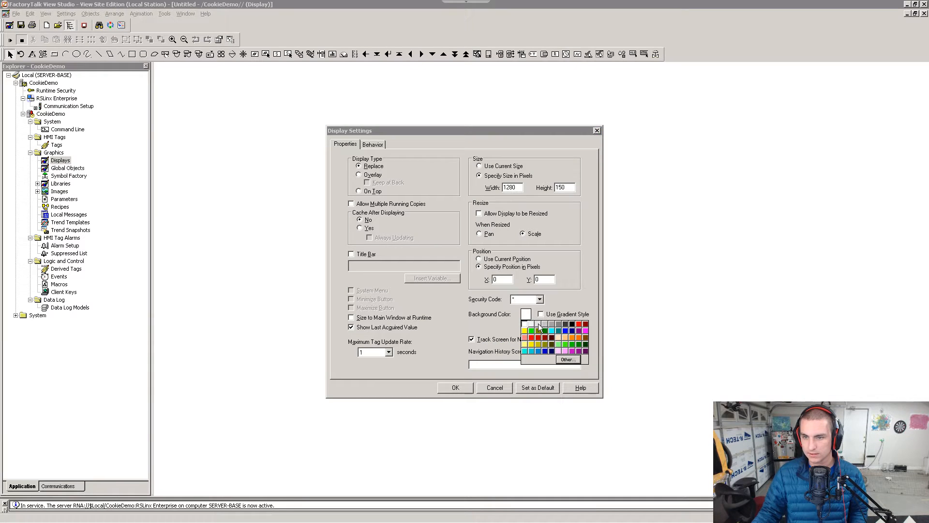
pyautogui.click(541, 329)
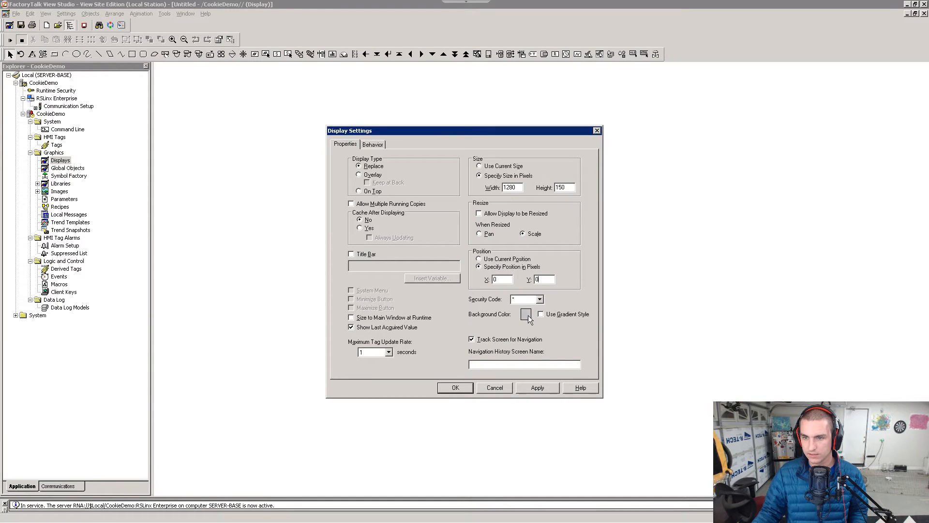
pyautogui.click(527, 317)
pyautogui.click(544, 329)
pyautogui.click(537, 388)
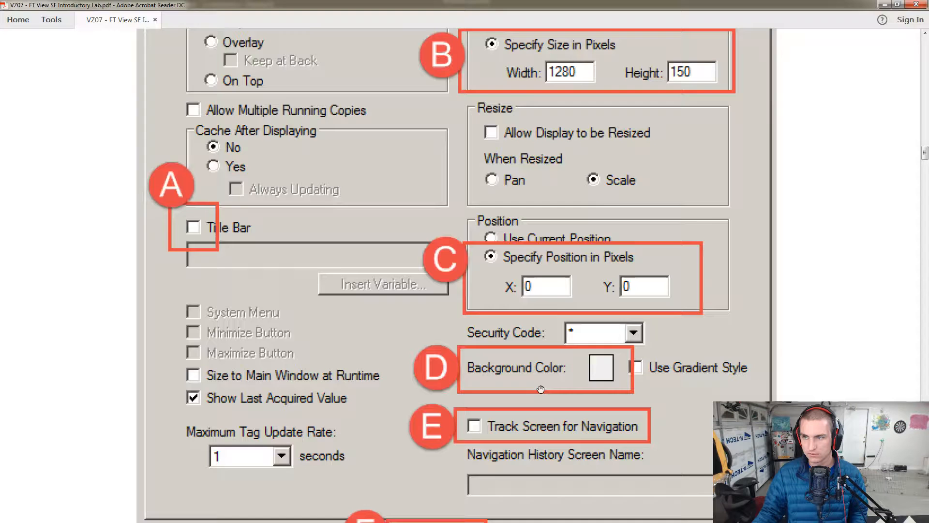
# Step: Check items E and F in the lab manual, then turn off Track Screen for Navigation for the display in FactoryTalk View Studio
pyautogui.scroll(-4, 521, 361)
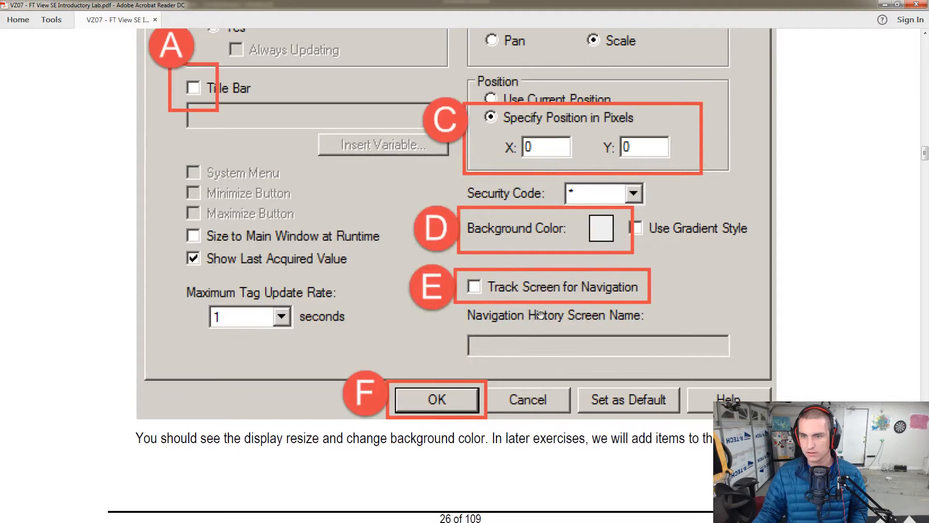
pyautogui.scroll(13, 573, 371)
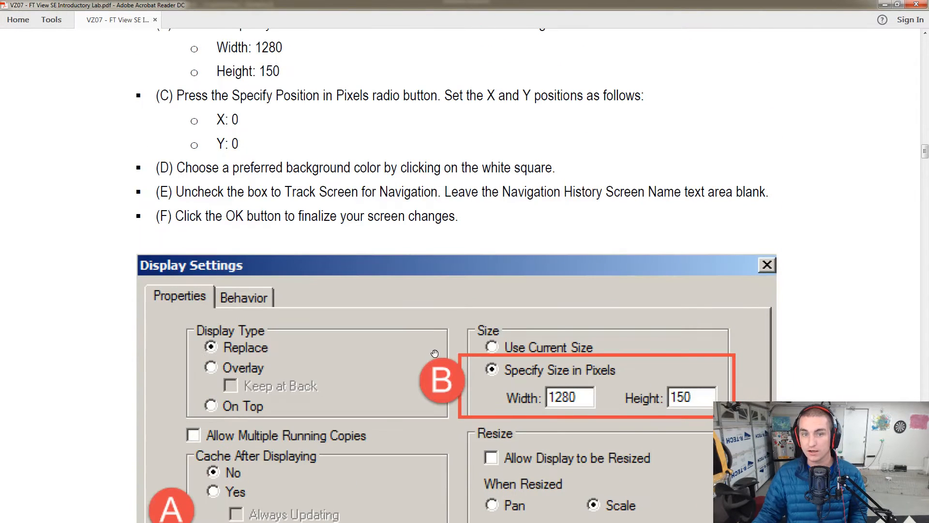
pyautogui.scroll(-13, 355, 268)
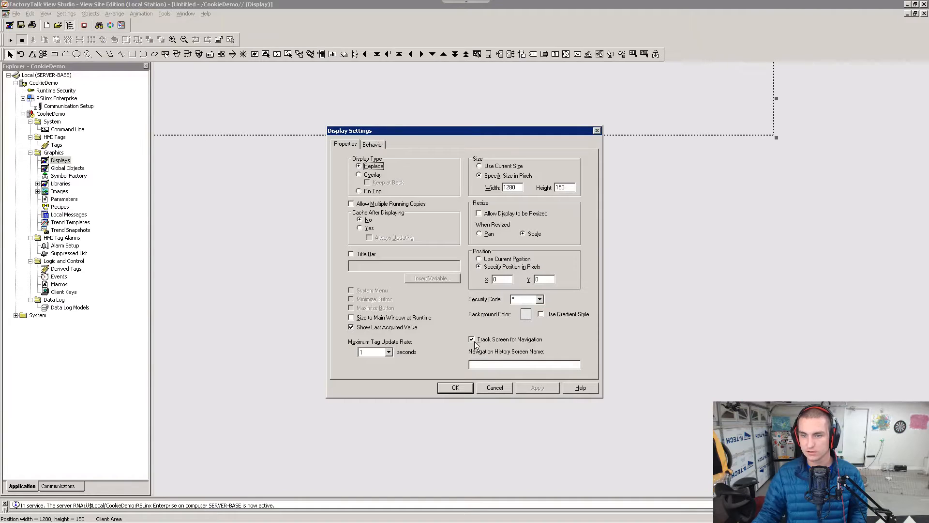
pyautogui.click(475, 342)
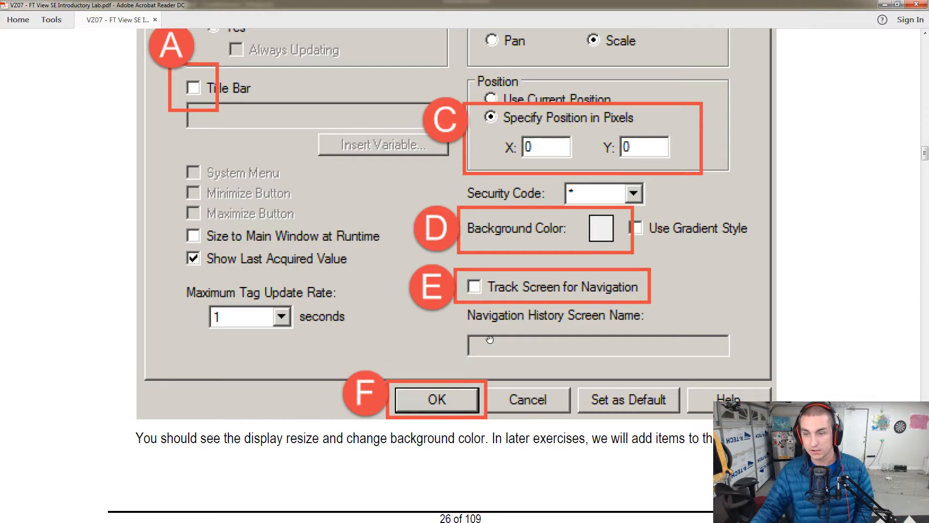
# Step: Review the display settings figure in the lab manual, then accept and close the Display Settings in FactoryTalk View Studio
pyautogui.scroll(12, 471, 369)
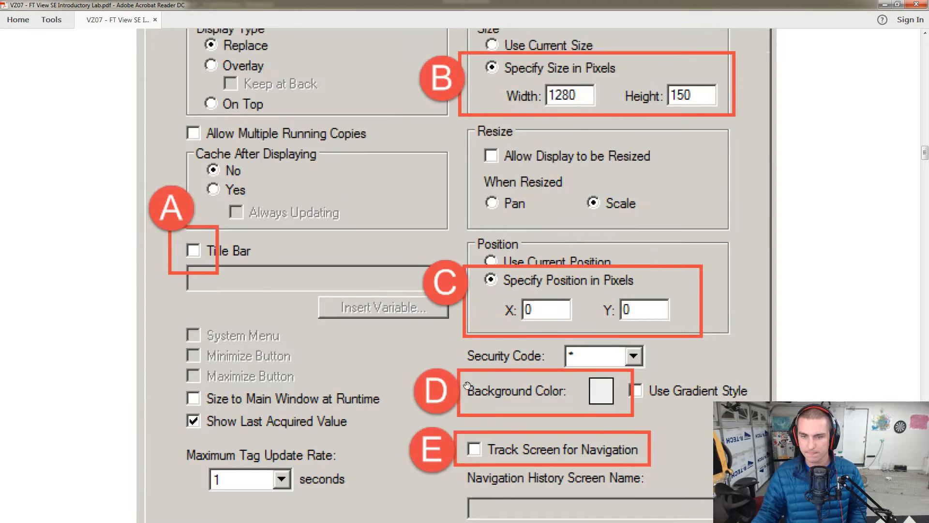
pyautogui.scroll(-15, 444, 248)
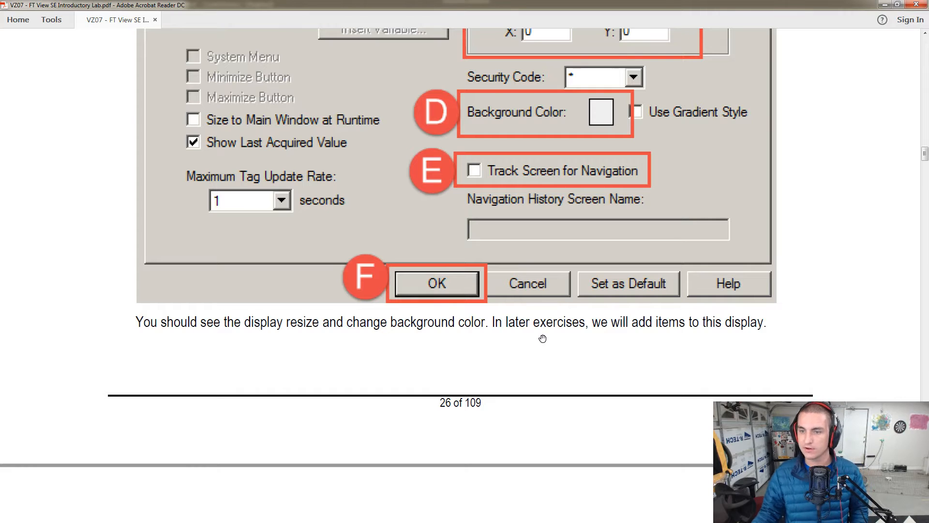
pyautogui.hotkey('alt', 'Tab')
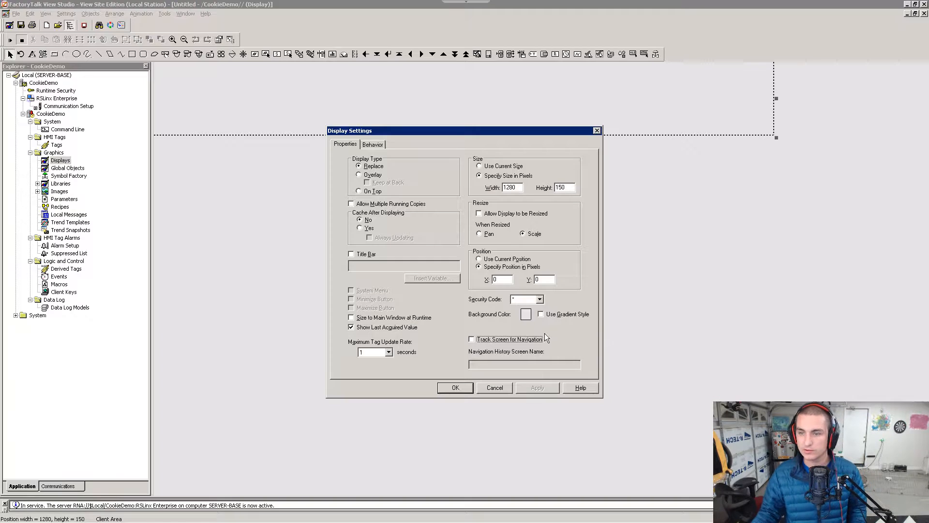
pyautogui.click(466, 388)
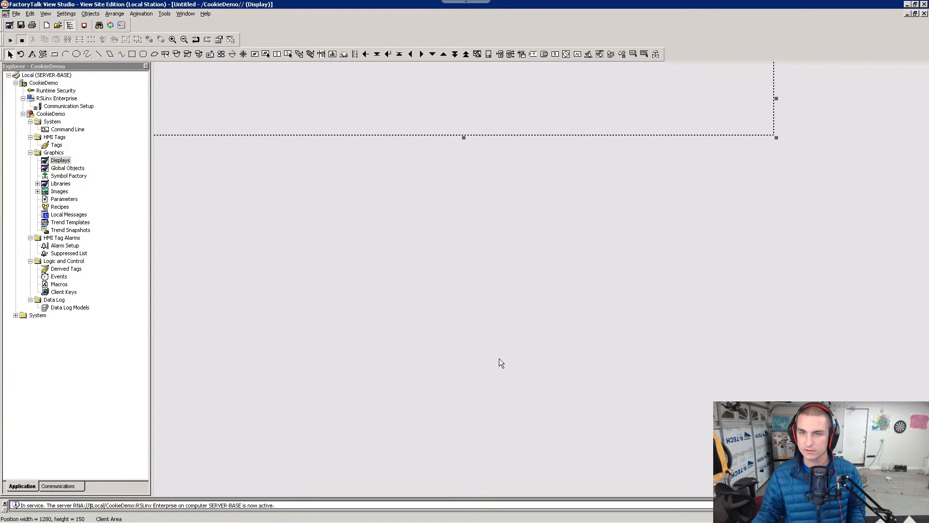
# Step: Check step 4 in the lab manual, then close the untitled display in FactoryTalk View Studio without closing the whole Studio environment
pyautogui.hotkey('alt', 'Tab')
pyautogui.scroll(-8, 490, 355)
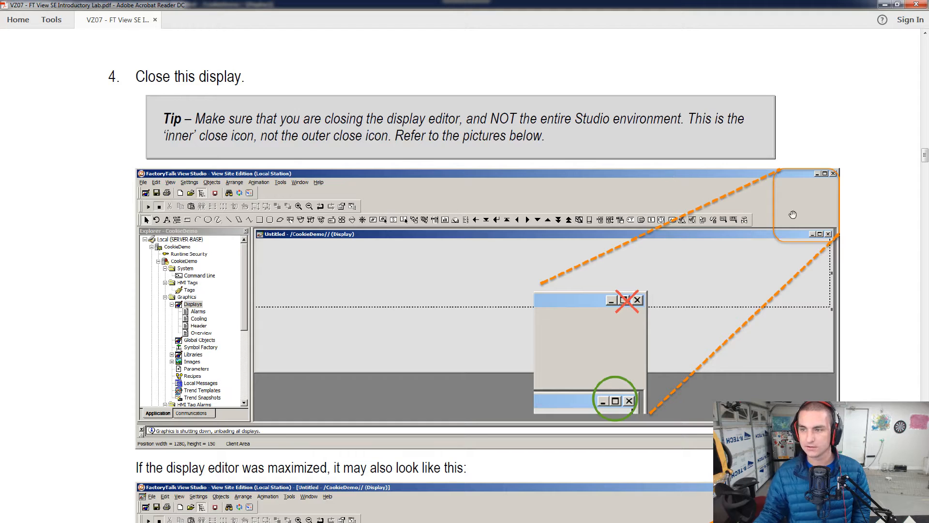
pyautogui.hotkey('alt', 'Tab')
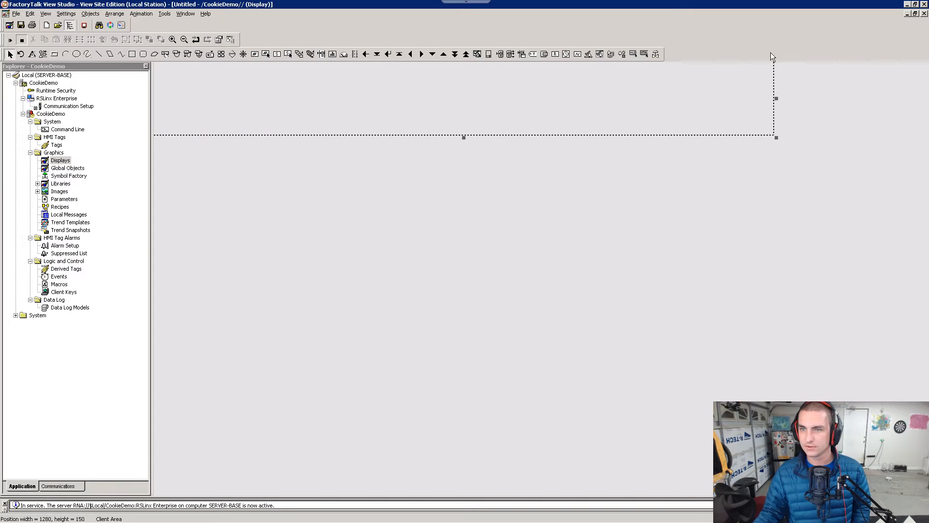
pyautogui.click(924, 13)
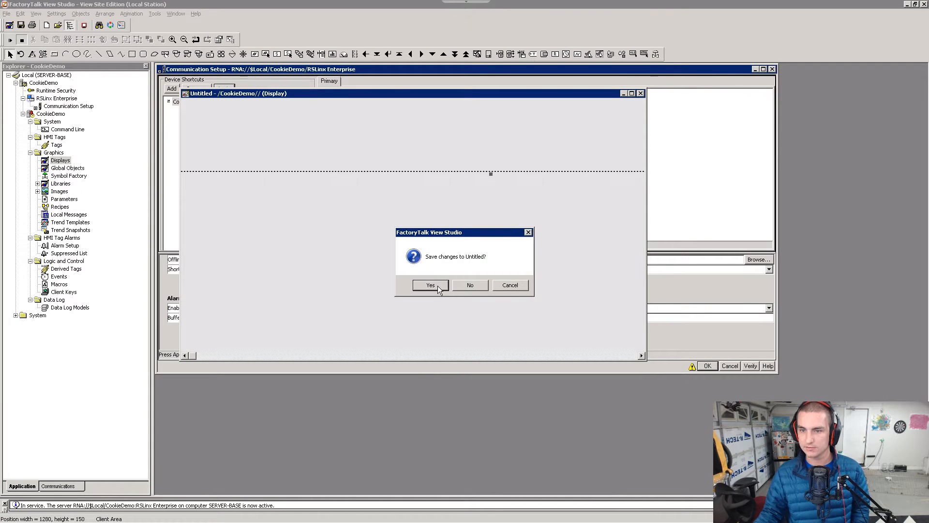
# Step: Check step 5 in the lab manual, then save the changes to the display under the component name Header in FactoryTalk View Studio
pyautogui.hotkey('alt', 'Tab')
pyautogui.scroll(-4, 448, 262)
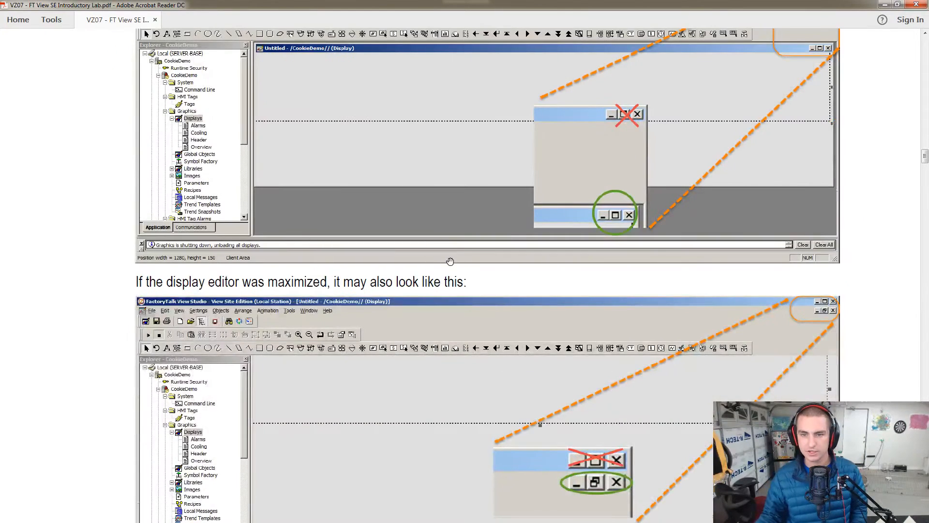
pyautogui.scroll(-5, 450, 261)
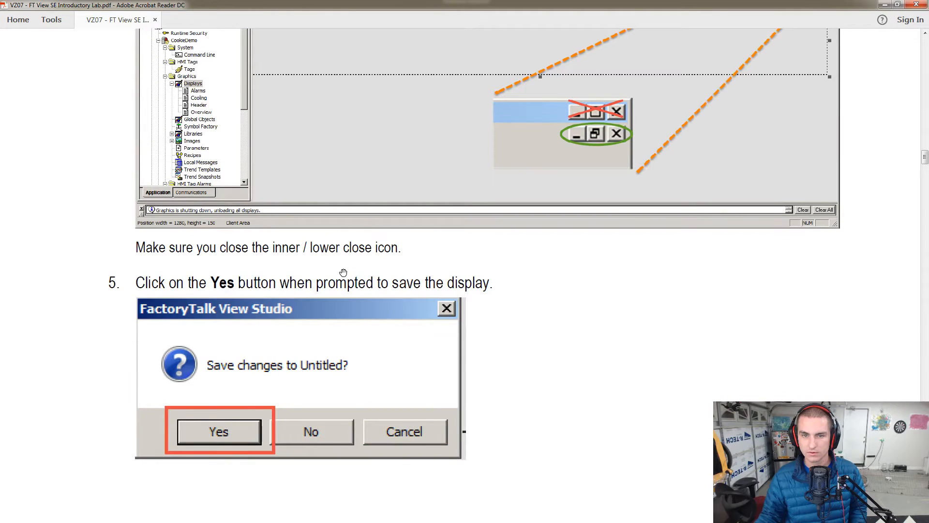
pyautogui.scroll(-7, 311, 290)
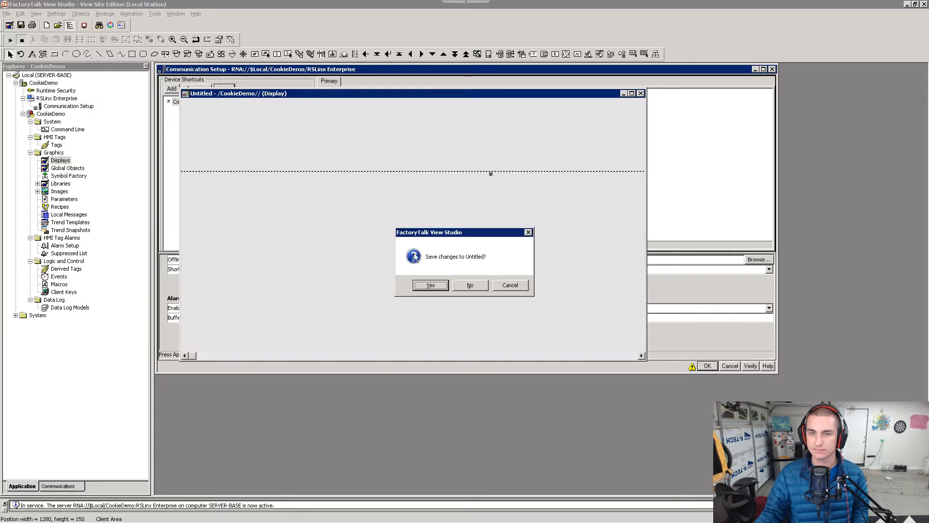
pyautogui.click(440, 281)
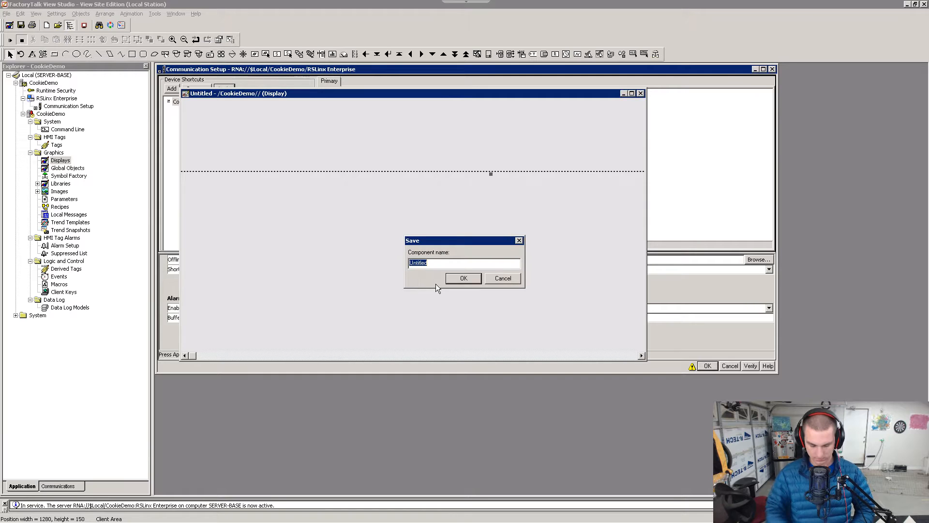
pyautogui.write('Header')
pyautogui.press('Return')
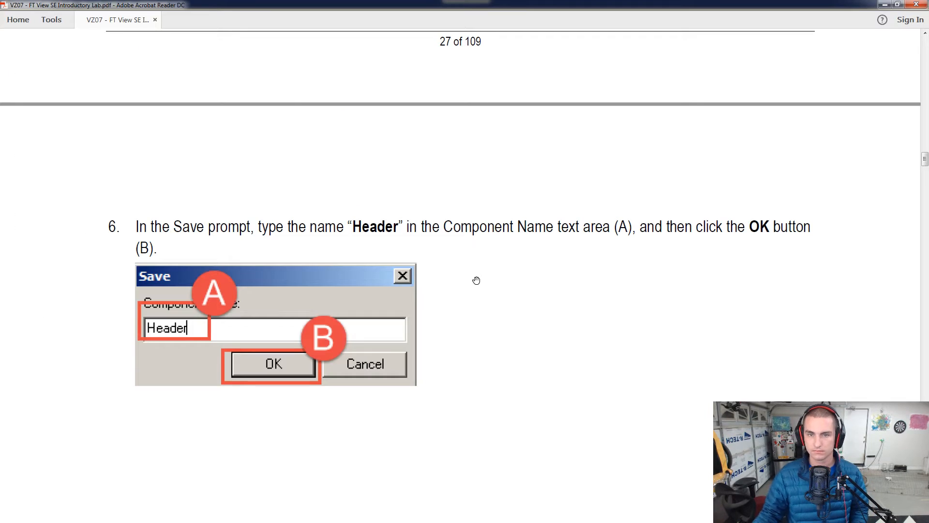
# Step: Read the lab manual's section on opening an existing display, then open the Header display from the Displays folder in FactoryTalk View Studio
pyautogui.scroll(-15, 476, 281)
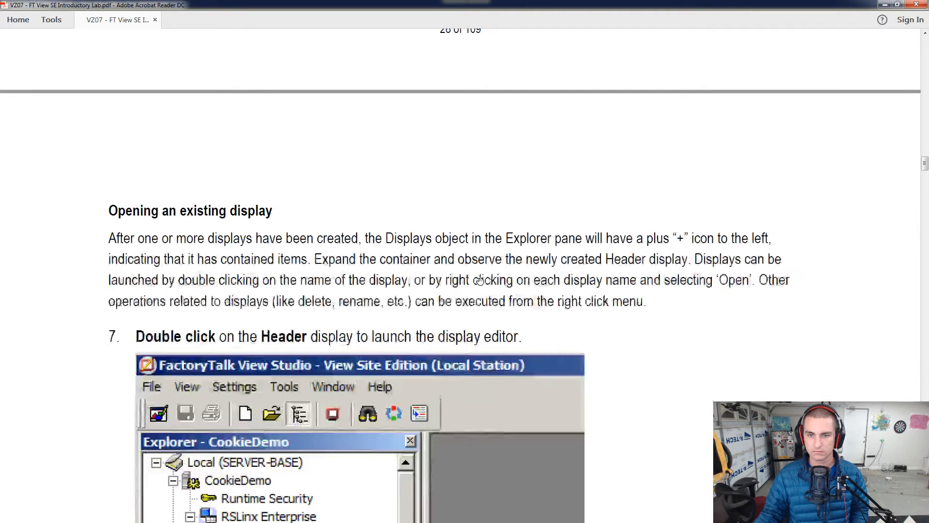
pyautogui.scroll(-4, 480, 280)
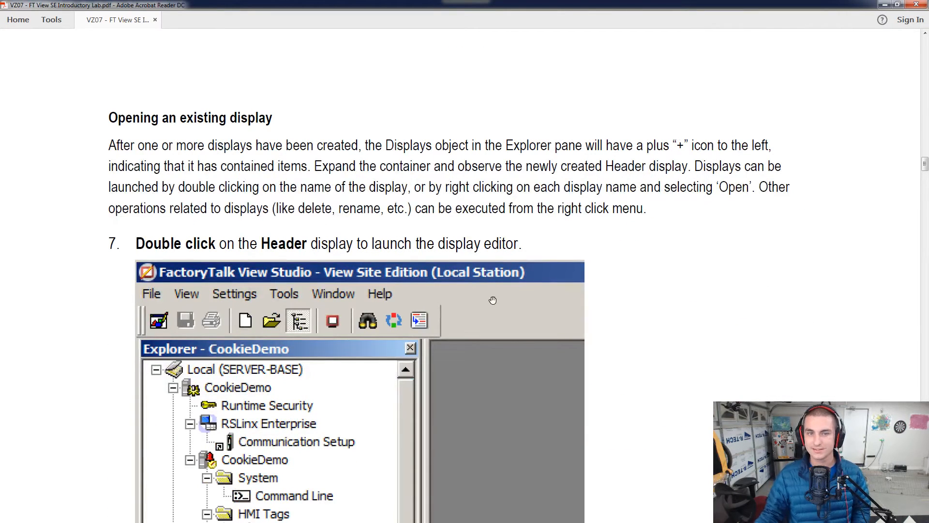
pyautogui.scroll(-1, 479, 297)
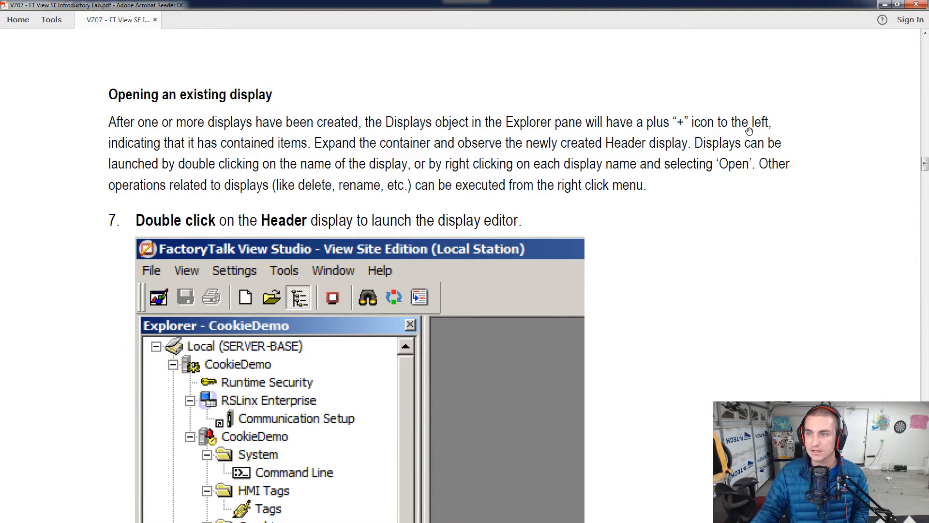
pyautogui.scroll(-3, 418, 184)
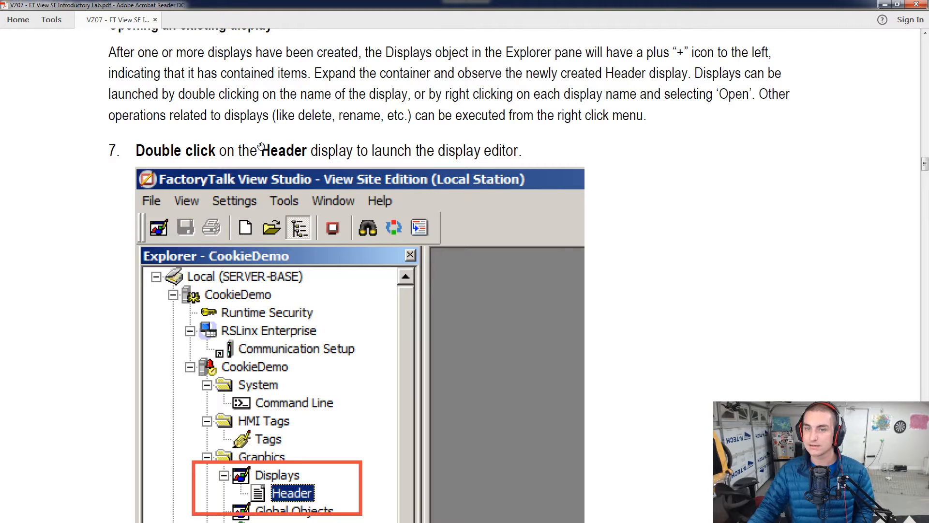
pyautogui.scroll(-2, 455, 152)
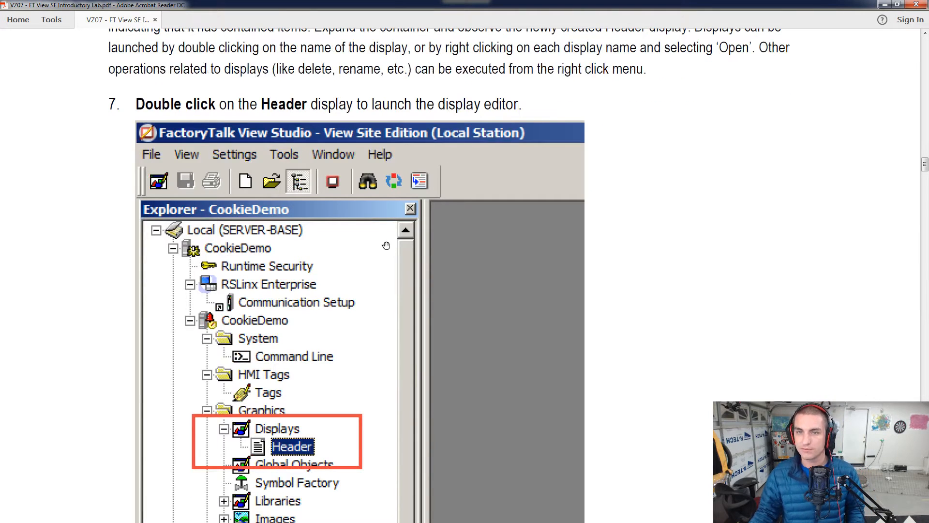
pyautogui.hotkey('alt', 'Tab')
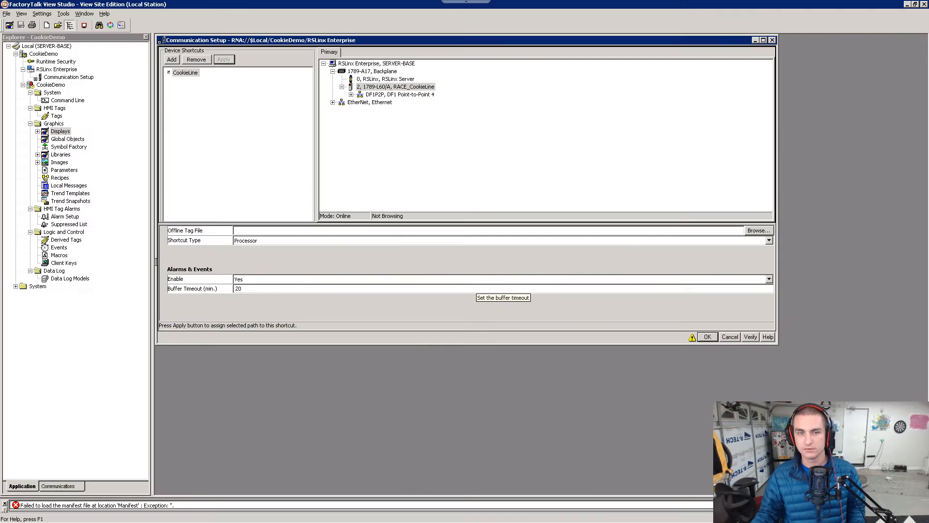
pyautogui.click(38, 131)
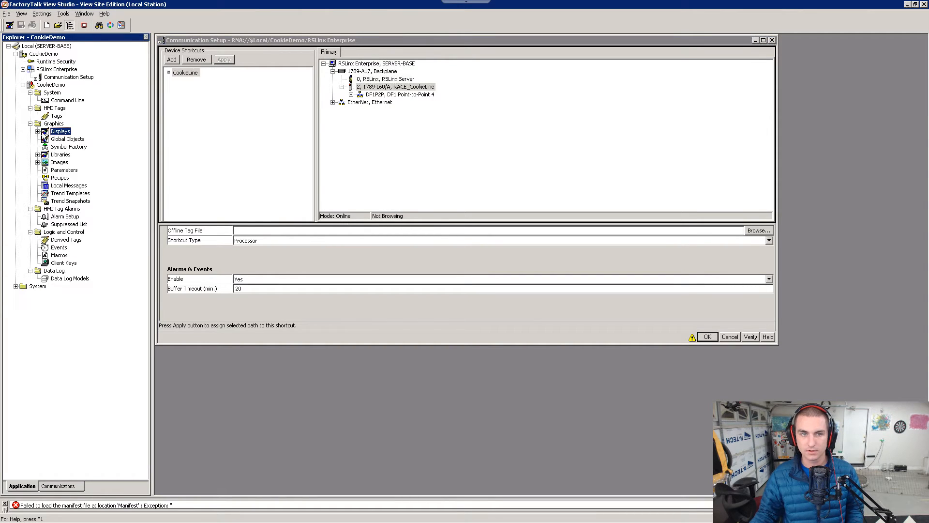
pyautogui.click(37, 131)
pyautogui.doubleClick(66, 139)
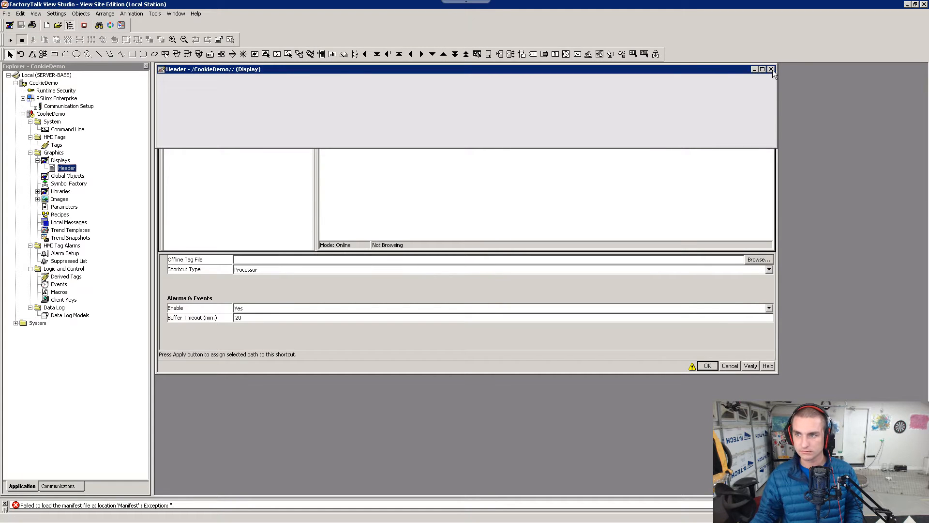
# Step: Close the Header display and the RSLinx Enterprise Communication Setup window, discarding the communication changes
pyautogui.click(772, 69)
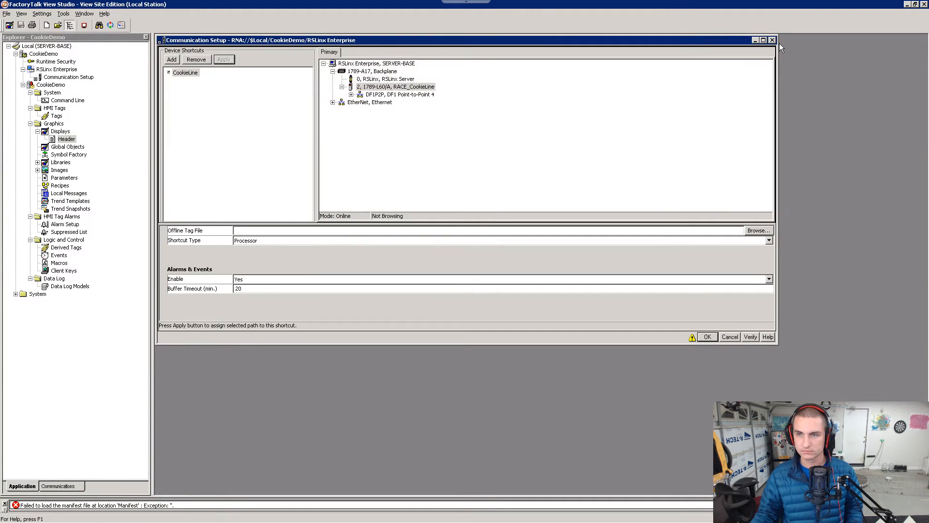
pyautogui.click(773, 40)
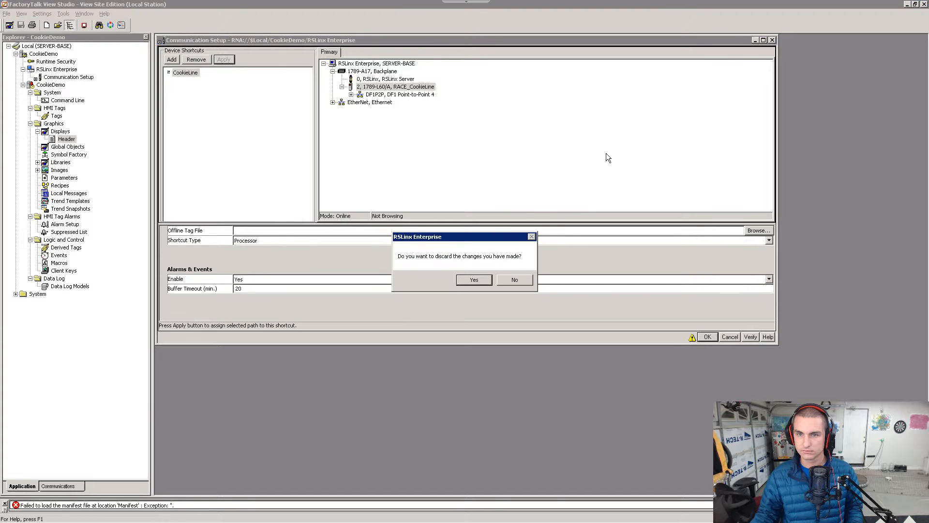
pyautogui.click(474, 280)
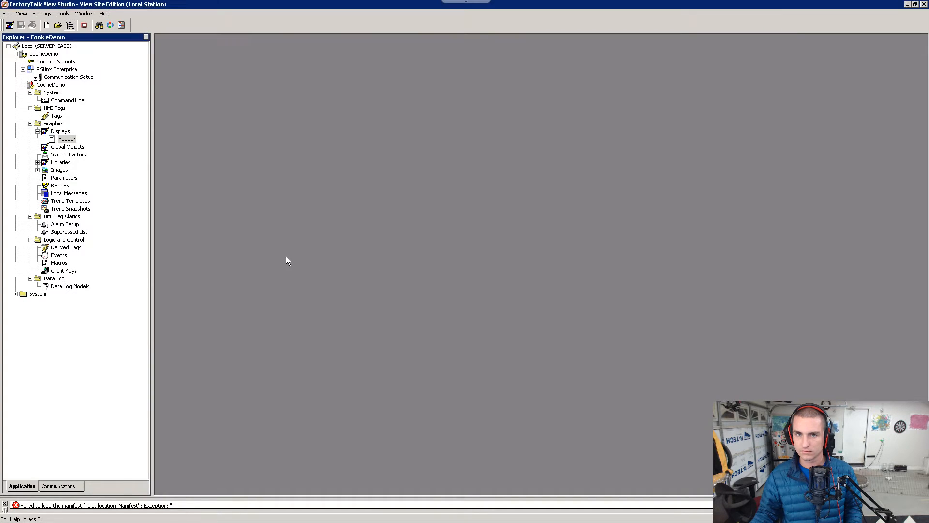
# Step: Reopen and close the Header display, and look over the commands available for it in the Explorer tree
pyautogui.doubleClick(65, 140)
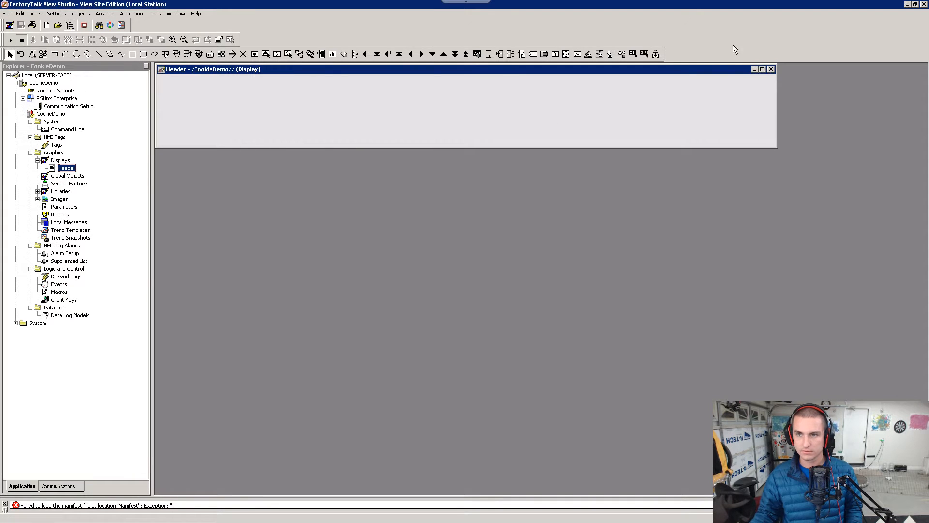
pyautogui.click(772, 69)
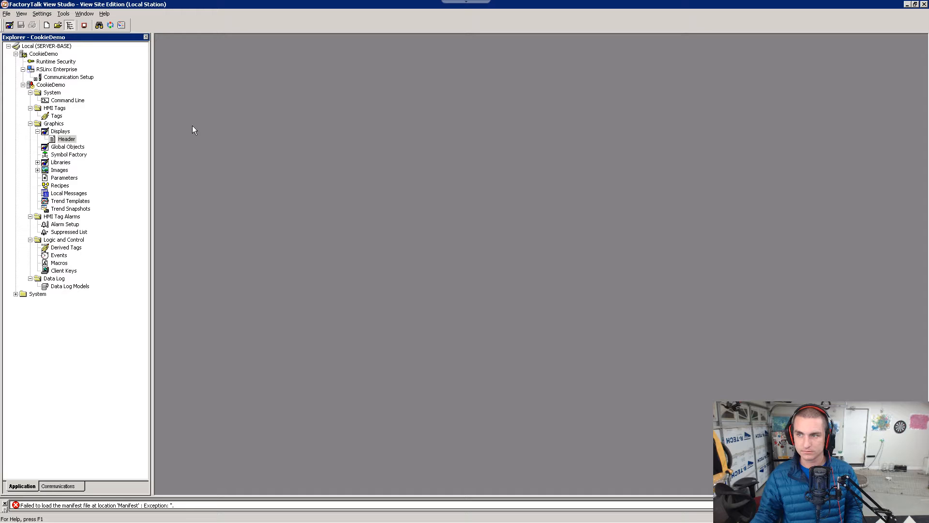
pyautogui.rightClick(70, 141)
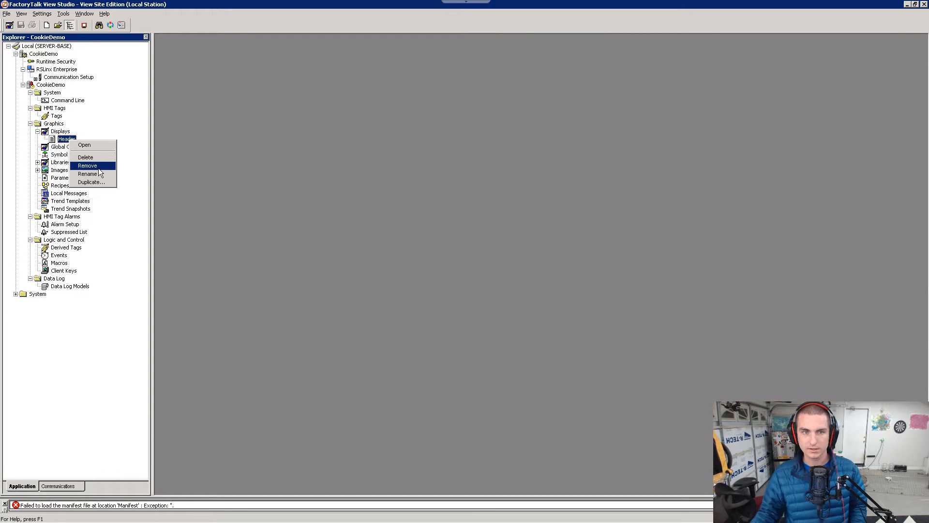
pyautogui.click(370, 212)
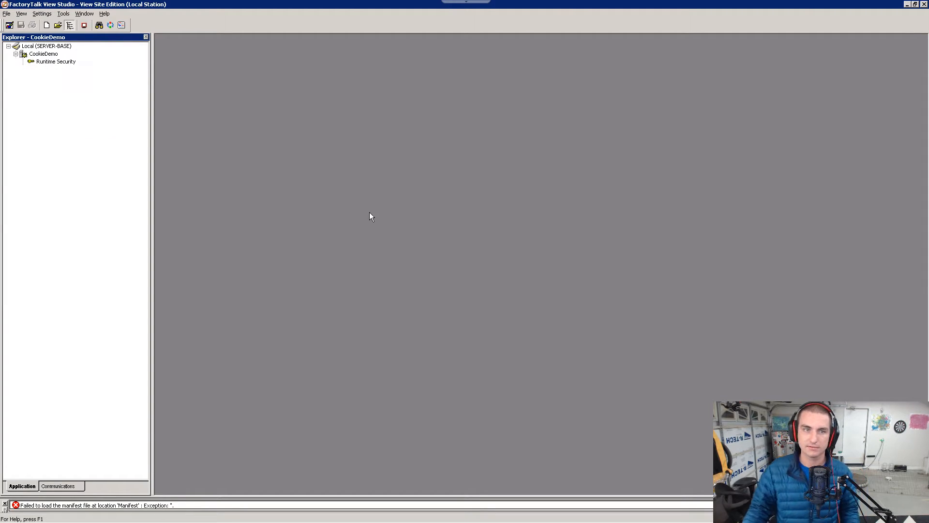
# Step: Read the Create the Overview display section in the lab manual, then create a new display in FactoryTalk View Studio
pyautogui.hotkey('alt', 'Tab')
pyautogui.scroll(-10, 400, 275)
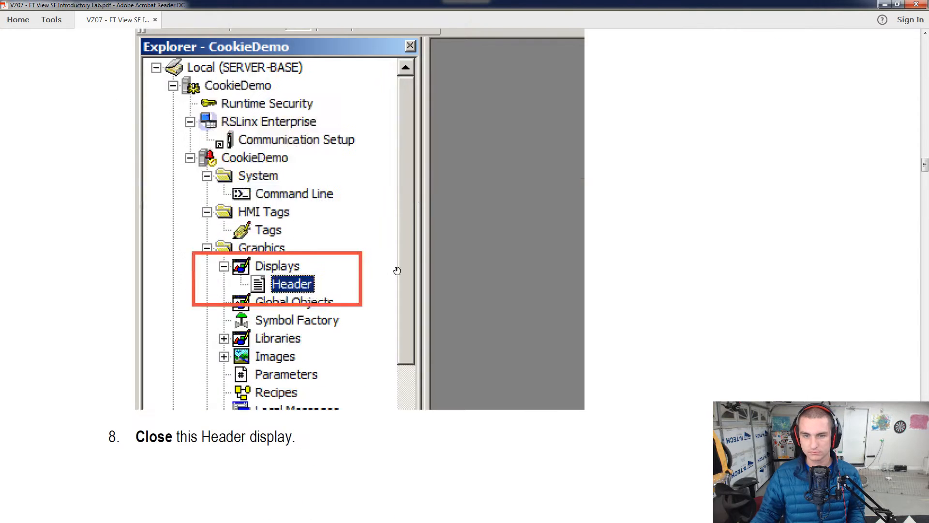
pyautogui.scroll(-15, 403, 269)
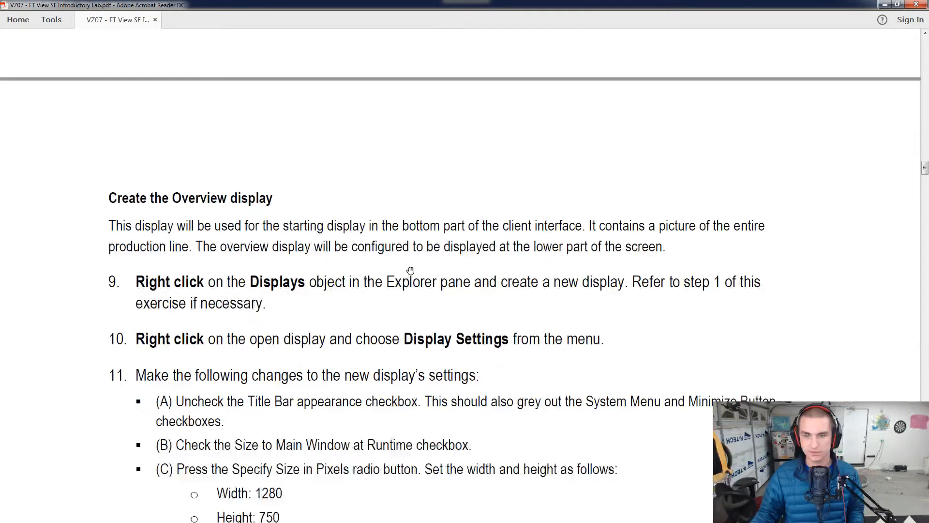
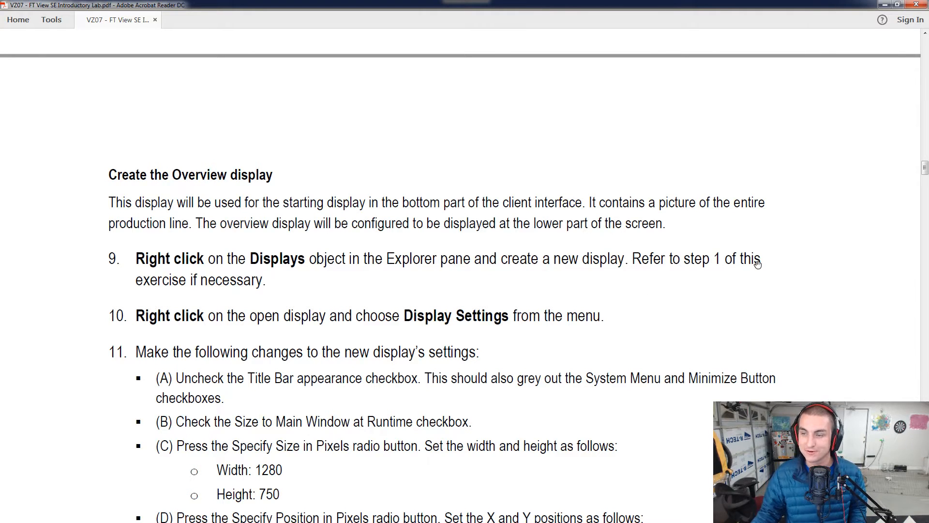
pyautogui.scroll(-1, 348, 319)
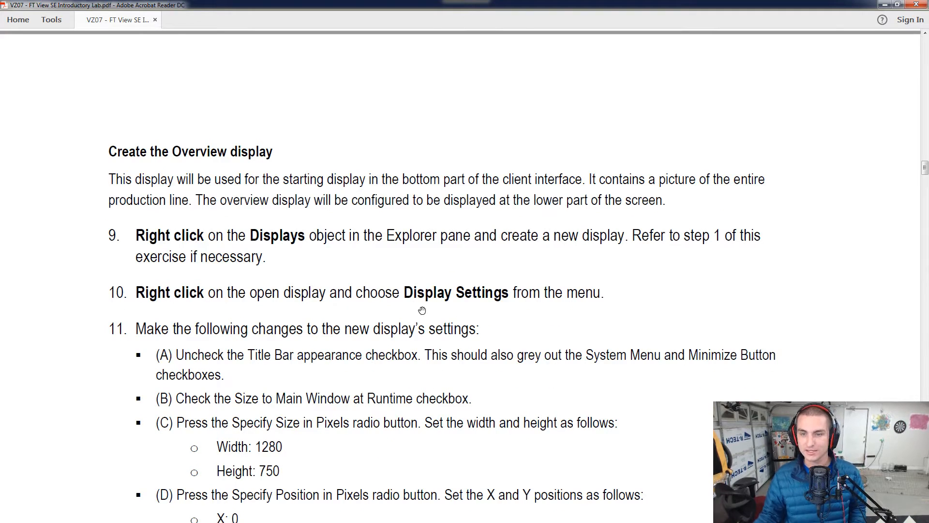
pyautogui.hotkey('alt', 'Tab')
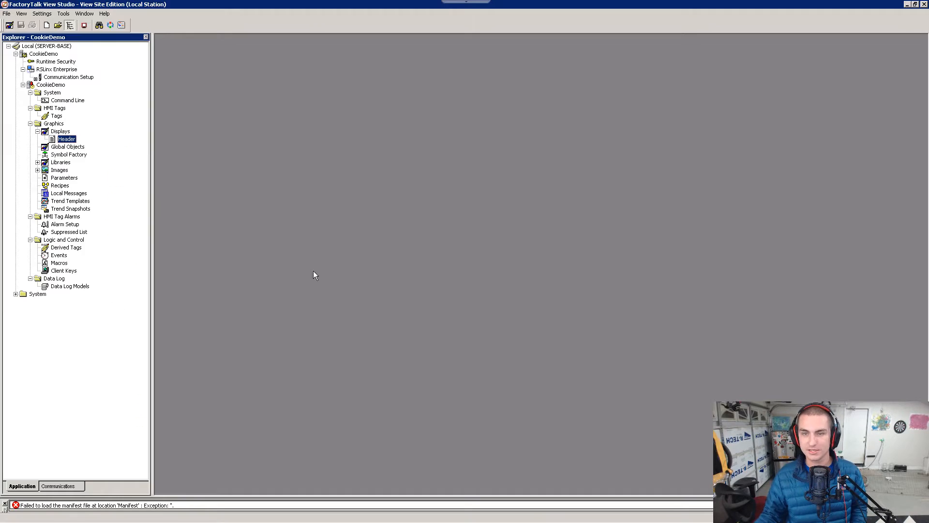
pyautogui.rightClick(56, 131)
pyautogui.click(88, 132)
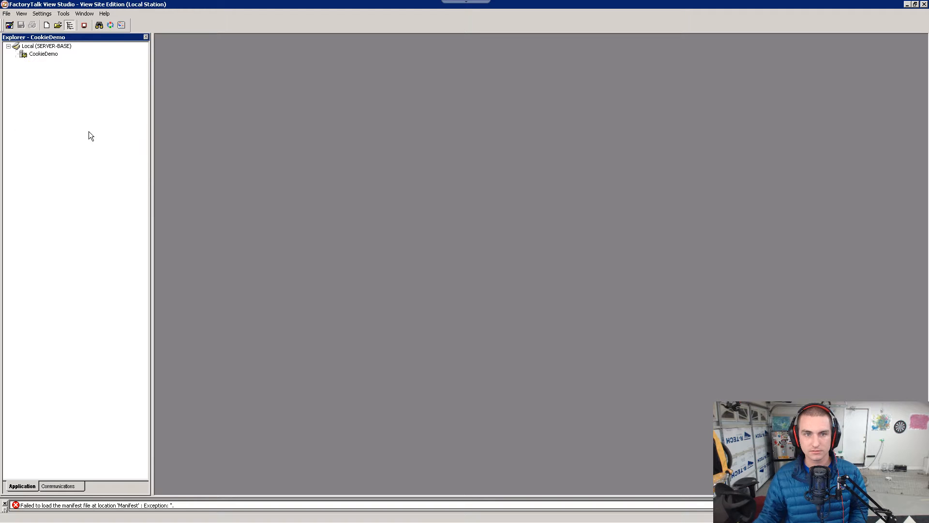
# Step: Open the Display Settings of the new untitled display, and switch back to step 11 in the lab manual
pyautogui.rightClick(264, 145)
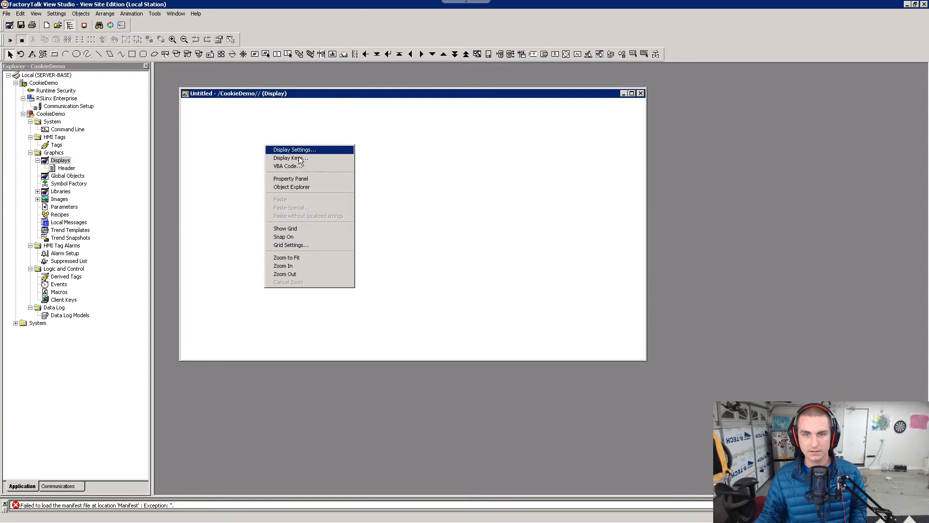
pyautogui.click(331, 149)
pyautogui.hotkey('alt', 'Tab')
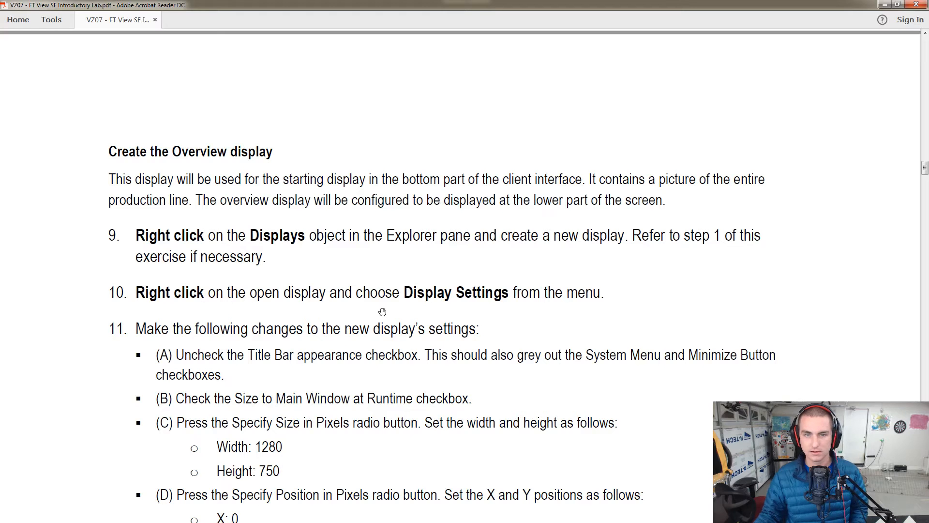
# Step: Following step 11 of the lab manual, turn off the new display's title bar and enable Size to Main Window at Runtime
pyautogui.scroll(-5, 320, 370)
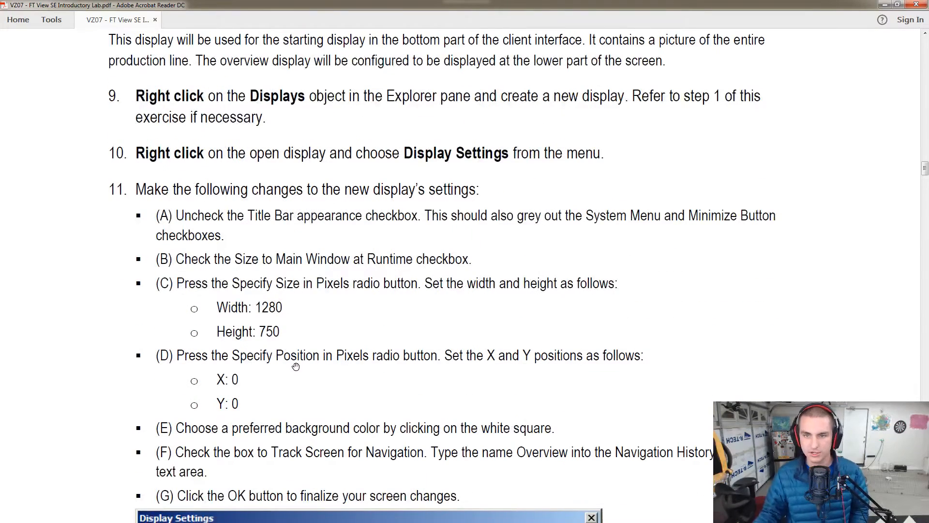
pyautogui.scroll(-15, 300, 338)
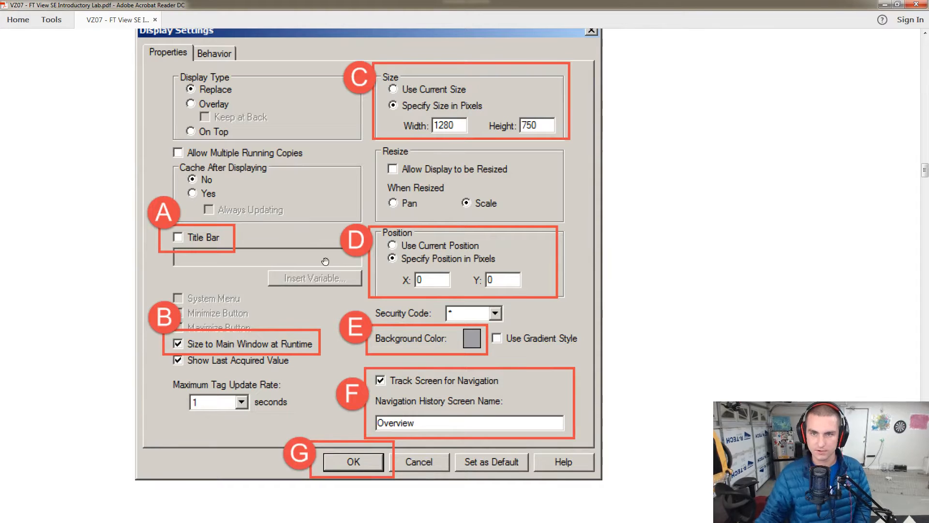
pyautogui.hotkey('alt', 'Tab')
pyautogui.click(356, 255)
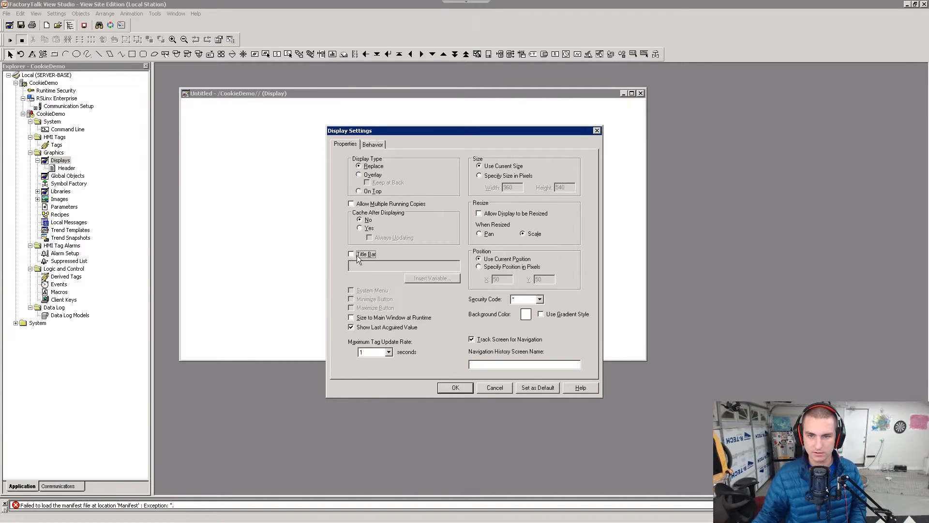
pyautogui.hotkey('alt', 'Tab')
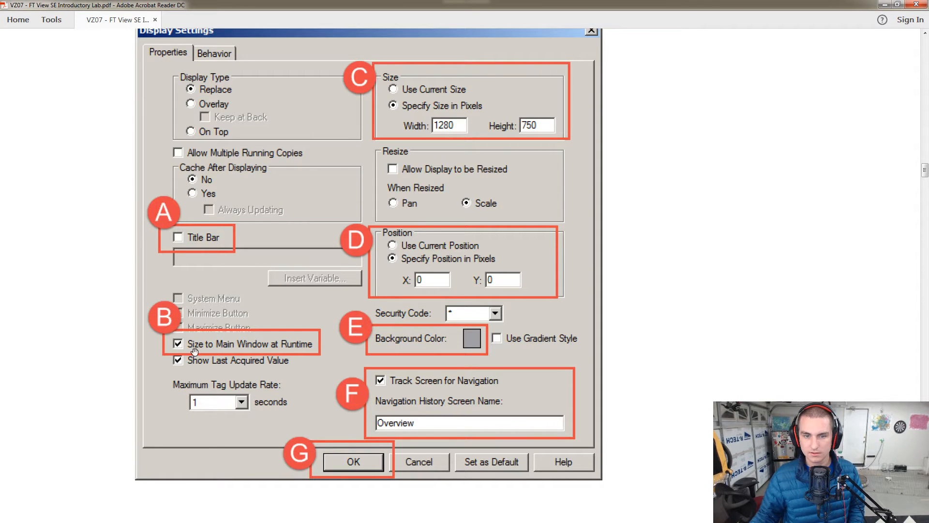
pyautogui.hotkey('alt', 'Tab')
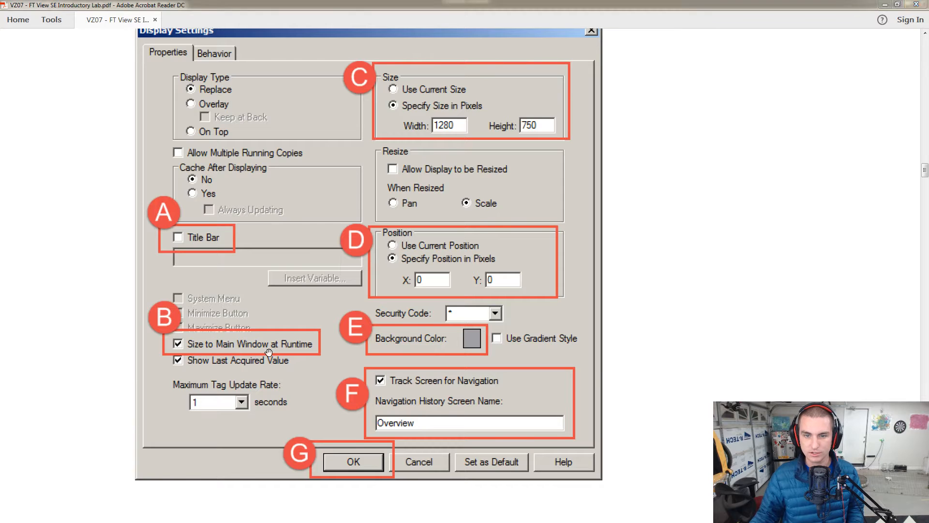
pyautogui.click(351, 317)
pyautogui.hotkey('alt', 'Tab')
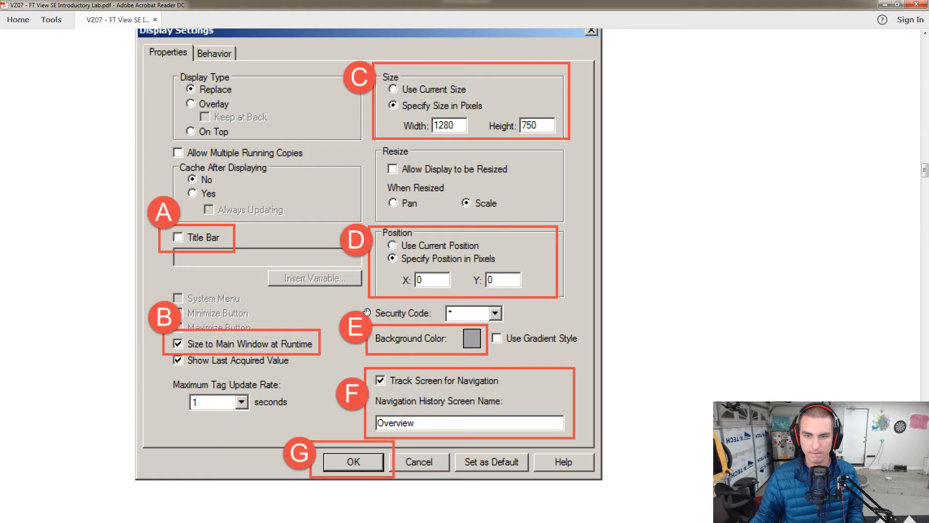
# Step: Set the display's size mode to Specify Size in Pixels, try to edit the width and height, and accept the settings
pyautogui.hotkey('alt', 'Tab')
pyautogui.click(478, 167)
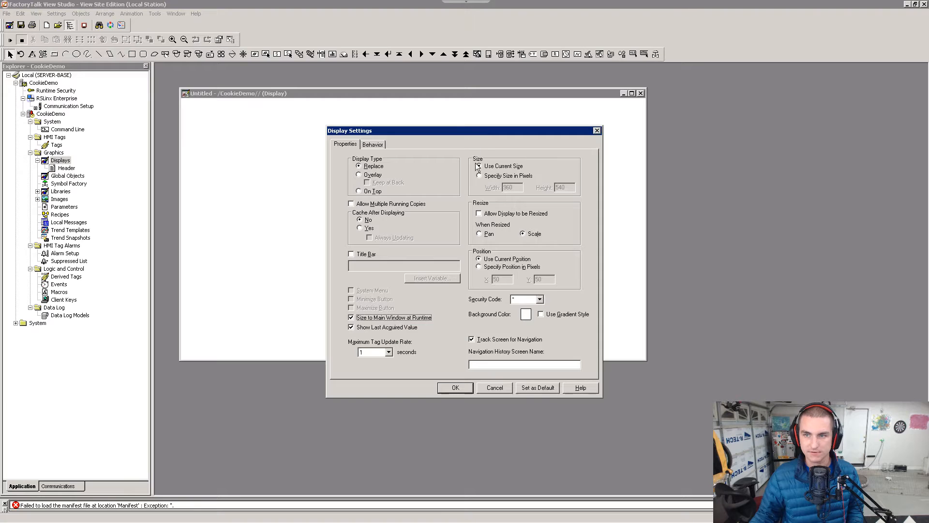
pyautogui.click(486, 178)
pyautogui.press('Tab')
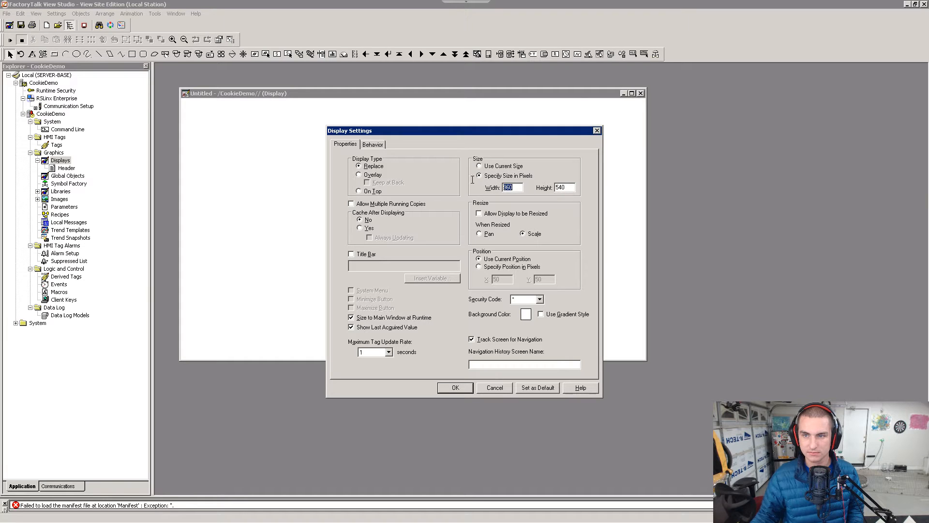
pyautogui.click(518, 187)
pyautogui.click(483, 178)
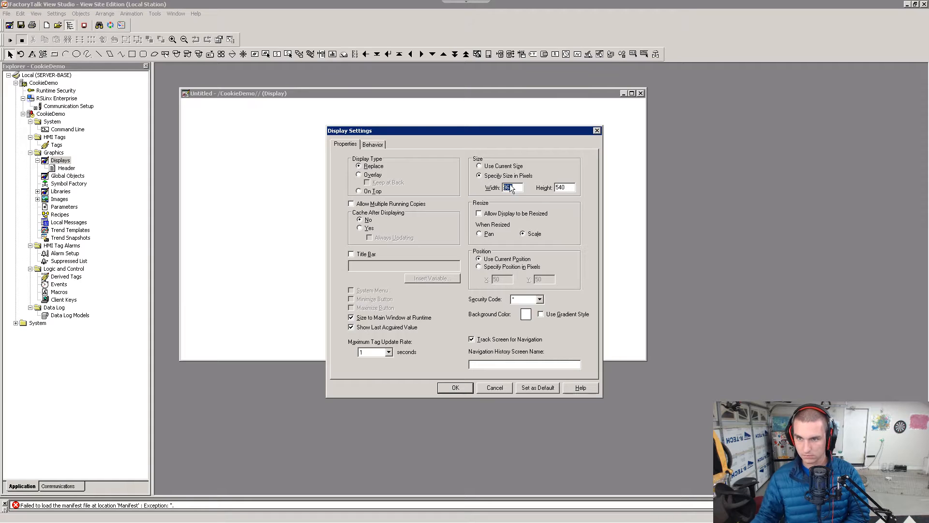
pyautogui.click(567, 187)
pyautogui.click(514, 176)
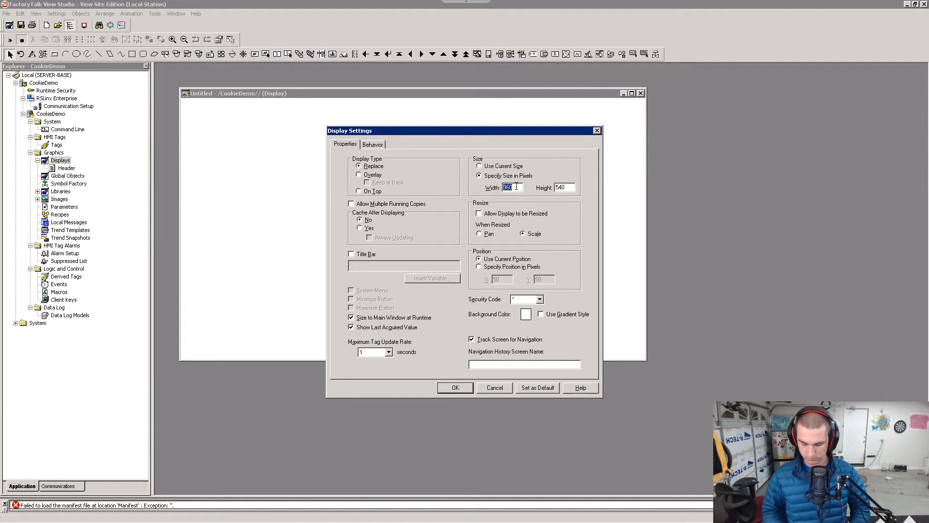
pyautogui.click(564, 187)
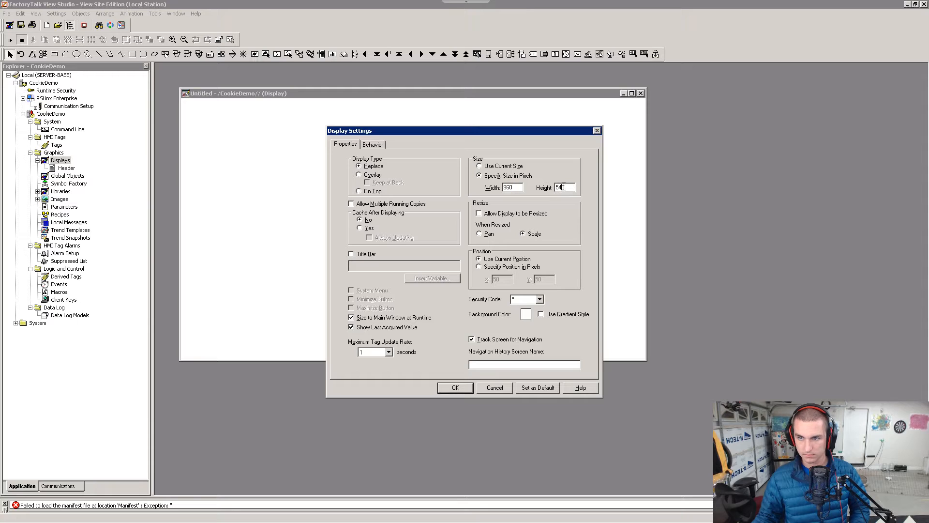
pyautogui.doubleClick(564, 188)
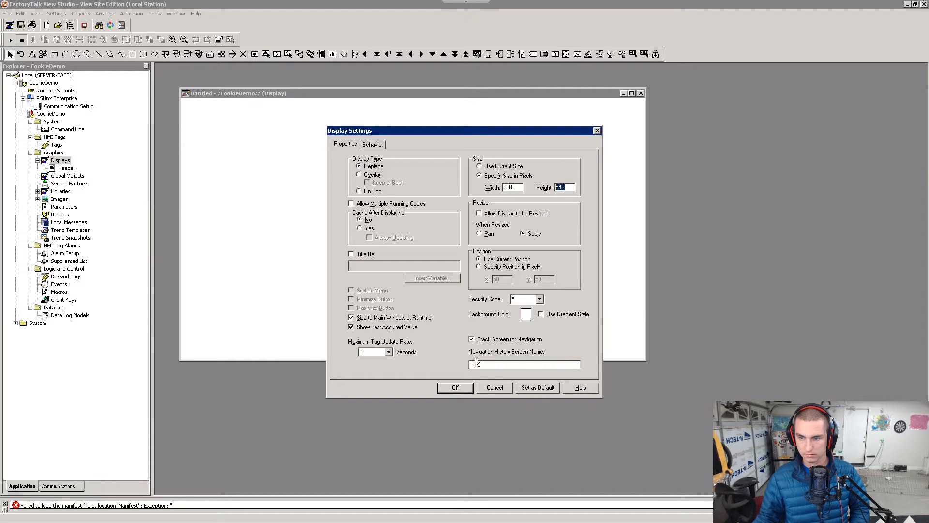
pyautogui.click(456, 388)
# Step: Reopen the untitled display's settings and try to replace its width value
pyautogui.rightClick(397, 269)
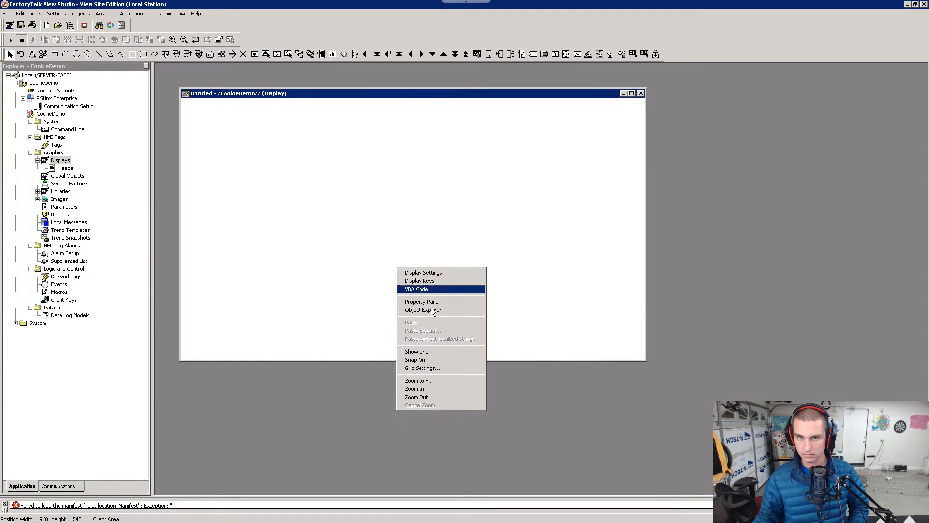
pyautogui.click(443, 271)
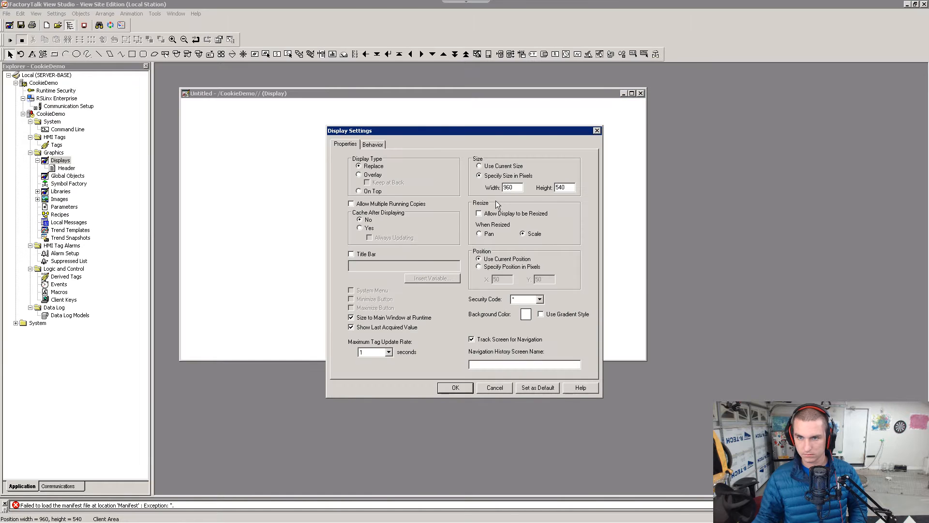
pyautogui.moveTo(513, 187); pyautogui.dragTo(488, 189)
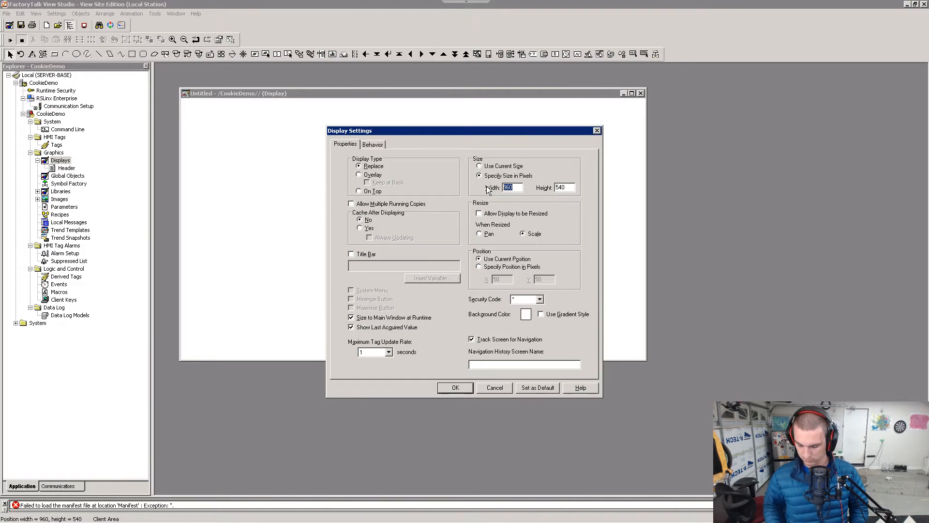
pyautogui.hotkey('alt', 'space')
pyautogui.press('Escape')
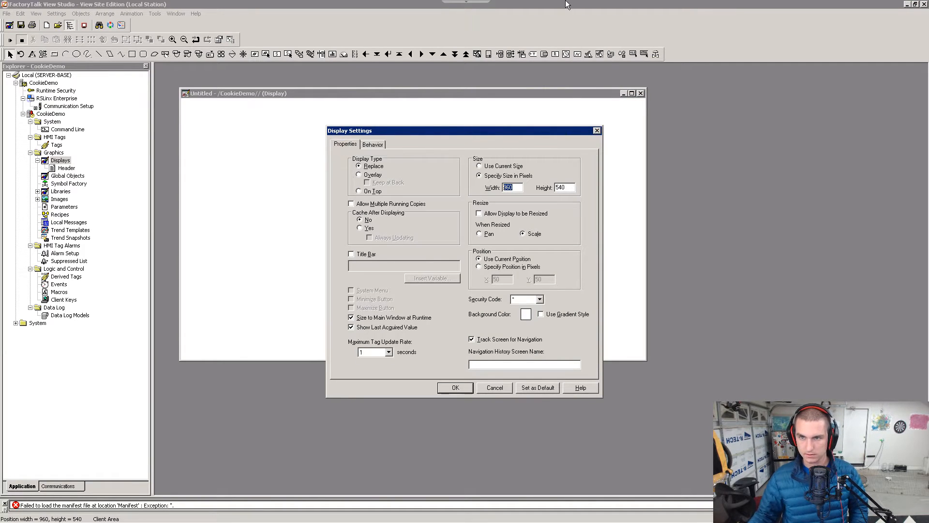
# Step: Compare the open Display Settings with the size instructions and the annotated dialog of step 11 in the lab manual
pyautogui.hotkey('alt', 'Tab')
pyautogui.scroll(5, 464, 160)
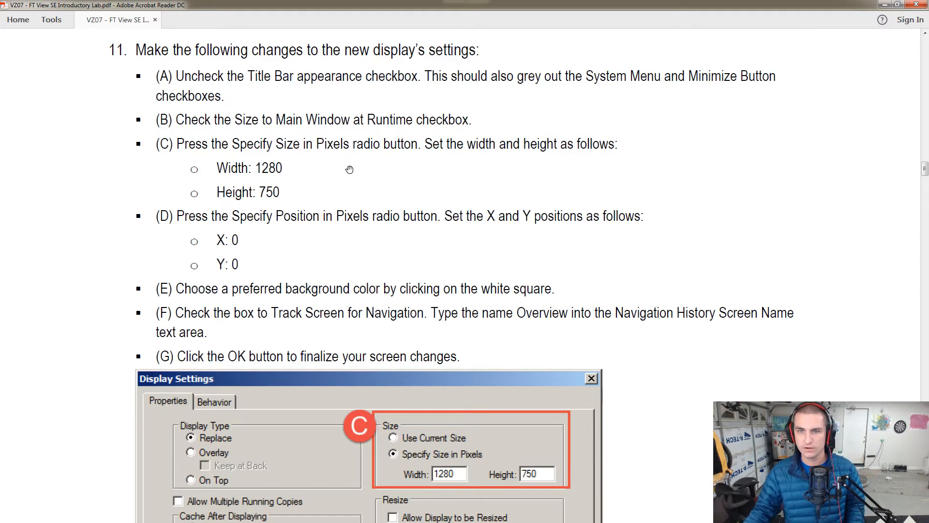
pyautogui.scroll(-3, 347, 173)
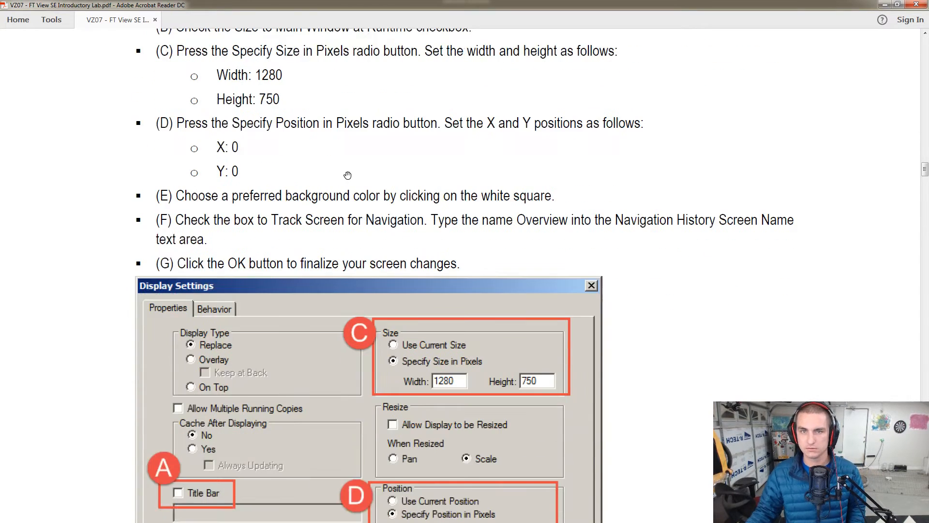
pyautogui.hotkey('alt', 'Tab')
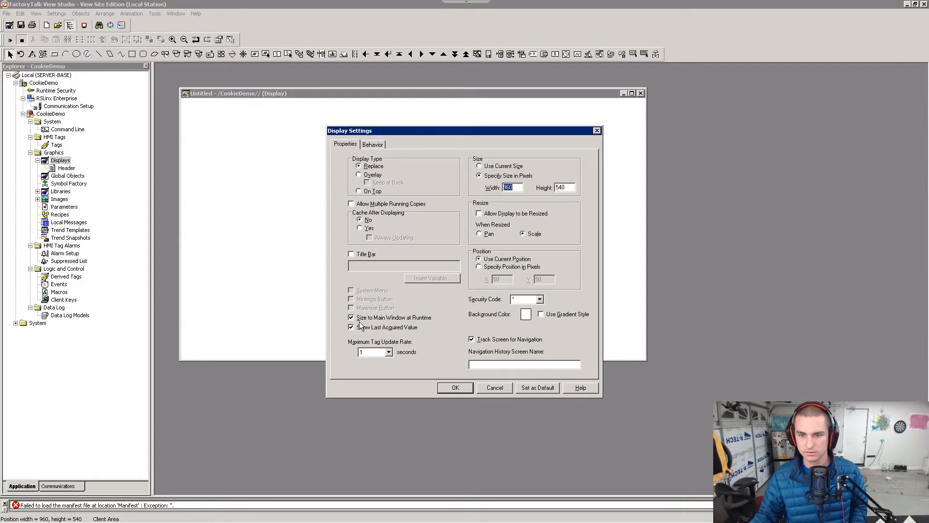
pyautogui.hotkey('alt', 'Tab')
pyautogui.scroll(-8, 329, 355)
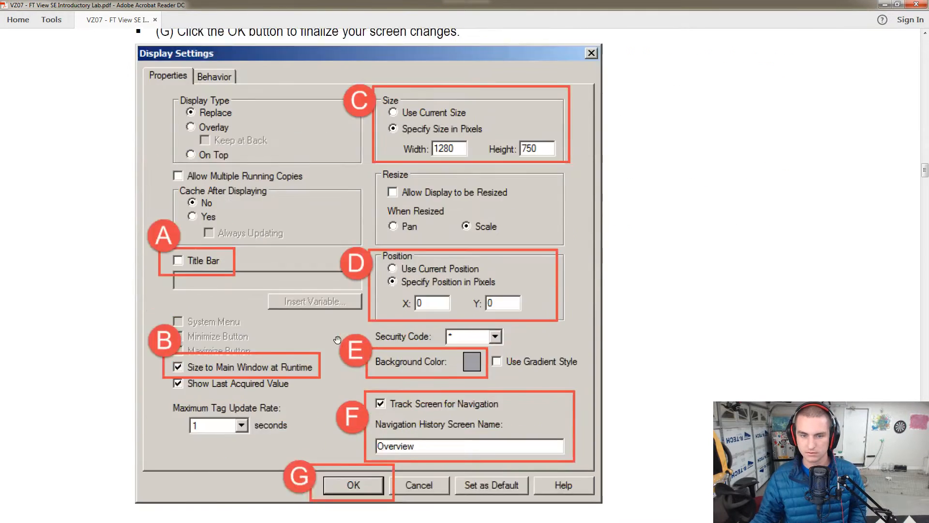
pyautogui.hotkey('alt', 'Tab')
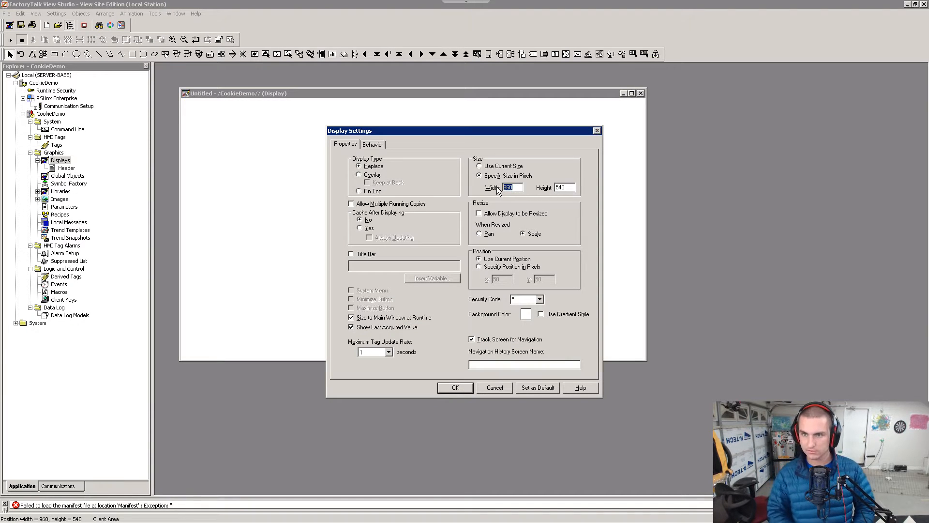
# Step: Switch the size mode to Use Current Size and back to Specify Size in Pixels, and try to overwrite the width
pyautogui.click(495, 167)
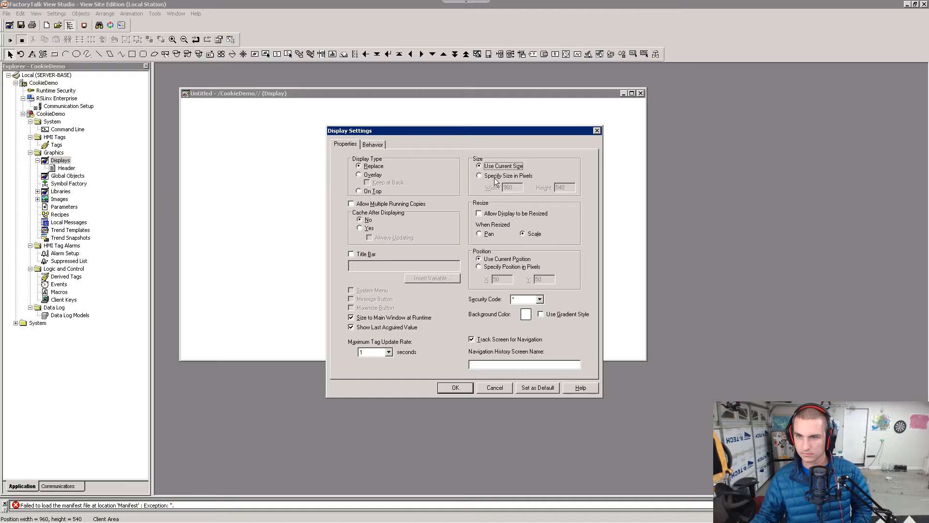
pyautogui.click(494, 176)
pyautogui.moveTo(513, 187); pyautogui.dragTo(492, 187)
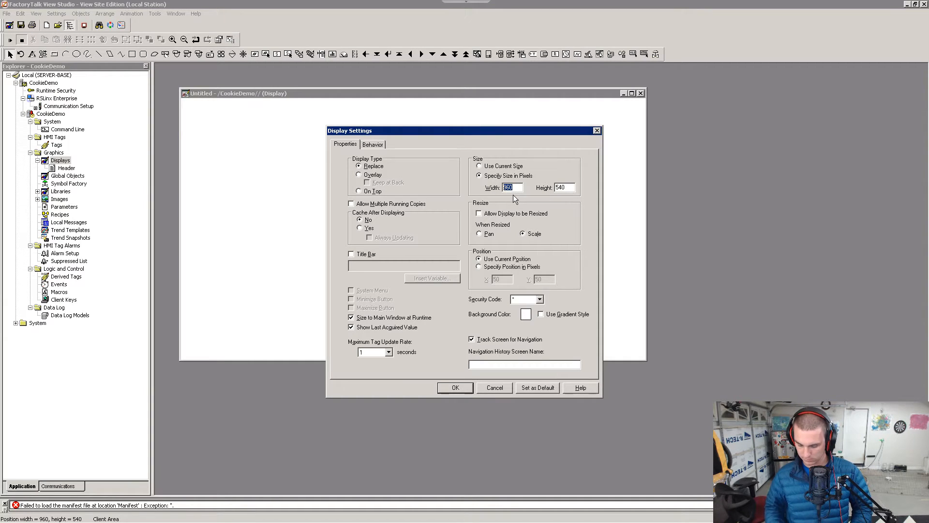
# Step: Check the position values in the lab manual, and set the display's position in pixels to X 0 and Y 0
pyautogui.hotkey('alt', 'Tab')
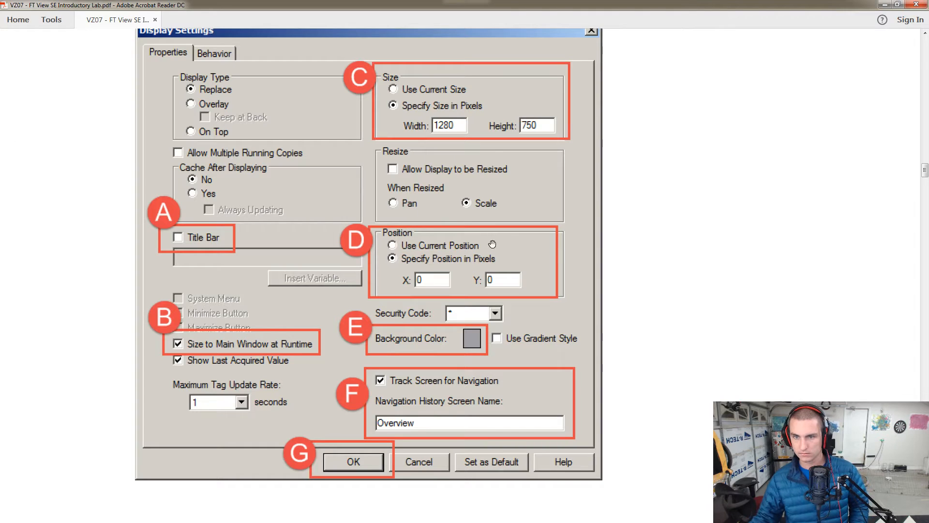
pyautogui.hotkey('alt', 'Tab')
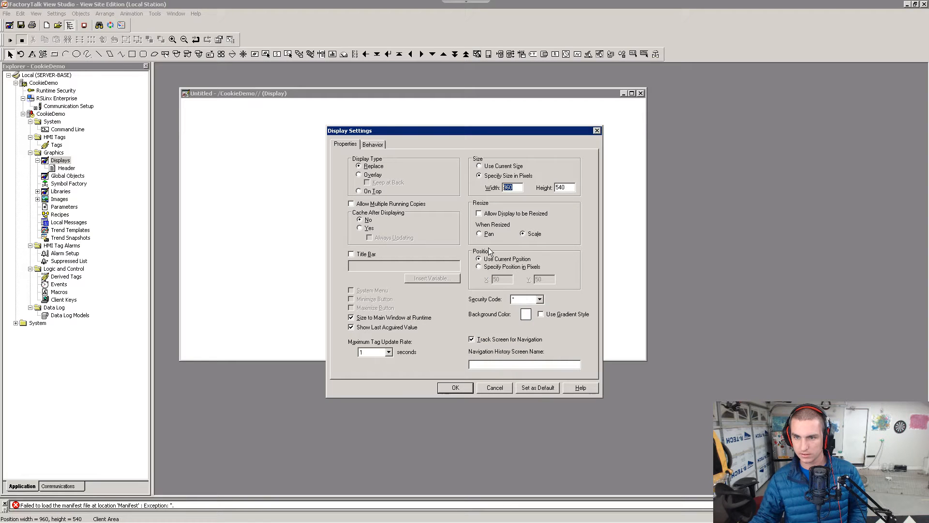
pyautogui.click(485, 267)
pyautogui.moveTo(505, 278); pyautogui.dragTo(451, 270)
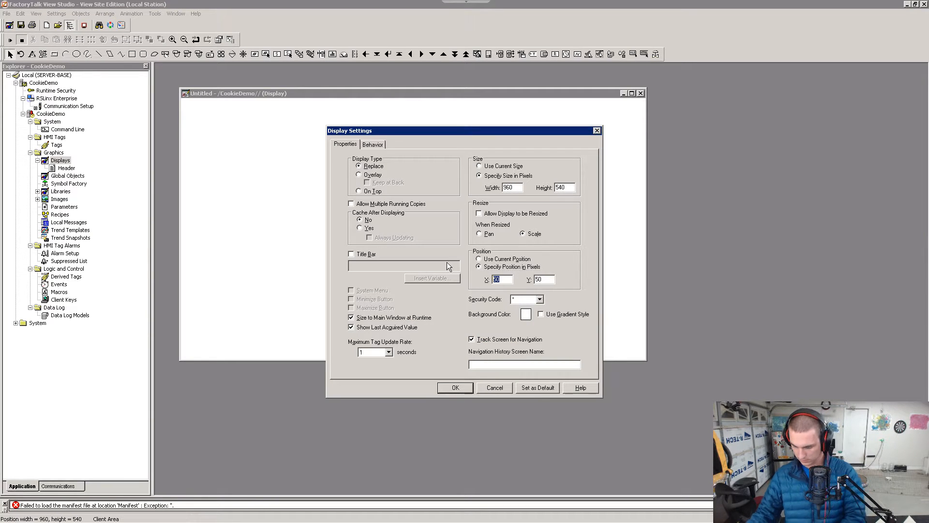
pyautogui.write('00')
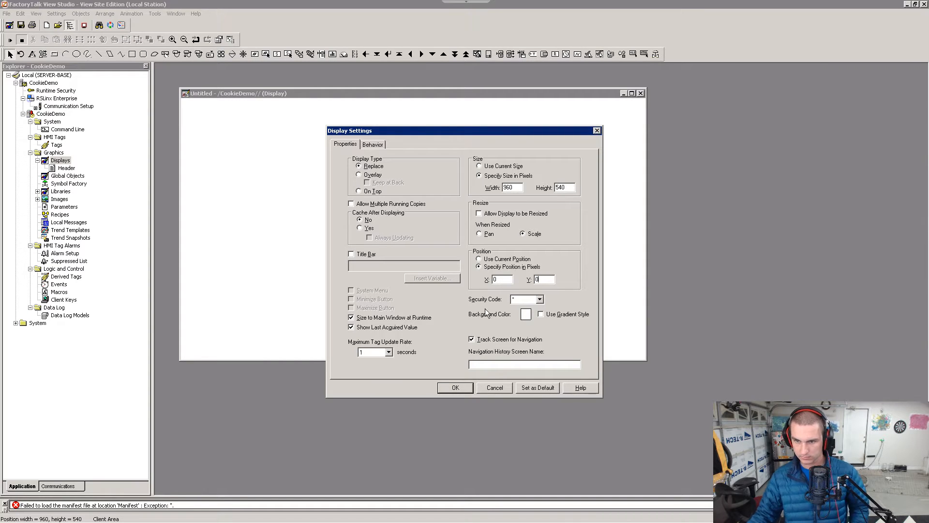
# Step: Check the background setting in the lab manual, set the display's background color to light gray, and accept the settings
pyautogui.hotkey('alt', 'Tab')
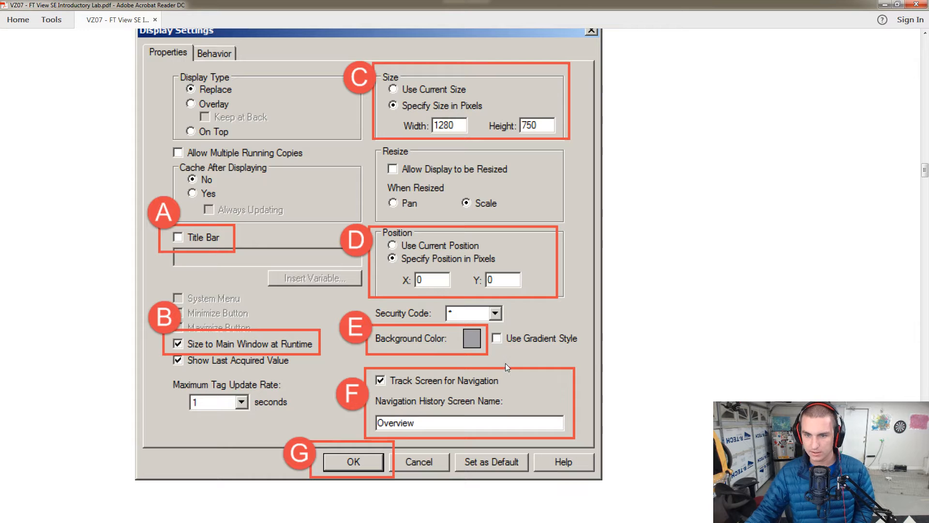
pyautogui.hotkey('alt', 'Tab')
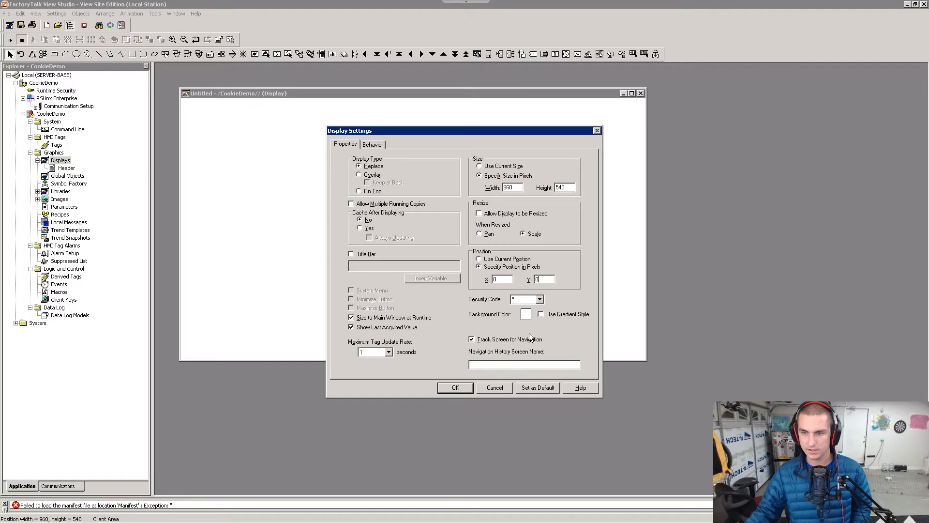
pyautogui.click(529, 319)
pyautogui.click(548, 328)
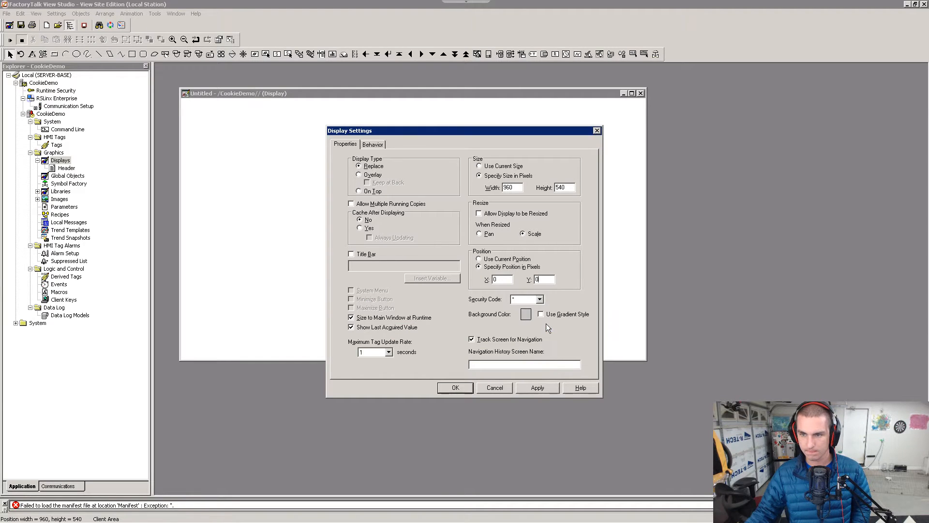
pyautogui.click(539, 384)
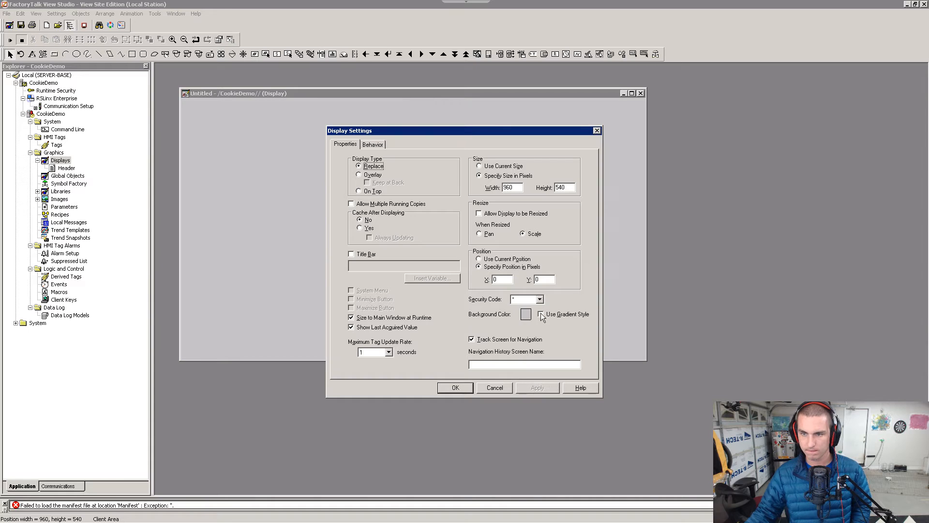
pyautogui.click(531, 315)
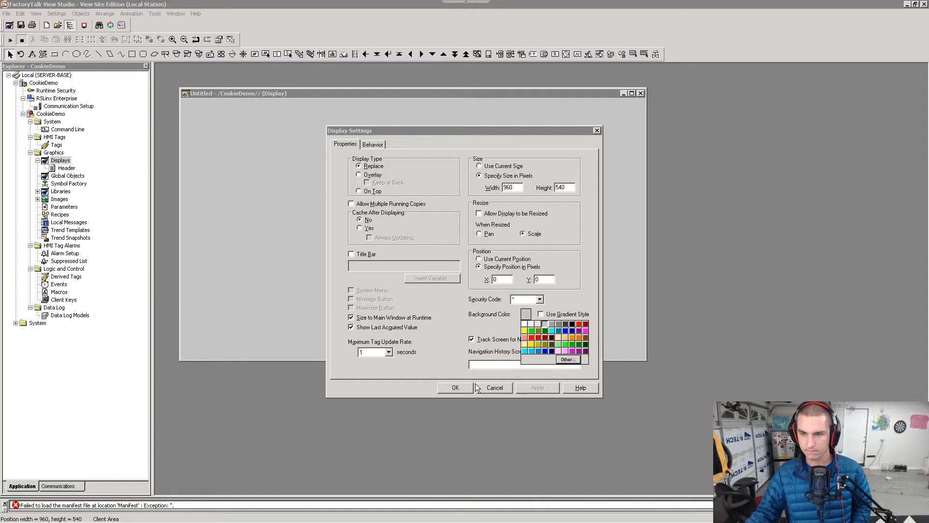
pyautogui.click(461, 387)
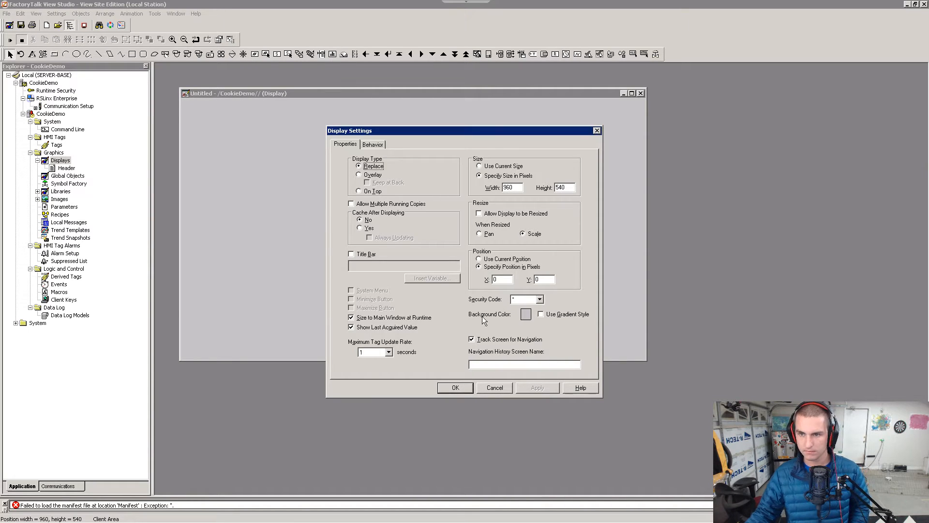
pyautogui.click(451, 391)
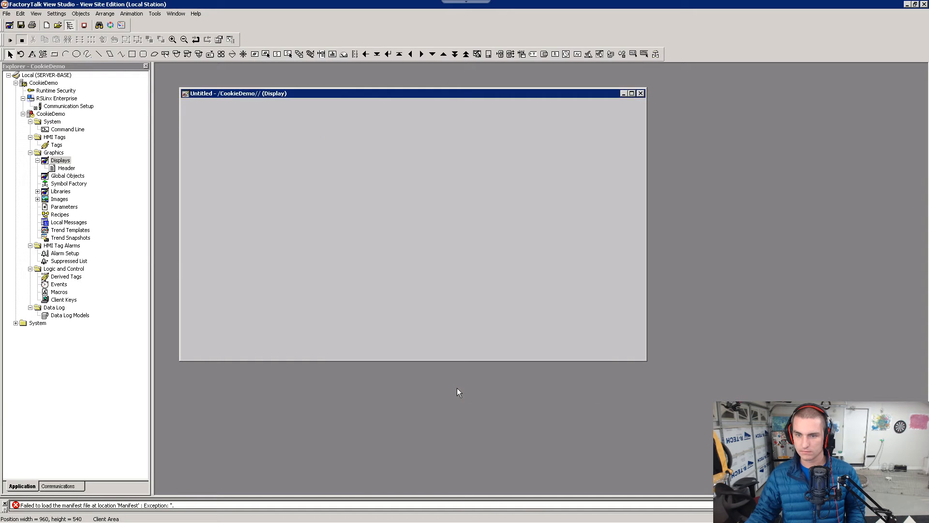
# Step: Reopen the display's settings, set its size to 1280 pixels wide by 720 pixels high, and accept the settings
pyautogui.rightClick(417, 262)
pyautogui.click(457, 268)
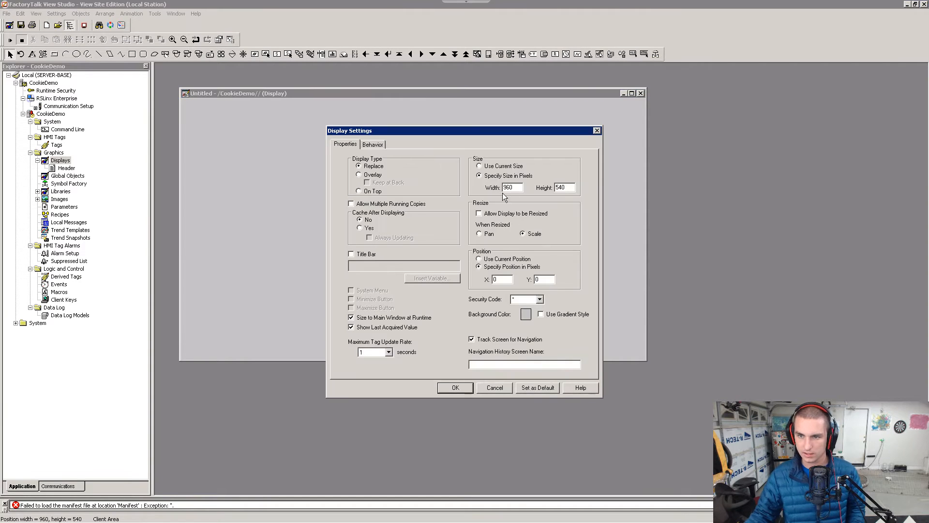
pyautogui.write('1280')
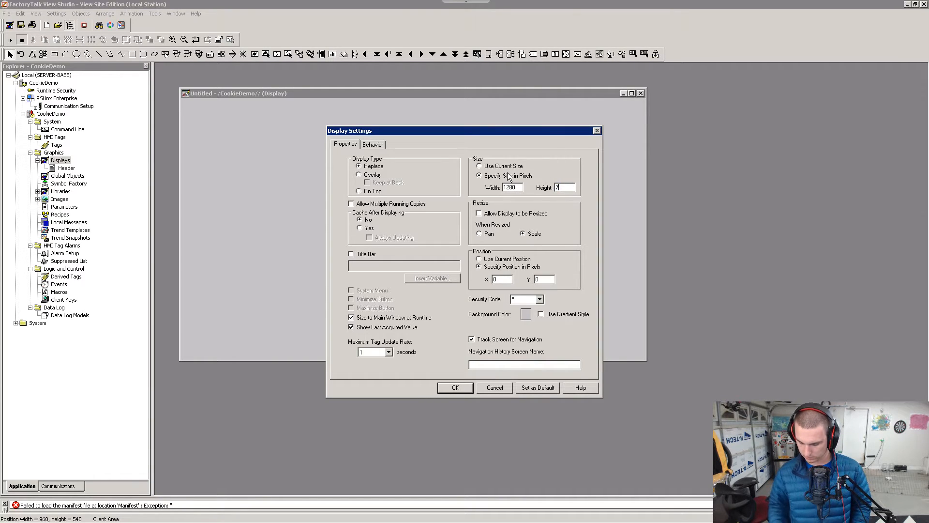
pyautogui.hotkey('alt', 'Tab')
pyautogui.hotkey('alt', 'Tab')
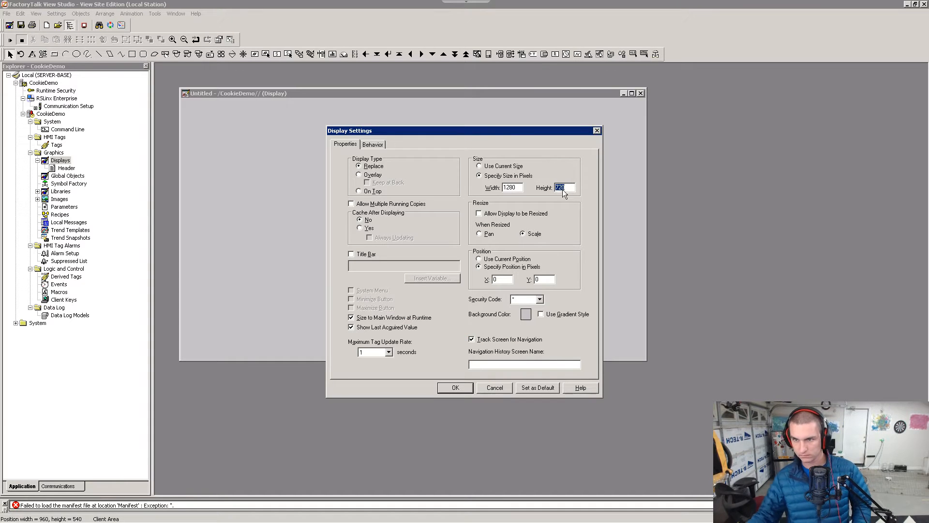
pyautogui.hotkey('shift', 'Home')
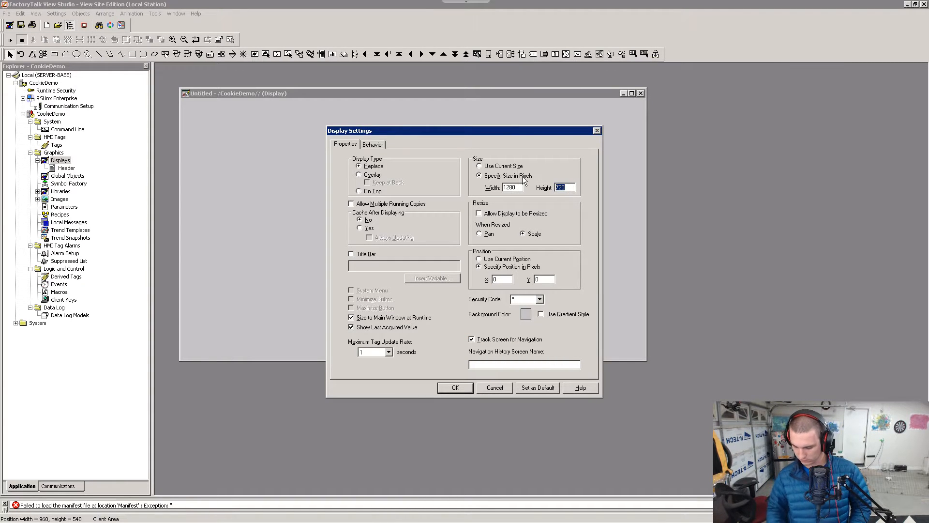
pyautogui.click(458, 388)
# Step: Change the display's height to 750 pixels in its display settings, and accept the settings
pyautogui.rightClick(415, 234)
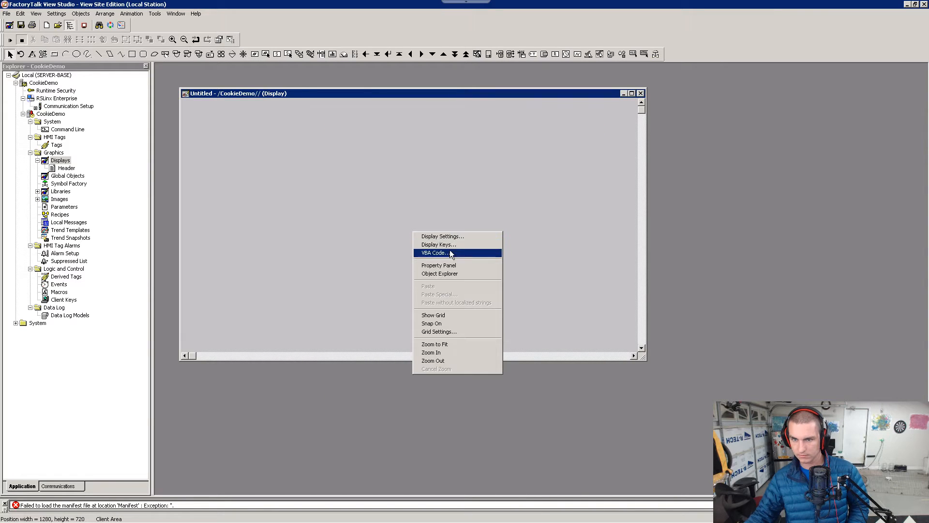
pyautogui.click(468, 237)
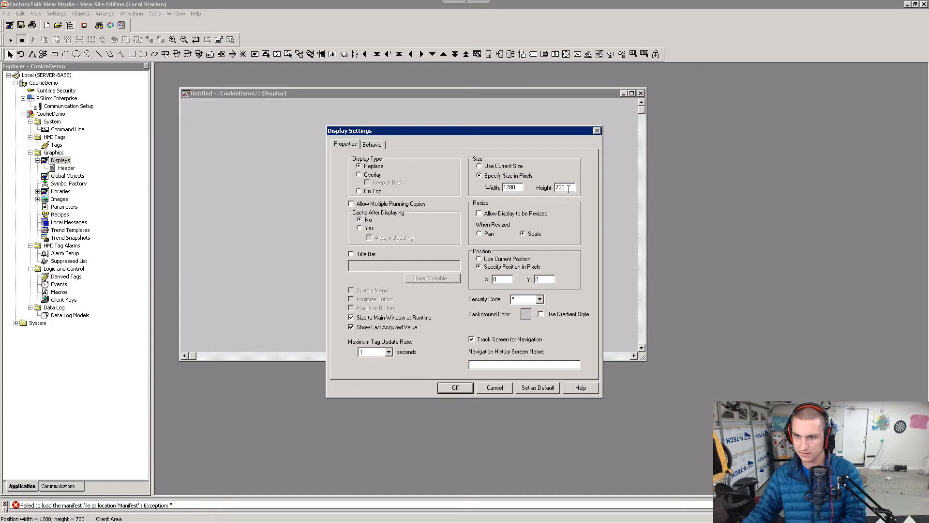
pyautogui.press('BackSpace')
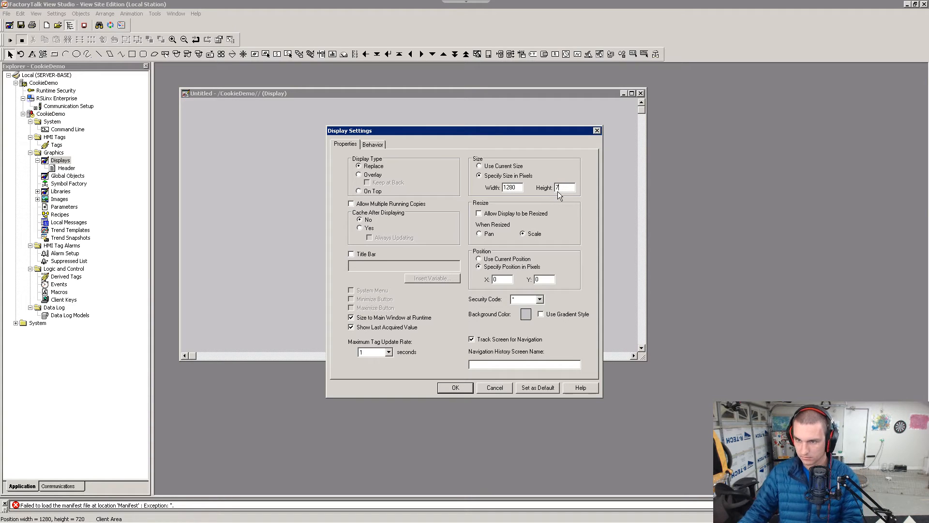
pyautogui.write('50')
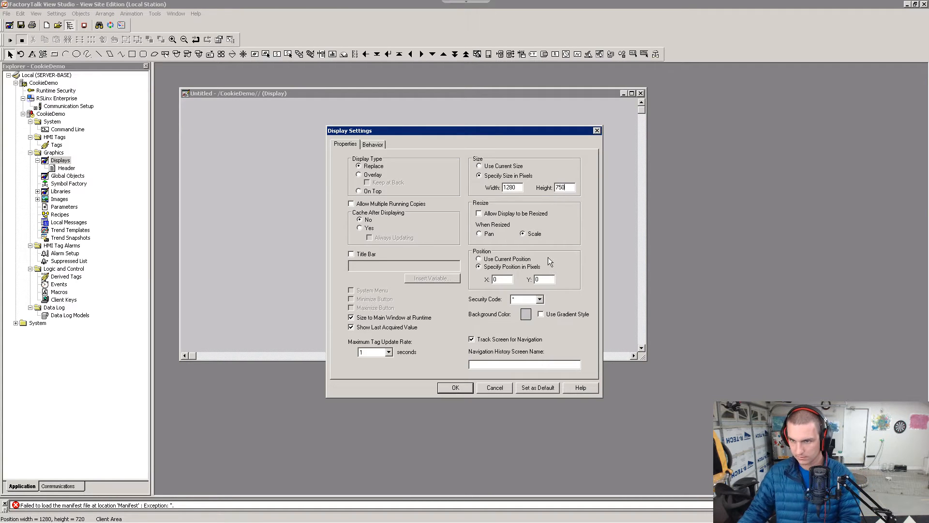
pyautogui.click(457, 387)
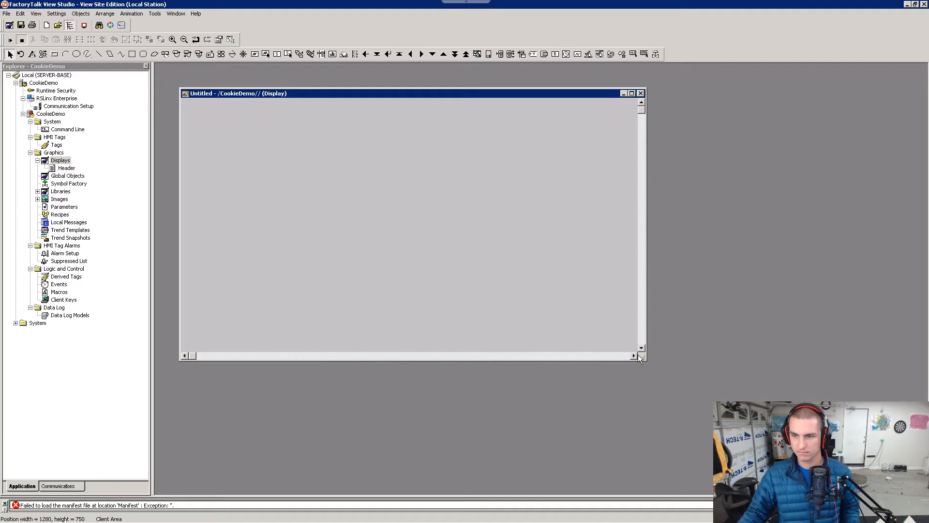
# Step: Enlarge and reposition the untitled display's window to inspect the display boundary, and maximize the window
pyautogui.moveTo(641, 358); pyautogui.dragTo(855, 477)
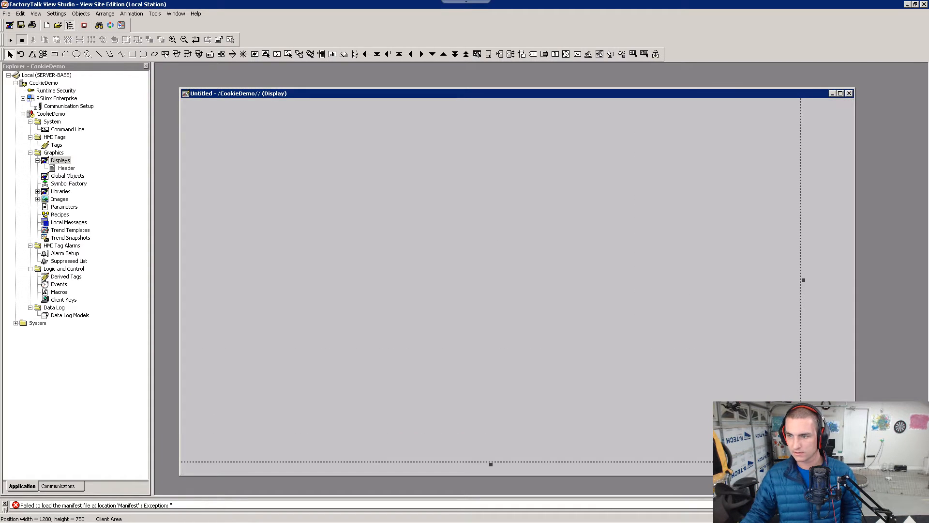
pyautogui.moveTo(730, 95); pyautogui.dragTo(729, 78)
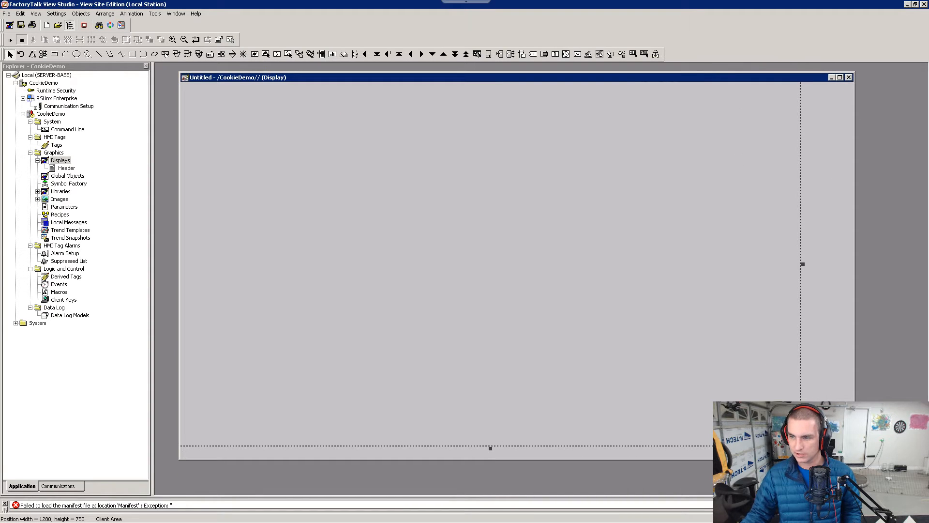
pyautogui.moveTo(856, 460); pyautogui.dragTo(898, 489)
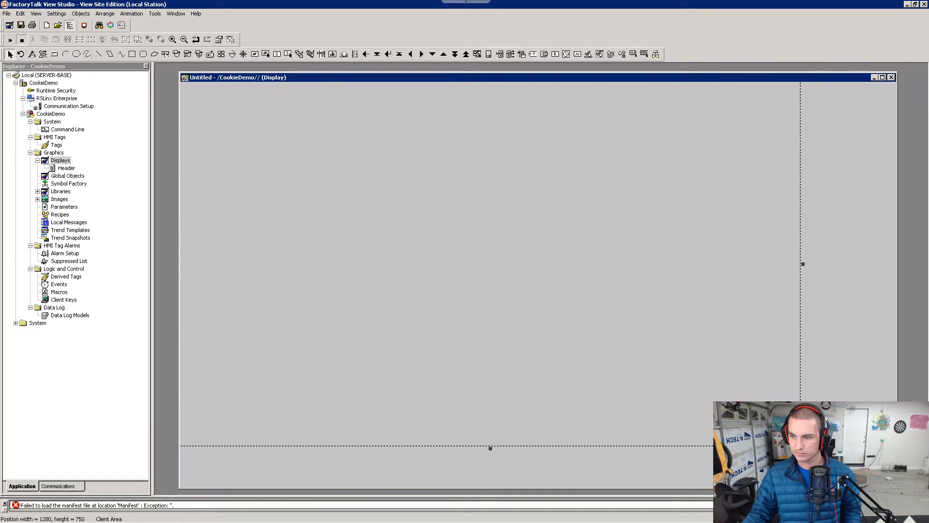
pyautogui.moveTo(898, 489); pyautogui.dragTo(720, 406)
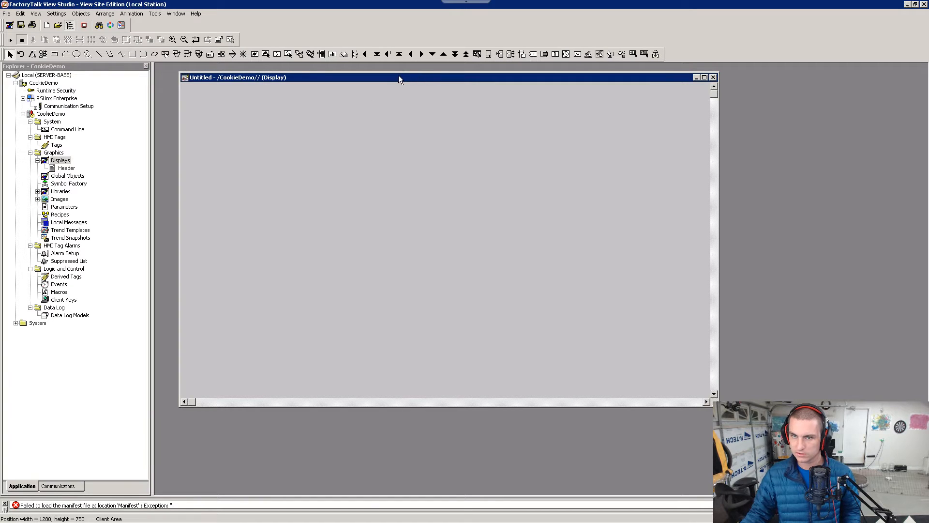
pyautogui.moveTo(399, 79); pyautogui.dragTo(374, 74)
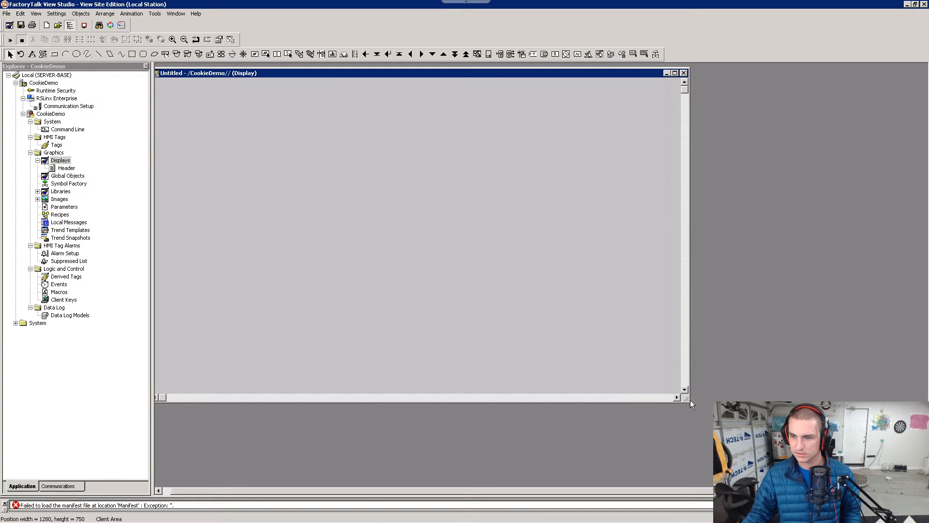
pyautogui.moveTo(684, 416); pyautogui.dragTo(606, 477)
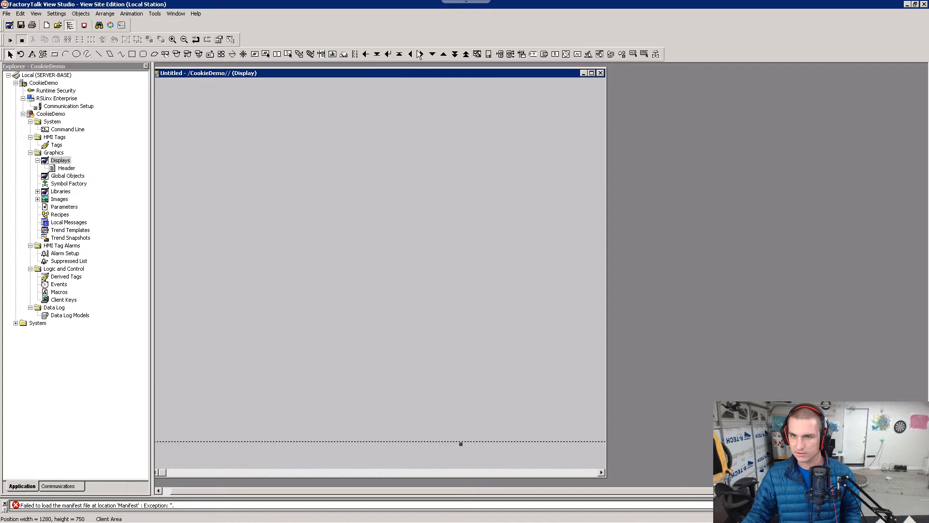
pyautogui.moveTo(421, 74); pyautogui.dragTo(21, 163)
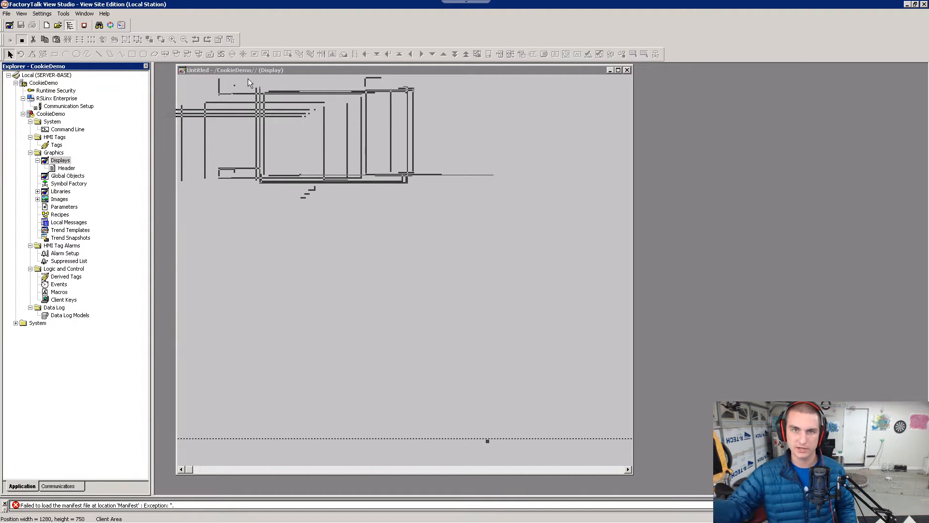
pyautogui.moveTo(399, 74); pyautogui.dragTo(380, 76)
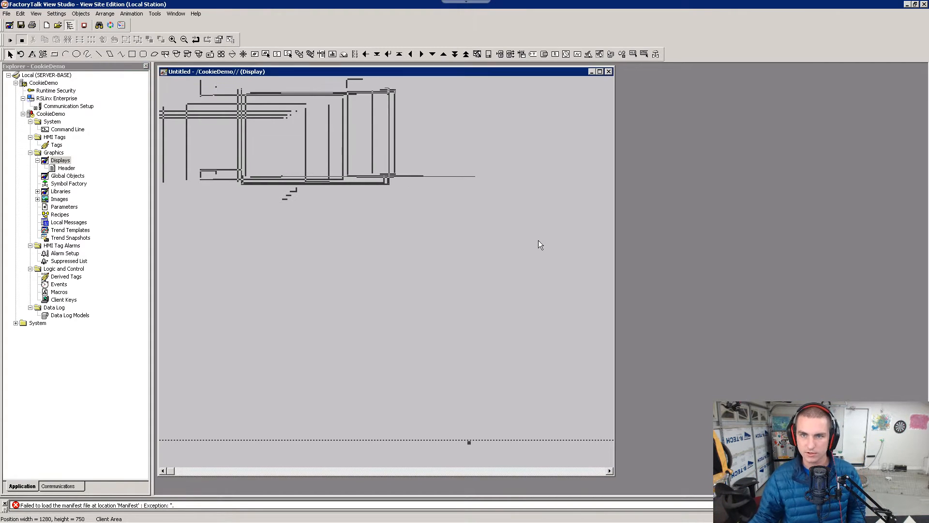
pyautogui.click(601, 71)
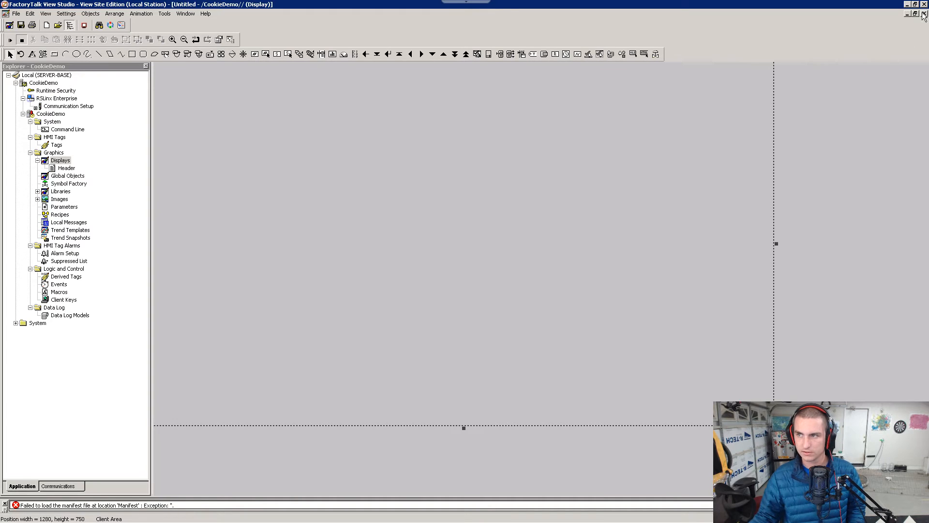
# Step: Switch to the lab manual and read steps 12 and 13 on adding an image component to the application
pyautogui.hotkey('alt', 'Tab')
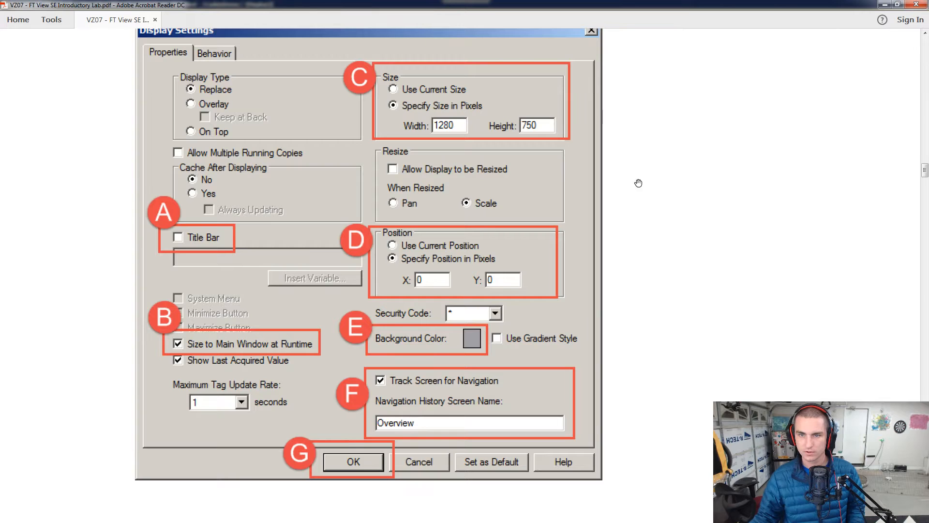
pyautogui.scroll(-10, 571, 238)
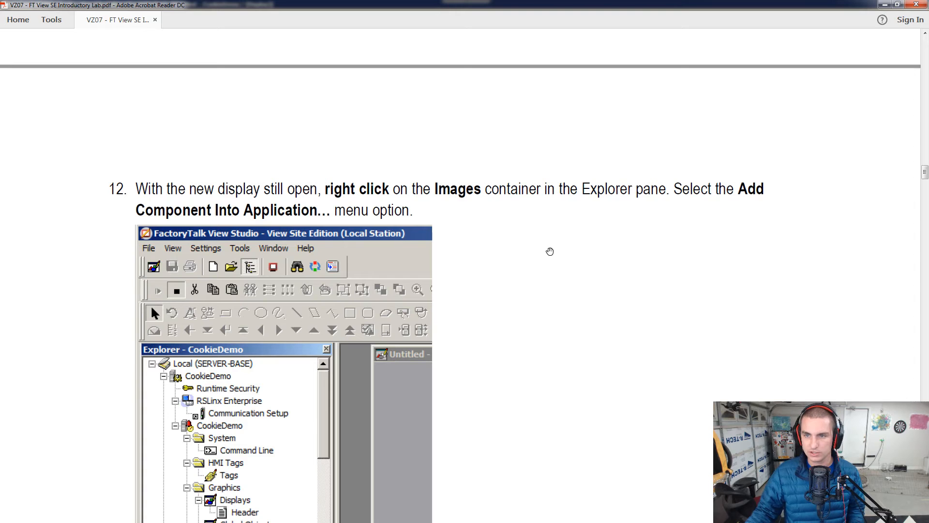
pyautogui.scroll(-2, 550, 251)
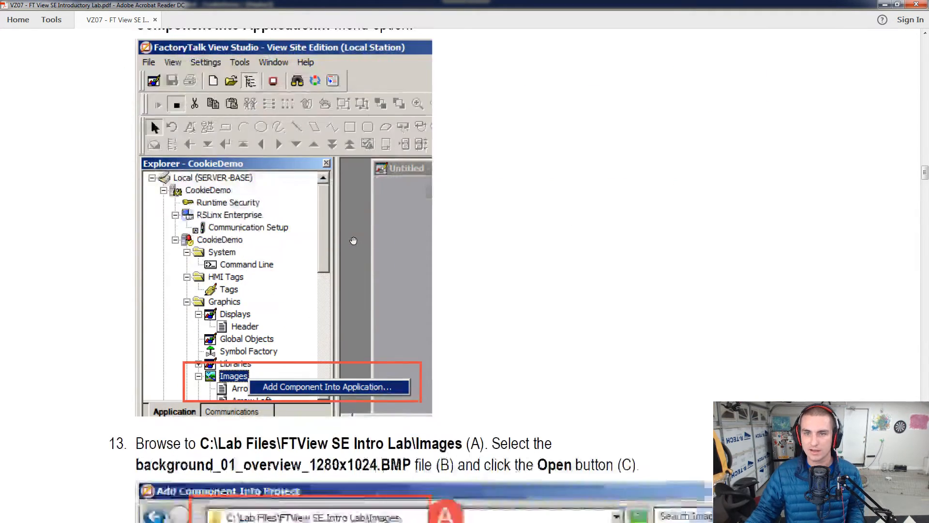
pyautogui.scroll(-3, 355, 169)
pyautogui.scroll(-4, 311, 364)
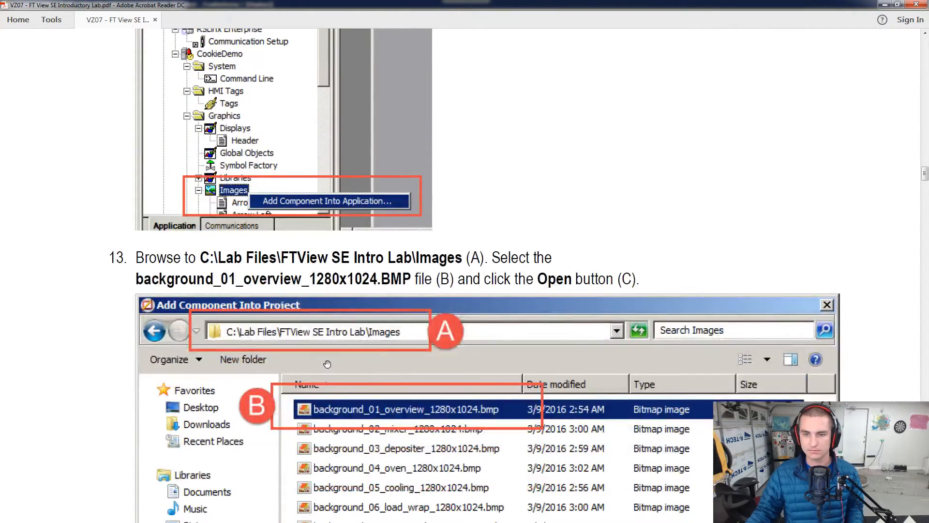
pyautogui.scroll(-3, 406, 186)
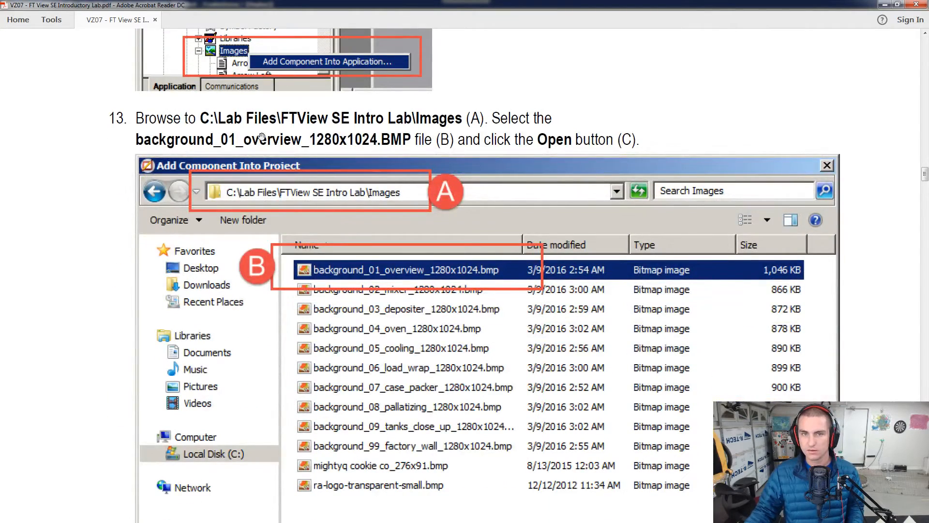
# Step: Switch back to FactoryTalk View Studio, start adding a component to the Images container, and browse to C:\Lab Files\FTView SE Intro Lab\Images
pyautogui.hotkey('alt', 'Tab')
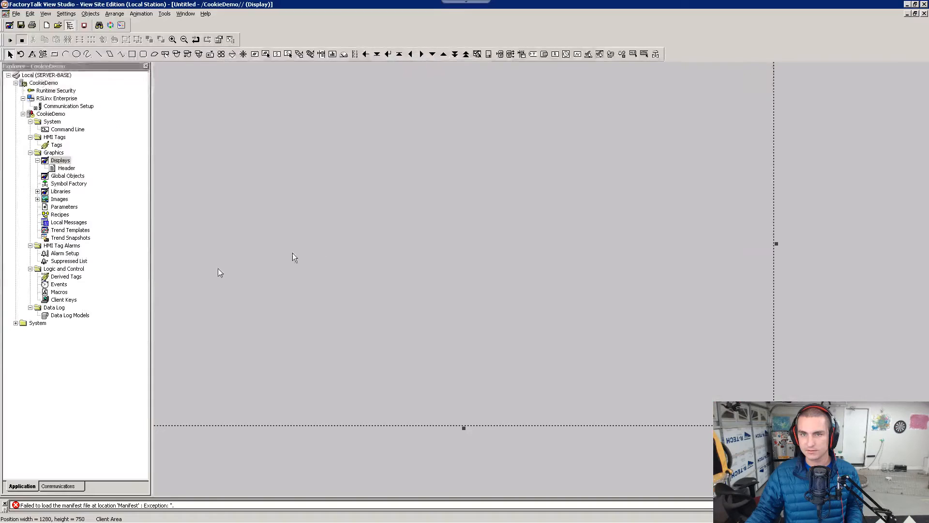
pyautogui.rightClick(59, 202)
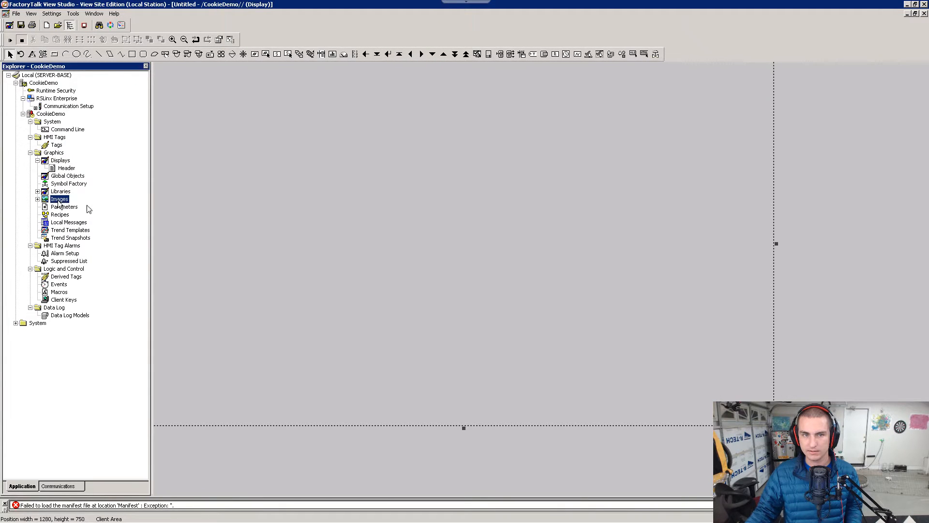
pyautogui.click(134, 206)
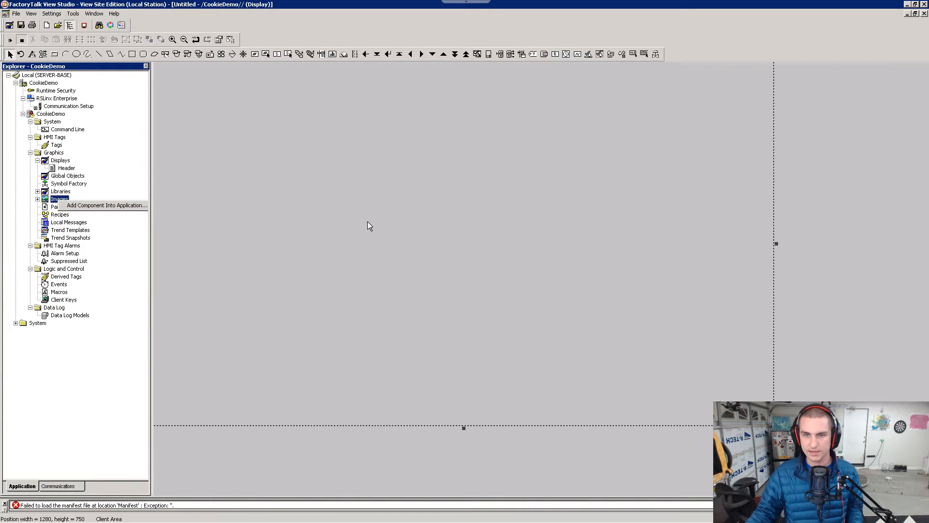
pyautogui.hotkey('alt', 'Tab')
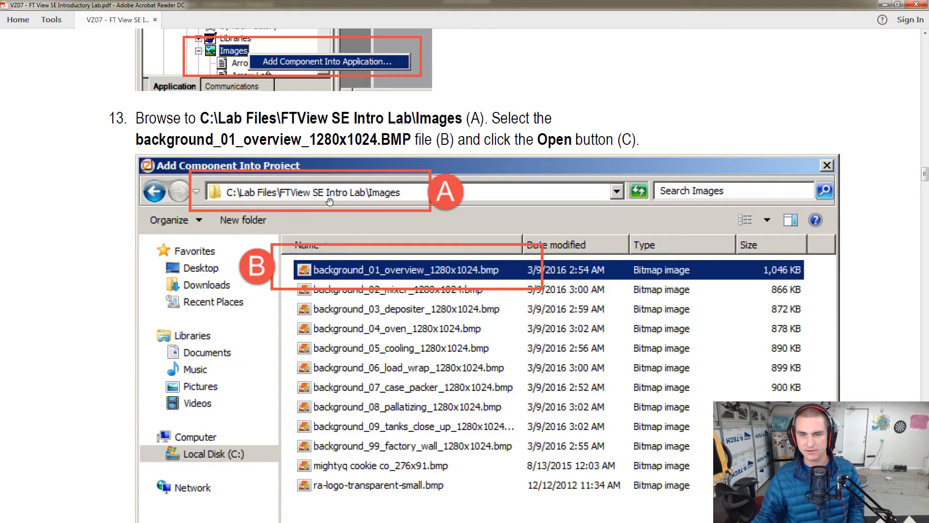
pyautogui.hotkey('alt', 'Tab')
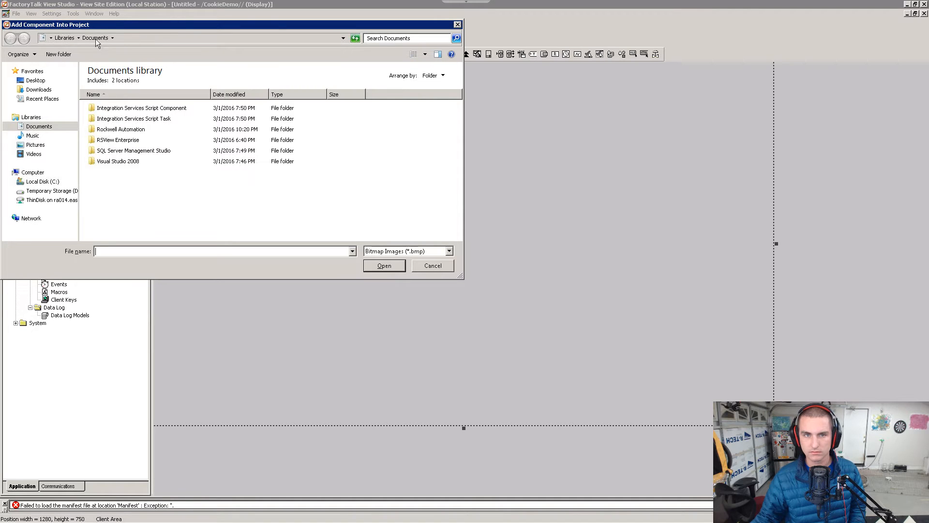
pyautogui.click(50, 183)
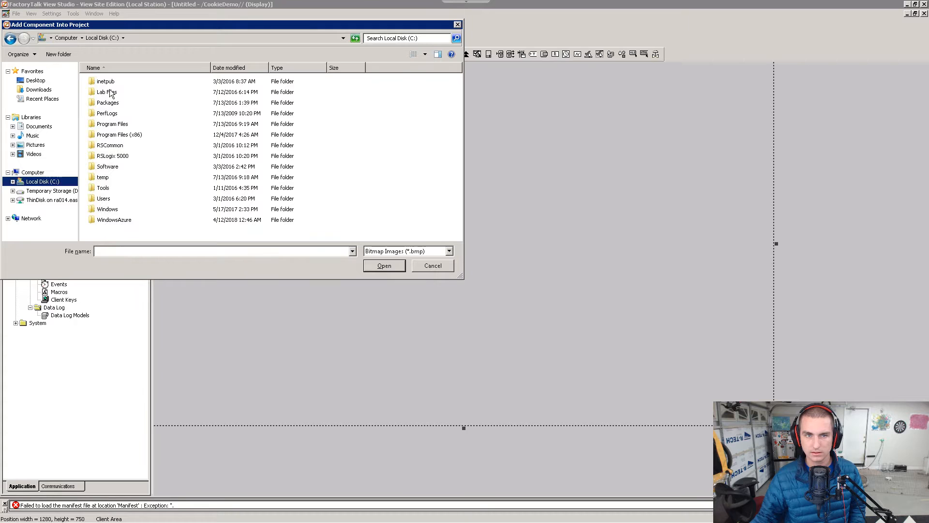
pyautogui.doubleClick(110, 92)
pyautogui.doubleClick(127, 83)
pyautogui.click(121, 85)
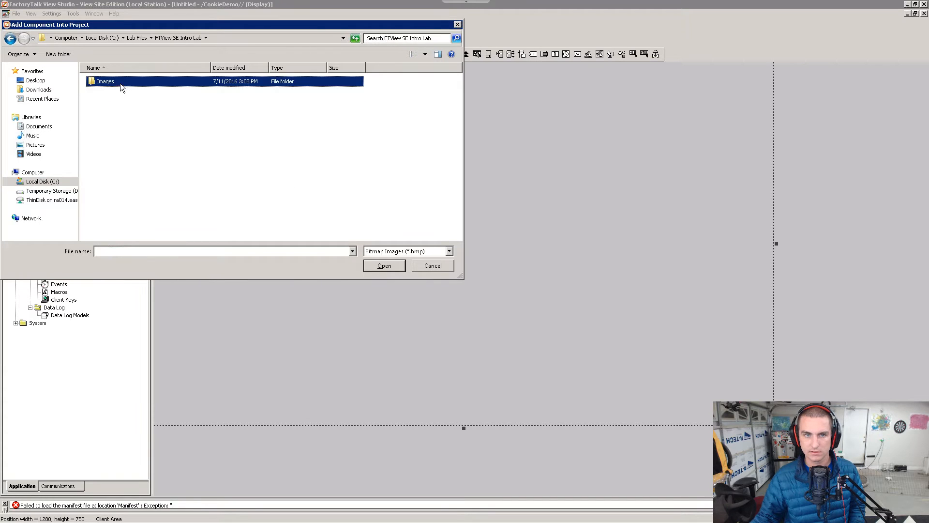
pyautogui.doubleClick(121, 85)
# Step: Check the file name in the lab manual, and add background_01_overview_1280x1024.bmp to the application's images
pyautogui.hotkey('alt', 'Tab')
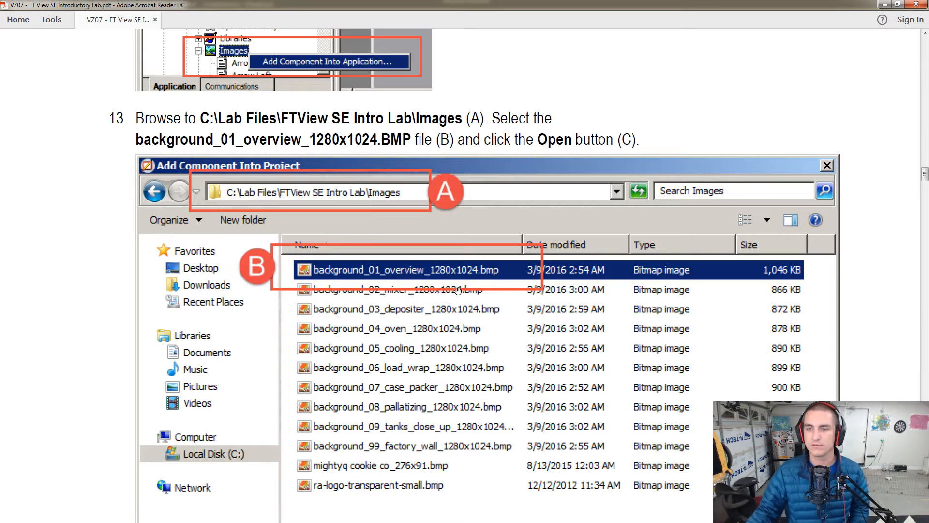
pyautogui.hotkey('alt', 'Tab')
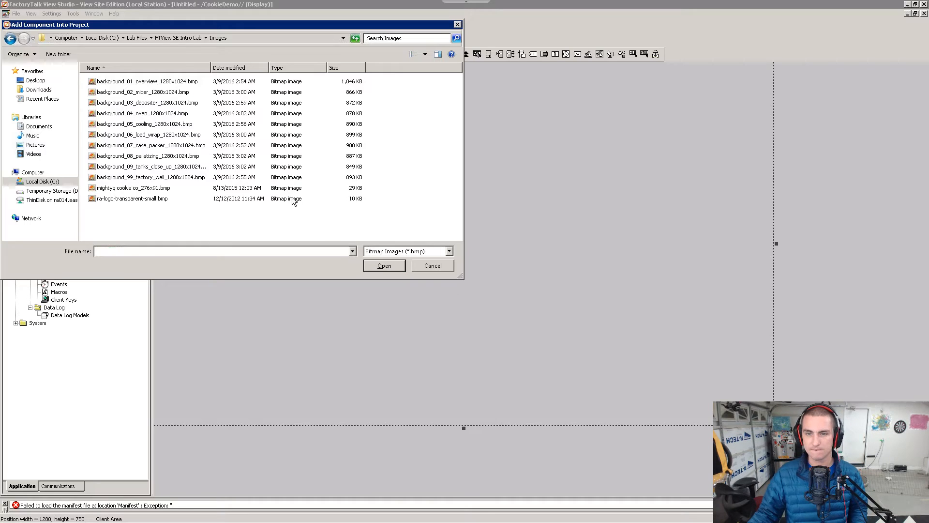
pyautogui.click(164, 81)
pyautogui.hotkey('alt', 'Tab')
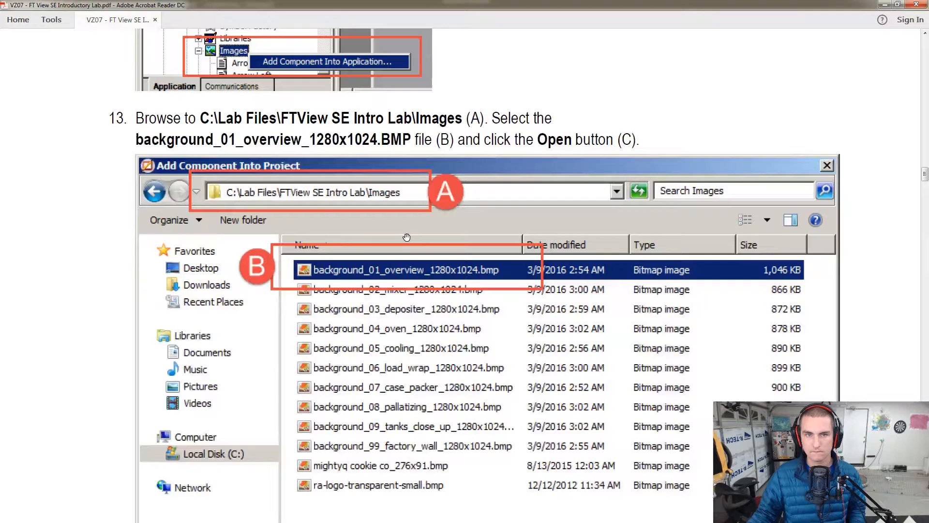
pyautogui.hotkey('alt', 'Tab')
pyautogui.click(380, 265)
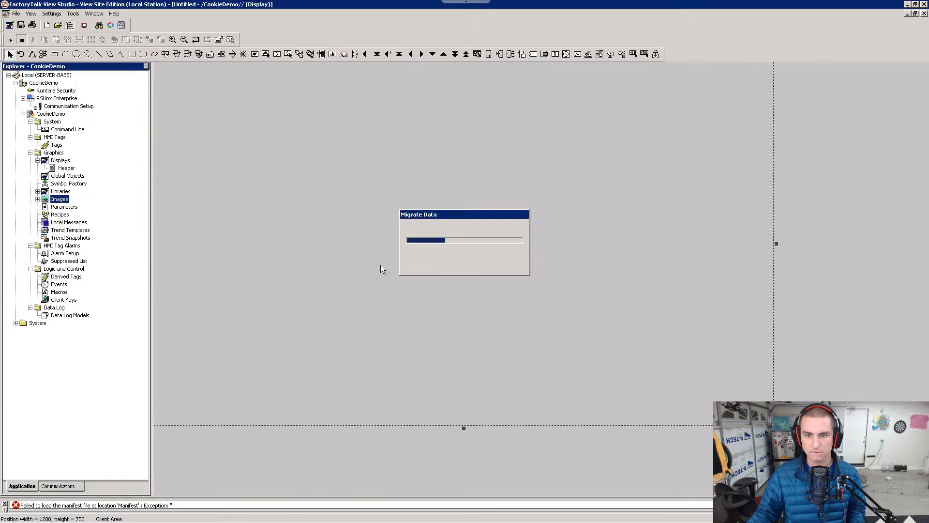
# Step: Switch to the lab manual and read steps 14 and 15 on drawing an image object on the new display
pyautogui.hotkey('alt', 'Tab')
pyautogui.scroll(-6, 401, 297)
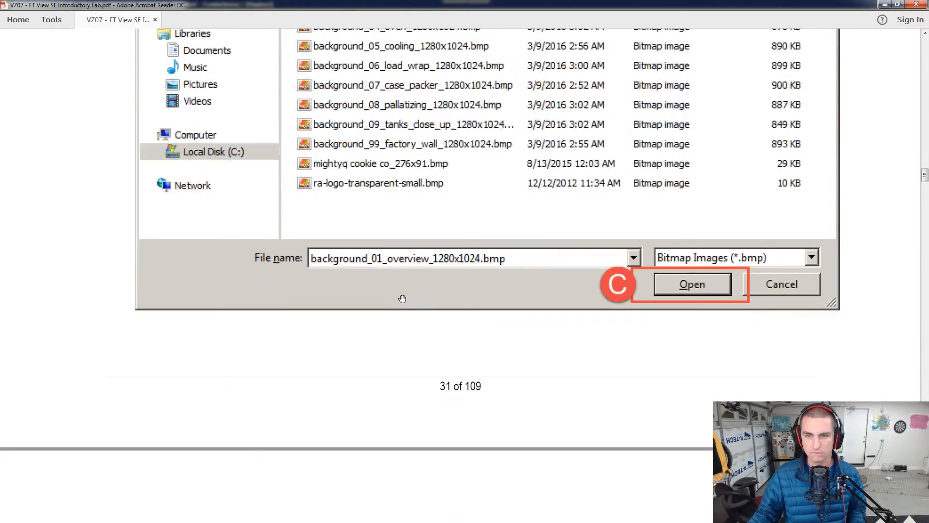
pyautogui.scroll(-7, 407, 305)
pyautogui.scroll(-3, 409, 300)
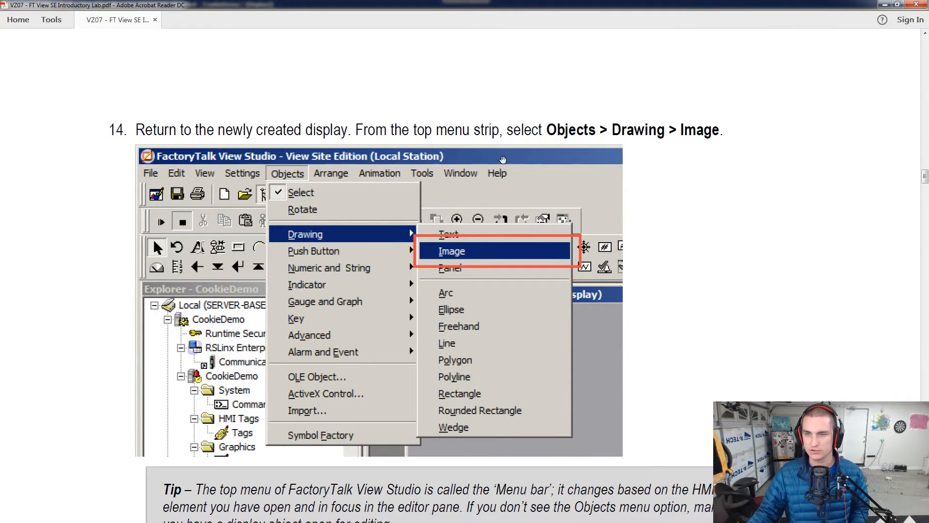
pyautogui.scroll(-3, 594, 226)
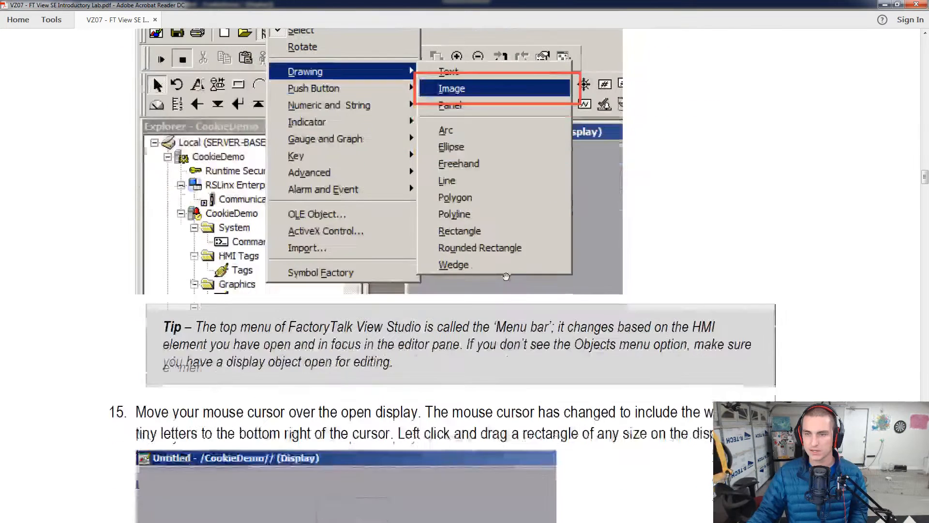
pyautogui.scroll(1, 595, 226)
# Step: Switch back to FactoryTalk View Studio and look for the command that draws an image object
pyautogui.hotkey('alt', 'Tab')
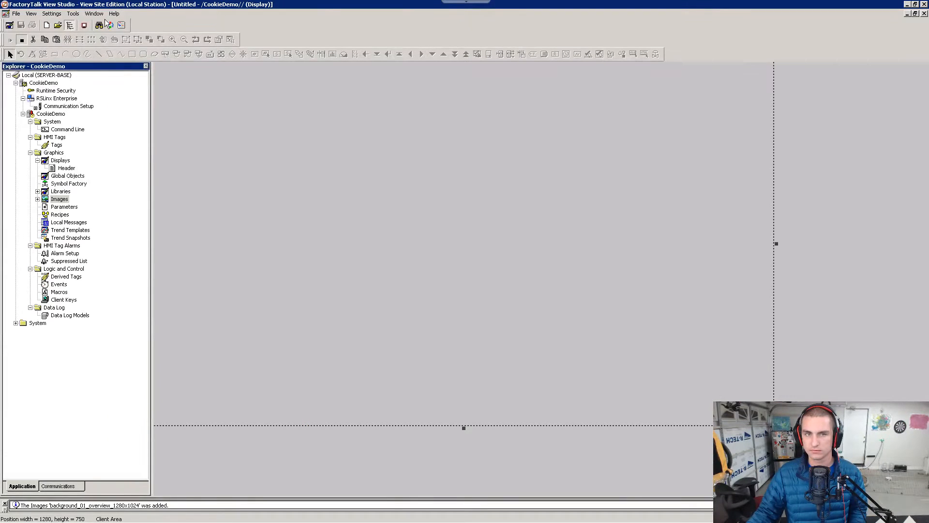
pyautogui.click(52, 13)
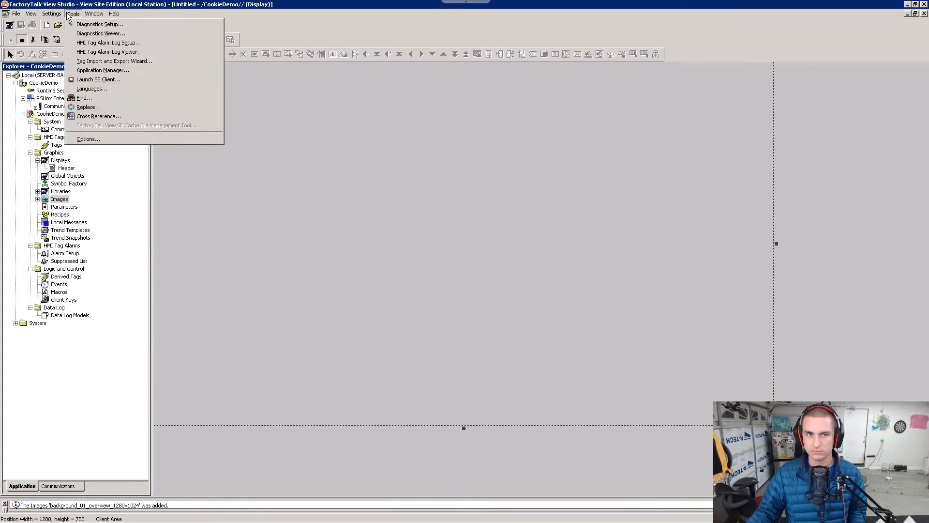
pyautogui.moveTo(72, 15)
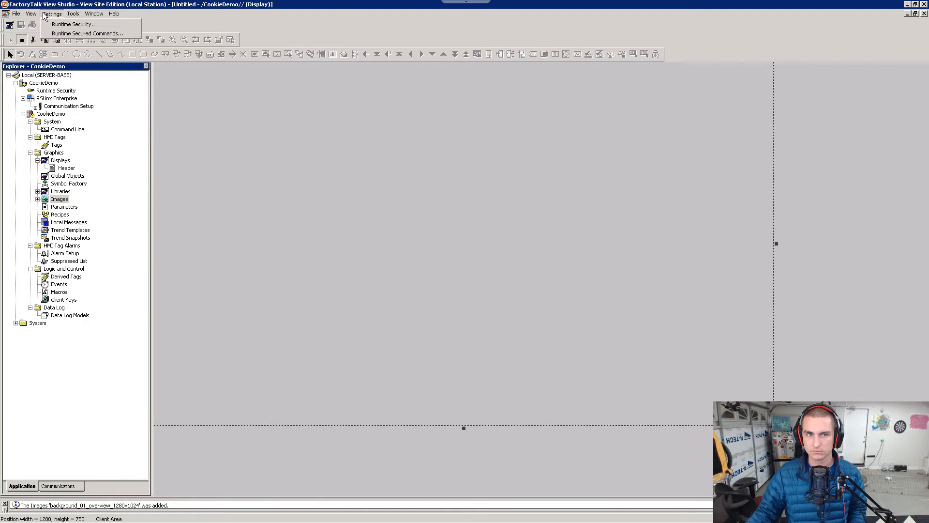
pyautogui.hotkey('alt', 'Tab')
pyautogui.hotkey('alt', 'Tab')
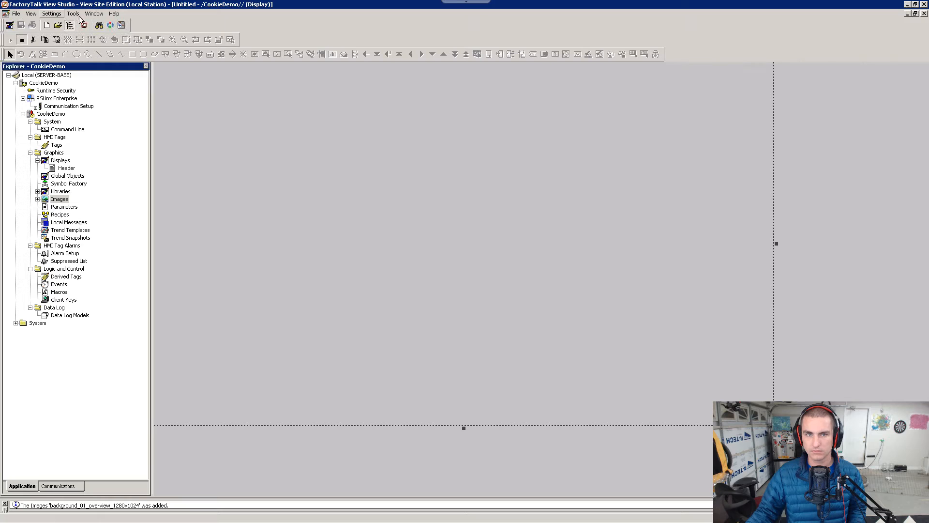
# Step: Show the Alignment toolbar in the workspace
pyautogui.click(27, 15)
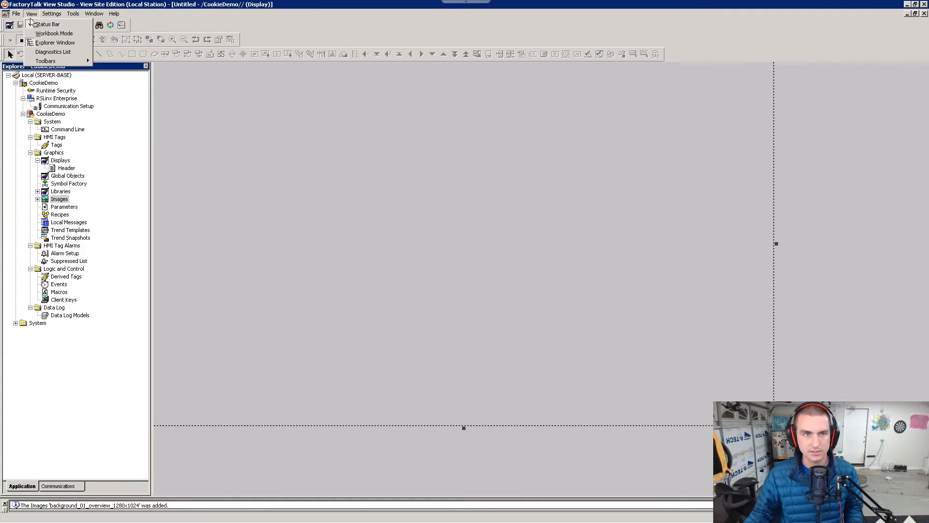
pyautogui.moveTo(89, 61)
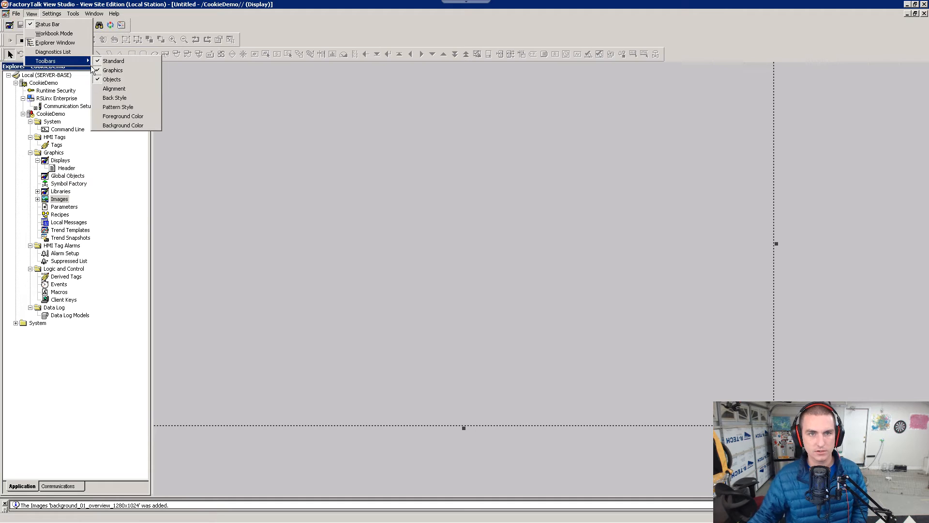
pyautogui.click(128, 89)
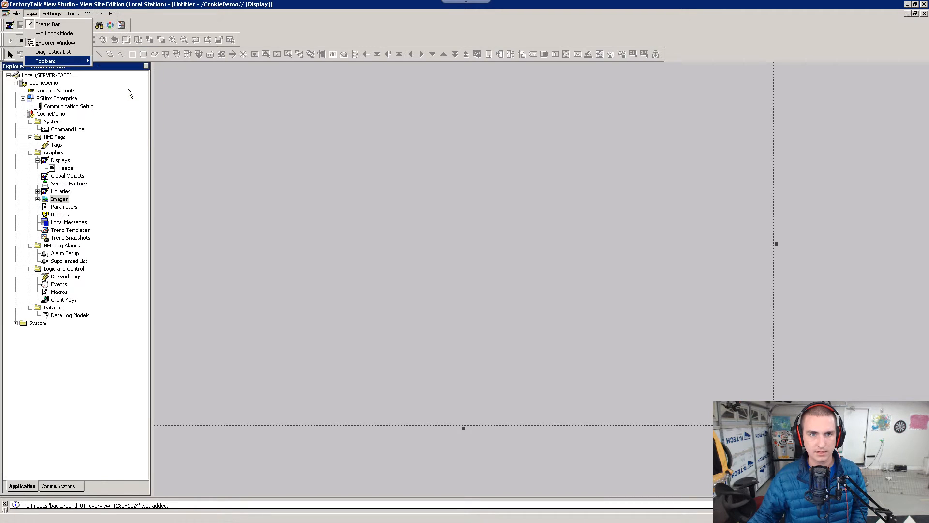
pyautogui.click(30, 14)
# Step: Read the lab manual's tip on display focus, and compare the commands offered for the untitled display with those for the Graphics and Libraries items
pyautogui.hotkey('alt', 'Tab')
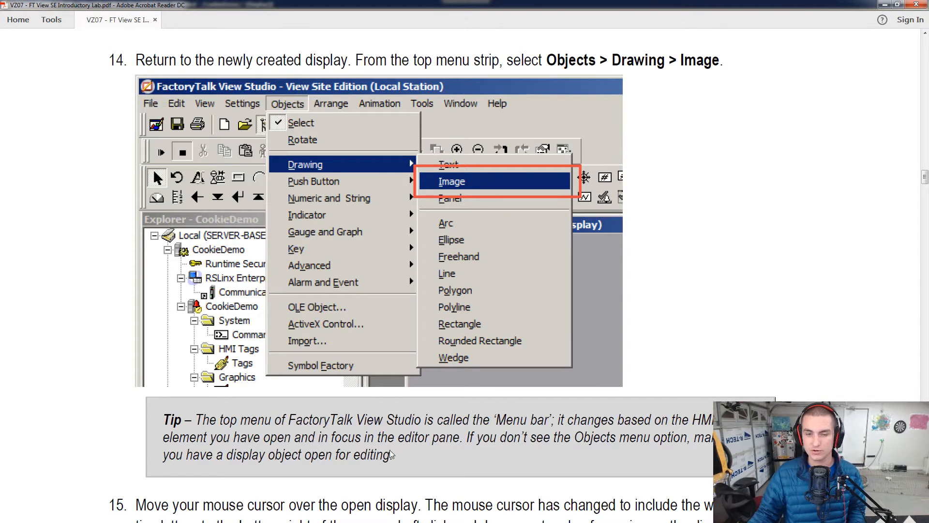
pyautogui.hotkey('alt', 'Tab')
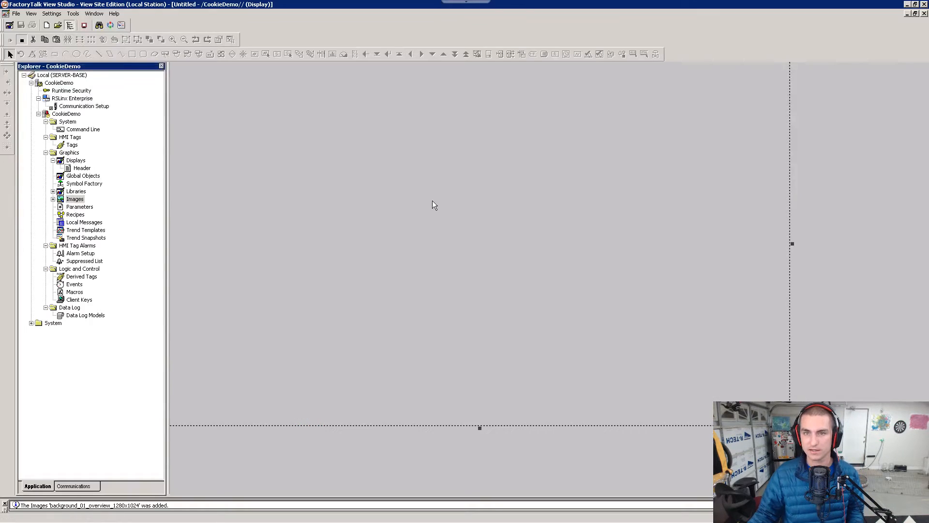
pyautogui.click(431, 200)
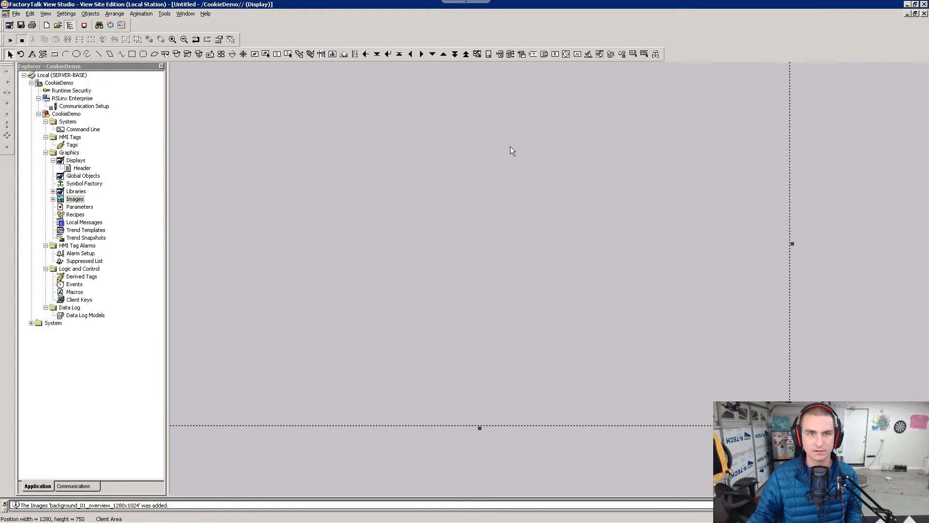
pyautogui.click(70, 152)
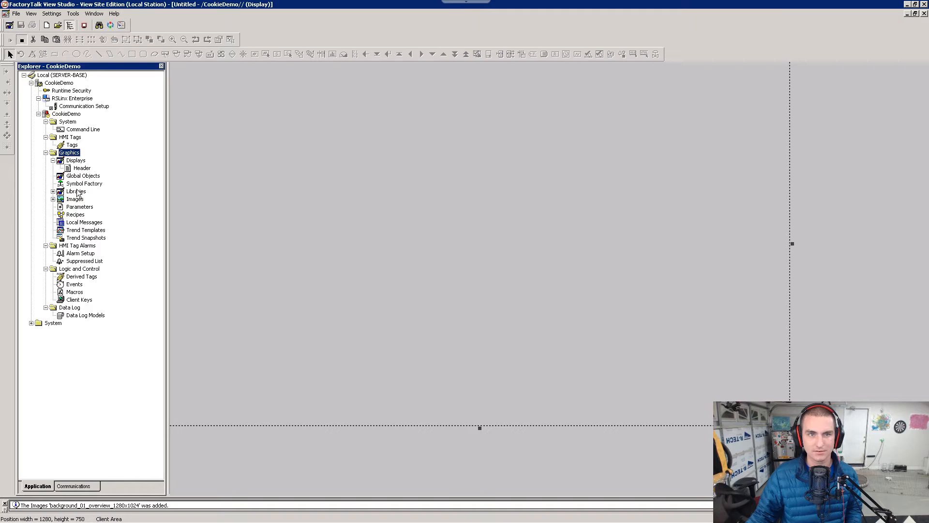
pyautogui.click(76, 192)
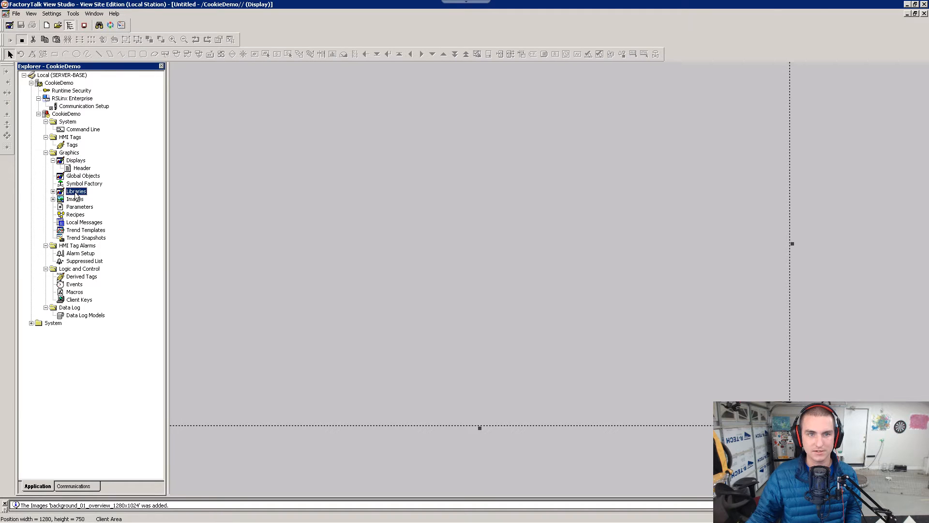
# Step: Bring the untitled display into focus and start adding an image drawing object to it
pyautogui.click(344, 193)
pyautogui.click(90, 14)
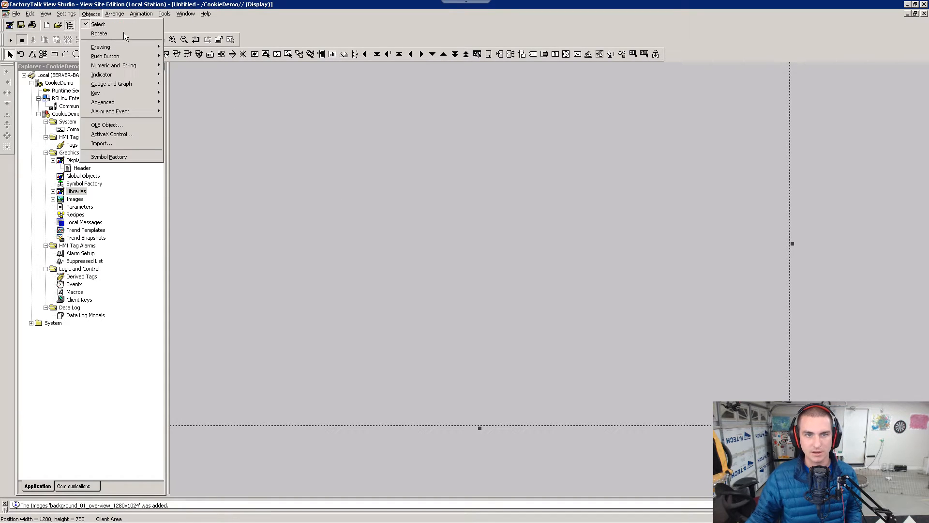
pyautogui.moveTo(89, 14)
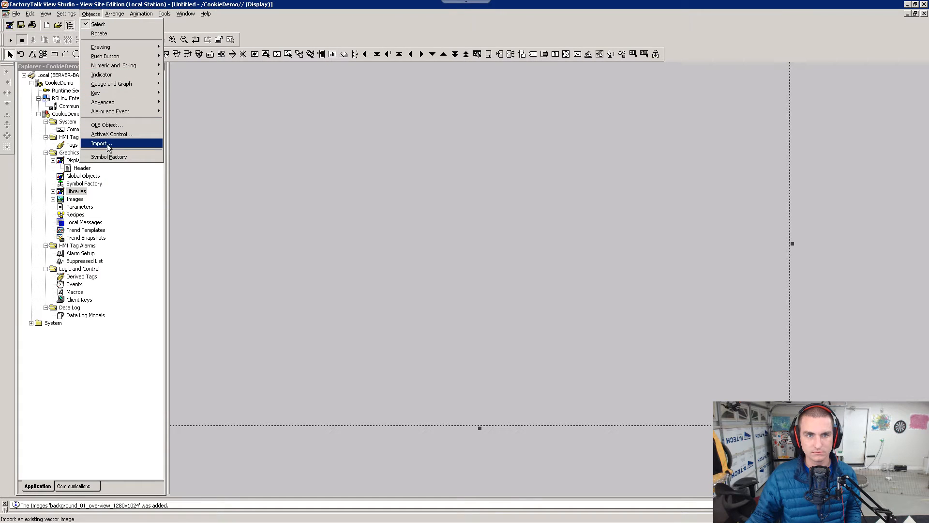
pyautogui.moveTo(126, 46)
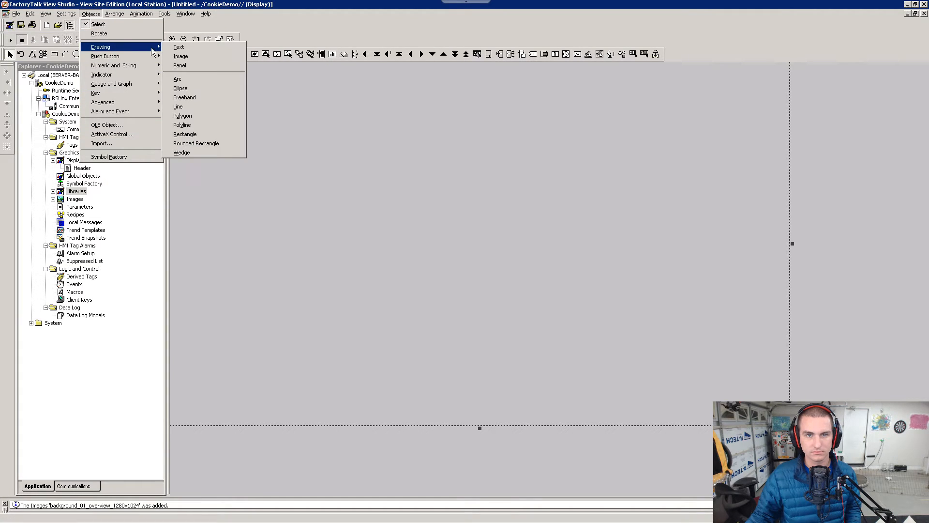
# Step: Following steps 14 and 15 of the PDF lab guide, draw an image object on the blank display, starting at about X 214, Y 168
pyautogui.click(187, 56)
pyautogui.hotkey('alt', 'Tab')
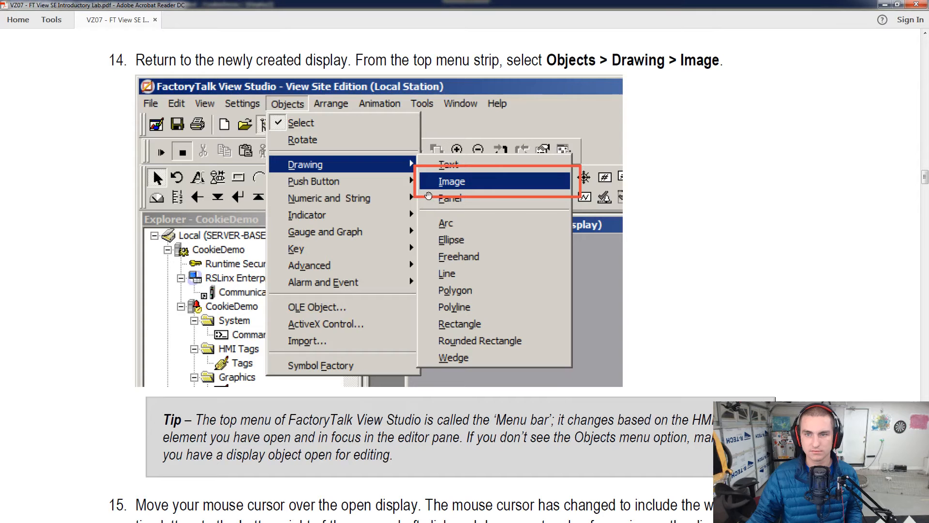
pyautogui.scroll(-3, 389, 320)
pyautogui.scroll(-2, 389, 321)
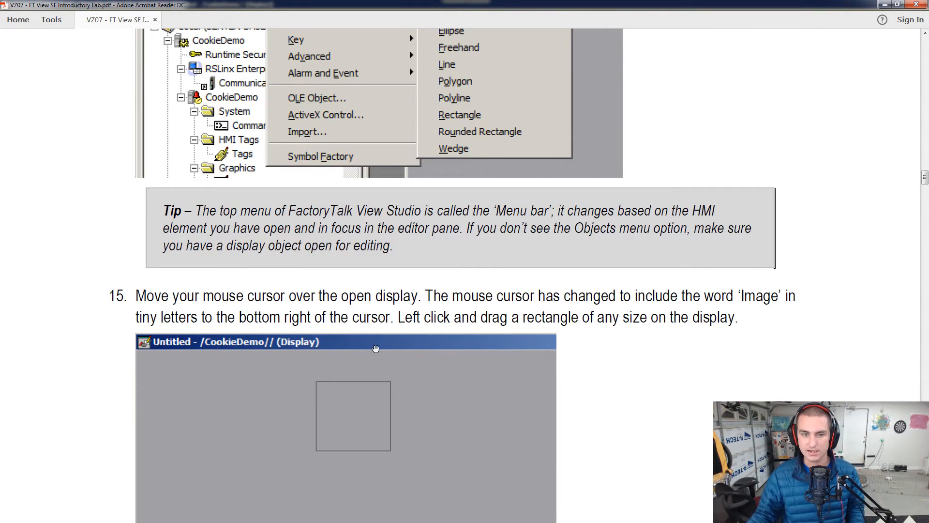
pyautogui.scroll(-2, 375, 349)
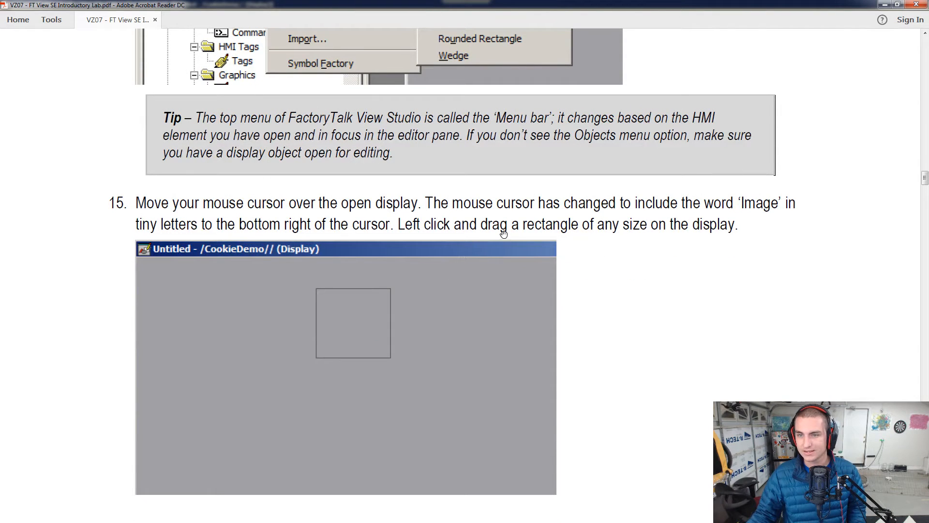
pyautogui.scroll(-15, 587, 231)
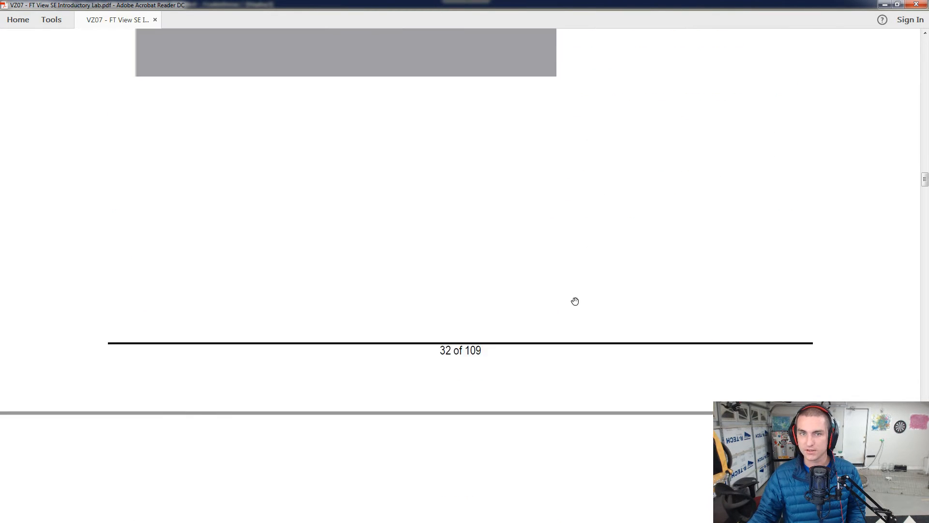
pyautogui.scroll(-3, 571, 302)
pyautogui.hotkey('alt', 'Tab')
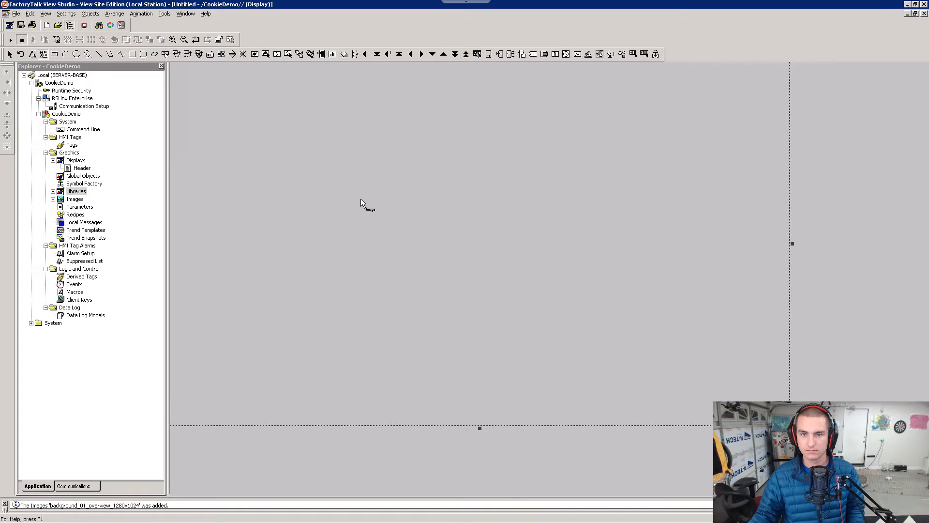
pyautogui.moveTo(274, 143); pyautogui.dragTo(355, 215)
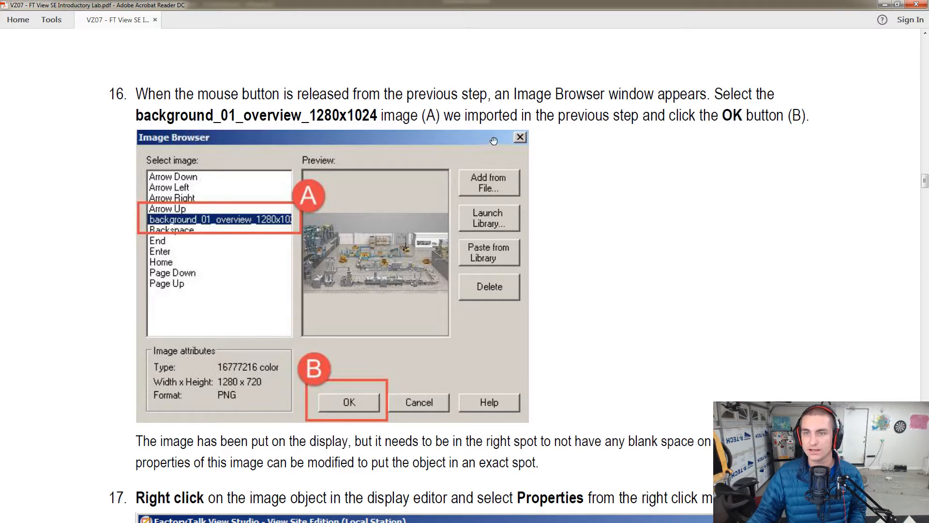
# Step: Assign the background_01_overview_1280x1024 picture to the new image object in FactoryTalk View Studio
pyautogui.hotkey('alt', 'Tab')
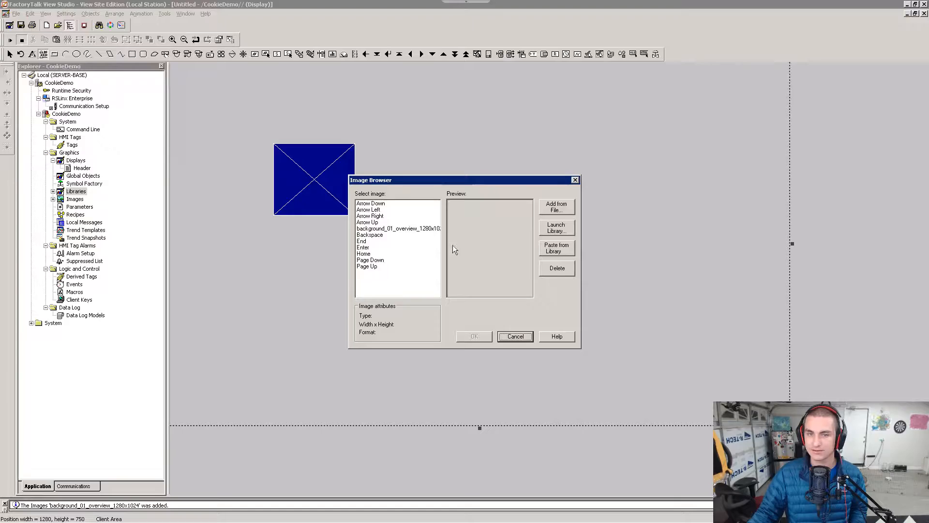
pyautogui.click(399, 229)
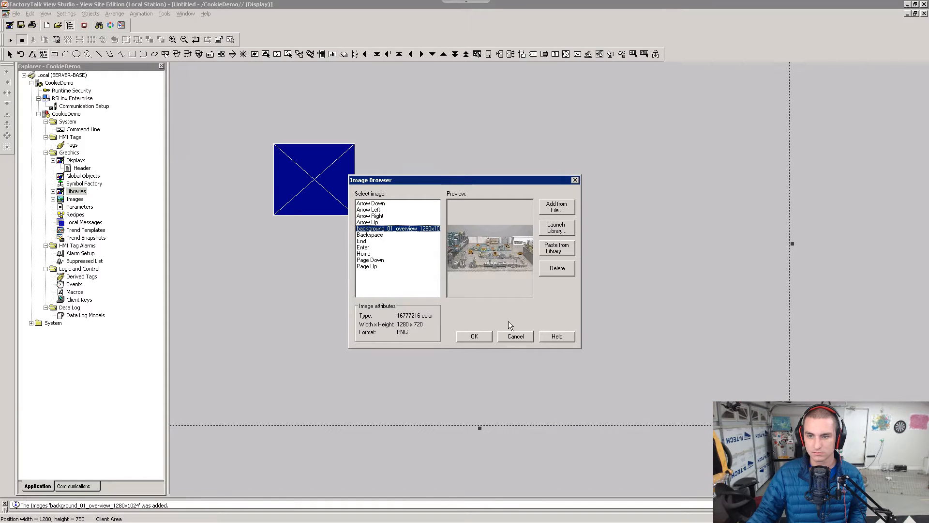
pyautogui.click(478, 337)
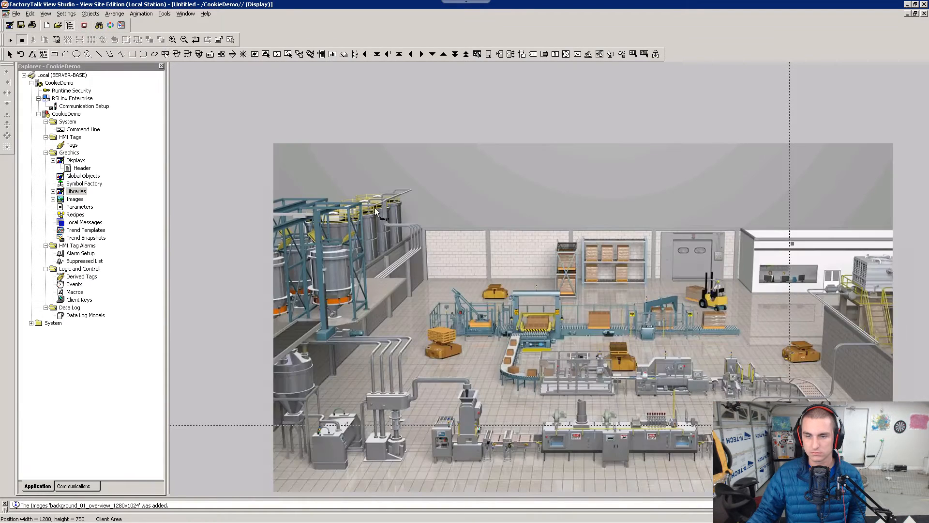
# Step: Consult step 17 of the PDF lab guide and open the properties of the placed background image in FactoryTalk View Studio
pyautogui.hotkey('alt', 'Tab')
pyautogui.scroll(-5, 387, 260)
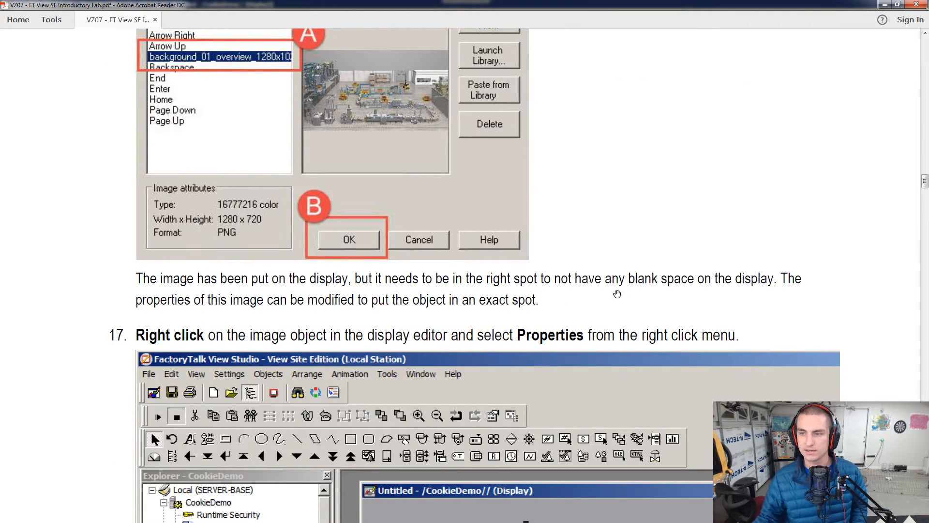
pyautogui.scroll(-1, 674, 299)
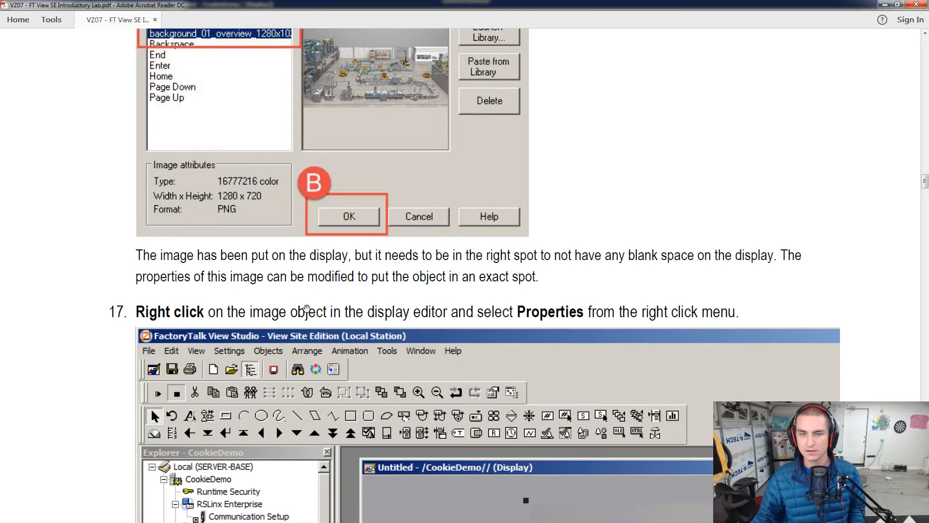
pyautogui.scroll(-2, 330, 300)
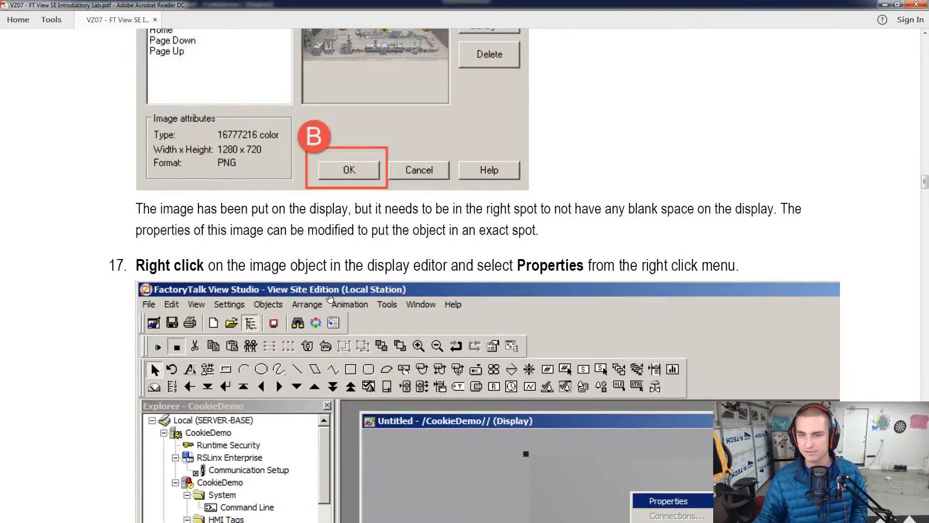
pyautogui.scroll(-5, 331, 294)
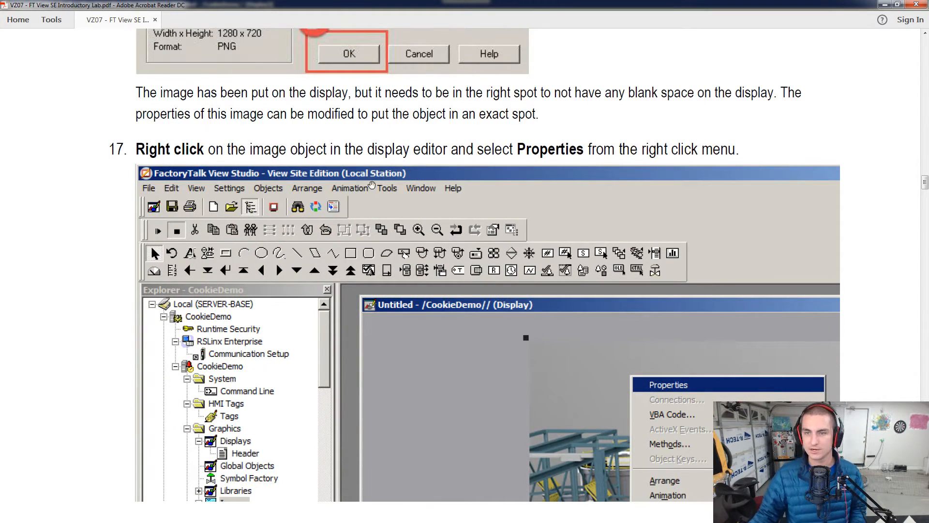
pyautogui.scroll(-2, 387, 184)
pyautogui.hotkey('alt', 'Tab')
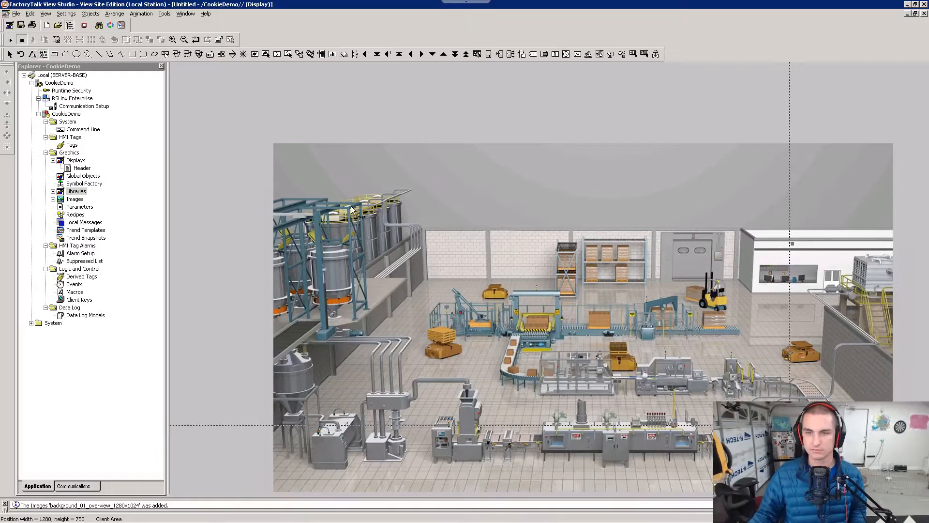
pyautogui.rightClick(333, 186)
pyautogui.click(362, 192)
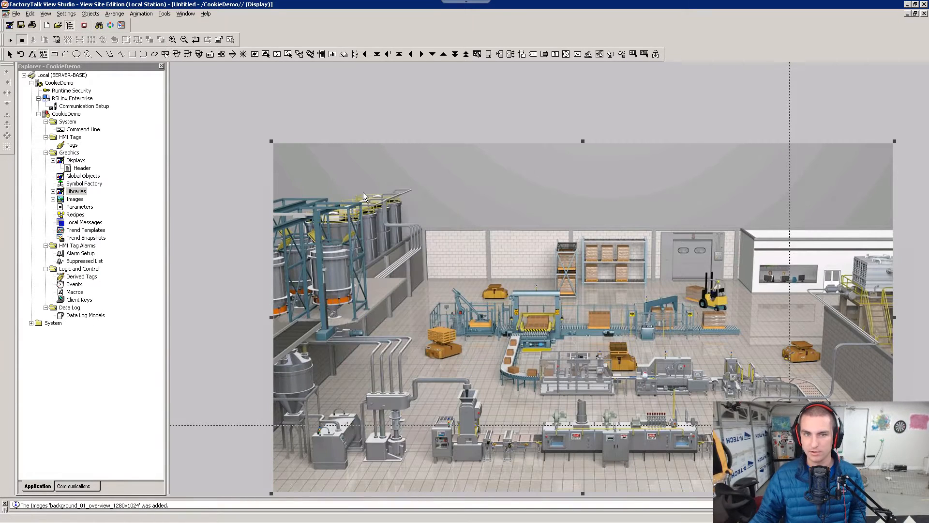
# Step: Following step 18 of the lab guide, set the background image's top and left position both to 0
pyautogui.hotkey('alt', 'Tab')
pyautogui.scroll(-20, 317, 205)
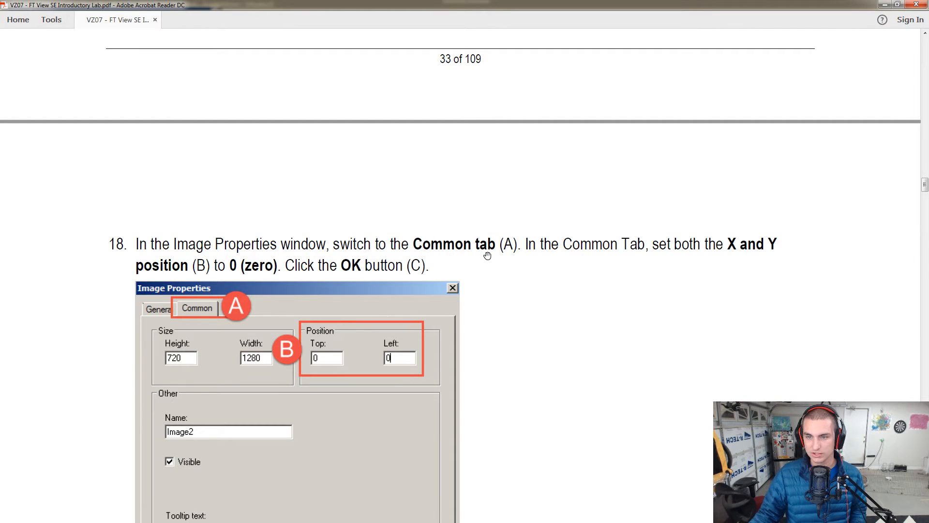
pyautogui.scroll(-4, 556, 249)
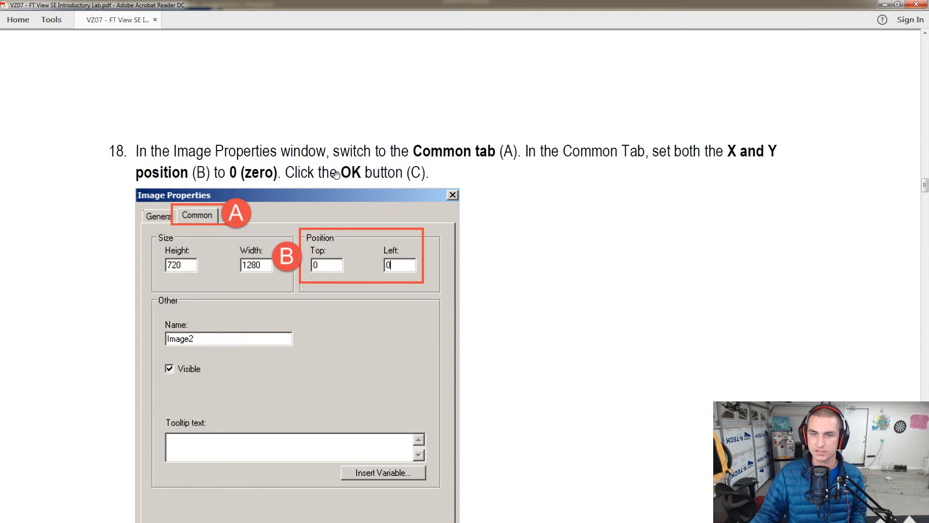
pyautogui.scroll(-4, 314, 274)
pyautogui.hotkey('alt', 'Tab')
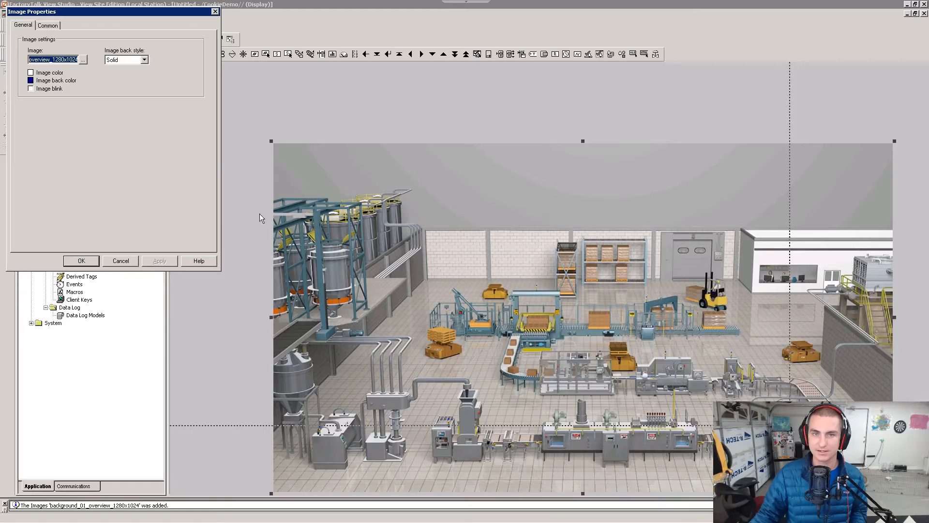
pyautogui.click(47, 26)
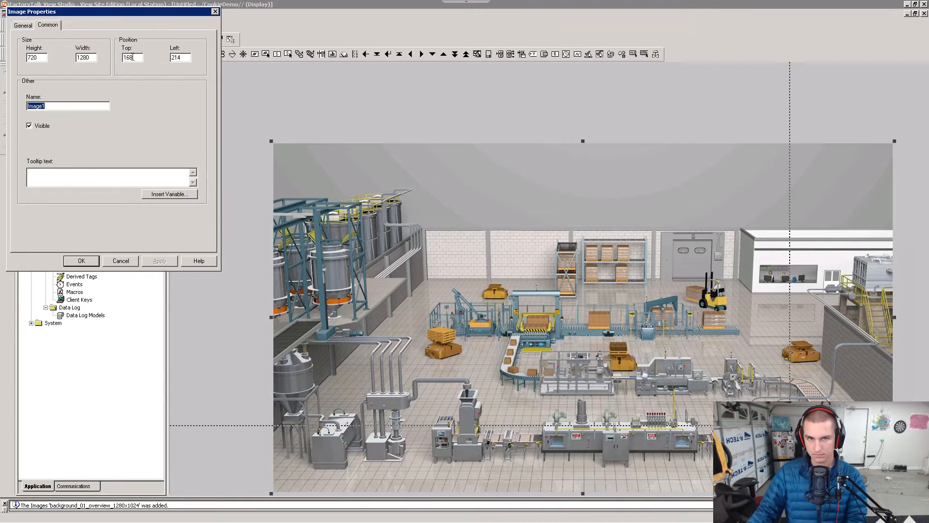
pyautogui.doubleClick(128, 57)
pyautogui.write('2')
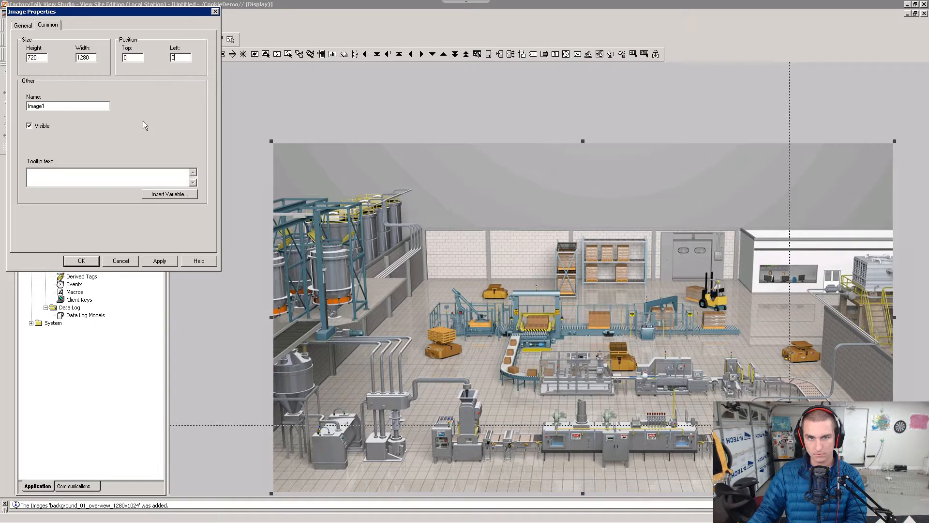
pyautogui.click(78, 261)
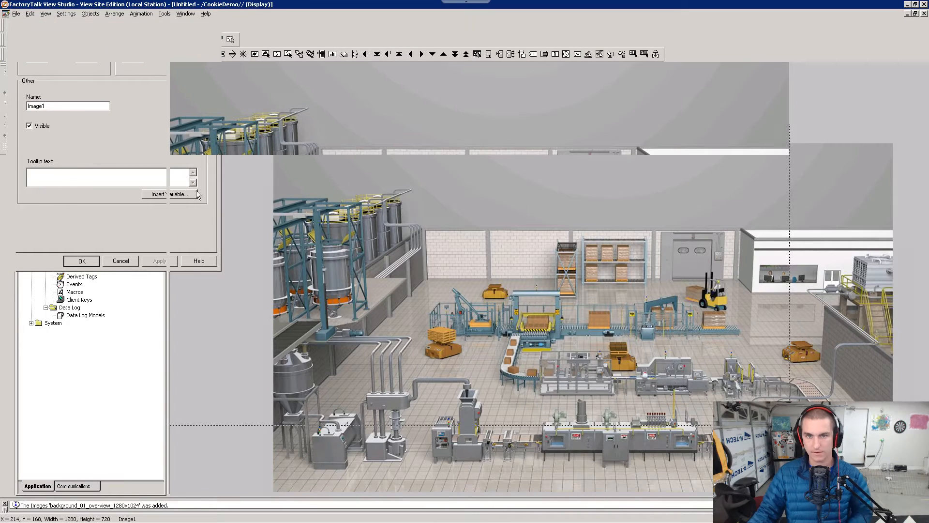
# Step: Following step 19 of the lab guide, convert the factory background image on the display to wallpaper
pyautogui.hotkey('alt', 'Tab')
pyautogui.scroll(-6, 488, 275)
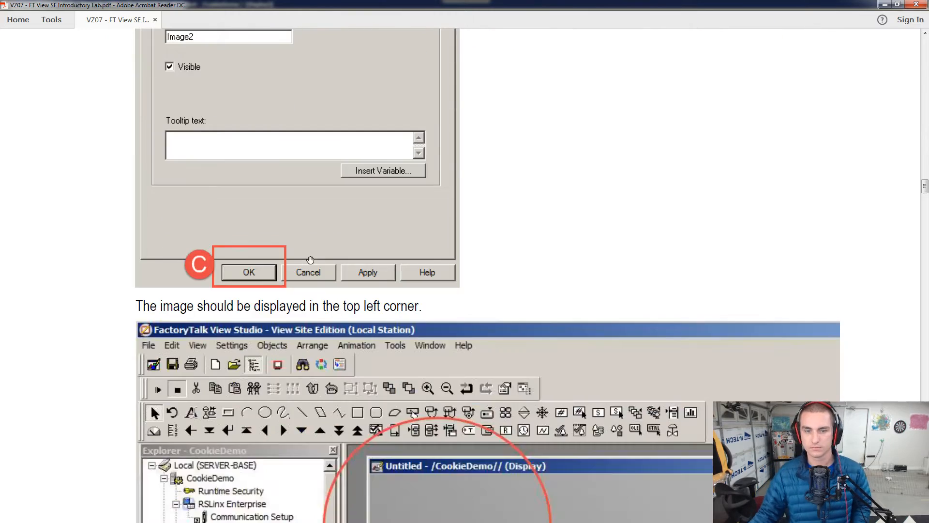
pyautogui.scroll(-2, 341, 251)
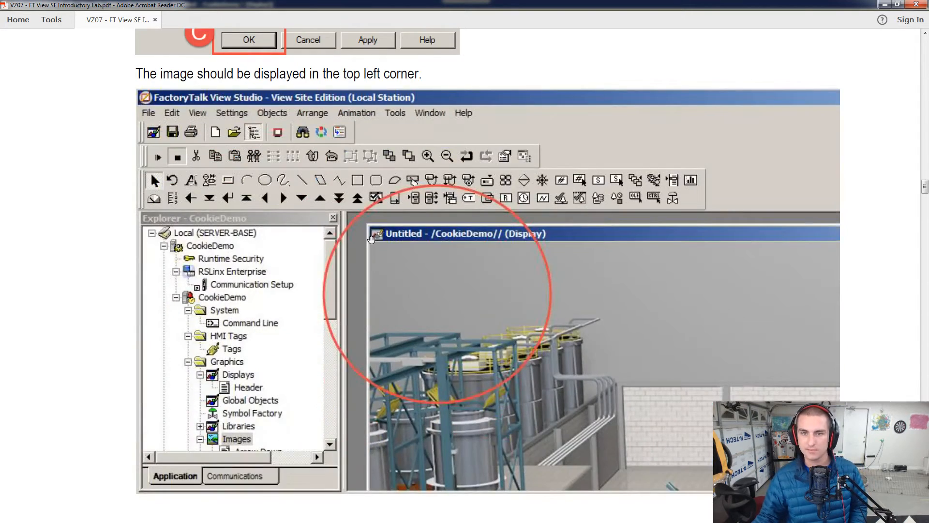
pyautogui.scroll(-8, 372, 239)
pyautogui.scroll(-3, 372, 240)
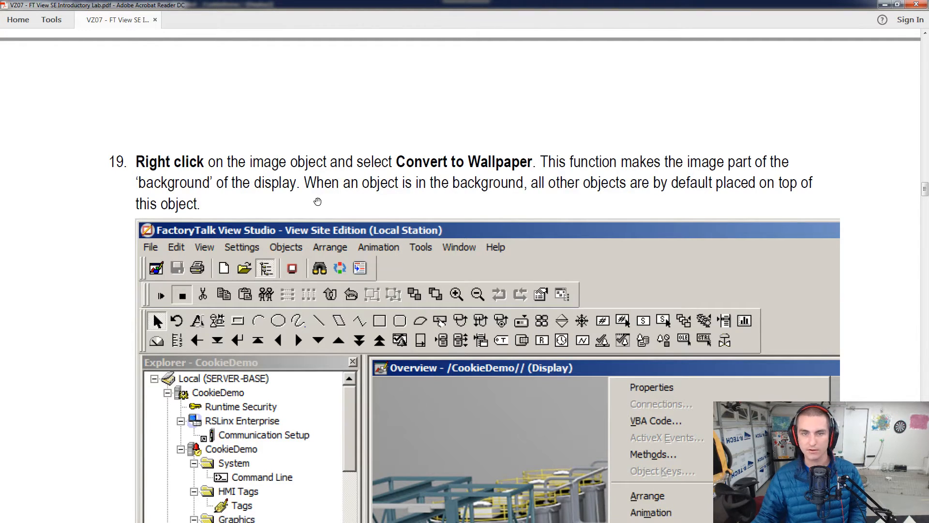
pyautogui.scroll(-2, 361, 186)
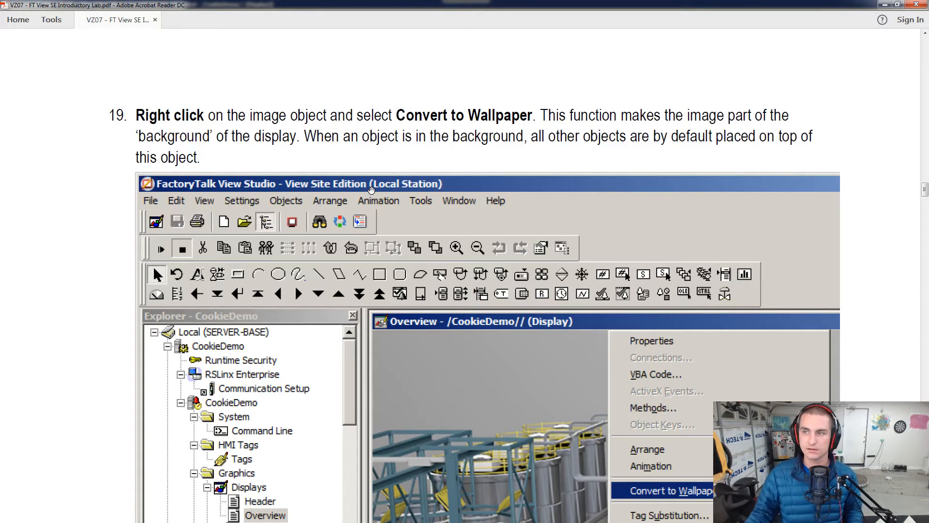
pyautogui.scroll(-5, 371, 188)
pyautogui.hotkey('alt', 'Tab')
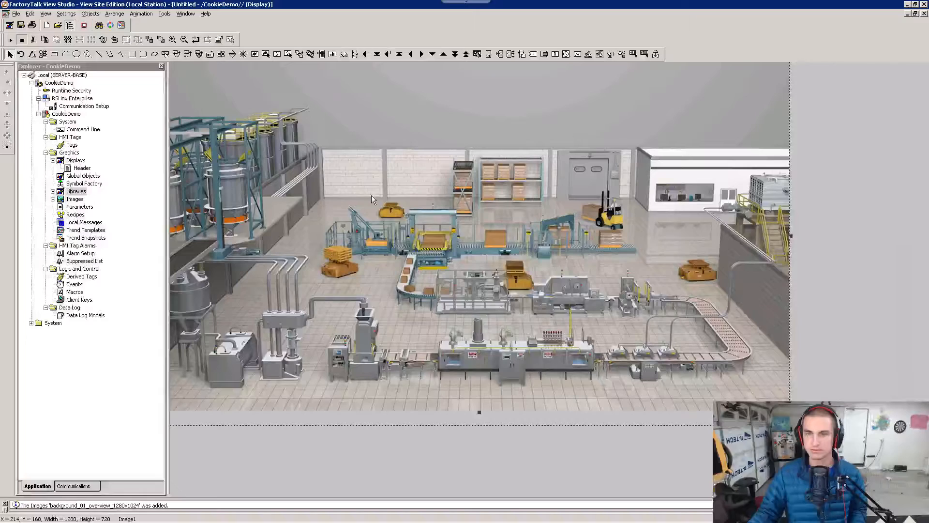
pyautogui.rightClick(379, 173)
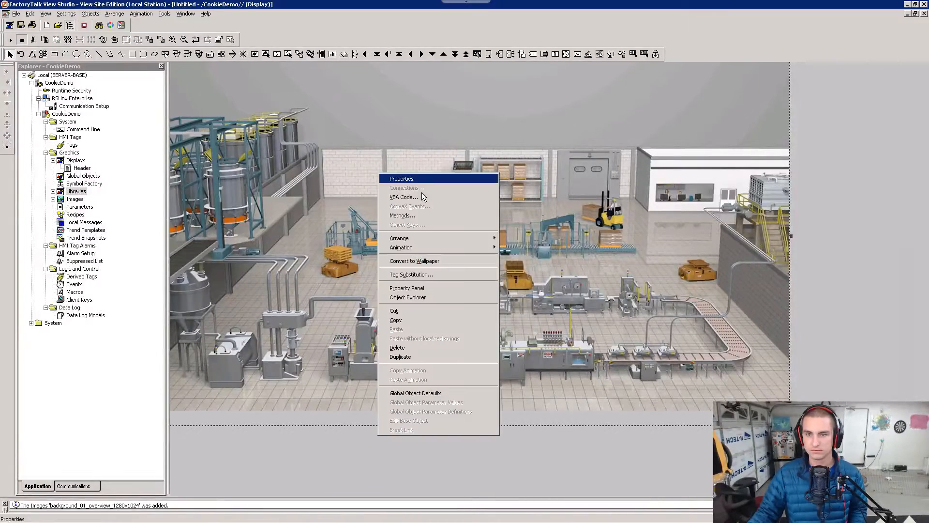
pyautogui.click(425, 260)
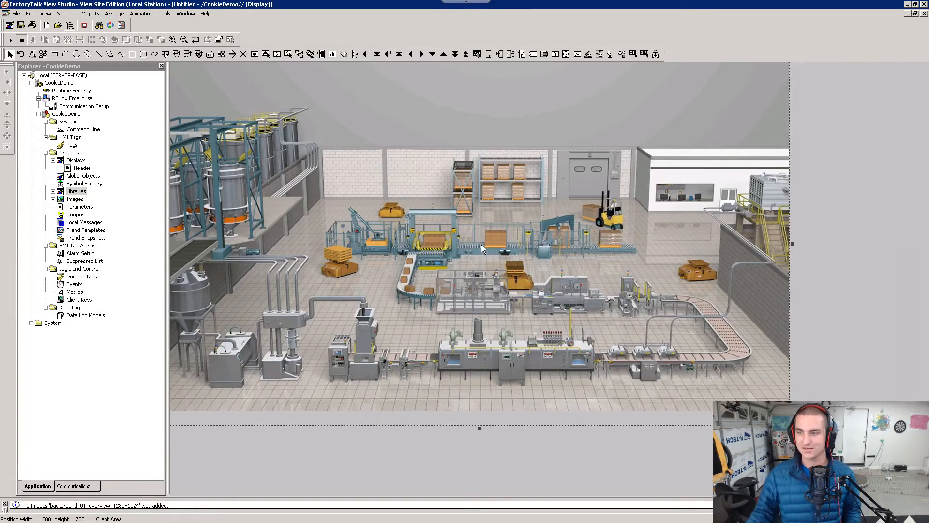
# Step: Following step 20 of the lab guide, close the display and save it under the component name Overview
pyautogui.hotkey('alt', 'Tab')
pyautogui.scroll(-4, 484, 228)
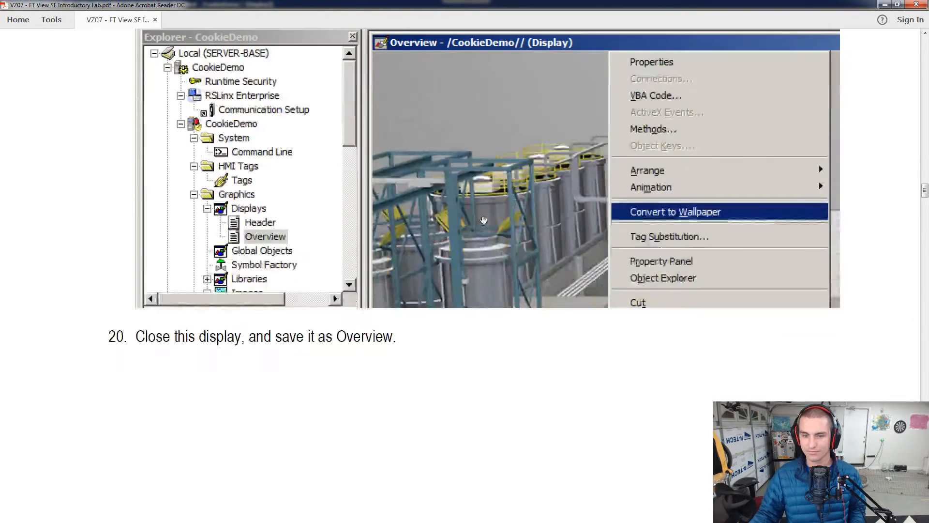
pyautogui.scroll(-2, 457, 220)
pyautogui.hotkey('alt', 'Tab')
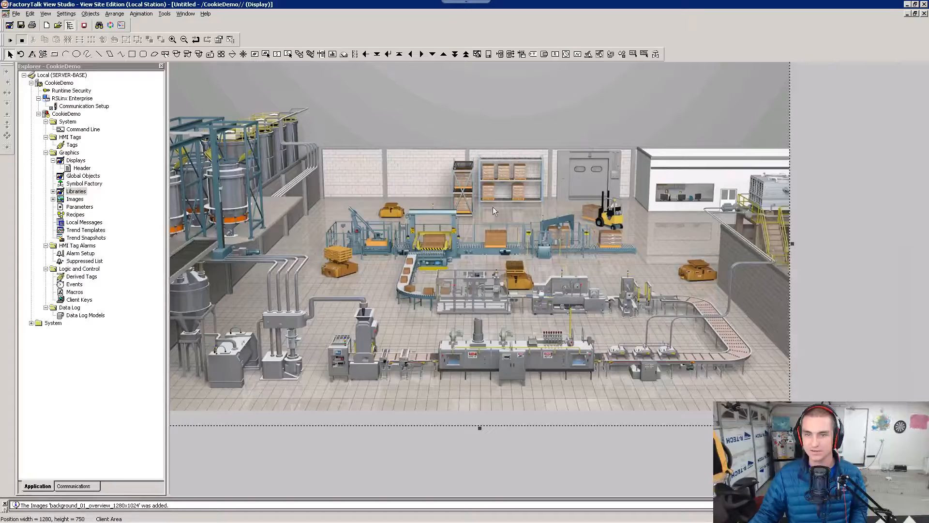
pyautogui.click(924, 14)
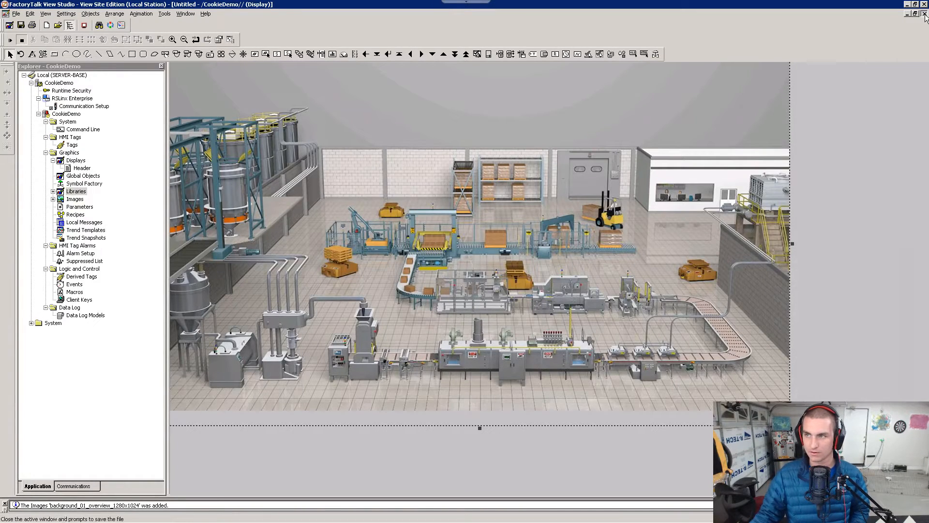
pyautogui.press('Return')
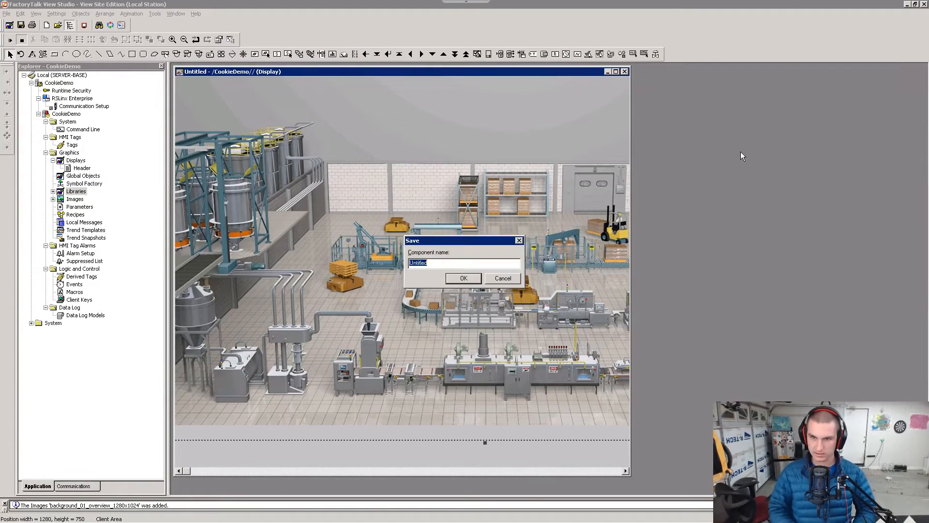
pyautogui.write('Overvie')
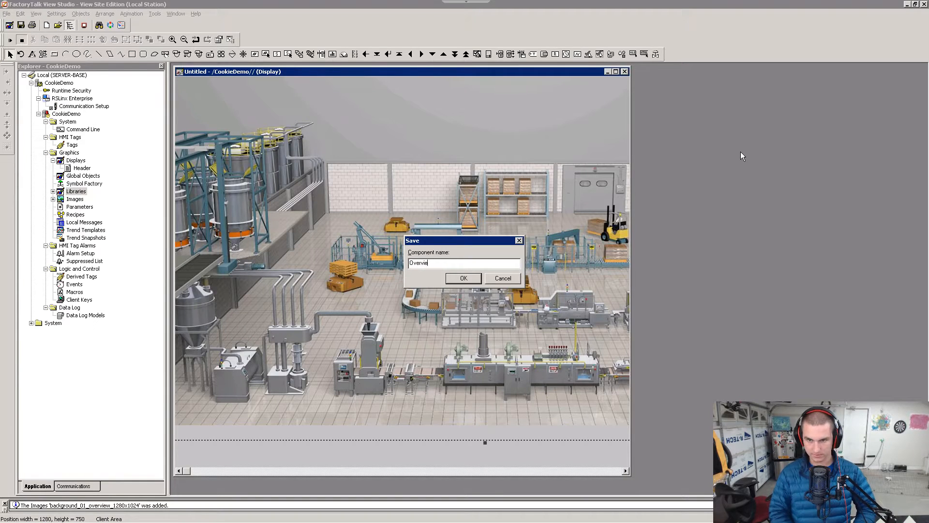
pyautogui.write('w')
pyautogui.press('Return')
# Step: Following step 21 of the PDF lab guide, start adding an existing component to the Displays container in FactoryTalk View Studio
pyautogui.hotkey('alt', 'Tab')
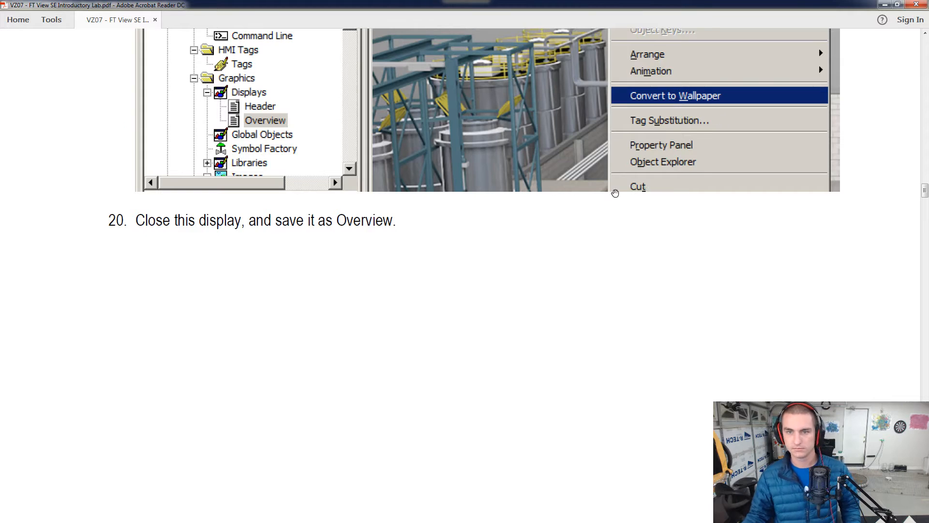
pyautogui.scroll(-10, 615, 193)
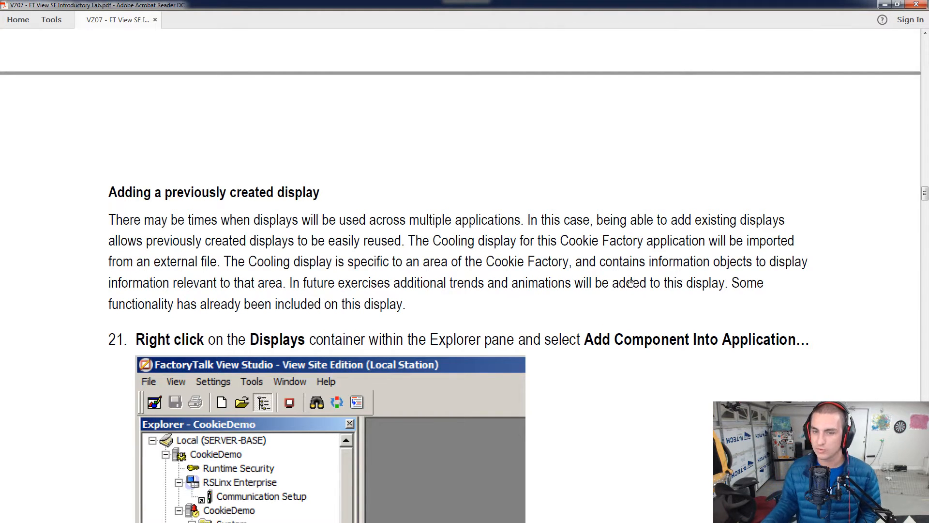
pyautogui.scroll(-4, 565, 318)
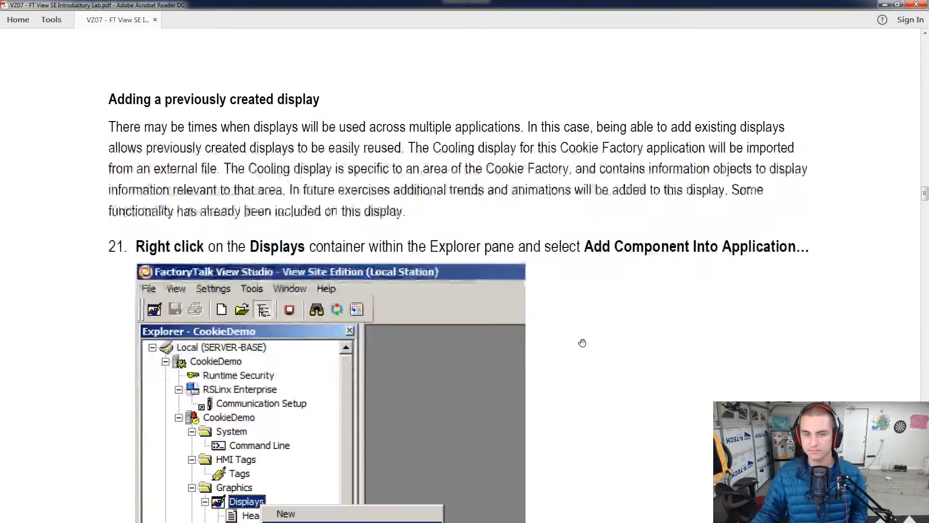
pyautogui.scroll(-5, 583, 342)
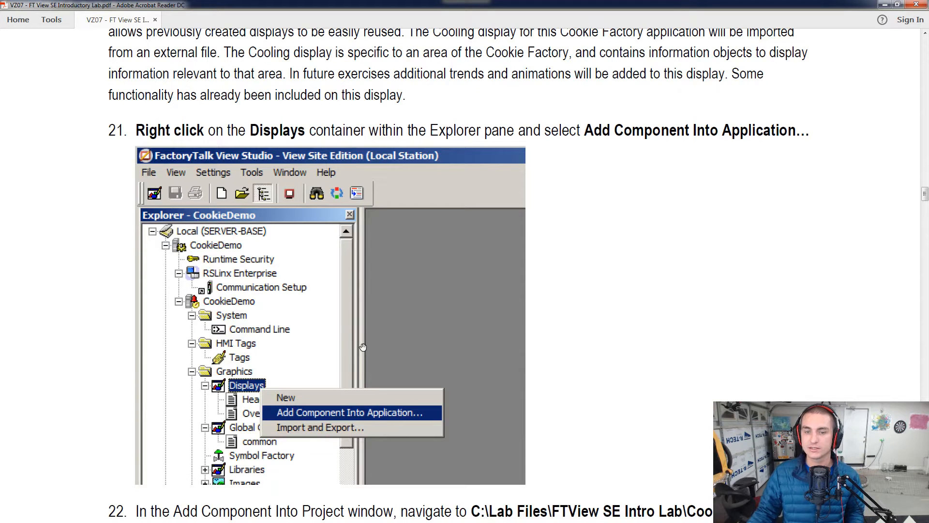
pyautogui.scroll(-2, 292, 395)
pyautogui.hotkey('alt', 'Tab')
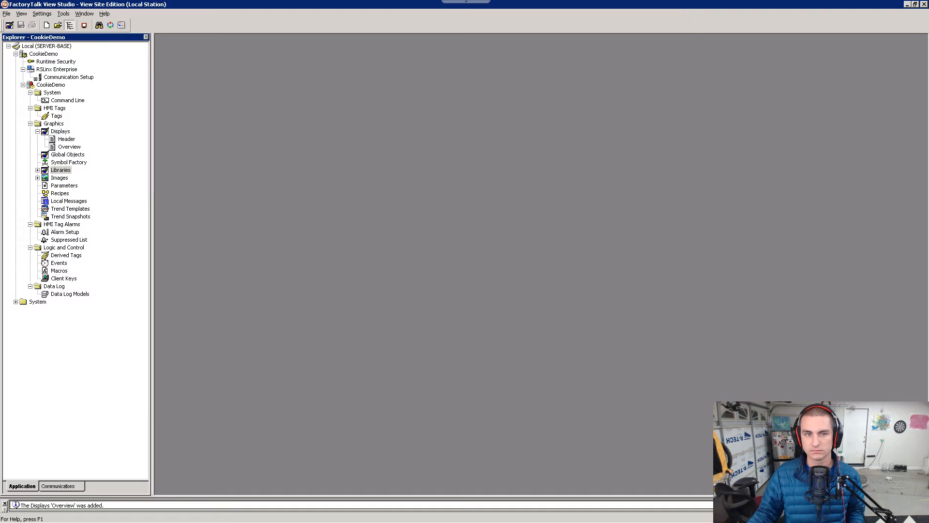
pyautogui.rightClick(58, 131)
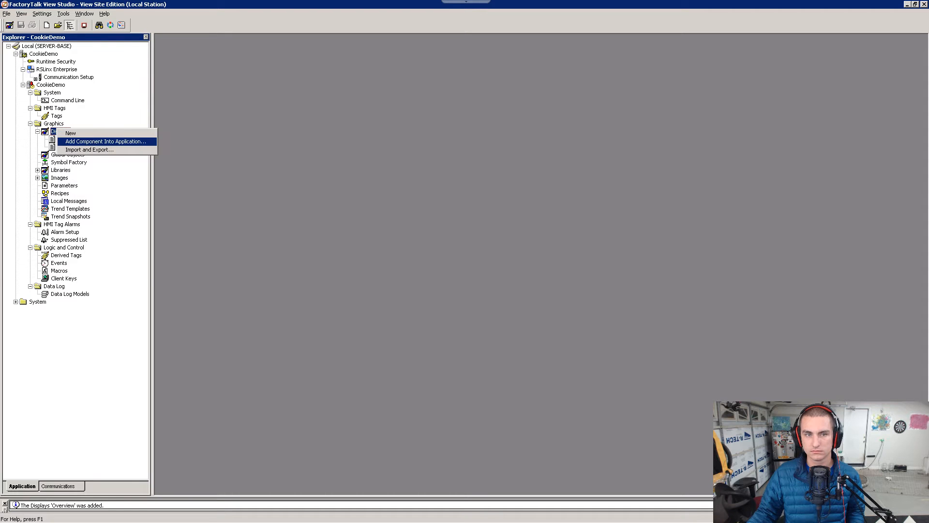
# Step: Following step 22 of the lab guide, add the display file Cooling.gfx from the FTView SE Intro Lab folder to the application
pyautogui.hotkey('alt', 'Tab')
pyautogui.scroll(-6, 244, 329)
pyautogui.scroll(-3, 245, 334)
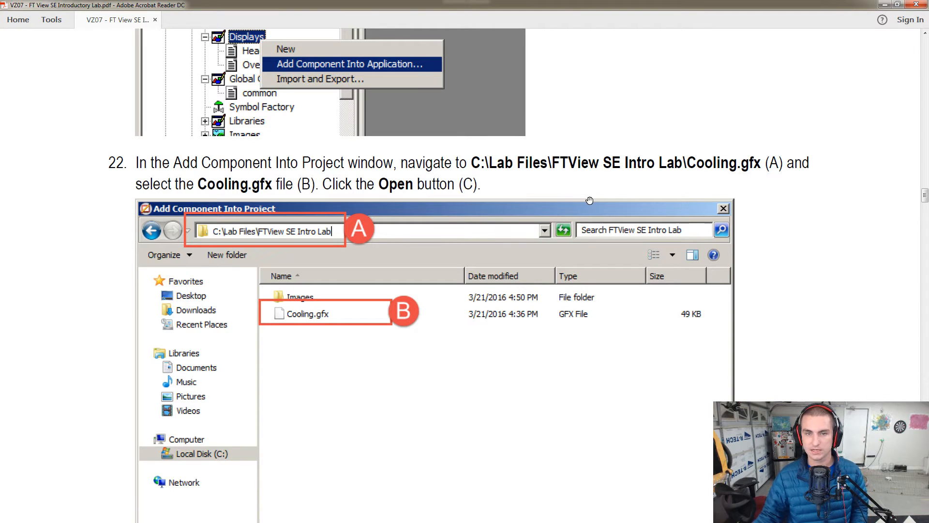
pyautogui.scroll(-3, 589, 200)
pyautogui.hotkey('alt', 'Tab')
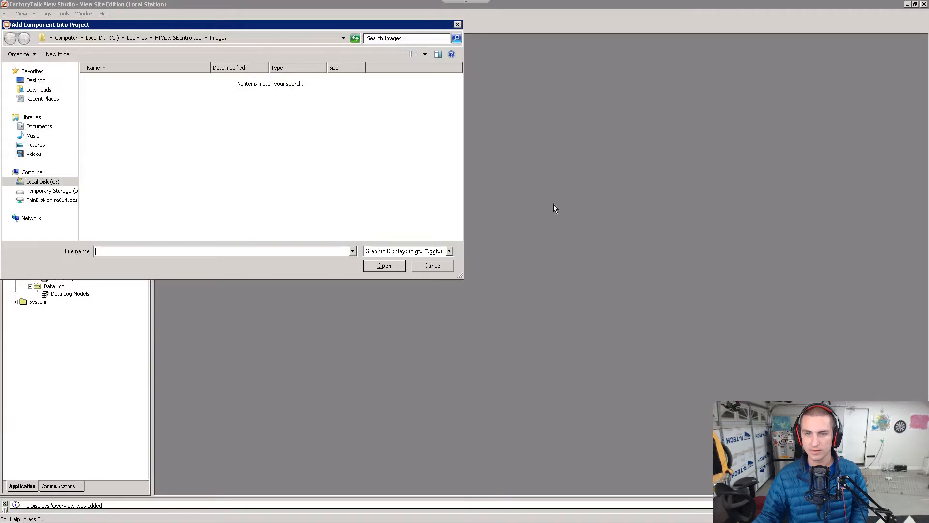
pyautogui.click(179, 39)
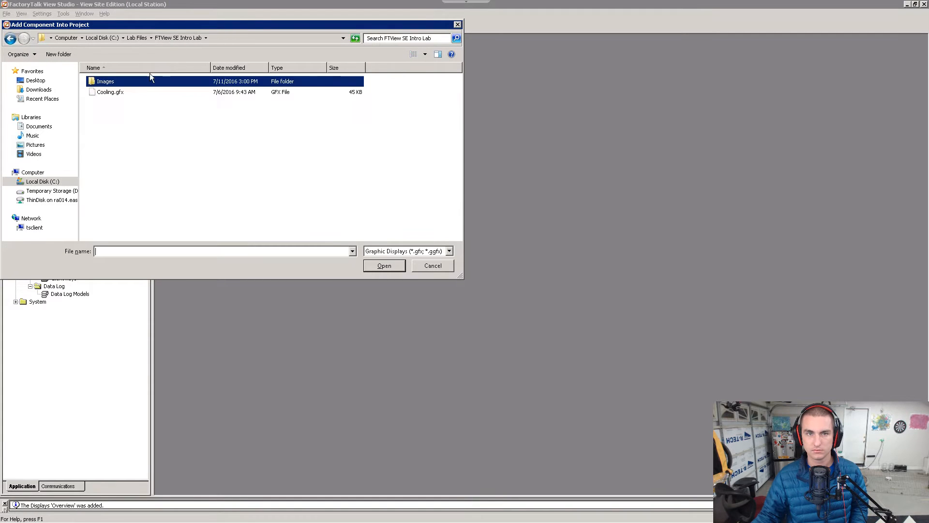
pyautogui.click(111, 91)
pyautogui.click(384, 266)
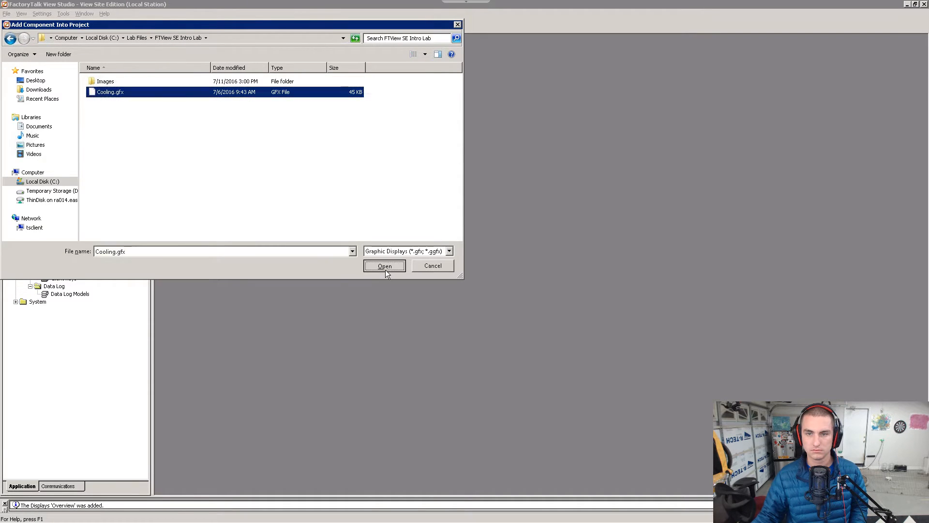
# Step: Following step 23 of the lab guide, open the newly added Cooling display in FactoryTalk View Studio
pyautogui.hotkey('alt', 'Tab')
pyautogui.scroll(-3, 421, 268)
pyautogui.scroll(-8, 427, 267)
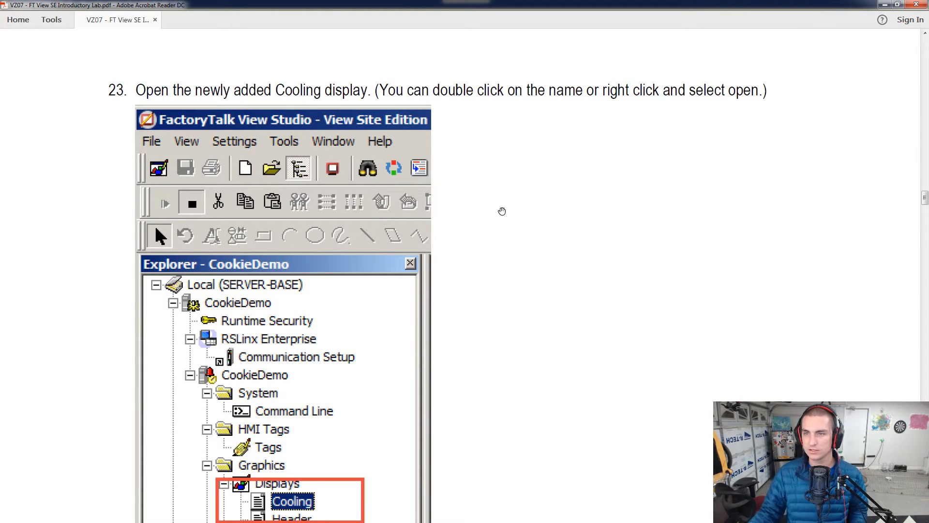
pyautogui.scroll(-2, 544, 204)
pyautogui.scroll(-5, 544, 205)
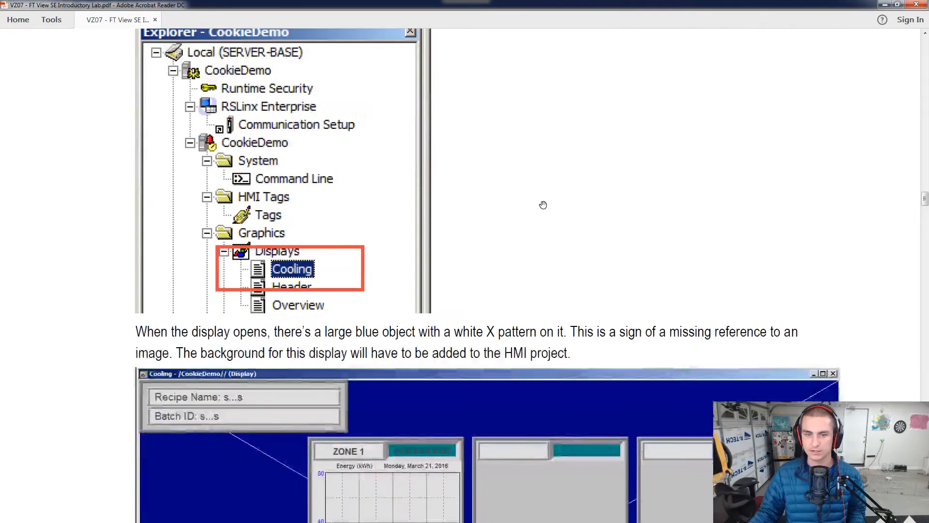
pyautogui.scroll(-1, 384, 145)
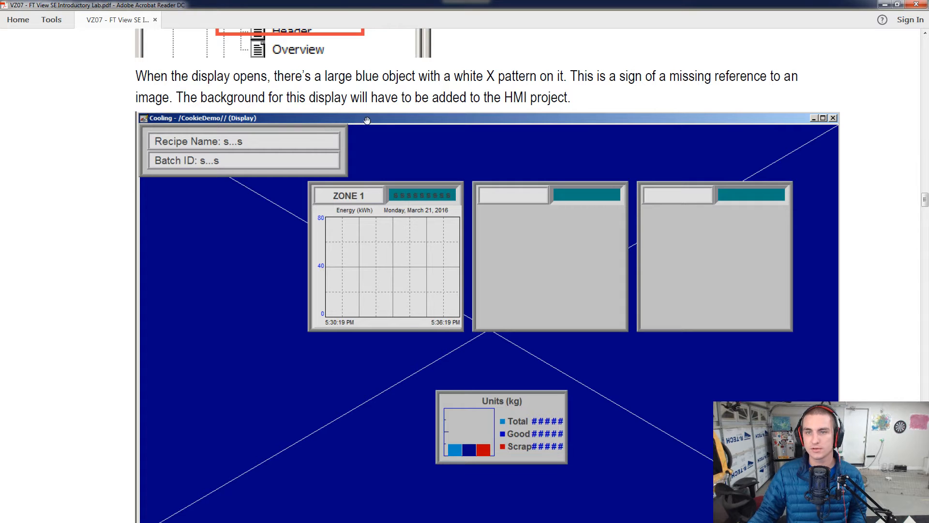
pyautogui.scroll(-5, 517, 162)
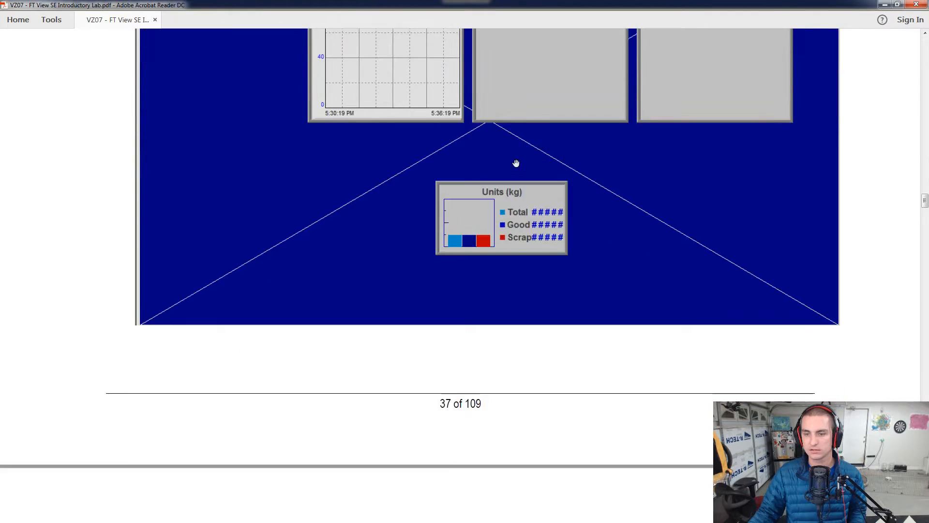
pyautogui.hotkey('alt', 'Tab')
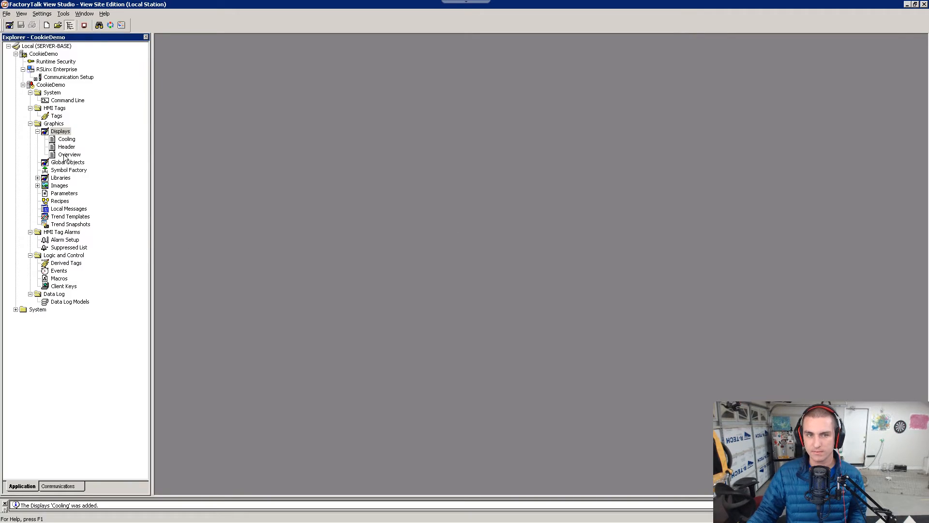
pyautogui.doubleClick(65, 140)
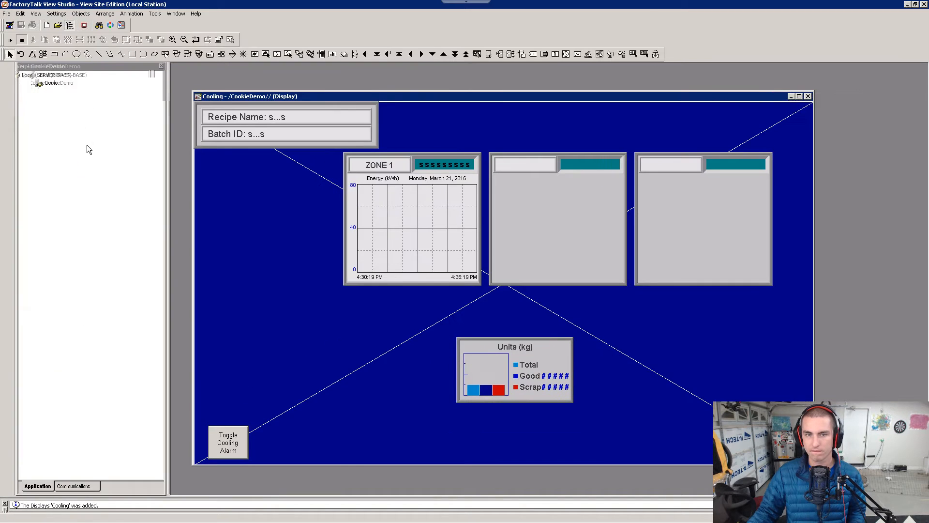
# Step: Following steps 24 and 25 of the lab guide, add background_05_cooling_1280x1024.bmp from the lab's Images folder to the application's Images container
pyautogui.hotkey('alt', 'Tab')
pyautogui.scroll(-6, 273, 193)
pyautogui.scroll(-5, 273, 200)
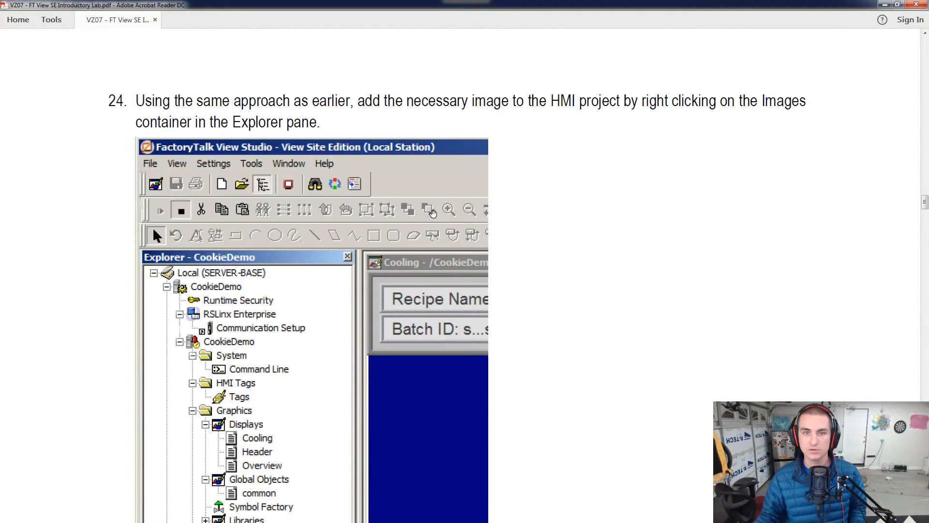
pyautogui.scroll(-2, 433, 216)
pyautogui.scroll(-7, 433, 217)
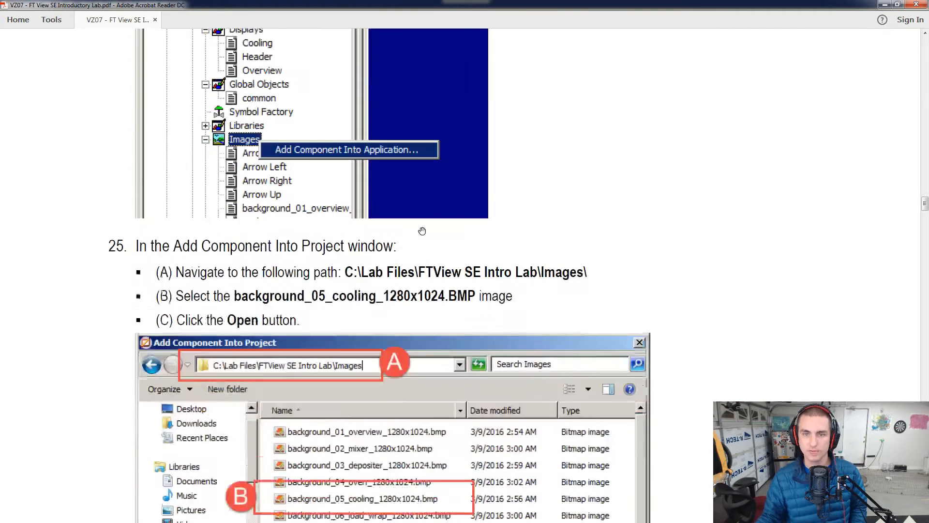
pyautogui.scroll(-2, 328, 224)
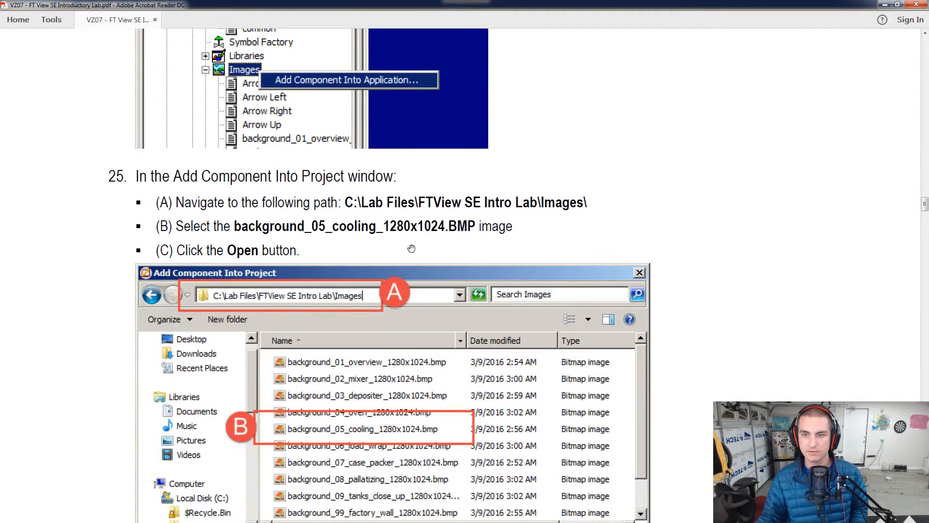
pyautogui.scroll(-4, 359, 260)
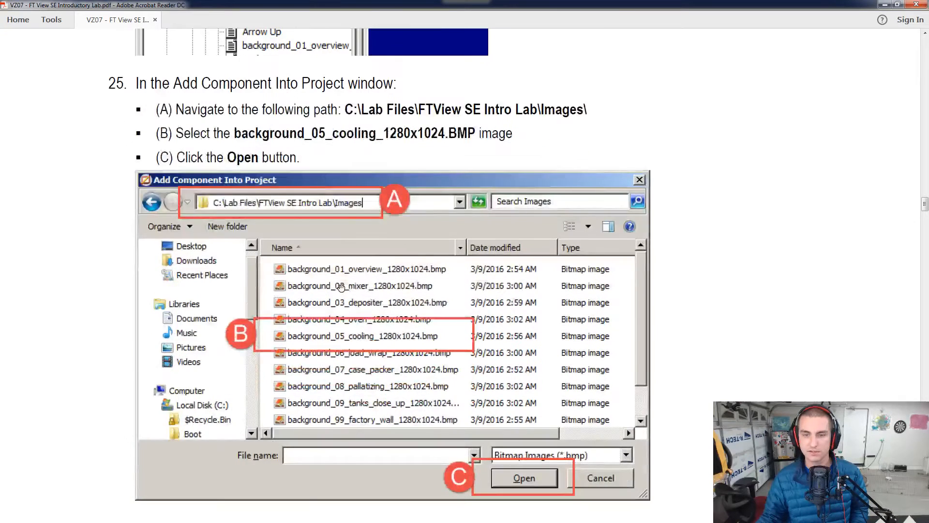
pyautogui.hotkey('alt', 'Tab')
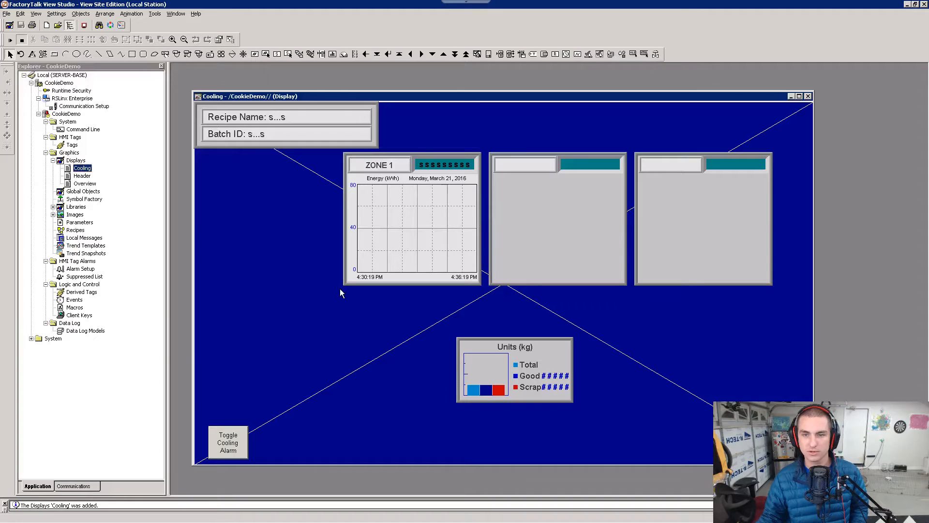
pyautogui.click(73, 215)
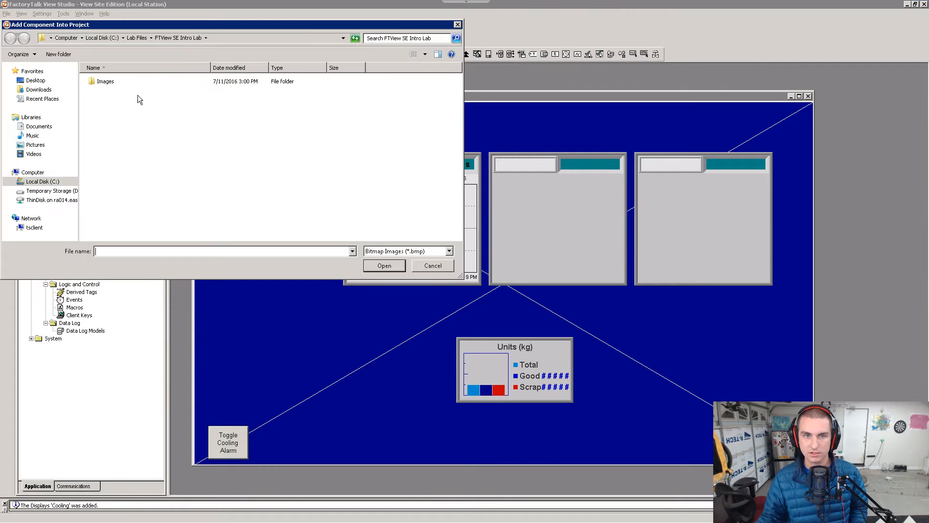
pyautogui.doubleClick(105, 82)
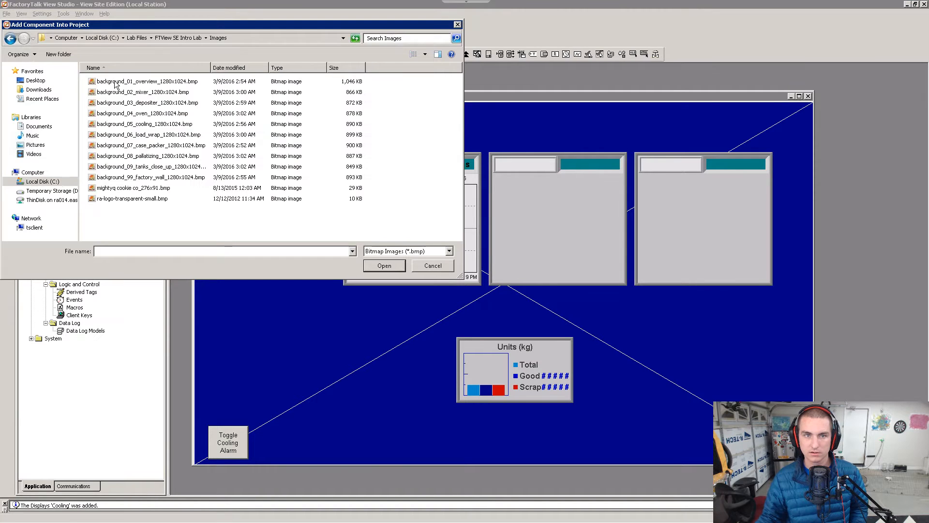
pyautogui.click(147, 124)
pyautogui.moveTo(241, 26); pyautogui.dragTo(426, 65)
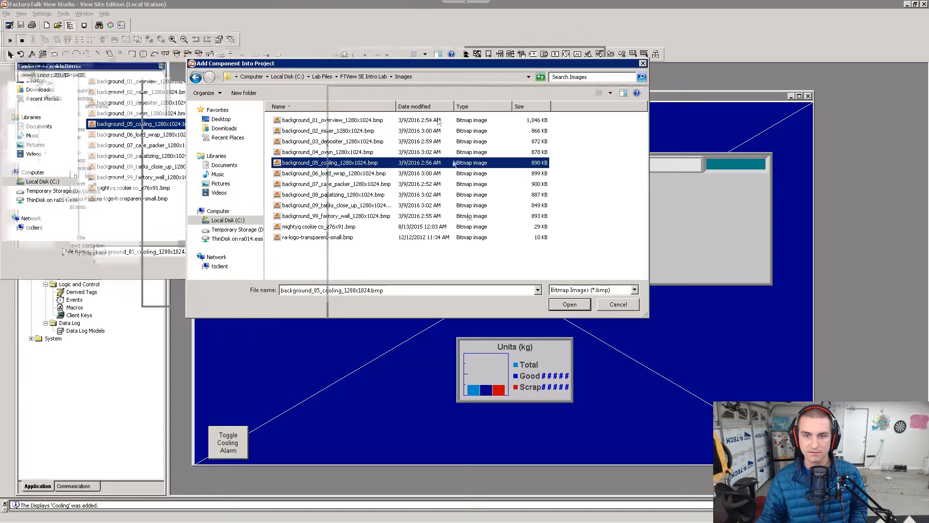
pyautogui.click(565, 304)
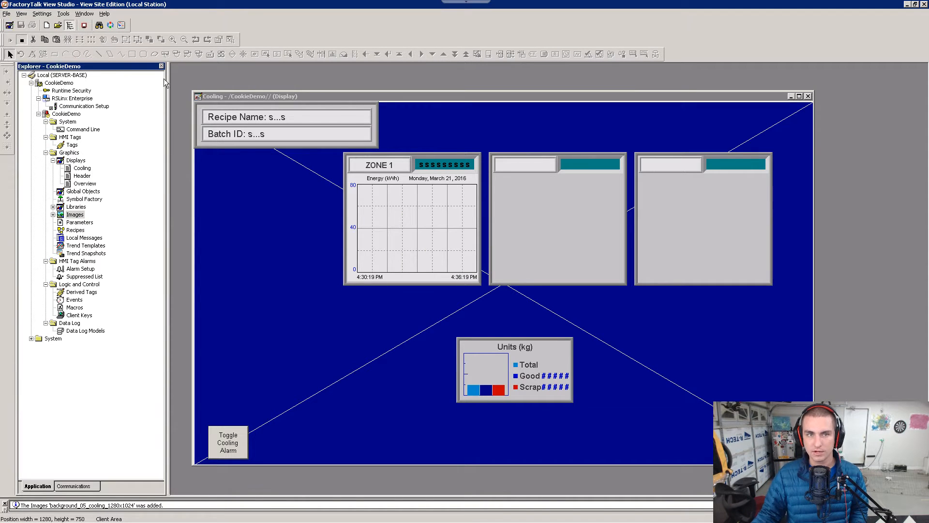
# Step: Try placing background_05_cooling_1280x1024 as an image object on the Cooling display, and remove the extra image
pyautogui.click(246, 218)
pyautogui.click(81, 13)
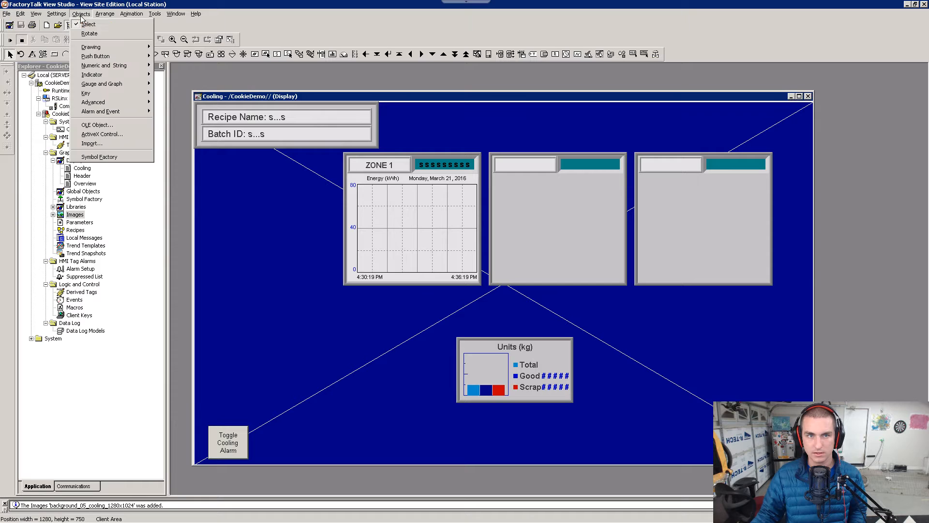
pyautogui.moveTo(96, 49)
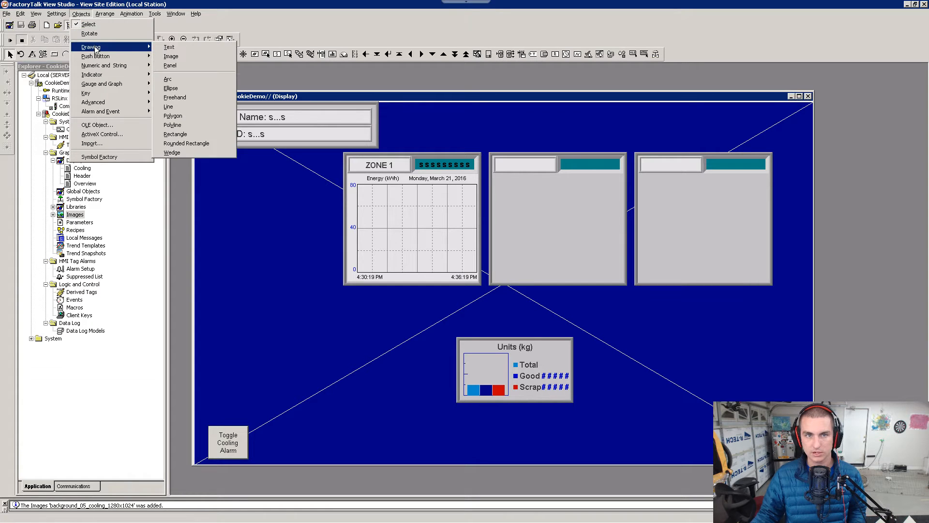
pyautogui.click(171, 56)
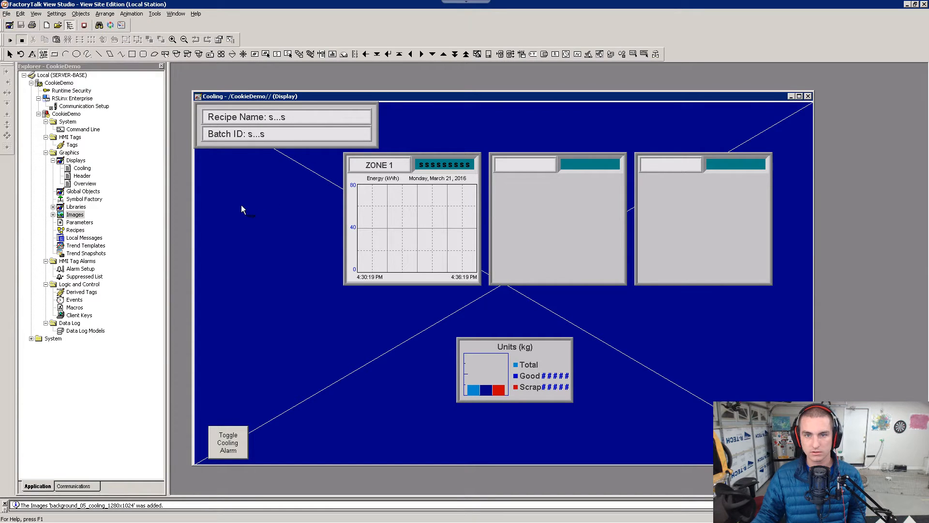
pyautogui.moveTo(241, 204); pyautogui.dragTo(324, 284)
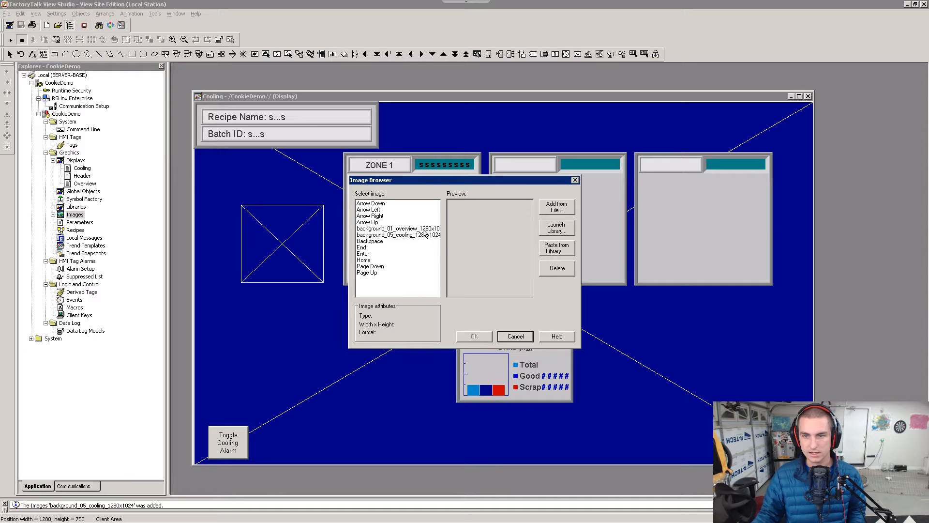
pyautogui.click(425, 234)
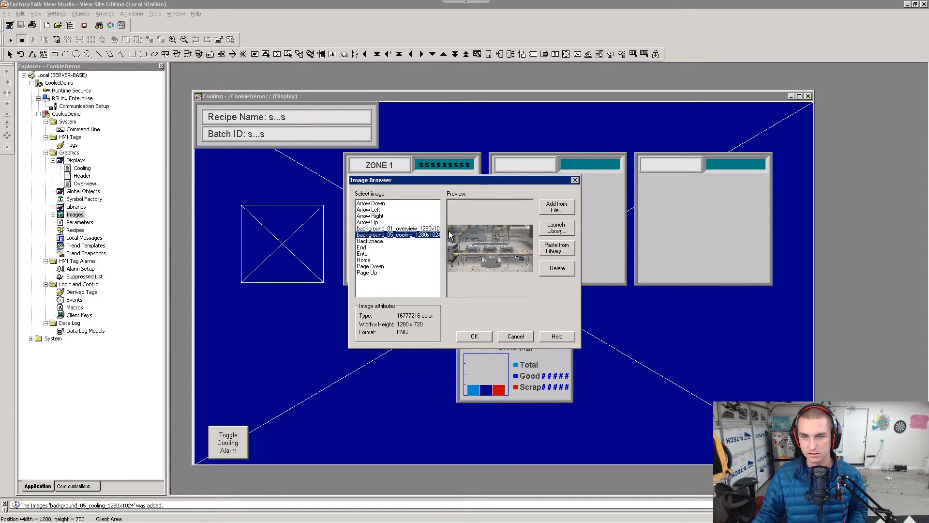
pyautogui.click(475, 336)
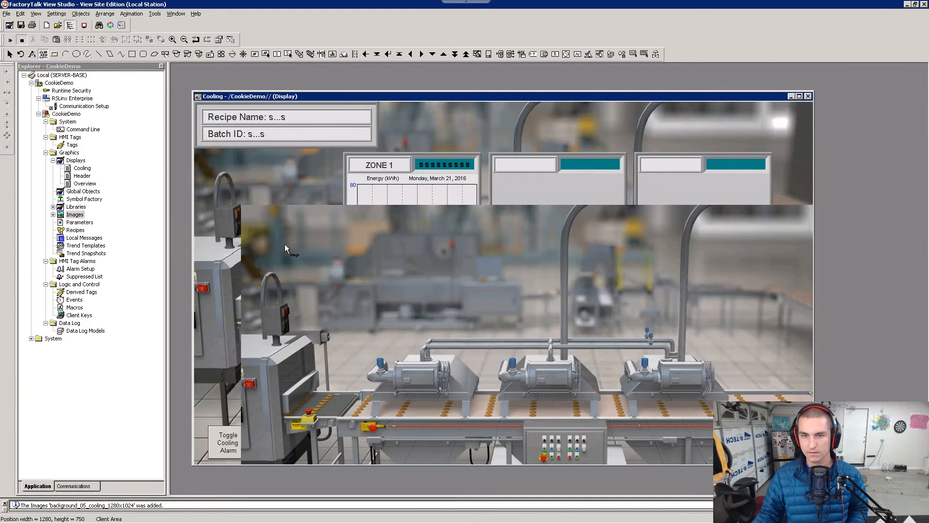
pyautogui.rightClick(289, 214)
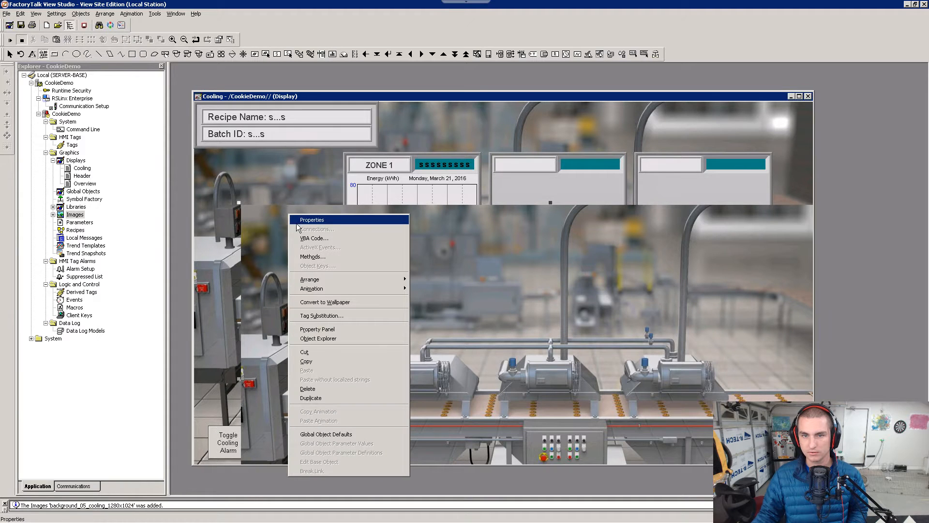
pyautogui.click(255, 285)
pyautogui.rightClick(257, 286)
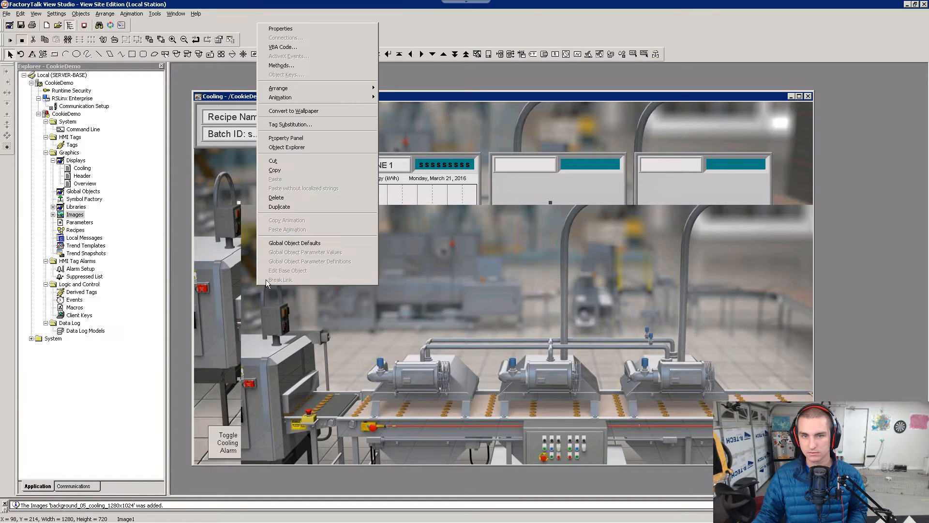
pyautogui.click(285, 323)
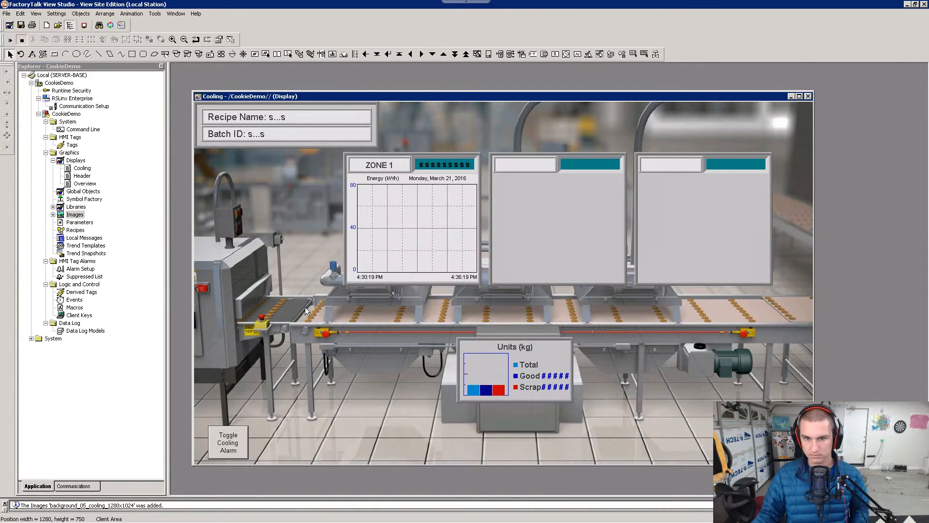
# Step: Following step 26 of the lab guide, close and save the Cooling display, and reopen it to check its background image
pyautogui.hotkey('alt', 'Tab')
pyautogui.scroll(-10, 312, 295)
pyautogui.scroll(-3, 312, 295)
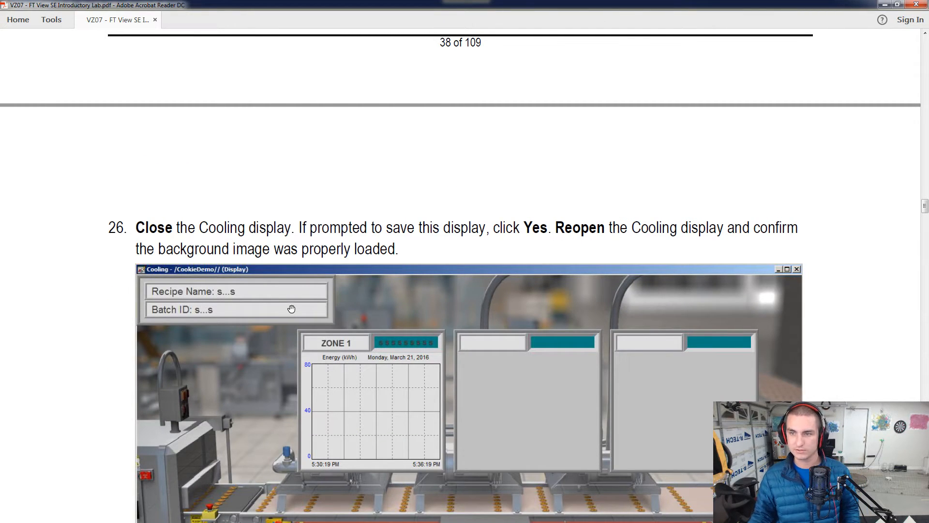
pyautogui.scroll(-5, 296, 307)
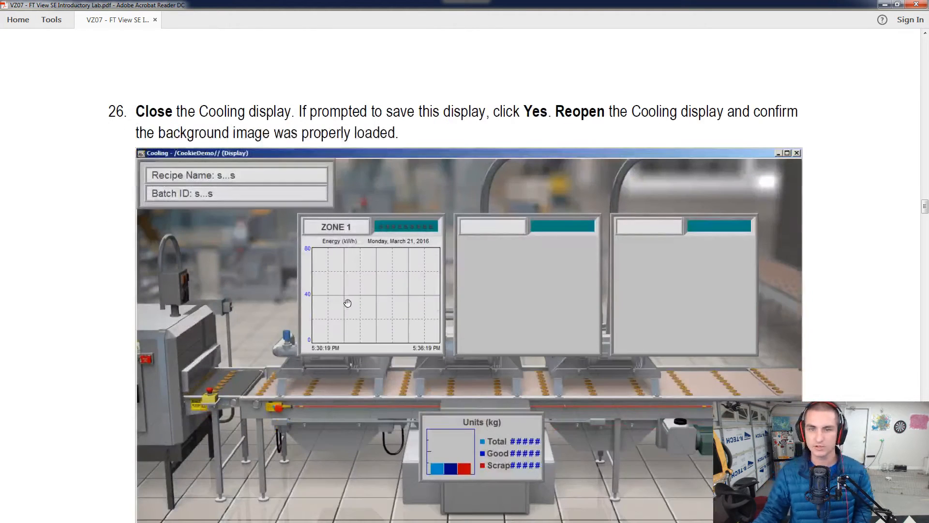
pyautogui.hotkey('alt', 'Tab')
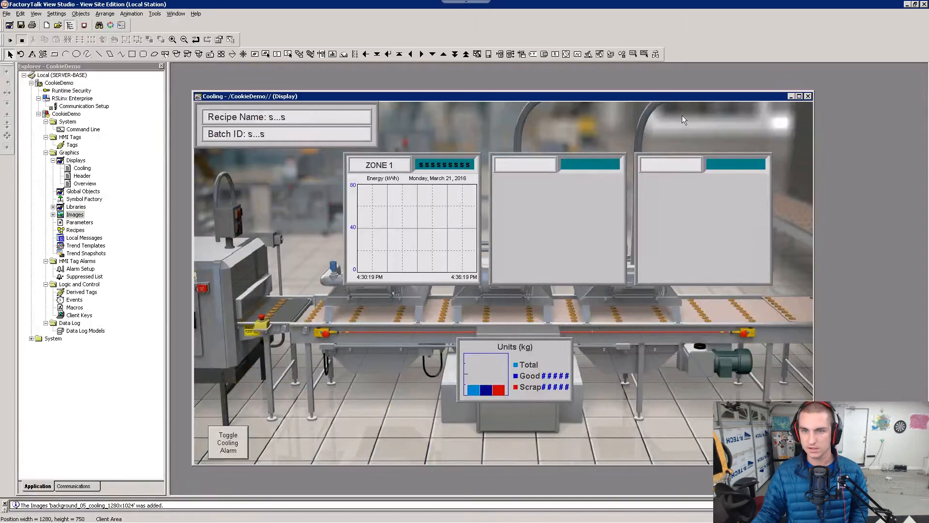
pyautogui.click(808, 96)
pyautogui.click(431, 285)
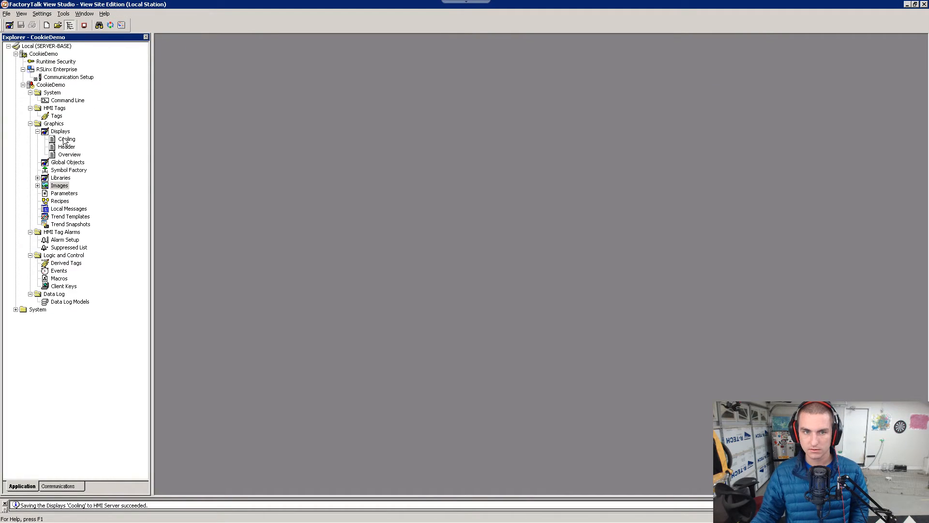
pyautogui.doubleClick(64, 140)
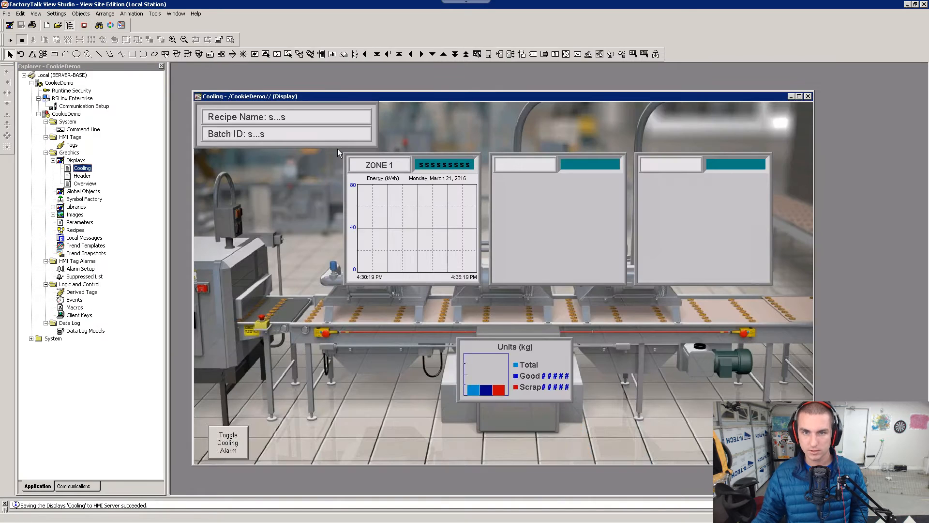
pyautogui.rightClick(263, 226)
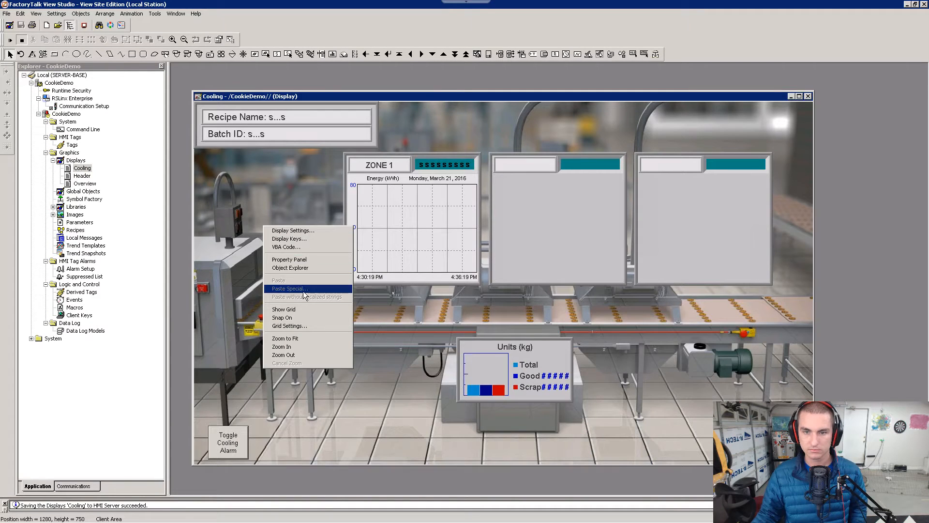
pyautogui.rightClick(242, 221)
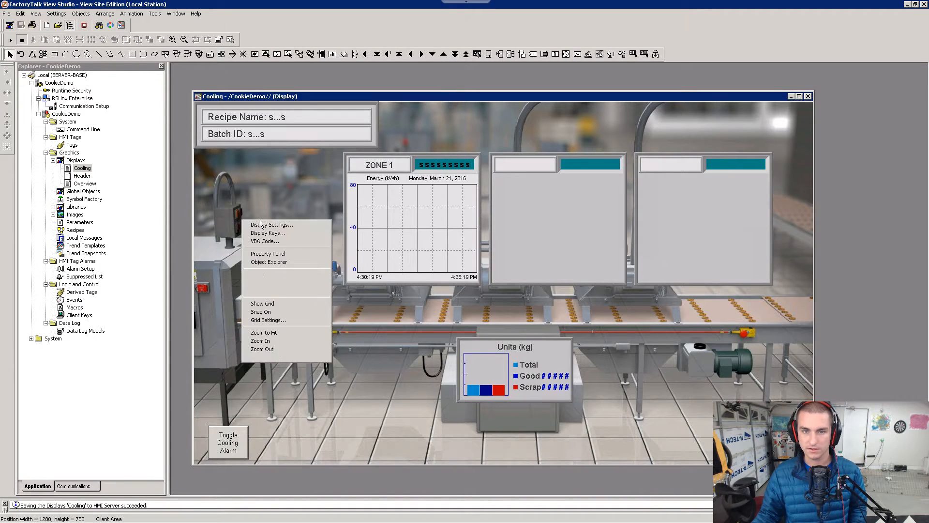
# Step: Following step 27 of the lab guide, create a new blank display in the CookieDemo application in FactoryTalk View Studio
pyautogui.hotkey('alt', 'Tab')
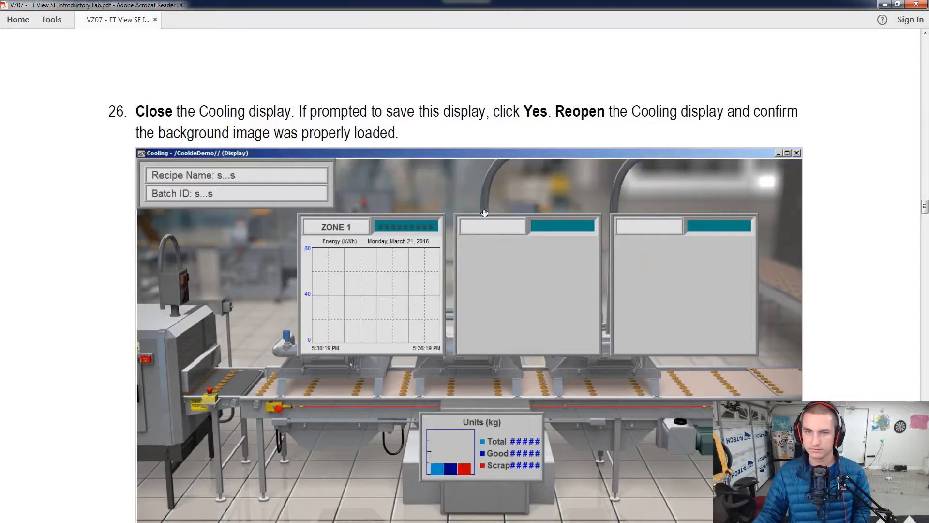
pyautogui.scroll(-15, 493, 171)
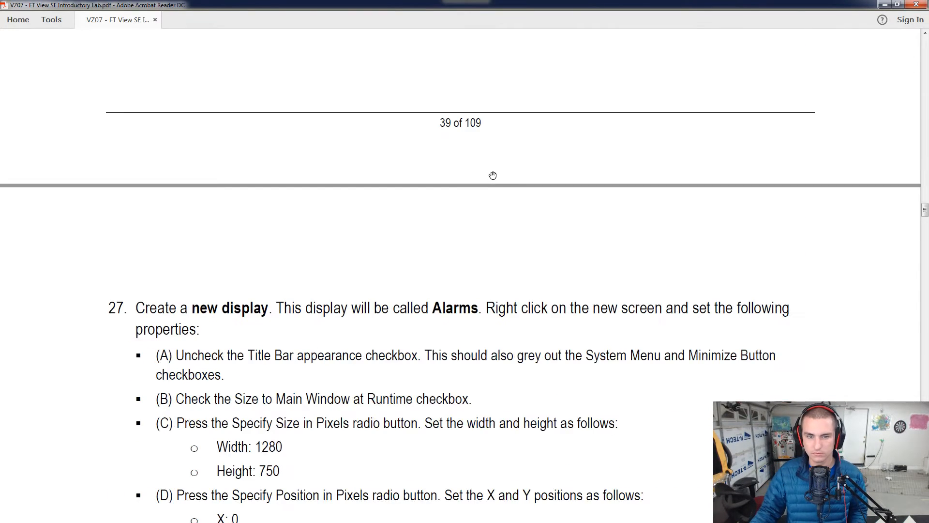
pyautogui.scroll(-3, 493, 170)
pyautogui.scroll(-1, 492, 173)
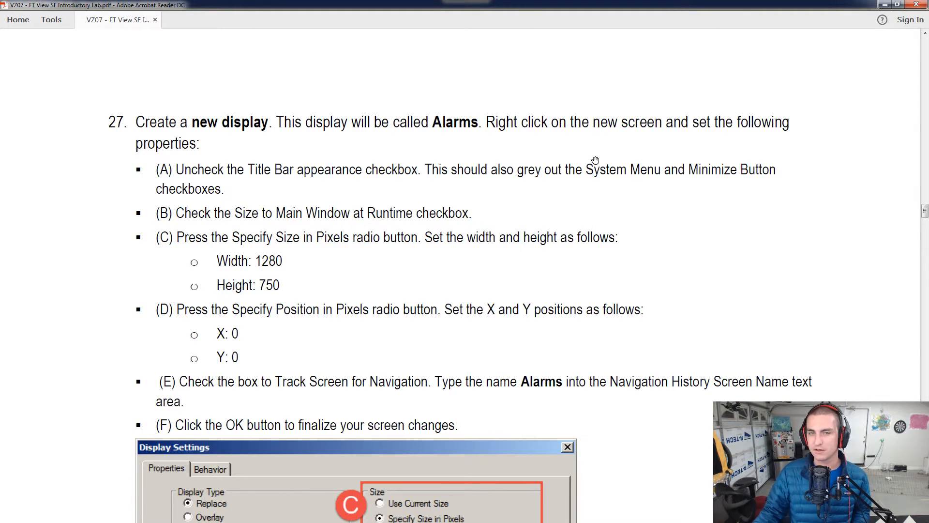
pyautogui.scroll(-2, 482, 220)
pyautogui.hotkey('alt', 'Tab')
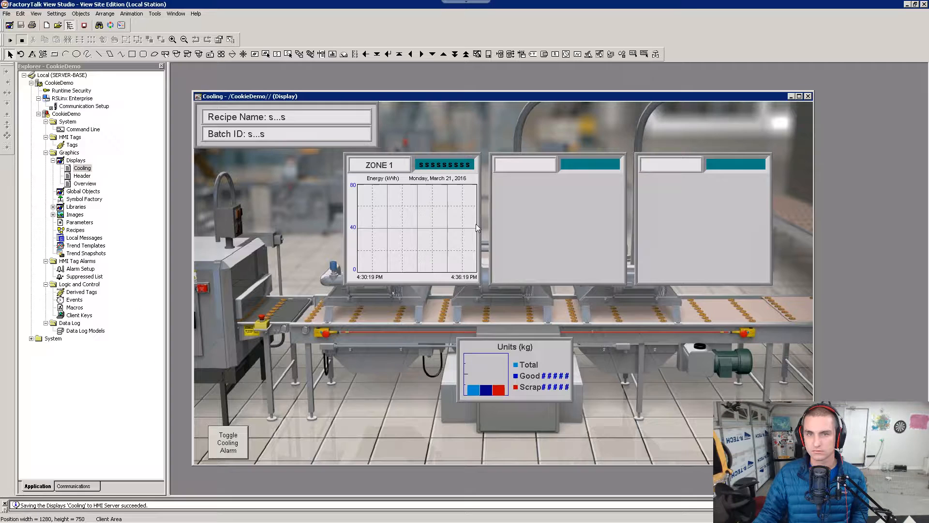
pyautogui.rightClick(73, 160)
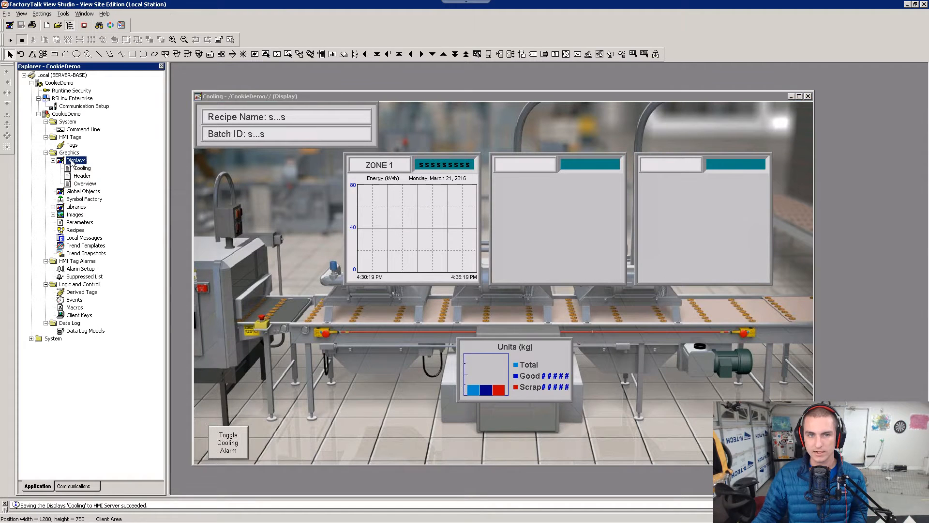
pyautogui.click(99, 164)
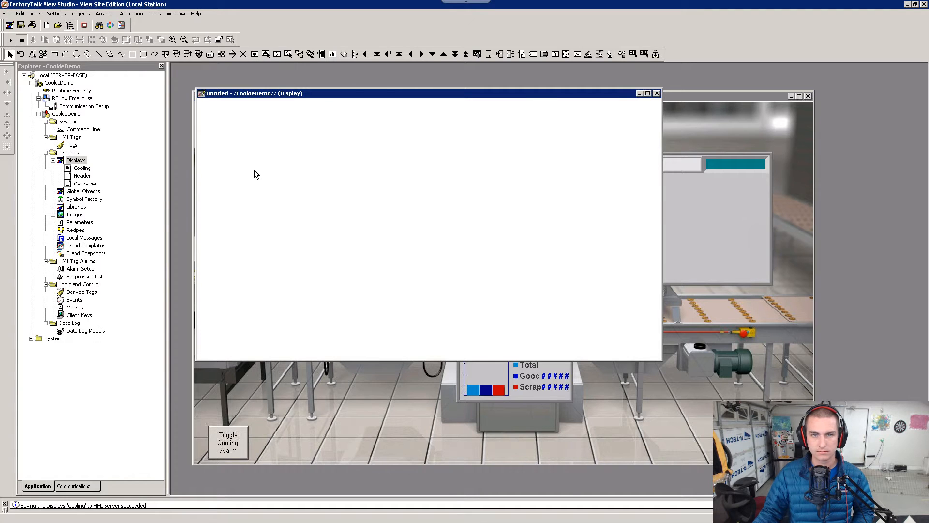
# Step: Following items A and B of step 27, turn off Title Bar and turn on Size to Main Window at Runtime in the new display's settings
pyautogui.hotkey('alt', 'Tab')
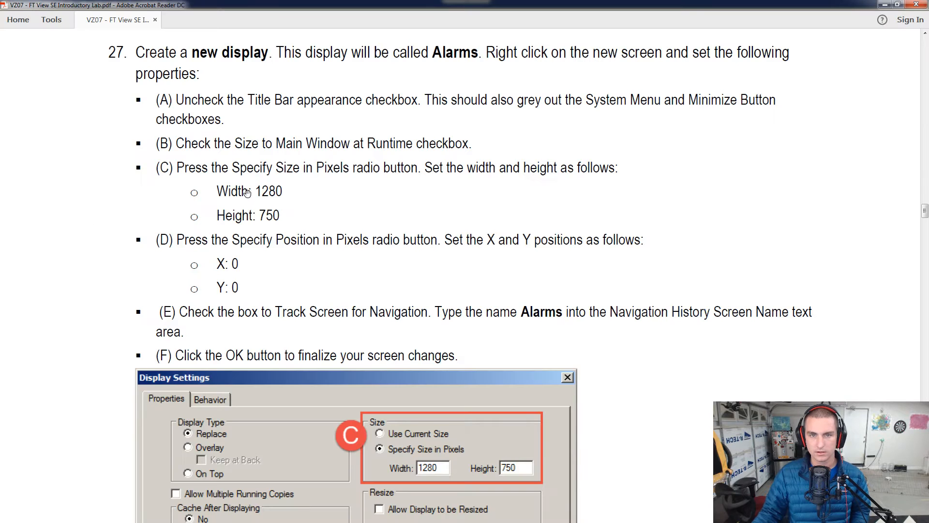
pyautogui.scroll(-5, 248, 218)
pyautogui.scroll(-1, 251, 421)
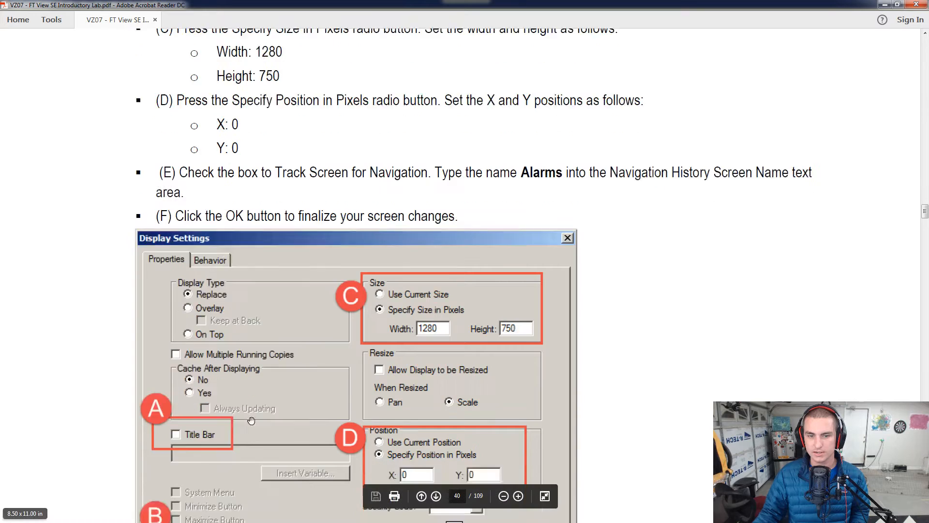
pyautogui.scroll(-5, 251, 421)
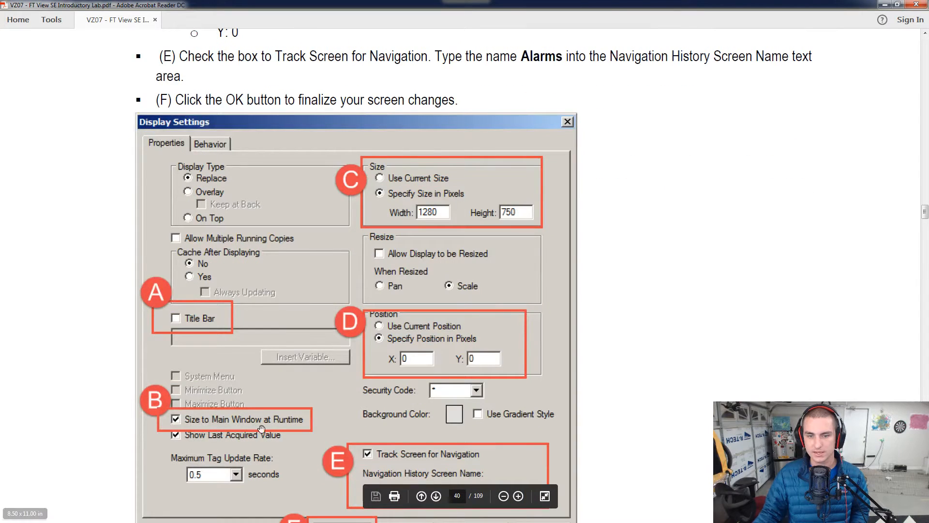
pyautogui.hotkey('alt', 'Tab')
pyautogui.rightClick(272, 234)
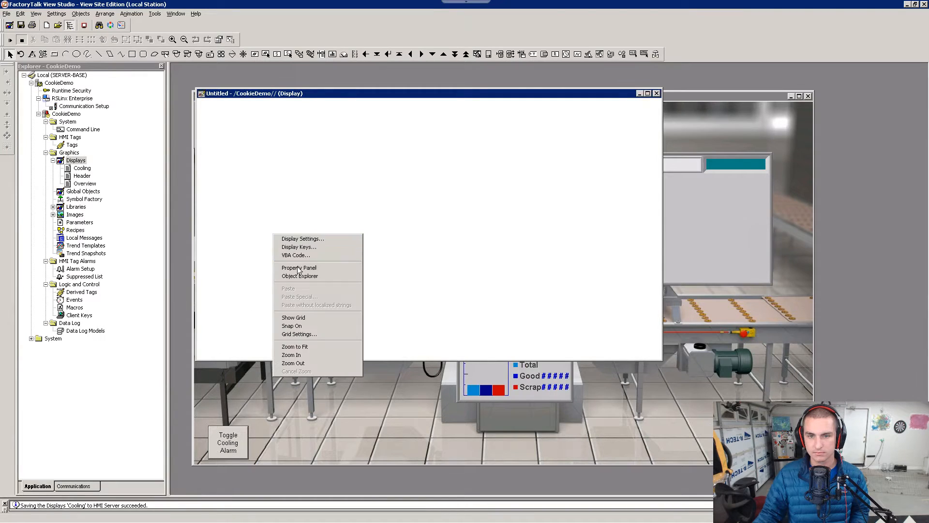
pyautogui.click(315, 238)
pyautogui.click(352, 254)
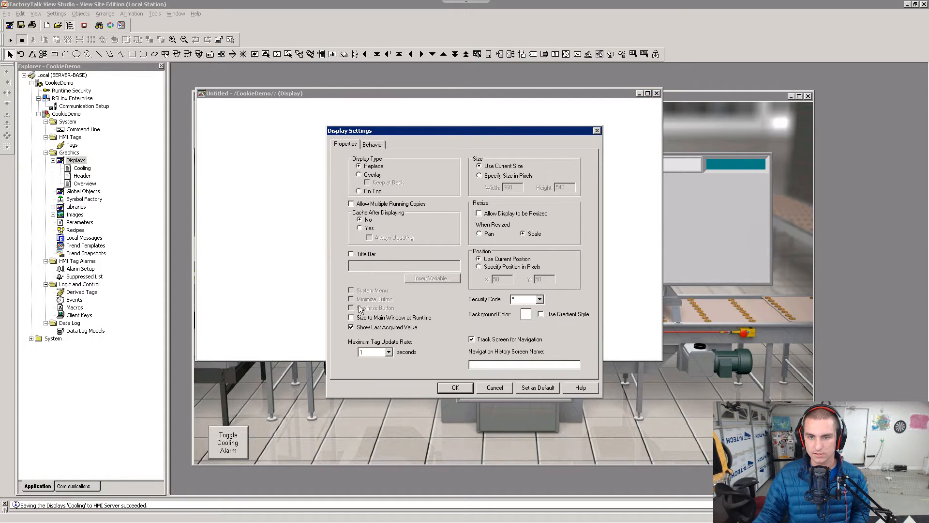
# Step: Following item C of step 27, specify the new display's size in pixels as width 1280 and height 750
pyautogui.hotkey('alt', 'Tab')
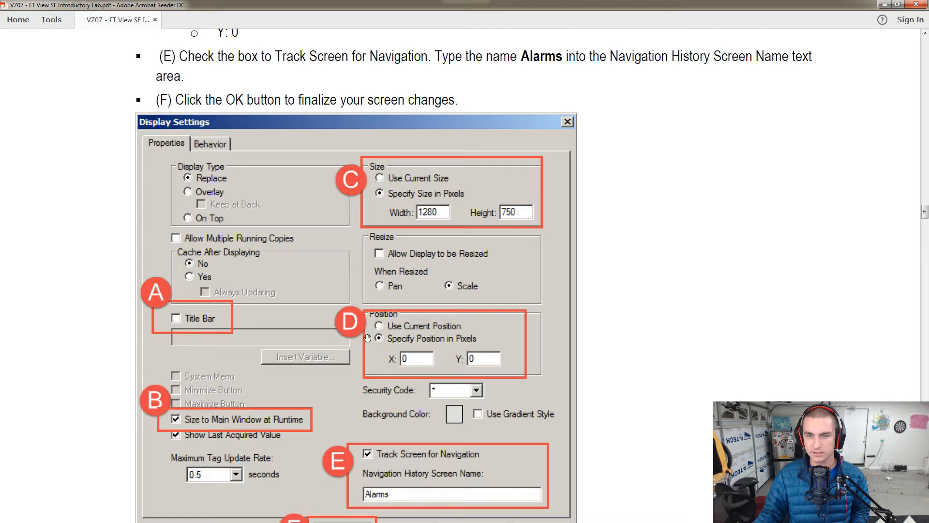
pyautogui.scroll(-3, 374, 360)
pyautogui.scroll(3, 373, 361)
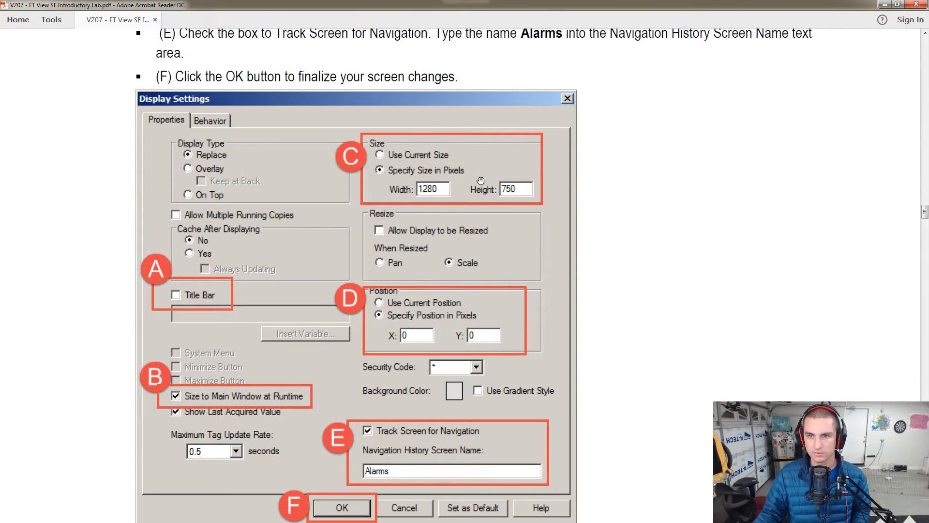
pyautogui.scroll(1, 431, 275)
pyautogui.scroll(6, 431, 275)
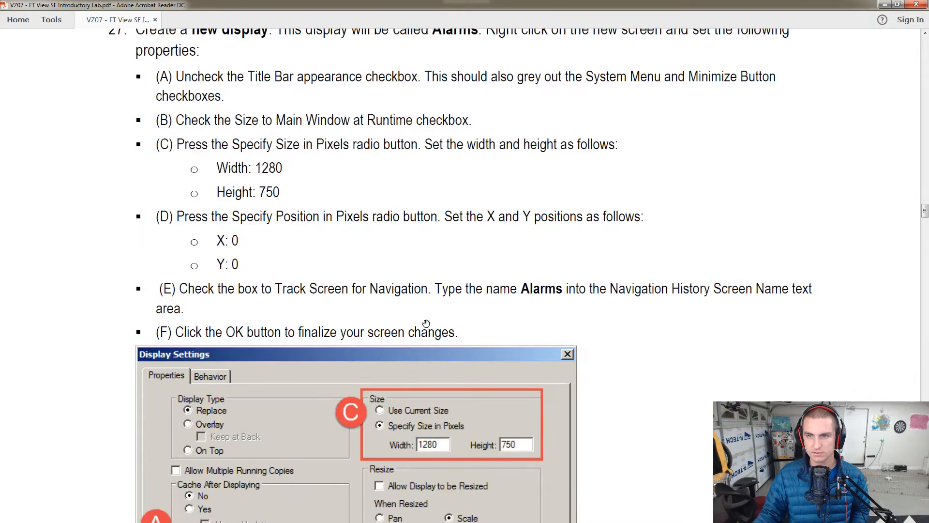
pyautogui.scroll(-2, 427, 325)
pyautogui.scroll(2, 427, 325)
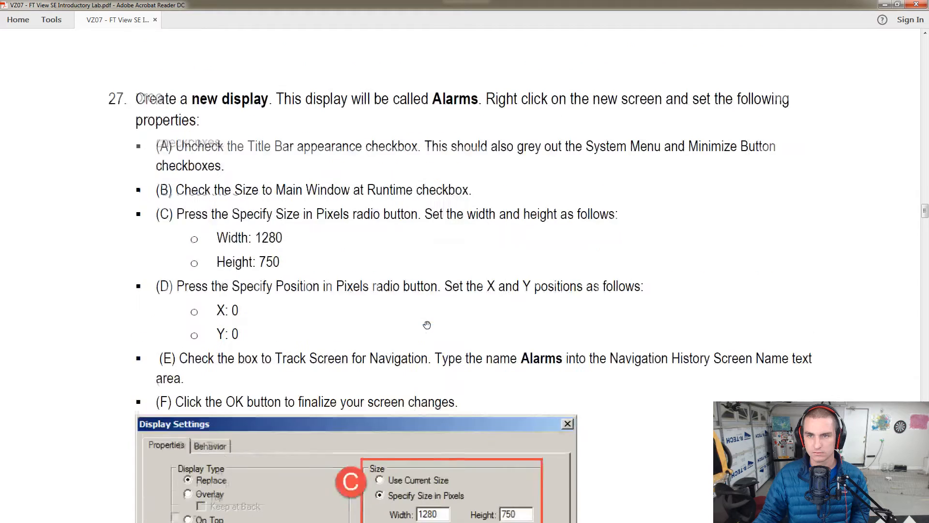
pyautogui.scroll(-3, 427, 325)
pyautogui.hotkey('alt', 'Tab')
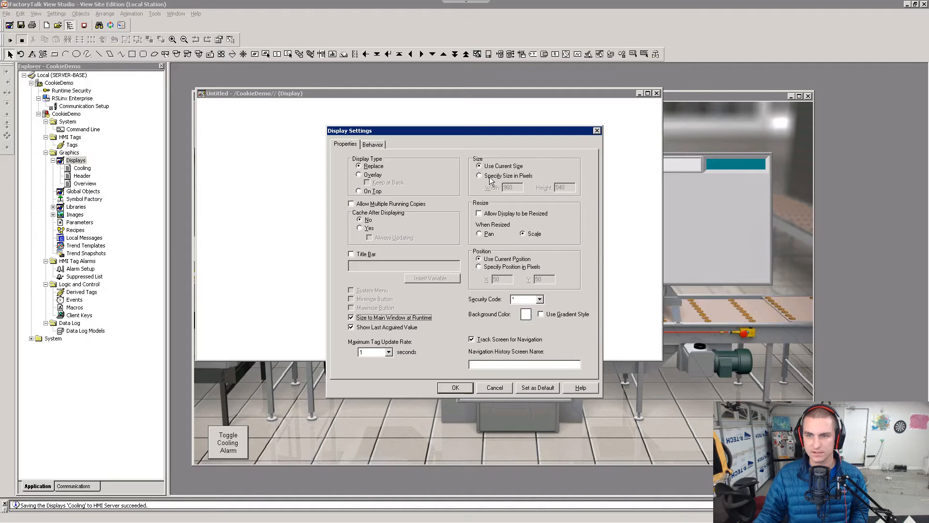
pyautogui.click(503, 177)
pyautogui.doubleClick(515, 187)
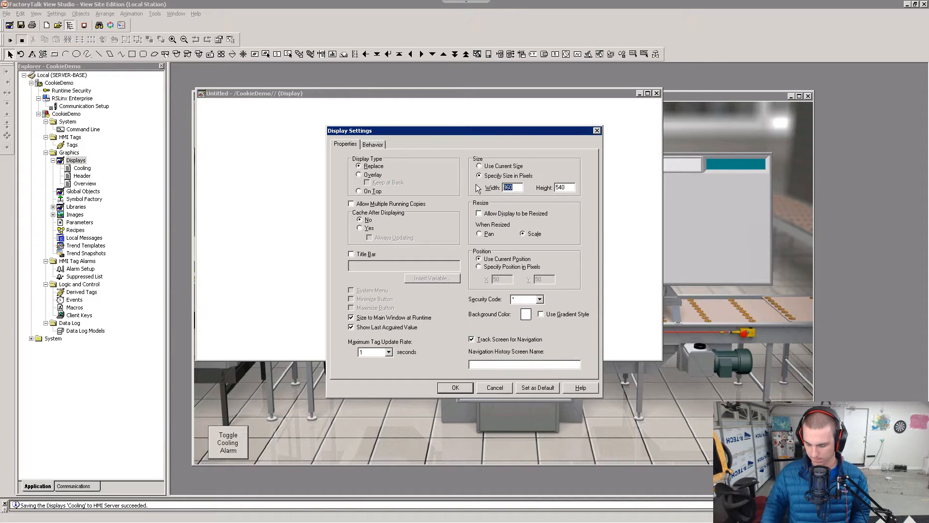
pyautogui.write('1280')
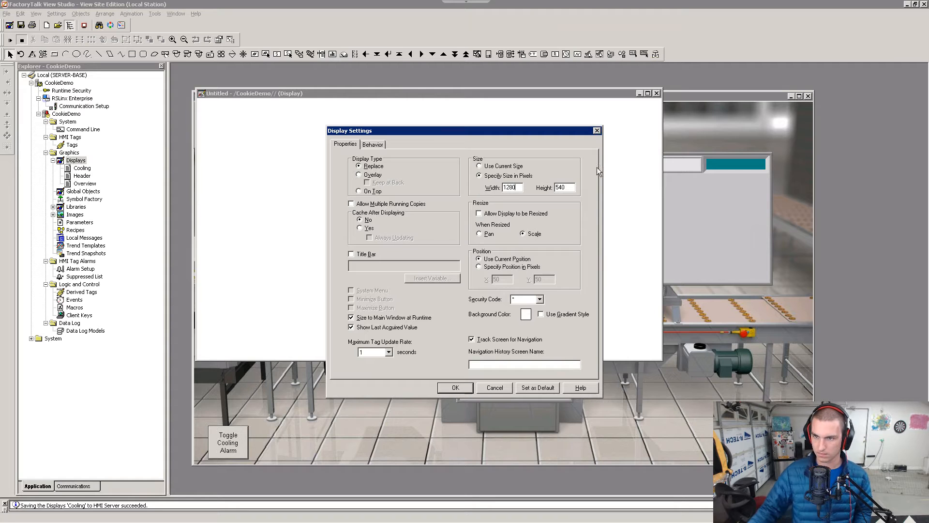
pyautogui.doubleClick(562, 187)
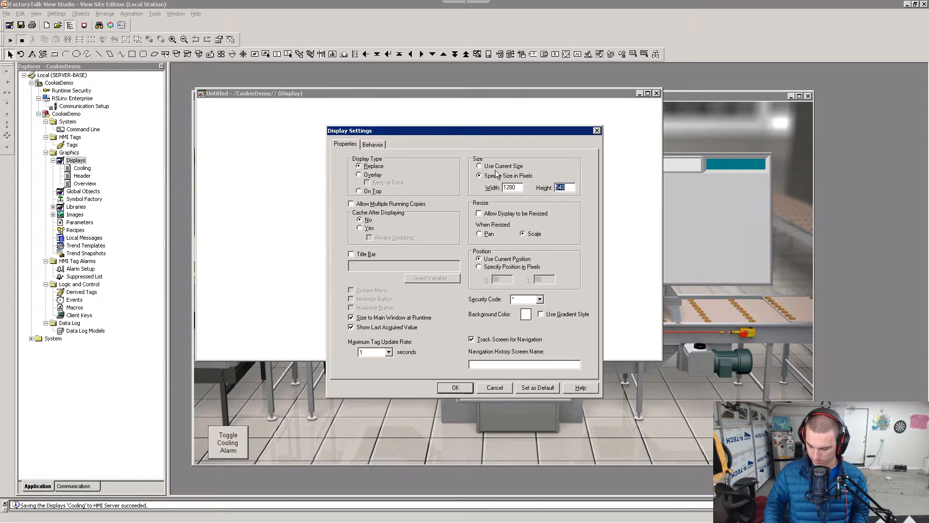
pyautogui.write('750')
# Step: Following item D of step 27, specify the new display's position in pixels as X 0 and Y 0
pyautogui.hotkey('alt', 'Tab')
pyautogui.scroll(-4, 499, 286)
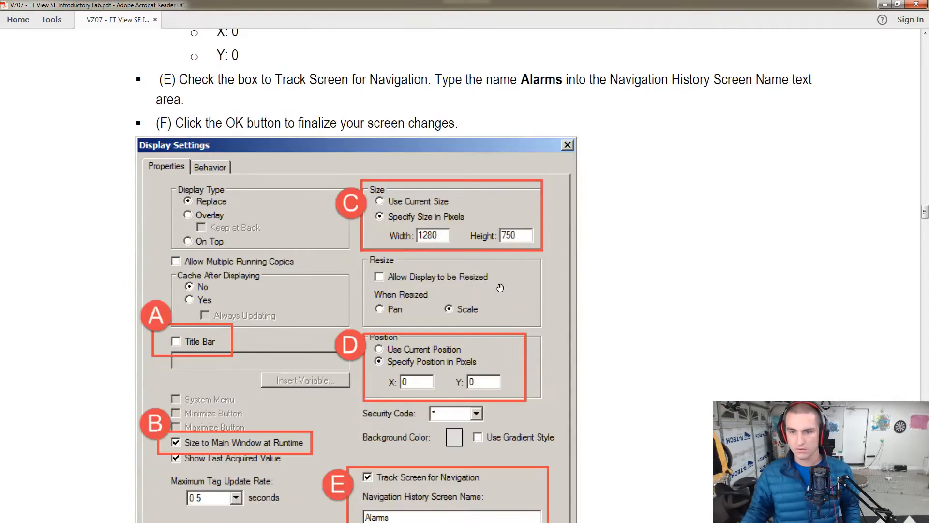
pyautogui.hotkey('alt', 'Tab')
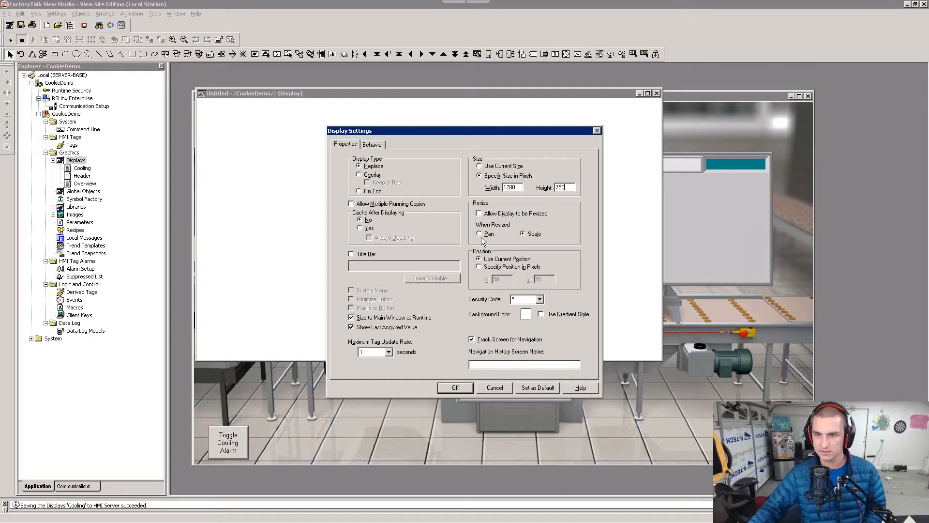
pyautogui.click(479, 267)
pyautogui.doubleClick(504, 279)
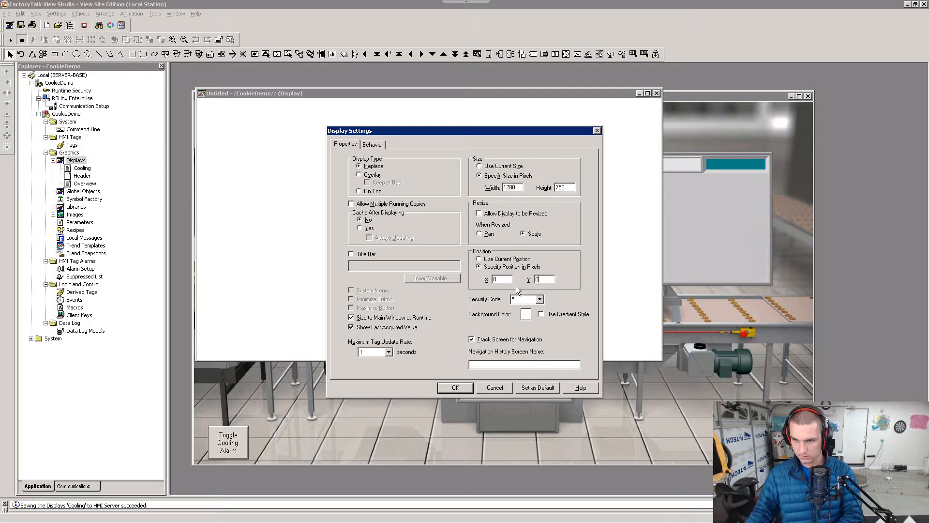
# Step: Following item E of step 27 in the lab guide, try to enter the new display's navigation history screen name
pyautogui.hotkey('alt', 'Tab')
pyautogui.scroll(-3, 504, 303)
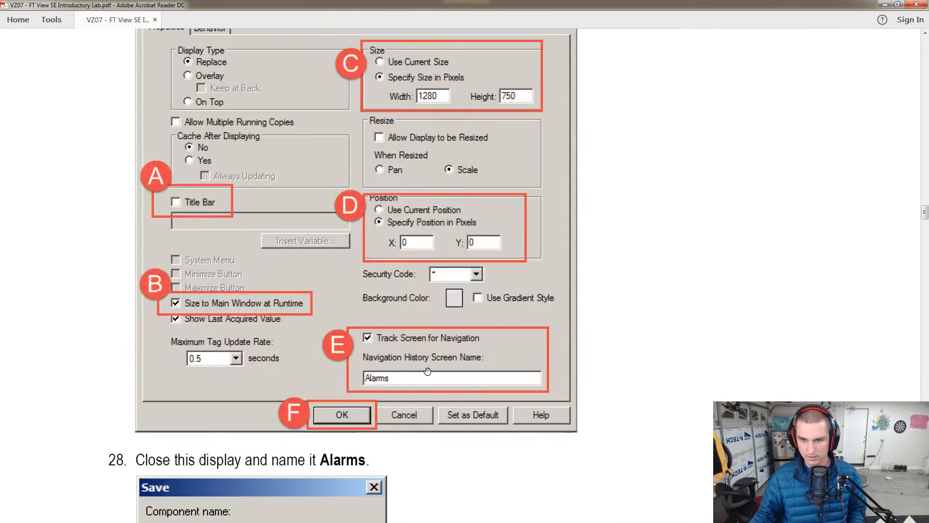
pyautogui.hotkey('alt', 'Tab')
pyautogui.hotkey('alt', 'Tab')
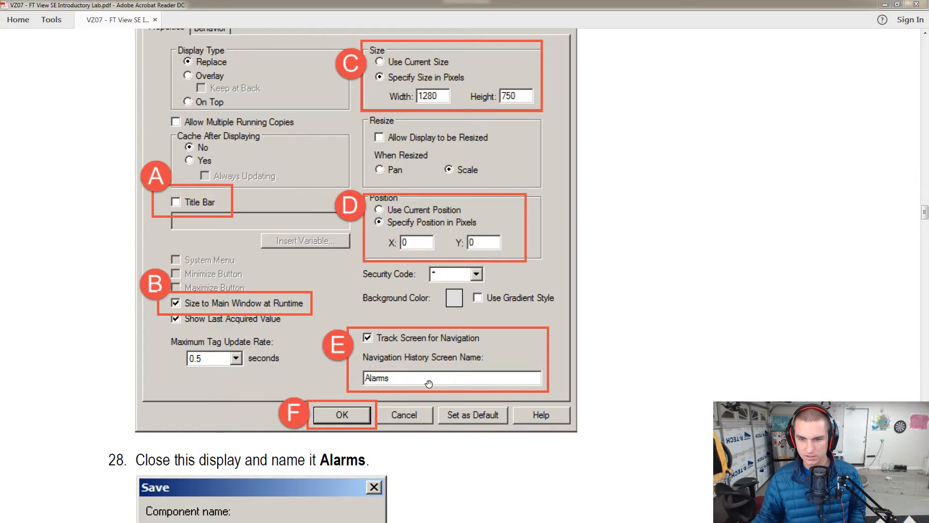
pyautogui.hotkey('alt', 'Tab')
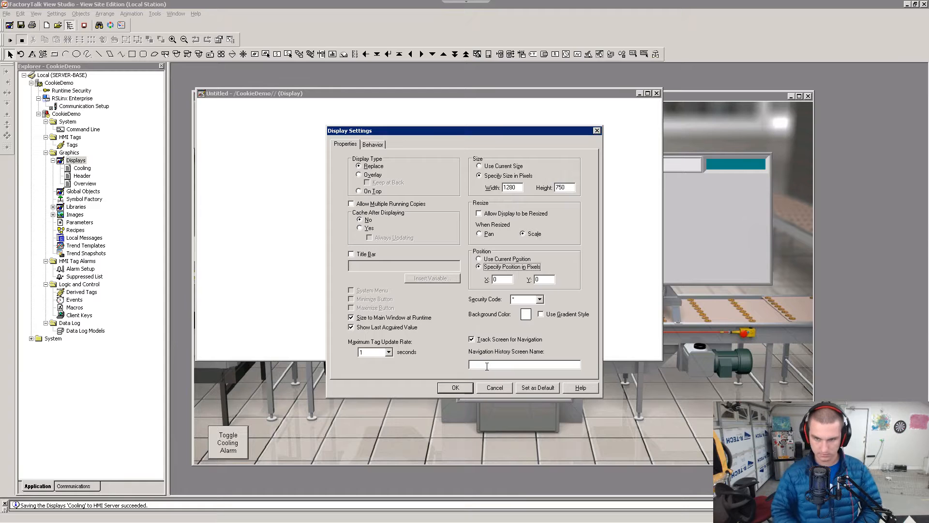
pyautogui.hotkey('alt', 'm')
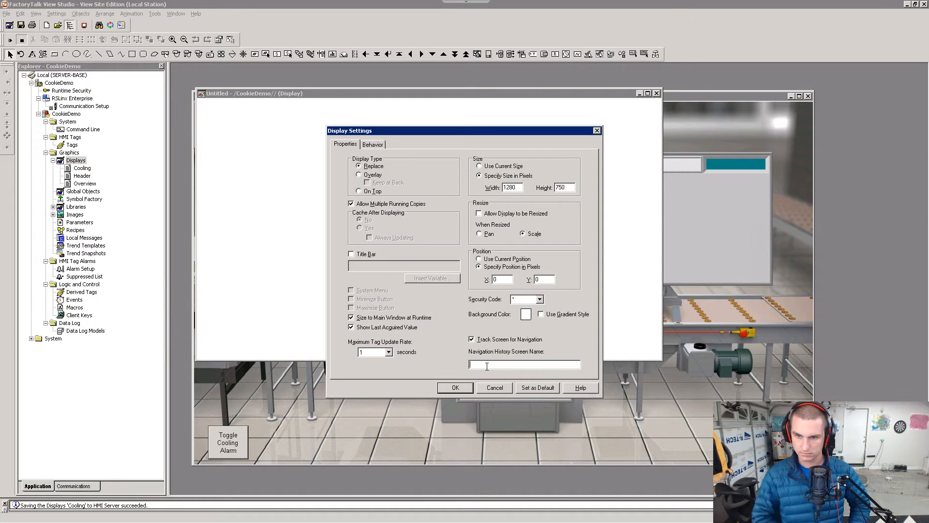
pyautogui.hotkey('alt', 'i')
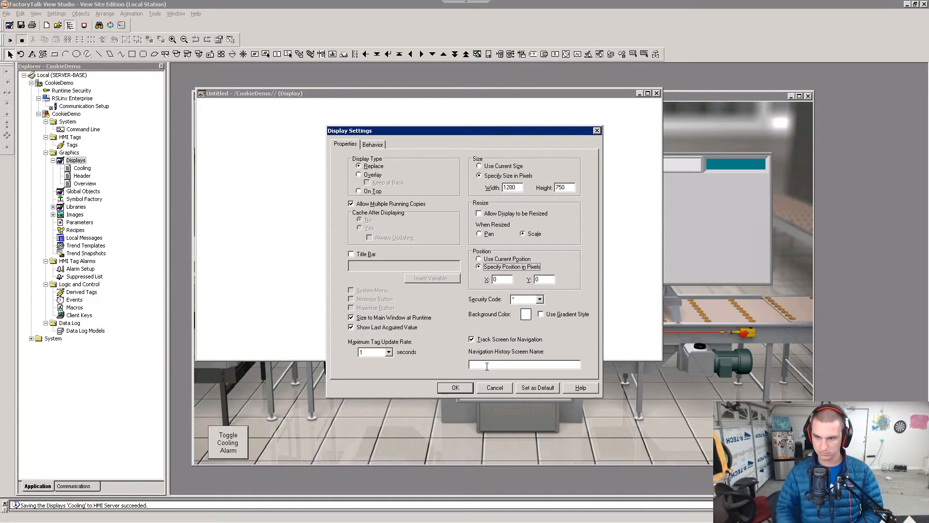
pyautogui.click(487, 366)
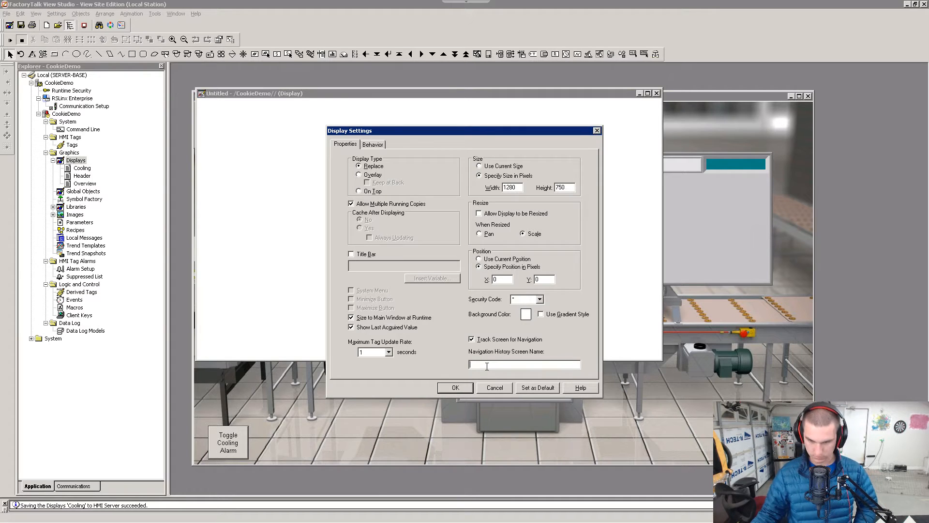
pyautogui.hotkey('alt', 'i')
pyautogui.hotkey('alt', 'Tab')
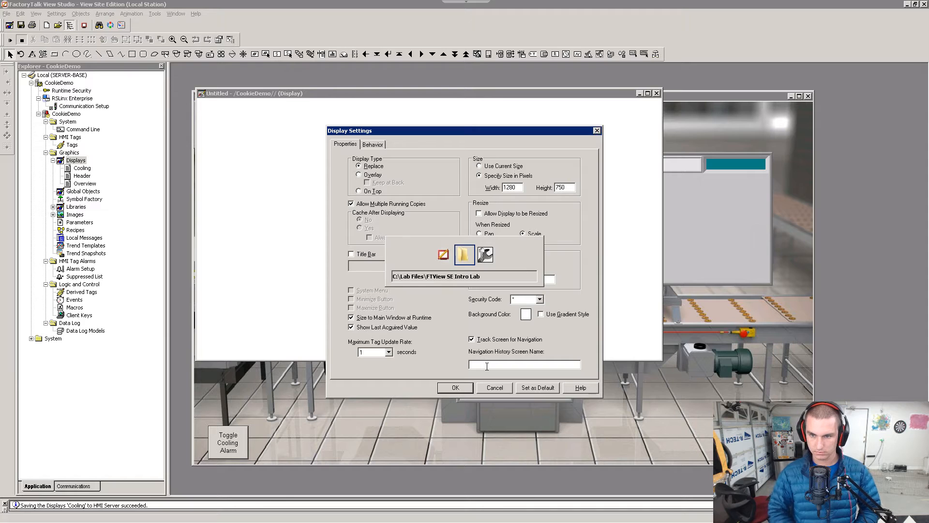
pyautogui.press('Escape')
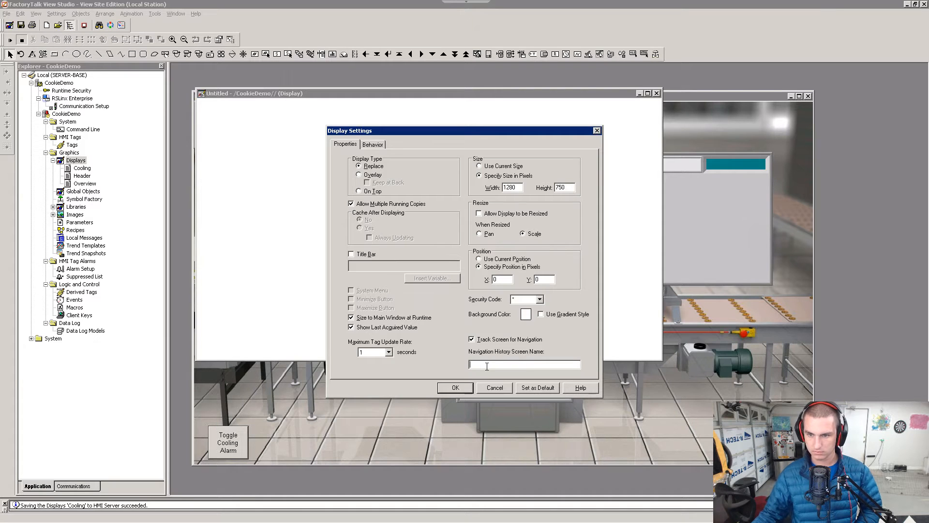
# Step: Apply and reopen the new display's settings, and set the Navigation History Screen Name to Alarms, as in items E and F of step 27
pyautogui.click(463, 388)
pyautogui.rightClick(416, 278)
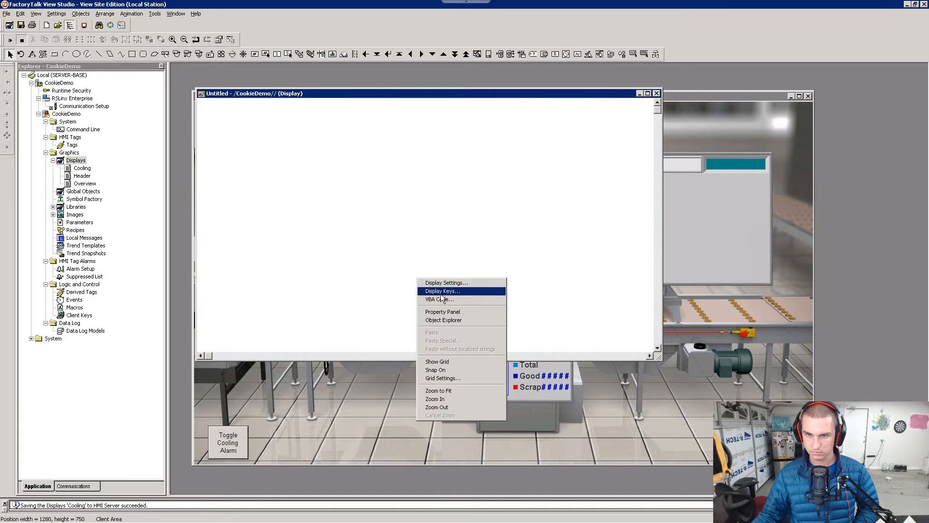
pyautogui.click(436, 283)
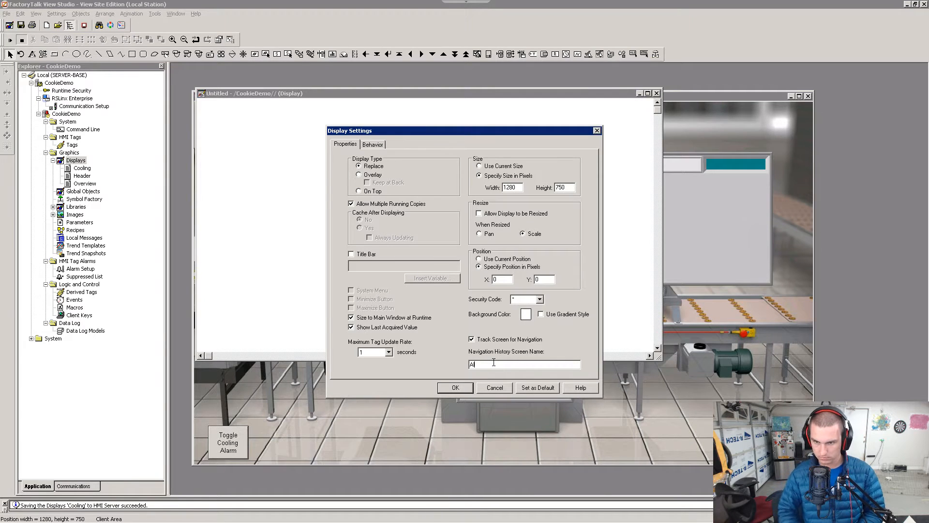
pyautogui.click(462, 387)
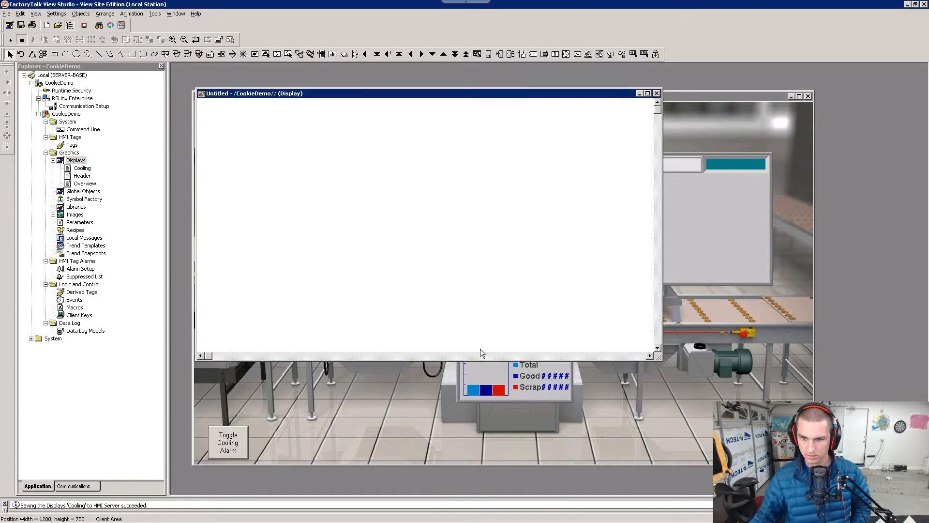
# Step: Following step 28 of the lab guide, close the new display and save it as Alarms
pyautogui.hotkey('alt', 'Tab')
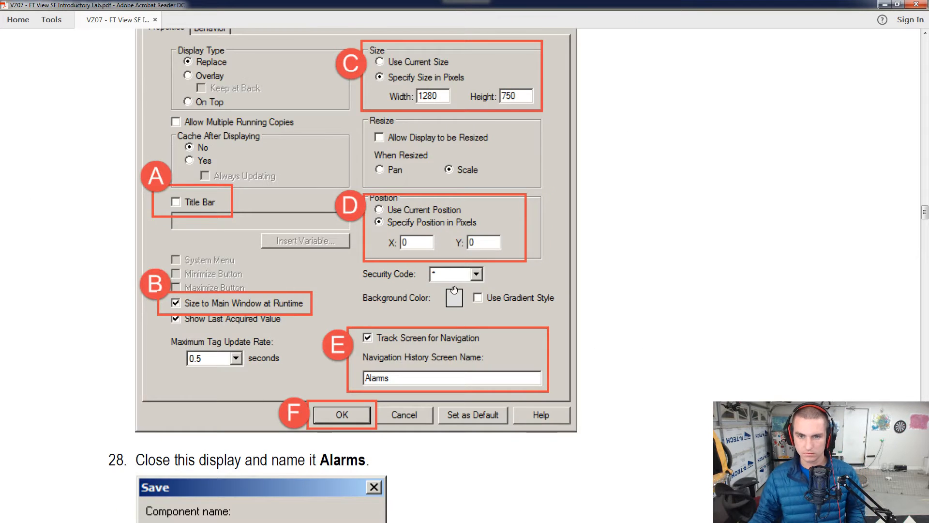
pyautogui.scroll(-3, 426, 306)
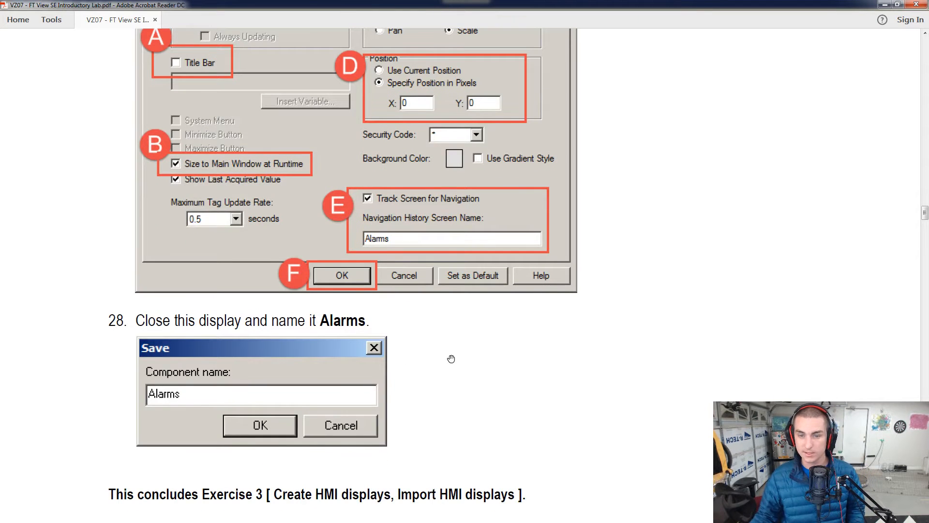
pyautogui.hotkey('alt', 'Tab')
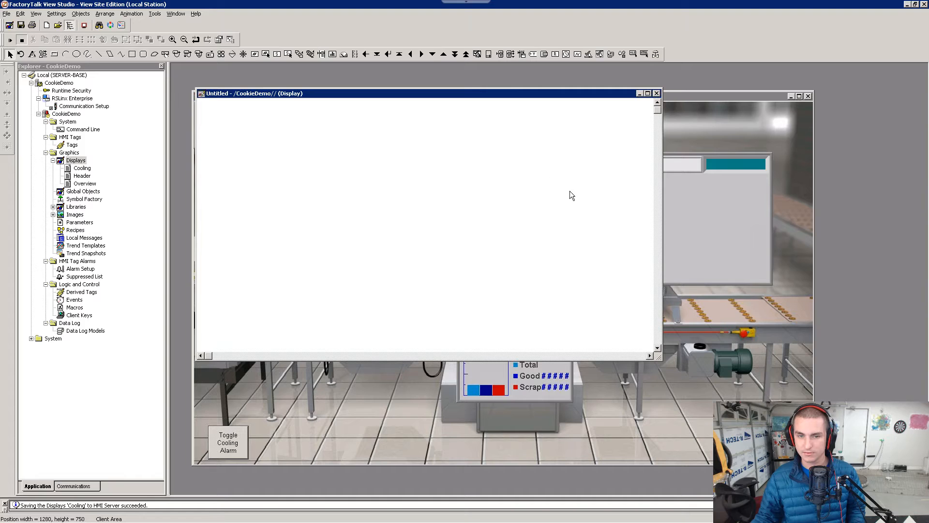
pyautogui.click(657, 93)
pyautogui.click(430, 285)
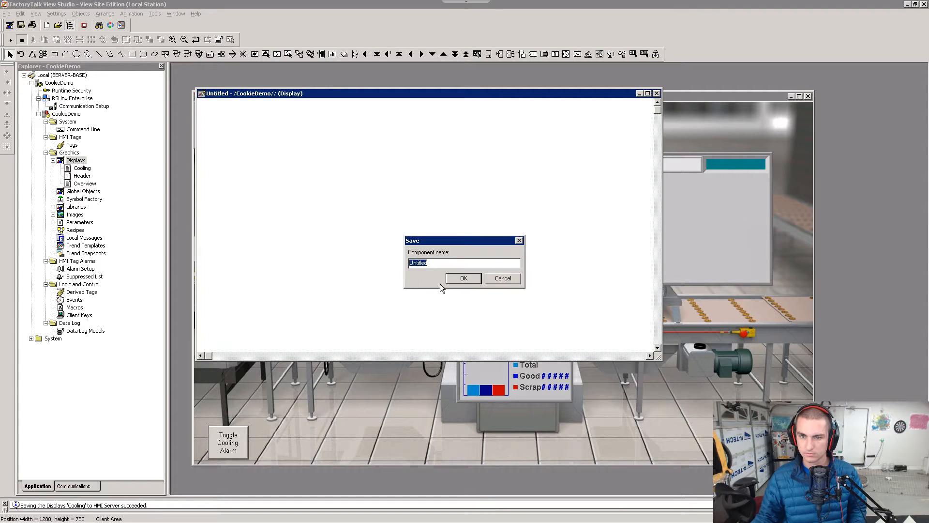
pyautogui.write('Alarms')
pyautogui.press('Return')
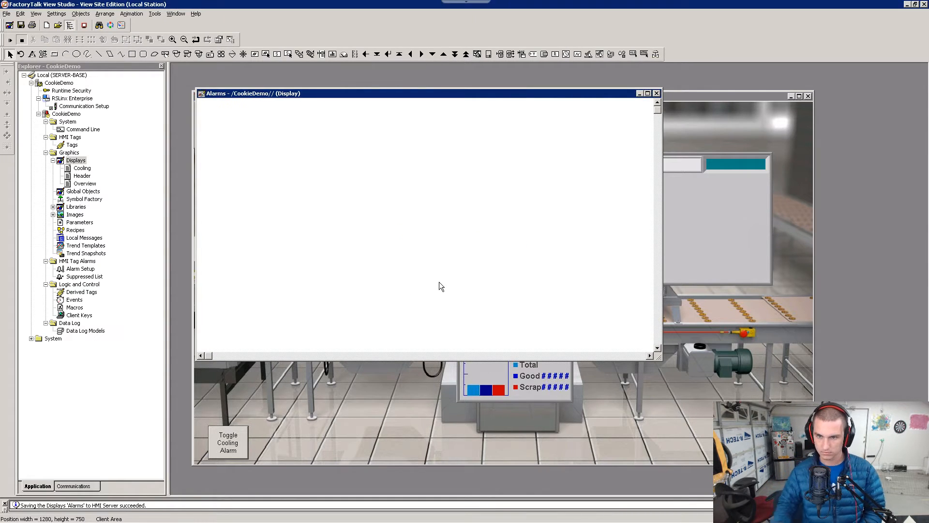
# Step: Following step 1 of Exercise 4, add mightyq cookie co_276x91.bmp and ra-logo-transparent-small.bmp to the CookieDemo application's Images
pyautogui.hotkey('alt', 'Tab')
pyautogui.scroll(-6, 405, 306)
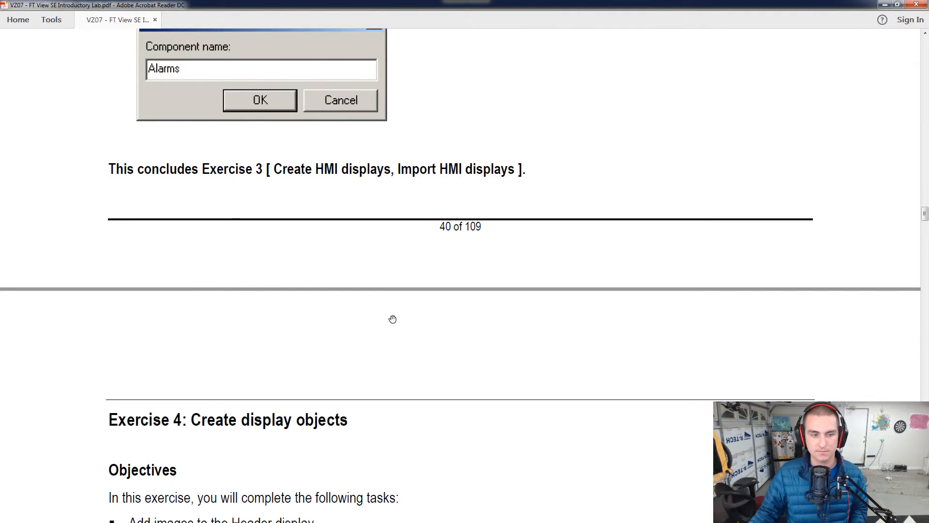
pyautogui.scroll(-7, 393, 319)
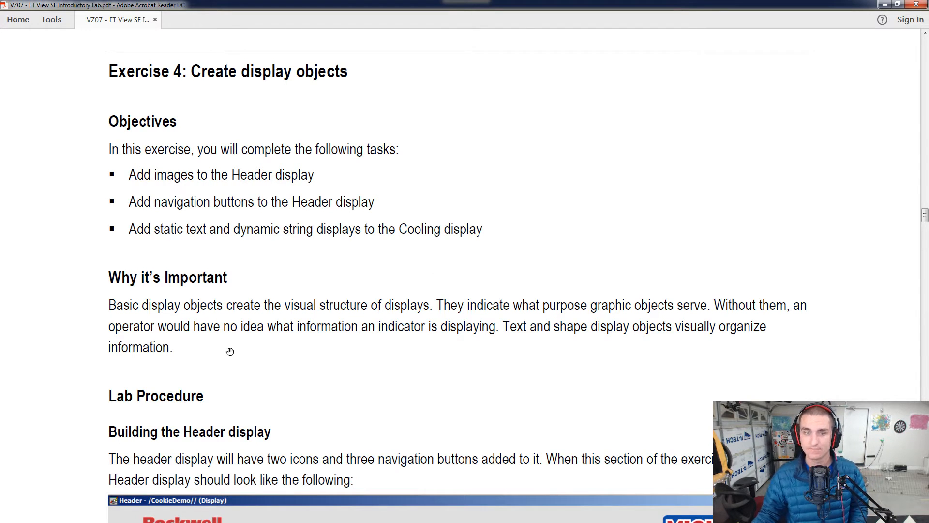
pyautogui.scroll(-4, 232, 348)
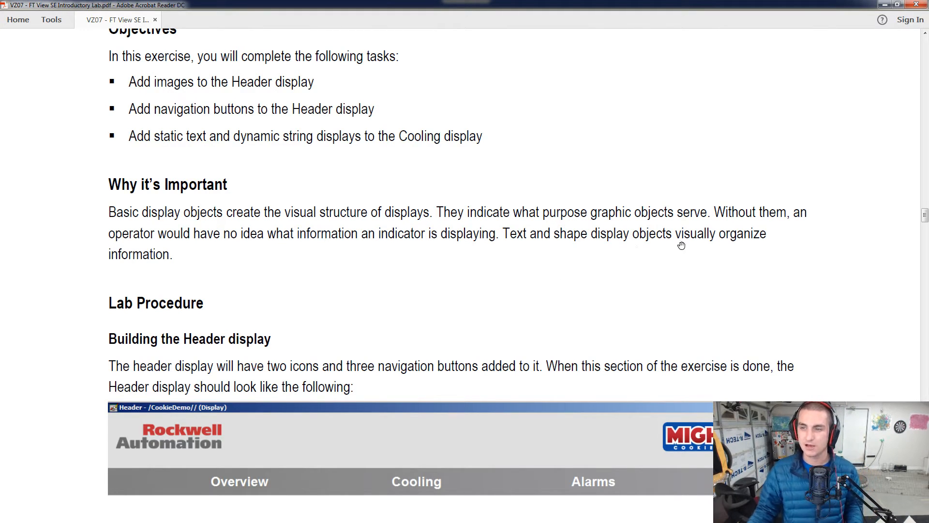
pyautogui.scroll(-3, 260, 321)
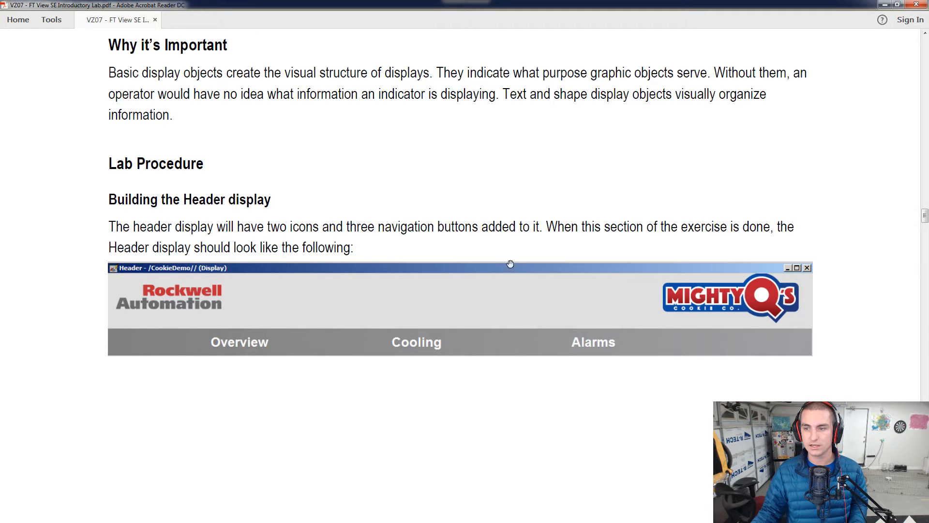
pyautogui.scroll(-15, 506, 340)
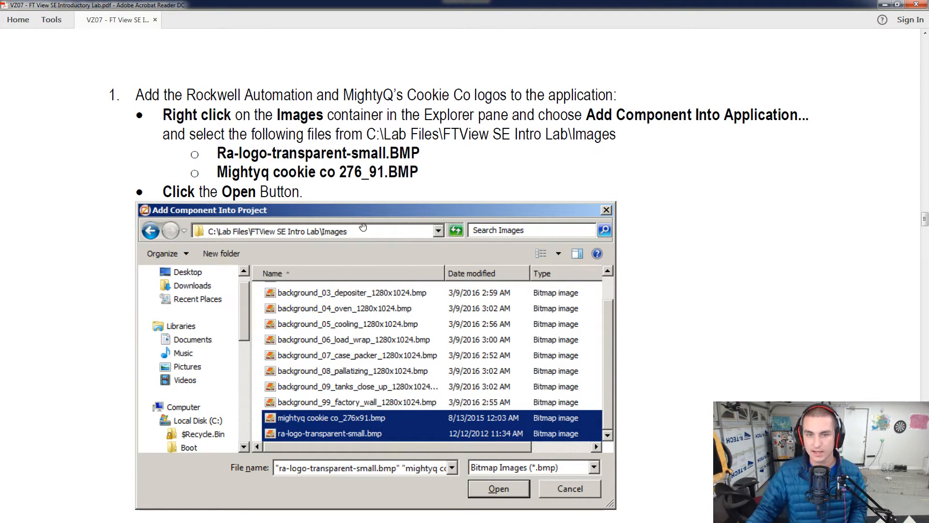
pyautogui.hotkey('alt', 'Tab')
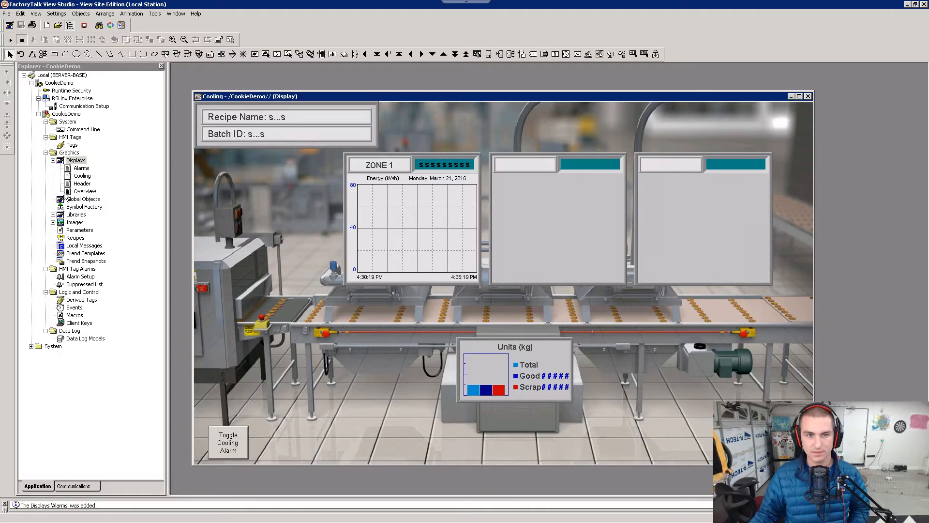
pyautogui.rightClick(73, 223)
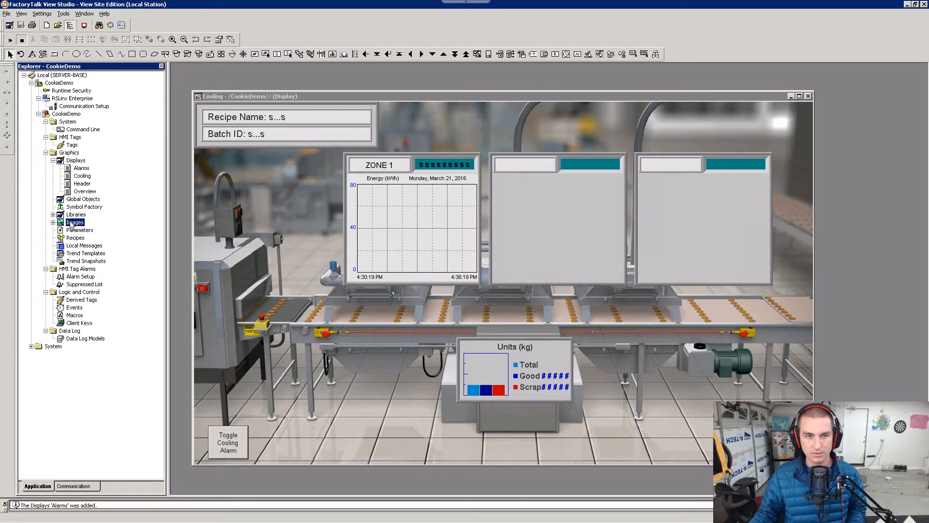
pyautogui.click(125, 228)
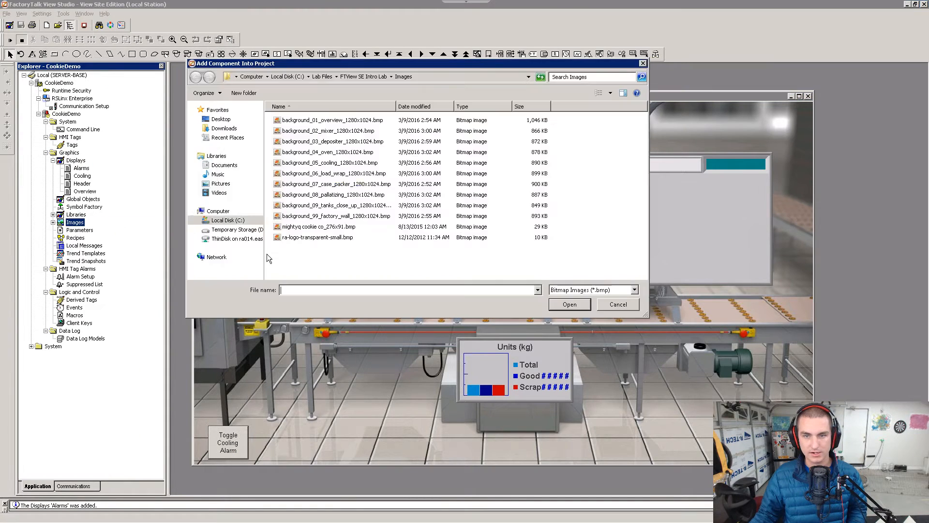
pyautogui.click(312, 228)
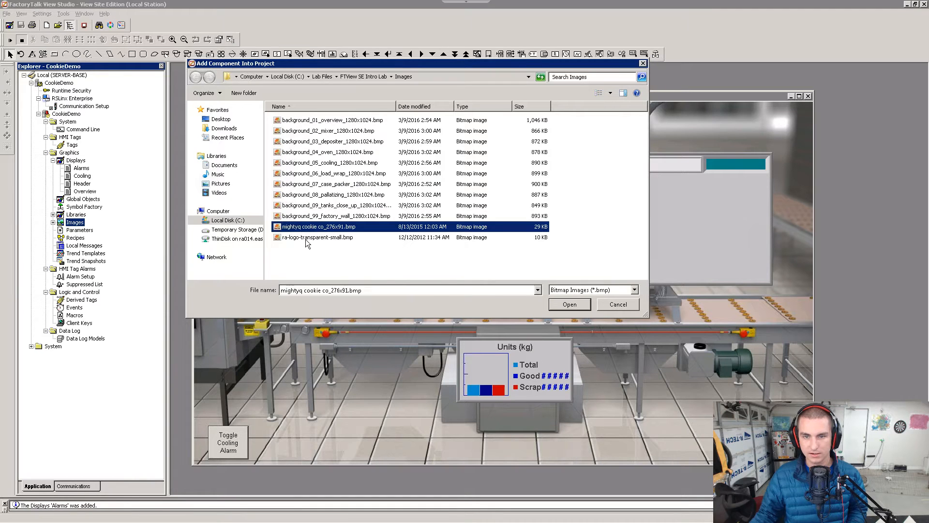
pyautogui.keyDown('shift'); pyautogui.click(310, 238); pyautogui.keyUp('shift')
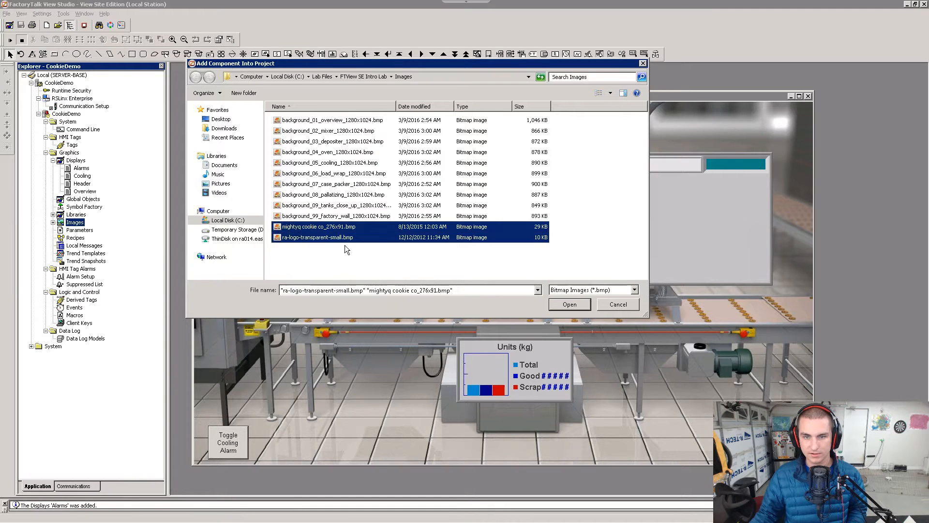
pyautogui.click(577, 308)
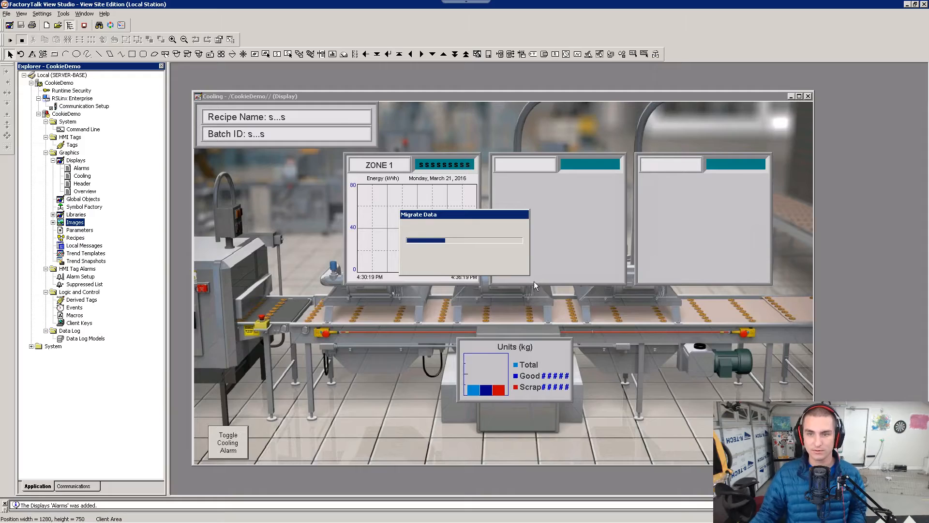
# Step: Following step 2 of Exercise 4, close the Cooling display and open the Header display for editing
pyautogui.hotkey('alt', 'Tab')
pyautogui.scroll(-5, 533, 238)
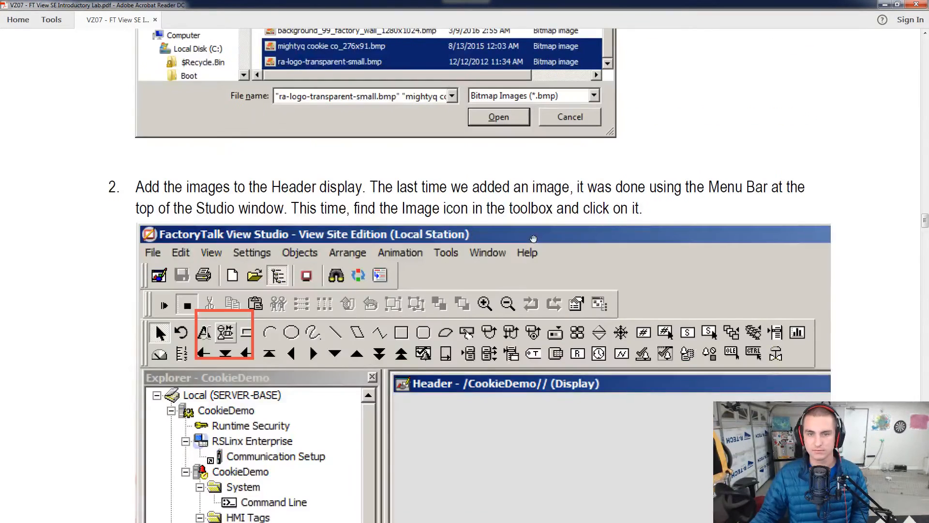
pyautogui.scroll(-4, 534, 238)
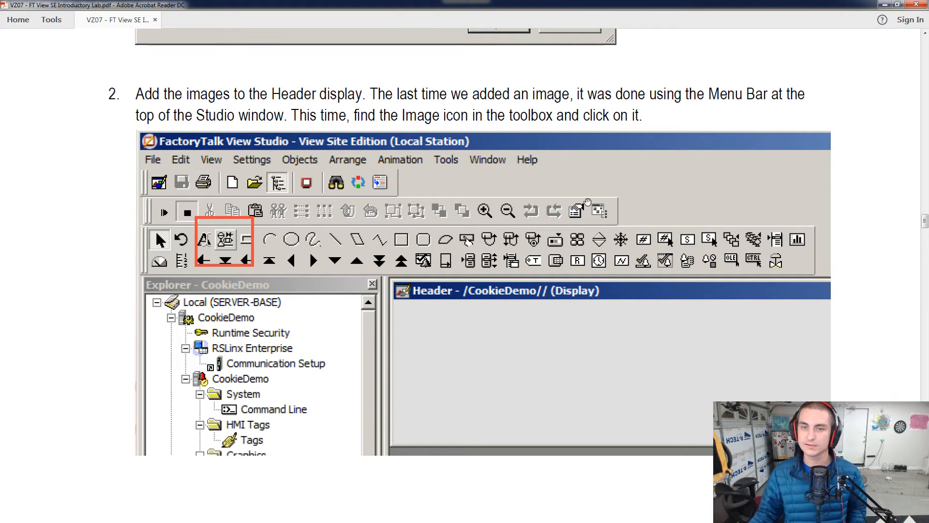
pyautogui.hotkey('alt', 'Tab')
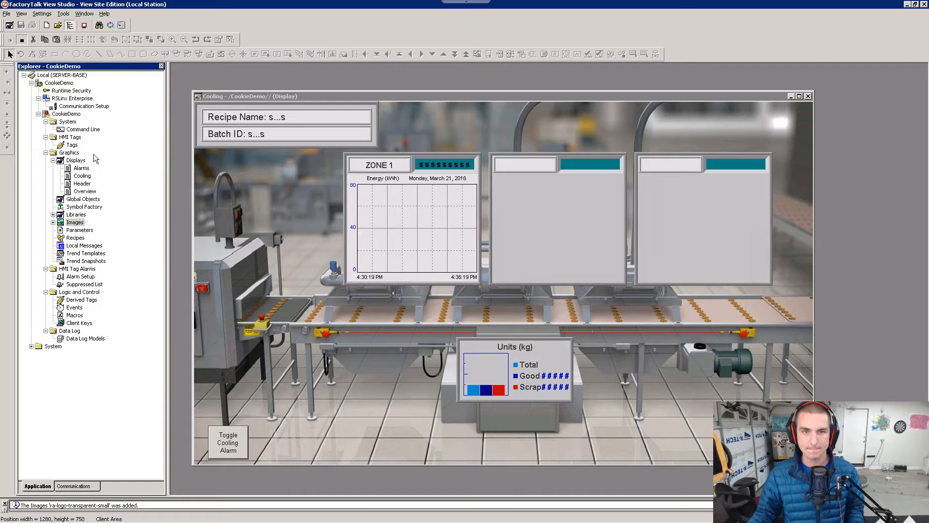
pyautogui.click(808, 96)
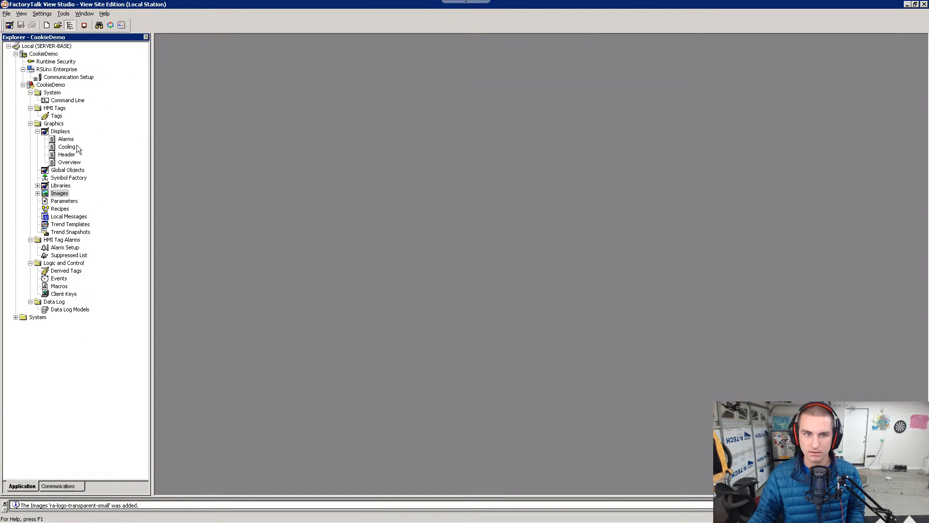
pyautogui.click(66, 155)
pyautogui.doubleClick(66, 155)
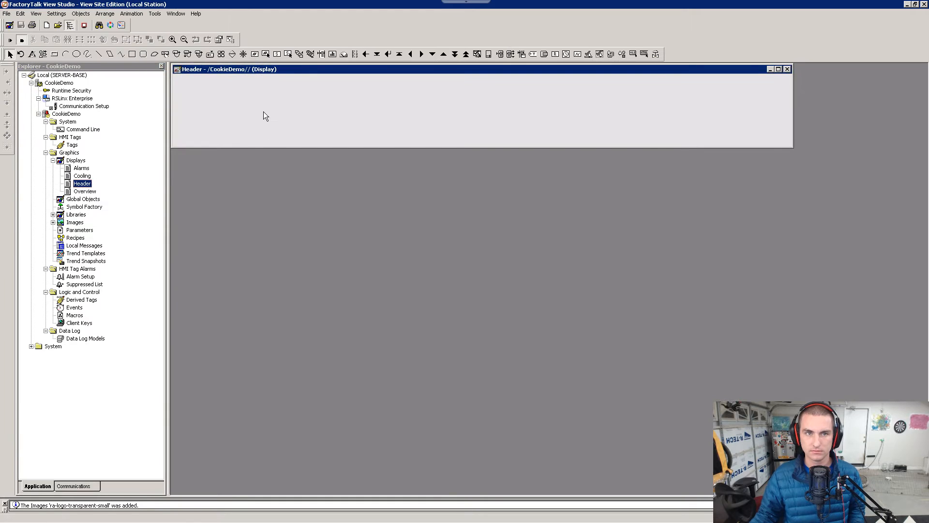
# Step: Following steps 2 and 3 of Exercise 4, place the ra-logo-transparent-small image on the Header display
pyautogui.click(43, 54)
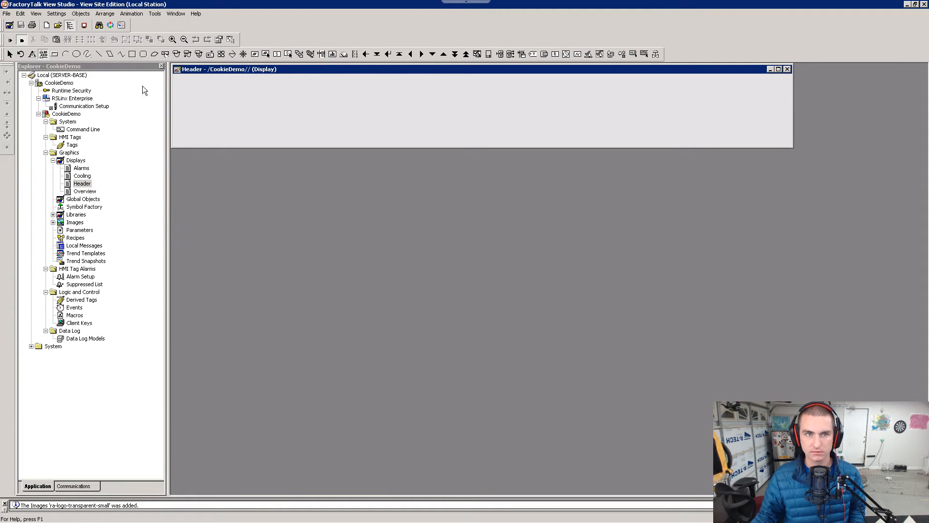
pyautogui.moveTo(252, 129); pyautogui.dragTo(260, 136)
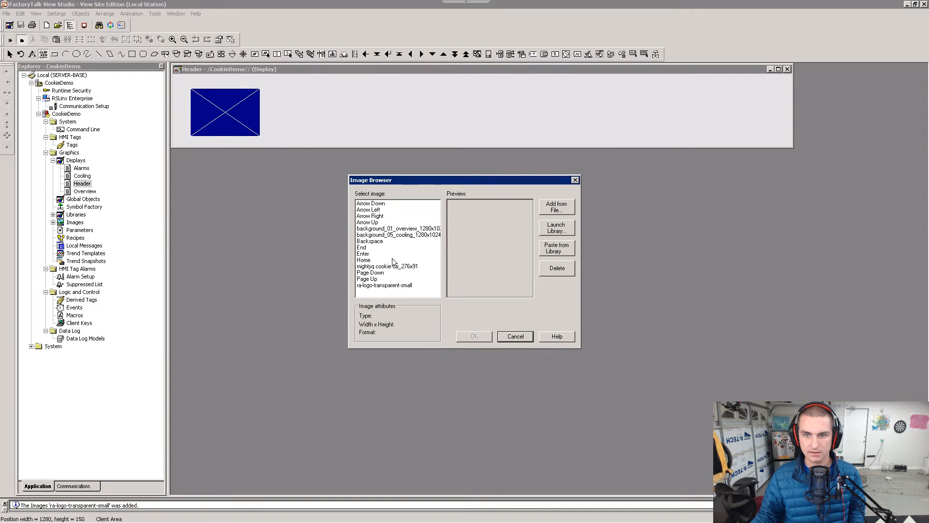
pyautogui.click(425, 285)
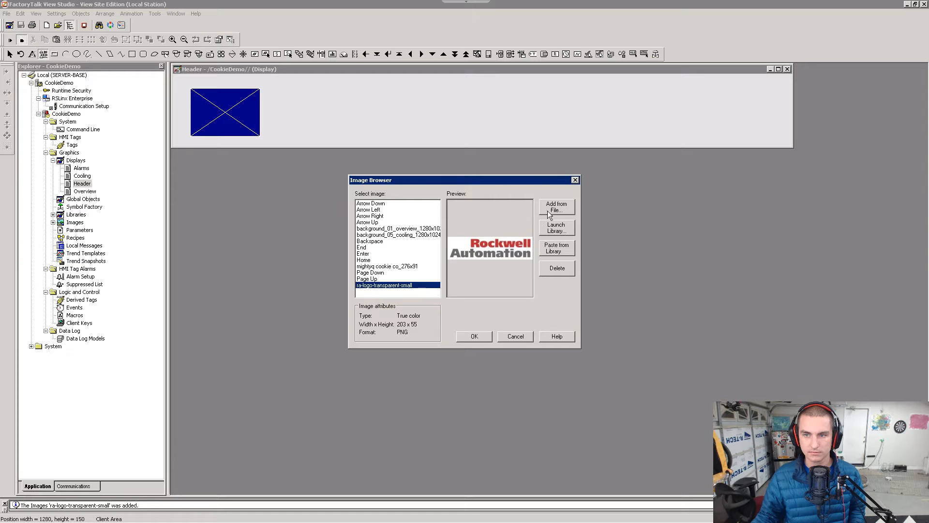
pyautogui.click(474, 336)
pyautogui.hotkey('alt', 'Tab')
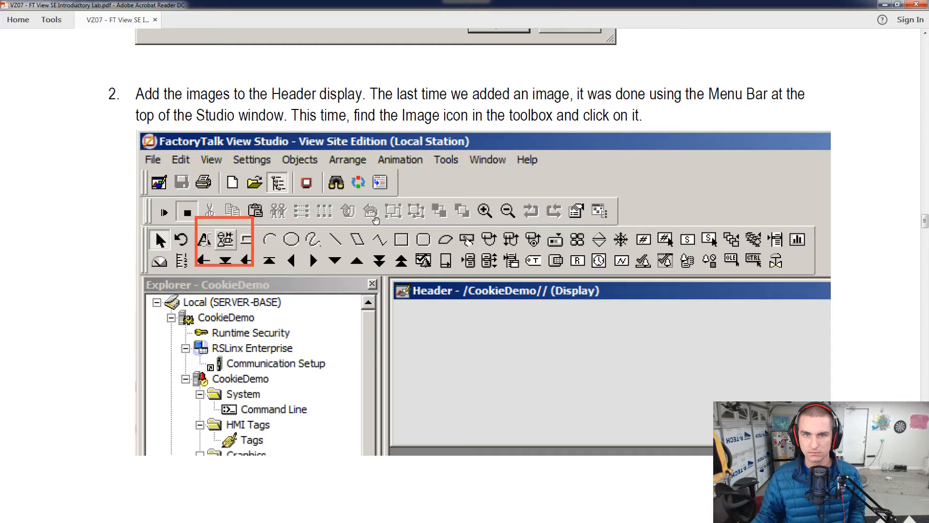
pyautogui.scroll(-10, 377, 220)
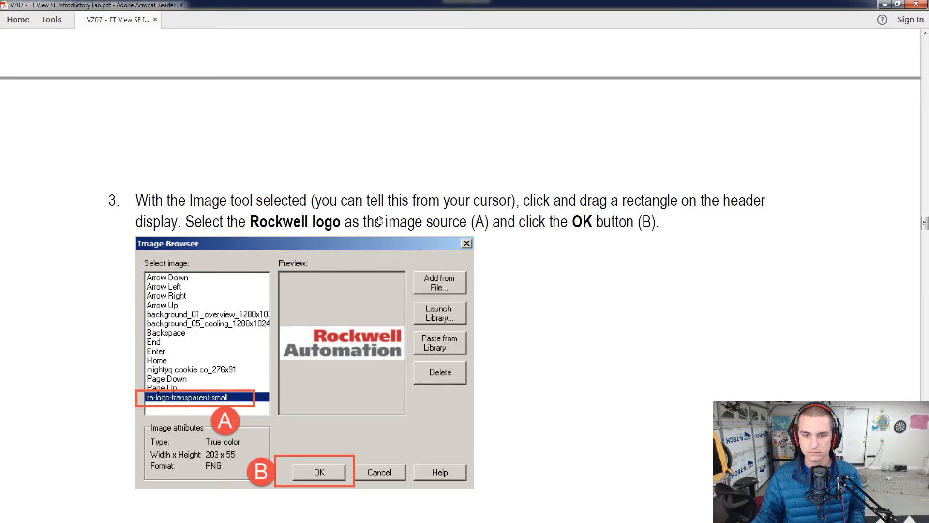
pyautogui.hotkey('alt', 'Tab')
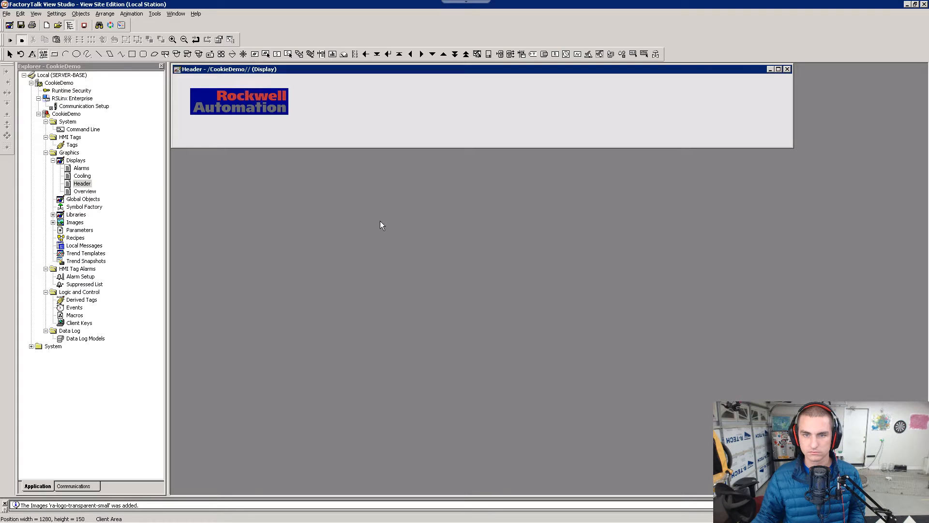
# Step: Open the Rockwell logo's Image Properties and apply white as its image back color
pyautogui.click(268, 103)
pyautogui.doubleClick(252, 104)
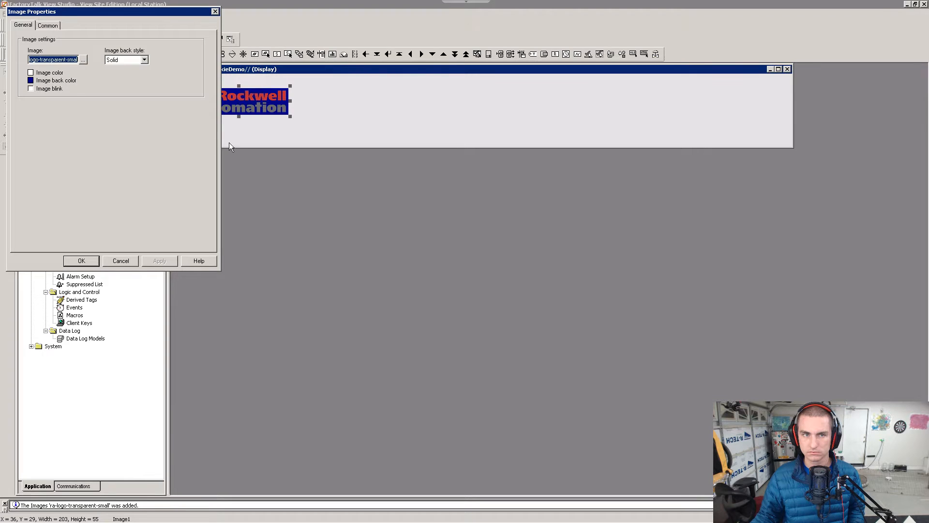
pyautogui.hotkey('alt', 'Tab')
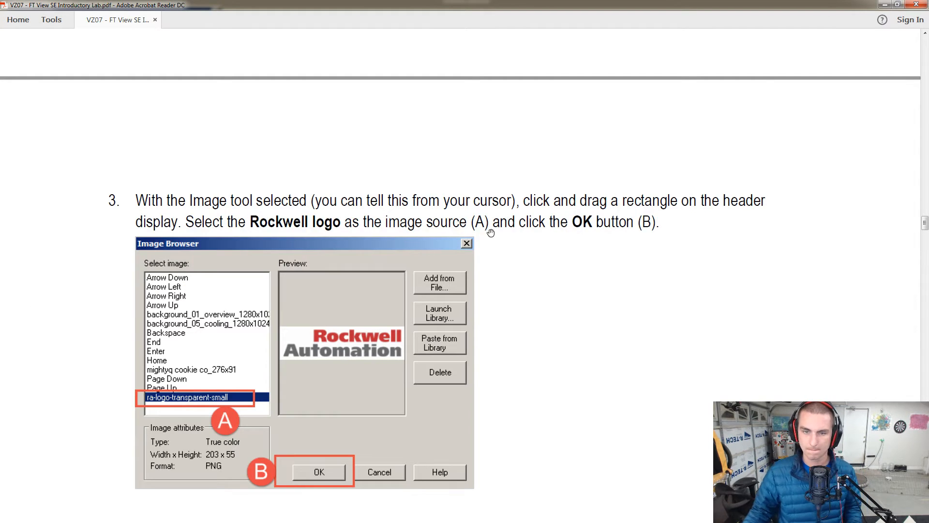
pyautogui.hotkey('alt', 'Tab')
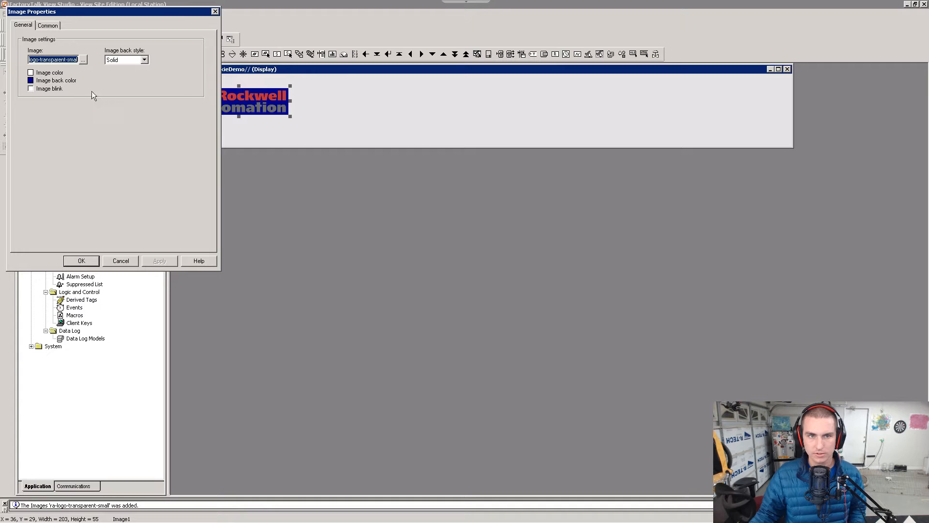
pyautogui.click(33, 81)
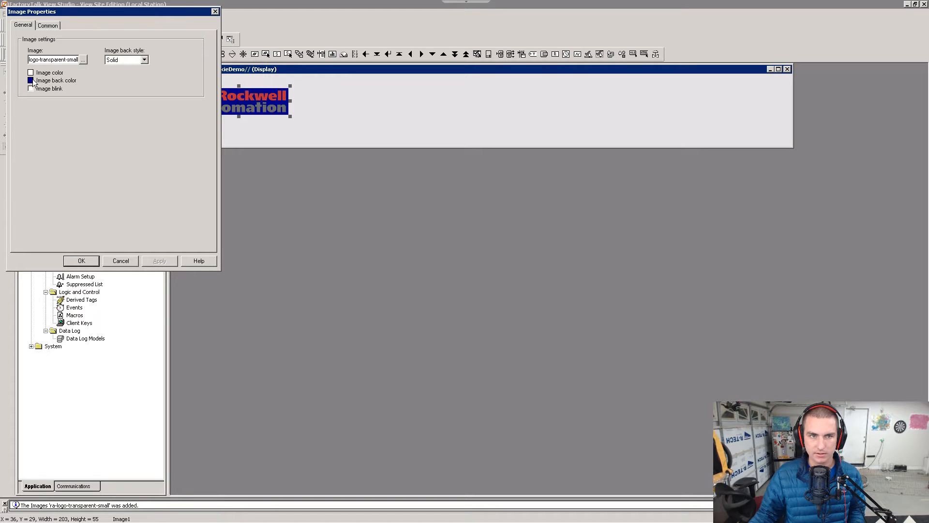
pyautogui.click(32, 80)
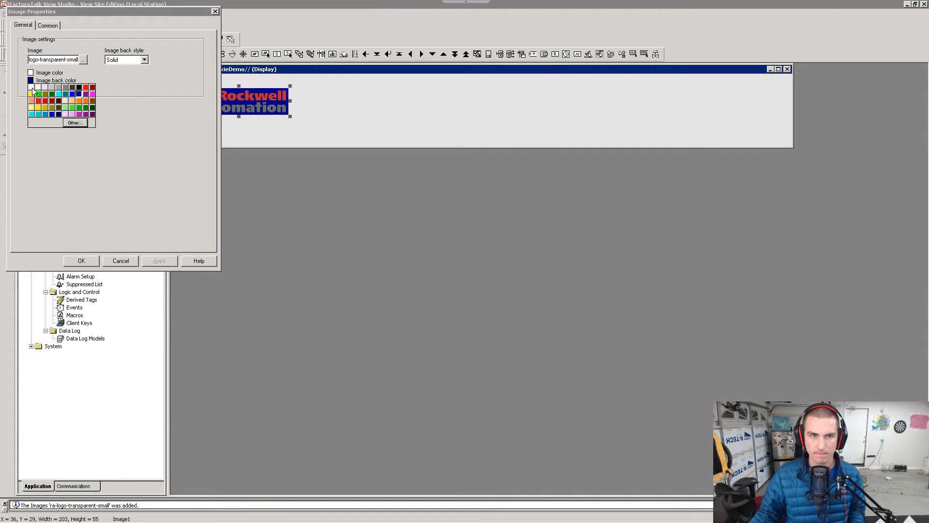
pyautogui.click(67, 120)
pyautogui.click(154, 261)
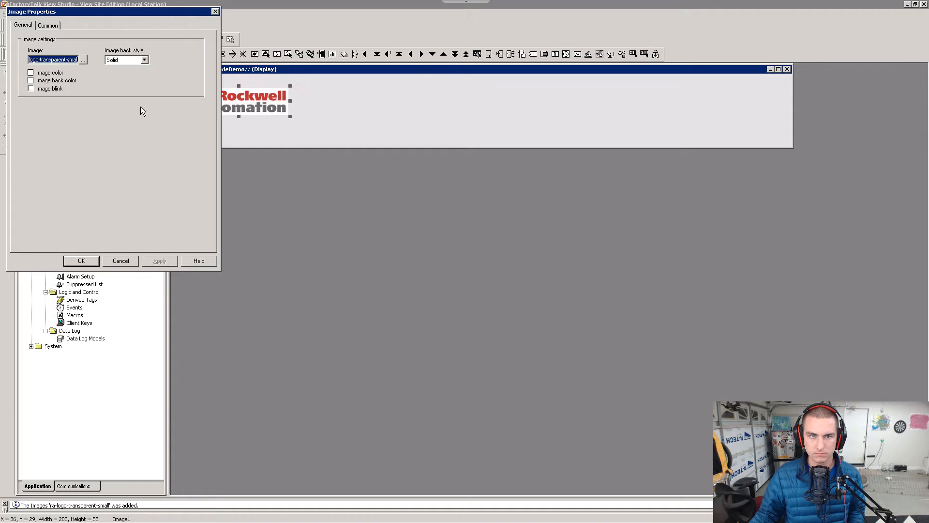
# Step: Set the Rockwell logo's image back style to Transparent, apply it and close the properties
pyautogui.click(144, 59)
pyautogui.click(127, 76)
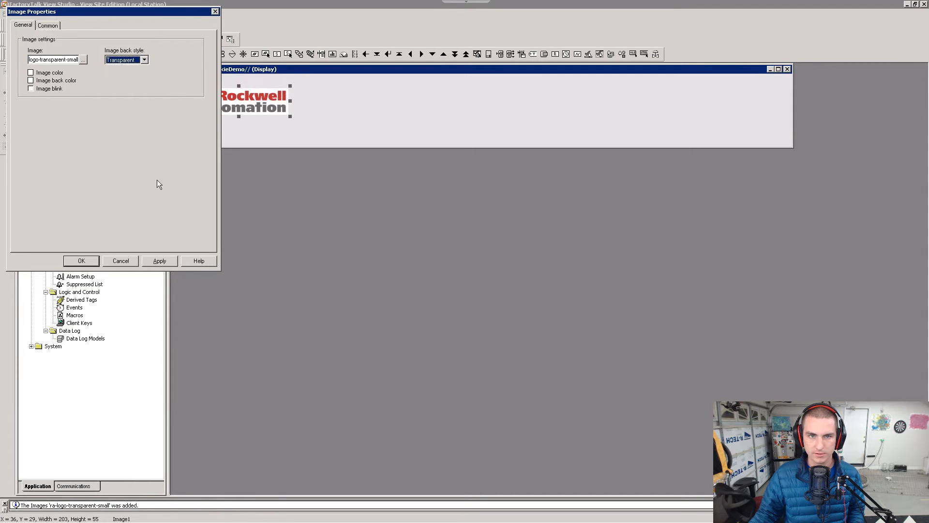
pyautogui.click(166, 260)
pyautogui.click(81, 261)
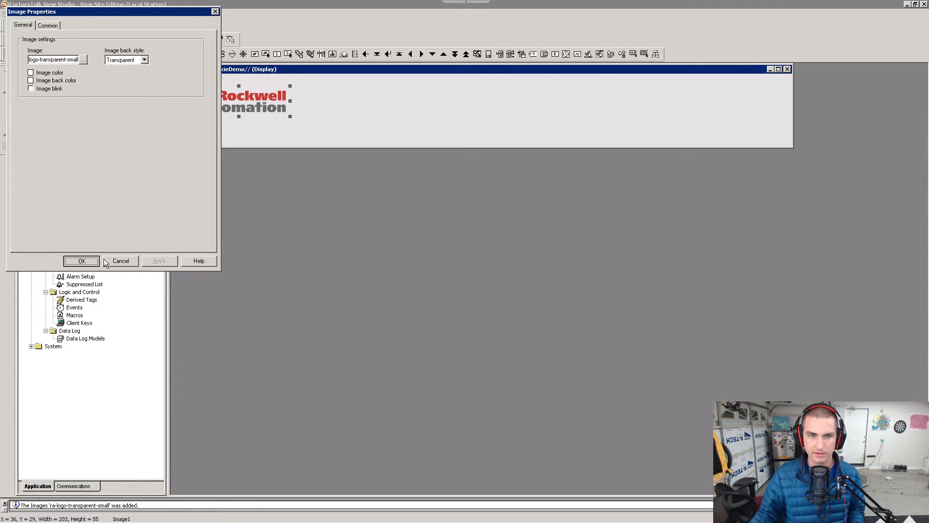
# Step: Check steps 4 and 5 of the lab guide and move the Rockwell logo into the Header display's upper-left corner
pyautogui.hotkey('alt', 'Tab')
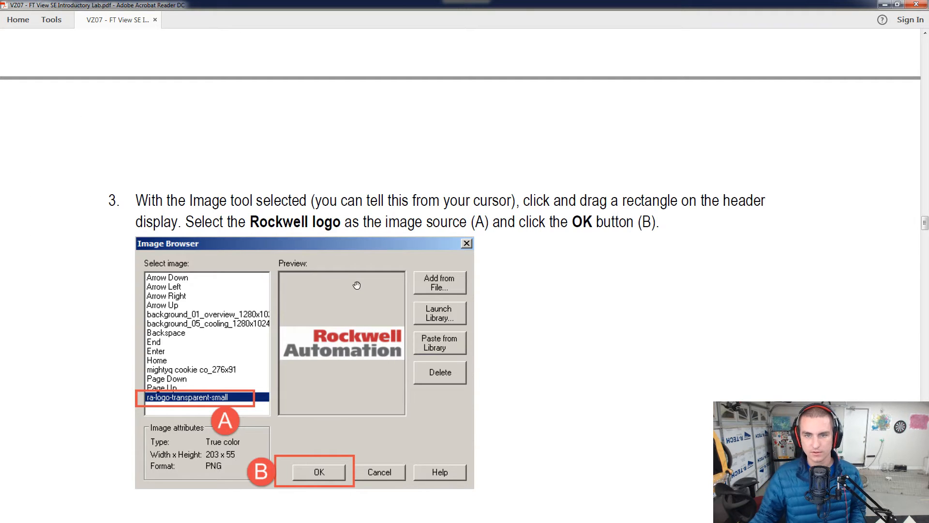
pyautogui.scroll(-10, 360, 283)
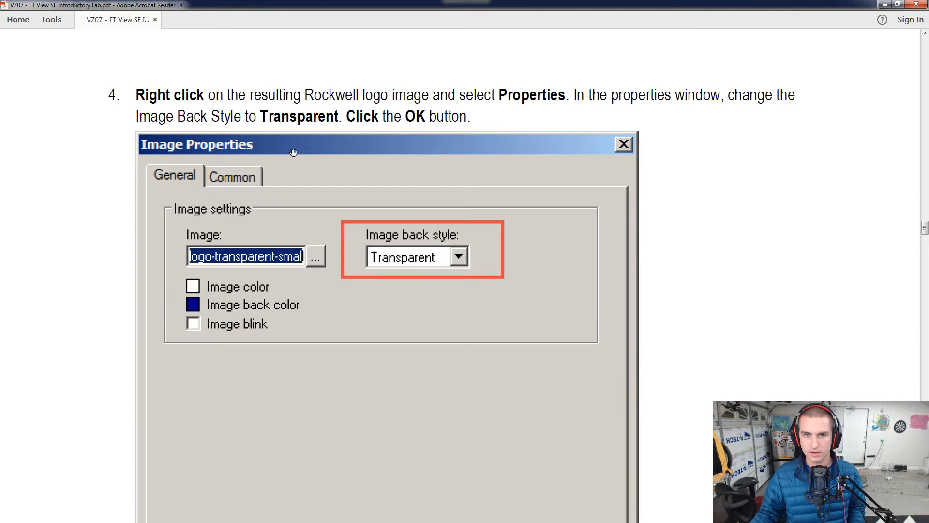
pyautogui.scroll(-1, 418, 117)
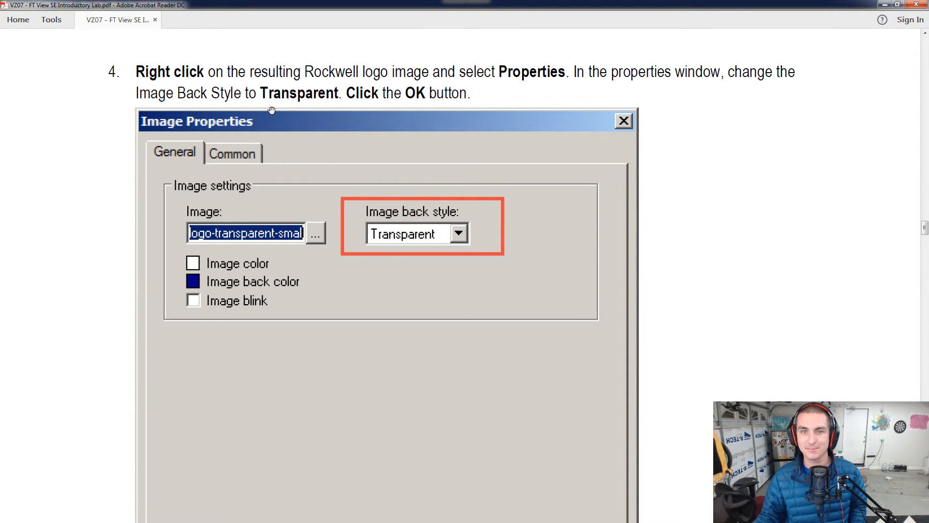
pyautogui.scroll(-10, 427, 179)
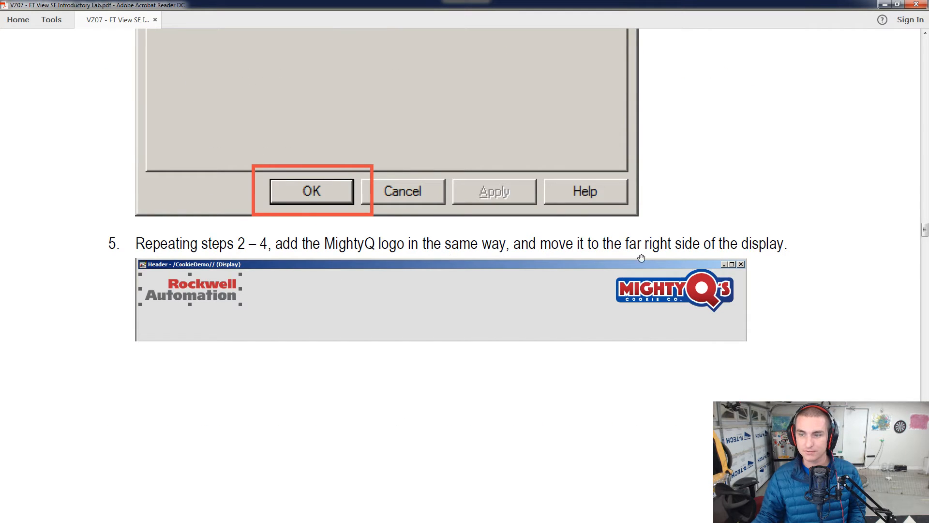
pyautogui.hotkey('alt', 'Tab')
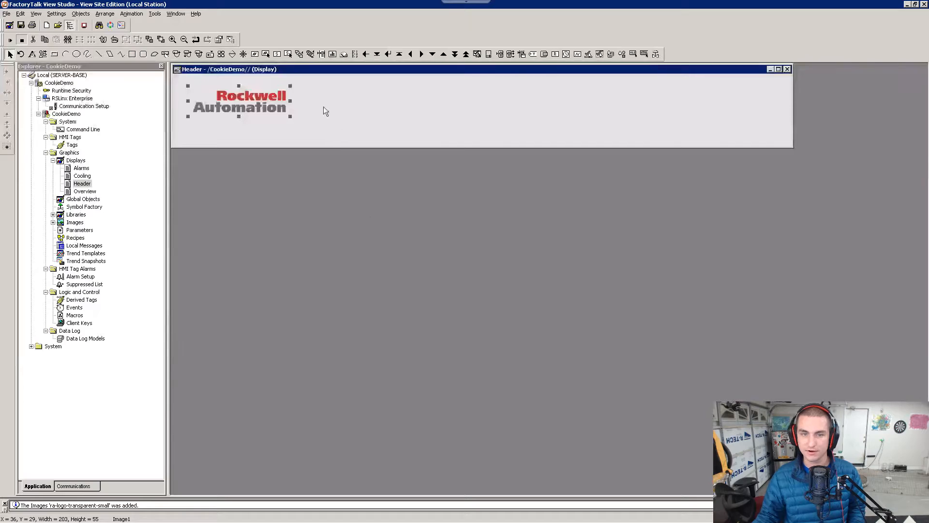
pyautogui.moveTo(228, 100); pyautogui.dragTo(213, 90)
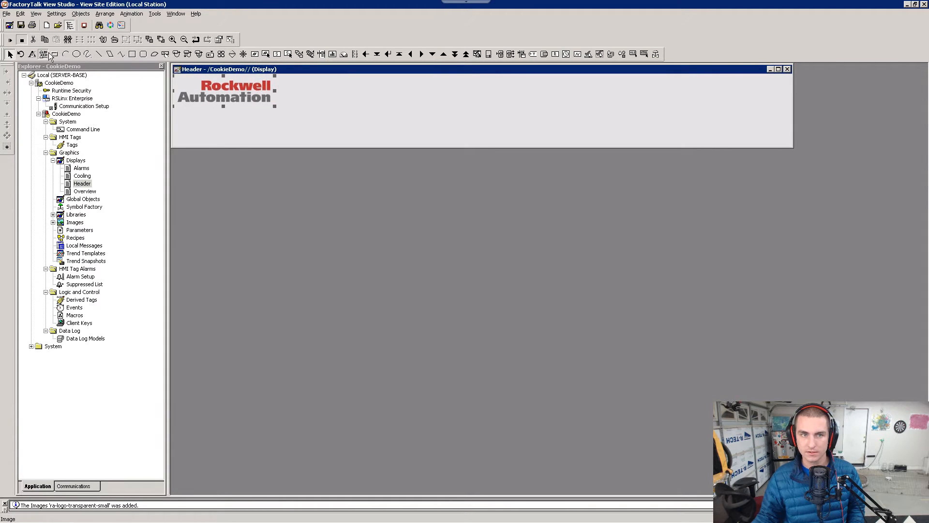
# Step: Following step 5, place the mightyq cookie co_276x91 image near the right end of the Header display
pyautogui.click(719, 142)
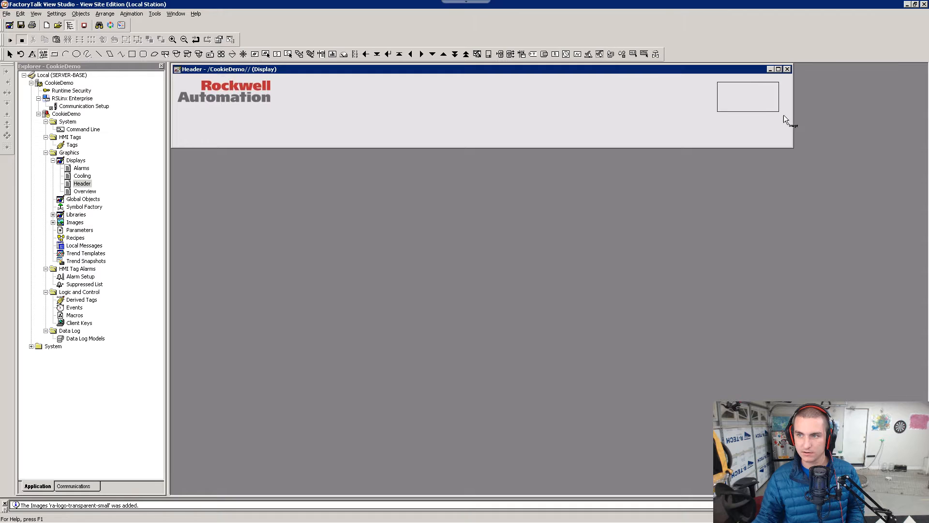
pyautogui.moveTo(784, 116); pyautogui.dragTo(784, 115)
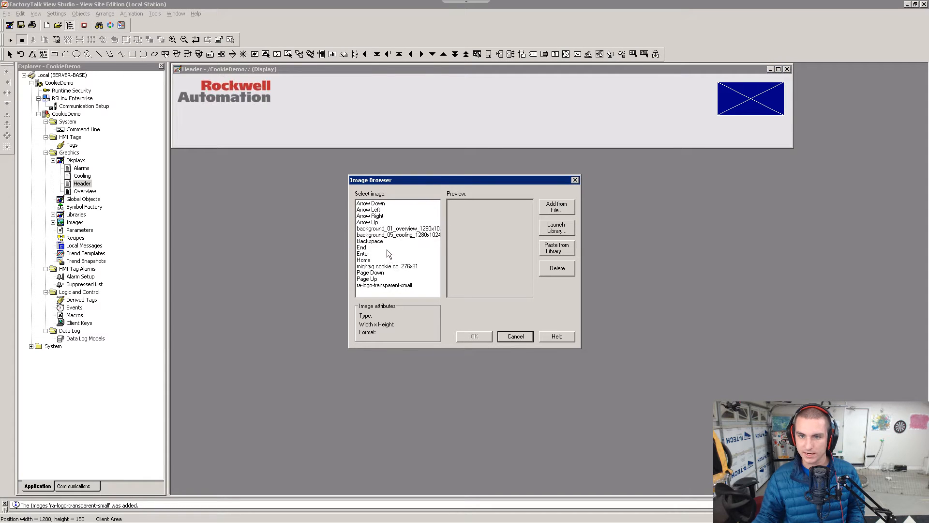
pyautogui.click(390, 266)
pyautogui.click(476, 337)
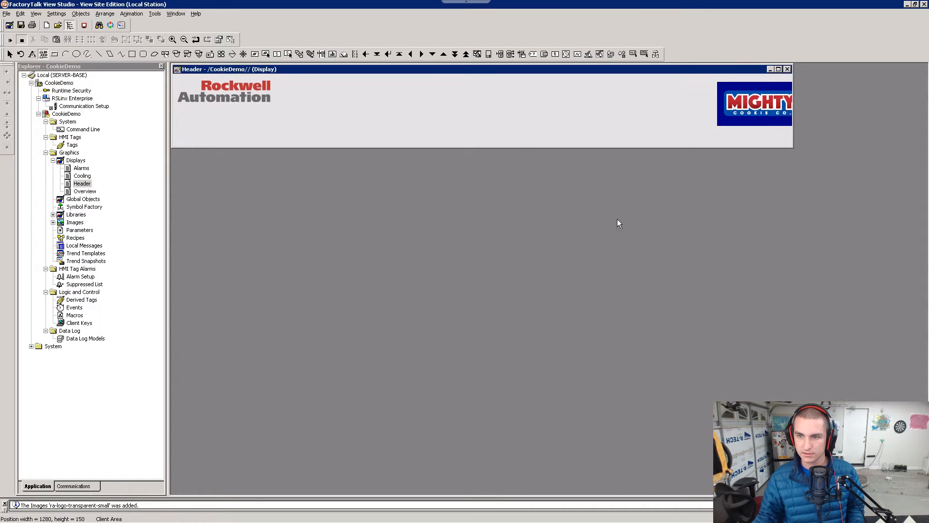
# Step: Set the MightyQ logo's image back style to Transparent and move it fully inside the display's far right side, at about X 995, Y 7
pyautogui.rightClick(735, 121)
pyautogui.click(755, 127)
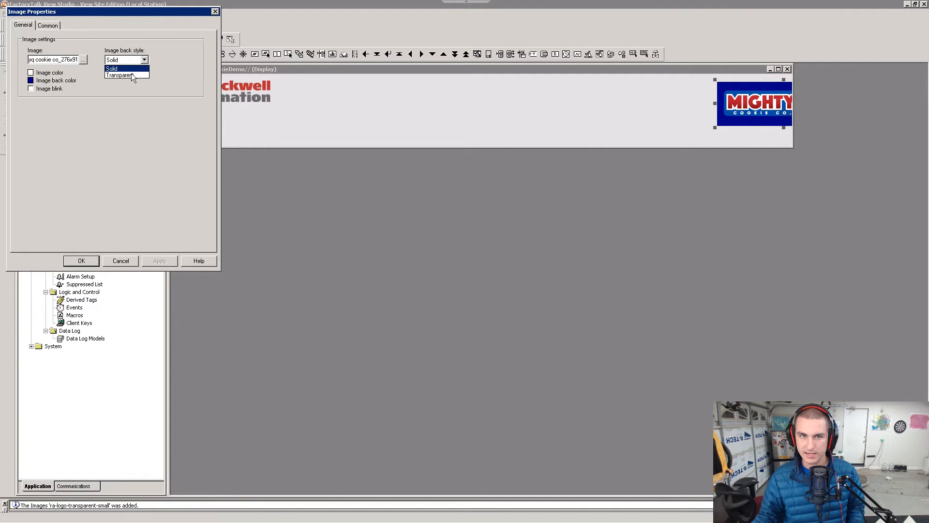
pyautogui.click(132, 75)
pyautogui.click(82, 261)
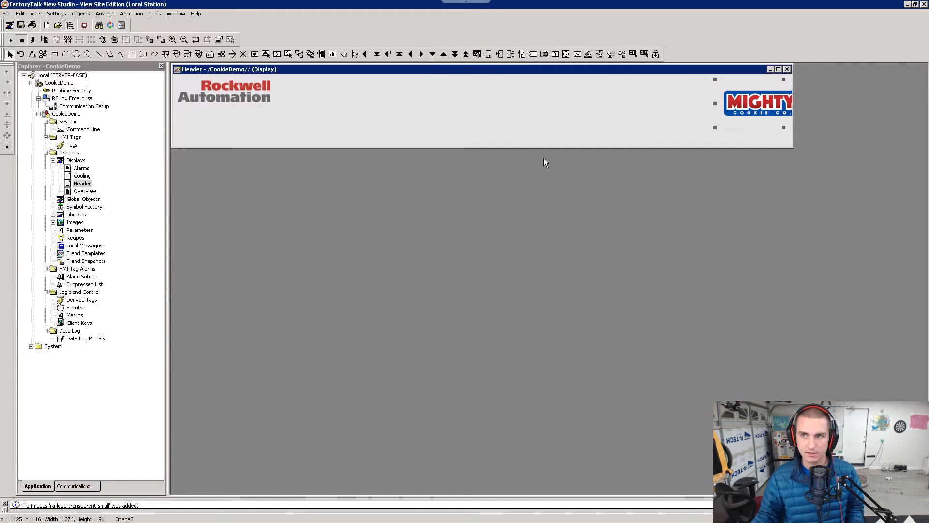
pyautogui.moveTo(724, 109); pyautogui.dragTo(673, 104)
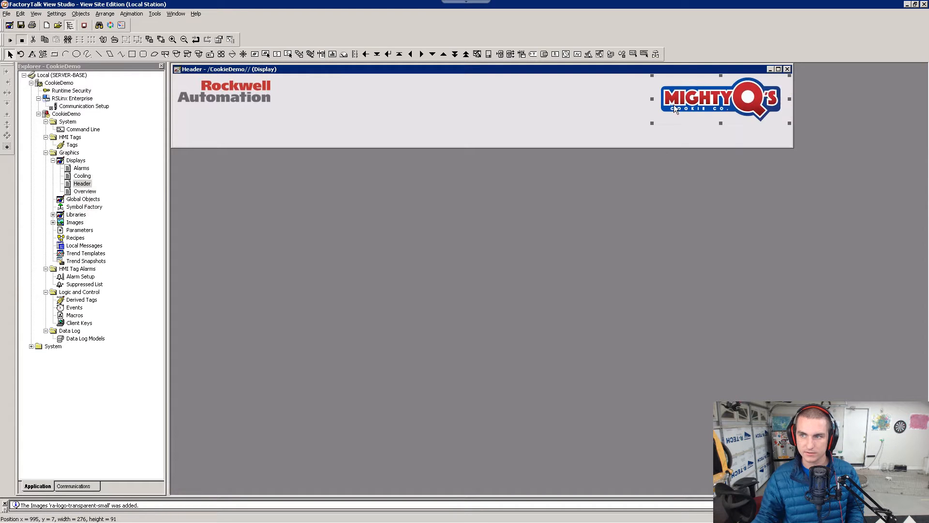
# Step: Following step 6 of the lab guide, draw a push button on the Header display below the Rockwell logo
pyautogui.hotkey('alt', 'Tab')
pyautogui.scroll(-10, 434, 274)
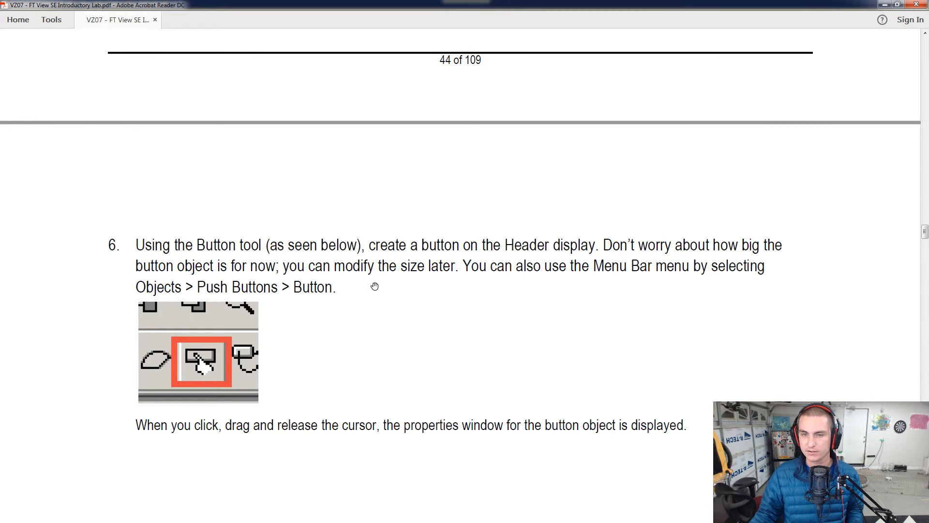
pyautogui.scroll(-2, 440, 291)
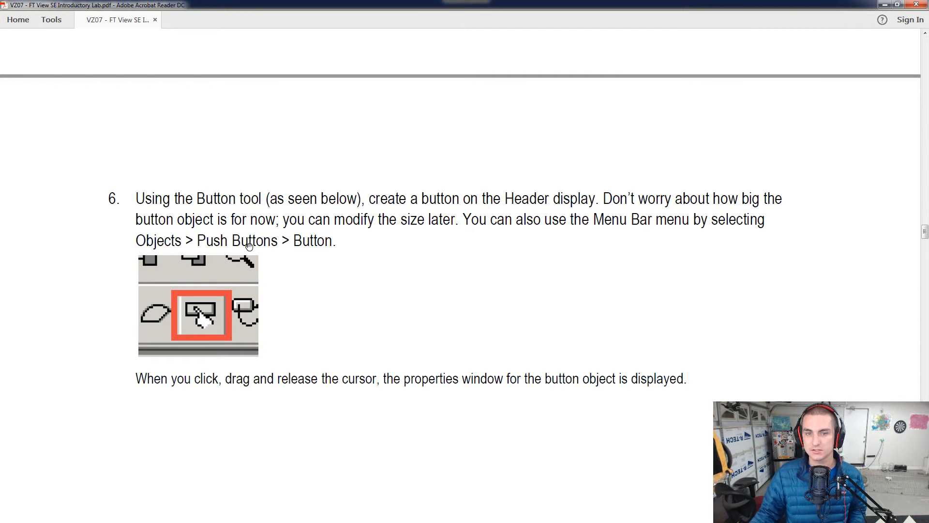
pyautogui.hotkey('alt', 'Tab')
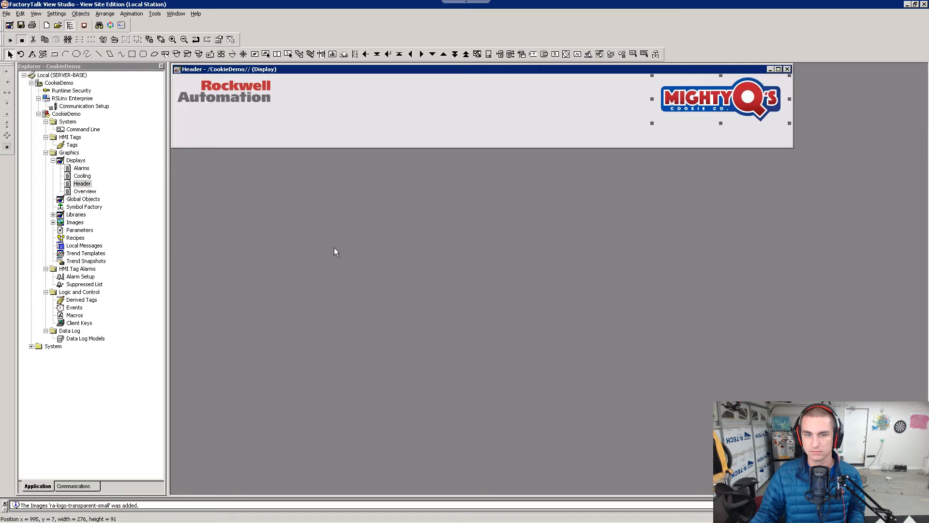
pyautogui.click(81, 13)
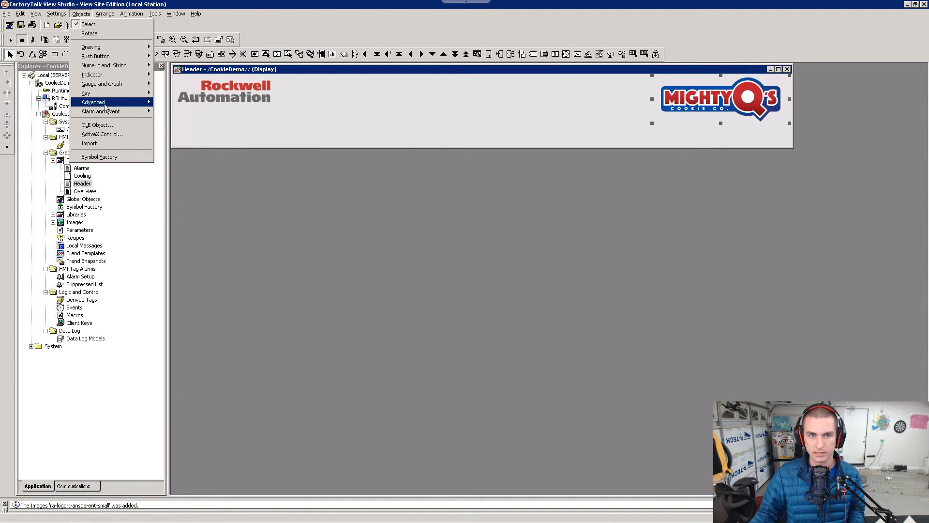
pyautogui.moveTo(130, 56)
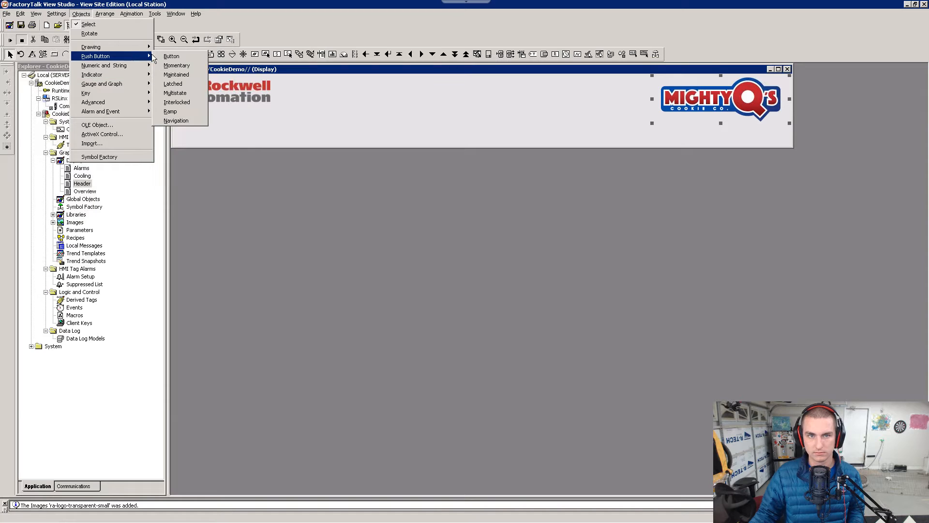
pyautogui.click(176, 56)
pyautogui.moveTo(186, 126); pyautogui.dragTo(261, 144)
# Step: Read step 7 of the lab guide for the required button property edits and return to the Button Properties dialog
pyautogui.hotkey('alt', 'Tab')
pyautogui.scroll(-3, 307, 257)
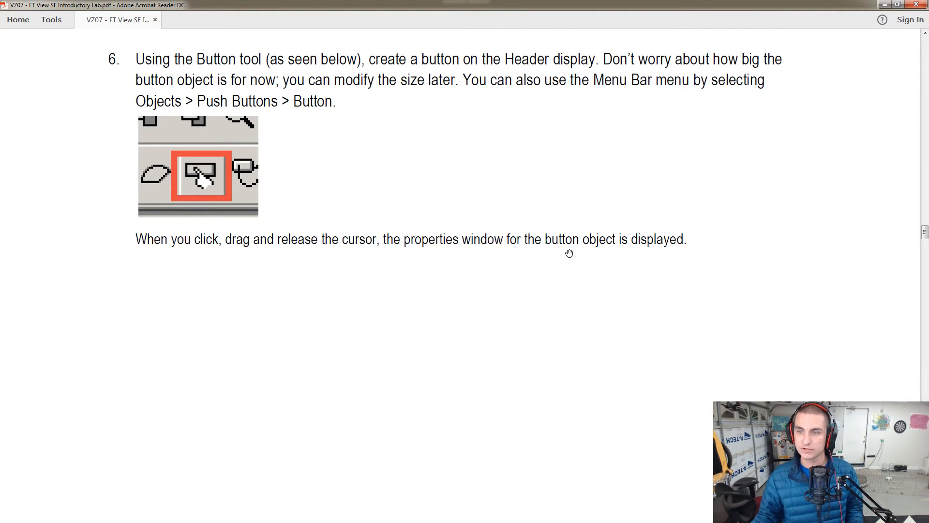
pyautogui.scroll(-5, 428, 274)
pyautogui.scroll(-10, 395, 269)
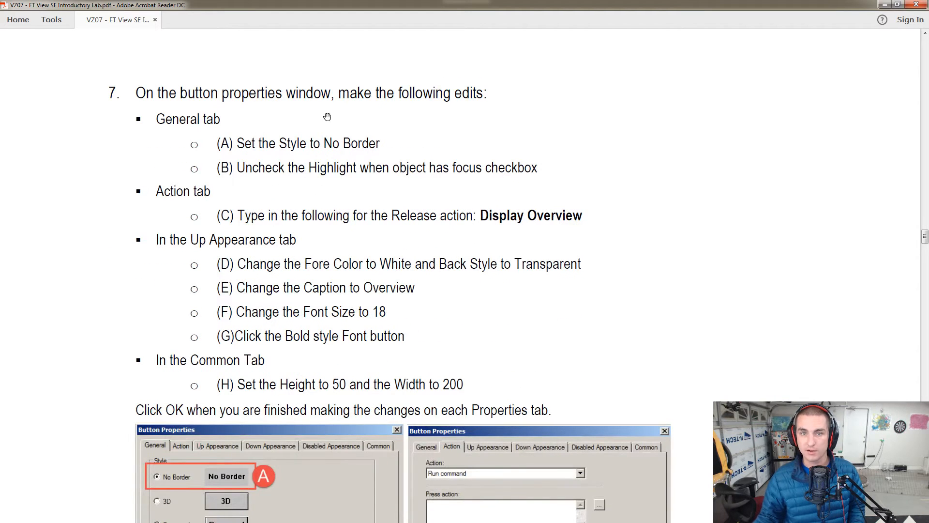
pyautogui.scroll(-1, 427, 166)
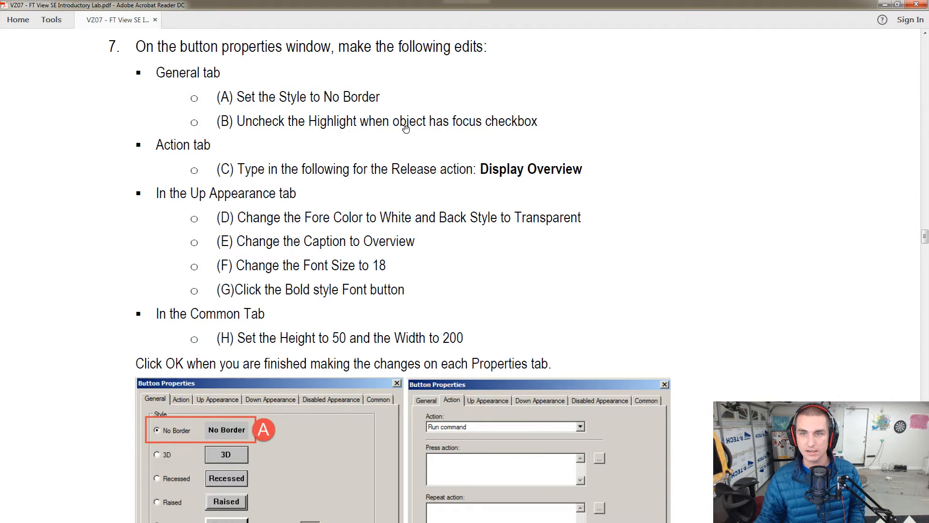
pyautogui.hotkey('alt', 'Tab')
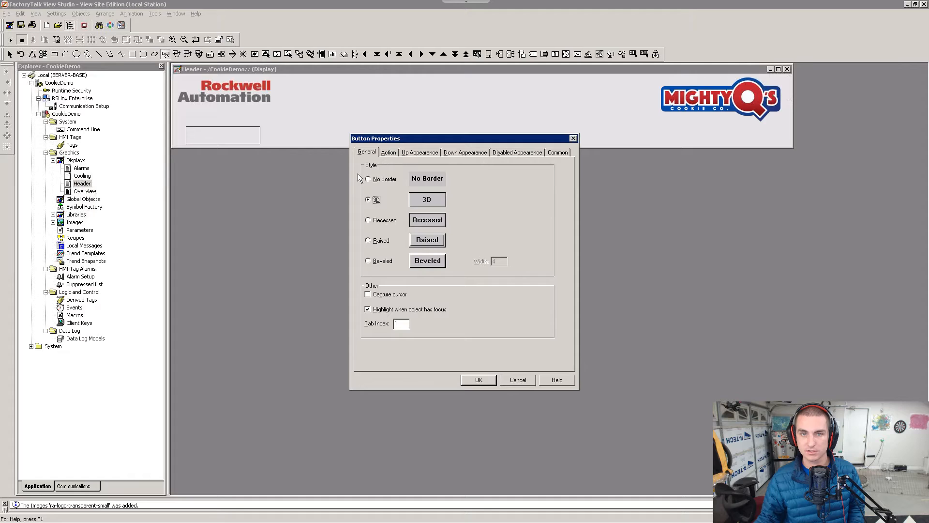
# Step: Following step 7, set the button's style to No Border, disable highlighting on focus, and enter Display Overview as its release action
pyautogui.click(371, 181)
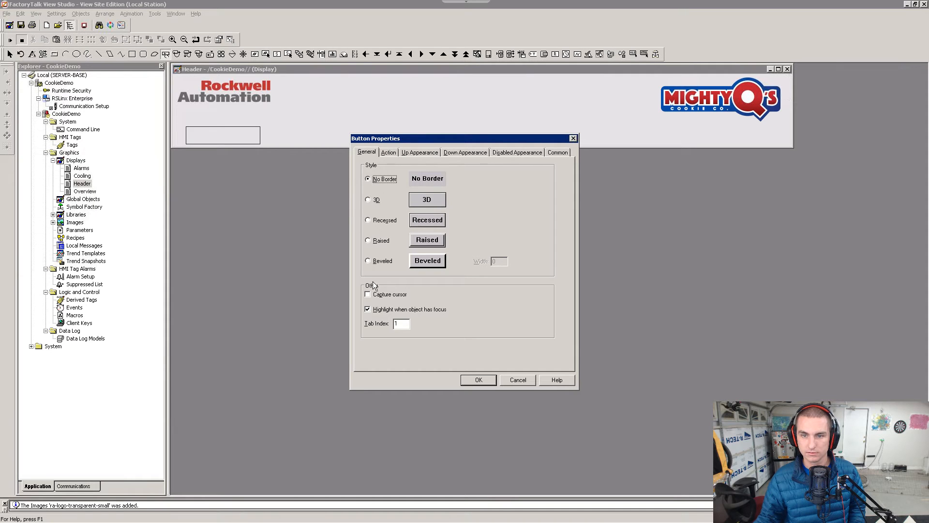
pyautogui.click(374, 311)
pyautogui.hotkey('alt', 'Tab')
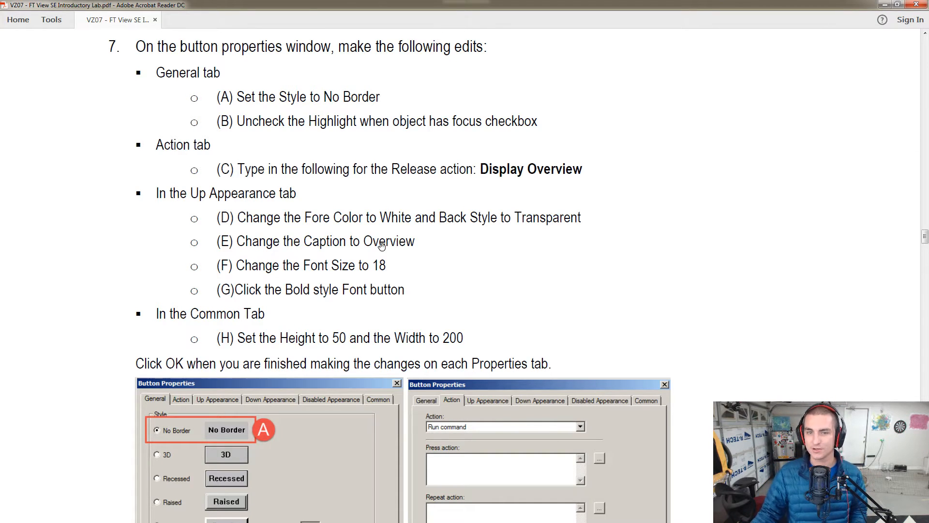
pyautogui.hotkey('alt', 'Tab')
pyautogui.click(388, 153)
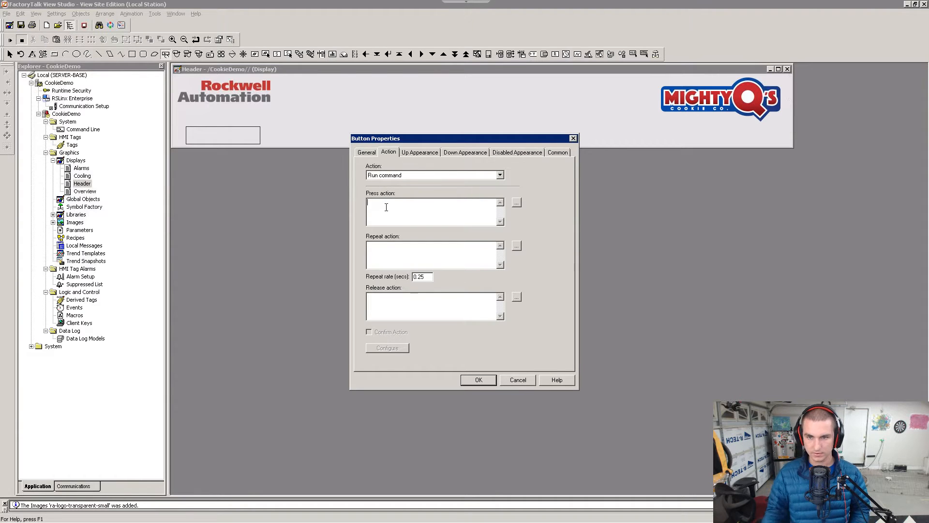
pyautogui.write('Display Overview')
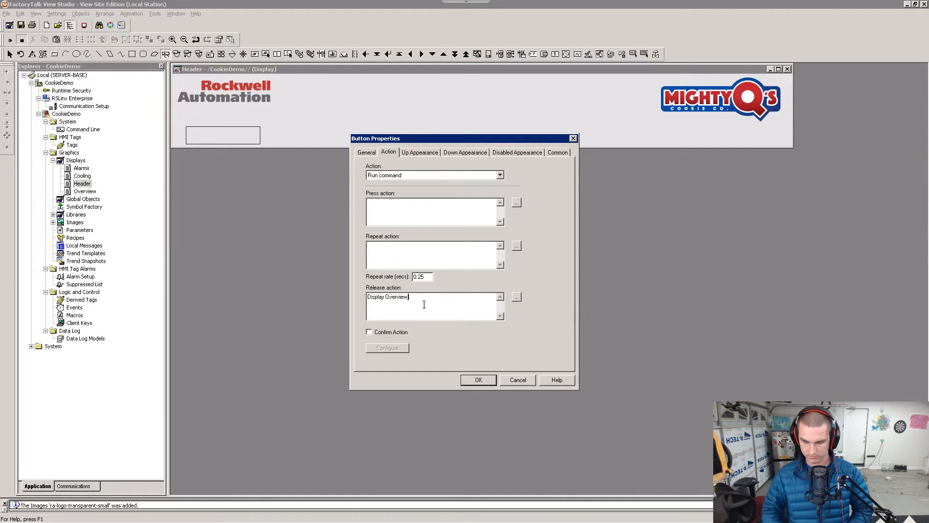
# Step: Read the remaining button edits of step 7 in the lab guide and compare the action settings with its screenshots
pyautogui.hotkey('alt', 'Tab')
pyautogui.scroll(-15, 464, 305)
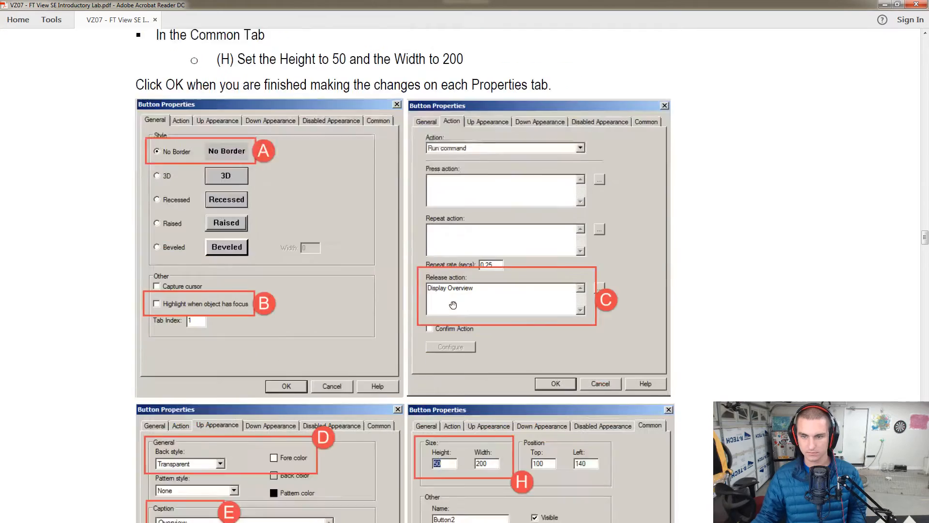
pyautogui.scroll(10, 463, 305)
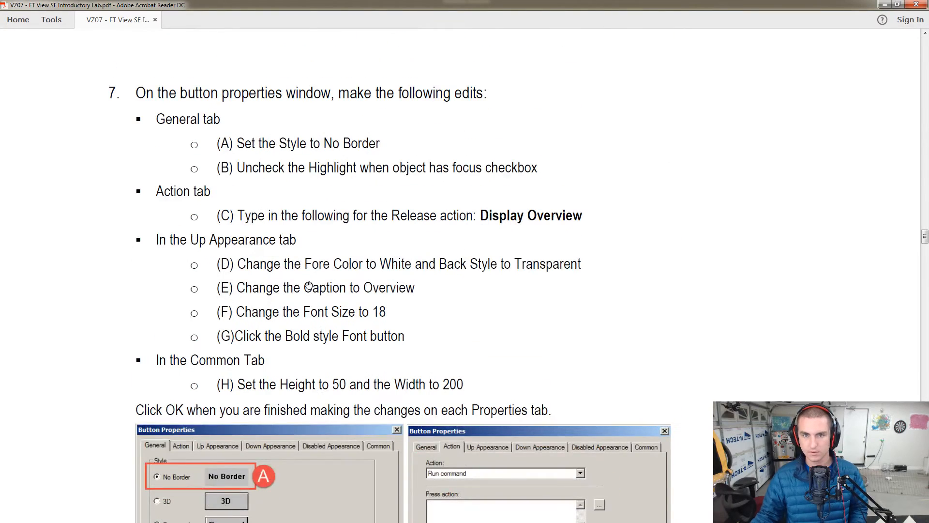
pyautogui.scroll(-4, 302, 280)
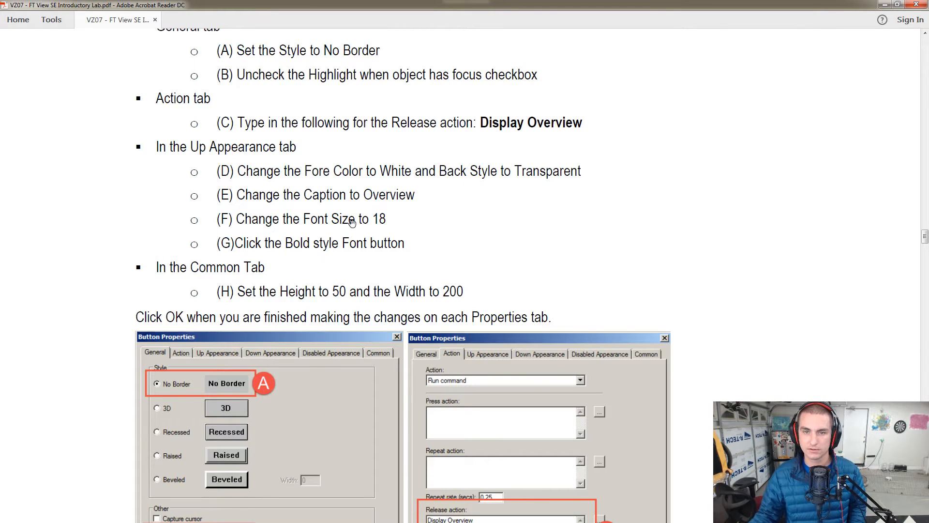
pyautogui.scroll(-1, 379, 215)
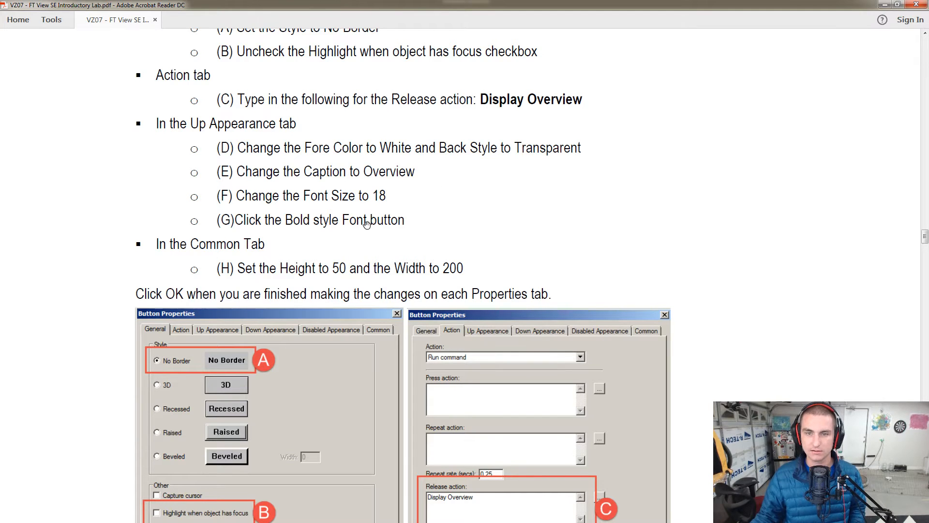
pyautogui.scroll(-18, 370, 224)
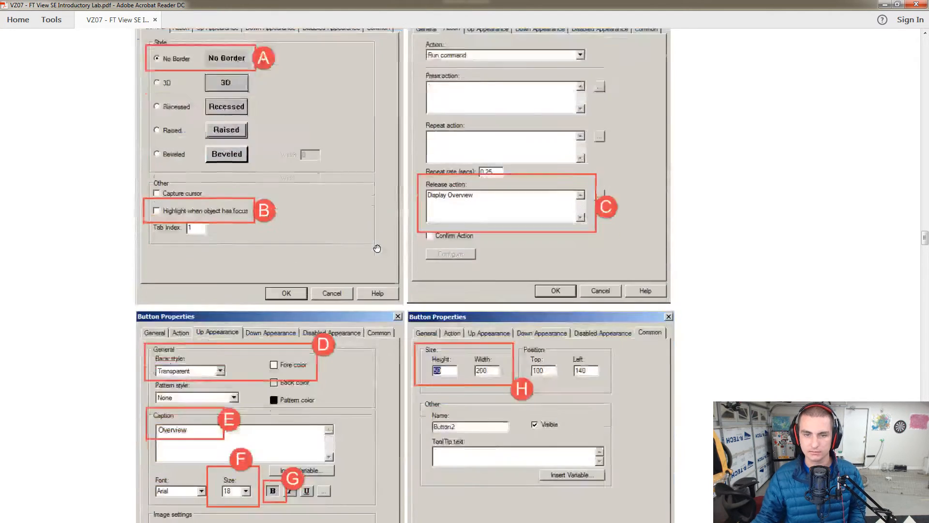
pyautogui.hotkey('alt', 'Tab')
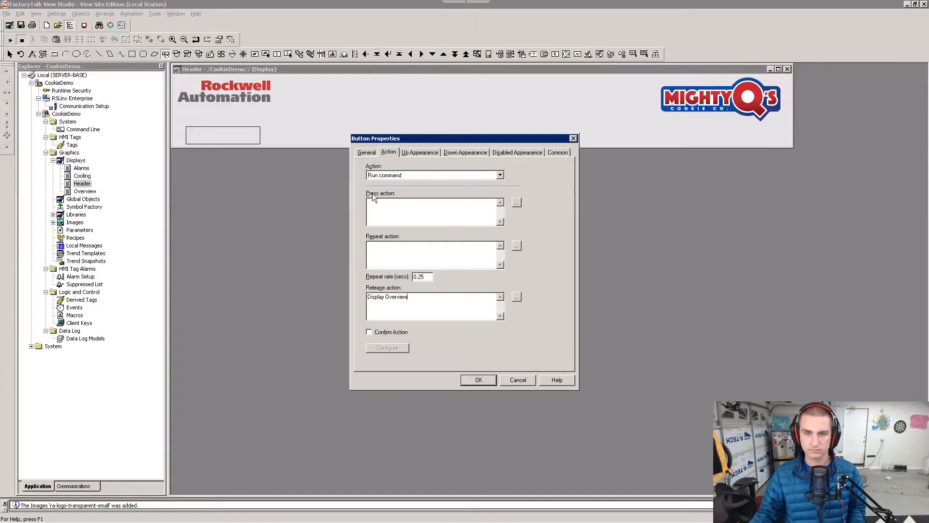
pyautogui.click(436, 175)
pyautogui.click(415, 175)
pyautogui.hotkey('alt', 'Tab')
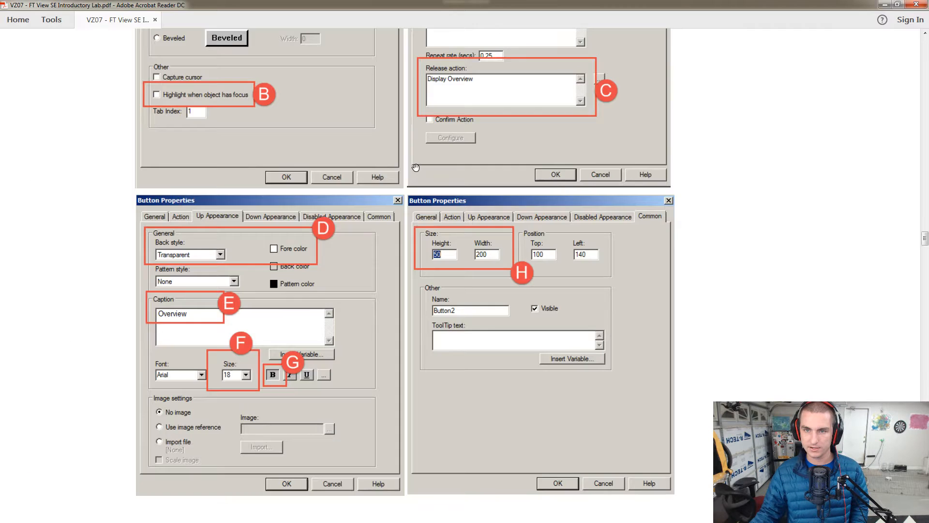
pyautogui.hotkey('alt', 'Tab')
# Step: Give the button's up appearance a Transparent back style and the caption Overview in bold at font size 18
pyautogui.click(416, 153)
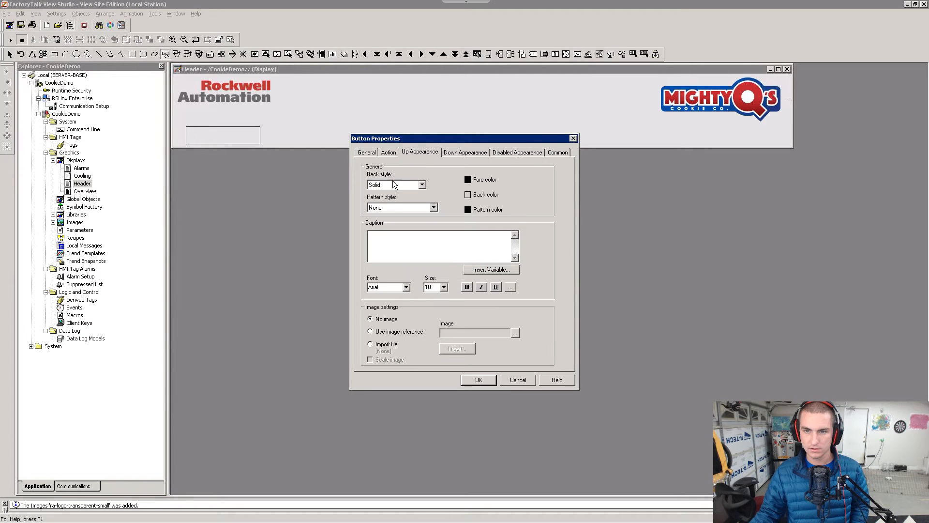
pyautogui.click(396, 200)
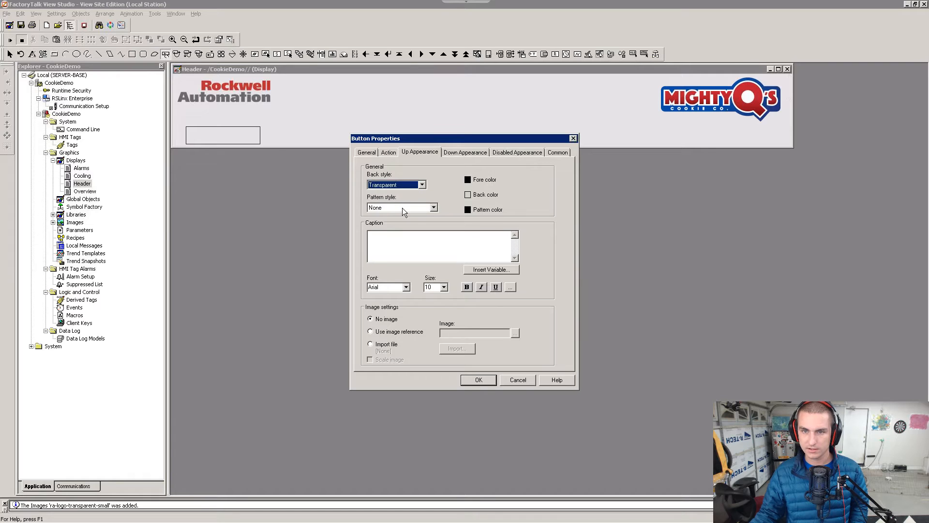
pyautogui.click(402, 242)
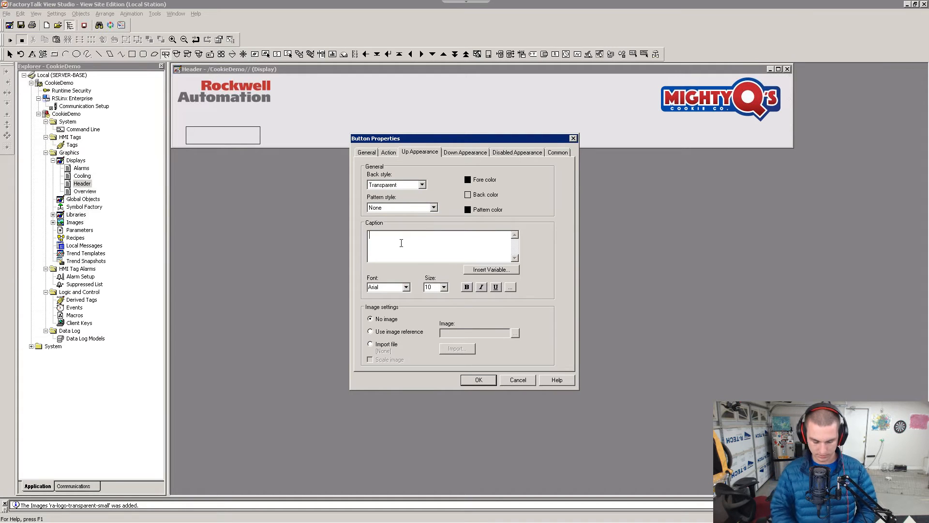
pyautogui.write('Overview')
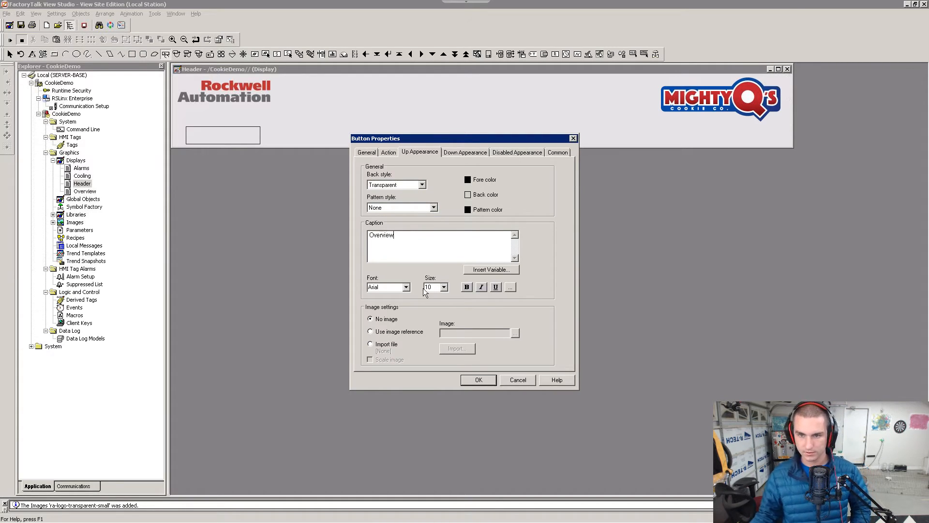
pyautogui.click(444, 287)
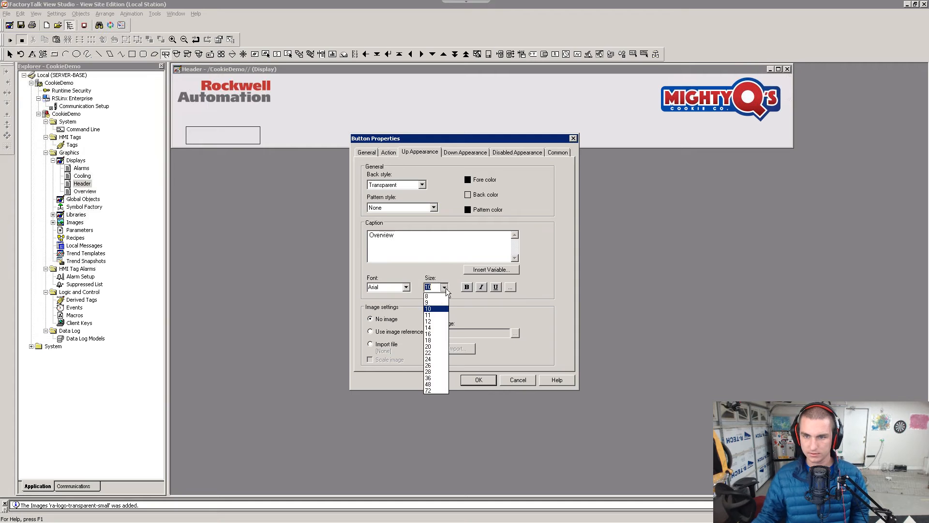
pyautogui.click(434, 341)
pyautogui.hotkey('alt', 'Tab')
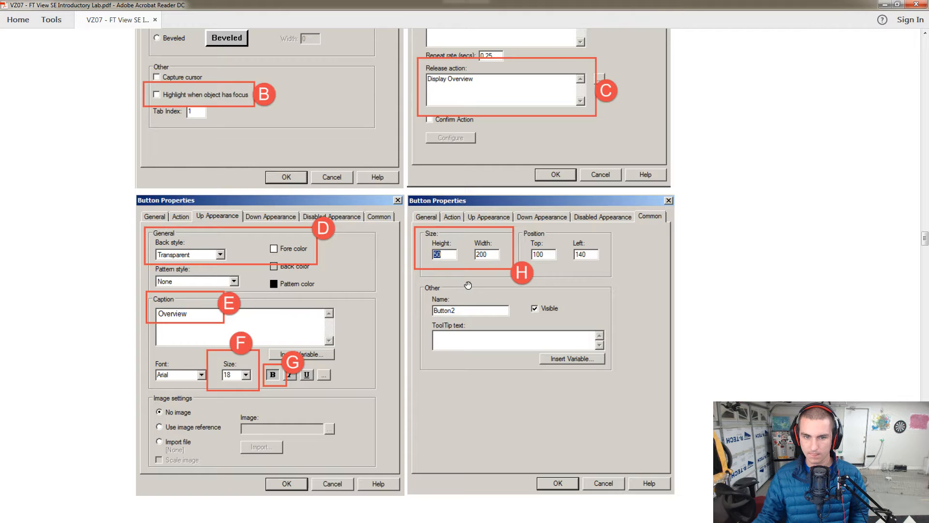
pyautogui.hotkey('alt', 'Tab')
# Step: Review step 7 of the lab guide for the button's appearance and size requirements and return to the Button Properties dialog
pyautogui.hotkey('alt', 'Tab')
pyautogui.scroll(-1, 452, 336)
pyautogui.scroll(3, 444, 361)
pyautogui.scroll(5, 444, 364)
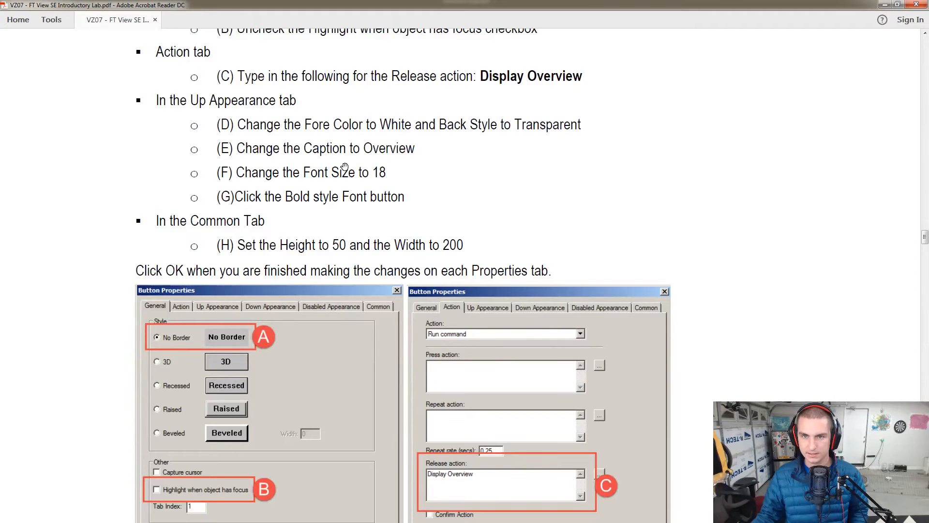
pyautogui.scroll(-2, 425, 269)
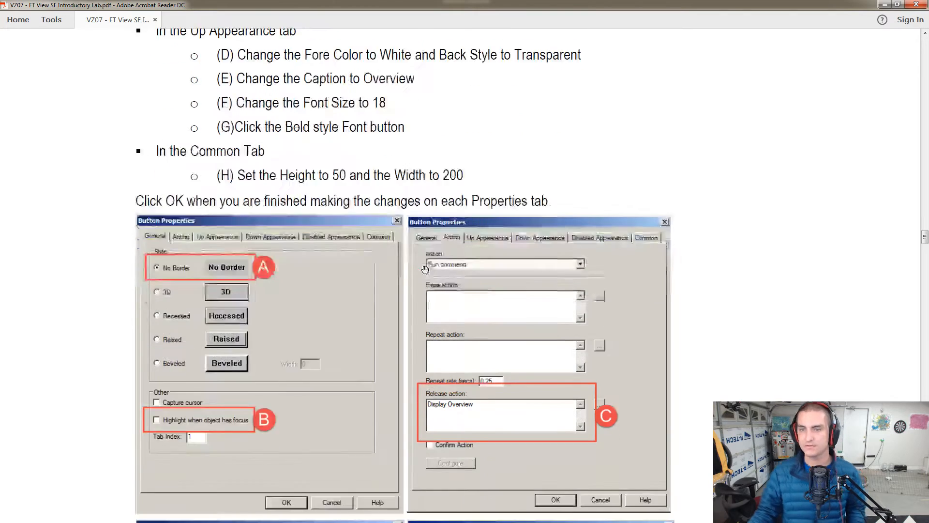
pyautogui.scroll(-8, 425, 269)
pyautogui.scroll(9, 425, 269)
pyautogui.scroll(-6, 427, 254)
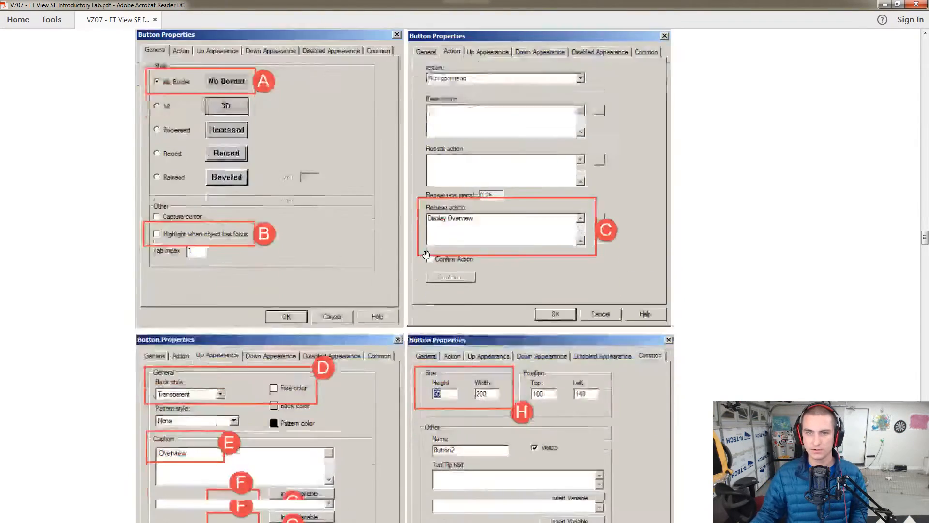
pyautogui.scroll(-5, 426, 255)
pyautogui.hotkey('alt', 'Tab')
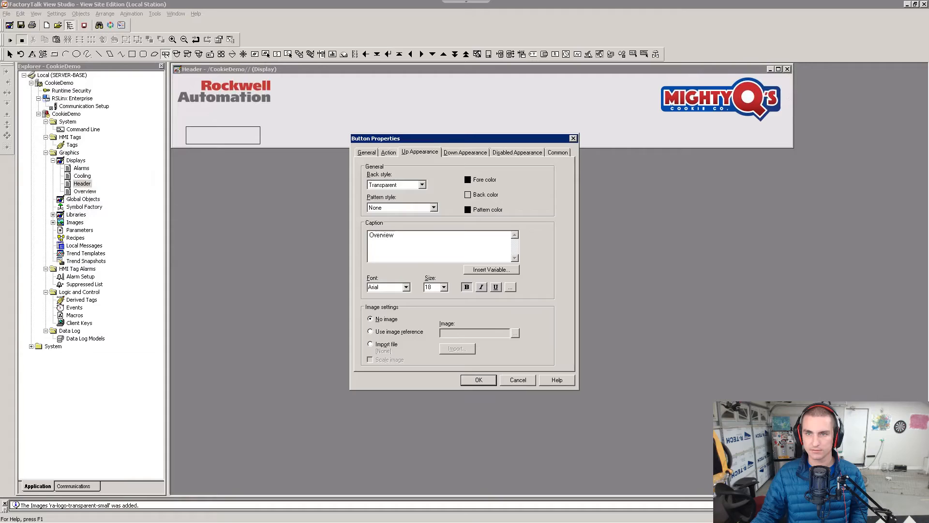
# Step: Set the button's height to 50 and width to 200, and apply the button properties
pyautogui.click(557, 153)
pyautogui.write('50')
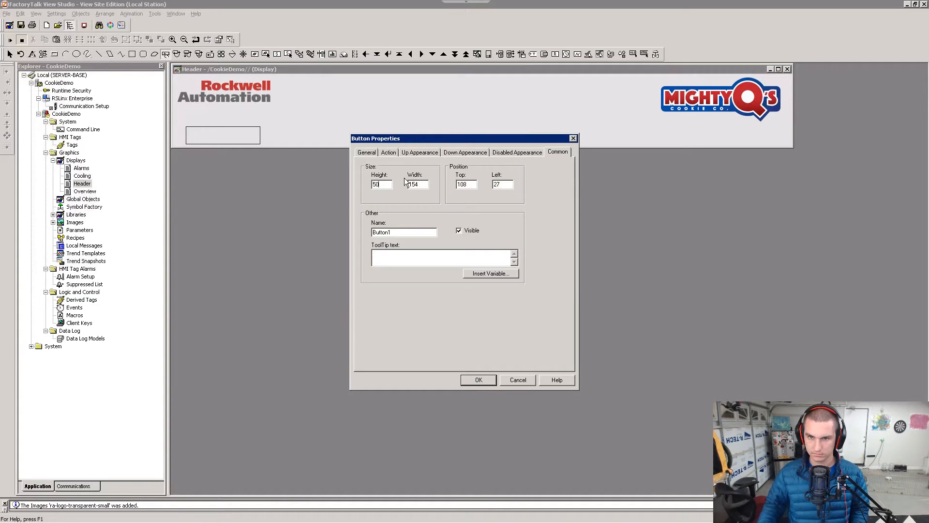
pyautogui.doubleClick(417, 185)
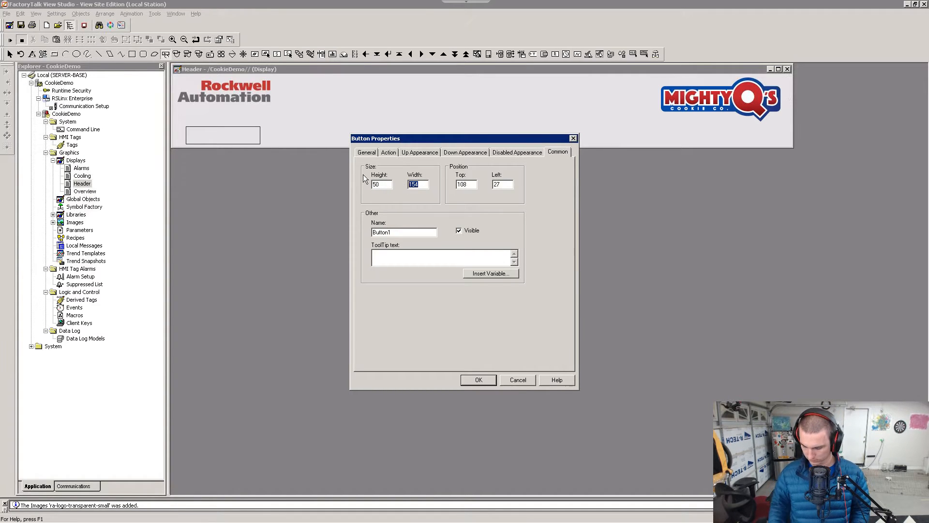
pyautogui.write('200')
pyautogui.press('Return')
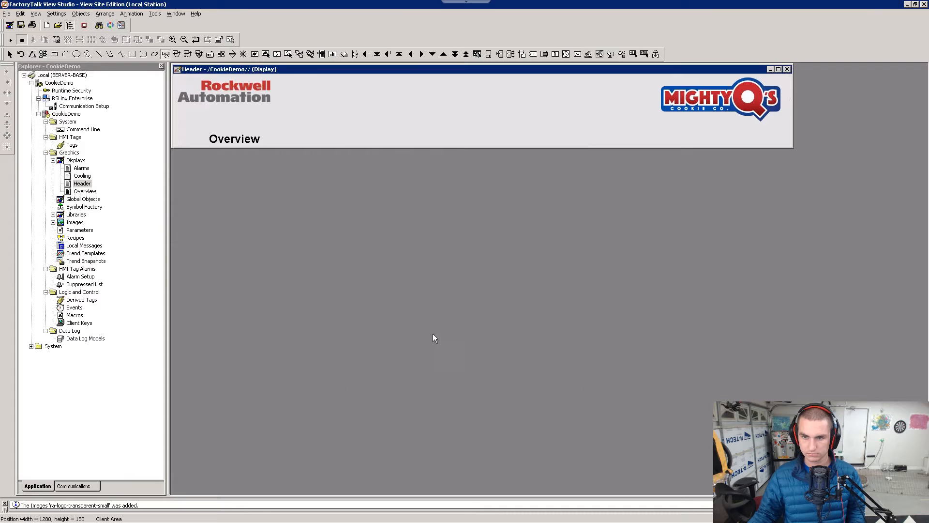
pyautogui.moveTo(251, 141); pyautogui.dragTo(234, 130)
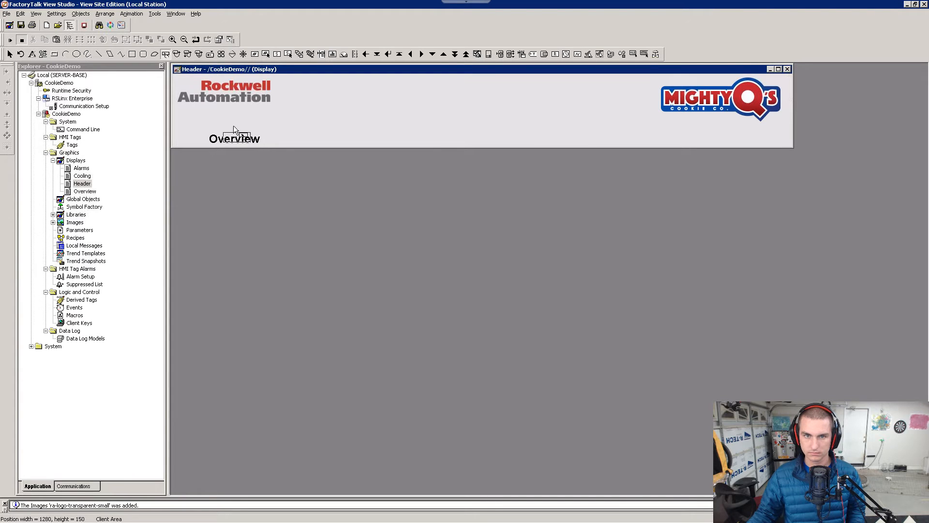
pyautogui.moveTo(293, 109); pyautogui.dragTo(312, 114)
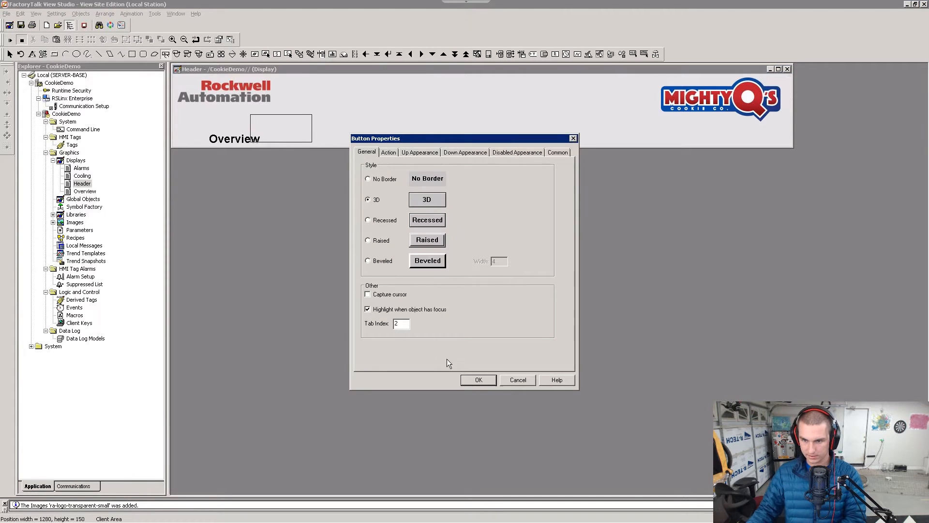
pyautogui.click(517, 381)
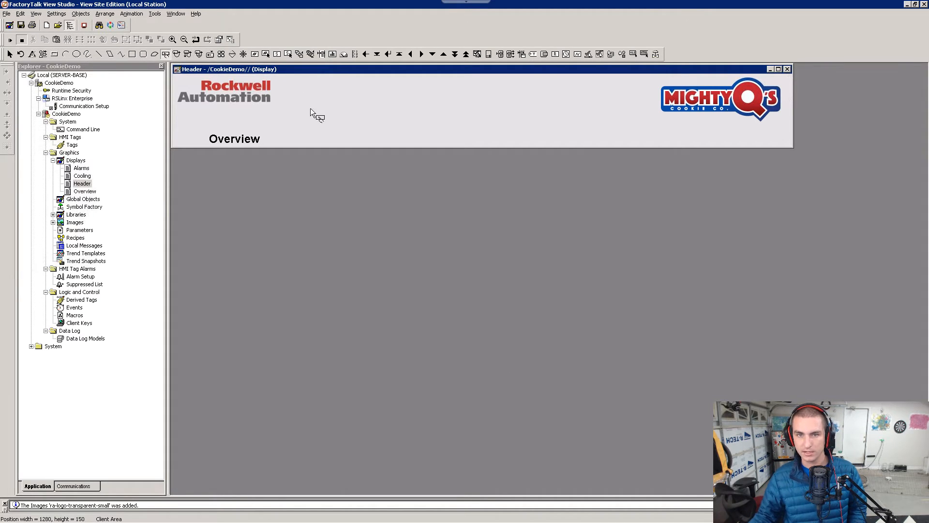
# Step: Switch to the selection tool and move the Overview button up and left to X 11, Y 98, beneath the Rockwell logo
pyautogui.click(9, 54)
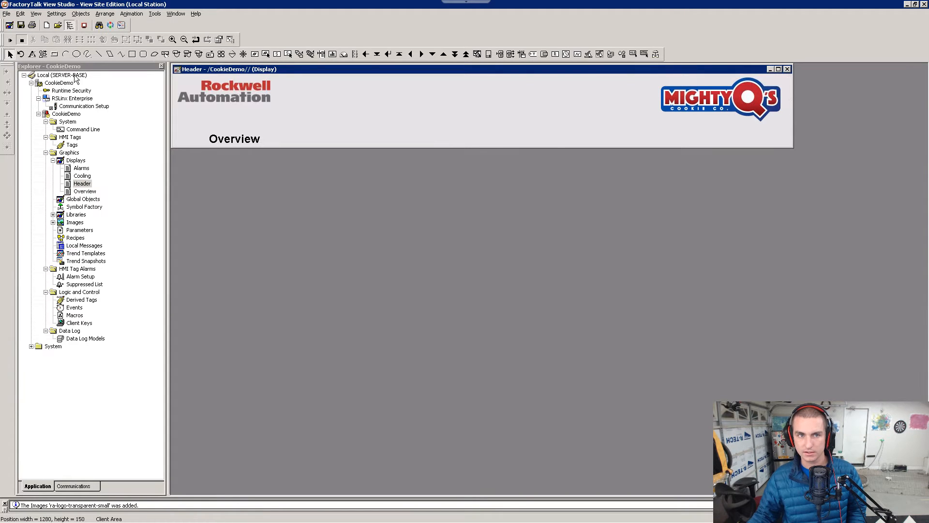
pyautogui.moveTo(228, 141); pyautogui.dragTo(220, 137)
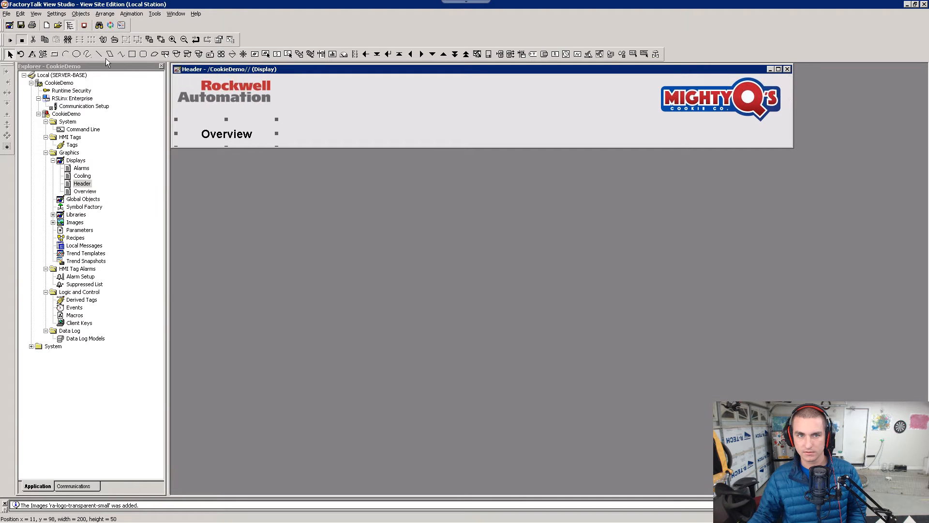
pyautogui.click(166, 54)
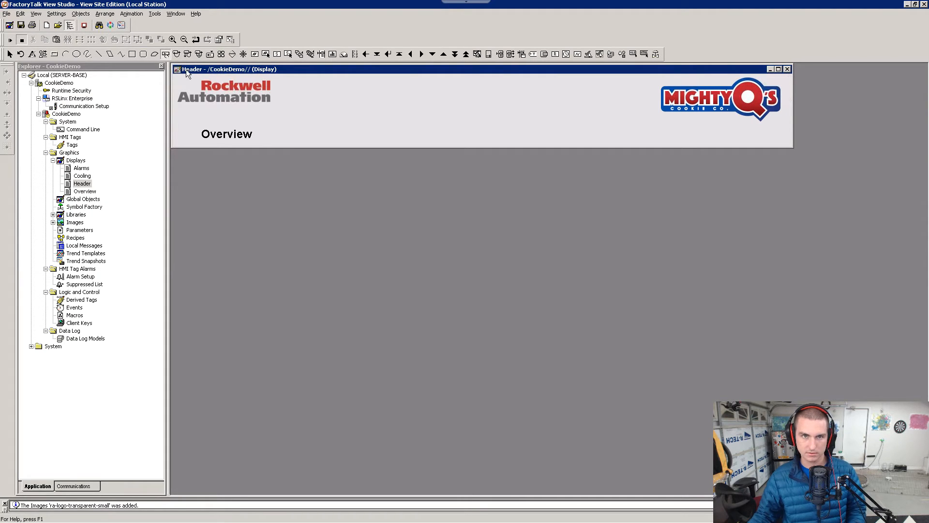
pyautogui.rightClick(299, 95)
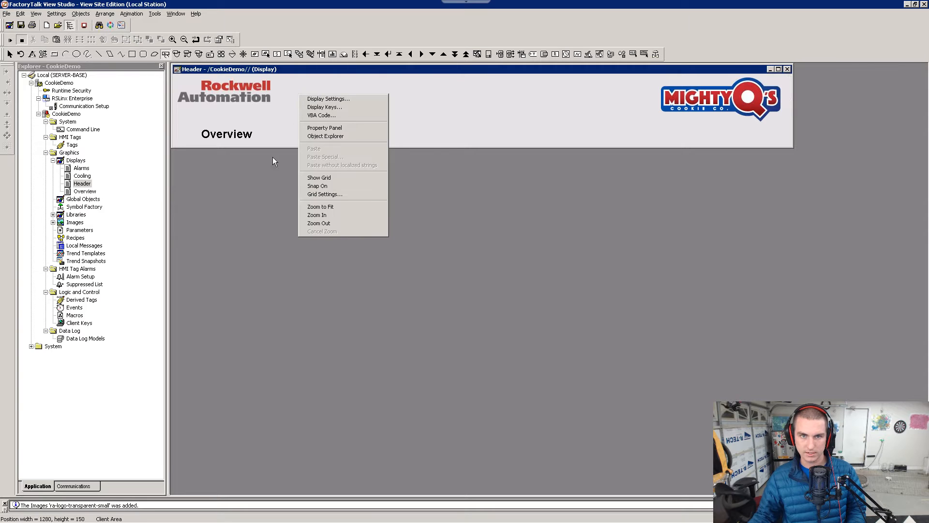
pyautogui.press('Escape')
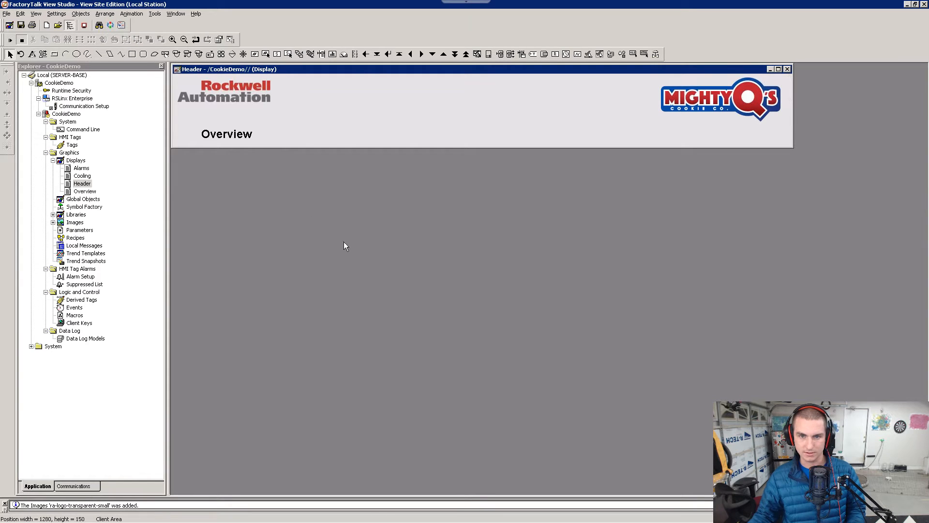
# Step: Check the expected button appearance and step 8's copying instructions in the lab guide, and return to the Header display
pyautogui.hotkey('alt', 'Tab')
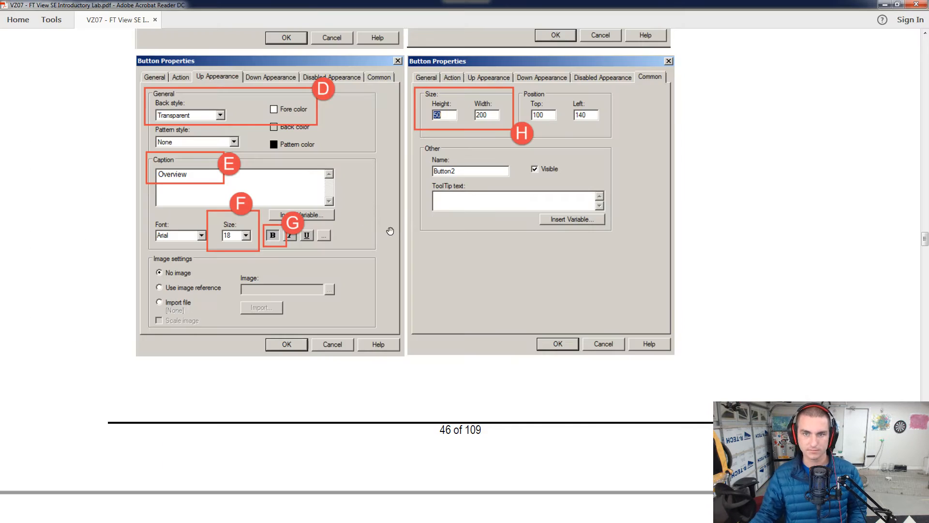
pyautogui.scroll(-10, 390, 231)
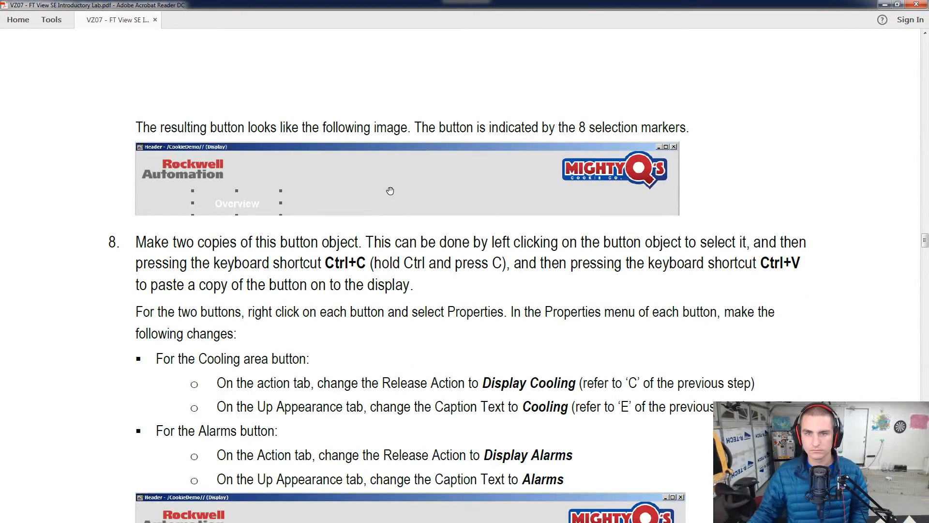
pyautogui.hotkey('alt', 'Tab')
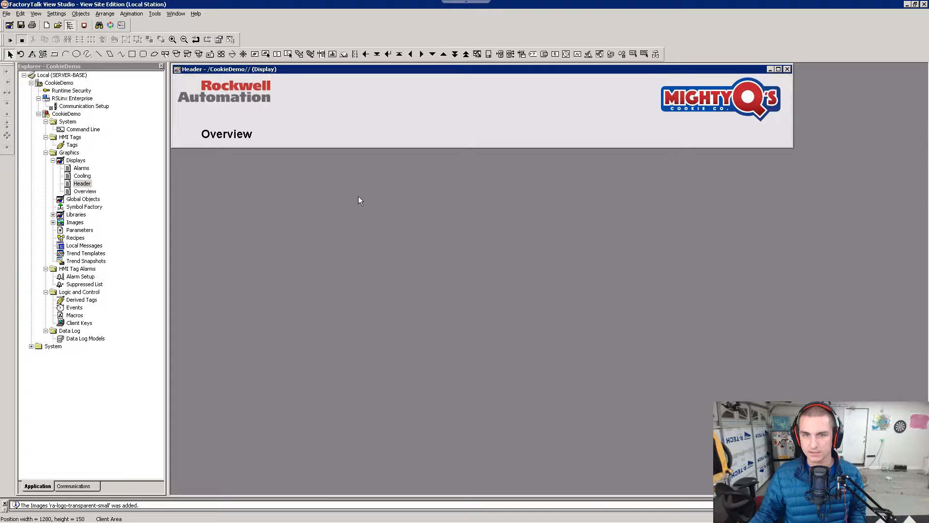
# Step: Set the Overview button's foreground color to white in its up-state appearance
pyautogui.doubleClick(248, 141)
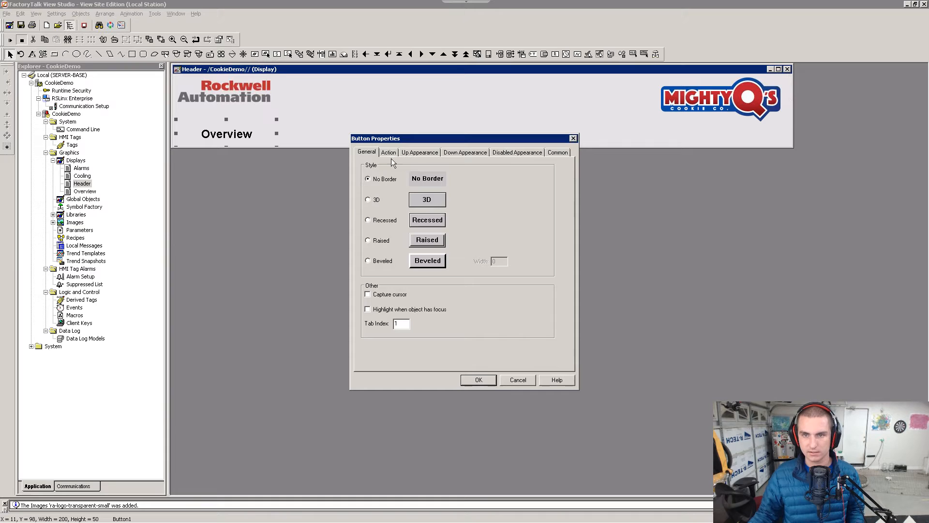
pyautogui.click(390, 153)
pyautogui.click(414, 153)
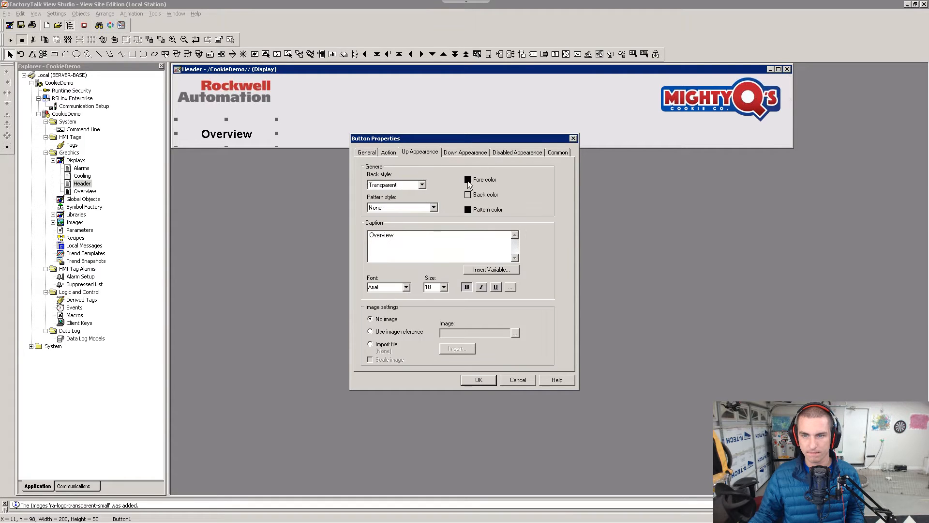
pyautogui.click(469, 179)
pyautogui.click(469, 181)
pyautogui.click(492, 381)
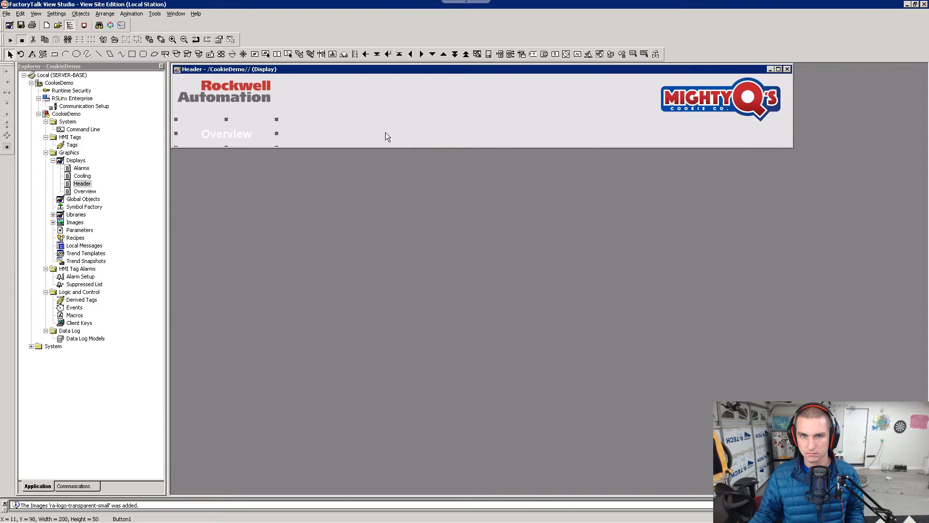
# Step: Change the Header display's background to a darker light gray in its display settings and apply it
pyautogui.rightClick(406, 127)
pyautogui.click(436, 133)
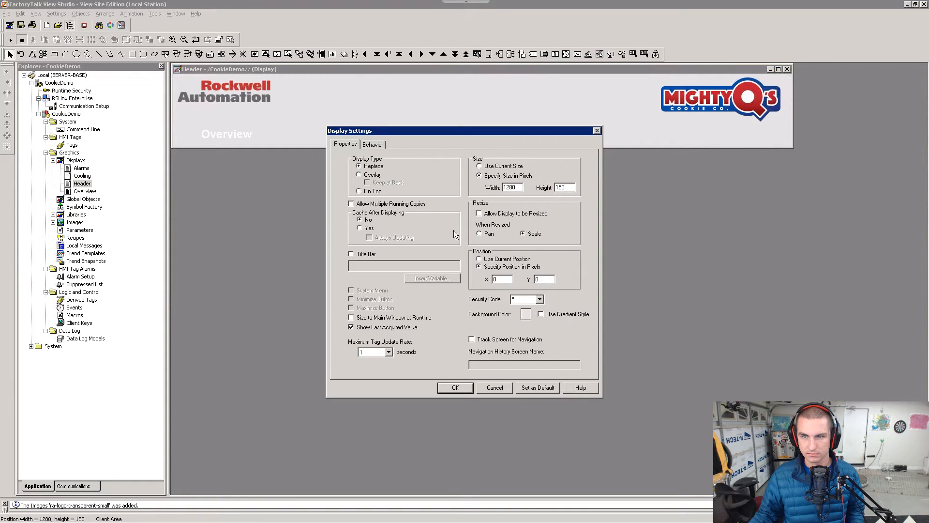
pyautogui.click(525, 317)
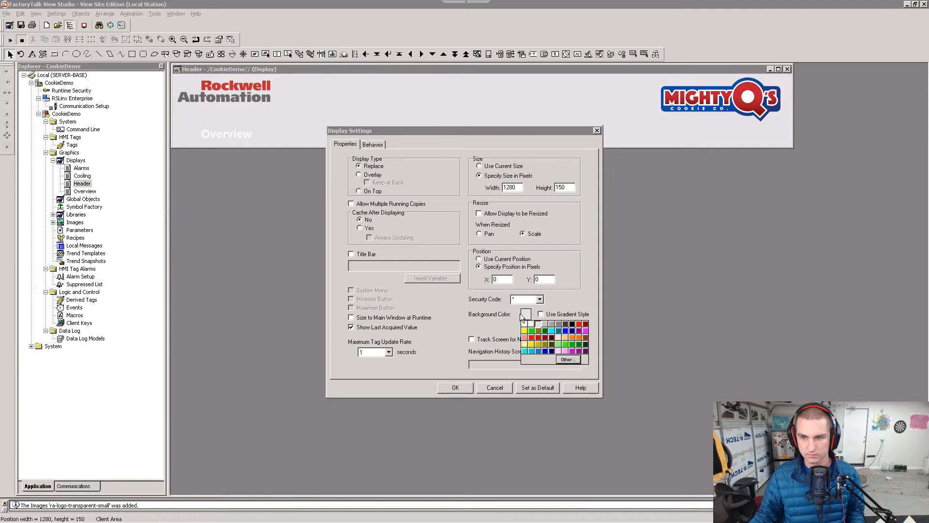
pyautogui.click(544, 324)
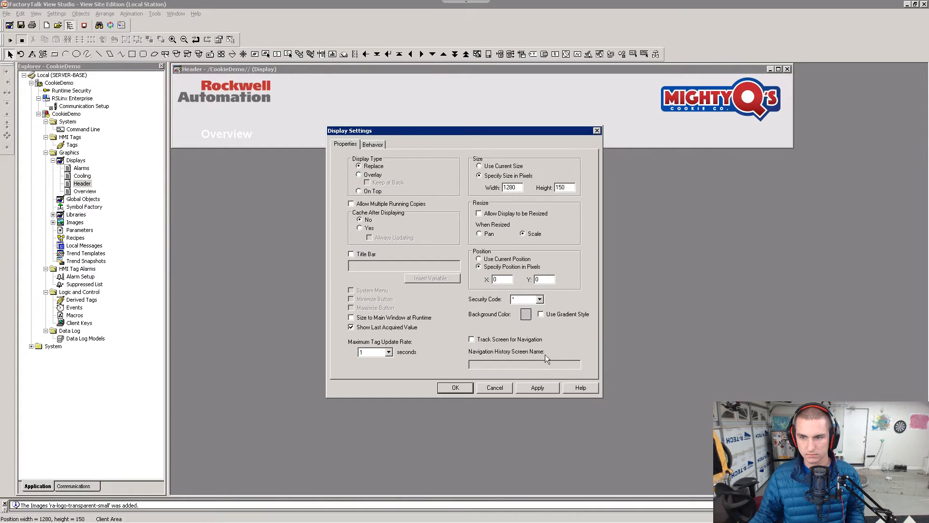
pyautogui.click(545, 388)
pyautogui.click(456, 387)
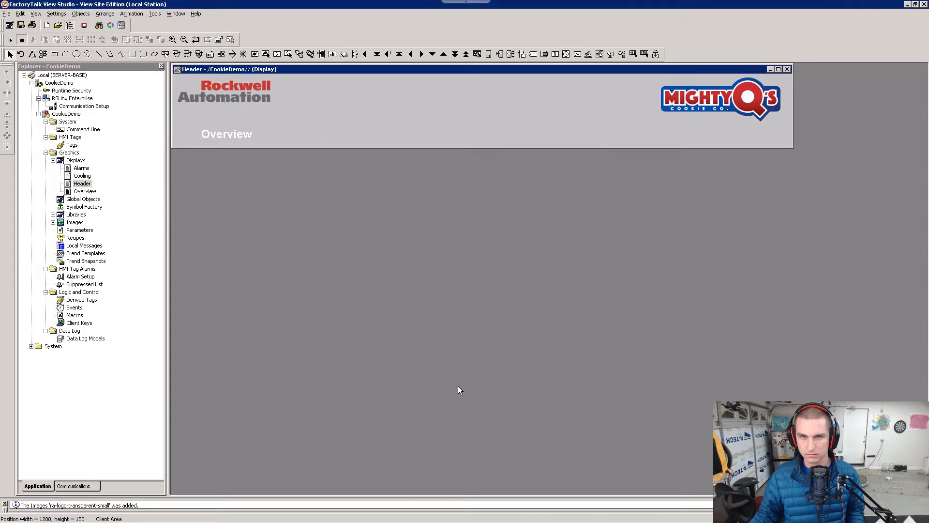
# Step: Review step 8 of the lab guide on making two copies of the button and return to the Header display
pyautogui.hotkey('alt', 'Tab')
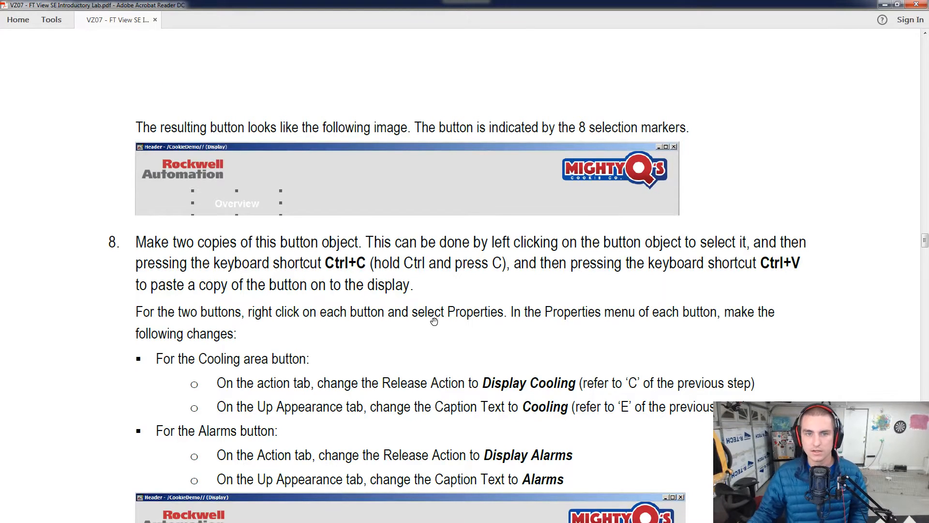
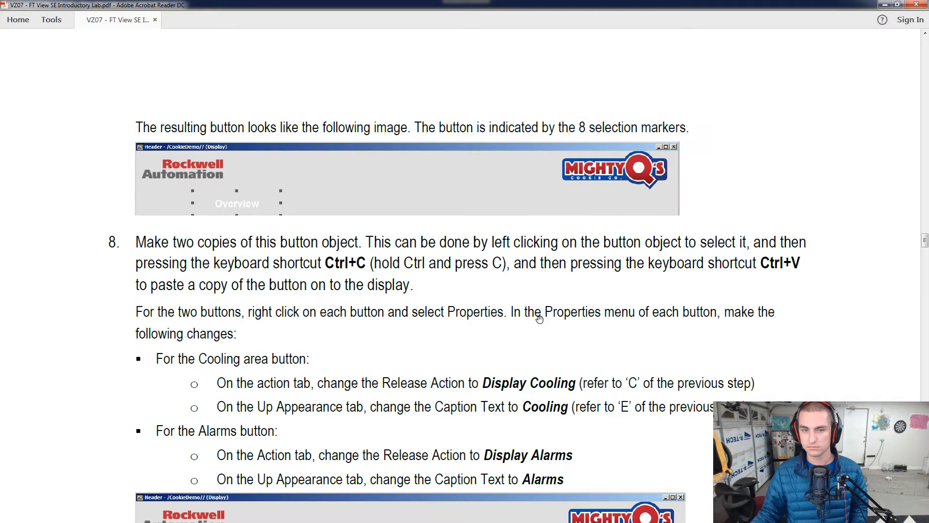
pyautogui.scroll(-1, 540, 319)
pyautogui.hotkey('alt', 'Tab')
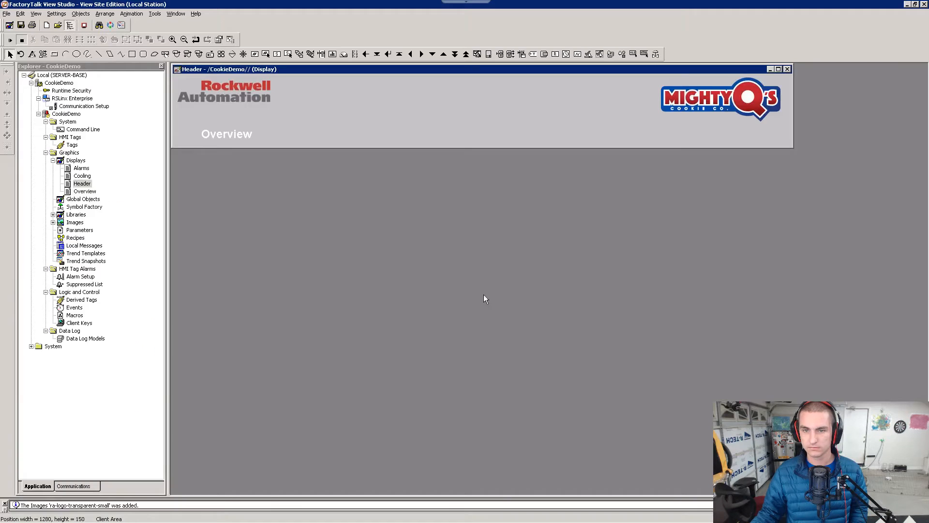
# Step: Try to copy and paste the Overview button on the Header display
pyautogui.rightClick(242, 140)
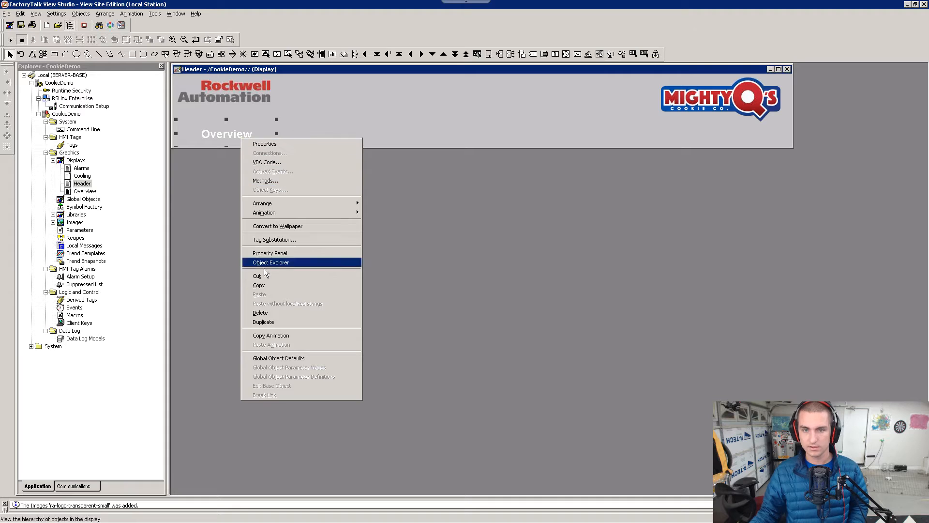
pyautogui.click(215, 128)
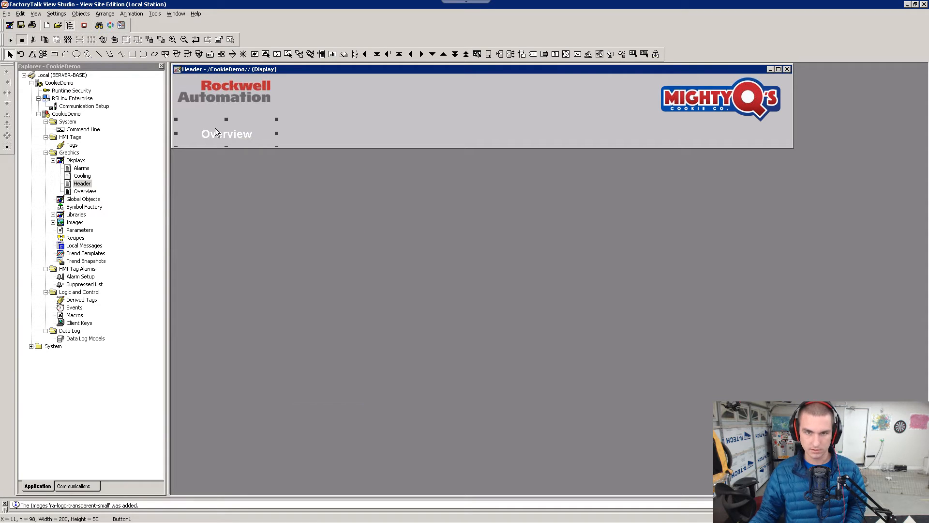
pyautogui.click(231, 135)
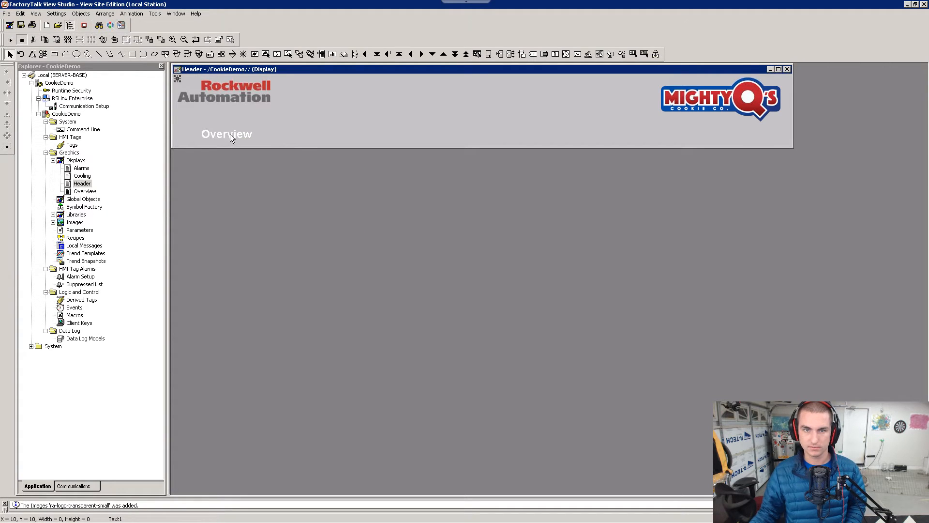
pyautogui.click(213, 115)
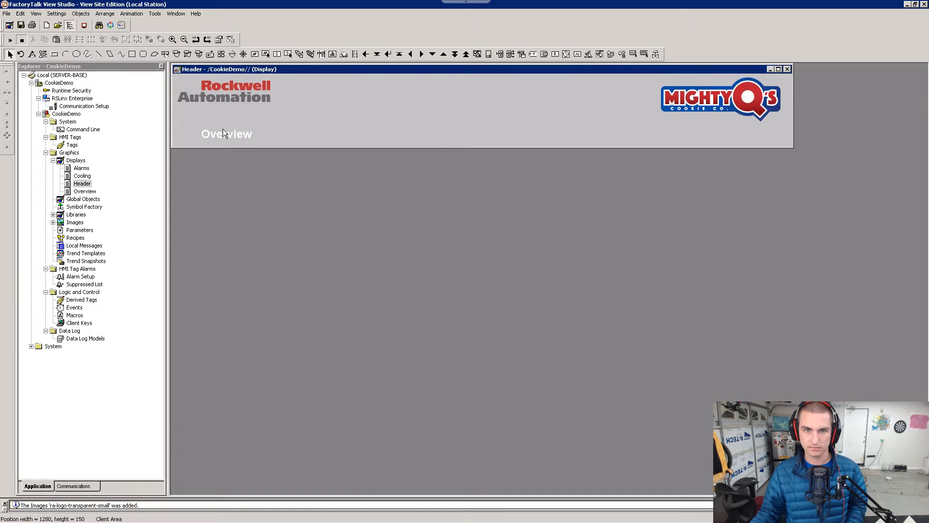
pyautogui.click(223, 133)
pyautogui.click(222, 129)
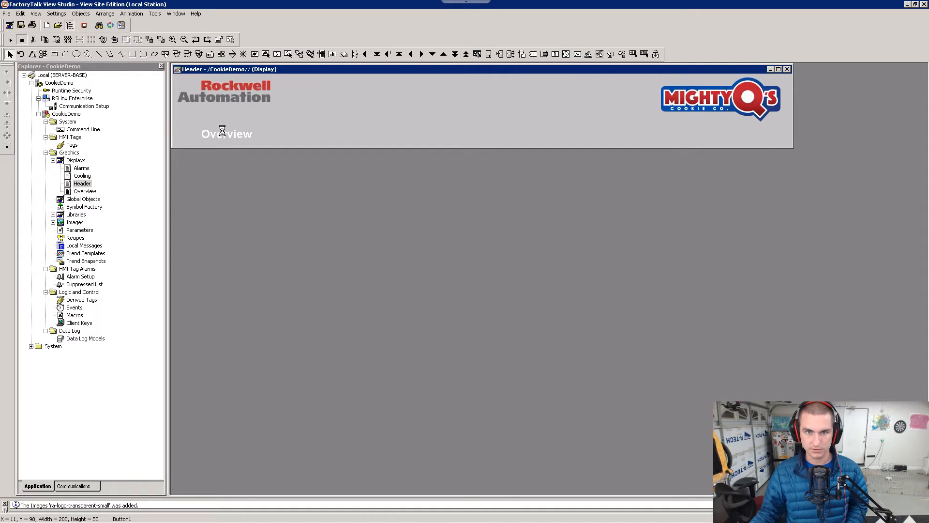
pyautogui.moveTo(179, 81); pyautogui.dragTo(252, 116)
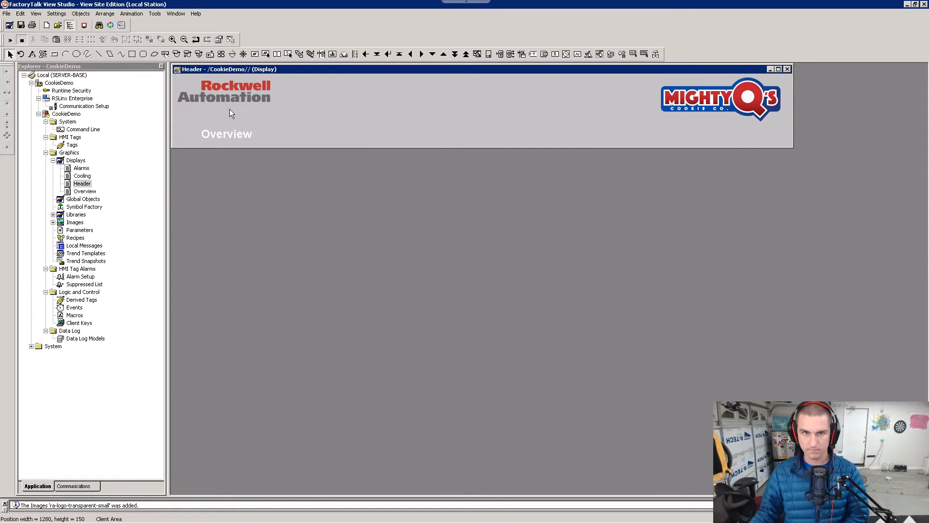
# Step: Move the Overview button beside the Rockwell logo to X 203, Y 24, and inspect the logo's size and position properties
pyautogui.click(239, 137)
pyautogui.moveTo(252, 142); pyautogui.dragTo(333, 103)
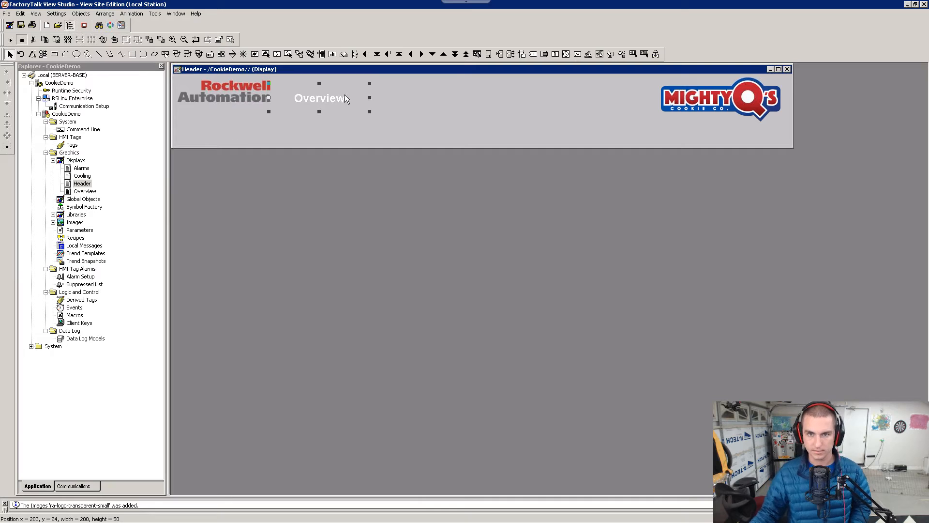
pyautogui.press('Tab')
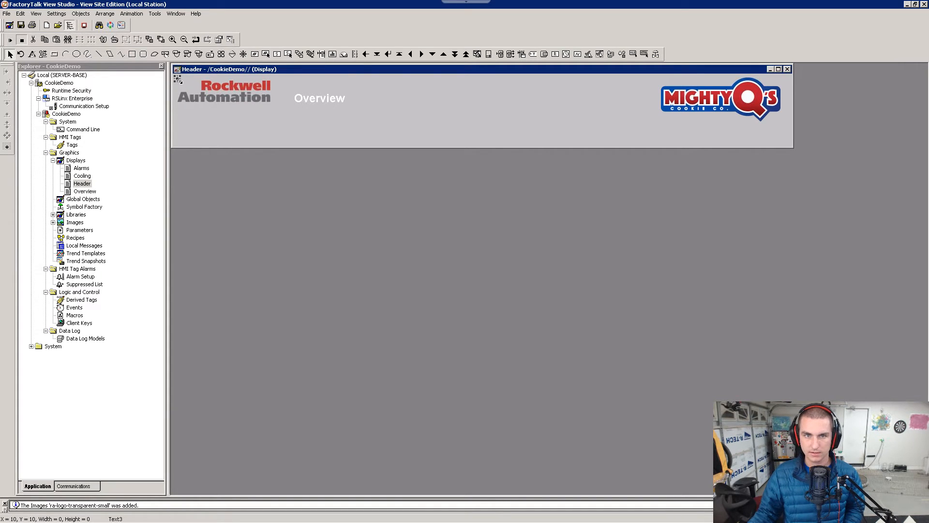
pyautogui.rightClick(178, 80)
pyautogui.click(197, 86)
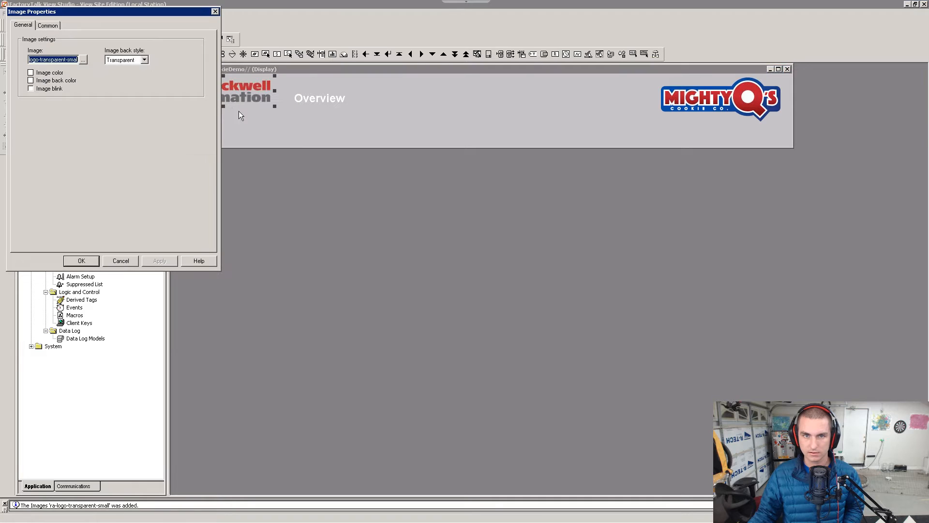
pyautogui.click(49, 25)
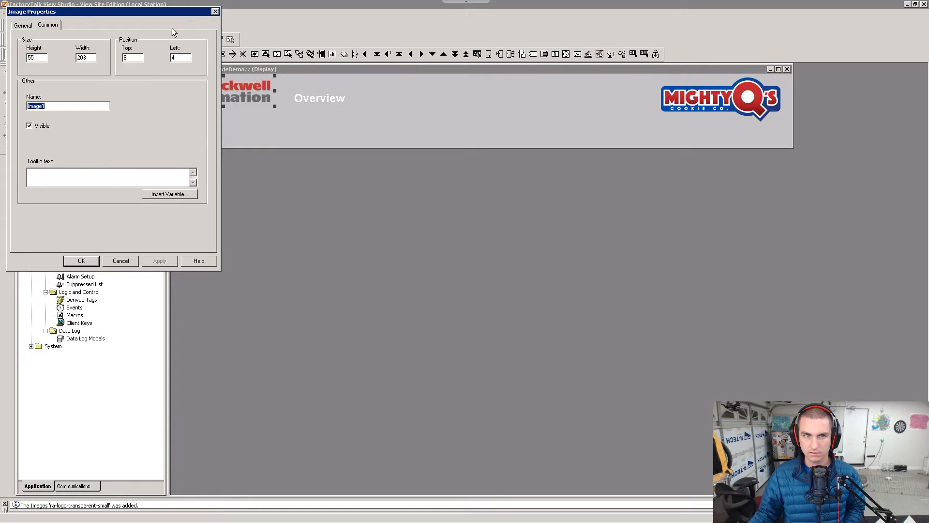
pyautogui.click(215, 12)
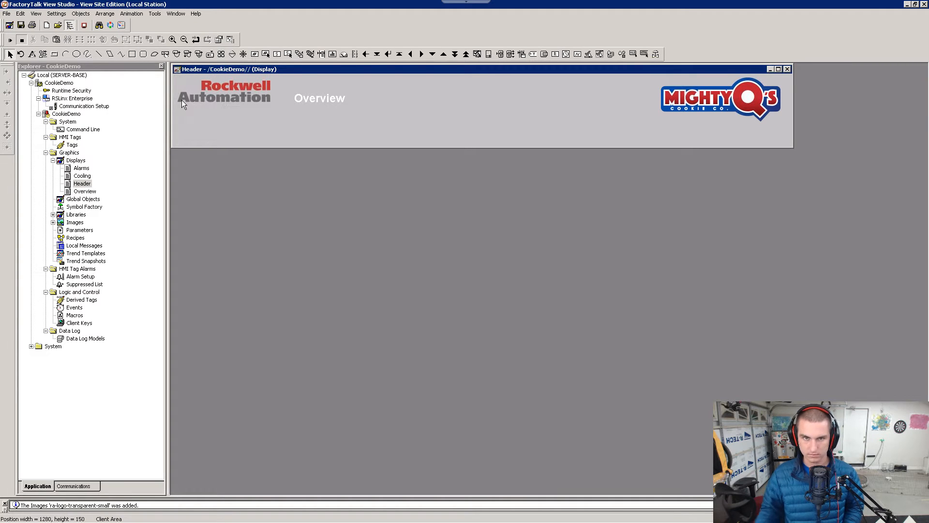
# Step: Shift the Overview button farther from the Rockwell logo, copy it and paste one duplicate onto the Header display
pyautogui.click(361, 97)
pyautogui.rightClick(361, 96)
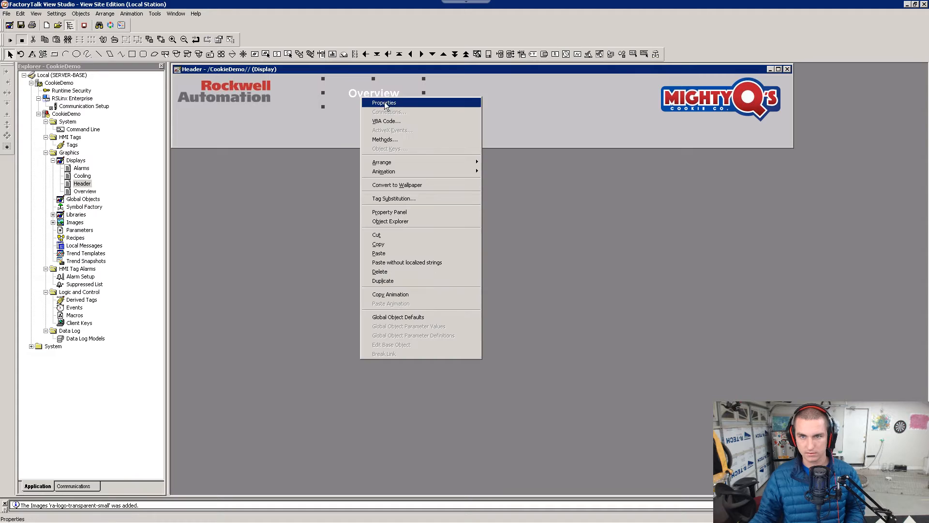
pyautogui.click(389, 242)
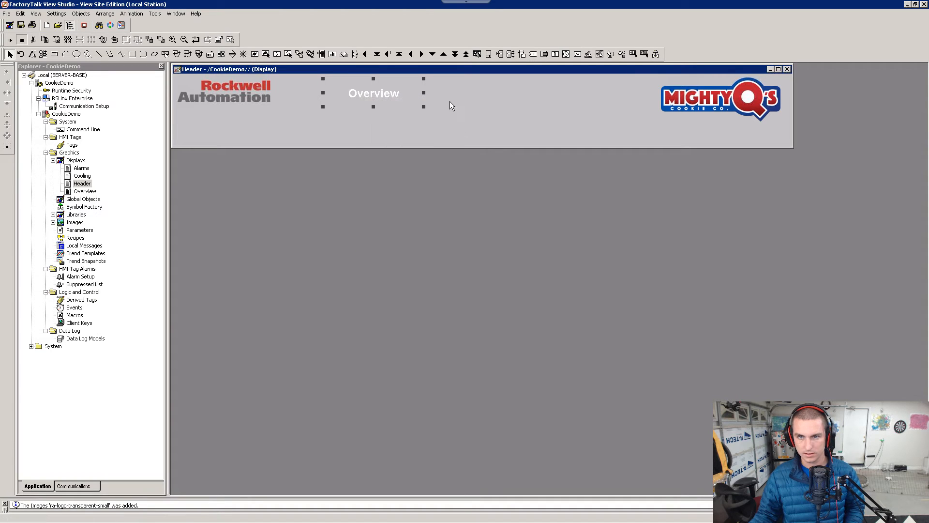
pyautogui.rightClick(461, 94)
pyautogui.click(434, 102)
pyautogui.click(448, 98)
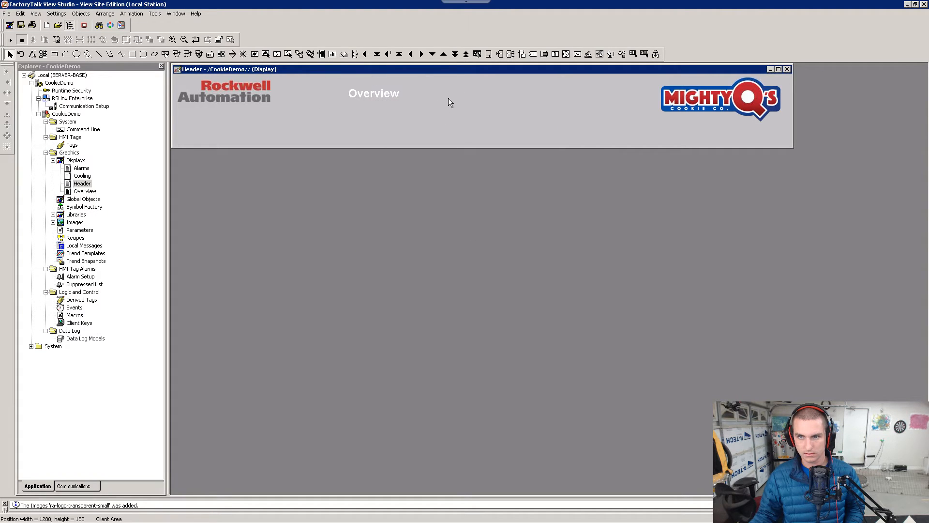
pyautogui.rightClick(448, 98)
pyautogui.click(471, 153)
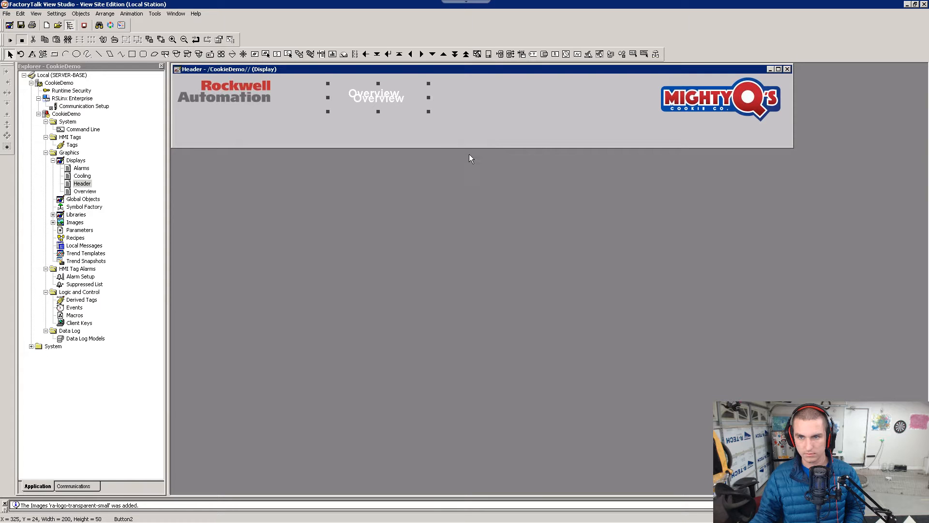
# Step: Check the release actions and captions for the Cooling and Alarms buttons in the lab guide, and return to the Header display
pyautogui.hotkey('alt', 'Tab')
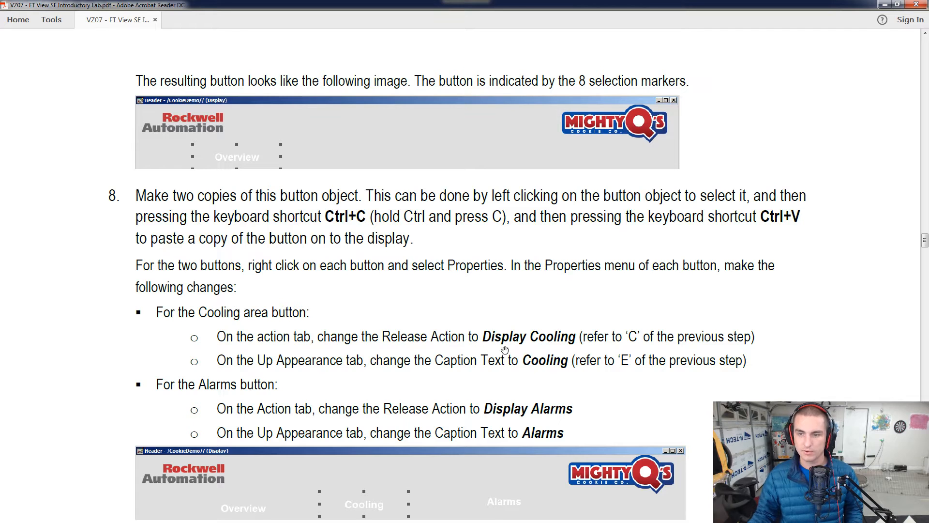
pyautogui.scroll(-3, 248, 415)
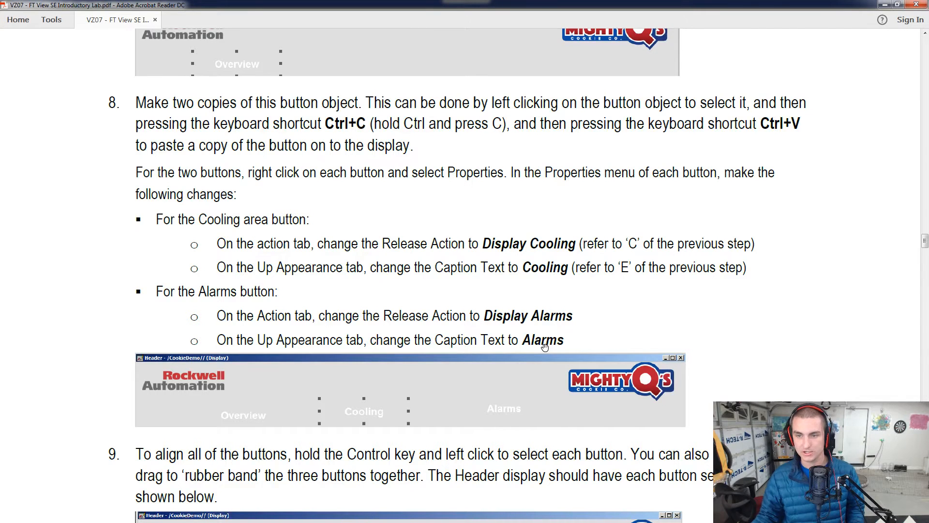
pyautogui.hotkey('alt', 'Tab')
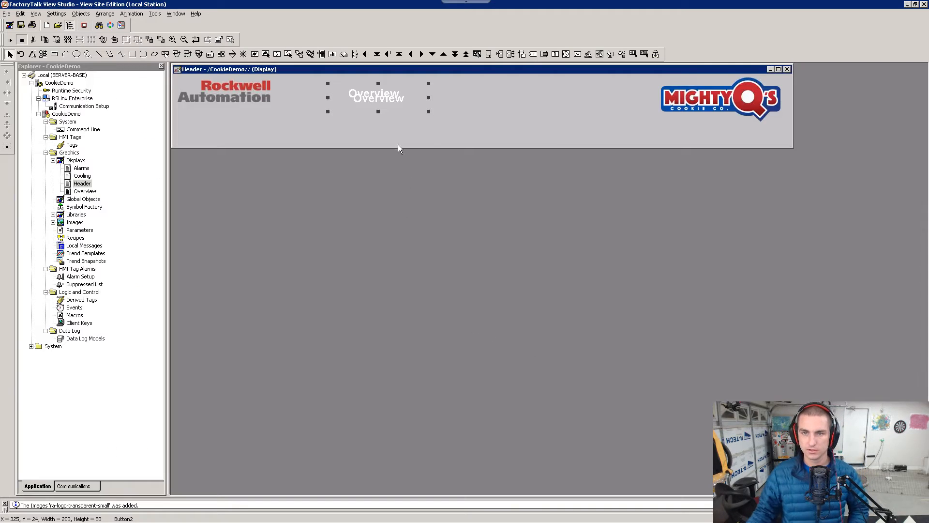
# Step: Move the pasted button to X 397, Y 48, paste a second copy and place it farther along toward the Mighty Q's logo
pyautogui.moveTo(370, 103); pyautogui.dragTo(406, 116)
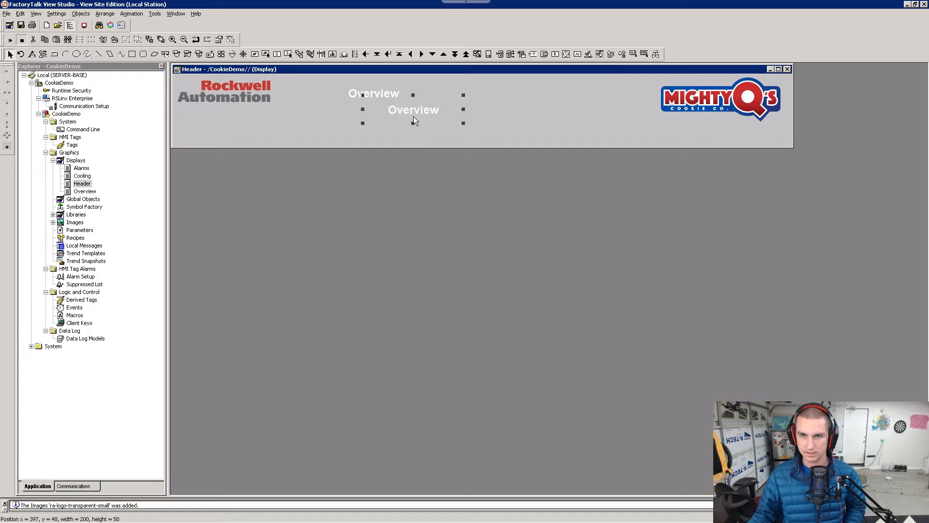
pyautogui.rightClick(516, 118)
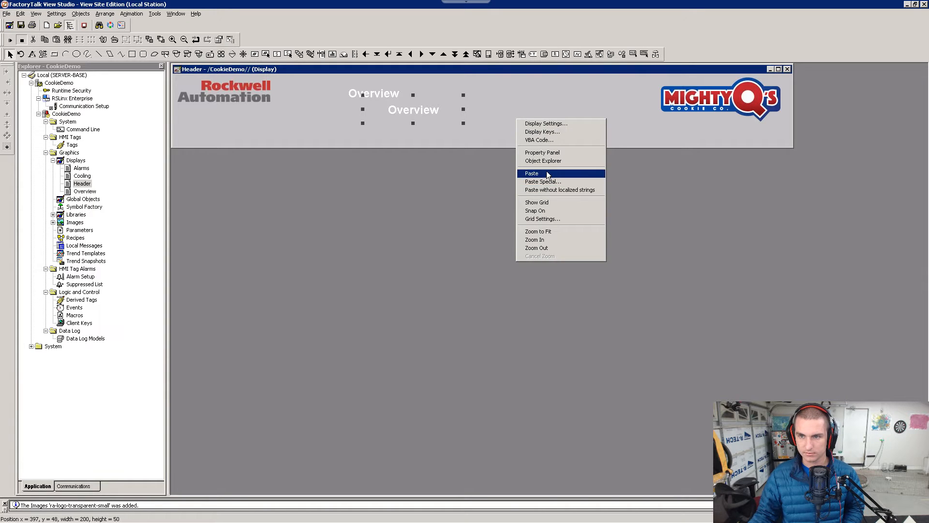
pyautogui.click(548, 175)
pyautogui.moveTo(394, 102); pyautogui.dragTo(507, 111)
# Step: Select all three Overview buttons and align their bottom edges
pyautogui.keyDown('shift'); pyautogui.click(377, 92); pyautogui.keyUp('shift')
pyautogui.keyDown('shift'); pyautogui.click(414, 110); pyautogui.keyUp('shift')
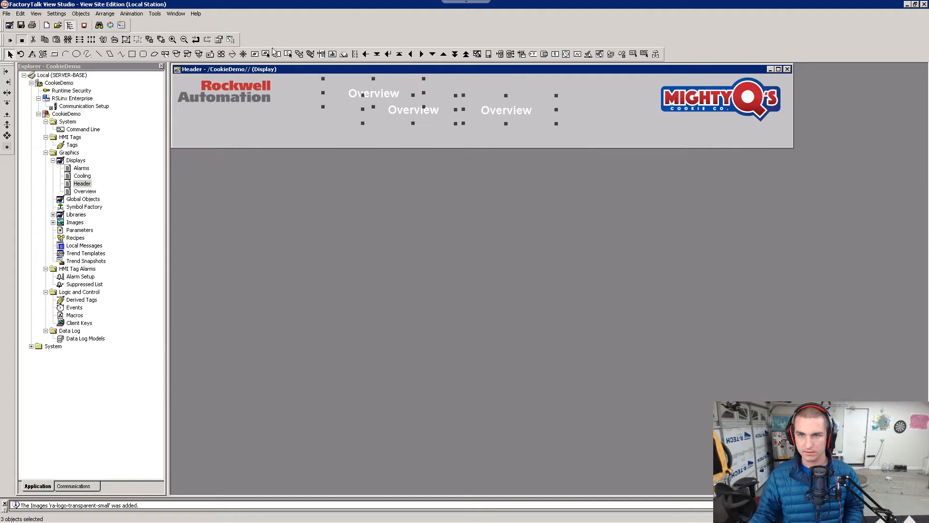
pyautogui.click(132, 14)
pyautogui.moveTo(104, 14)
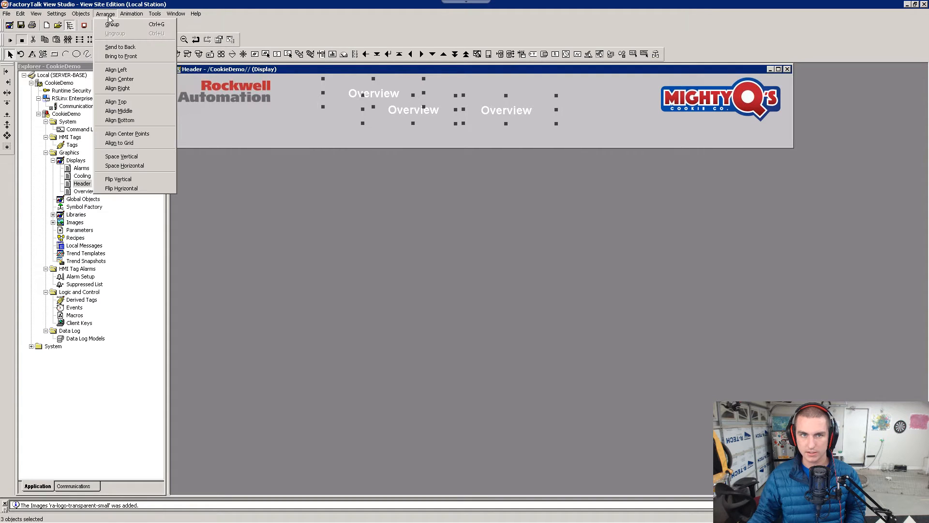
pyautogui.click(138, 122)
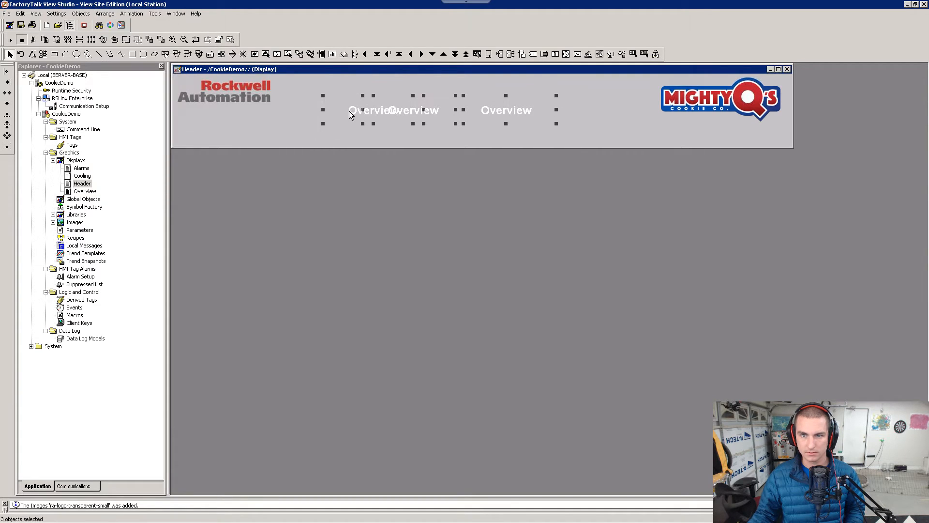
# Step: Move the three Overview buttons into a separated row along the Header display's lower edge, starting beneath the Rockwell logo
pyautogui.doubleClick(350, 111)
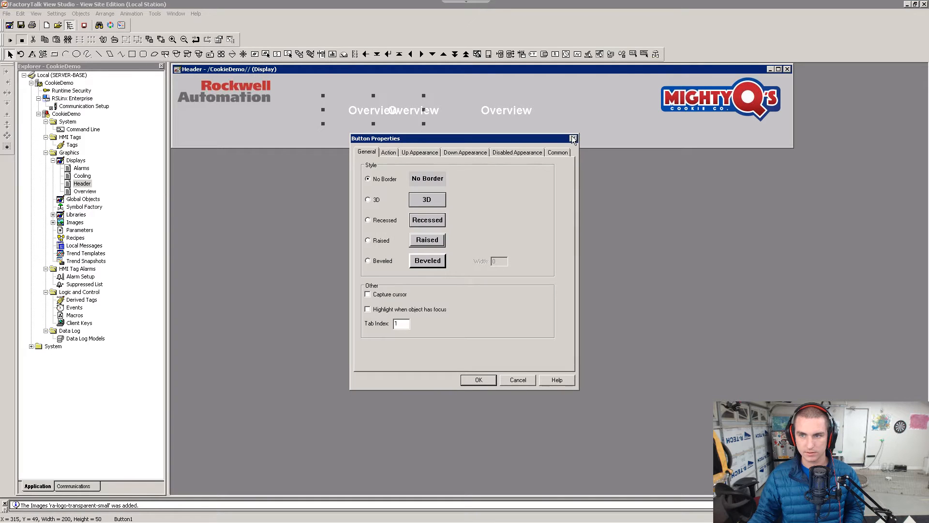
pyautogui.click(573, 139)
pyautogui.moveTo(284, 124); pyautogui.dragTo(212, 133)
pyautogui.moveTo(362, 124); pyautogui.dragTo(324, 133)
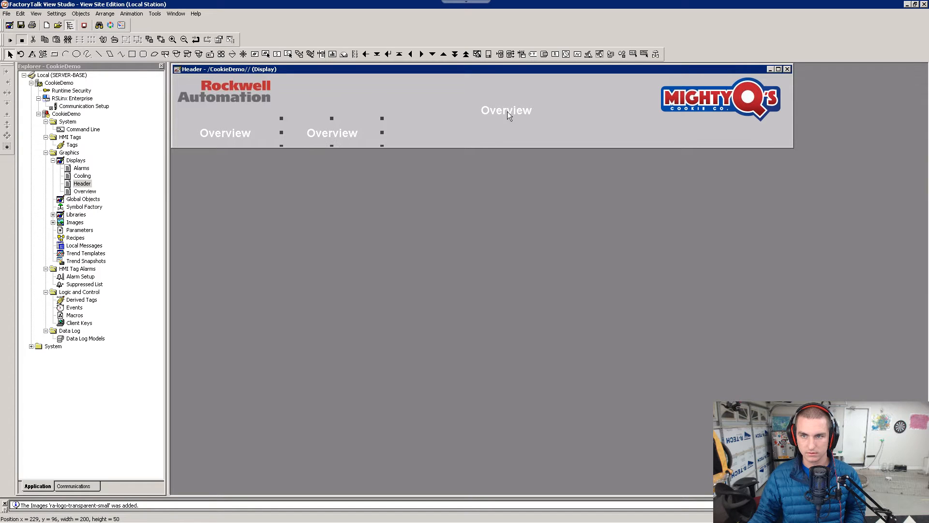
pyautogui.moveTo(508, 112); pyautogui.dragTo(452, 132)
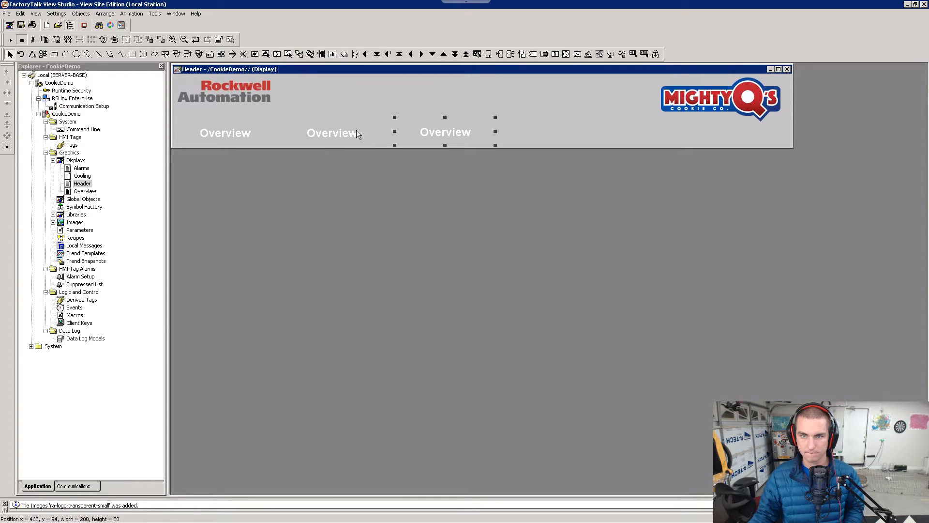
# Step: Select all three Overview buttons, align their top edges and space them evenly horizontally
pyautogui.keyDown('shift'); pyautogui.click(357, 131); pyautogui.keyUp('shift')
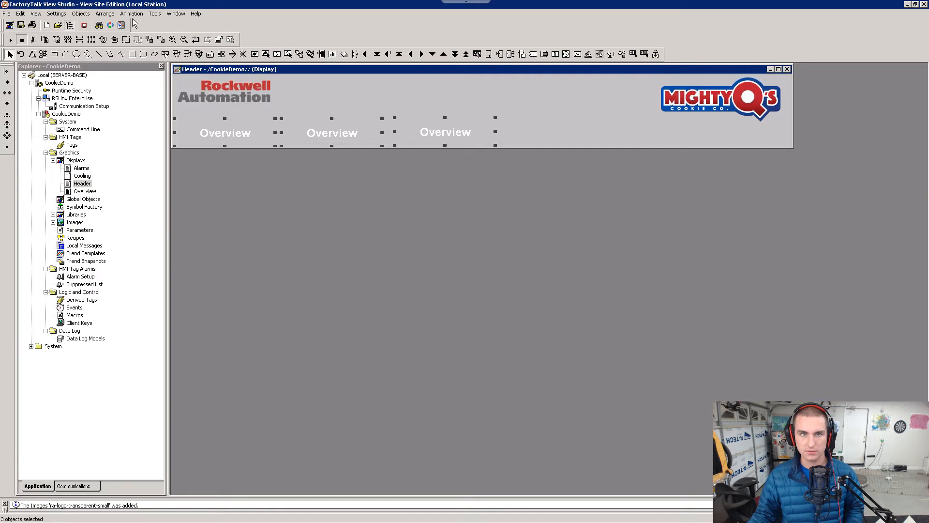
pyautogui.click(104, 13)
pyautogui.click(127, 107)
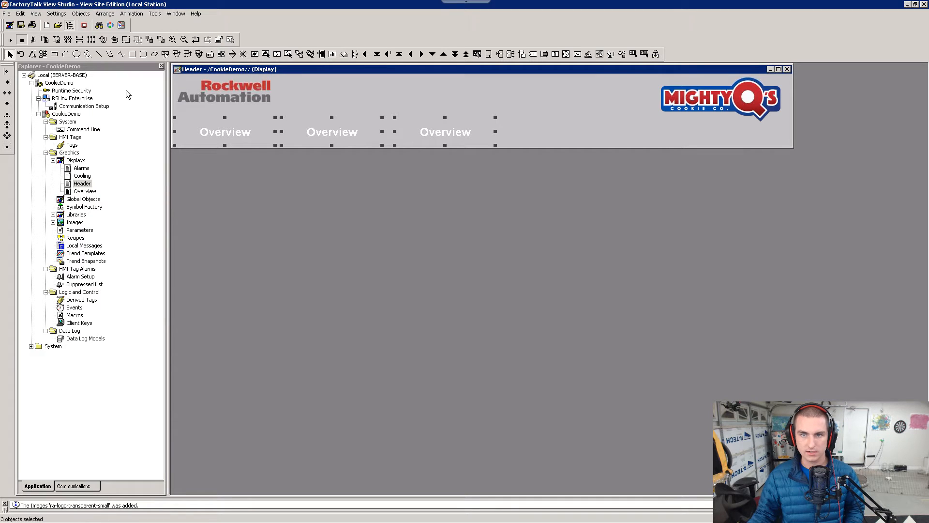
pyautogui.click(105, 13)
pyautogui.moveTo(132, 14)
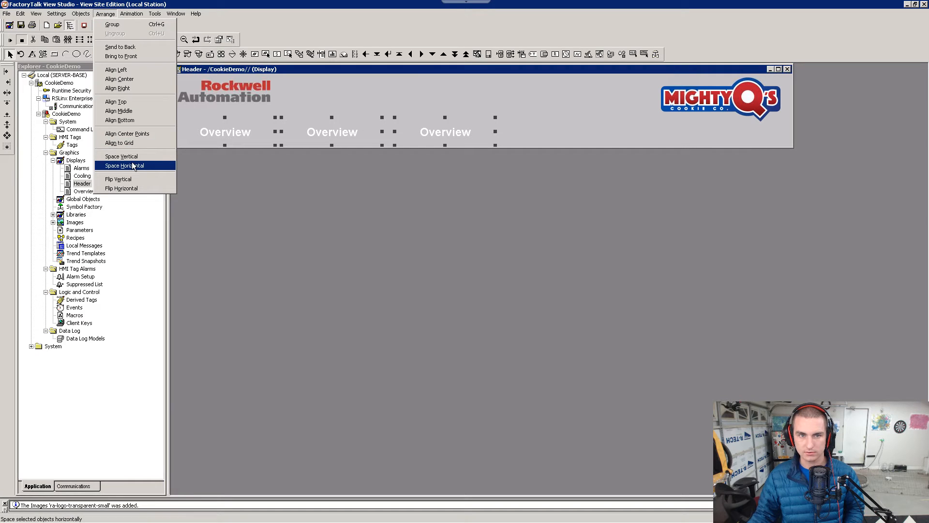
pyautogui.click(134, 166)
pyautogui.click(349, 132)
pyautogui.rightClick(349, 132)
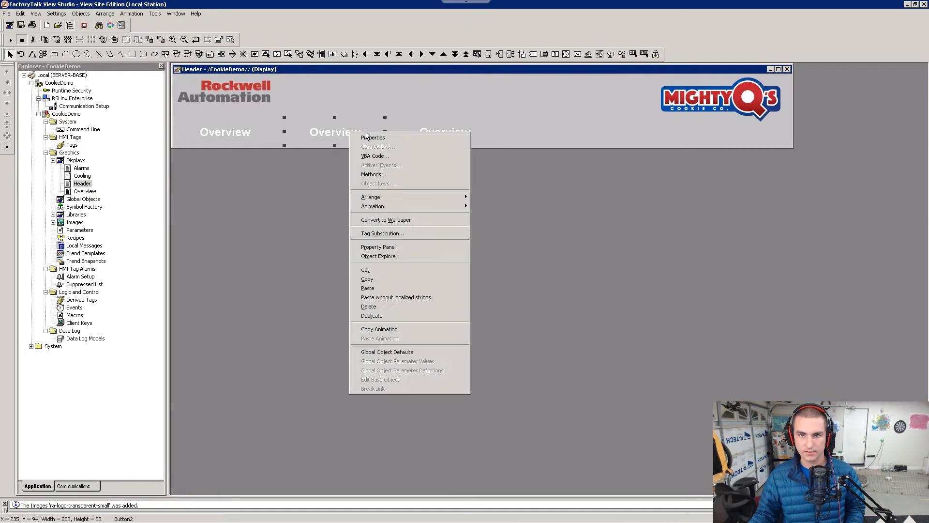
pyautogui.click(383, 137)
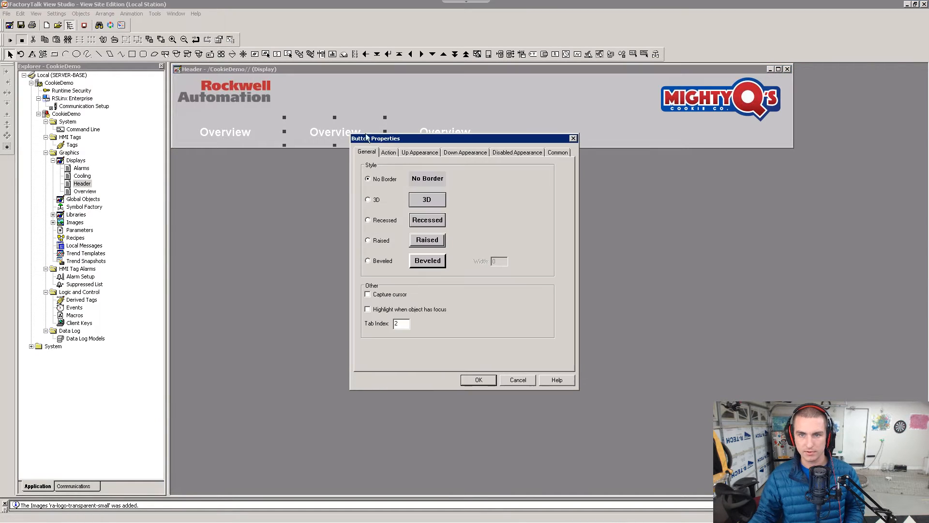
pyautogui.click(388, 153)
pyautogui.doubleClick(397, 297)
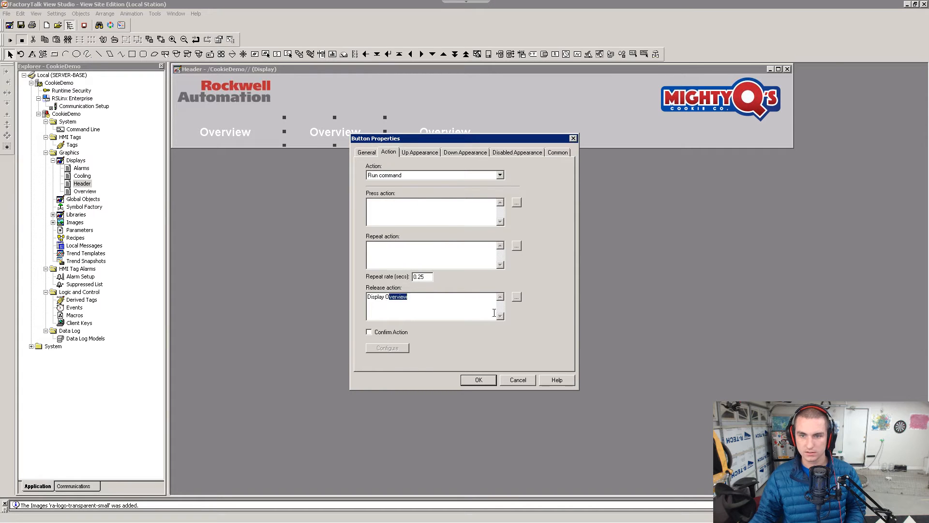
pyautogui.press('BackSpace')
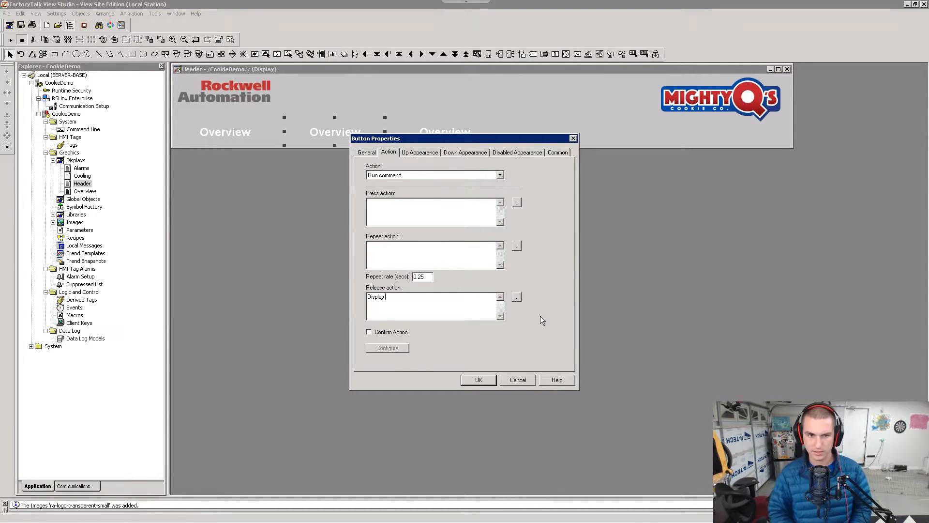
pyautogui.hotkey('alt', 'Tab')
pyautogui.hotkey('alt', 'Tab')
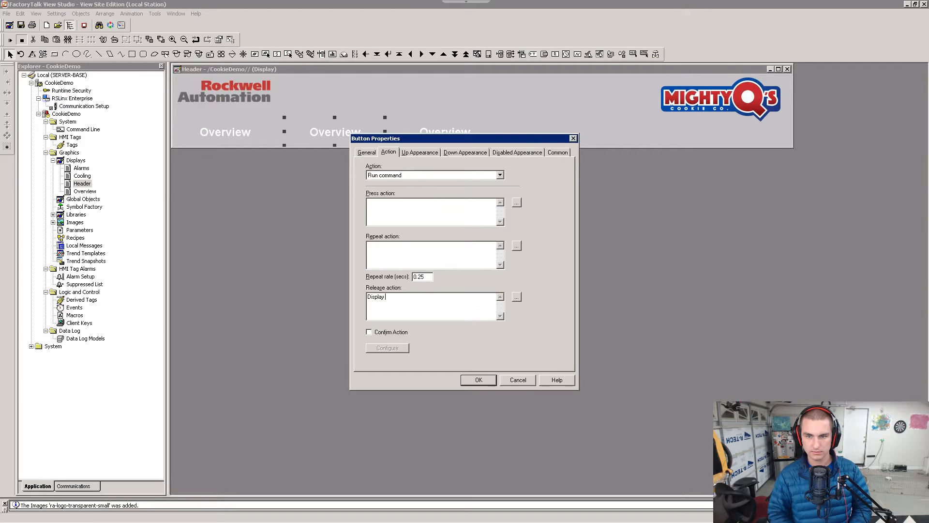
pyautogui.press('Escape')
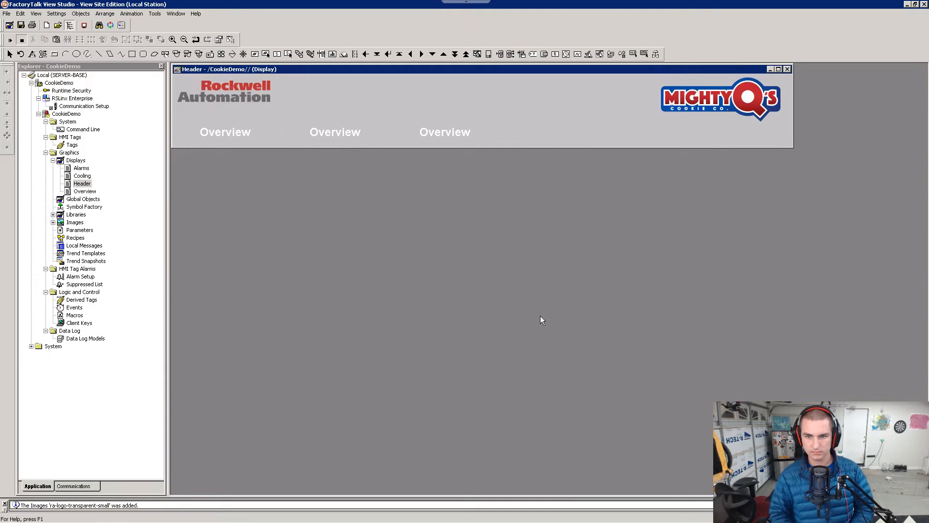
# Step: Change the middle button's up-appearance caption to Cooling
pyautogui.click(348, 130)
pyautogui.rightClick(349, 129)
pyautogui.click(380, 137)
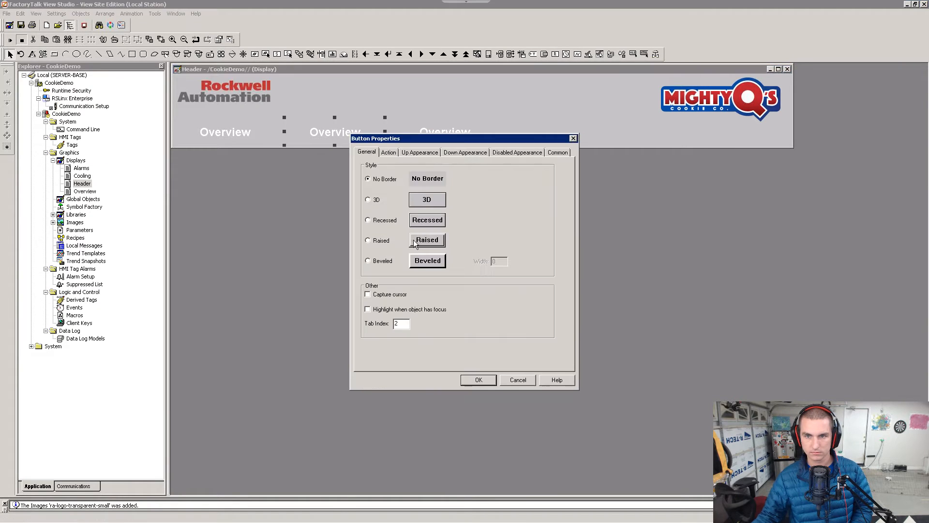
pyautogui.click(419, 152)
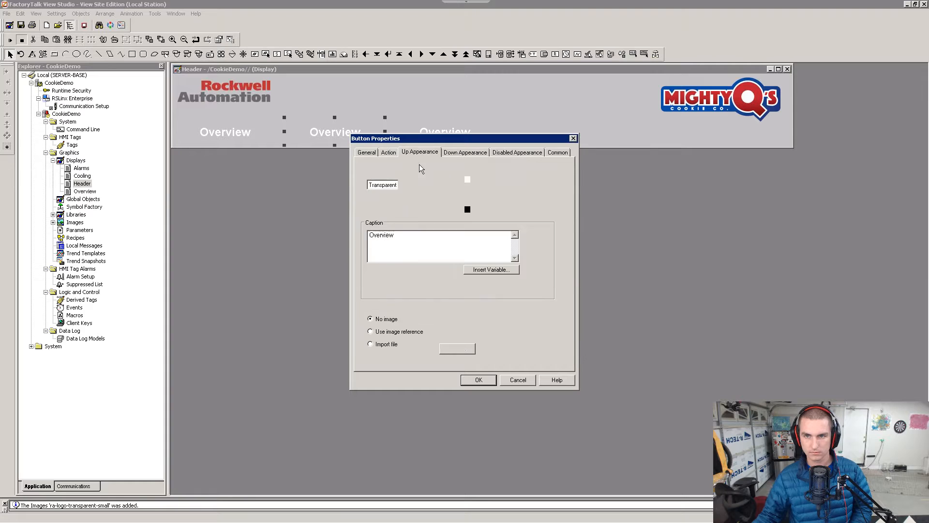
pyautogui.doubleClick(393, 236)
pyautogui.write('Coo')
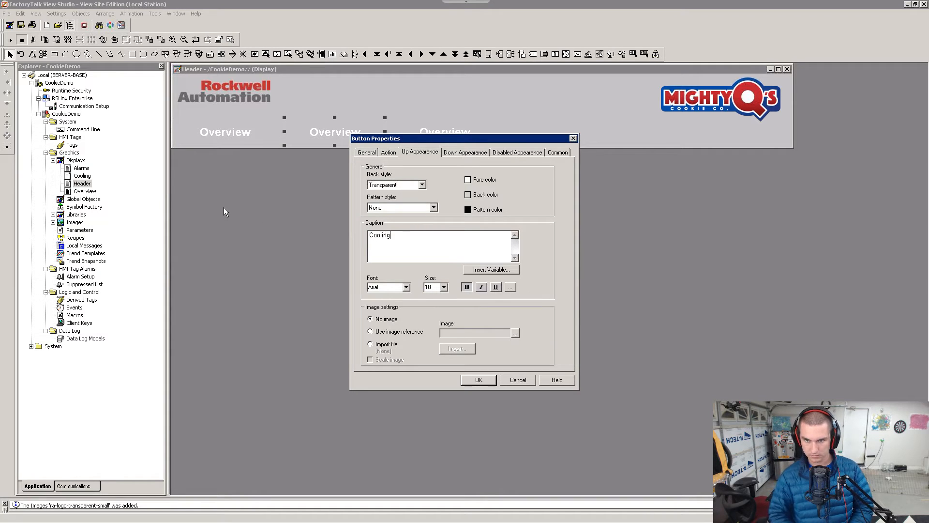
pyautogui.write('ling')
pyautogui.hotkey('shift', 'Home')
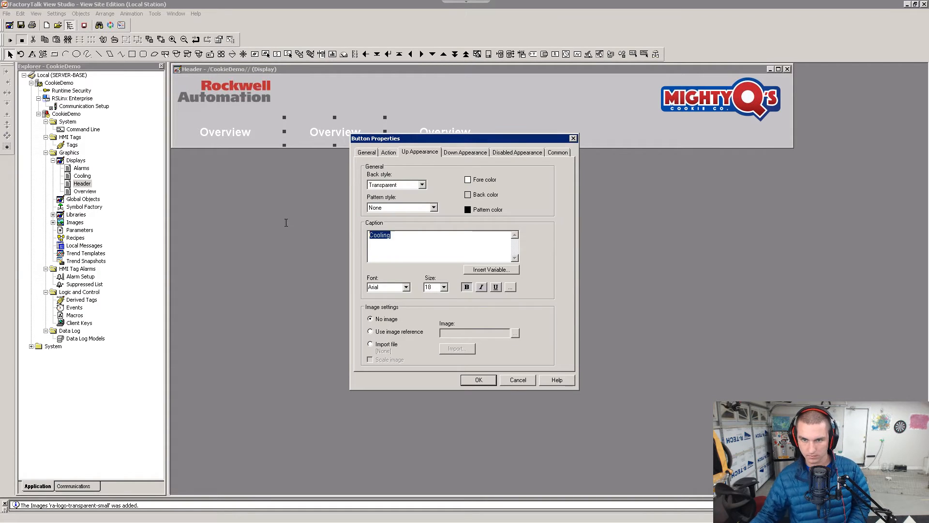
# Step: Set the middle button's release action to Display Cooling and apply the button properties
pyautogui.click(390, 152)
pyautogui.click(398, 296)
pyautogui.write('Display ')
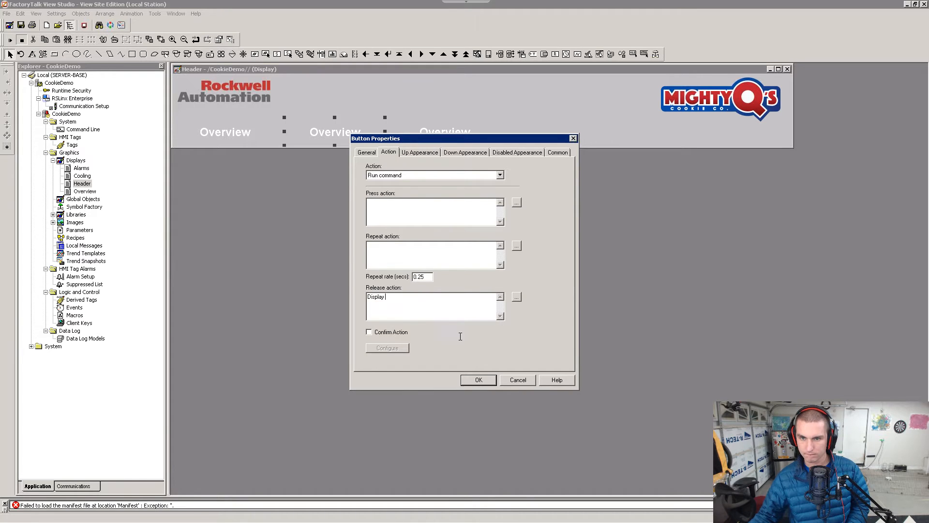
pyautogui.write('Cooling')
pyautogui.click(479, 380)
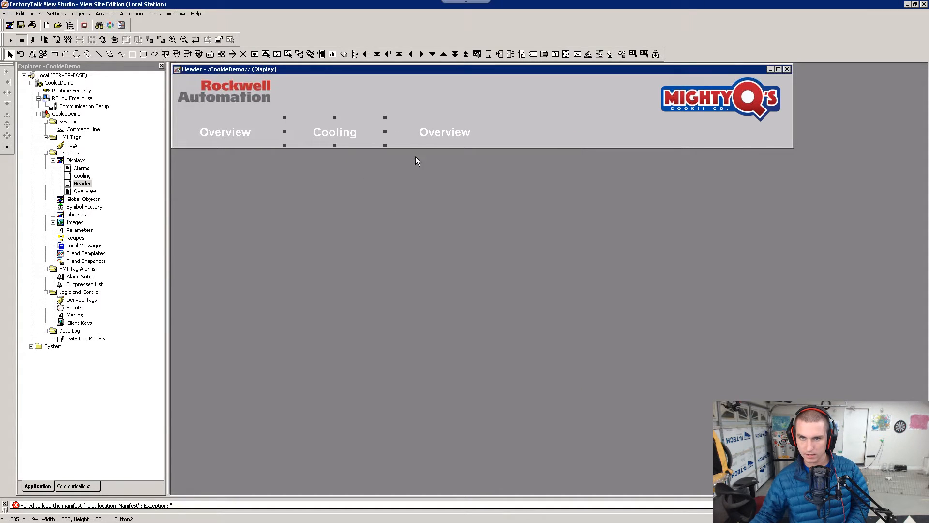
# Step: Change the up-appearance caption of the Overview button following Cooling to Alarms
pyautogui.rightClick(439, 141)
pyautogui.click(449, 145)
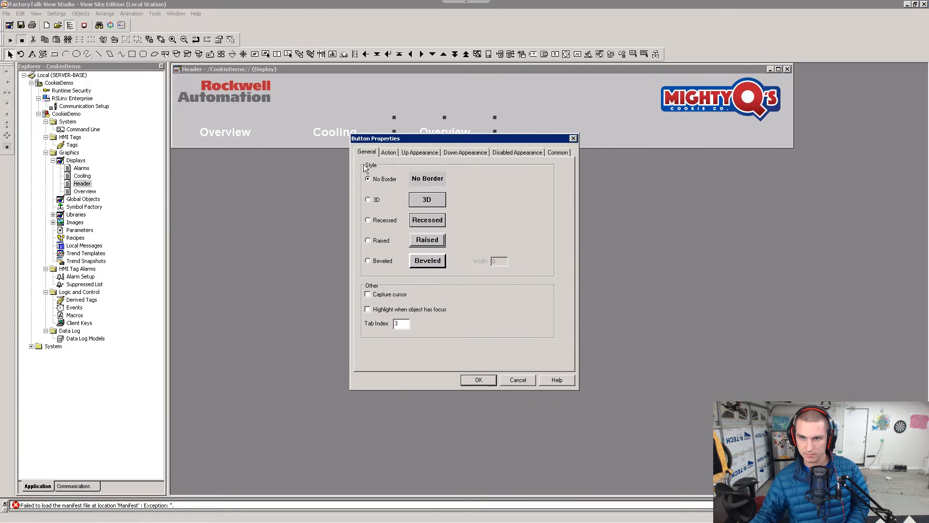
pyautogui.click(404, 153)
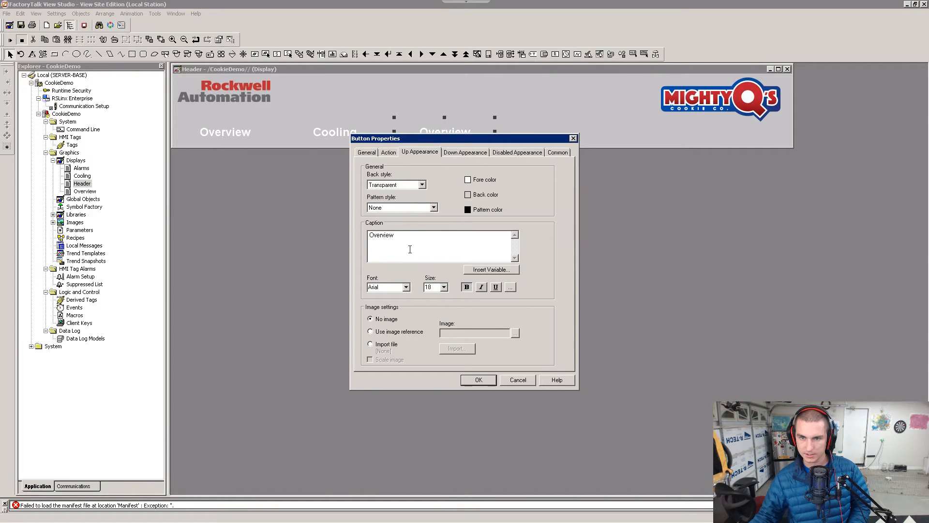
pyautogui.moveTo(410, 250); pyautogui.dragTo(309, 225)
pyautogui.press('BackSpace')
pyautogui.write('A')
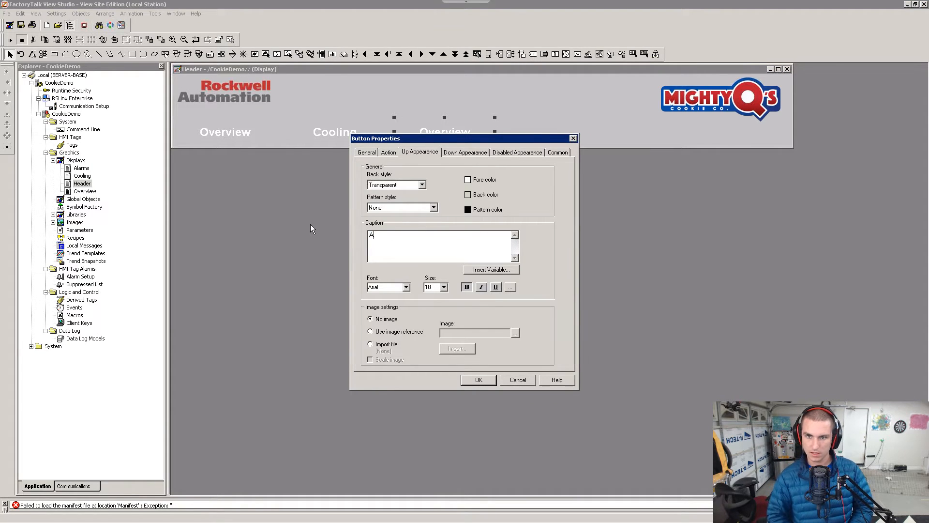
pyautogui.write('larm')
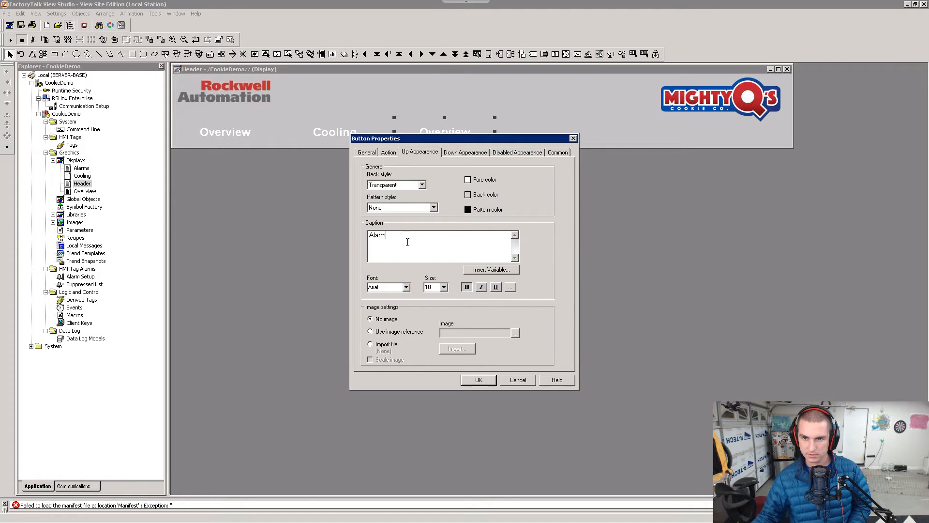
pyautogui.moveTo(407, 242); pyautogui.dragTo(309, 227)
pyautogui.press('Right')
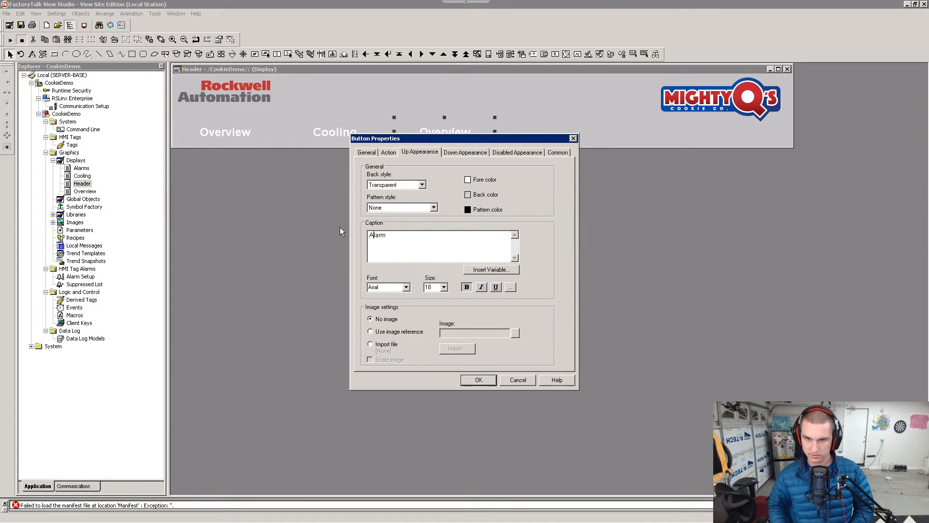
pyautogui.write('s')
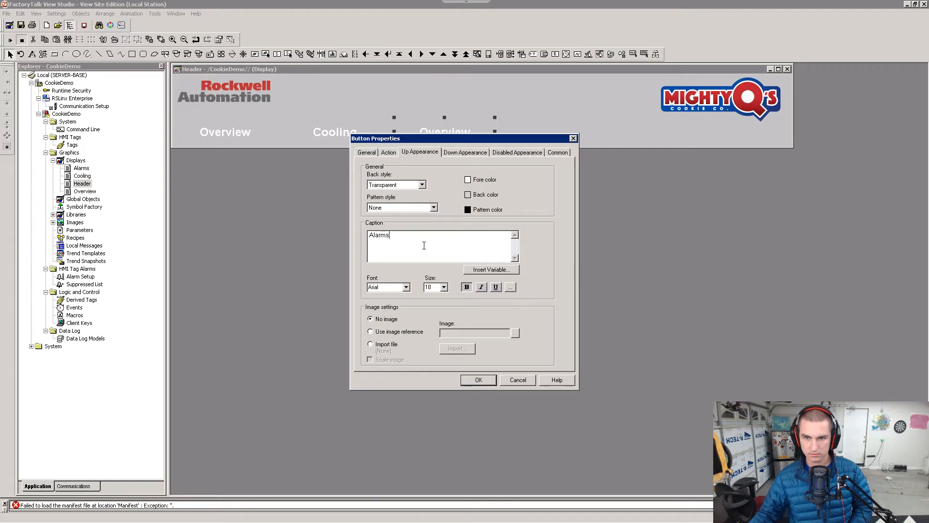
# Step: Set the third button's release action to Display Alarms and apply the button properties
pyautogui.moveTo(425, 243); pyautogui.dragTo(274, 218)
pyautogui.click(388, 153)
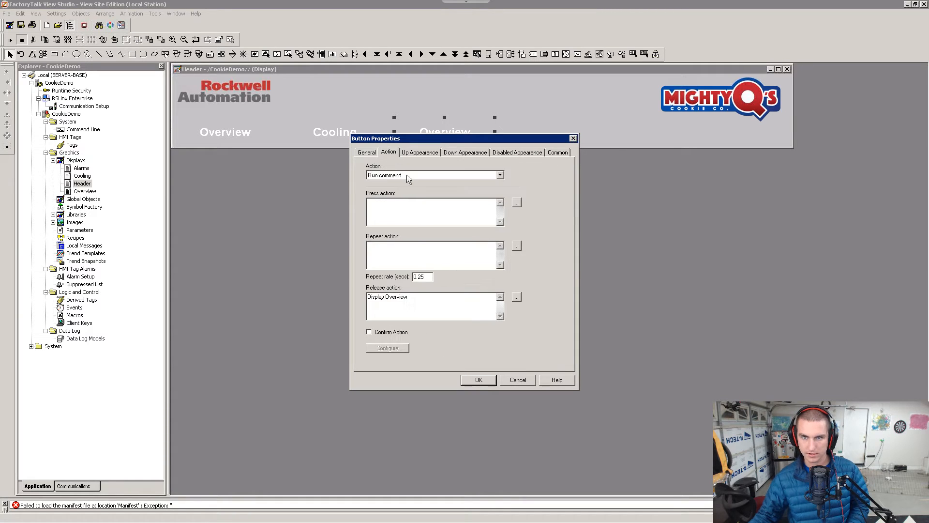
pyautogui.doubleClick(394, 297)
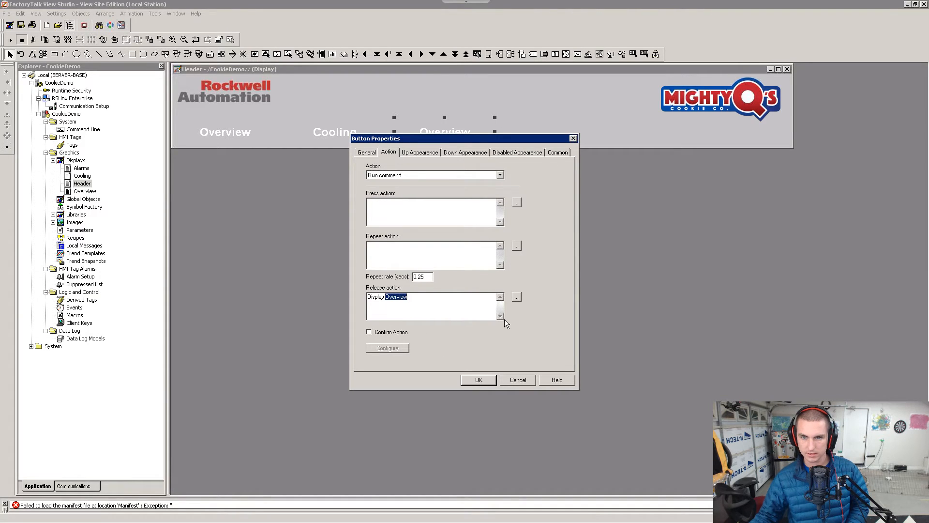
pyautogui.write('Alarms')
pyautogui.click(479, 380)
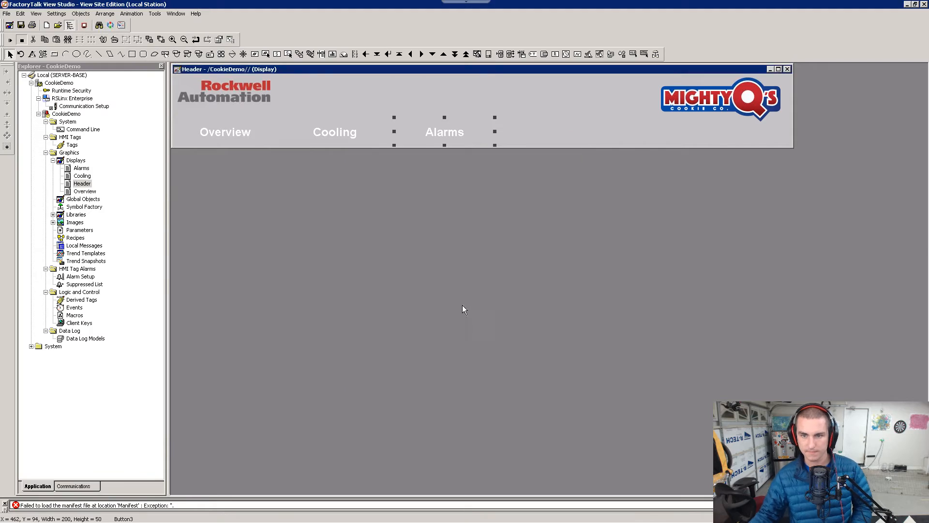
# Step: Switch to the lab guide in Adobe Acrobat Reader and read steps 9 to 11 on arranging the buttons and selecting the rectangle tool
pyautogui.hotkey('alt', 'Tab')
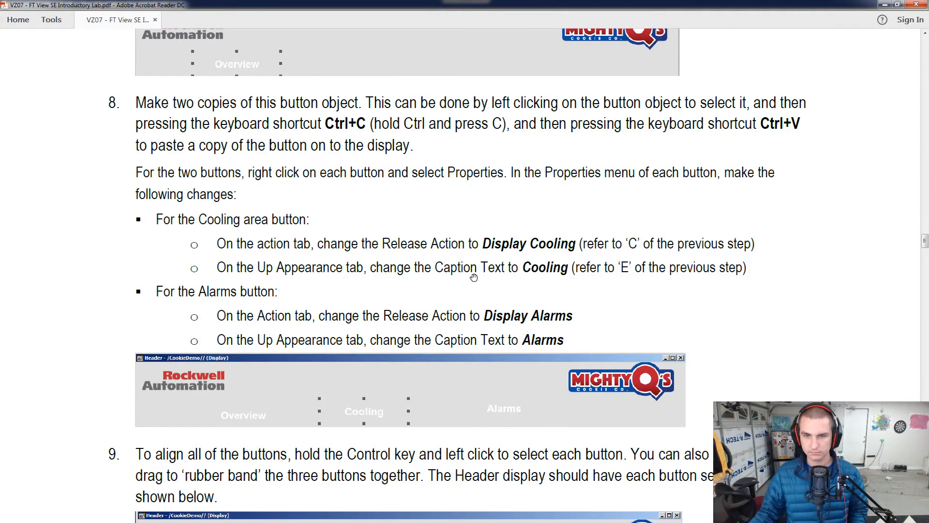
pyautogui.scroll(-3, 474, 277)
pyautogui.scroll(-3, 474, 277)
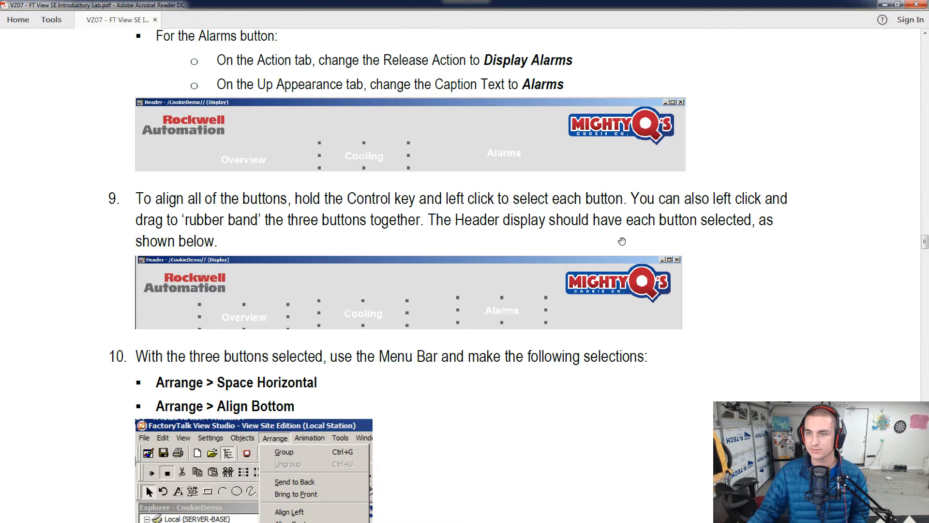
pyautogui.scroll(-3, 360, 287)
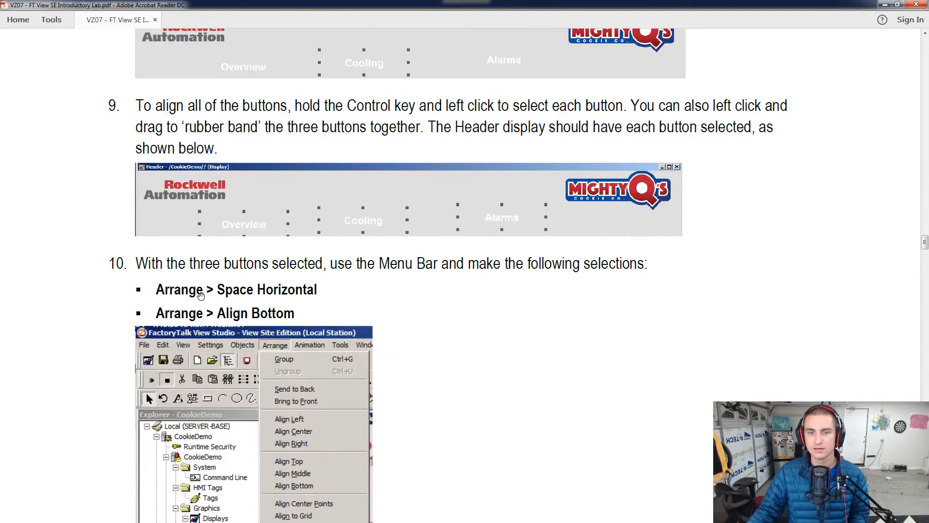
pyautogui.scroll(-10, 266, 296)
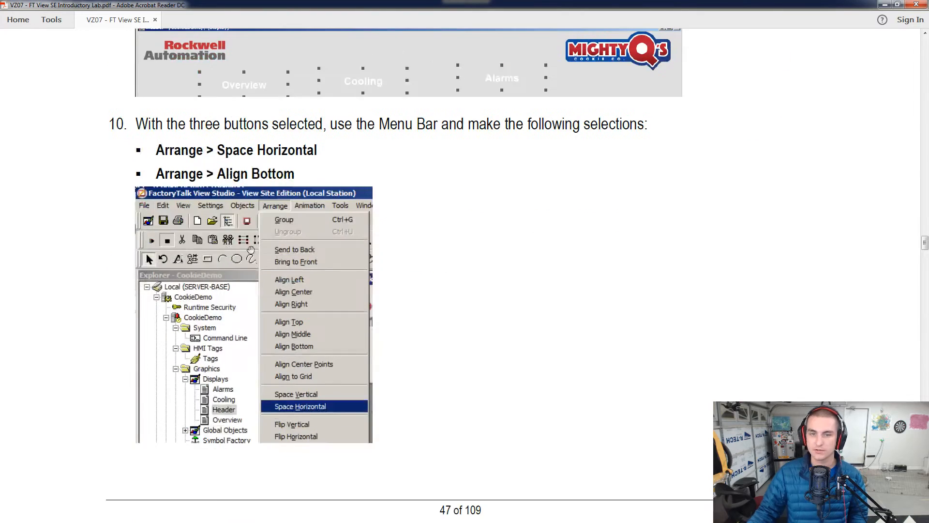
pyautogui.scroll(-4, 305, 345)
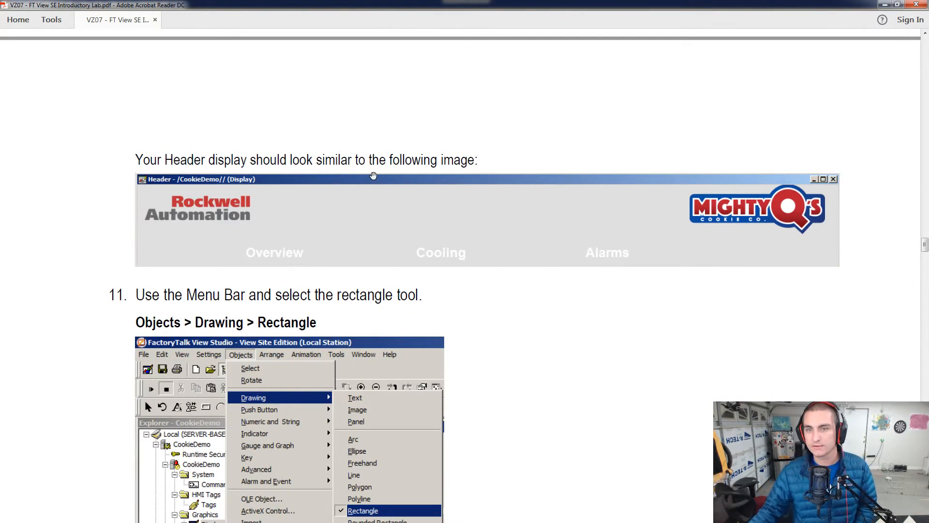
pyautogui.scroll(-5, 383, 159)
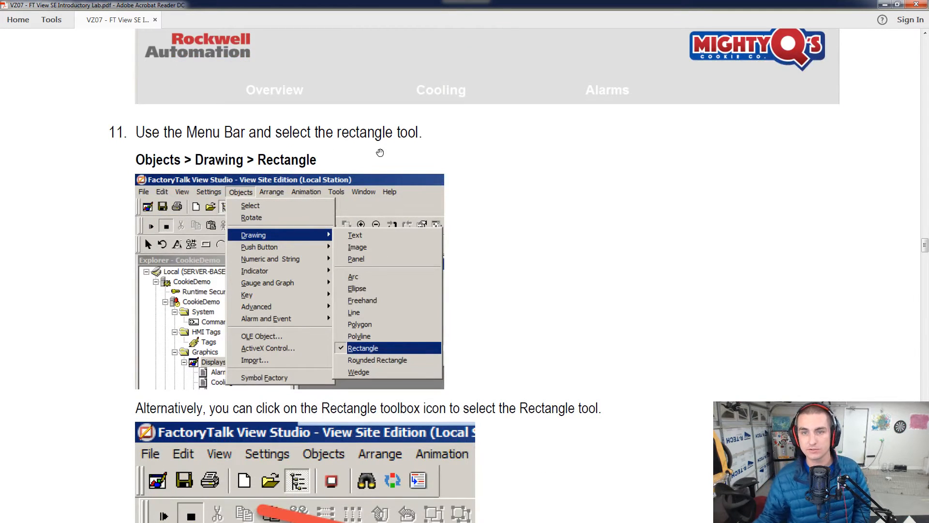
pyautogui.scroll(-4, 272, 169)
pyautogui.scroll(3, 291, 204)
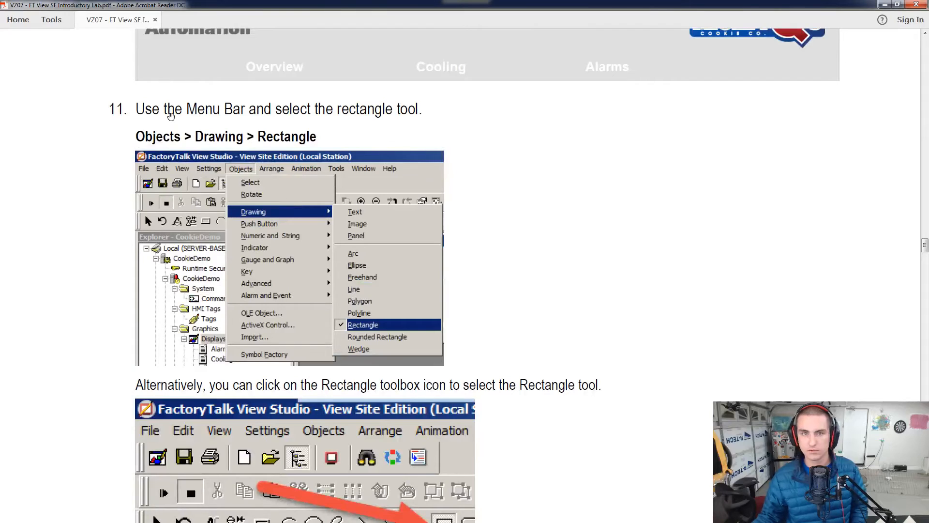
pyautogui.scroll(-5, 319, 138)
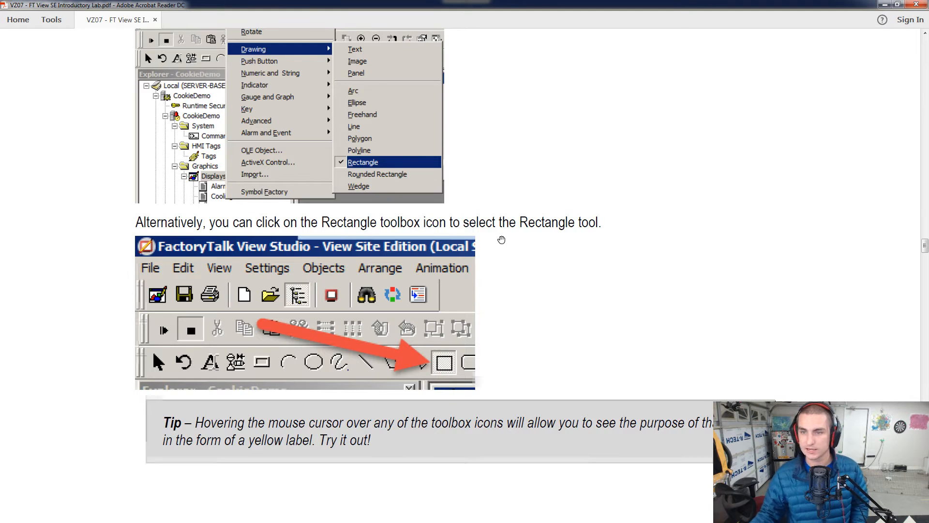
# Step: Read step 12 of the lab guide in Adobe Acrobat Reader on drawing a background rectangle for the navigation buttons
pyautogui.scroll(-4, 494, 244)
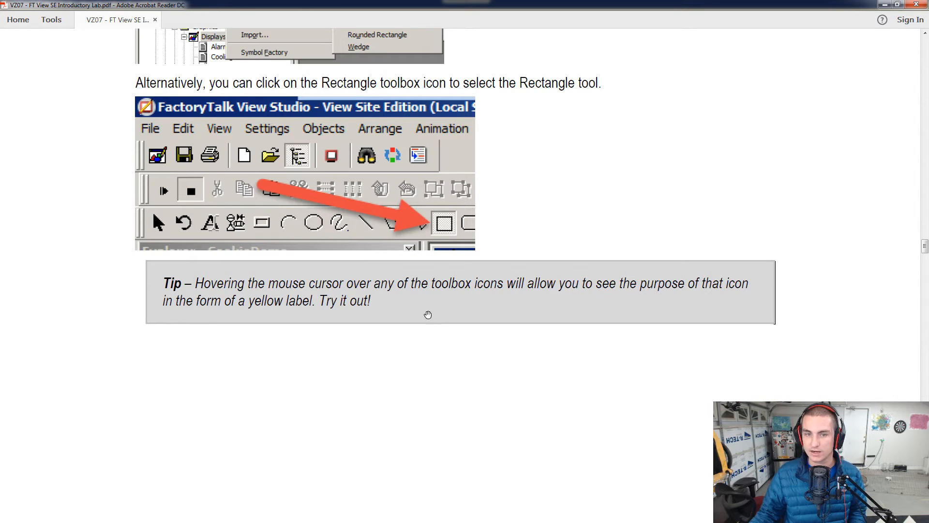
pyautogui.hotkey('alt', 'Tab')
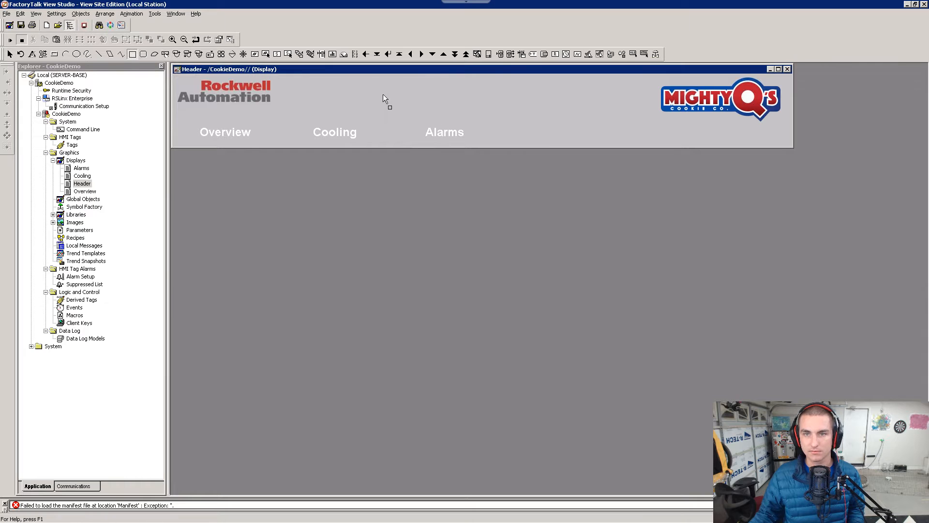
pyautogui.hotkey('alt', 'Tab')
pyautogui.scroll(-5, 391, 203)
pyautogui.scroll(-5, 391, 204)
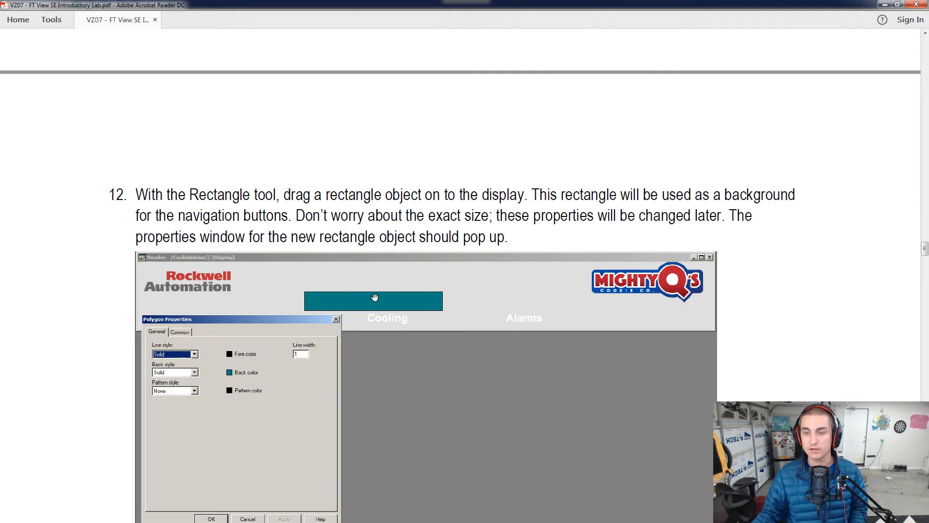
pyautogui.scroll(-2, 376, 297)
pyautogui.scroll(-1, 375, 297)
# Step: Switch back to FactoryTalk View Studio and draw a rectangle about 165 wide and 45 high over Header's Cooling button
pyautogui.hotkey('alt', 'Tab')
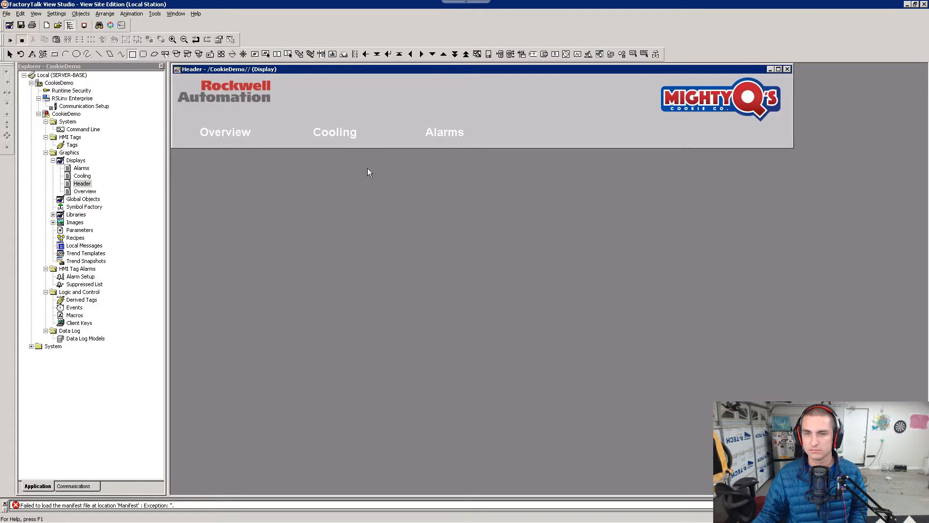
pyautogui.moveTo(303, 118); pyautogui.dragTo(381, 139)
pyautogui.doubleClick(376, 141)
# Step: Switch to the lab guide in Adobe Acrobat Reader and read step 13 on the rectangle's general properties and gradient fill
pyautogui.hotkey('alt', 'Tab')
pyautogui.scroll(-9, 253, 212)
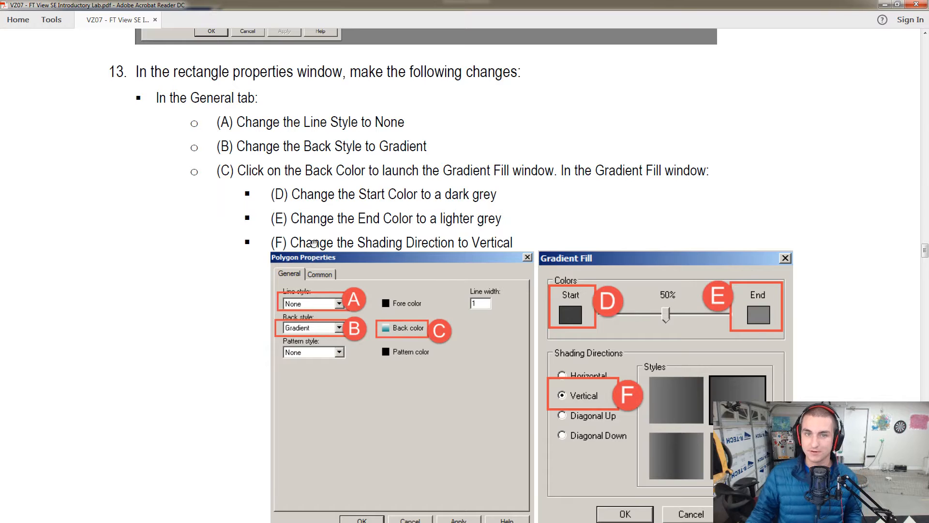
pyautogui.scroll(-2, 312, 243)
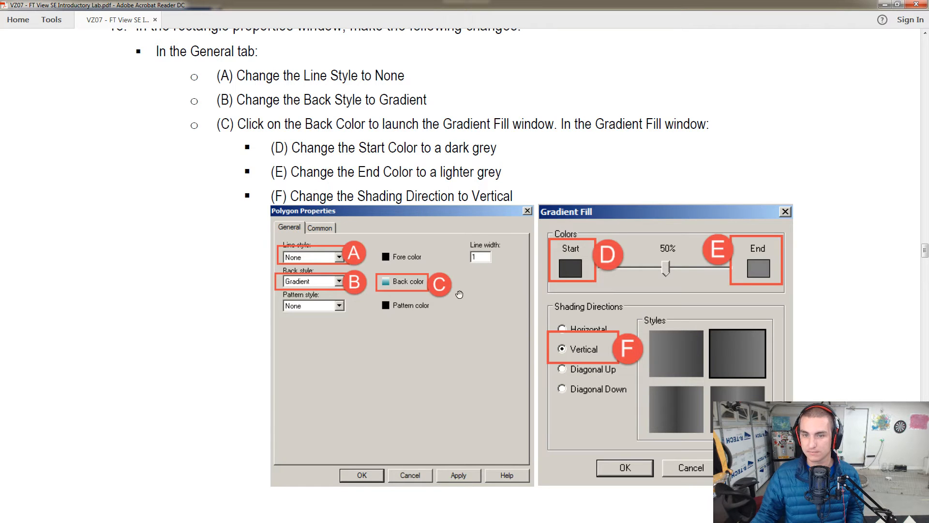
# Step: Return to FactoryTalk View Studio and set the rectangle's line style to None and its back style to Gradient
pyautogui.hotkey('alt', 'Tab')
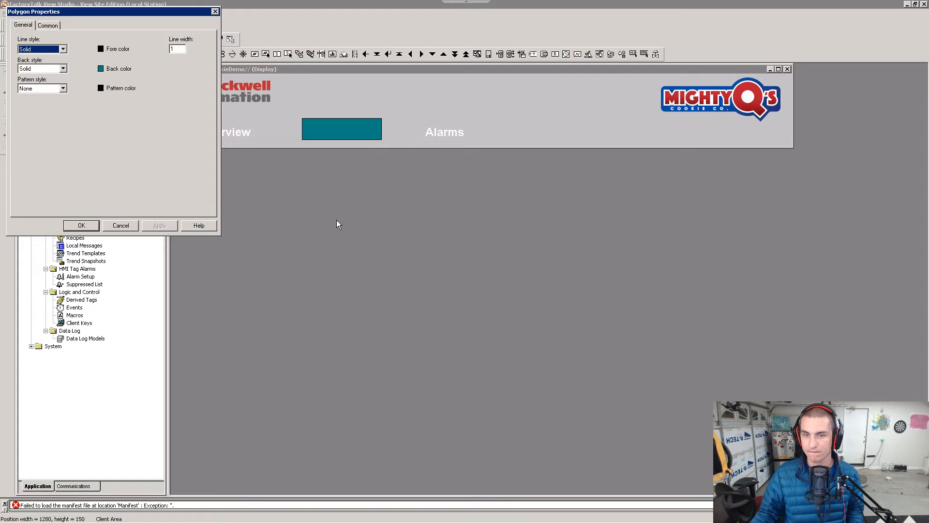
pyautogui.click(63, 49)
pyautogui.click(40, 67)
pyautogui.click(37, 50)
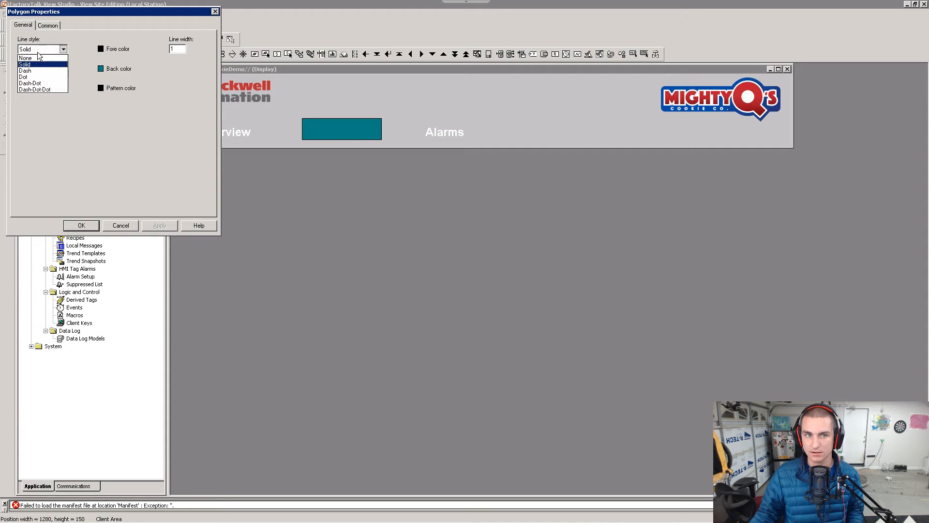
pyautogui.click(29, 58)
pyautogui.click(36, 71)
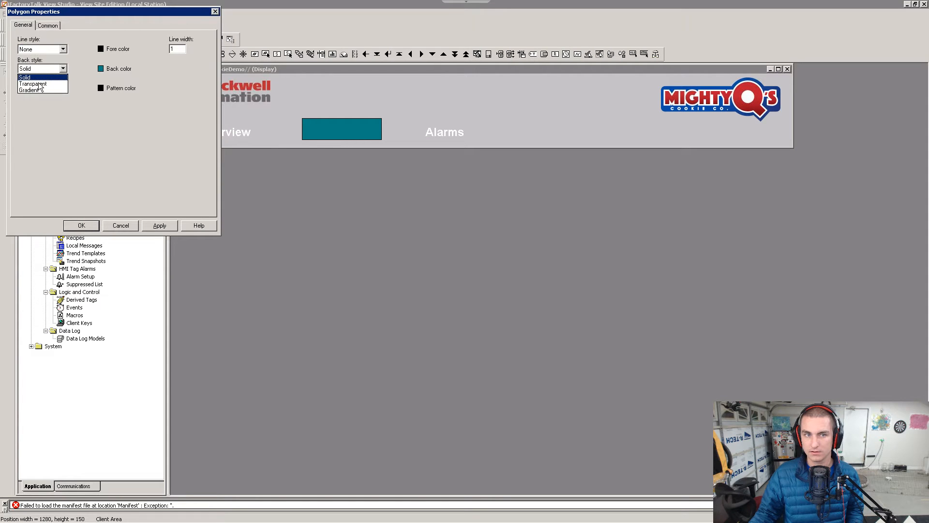
pyautogui.click(39, 90)
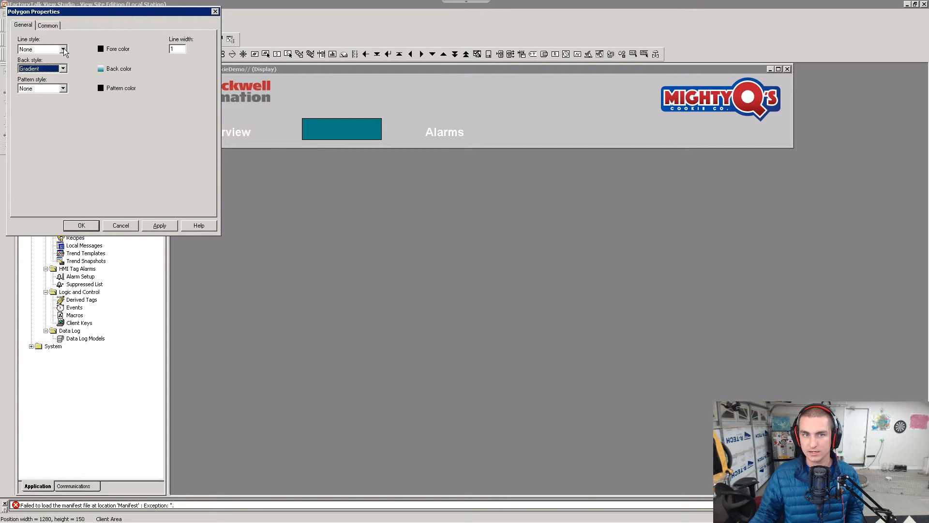
pyautogui.click(48, 27)
pyautogui.click(23, 25)
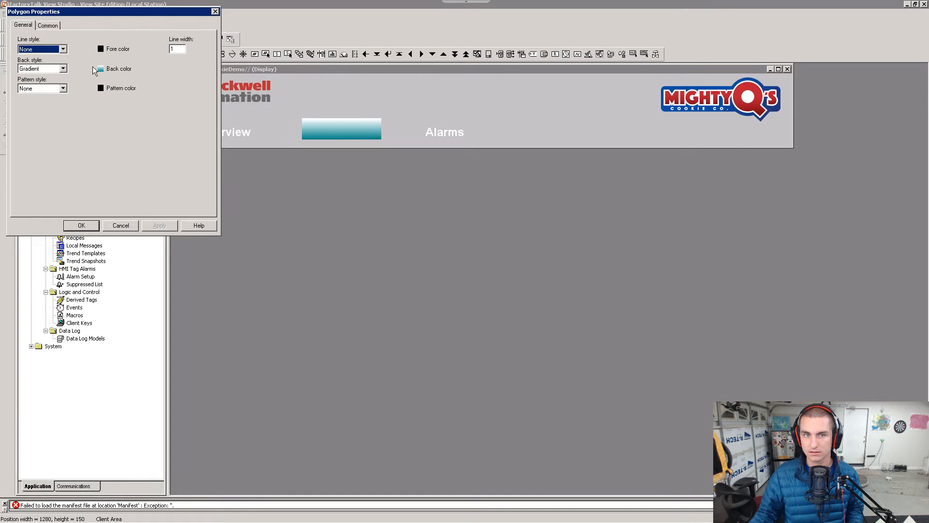
# Step: Set the rectangle's gradient fill to a light grey start color and a darker grey end color
pyautogui.click(100, 68)
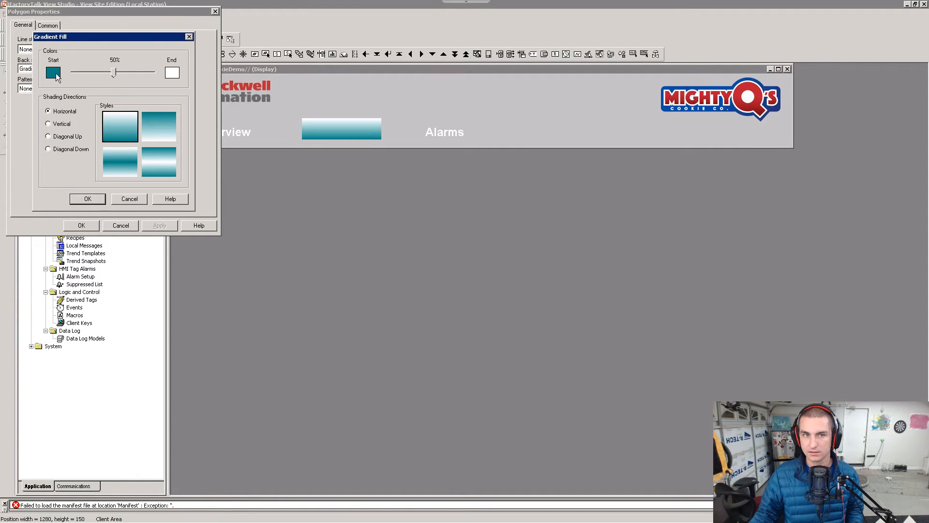
pyautogui.click(54, 74)
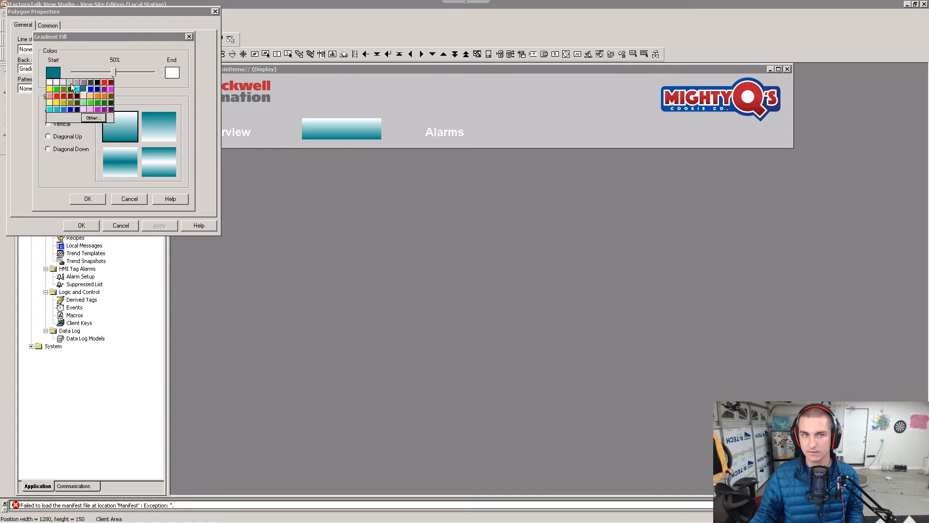
pyautogui.click(71, 84)
pyautogui.click(172, 75)
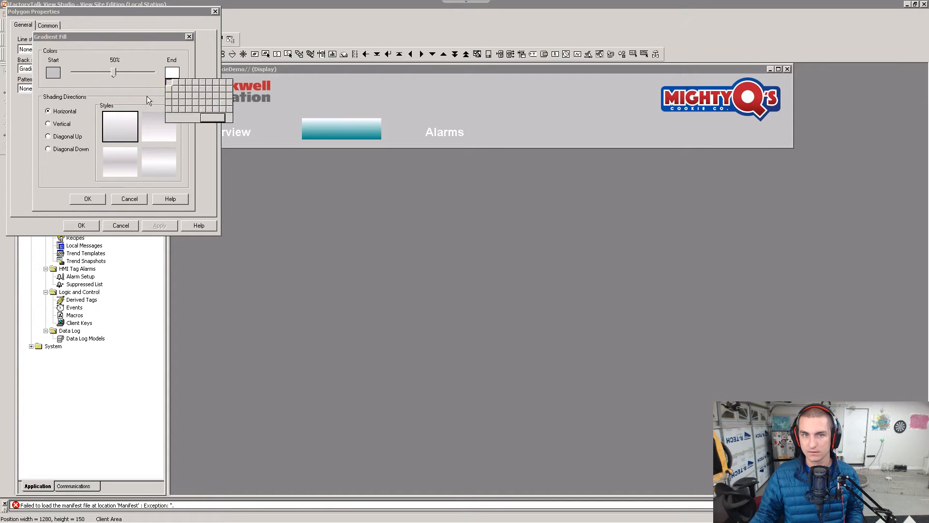
pyautogui.click(204, 83)
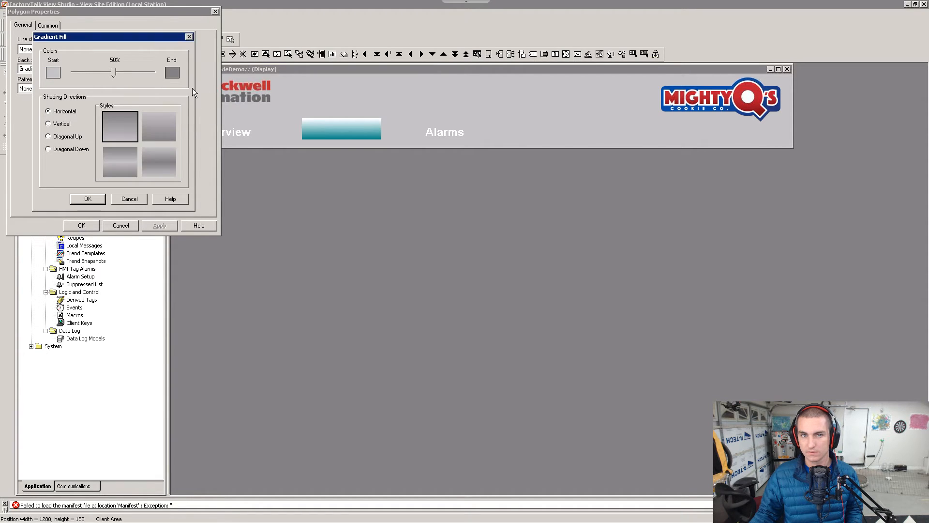
# Step: Set the gradient's shading direction to Vertical, choose the style running from light on the left to dark on the right, and apply the properties
pyautogui.click(48, 124)
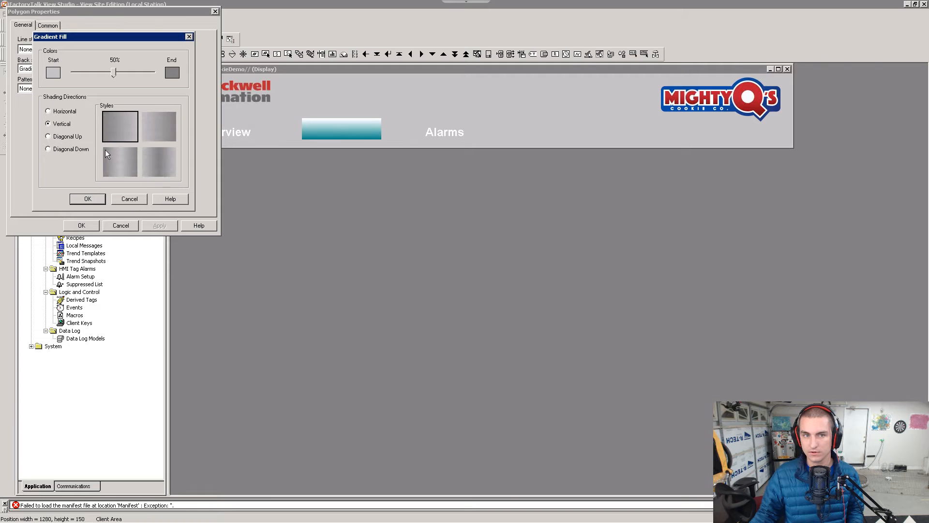
pyautogui.hotkey('alt', 'Tab')
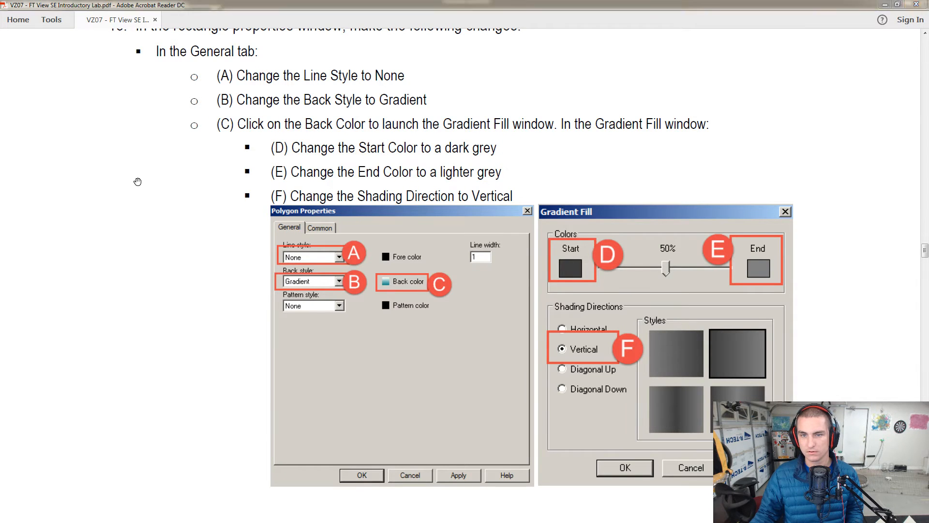
pyautogui.hotkey('alt', 'Tab')
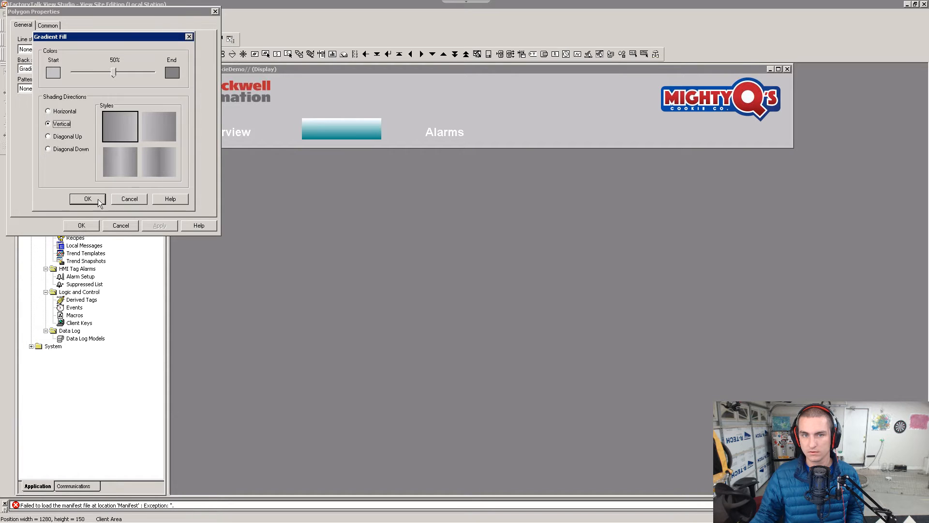
pyautogui.click(149, 128)
pyautogui.hotkey('alt', 'Tab')
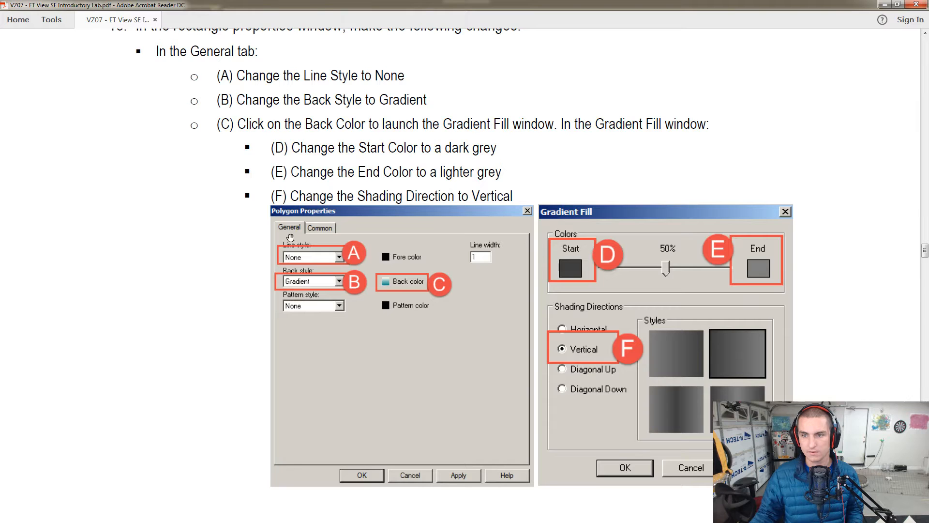
pyautogui.hotkey('alt', 'Tab')
pyautogui.click(88, 198)
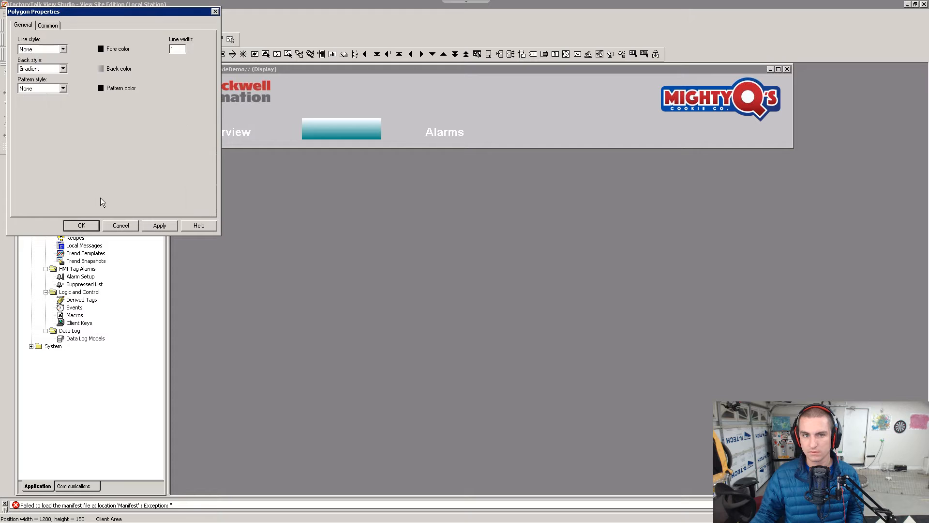
pyautogui.click(161, 225)
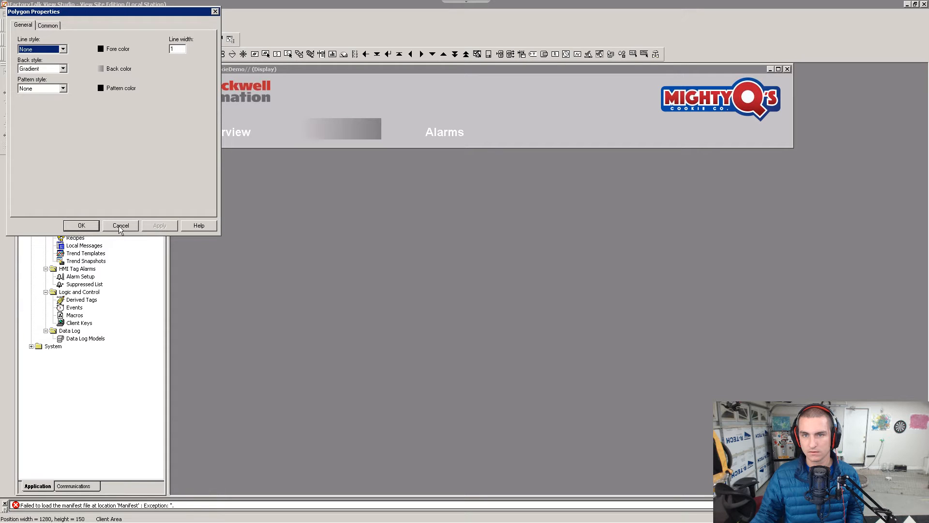
pyautogui.click(82, 226)
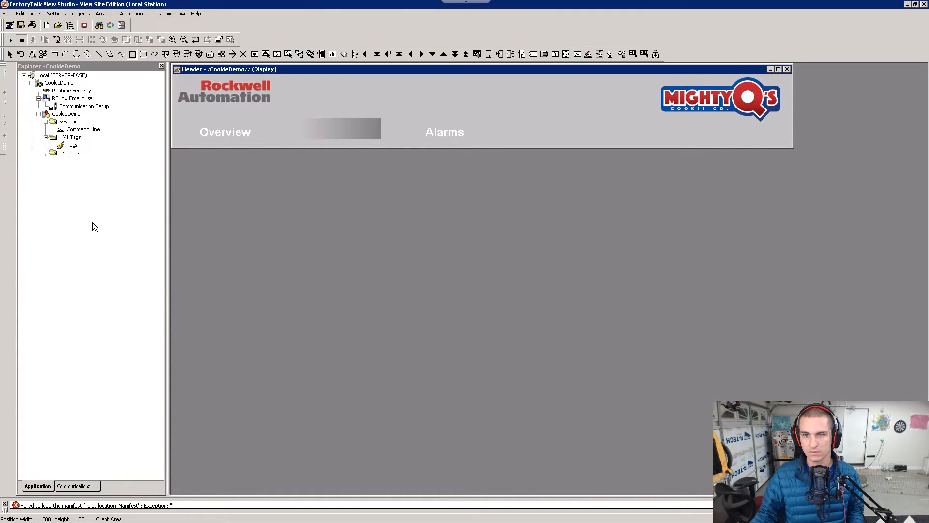
pyautogui.moveTo(336, 138); pyautogui.dragTo(281, 136)
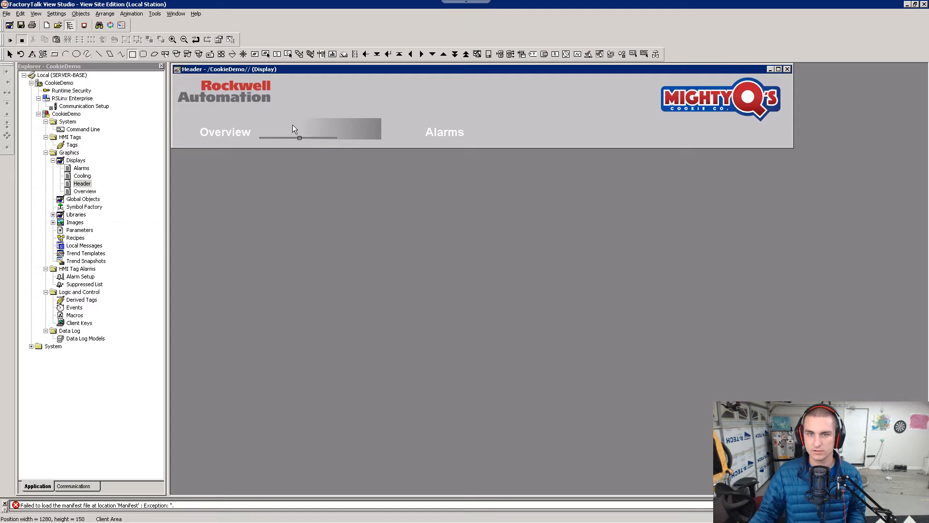
pyautogui.doubleClick(338, 91)
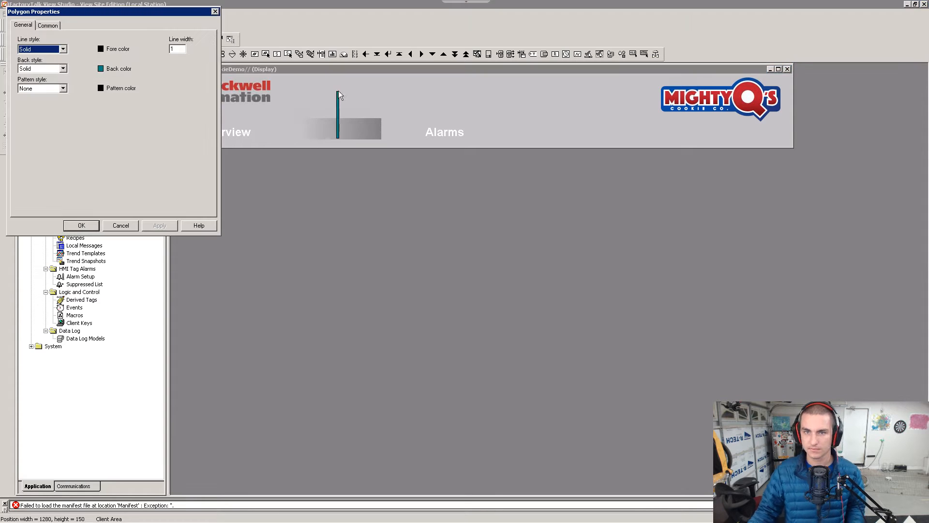
pyautogui.click(121, 226)
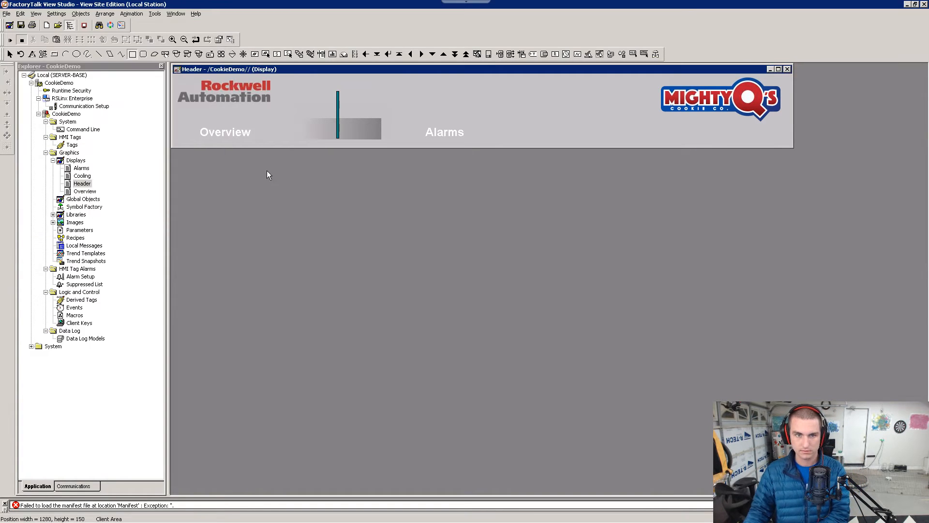
pyautogui.click(338, 106)
pyautogui.press('Delete')
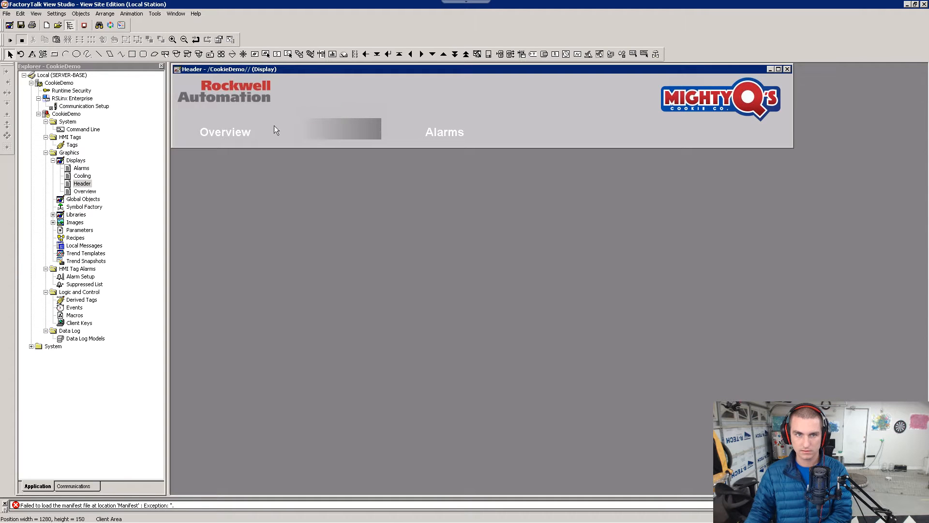
# Step: Switch to the lab guide in Adobe Acrobat Reader and read part G on the rectangle's size and position
pyautogui.hotkey('alt', 'Tab')
pyautogui.scroll(-12, 410, 267)
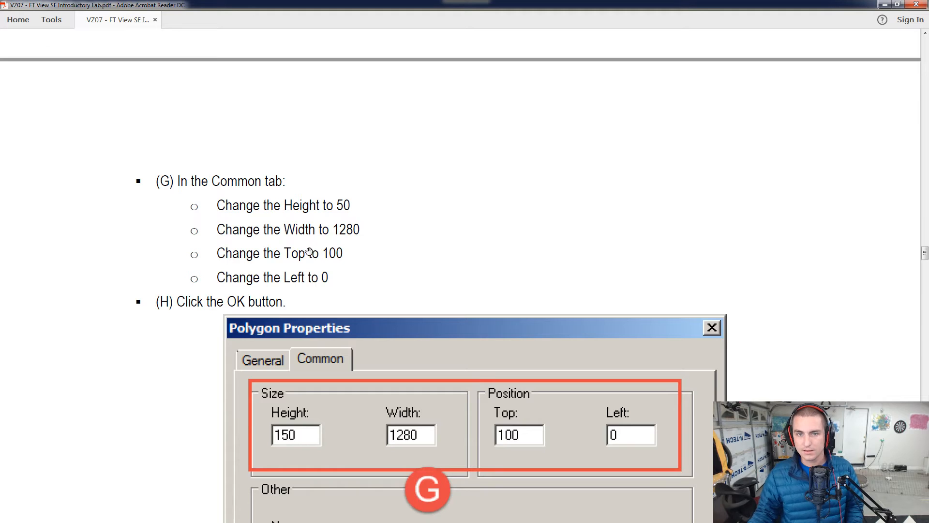
pyautogui.scroll(-1, 344, 261)
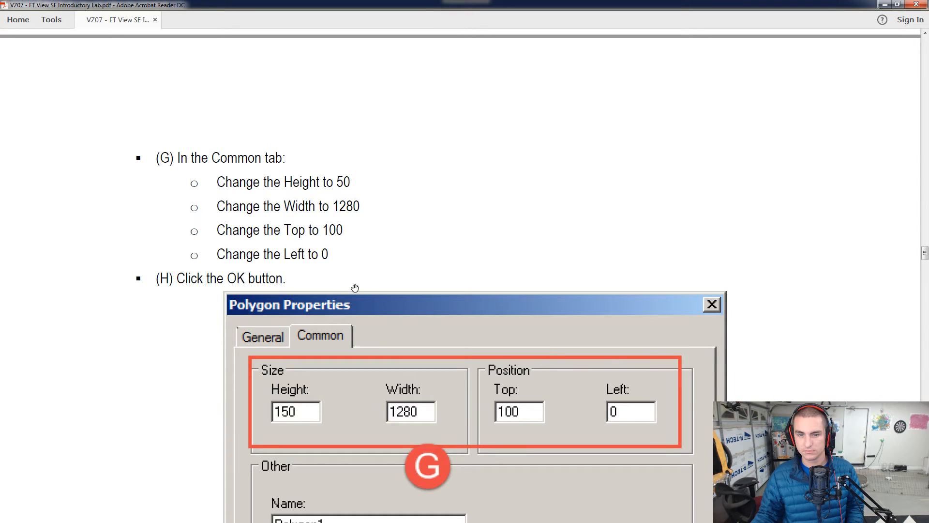
# Step: Return to FactoryTalk View Studio and set the gradient rectangle's height to 150 and its width to 1280
pyautogui.hotkey('alt', 'Tab')
pyautogui.click(355, 133)
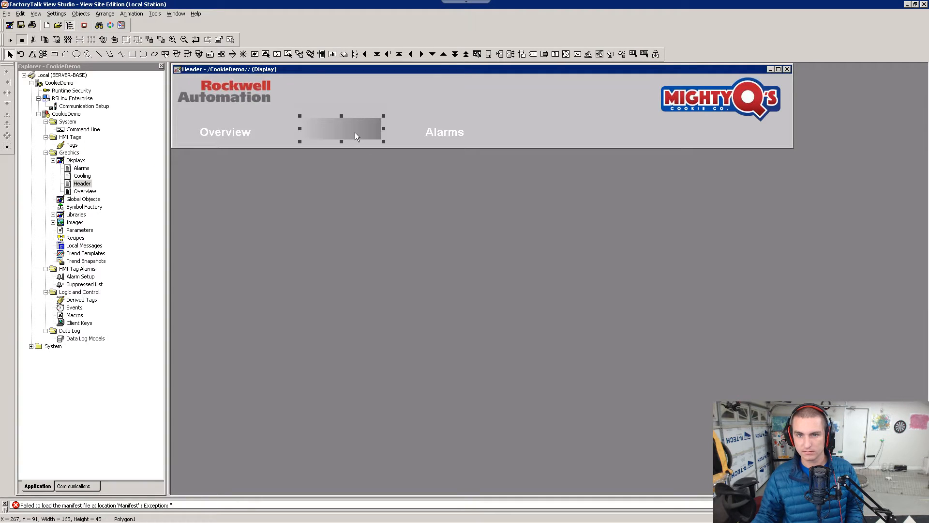
pyautogui.rightClick(355, 133)
pyautogui.click(401, 136)
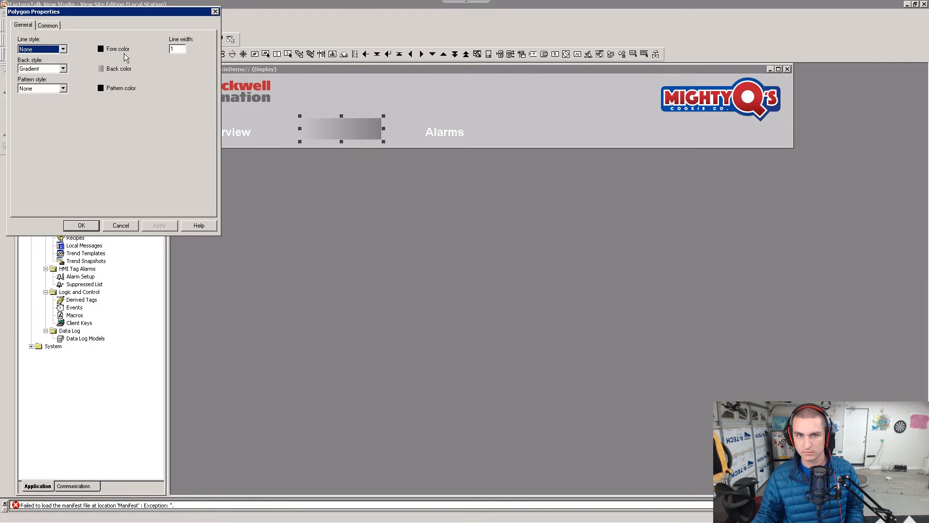
pyautogui.click(48, 26)
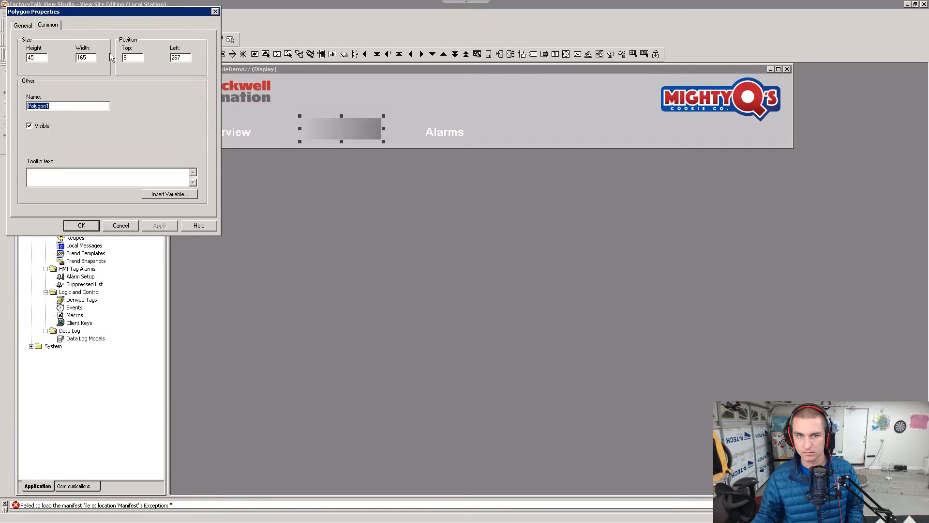
pyautogui.click(42, 57)
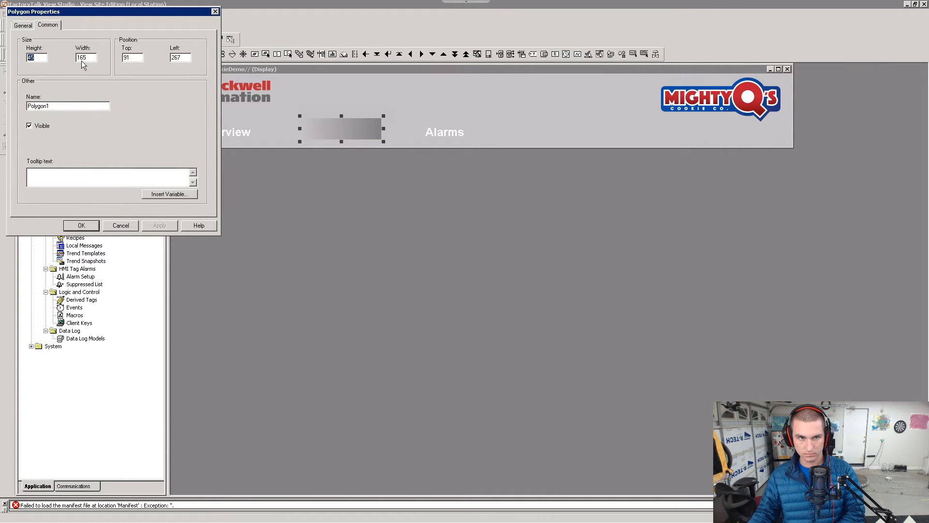
pyautogui.write('15')
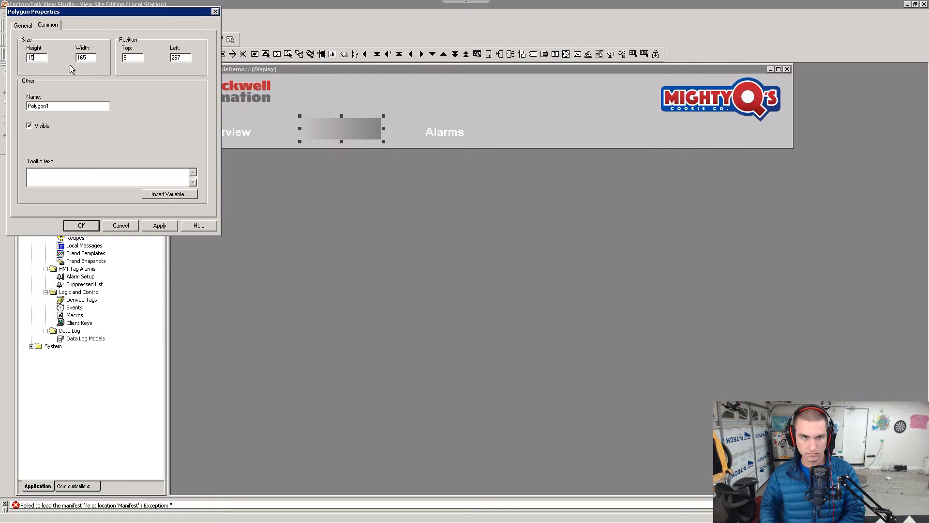
pyautogui.write('0')
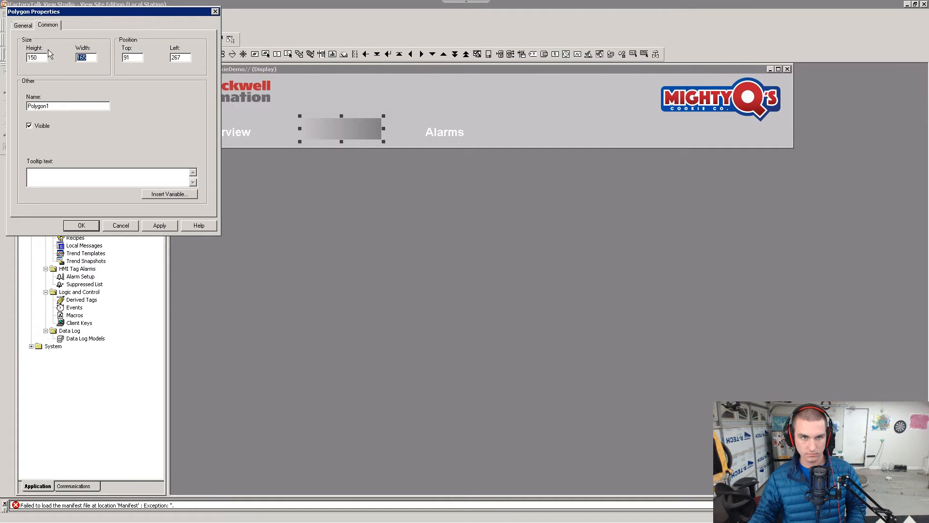
pyautogui.write('1280')
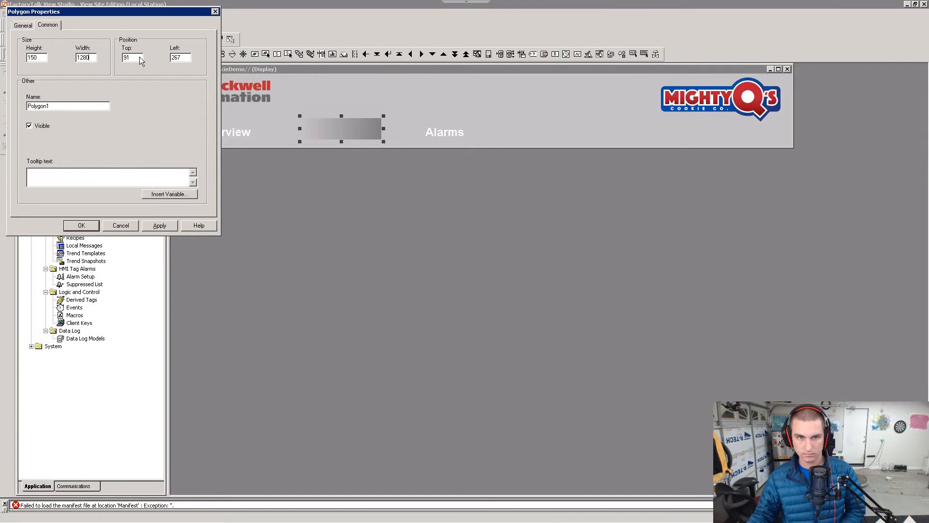
pyautogui.press('Tab')
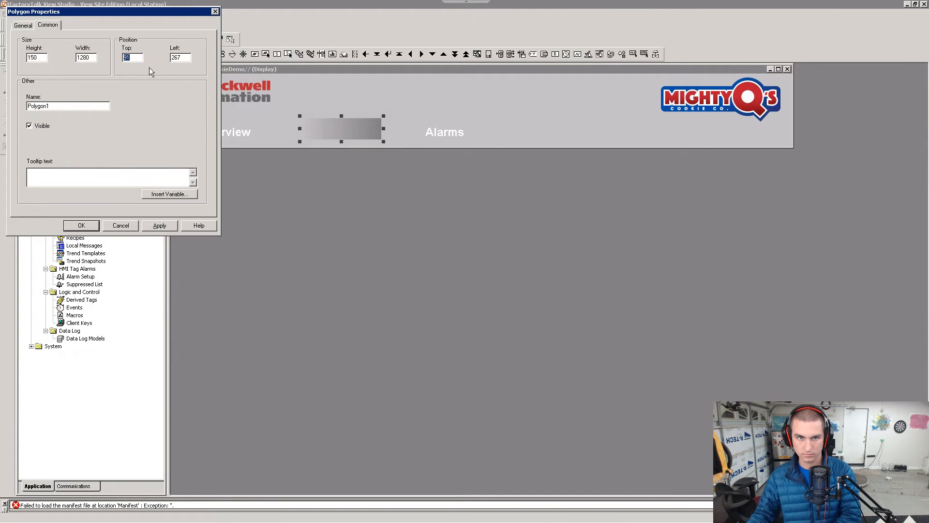
pyautogui.click(137, 57)
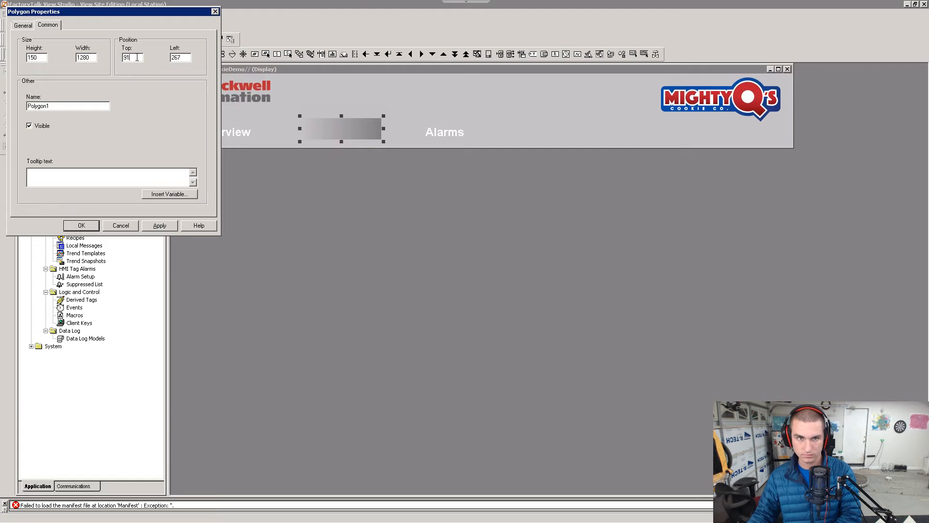
pyautogui.click(159, 225)
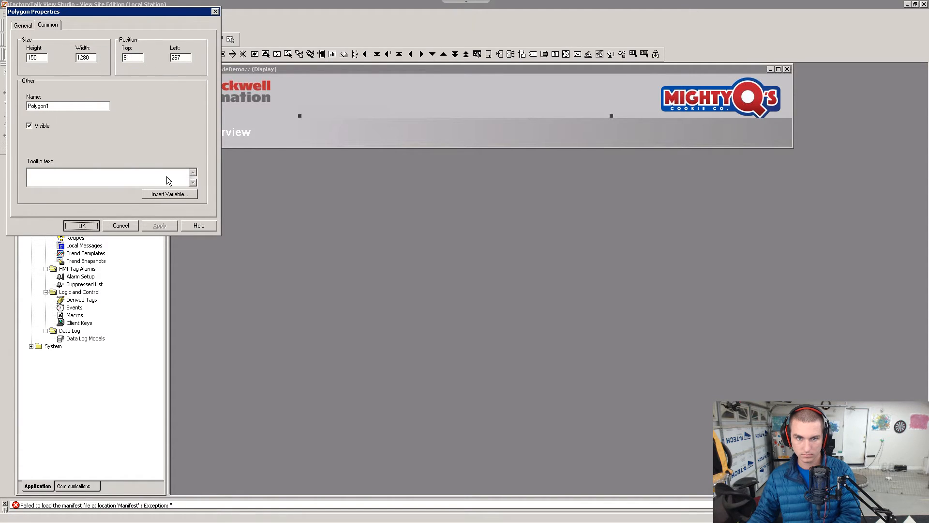
pyautogui.click(82, 225)
# Step: Set the gradient rectangle's position to Top 100 and Left 0 and apply the properties
pyautogui.rightClick(352, 129)
pyautogui.click(382, 133)
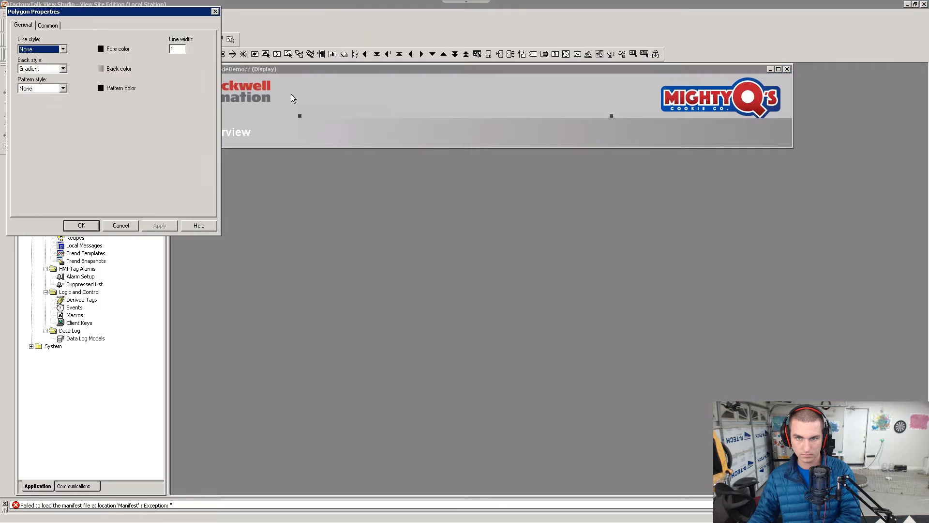
pyautogui.click(53, 25)
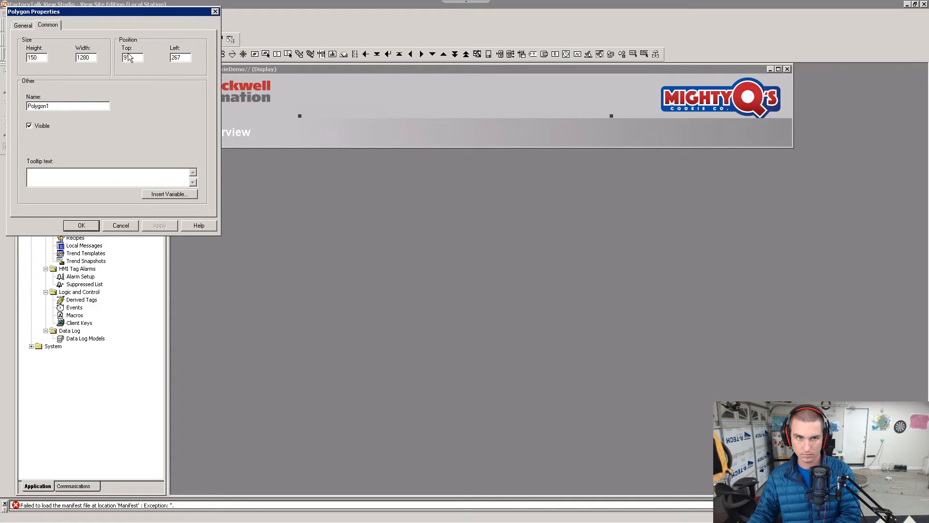
pyautogui.write('1')
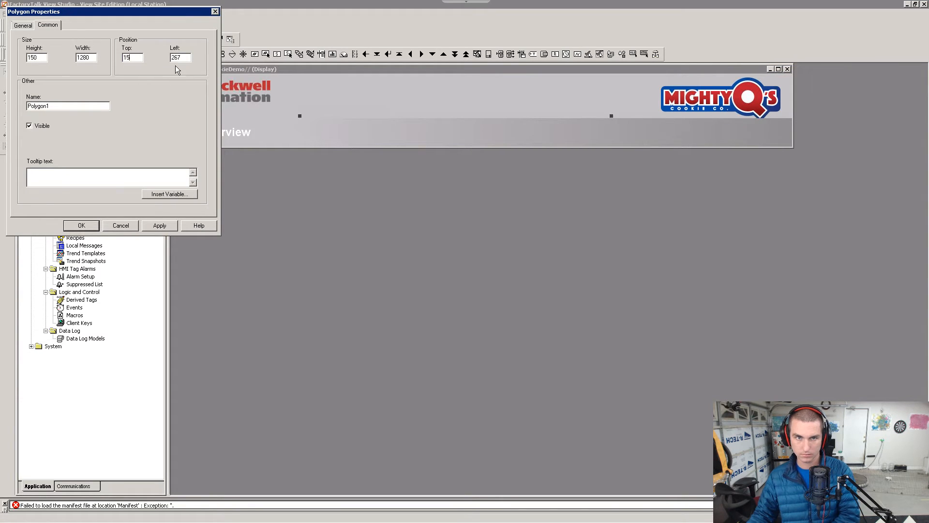
pyautogui.write('5')
pyautogui.press('BackSpace')
pyautogui.write('00')
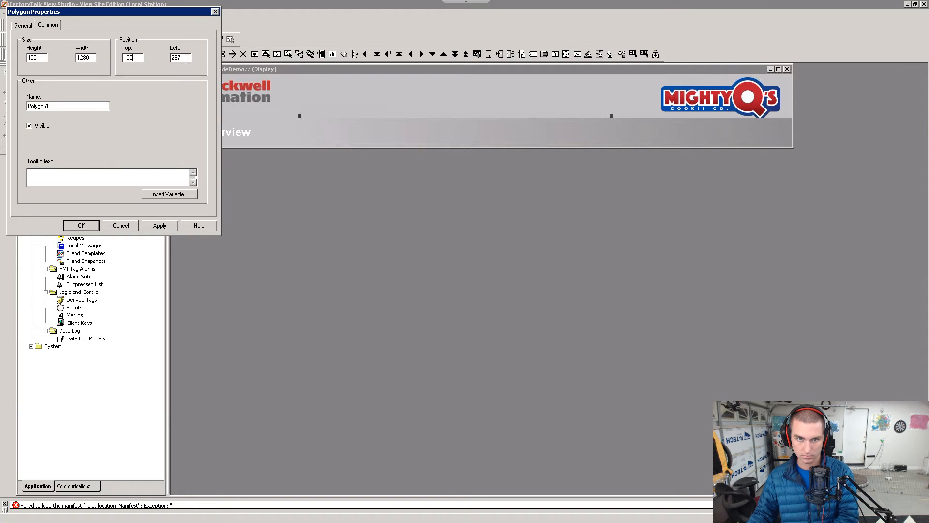
pyautogui.press('Tab')
pyautogui.write('0')
pyautogui.click(150, 225)
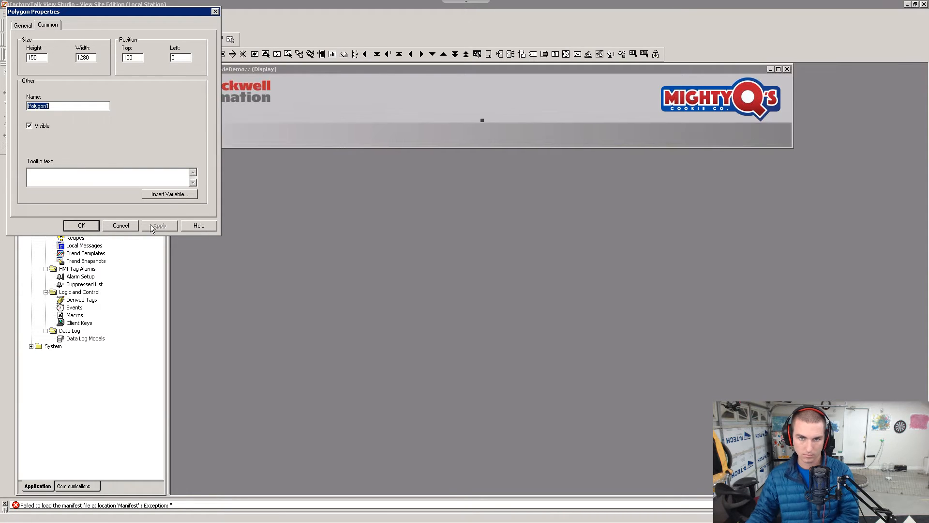
pyautogui.click(134, 226)
# Step: Recheck part G of the lab guide in Adobe Acrobat Reader and set the rectangle's height to 50 in FactoryTalk View Studio
pyautogui.hotkey('alt', 'Tab')
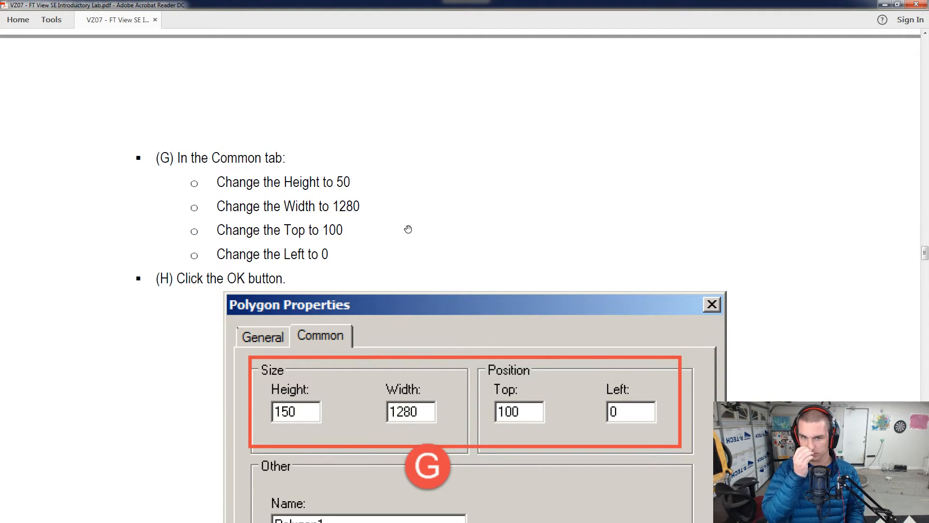
pyautogui.hotkey('alt', 'Tab')
pyautogui.hotkey('alt', 'Tab')
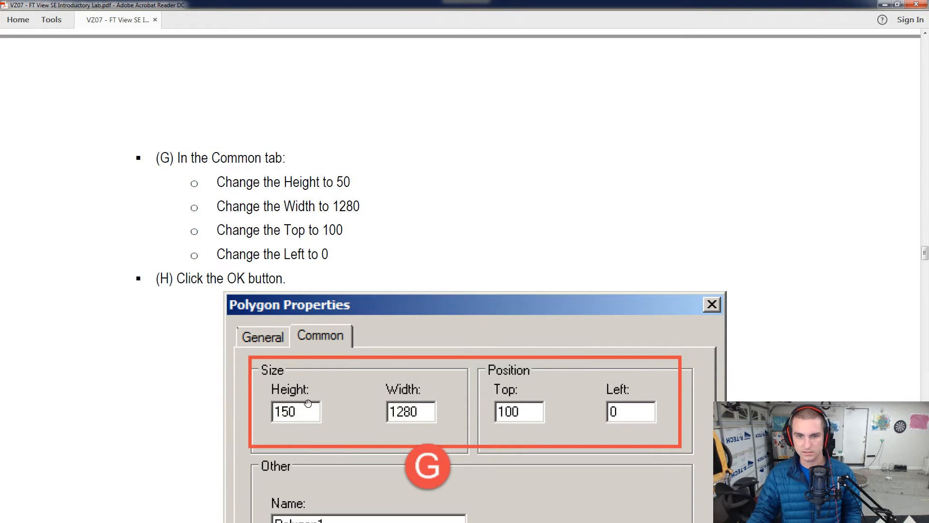
pyautogui.scroll(-10, 310, 403)
pyautogui.scroll(8, 317, 402)
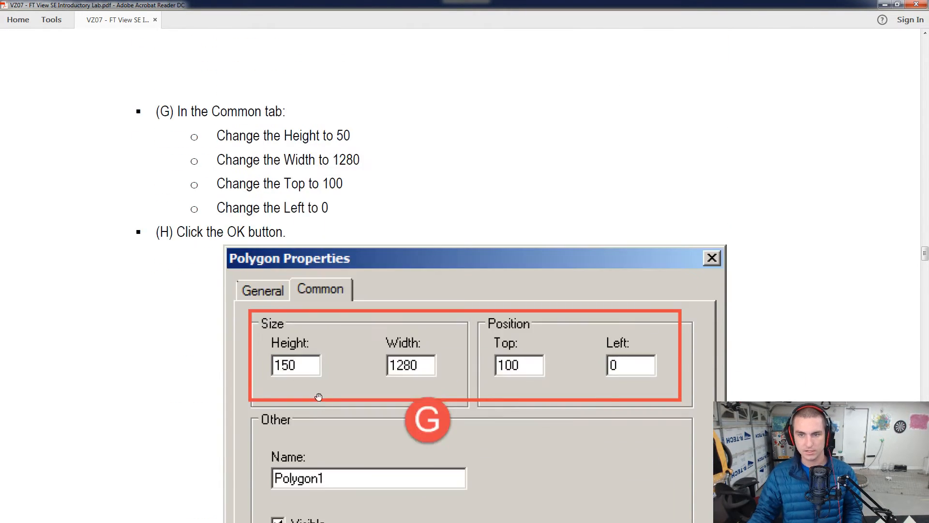
pyautogui.hotkey('alt', 'Tab')
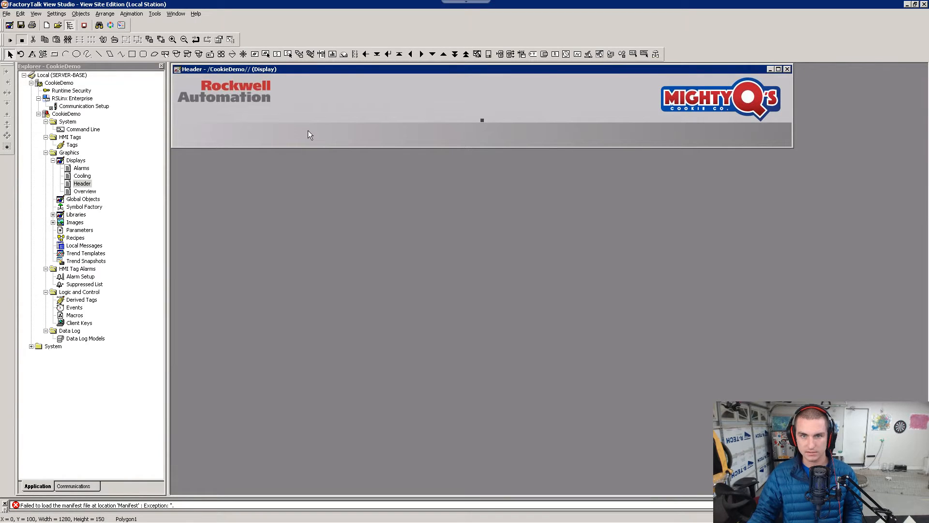
pyautogui.rightClick(308, 130)
pyautogui.click(343, 137)
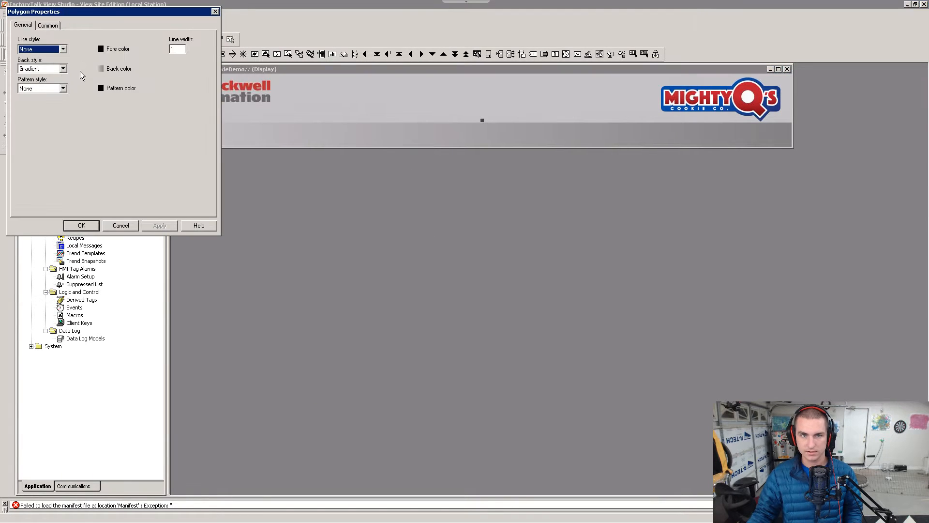
pyautogui.click(48, 25)
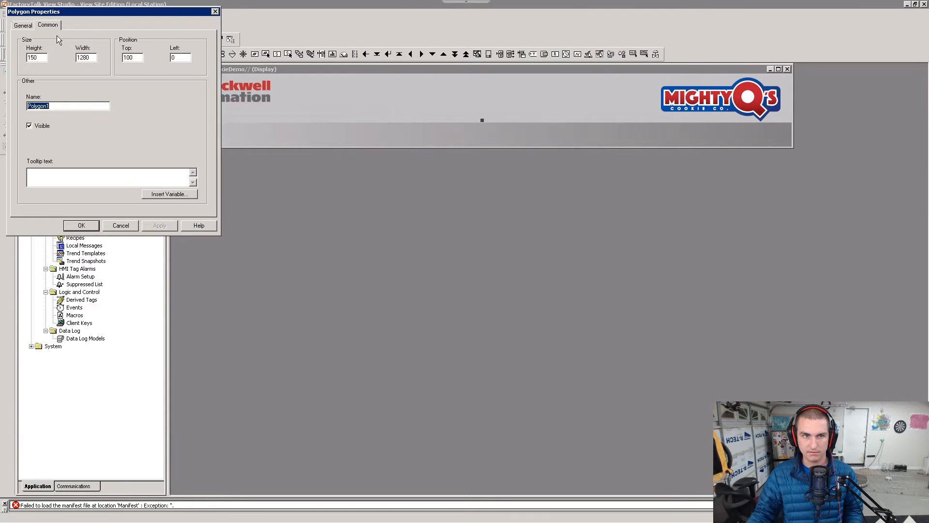
pyautogui.click(40, 58)
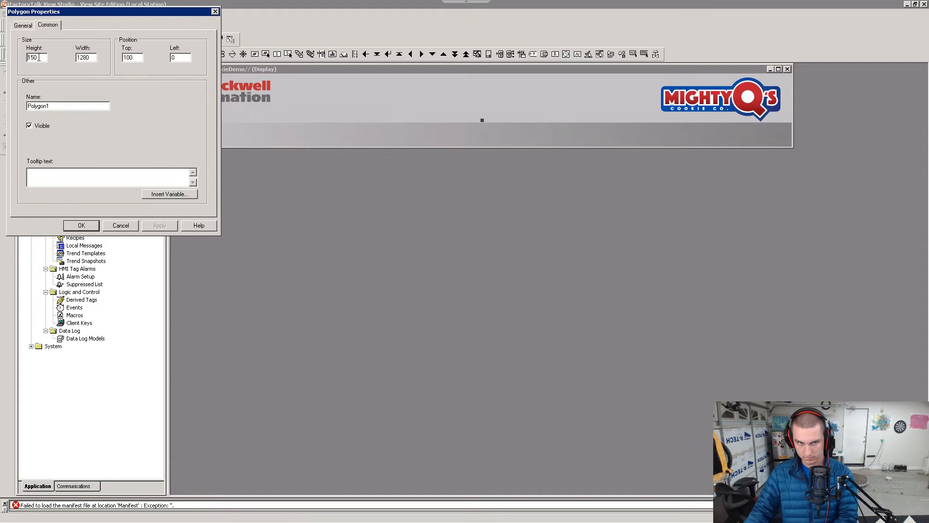
pyautogui.press('BackSpace')
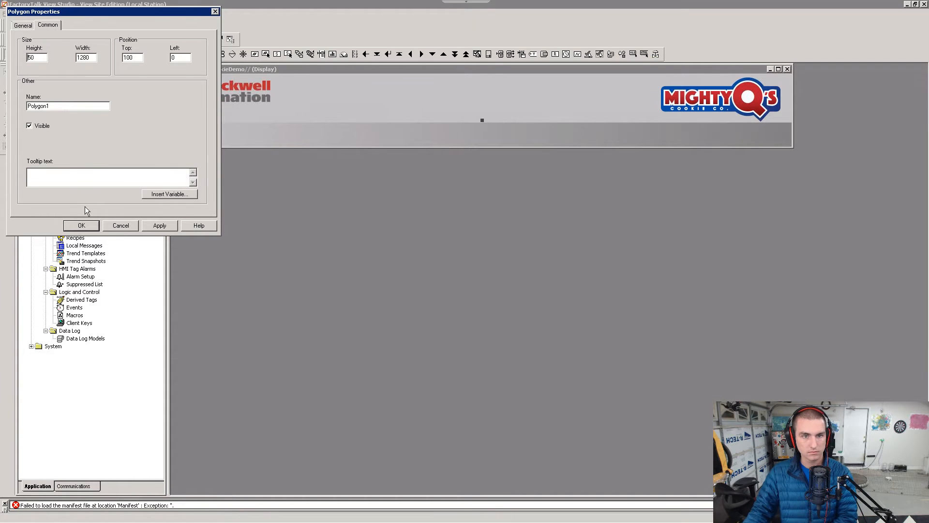
pyautogui.click(88, 226)
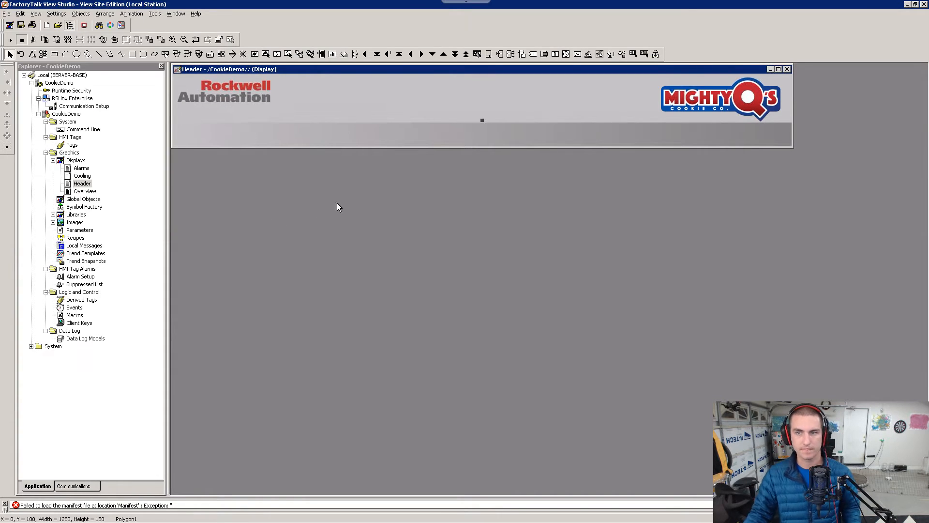
# Step: Read the lab guide through step 14 in Adobe Acrobat Reader and send the gradient rectangle to the back in FactoryTalk View Studio
pyautogui.hotkey('alt', 'Tab')
pyautogui.scroll(-15, 368, 267)
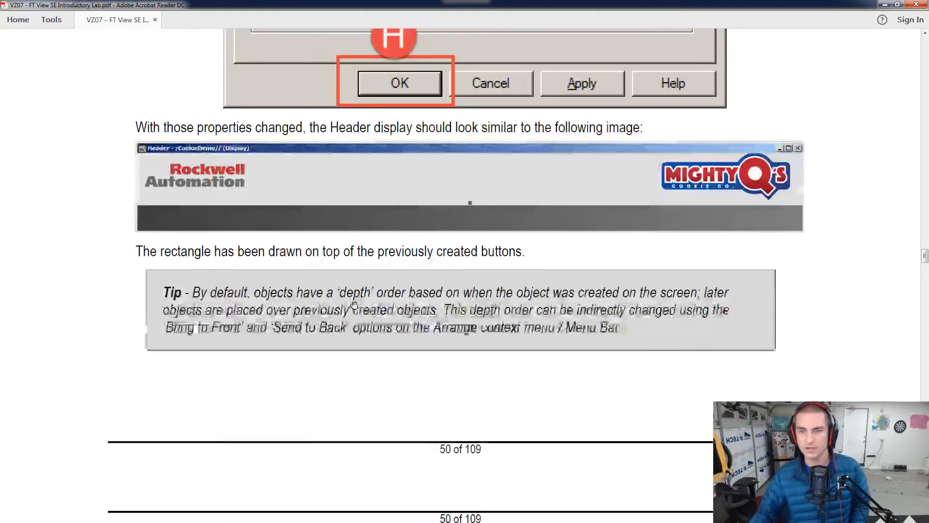
pyautogui.scroll(-1, 354, 305)
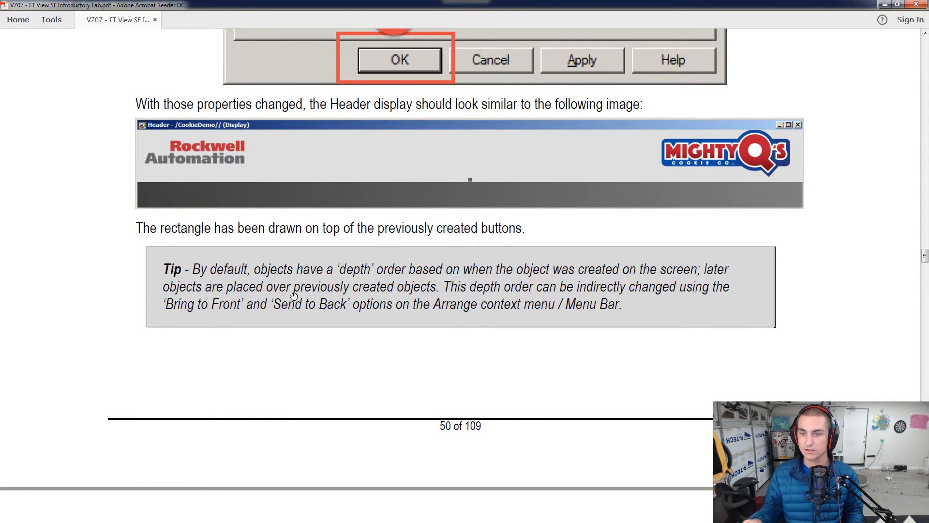
pyautogui.scroll(-12, 408, 373)
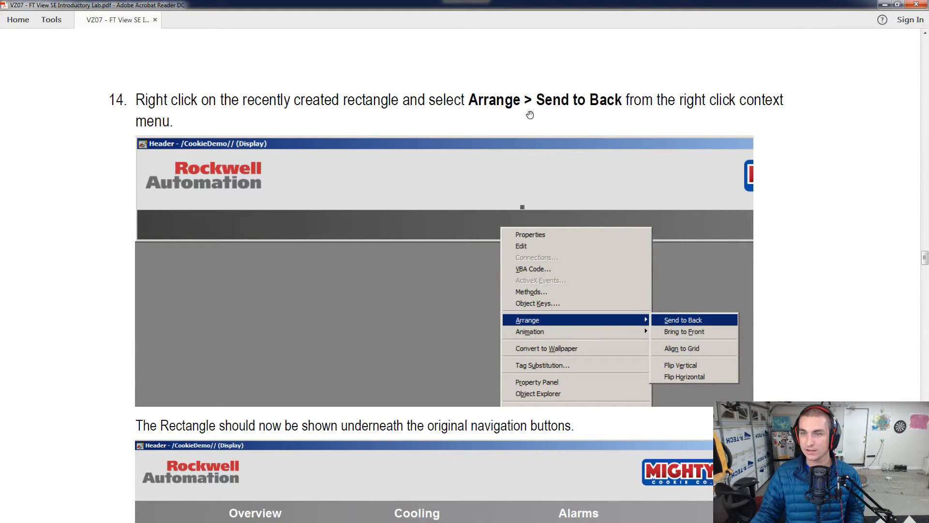
pyautogui.hotkey('alt', 'Tab')
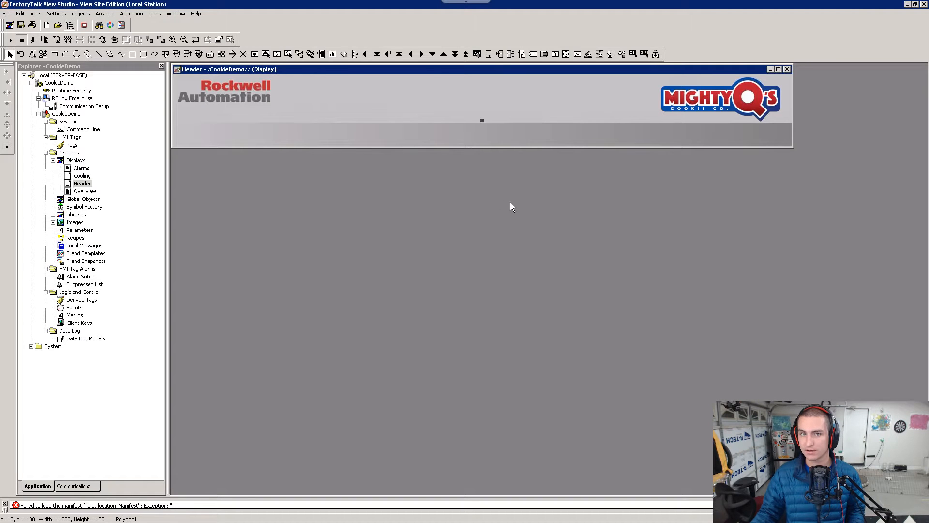
pyautogui.rightClick(449, 140)
pyautogui.moveTo(479, 213)
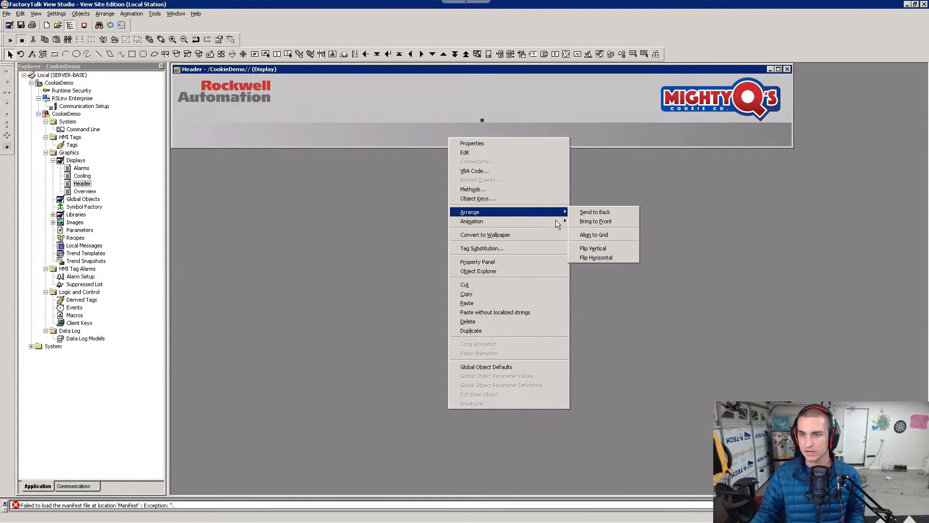
pyautogui.click(588, 213)
pyautogui.hotkey('alt', 'Tab')
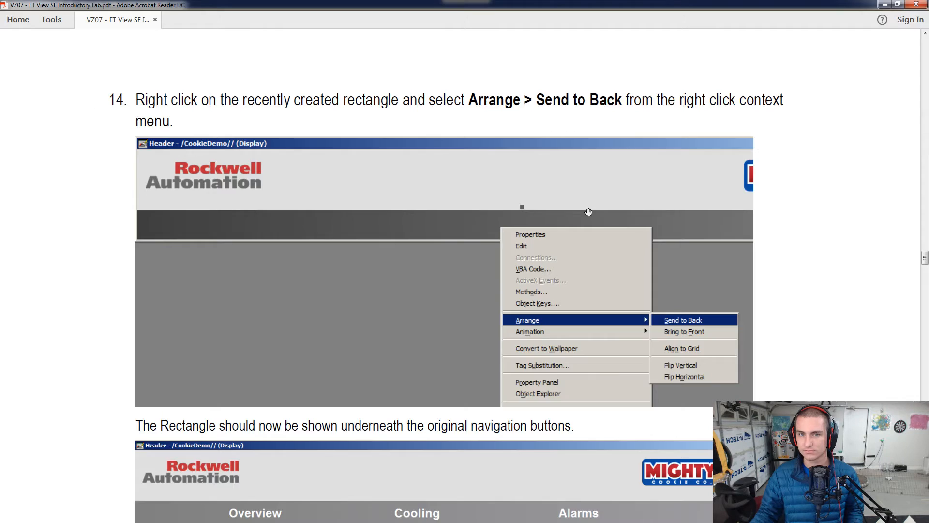
pyautogui.hotkey('alt', 'Tab')
# Step: Select the Overview, Cooling and Alarms buttons together and move them slightly down to center them on the gradient rectangle
pyautogui.click(456, 144)
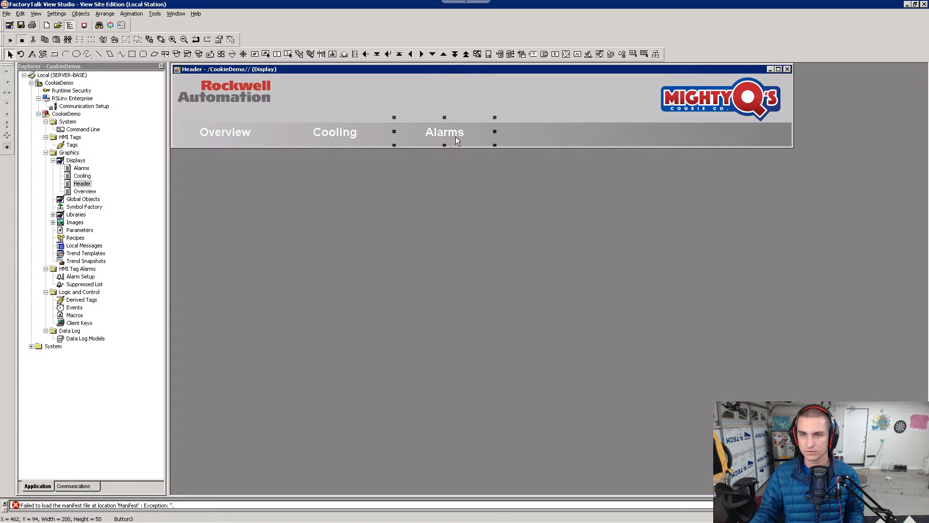
pyautogui.keyDown('shift'); pyautogui.click(351, 135); pyautogui.keyUp('shift')
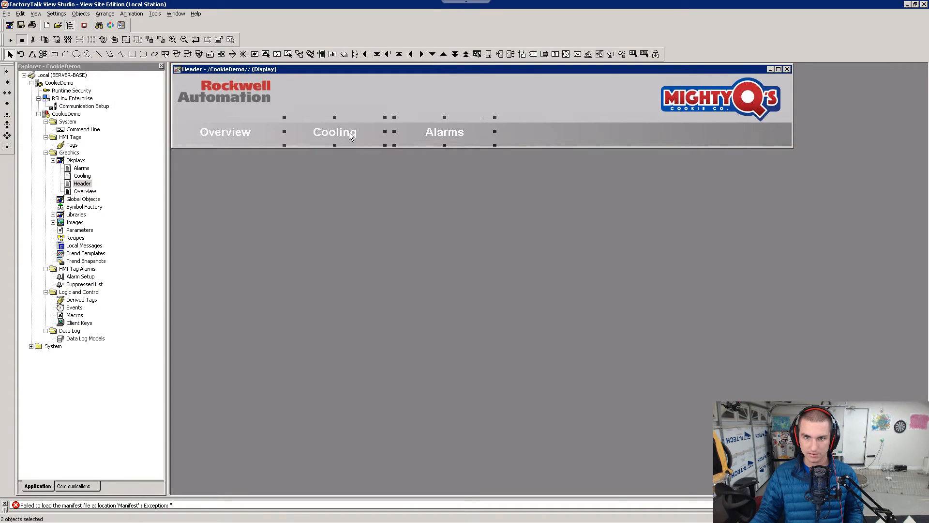
pyautogui.keyDown('shift'); pyautogui.click(233, 137); pyautogui.keyUp('shift')
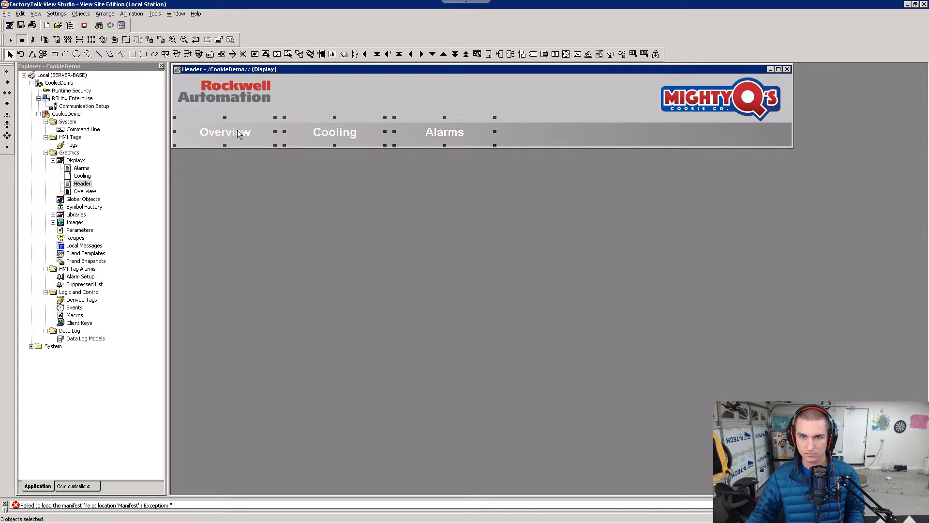
pyautogui.hotkey('ctrl', 'g')
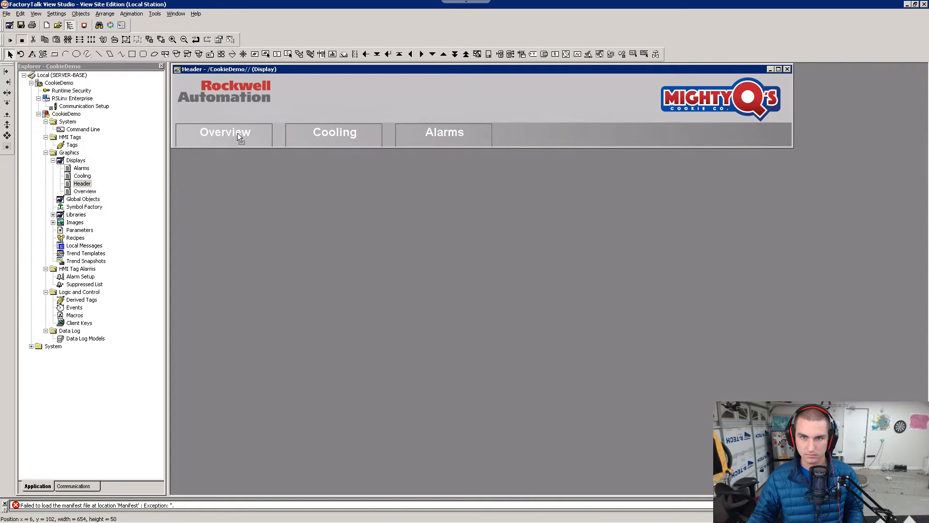
pyautogui.moveTo(237, 132); pyautogui.dragTo(237, 132)
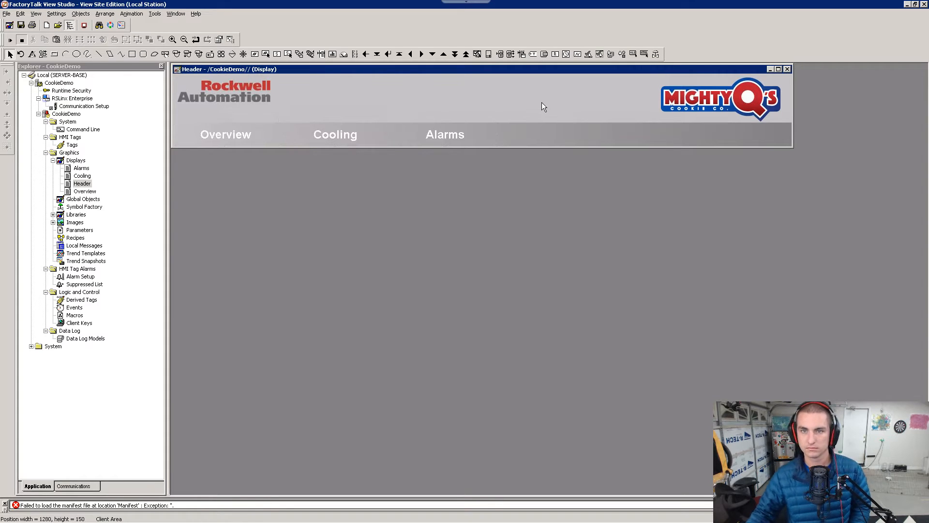
# Step: Read the lab guide through step 15 in Adobe Acrobat Reader and close the Header display in FactoryTalk View Studio, saving its changes
pyautogui.hotkey('alt', 'Tab')
pyautogui.scroll(-3, 470, 193)
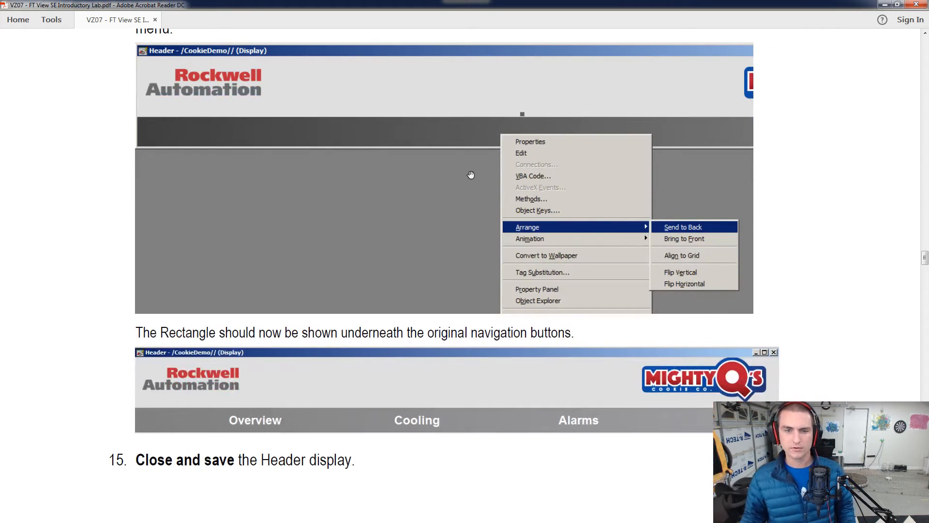
pyautogui.scroll(-2, 488, 242)
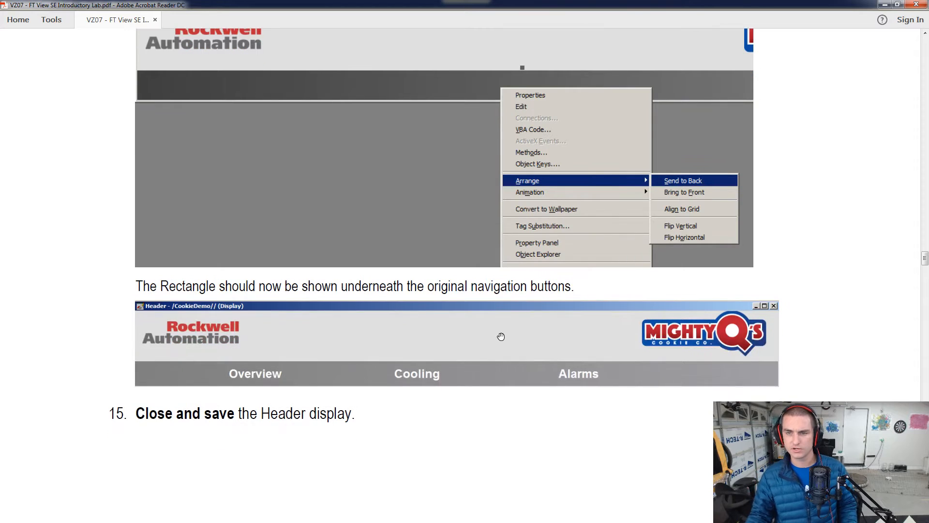
pyautogui.scroll(-3, 501, 319)
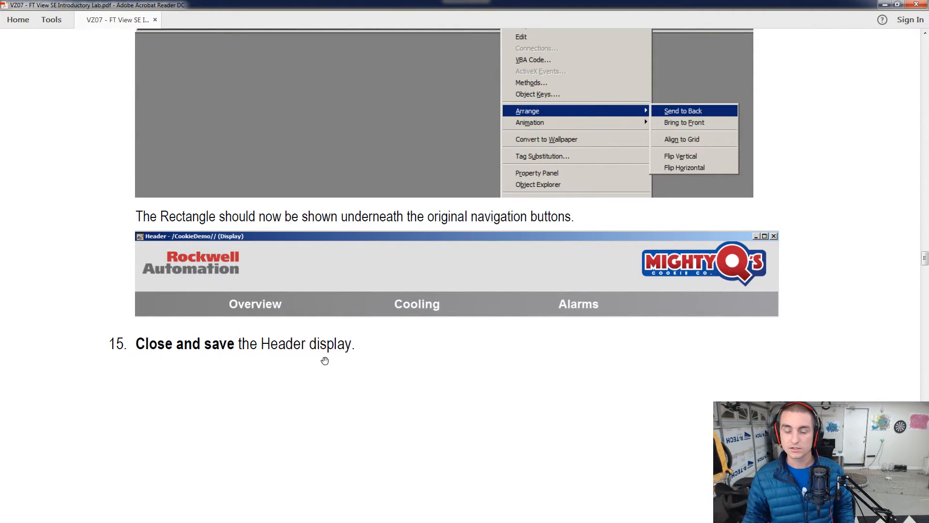
pyautogui.scroll(-5, 342, 346)
pyautogui.hotkey('alt', 'Tab')
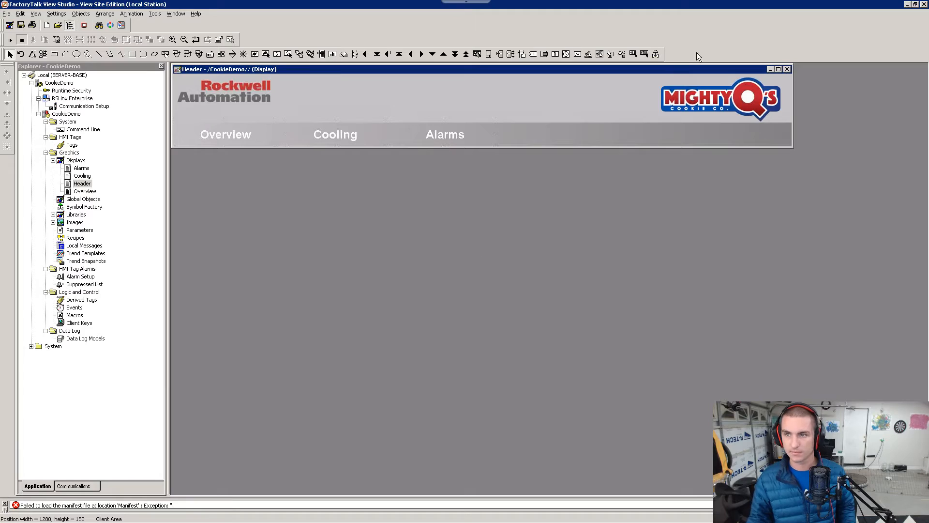
pyautogui.click(787, 69)
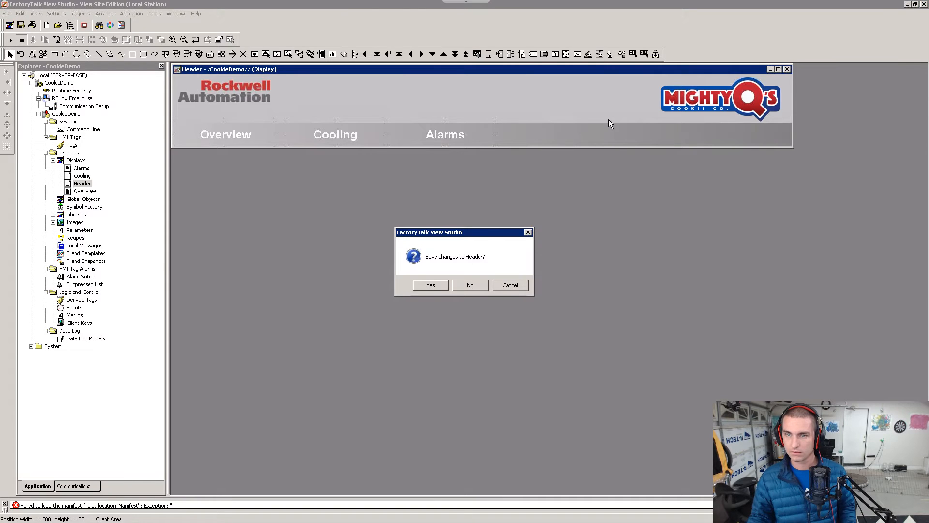
pyautogui.click(429, 287)
# Step: Read the Building the Cooling display section through step 16 in Adobe Acrobat Reader and open the Cooling display in FactoryTalk View Studio
pyautogui.hotkey('alt', 'Tab')
pyautogui.scroll(-10, 421, 278)
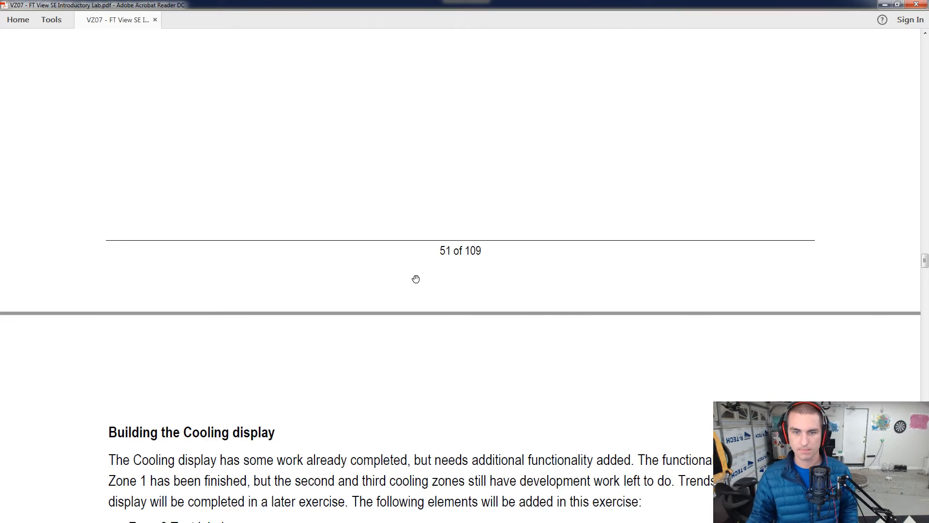
pyautogui.scroll(-3, 417, 285)
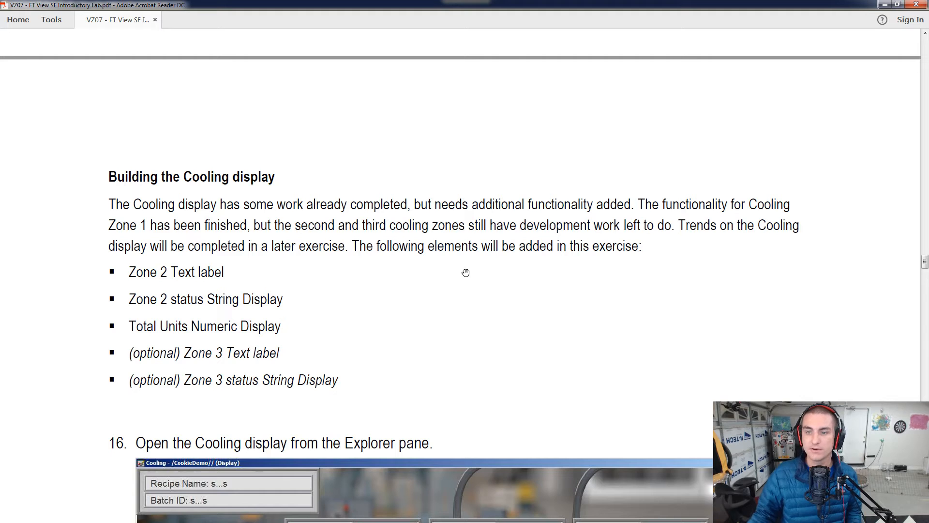
pyautogui.scroll(-3, 498, 263)
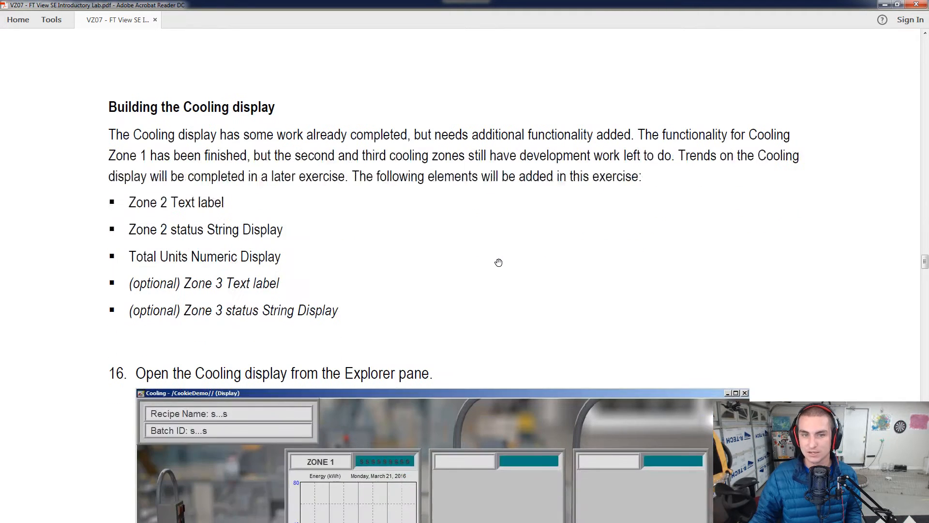
pyautogui.scroll(-3, 258, 208)
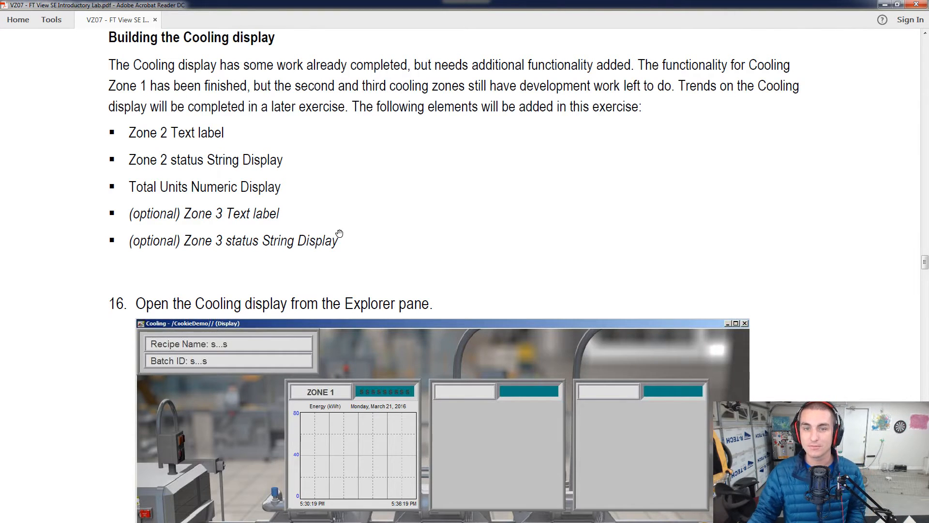
pyautogui.scroll(-3, 339, 234)
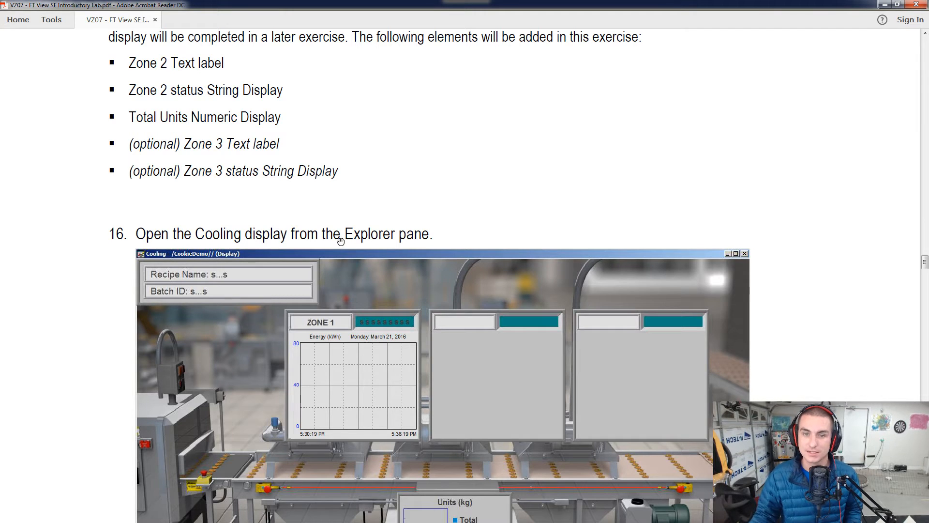
pyautogui.scroll(-2, 339, 242)
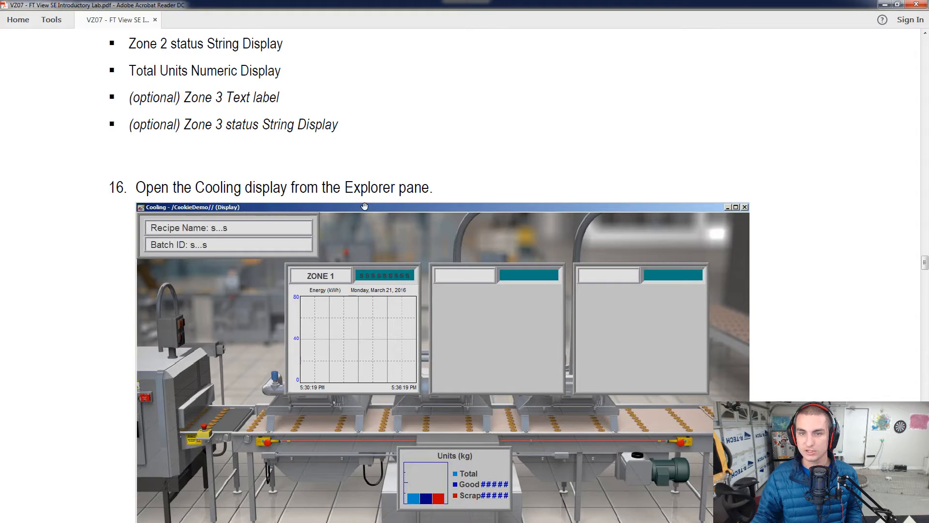
pyautogui.hotkey('alt', 'Tab')
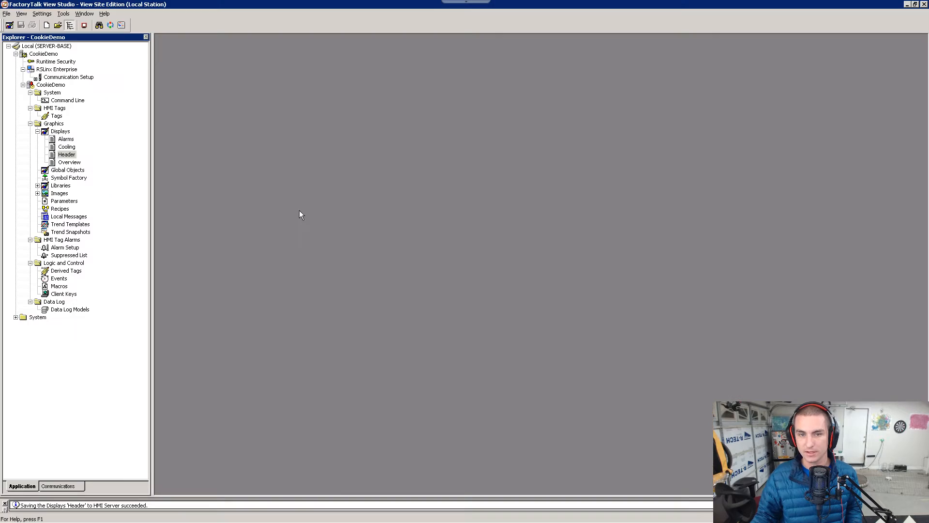
pyautogui.click(67, 148)
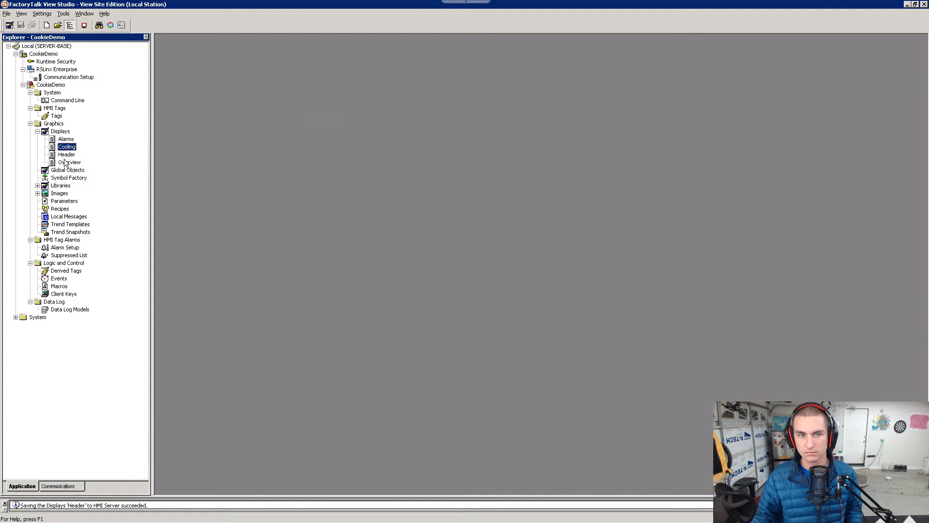
pyautogui.doubleClick(68, 147)
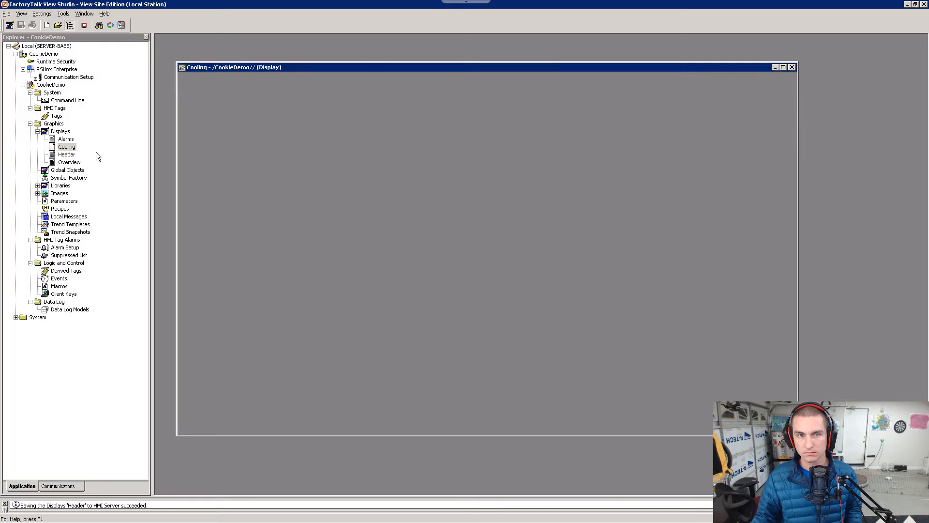
# Step: Read steps 17 and 18 of the lab guide in Adobe Acrobat Reader for the Zone 2 text label settings
pyautogui.hotkey('alt', 'Tab')
pyautogui.scroll(-10, 240, 194)
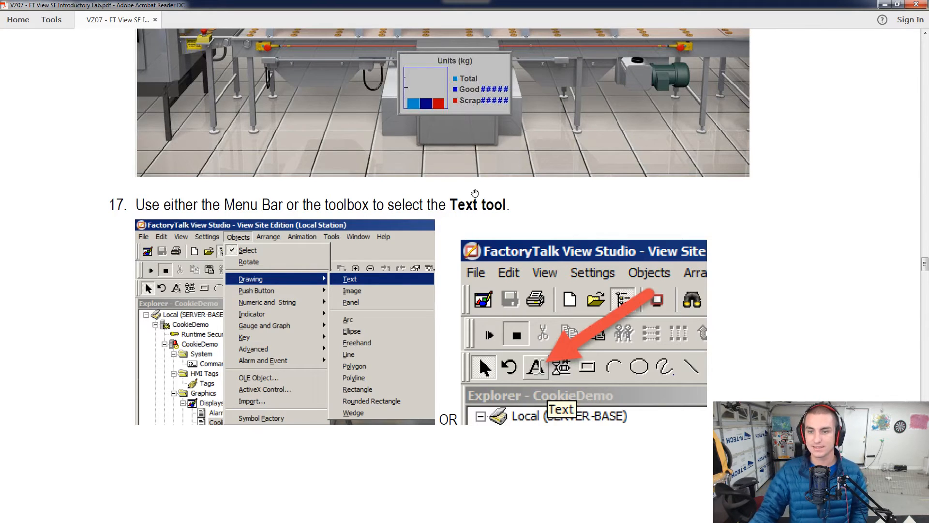
pyautogui.scroll(-5, 473, 191)
pyautogui.scroll(-5, 472, 225)
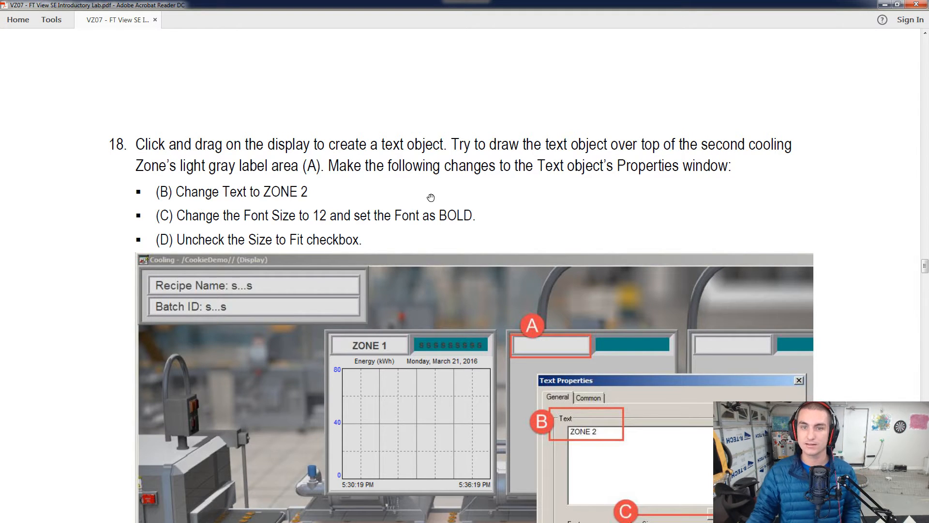
pyautogui.scroll(-3, 431, 198)
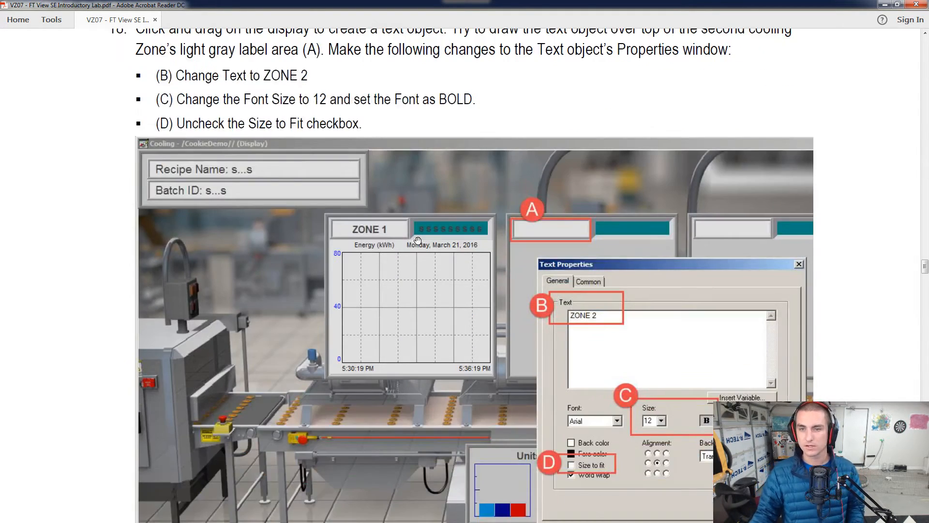
pyautogui.scroll(-4, 425, 237)
pyautogui.scroll(-8, 425, 237)
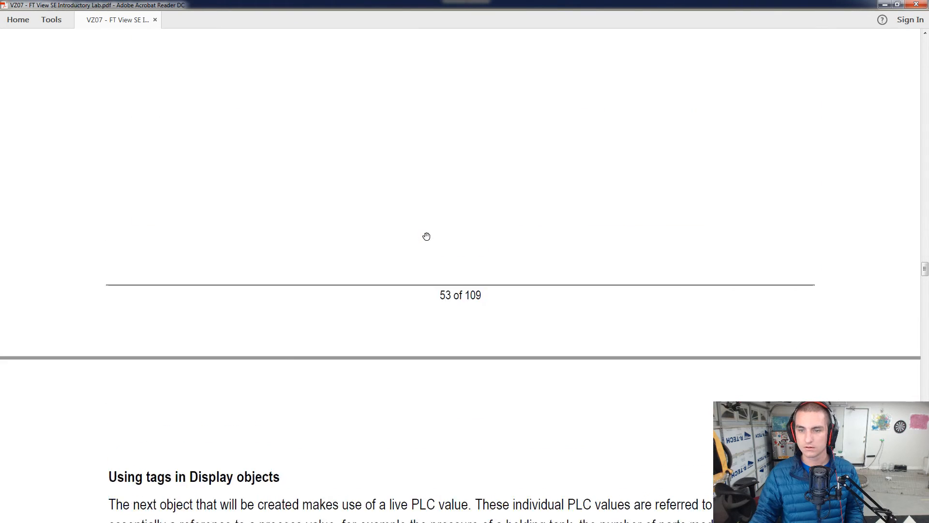
pyautogui.scroll(7, 426, 238)
pyautogui.scroll(3, 428, 237)
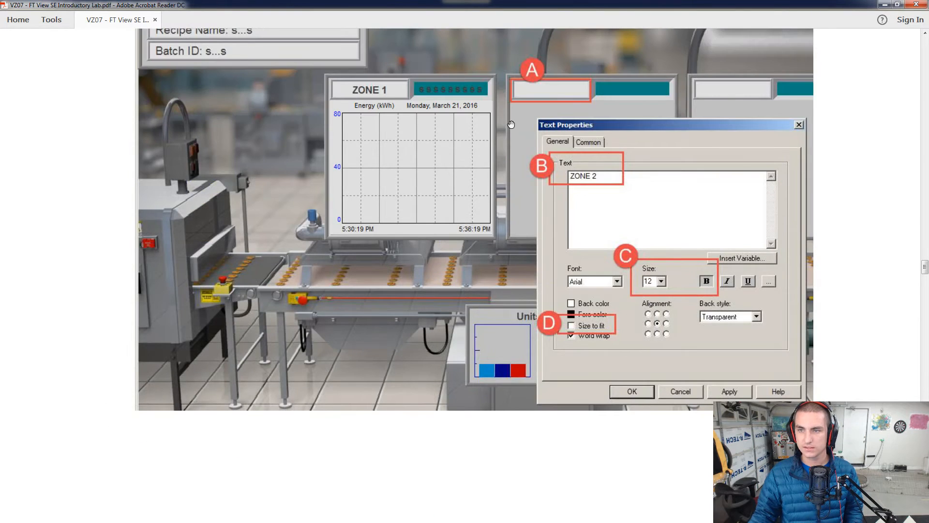
pyautogui.scroll(4, 402, 145)
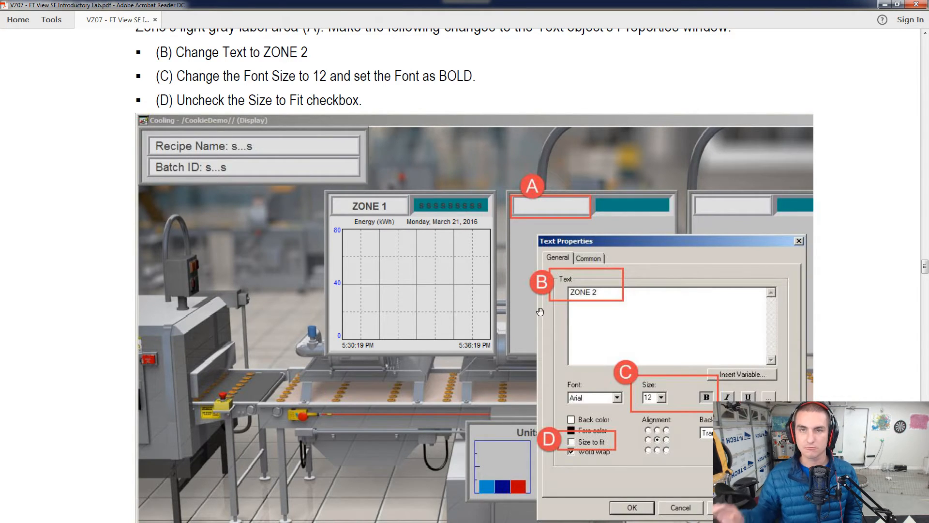
# Step: Switch to FactoryTalk View Studio and inspect the Zone 1 objects and the ZONE 1 label's text properties on the Cooling display
pyautogui.hotkey('alt', 'Tab')
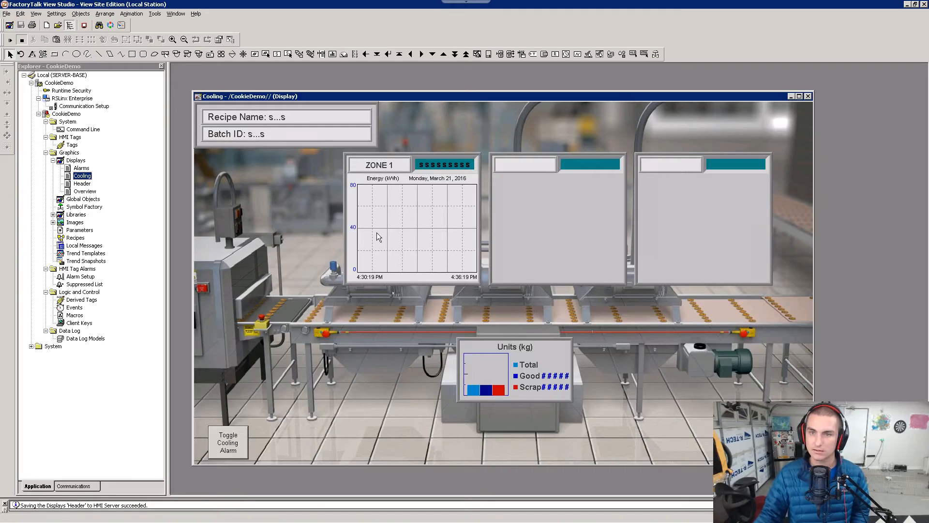
pyautogui.click(391, 167)
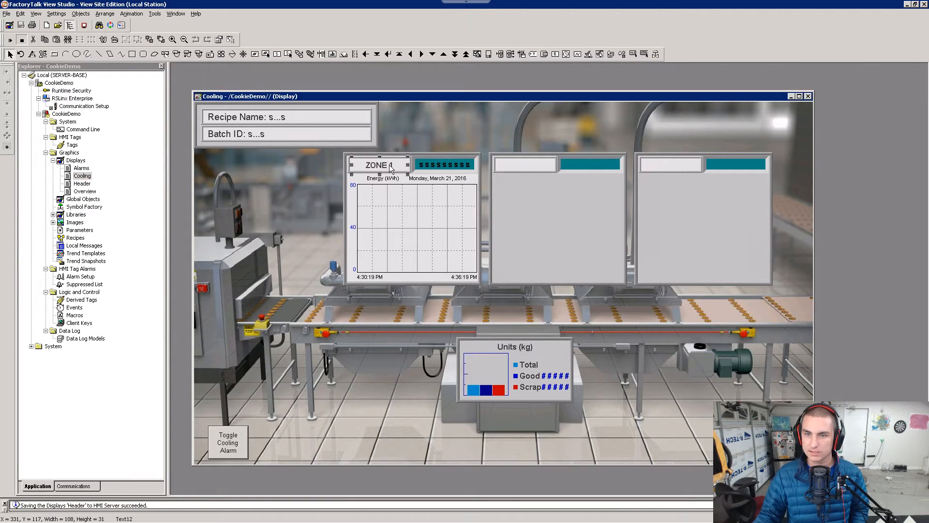
pyautogui.keyDown('shift'); pyautogui.click(454, 168); pyautogui.keyUp('shift')
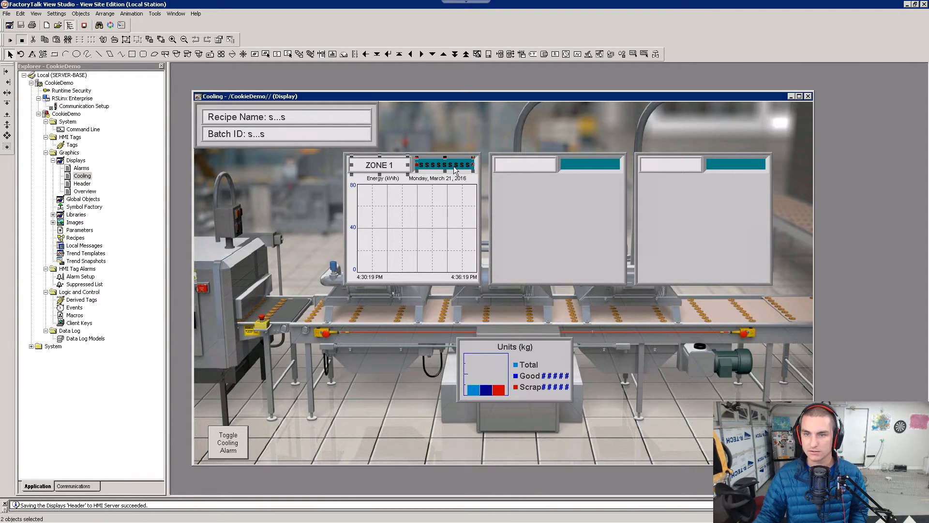
pyautogui.keyDown('shift'); pyautogui.click(430, 206); pyautogui.keyUp('shift')
pyautogui.keyDown('shift'); pyautogui.click(384, 193); pyautogui.keyUp('shift')
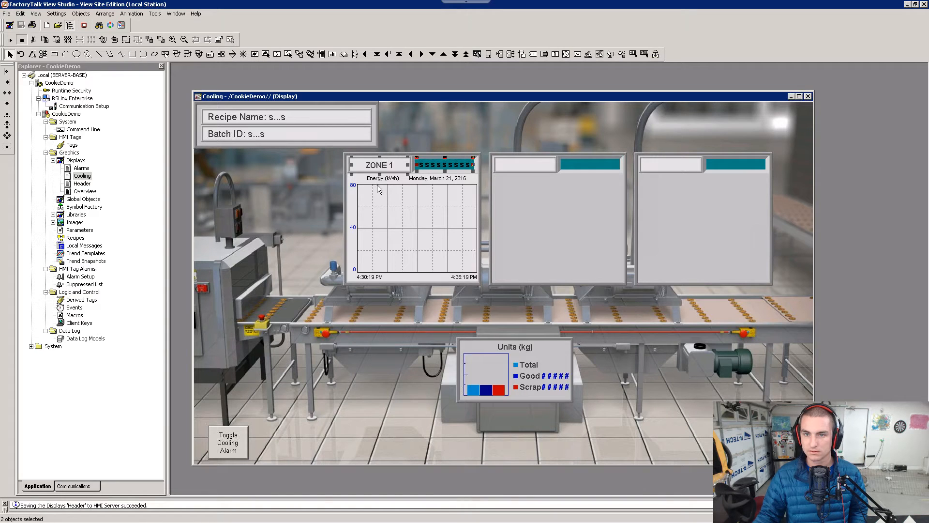
pyautogui.click(375, 184)
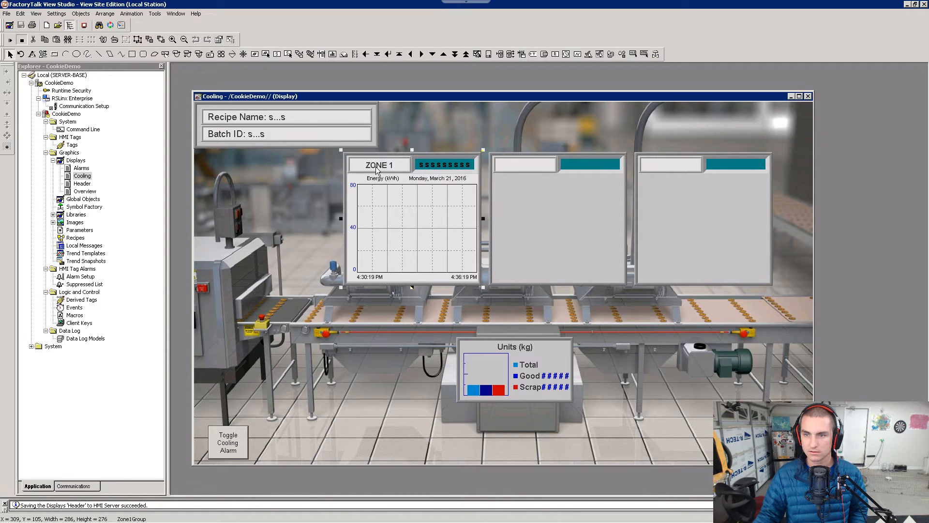
pyautogui.keyDown('shift'); pyautogui.click(388, 165); pyautogui.keyUp('shift')
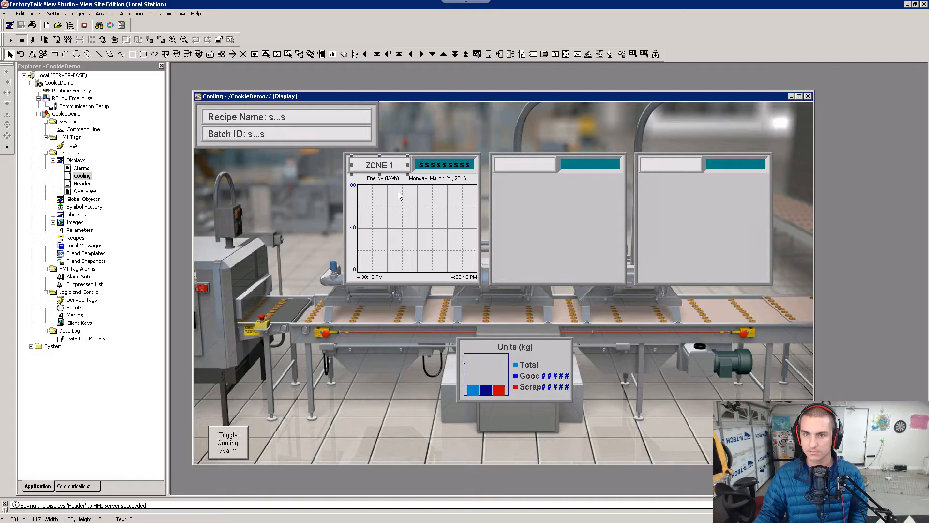
pyautogui.doubleClick(382, 165)
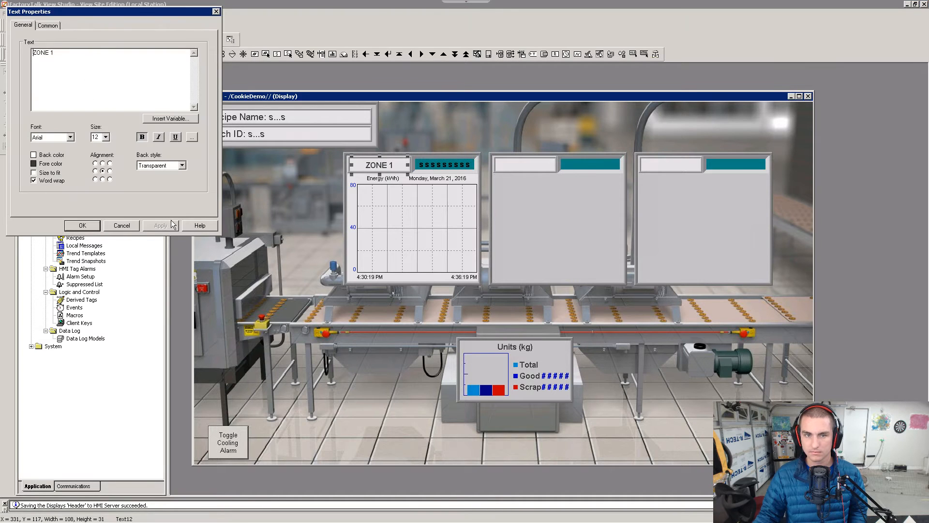
pyautogui.click(132, 227)
# Step: Try to copy the Zone 1 label, status display and trend group onto the second cooling zone, and undo the attempt
pyautogui.keyDown('shift'); pyautogui.click(438, 167); pyautogui.keyUp('shift')
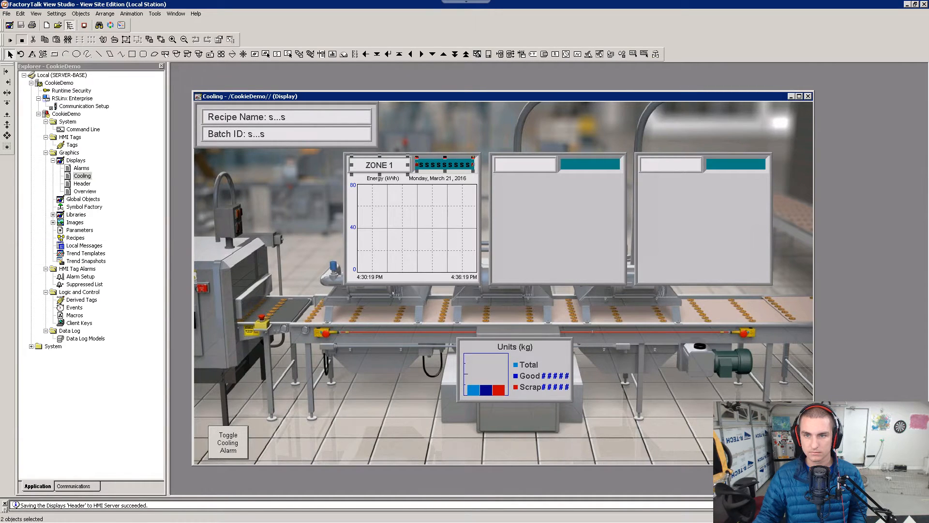
pyautogui.keyDown('shift'); pyautogui.click(416, 207); pyautogui.keyUp('shift')
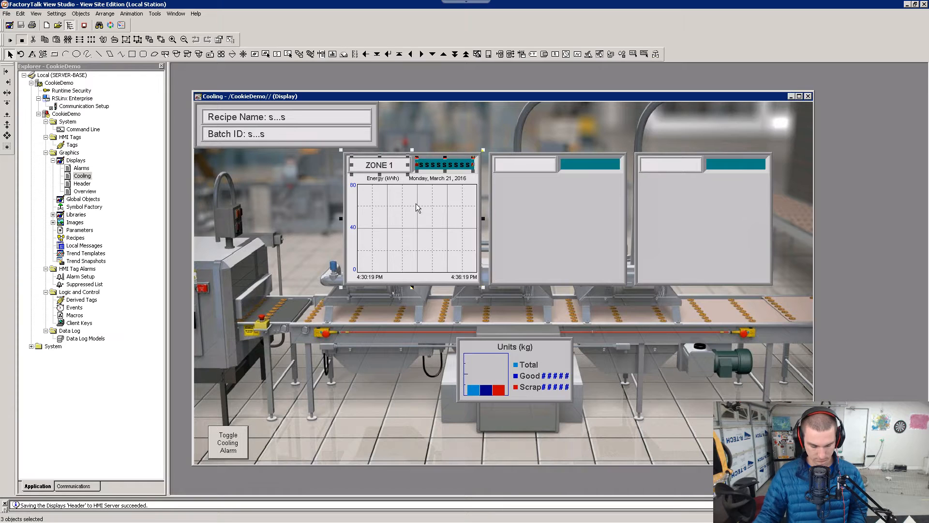
pyautogui.hotkey('ctrl', 'c')
pyautogui.hotkey('ctrl', 'v')
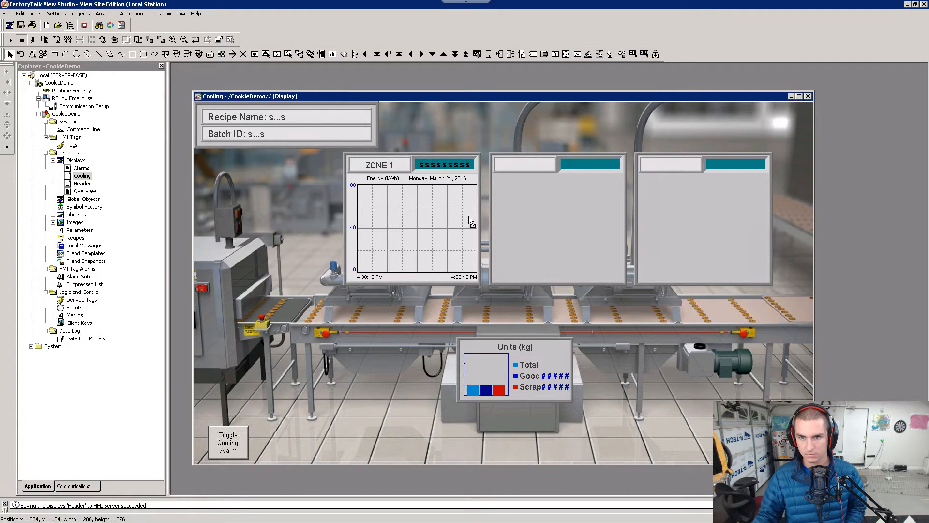
pyautogui.moveTo(469, 215); pyautogui.dragTo(548, 223)
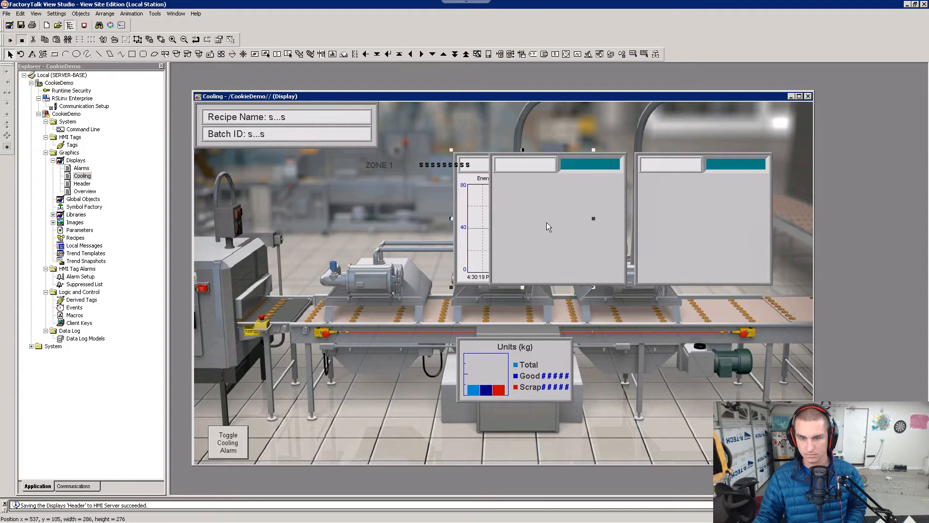
pyautogui.hotkey('ctrl', 'z')
pyautogui.click(391, 170)
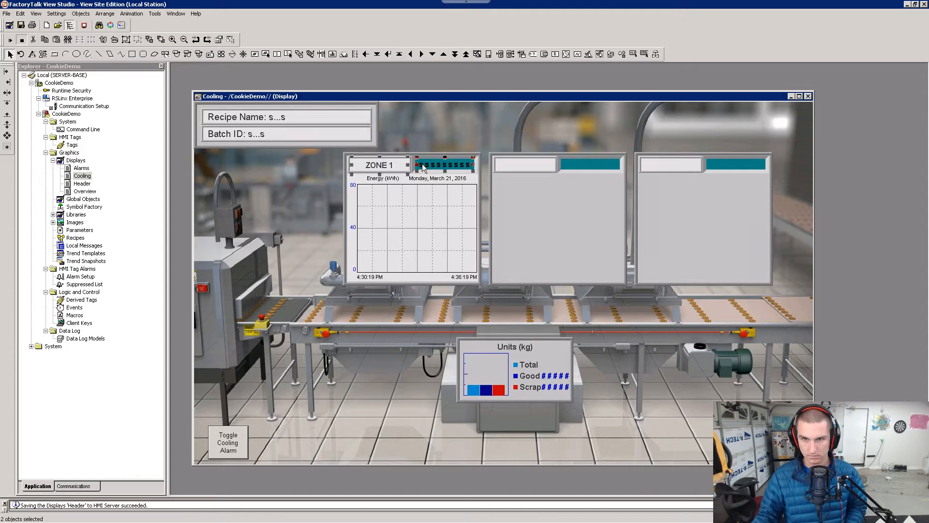
pyautogui.press('Tab')
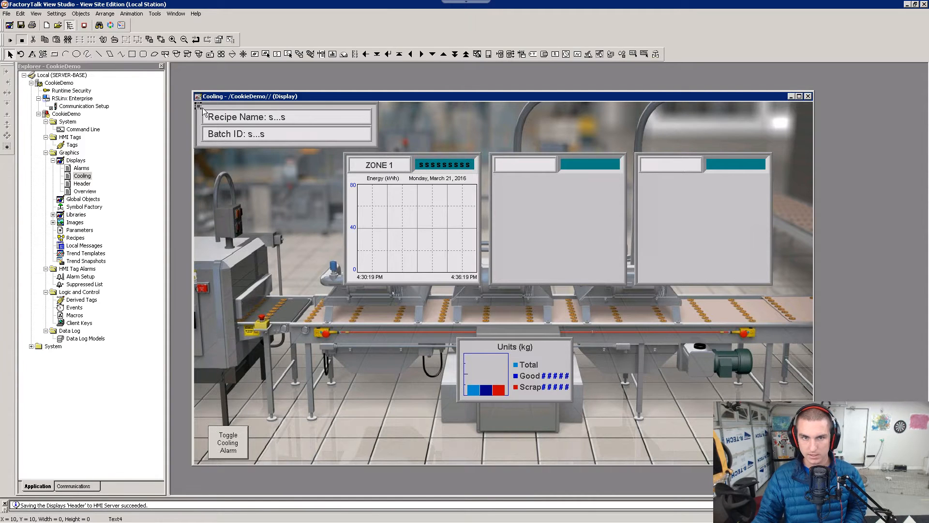
pyautogui.moveTo(199, 109); pyautogui.dragTo(221, 158)
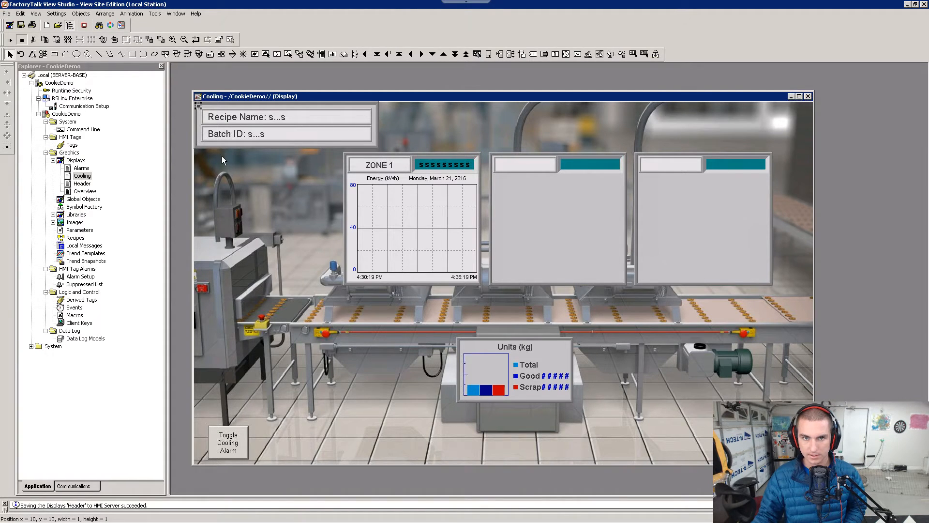
pyautogui.press('Escape')
# Step: Select the Zone 1 status string display and show its available object commands
pyautogui.click(392, 165)
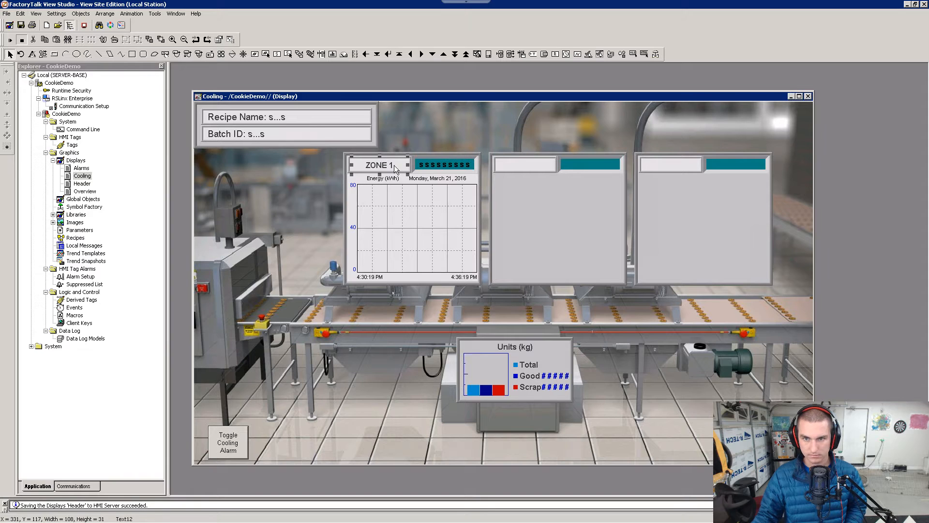
pyautogui.rightClick(440, 167)
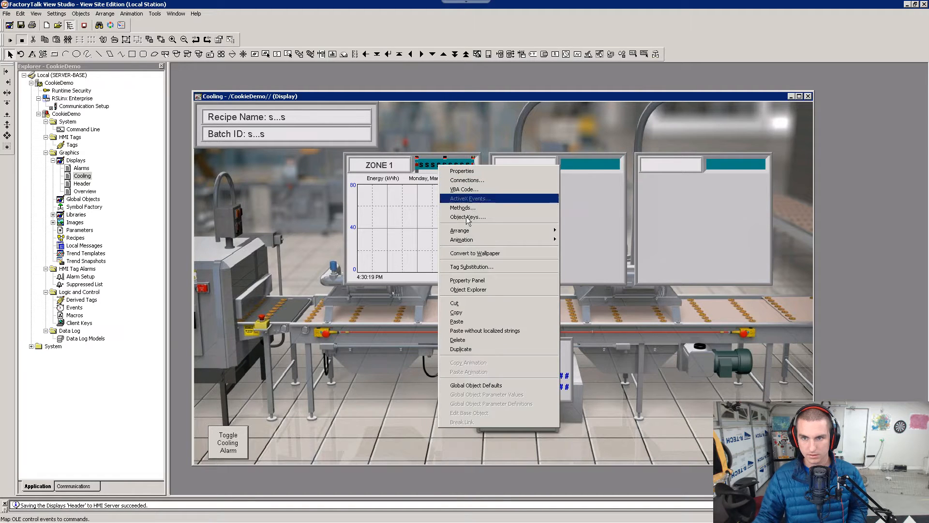
# Step: Paste a copy of the ZONE 1 string display onto the teal field of the second zone panel
pyautogui.press('Escape')
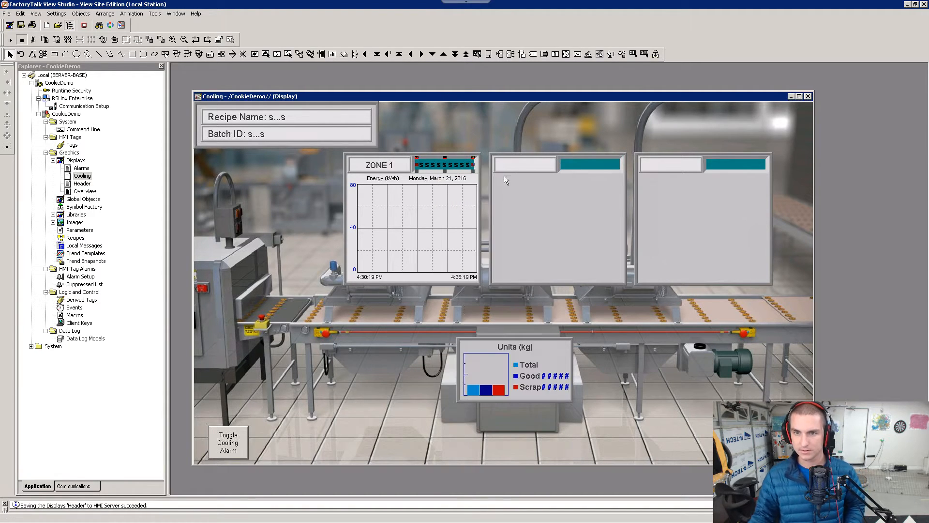
pyautogui.rightClick(566, 165)
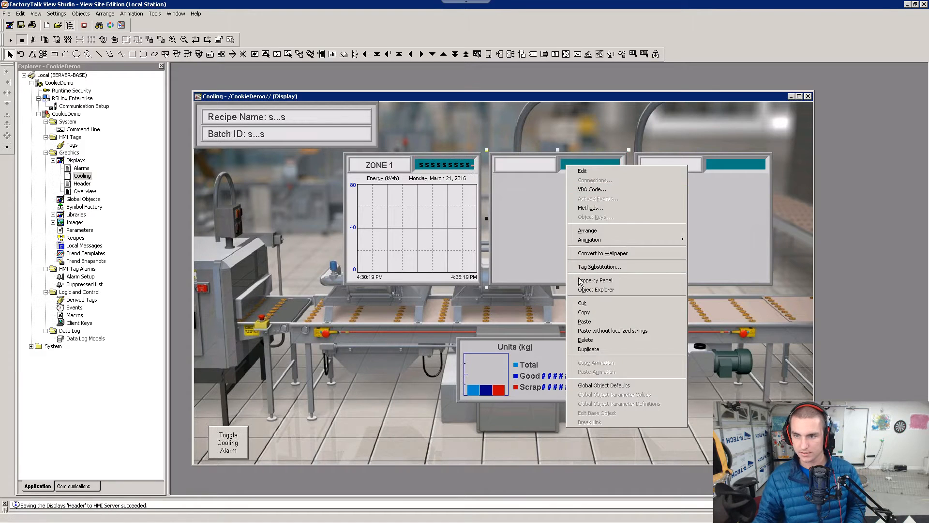
pyautogui.click(584, 321)
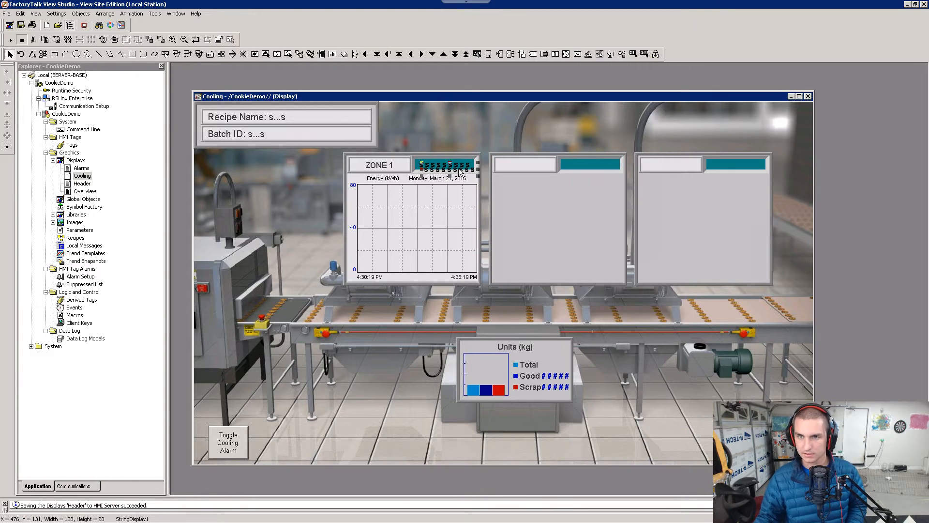
pyautogui.moveTo(563, 165); pyautogui.dragTo(605, 167)
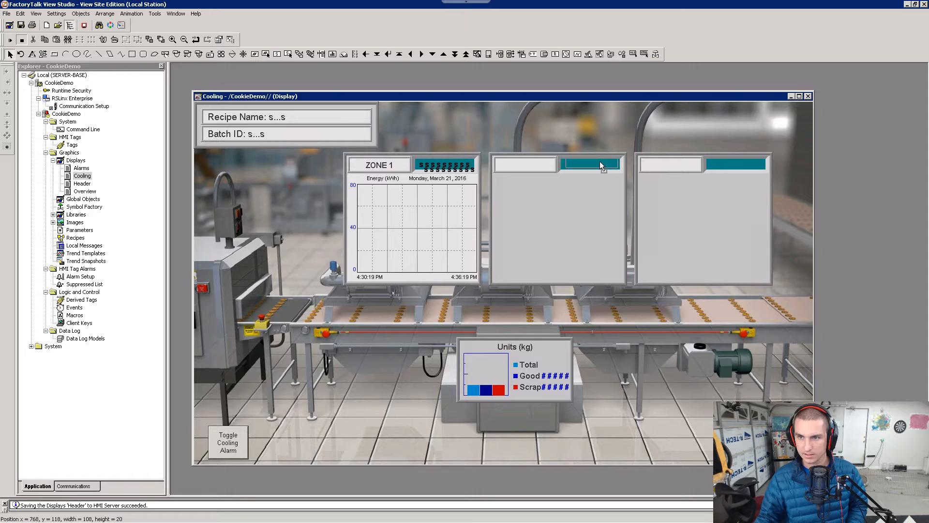
# Step: Copy the ZONE 1 text label and place the copy in the second zone panel's light gray label area
pyautogui.rightClick(379, 166)
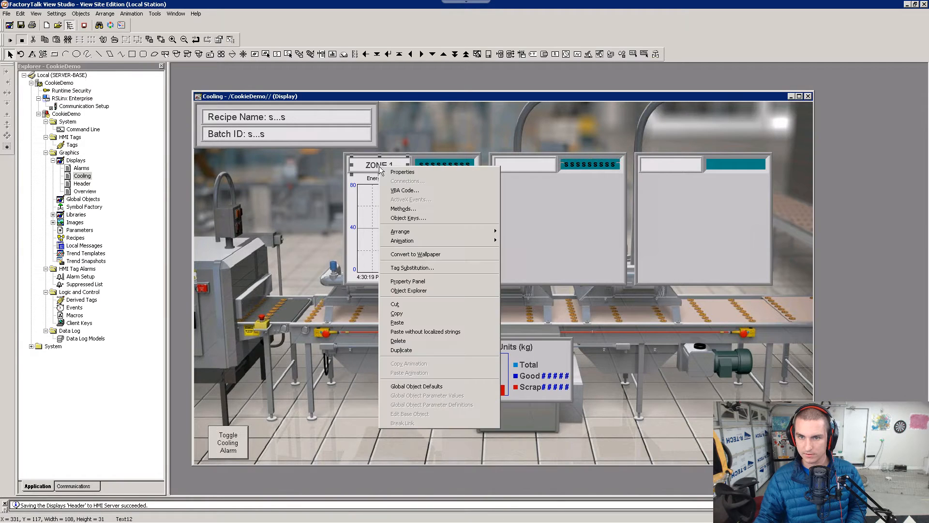
pyautogui.click(408, 314)
pyautogui.rightClick(499, 159)
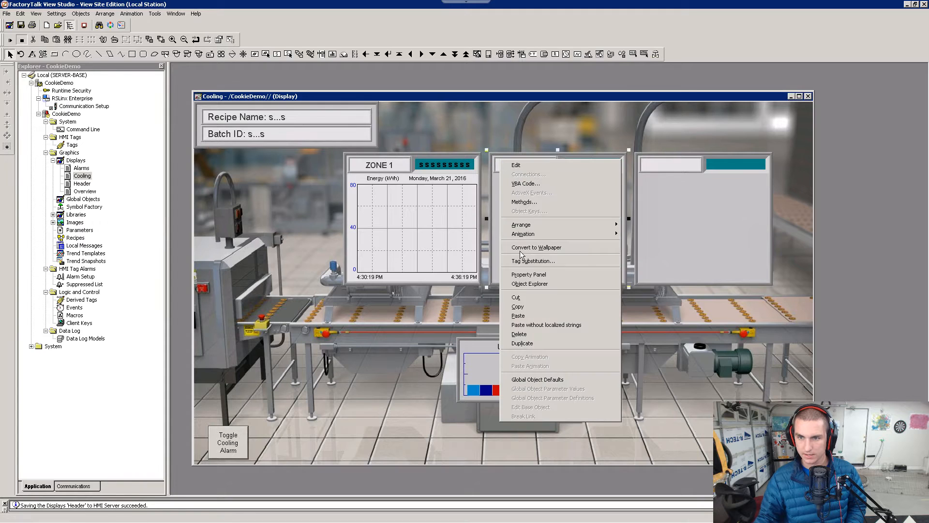
pyautogui.click(523, 315)
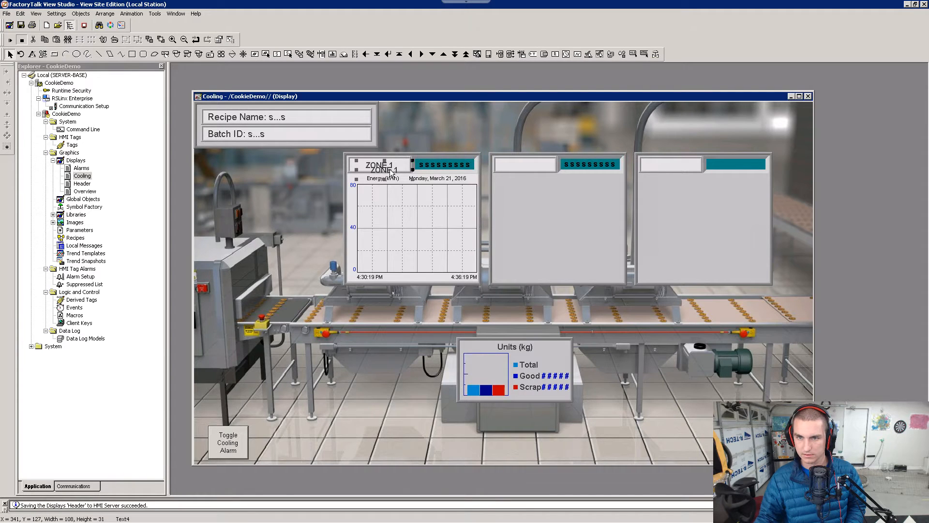
pyautogui.moveTo(390, 169); pyautogui.dragTo(530, 163)
# Step: Change the text of the second panel's label to ZONE 2
pyautogui.rightClick(527, 163)
pyautogui.click(516, 164)
pyautogui.rightClick(517, 164)
pyautogui.click(525, 171)
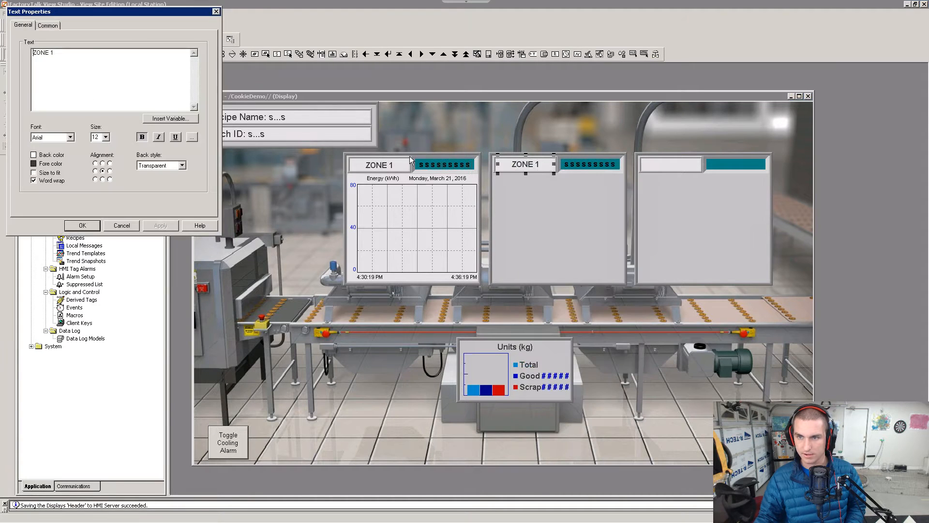
pyautogui.click(105, 56)
pyautogui.press('BackSpace')
pyautogui.write('2')
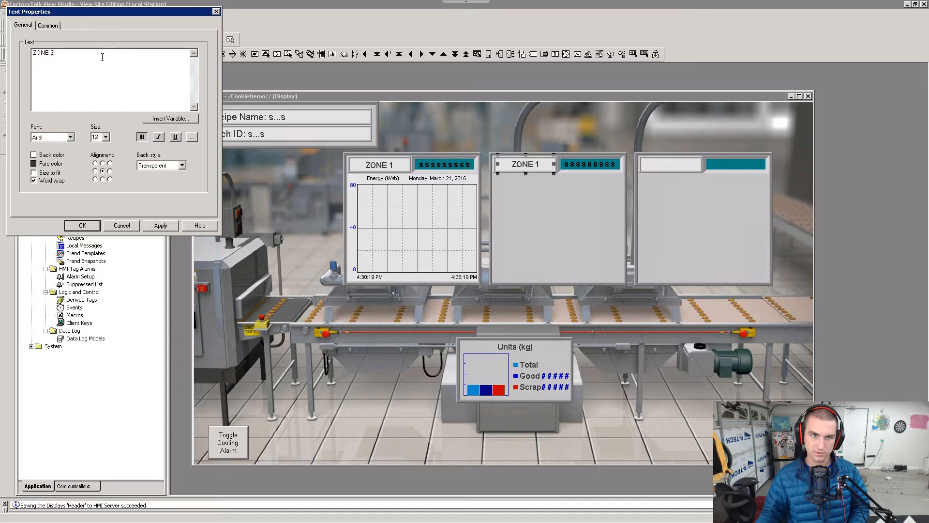
pyautogui.click(97, 223)
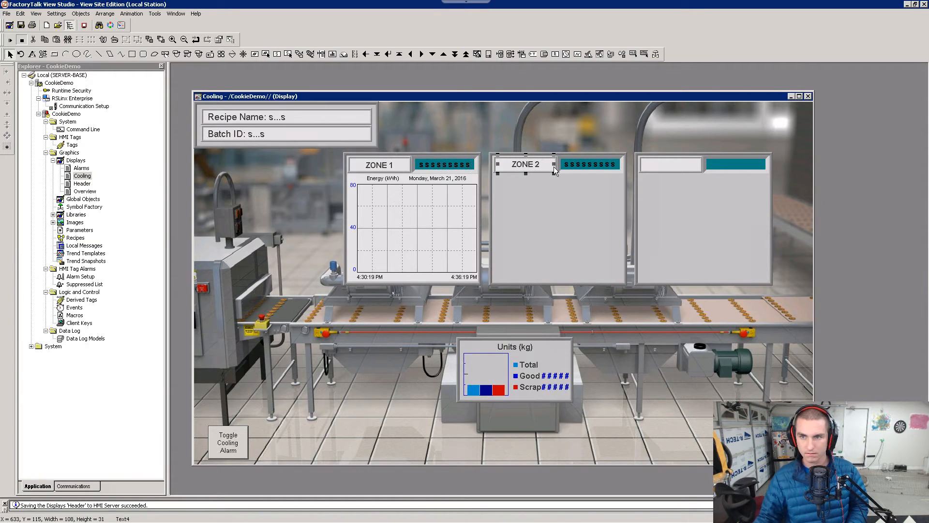
# Step: Copy the ZONE 2 text label and place the copy in the third zone panel's light gray label area
pyautogui.keyDown('shift'); pyautogui.click(577, 165); pyautogui.keyUp('shift')
pyautogui.rightClick(579, 165)
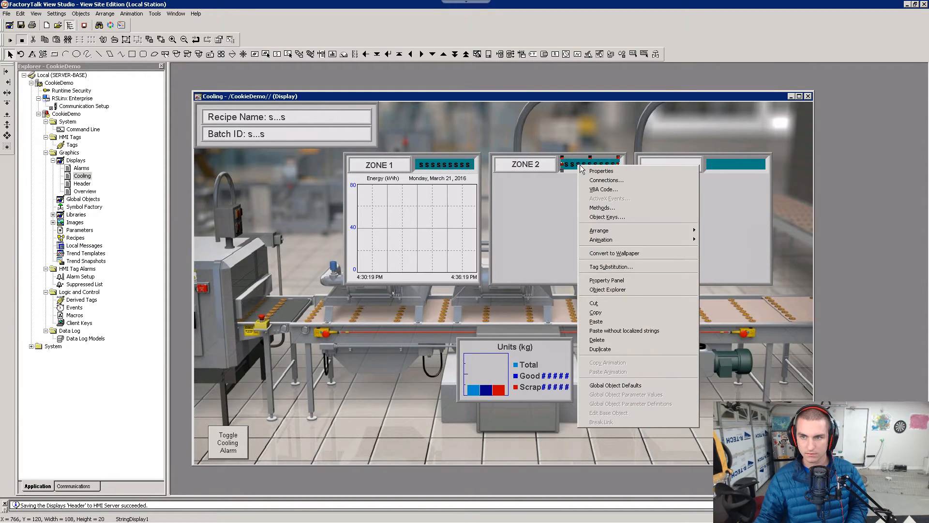
pyautogui.click(537, 166)
pyautogui.rightClick(538, 166)
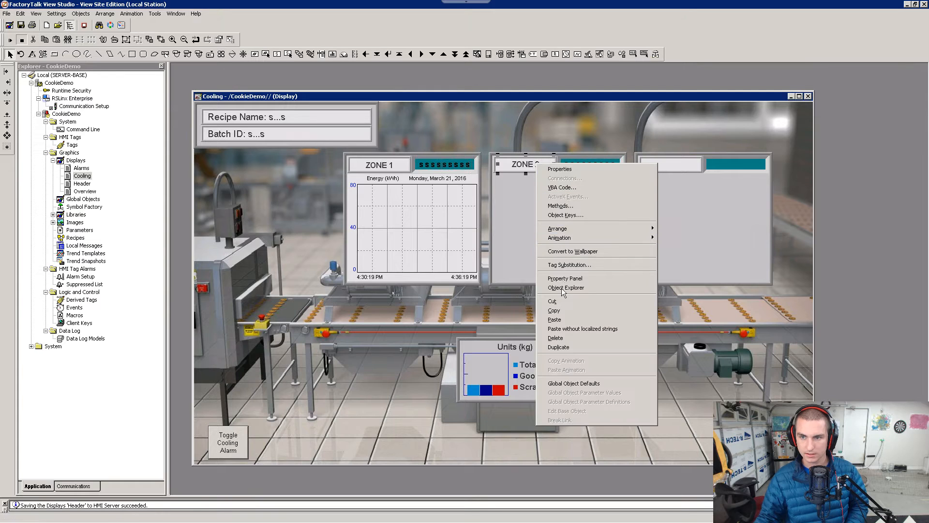
pyautogui.click(563, 312)
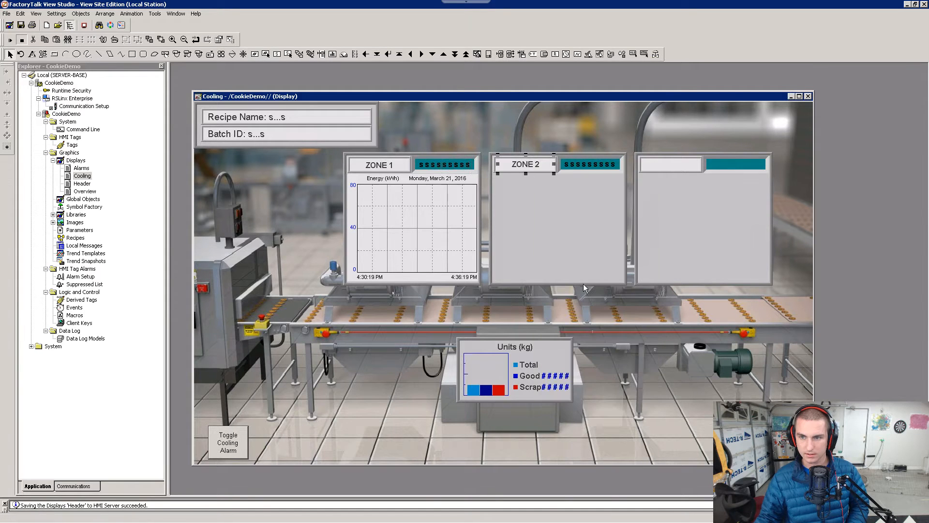
pyautogui.rightClick(653, 159)
pyautogui.click(672, 315)
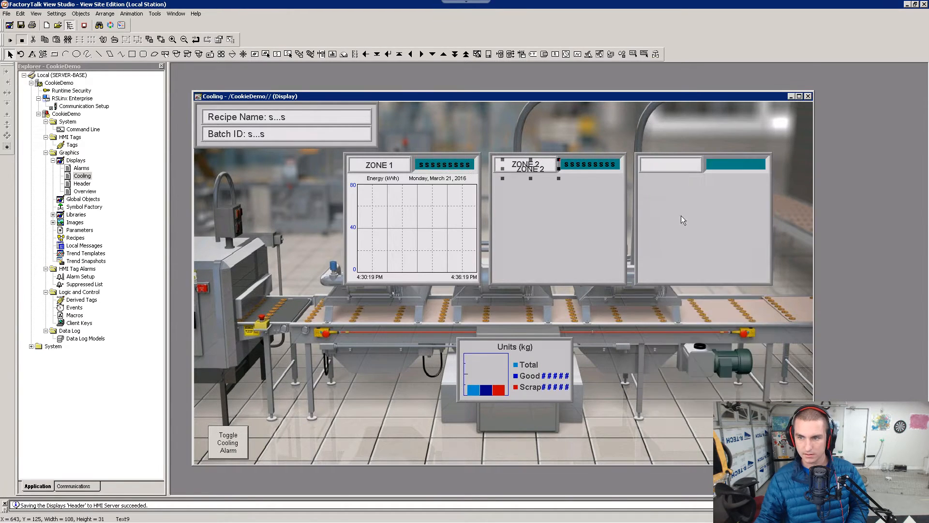
pyautogui.moveTo(559, 169); pyautogui.dragTo(685, 166)
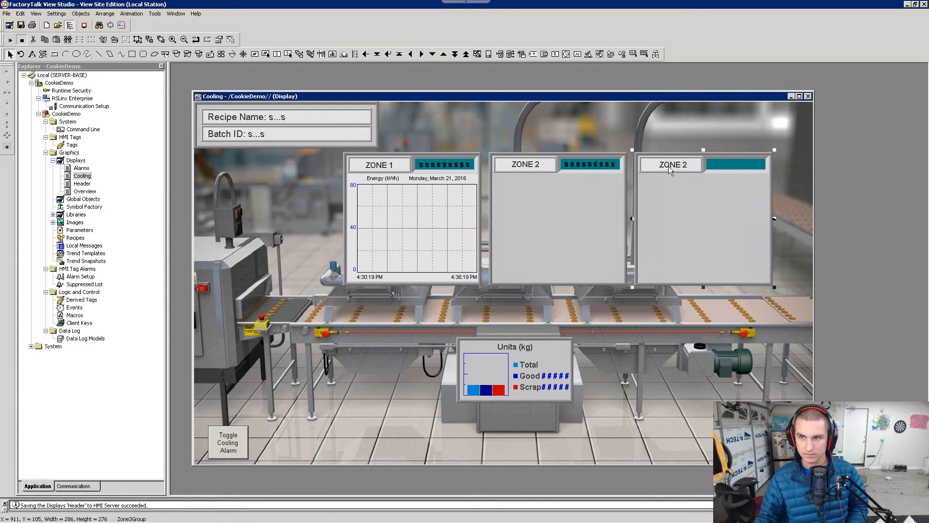
# Step: Change the text of the third panel's label to ZONE 3
pyautogui.click(670, 165)
pyautogui.rightClick(669, 165)
pyautogui.click(697, 170)
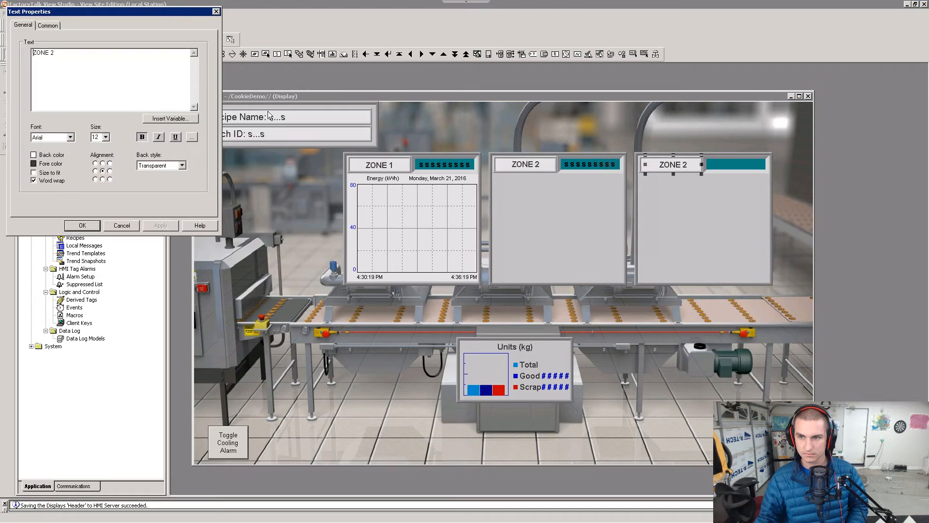
pyautogui.press('BackSpace')
pyautogui.write('3')
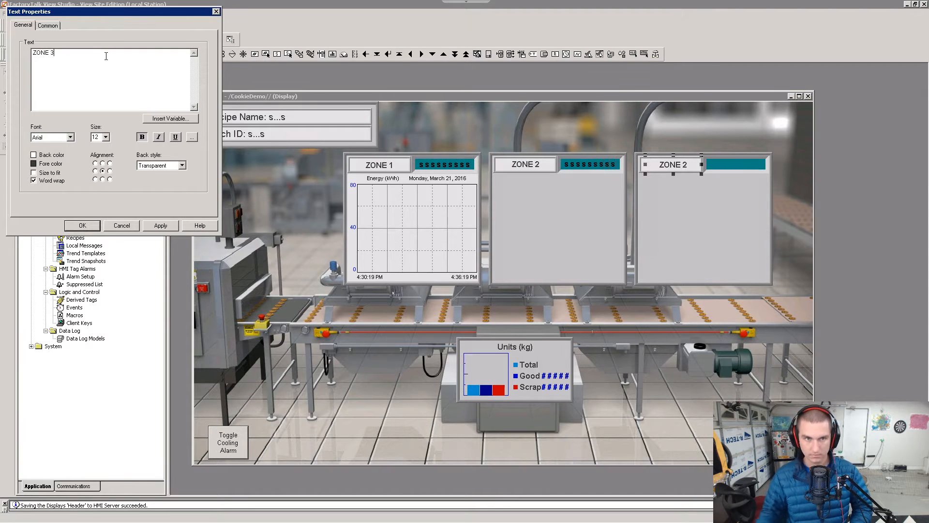
pyautogui.click(83, 225)
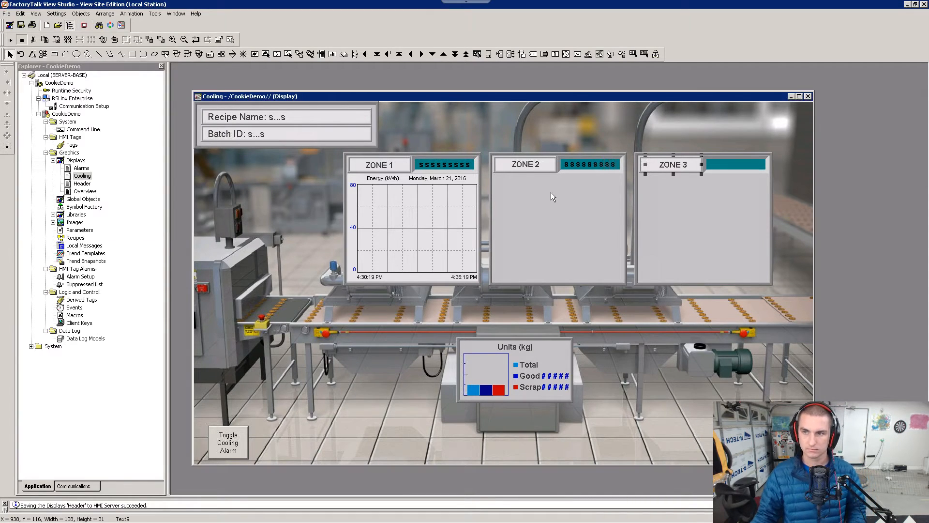
# Step: Switch to the lab PDF in Adobe Acrobat Reader and review the required text properties for the zone labels
pyautogui.hotkey('alt', 'Tab')
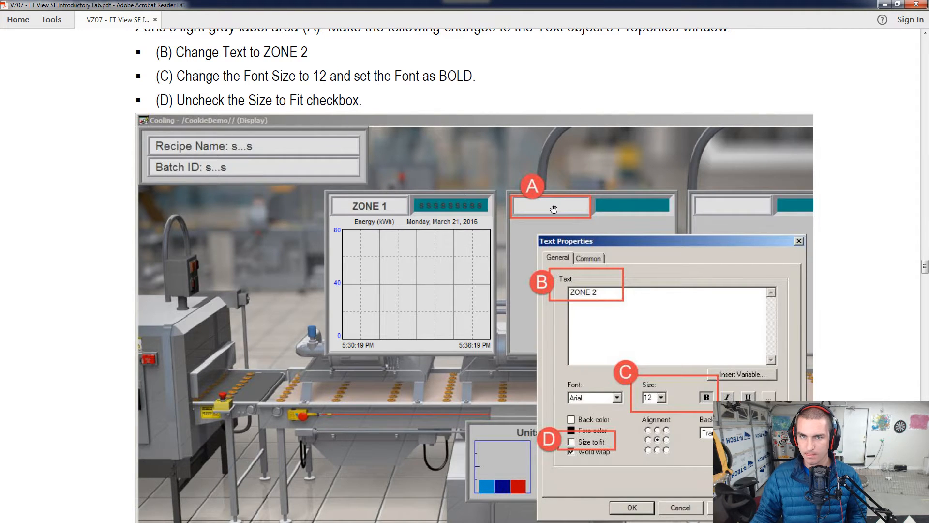
pyautogui.scroll(1, 554, 208)
pyautogui.scroll(-5, 554, 209)
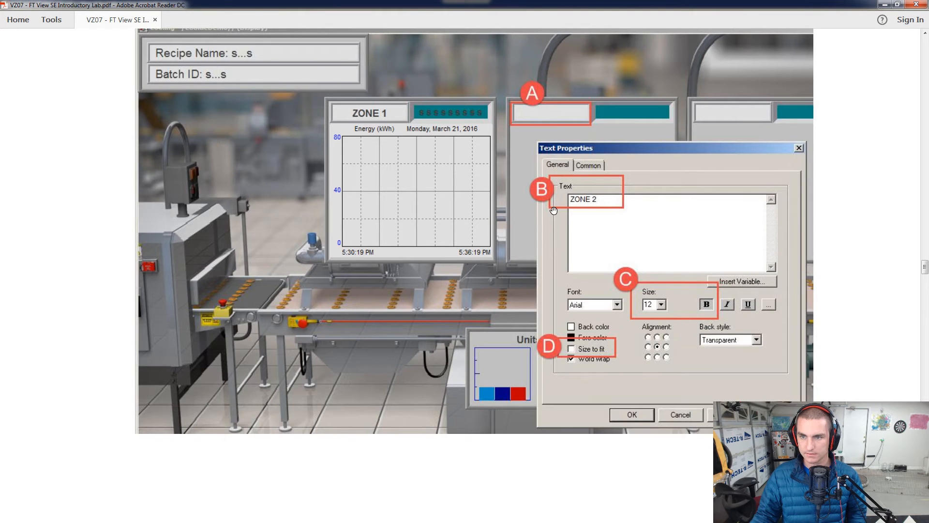
pyautogui.hotkey('alt', 'Tab')
pyautogui.hotkey('alt', 'Tab')
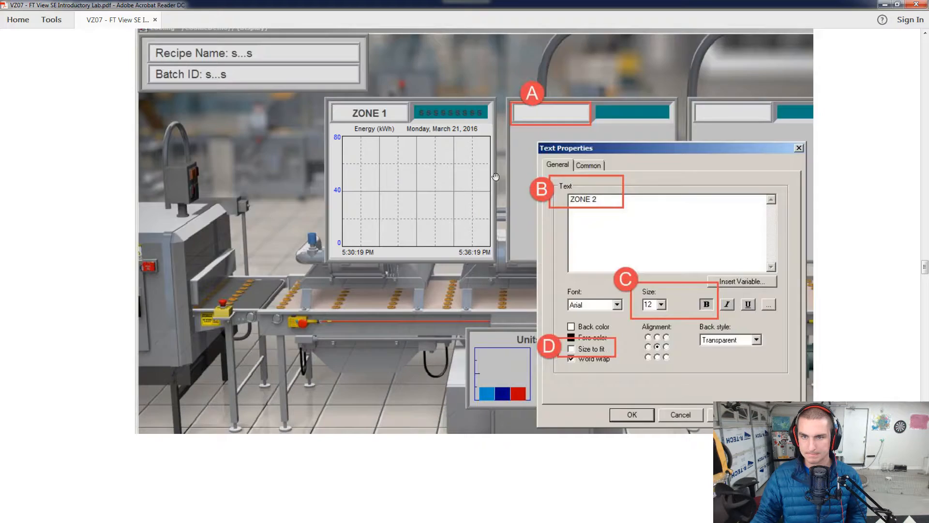
# Step: Switch back to FactoryTalk View Studio and try applying Size to fit to the ZONE 1 label
pyautogui.hotkey('alt', 'Tab')
pyautogui.rightClick(381, 164)
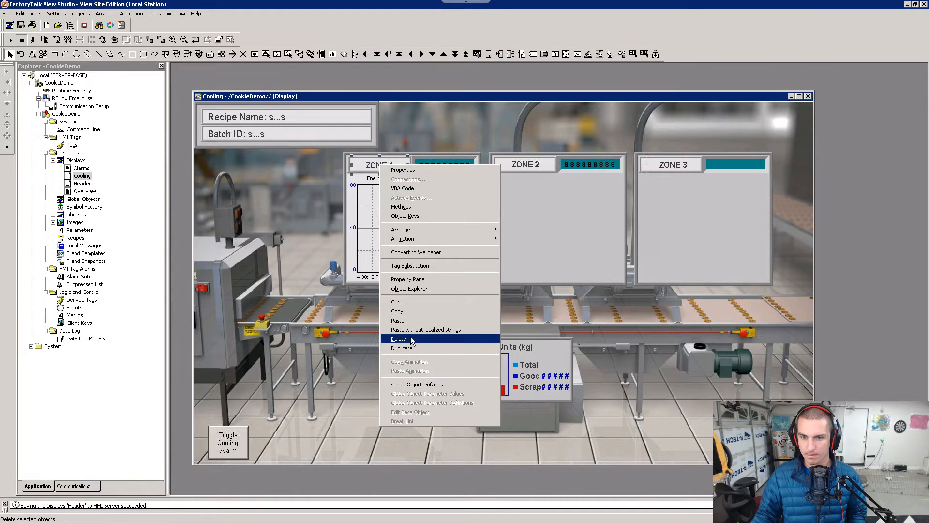
pyautogui.click(415, 169)
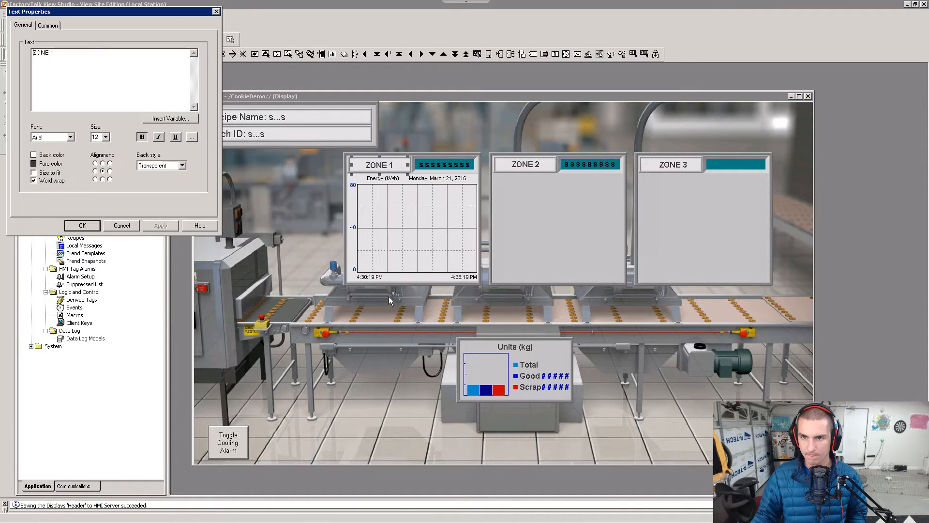
pyautogui.click(34, 173)
pyautogui.click(162, 226)
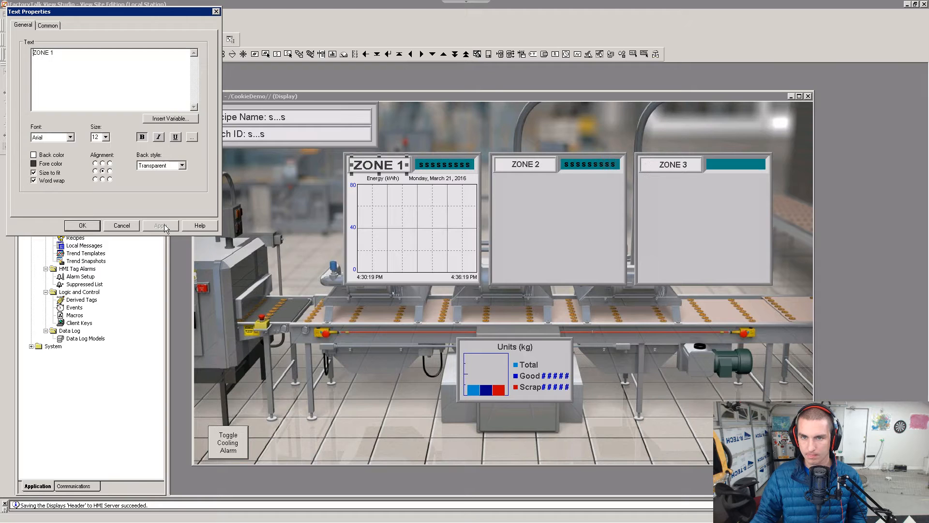
pyautogui.hotkey('alt', 'Tab')
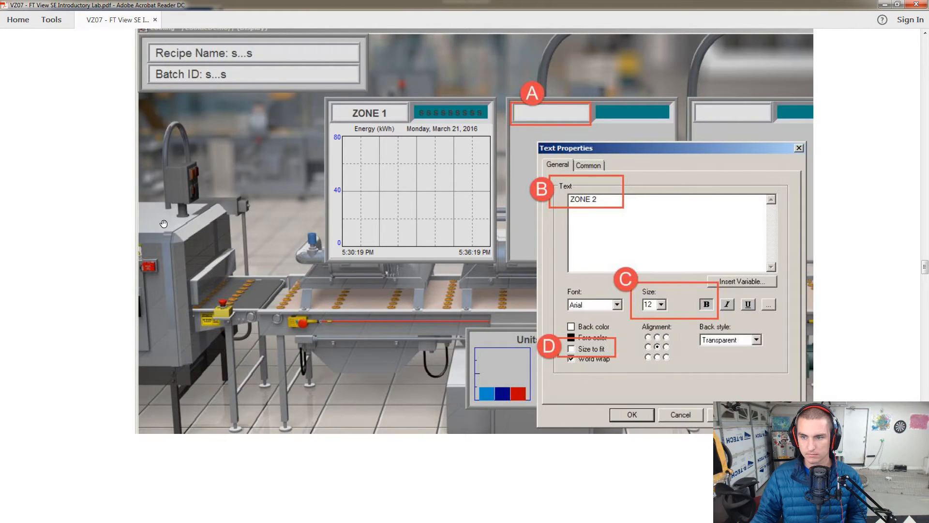
pyautogui.hotkey('alt', 'Tab')
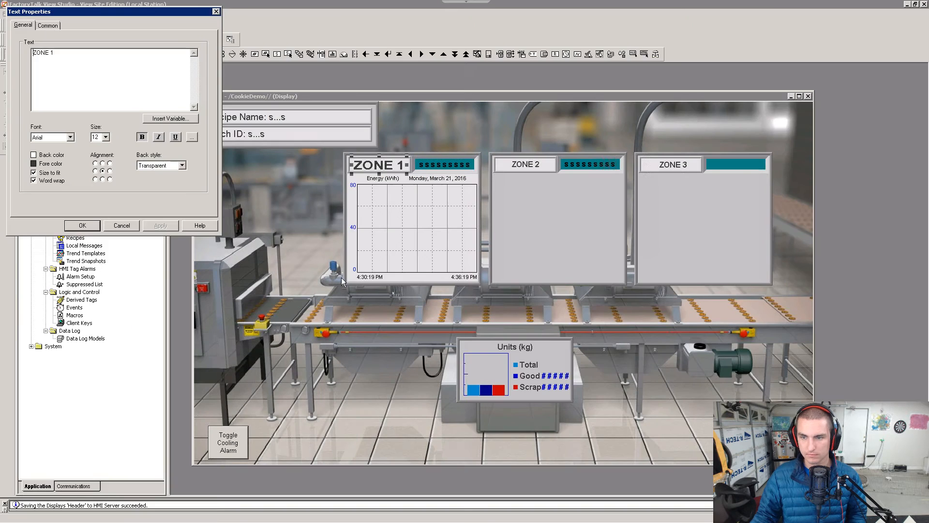
pyautogui.click(125, 228)
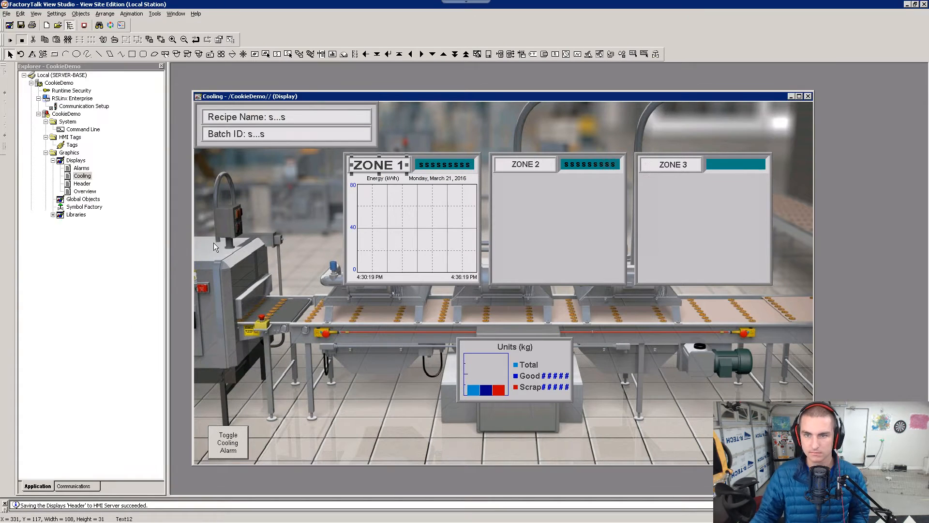
# Step: Undo the Size to fit change on the ZONE 1 label, and redo the ZONE 3 label edits undone along with it
pyautogui.hotkey('ctrl', 'z')
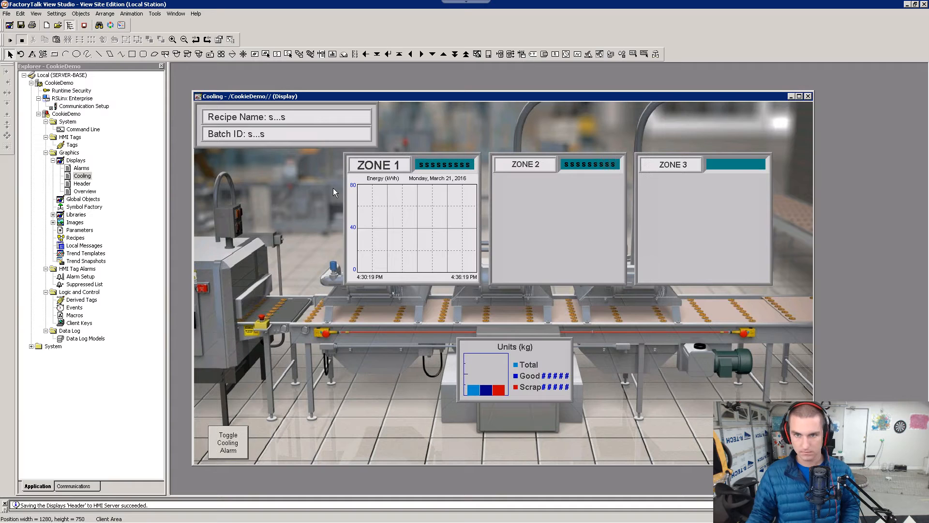
pyautogui.click(394, 163)
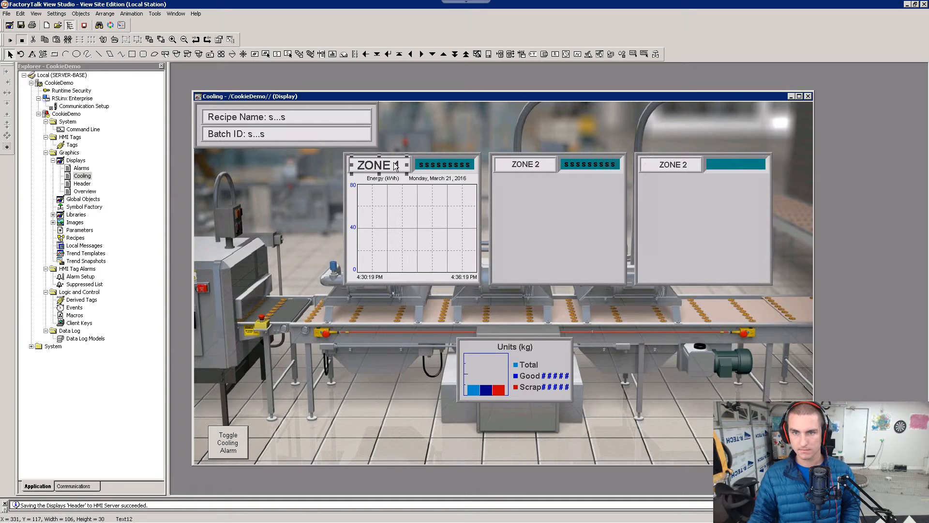
pyautogui.hotkey('ctrl', 'z')
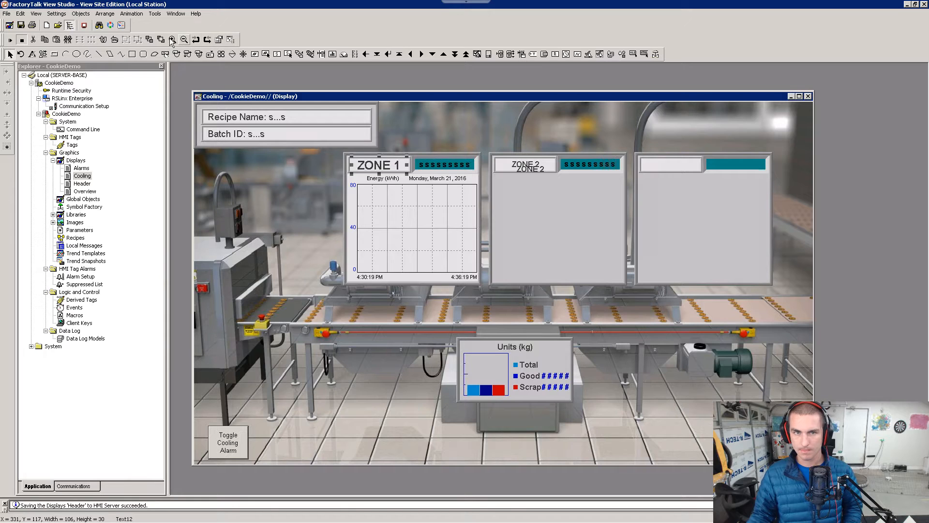
pyautogui.click(207, 40)
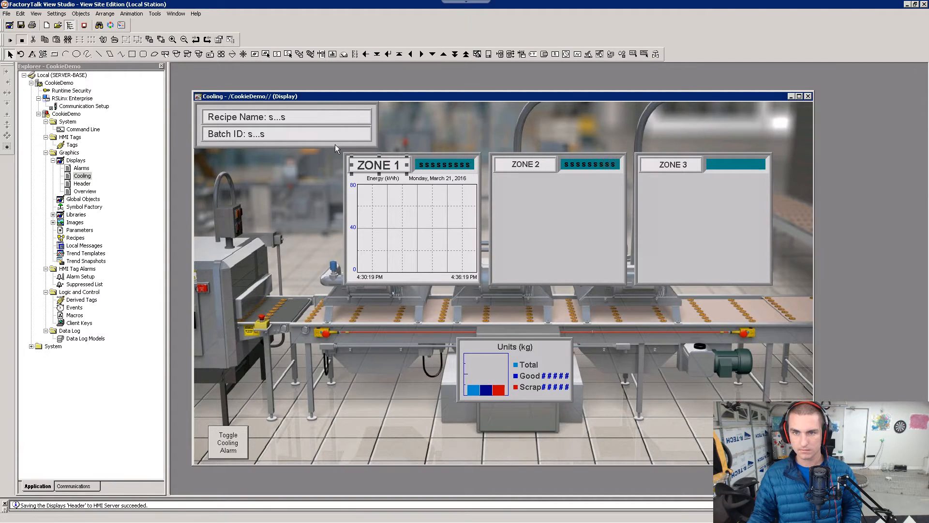
# Step: Set the ZONE 1 label's font size to 18 and apply it
pyautogui.doubleClick(376, 164)
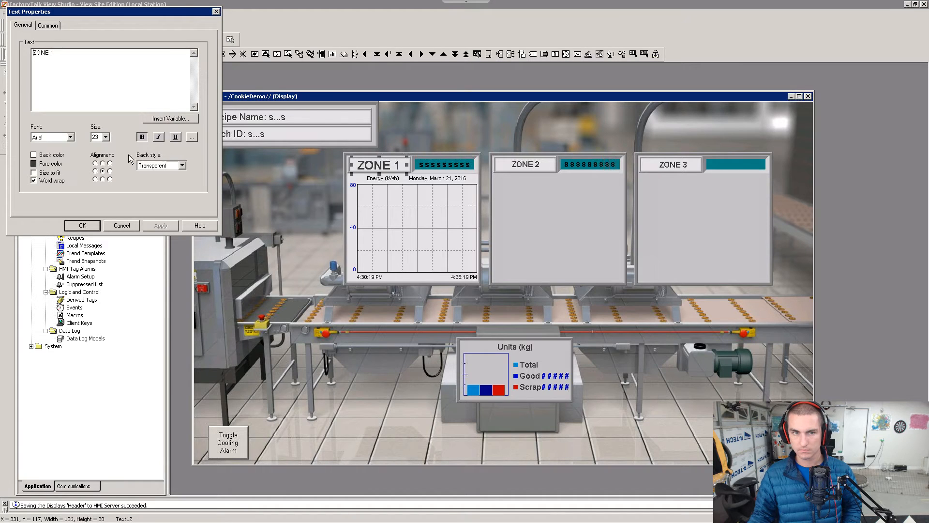
pyautogui.click(512, 163)
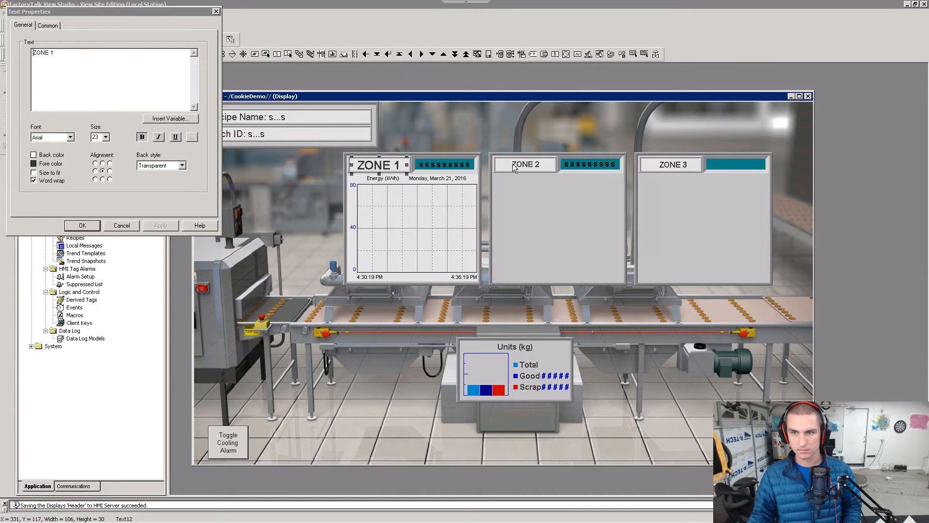
pyautogui.click(105, 137)
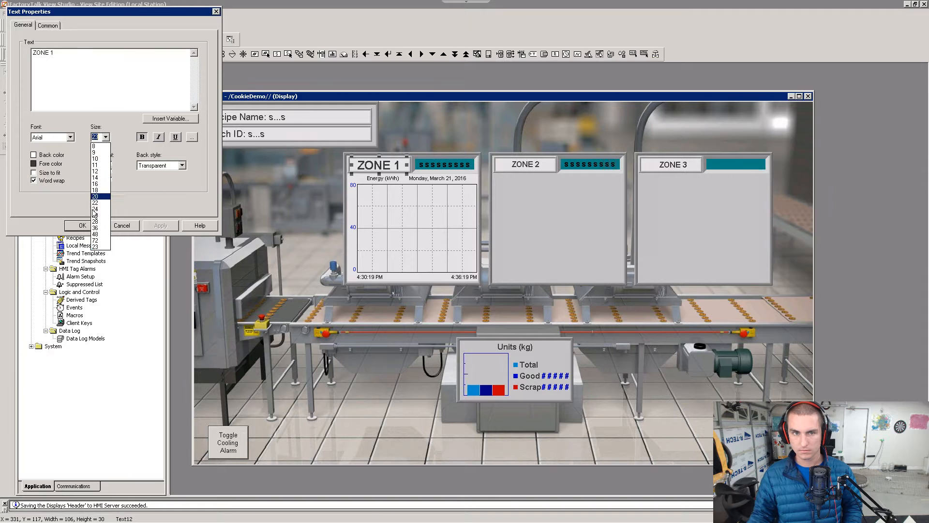
pyautogui.click(100, 196)
pyautogui.click(156, 226)
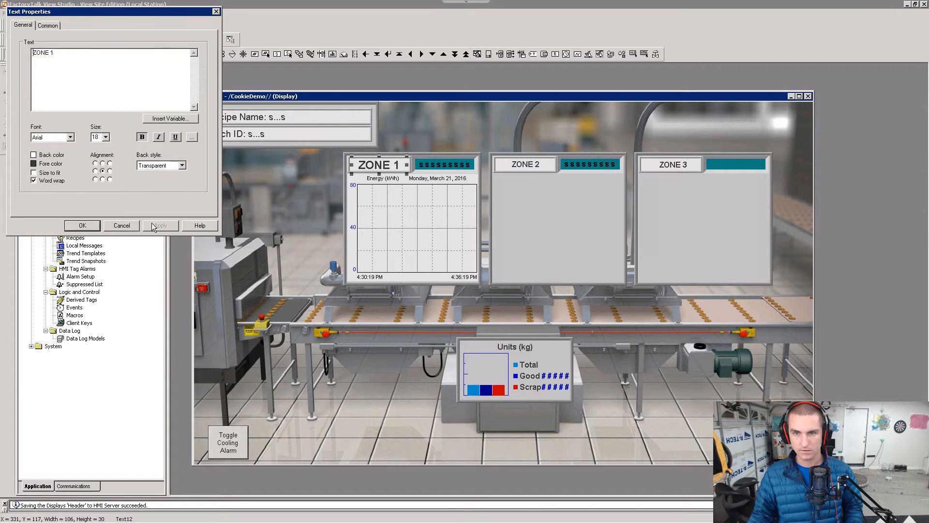
# Step: Reopen the ZONE 1 label's properties and set its font size to 12
pyautogui.click(82, 226)
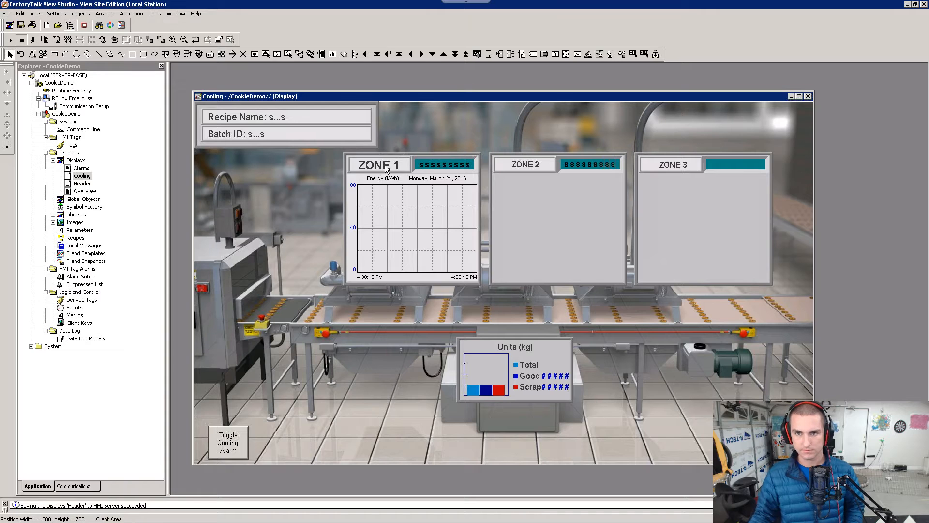
pyautogui.click(385, 165)
pyautogui.click(554, 334)
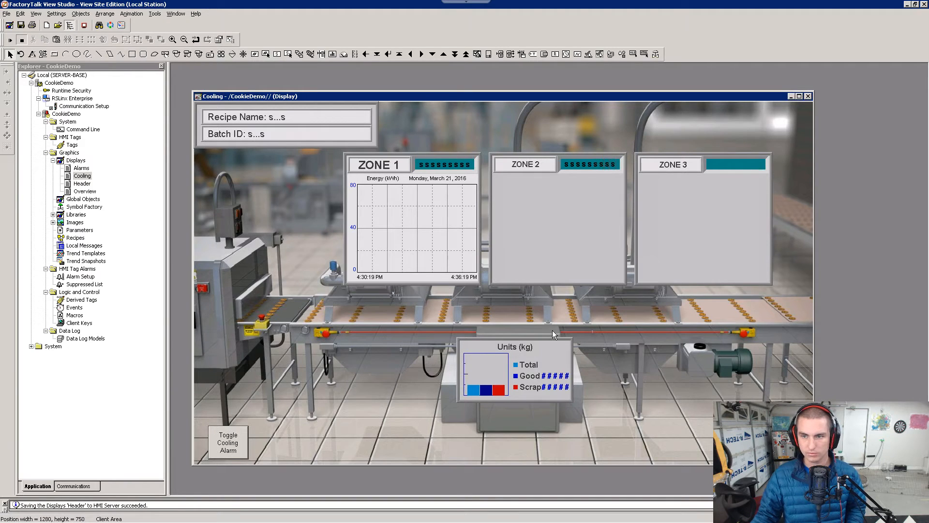
pyautogui.rightClick(381, 166)
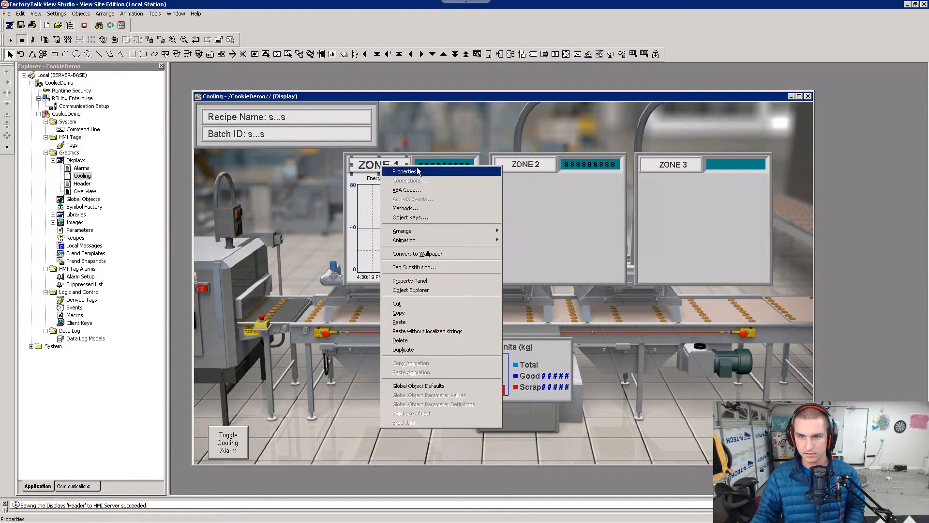
pyautogui.click(423, 173)
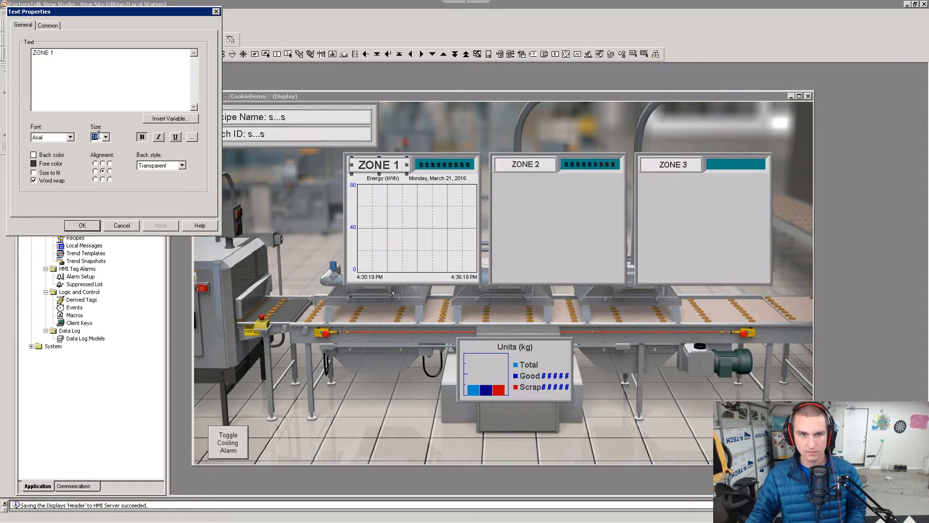
pyautogui.write('12')
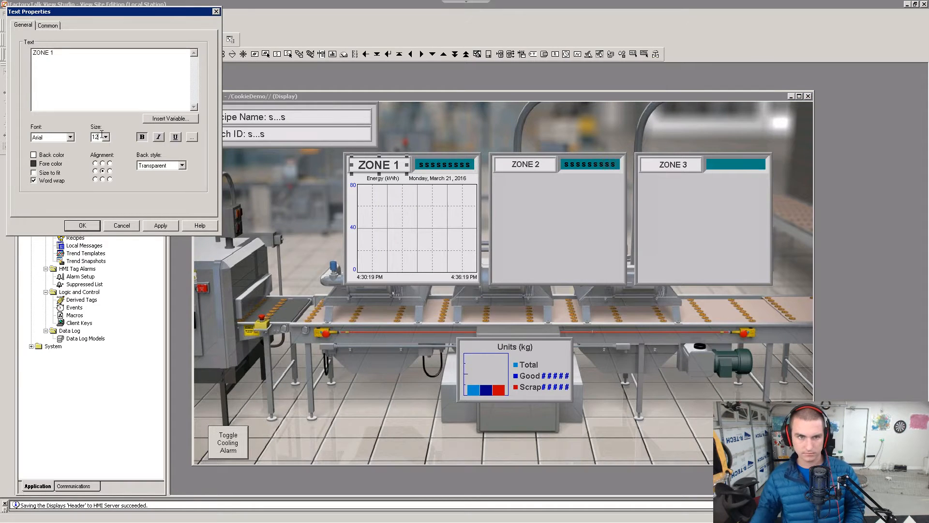
pyautogui.click(85, 225)
# Step: Switch to the lab PDF in Adobe Acrobat Reader and read steps 19 and 20 on drawing a String Display object
pyautogui.hotkey('alt', 'Tab')
pyautogui.scroll(-3, 503, 285)
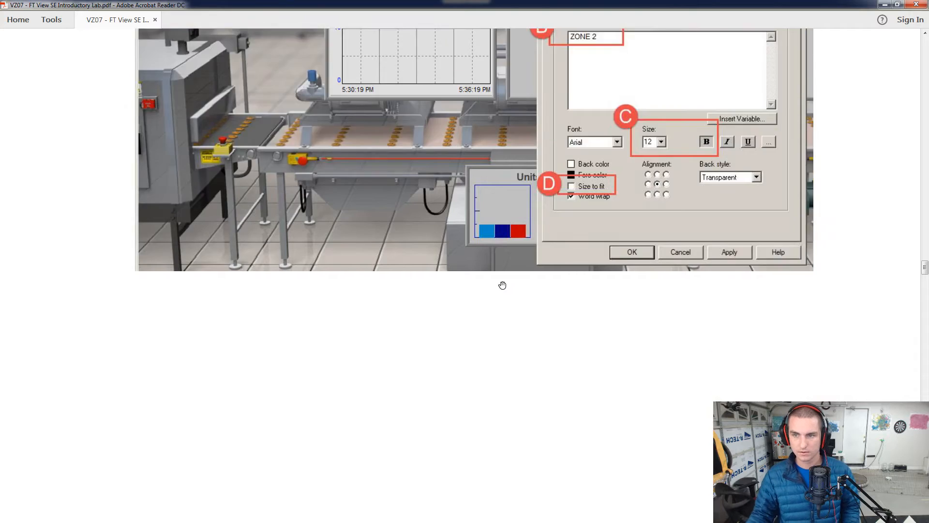
pyautogui.scroll(-10, 502, 285)
pyautogui.scroll(-3, 498, 280)
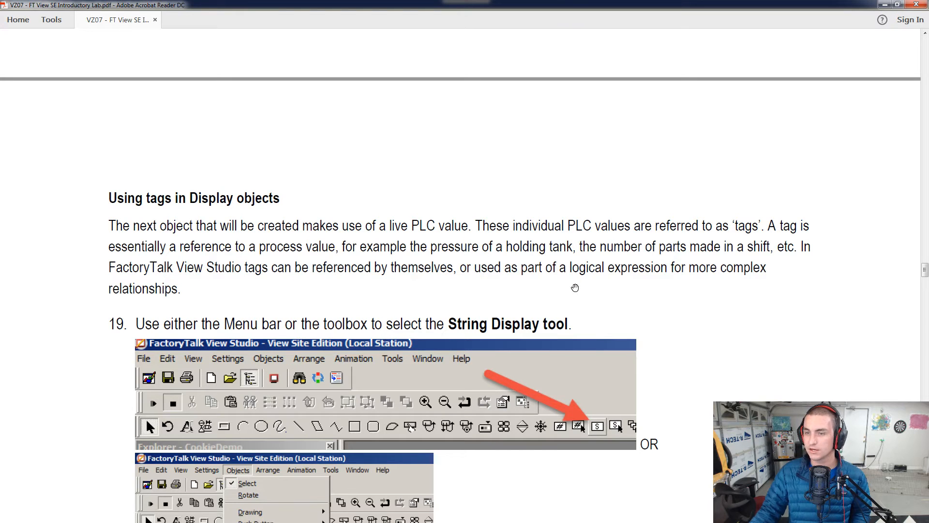
pyautogui.scroll(-3, 565, 352)
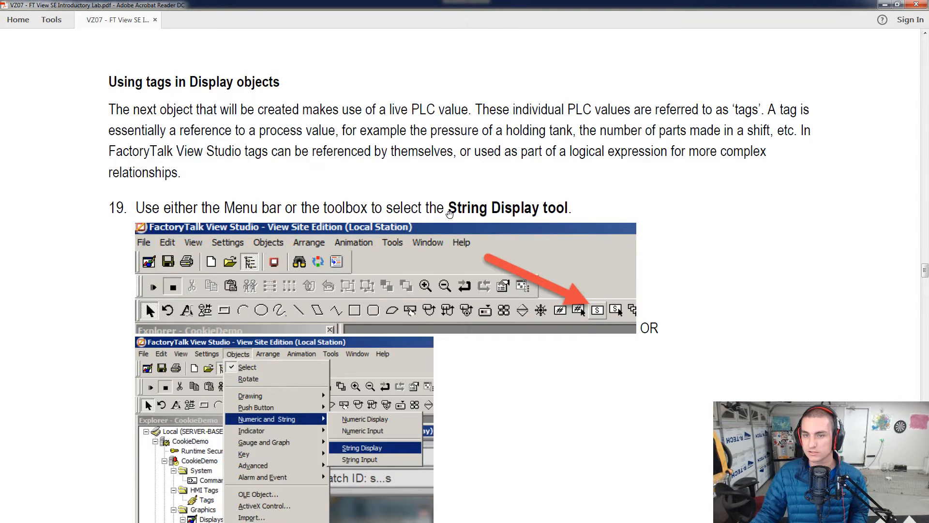
pyautogui.scroll(-3, 501, 213)
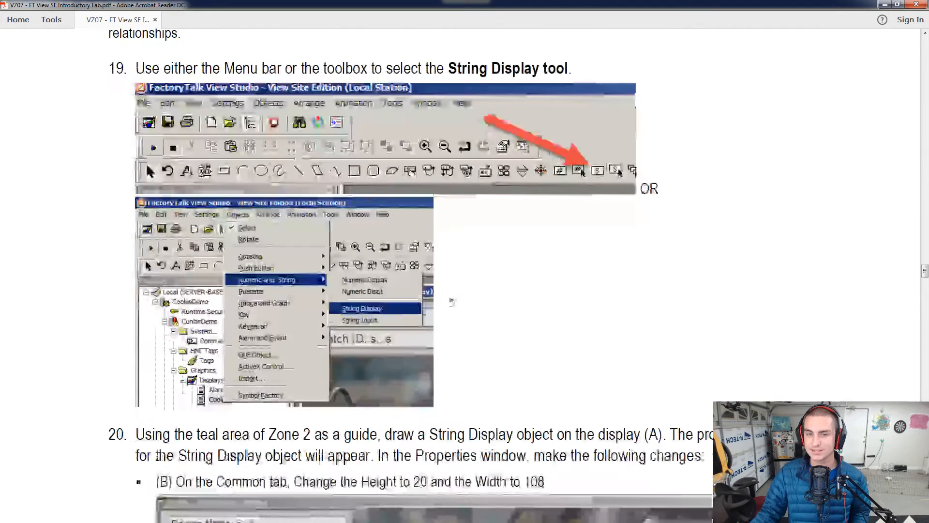
pyautogui.scroll(-3, 373, 294)
pyautogui.scroll(-3, 378, 305)
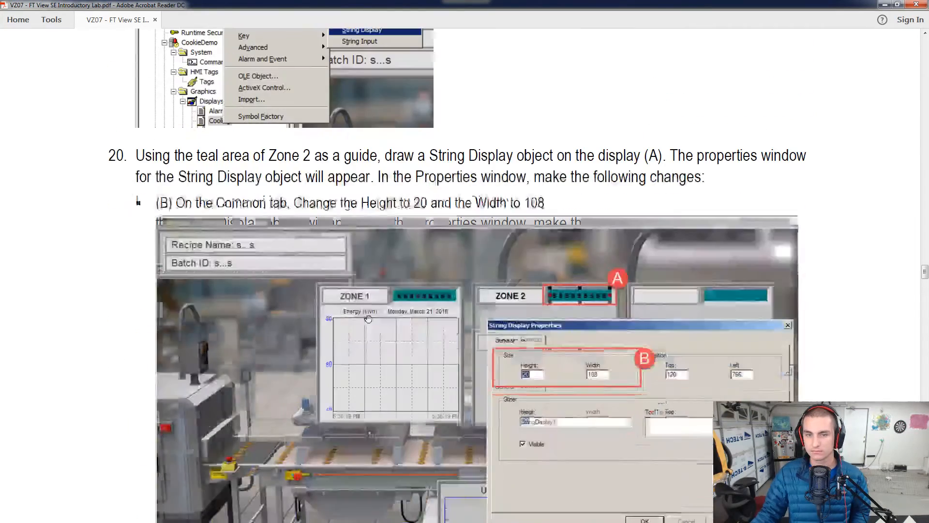
pyautogui.scroll(-1, 369, 319)
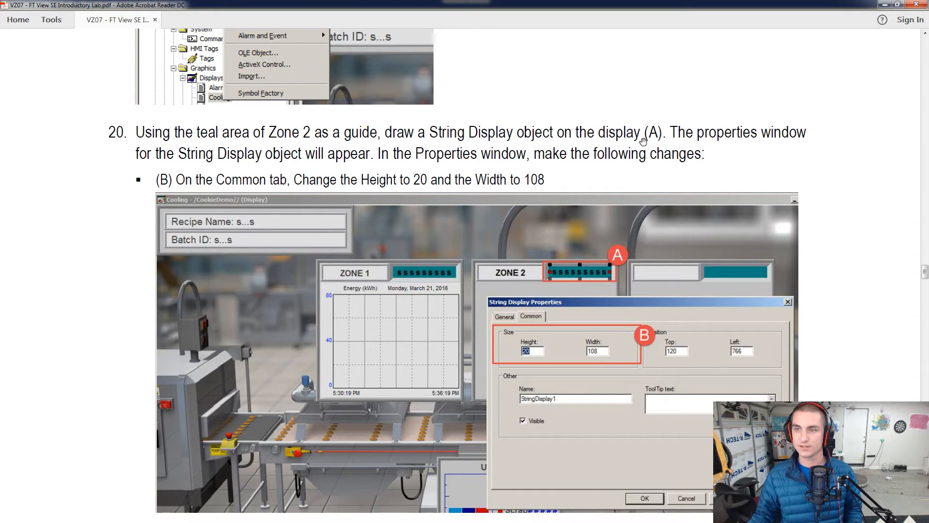
# Step: Switch back to FactoryTalk View Studio and draw a String Display about 117 wide over the teal area of the ZONE 3 panel
pyautogui.hotkey('alt', 'Tab')
pyautogui.click(584, 164)
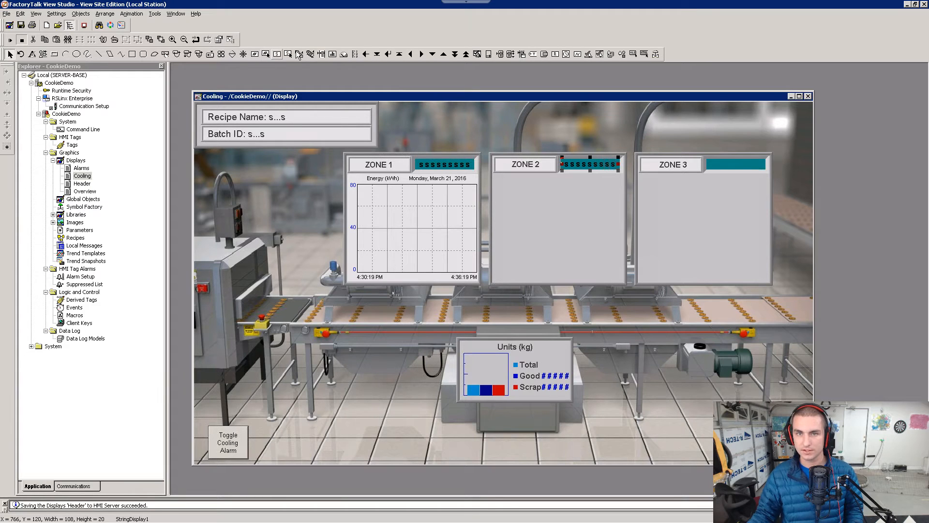
pyautogui.click(277, 54)
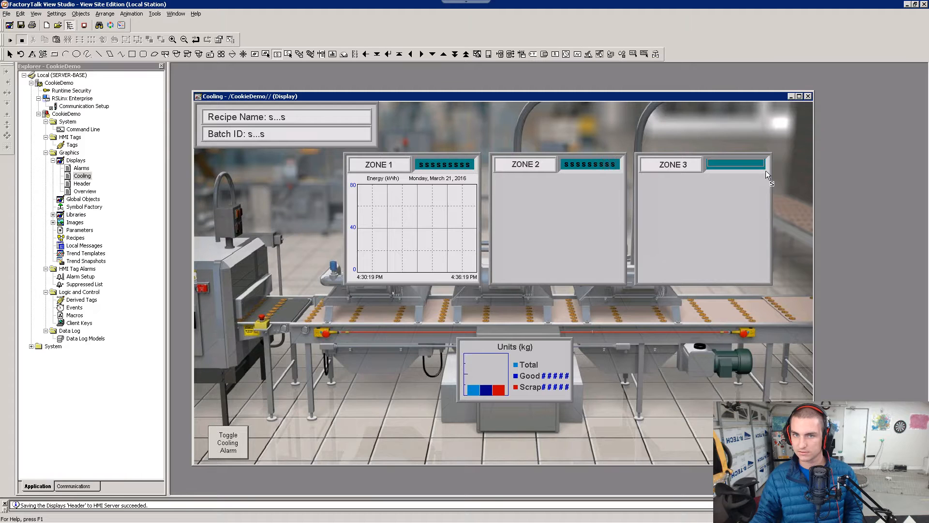
pyautogui.moveTo(708, 159); pyautogui.dragTo(766, 171)
# Step: Switch to the lab PDF and review the required size, expression, dimensions and justification for the String Display
pyautogui.hotkey('alt', 'Tab')
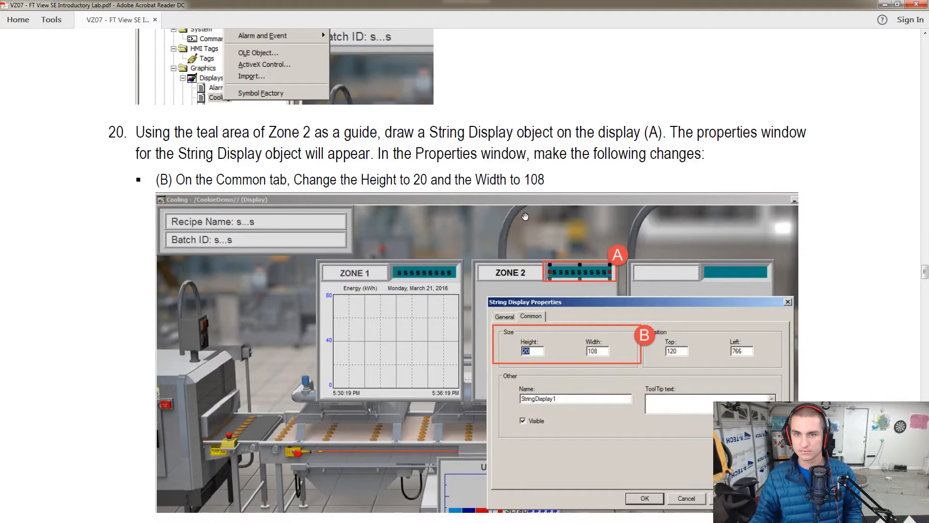
pyautogui.scroll(-4, 519, 232)
pyautogui.scroll(5, 519, 234)
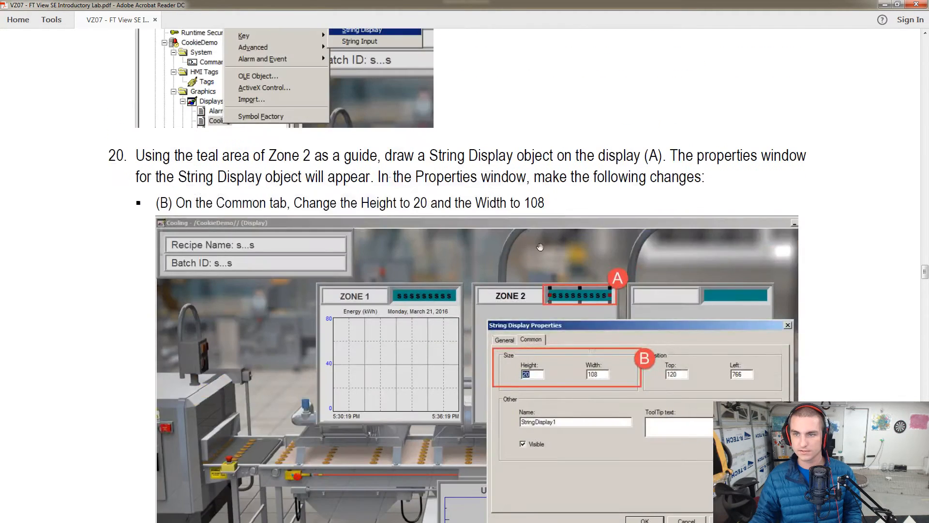
pyautogui.scroll(-3, 540, 247)
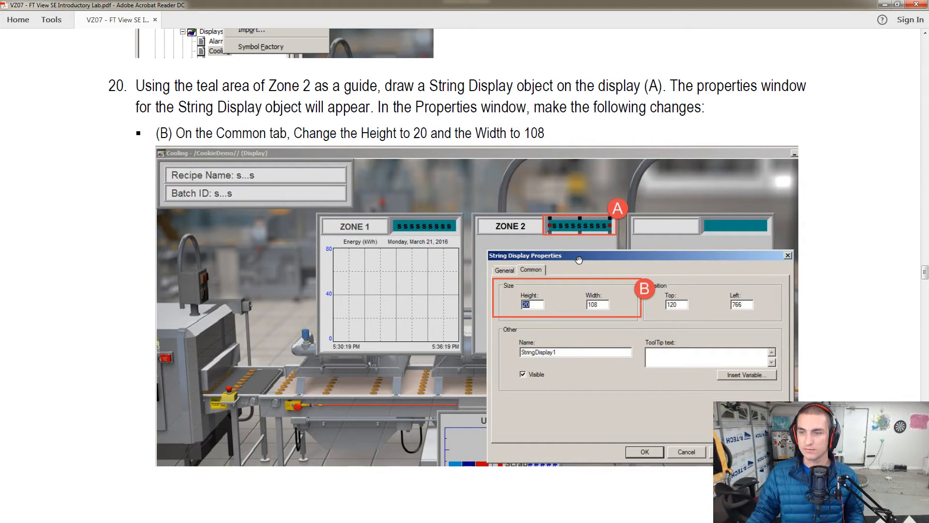
pyautogui.hotkey('alt', 'Tab')
pyautogui.hotkey('alt', 'Tab')
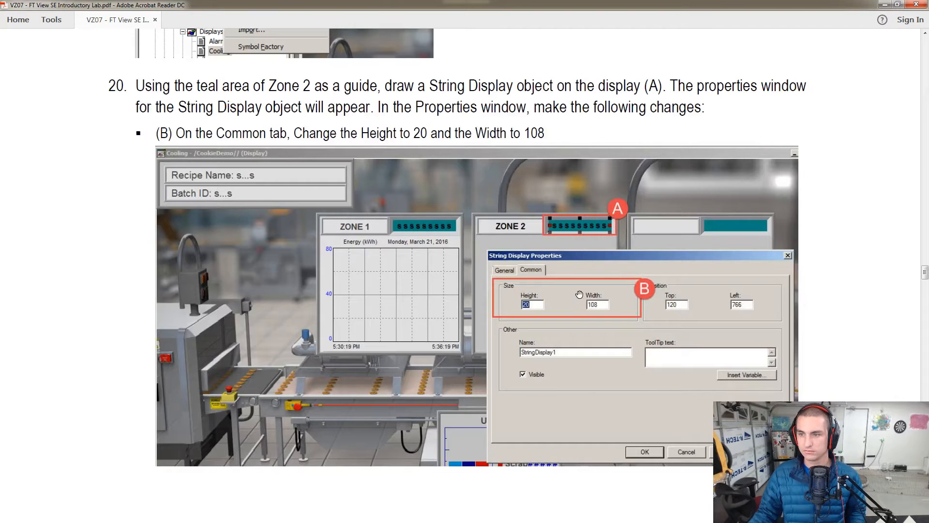
pyautogui.scroll(-20, 579, 294)
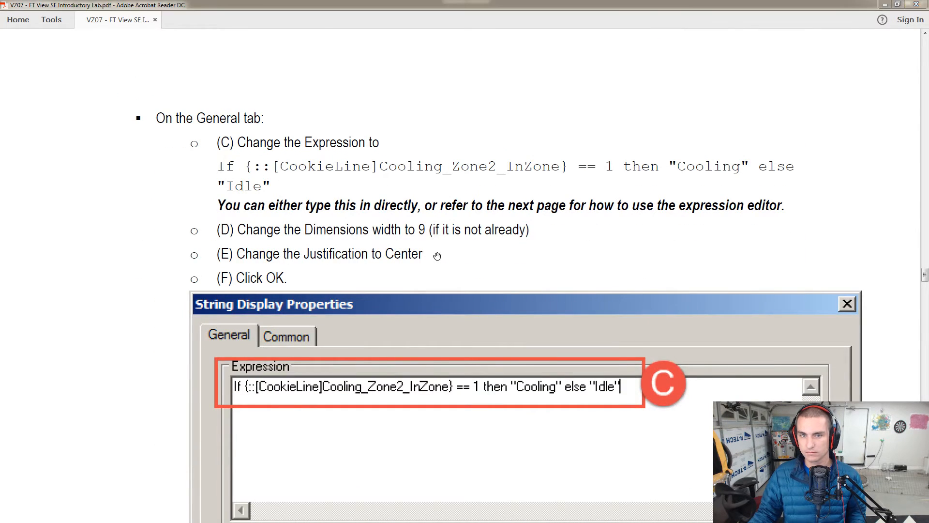
# Step: Return to FactoryTalk View Studio, set the new String Display's height to 20 and width to 108, and apply the size
pyautogui.hotkey('alt', 'Tab')
pyautogui.click(363, 180)
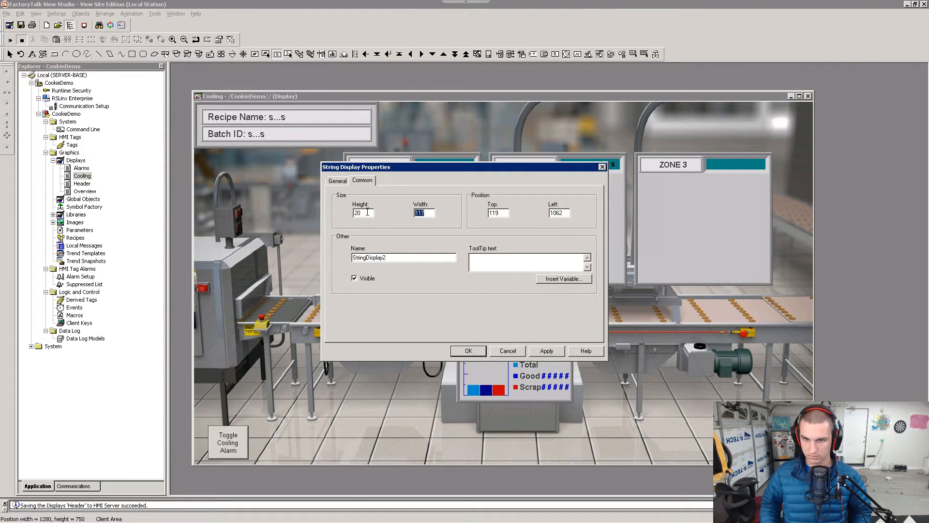
pyautogui.click(548, 351)
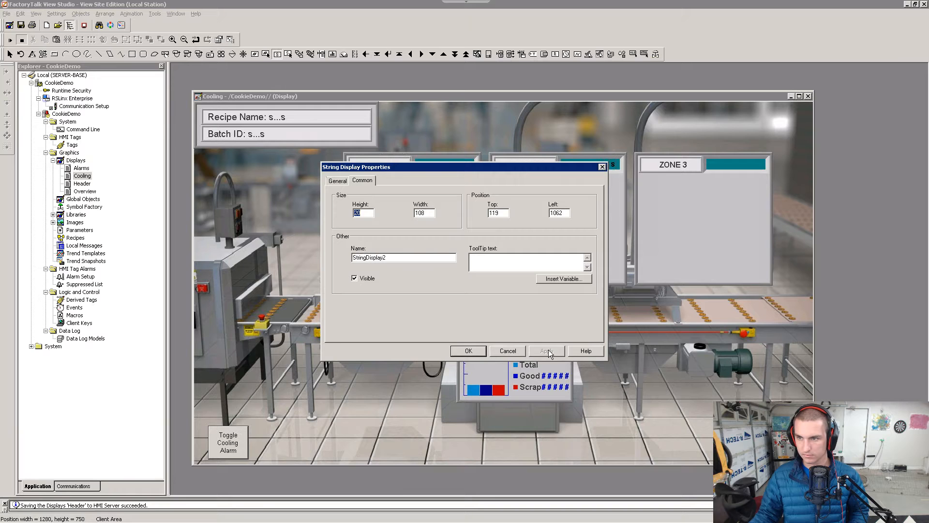
# Step: Check the expression wording in the lab PDF and begin the ZONE 3 String Display's expression with the If keyword
pyautogui.click(338, 181)
pyautogui.hotkey('alt', 'Tab')
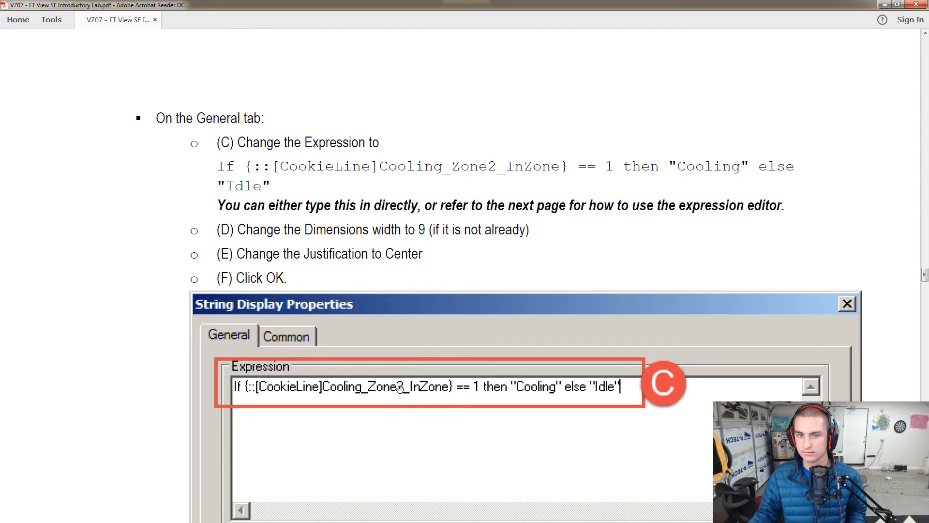
pyautogui.hotkey('alt', 'Tab')
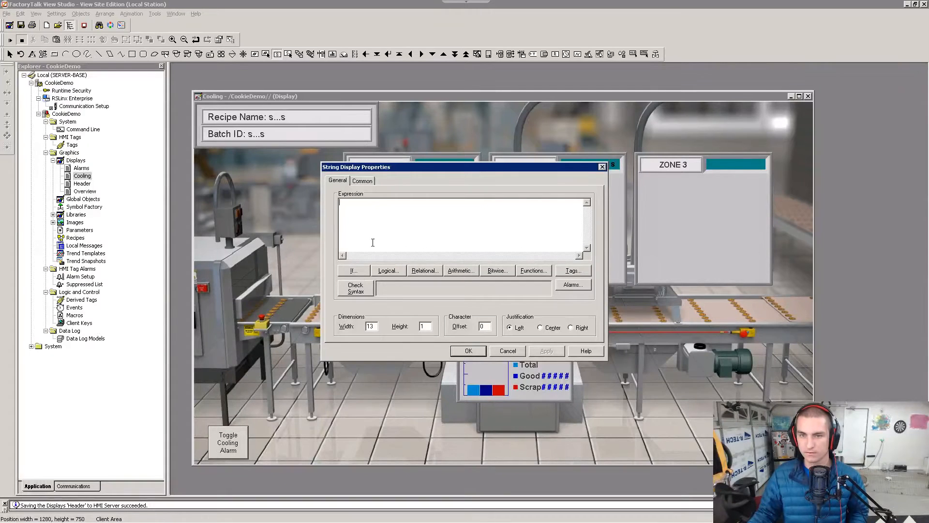
pyautogui.click(359, 272)
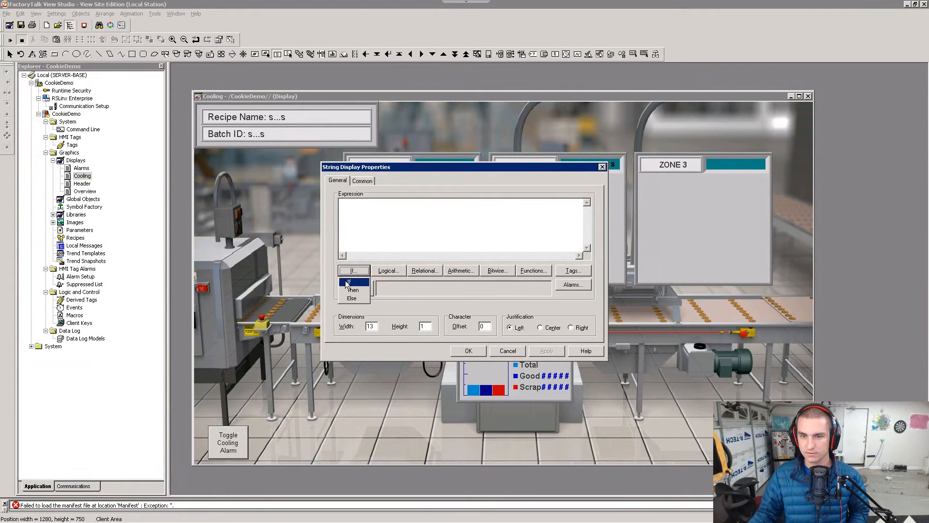
pyautogui.click(349, 281)
# Step: Look for the cooling zone tag in the Tag Browser, refreshing all folders and checking the system folder and the CookieDemo root
pyautogui.click(580, 274)
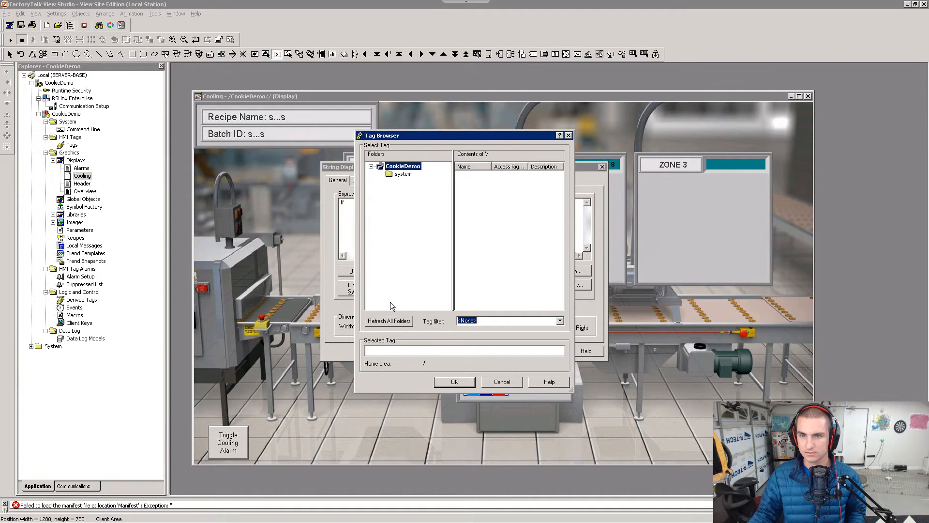
pyautogui.click(392, 322)
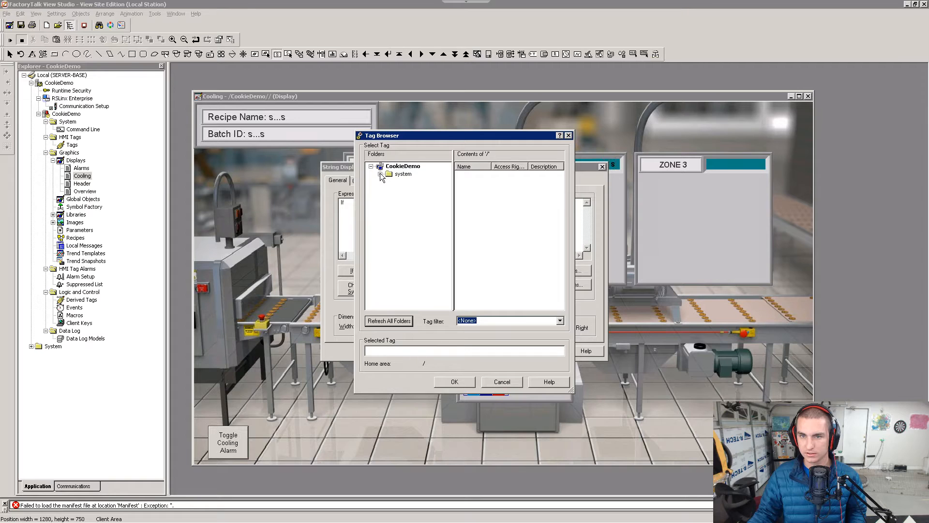
pyautogui.click(402, 174)
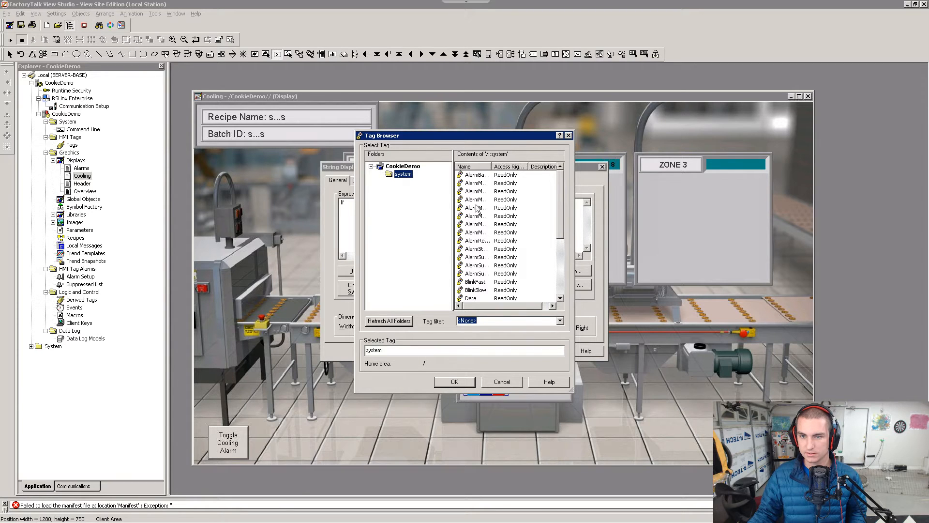
pyautogui.click(408, 167)
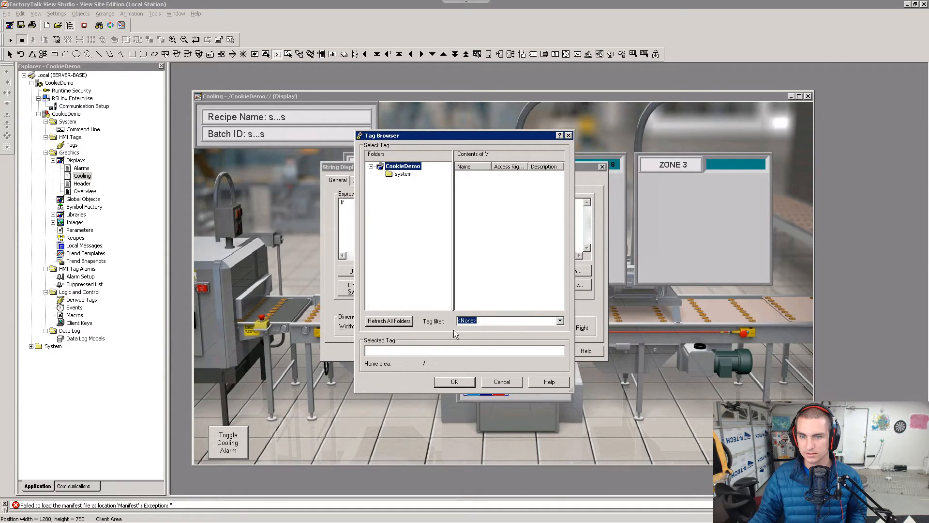
# Step: Switch to the lab PDF and recheck the tag name in the expression and the remaining General settings
pyautogui.hotkey('alt', 'Tab')
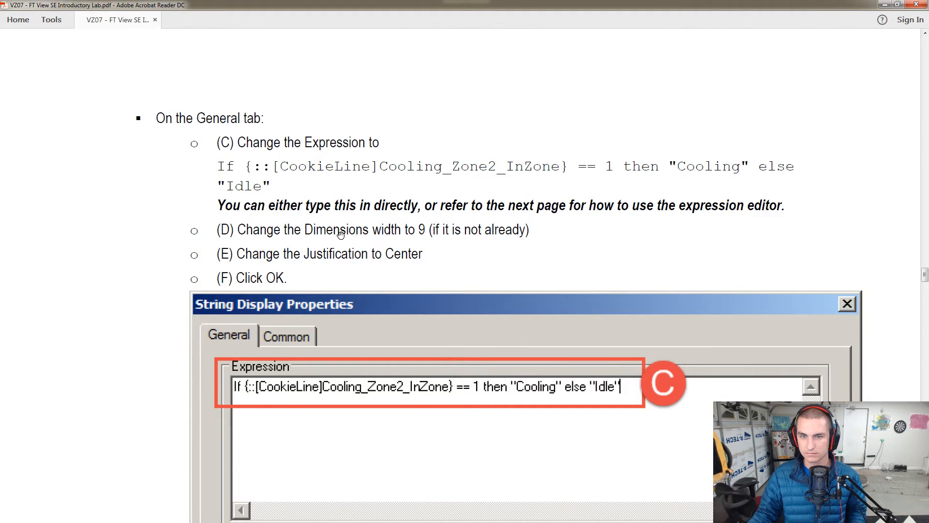
pyautogui.scroll(-8, 456, 387)
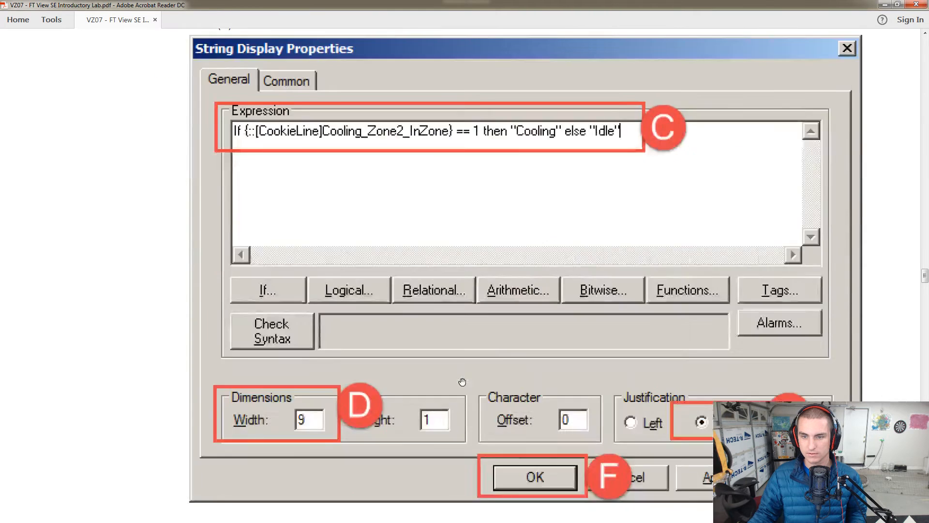
pyautogui.scroll(9, 462, 381)
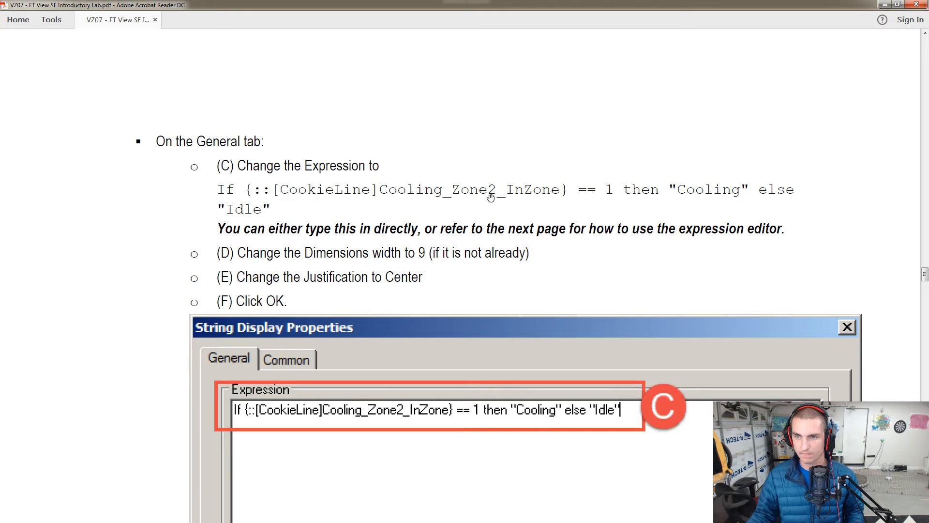
# Step: Return to FactoryTalk View Studio, search the system folder and refreshed CookieDemo root again for the tag, and close the Tag Browser
pyautogui.hotkey('alt', 'Tab')
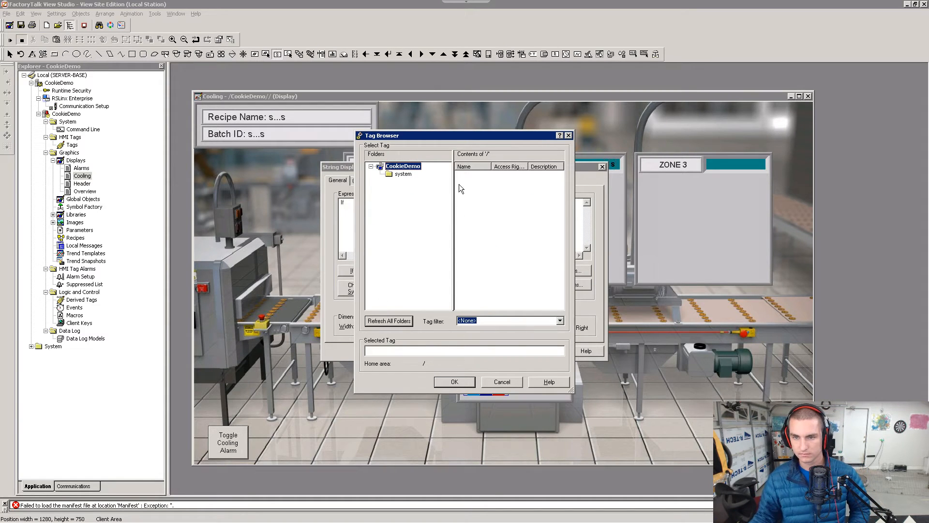
pyautogui.click(397, 175)
pyautogui.click(477, 191)
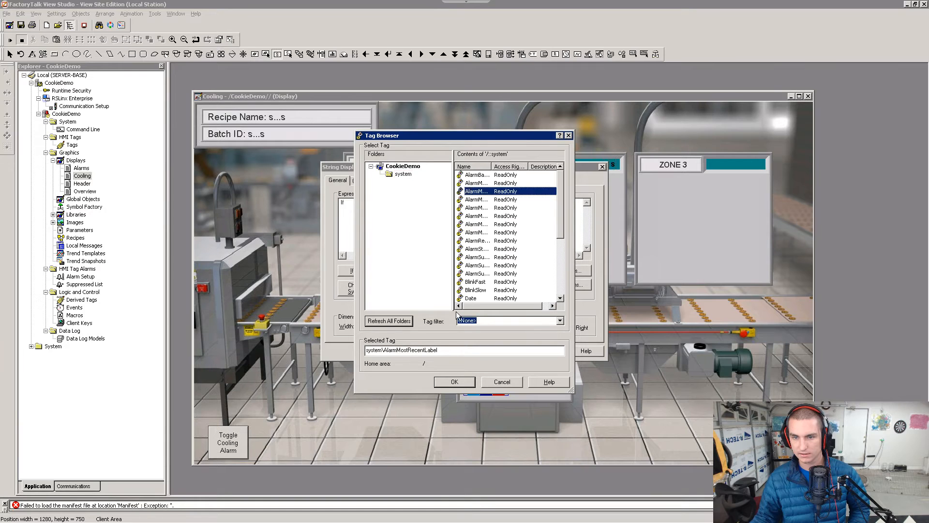
pyautogui.click(398, 167)
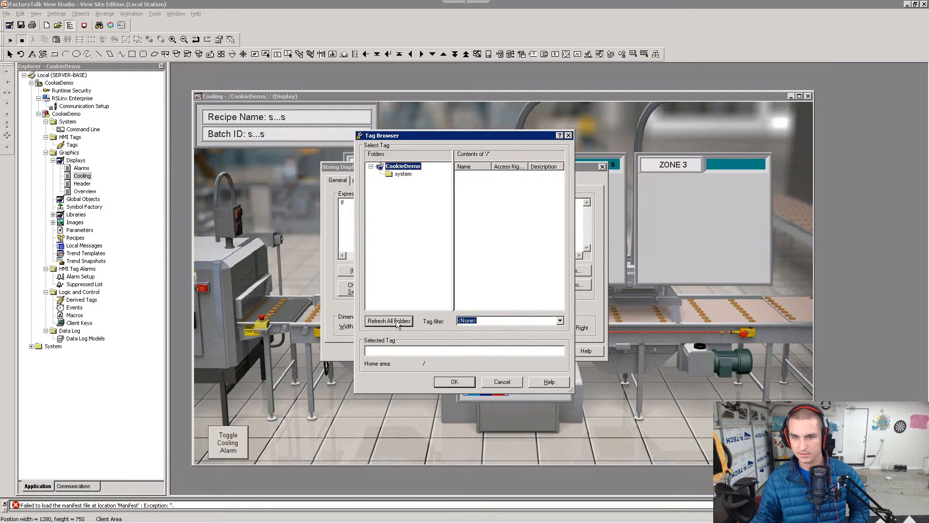
pyautogui.click(397, 321)
pyautogui.click(569, 136)
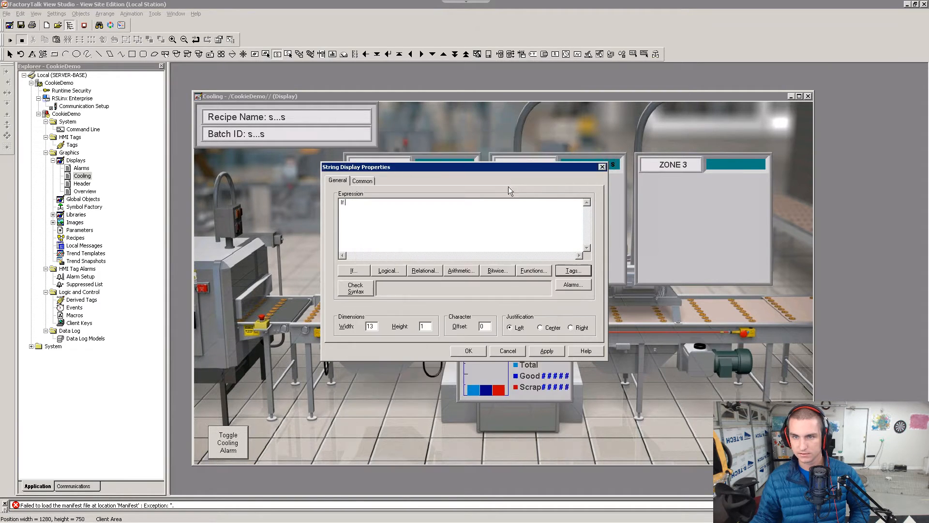
# Step: Continue the ZONE 3 String Display's expression with "{::", checking the tag syntax against the lab PDF
pyautogui.write('{::')
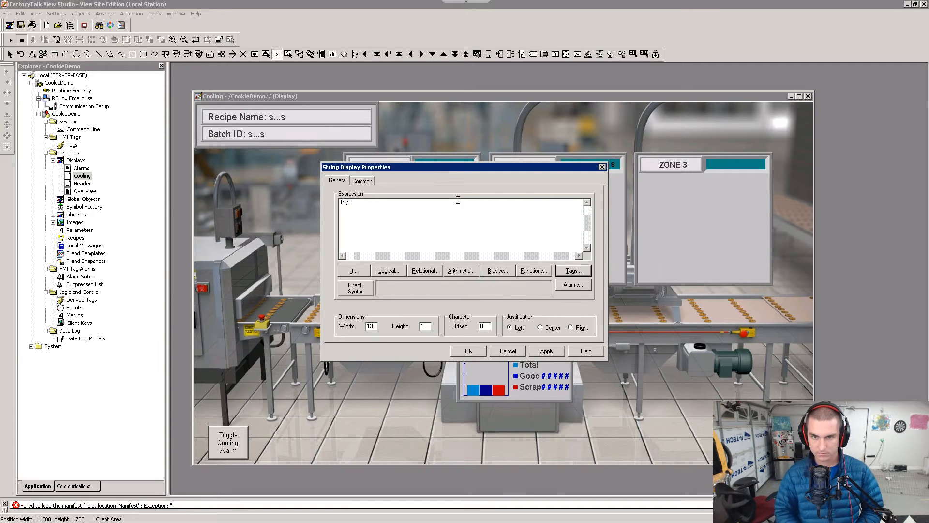
pyautogui.hotkey('alt', 'Tab')
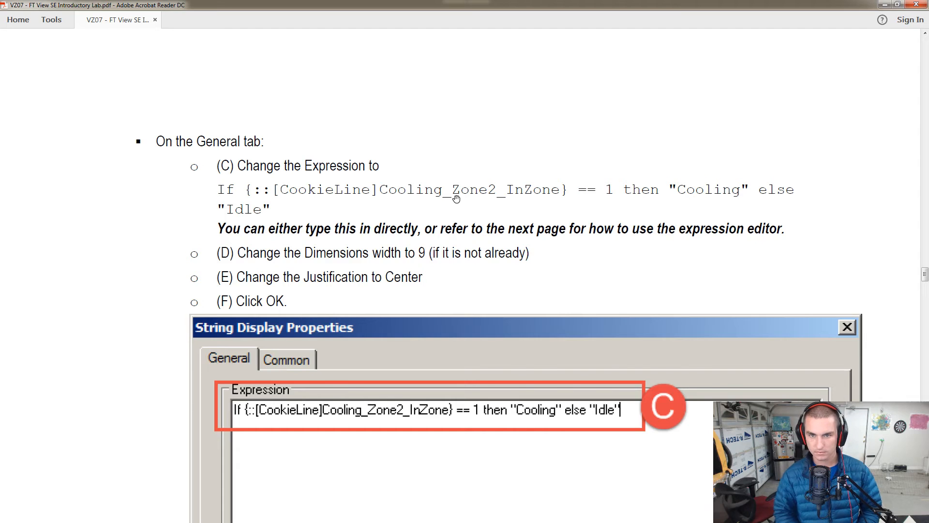
pyautogui.hotkey('alt', 'Tab')
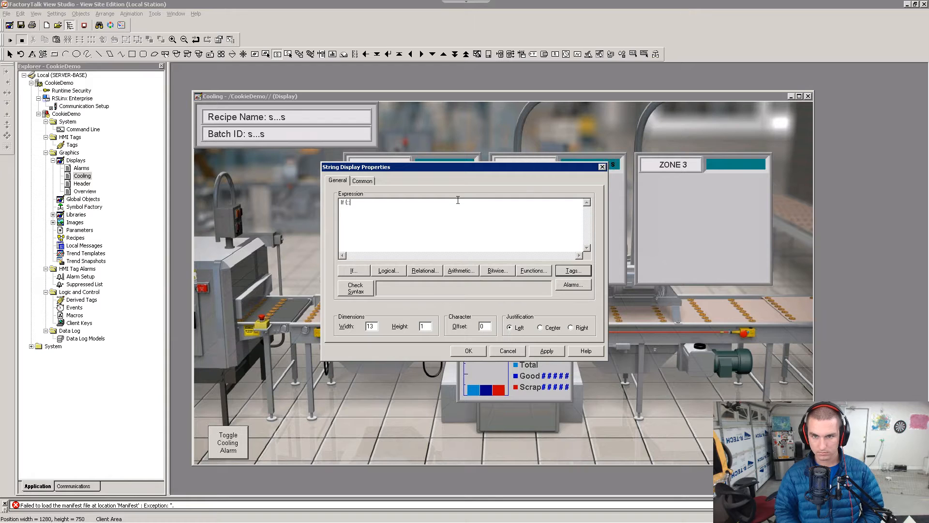
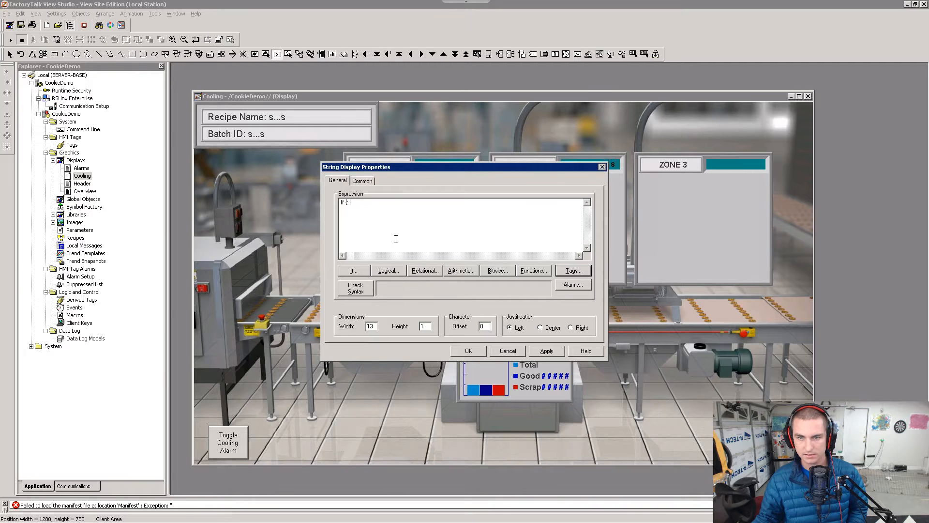
# Step: Read the lab PDF's instructions for building the expression with the editor, including the tag's folder path and the refresh tip
pyautogui.hotkey('alt', 'Tab')
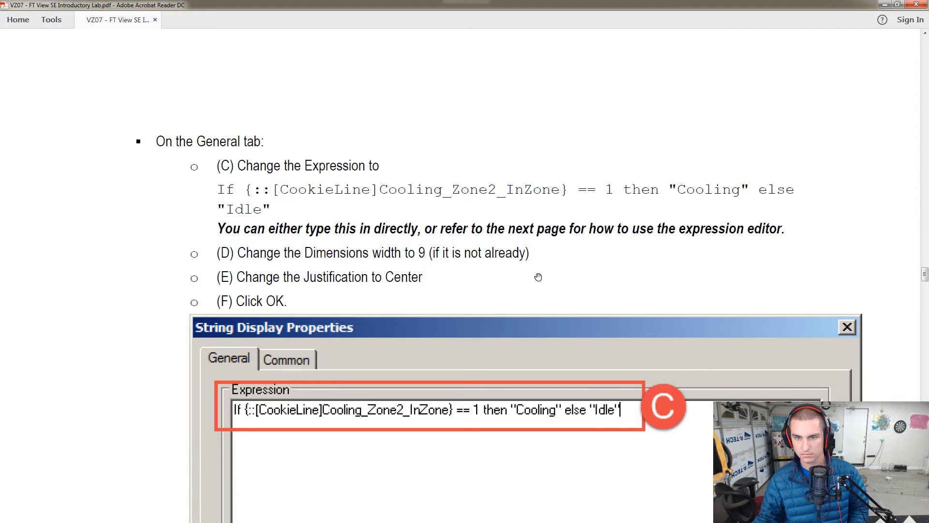
pyautogui.scroll(-12, 538, 277)
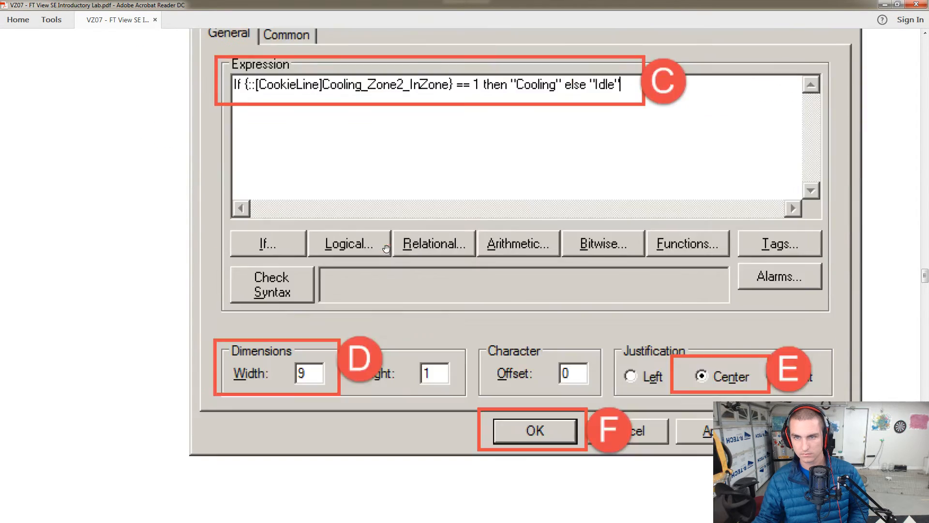
pyautogui.scroll(-7, 387, 249)
pyautogui.scroll(-20, 392, 252)
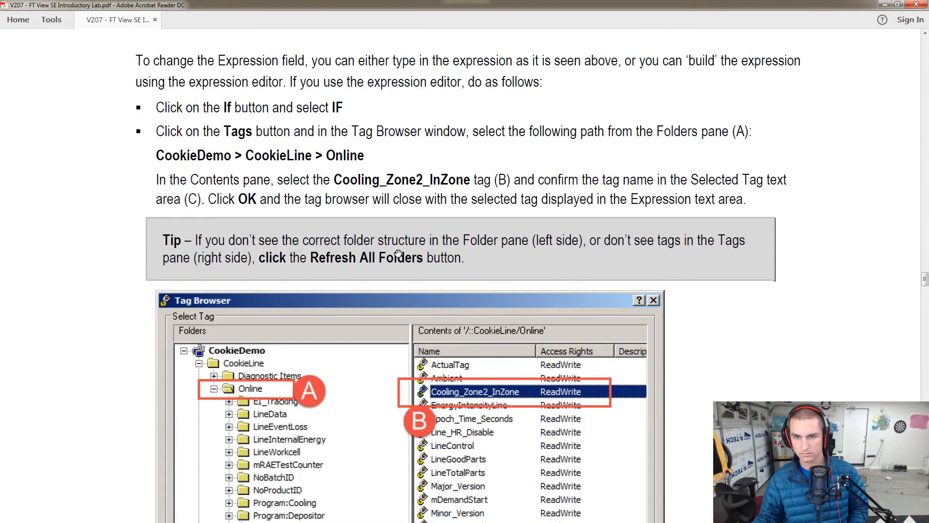
pyautogui.hotkey('alt', 'Tab')
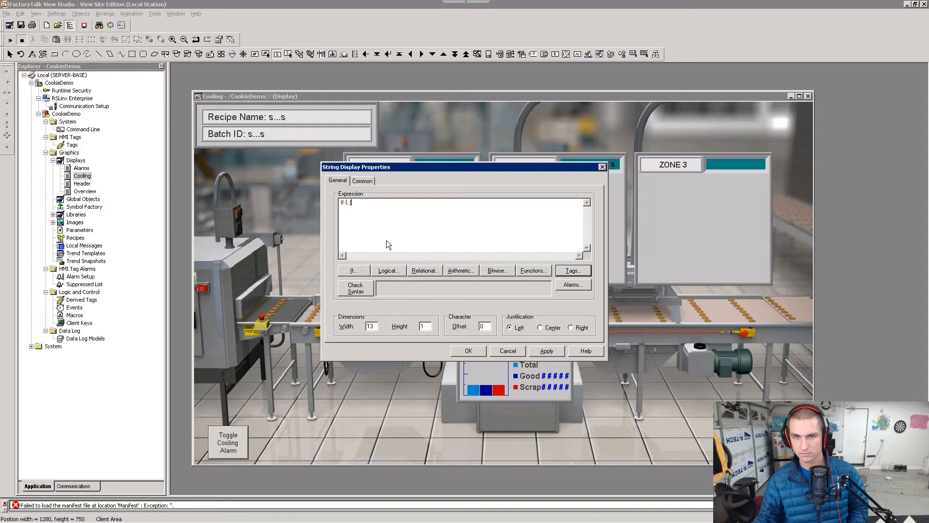
# Step: Try refreshing all folders in the Tag Browser, and cancel both the browser and the new String Display's properties
pyautogui.click(555, 271)
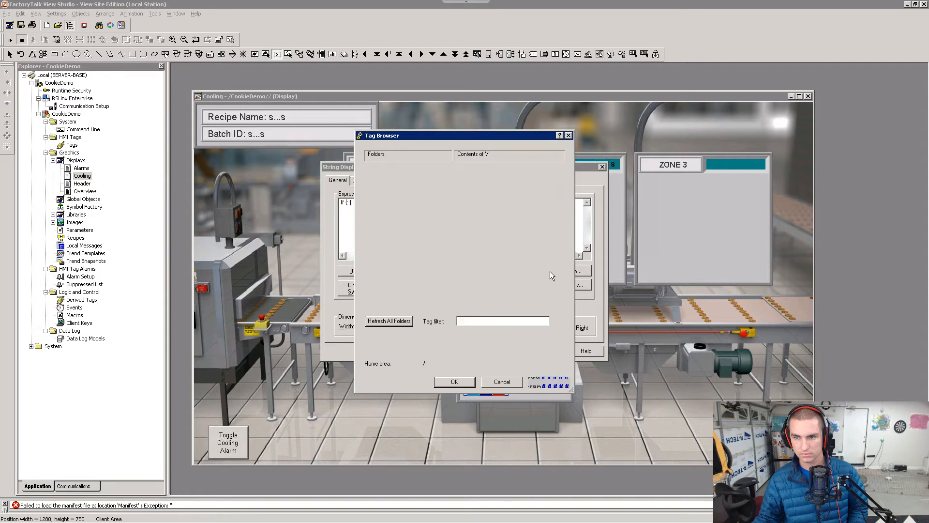
pyautogui.click(398, 323)
pyautogui.click(502, 382)
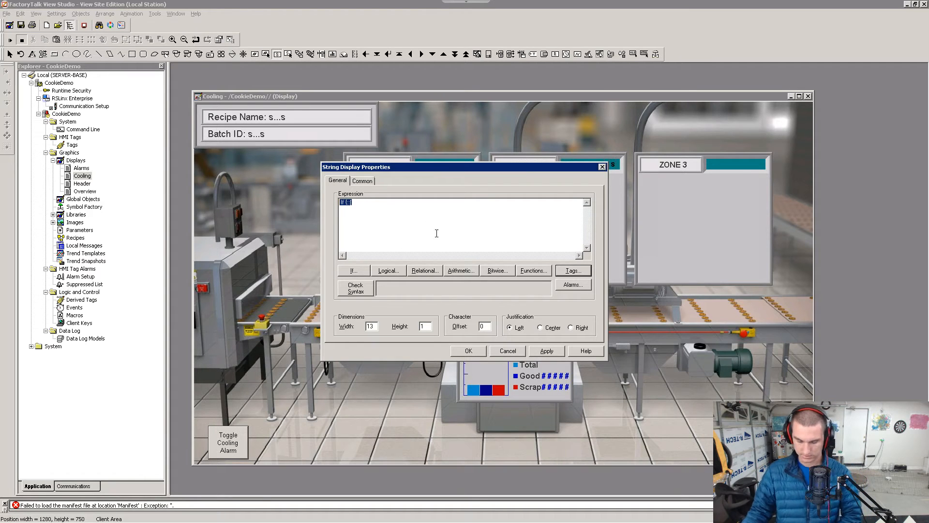
pyautogui.click(508, 351)
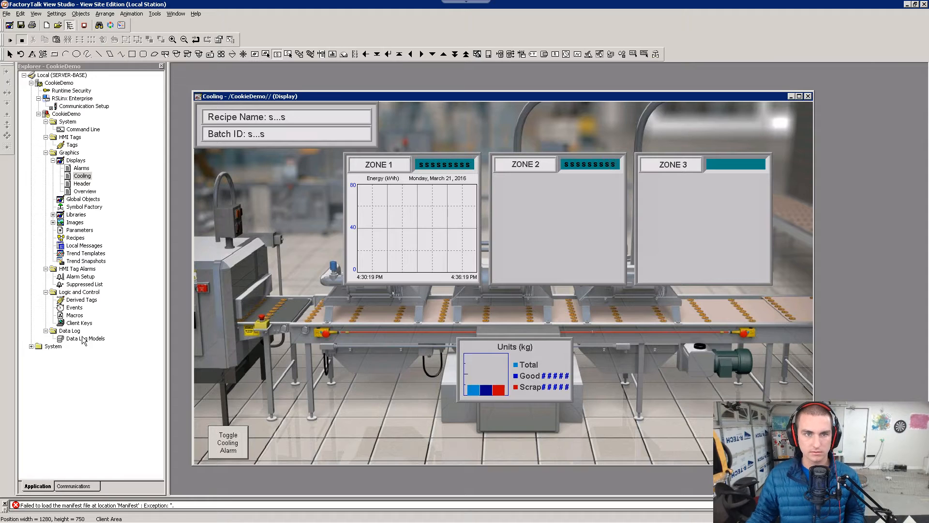
# Step: Inspect the RSLinx Enterprise communications tree for the RACE_CookieLine controller under the 1789-A17 backplane, and return to the application tree
pyautogui.click(86, 488)
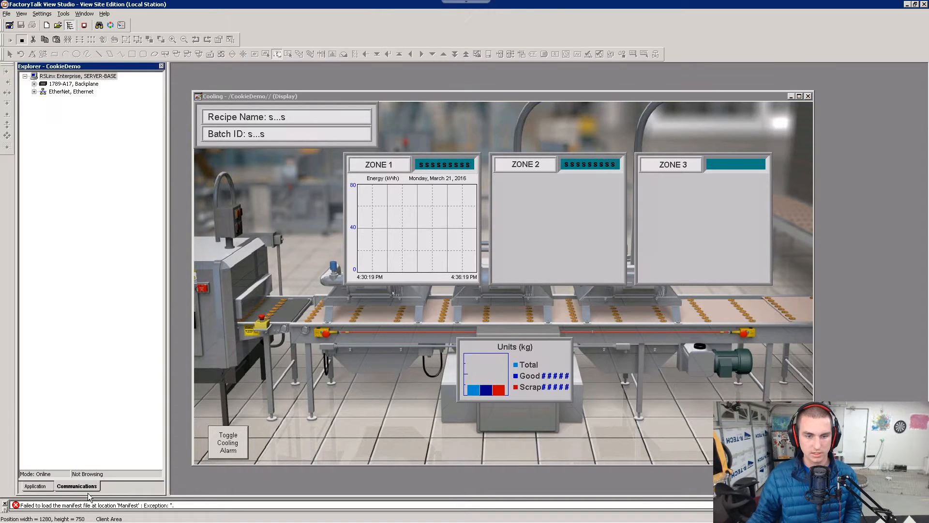
pyautogui.click(34, 84)
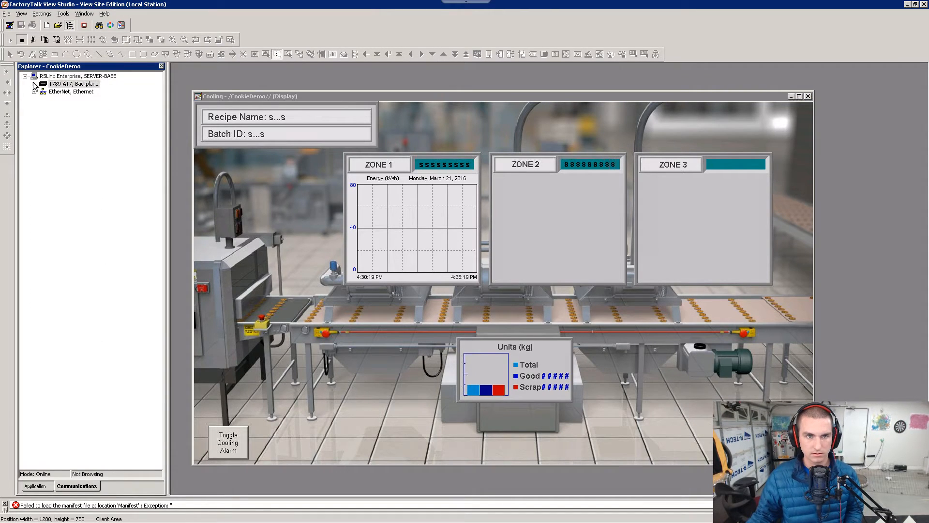
pyautogui.click(43, 99)
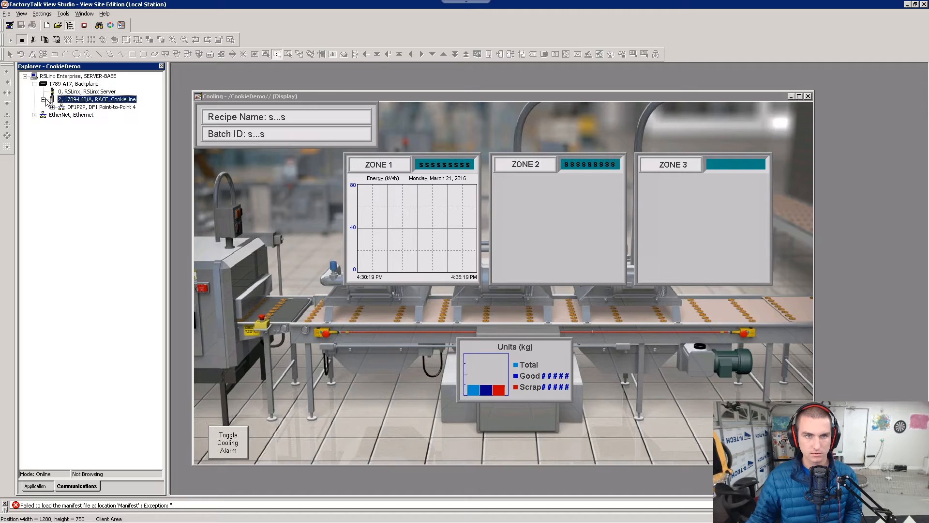
pyautogui.click(70, 107)
pyautogui.click(83, 100)
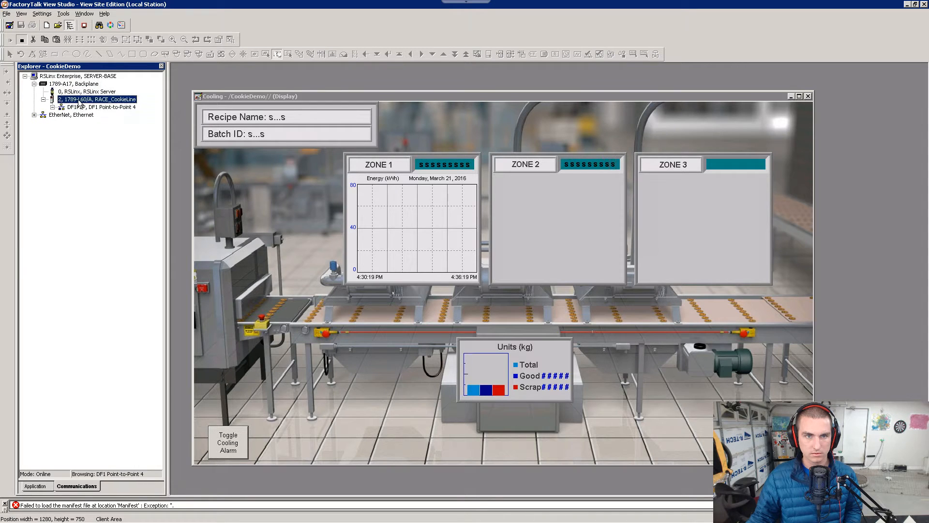
pyautogui.click(35, 487)
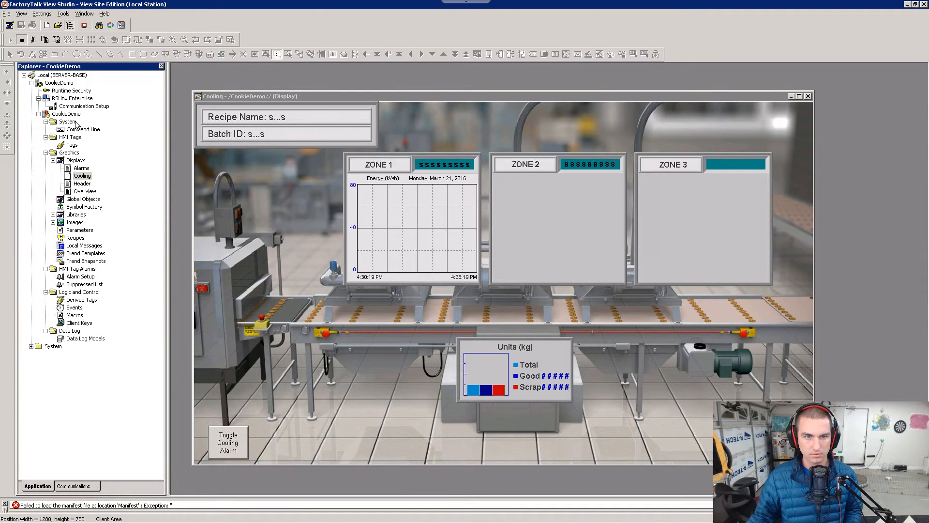
# Step: Open the RSLinx Enterprise Communication Setup and add a device shortcut named CookieLine
pyautogui.doubleClick(85, 108)
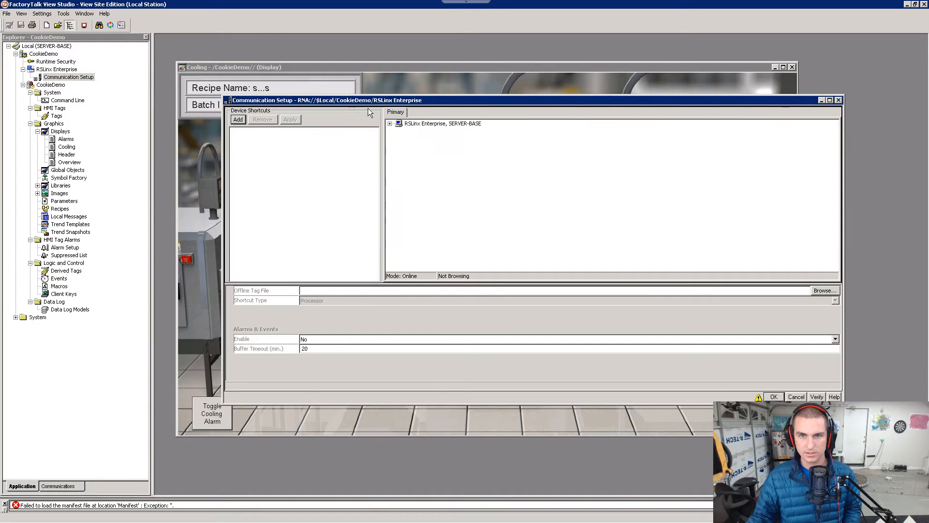
pyautogui.moveTo(343, 100); pyautogui.dragTo(376, 97)
pyautogui.click(271, 116)
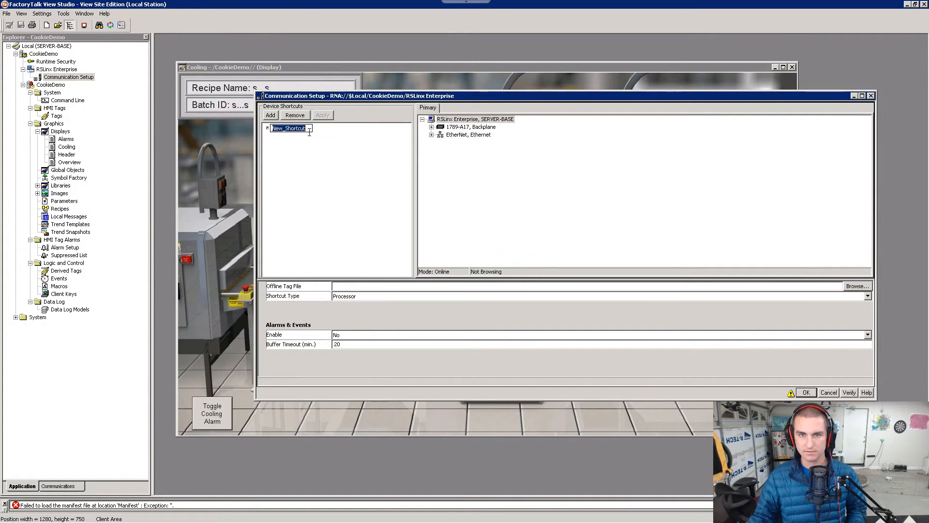
pyautogui.write('CoolieLi')
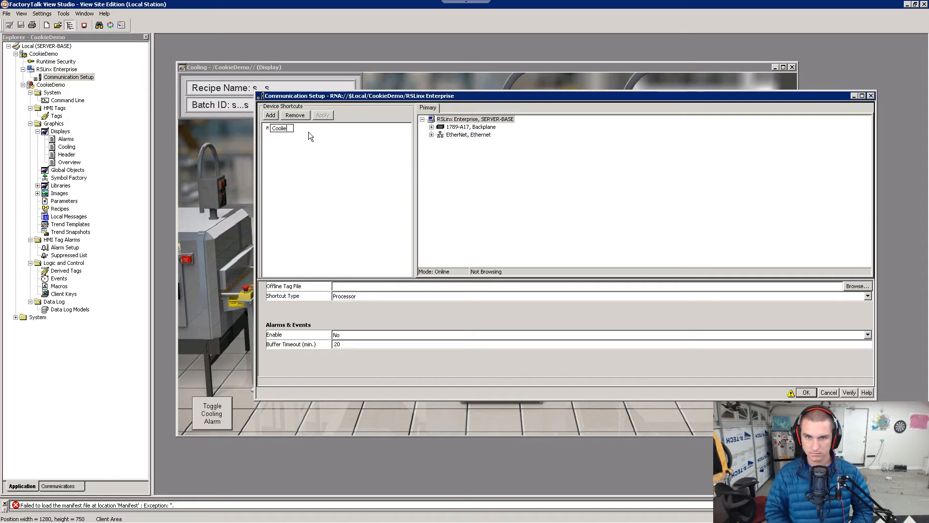
pyautogui.press('Return')
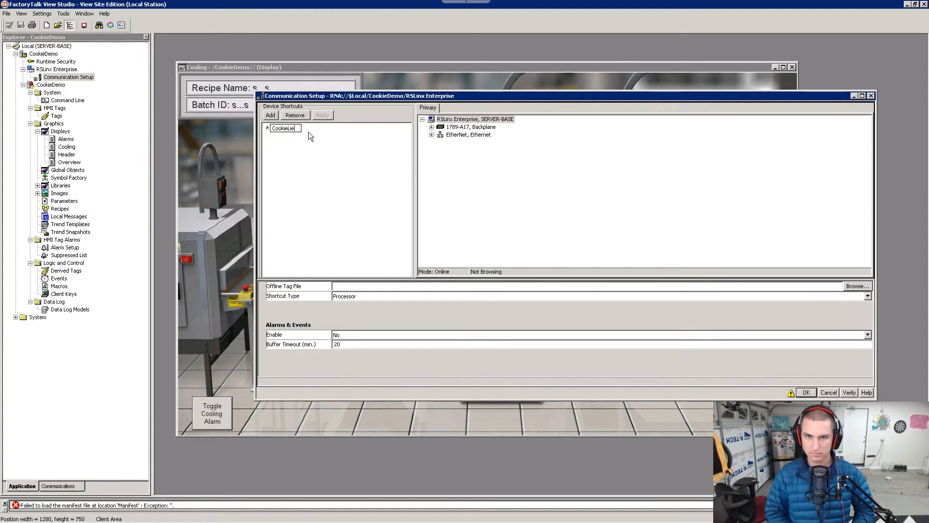
pyautogui.write('ne')
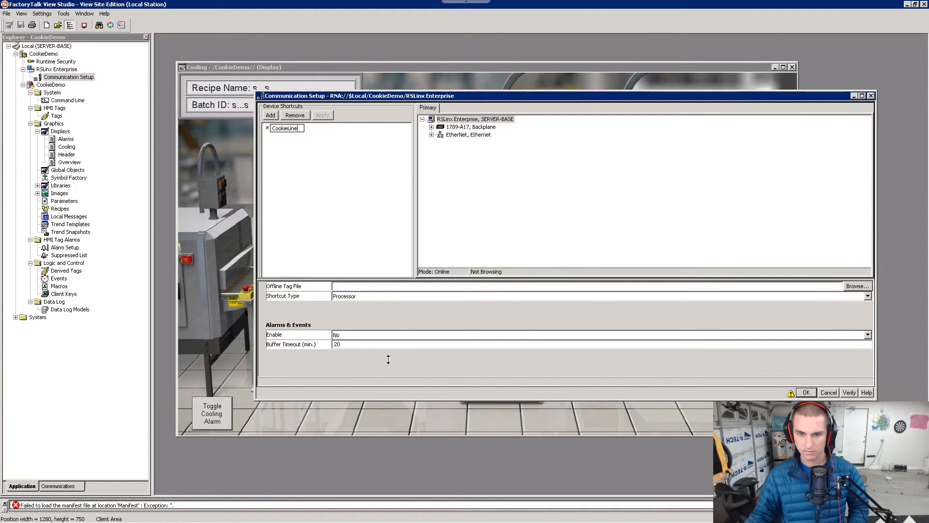
# Step: Enable Alarms & Events for the CookieLine shortcut, assign it to the 1789-L60/A RACE_CookieLine controller, and save the communication setup
pyautogui.click(404, 332)
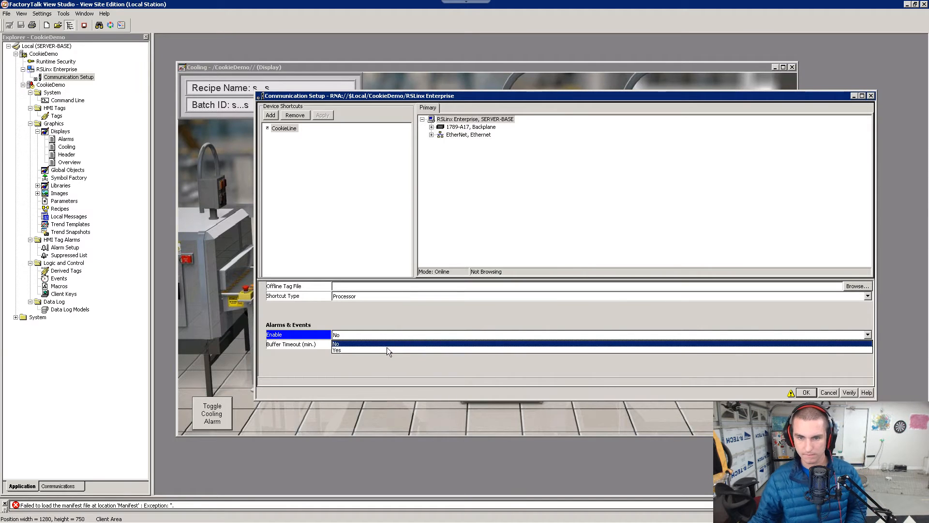
pyautogui.click(388, 348)
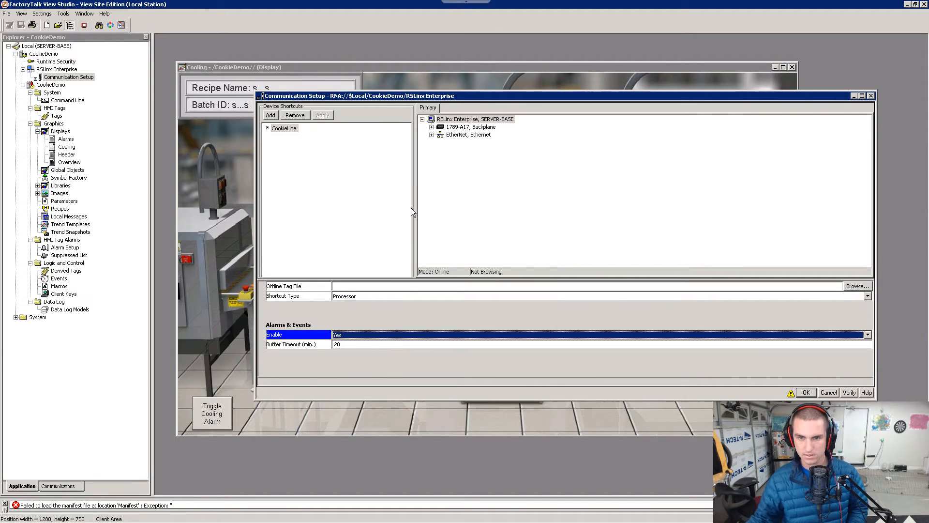
pyautogui.click(432, 127)
pyautogui.click(460, 142)
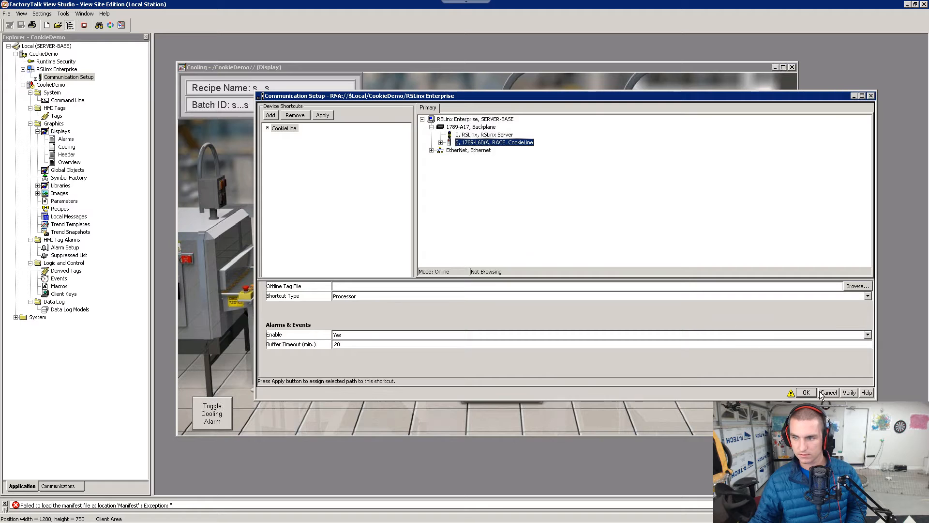
pyautogui.click(719, 349)
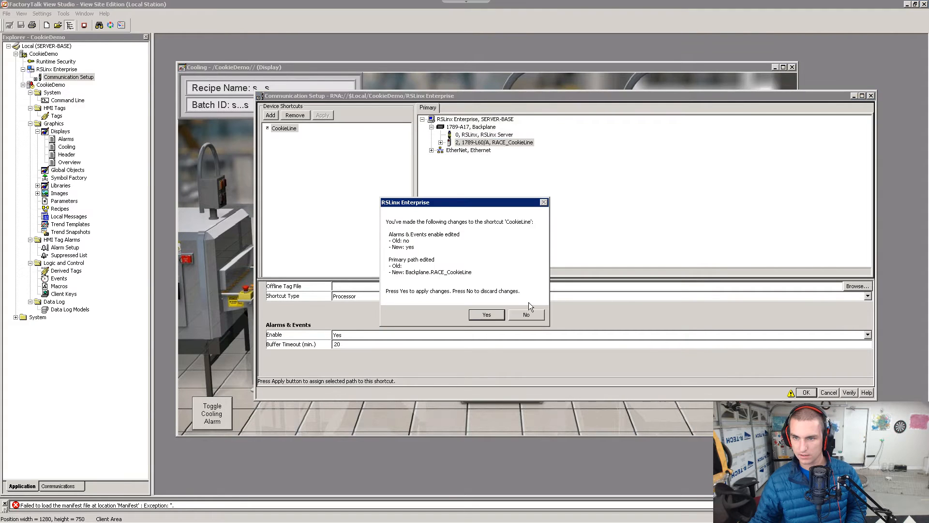
pyautogui.click(487, 314)
pyautogui.click(806, 392)
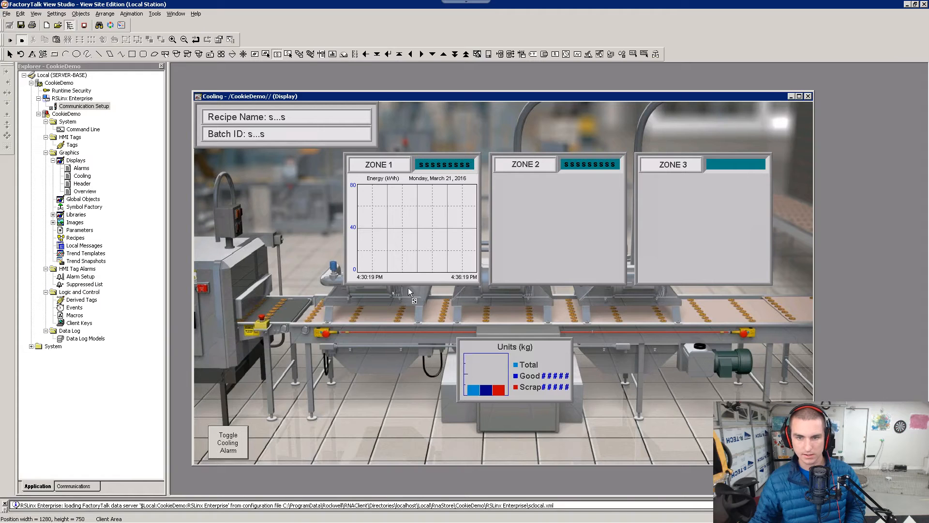
# Step: Open the ZONE 2 string display's properties and delete the tag reference from its expression, keeping the If and the comparison
pyautogui.click(601, 163)
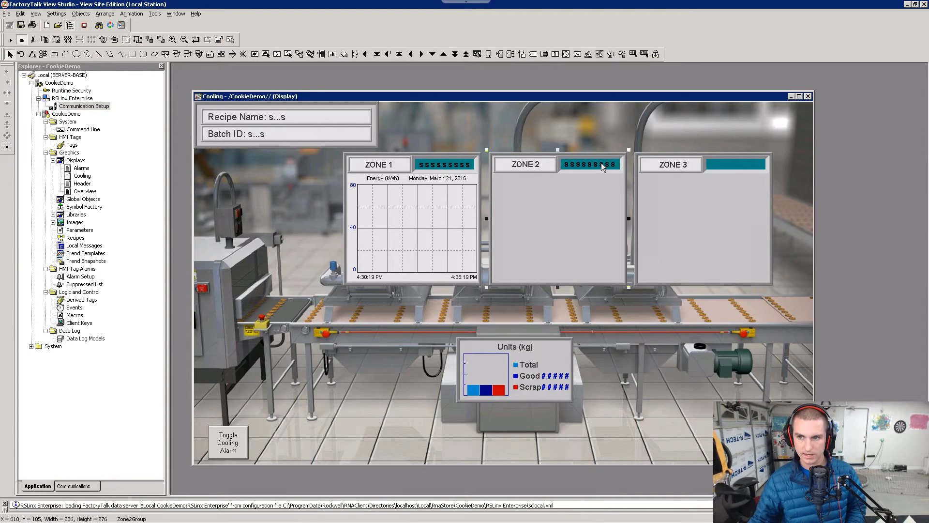
pyautogui.rightClick(601, 162)
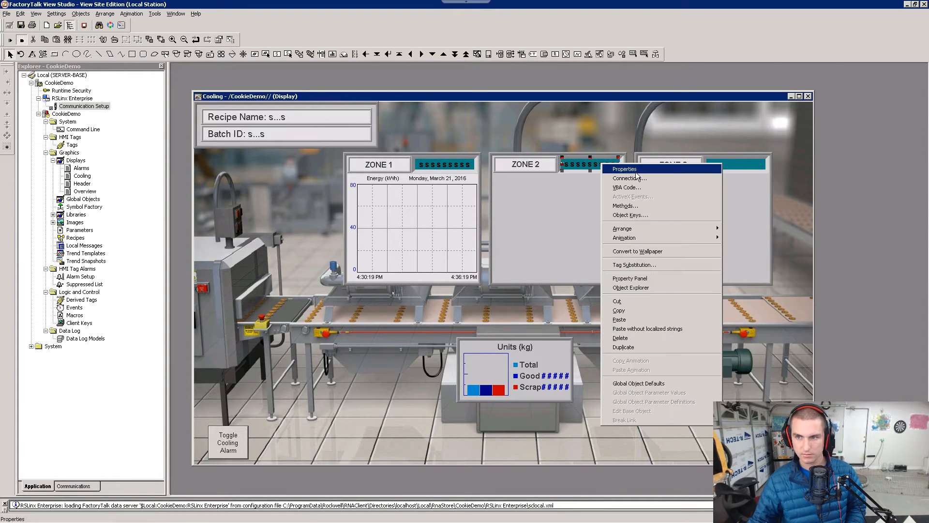
pyautogui.click(635, 172)
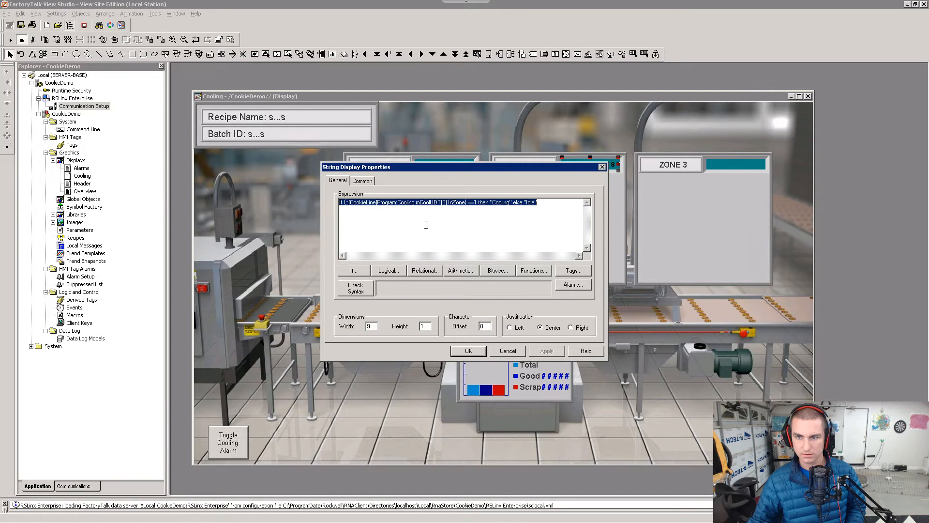
pyautogui.click(430, 203)
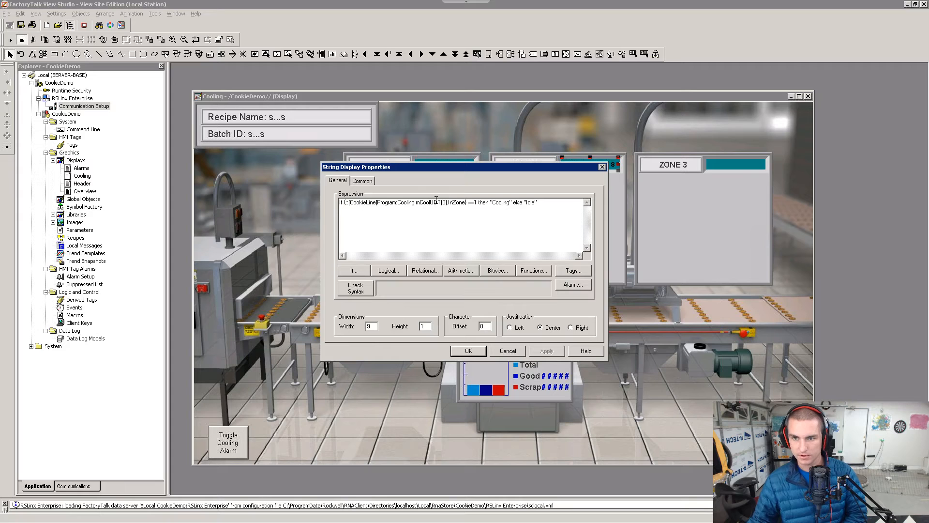
pyautogui.moveTo(468, 202); pyautogui.dragTo(344, 202)
pyautogui.press('BackSpace')
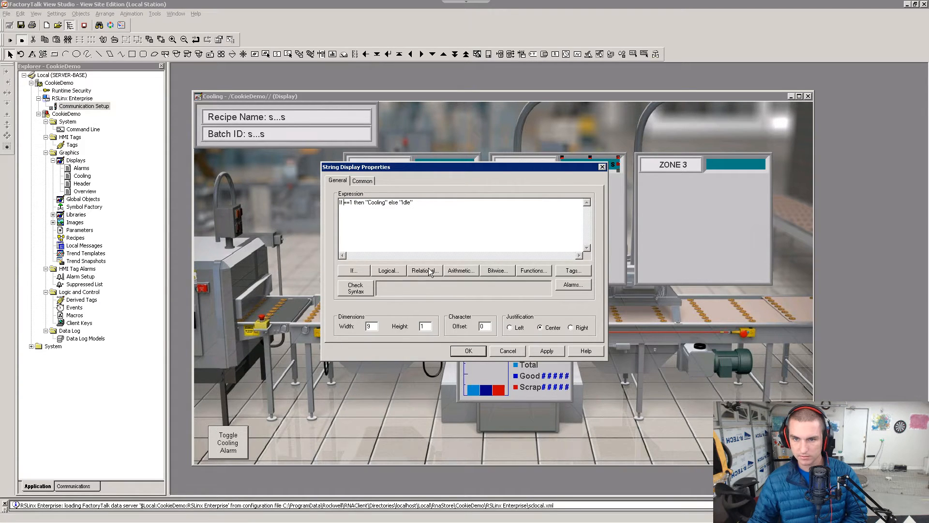
# Step: Refresh the tag folders and insert the Cooling_Zone2_InZone tag from CookieLine > Online into the ZONE 2 display's expression
pyautogui.click(566, 271)
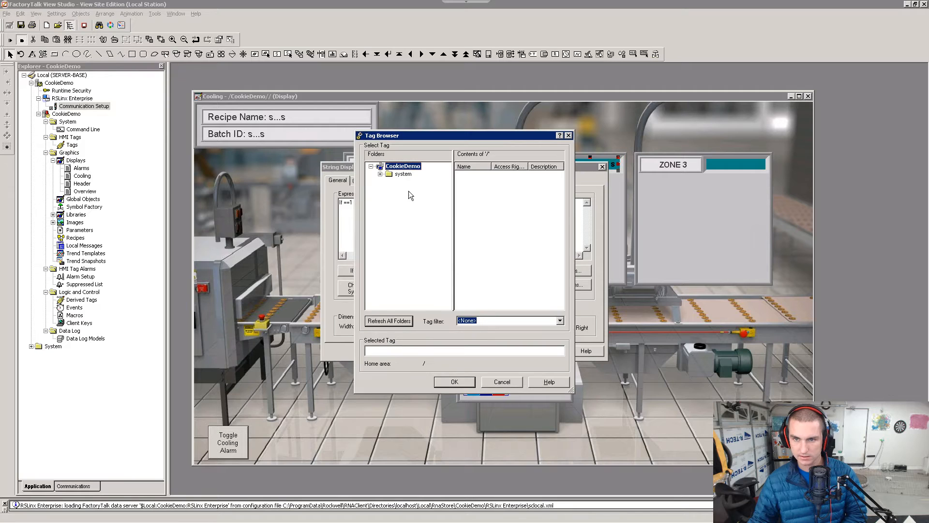
pyautogui.click(383, 324)
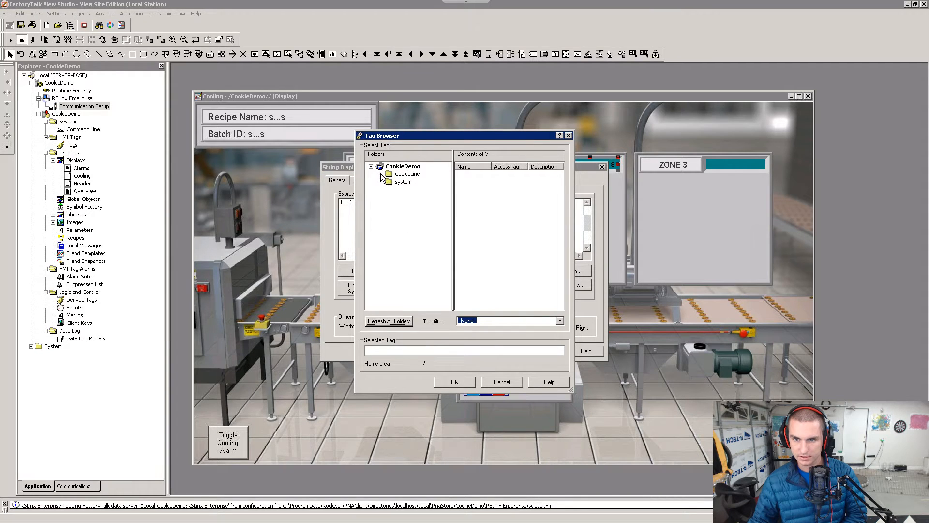
pyautogui.click(409, 176)
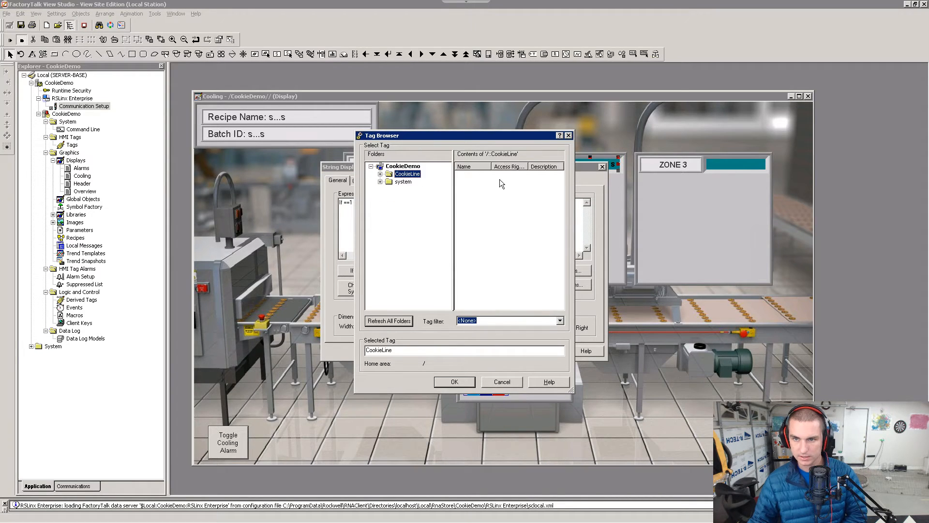
pyautogui.click(380, 174)
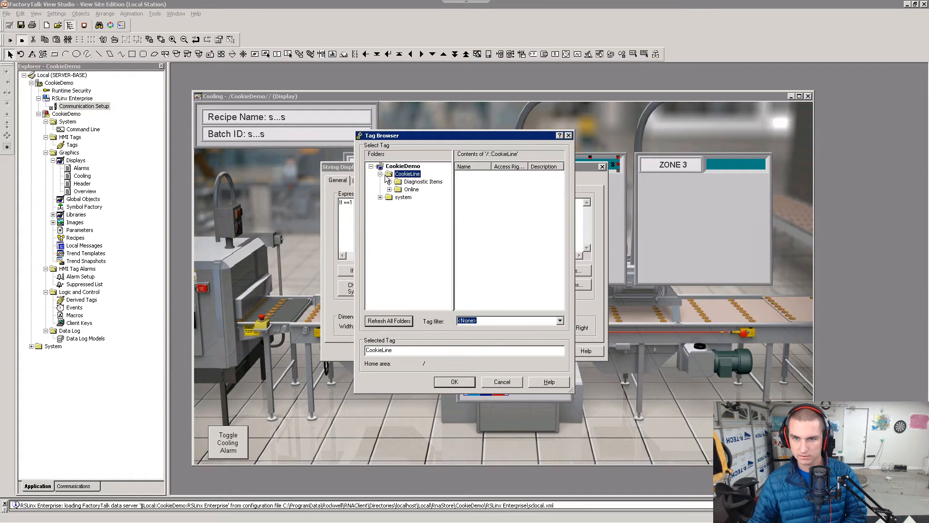
pyautogui.click(408, 190)
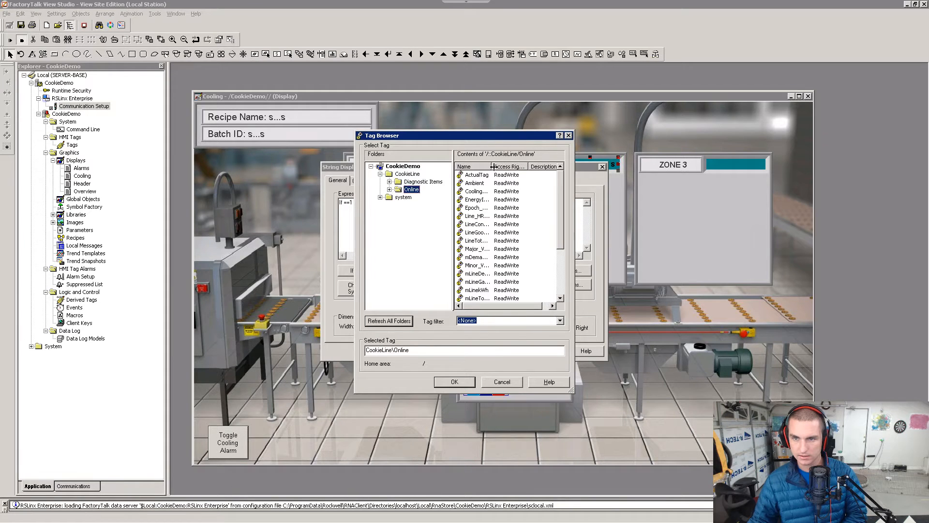
pyautogui.moveTo(493, 166); pyautogui.dragTo(527, 167)
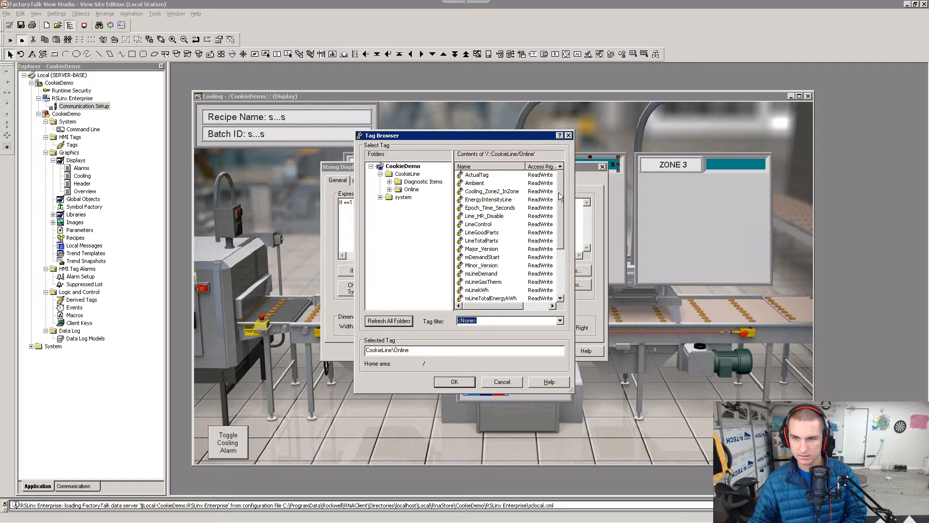
pyautogui.click(510, 193)
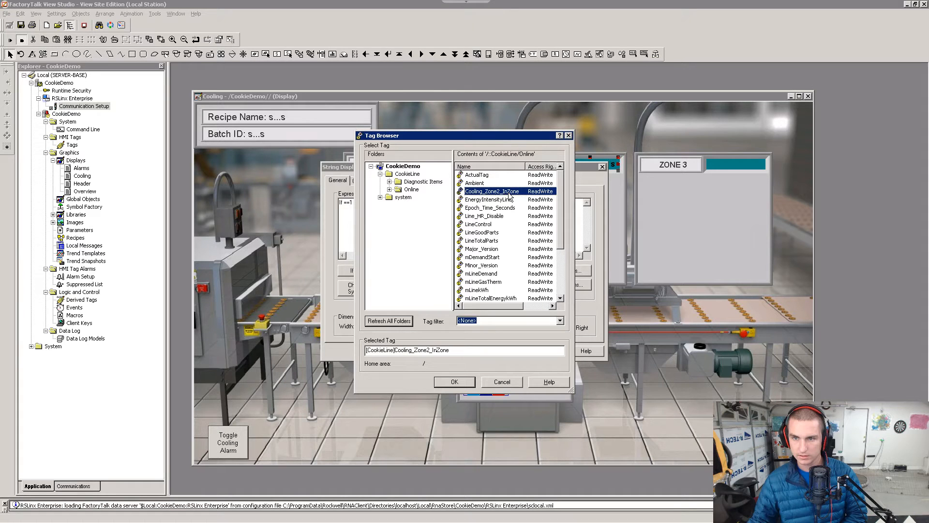
pyautogui.click(456, 382)
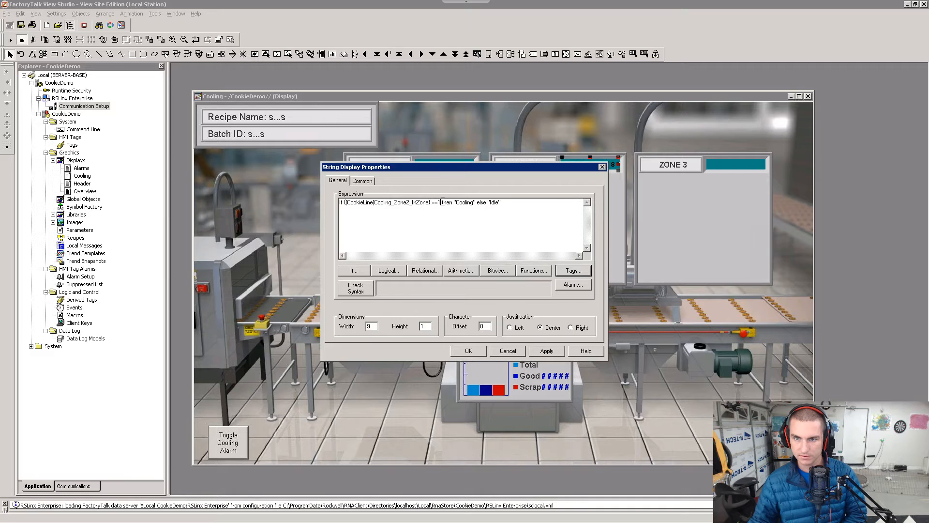
# Step: Compare the ZONE 2 expression with the lab PDF, space its comparison as "== 1 then", and apply the change
pyautogui.hotkey('alt', 'Tab')
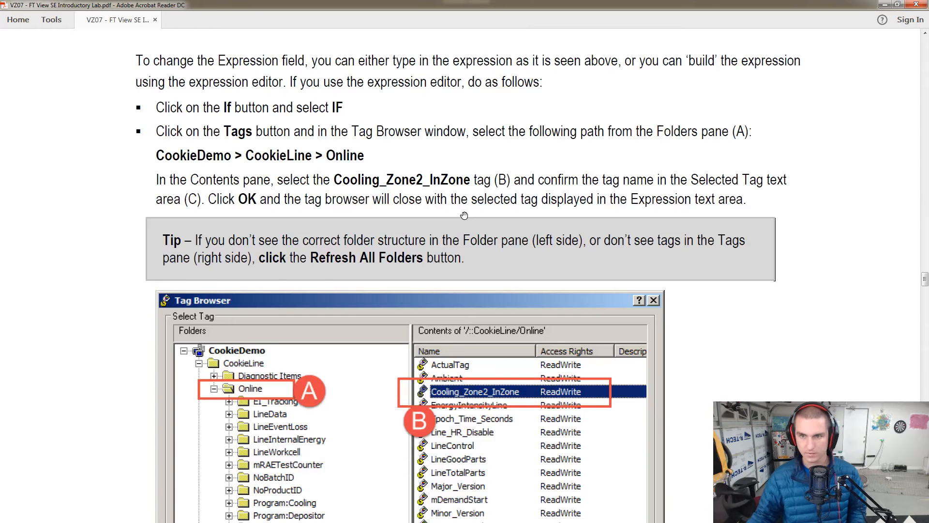
pyautogui.scroll(5, 464, 215)
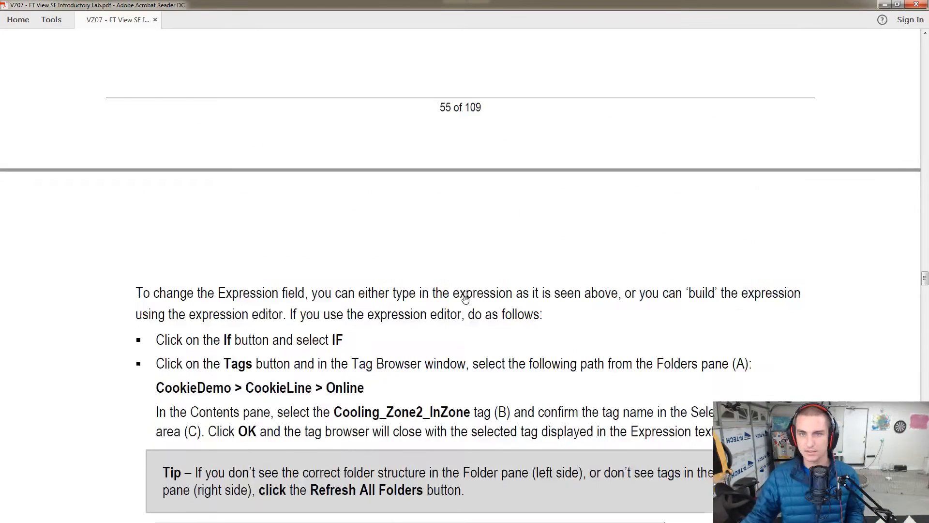
pyautogui.scroll(15, 466, 298)
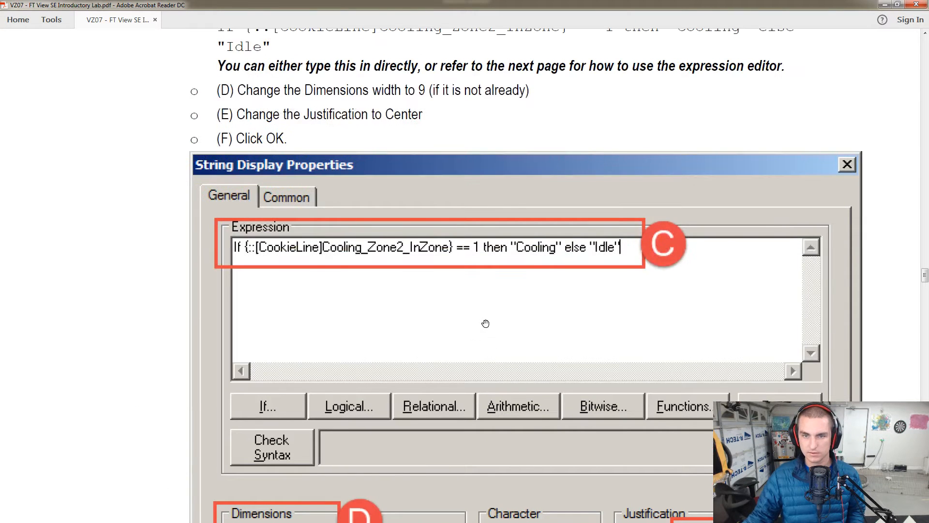
pyautogui.hotkey('alt', 'Tab')
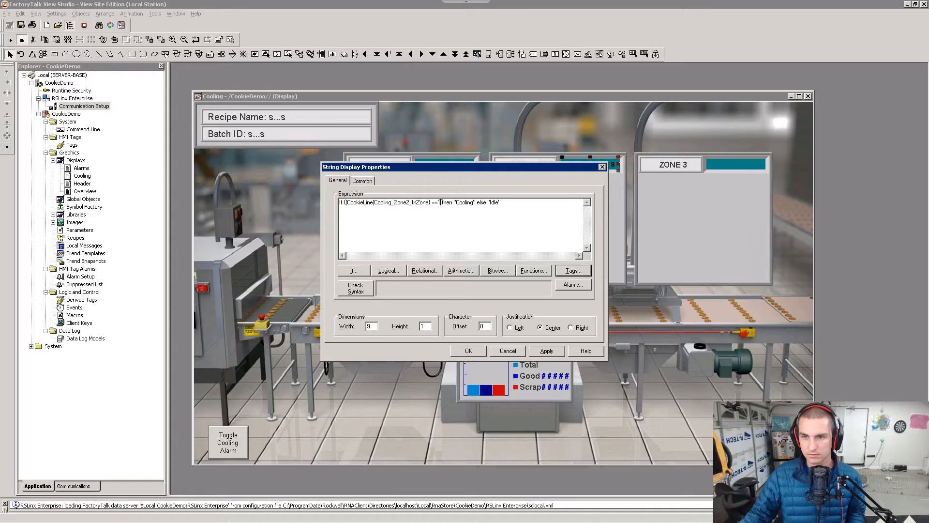
pyautogui.write('1')
pyautogui.hotkey('alt', 'Tab')
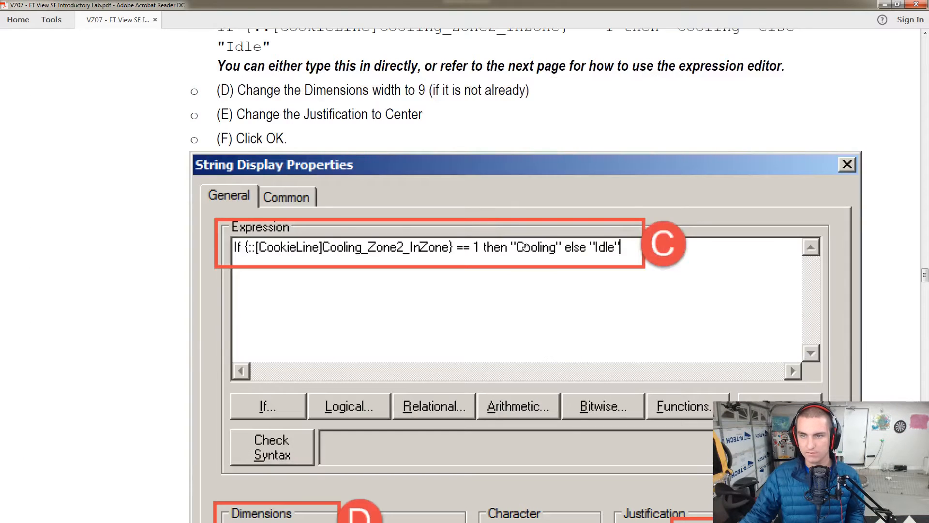
pyautogui.hotkey('alt', 'Tab')
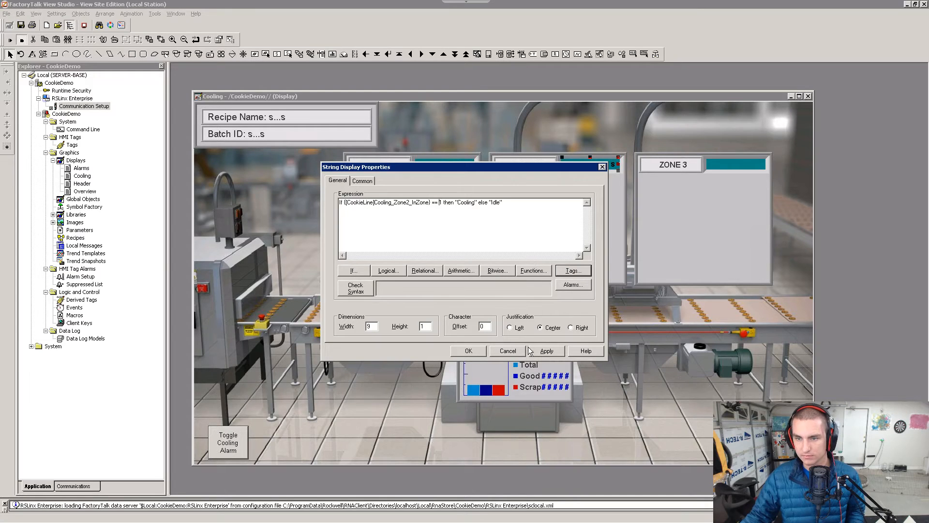
pyautogui.hotkey('alt', 'Tab')
pyautogui.scroll(-5, 440, 333)
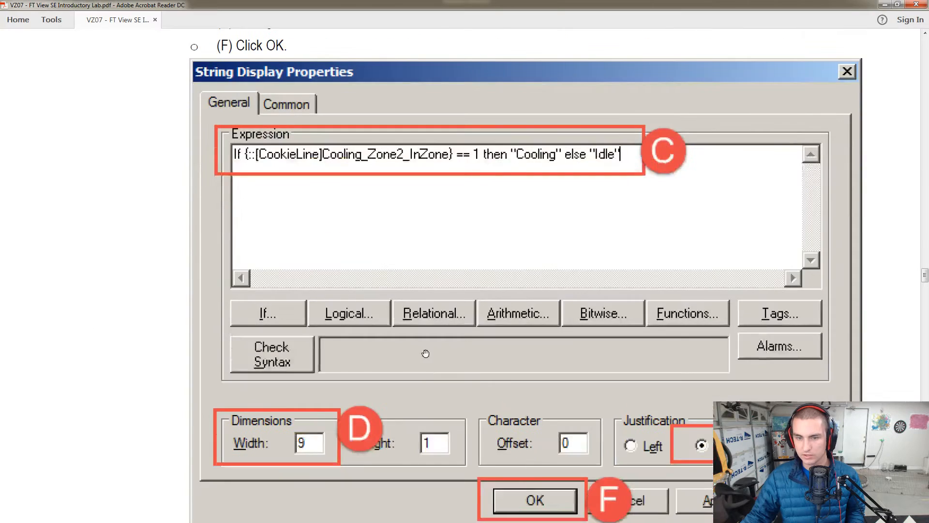
pyautogui.hotkey('alt', 'Tab')
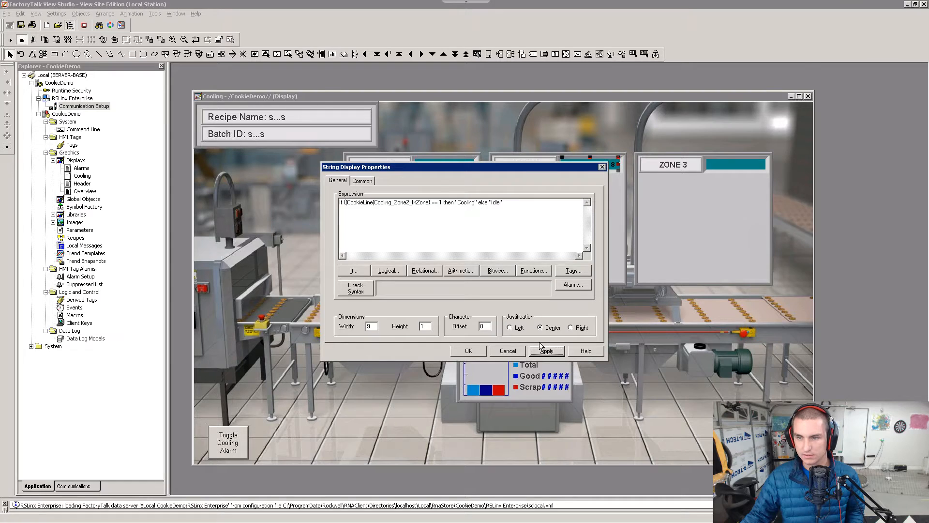
# Step: Review the lab PDF's expression editor instructions through the Check Syntax item, and accept the ZONE 2 string display's properties
pyautogui.hotkey('alt', 'Tab')
pyautogui.scroll(-12, 539, 356)
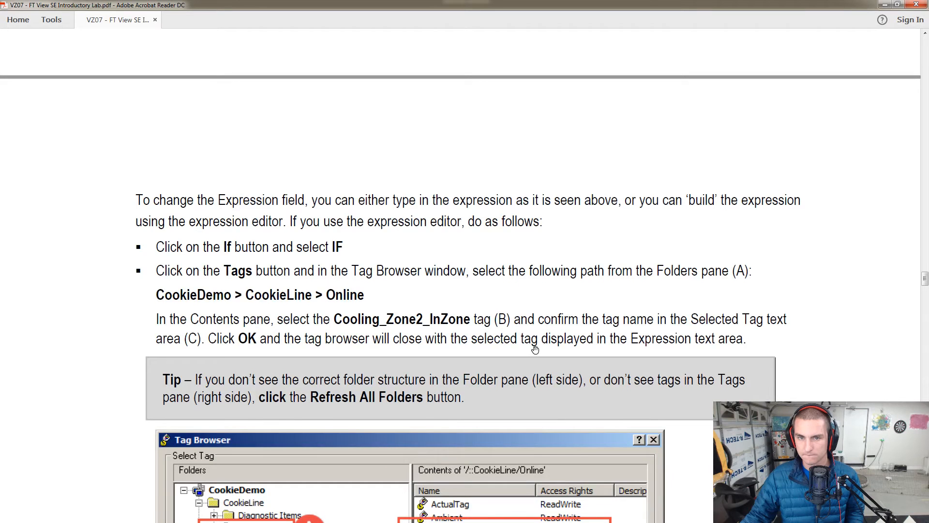
pyautogui.scroll(-5, 535, 349)
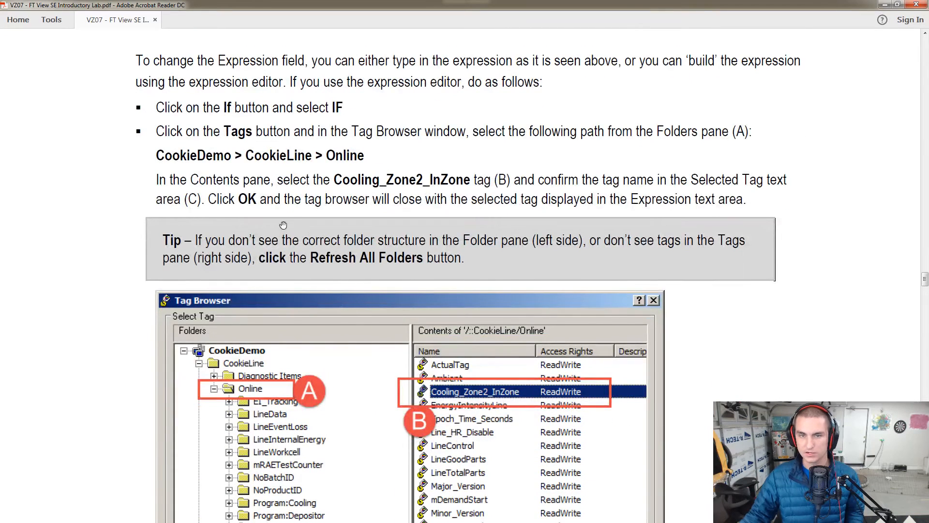
pyautogui.scroll(-10, 385, 321)
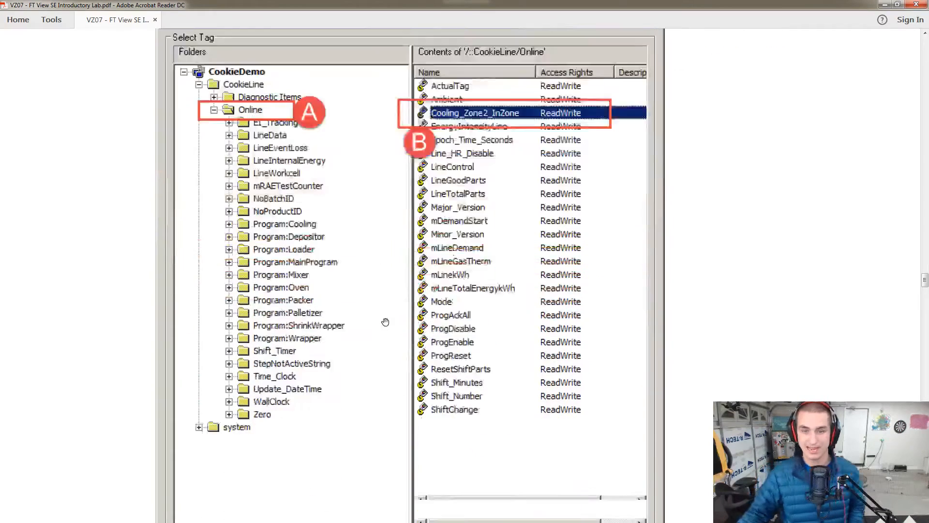
pyautogui.scroll(-12, 385, 322)
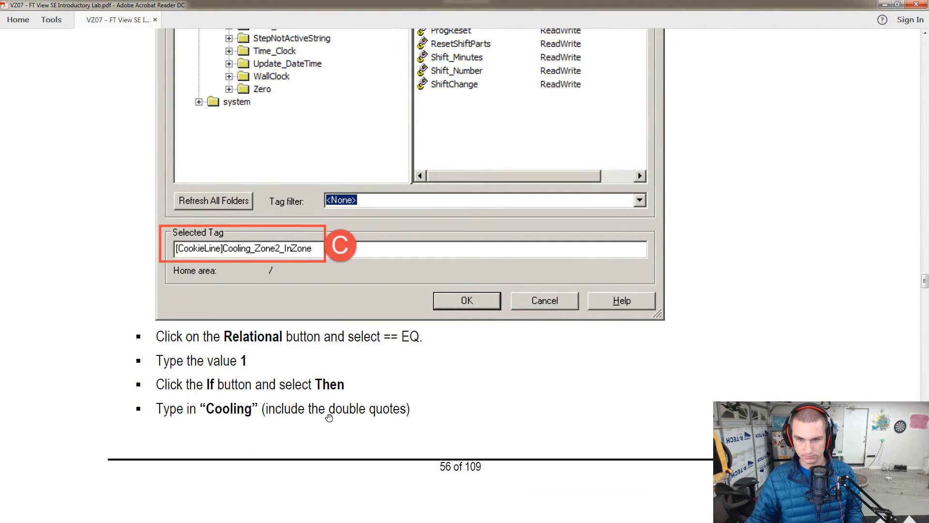
pyautogui.scroll(-18, 329, 418)
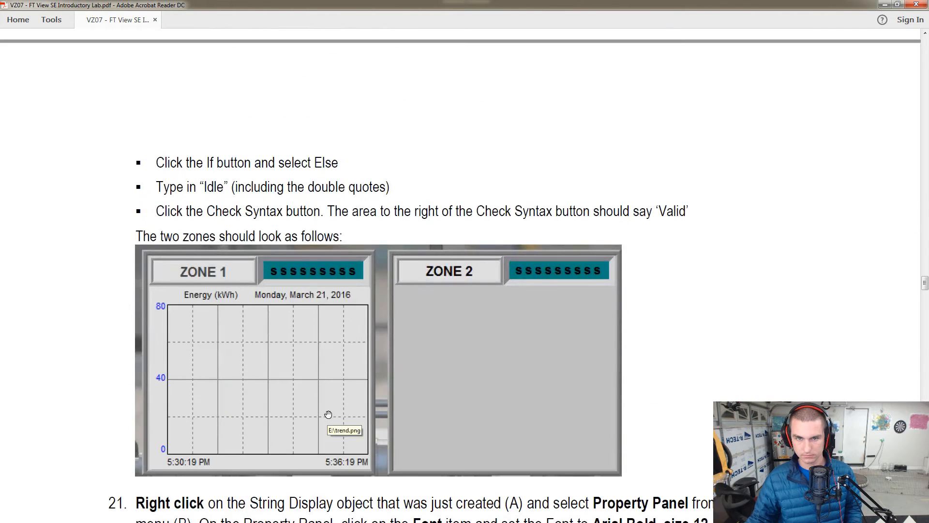
pyautogui.hotkey('alt', 'Tab')
pyautogui.click(470, 351)
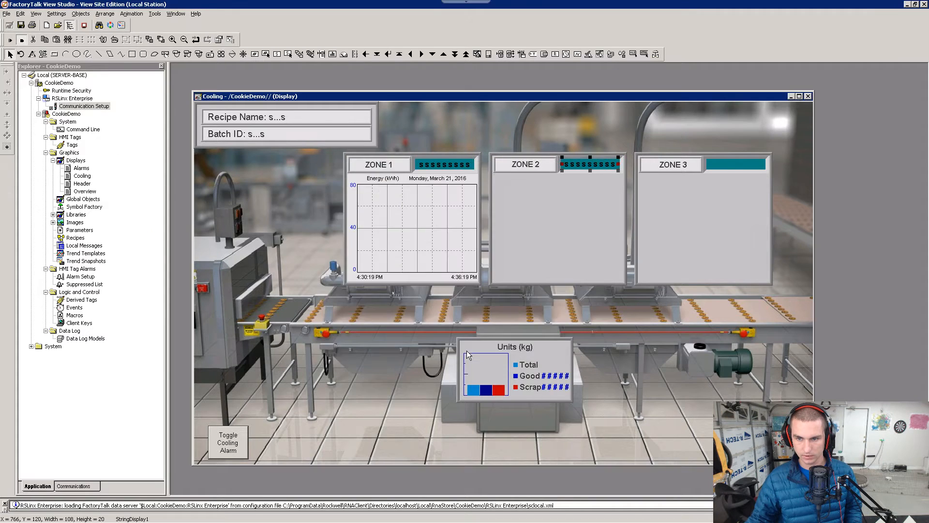
# Step: Read step 21 of the lab PDF on changing the string display's font through the Property Panel
pyautogui.hotkey('alt', 'Tab')
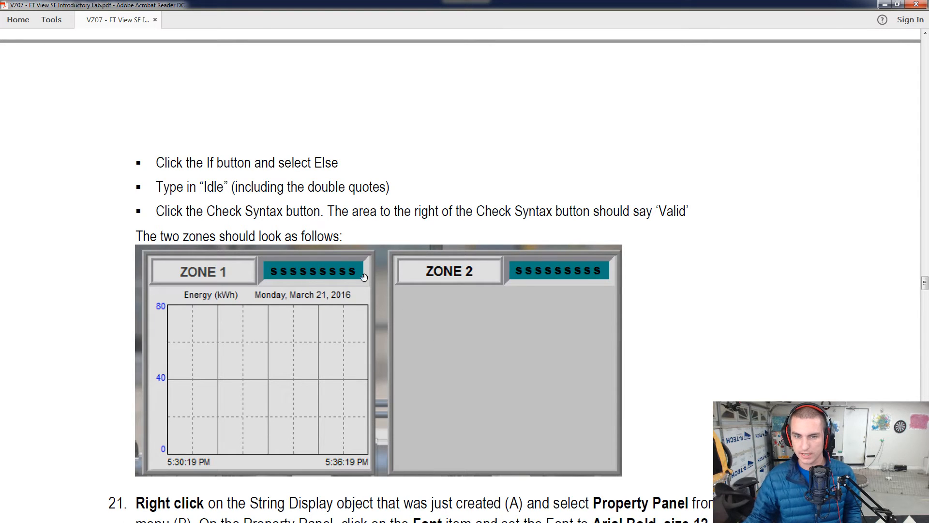
pyautogui.scroll(-3, 385, 271)
pyautogui.scroll(-2, 386, 288)
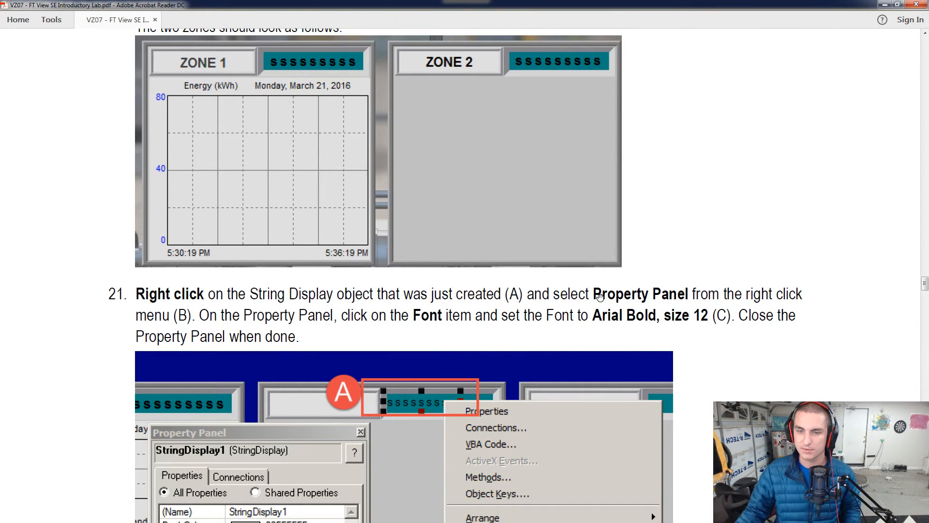
pyautogui.scroll(-3, 644, 290)
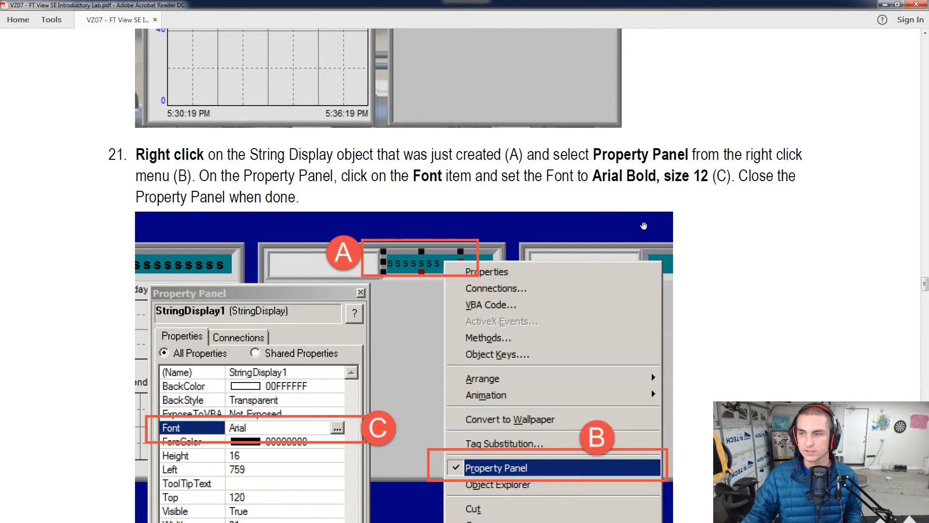
pyautogui.hotkey('alt', 'Tab')
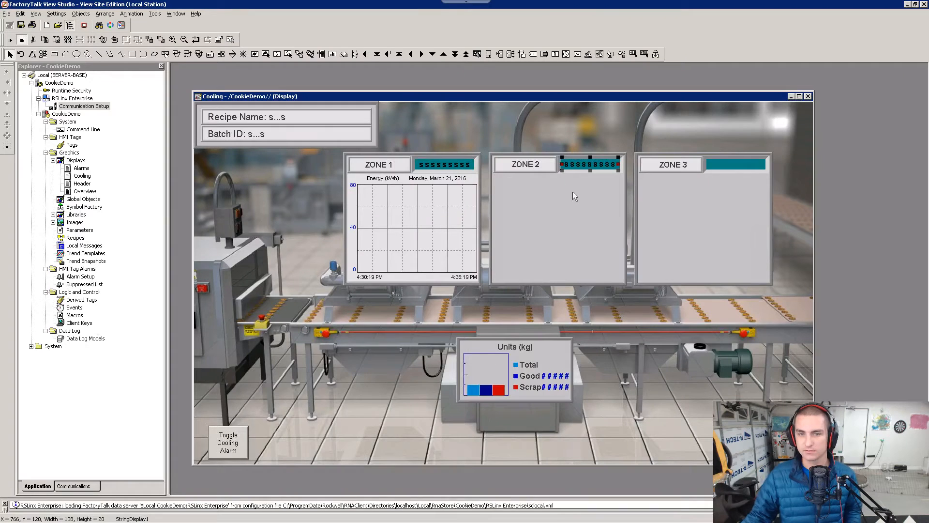
pyautogui.rightClick(579, 165)
pyautogui.click(590, 168)
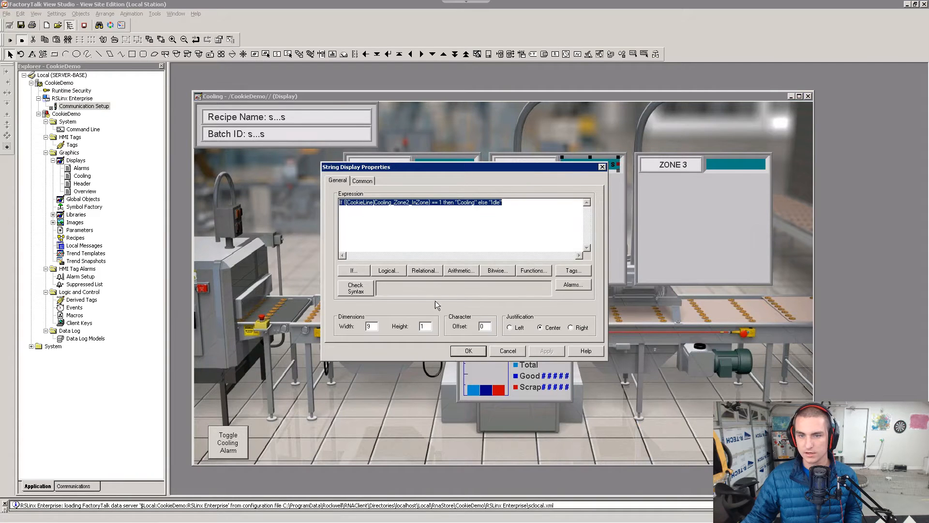
pyautogui.click(363, 181)
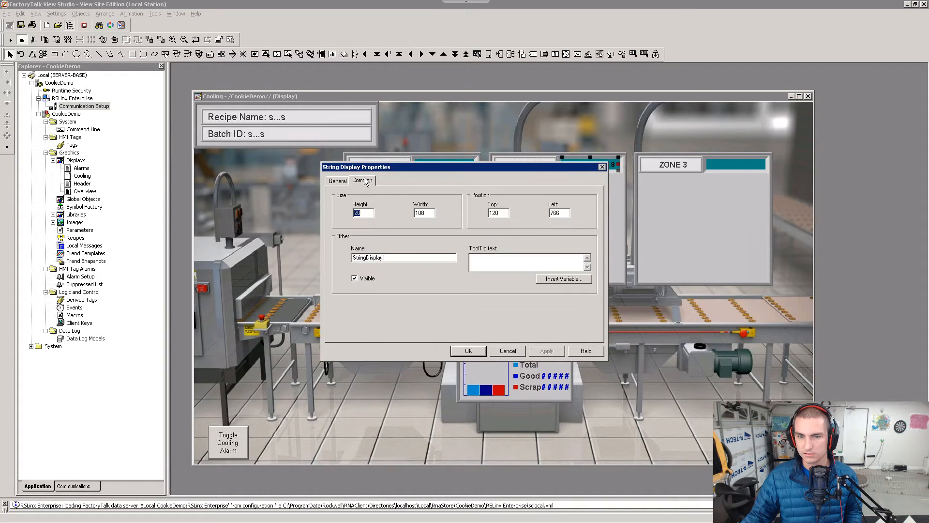
pyautogui.click(341, 183)
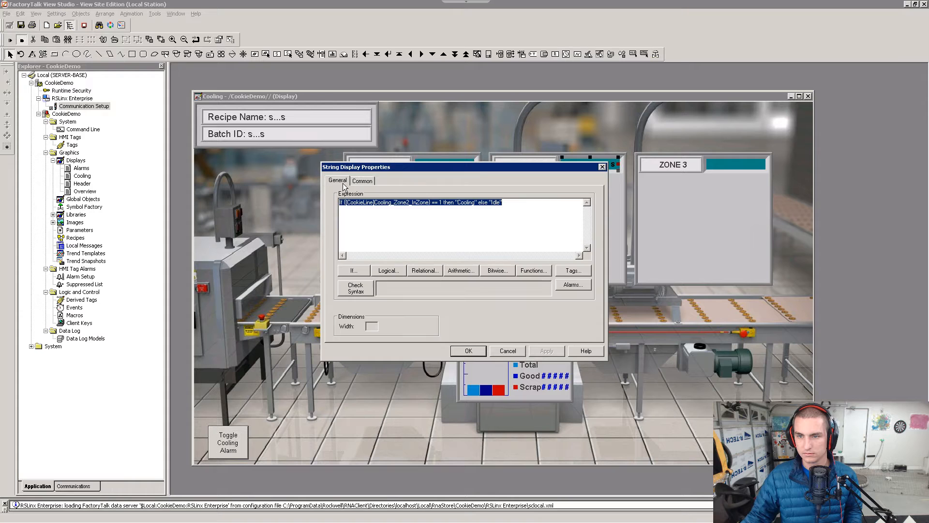
pyautogui.hotkey('alt', 'Tab')
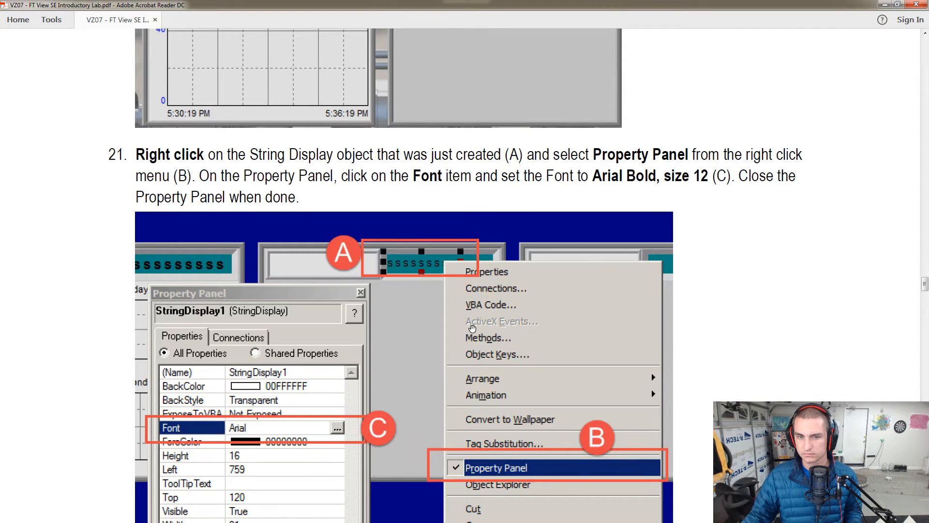
pyautogui.hotkey('alt', 'Tab')
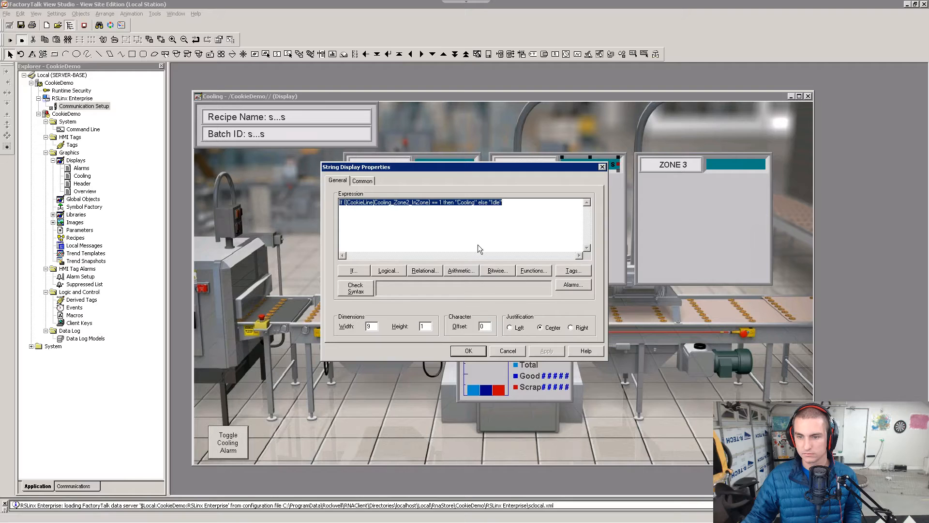
pyautogui.click(602, 166)
# Step: Set the ZONE 2 string display's font to Arial Bold, size 12, following step 21 of the lab PDF, and close its Property Panel
pyautogui.rightClick(599, 165)
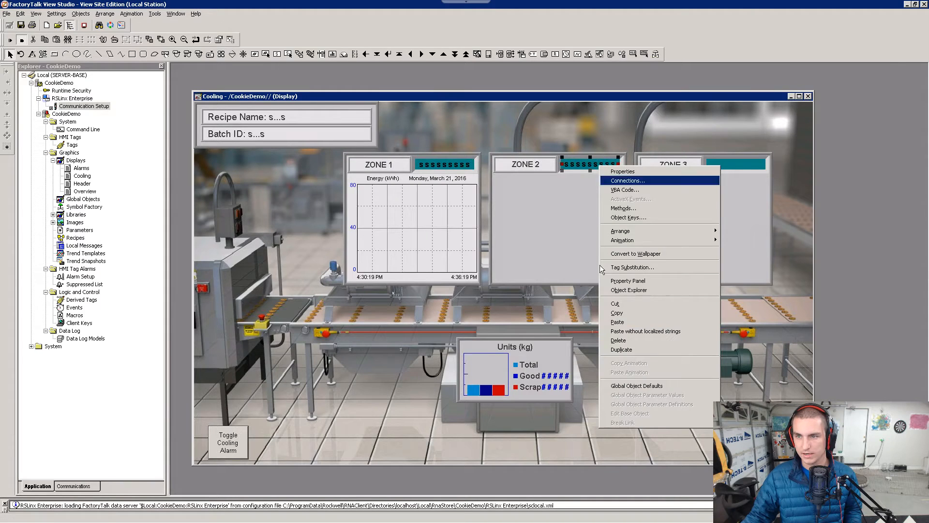
pyautogui.click(628, 280)
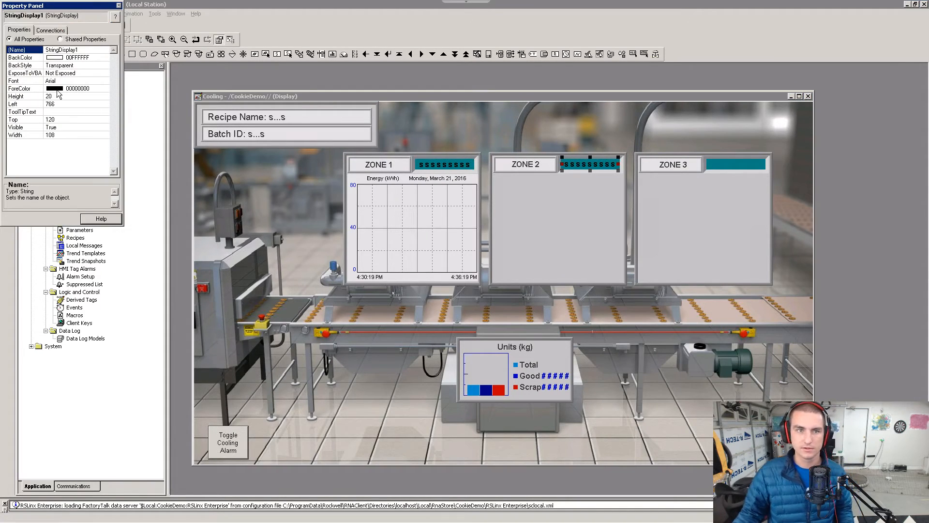
pyautogui.hotkey('alt', 'Tab')
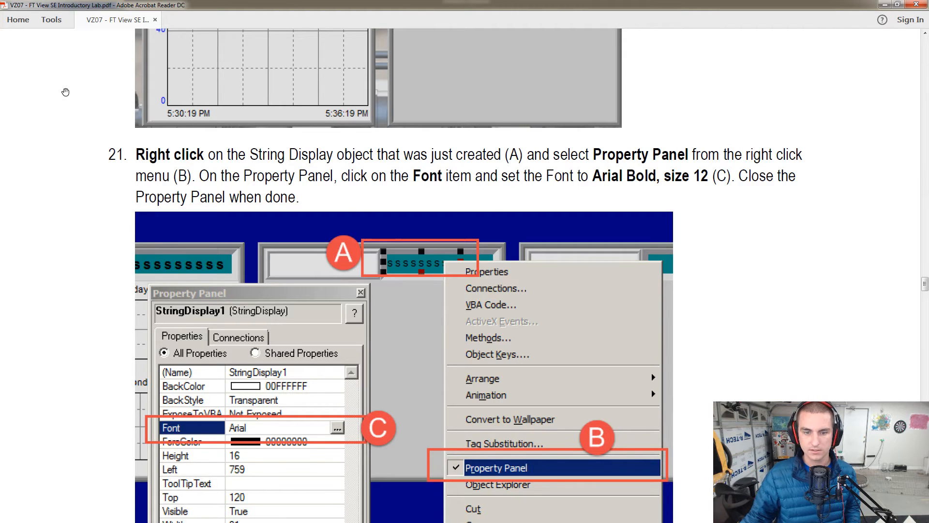
pyautogui.scroll(-3, 87, 90)
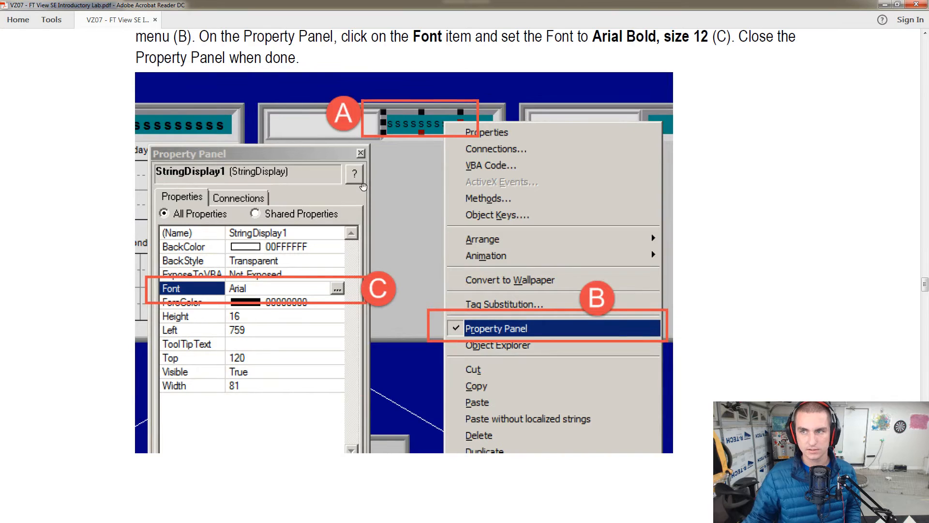
pyautogui.hotkey('alt', 'Tab')
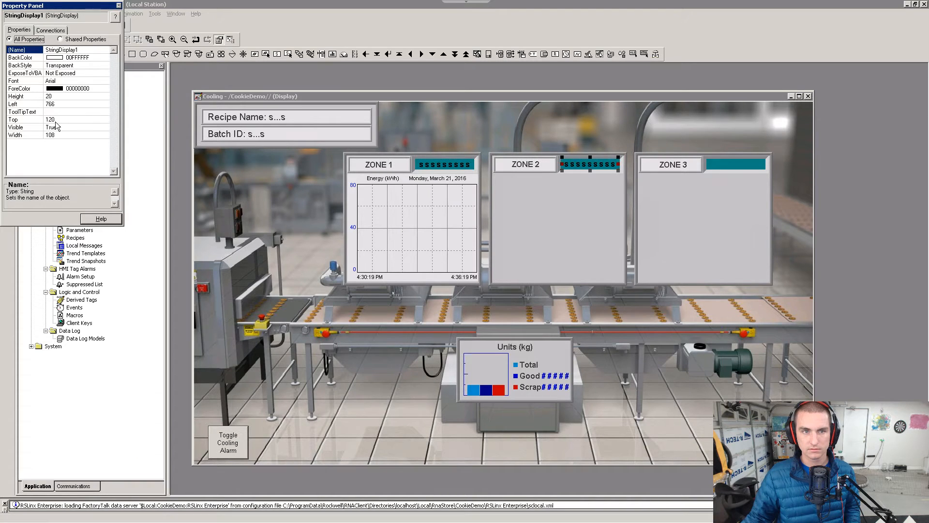
pyautogui.click(67, 83)
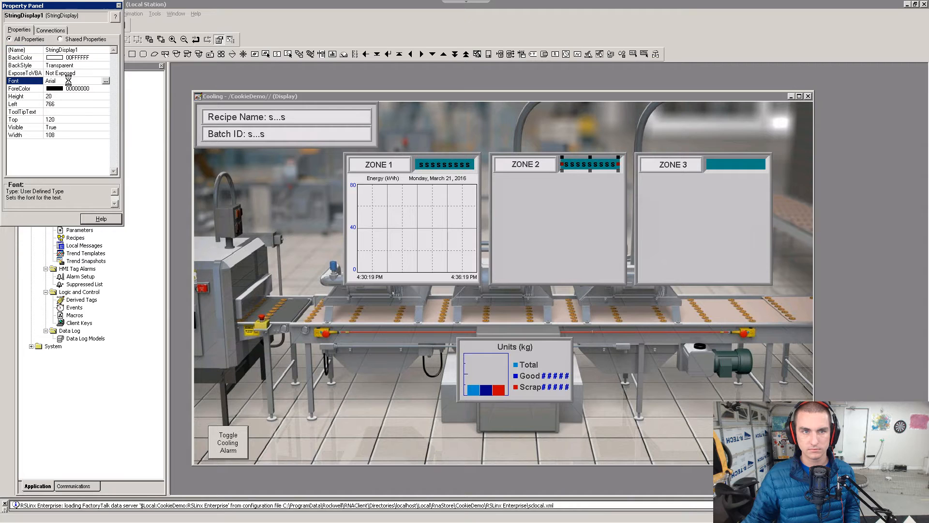
pyautogui.click(107, 81)
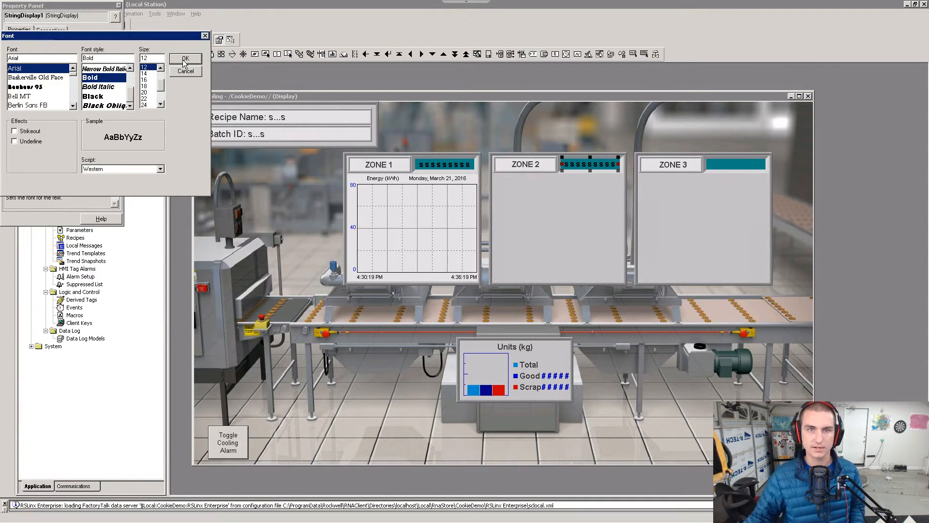
pyautogui.click(185, 59)
pyautogui.click(533, 199)
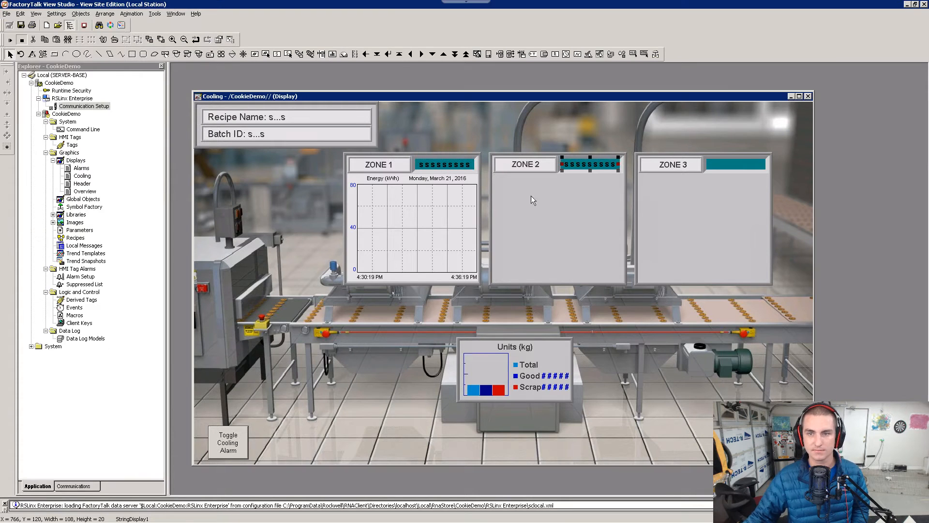
# Step: Read steps 22 and 23 of the lab PDF on adding a Numeric Display for the Total Units indicator
pyautogui.hotkey('alt', 'Tab')
pyautogui.scroll(-10, 551, 290)
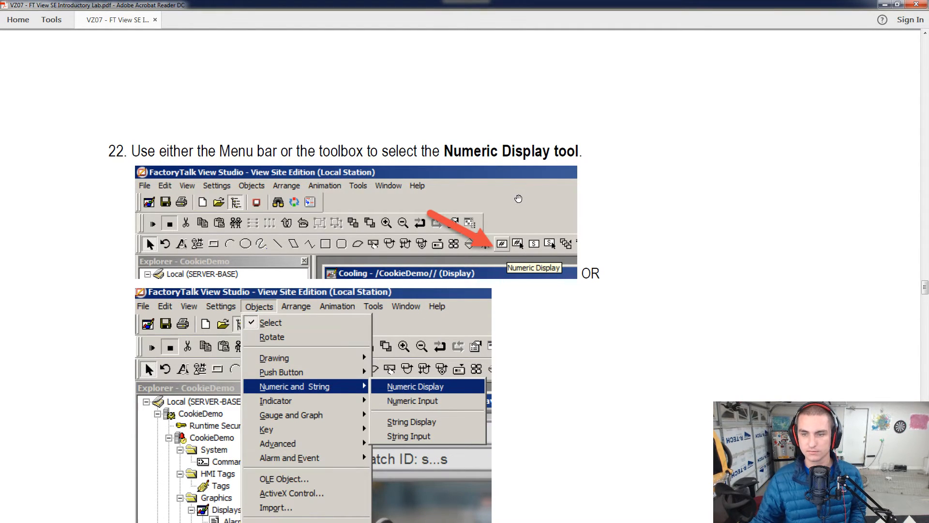
pyautogui.scroll(-10, 515, 201)
pyautogui.scroll(-10, 513, 208)
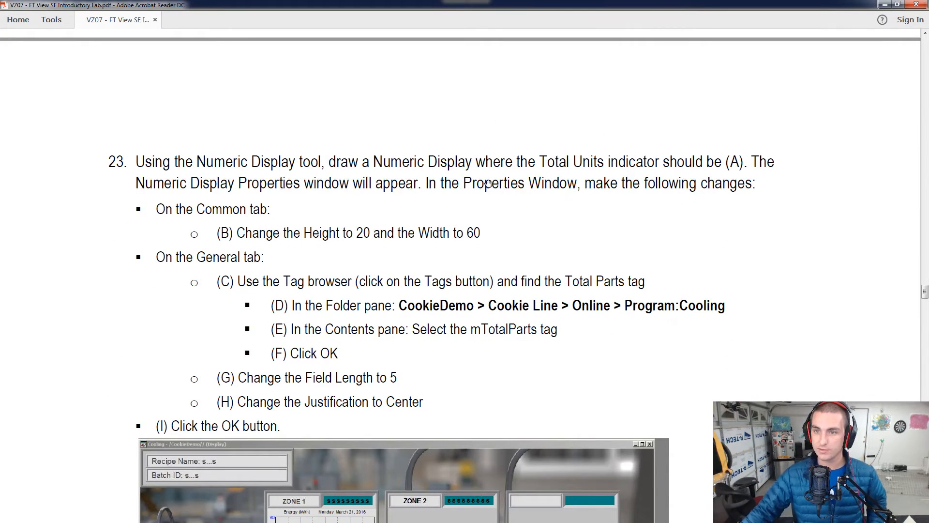
pyautogui.scroll(-5, 474, 156)
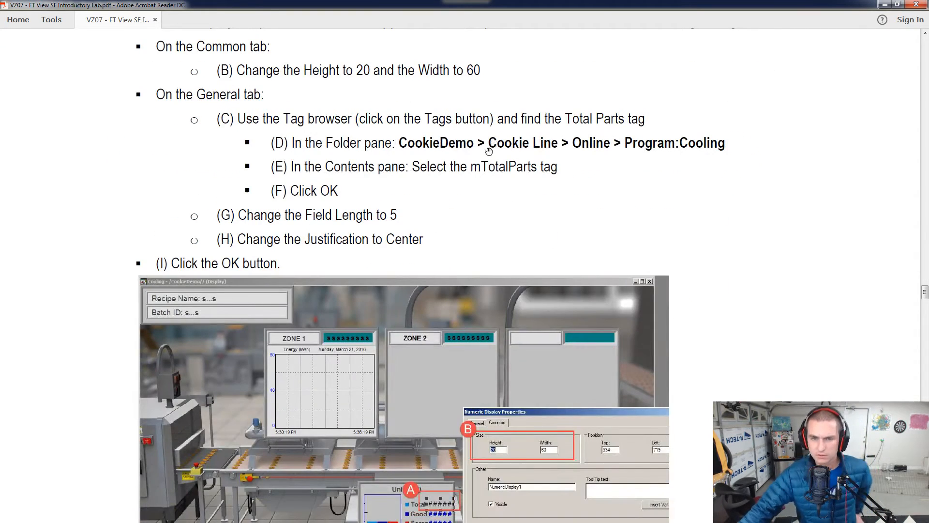
pyautogui.scroll(-5, 488, 150)
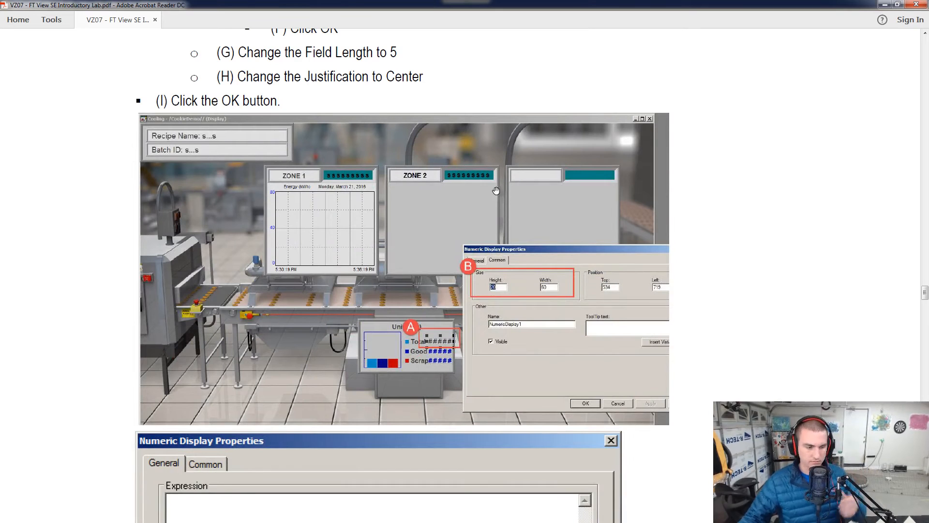
pyautogui.scroll(7, 489, 228)
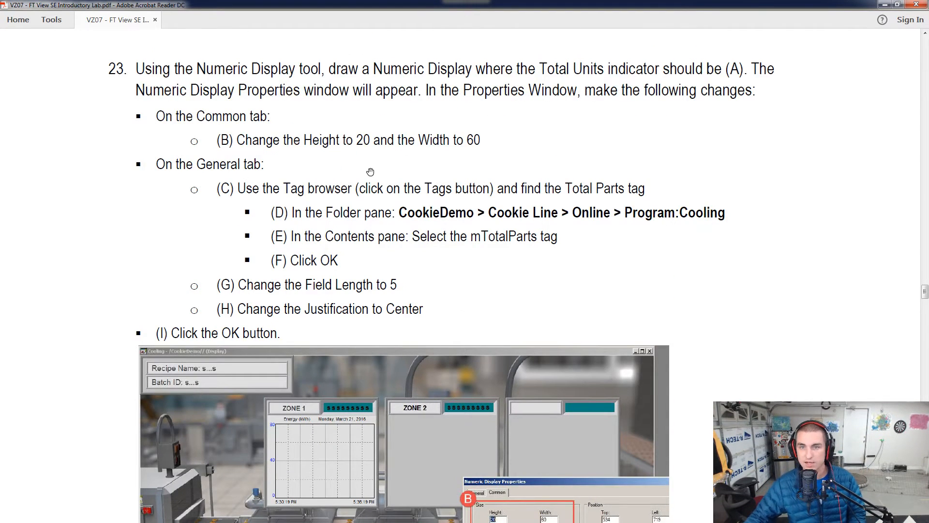
pyautogui.hotkey('alt', 'Tab')
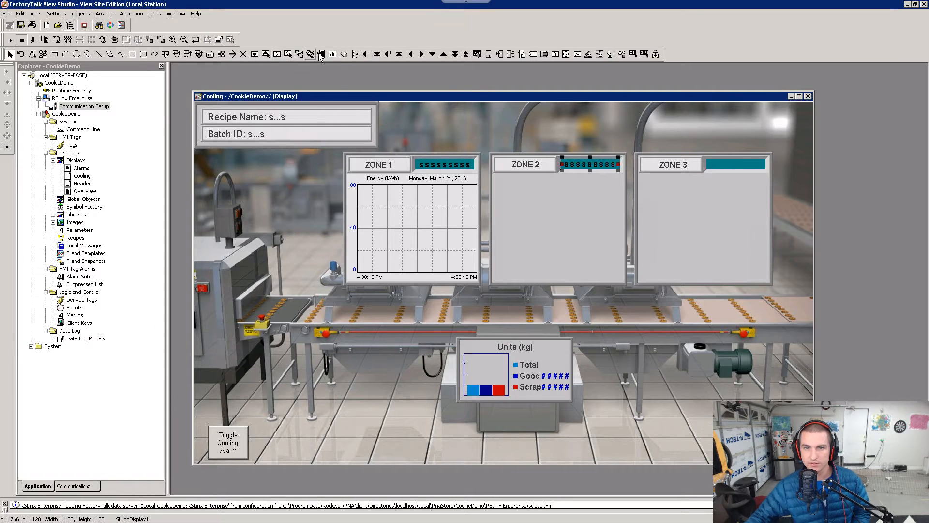
pyautogui.click(255, 54)
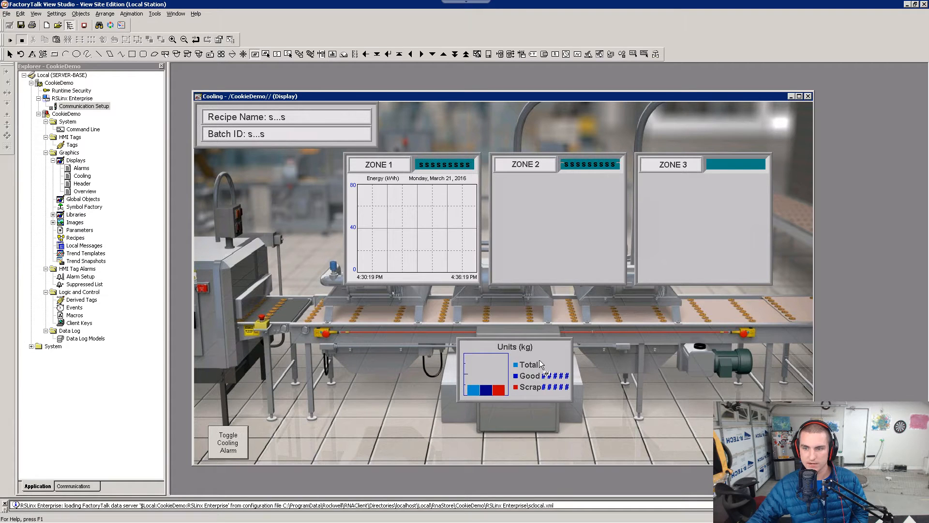
pyautogui.moveTo(562, 367); pyautogui.dragTo(571, 371)
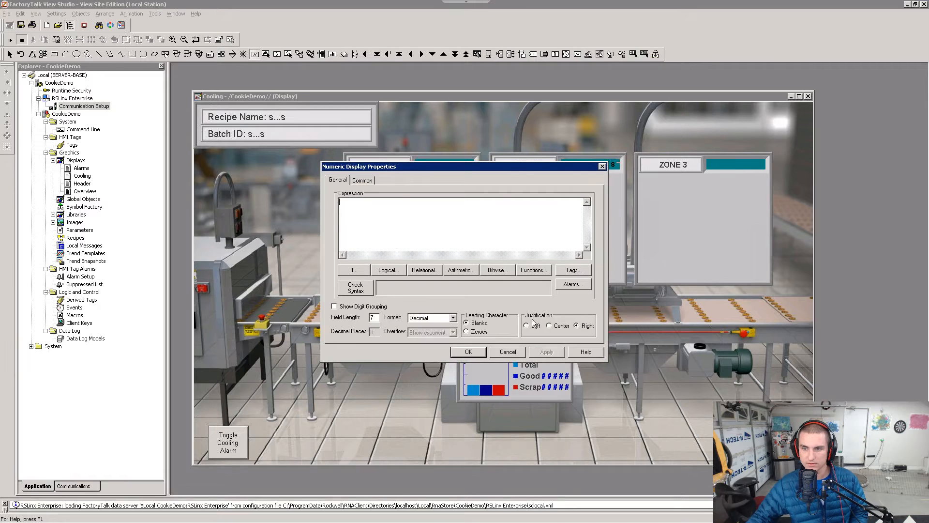
pyautogui.click(518, 354)
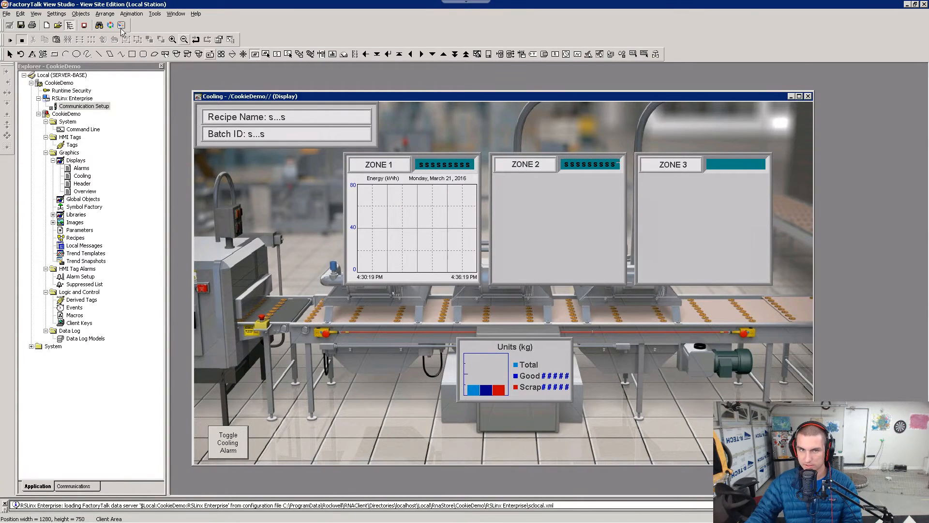
pyautogui.click(9, 54)
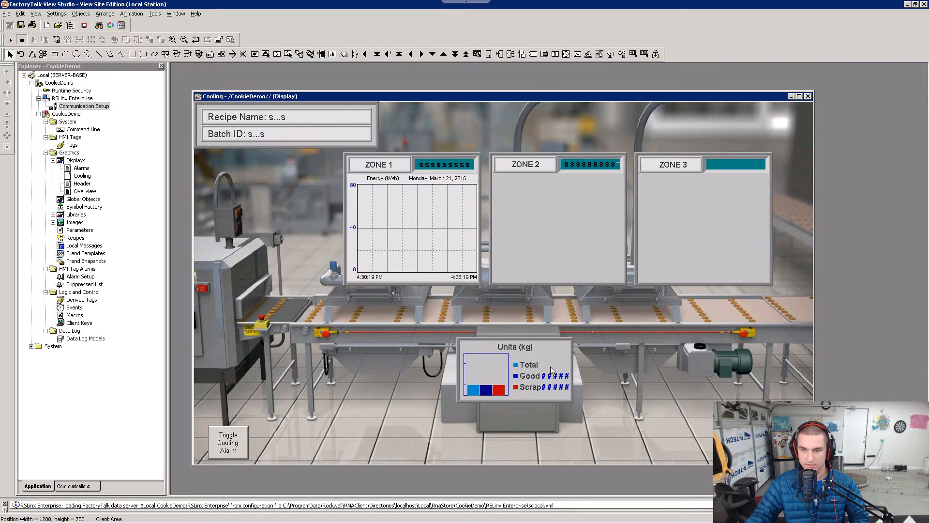
pyautogui.click(546, 376)
pyautogui.press('Tab')
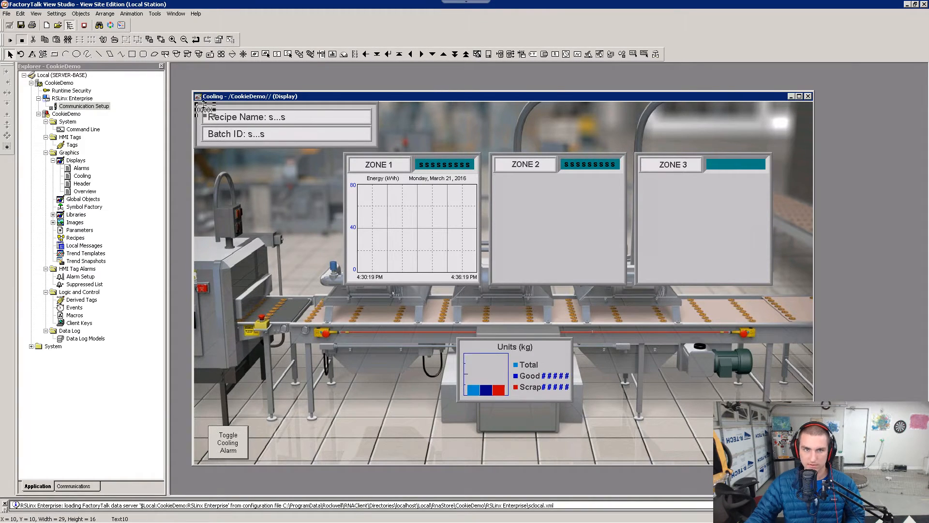
pyautogui.press('Escape')
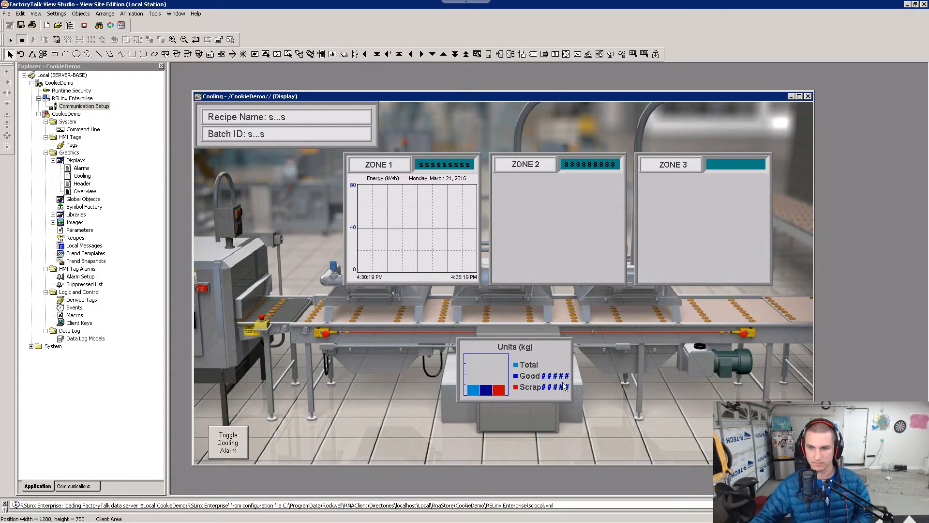
# Step: Copy the Good numeric display in the Units (kg) panel and place the pasted copy beside the Total label at about X 718, Y 535
pyautogui.rightClick(563, 380)
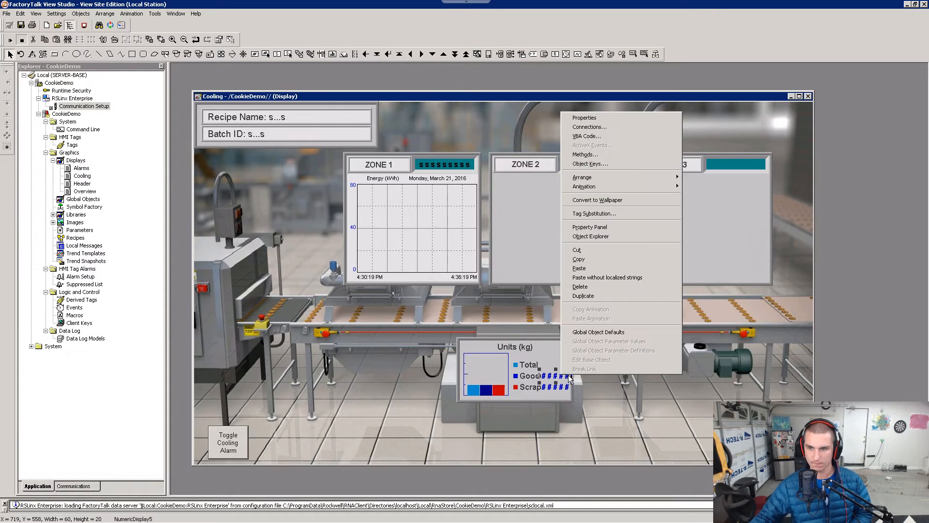
pyautogui.click(580, 259)
pyautogui.rightClick(541, 359)
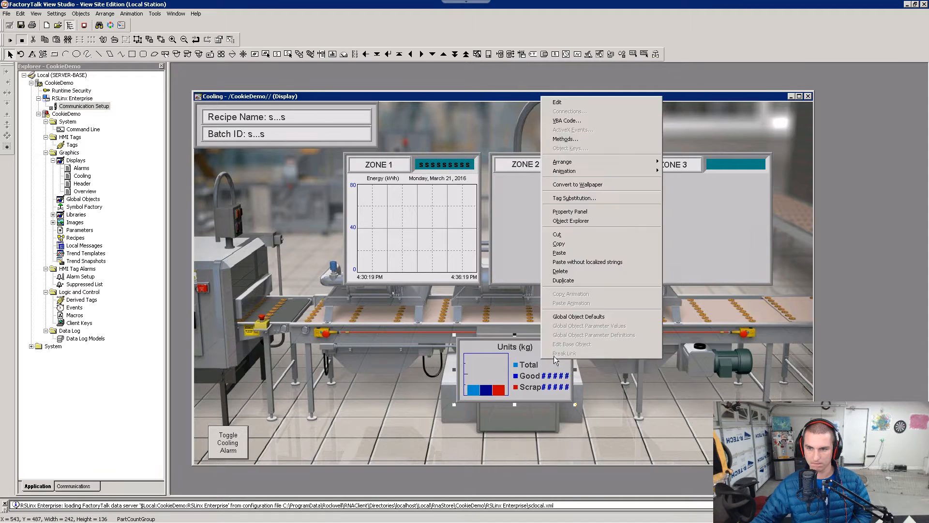
pyautogui.click(560, 253)
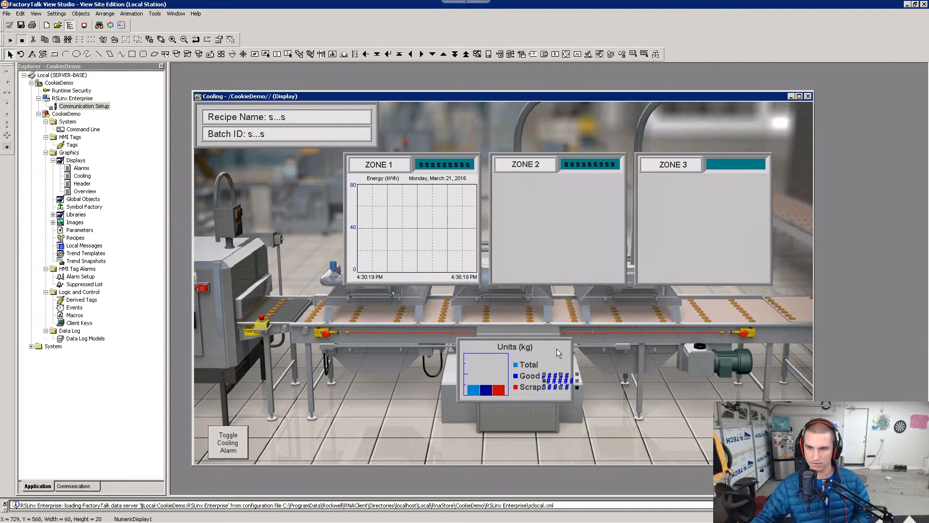
pyautogui.moveTo(556, 378); pyautogui.dragTo(555, 373)
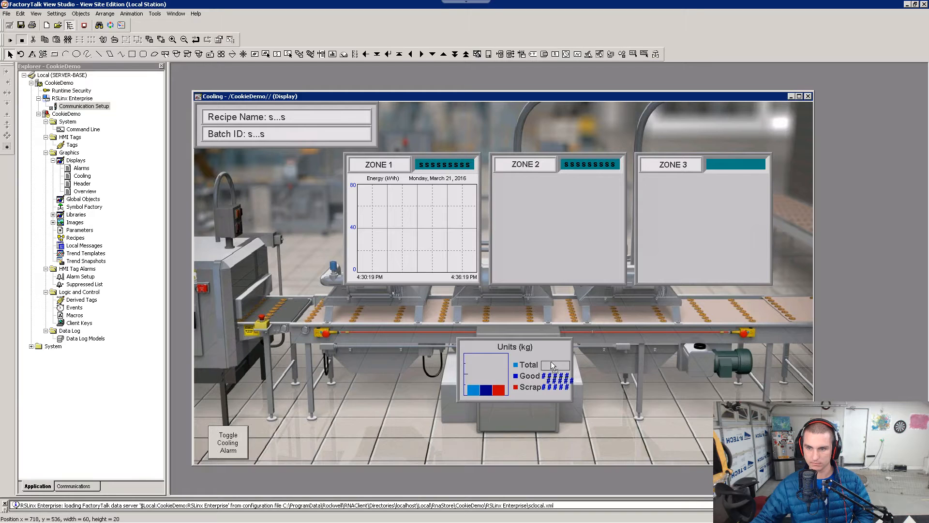
# Step: Recheck step 23 of the lab PDF and clear the expression in the Total numeric display's properties
pyautogui.hotkey('alt', 'Tab')
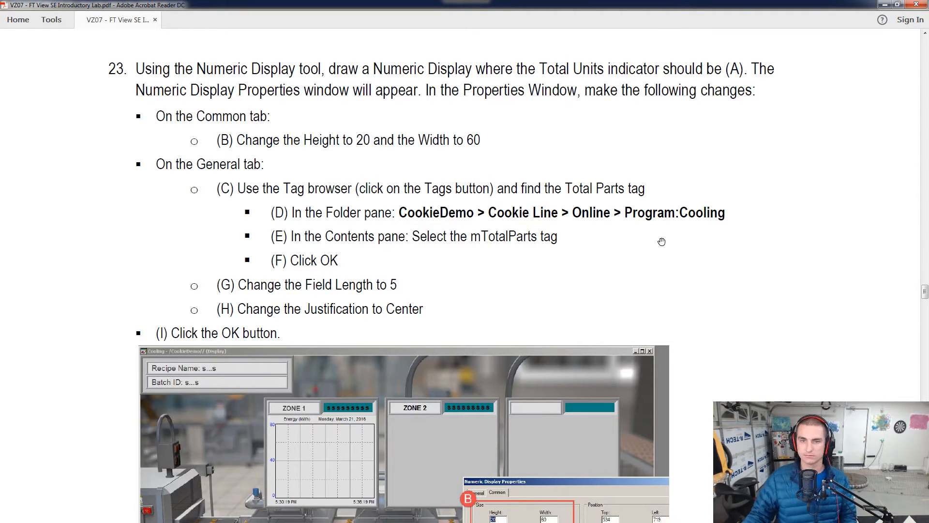
pyautogui.hotkey('alt', 'Tab')
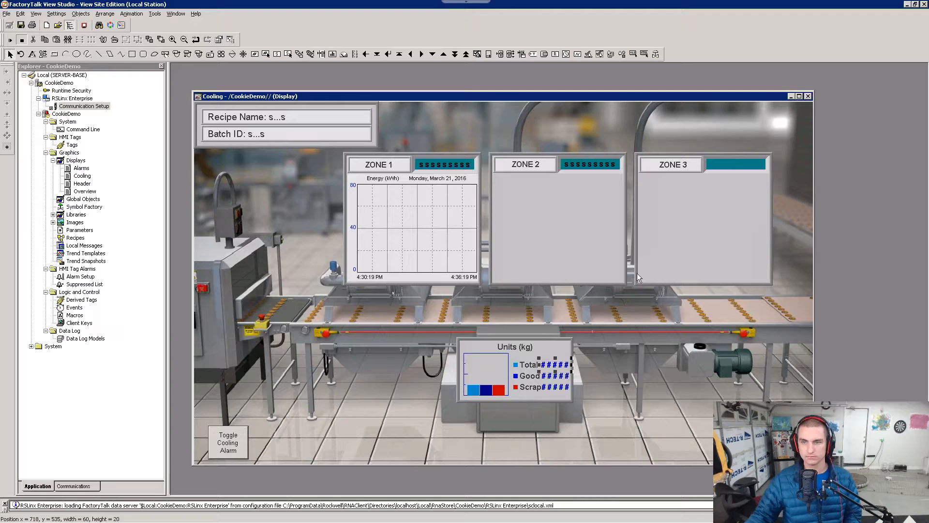
pyautogui.rightClick(543, 363)
pyautogui.click(590, 105)
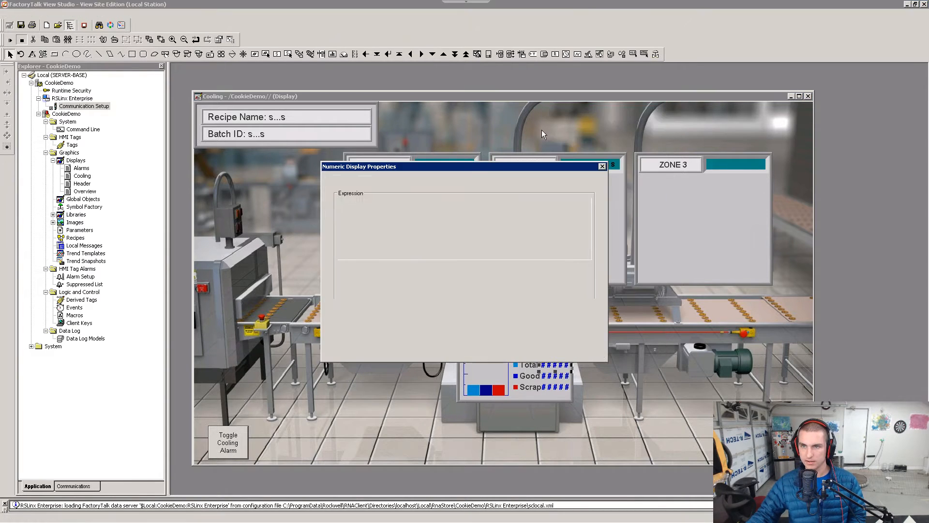
pyautogui.press('Delete')
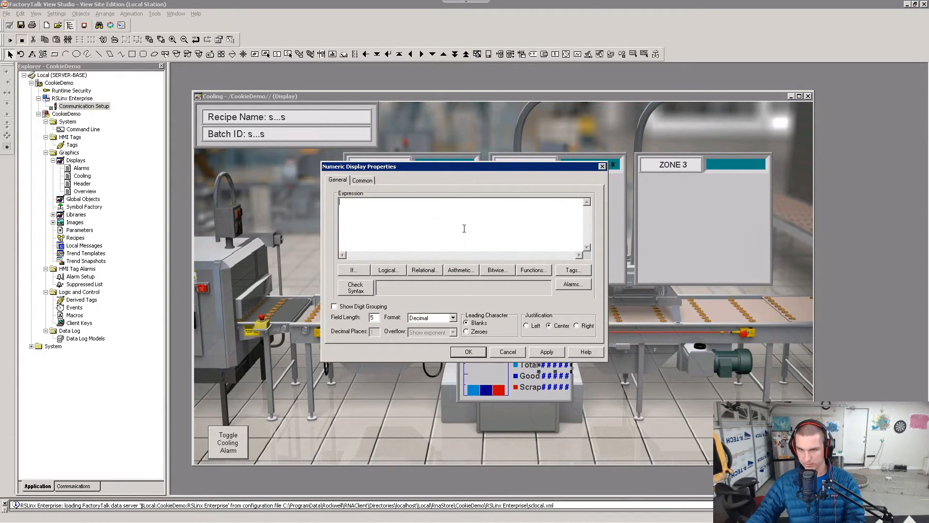
# Step: Open the tag browser for the Total numeric display's expression and try the LineTotalParts tag from CookieLine's Online folder
pyautogui.click(573, 270)
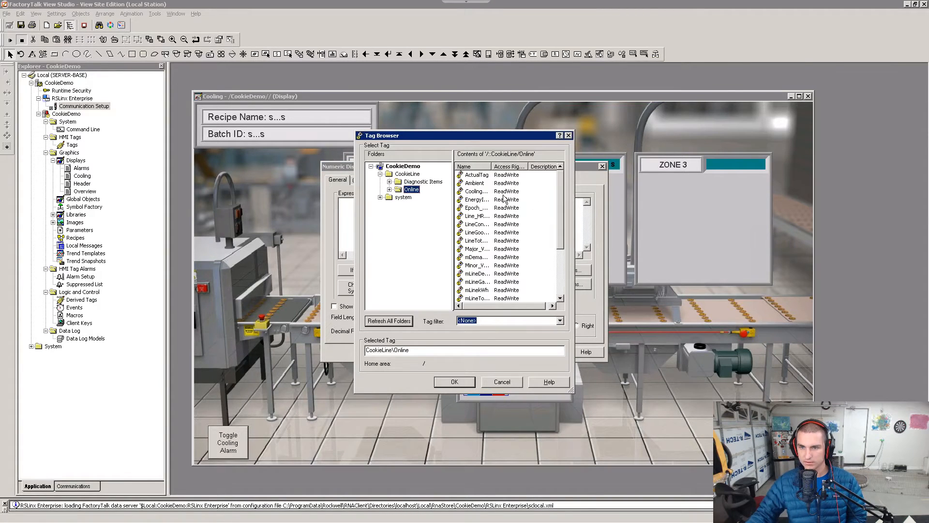
pyautogui.moveTo(492, 166); pyautogui.dragTo(524, 166)
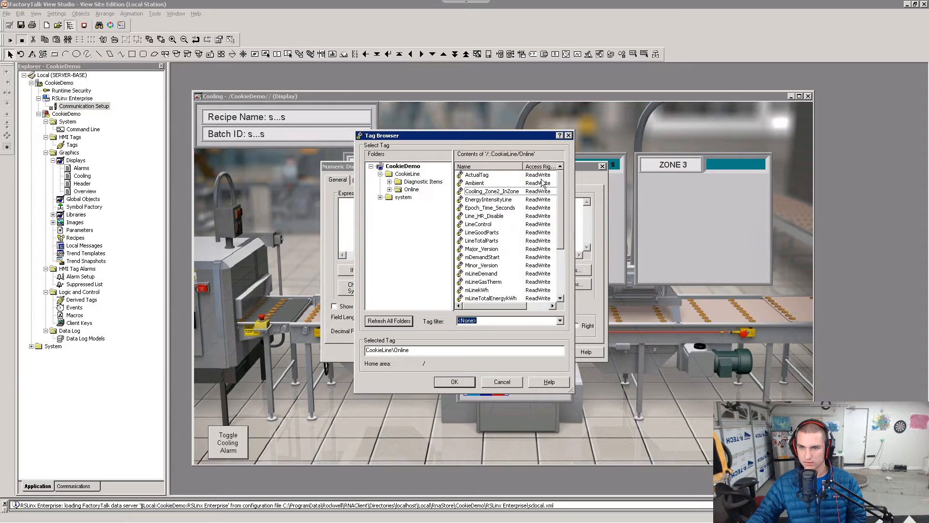
pyautogui.moveTo(563, 190); pyautogui.dragTo(557, 250)
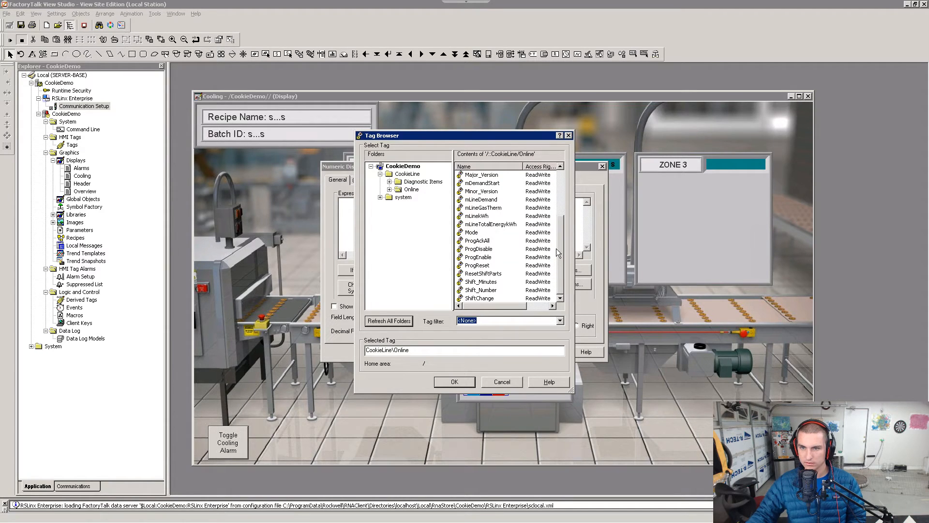
pyautogui.scroll(1, 518, 233)
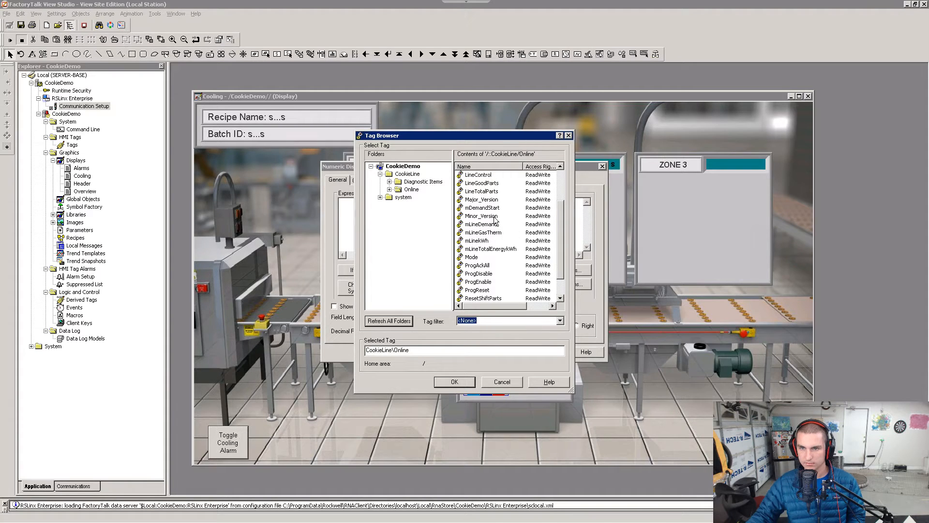
pyautogui.hotkey('alt', 'Tab')
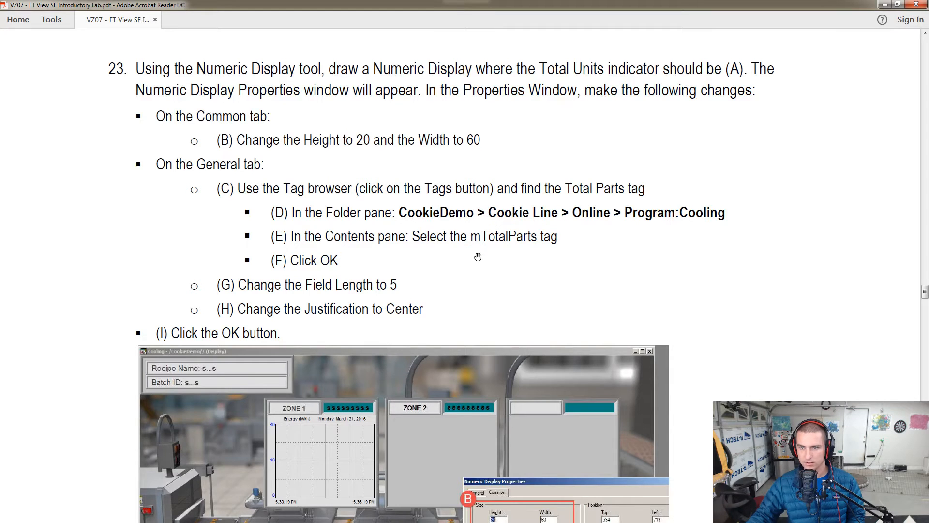
pyautogui.hotkey('alt', 'Tab')
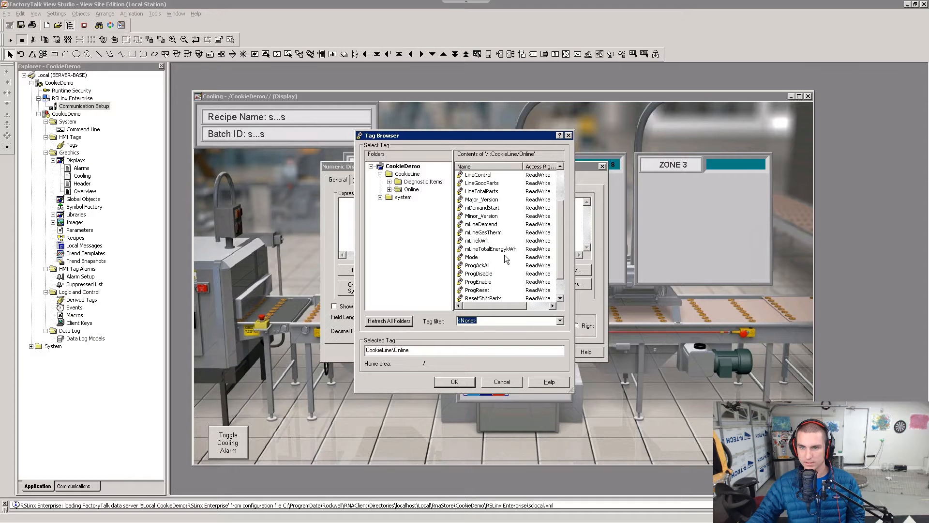
pyautogui.click(482, 192)
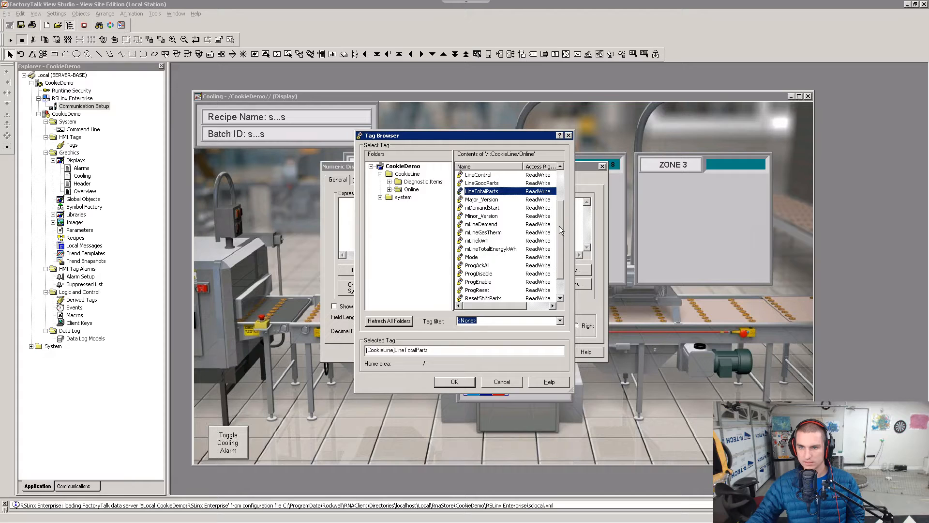
pyautogui.moveTo(560, 225); pyautogui.dragTo(560, 195)
# Step: Check step 23 of the lab PDF for the folder and name of the tag required by the Total numeric display
pyautogui.hotkey('alt', 'Tab')
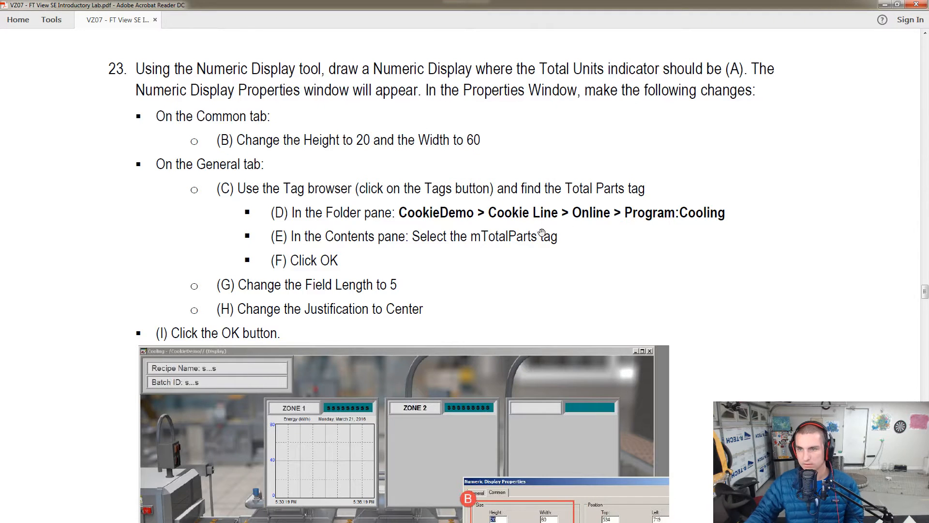
pyautogui.scroll(-10, 530, 257)
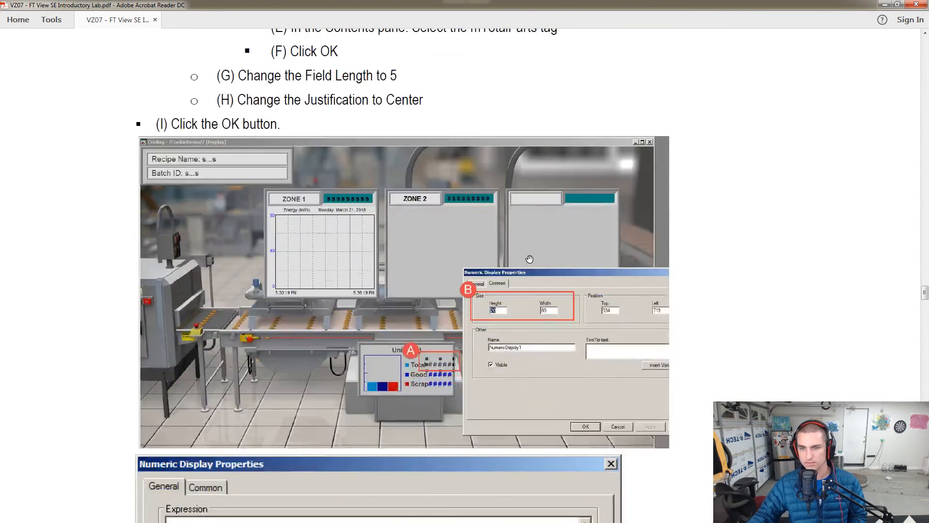
pyautogui.scroll(-18, 529, 261)
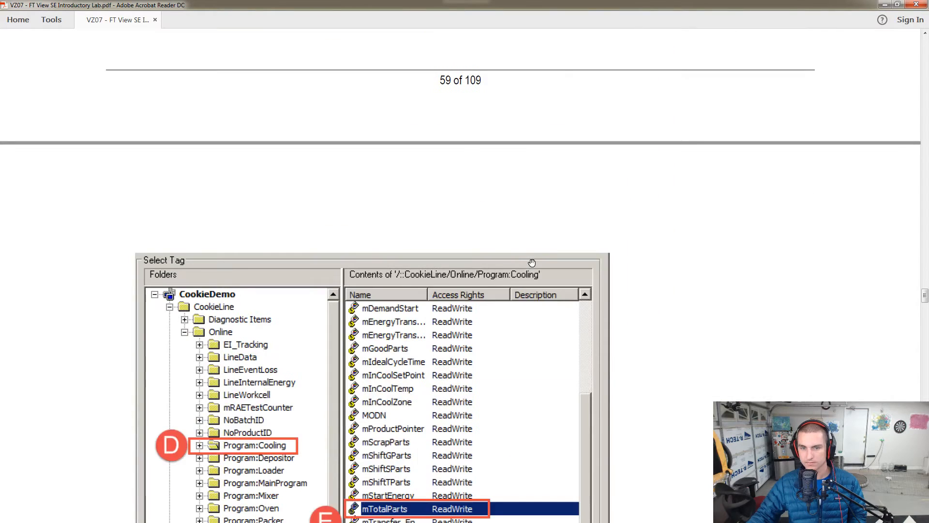
pyautogui.scroll(-4, 532, 263)
pyautogui.hotkey('alt', 'Tab')
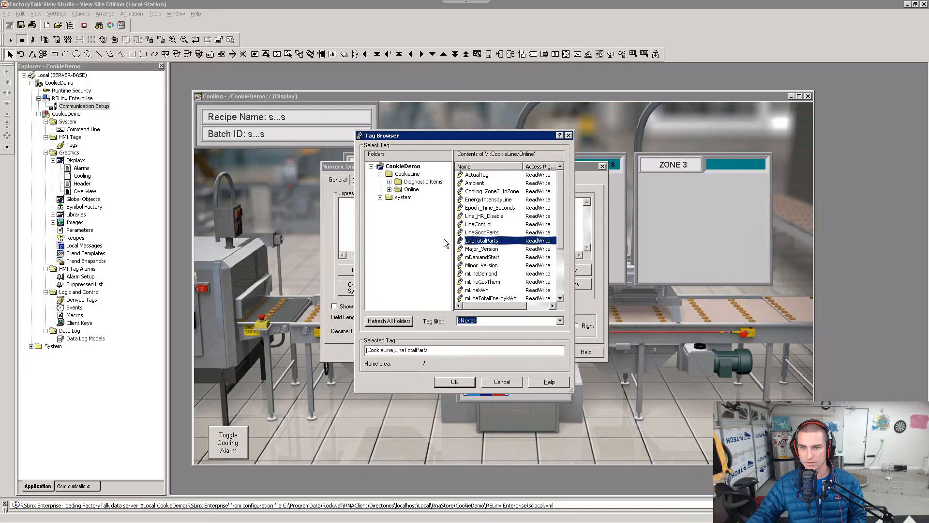
pyautogui.hotkey('alt', 'Tab')
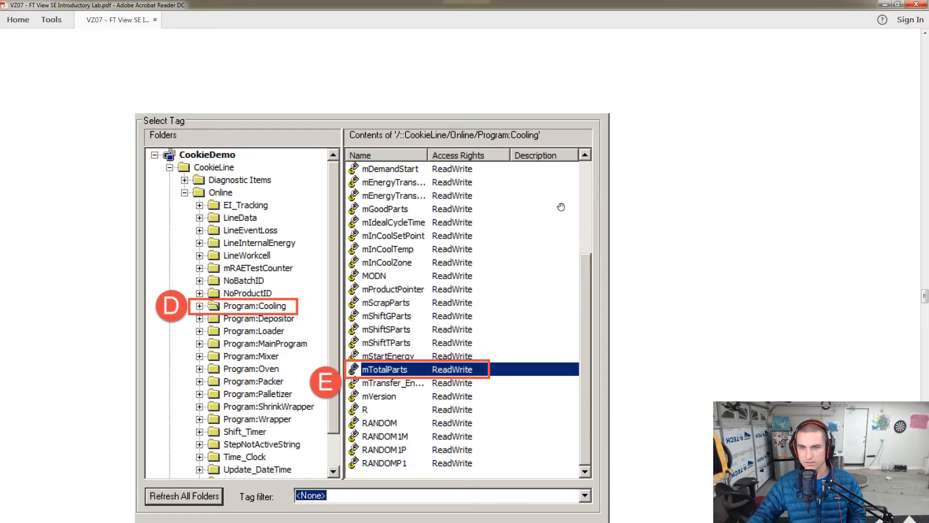
pyautogui.hotkey('alt', 'Tab')
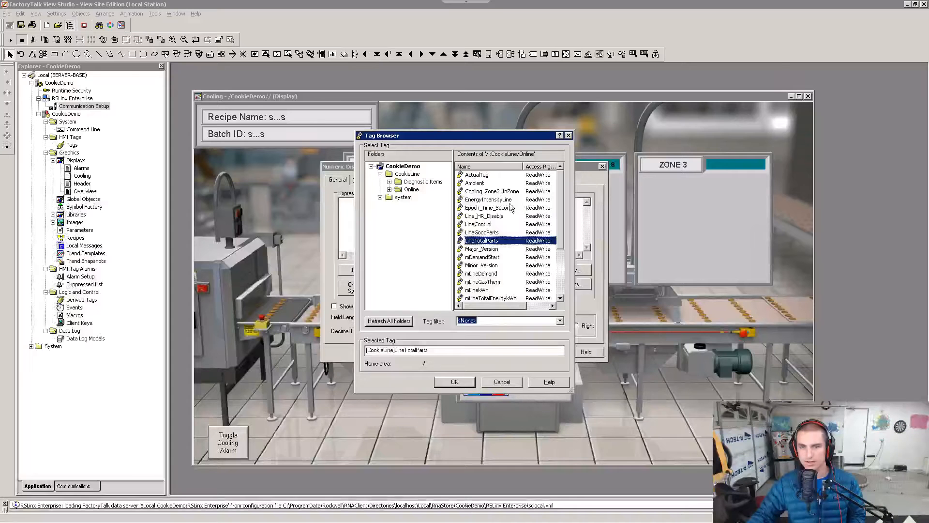
# Step: Insert the mTotalParts tag from CookieLine > Online > Program:Cooling into the Total numeric display's expression
pyautogui.doubleClick(396, 189)
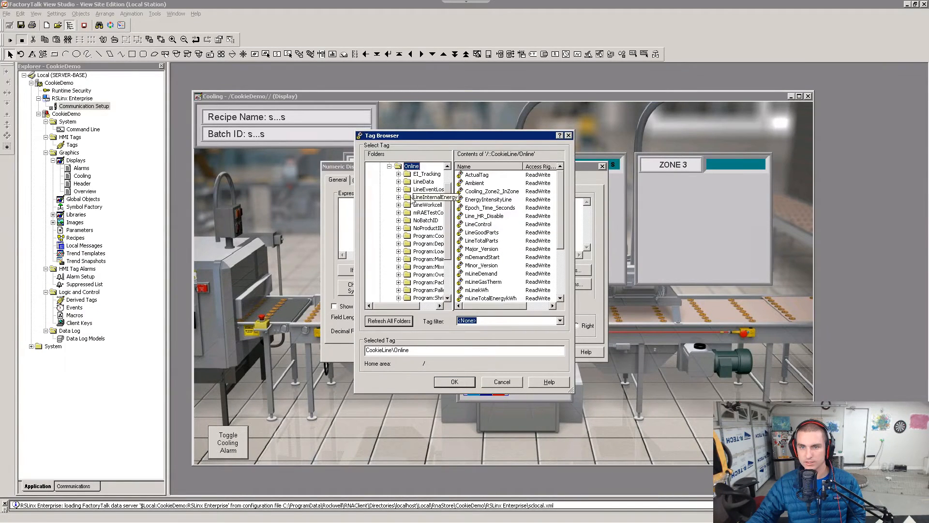
pyautogui.moveTo(452, 193); pyautogui.dragTo(497, 228)
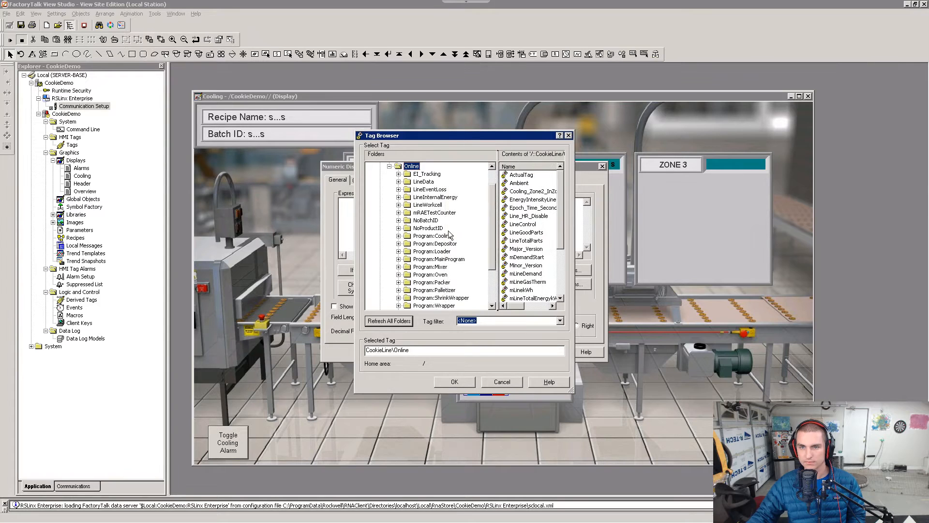
pyautogui.scroll(-1, 431, 269)
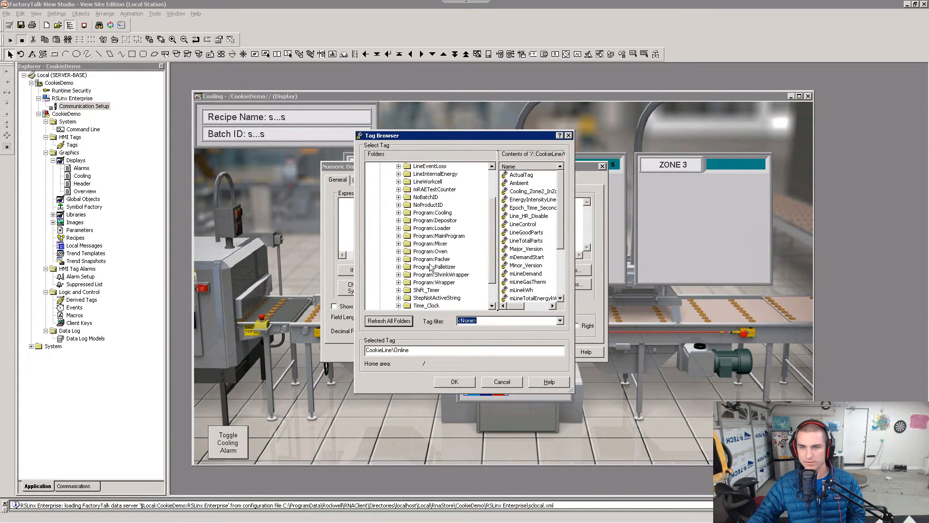
pyautogui.scroll(2, 428, 207)
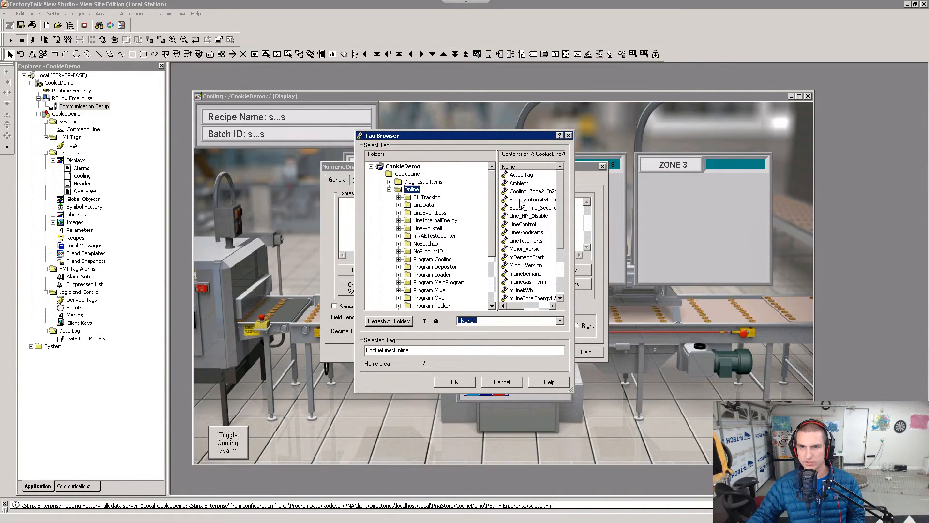
pyautogui.scroll(-3, 414, 269)
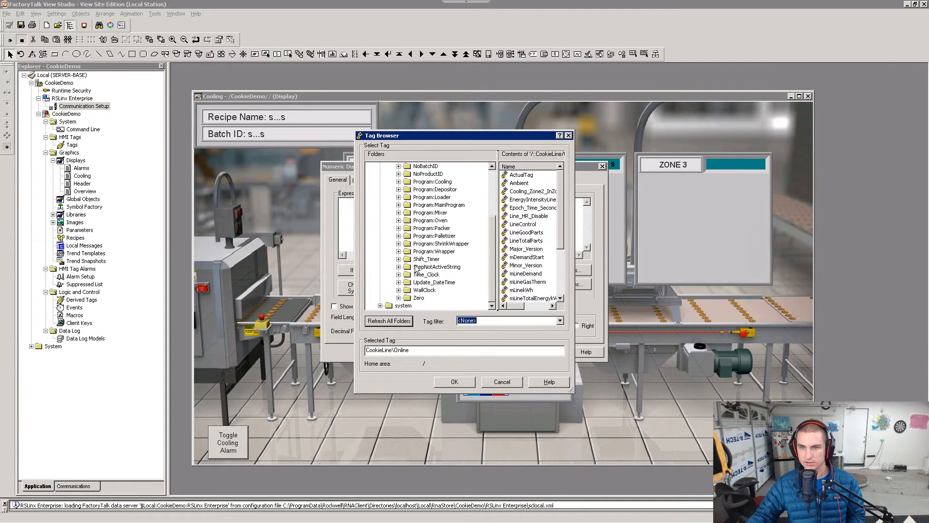
pyautogui.click(399, 182)
pyautogui.doubleClick(432, 167)
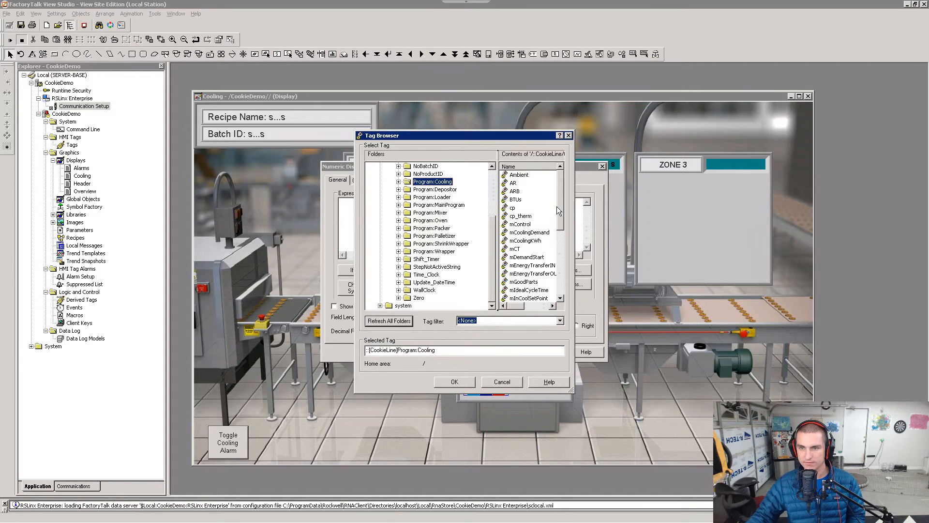
pyautogui.moveTo(557, 206); pyautogui.dragTo(550, 268)
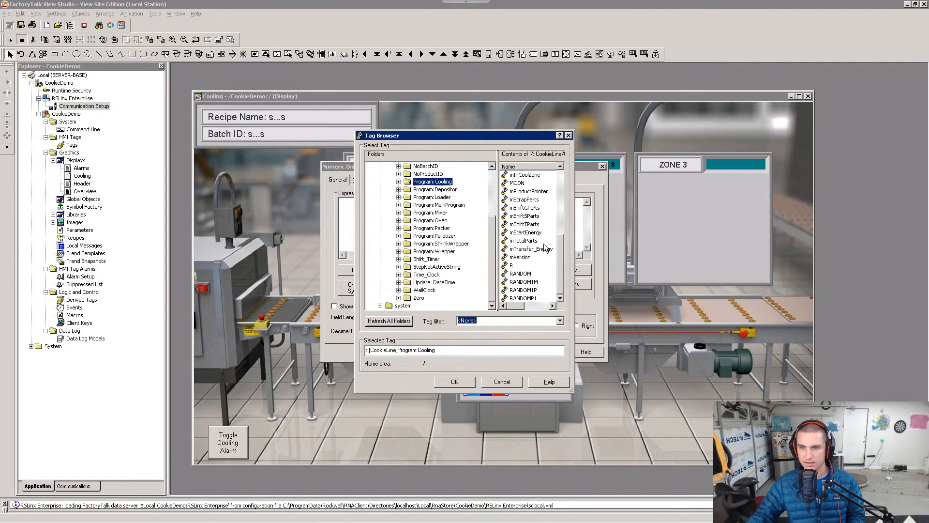
pyautogui.click(524, 241)
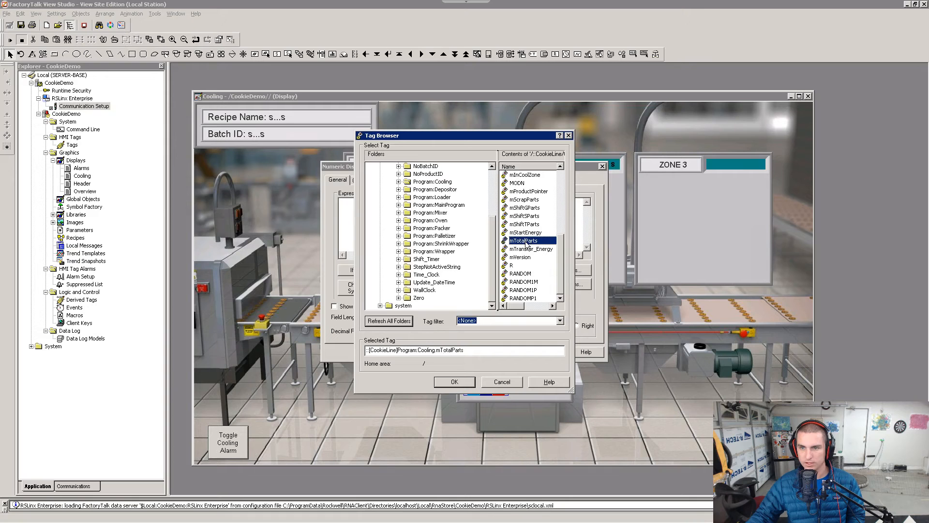
pyautogui.click(459, 383)
# Step: Compare the Total numeric display's general settings with step 23 of the lab PDF and accept its properties
pyautogui.hotkey('alt', 'Tab')
pyautogui.scroll(-3, 463, 347)
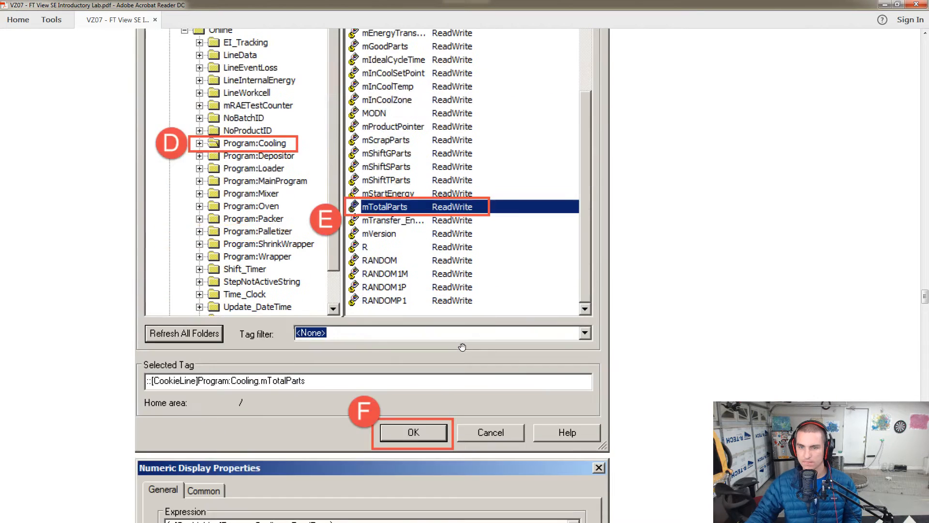
pyautogui.scroll(-8, 462, 347)
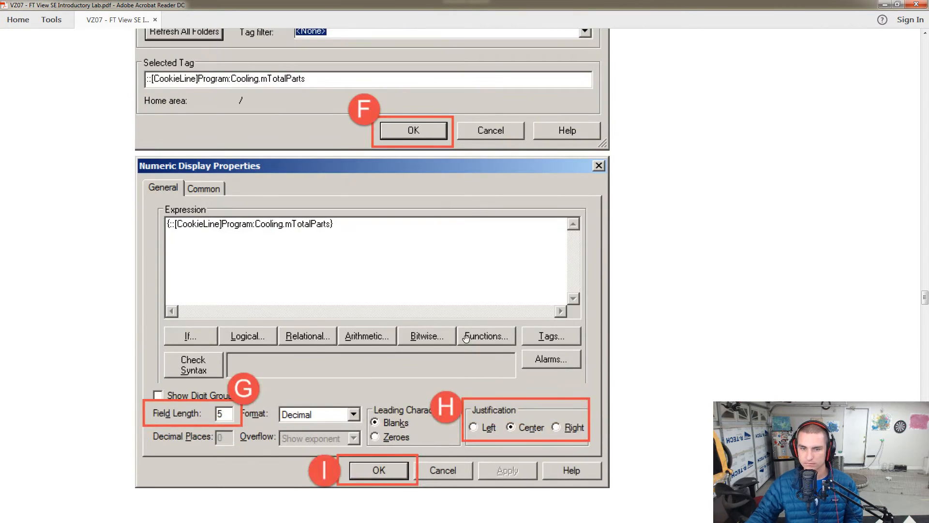
pyautogui.hotkey('alt', 'Tab')
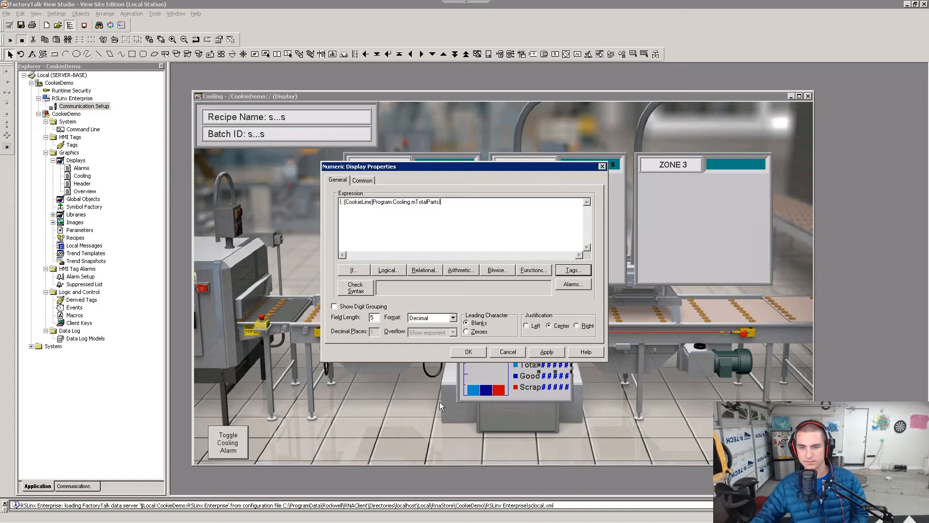
pyautogui.hotkey('alt', 'Tab')
pyautogui.hotkey('alt', 'Tab')
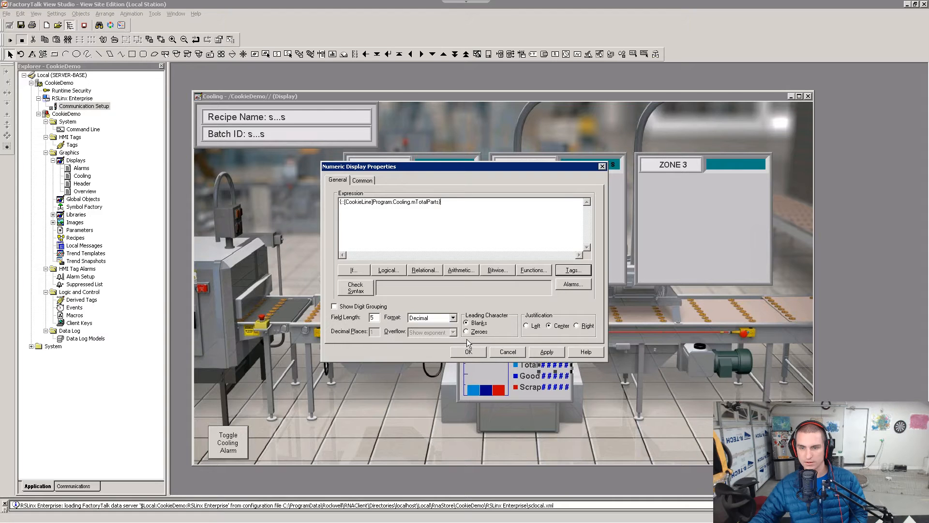
pyautogui.click(469, 352)
# Step: Read steps 24 and 25 of the lab PDF on formatting the Total numeric display and testing the Cooling display
pyautogui.hotkey('alt', 'Tab')
pyautogui.scroll(-10, 451, 397)
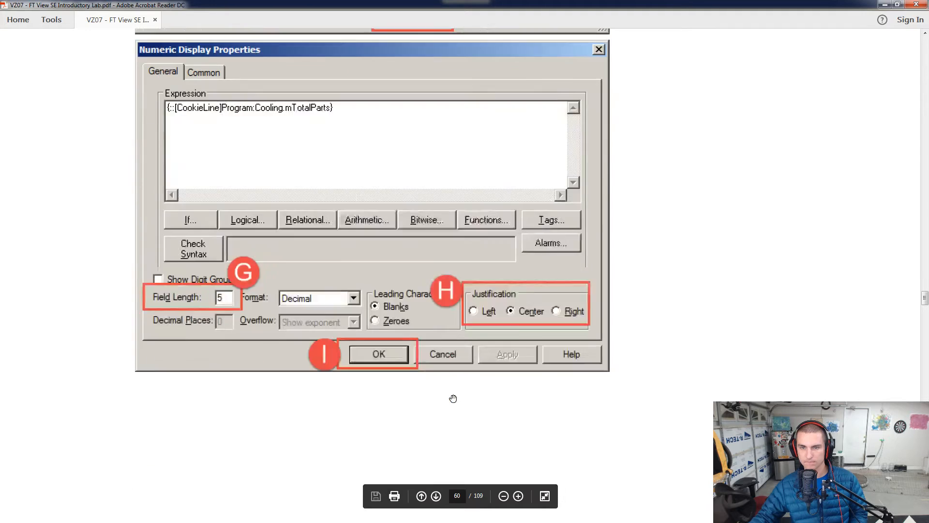
pyautogui.scroll(-10, 451, 397)
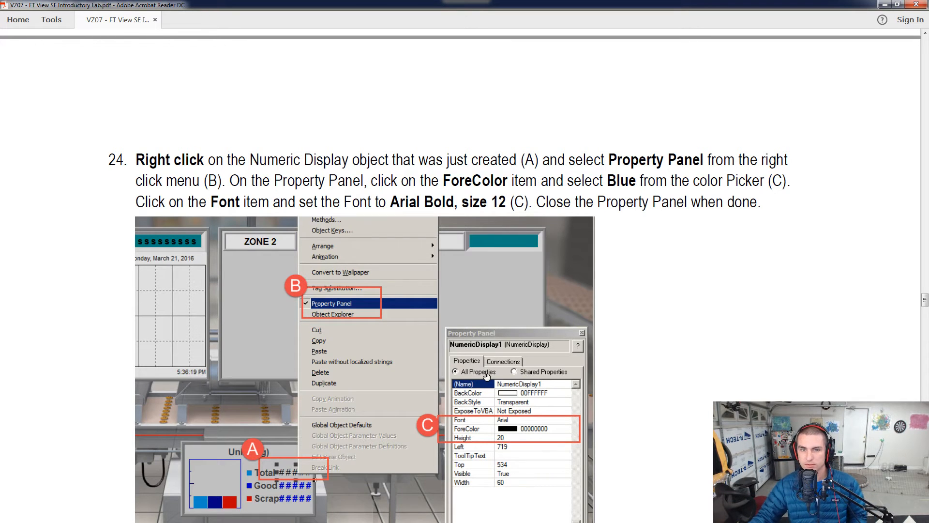
pyautogui.hotkey('alt', 'Tab')
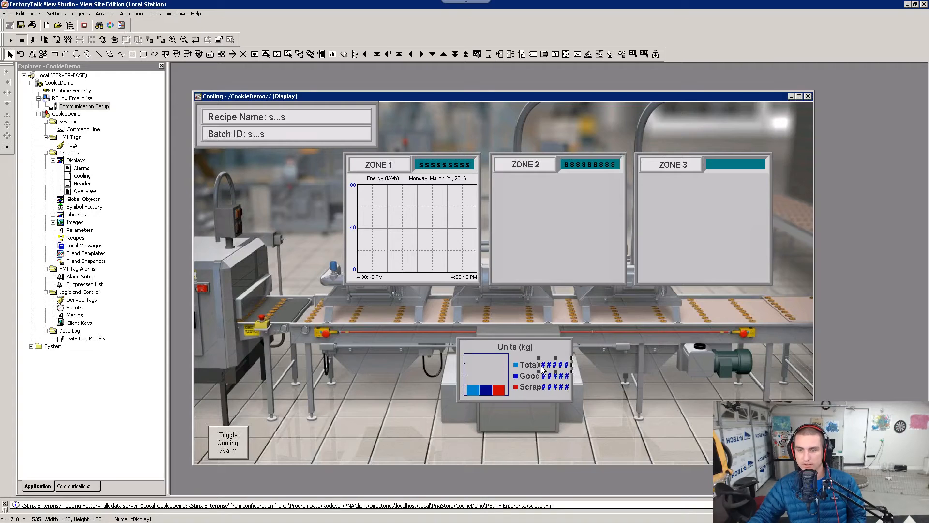
pyautogui.hotkey('alt', 'Tab')
pyautogui.scroll(-10, 512, 367)
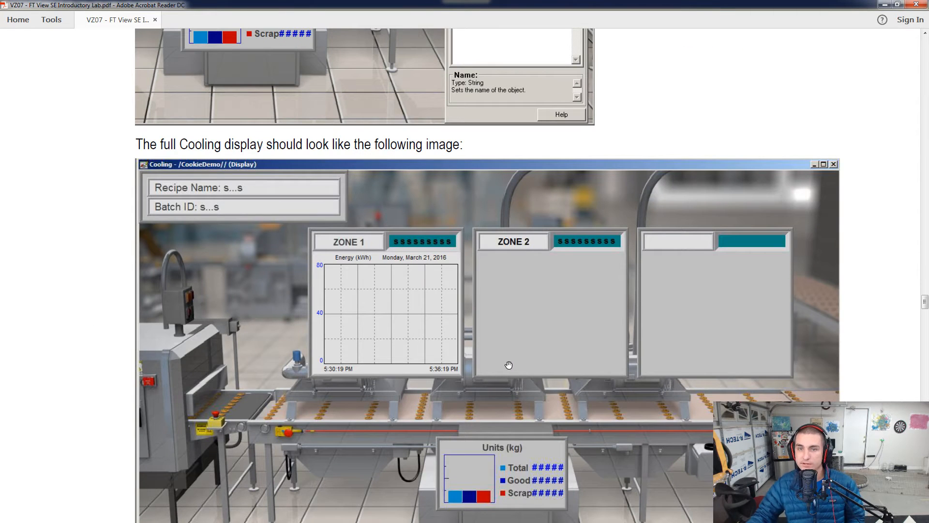
pyautogui.scroll(-3, 511, 366)
pyautogui.scroll(-7, 539, 383)
pyautogui.scroll(-5, 536, 386)
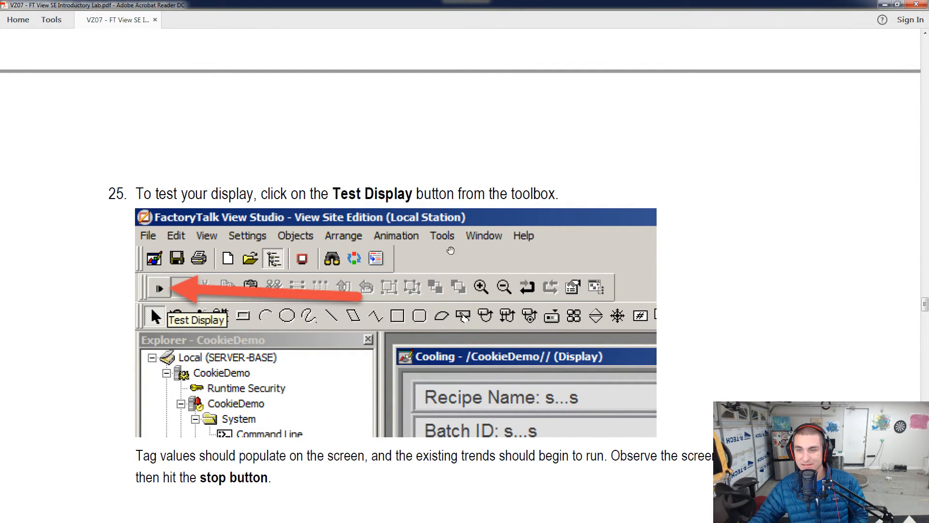
pyautogui.scroll(-3, 450, 250)
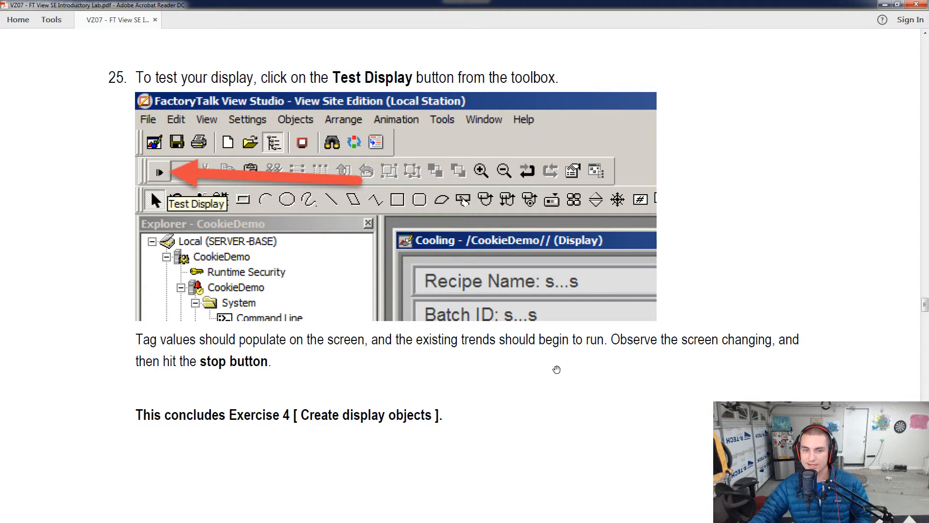
# Step: Switch back to FactoryTalk View Studio and test-run the Cooling display to view its live tag values
pyautogui.hotkey('alt', 'Tab')
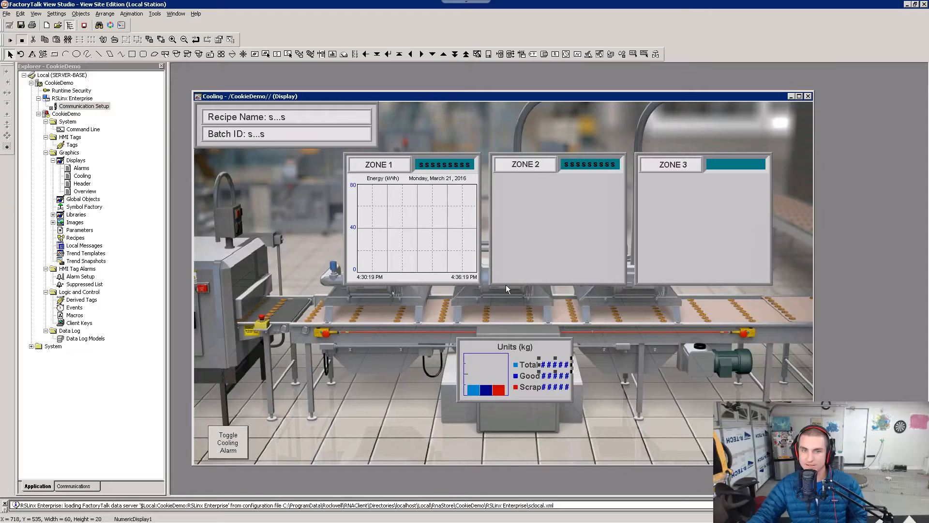
pyautogui.click(10, 41)
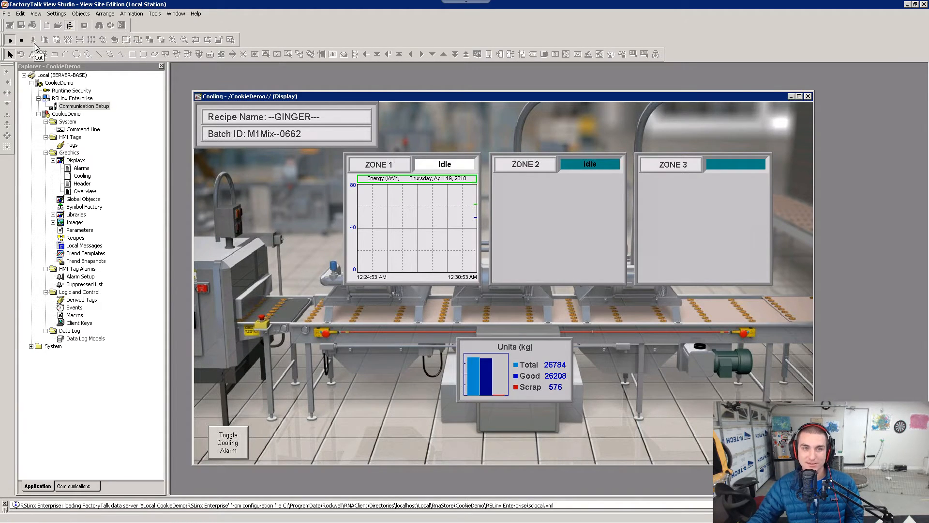
pyautogui.click(149, 16)
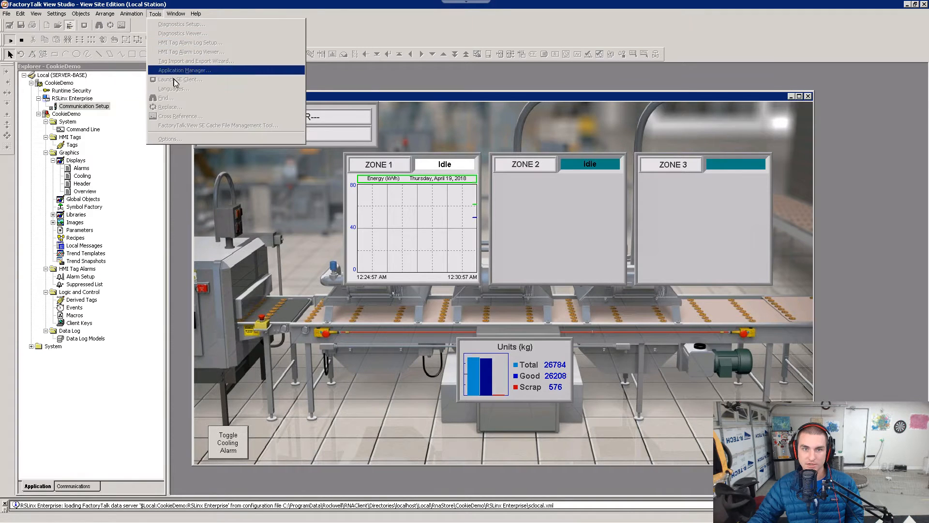
pyautogui.click(342, 21)
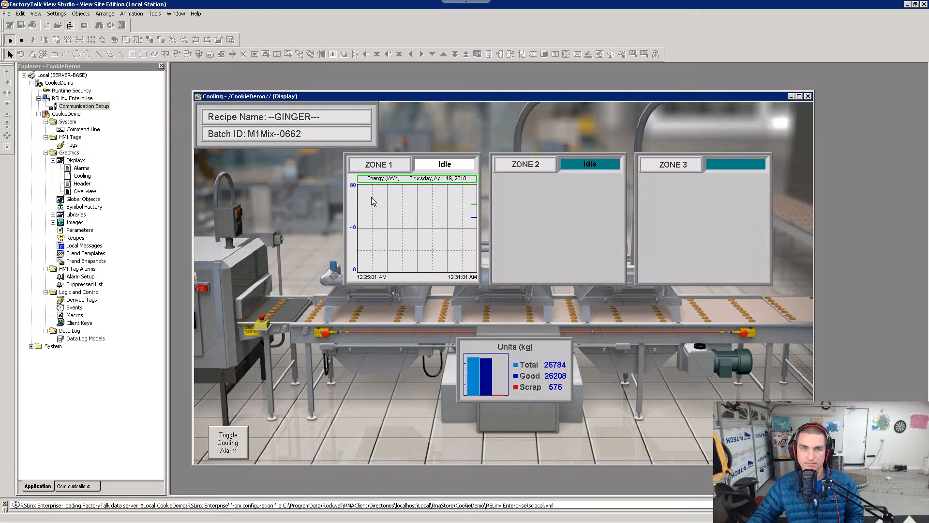
# Step: Check the end of step 25 in the lab PDF and stop the Cooling display's test run
pyautogui.click(22, 40)
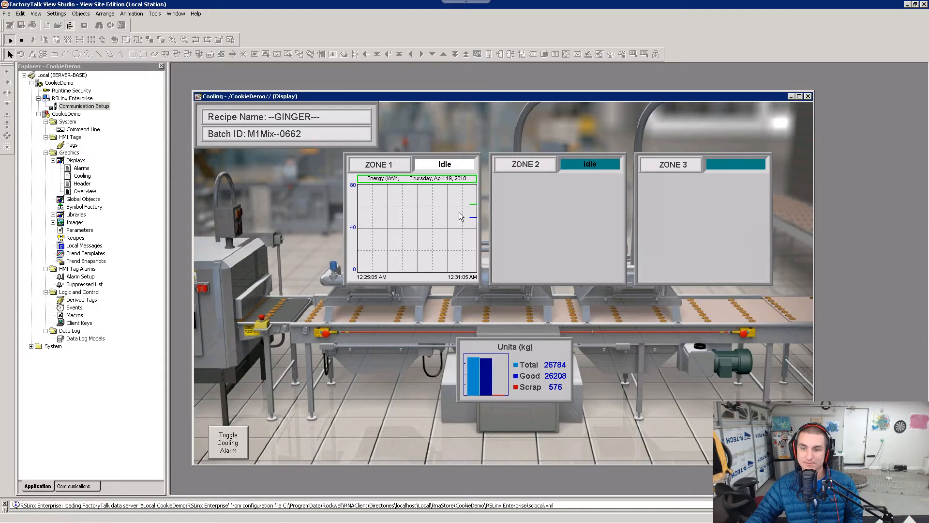
pyautogui.hotkey('alt', 'Tab')
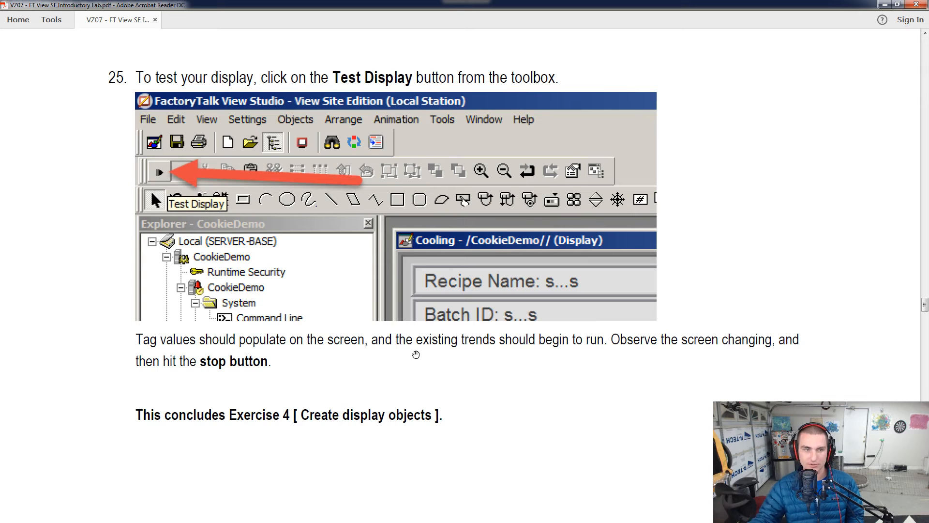
pyautogui.scroll(-2, 418, 357)
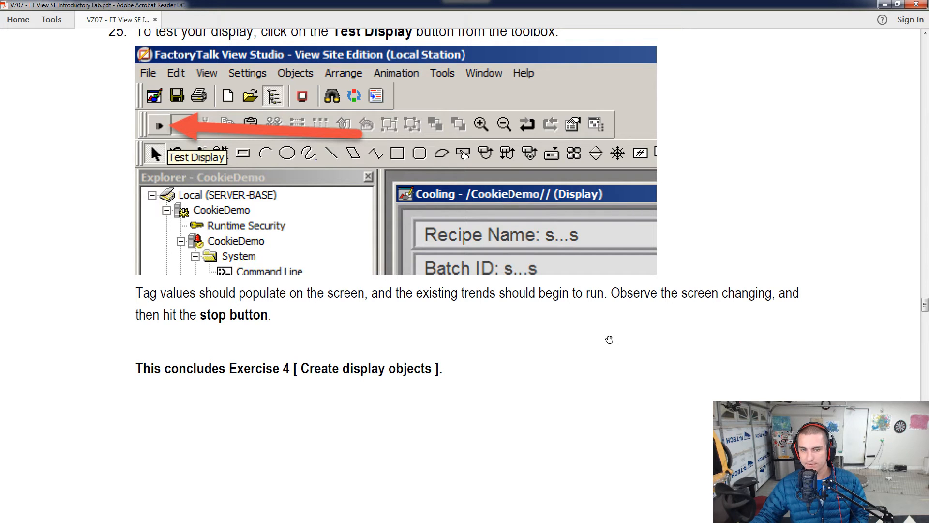
pyautogui.scroll(-3, 610, 339)
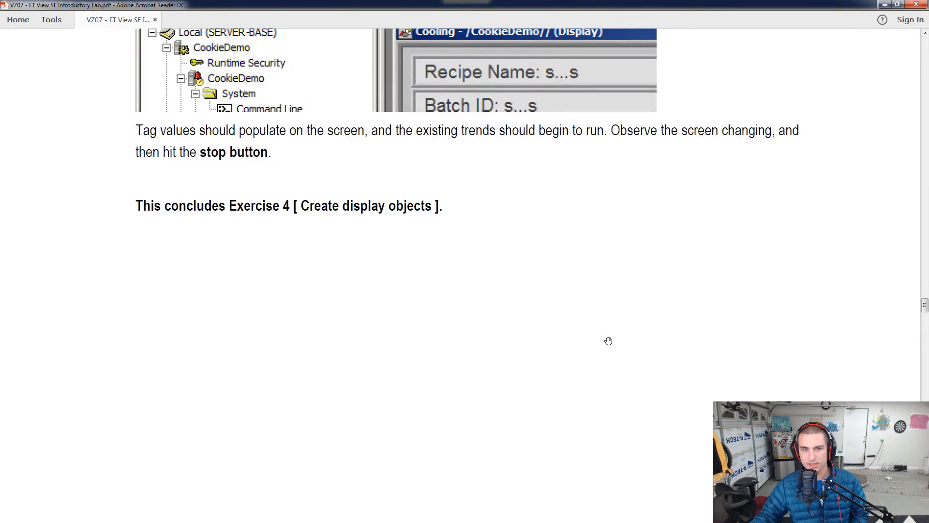
pyautogui.hotkey('alt', 'Tab')
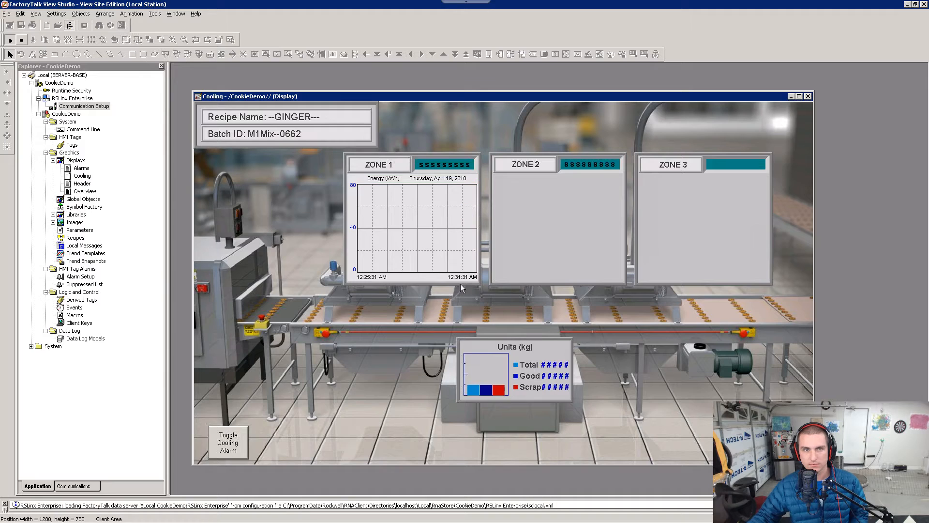
# Step: Switch to the lab PDF and read Exercise 5 on animating display objects, through step 2 on the Object Explorer
pyautogui.hotkey('alt', 'Tab')
pyautogui.scroll(-1, 442, 369)
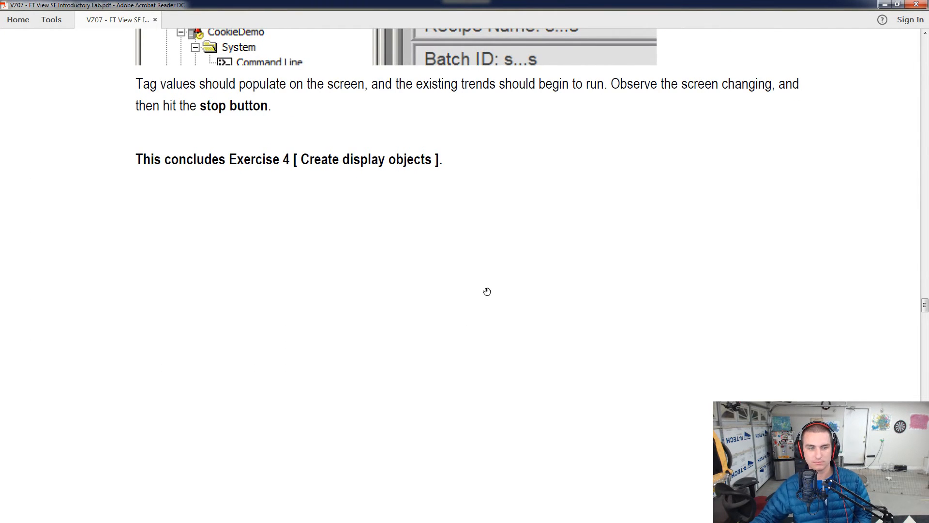
pyautogui.scroll(-10, 487, 292)
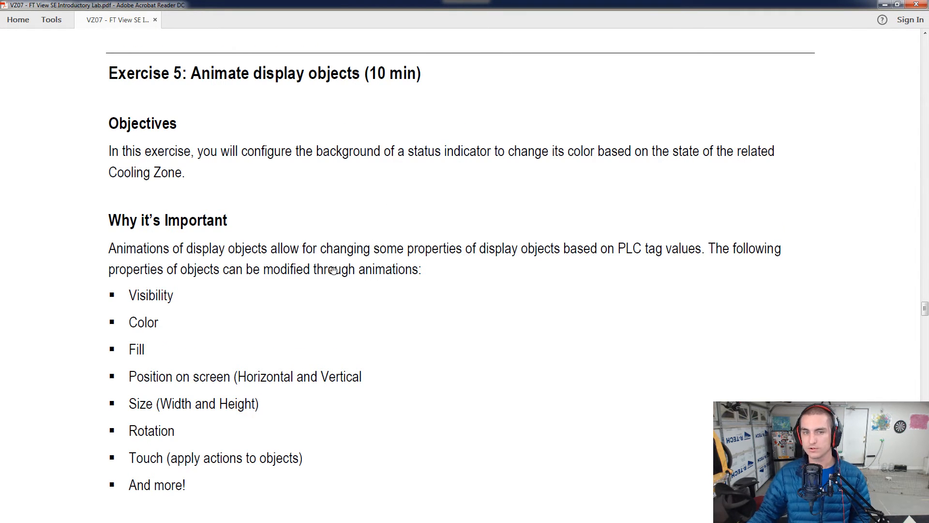
pyautogui.scroll(-3, 333, 269)
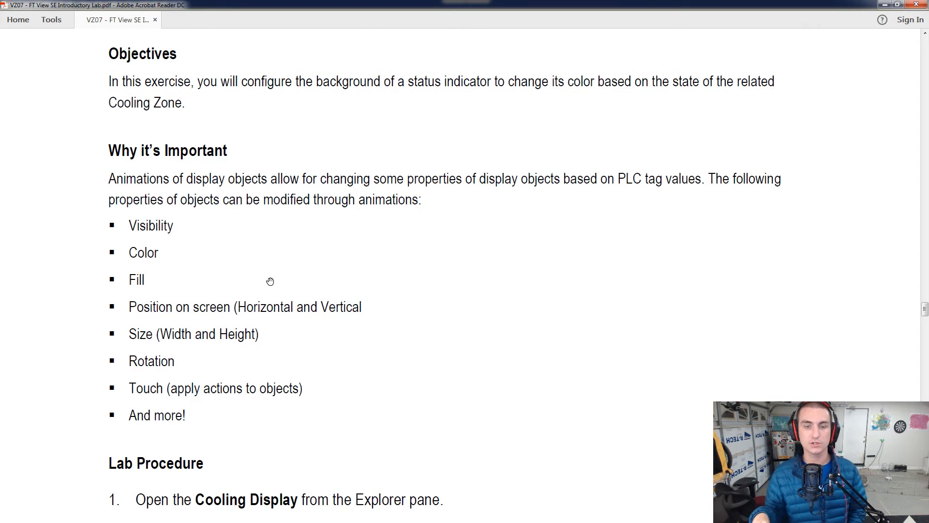
pyautogui.scroll(-10, 292, 290)
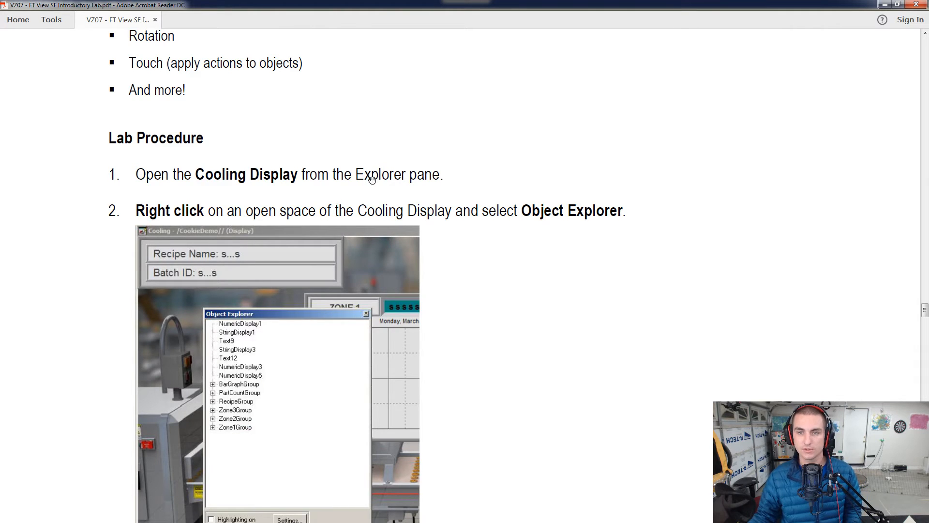
pyautogui.scroll(-2, 306, 244)
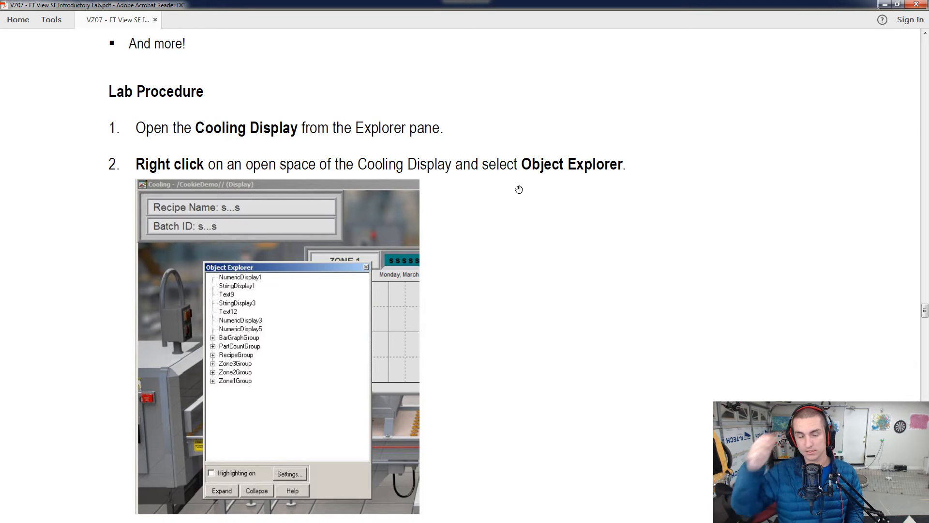
pyautogui.scroll(-5, 439, 289)
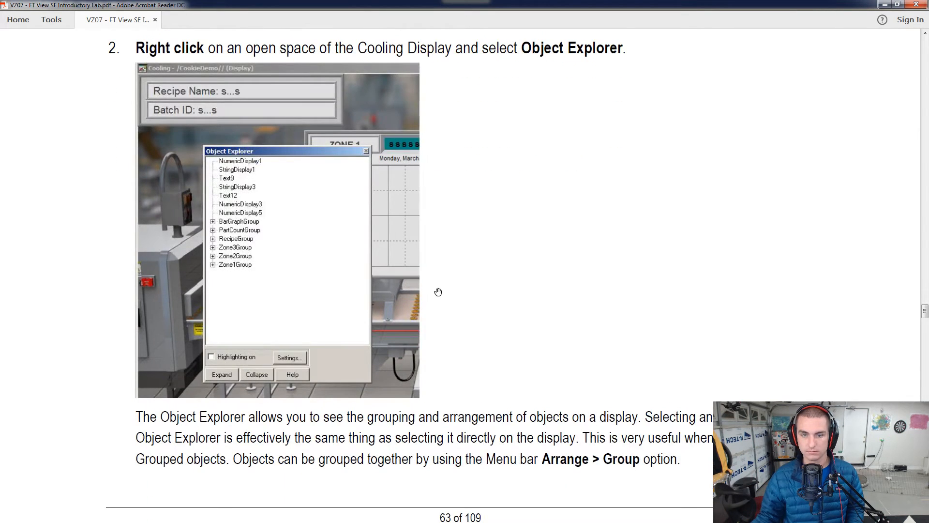
# Step: Switch back to FactoryTalk View Studio and open the Object Explorer for the Cooling display
pyautogui.hotkey('alt', 'Tab')
pyautogui.rightClick(228, 219)
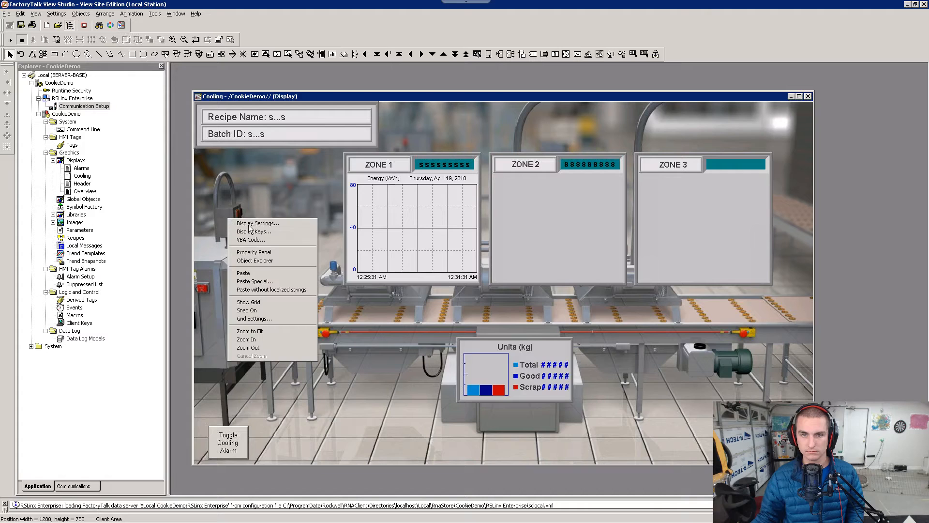
pyautogui.click(266, 260)
# Step: Consult step 3 of the lab PDF and select Zone2AnimationPolygon under Zone2Group > Zone2StatusGroup in the Object Explorer
pyautogui.hotkey('alt', 'Tab')
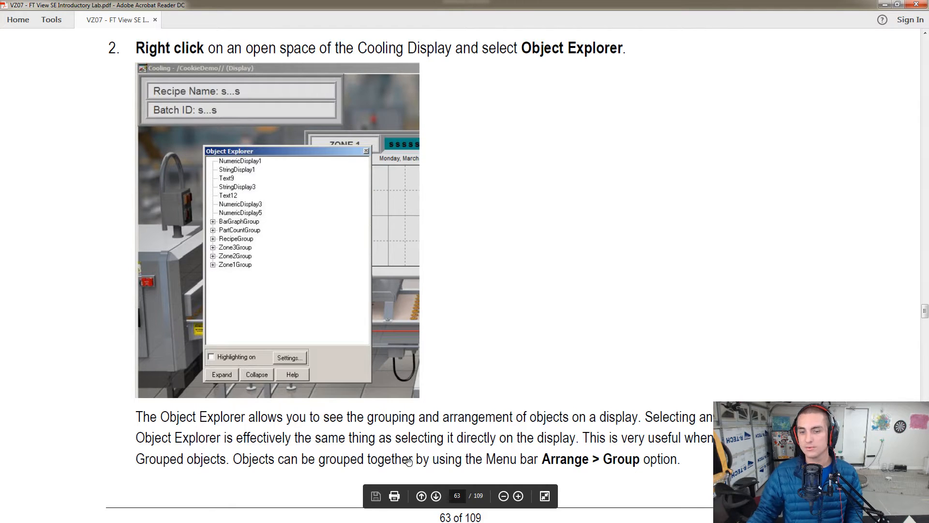
pyautogui.scroll(-3, 518, 456)
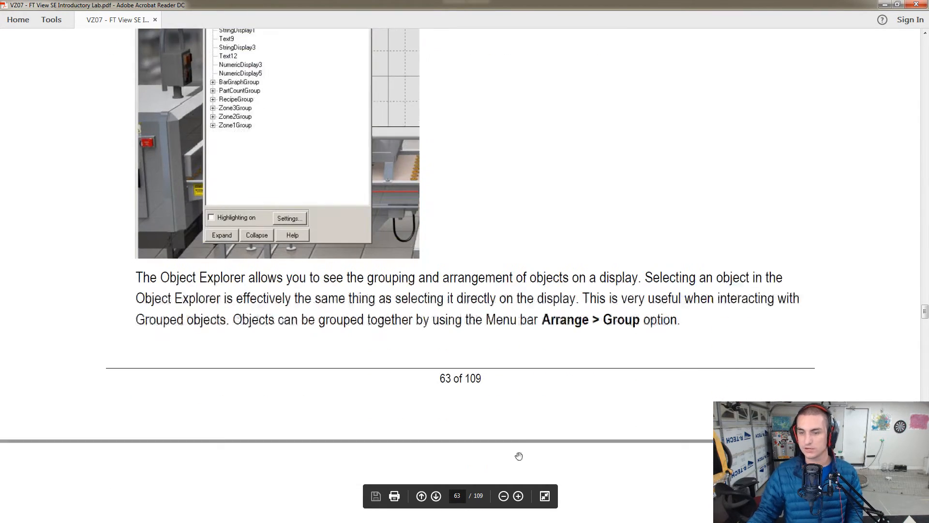
pyautogui.scroll(-8, 629, 334)
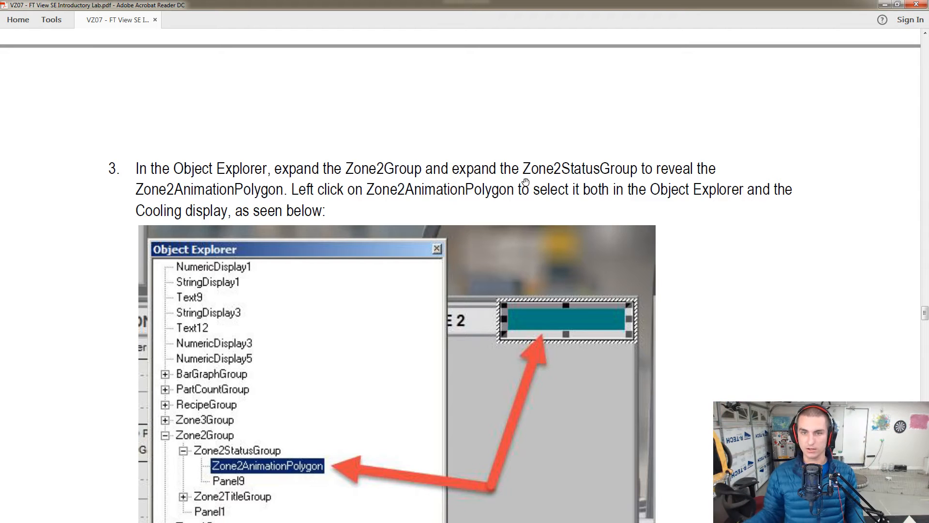
pyautogui.hotkey('alt', 'Tab')
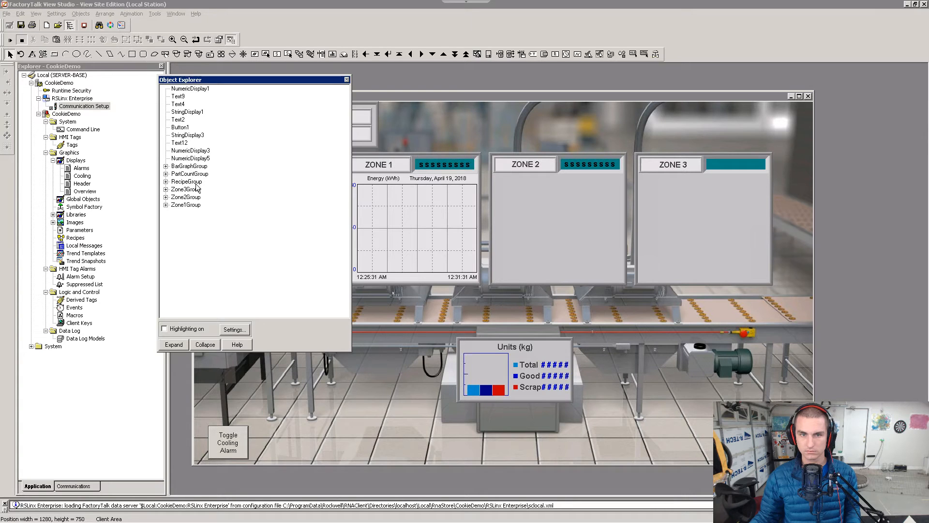
pyautogui.click(166, 197)
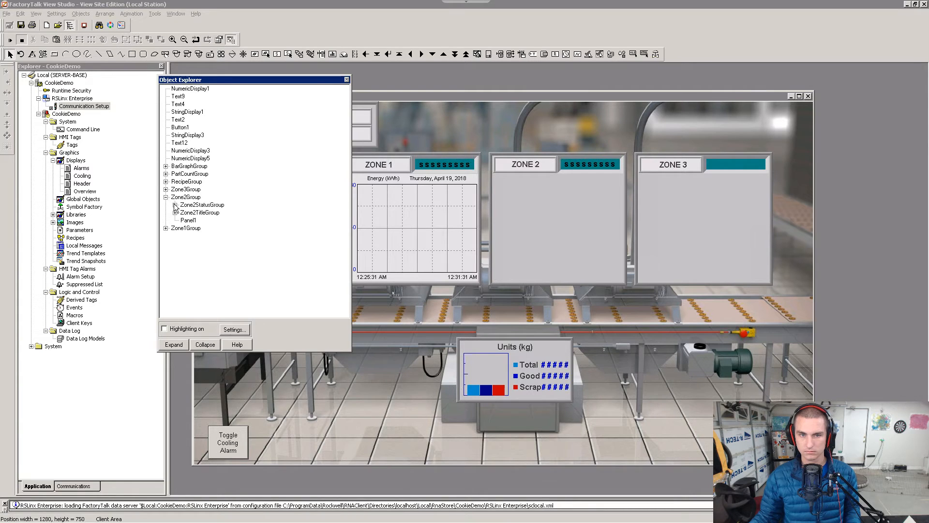
pyautogui.click(174, 204)
pyautogui.click(208, 213)
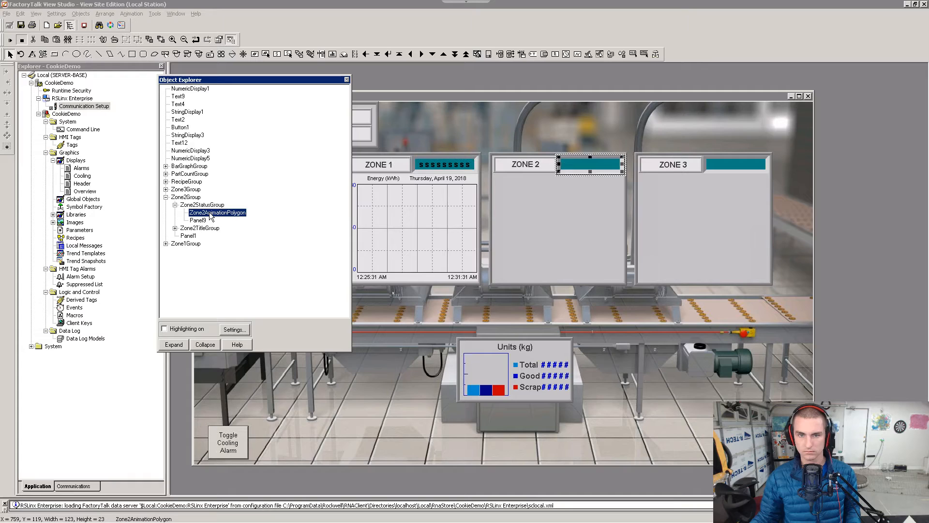
# Step: Read the object-naming tip and step 4 of the lab PDF on opening the polygon's color animation
pyautogui.hotkey('alt', 'Tab')
pyautogui.scroll(-5, 284, 203)
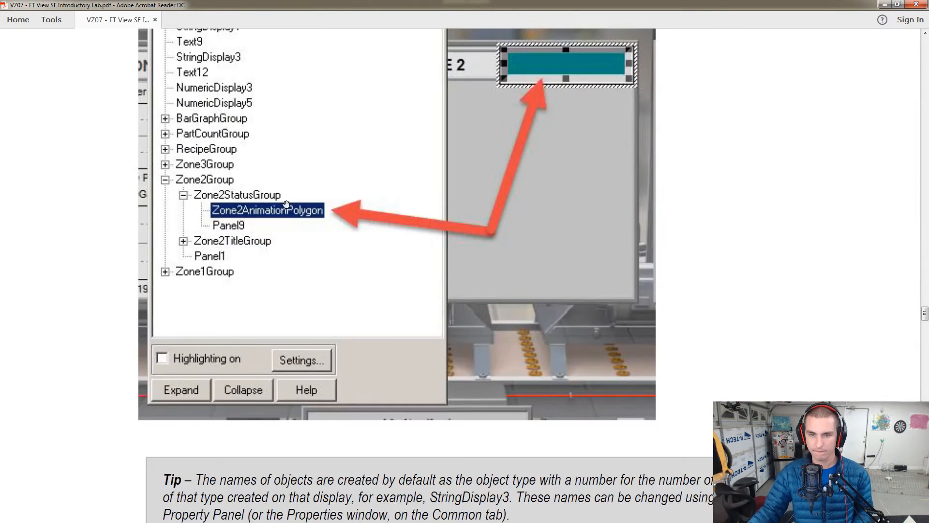
pyautogui.scroll(-6, 288, 198)
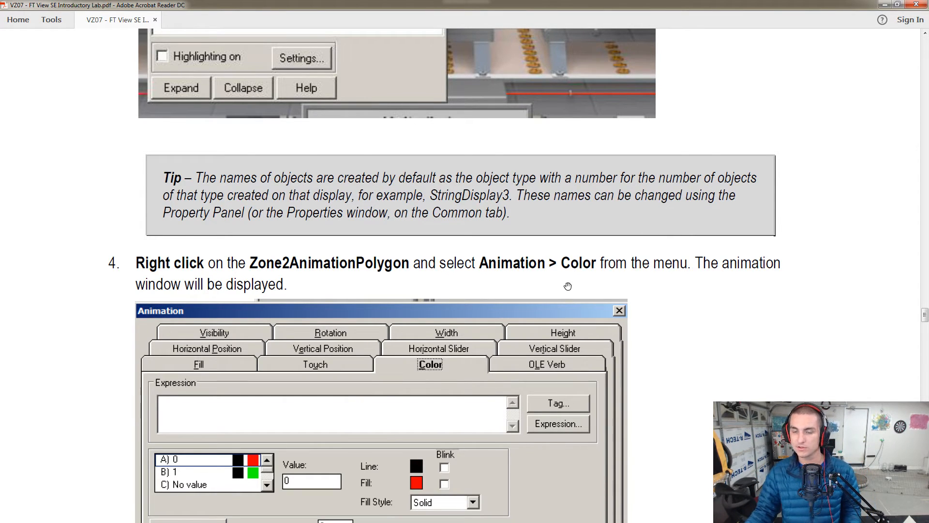
pyautogui.scroll(-2, 490, 282)
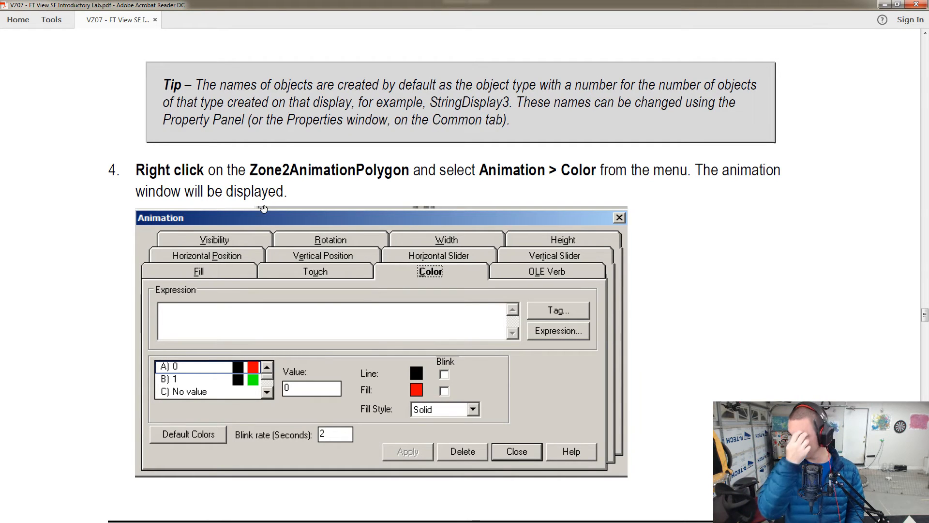
pyautogui.hotkey('alt', 'Tab')
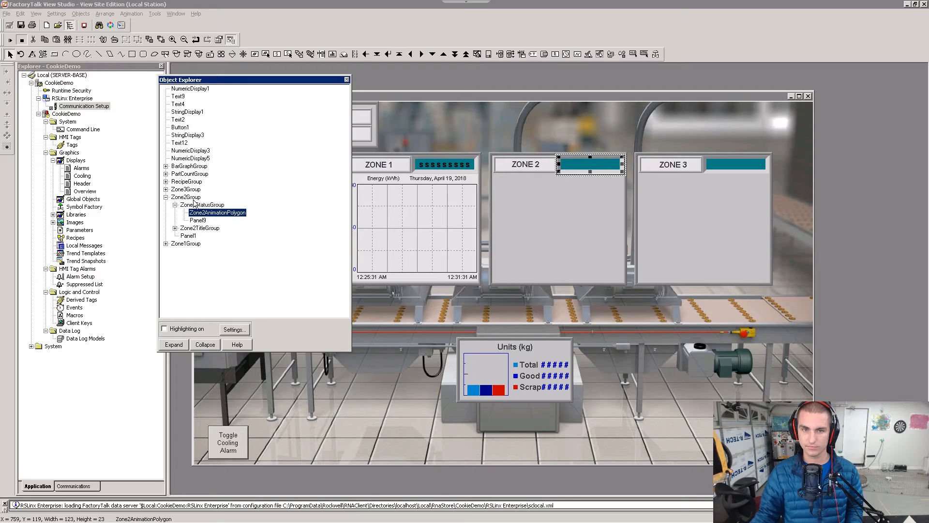
pyautogui.hotkey('alt', 'Tab')
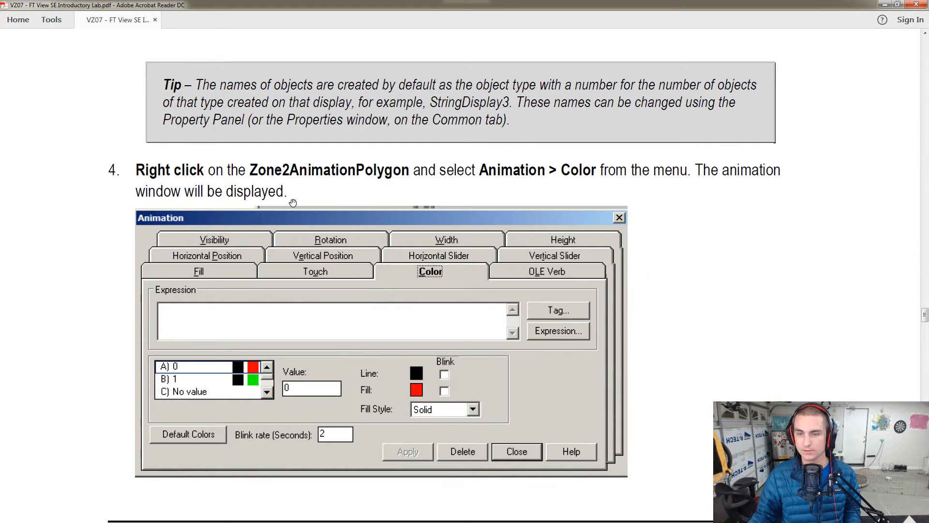
# Step: Return to FactoryTalk View Studio and open the Color animation settings of Zone2AnimationPolygon
pyautogui.hotkey('alt', 'Tab')
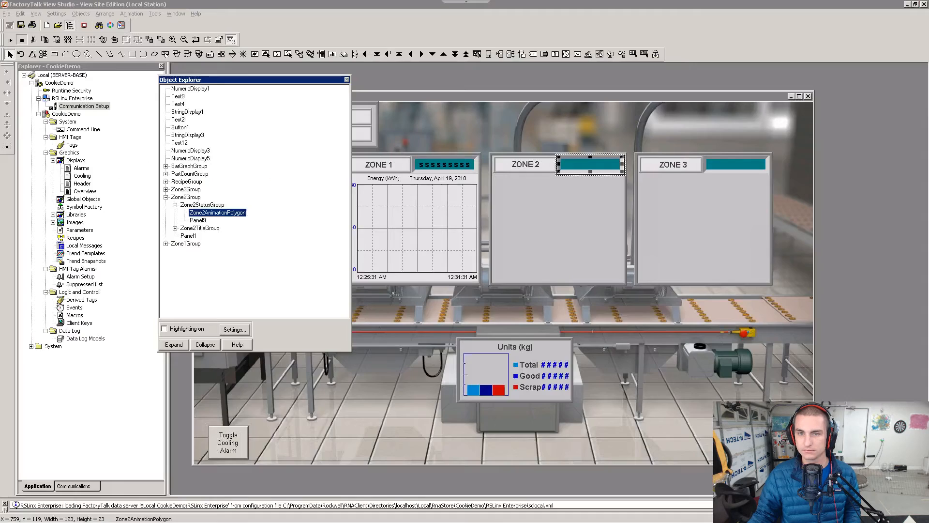
pyautogui.rightClick(223, 213)
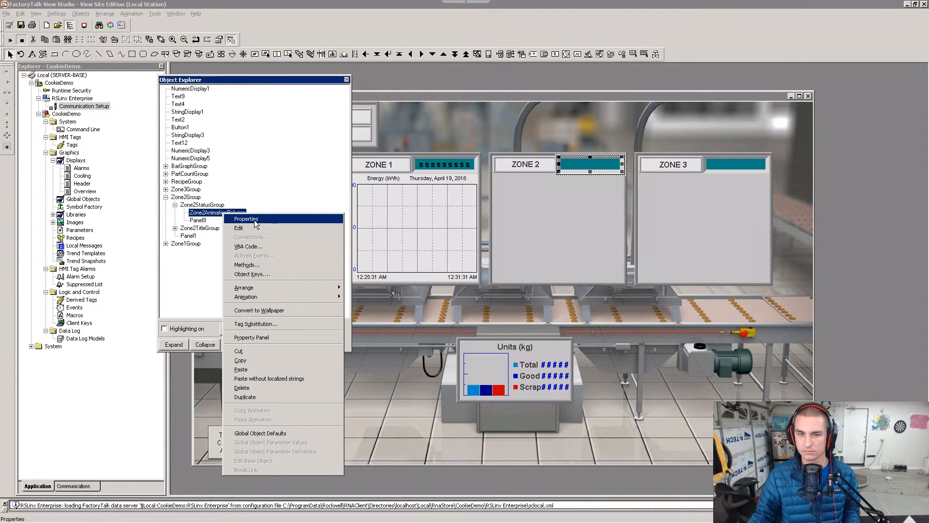
pyautogui.moveTo(267, 298)
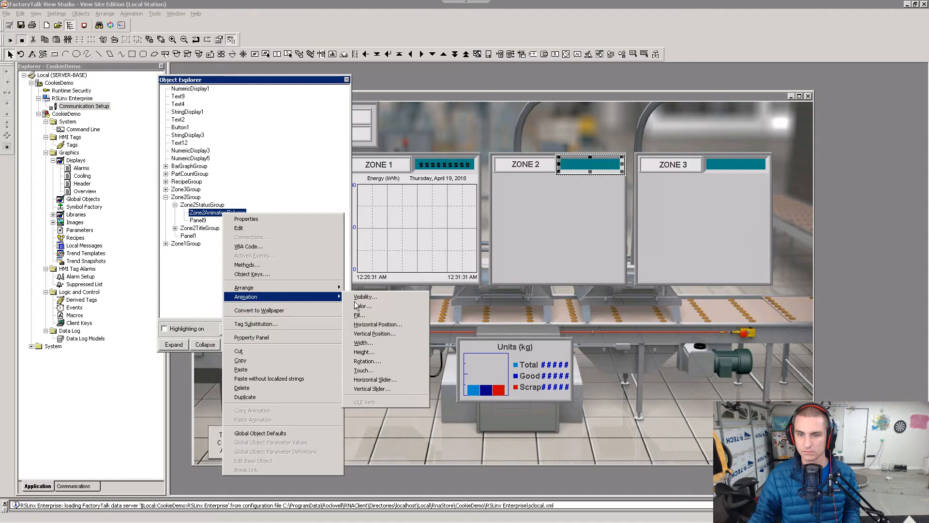
pyautogui.click(361, 306)
# Step: Read step 5 of the lab PDF on choosing the tag for the color animation
pyautogui.hotkey('alt', 'Tab')
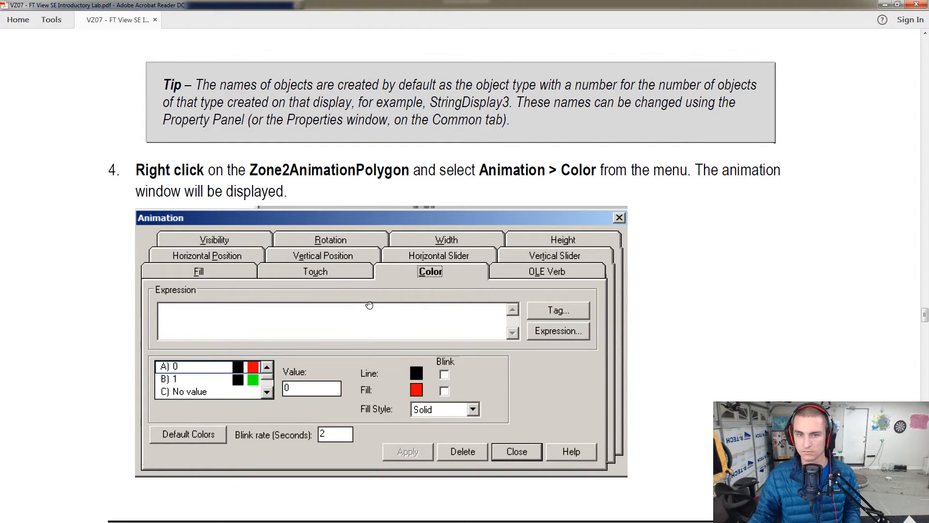
pyautogui.scroll(-10, 369, 305)
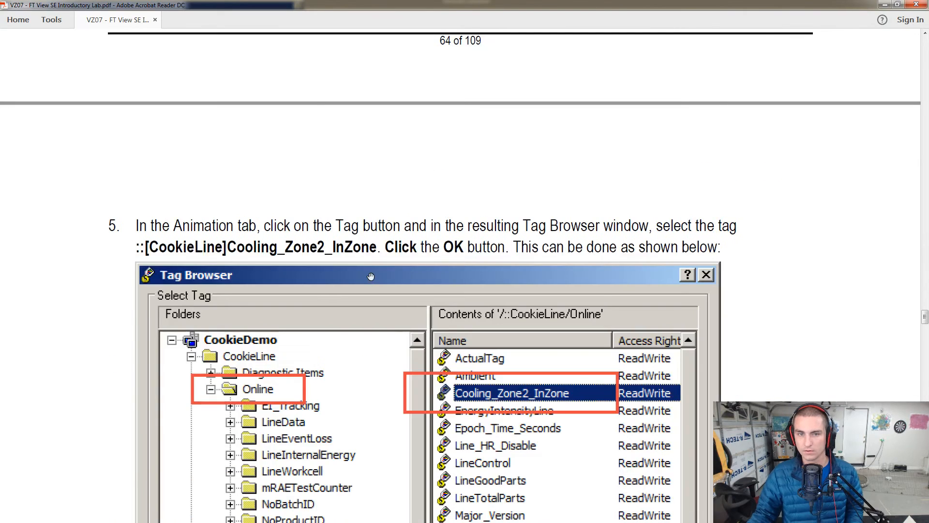
pyautogui.scroll(-2, 365, 278)
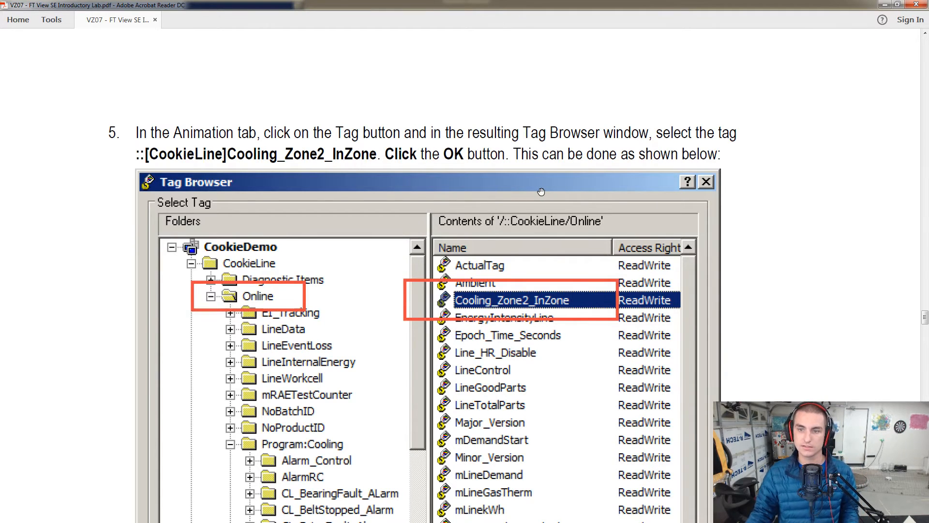
# Step: Return to FactoryTalk View Studio and assign the tag [CookieLine]Cooling_Zone2_InZone from the CookieLine > Online folder to the color animation expression
pyautogui.hotkey('alt', 'Tab')
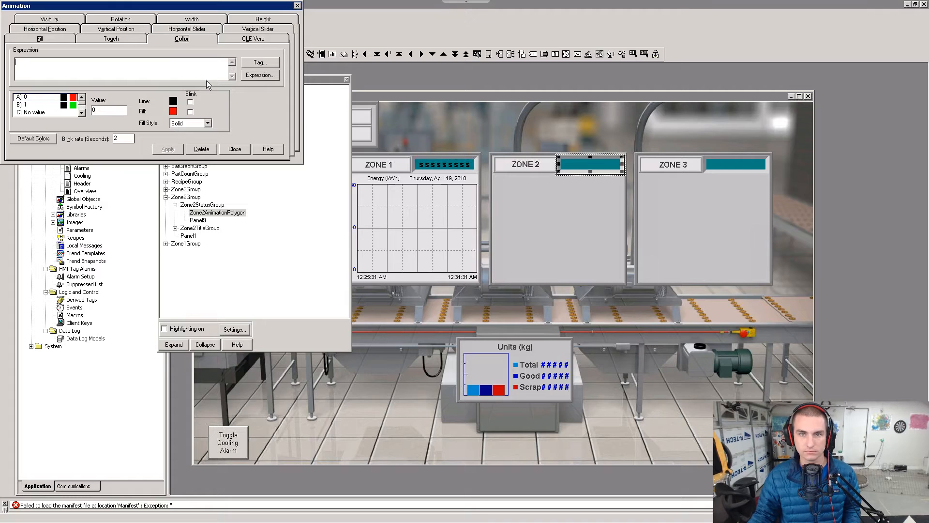
pyautogui.click(263, 63)
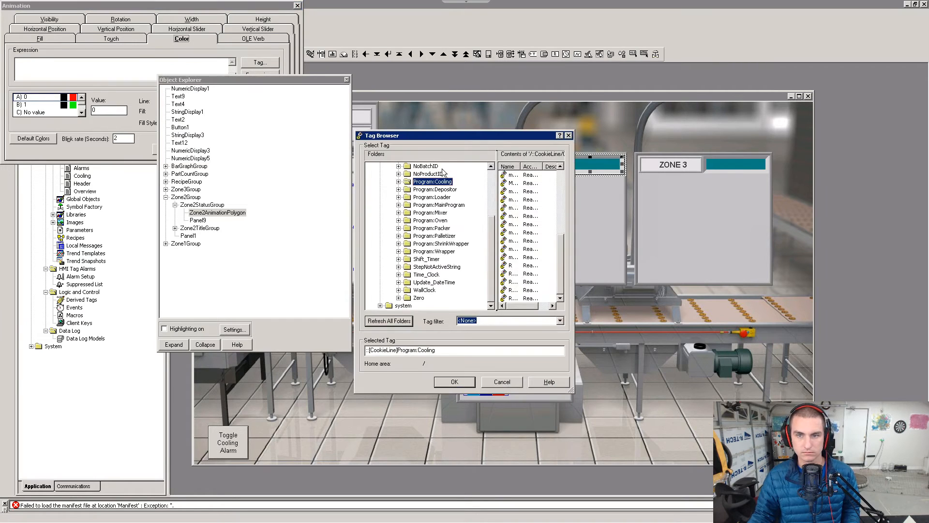
pyautogui.scroll(3, 465, 199)
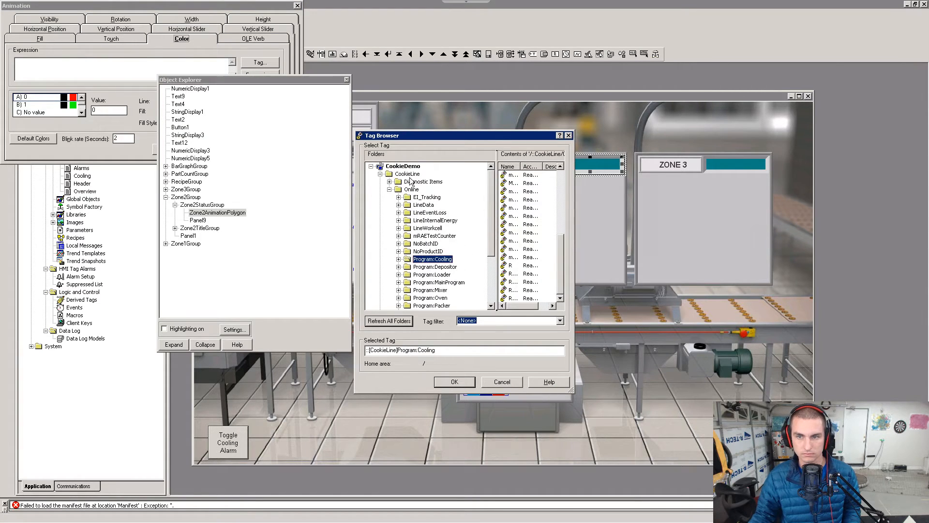
pyautogui.click(408, 174)
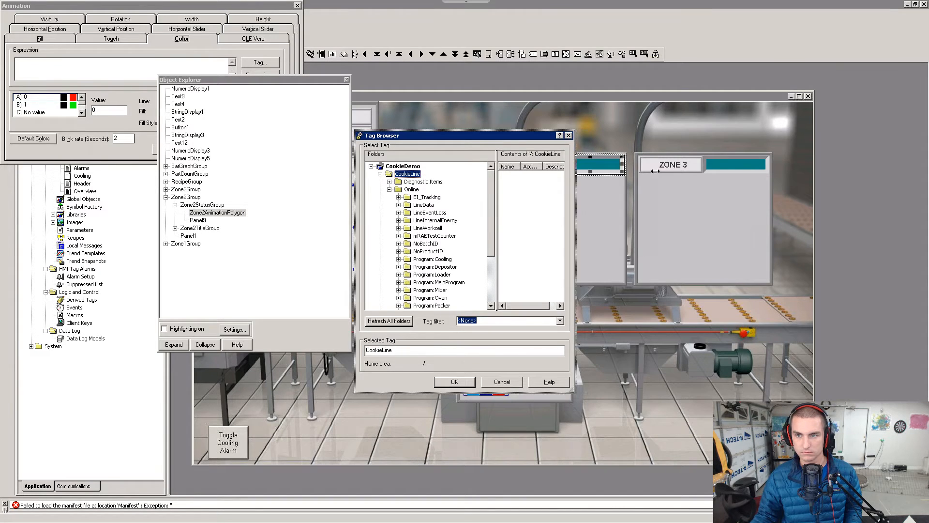
pyautogui.moveTo(656, 171); pyautogui.dragTo(754, 171)
pyautogui.moveTo(618, 173); pyautogui.dragTo(506, 187)
pyautogui.click(411, 189)
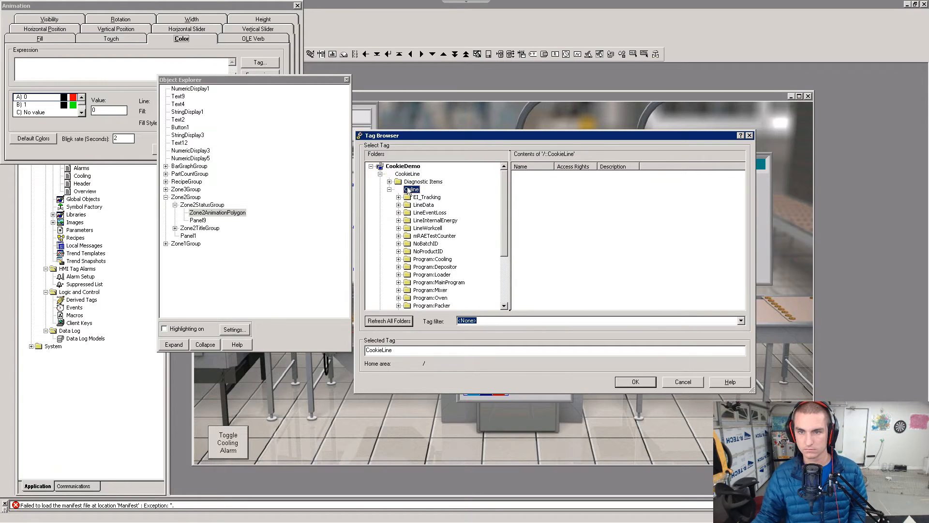
pyautogui.doubleClick(555, 166)
pyautogui.click(560, 192)
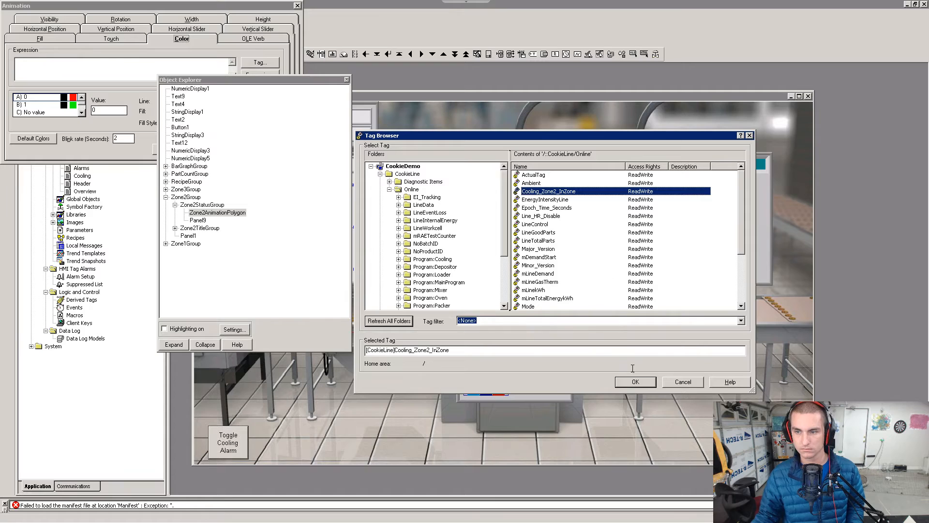
pyautogui.click(638, 382)
# Step: Read the rest of step 5 and step 6 of the lab PDF on editing the animation's color states
pyautogui.hotkey('alt', 'Tab')
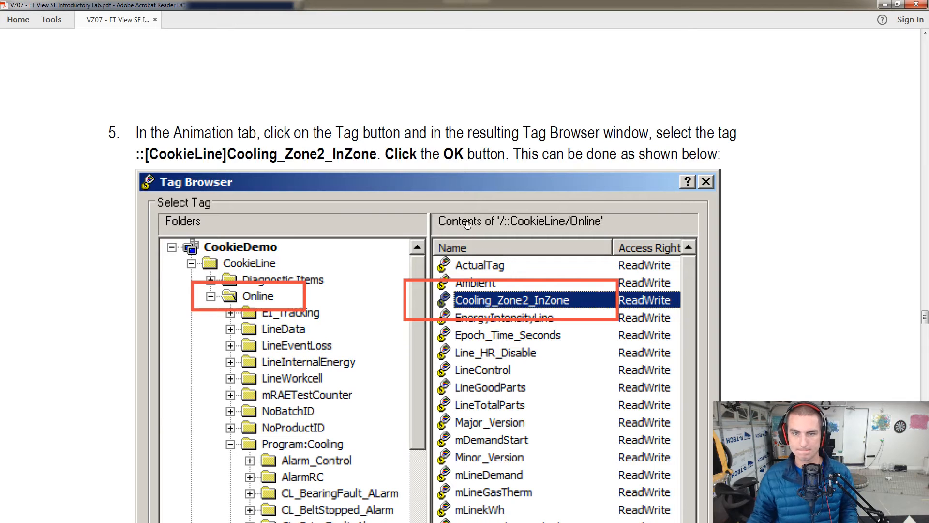
pyautogui.scroll(-10, 467, 221)
pyautogui.scroll(-10, 468, 221)
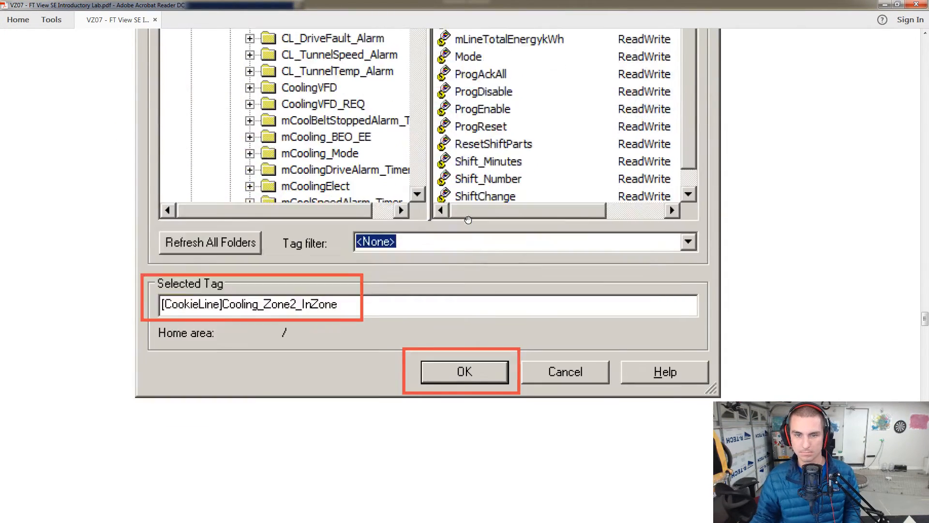
pyautogui.scroll(-5, 472, 214)
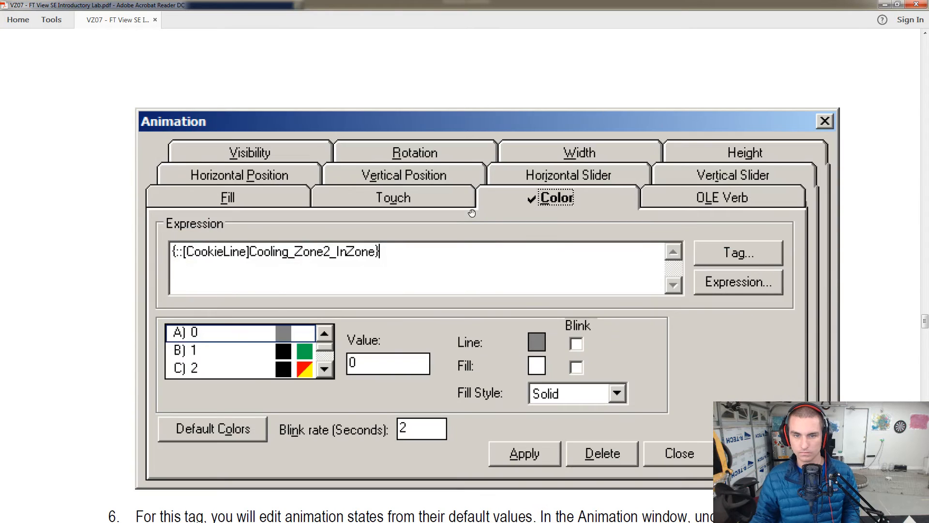
pyautogui.scroll(-5, 472, 213)
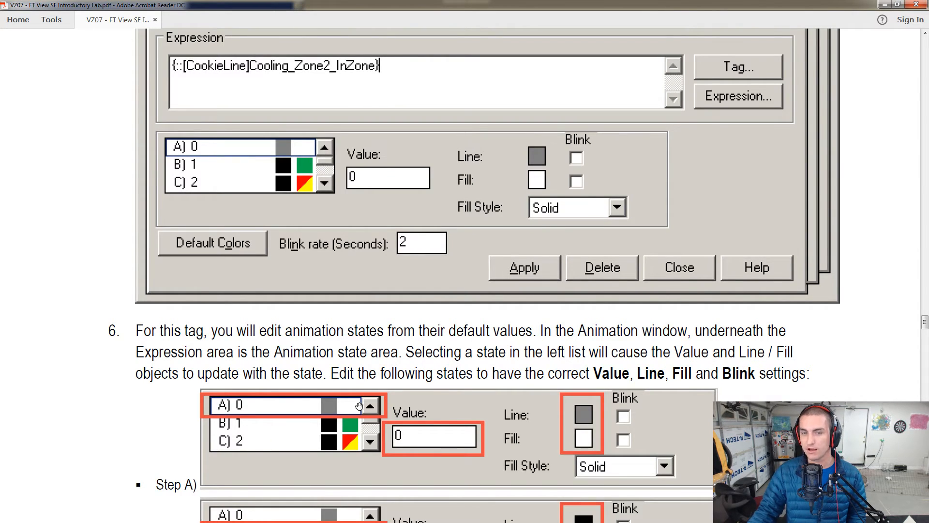
pyautogui.scroll(-5, 358, 406)
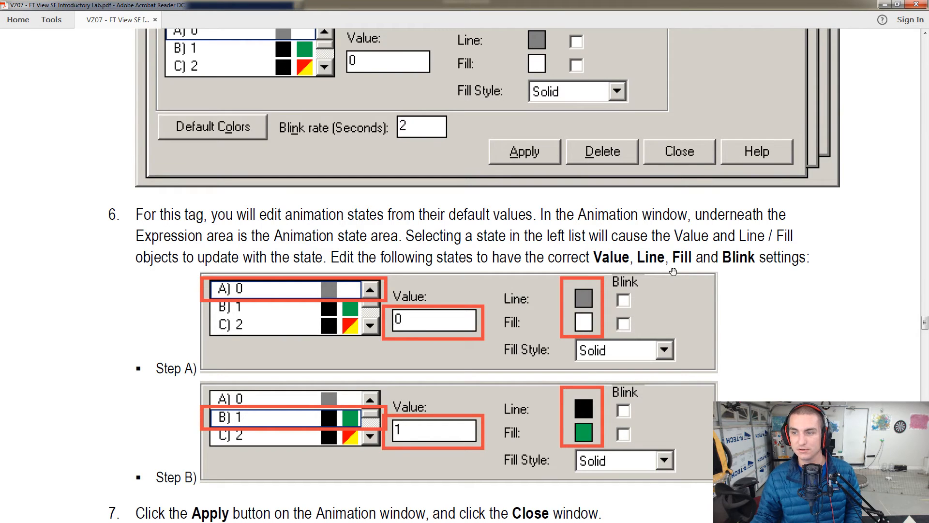
pyautogui.scroll(-3, 673, 272)
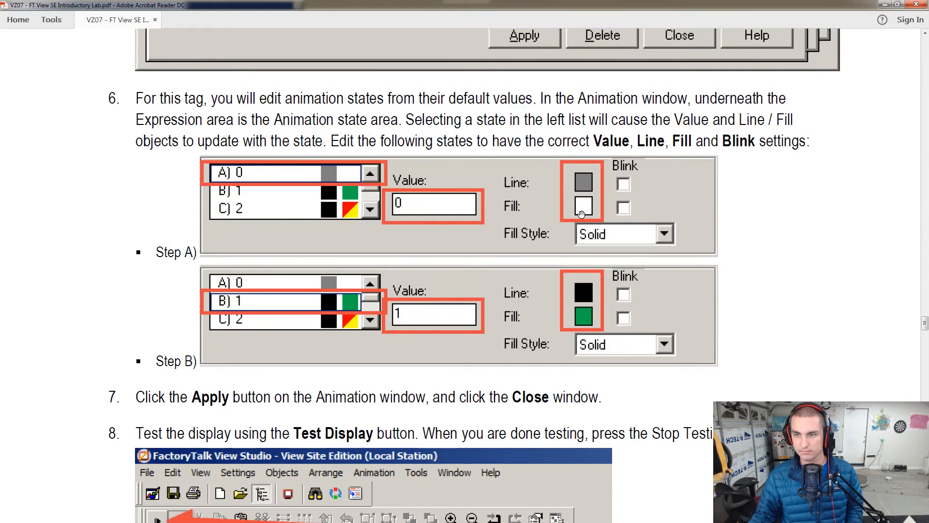
# Step: Return to FactoryTalk View Studio and set color state A (value 0) to a gray line and white fill
pyautogui.hotkey('alt', 'Tab')
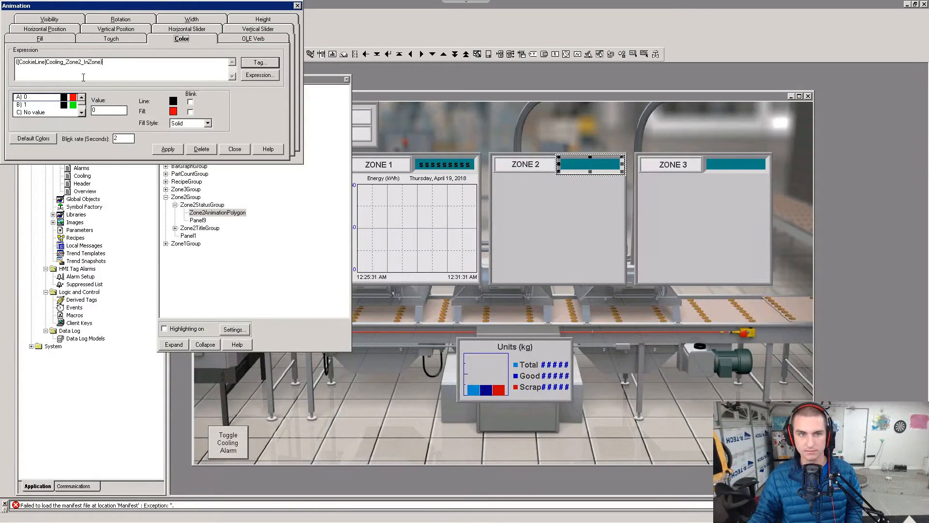
pyautogui.click(173, 100)
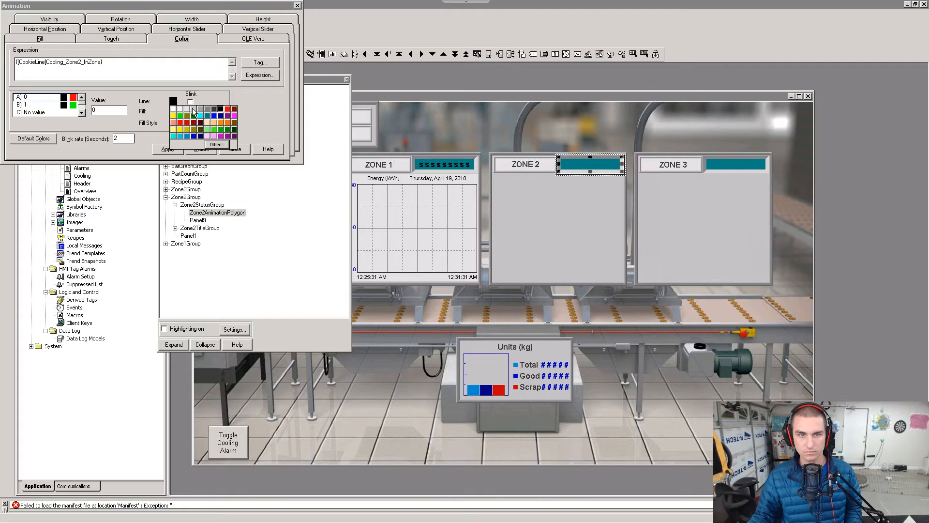
pyautogui.click(206, 109)
pyautogui.click(173, 112)
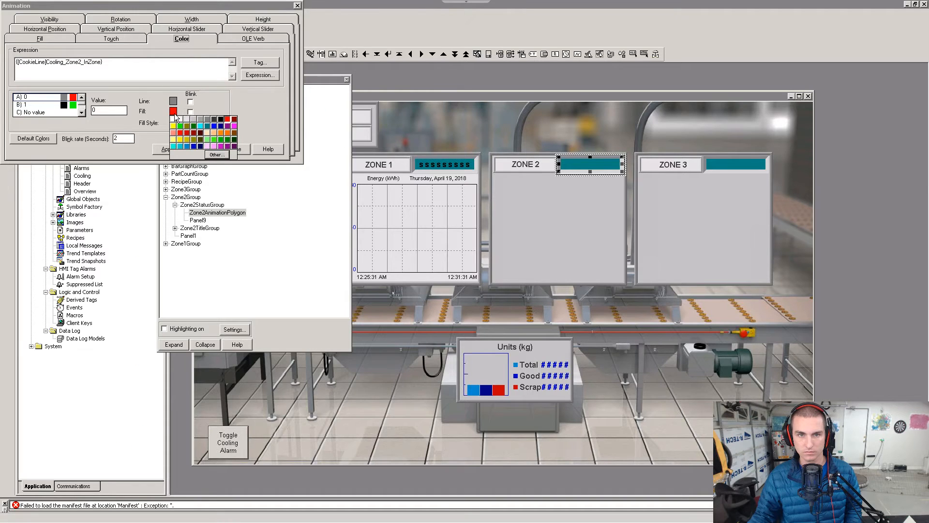
pyautogui.click(175, 119)
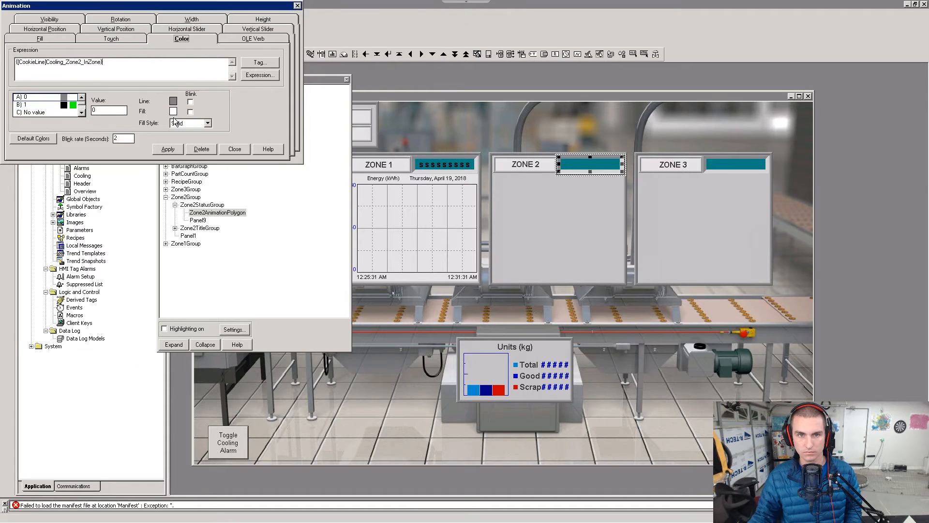
# Step: Check the state colors in the lab PDF, give state B (value 1) a dark green fill, and apply the color animation
pyautogui.hotkey('alt', 'Tab')
pyautogui.hotkey('alt', 'Tab')
pyautogui.hotkey('alt', 'Tab')
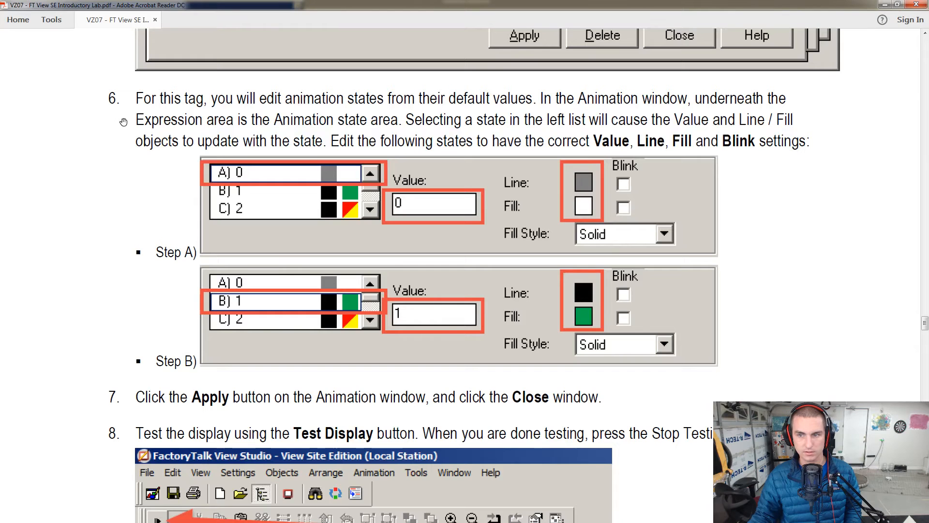
pyautogui.hotkey('alt', 'Tab')
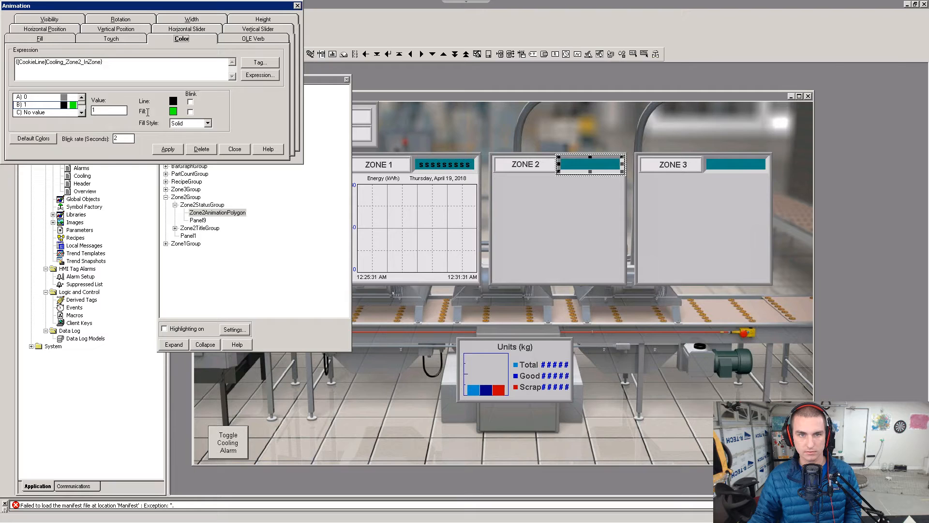
pyautogui.click(173, 112)
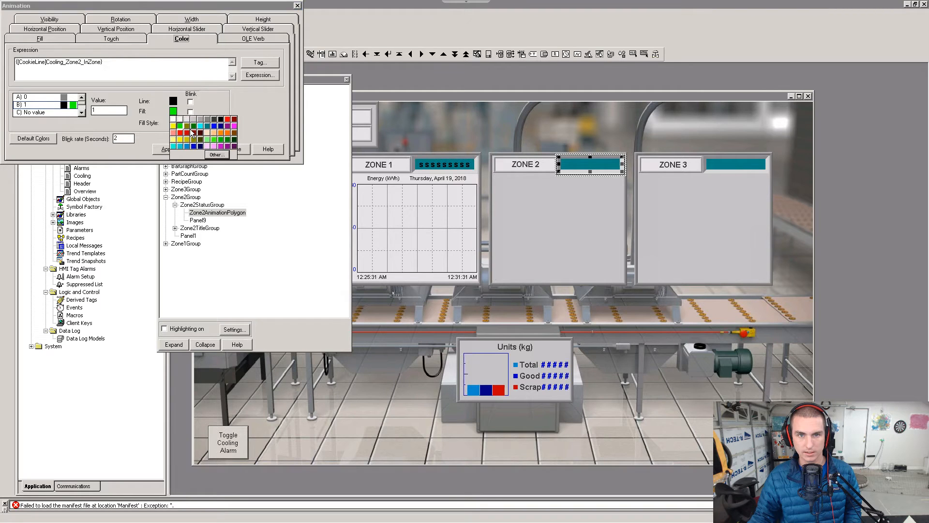
pyautogui.hotkey('alt', 'Tab')
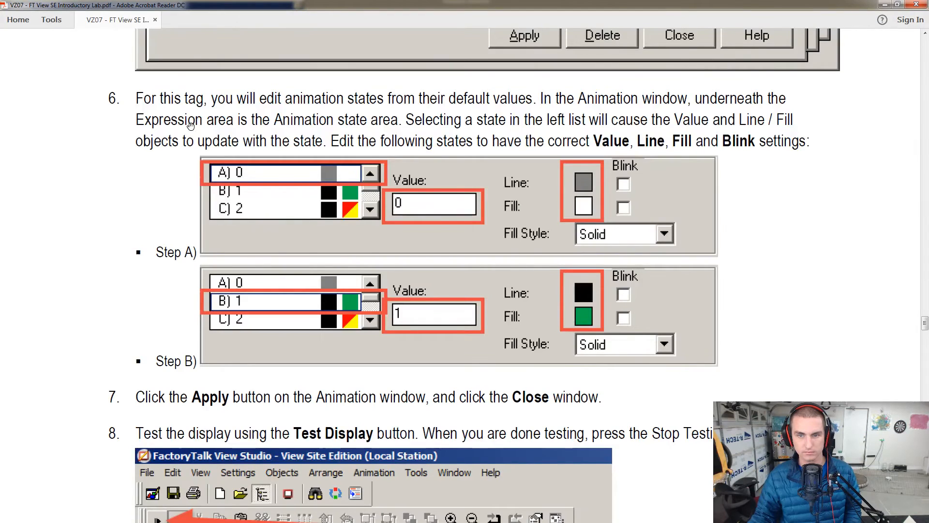
pyautogui.hotkey('alt', 'Tab')
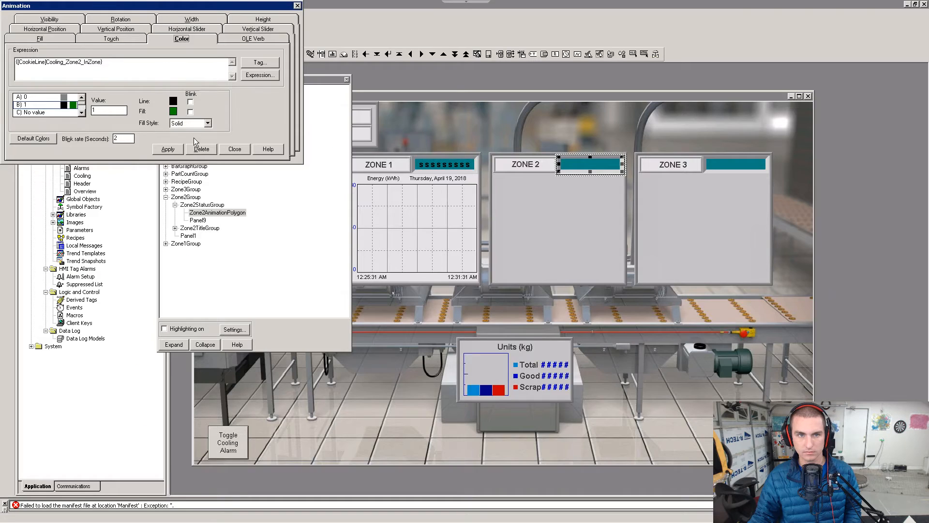
pyautogui.click(168, 149)
# Step: Consult steps 7 and 8 of the lab PDF, close the Animation settings and start testing the Cooling display in FactoryTalk View Studio
pyautogui.hotkey('alt', 'Tab')
pyautogui.scroll(-5, 318, 264)
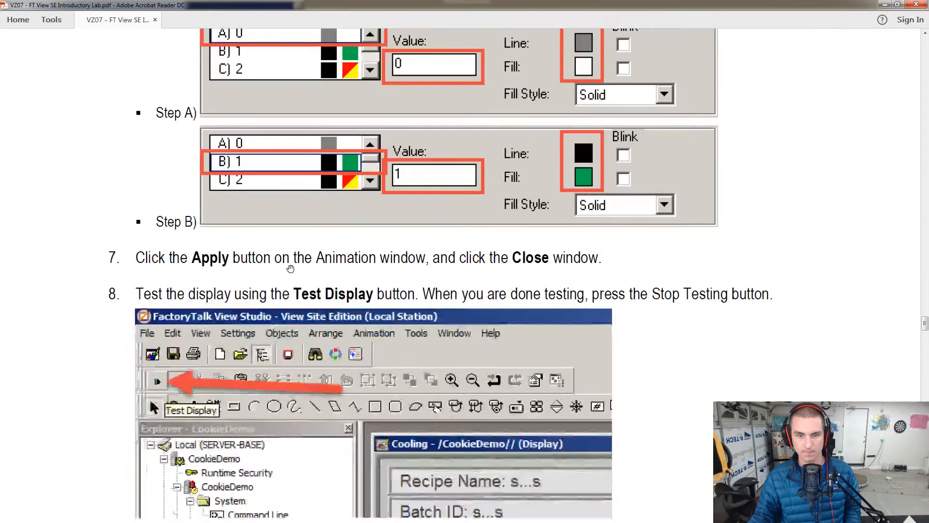
pyautogui.scroll(-3, 412, 280)
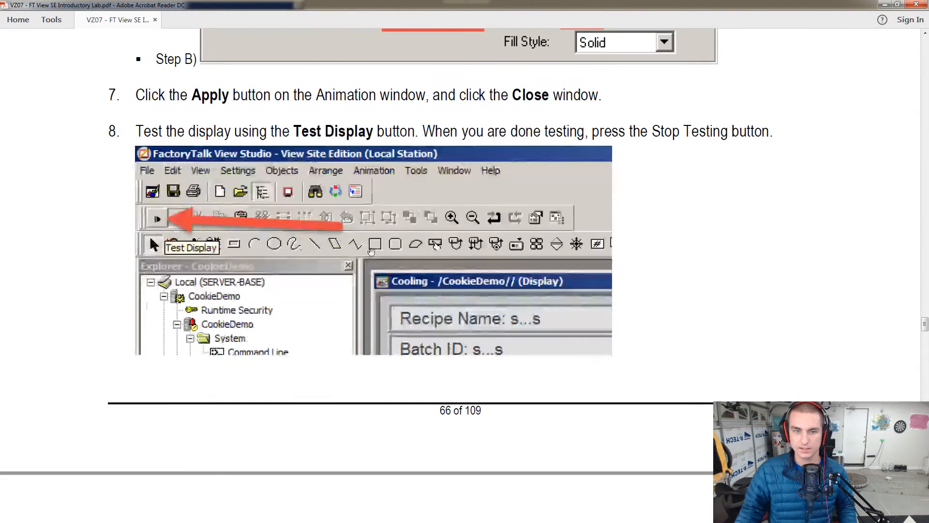
pyautogui.hotkey('alt', 'Tab')
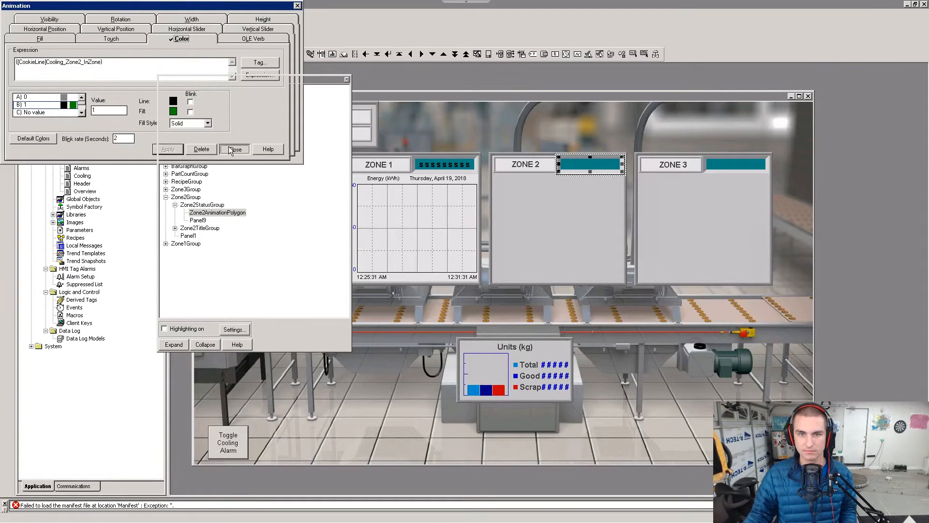
pyautogui.click(235, 149)
pyautogui.click(10, 39)
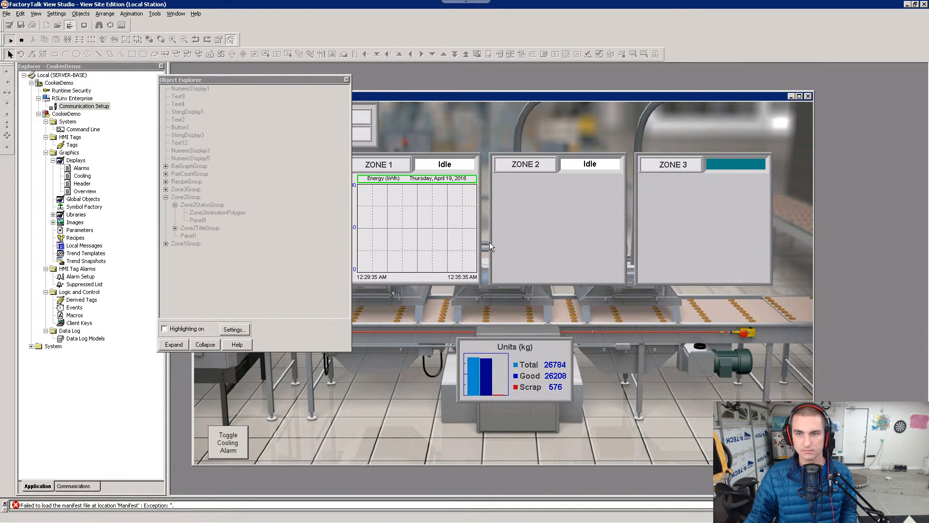
# Step: Read the expected test result and step 9 in the lab PDF, continuing to the start of Exercise 6: Create Trends
pyautogui.hotkey('alt', 'Tab')
pyautogui.scroll(-8, 490, 242)
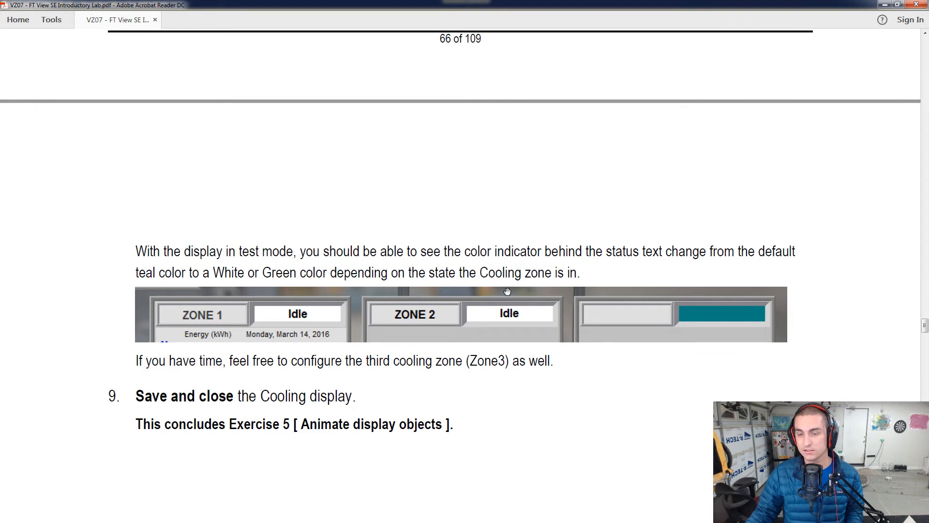
pyautogui.scroll(-4, 507, 291)
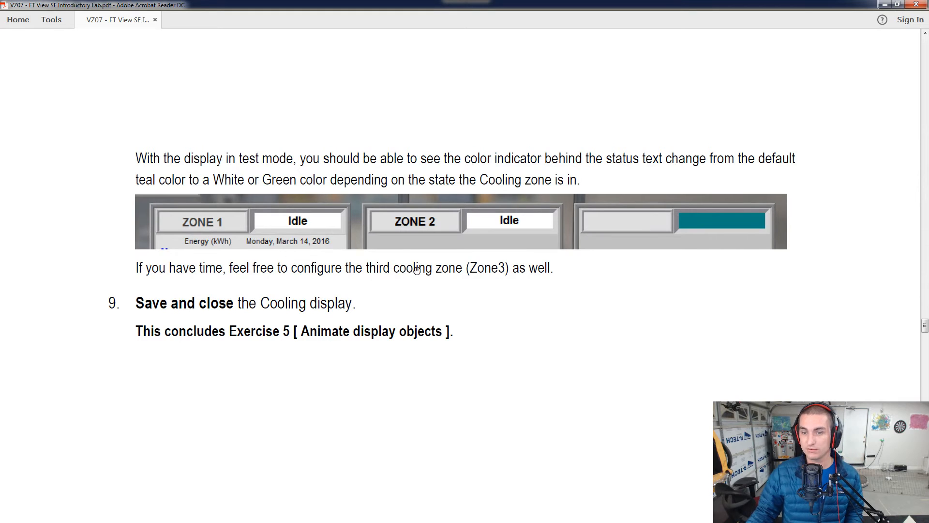
pyautogui.scroll(-3, 434, 324)
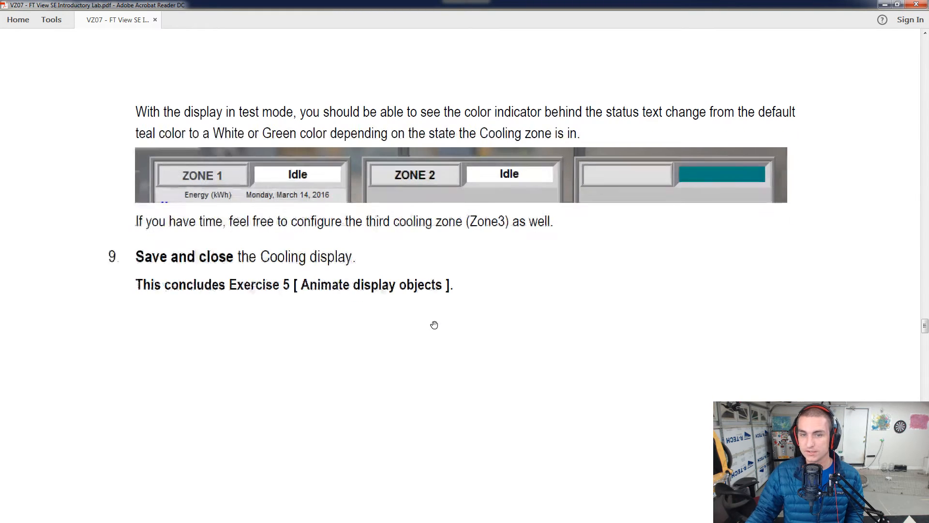
pyautogui.scroll(-2, 378, 272)
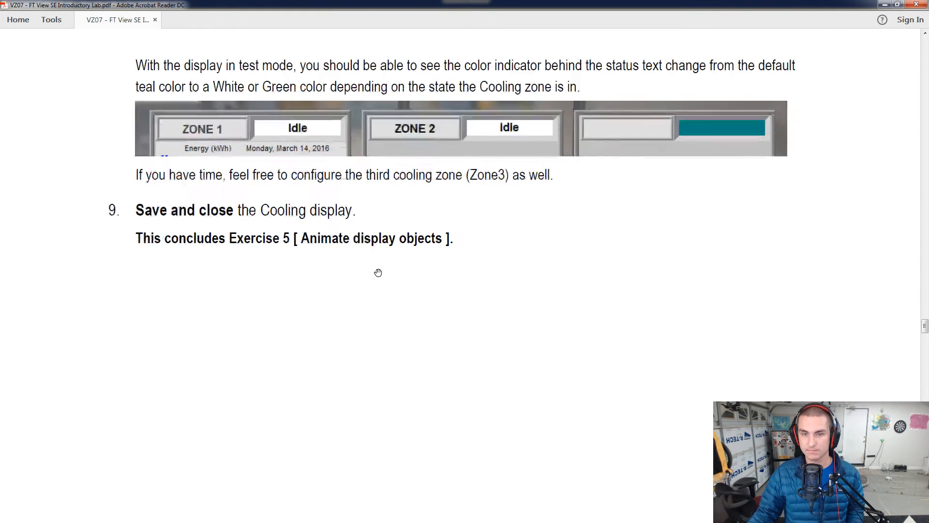
pyautogui.scroll(-20, 378, 274)
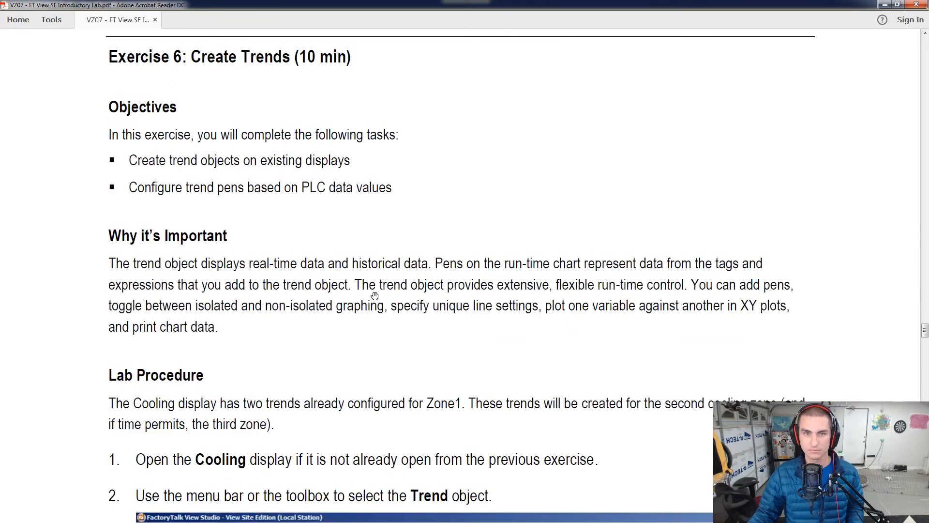
# Step: In FactoryTalk View Studio, stop the display test and close the Object Explorer and the Cooling display with its changes saved, returning to the lab PDF
pyautogui.hotkey('alt', 'Tab')
pyautogui.click(345, 81)
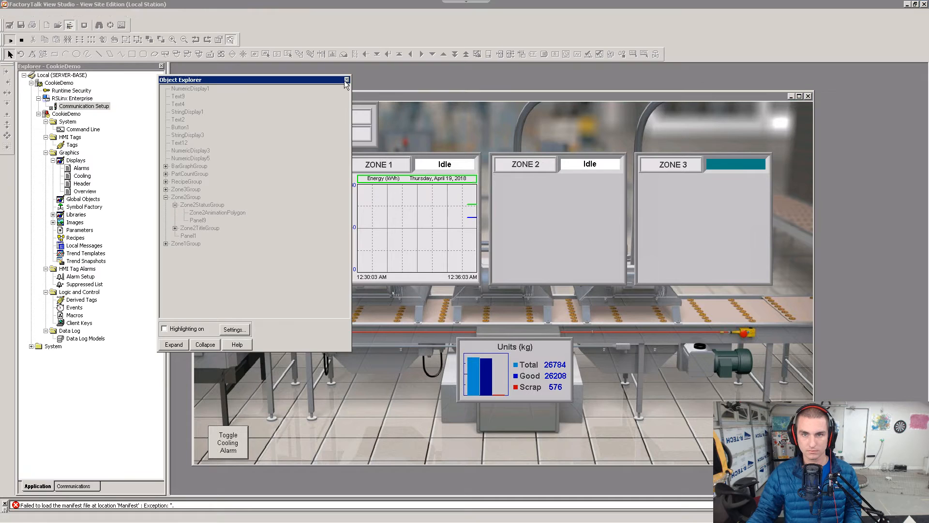
pyautogui.click(21, 42)
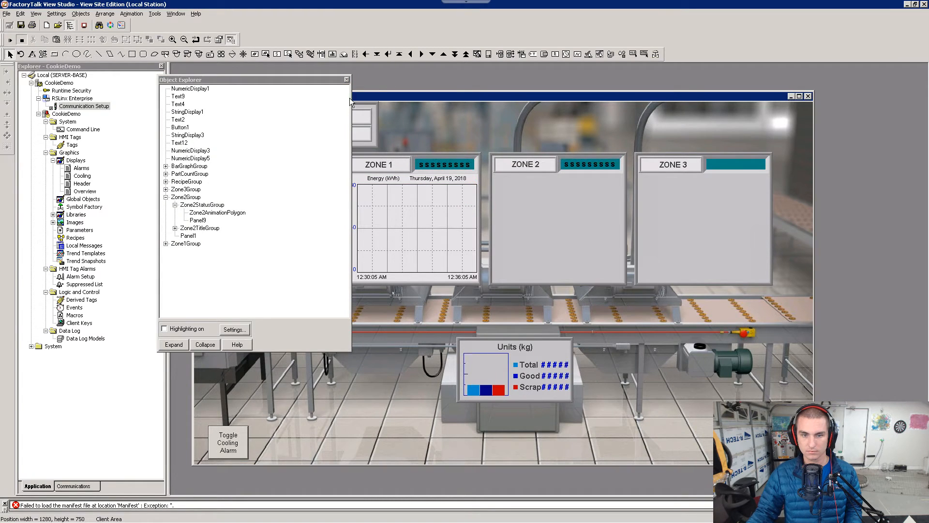
pyautogui.click(346, 80)
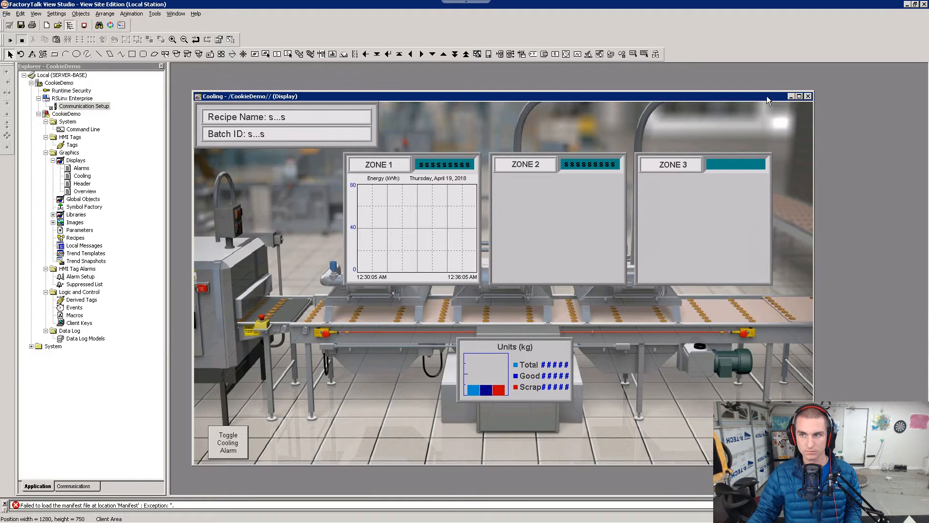
pyautogui.click(808, 96)
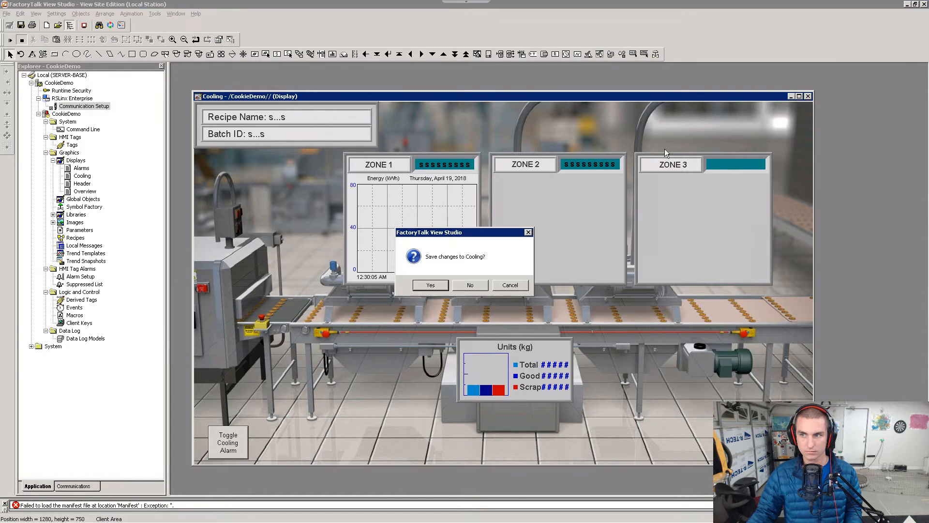
pyautogui.click(442, 290)
pyautogui.hotkey('alt', 'Tab')
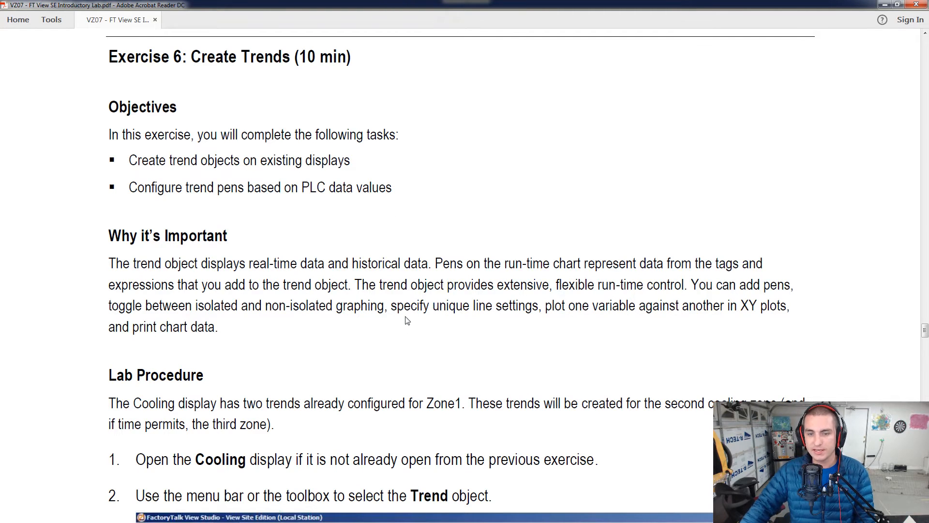
# Step: Read the Exercise 6 introduction and steps 1 to 3 on creating a trend object in the lab PDF
pyautogui.scroll(-5, 425, 339)
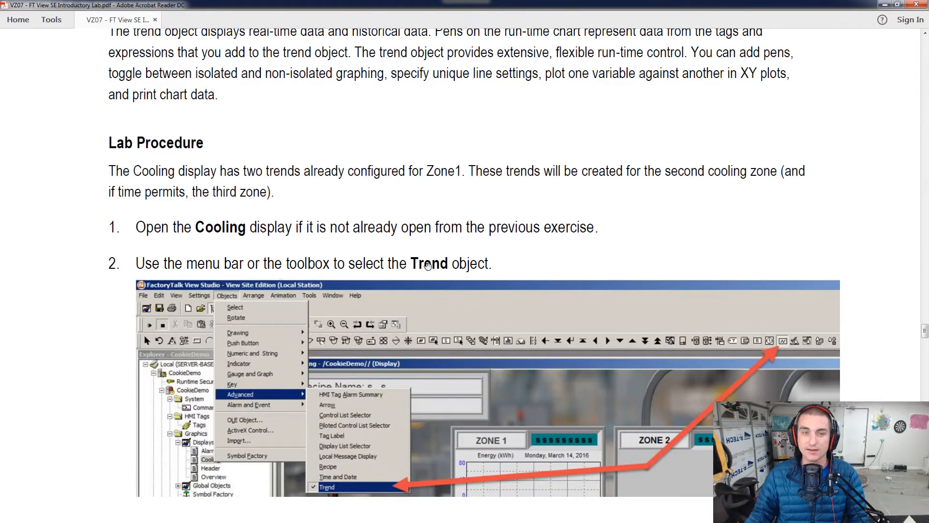
pyautogui.scroll(-2, 416, 263)
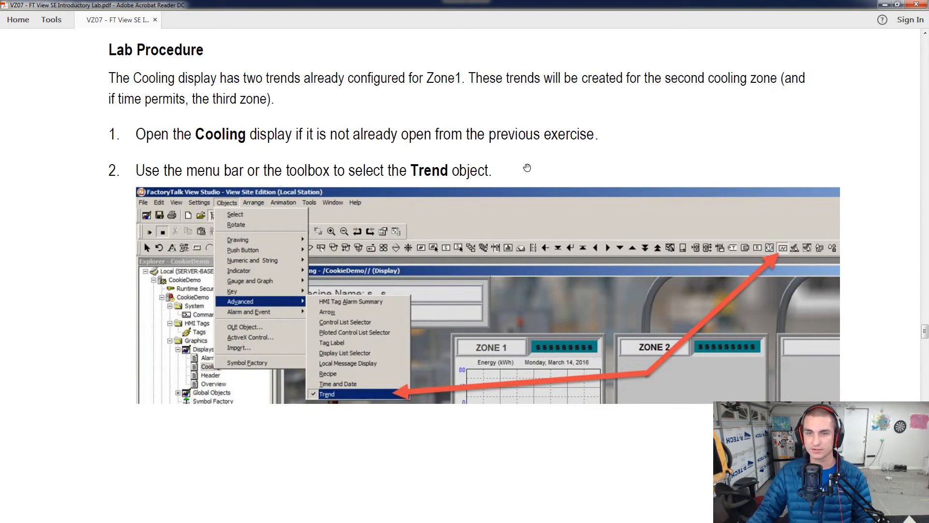
pyautogui.scroll(-1, 257, 181)
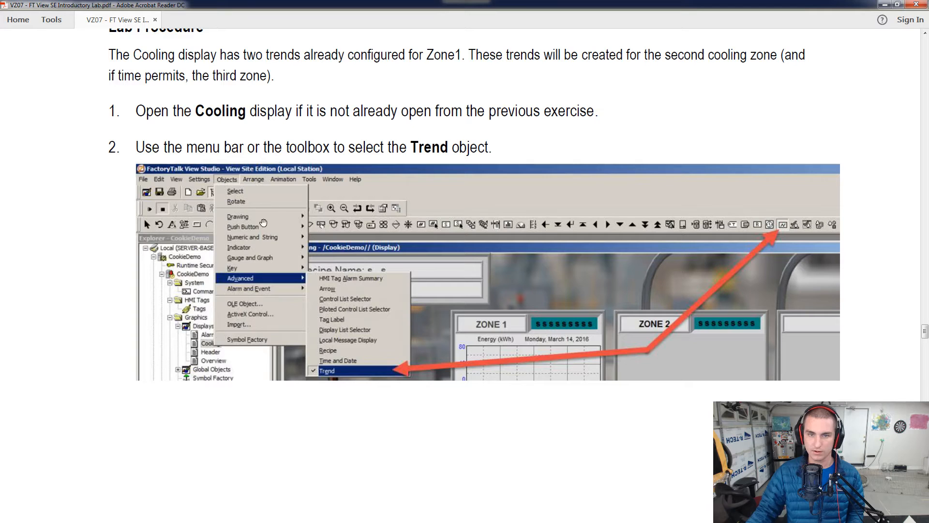
pyautogui.scroll(-15, 384, 355)
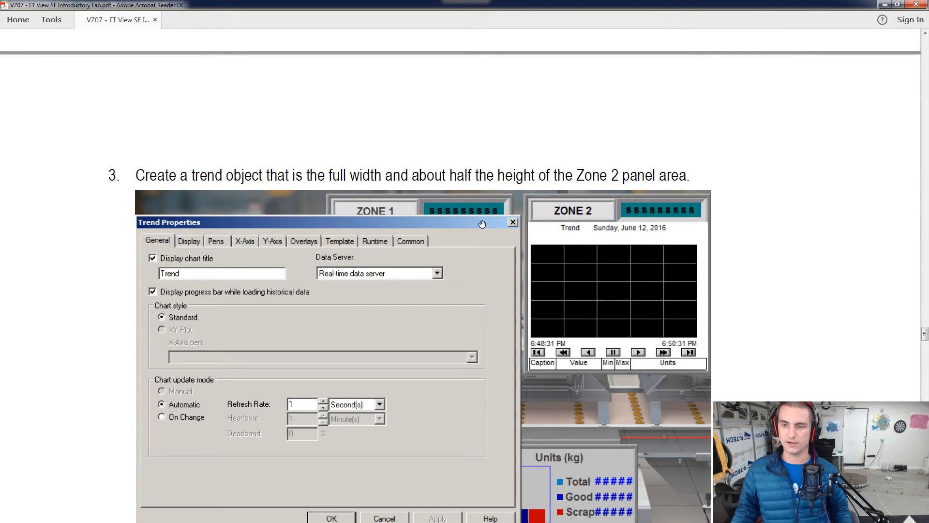
# Step: In FactoryTalk View Studio, open the Cooling display and draw a Trend object across the full width of the Zone 2 panel's lower part
pyautogui.hotkey('alt', 'Tab')
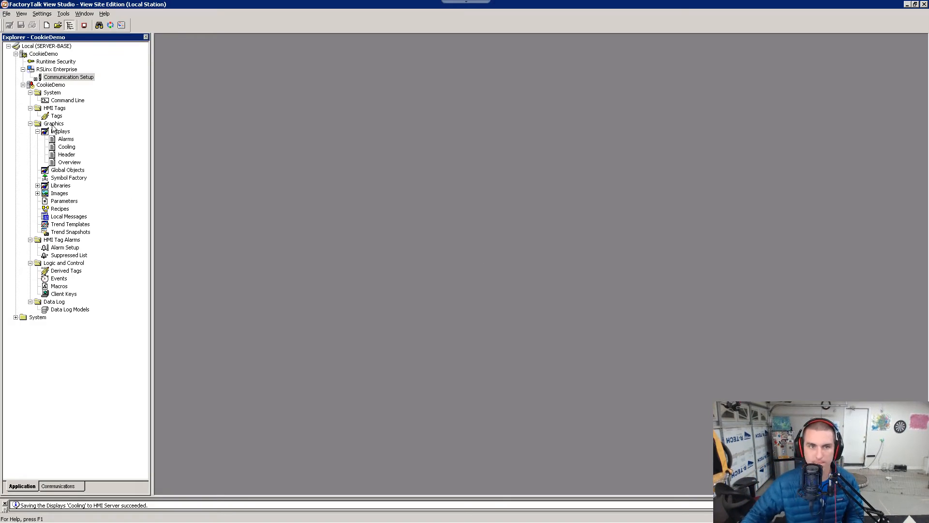
pyautogui.doubleClick(66, 148)
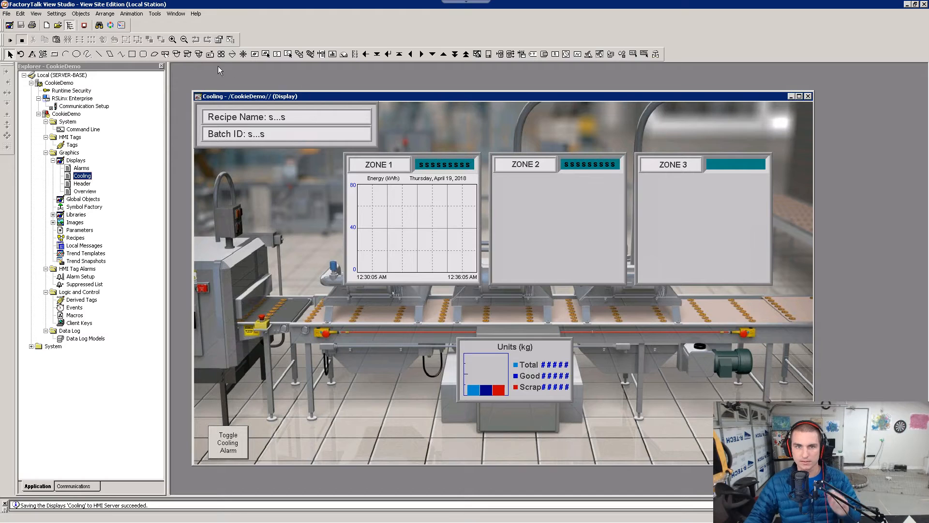
pyautogui.click(81, 13)
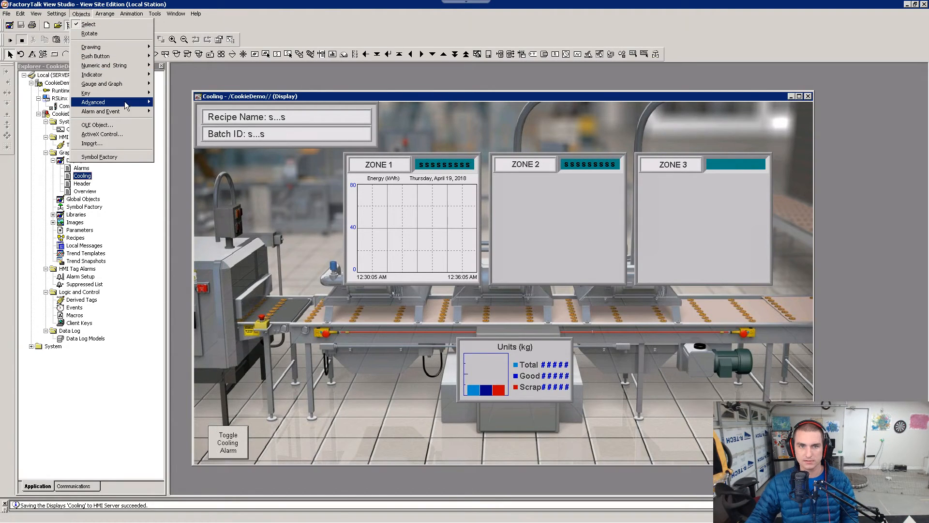
pyautogui.moveTo(117, 103)
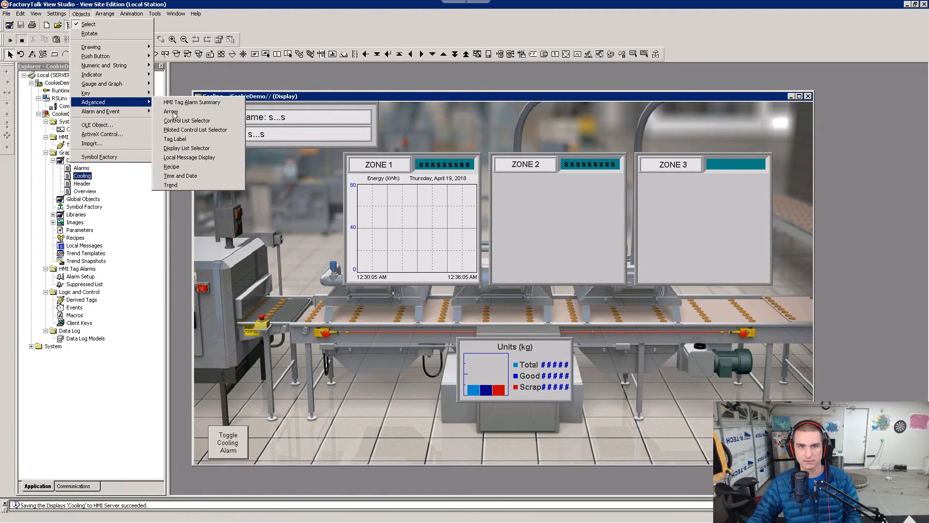
pyautogui.click(180, 185)
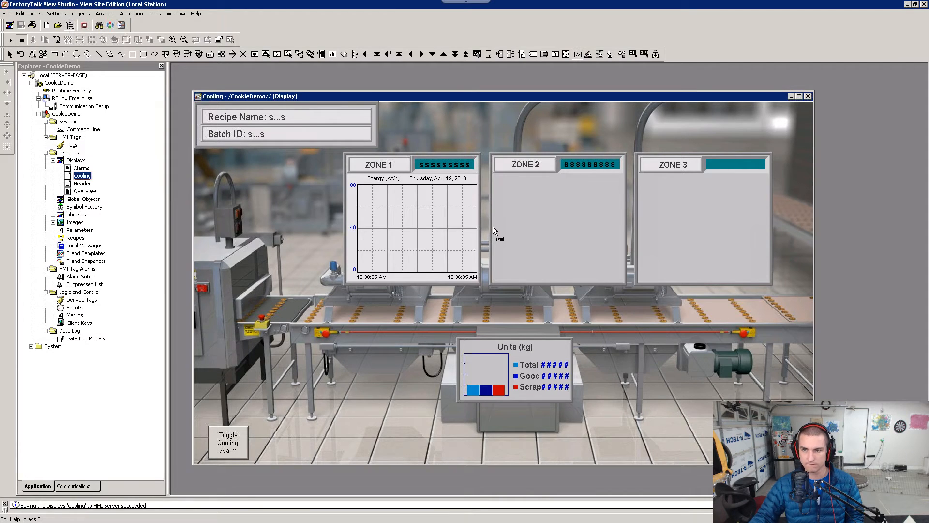
pyautogui.moveTo(492, 227); pyautogui.dragTo(624, 282)
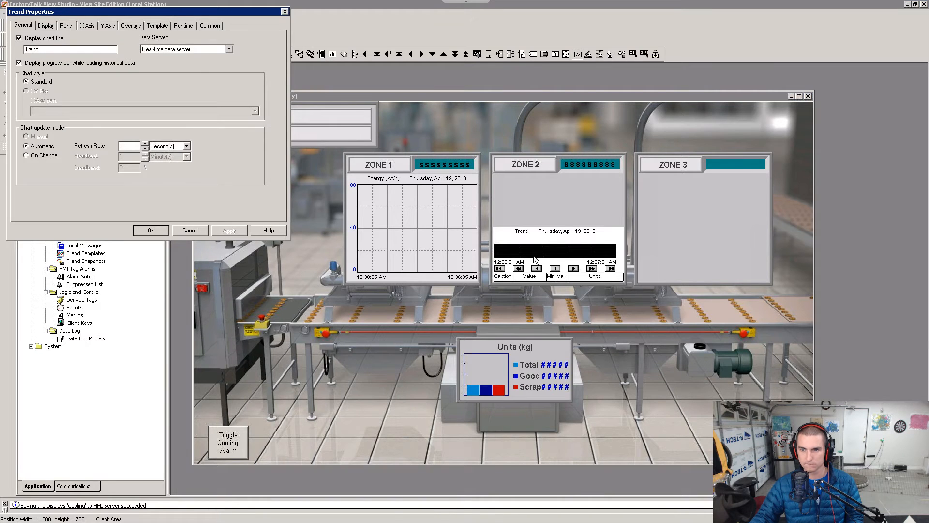
# Step: Switch to the lab PDF and read steps 3 and 4 up to the General tab change for the trend
pyautogui.hotkey('alt', 'Tab')
pyautogui.scroll(-3, 459, 264)
pyautogui.scroll(3, 459, 264)
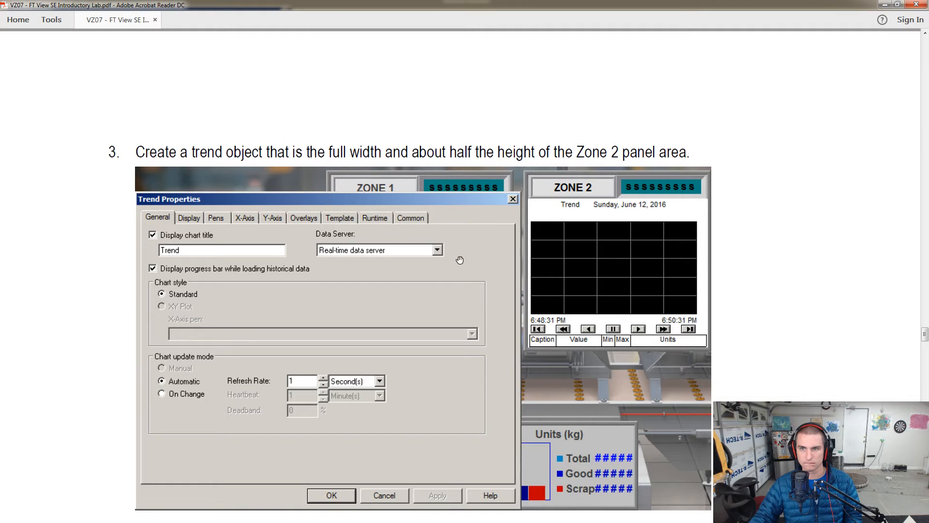
pyautogui.scroll(-5, 349, 227)
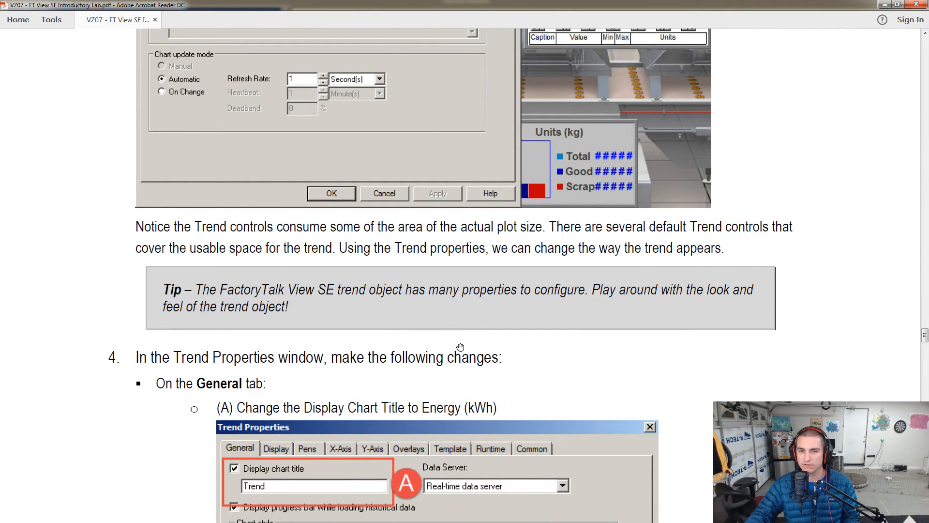
pyautogui.scroll(-4, 458, 348)
pyautogui.scroll(-3, 458, 349)
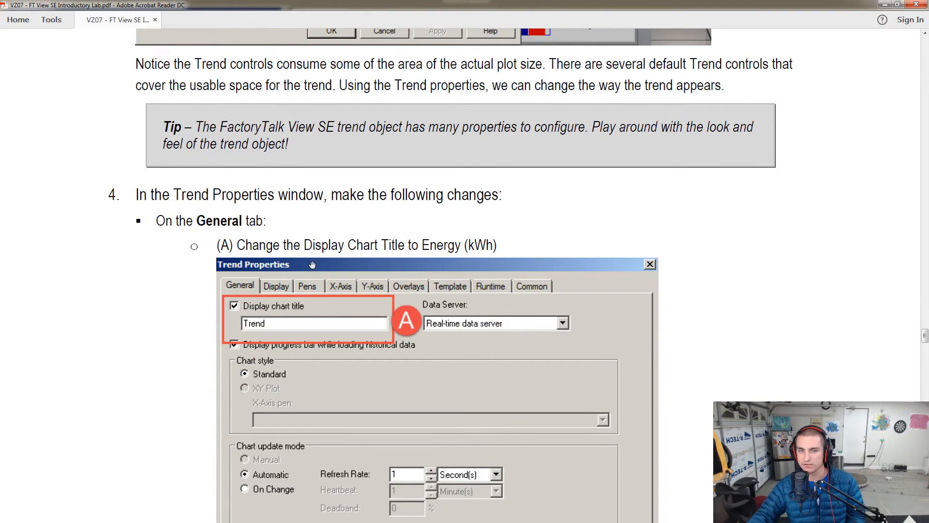
pyautogui.scroll(-4, 312, 266)
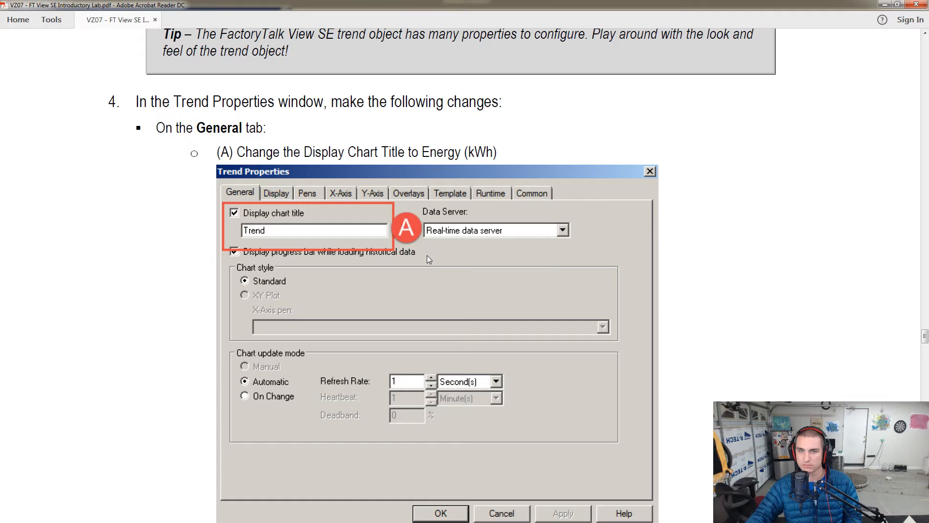
# Step: Back in FactoryTalk View Studio, set the Zone 2 trend's chart title to Energy (kWh)
pyautogui.hotkey('alt', 'Tab')
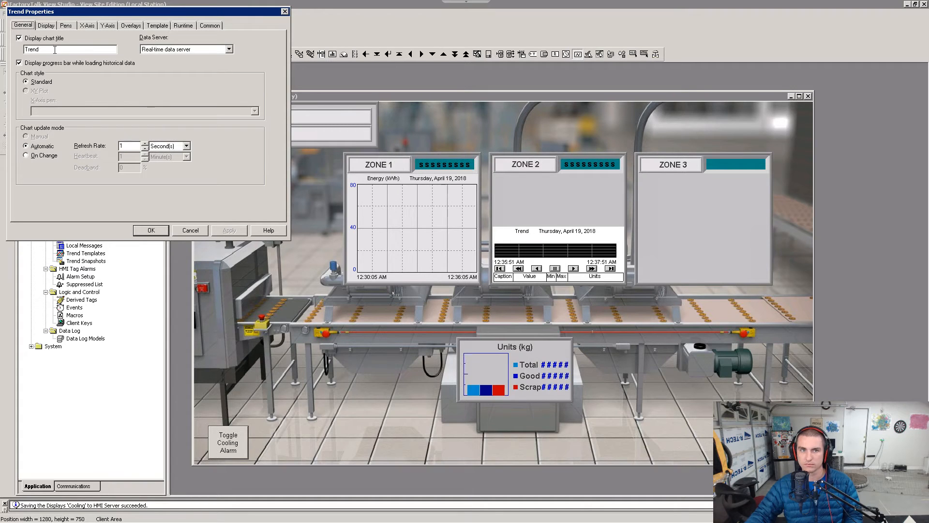
pyautogui.doubleClick(55, 50)
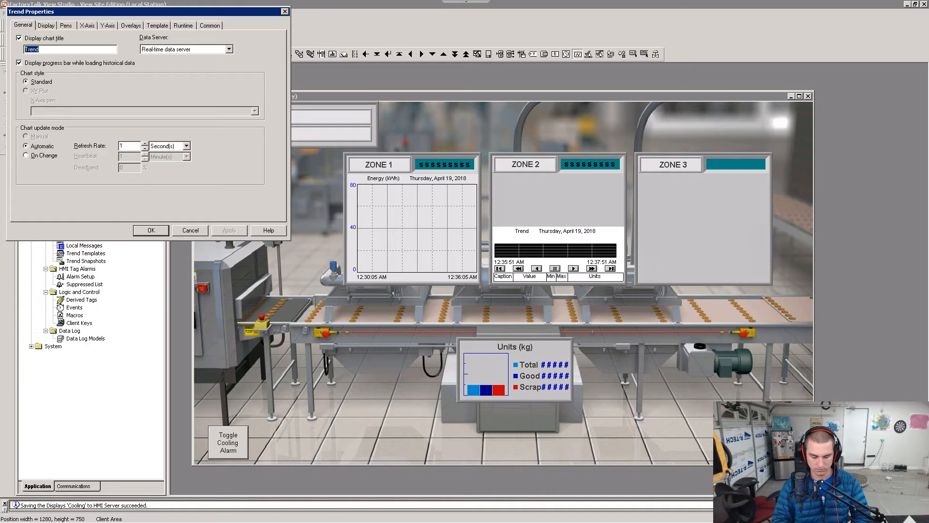
pyautogui.press('End')
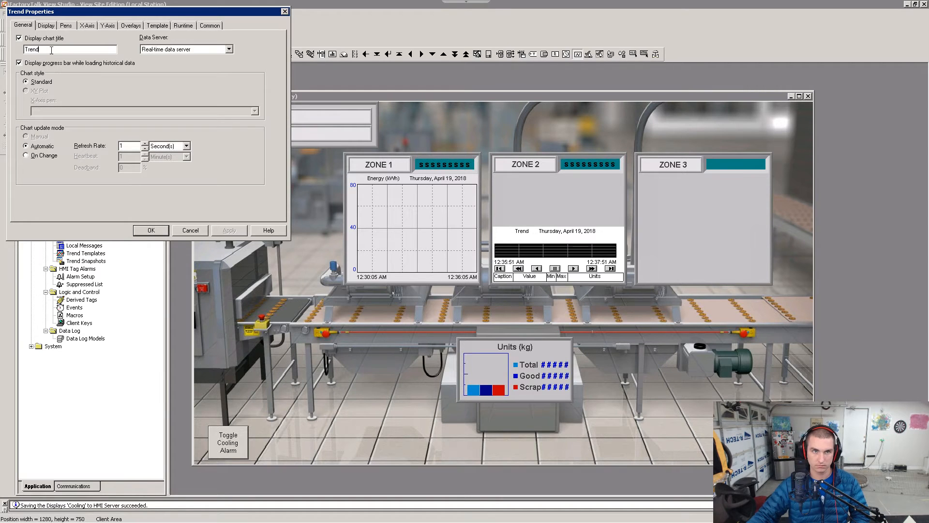
pyautogui.press('BackSpace')
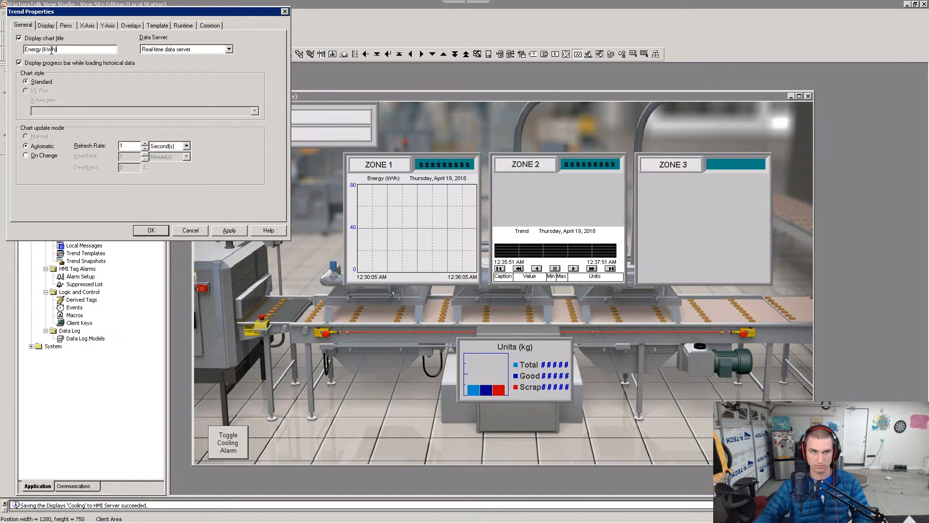
# Step: Study the Display tab settings B to G for the trend in the lab PDF
pyautogui.hotkey('alt', 'Tab')
pyautogui.scroll(-15, 525, 238)
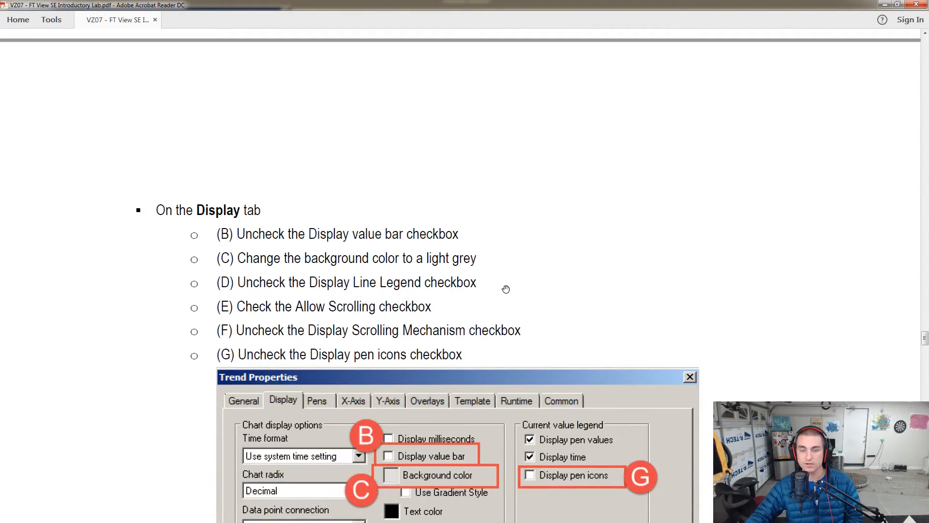
pyautogui.scroll(-4, 473, 309)
pyautogui.scroll(-2, 411, 282)
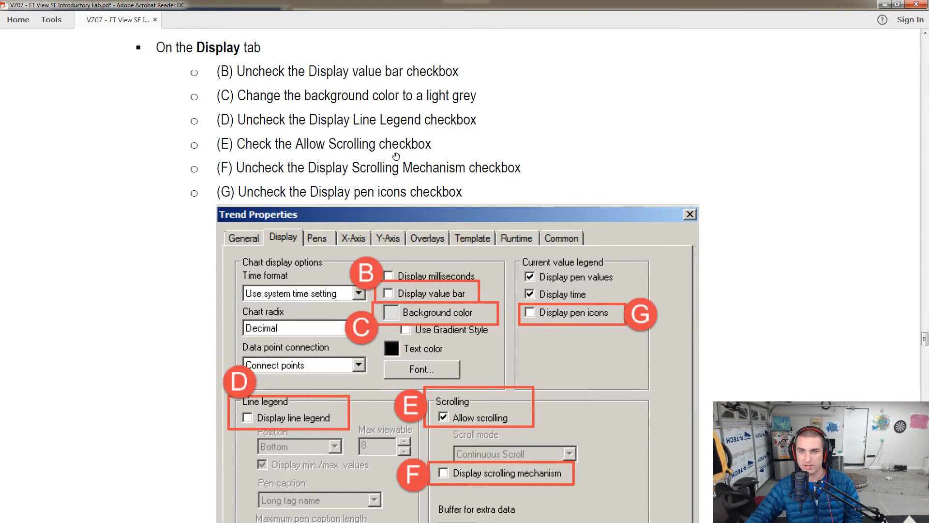
pyautogui.scroll(-1, 407, 167)
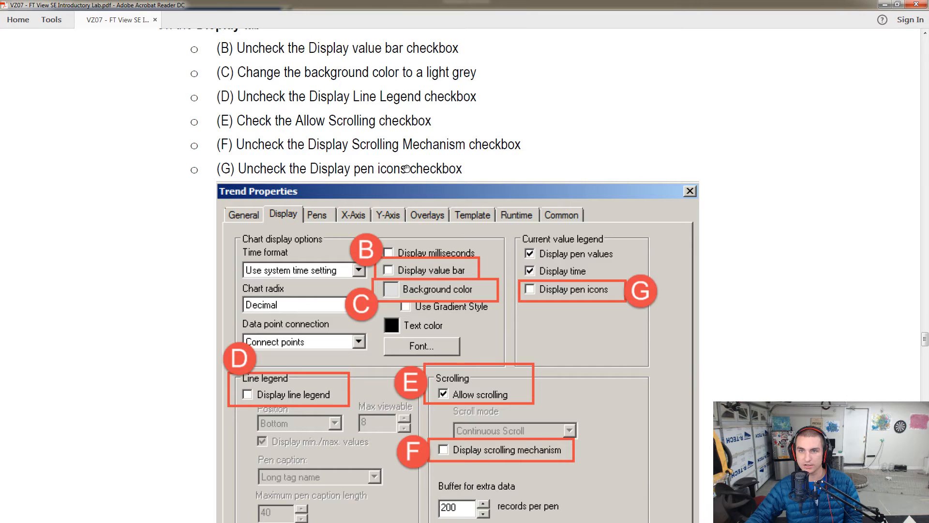
pyautogui.scroll(-1, 407, 168)
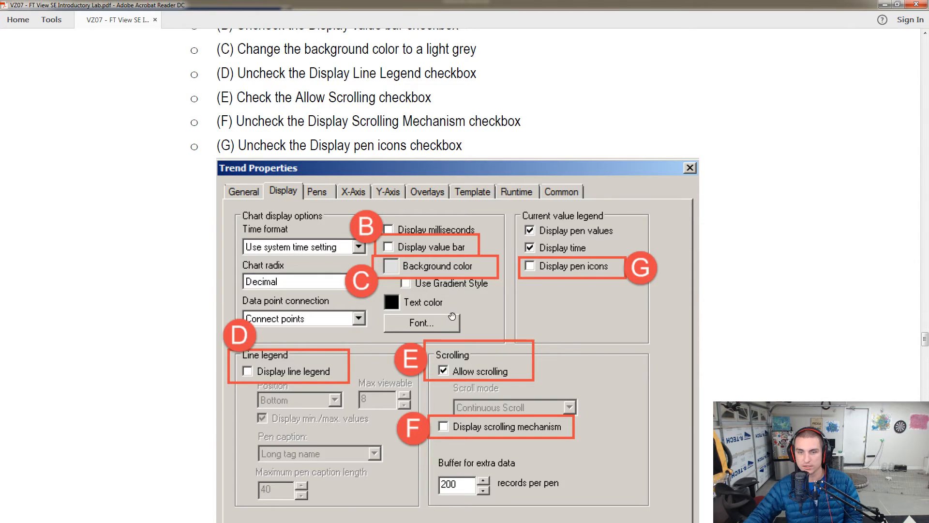
pyautogui.scroll(-1, 433, 276)
pyautogui.scroll(-3, 432, 276)
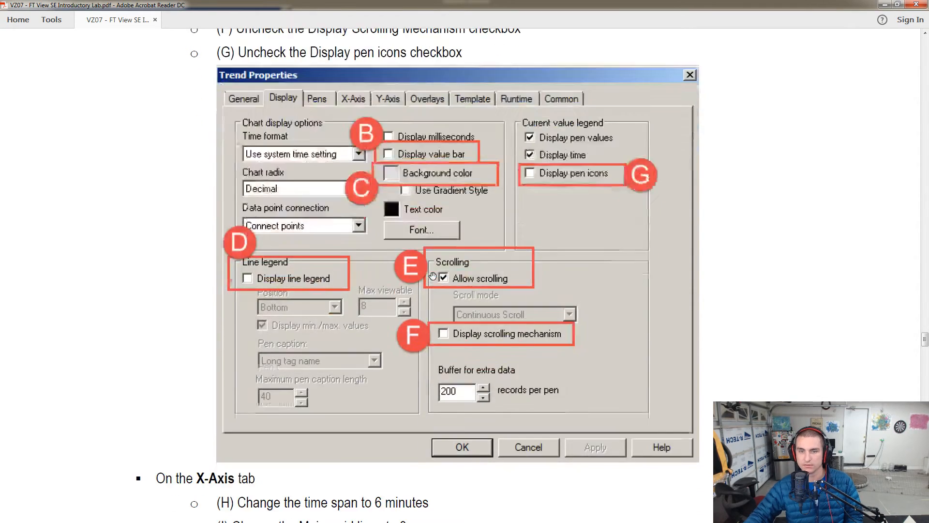
pyautogui.scroll(7, 432, 276)
pyautogui.scroll(-5, 433, 276)
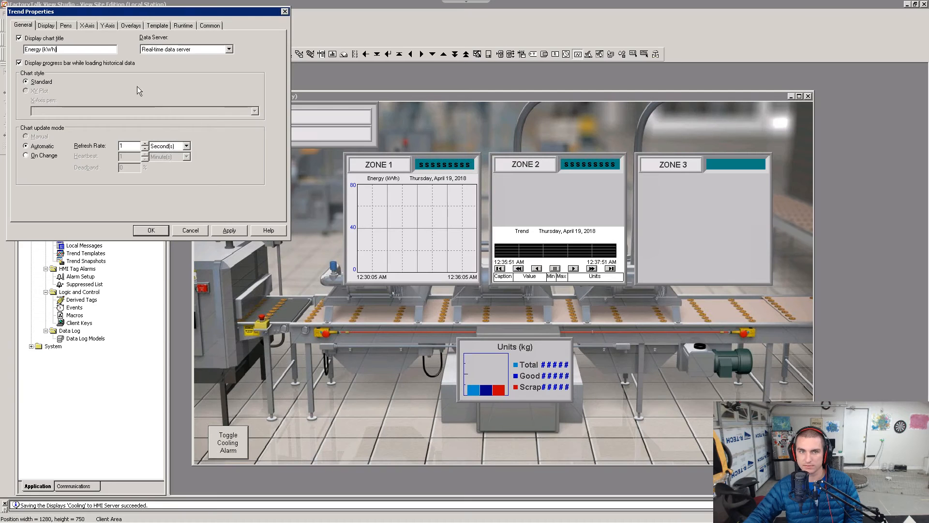
# Step: In the trend's display properties, turn off the value bar and set the background color to light grey
pyautogui.click(46, 26)
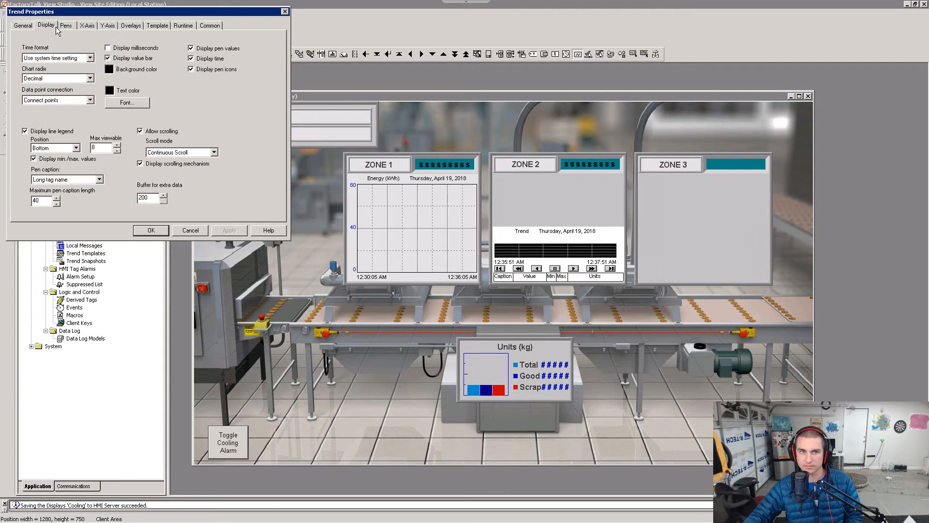
pyautogui.click(109, 58)
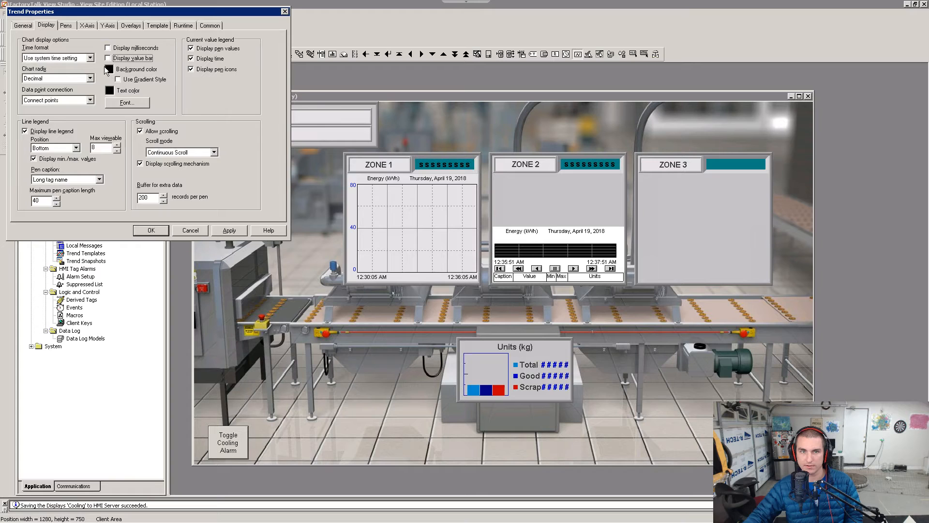
pyautogui.click(108, 69)
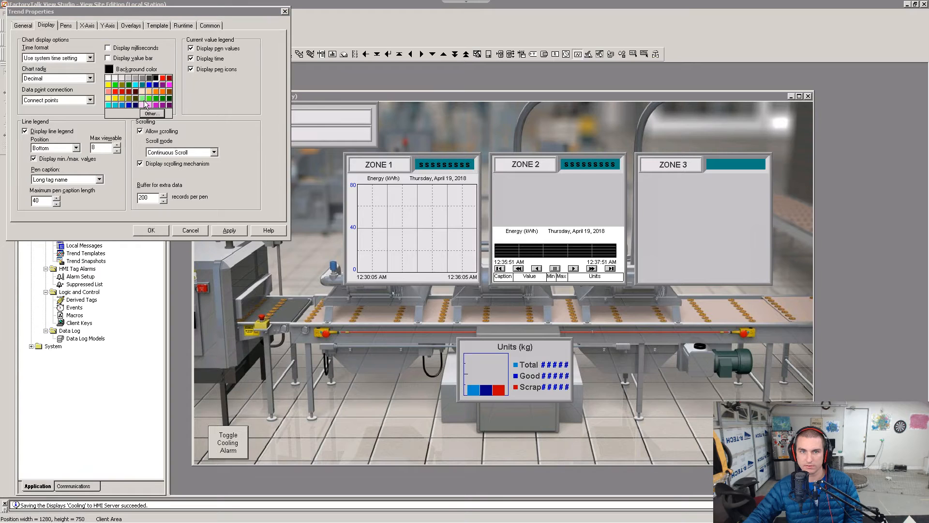
pyautogui.click(128, 79)
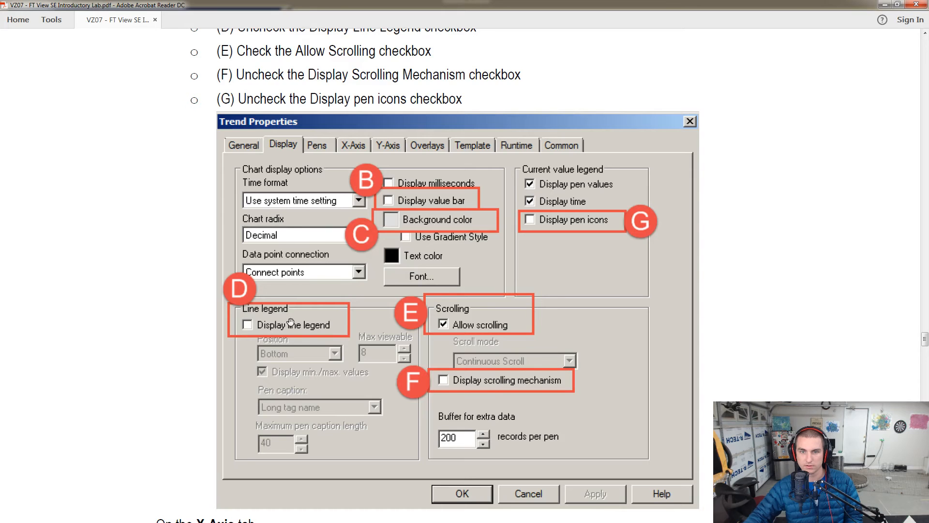
# Step: Turn off the trend's line legend, checking the setting against the lab PDF
pyautogui.hotkey('alt', 'Tab')
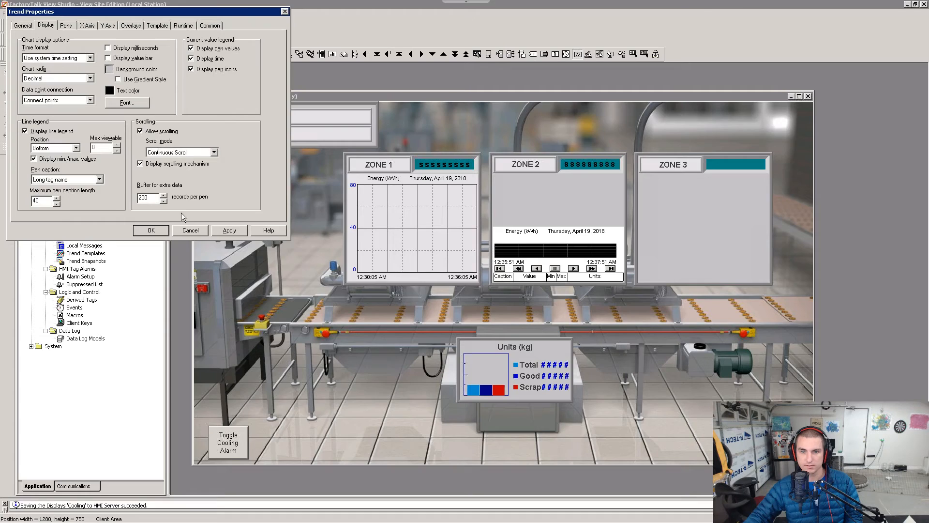
pyautogui.click(25, 130)
pyautogui.hotkey('alt', 'Tab')
pyautogui.hotkey('alt', 'Tab')
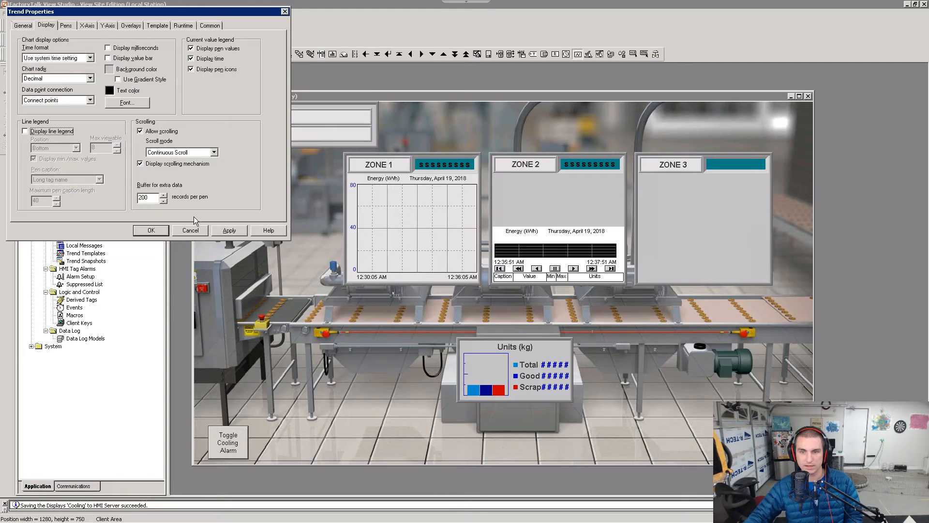
pyautogui.hotkey('alt', 'Tab')
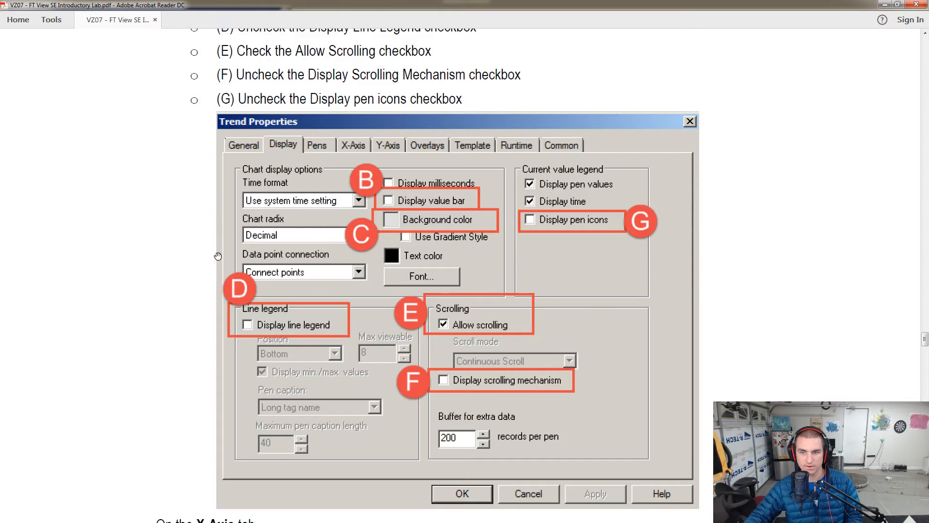
pyautogui.hotkey('alt', 'Tab')
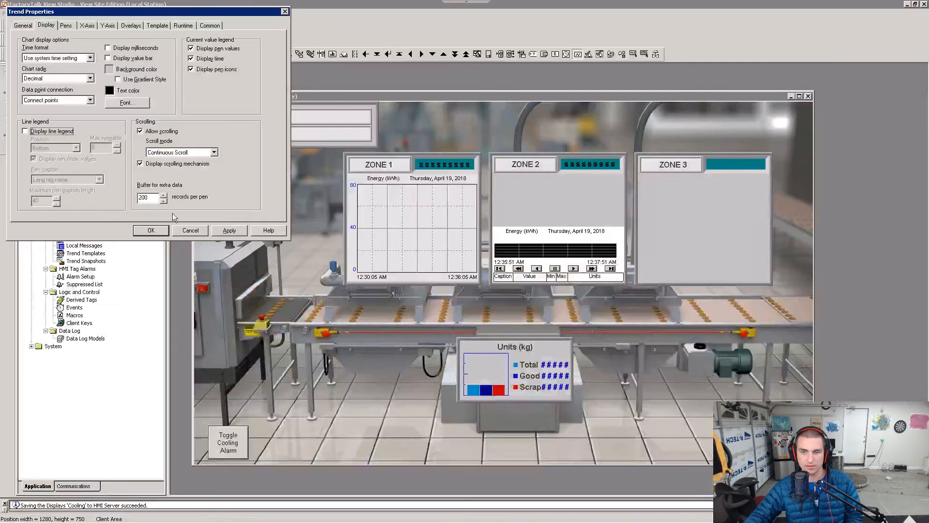
# Step: Turn off the trend's scrolling mechanism and pen icons, comparing the settings with the lab PDF
pyautogui.click(150, 166)
pyautogui.hotkey('alt', 'Tab')
pyautogui.hotkey('alt', 'Tab')
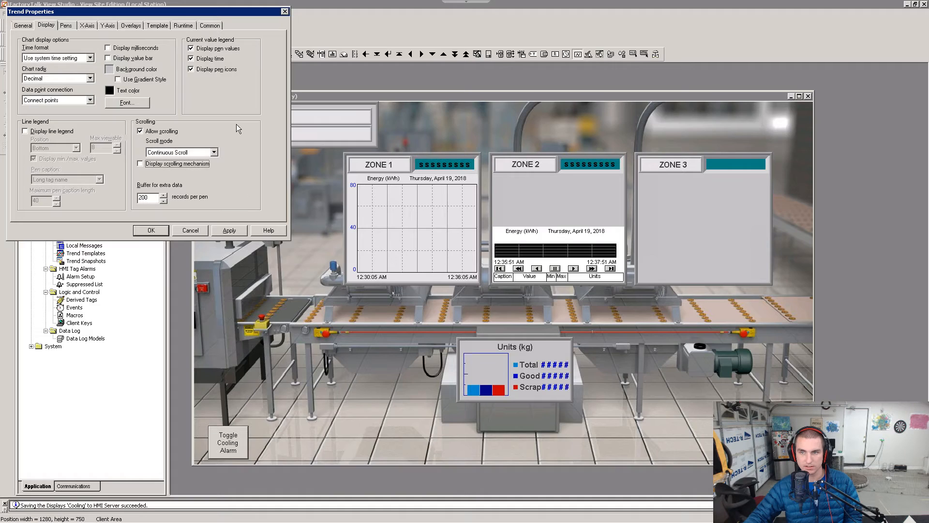
pyautogui.click(209, 70)
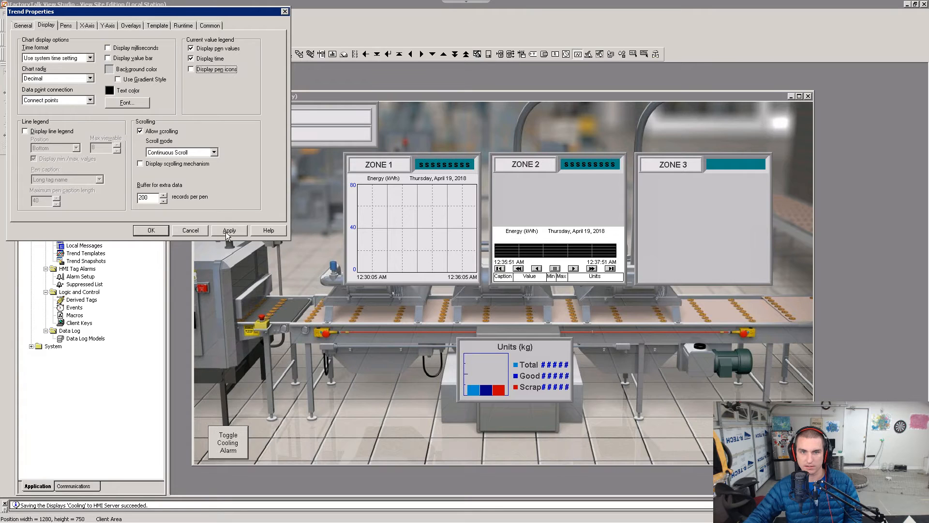
pyautogui.hotkey('alt', 'Tab')
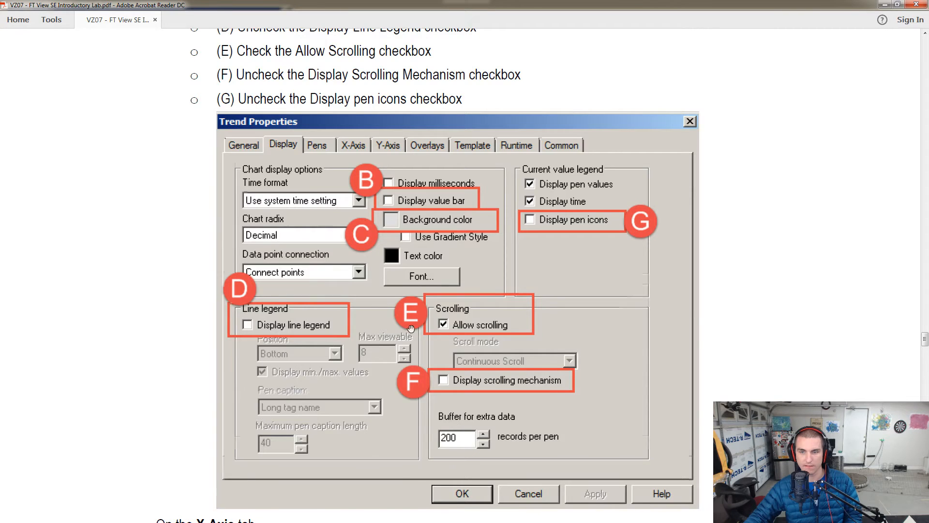
# Step: Set the trend's X-axis time span to 6 minutes with 3 major and 1 minor grid lines, following the lab PDF
pyautogui.scroll(-5, 416, 334)
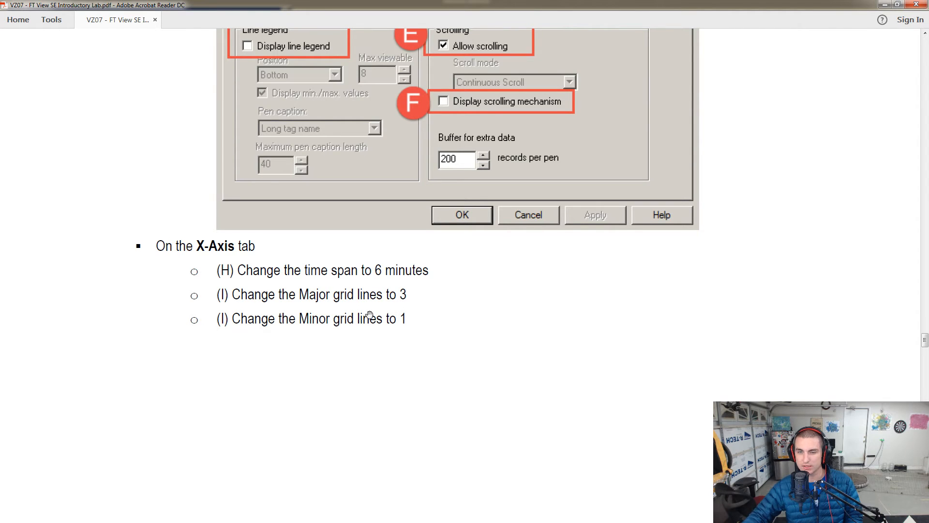
pyautogui.hotkey('alt', 'Tab')
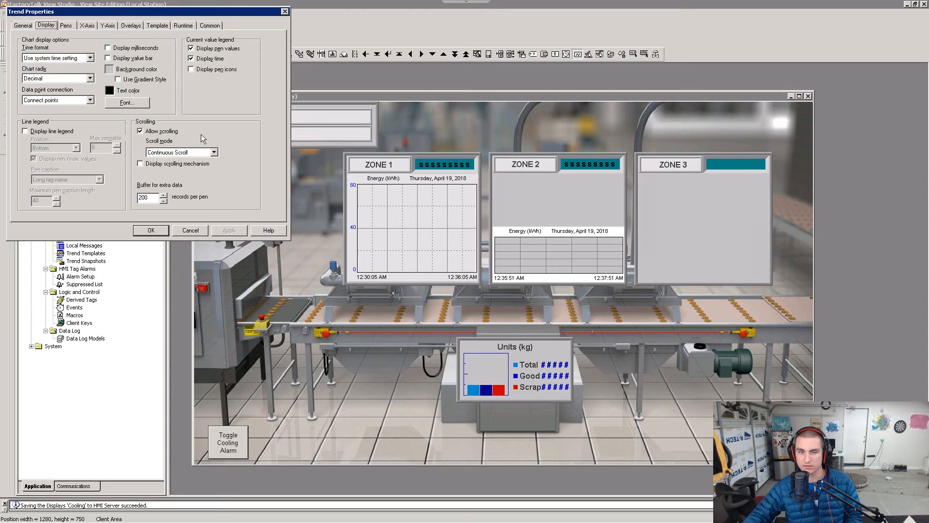
pyautogui.click(88, 26)
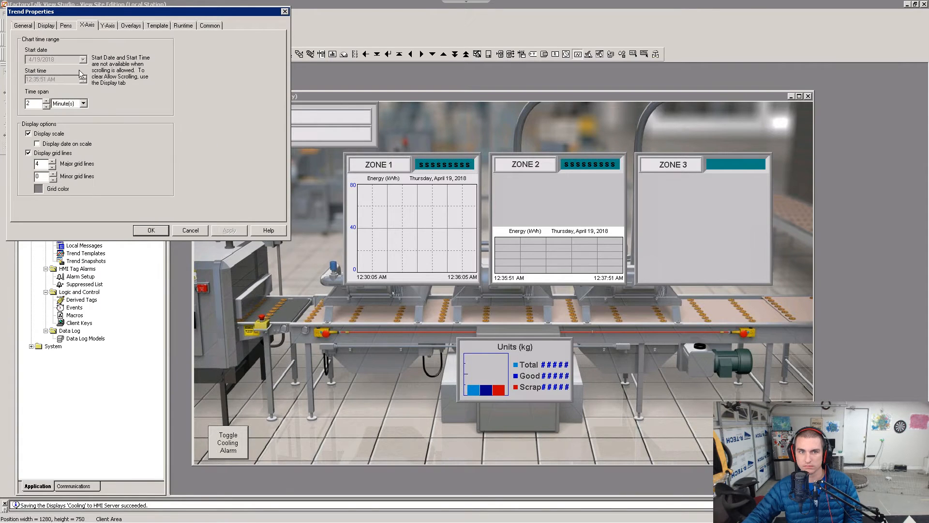
pyautogui.click(46, 102)
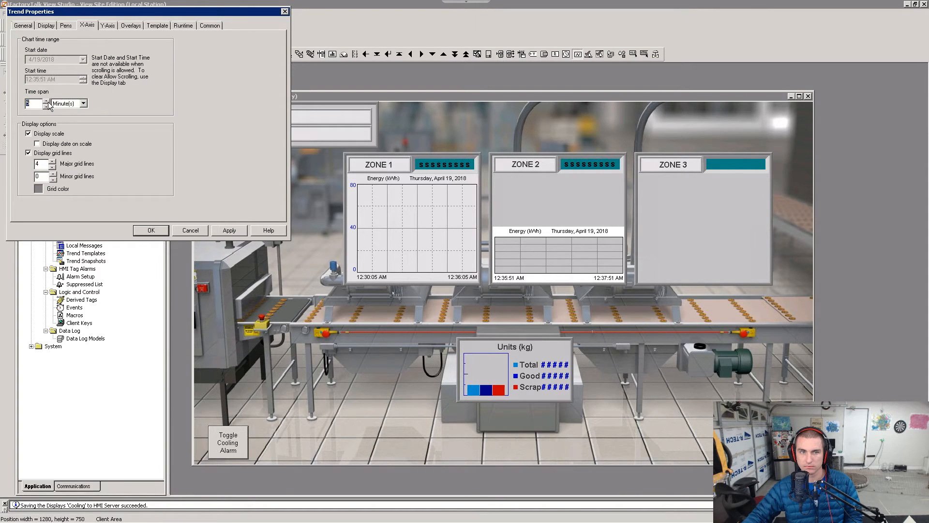
pyautogui.click(52, 167)
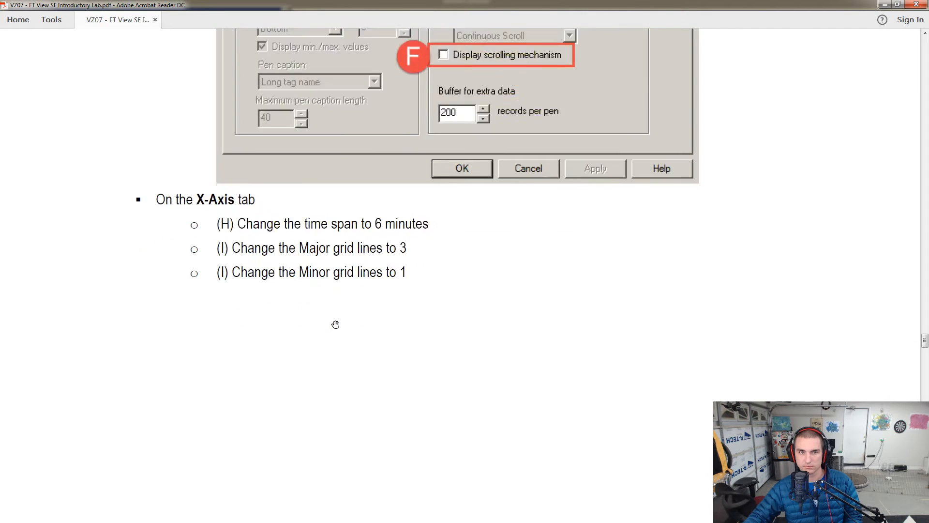
# Step: Set the trend's Y-axis min/max option to Preset with 1 major and 1 minor grid lines, as the lab PDF specifies
pyautogui.scroll(-10, 338, 319)
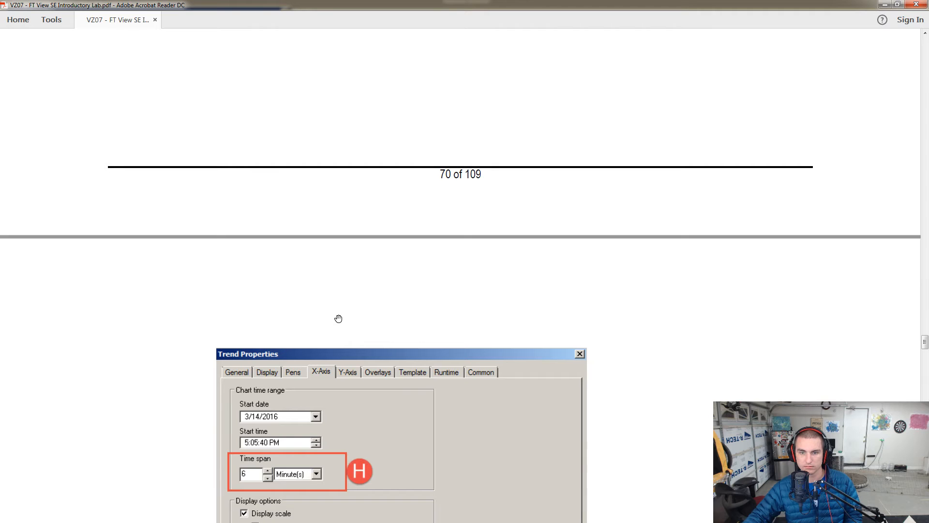
pyautogui.scroll(-10, 338, 318)
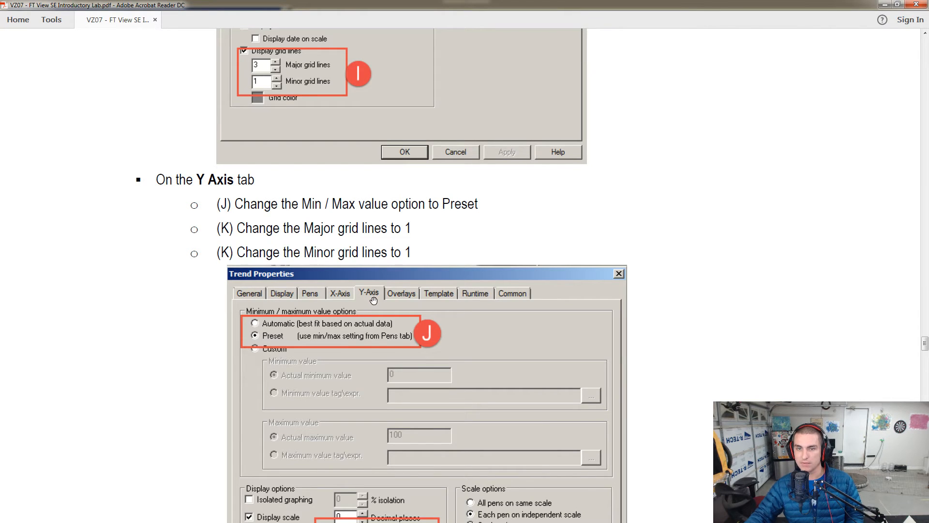
pyautogui.hotkey('alt', 'Tab')
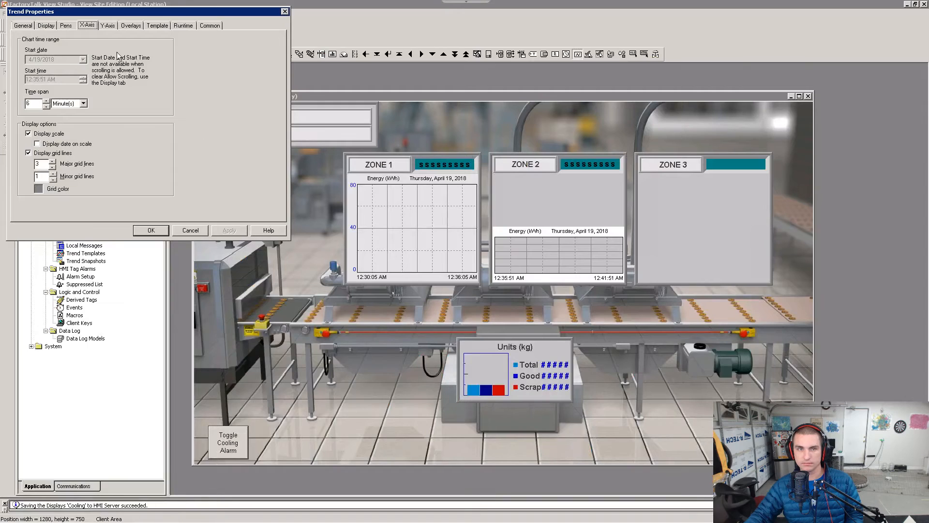
pyautogui.click(108, 26)
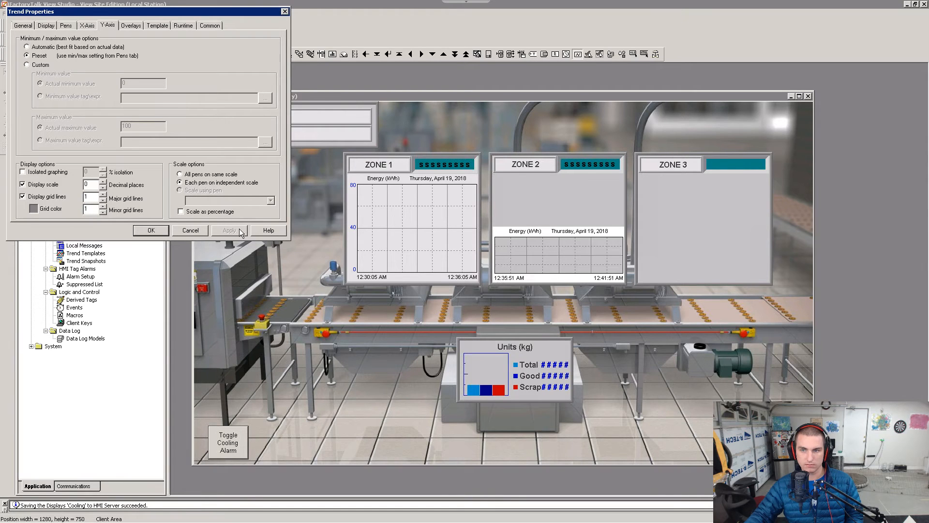
# Step: Read step 5 of the lab PDF and start adding a Tag (Live Data) pen to the trend, opening its Expression Editor
pyautogui.hotkey('alt', 'Tab')
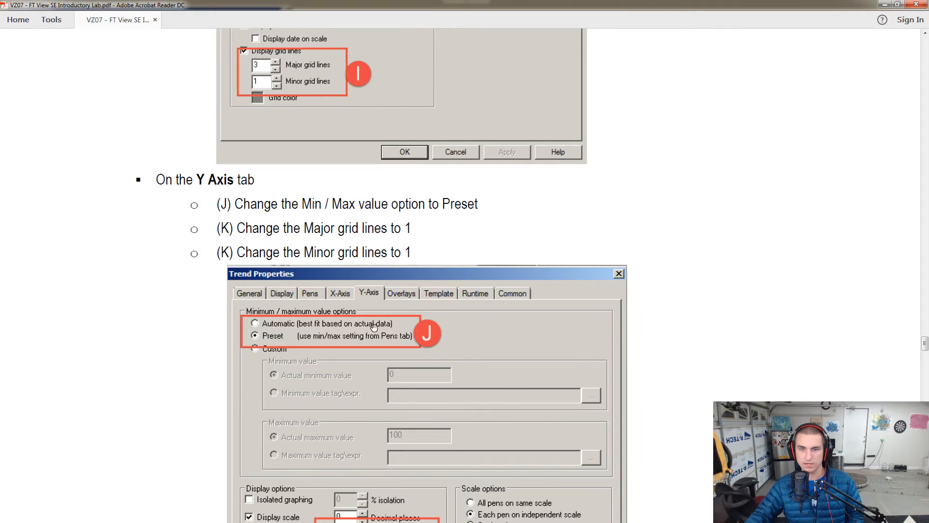
pyautogui.scroll(-10, 449, 350)
pyautogui.scroll(-10, 450, 351)
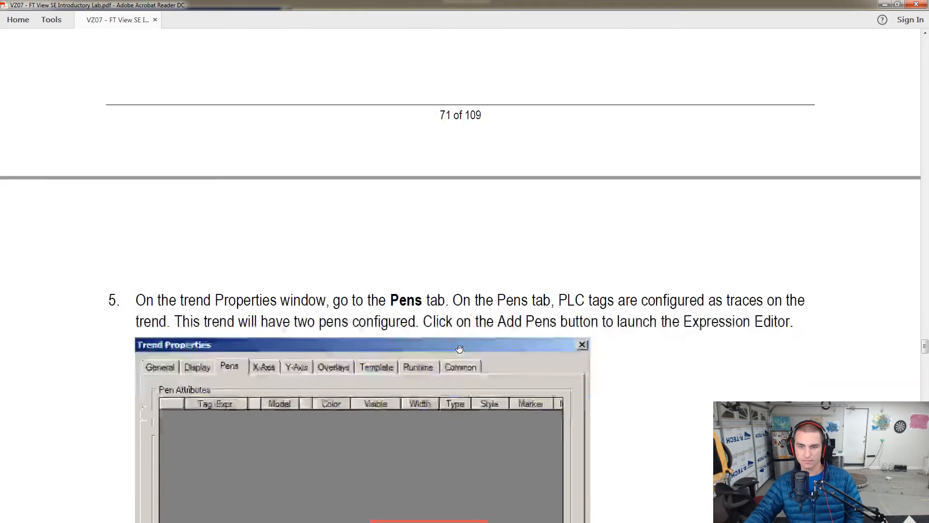
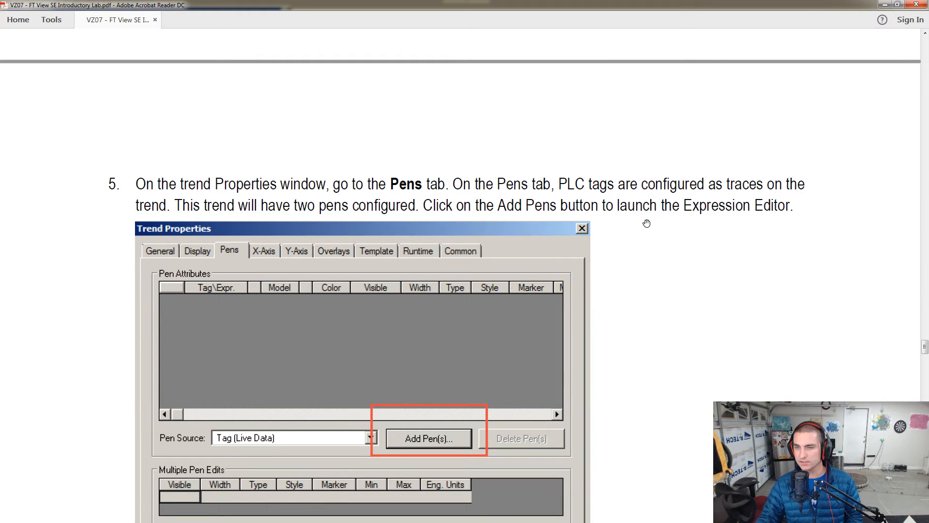
pyautogui.scroll(-2, 667, 242)
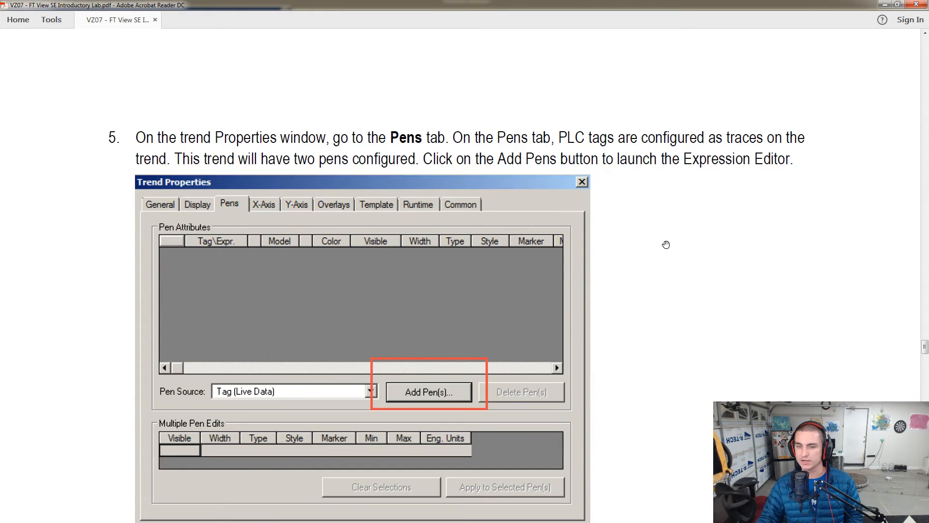
pyautogui.hotkey('alt', 'Tab')
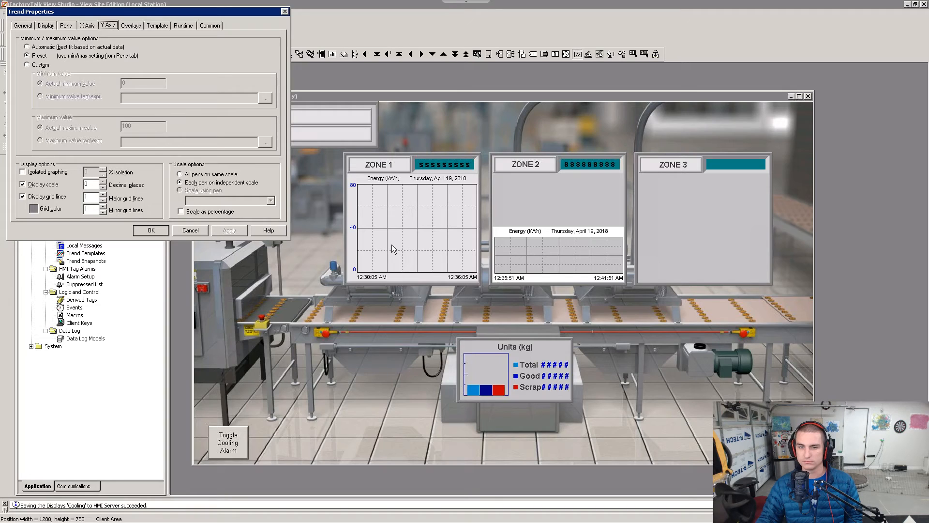
pyautogui.click(68, 26)
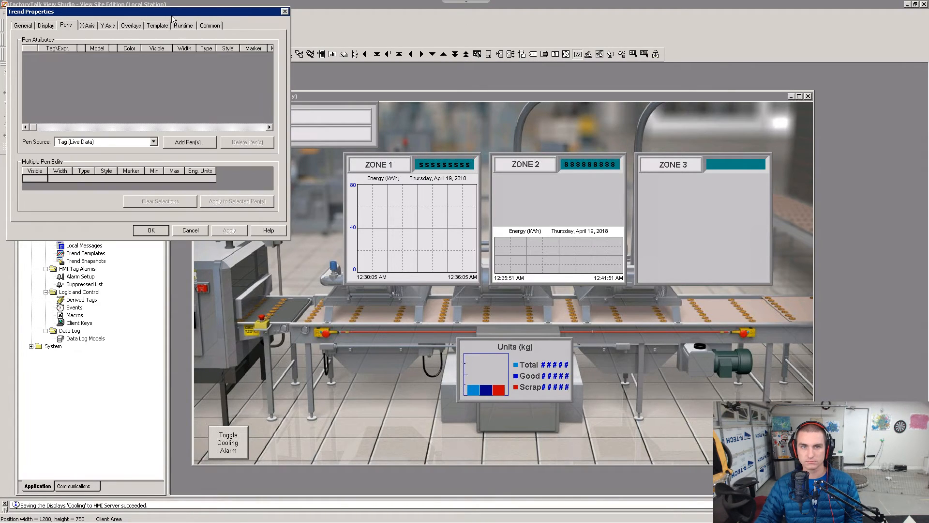
pyautogui.moveTo(180, 13); pyautogui.dragTo(352, 98)
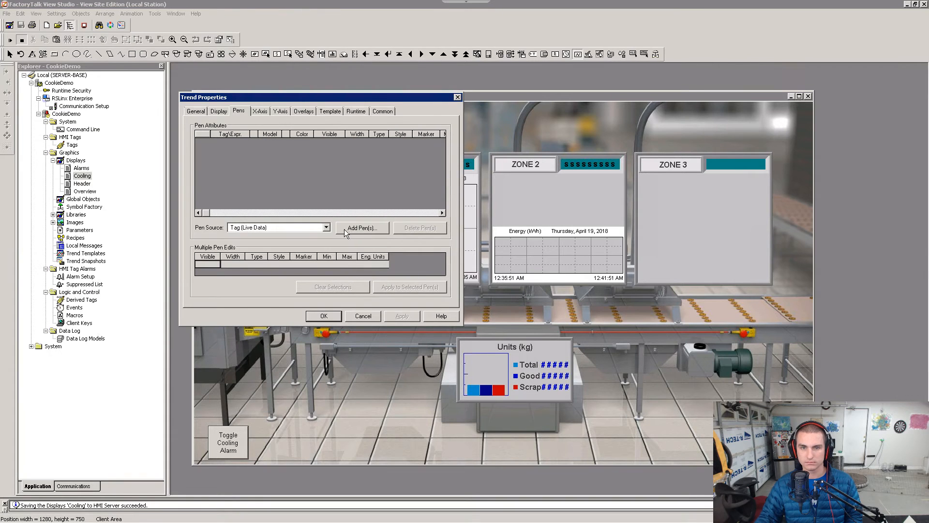
pyautogui.click(352, 228)
# Step: Read lab steps 6 and 7, then browse for the pen's tag and expand the Program:Cooling folder under CookieLine's Online tags
pyautogui.hotkey('alt', 'Tab')
pyautogui.scroll(-10, 444, 242)
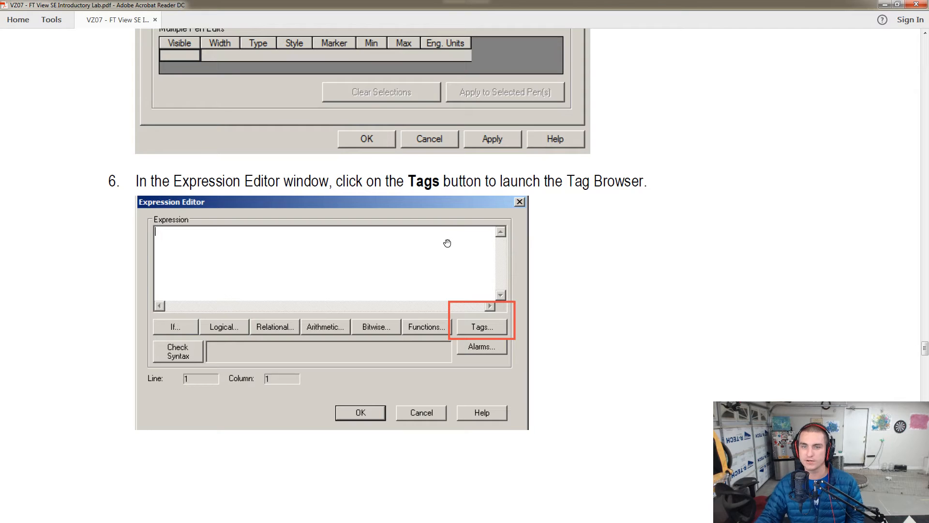
pyautogui.scroll(-10, 468, 247)
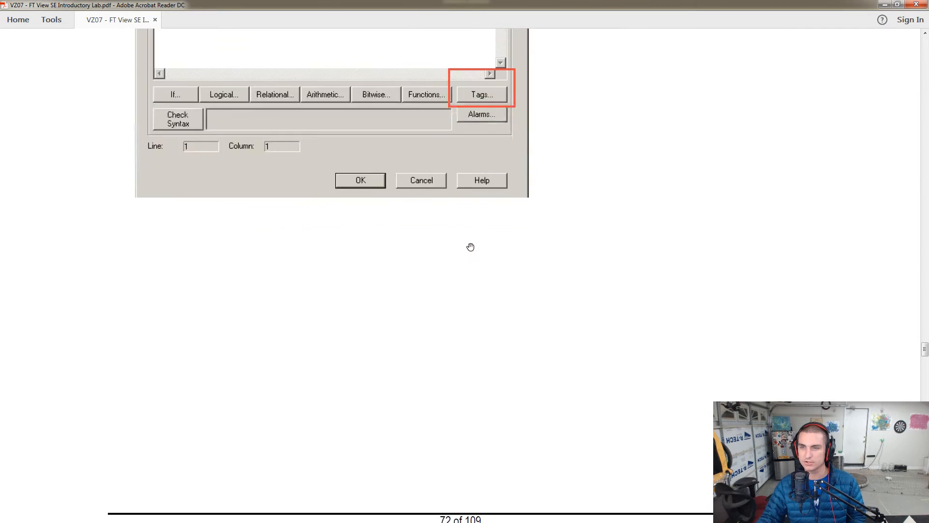
pyautogui.scroll(-5, 470, 247)
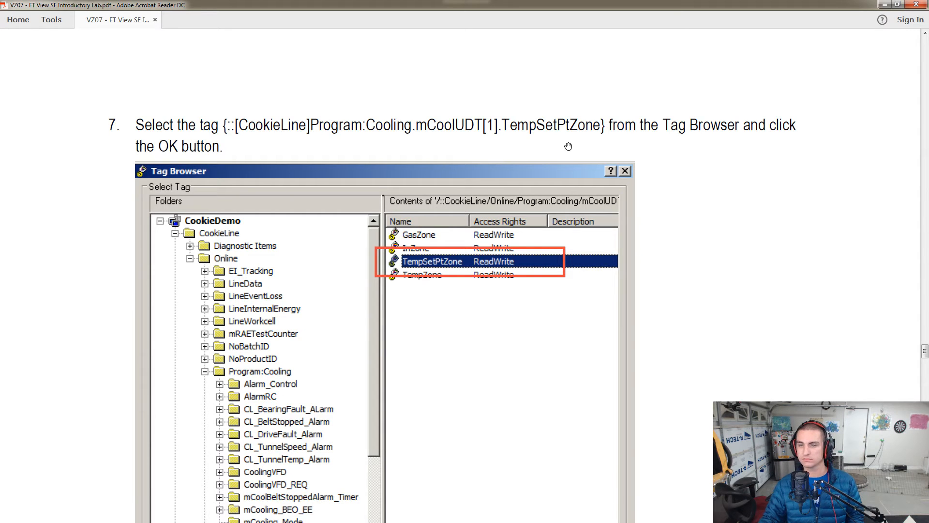
pyautogui.hotkey('alt', 'Tab')
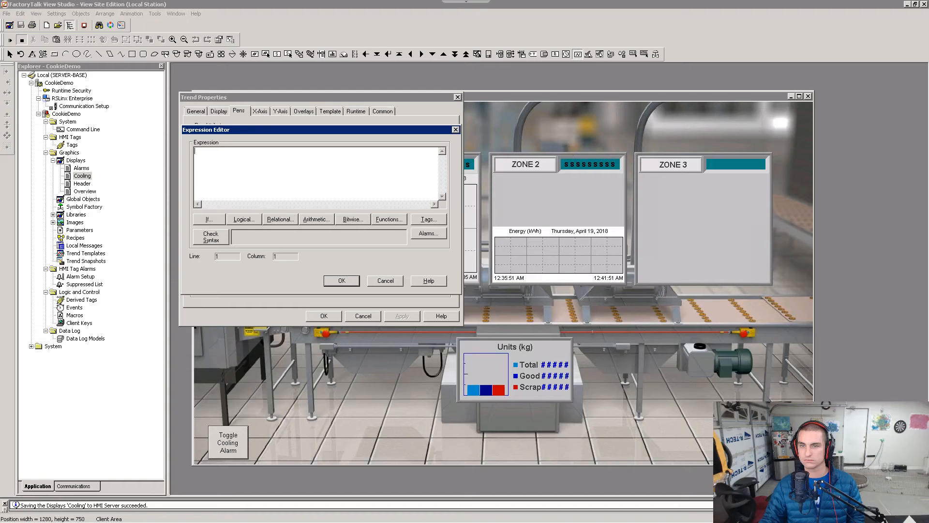
pyautogui.click(423, 219)
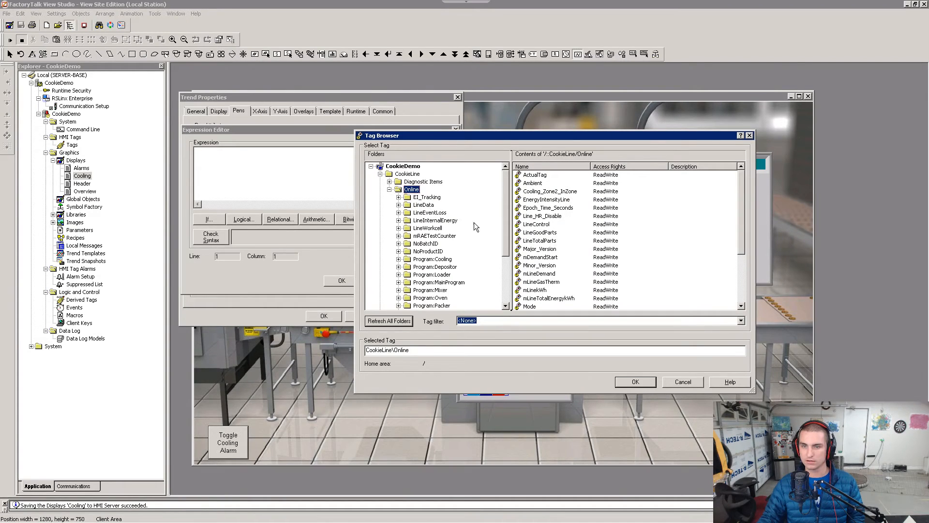
pyautogui.click(399, 259)
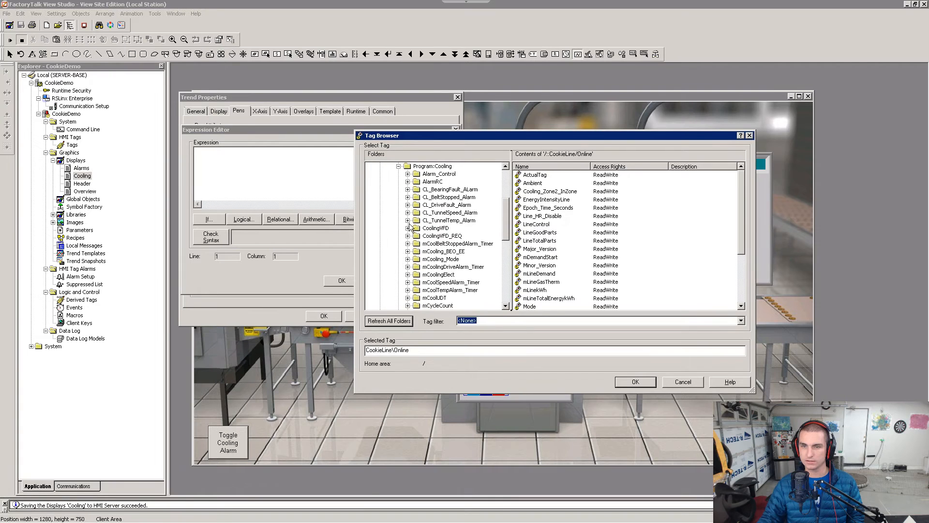
# Step: Insert the TempSetPtZone tag from mCoolUDT[1] into the pen expression, checking the tag path against the lab PDF
pyautogui.hotkey('alt', 'Tab')
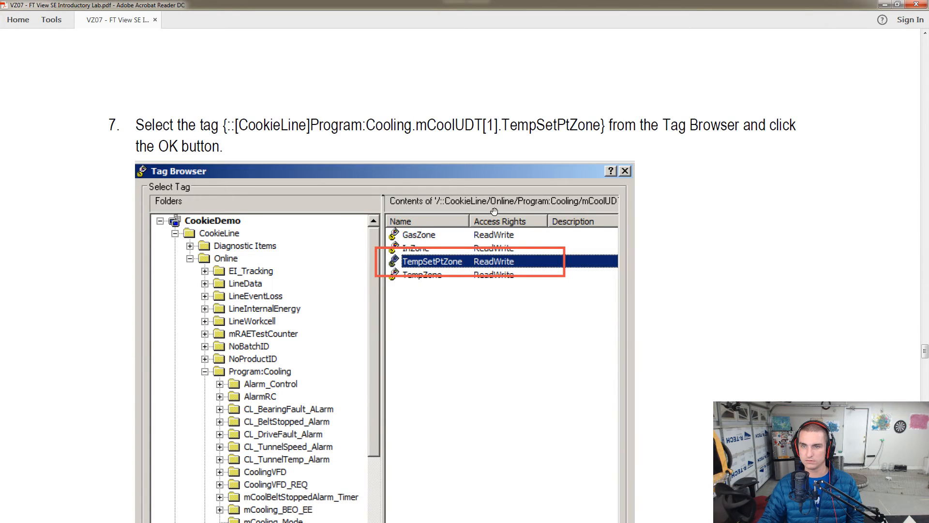
pyautogui.hotkey('alt', 'Tab')
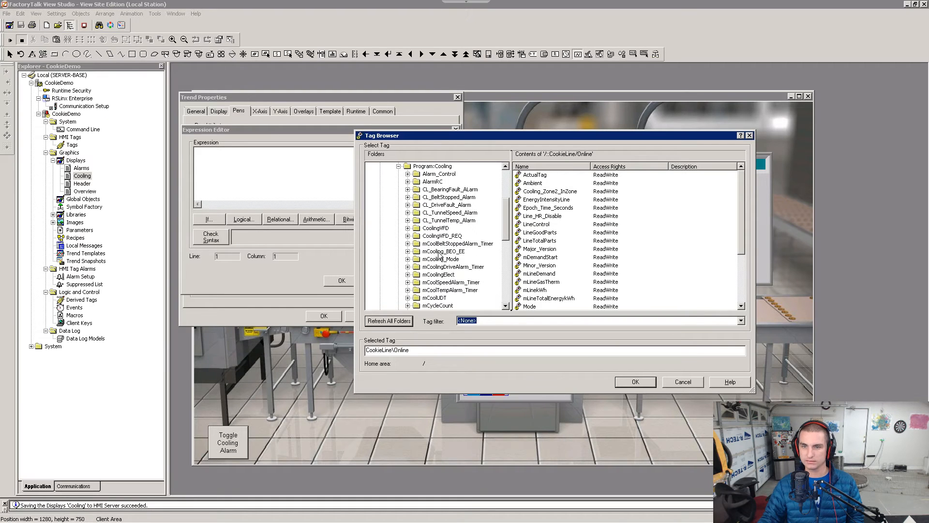
pyautogui.click(408, 298)
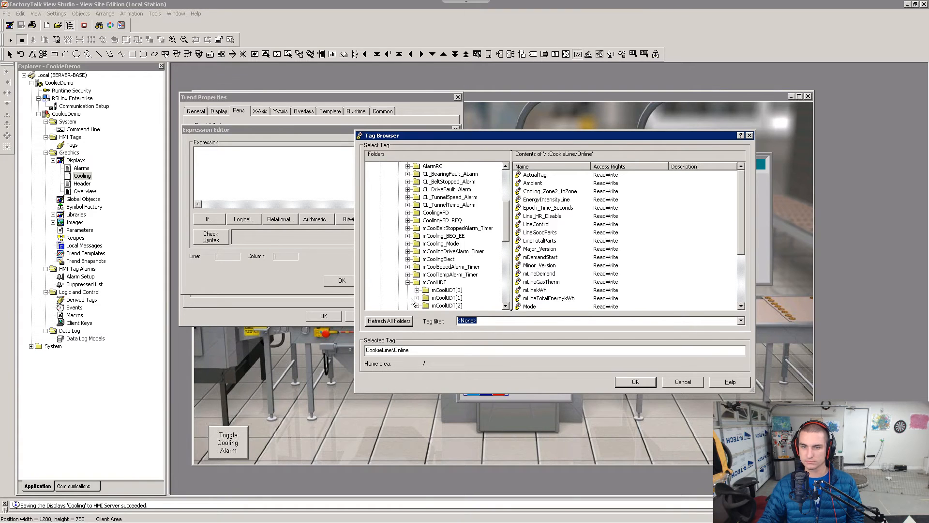
pyautogui.click(447, 298)
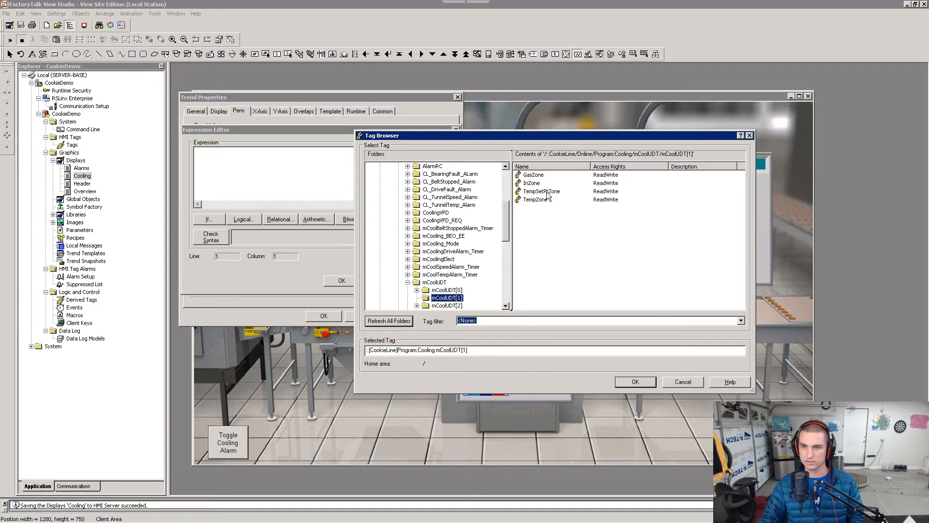
pyautogui.click(545, 192)
pyautogui.hotkey('alt', 'Tab')
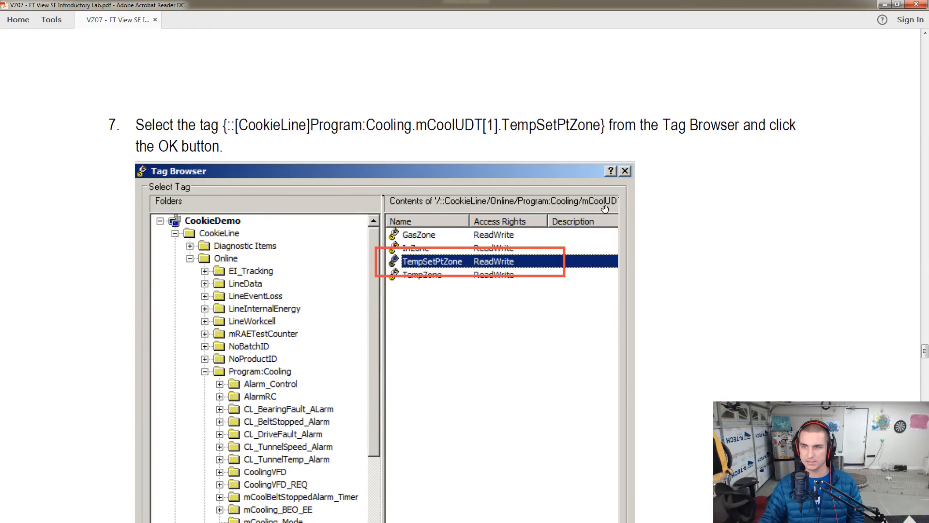
pyautogui.hotkey('alt', 'Tab')
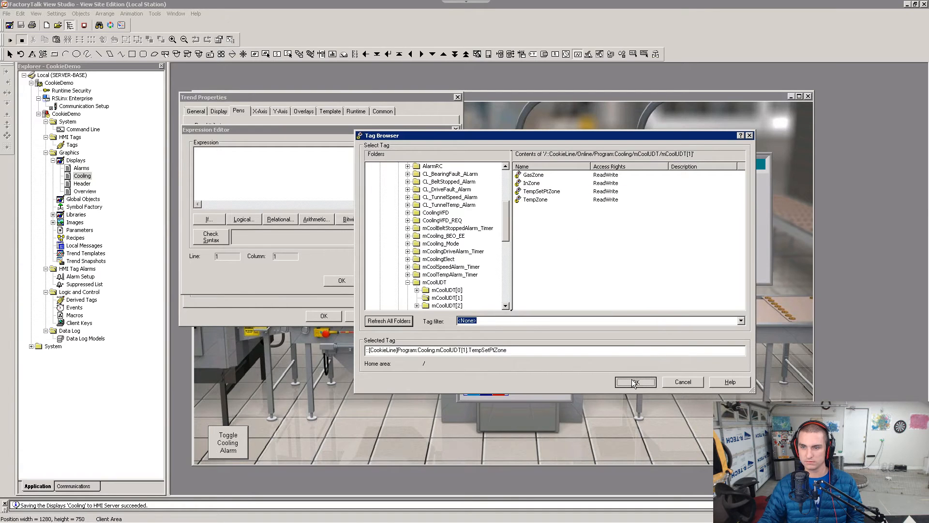
# Step: Compare the expression {::[CookieLine]Program:Cooling.mCoolUDT[1].TempSetPtZone} with step 8 of the lab PDF and accept it as the trend's pen
pyautogui.hotkey('alt', 'Tab')
pyautogui.scroll(5, 547, 255)
pyautogui.scroll(-12, 538, 296)
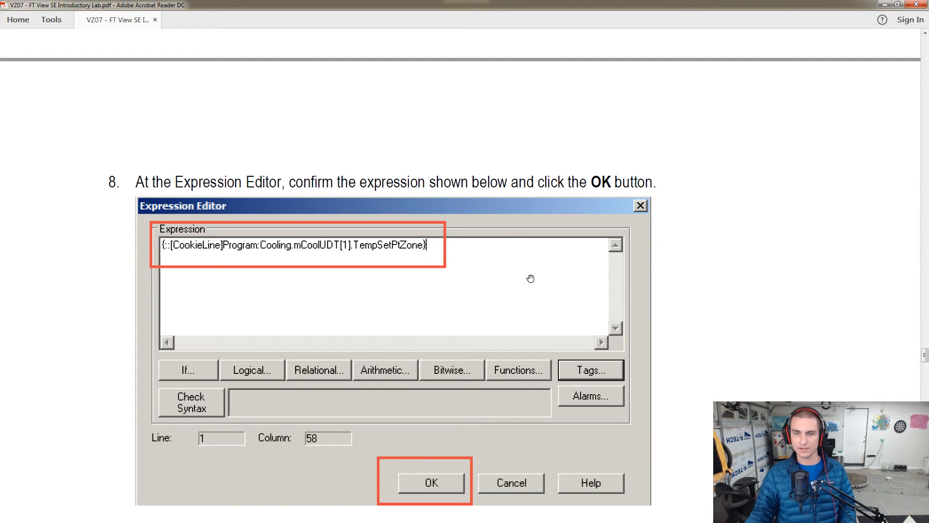
pyautogui.scroll(-4, 517, 297)
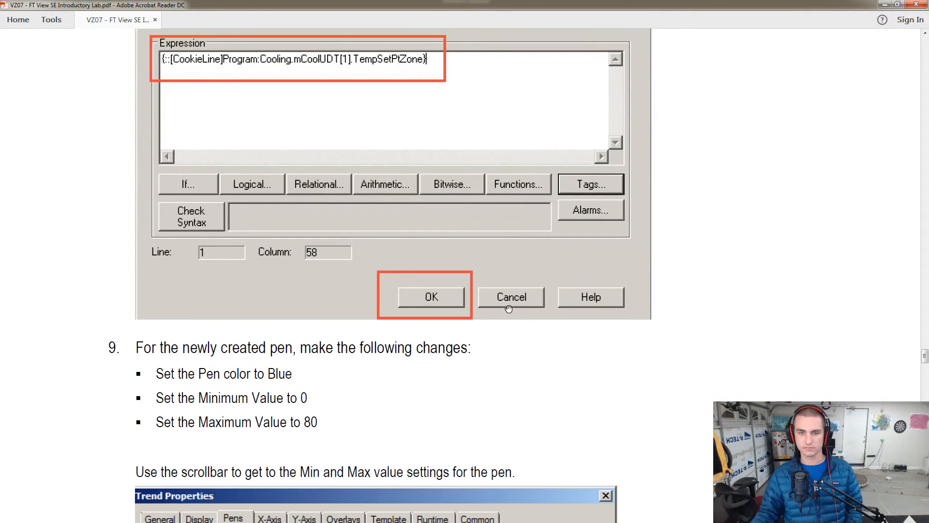
pyautogui.hotkey('alt', 'Tab')
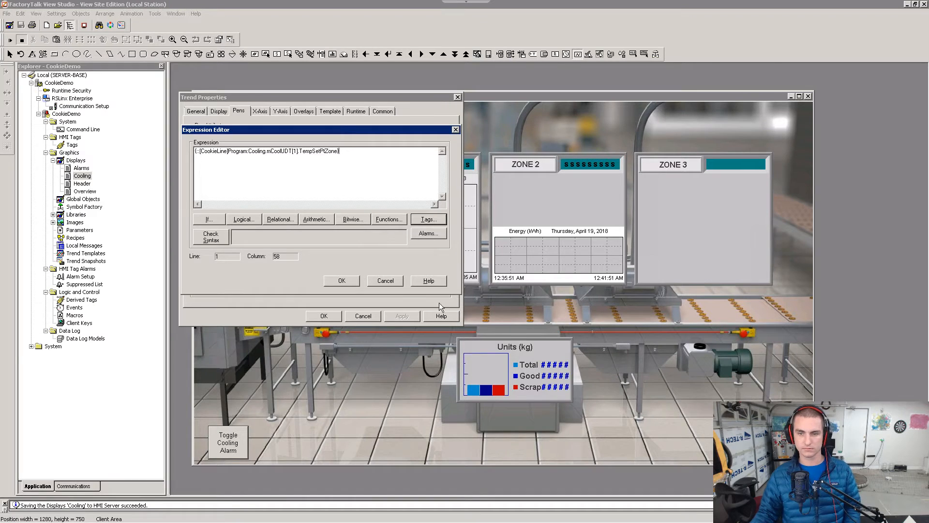
pyautogui.click(333, 315)
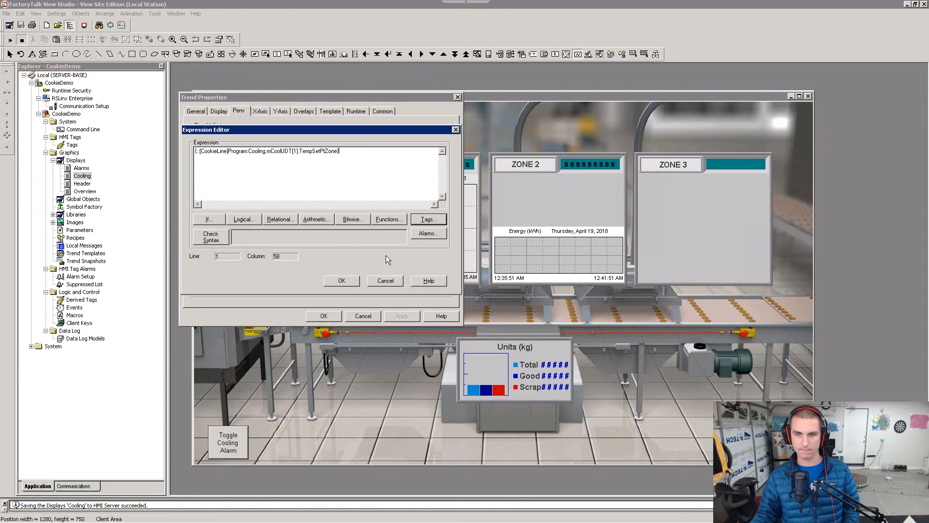
pyautogui.click(358, 277)
# Step: Read step 9 of the lab PDF and look through the new pen's attributes for the color, minimum and maximum settings
pyautogui.hotkey('alt', 'Tab')
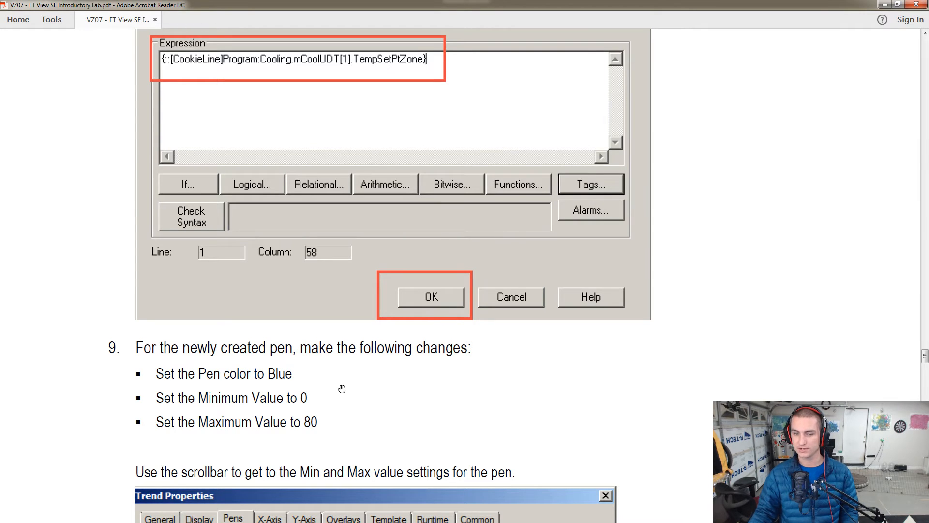
pyautogui.scroll(-2, 346, 377)
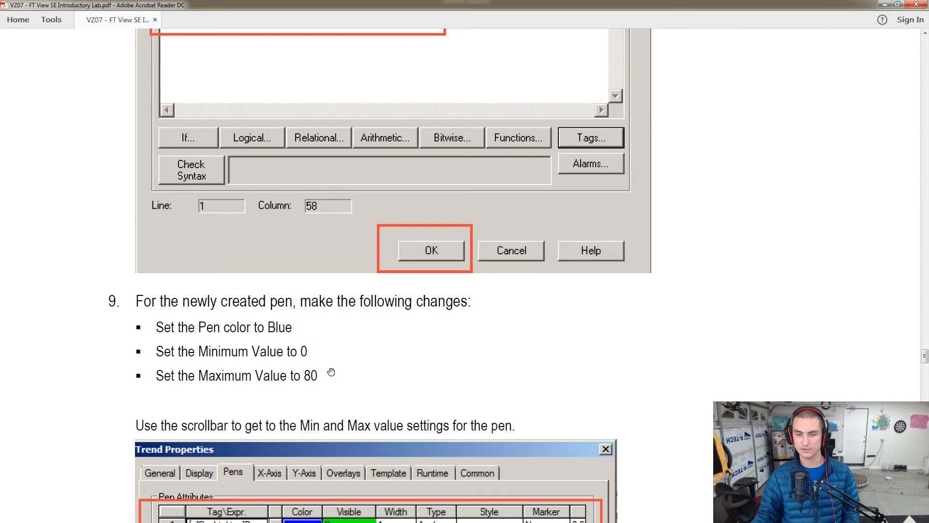
pyautogui.hotkey('alt', 'Tab')
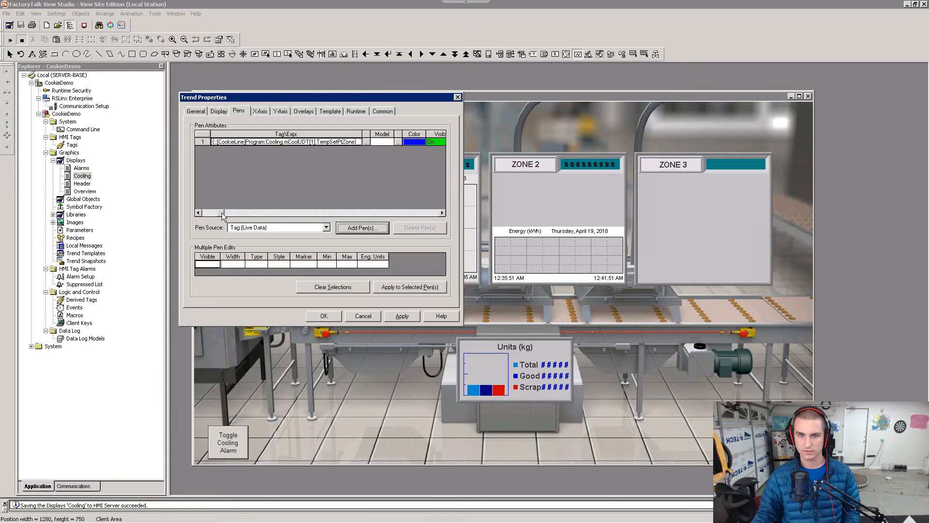
pyautogui.moveTo(222, 213); pyautogui.dragTo(252, 211)
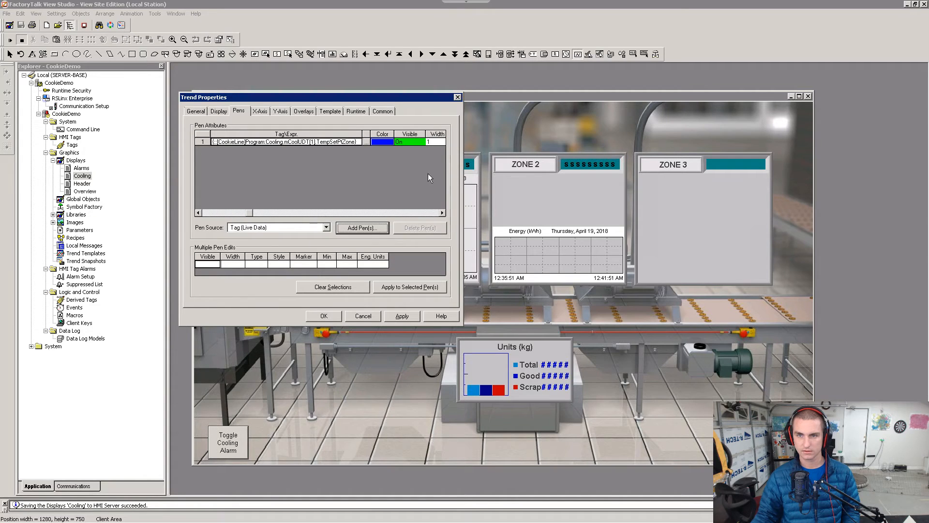
pyautogui.click(443, 213)
pyautogui.click(442, 213)
pyautogui.click(443, 213)
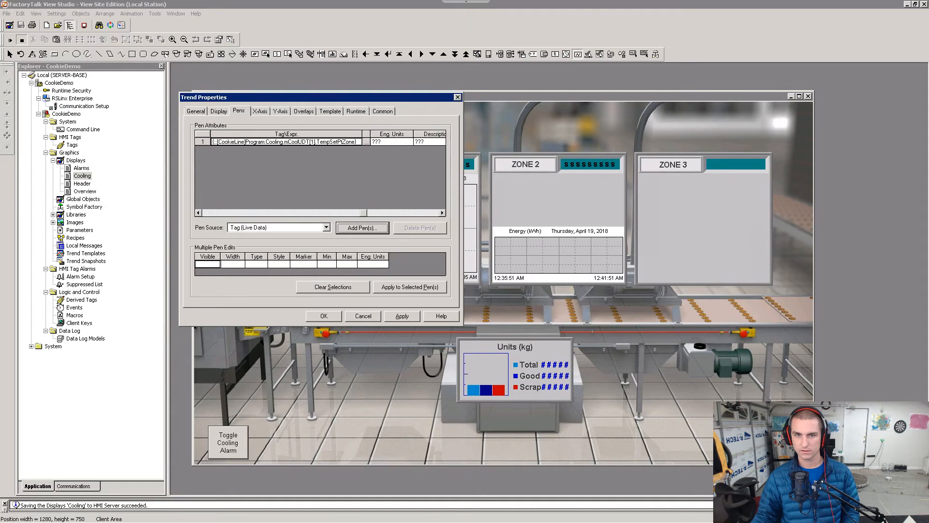
pyautogui.click(202, 141)
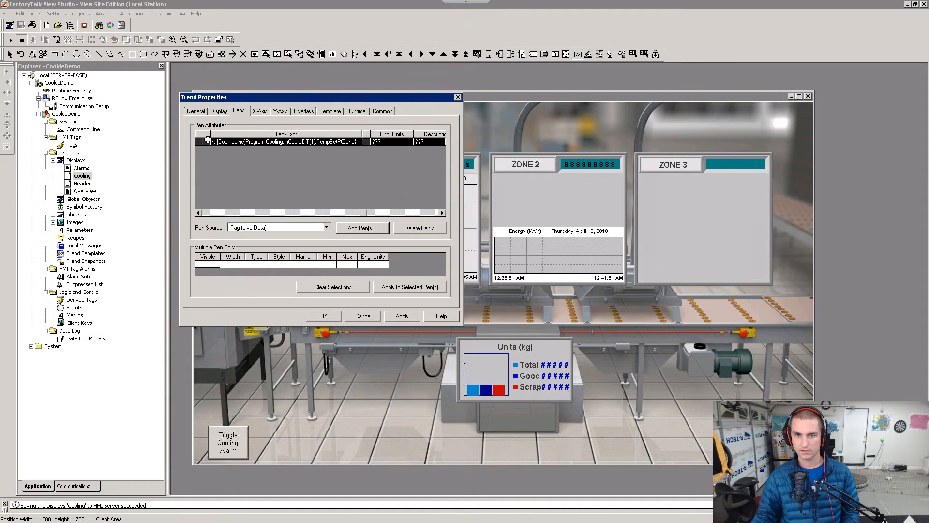
pyautogui.click(372, 228)
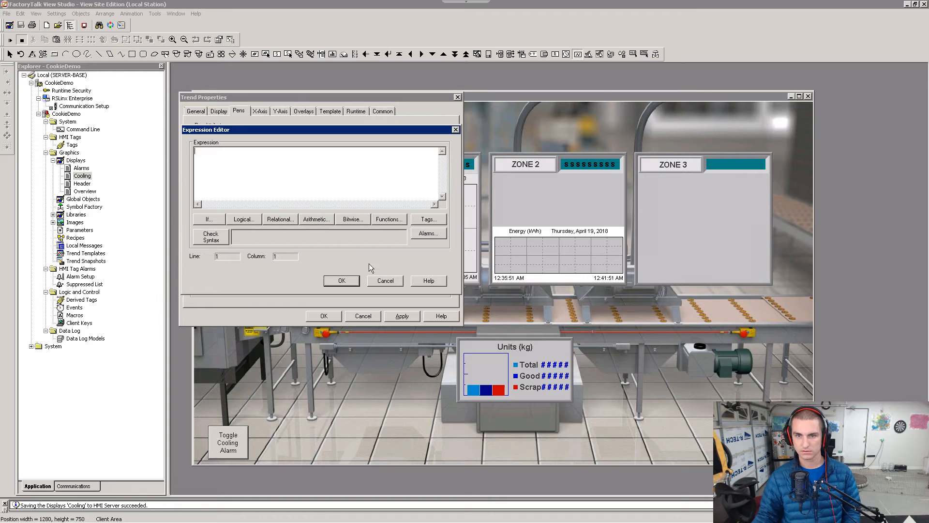
pyautogui.click(387, 282)
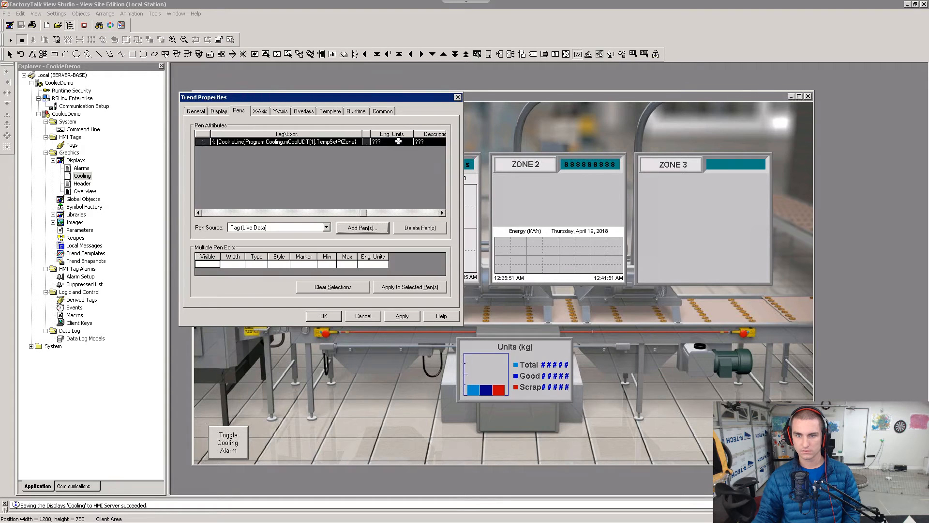
pyautogui.click(398, 142)
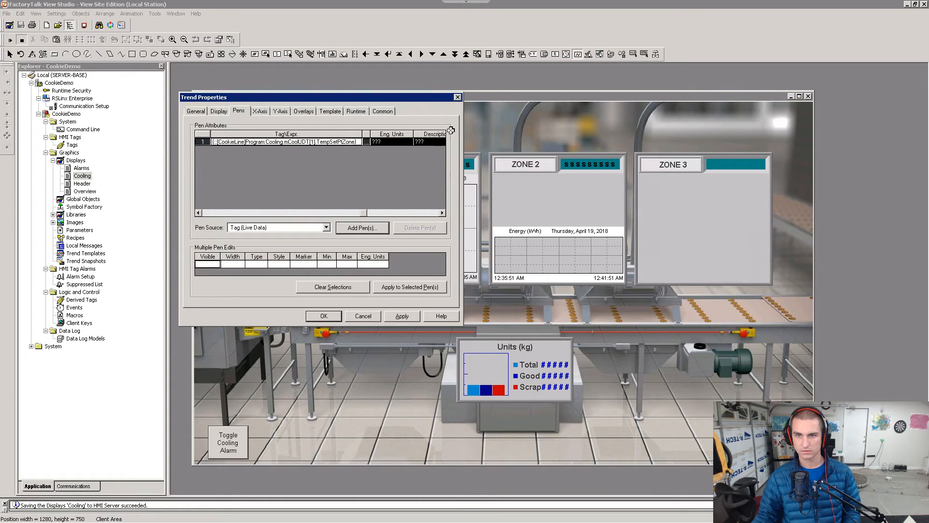
pyautogui.click(433, 177)
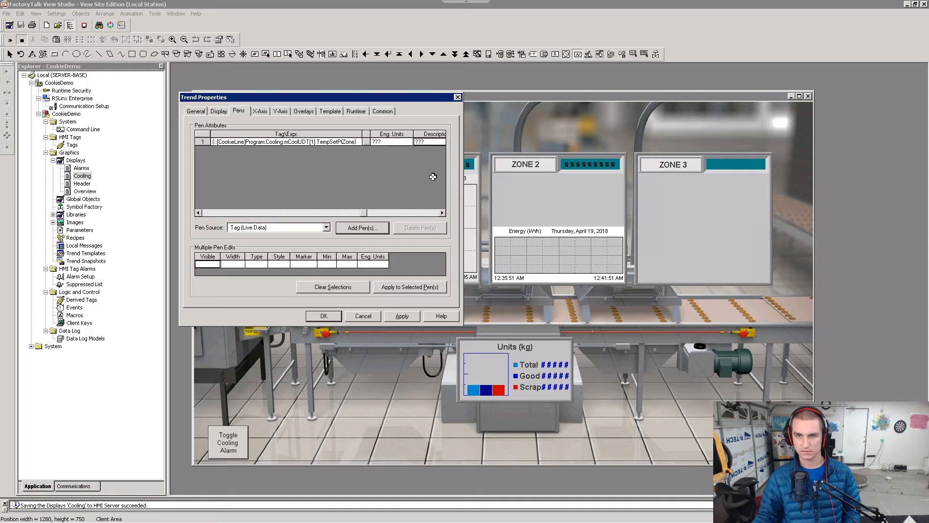
pyautogui.click(442, 213)
pyautogui.click(366, 142)
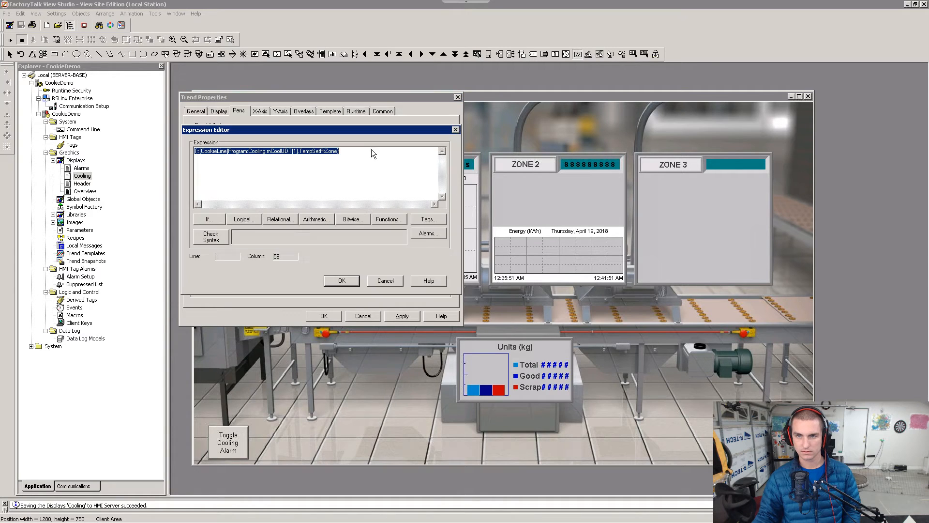
pyautogui.click(393, 282)
# Step: Reread step 9 of the lab PDF and examine its illustration of the pen attributes
pyautogui.hotkey('alt', 'Tab')
pyautogui.scroll(-5, 468, 276)
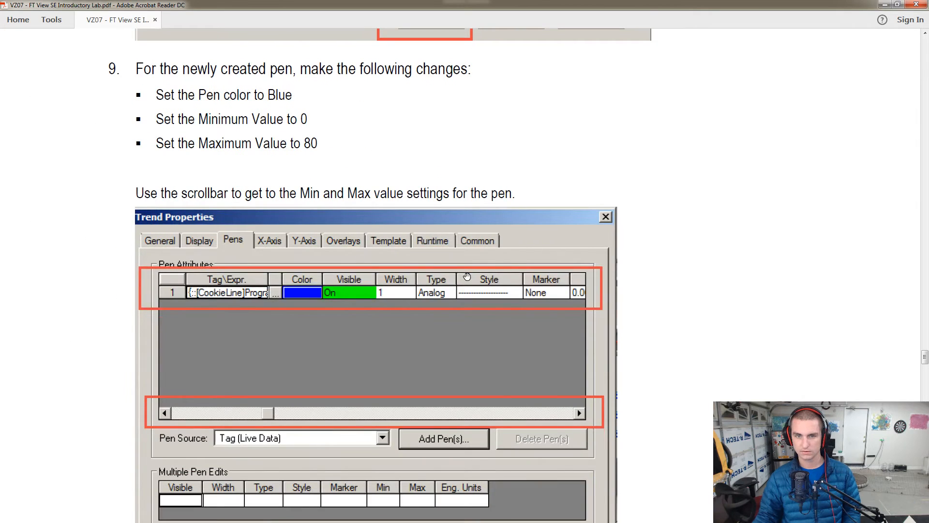
pyautogui.scroll(-2, 467, 276)
pyautogui.scroll(-3, 466, 273)
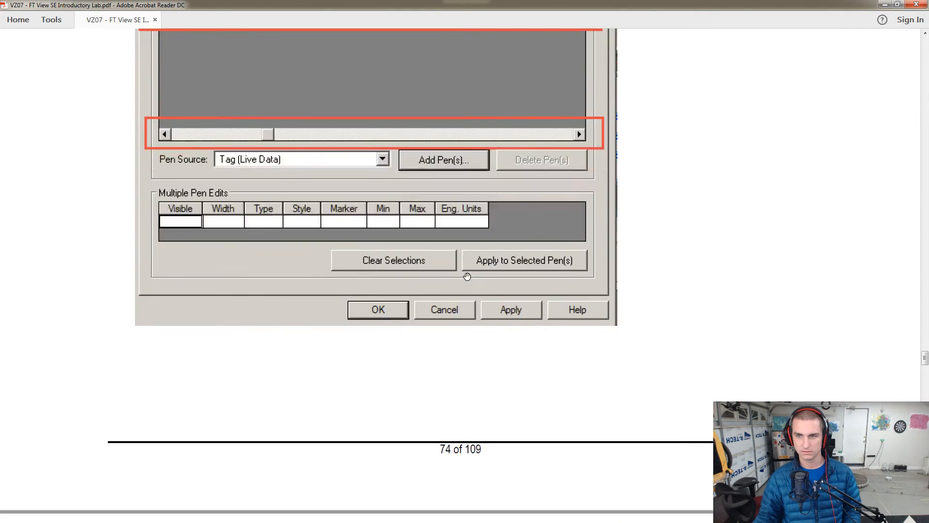
pyautogui.scroll(3, 467, 271)
pyautogui.scroll(-6, 470, 276)
pyautogui.scroll(6, 473, 285)
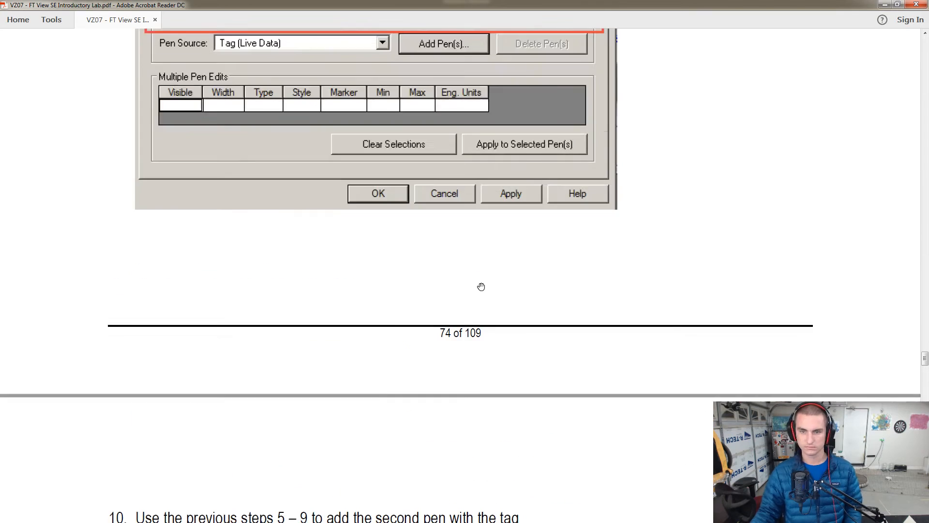
pyautogui.scroll(2, 481, 310)
pyautogui.hotkey('alt', 'Tab')
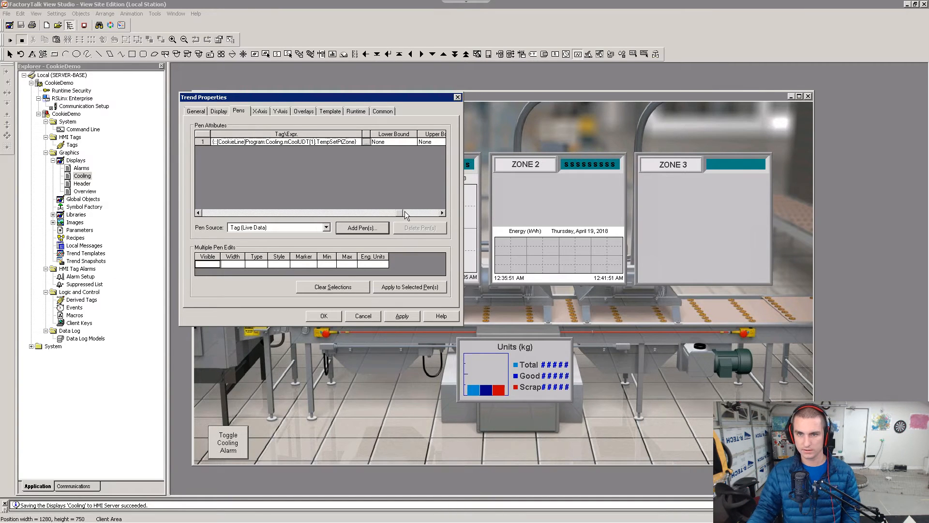
# Step: Set the TempSetPtZone pen's maximum value to 80 and accept the trend properties
pyautogui.moveTo(405, 211); pyautogui.dragTo(228, 216)
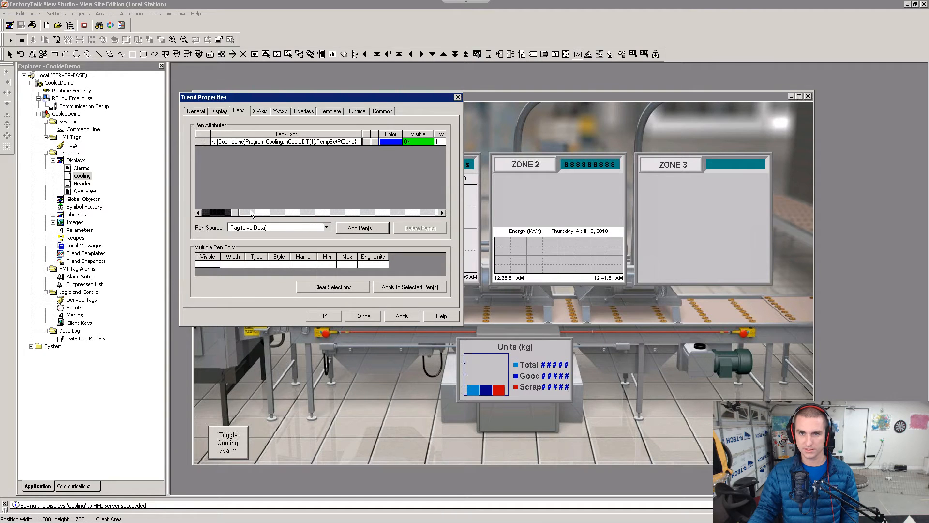
pyautogui.click(443, 212)
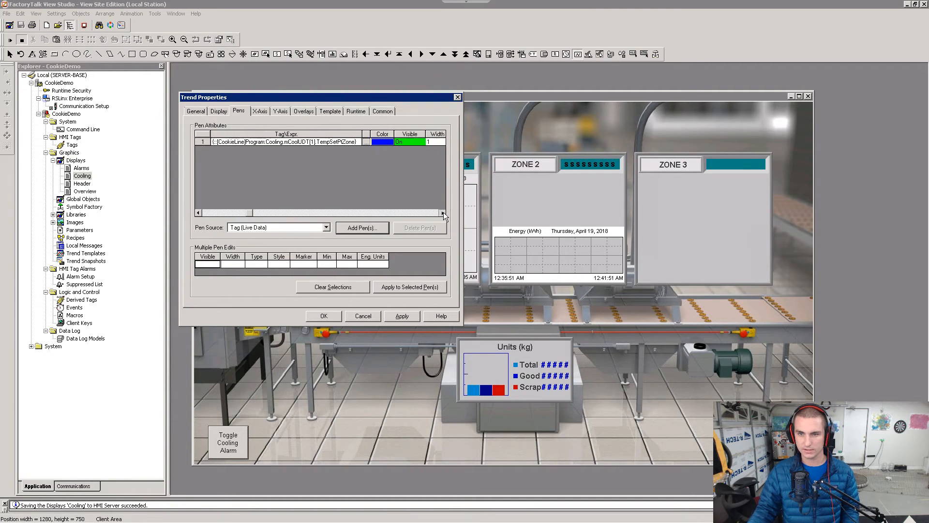
pyautogui.click(444, 212)
pyautogui.click(443, 212)
pyautogui.click(444, 212)
pyautogui.click(444, 213)
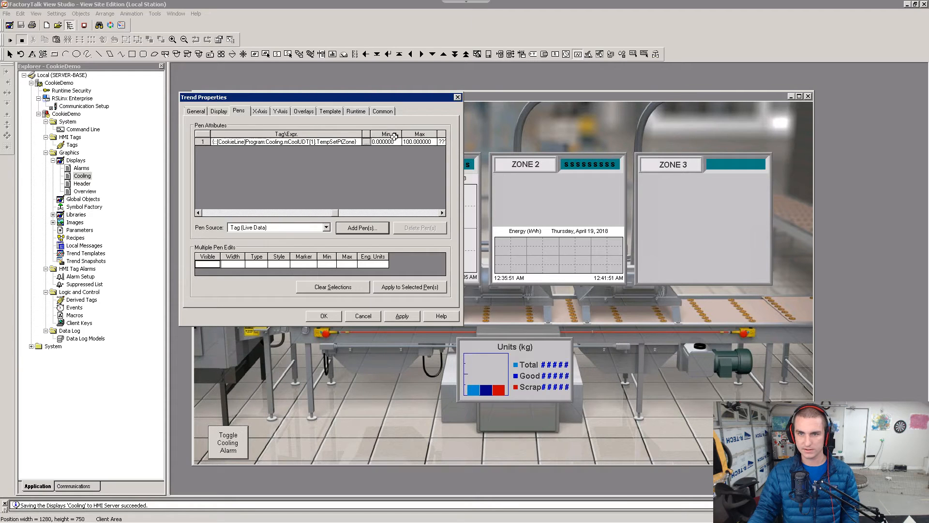
pyautogui.doubleClick(418, 141)
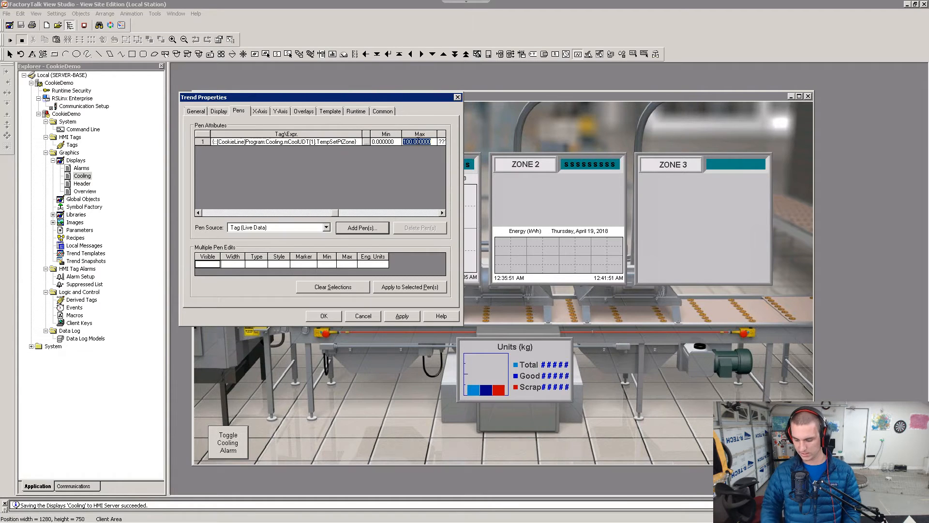
pyautogui.write('80')
pyautogui.press('Return')
# Step: Read steps 10 and 11 of the lab PDF for the second pen's tag, color, limits and the final pen settings
pyautogui.hotkey('alt', 'Tab')
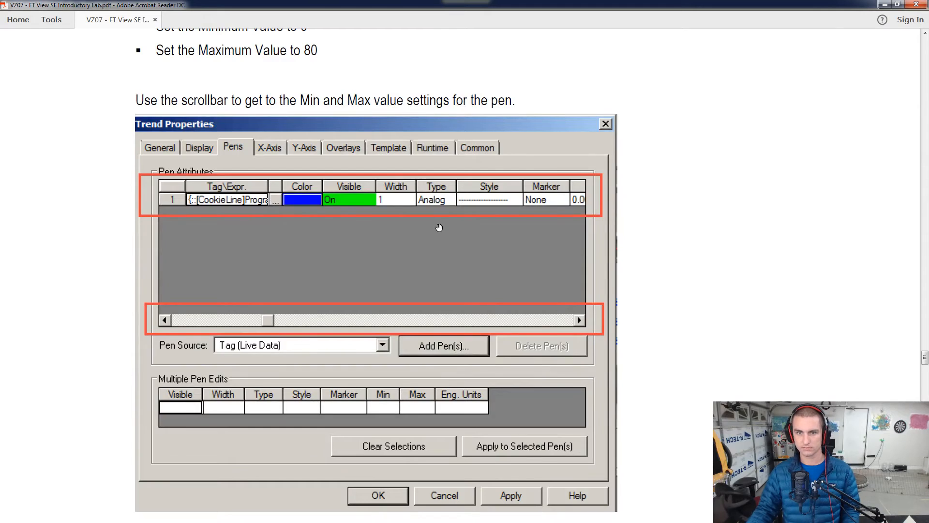
pyautogui.scroll(-5, 448, 241)
pyautogui.scroll(-5, 448, 240)
pyautogui.scroll(-2, 449, 241)
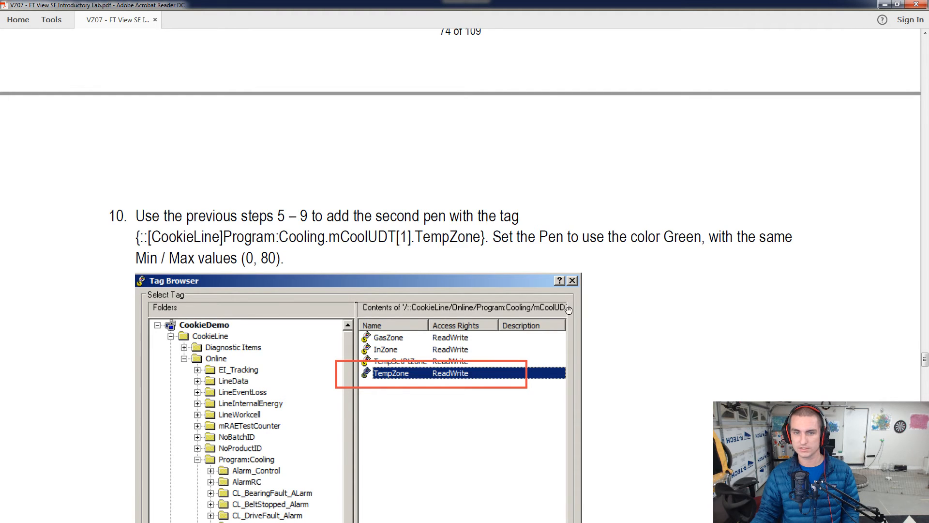
pyautogui.scroll(-3, 565, 309)
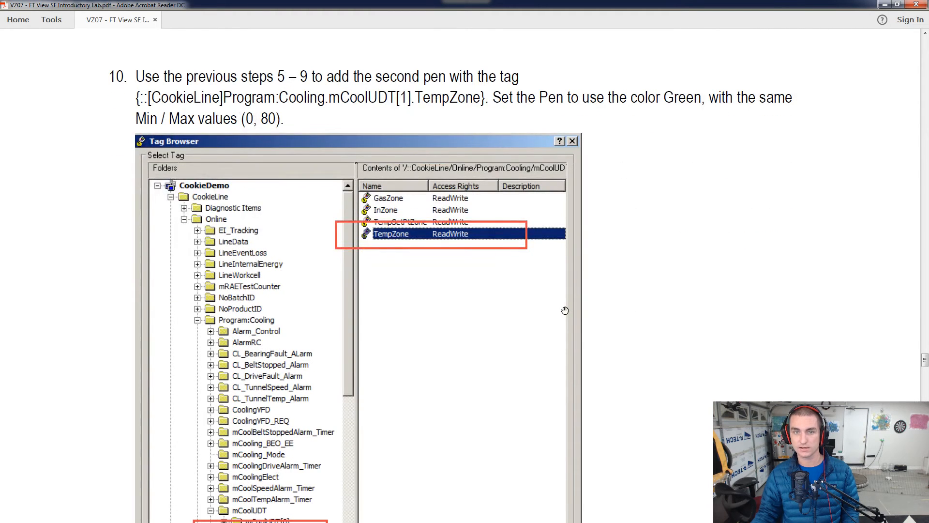
pyautogui.scroll(-20, 564, 310)
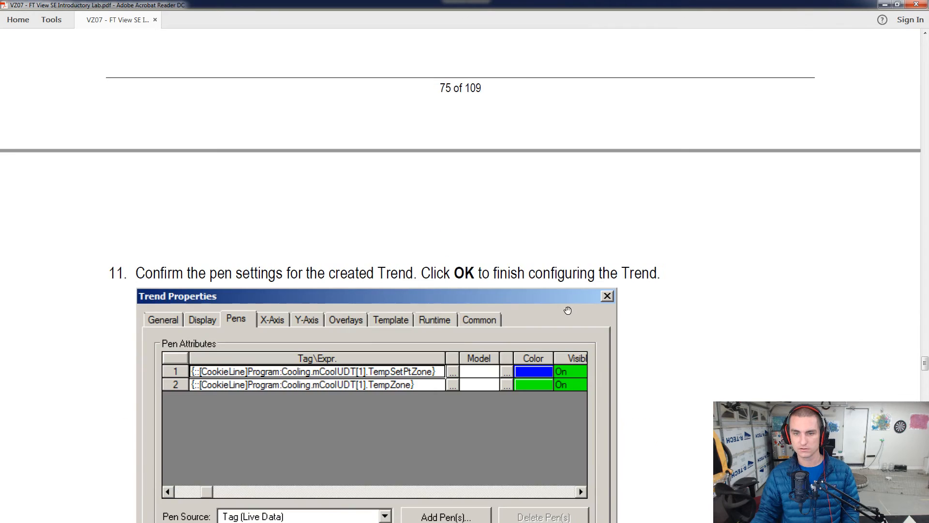
pyautogui.scroll(18, 568, 310)
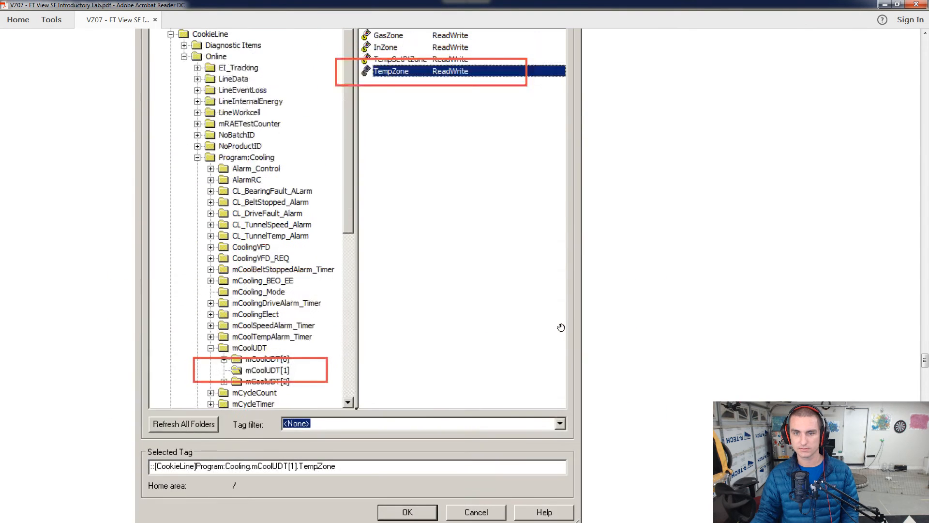
pyautogui.hotkey('alt', 'Tab')
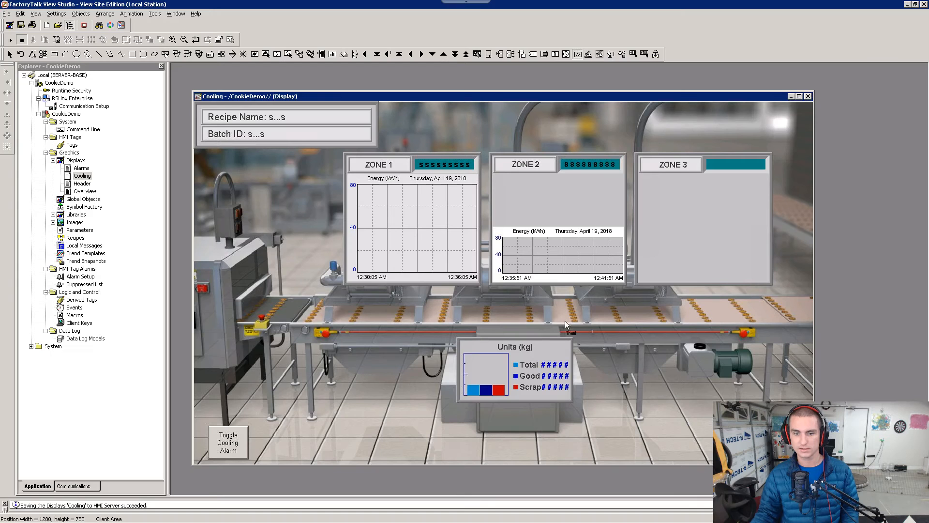
# Step: Reopen the Zone 2 trend's properties and start adding a second Tag (Live Data) pen, browsing for its tag
pyautogui.rightClick(508, 241)
pyautogui.click(551, 244)
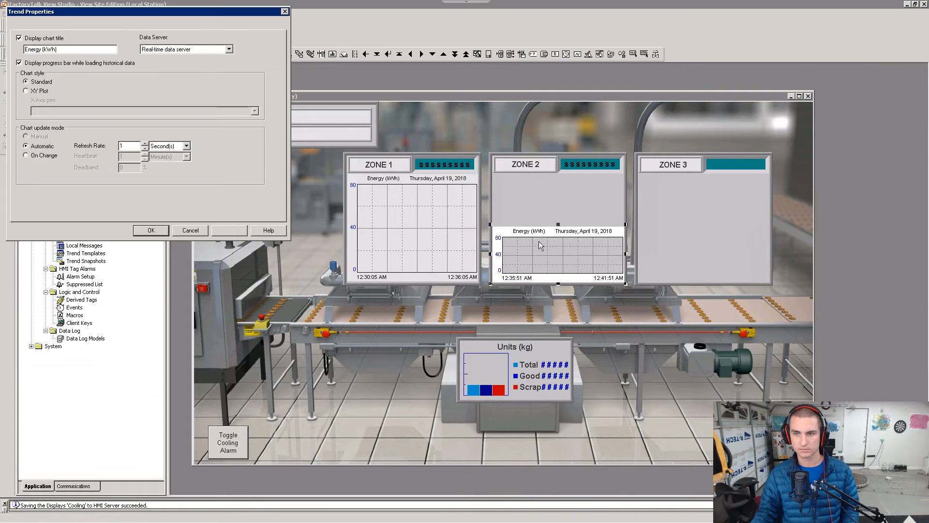
pyautogui.click(68, 26)
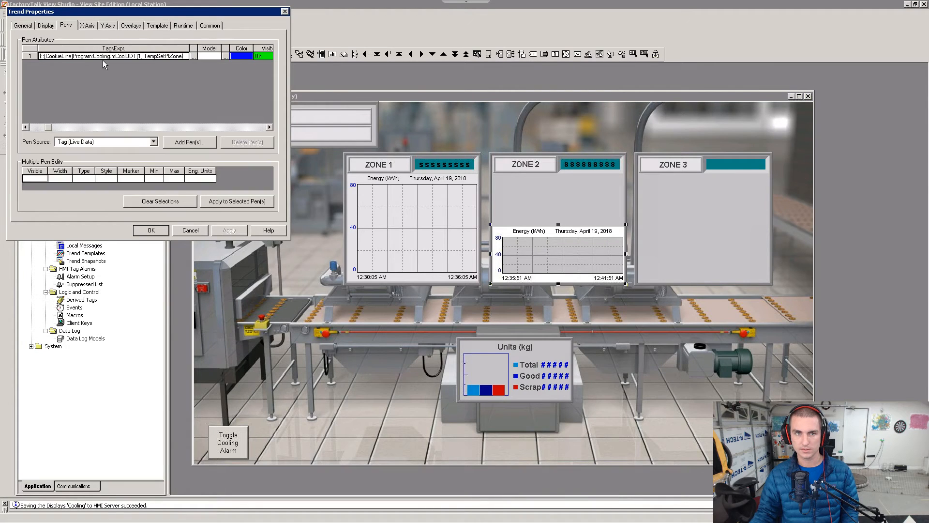
pyautogui.click(188, 142)
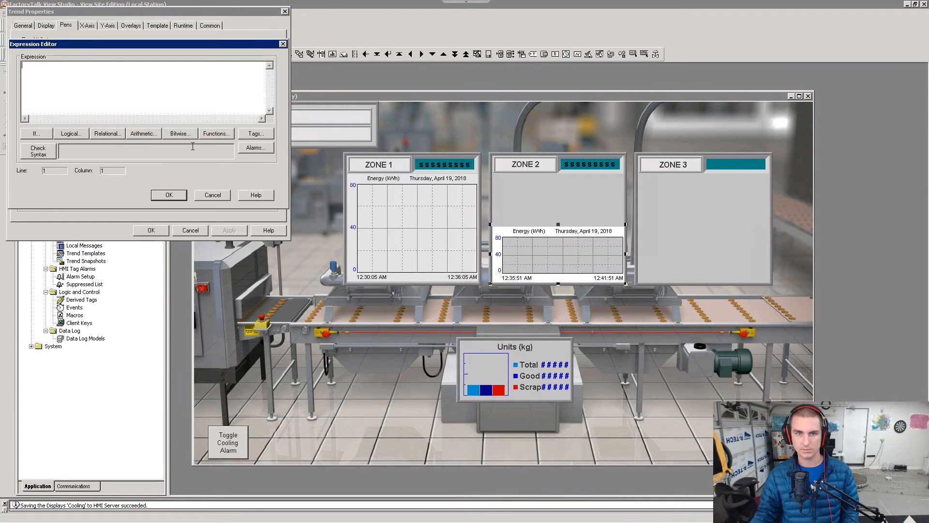
pyautogui.click(253, 134)
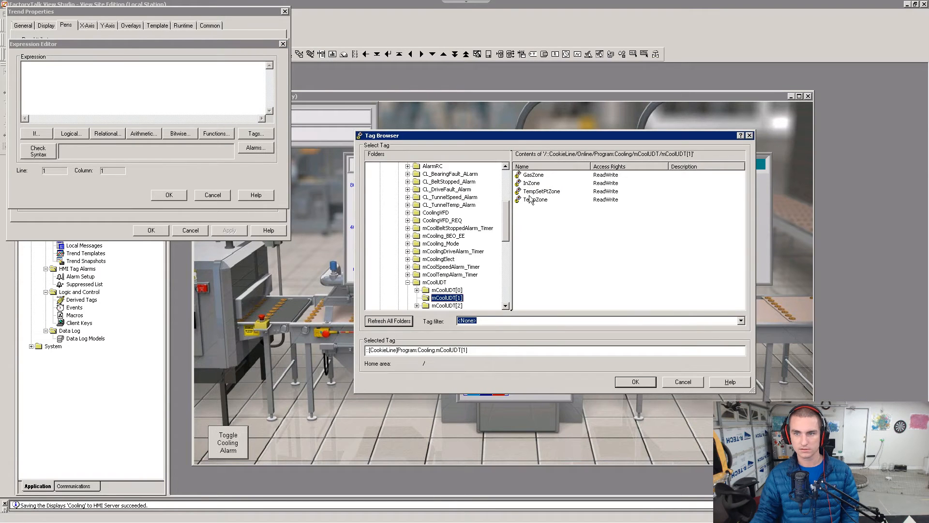
# Step: Add the TempZone tag from mCoolUDT[1] as the trend's second pen, checking the tag path against the lab PDF
pyautogui.click(537, 203)
pyautogui.hotkey('alt', 'Tab')
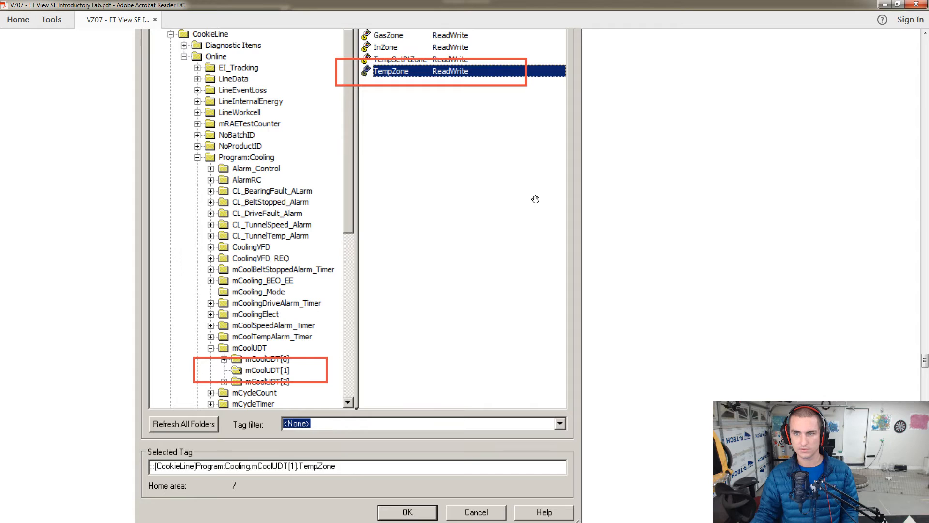
pyautogui.hotkey('alt', 'Tab')
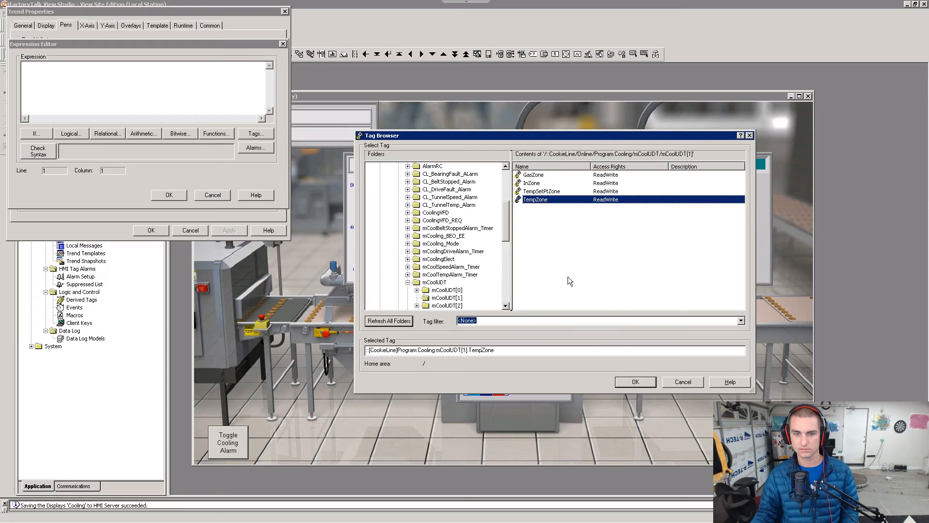
pyautogui.click(630, 383)
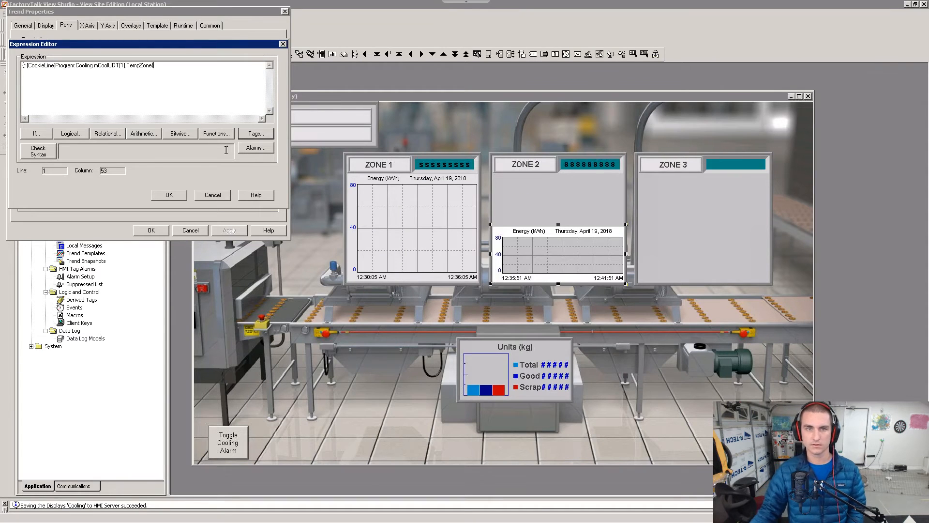
pyautogui.click(169, 195)
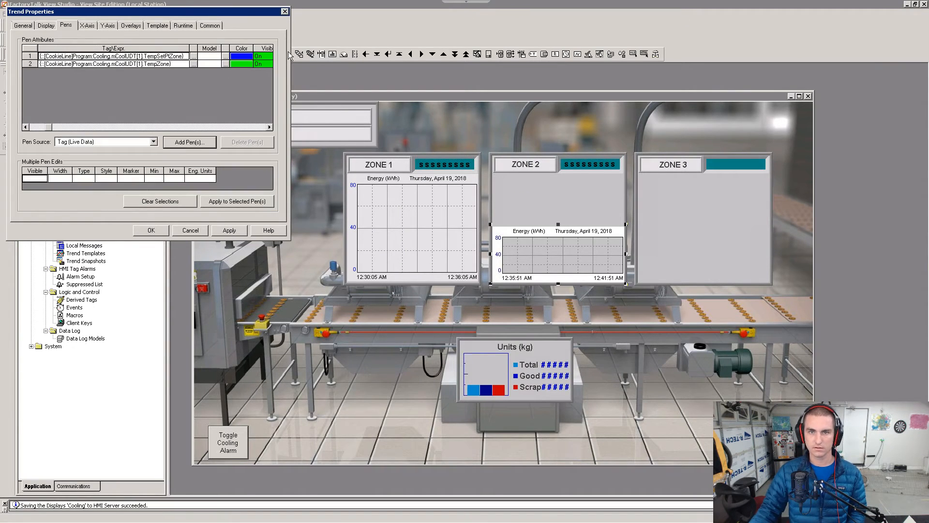
# Step: Set the TempZone pen's maximum value to 80, checking the required limits in step 10 of the lab PDF
pyautogui.hotkey('alt', 'Tab')
pyautogui.scroll(6, 368, 268)
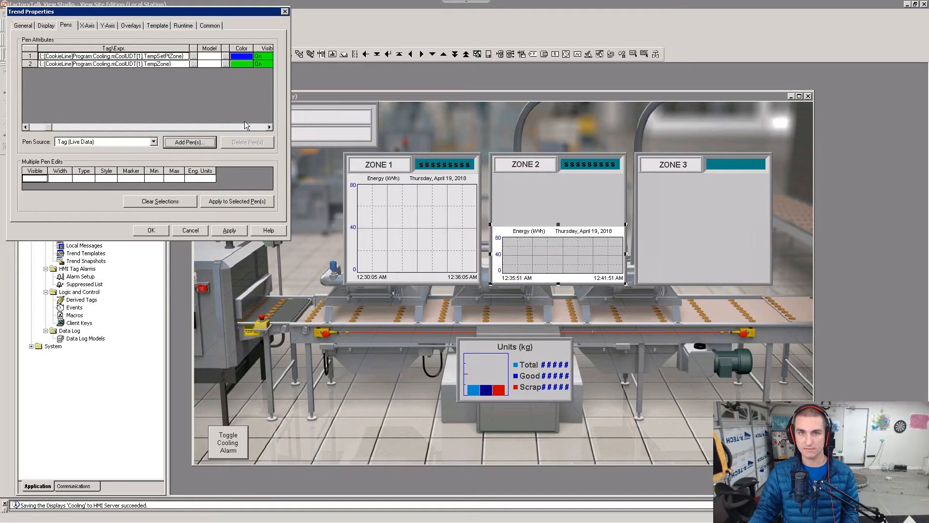
pyautogui.click(271, 127)
pyautogui.click(271, 126)
pyautogui.click(271, 127)
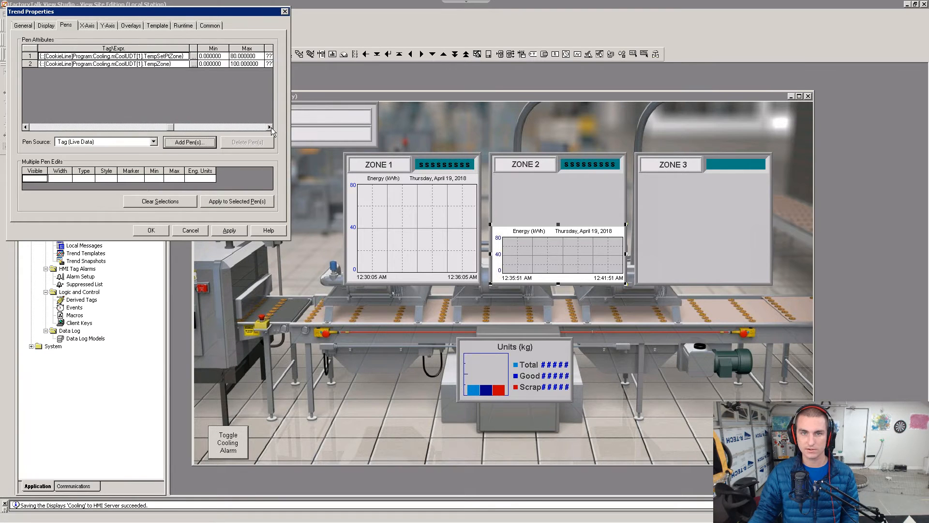
pyautogui.click(271, 126)
pyautogui.click(211, 63)
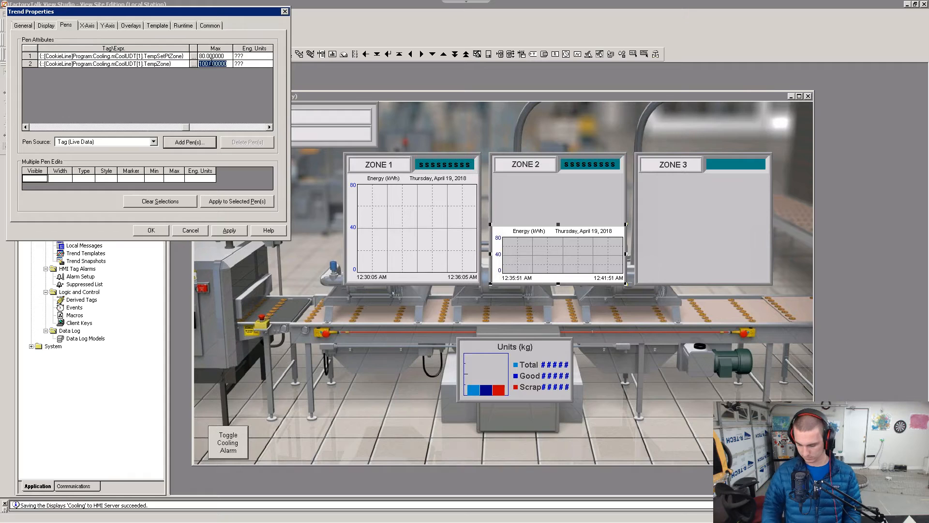
pyautogui.write('80')
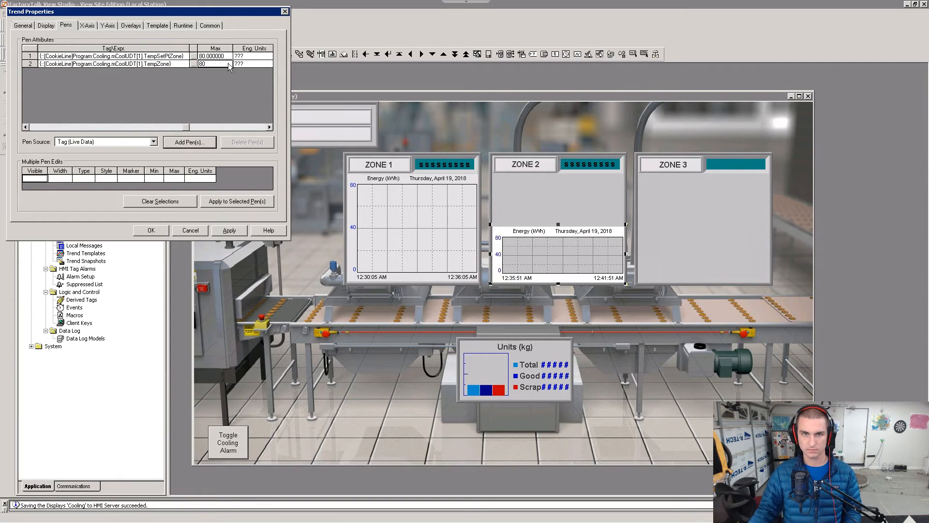
pyautogui.doubleClick(214, 63)
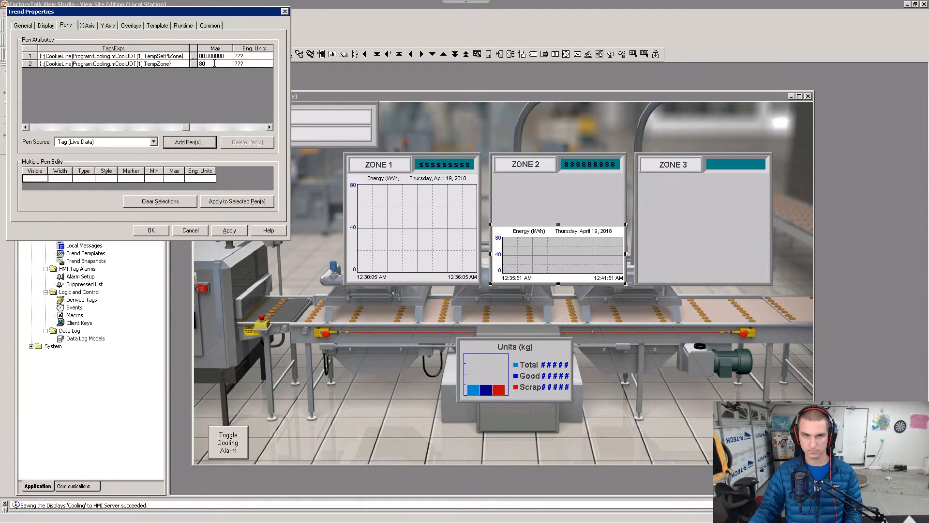
pyautogui.write('.0')
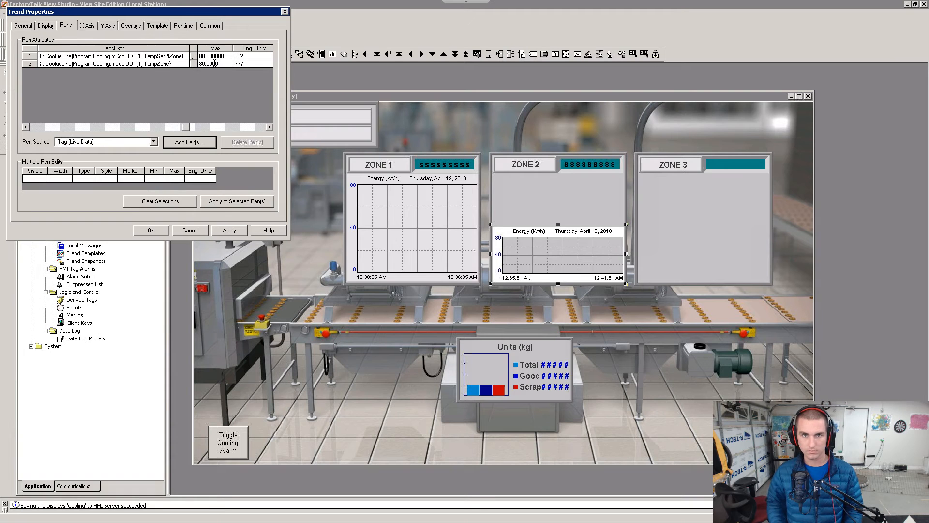
pyautogui.click(214, 63)
pyautogui.hotkey('alt', 'Tab')
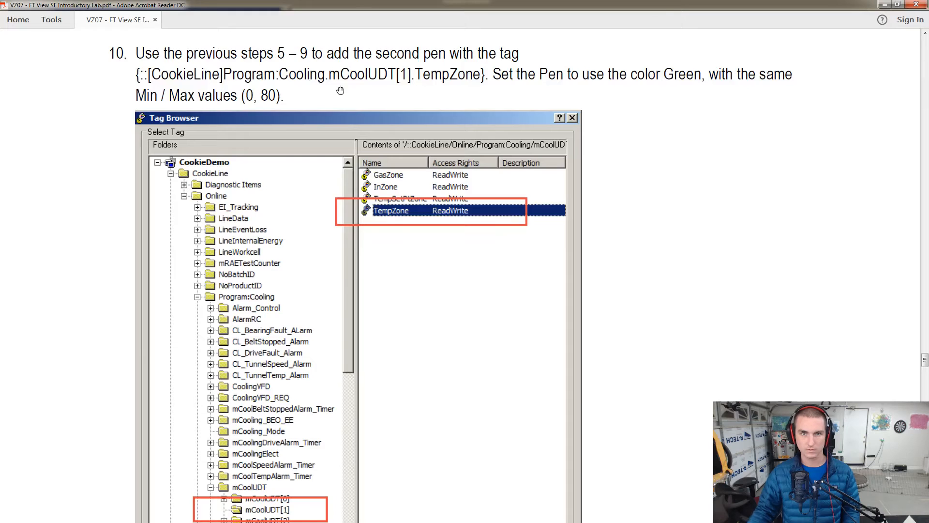
# Step: Read steps 11 to 13 of the lab manual on confirming the trend's pens, changing its window color and checking its appearance
pyautogui.scroll(-15, 393, 193)
pyautogui.scroll(-4, 392, 192)
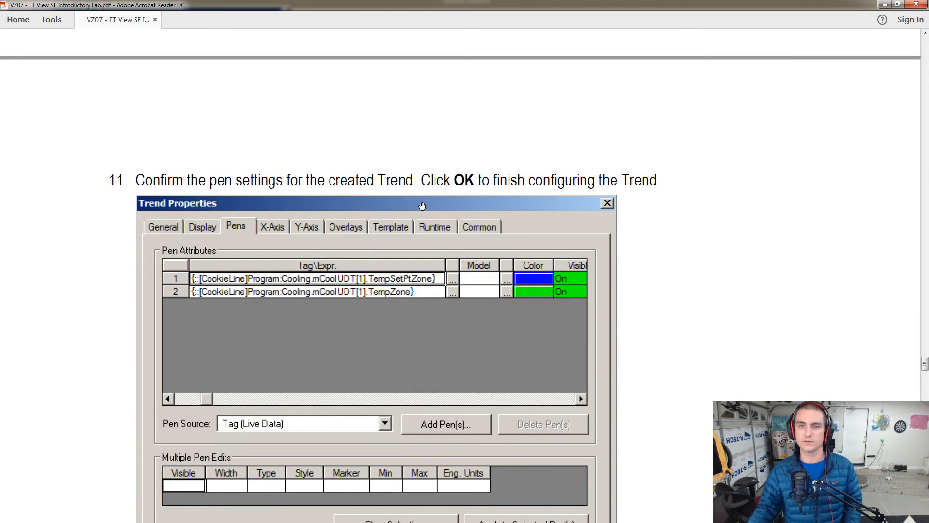
pyautogui.scroll(-5, 493, 244)
pyautogui.scroll(-4, 492, 245)
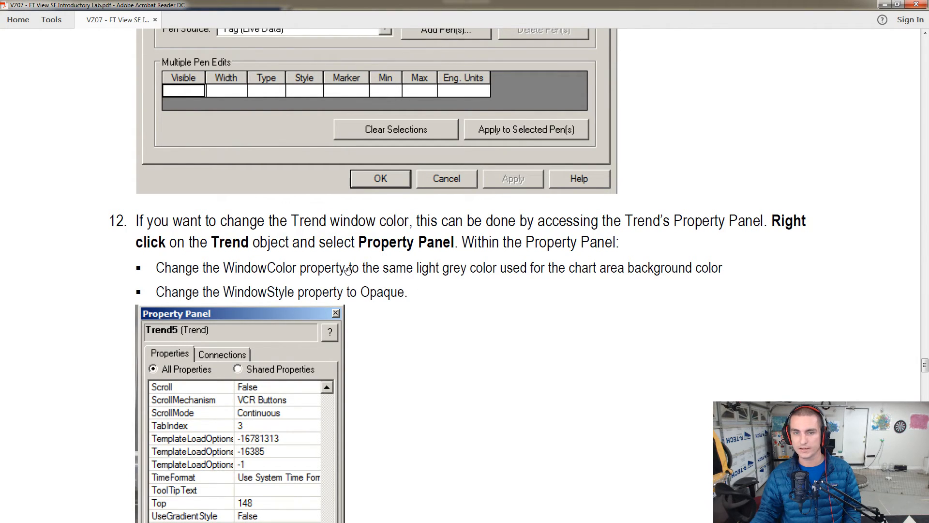
pyautogui.scroll(-2, 378, 271)
pyautogui.scroll(-4, 378, 277)
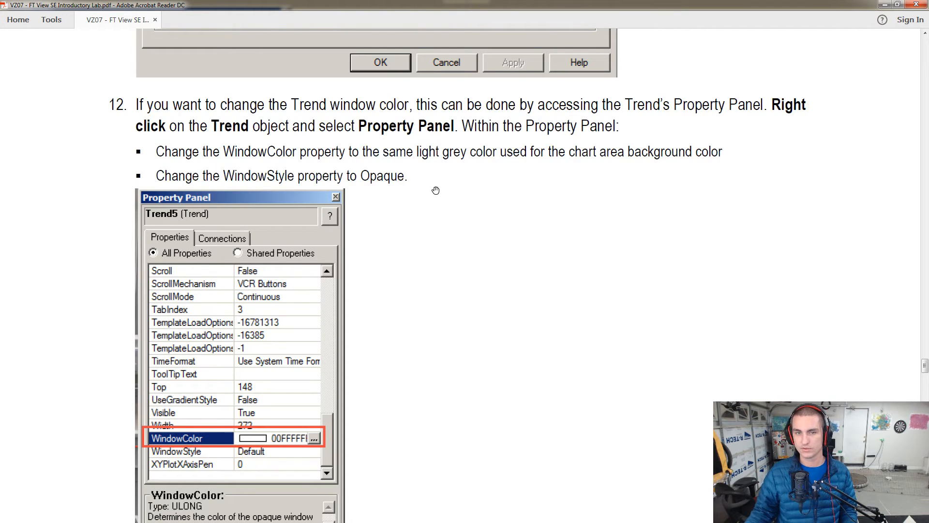
pyautogui.scroll(-3, 429, 183)
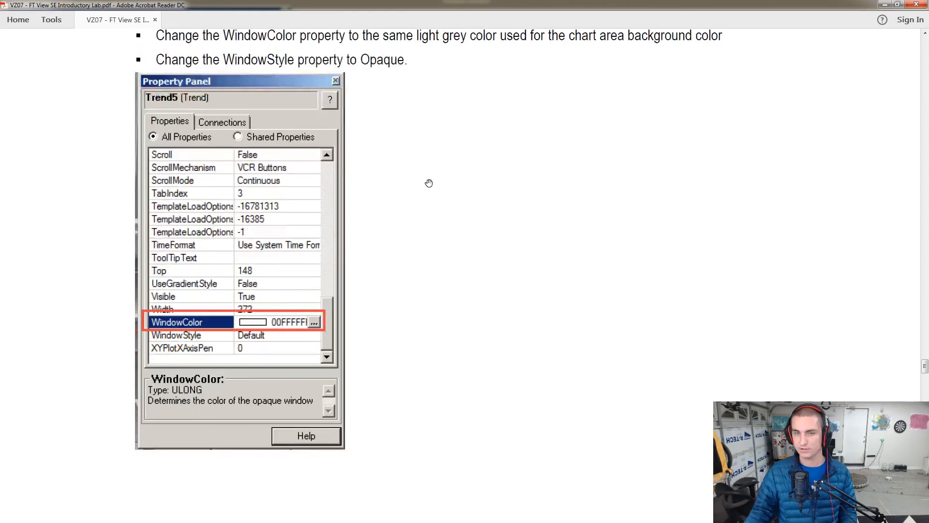
pyautogui.scroll(-15, 429, 183)
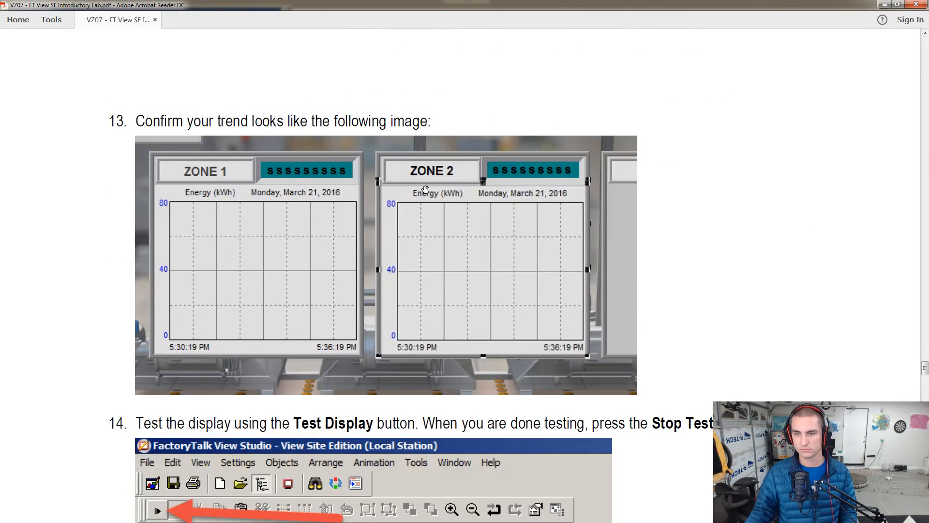
# Step: Switch to FactoryTalk View Studio, accept the Zone 2 trend's pen settings and open that trend's Property Panel
pyautogui.hotkey('alt', 'Tab')
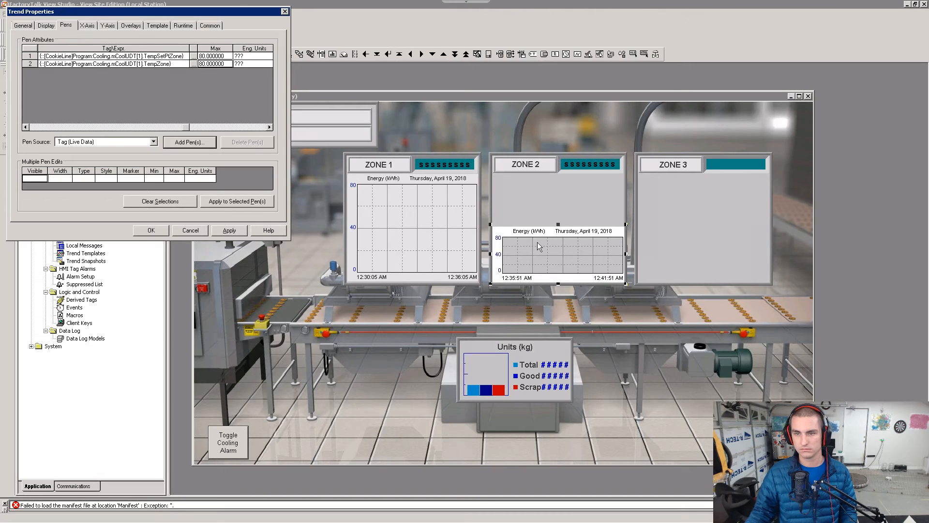
pyautogui.click(163, 230)
pyautogui.rightClick(517, 257)
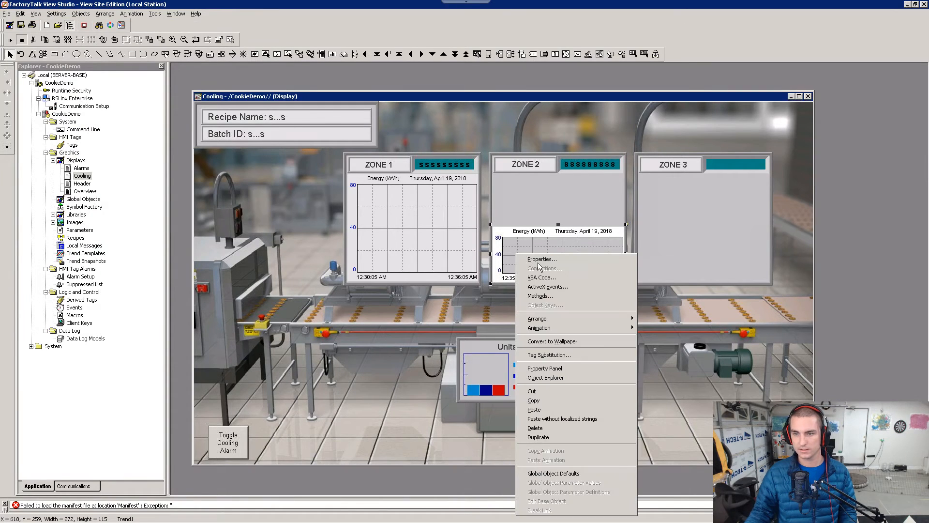
pyautogui.click(551, 368)
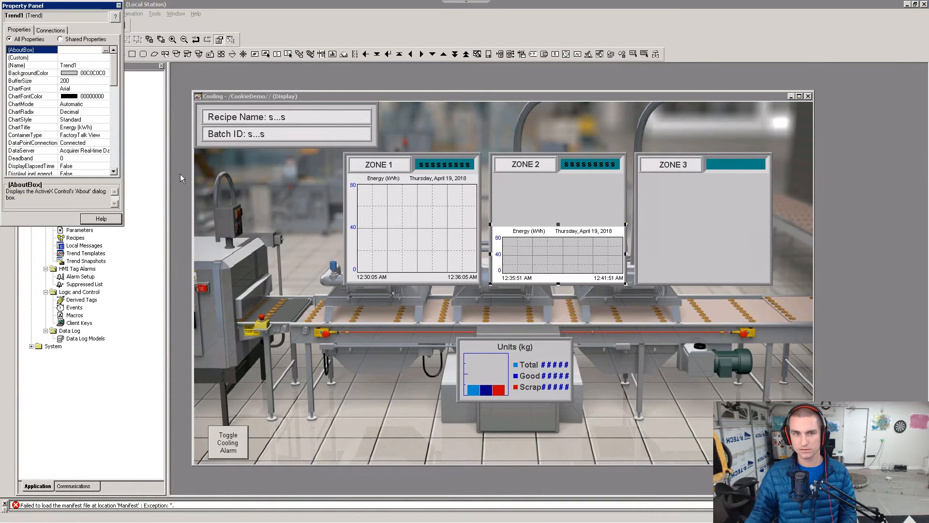
# Step: Switch to the lab manual PDF and review step 12 for the trend's WindowColor and WindowStyle settings
pyautogui.hotkey('alt', 'Tab')
pyautogui.scroll(-3, 187, 170)
pyautogui.scroll(5, 192, 166)
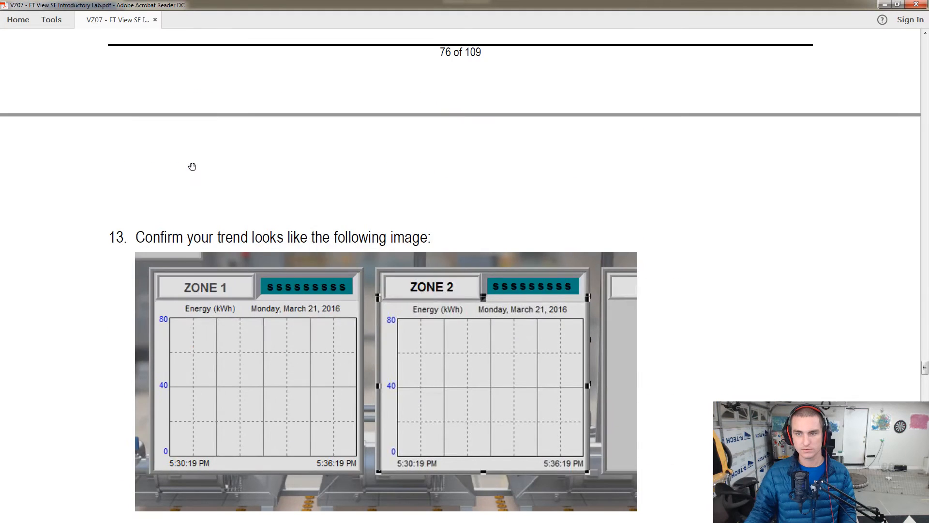
pyautogui.hotkey('alt', 'Tab')
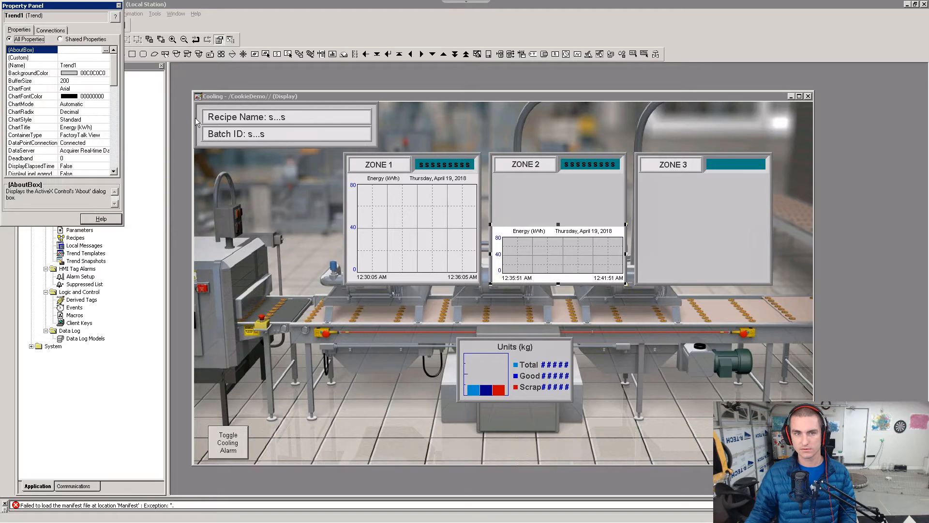
pyautogui.hotkey('alt', 'Tab')
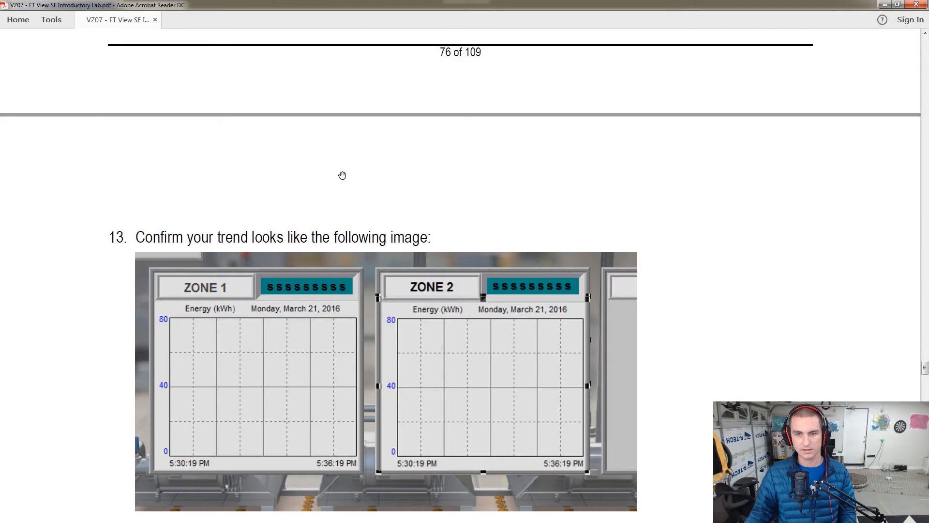
pyautogui.scroll(-5, 344, 174)
pyautogui.scroll(10, 343, 174)
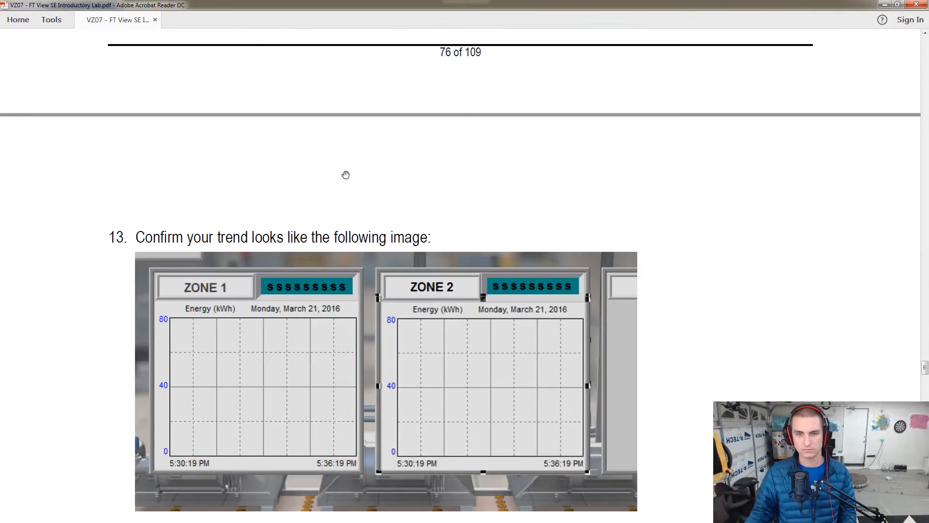
pyautogui.scroll(5, 346, 174)
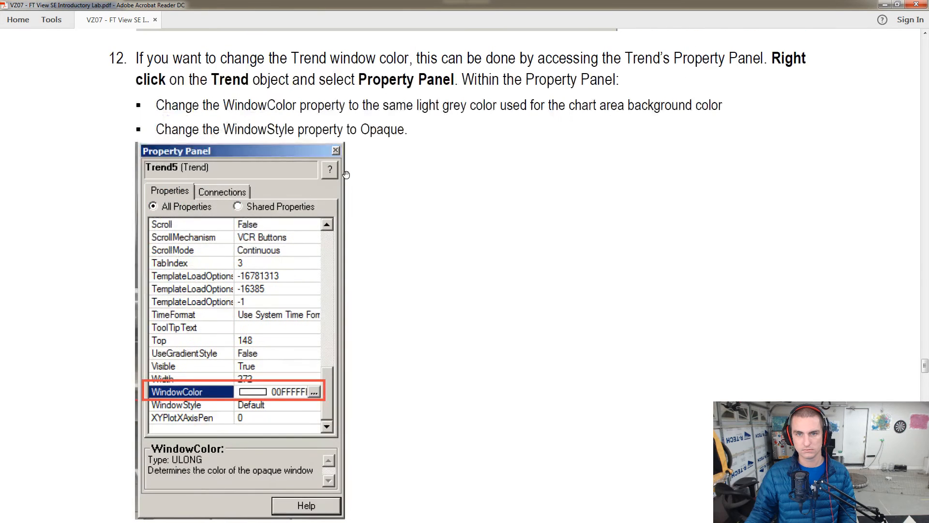
pyautogui.scroll(-8, 347, 174)
pyautogui.scroll(7, 348, 176)
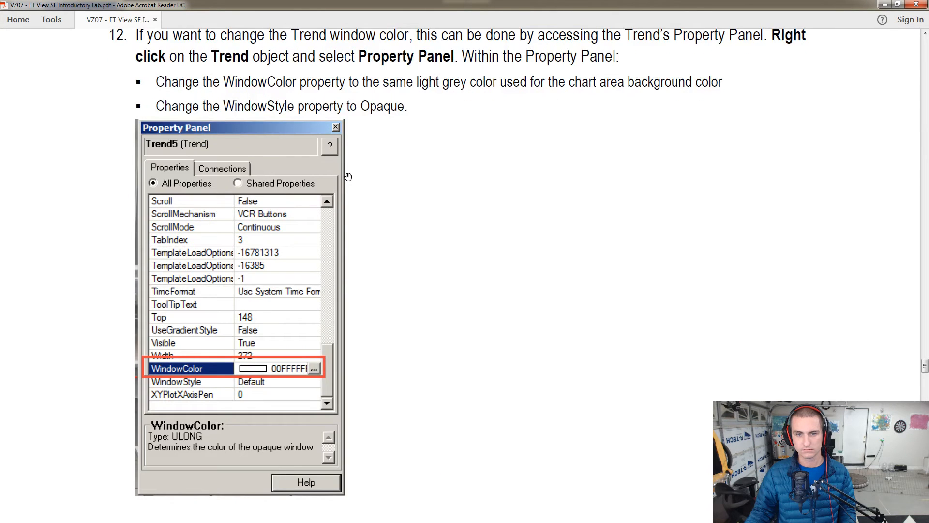
pyautogui.scroll(2, 348, 177)
# Step: Return to FactoryTalk View Studio and set the Zone 2 trend's WindowColor property to light grey, 00C0C0C0
pyautogui.hotkey('alt', 'Tab')
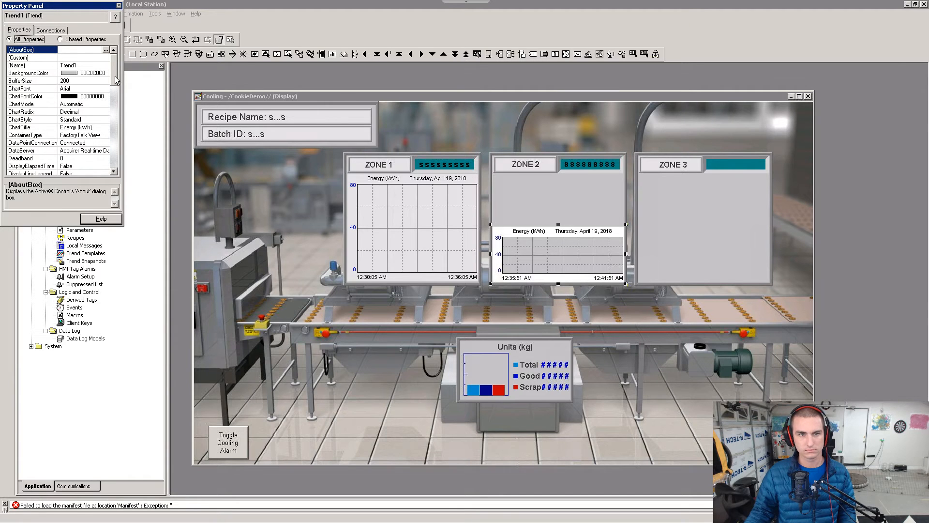
pyautogui.moveTo(117, 80); pyautogui.dragTo(122, 177)
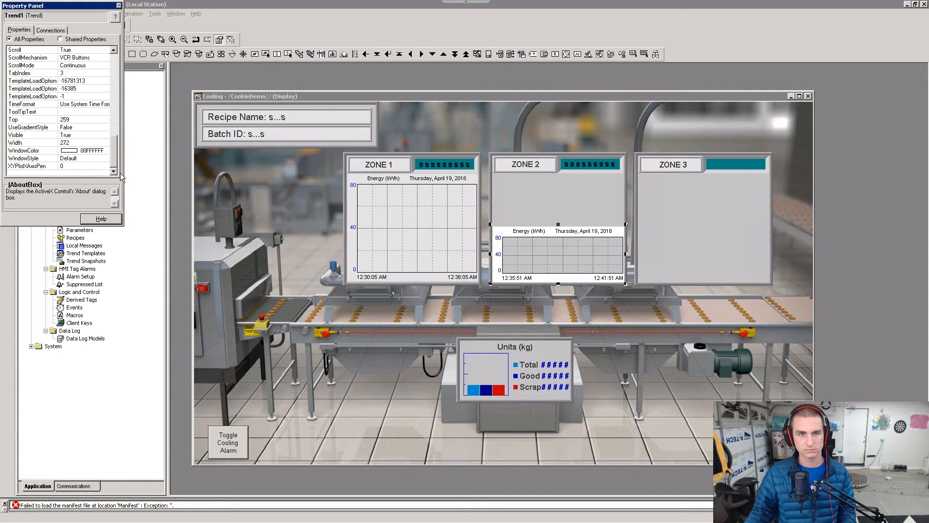
pyautogui.hotkey('alt', 'Tab')
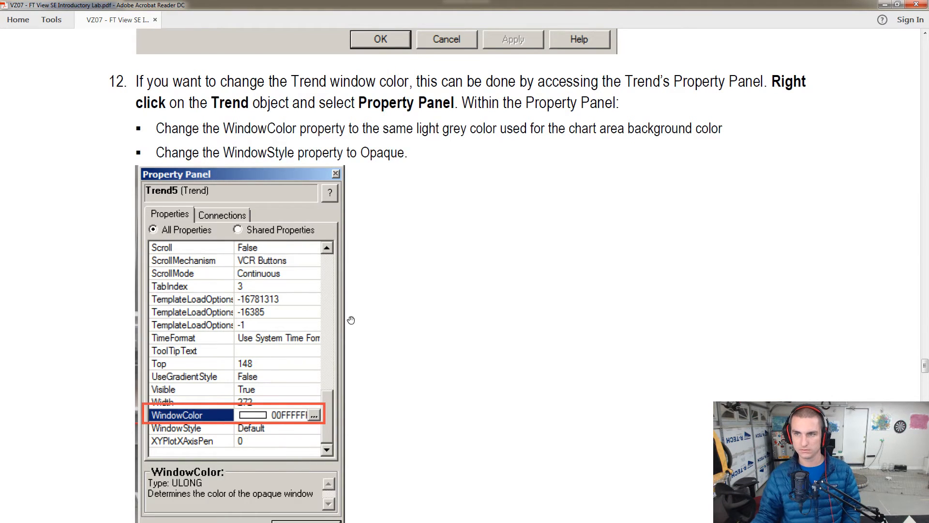
pyautogui.hotkey('alt', 'Tab')
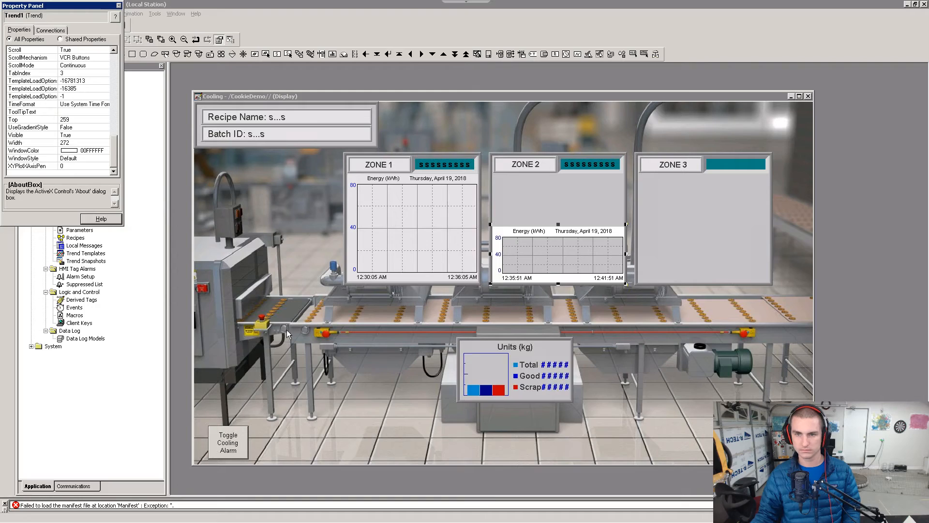
pyautogui.click(105, 153)
pyautogui.click(106, 151)
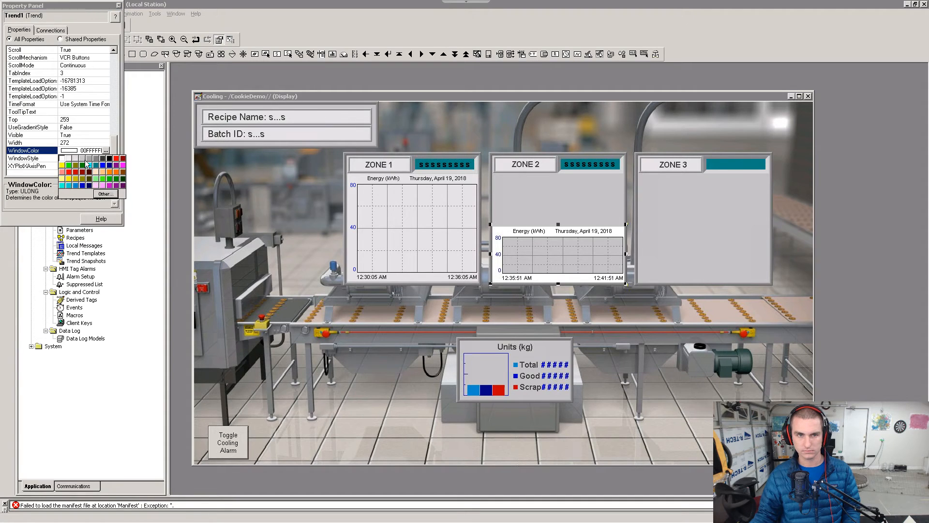
pyautogui.click(85, 161)
# Step: Check the manual's window style instruction, set the Zone 2 trend's WindowStyle to Opaque and close its properties
pyautogui.hotkey('alt', 'Tab')
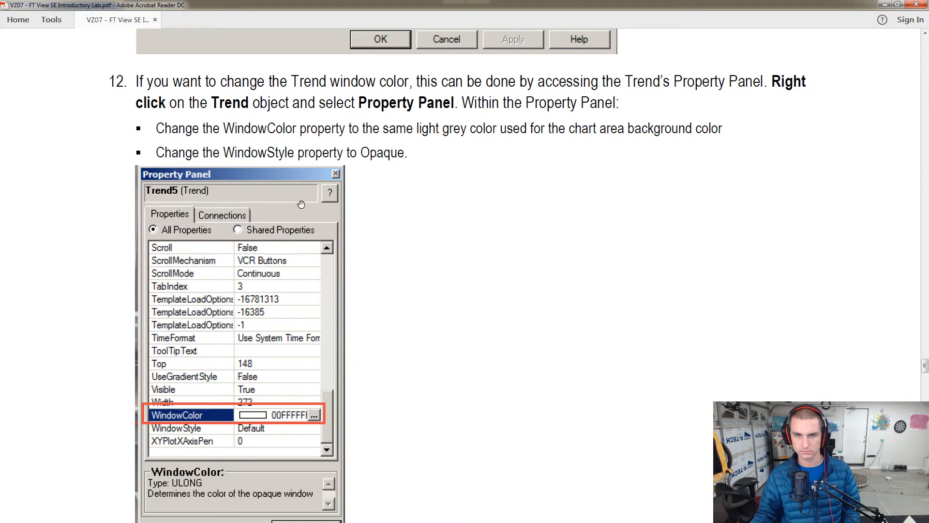
pyautogui.hotkey('alt', 'Tab')
pyautogui.click(85, 159)
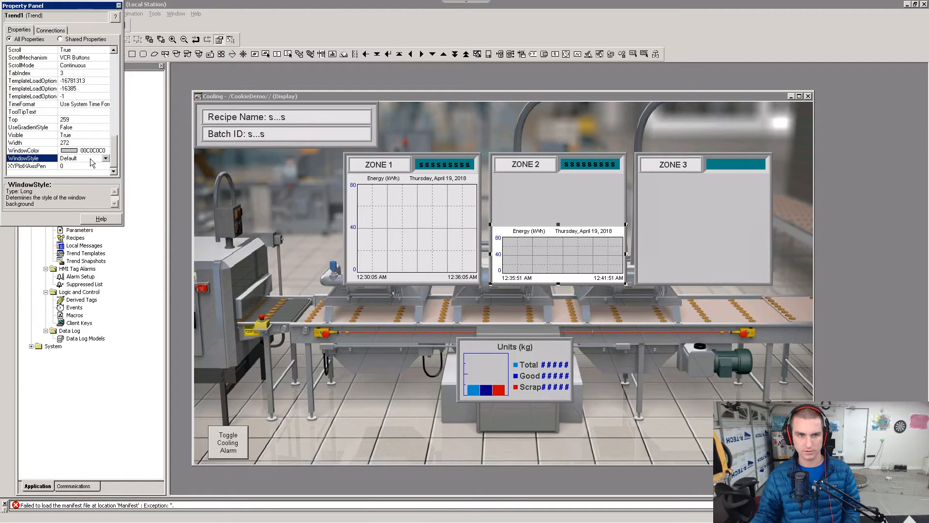
pyautogui.click(105, 159)
pyautogui.click(86, 176)
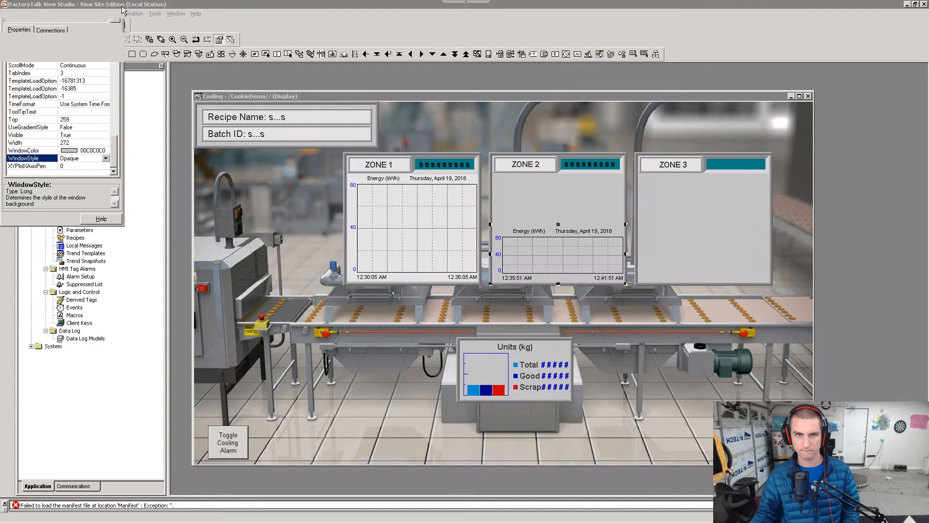
pyautogui.click(119, 5)
# Step: Compare with the manual's step 13 image and stretch the Zone 2 trend upward to fill its panel, at a height of about 224
pyautogui.moveTo(516, 217); pyautogui.dragTo(505, 238)
pyautogui.click(543, 257)
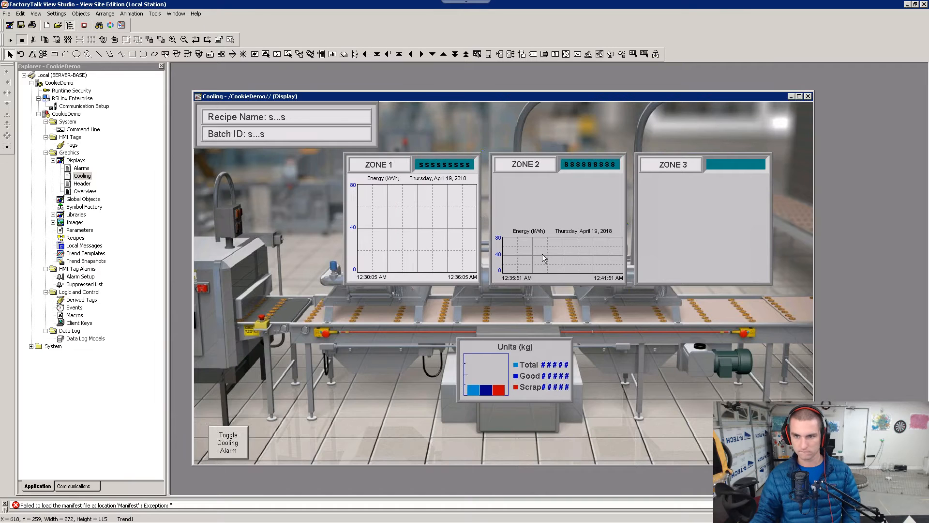
pyautogui.hotkey('alt', 'Tab')
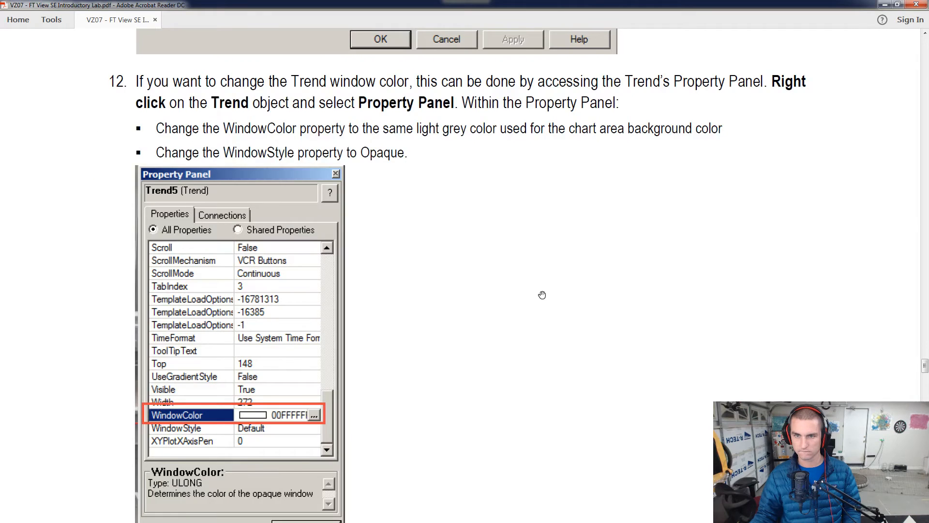
pyautogui.scroll(-10, 539, 295)
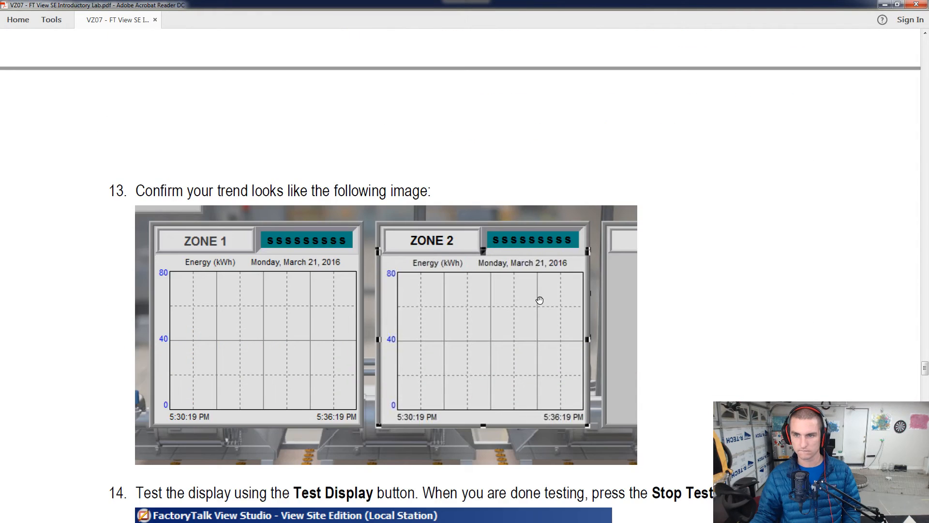
pyautogui.hotkey('alt', 'Tab')
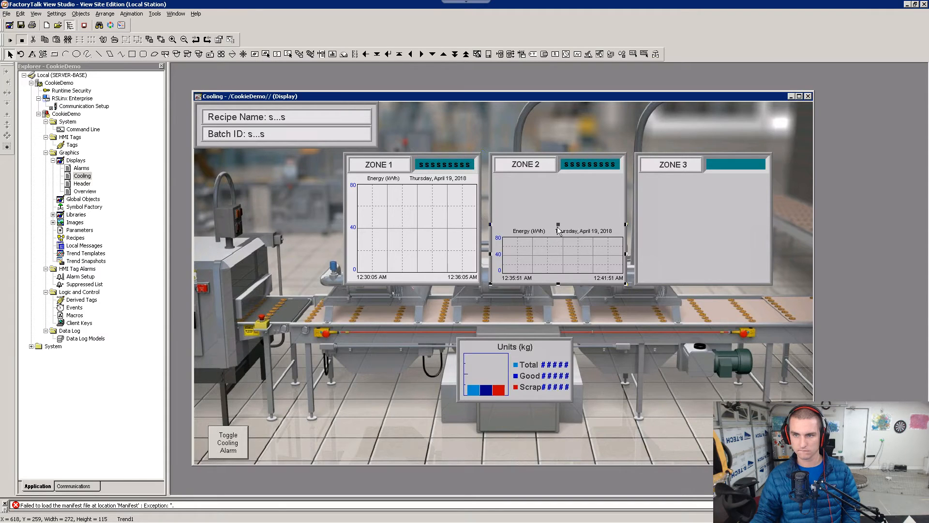
pyautogui.moveTo(558, 224); pyautogui.dragTo(571, 172)
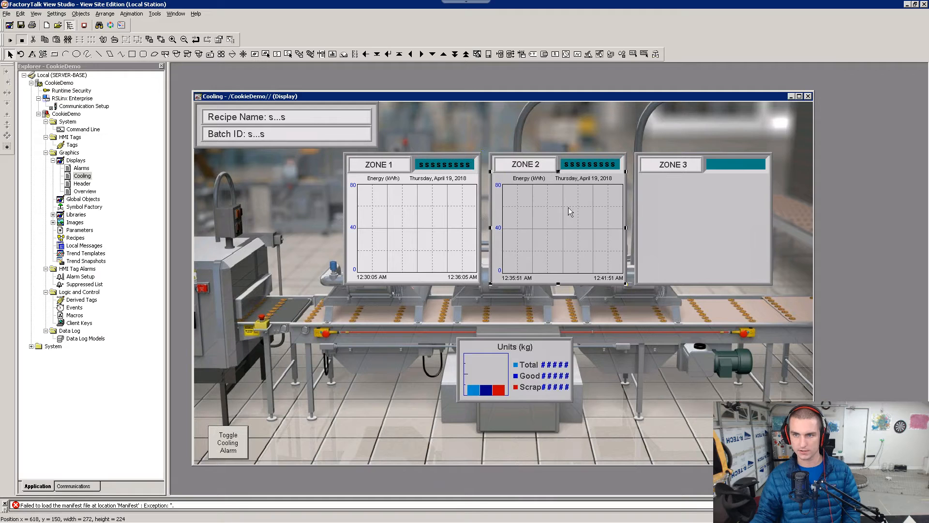
# Step: Read step 14 of the lab manual and start testing the Cooling display in FactoryTalk View Studio
pyautogui.hotkey('alt', 'Tab')
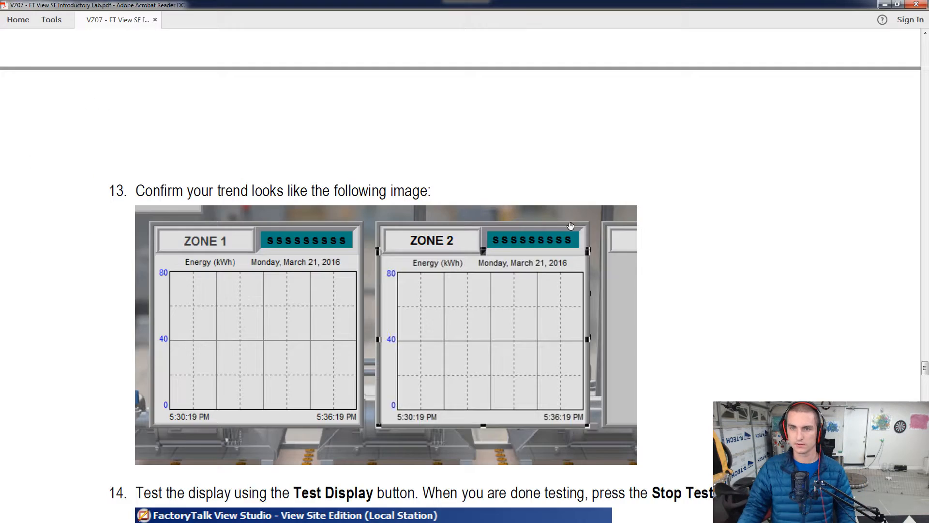
pyautogui.scroll(-5, 571, 237)
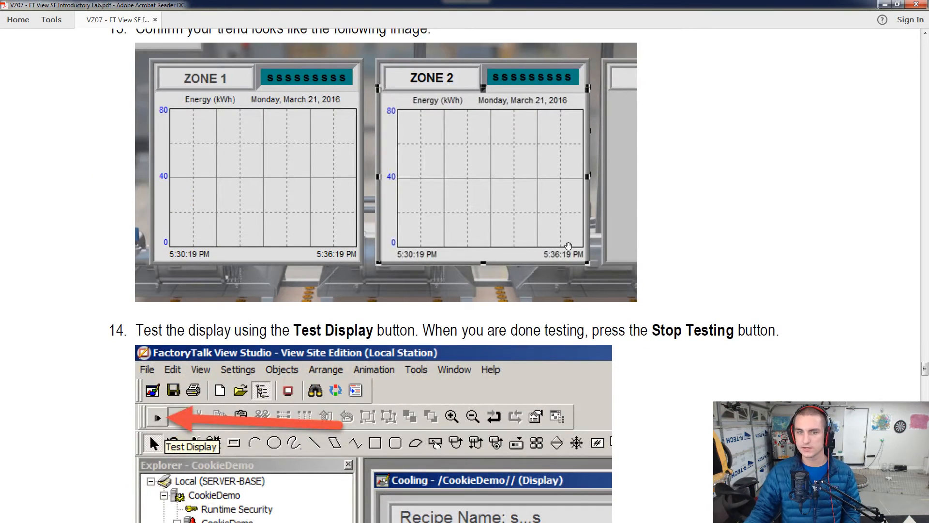
pyautogui.scroll(-3, 548, 283)
pyautogui.scroll(-3, 548, 283)
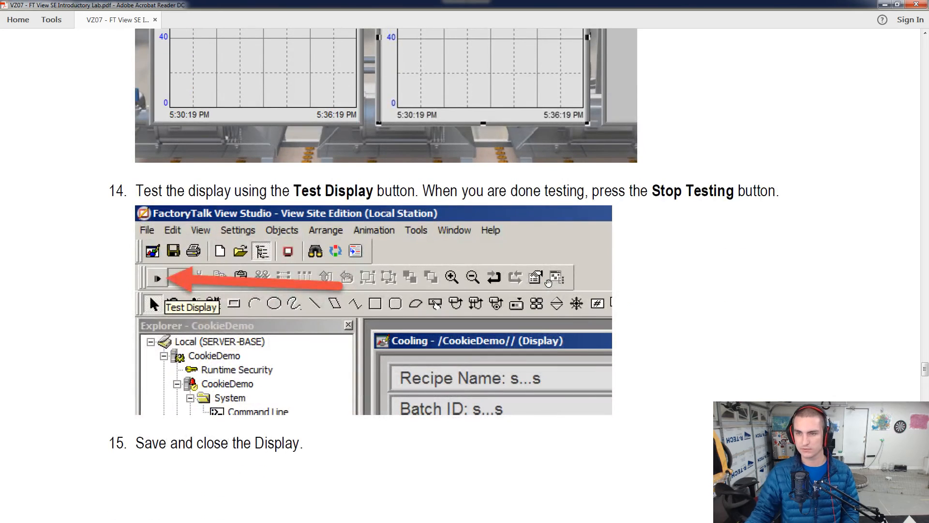
pyautogui.hotkey('alt', 'Tab')
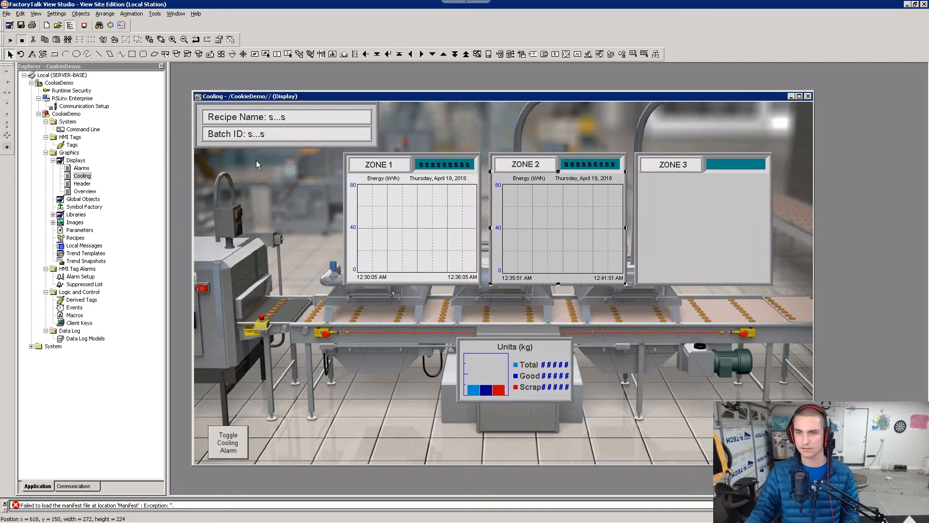
pyautogui.click(10, 40)
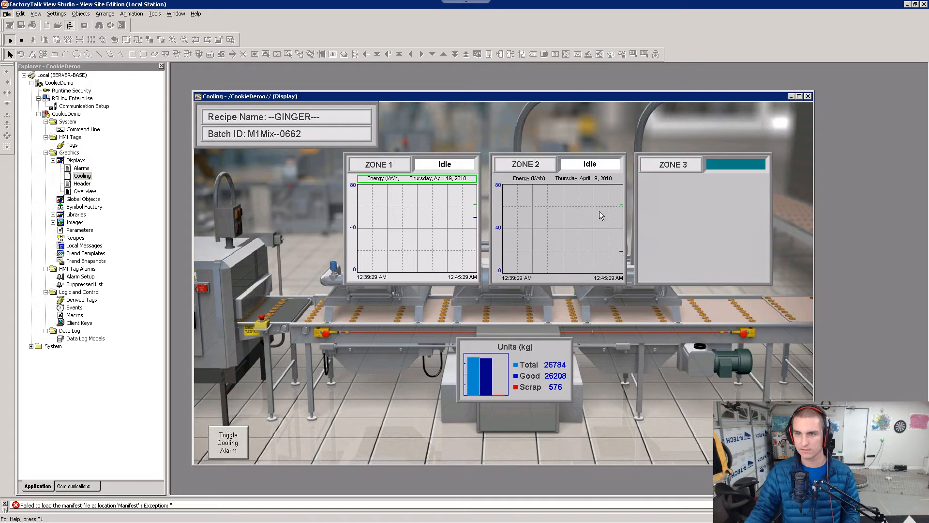
# Step: Check the lab manual's steps 14 and 15, stop testing in FactoryTalk View Studio, and save and close the Cooling display
pyautogui.hotkey('alt', 'Tab')
pyautogui.scroll(-15, 557, 279)
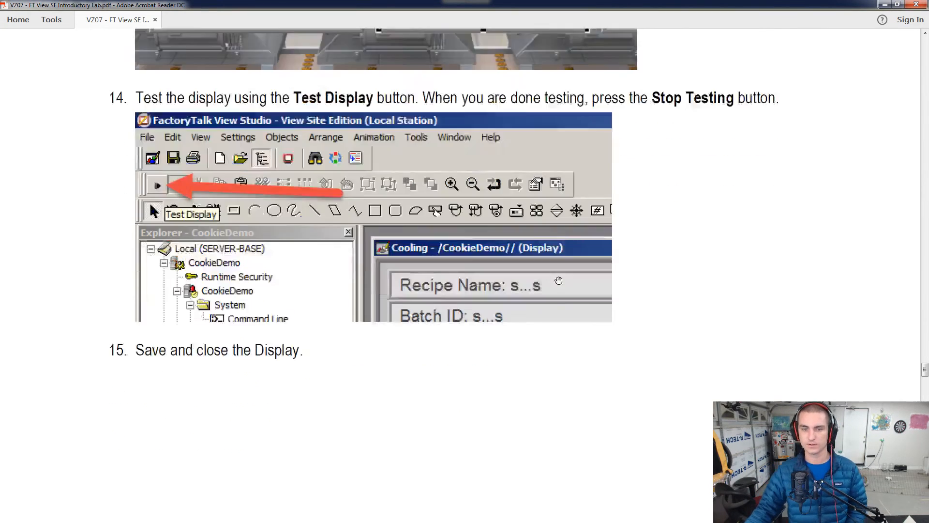
pyautogui.scroll(-1, 555, 293)
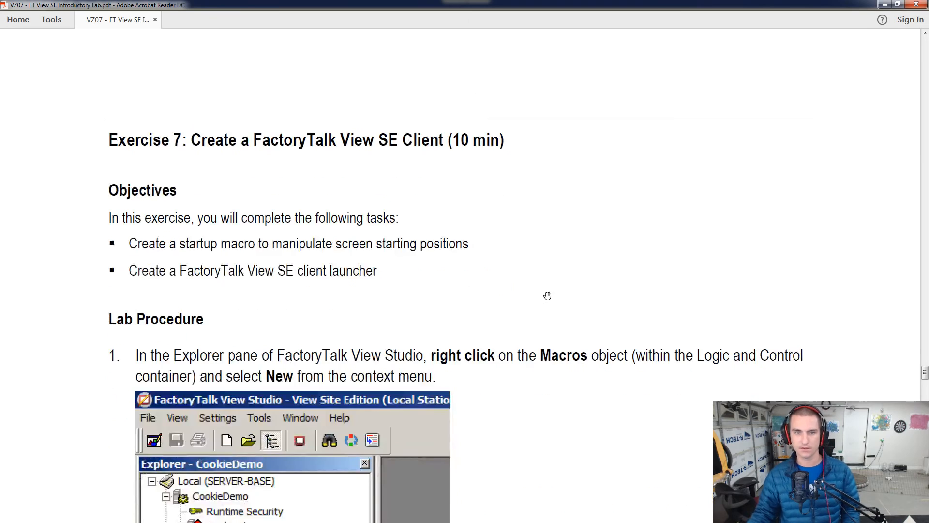
pyautogui.hotkey('alt', 'Tab')
pyautogui.click(809, 97)
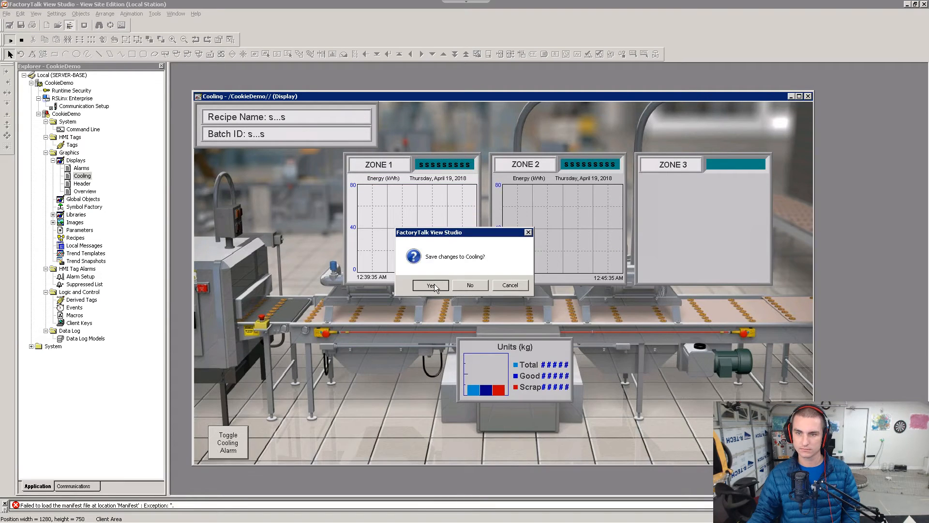
pyautogui.click(433, 284)
# Step: Read Exercise 7 step 1 in the lab manual and create a new macro under Logic and Control in FactoryTalk View Studio
pyautogui.hotkey('alt', 'Tab')
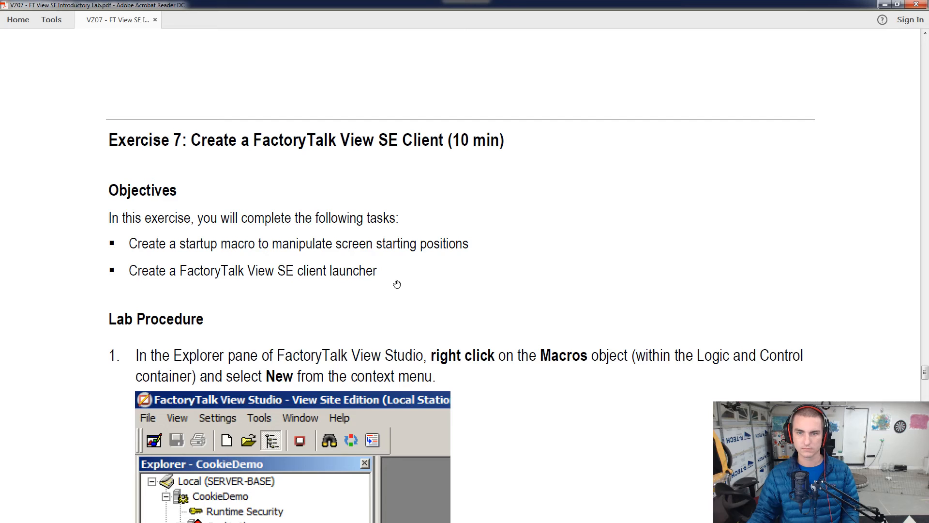
pyautogui.scroll(-1, 391, 288)
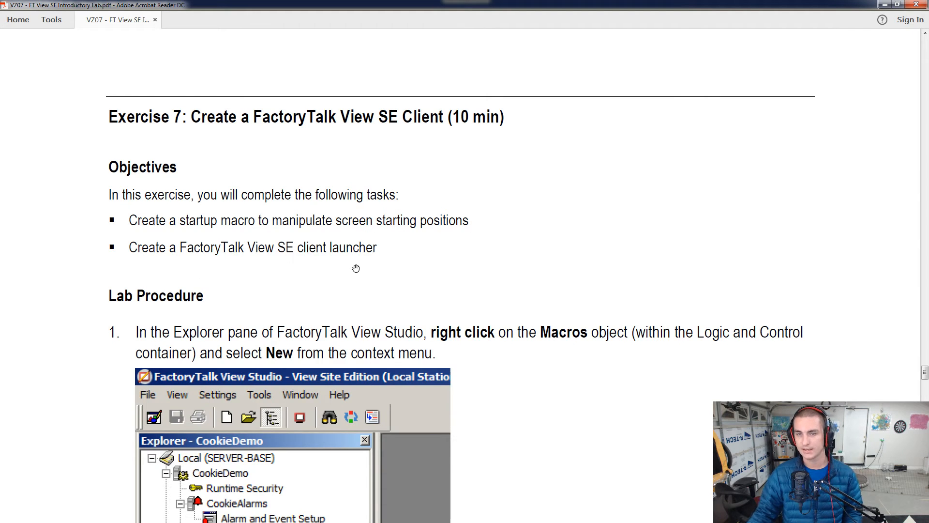
pyautogui.scroll(-3, 355, 270)
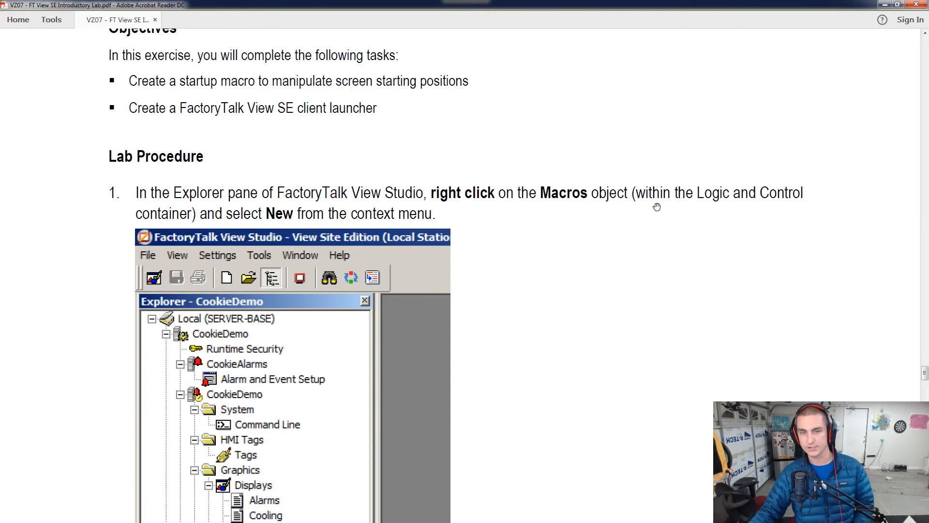
pyautogui.scroll(-2, 345, 249)
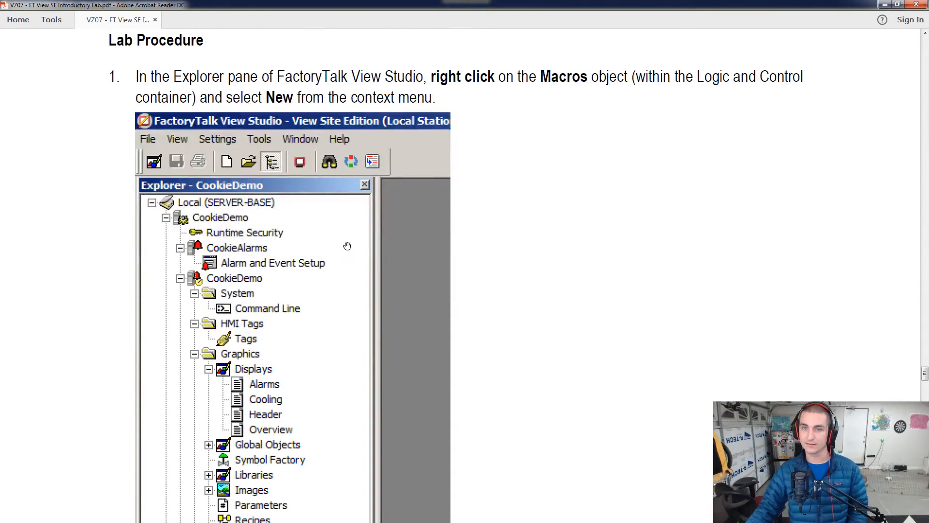
pyautogui.scroll(-5, 291, 324)
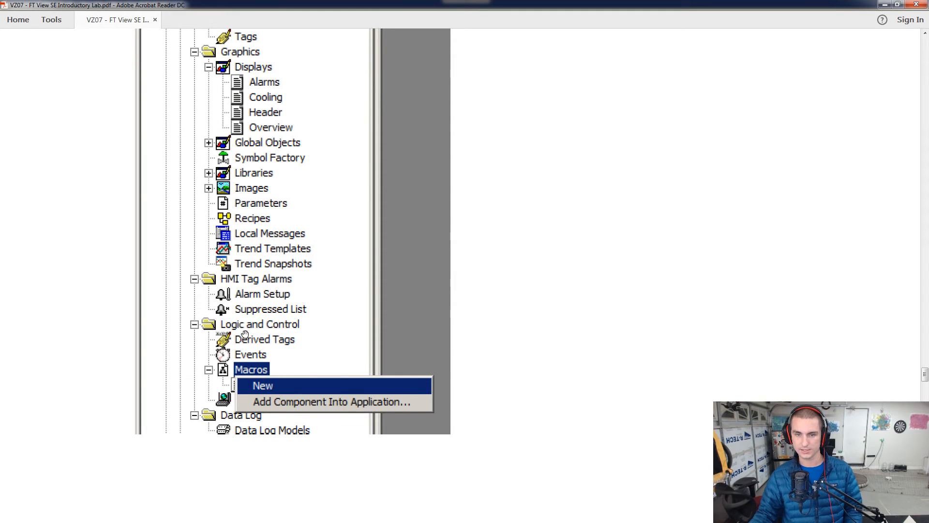
pyautogui.hotkey('alt', 'Tab')
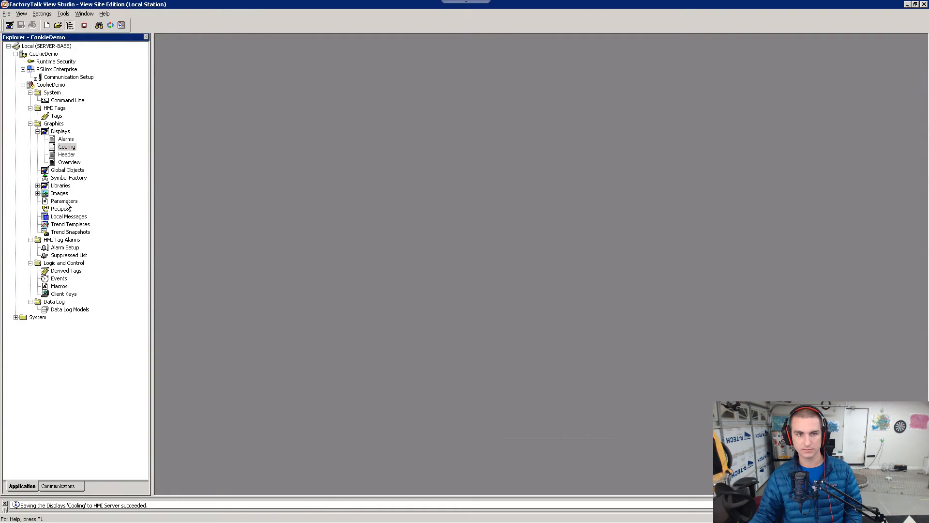
pyautogui.rightClick(54, 287)
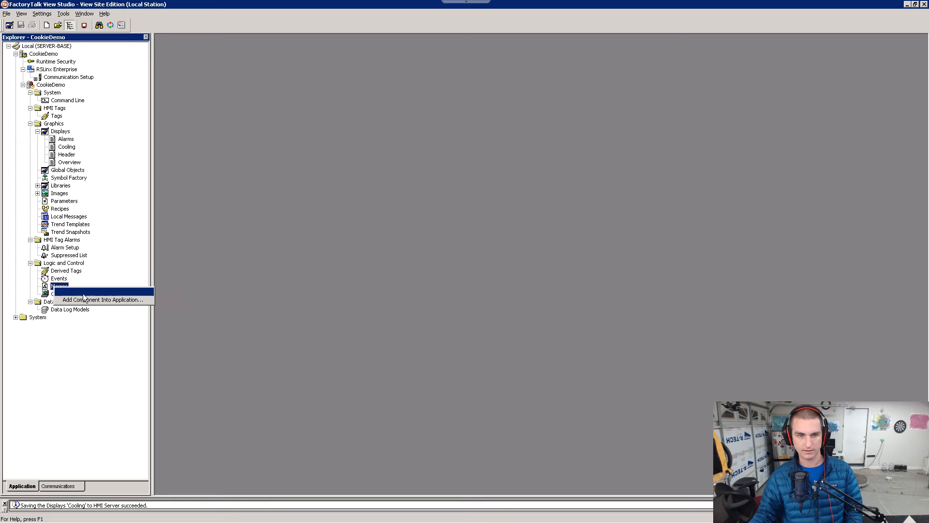
pyautogui.click(92, 292)
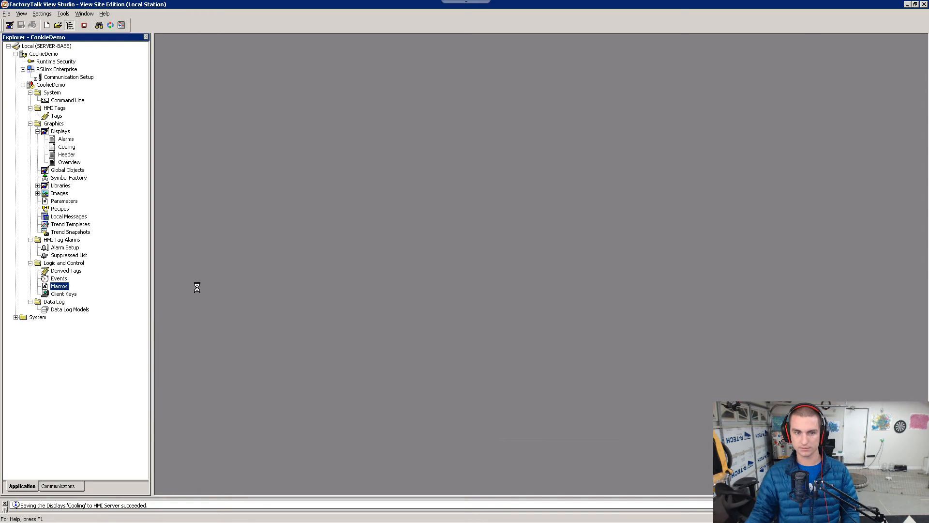
# Step: Read step 2 of the manual and enter the macro commands "Display Header /DT" and "Display Overview" on separate lines in FactoryTalk View Studio
pyautogui.hotkey('alt', 'Tab')
pyautogui.scroll(-10, 330, 320)
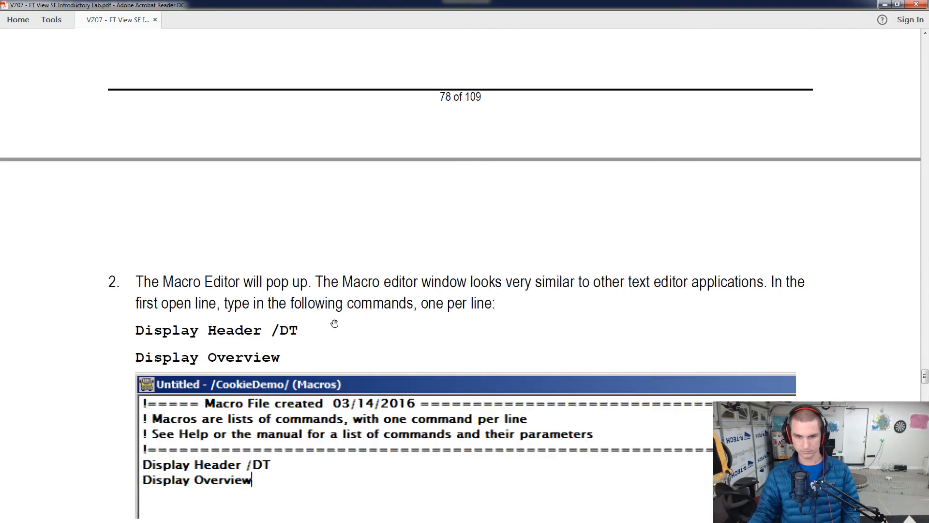
pyautogui.scroll(-3, 335, 323)
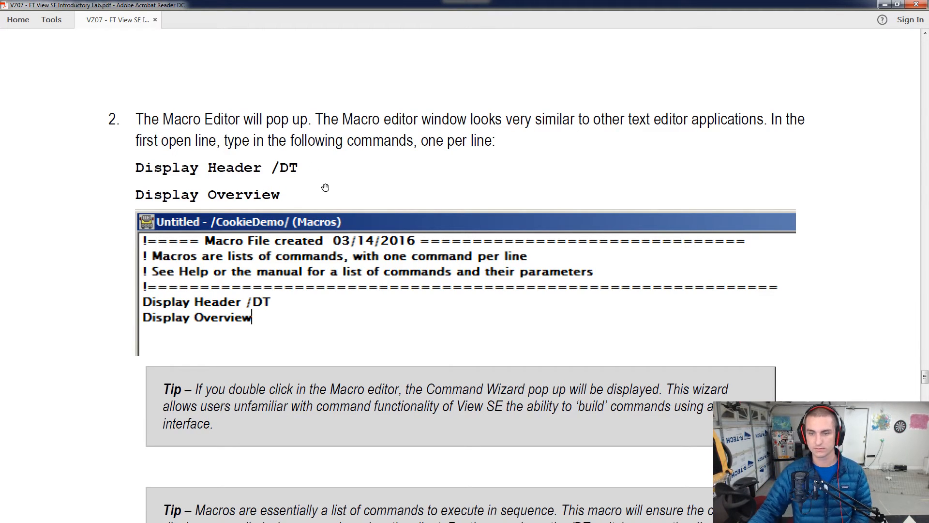
pyautogui.hotkey('alt', 'Tab')
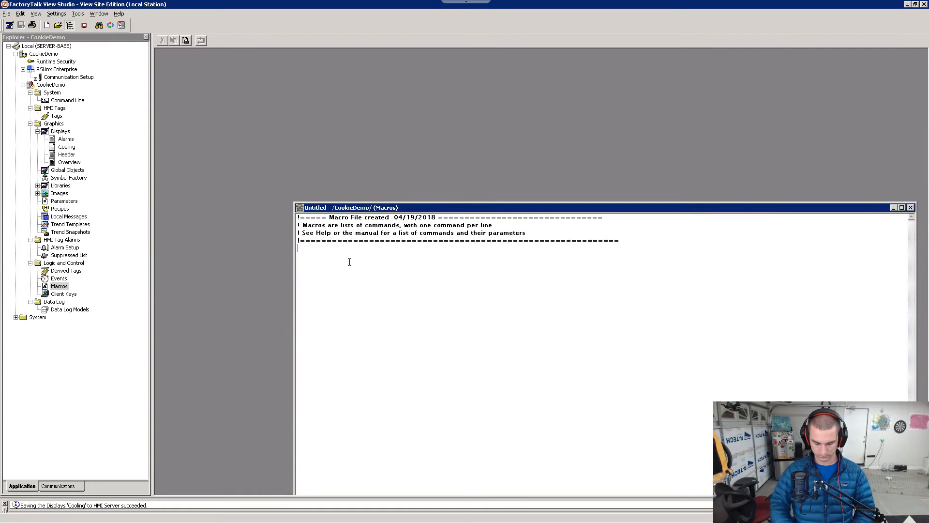
pyautogui.write('Display Overvi')
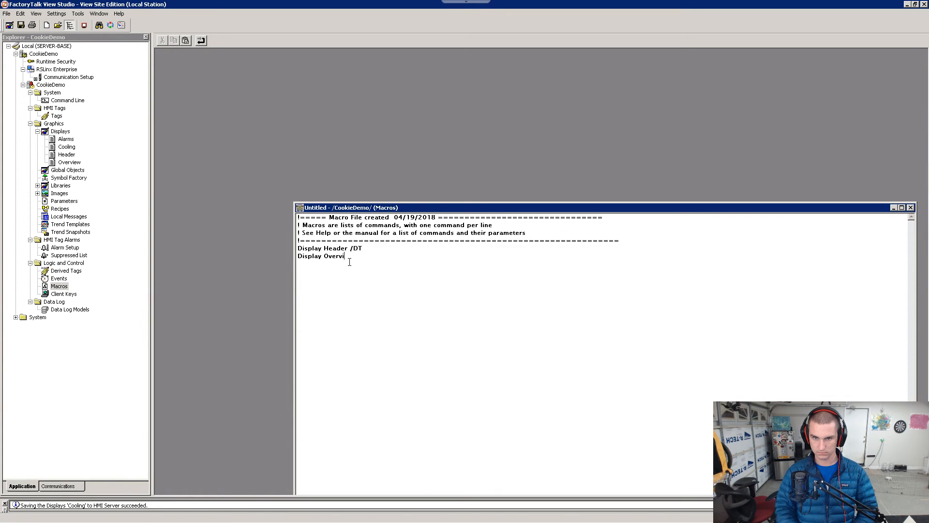
# Step: Read the manual's macro tips and step 3, close the macro editor in FactoryTalk View Studio and save the macro as ClientStartup
pyautogui.hotkey('alt', 'Tab')
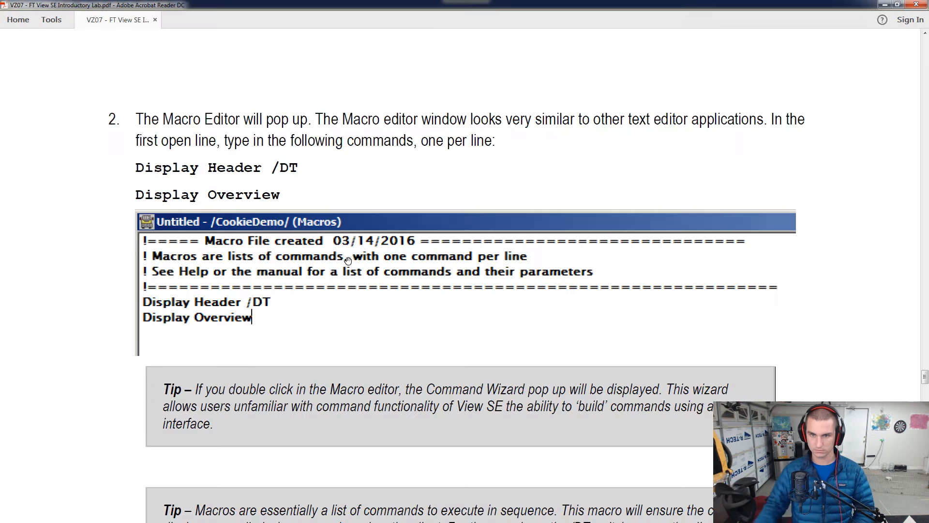
pyautogui.scroll(-3, 281, 296)
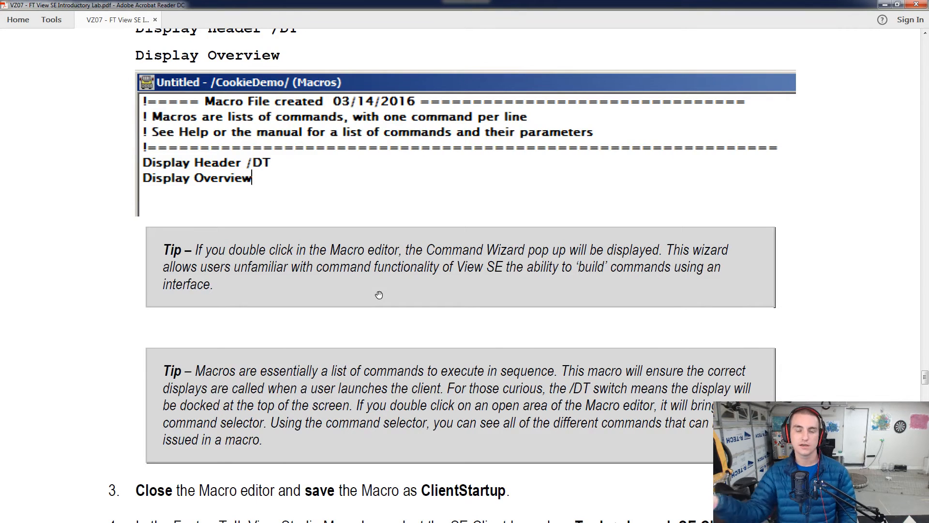
pyautogui.scroll(-3, 376, 310)
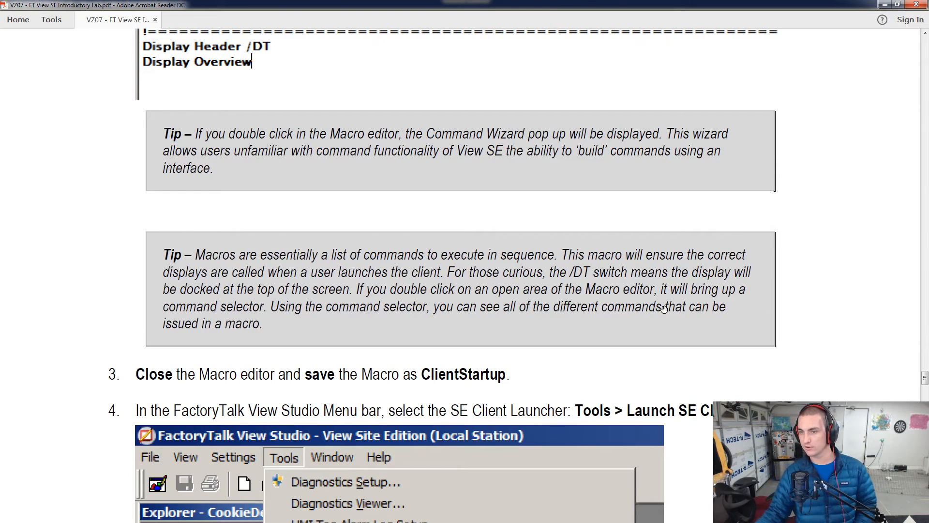
pyautogui.scroll(-3, 565, 347)
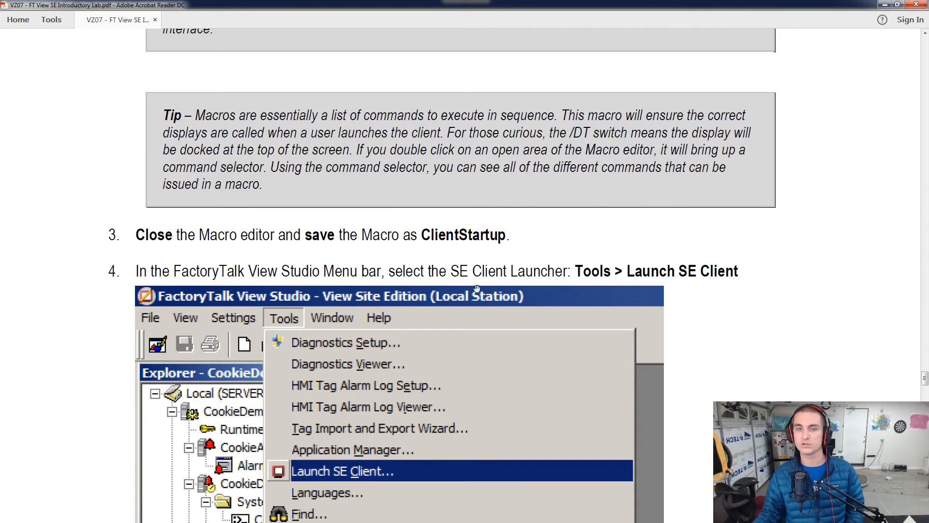
pyautogui.scroll(-3, 416, 321)
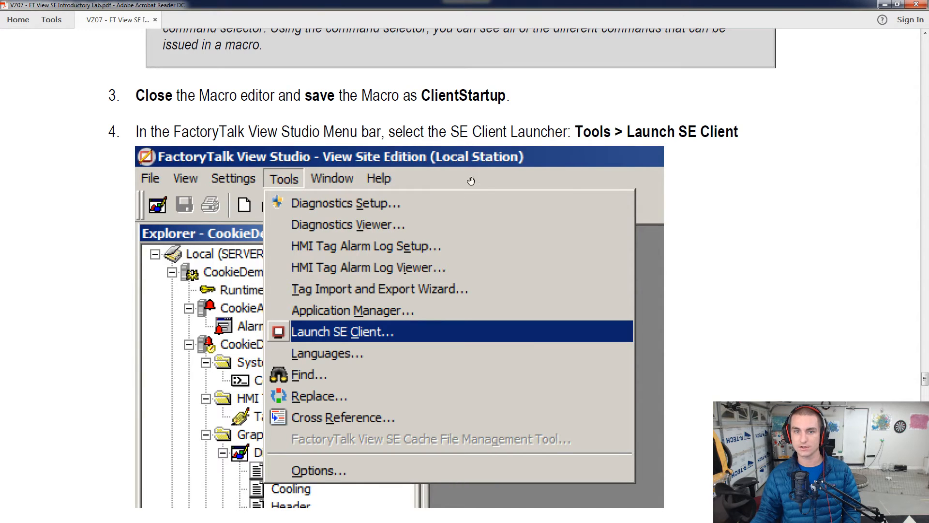
pyautogui.hotkey('alt', 'Tab')
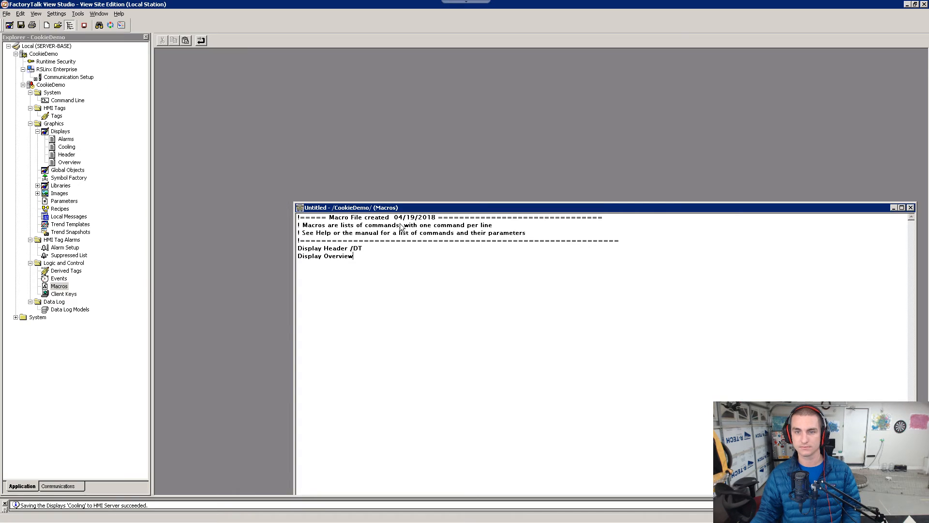
pyautogui.click(911, 207)
pyautogui.press('Return')
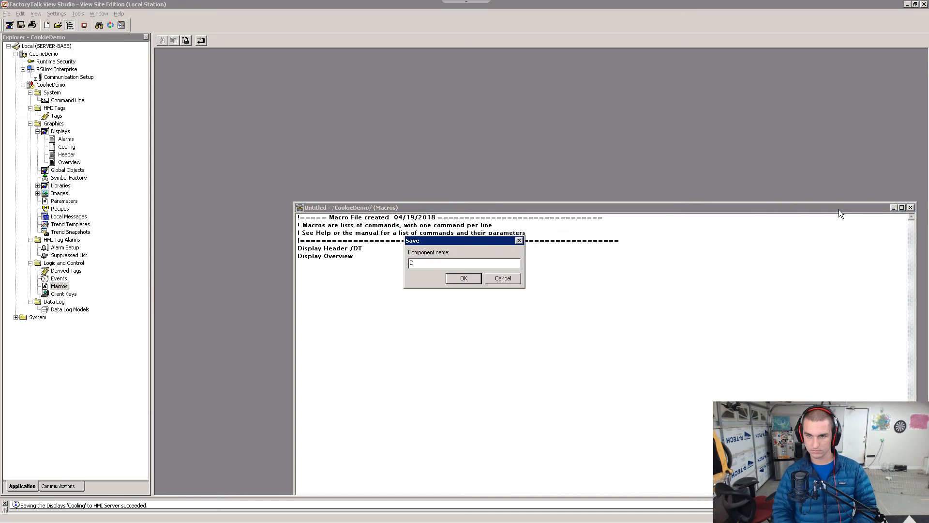
pyautogui.write('ClientStartu')
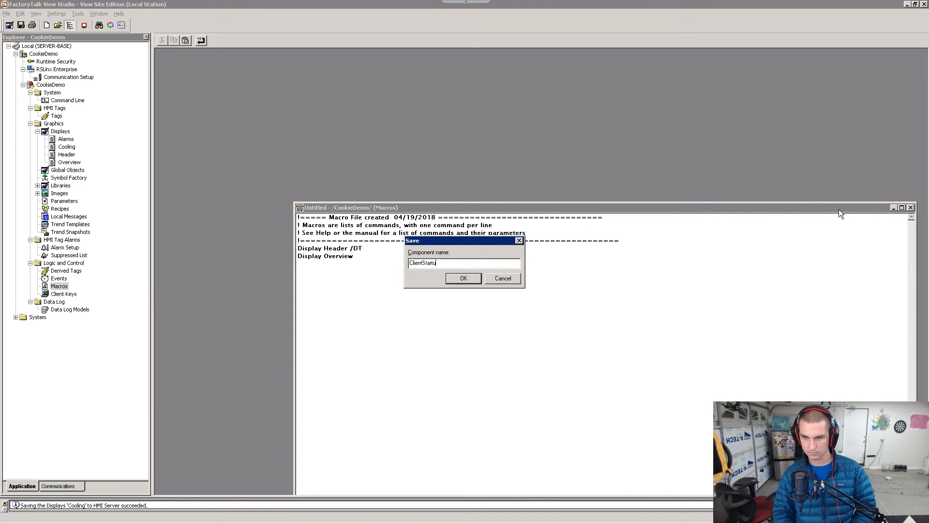
pyautogui.write('p')
pyautogui.press('Return')
# Step: Check step 4 of the lab manual and launch the SE Client wizard from FactoryTalk View Studio
pyautogui.hotkey('alt', 'Tab')
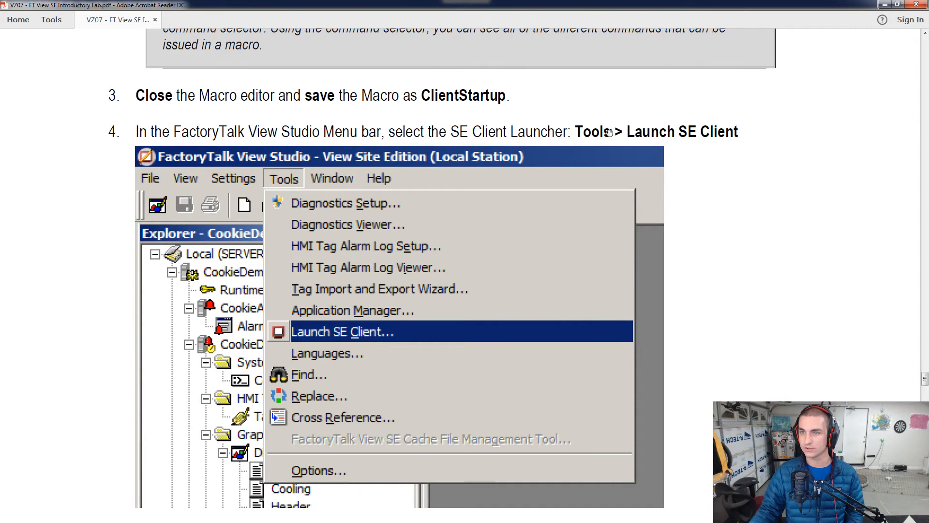
pyautogui.hotkey('alt', 'Tab')
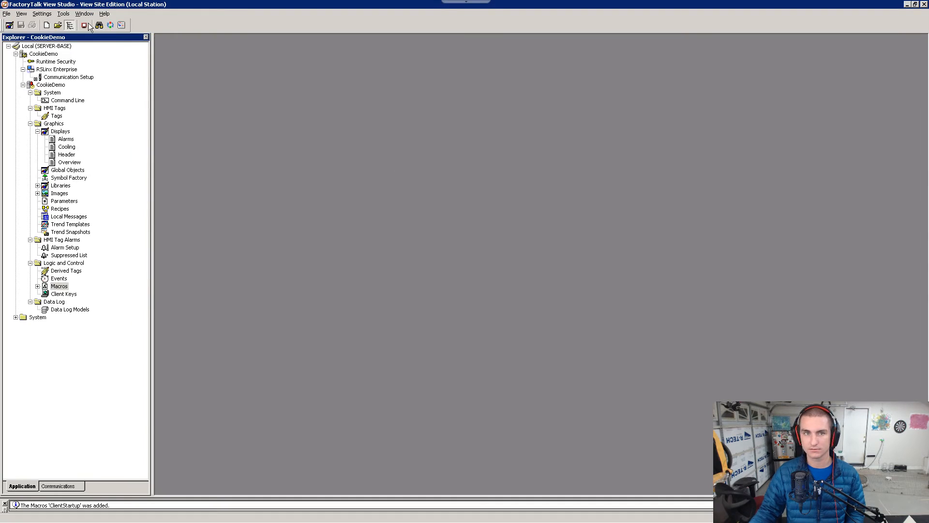
pyautogui.click(63, 13)
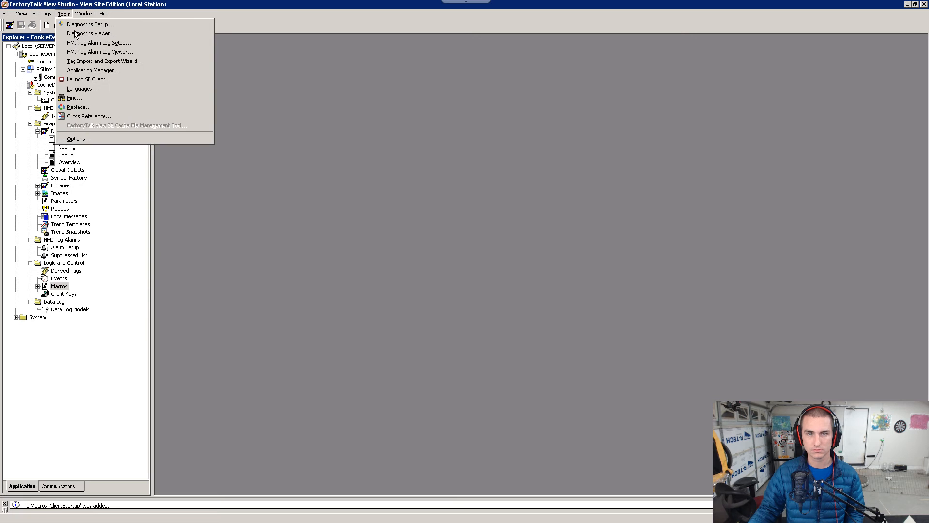
pyautogui.click(83, 79)
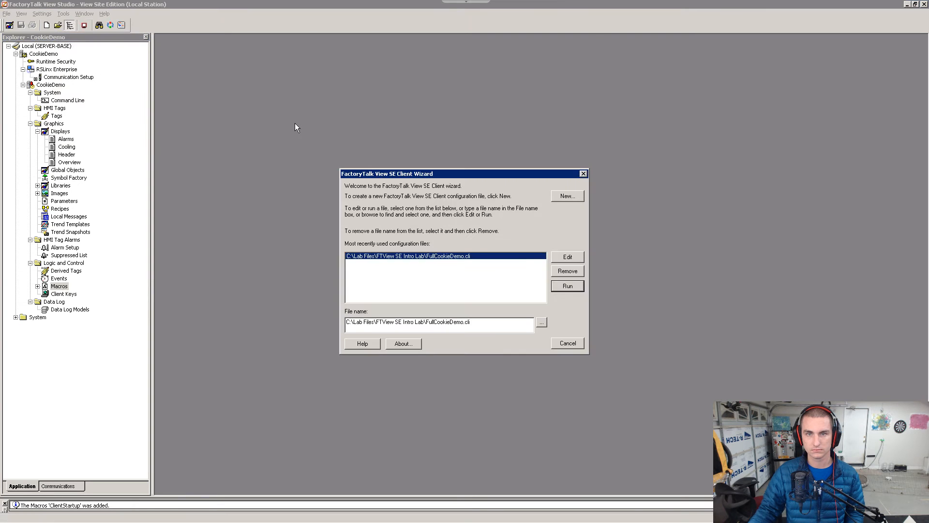
# Step: Read the manual's step 5, remove FullCookieDemo.cli from the wizard's recently used files and start a new SE Client configuration
pyautogui.hotkey('alt', 'Tab')
pyautogui.scroll(-10, 376, 207)
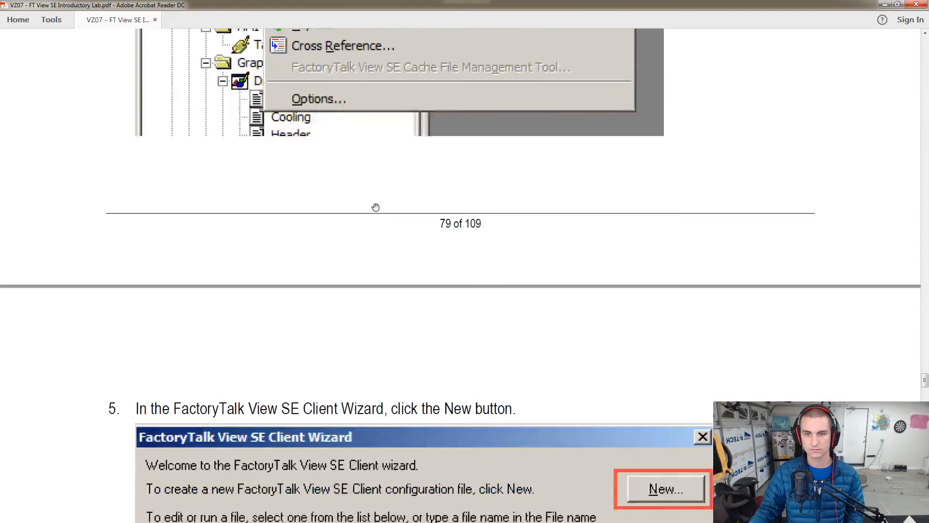
pyautogui.scroll(-3, 375, 207)
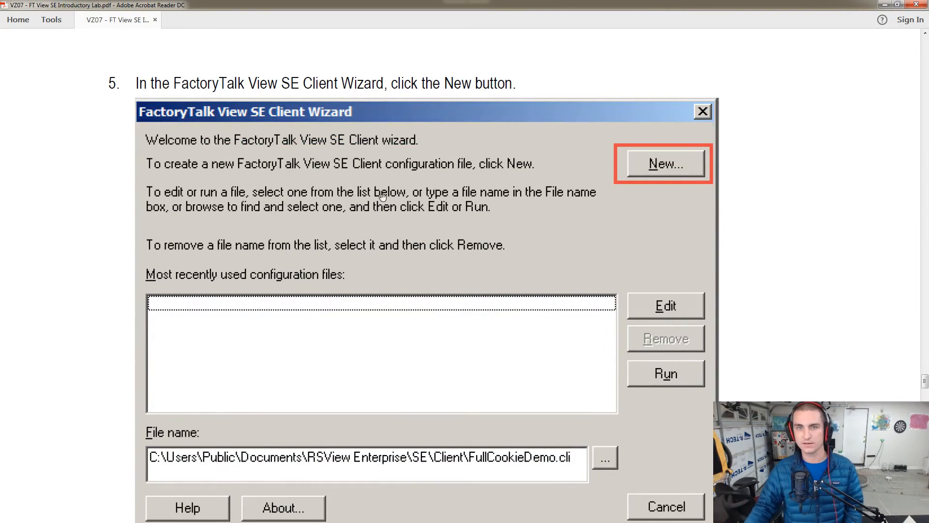
pyautogui.hotkey('alt', 'Tab')
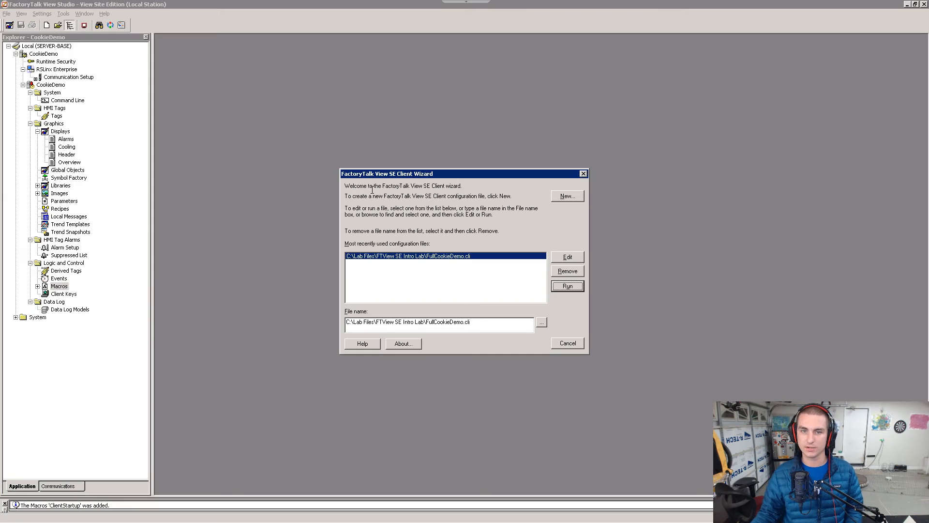
pyautogui.click(450, 259)
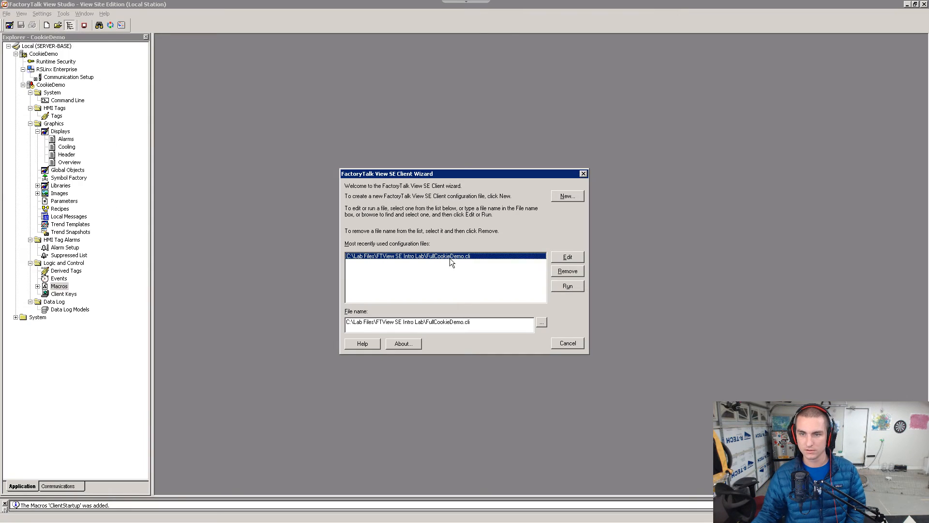
pyautogui.click(561, 274)
pyautogui.click(565, 198)
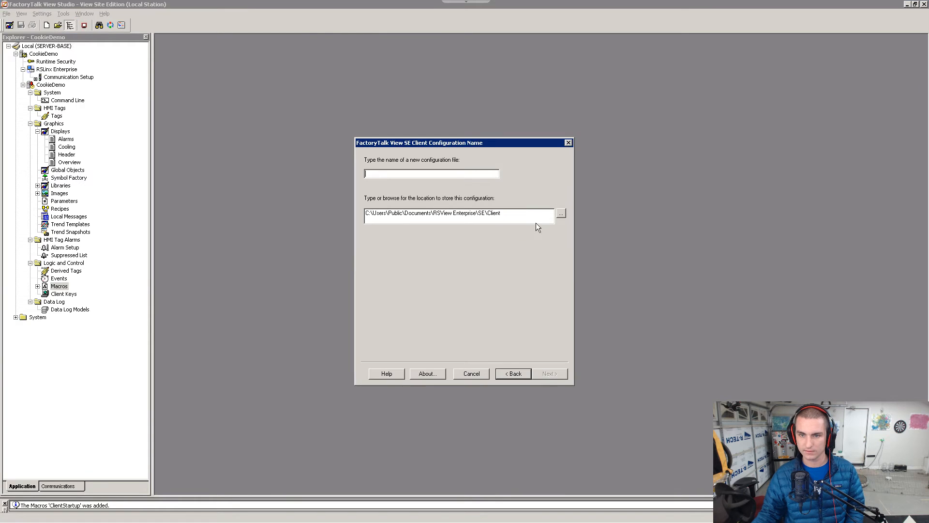
# Step: Read step 6 of the lab manual and name the new client configuration CookieClientDemo in the FactoryTalk View Studio wizard
pyautogui.hotkey('alt', 'Tab')
pyautogui.scroll(-15, 482, 251)
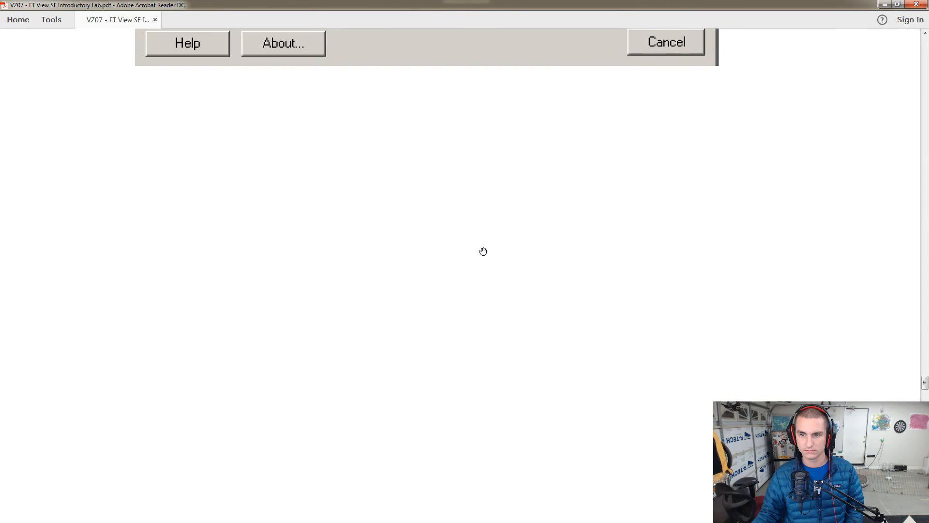
pyautogui.scroll(-5, 483, 251)
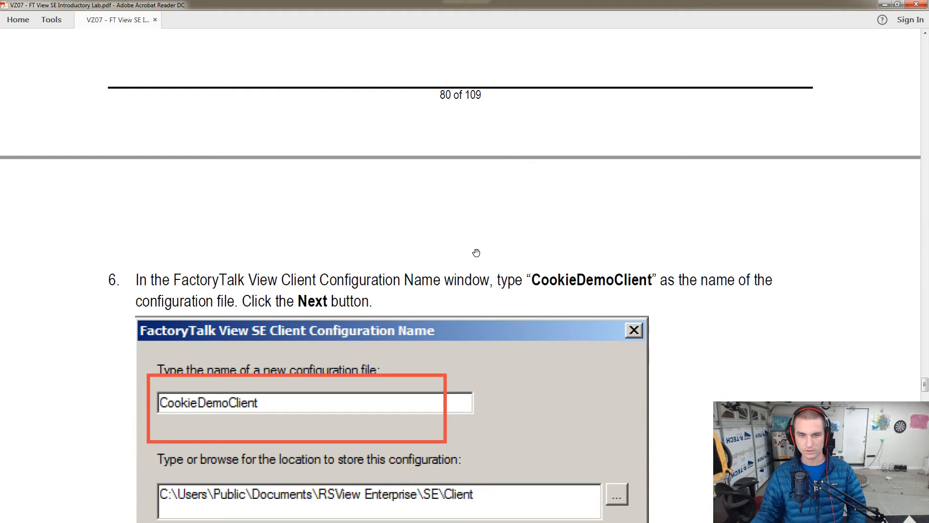
pyautogui.scroll(-3, 476, 253)
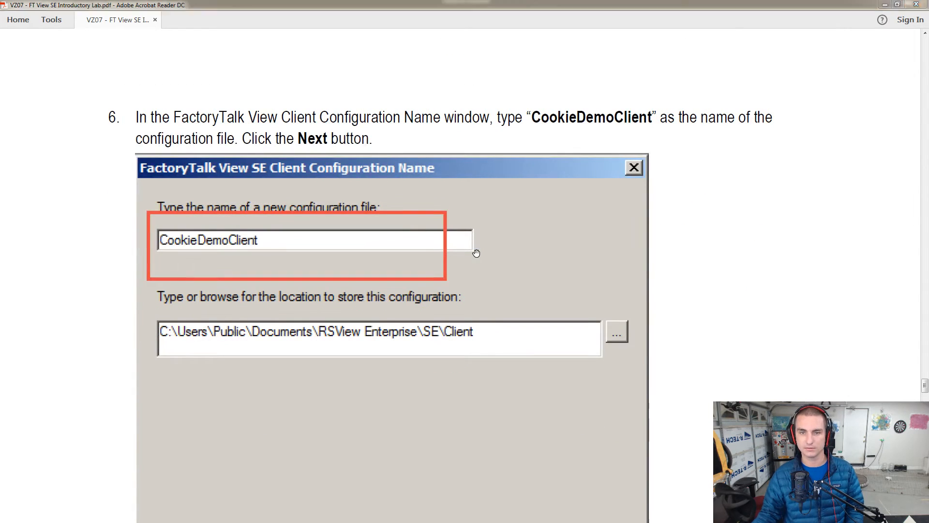
pyautogui.hotkey('alt', 'Tab')
pyautogui.write('c')
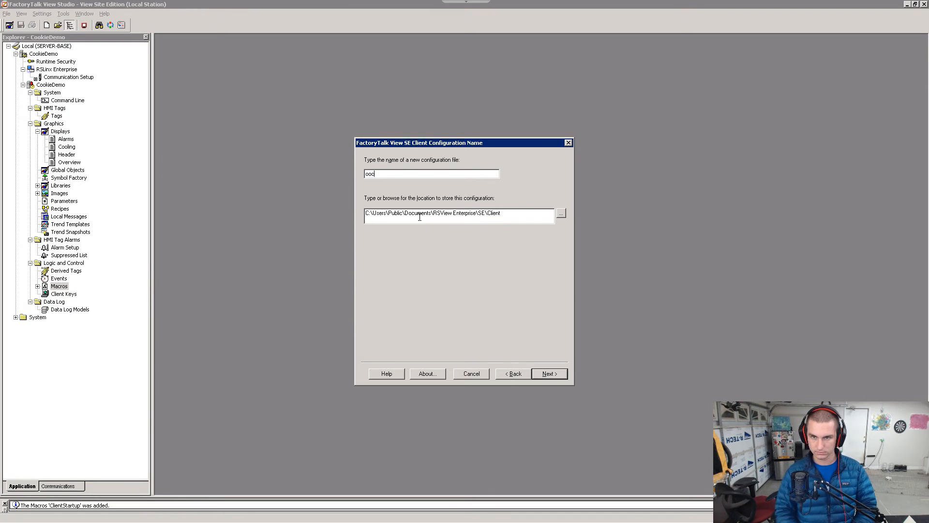
pyautogui.write('o')
pyautogui.press('BackSpace')
pyautogui.press('BackSpace')
pyautogui.write('Cook')
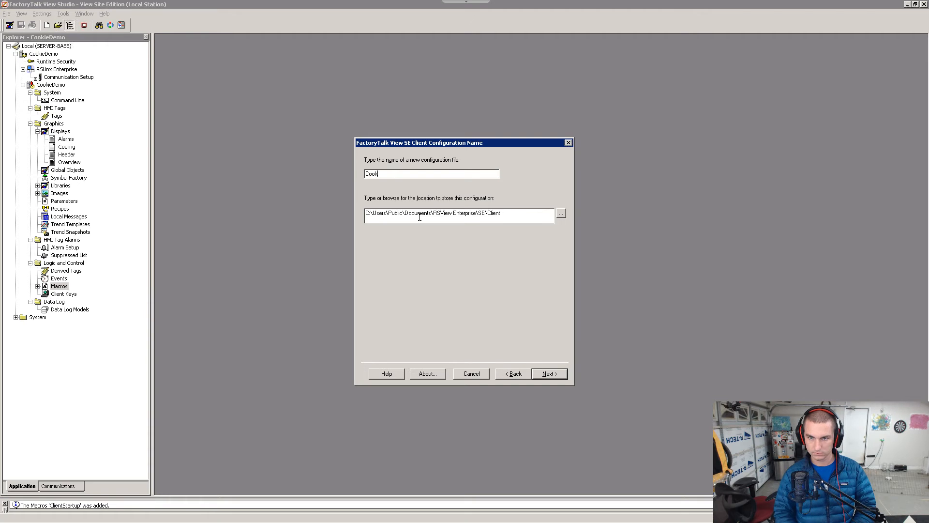
pyautogui.write('ieClientDemo')
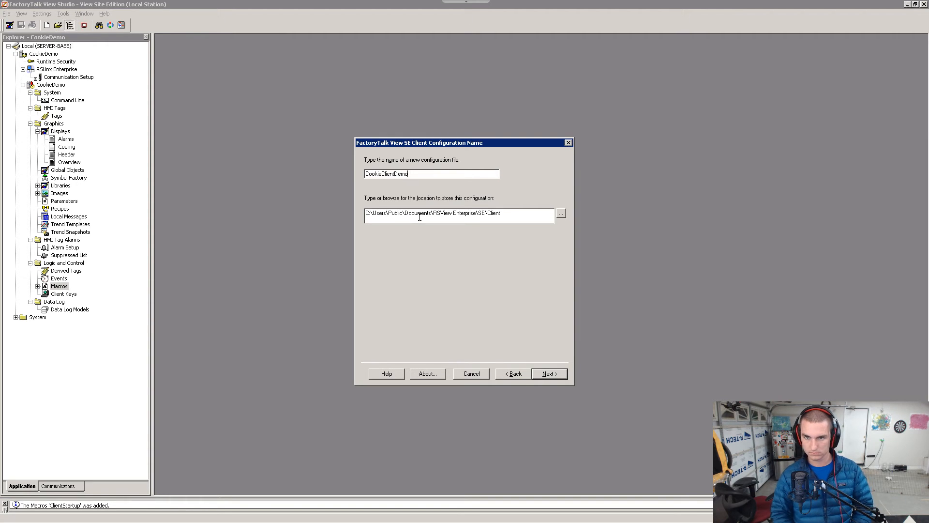
pyautogui.click(548, 374)
# Step: Read the manual's step 7, set the wizard's application type to Local Station and check which applications it offers
pyautogui.hotkey('alt', 'Tab')
pyautogui.scroll(-10, 510, 315)
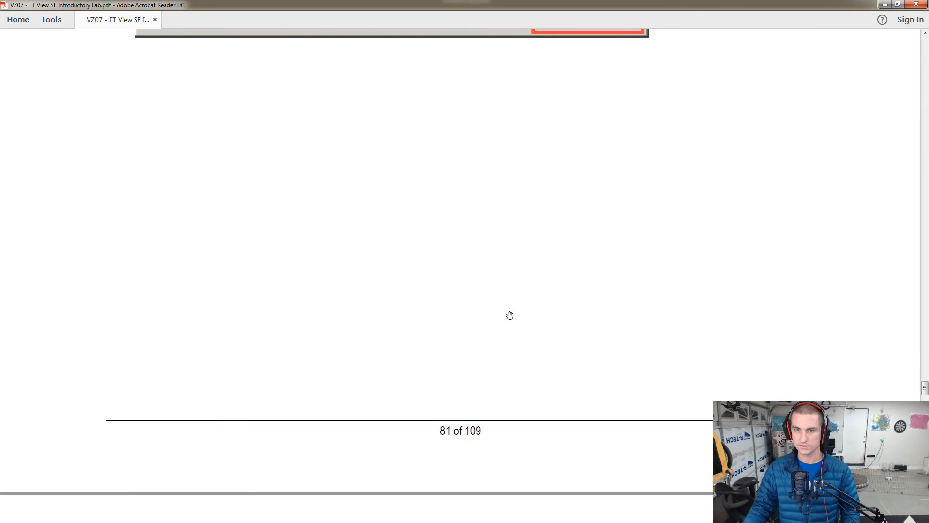
pyautogui.scroll(-8, 509, 315)
pyautogui.hotkey('alt', 'Tab')
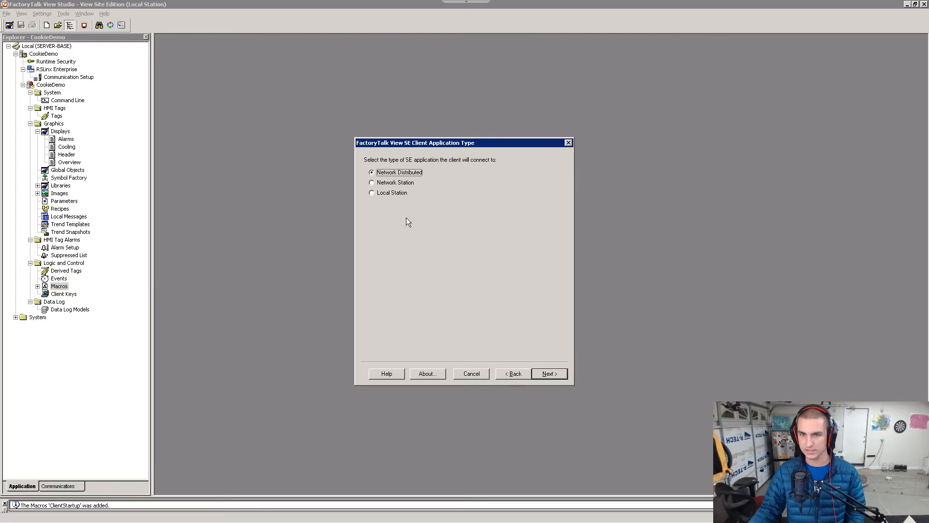
pyautogui.click(550, 374)
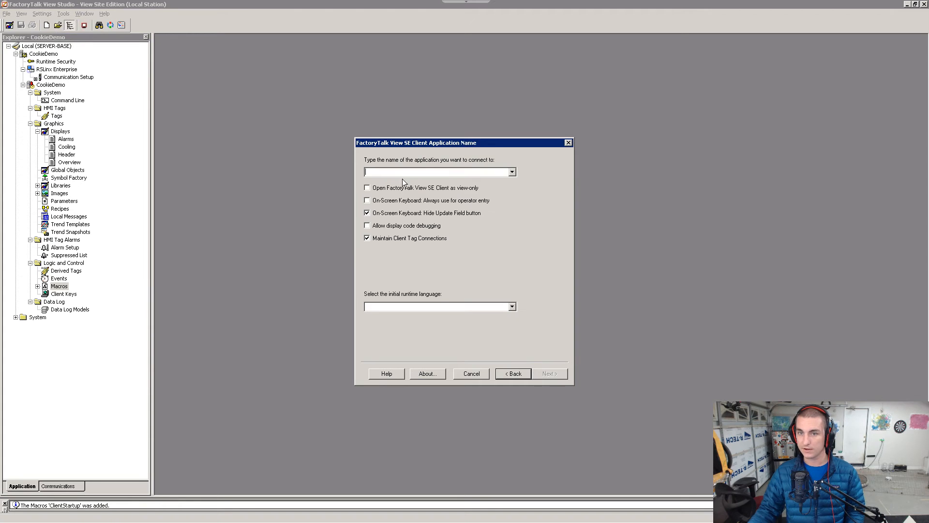
pyautogui.click(512, 172)
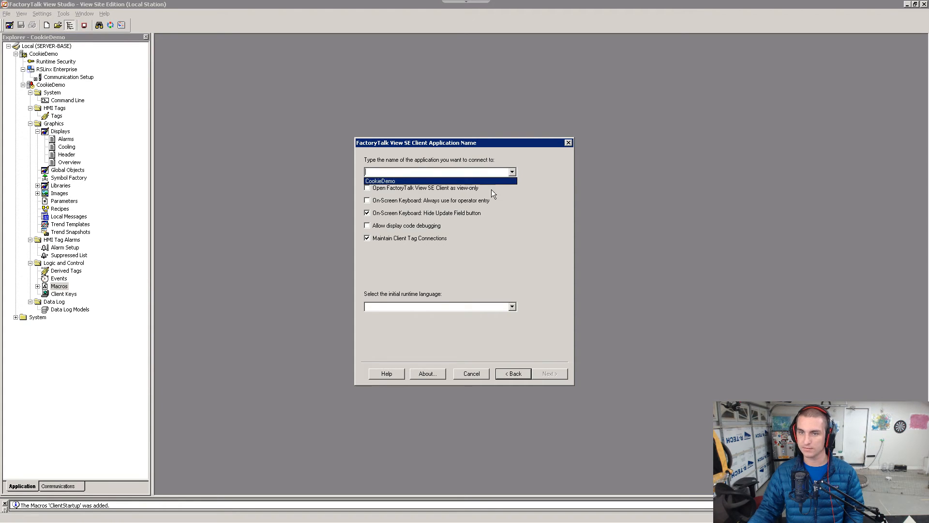
pyautogui.click(529, 185)
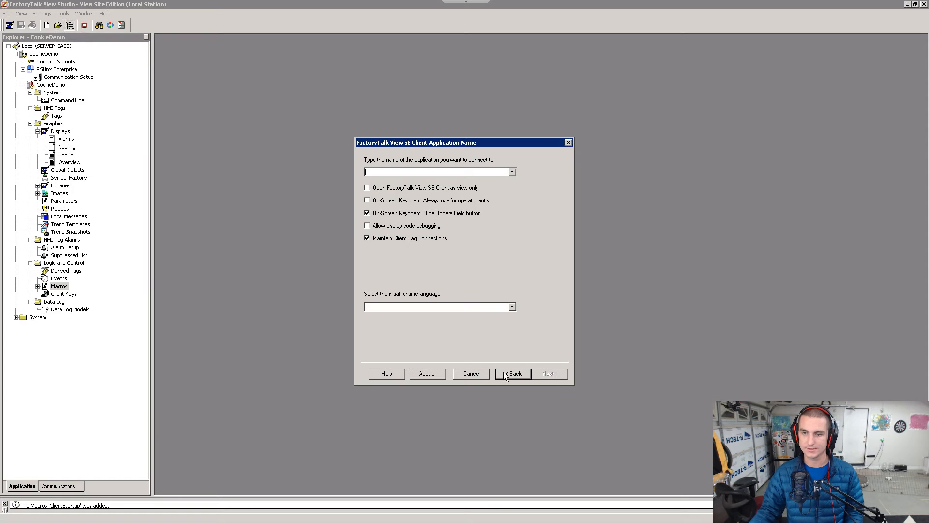
# Step: Switch the application type to Network Distributed and check which applications it offers
pyautogui.click(520, 376)
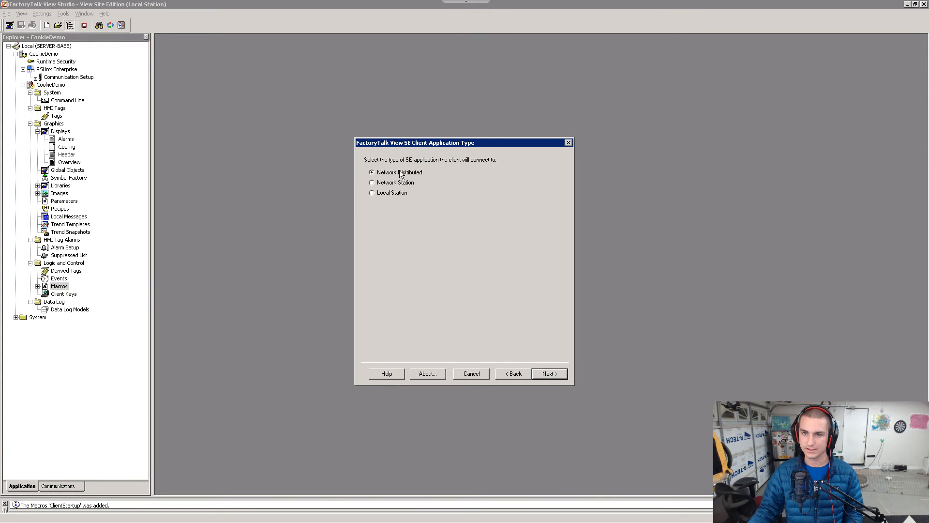
pyautogui.click(550, 373)
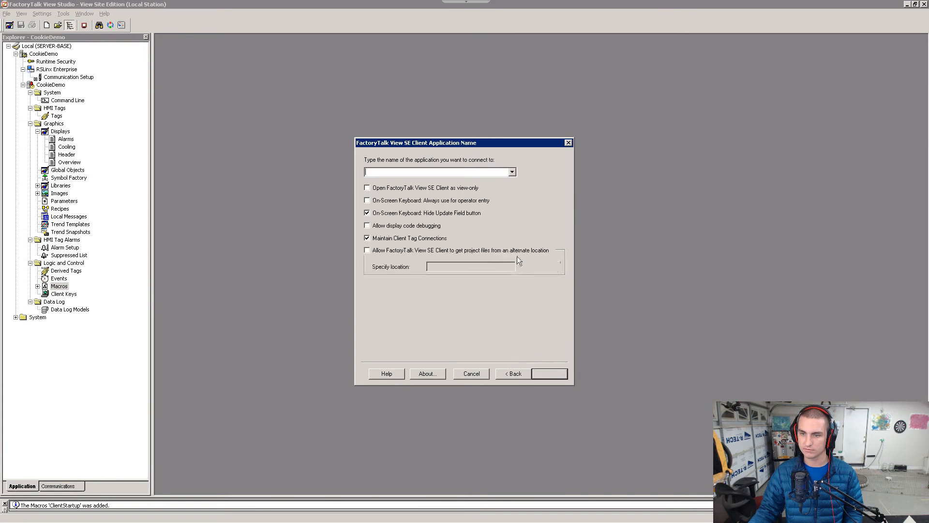
pyautogui.click(511, 172)
pyautogui.click(536, 169)
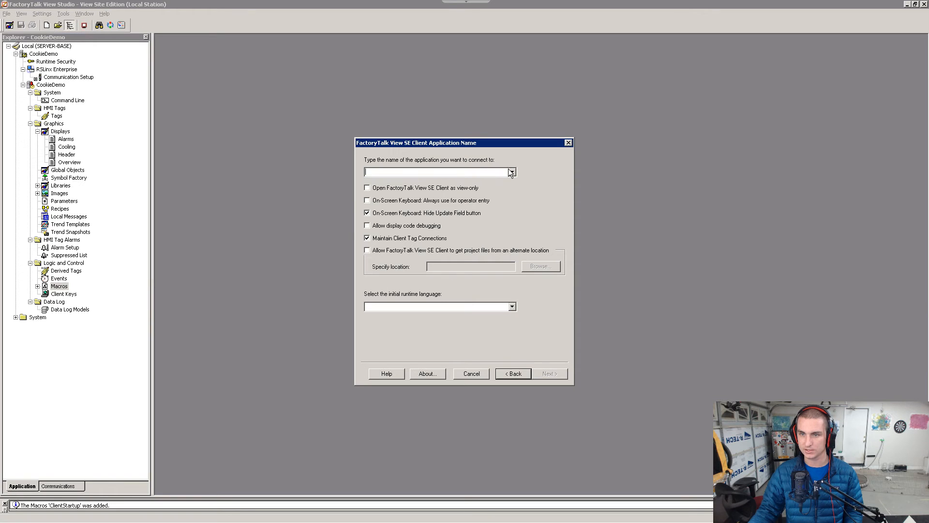
pyautogui.click(513, 170)
pyautogui.click(532, 170)
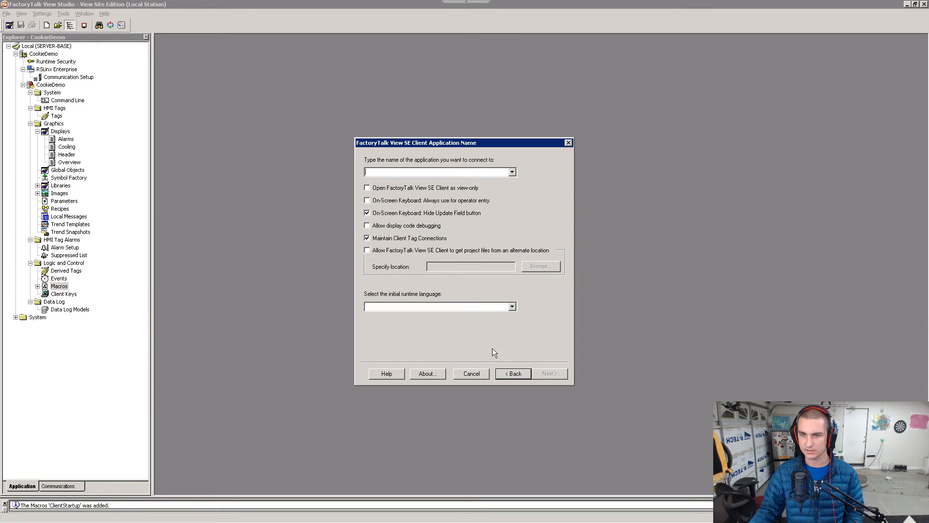
# Step: Switch the application type to Network Station and check which applications it offers
pyautogui.click(515, 375)
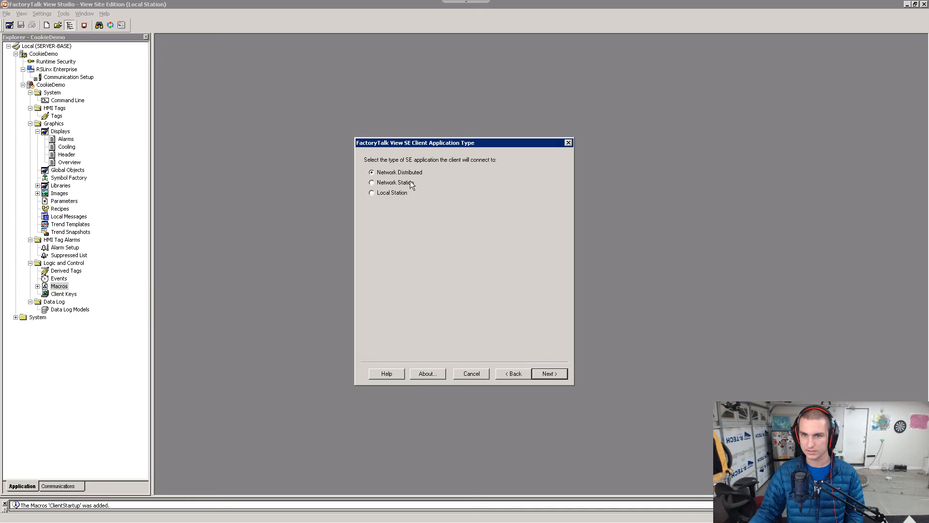
pyautogui.click(549, 373)
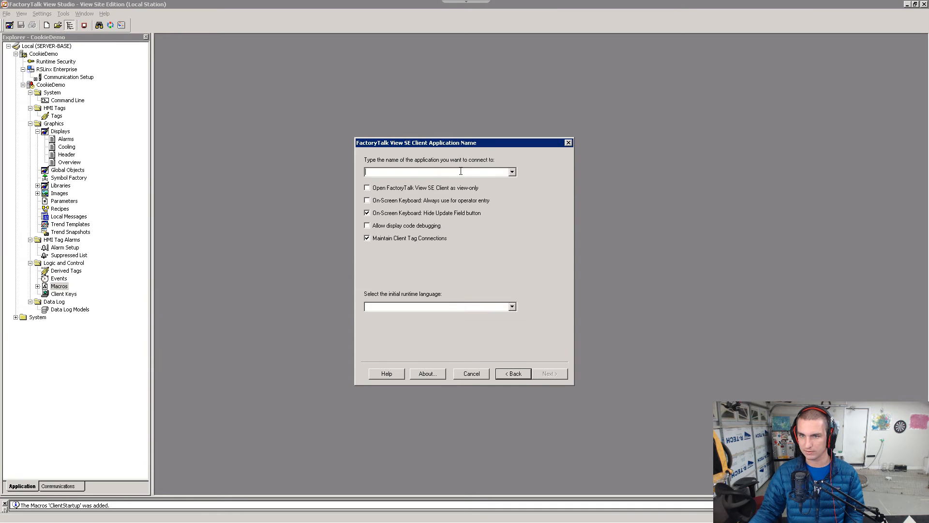
pyautogui.click(514, 172)
pyautogui.click(525, 170)
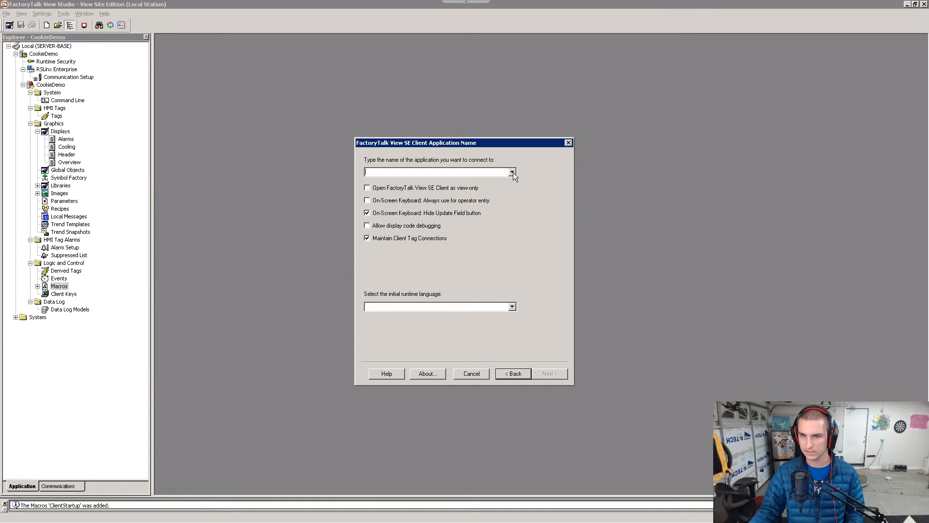
pyautogui.click(516, 172)
pyautogui.click(508, 375)
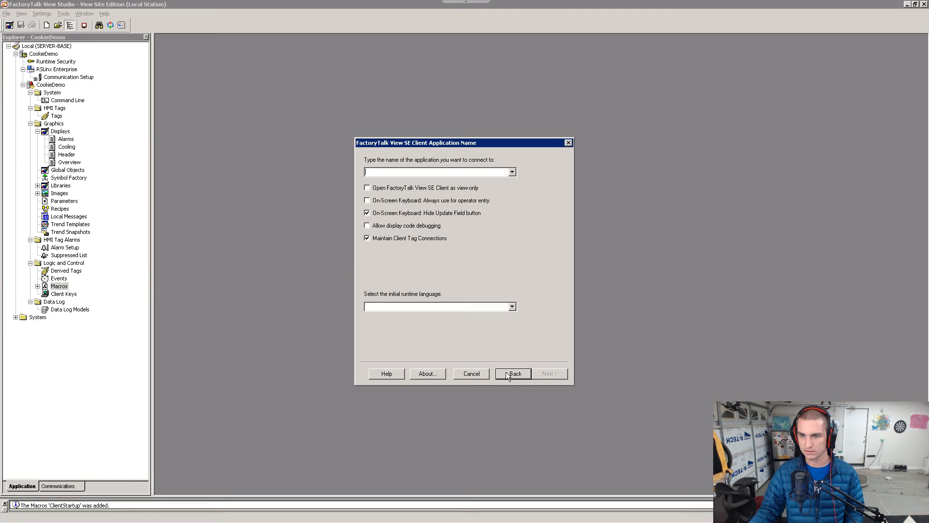
# Step: Set the application type back to Local Station and select CookieDemo as the application to connect to
pyautogui.click(516, 374)
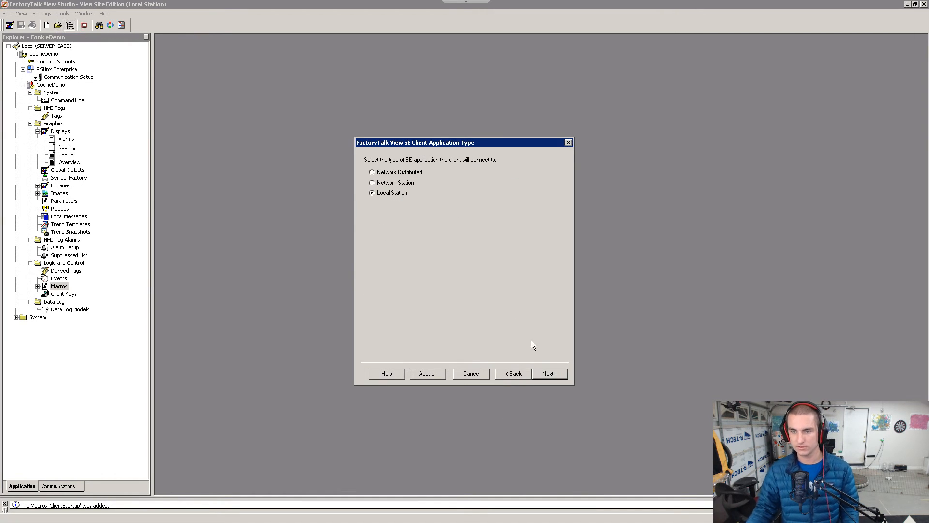
pyautogui.click(543, 373)
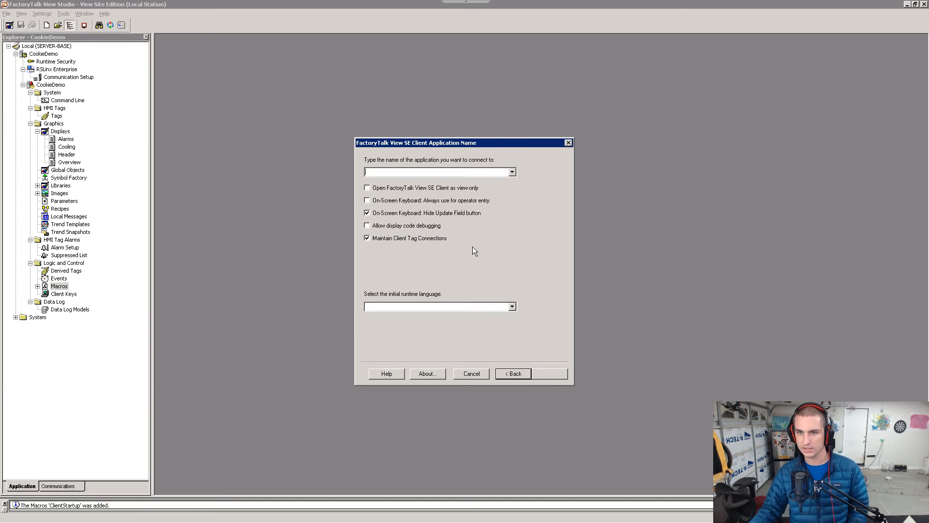
pyautogui.click(512, 172)
pyautogui.click(400, 181)
# Step: Compare the application name settings with step 8 of the lab manual and continue to the wizard's client components
pyautogui.hotkey('alt', 'Tab')
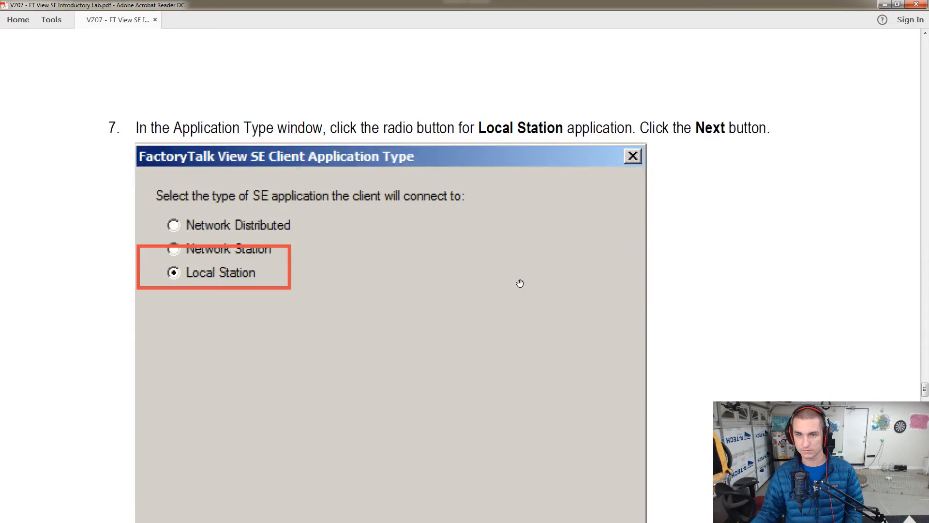
pyautogui.scroll(-10, 517, 286)
pyautogui.scroll(-8, 516, 286)
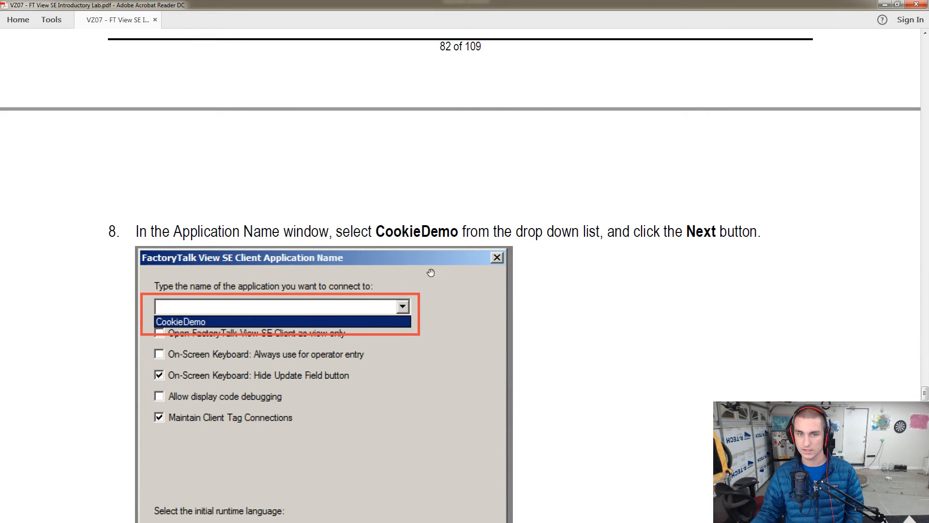
pyautogui.scroll(-4, 361, 259)
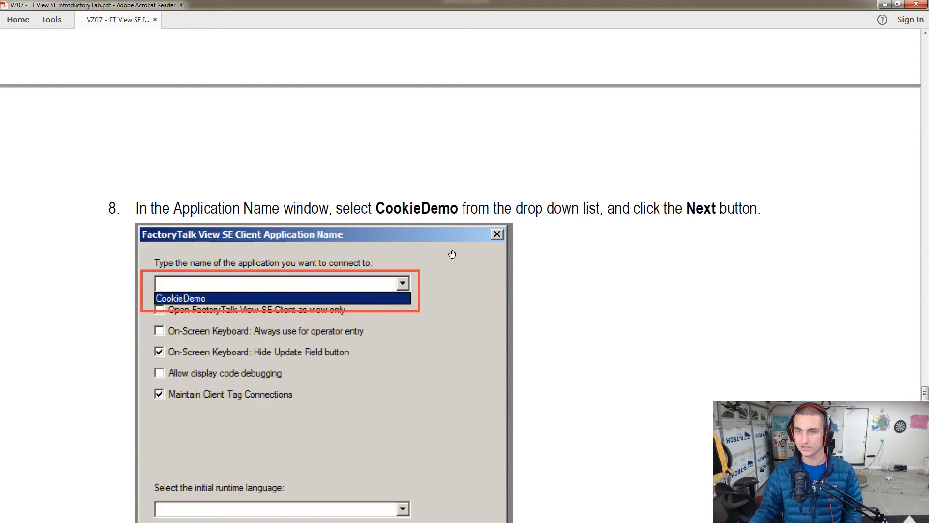
pyautogui.hotkey('alt', 'Tab')
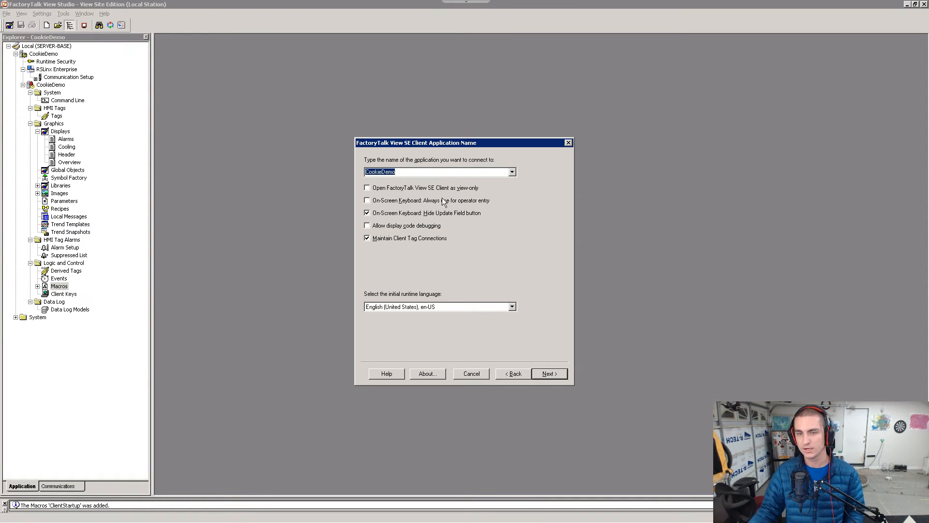
pyautogui.hotkey('alt', 'Tab')
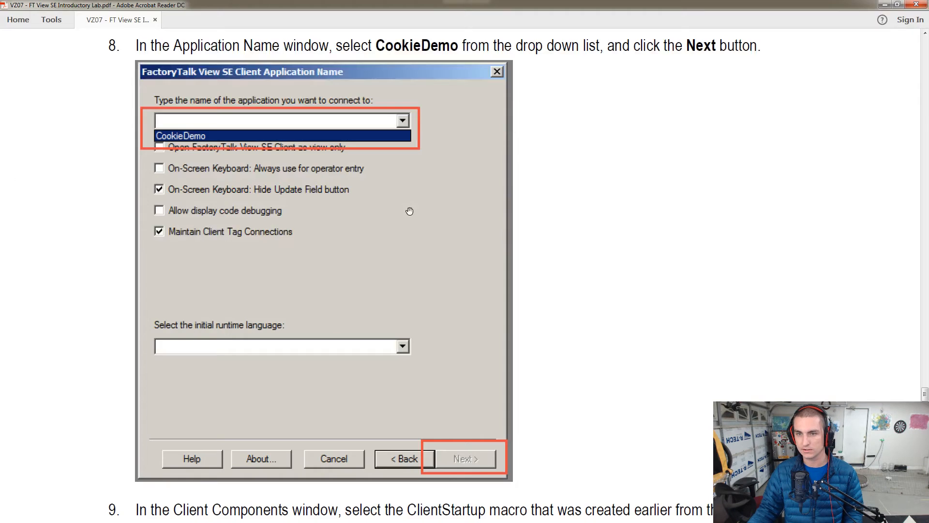
pyautogui.hotkey('alt', 'Tab')
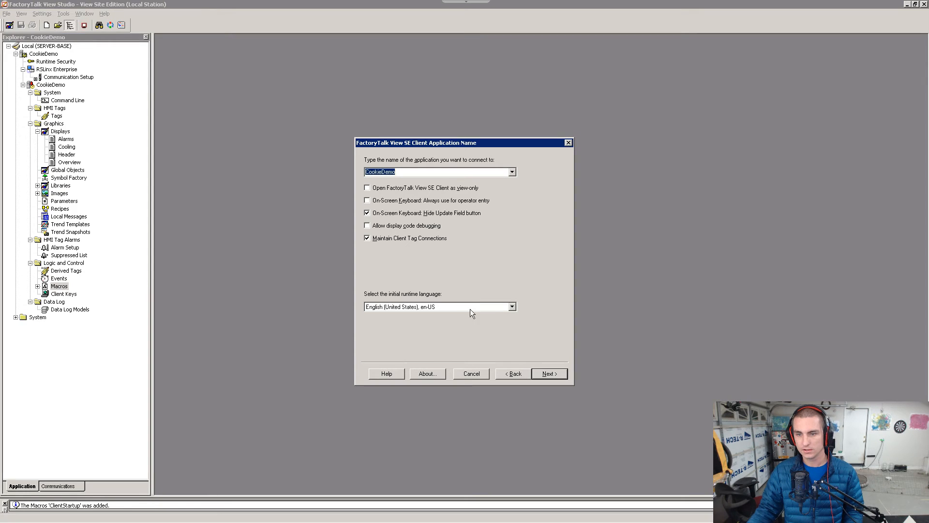
pyautogui.click(556, 377)
# Step: Read the manual's step 9, set ClientStartup as the startup macro in the wizard's client components and continue
pyautogui.hotkey('alt', 'Tab')
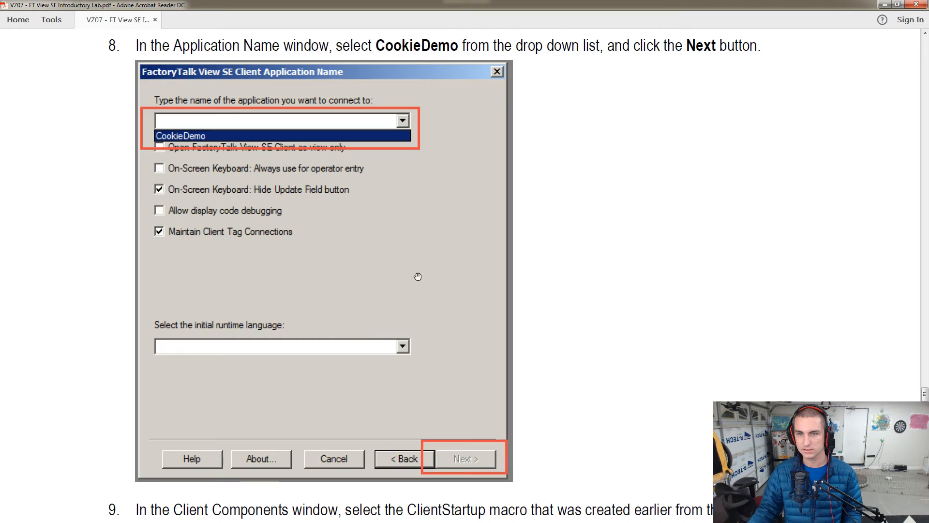
pyautogui.scroll(-8, 418, 277)
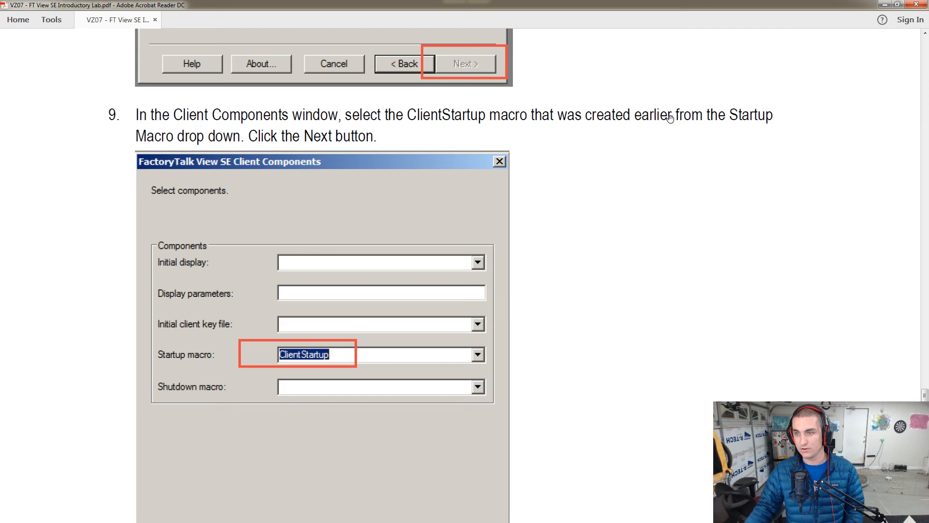
pyautogui.scroll(-1, 313, 174)
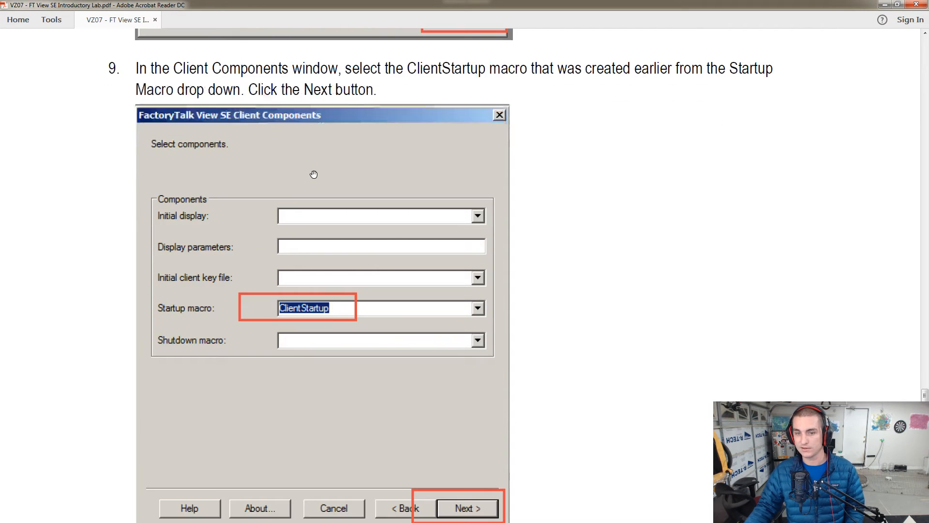
pyautogui.hotkey('alt', 'Tab')
pyautogui.click(556, 202)
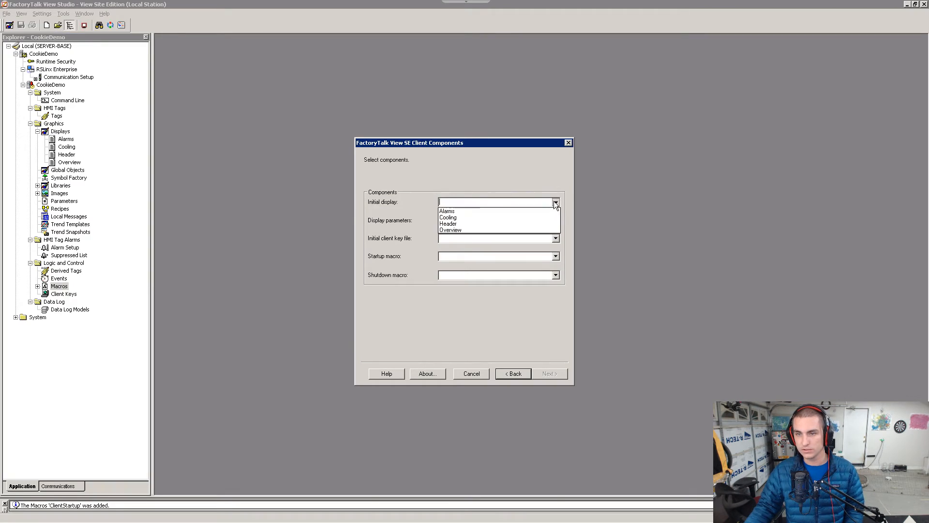
pyautogui.click(465, 179)
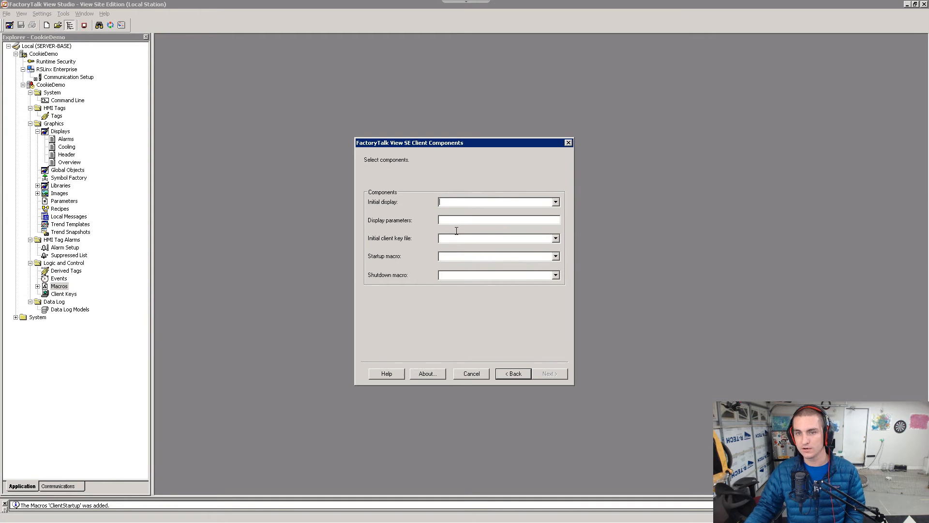
pyautogui.click(556, 257)
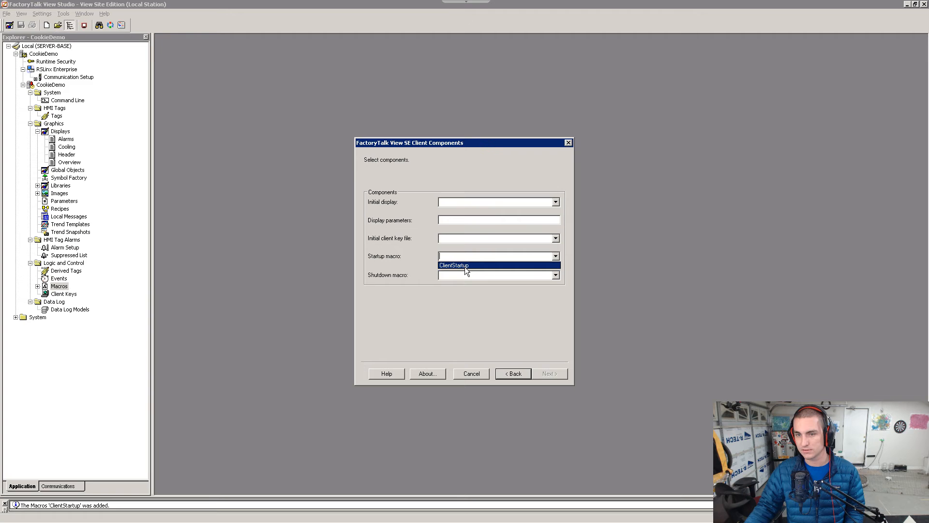
pyautogui.click(451, 266)
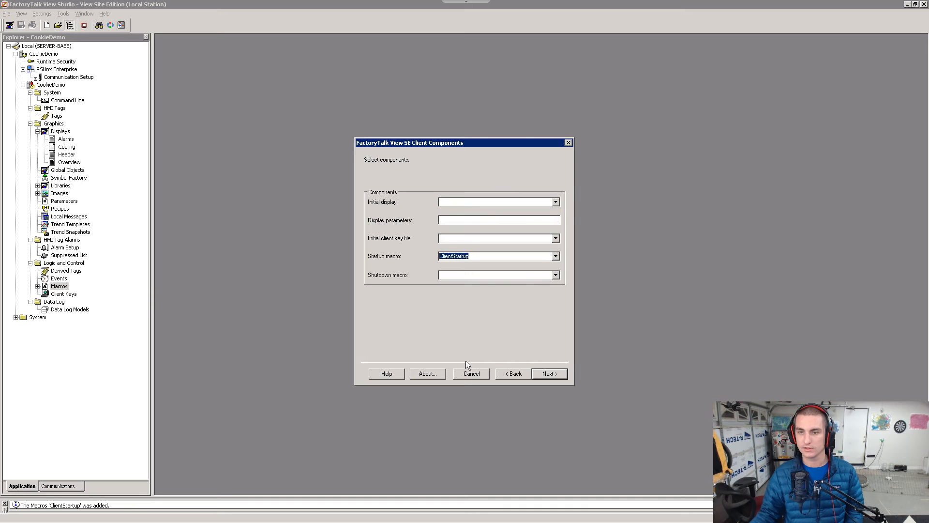
pyautogui.click(549, 374)
# Step: Read step 10 of the lab manual about the SE Client window properties
pyautogui.hotkey('alt', 'Tab')
pyautogui.scroll(-10, 422, 387)
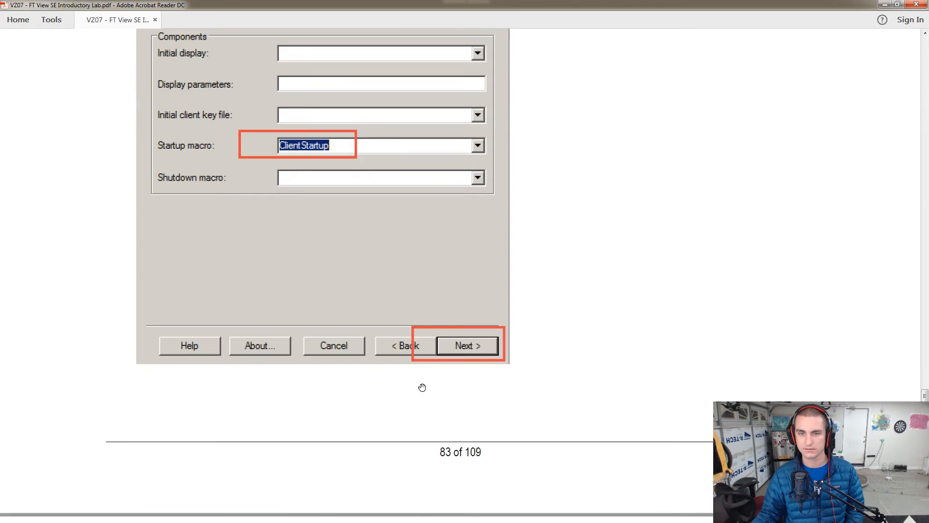
pyautogui.scroll(-3, 423, 387)
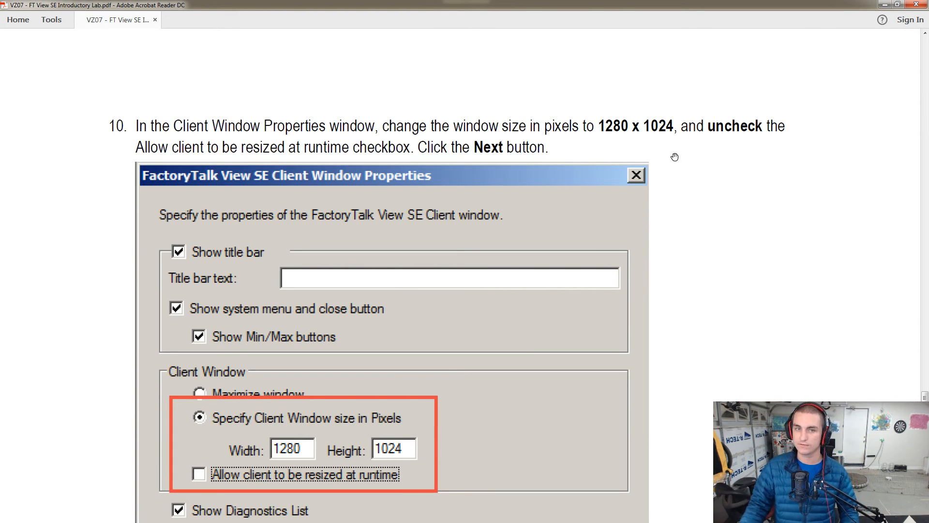
pyautogui.scroll(-1, 382, 168)
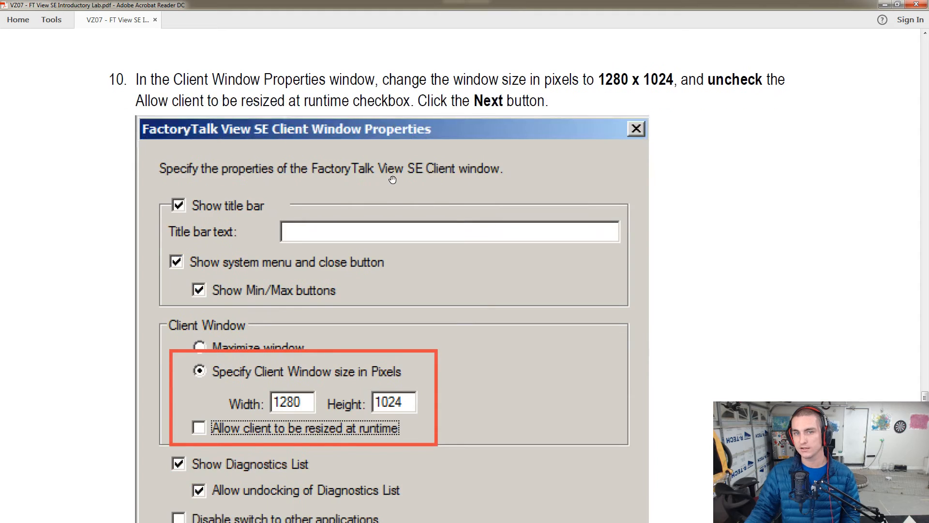
pyautogui.scroll(-1, 433, 202)
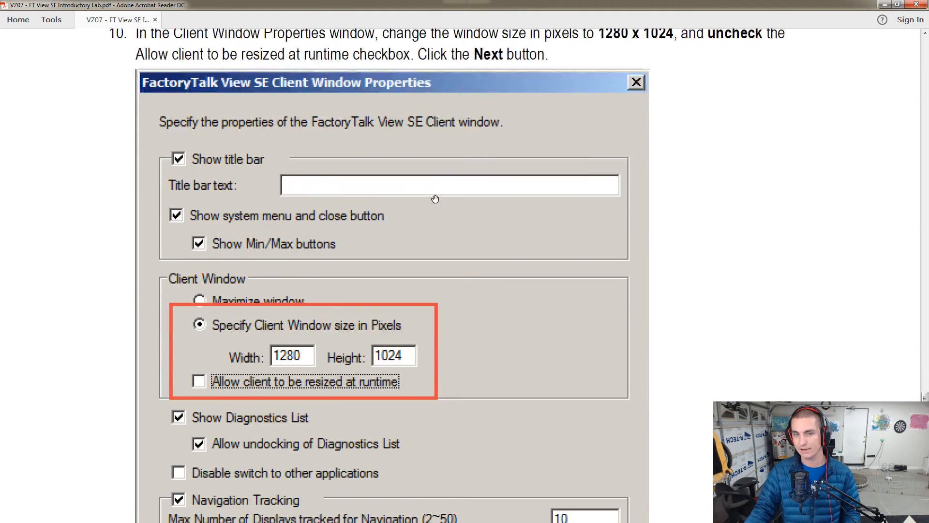
# Step: Set the client window size to 1280 x 1024 pixels, disallow resizing at runtime and continue the wizard
pyautogui.hotkey('alt', 'Tab')
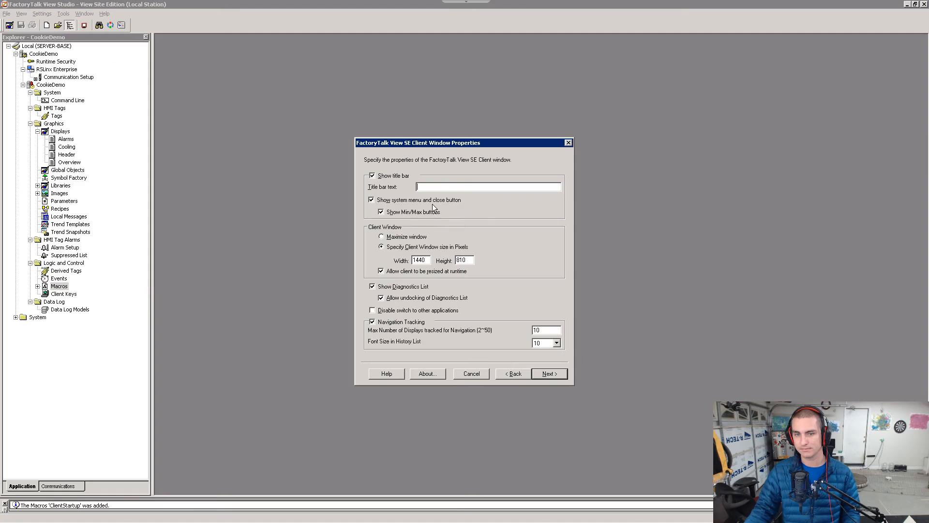
pyautogui.click(382, 271)
pyautogui.moveTo(425, 263); pyautogui.dragTo(372, 256)
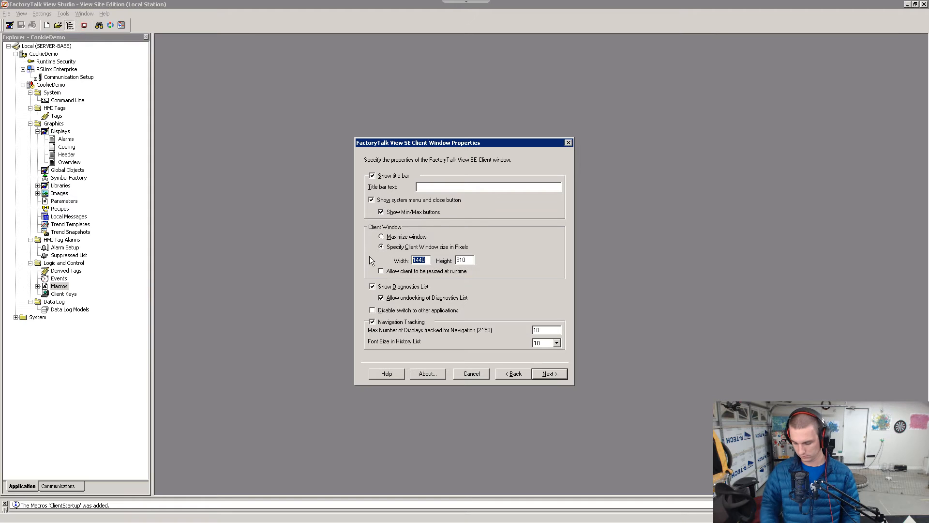
pyautogui.write('1280')
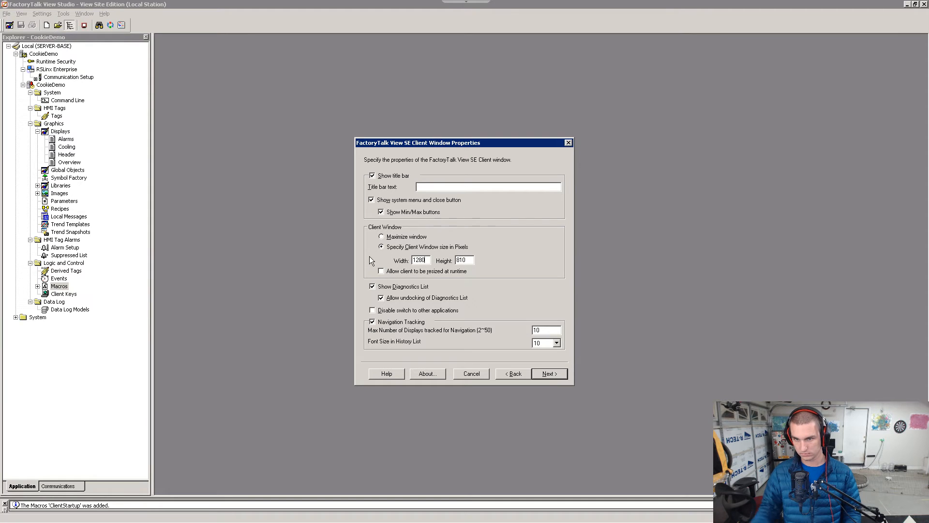
pyautogui.press('Tab')
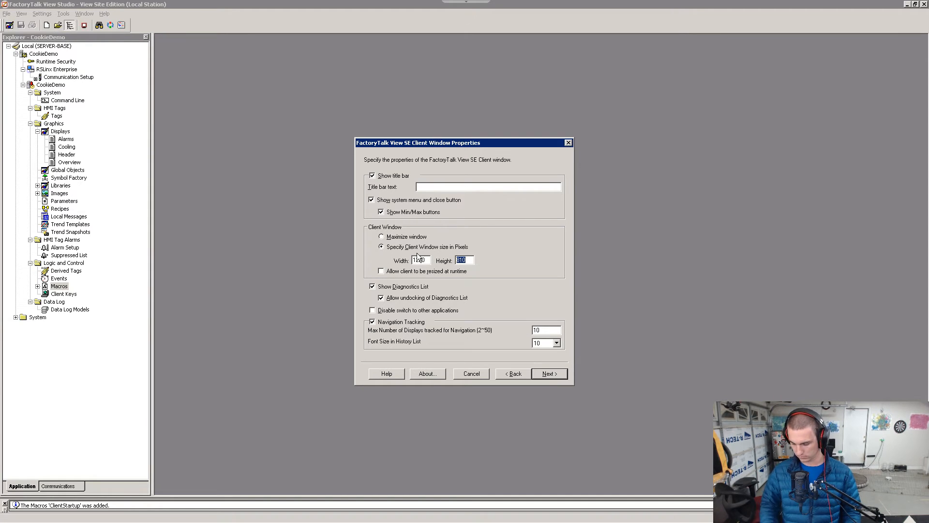
pyautogui.hotkey('alt', 'Tab')
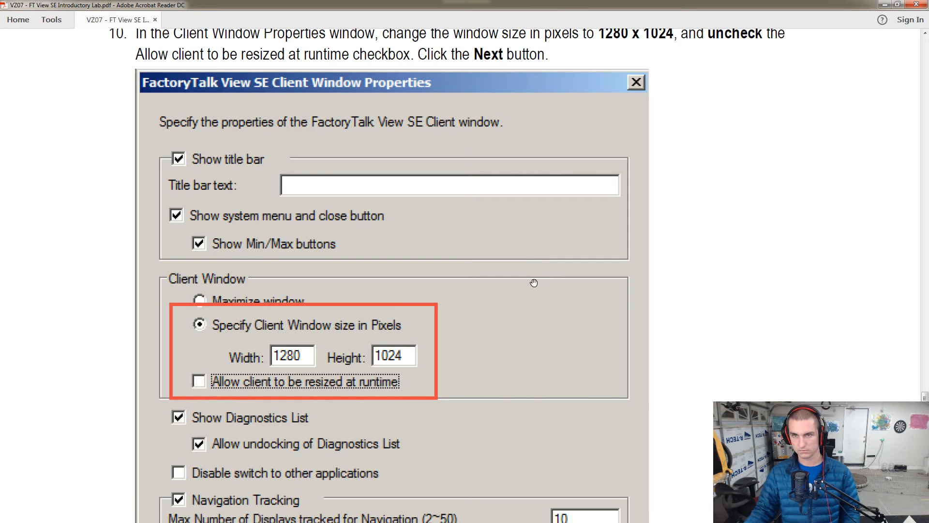
pyautogui.scroll(-3, 534, 283)
pyautogui.hotkey('alt', 'Tab')
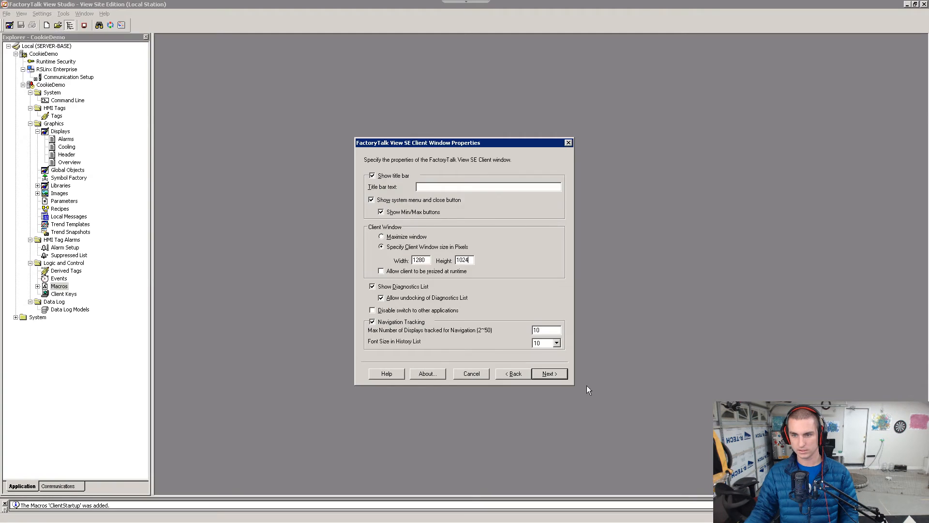
pyautogui.click(550, 374)
# Step: Following manual steps 11 and 12, leave auto logout disabled, then save the configuration and open the SE Client
pyautogui.hotkey('alt', 'Tab')
pyautogui.scroll(-10, 472, 336)
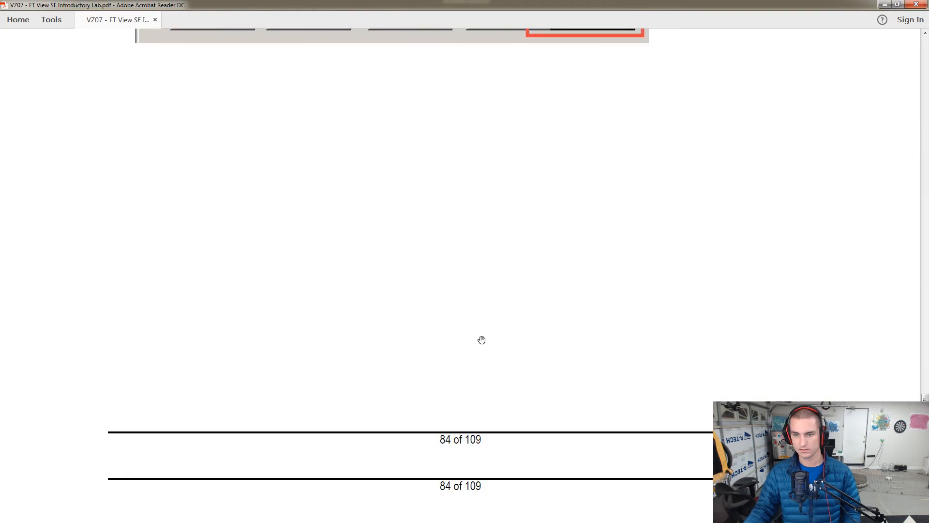
pyautogui.scroll(-5, 472, 336)
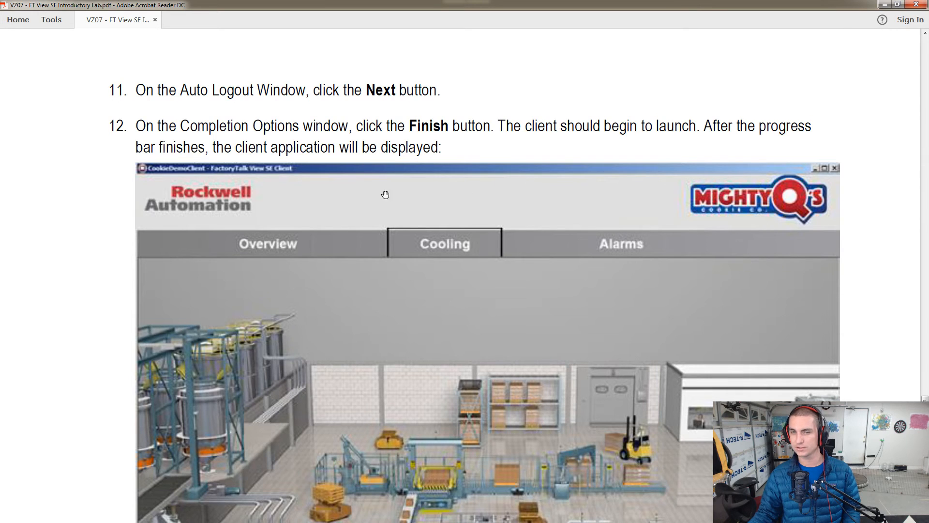
pyautogui.scroll(-3, 382, 194)
pyautogui.hotkey('alt', 'Tab')
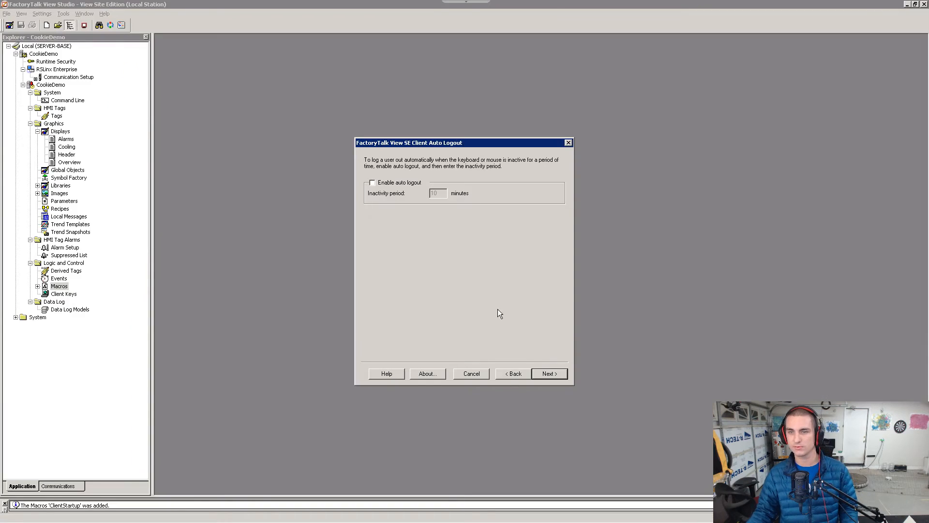
pyautogui.click(548, 372)
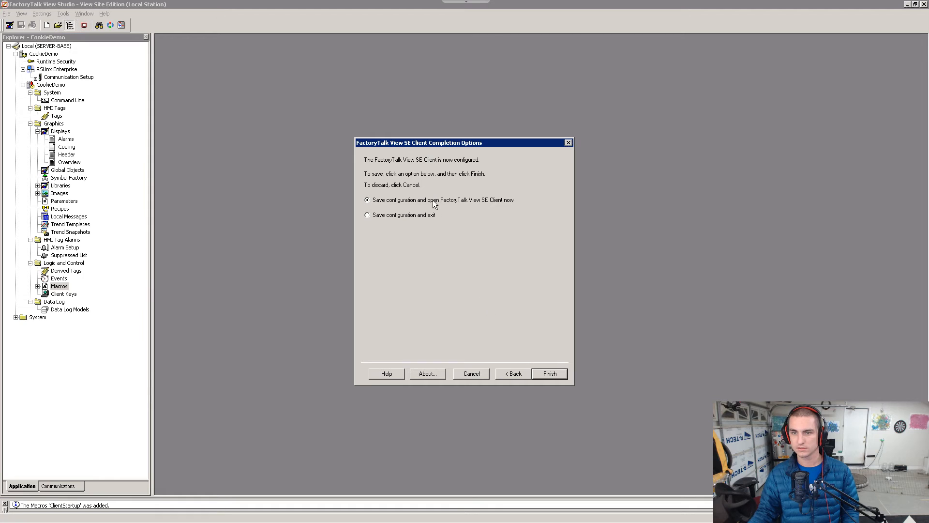
pyautogui.click(550, 376)
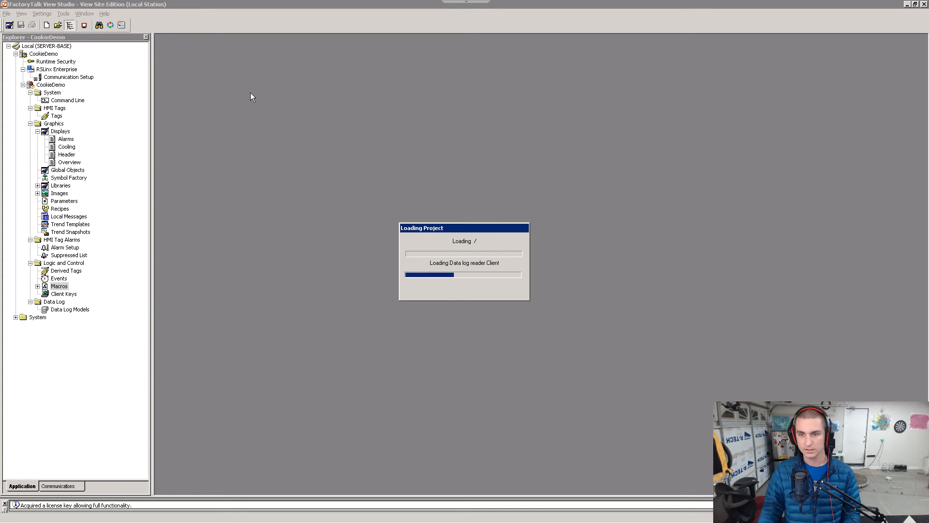
# Step: Read steps 12 and 13 of the lab manual about the launched client and navigating its displays
pyautogui.hotkey('alt', 'Tab')
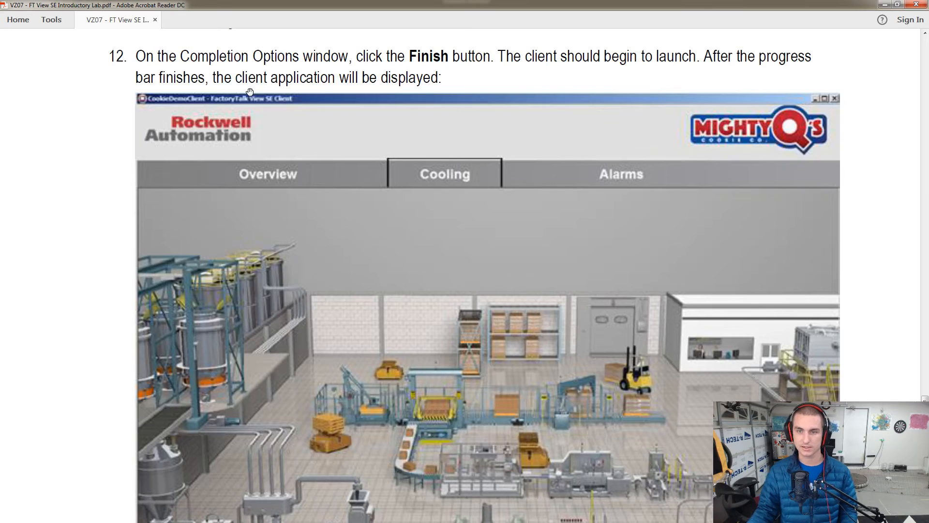
pyautogui.scroll(-3, 379, 195)
pyautogui.scroll(-5, 379, 194)
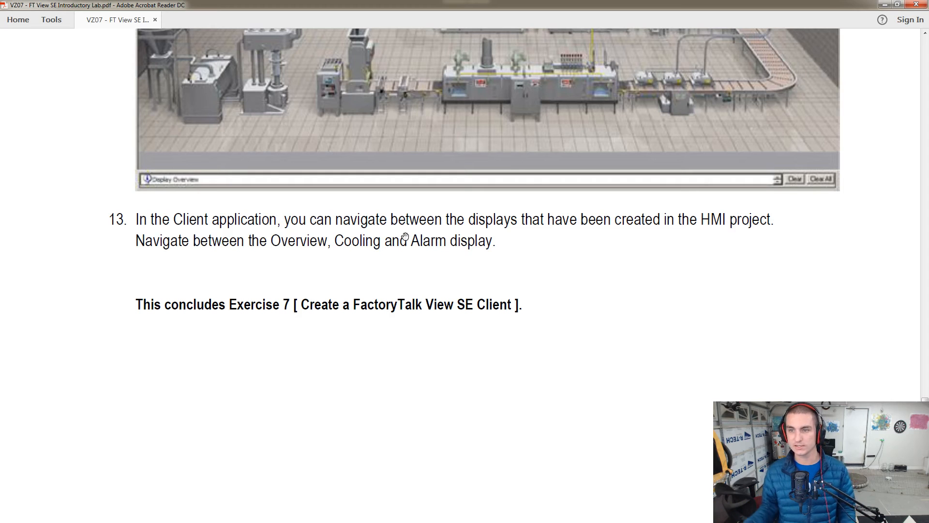
pyautogui.hotkey('alt', 'Tab')
pyautogui.hotkey('alt', 'Tab')
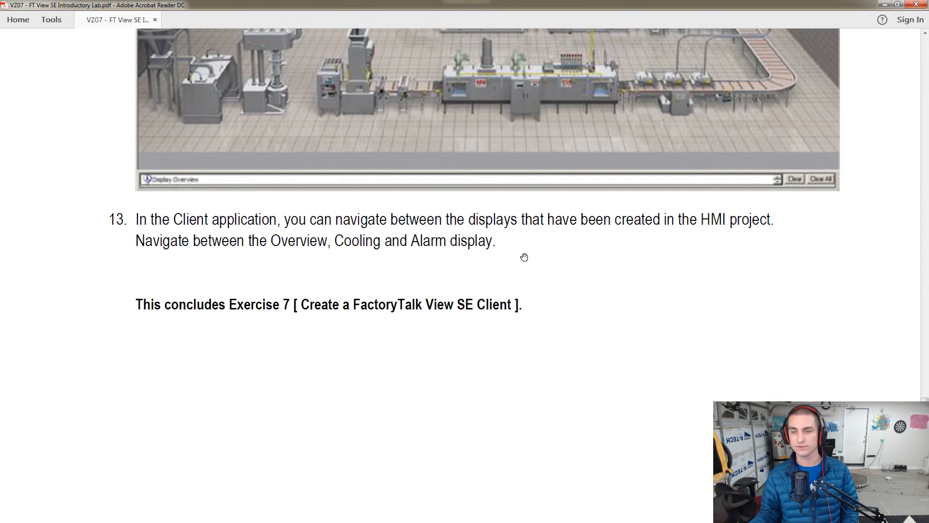
pyautogui.scroll(3, 525, 258)
# Step: Switch to the running SE Client, view its Cooling and Alarms displays, and return to FactoryTalk View Studio
pyautogui.hotkey('alt', 'Tab')
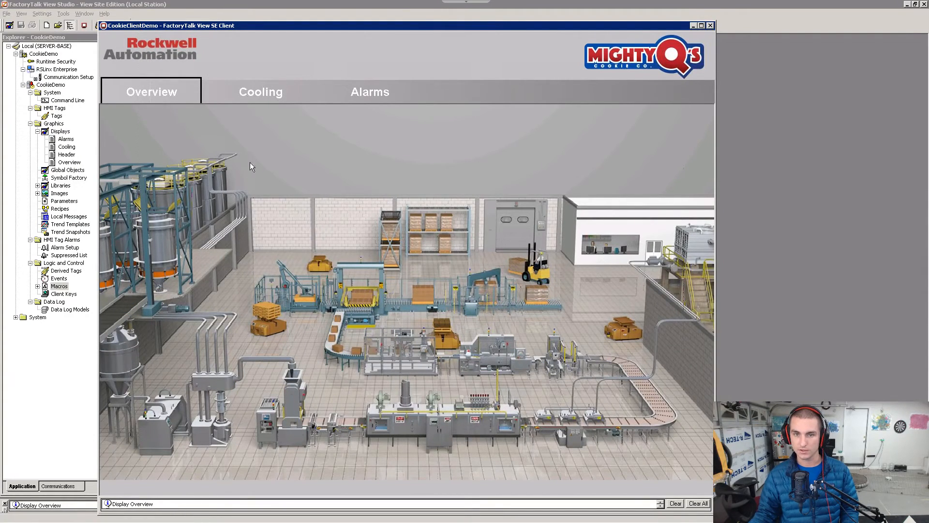
pyautogui.click(236, 92)
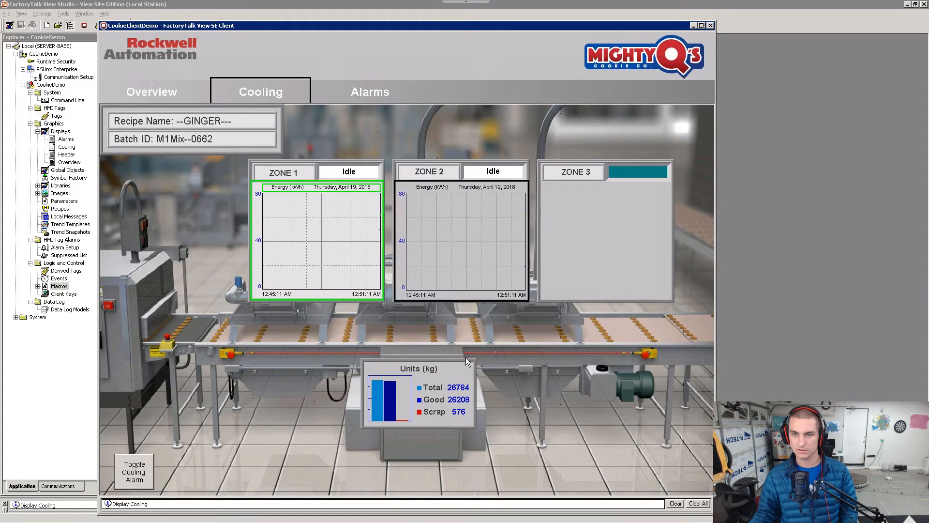
pyautogui.click(345, 99)
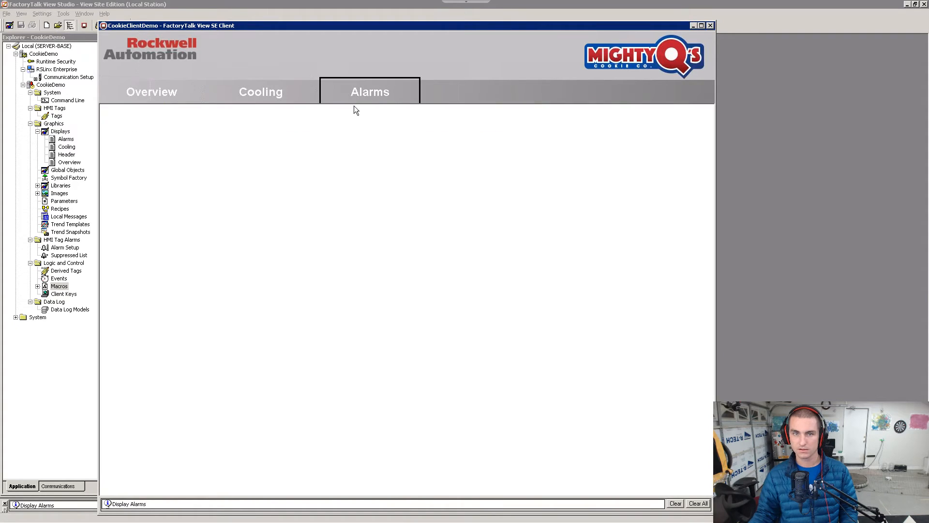
pyautogui.click(821, 186)
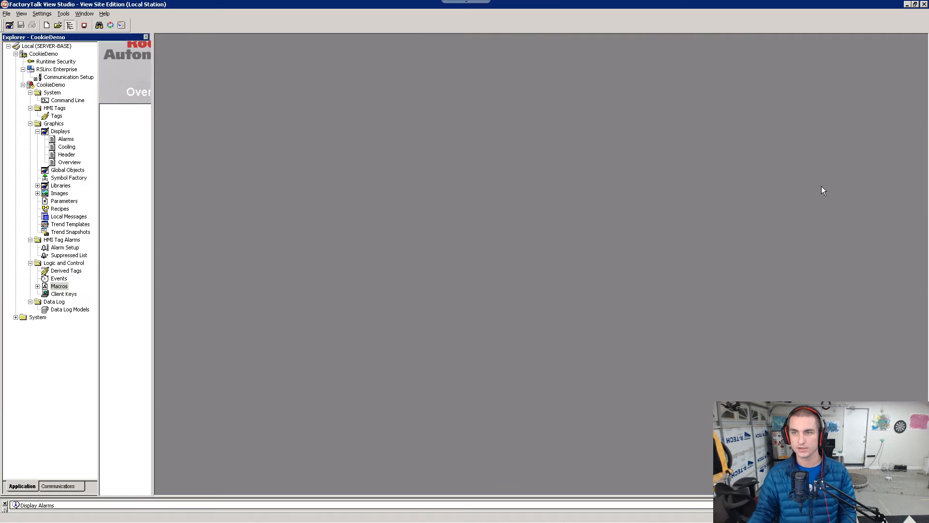
# Step: Read the lab manual's Exercise 8 objectives, alarm background and step 1 on adding an alarm server
pyautogui.hotkey('alt', 'Tab')
pyautogui.scroll(-5, 562, 308)
pyautogui.scroll(-4, 562, 308)
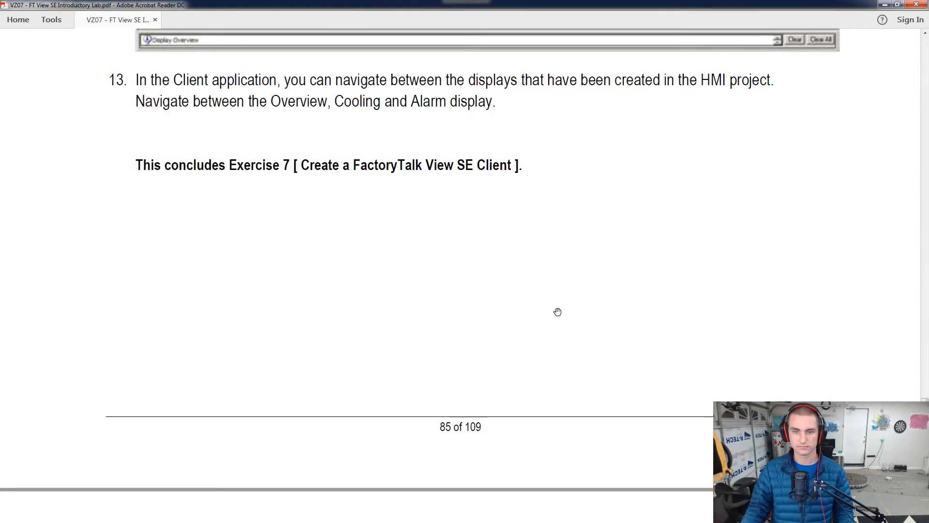
pyautogui.scroll(-8, 526, 327)
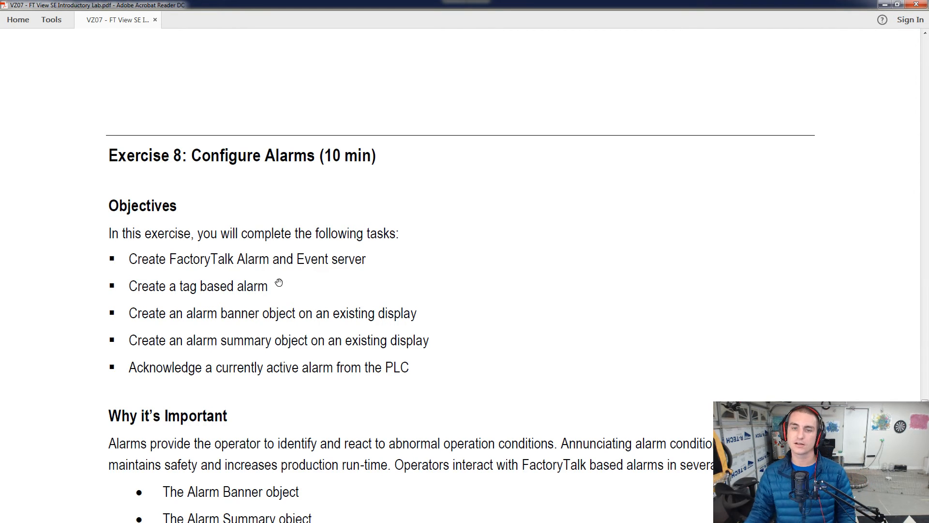
pyautogui.scroll(-1, 254, 290)
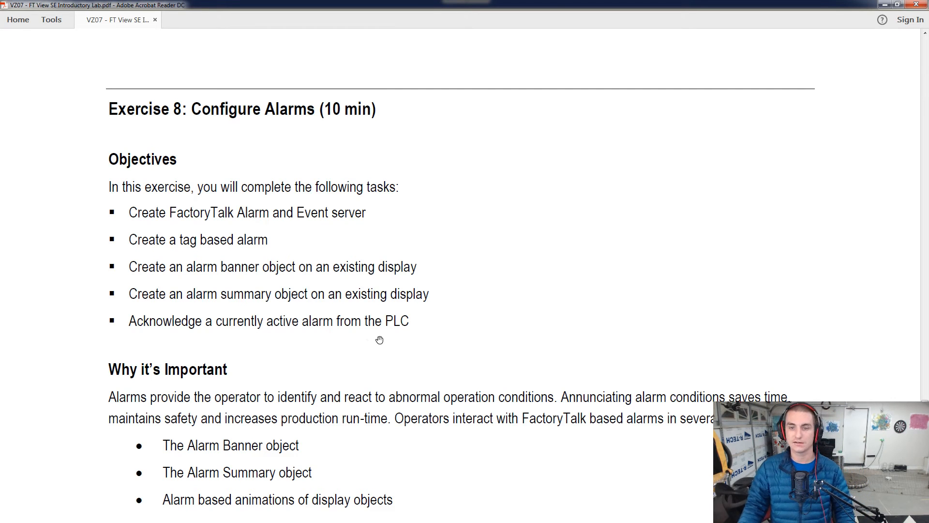
pyautogui.scroll(-3, 389, 312)
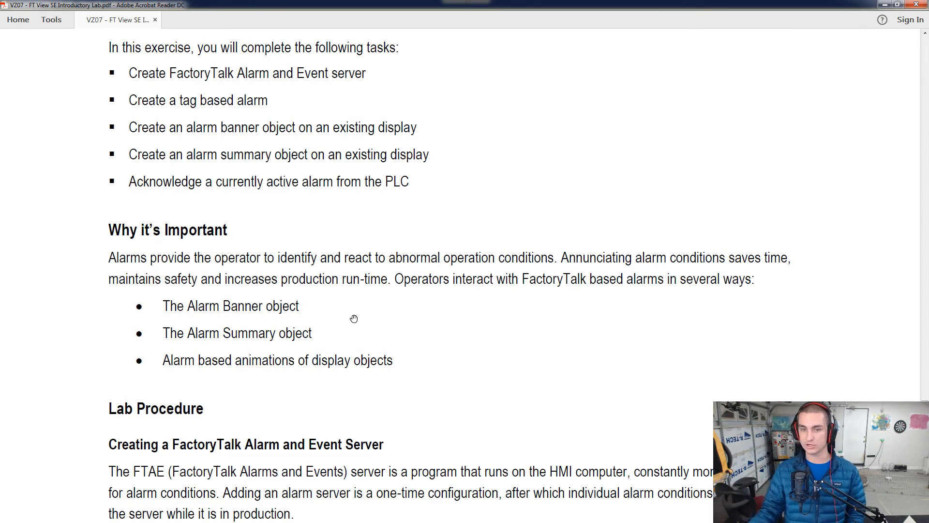
pyautogui.scroll(-5, 382, 339)
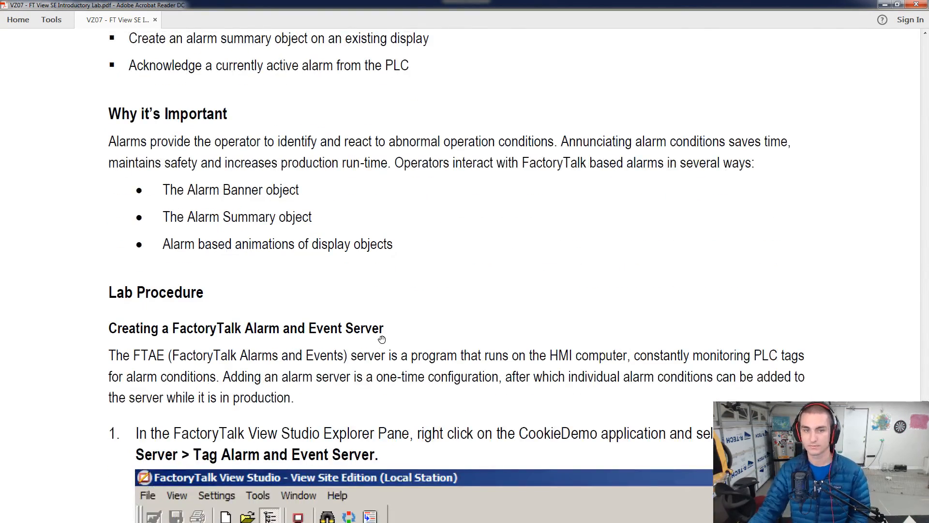
pyautogui.scroll(-10, 382, 338)
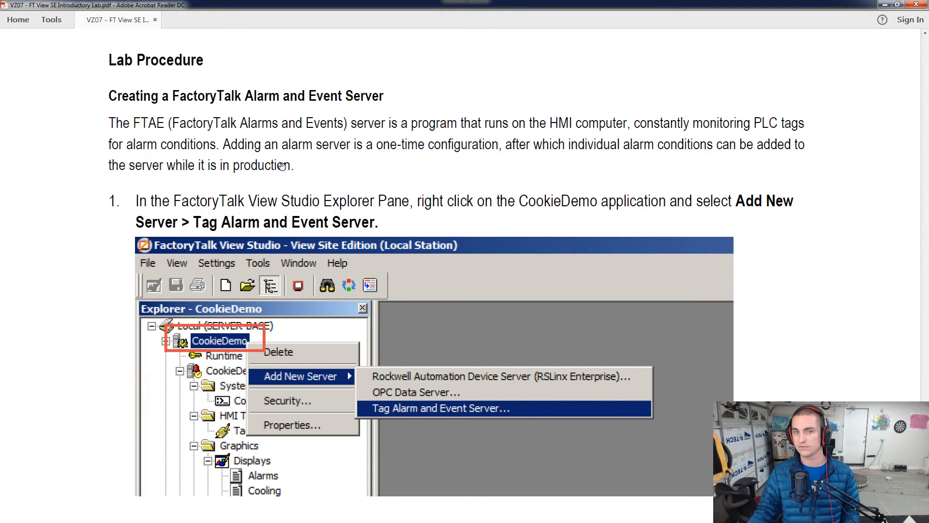
pyautogui.scroll(-4, 325, 192)
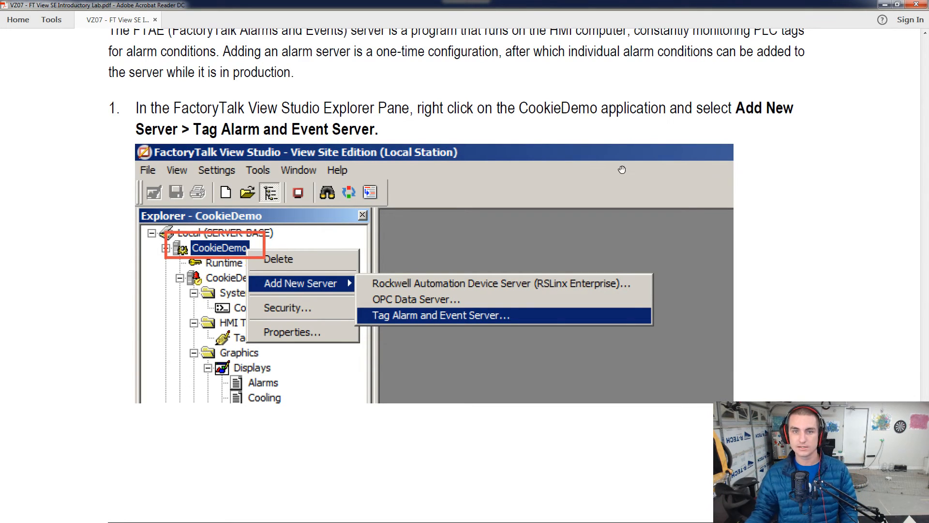
# Step: Start adding a new Tag Alarm and Event Server to the CookieDemo application in FactoryTalk View Studio
pyautogui.hotkey('alt', 'Tab')
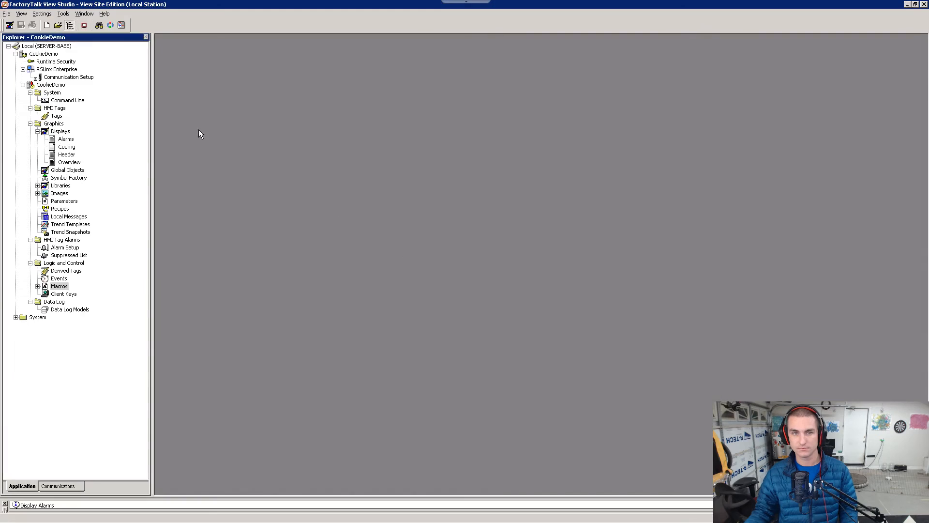
pyautogui.click(39, 54)
pyautogui.rightClick(39, 54)
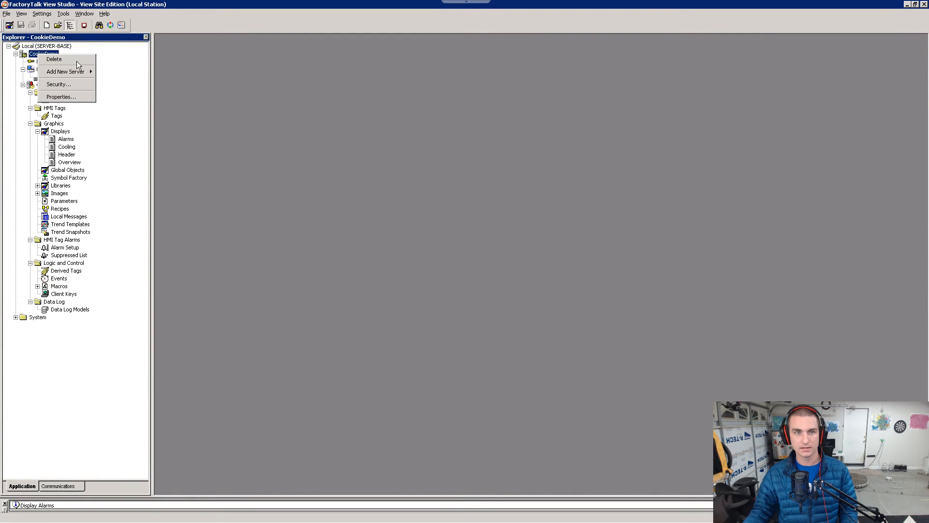
pyautogui.moveTo(76, 73)
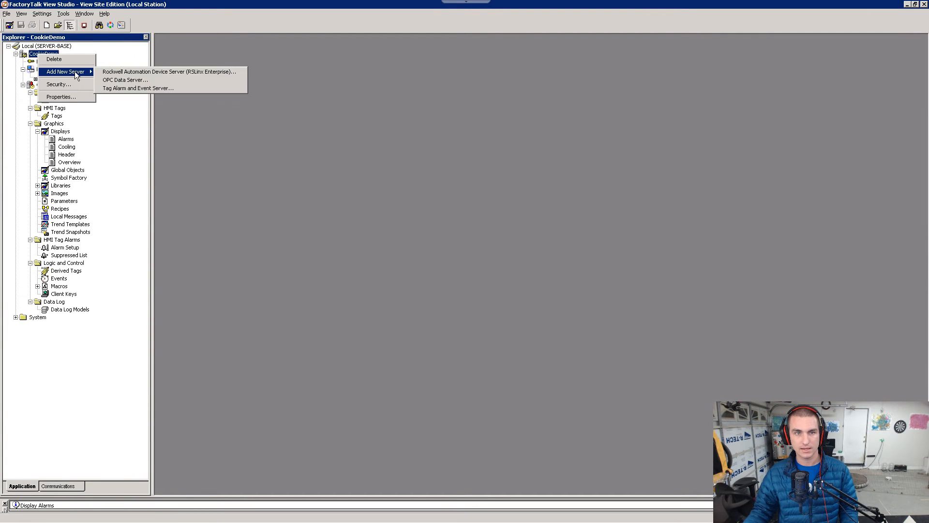
pyautogui.click(136, 89)
# Step: Read step 2 of the lab manual, name the new Tag Alarm and Event Server CookieAlarms in FactoryTalk View Studio, and accept its properties
pyautogui.hotkey('alt', 'Tab')
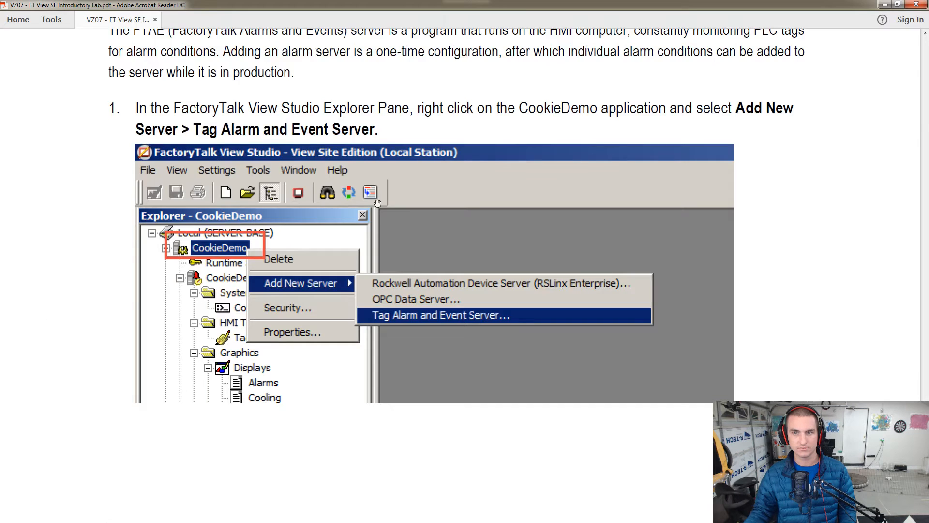
pyautogui.scroll(-8, 393, 247)
pyautogui.scroll(-3, 393, 246)
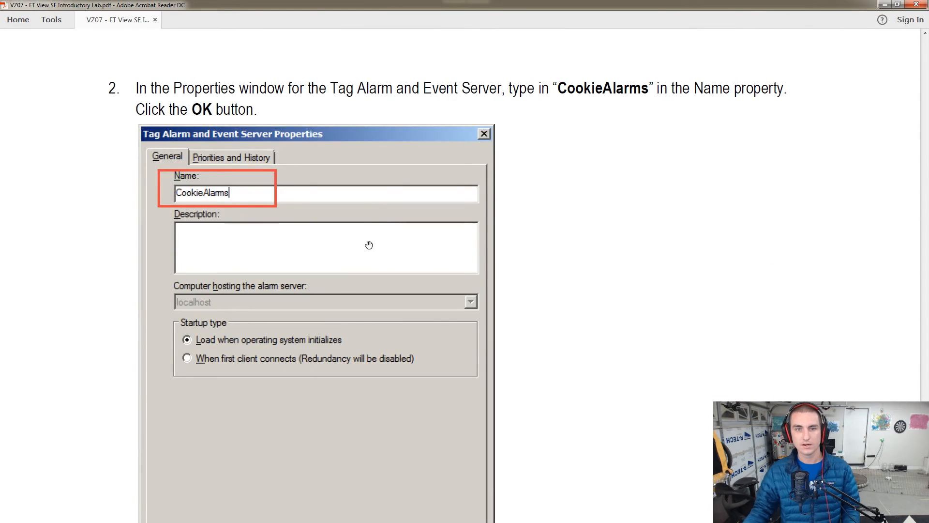
pyautogui.scroll(-1, 369, 245)
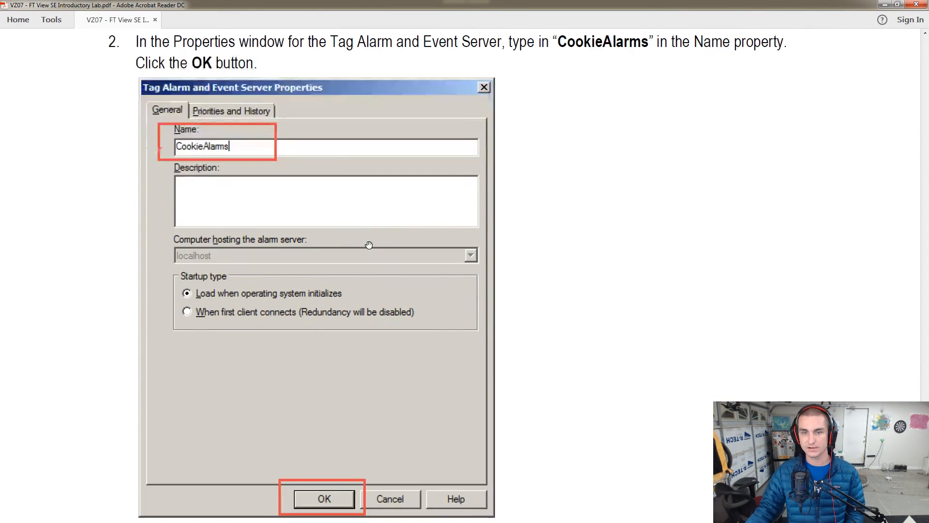
pyautogui.hotkey('alt', 'Tab')
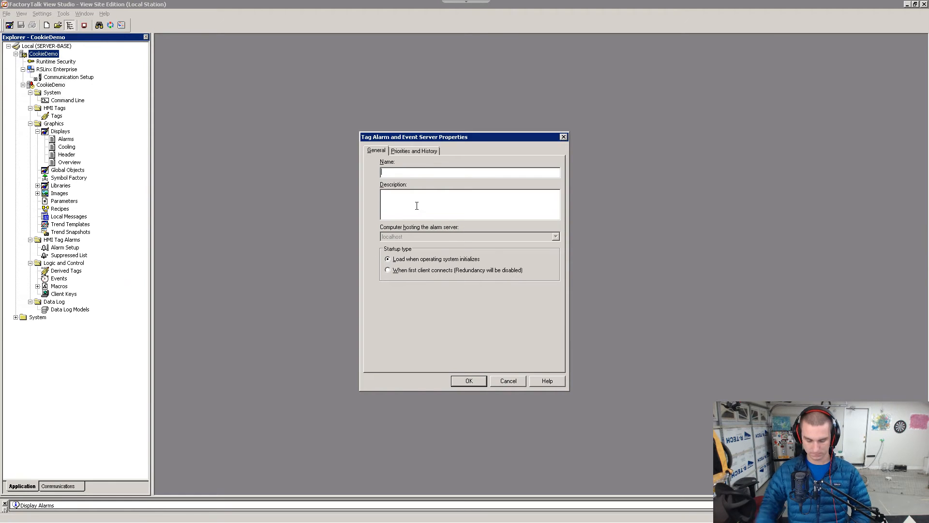
pyautogui.write('ookieAlarms')
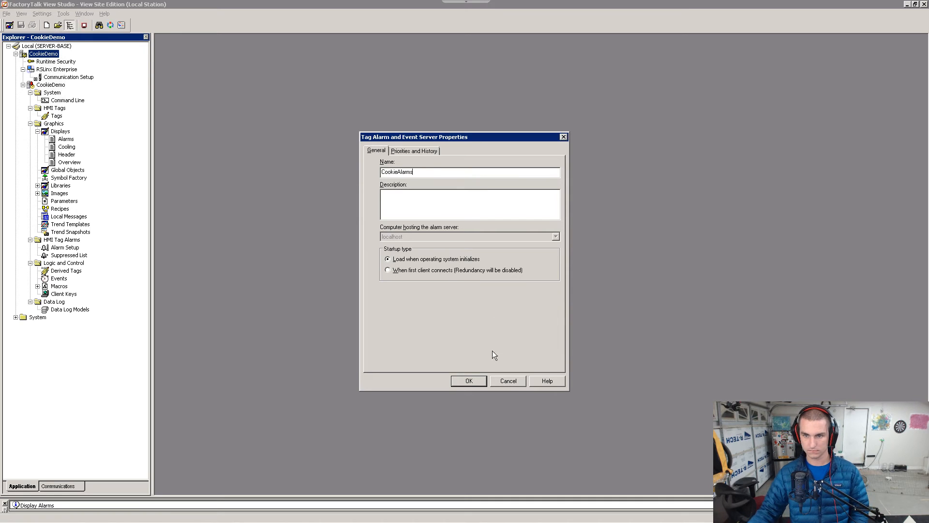
pyautogui.click(469, 382)
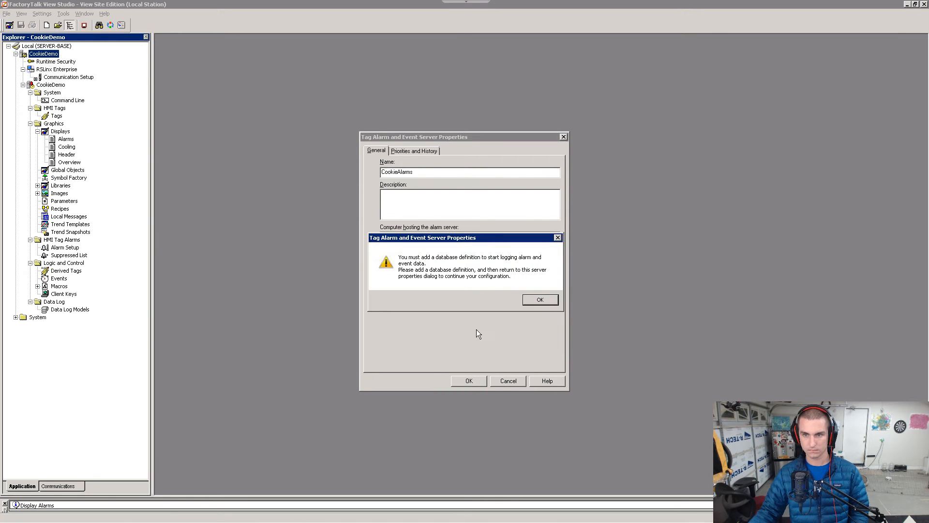
# Step: Check step 3 of the lab manual and acknowledge the database definition notice in FactoryTalk View Studio
pyautogui.hotkey('alt', 'Tab')
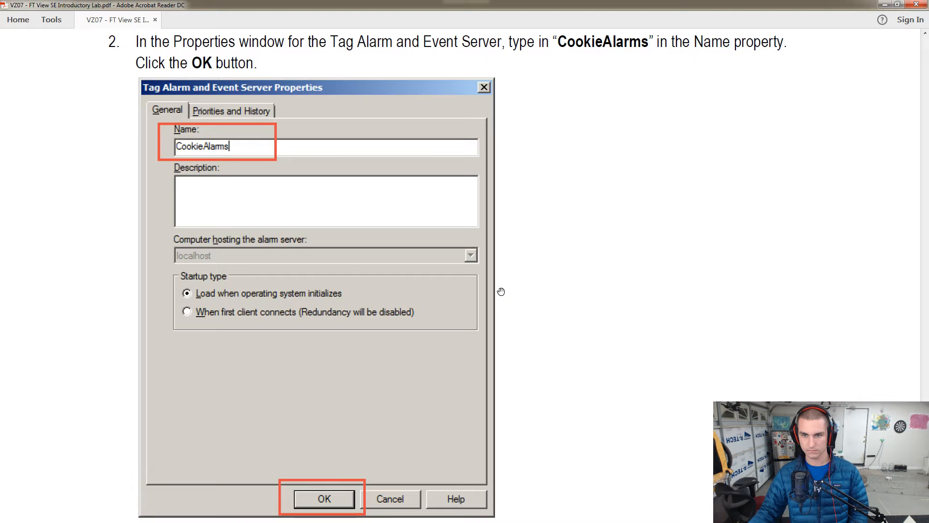
pyautogui.scroll(-10, 493, 293)
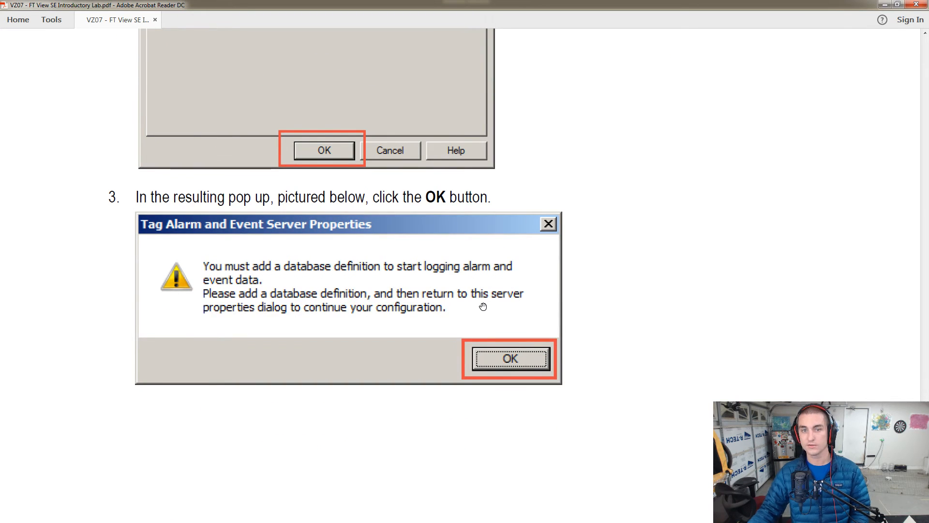
pyautogui.hotkey('alt', 'Tab')
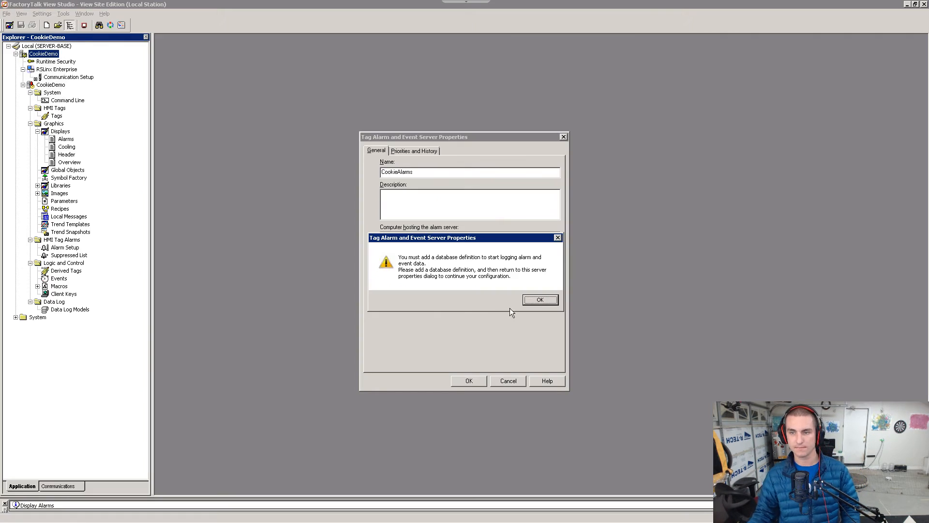
pyautogui.click(545, 300)
# Step: Read step 4 of the lab manual and open Alarm and Event Setup for the CookieAlarms server in FactoryTalk View Studio
pyautogui.hotkey('alt', 'Tab')
pyautogui.scroll(-3, 463, 348)
pyautogui.scroll(-8, 463, 348)
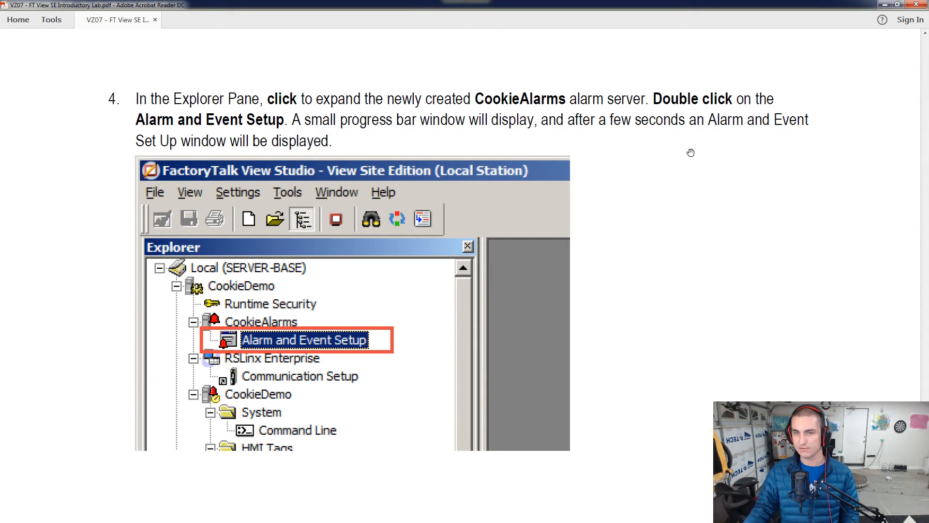
pyautogui.hotkey('alt', 'Tab')
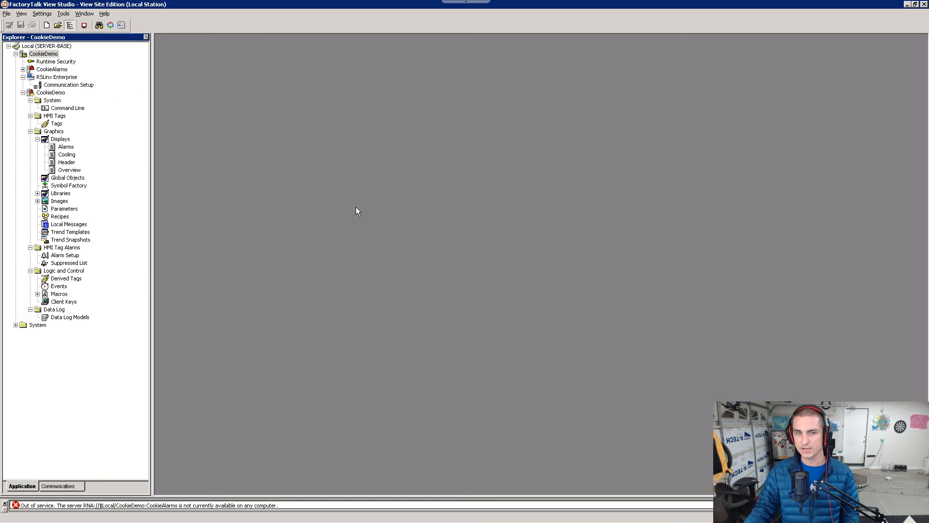
pyautogui.click(22, 70)
pyautogui.click(48, 70)
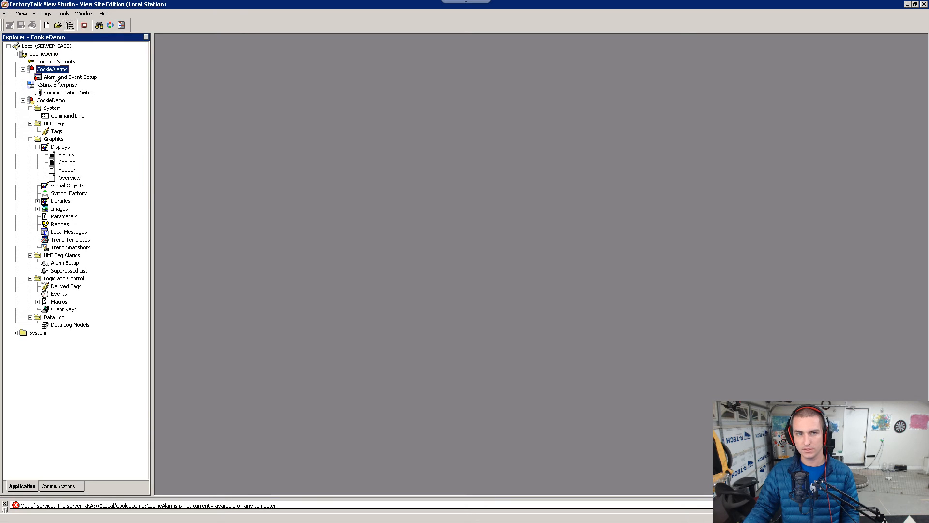
pyautogui.doubleClick(63, 77)
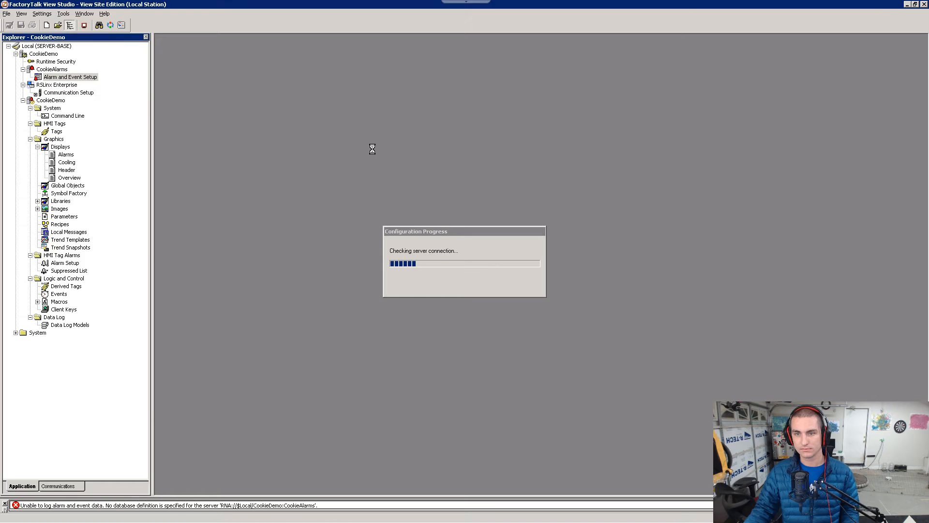
# Step: Read the lab manual's section on configuring alarms and step 5 on adding a digital alarm
pyautogui.hotkey('alt', 'Tab')
pyautogui.scroll(-10, 376, 263)
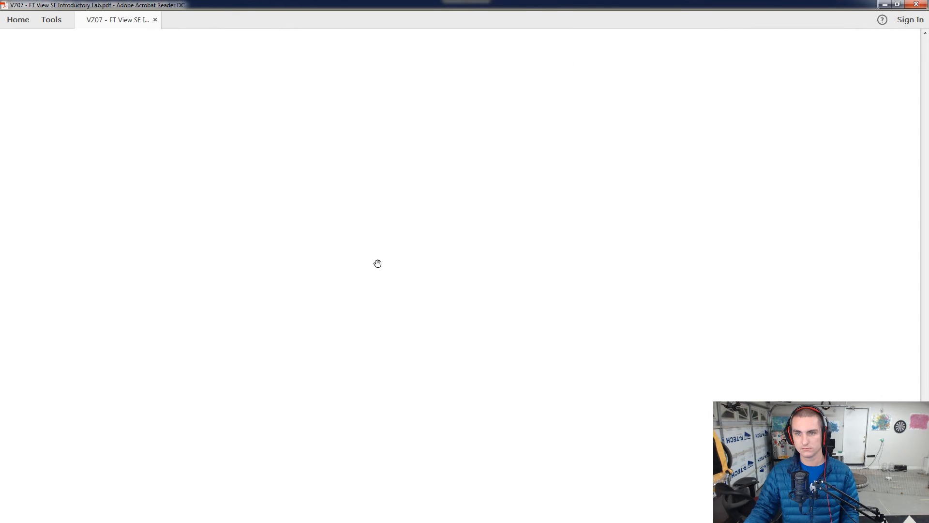
pyautogui.scroll(-10, 378, 264)
pyautogui.scroll(-3, 382, 258)
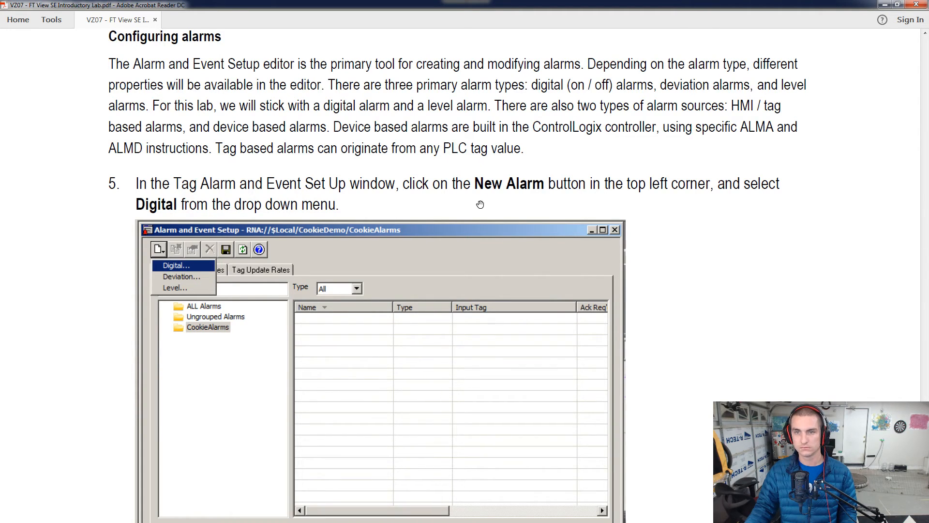
pyautogui.scroll(-1, 480, 204)
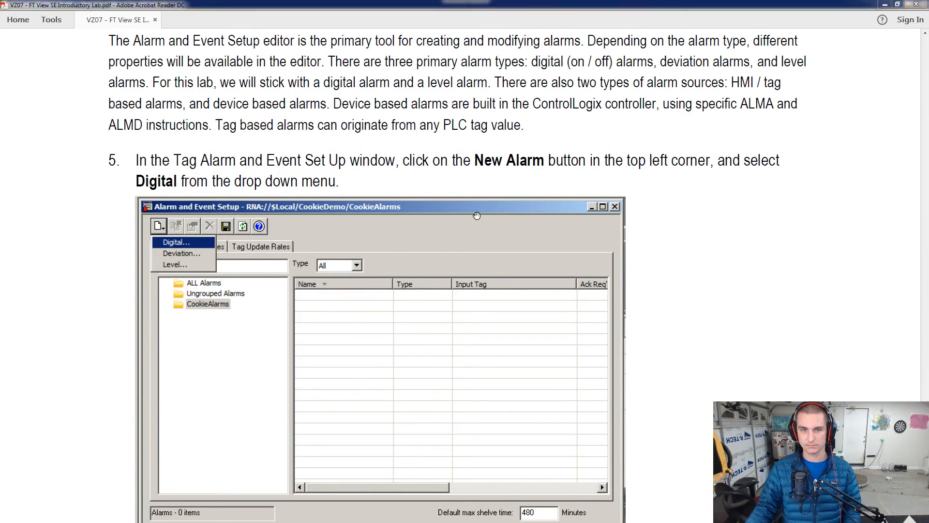
# Step: Start a new Digital alarm for the CookieAlarms server in FactoryTalk View Studio
pyautogui.hotkey('alt', 'Tab')
pyautogui.click(170, 55)
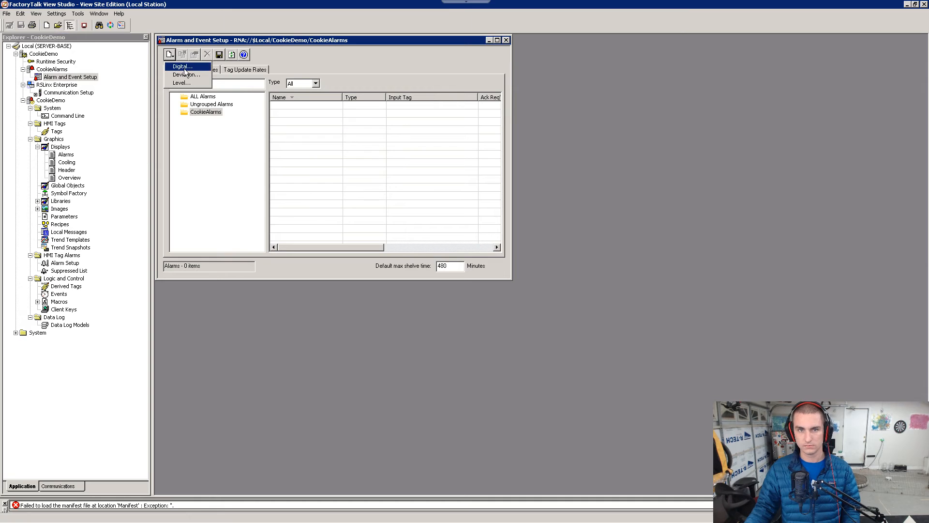
pyautogui.click(180, 66)
# Step: Read step 6 of the lab manual for the digital alarm's name, message and severity, and return to FactoryTalk View Studio
pyautogui.hotkey('alt', 'Tab')
pyautogui.scroll(-15, 379, 201)
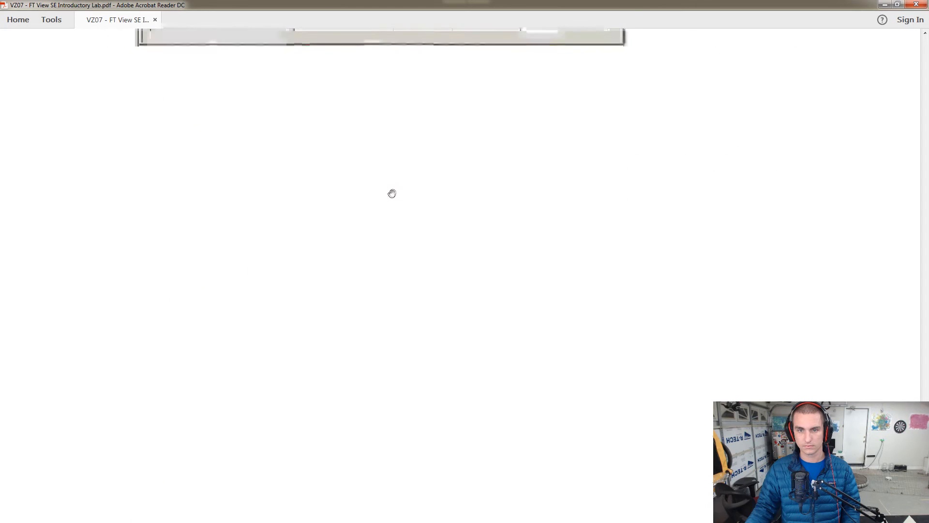
pyautogui.scroll(3, 408, 184)
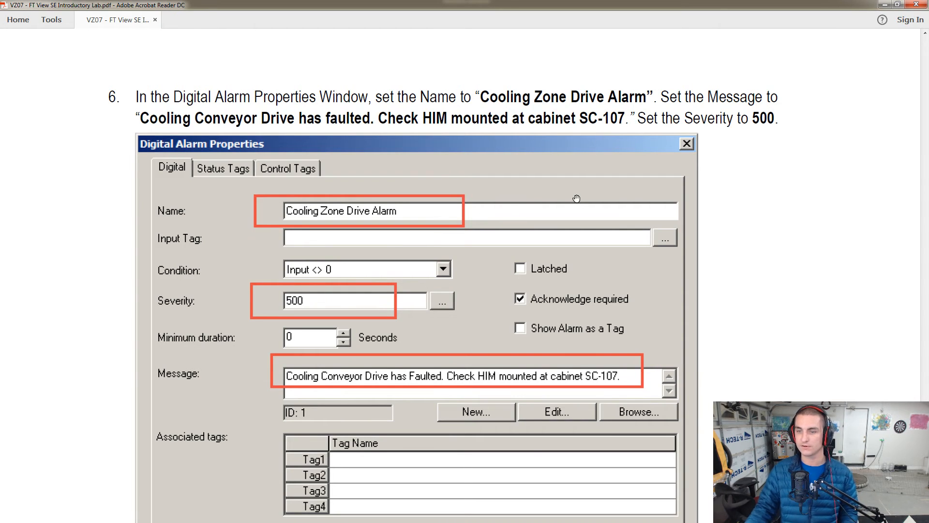
pyautogui.hotkey('alt', 'Tab')
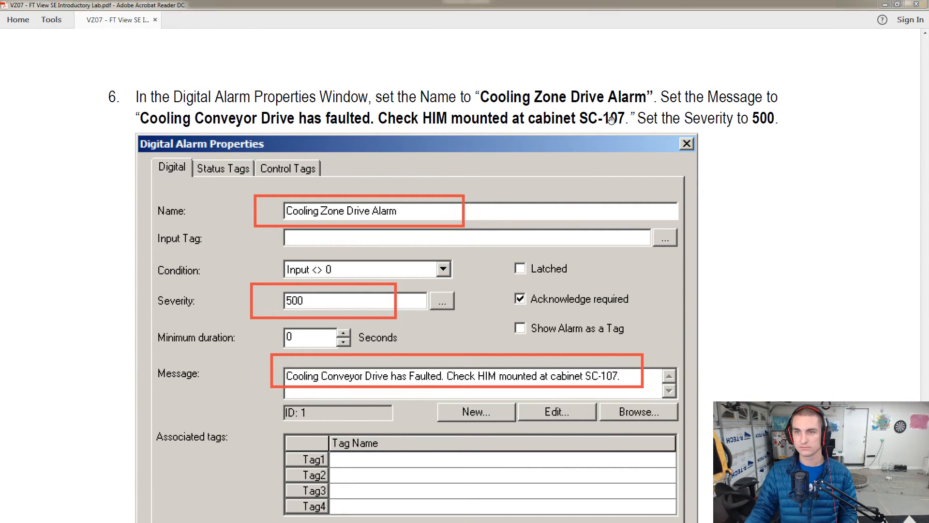
# Step: Enter Cooling Zone as the first part of the digital alarm's name, checking the wording against the lab manual
pyautogui.click(413, 156)
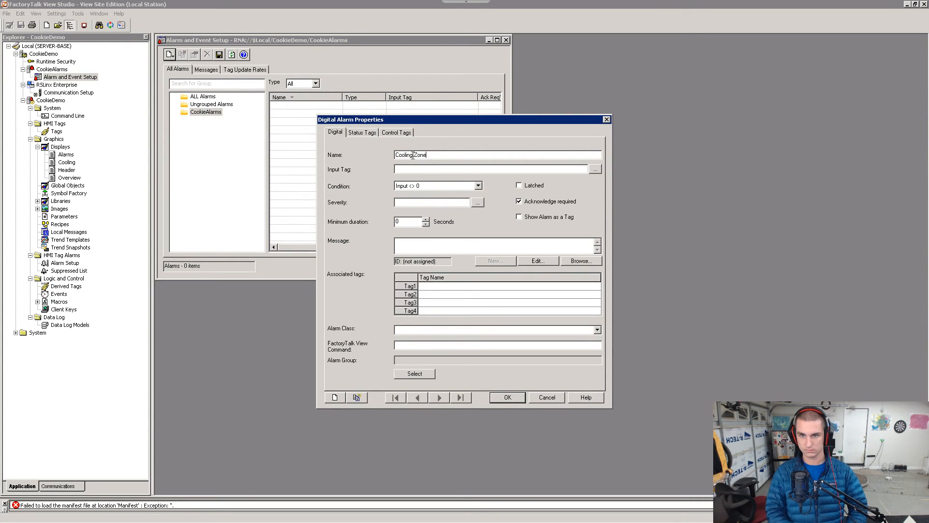
pyautogui.hotkey('alt', 'Tab')
pyautogui.hotkey('alt', 'Tab')
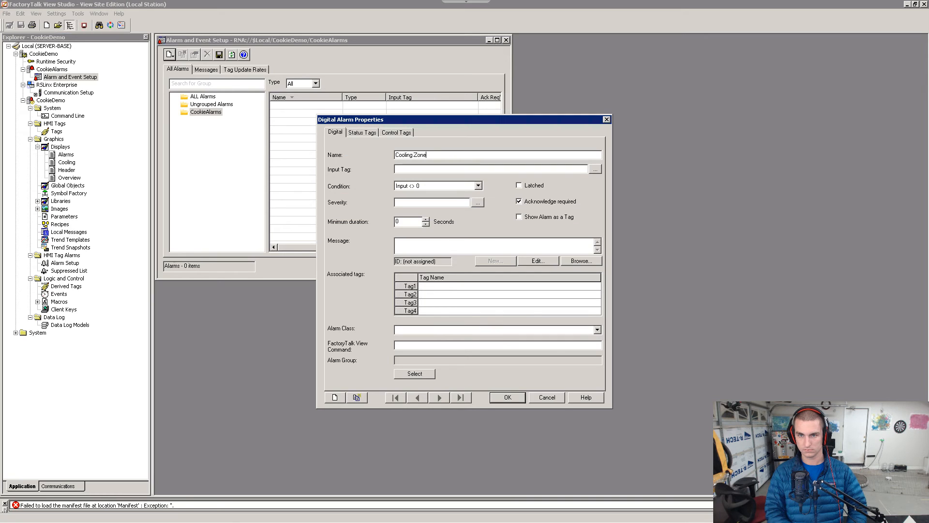
pyautogui.hotkey('alt', 'space')
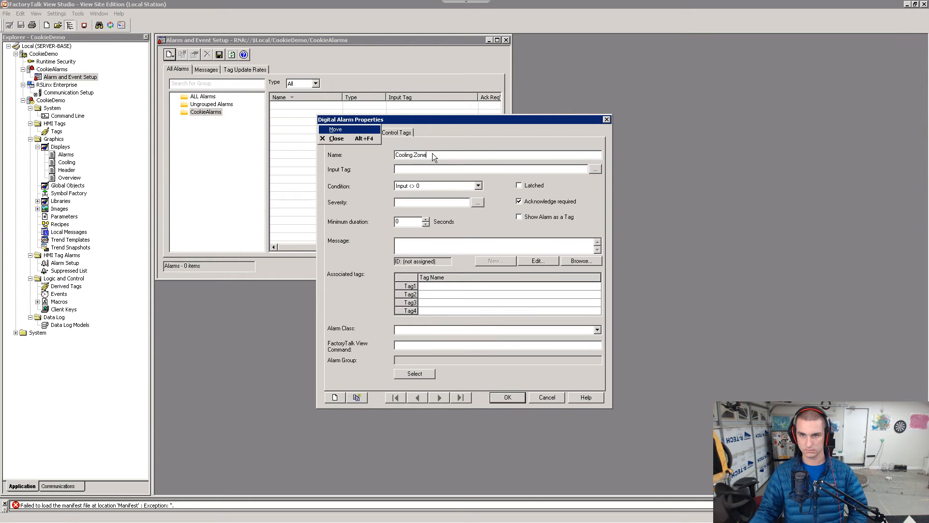
pyautogui.press('Escape')
pyautogui.hotkey('alt', 'space')
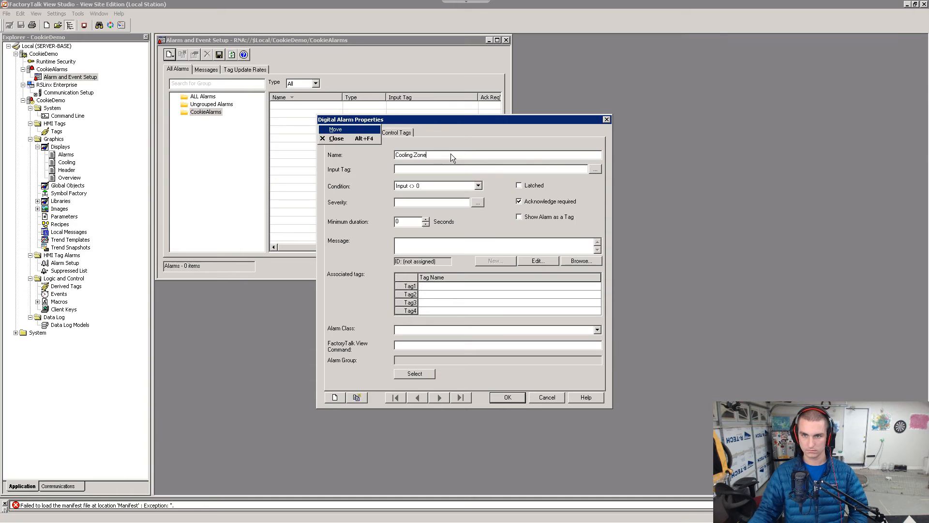
pyautogui.press('Escape')
pyautogui.hotkey('alt', 'space')
pyautogui.press('Escape')
pyautogui.hotkey('alt', 'space')
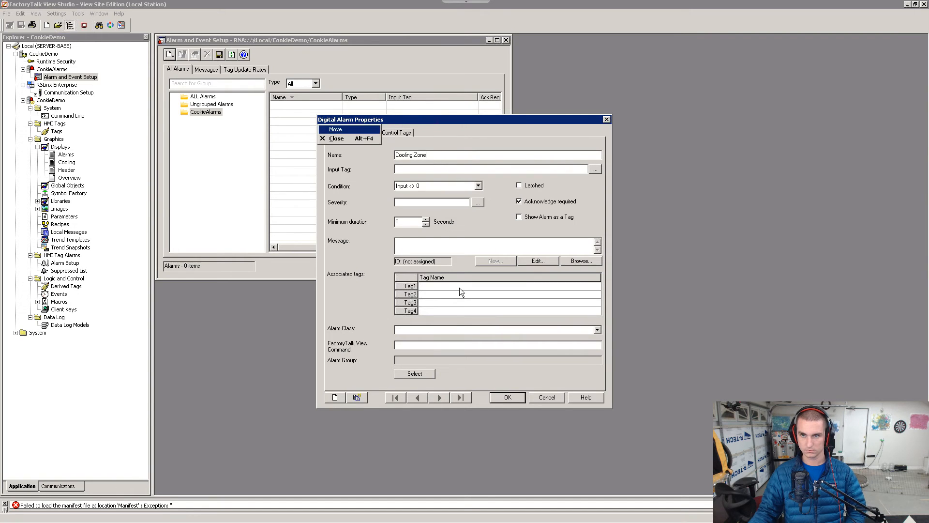
pyautogui.click(507, 397)
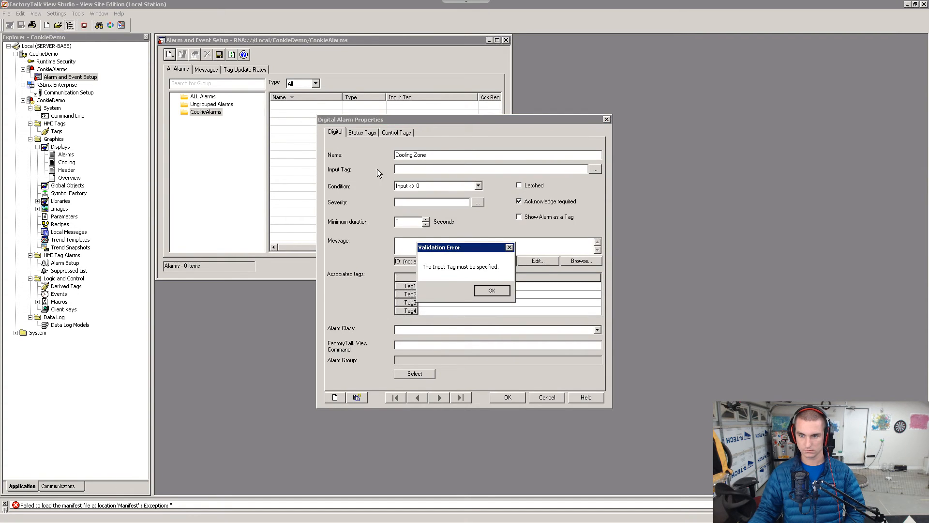
pyautogui.click(492, 290)
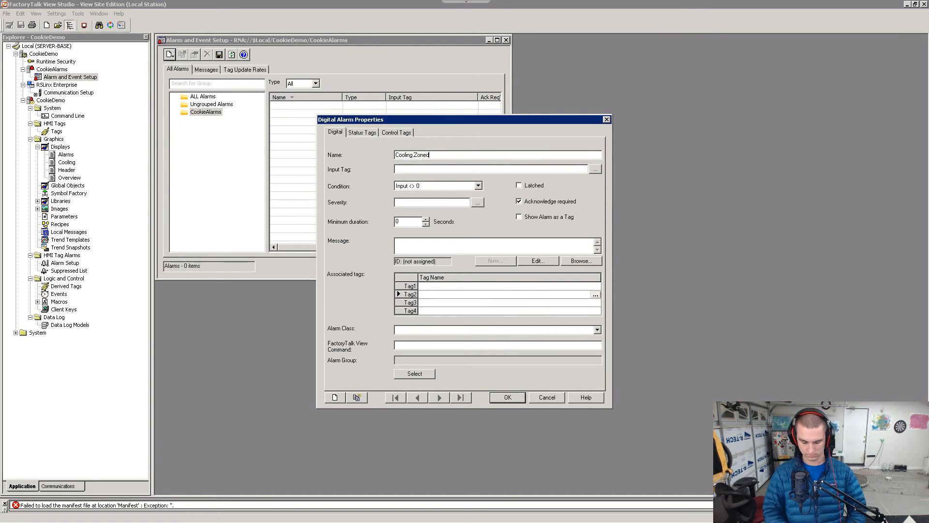
# Step: Complete the digital alarm's name as Cooling Zone Drive Alarm and set its severity to 500, rechecking the lab manual
pyautogui.press('BackSpace')
pyautogui.write('Drive Alarm')
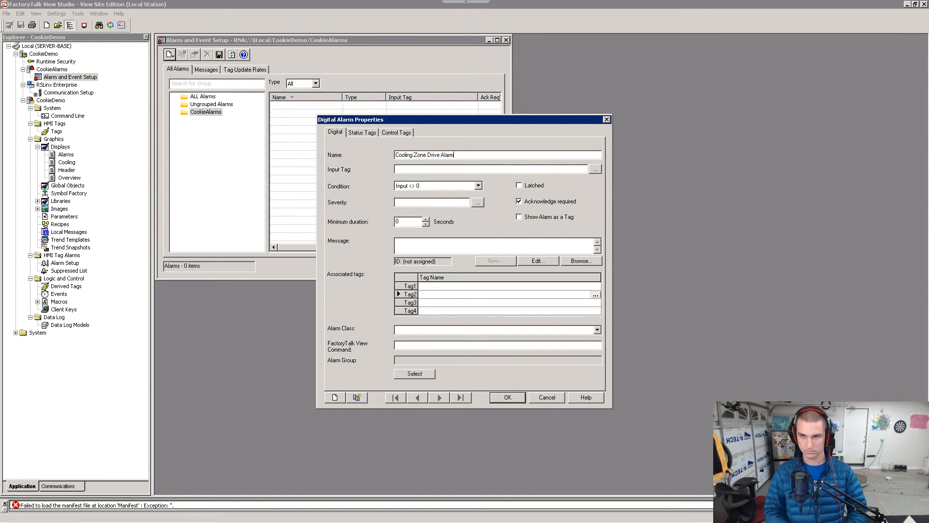
pyautogui.hotkey('alt', 'Tab')
pyautogui.hotkey('alt', 'Tab')
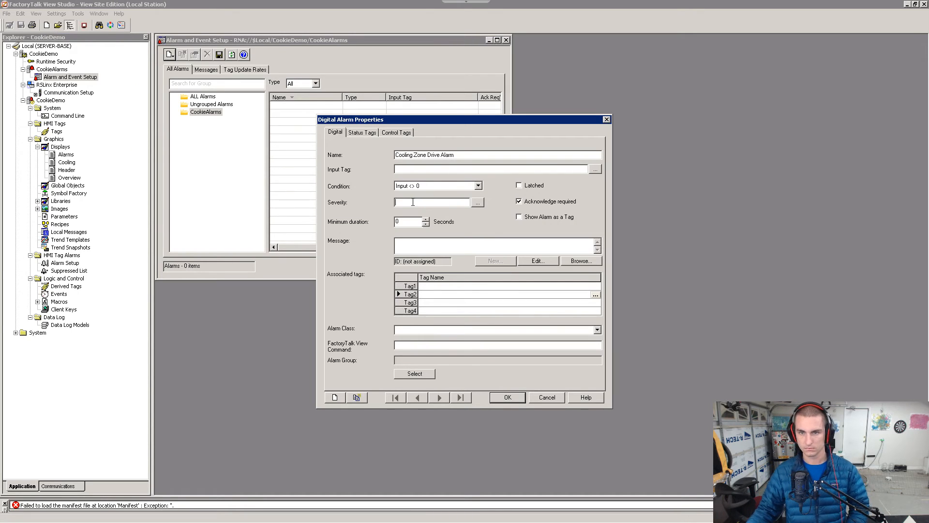
pyautogui.click(406, 203)
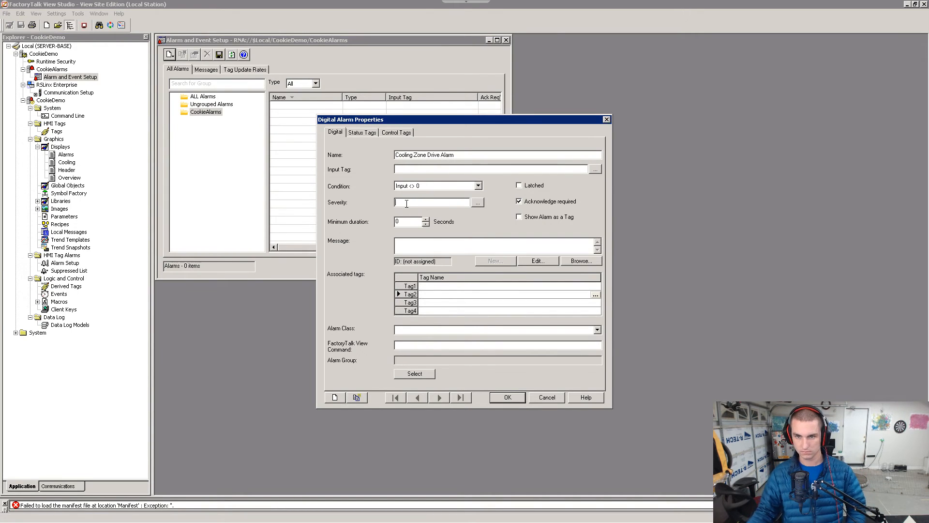
pyautogui.click(477, 203)
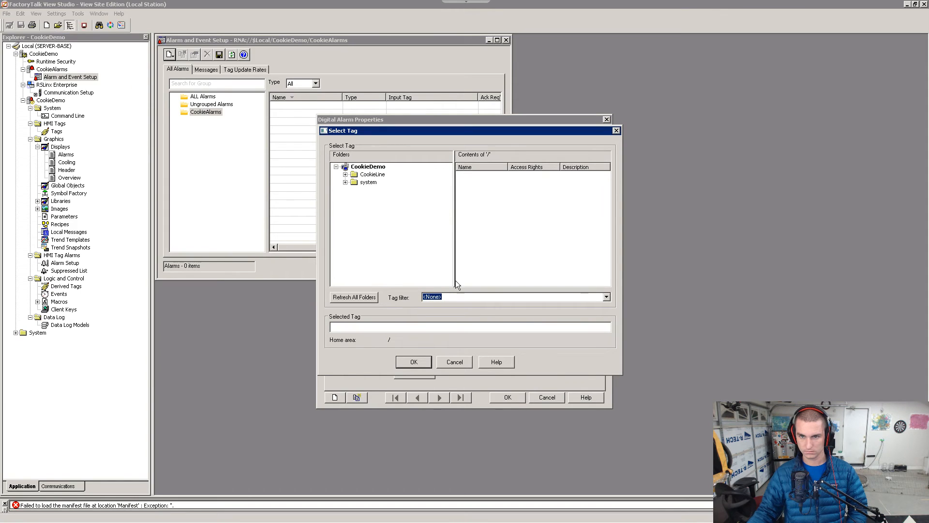
pyautogui.click(457, 362)
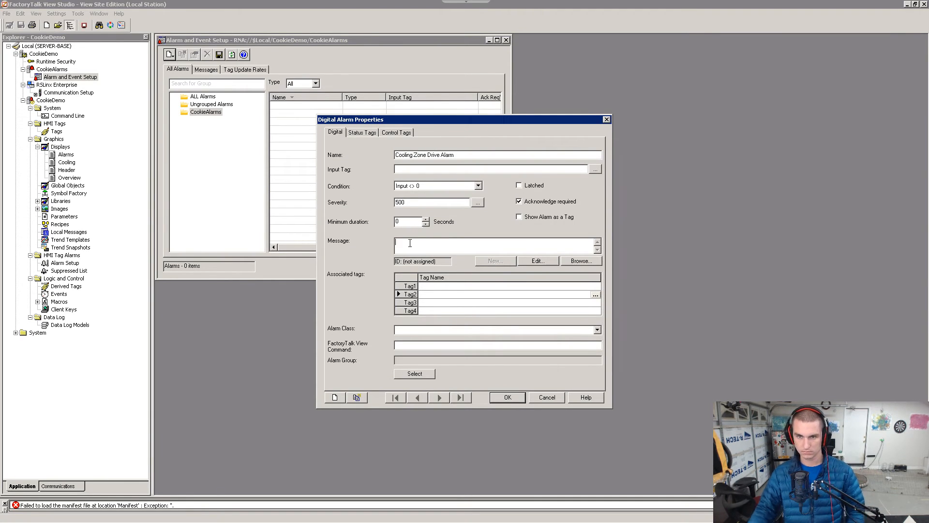
# Step: Recheck the lab manual and try to accept the digital alarm with its message and input tag left empty
pyautogui.hotkey('alt', 'Tab')
pyautogui.hotkey('alt', 'Tab')
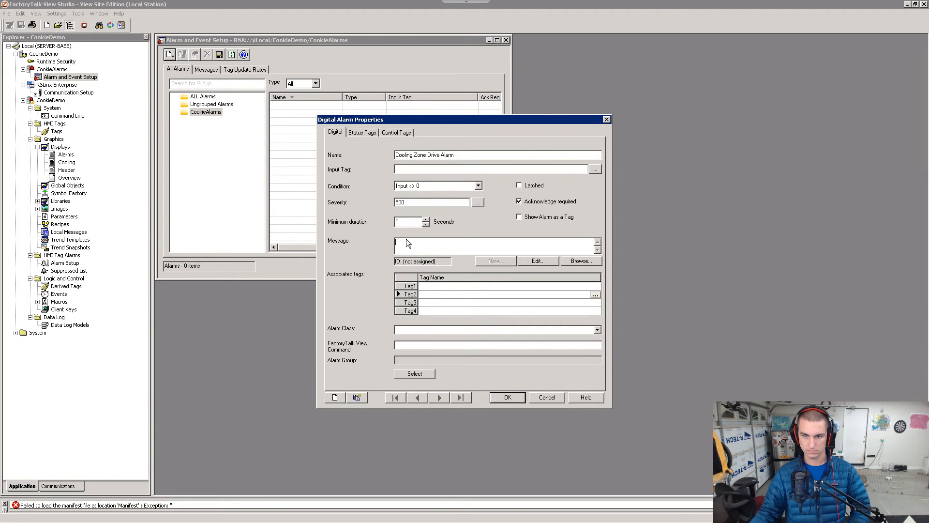
pyautogui.click(511, 398)
pyautogui.click(502, 291)
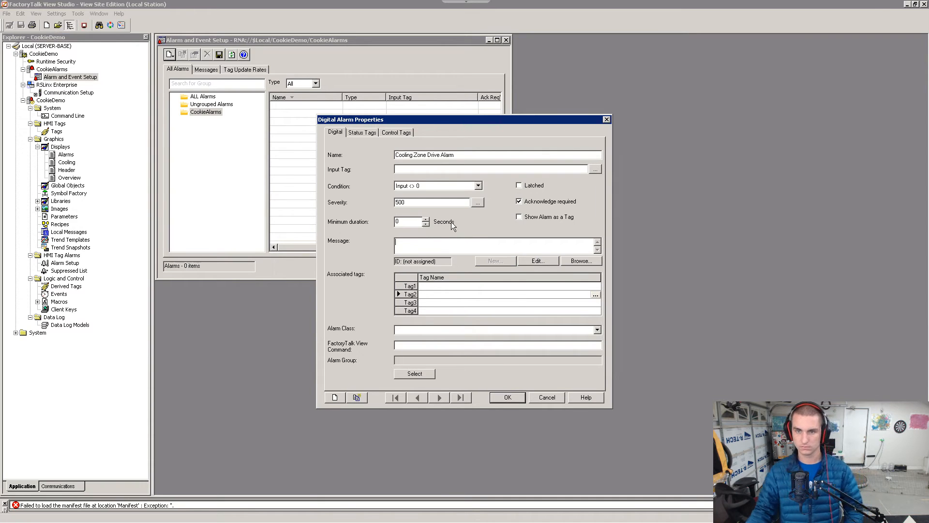
# Step: Read step 7 of the lab manual for the digital alarm's input tag, and return to FactoryTalk View Studio
pyautogui.hotkey('alt', 'Tab')
pyautogui.scroll(-5, 458, 221)
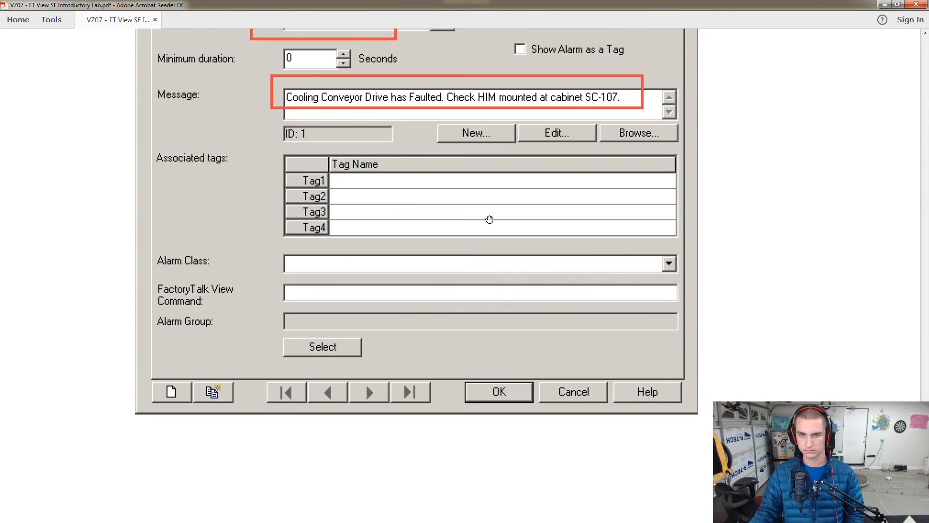
pyautogui.scroll(-10, 490, 220)
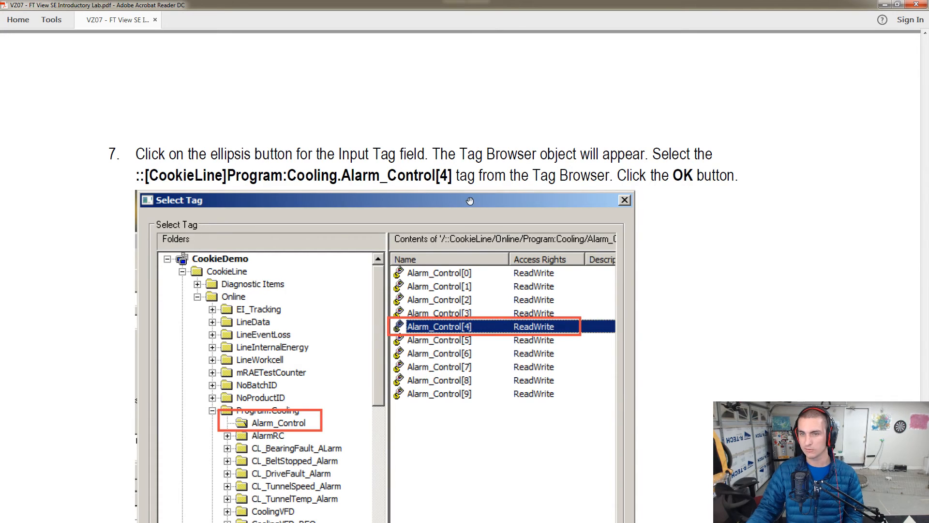
pyautogui.hotkey('alt', 'Tab')
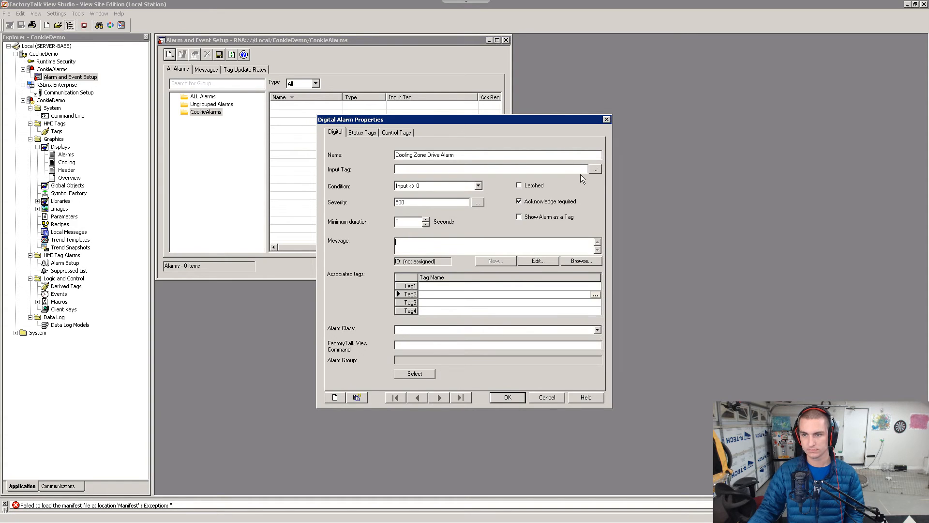
# Step: Assign the tag ::[CookieLine]Program:Cooling.Alarm_Control[4] from CookieLine's online Program:Cooling folder as the digital alarm's input tag
pyautogui.click(595, 169)
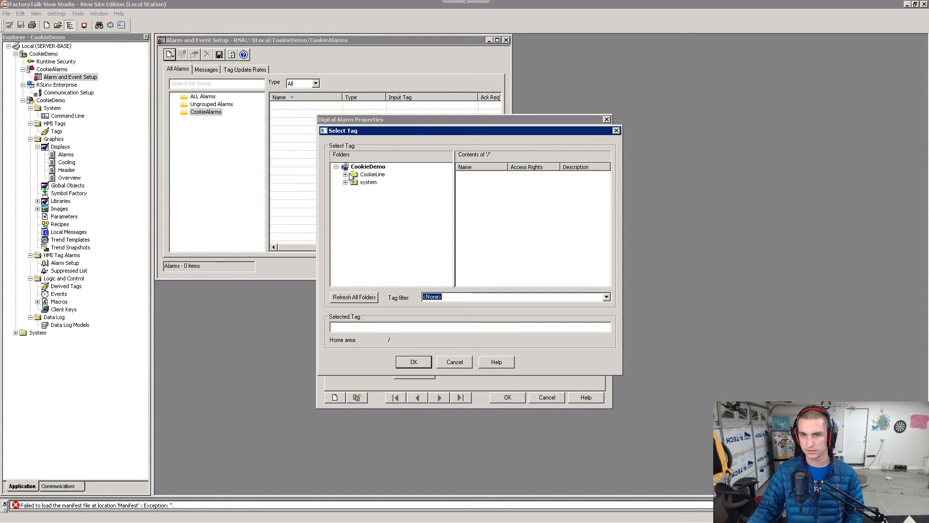
pyautogui.click(346, 175)
pyautogui.click(355, 190)
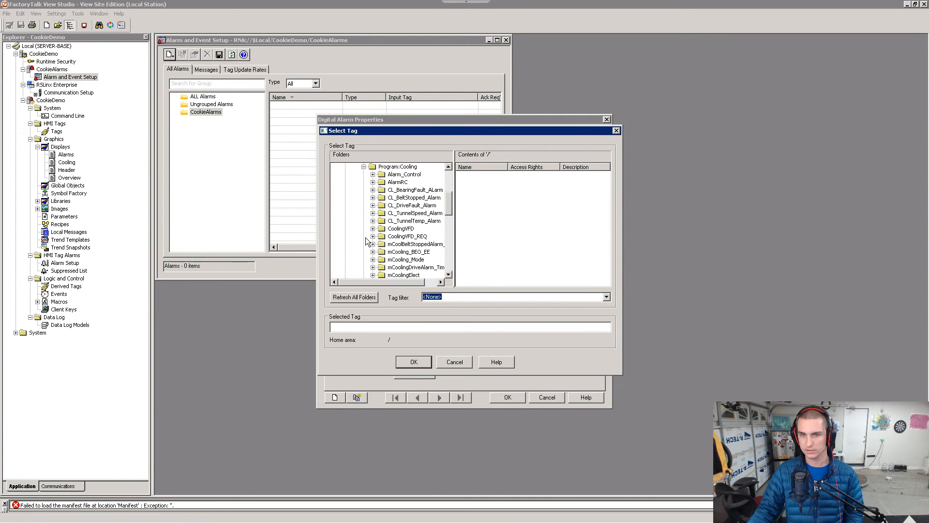
pyautogui.click(365, 237)
pyautogui.scroll(-5, 387, 232)
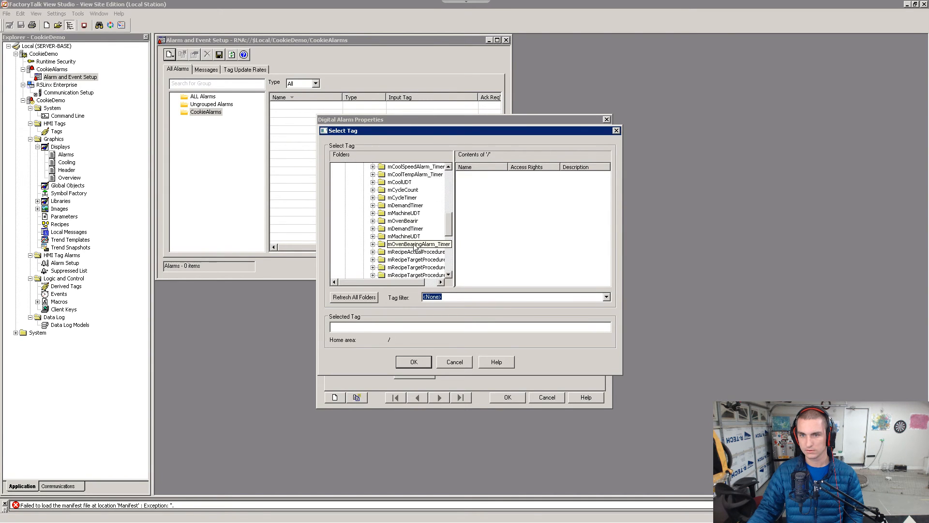
pyautogui.hotkey('alt', 'Tab')
pyautogui.hotkey('alt', 'Tab')
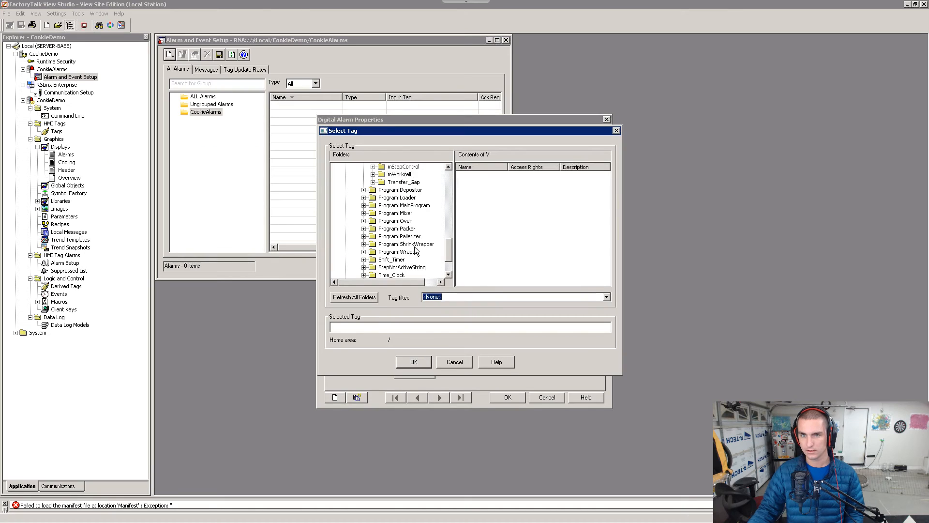
pyautogui.scroll(5, 389, 239)
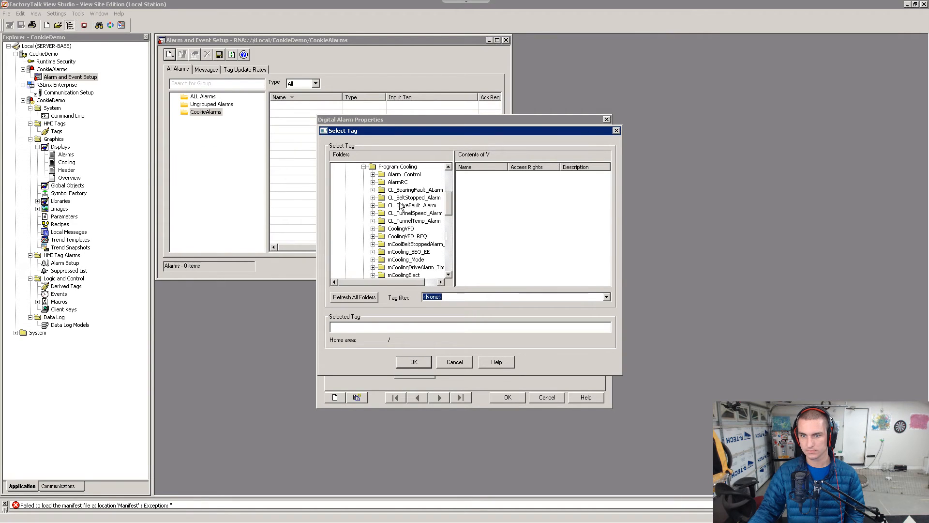
pyautogui.click(373, 174)
pyautogui.click(403, 174)
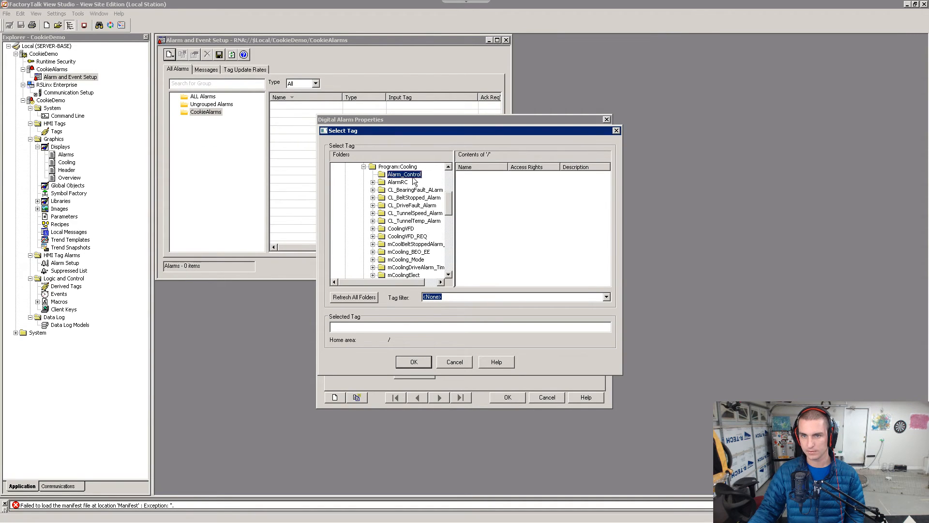
pyautogui.click(496, 209)
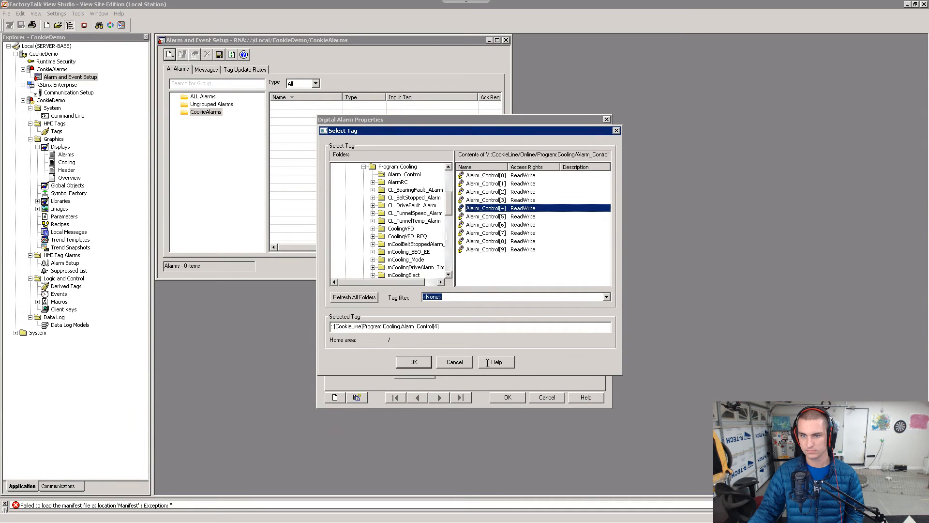
pyautogui.click(413, 362)
# Step: Read step 8 of the lab manual and append .1 to the digital alarm's input tag to reference a single bit
pyautogui.hotkey('alt', 'Tab')
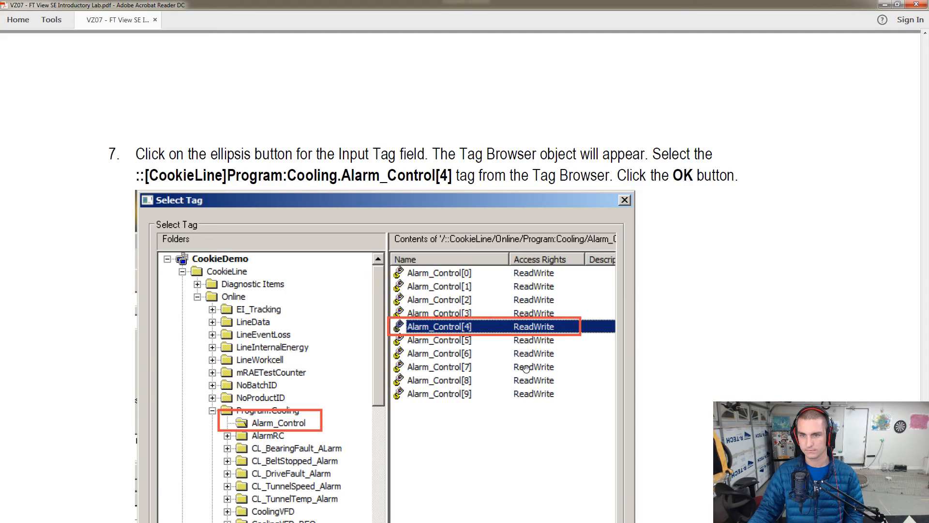
pyautogui.scroll(-10, 545, 368)
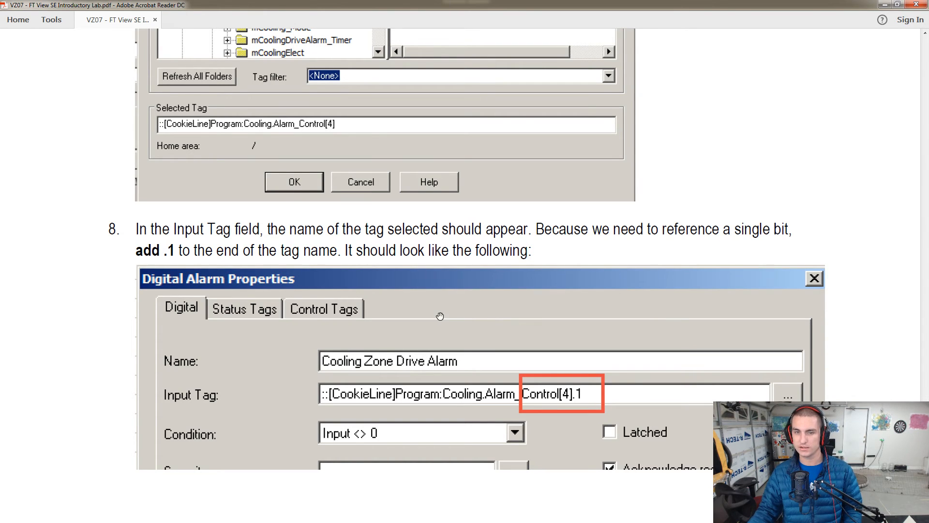
pyautogui.hotkey('alt', 'Tab')
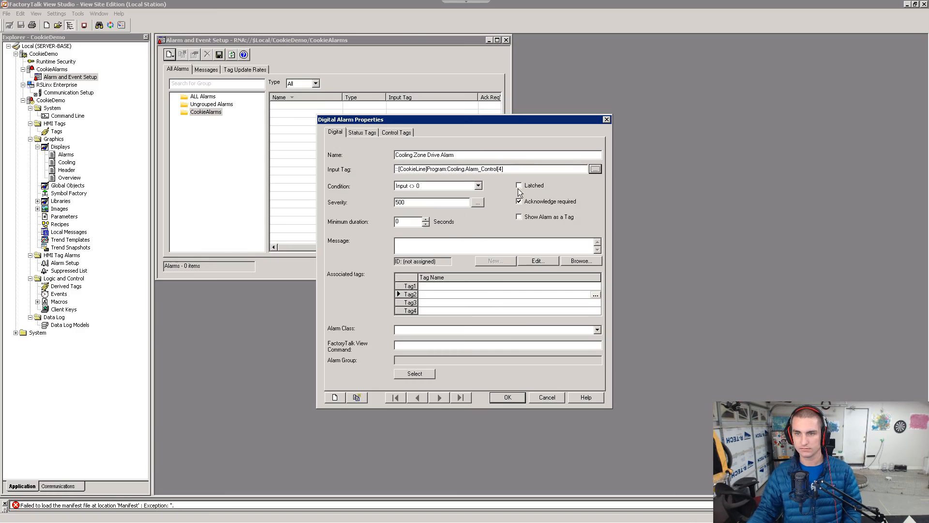
pyautogui.click(532, 167)
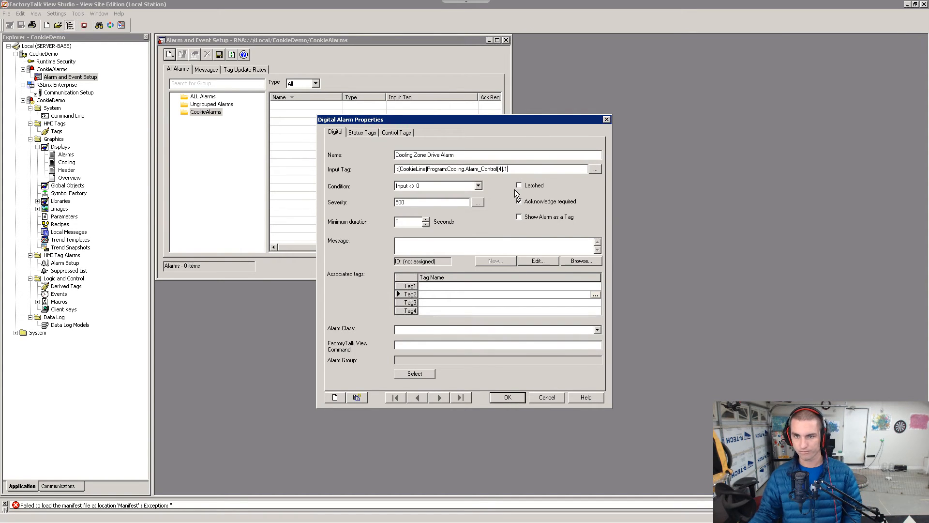
# Step: Read steps 9 and 10 of the lab manual, and create the digital alarm with an unassigned message ID
pyautogui.hotkey('alt', 'Tab')
pyautogui.scroll(-8, 545, 277)
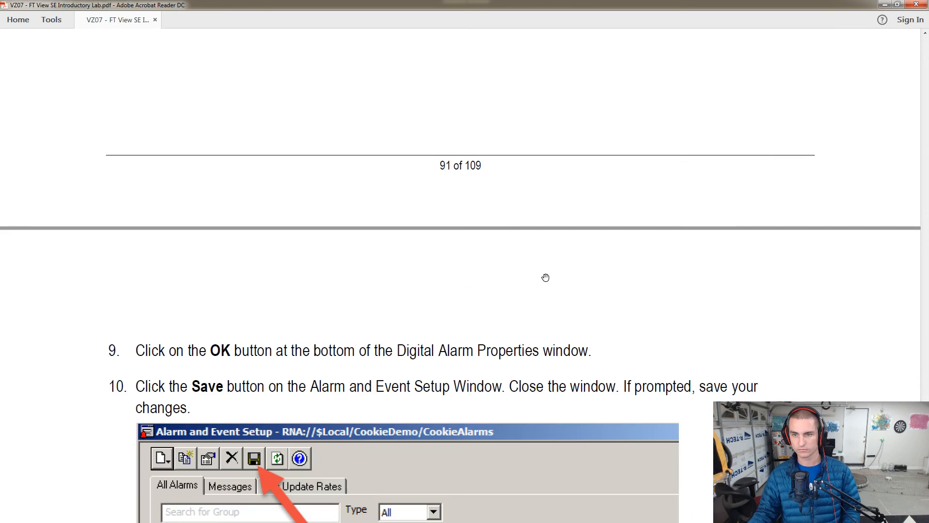
pyautogui.scroll(-3, 545, 277)
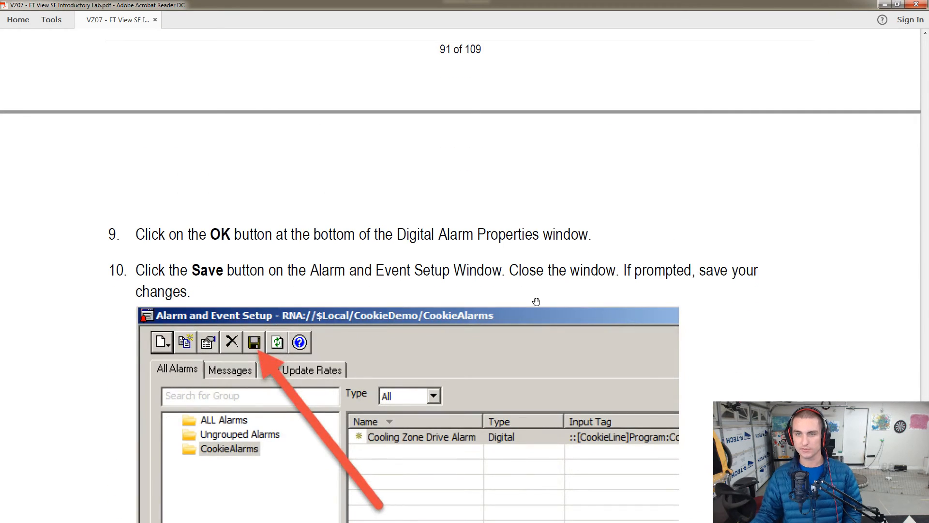
pyautogui.scroll(-3, 567, 351)
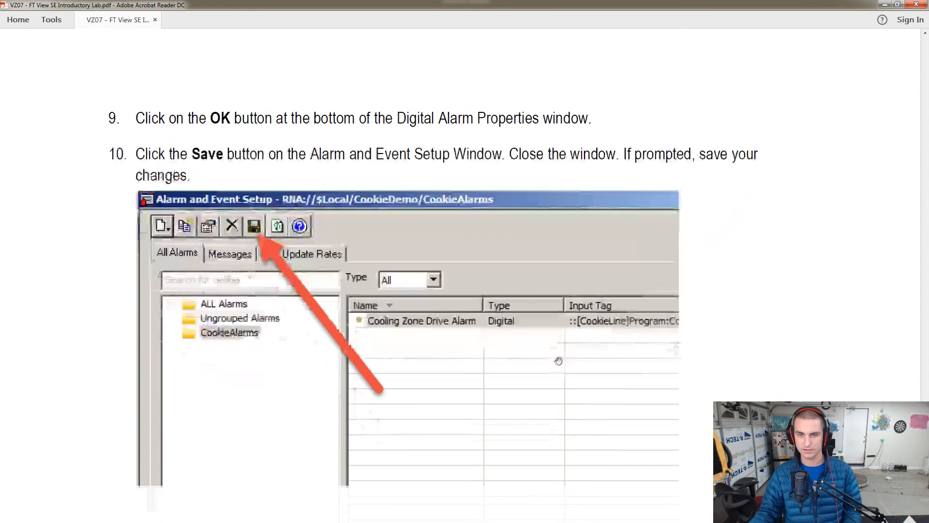
pyautogui.hotkey('alt', 'Tab')
pyautogui.click(512, 398)
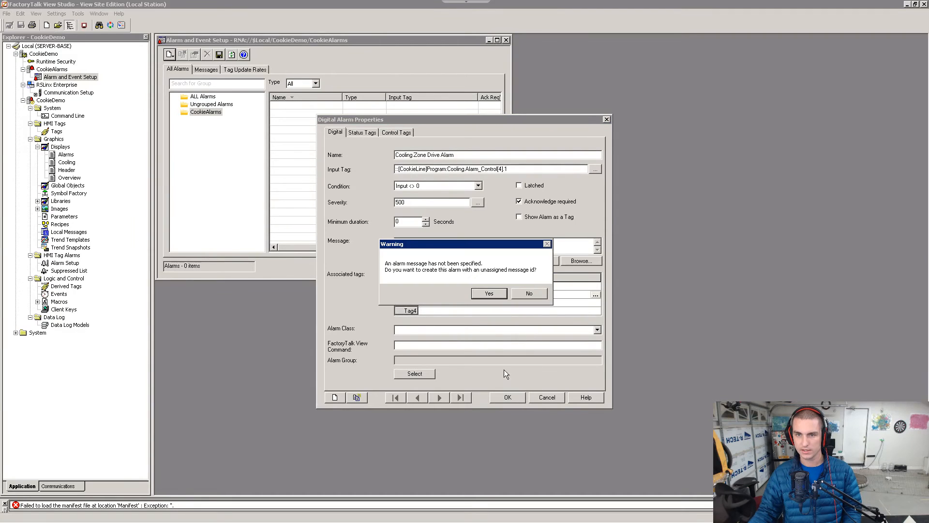
pyautogui.press('Return')
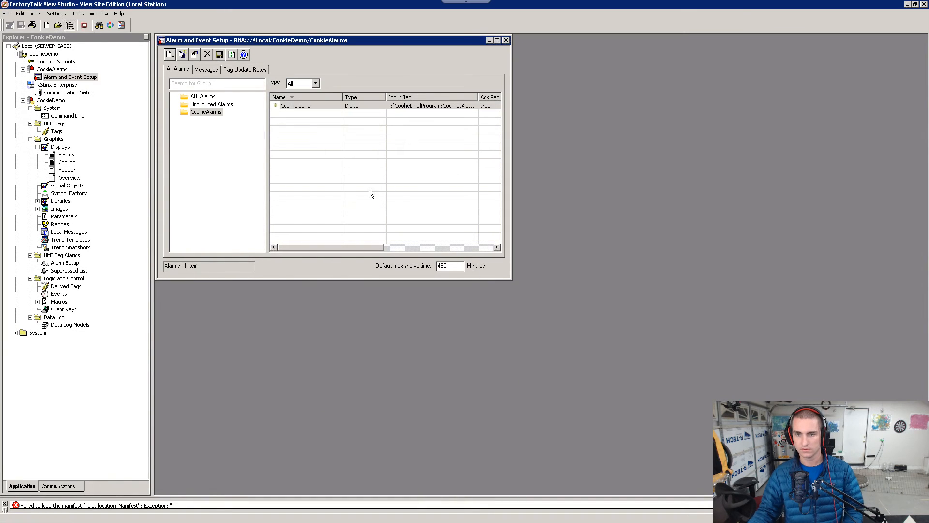
# Step: Reopen the Cooling Zone alarm's properties and set its message to Cooling Zone Drive Faulted
pyautogui.rightClick(313, 105)
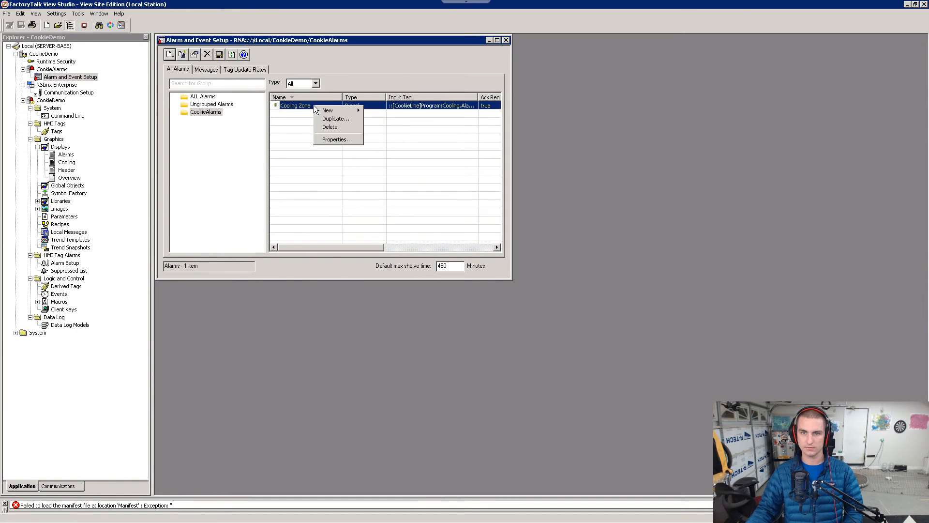
pyautogui.click(333, 141)
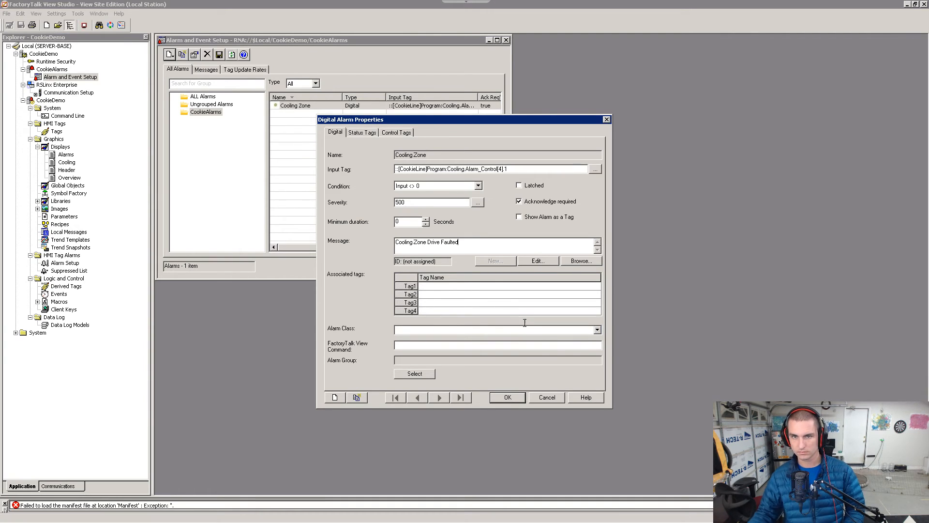
pyautogui.click(507, 398)
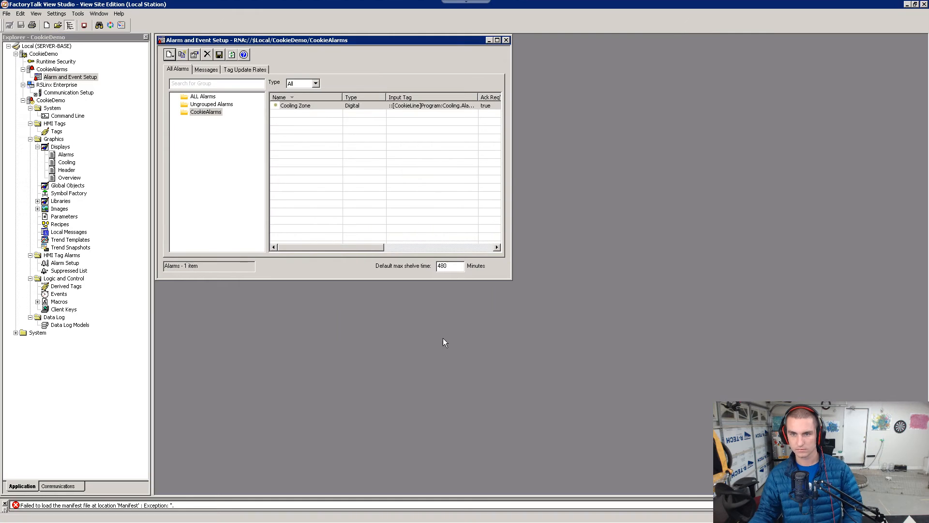
# Step: Recheck the lab manual and save the CookieAlarms alarm and event setup
pyautogui.hotkey('alt', 'Tab')
pyautogui.hotkey('alt', 'Tab')
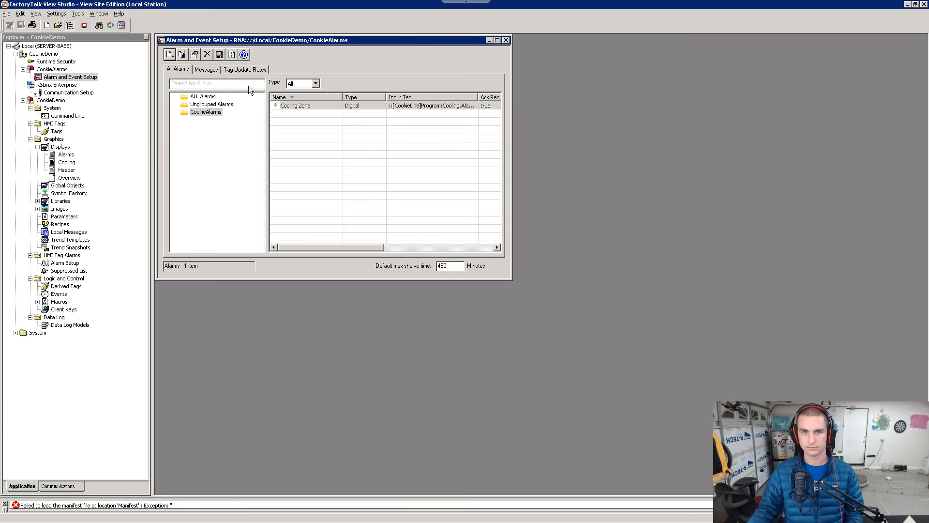
pyautogui.click(219, 54)
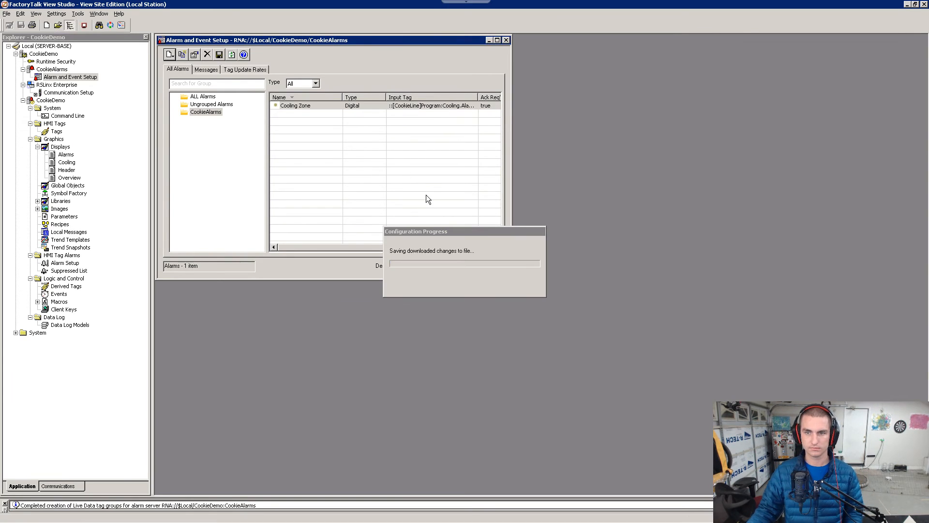
# Step: Read the lab manual's Alarm Display Objects section through step 12, and return to FactoryTalk View Studio
pyautogui.hotkey('alt', 'Tab')
pyautogui.scroll(-10, 518, 261)
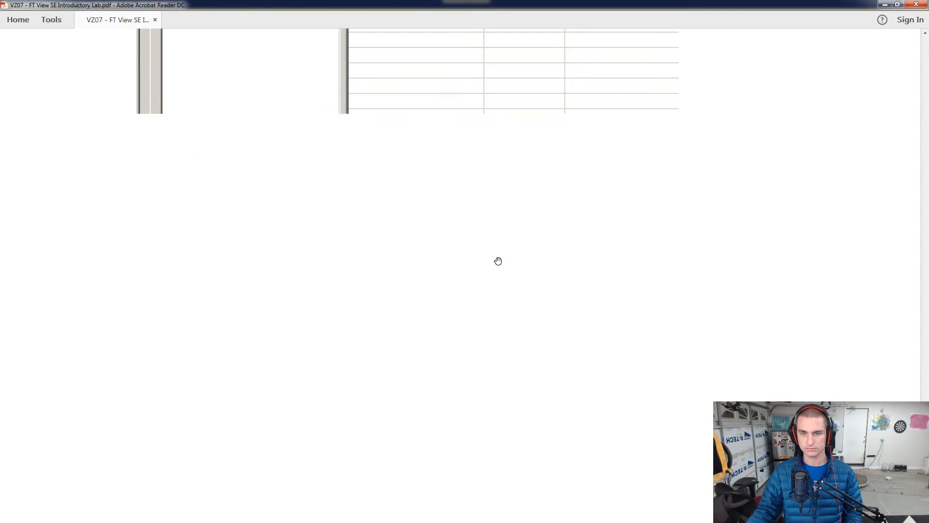
pyautogui.scroll(-3, 500, 257)
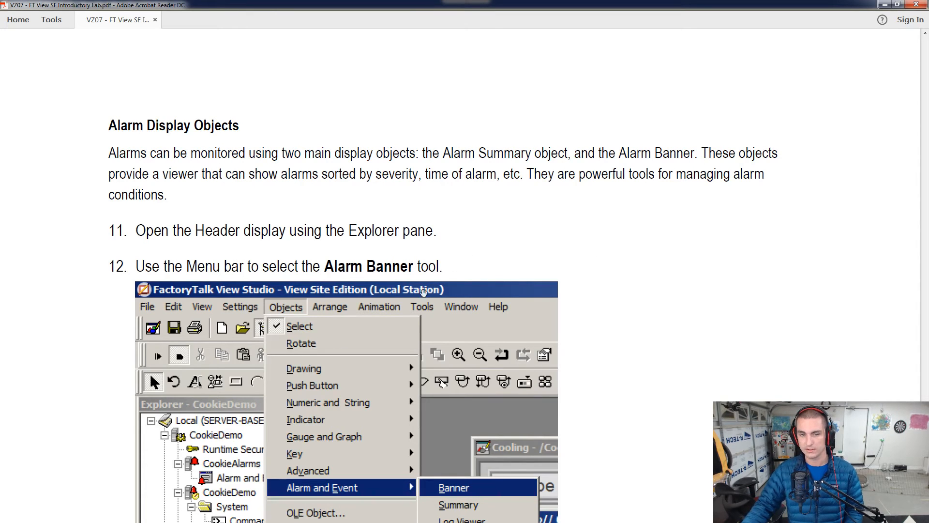
pyautogui.scroll(-2, 431, 280)
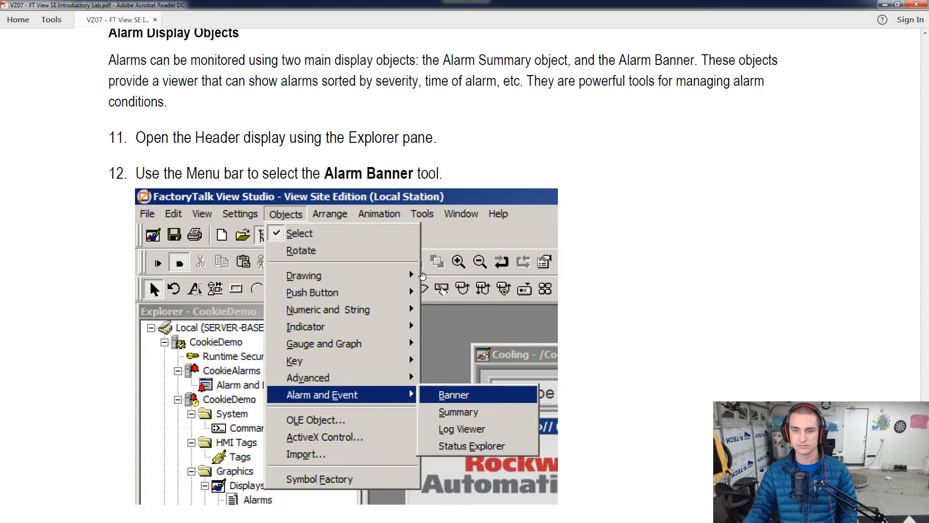
pyautogui.hotkey('alt', 'Tab')
# Step: Close the Alarm and Event Setup window and open the Header display, rechecking the lab manual
pyautogui.click(506, 40)
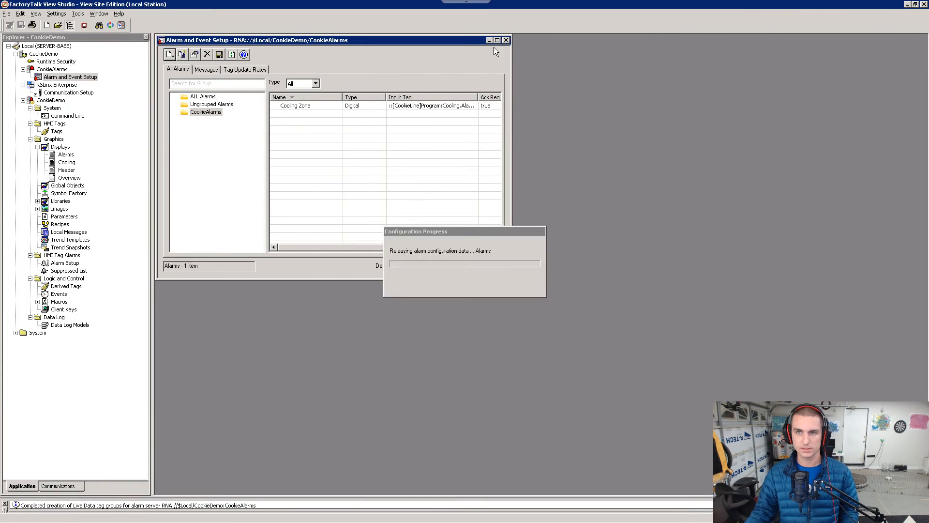
pyautogui.click(67, 172)
pyautogui.hotkey('alt', 'Tab')
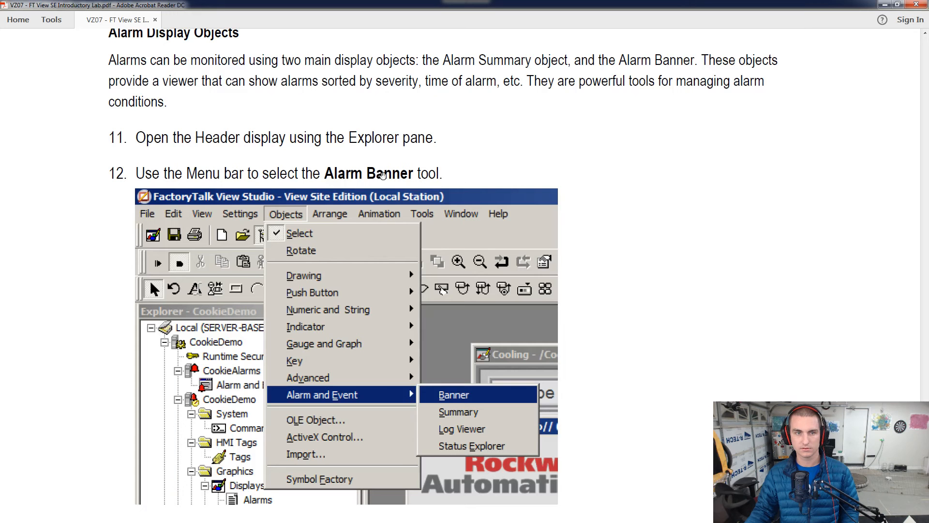
pyautogui.hotkey('alt', 'Tab')
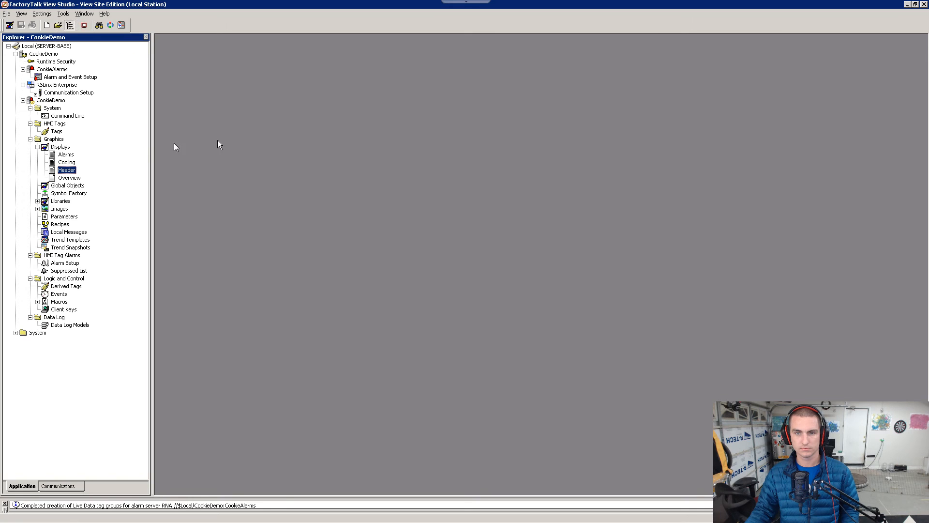
pyautogui.doubleClick(67, 170)
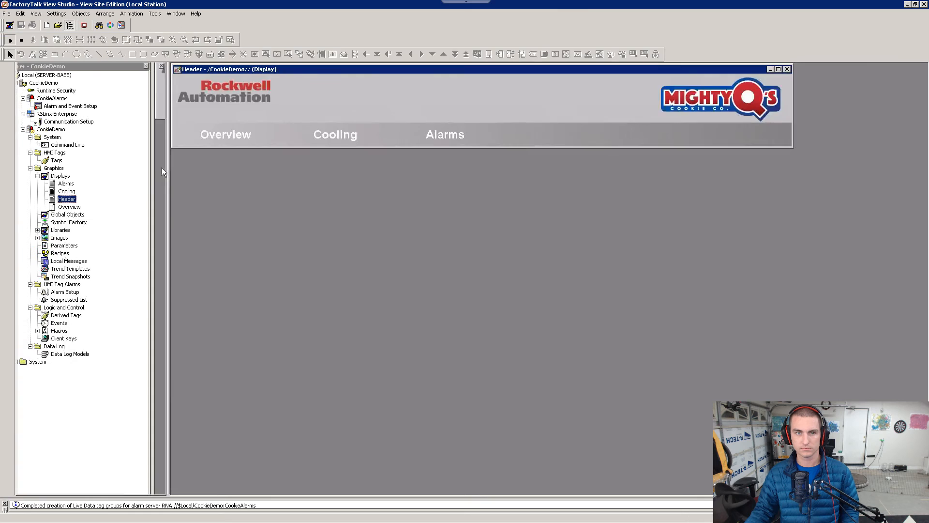
# Step: Check step 13 of the lab manual and draw an Alarm and Event Banner between the two logos on the Header display
pyautogui.hotkey('alt', 'Tab')
pyautogui.hotkey('alt', 'Tab')
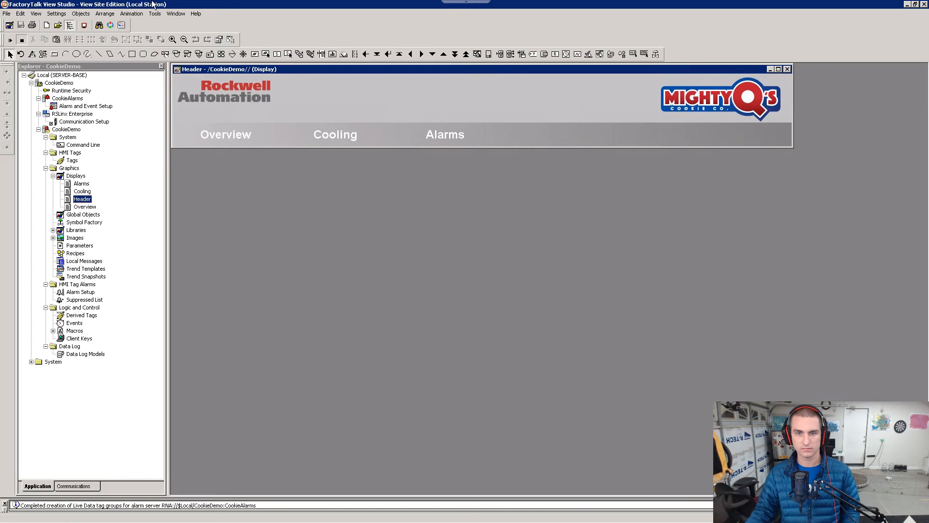
pyautogui.click(81, 14)
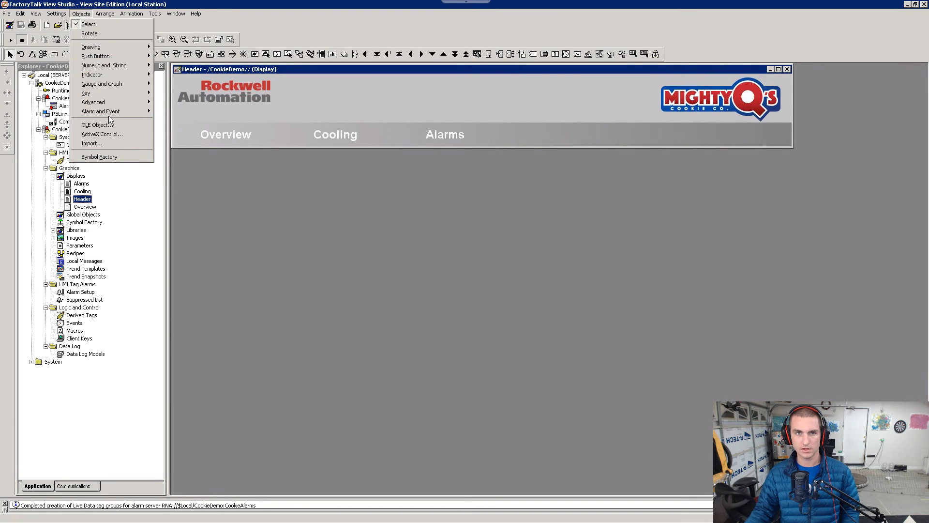
pyautogui.moveTo(117, 113)
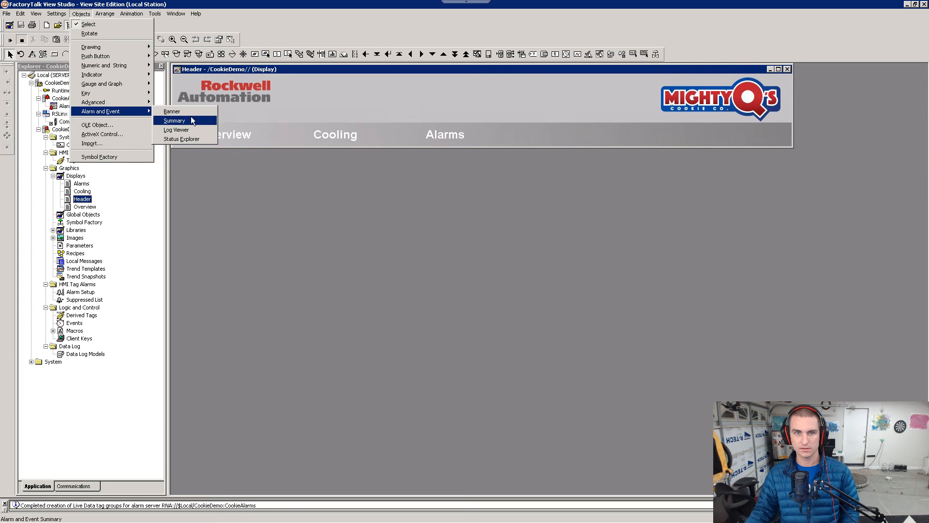
pyautogui.hotkey('alt', 'Tab')
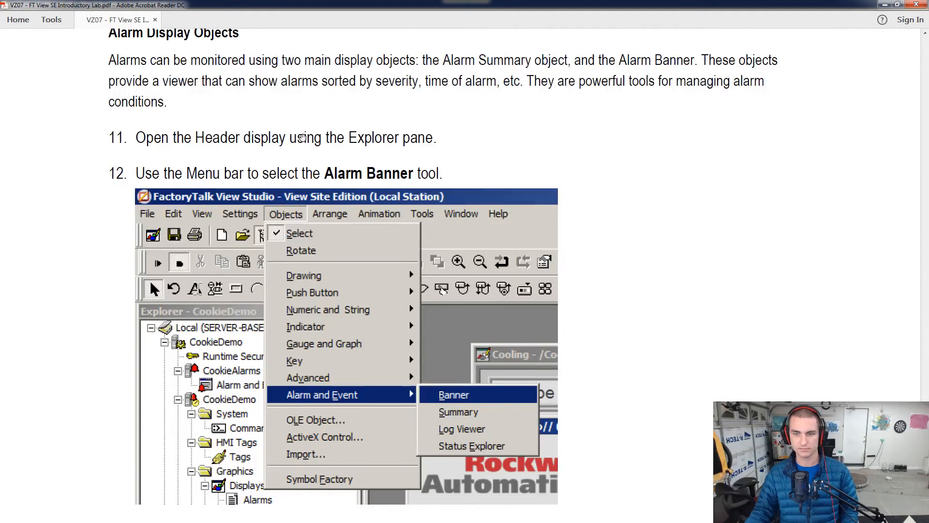
pyautogui.scroll(-10, 302, 138)
pyautogui.scroll(3, 434, 276)
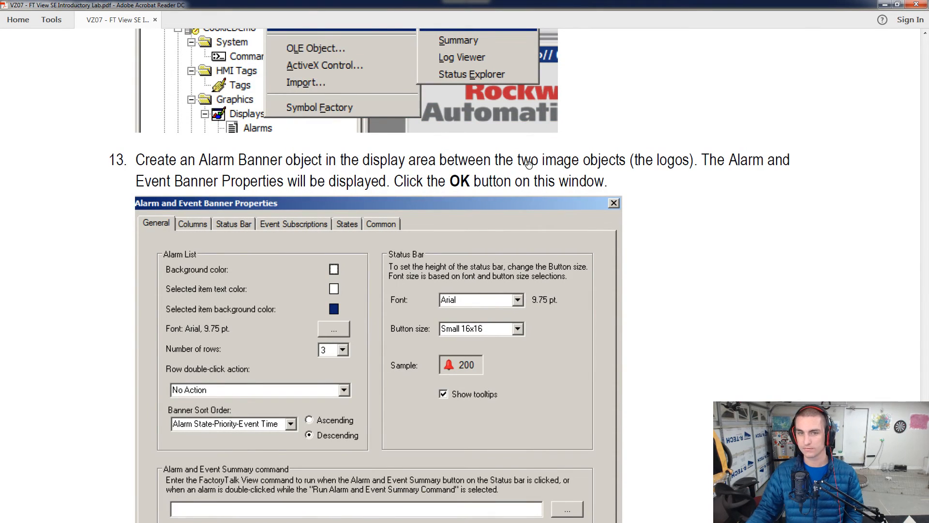
pyautogui.hotkey('alt', 'Tab')
pyautogui.moveTo(287, 79)
pyautogui.mouseDown()
pyautogui.moveTo(435, 107)
pyautogui.moveTo(632, 118)
pyautogui.mouseUp()
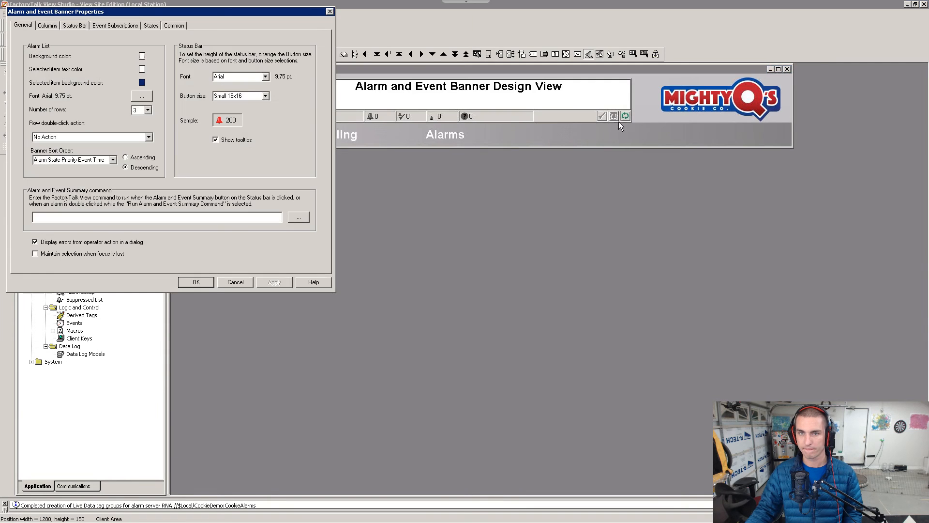
# Step: Compare the banner's default properties with the lab manual and accept them
pyautogui.hotkey('alt', 'Tab')
pyautogui.scroll(-3, 266, 155)
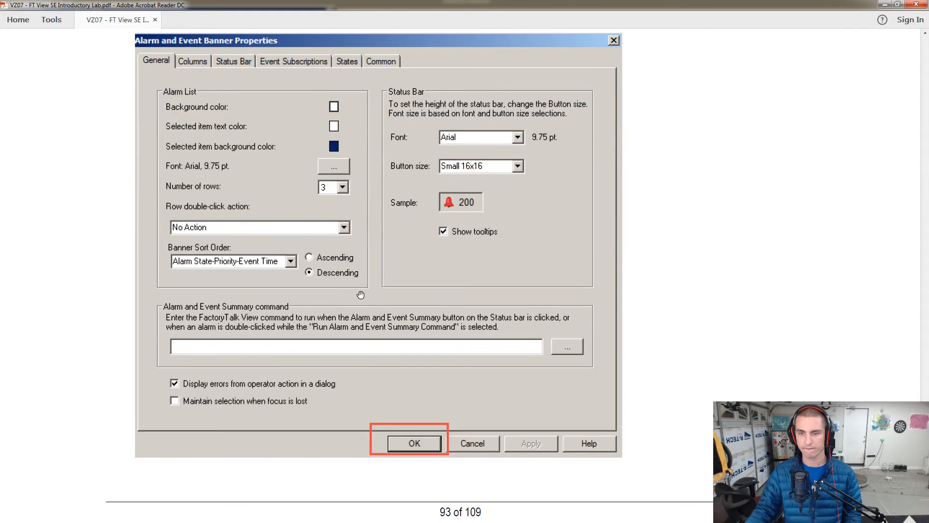
pyautogui.hotkey('alt', 'Tab')
pyautogui.click(196, 283)
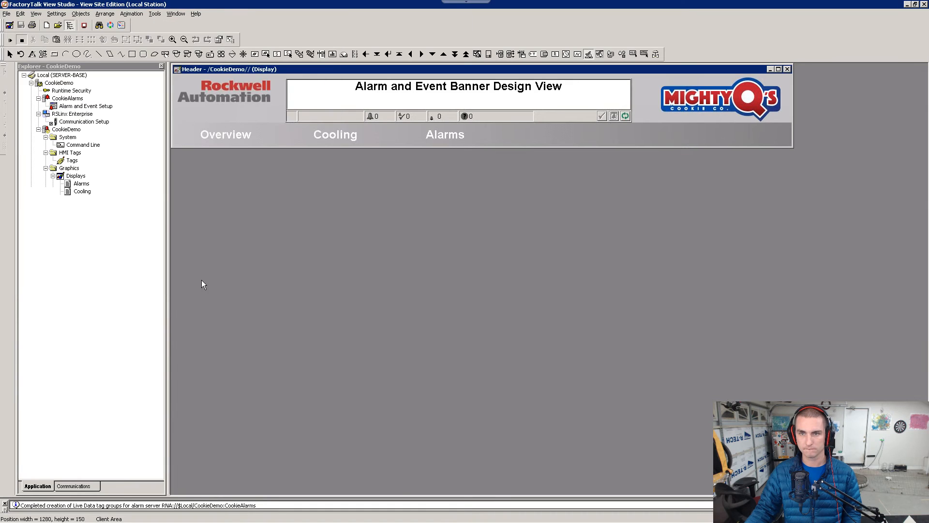
# Step: Read lab manual steps 14 to 17, and save and close the Header display
pyautogui.hotkey('alt', 'Tab')
pyautogui.scroll(-5, 299, 264)
pyautogui.scroll(-4, 300, 264)
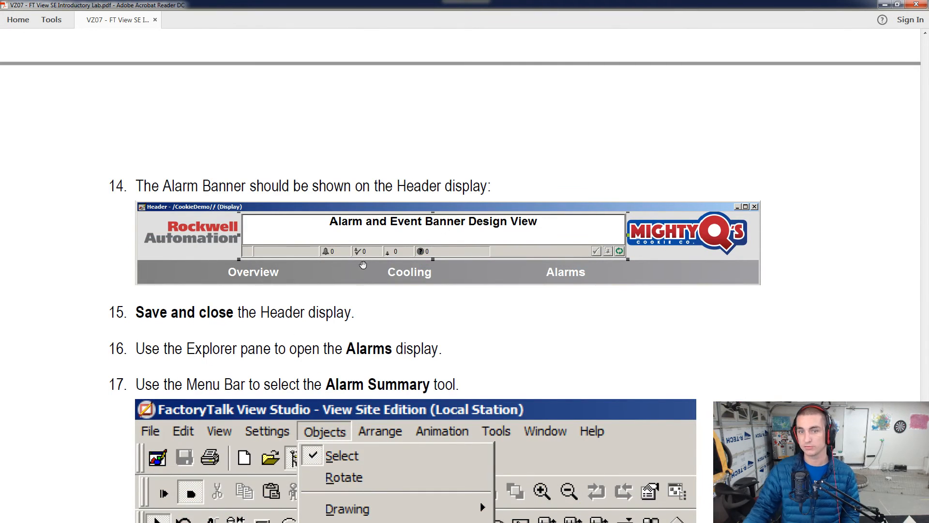
pyautogui.scroll(-2, 432, 259)
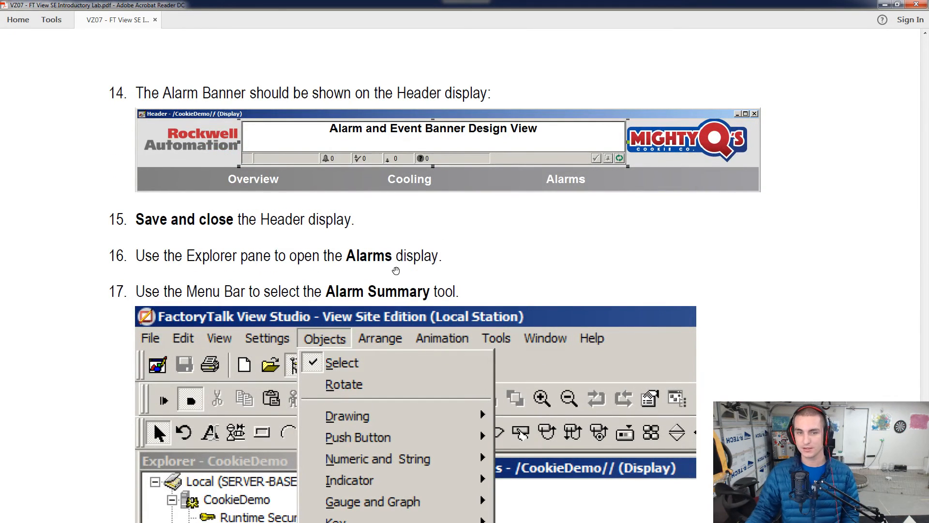
pyautogui.scroll(-2, 391, 277)
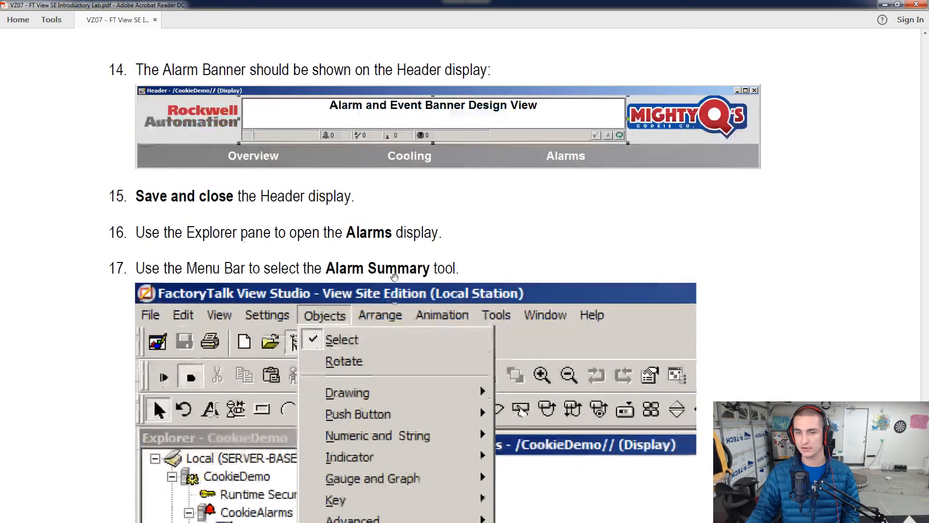
pyautogui.scroll(-1, 350, 267)
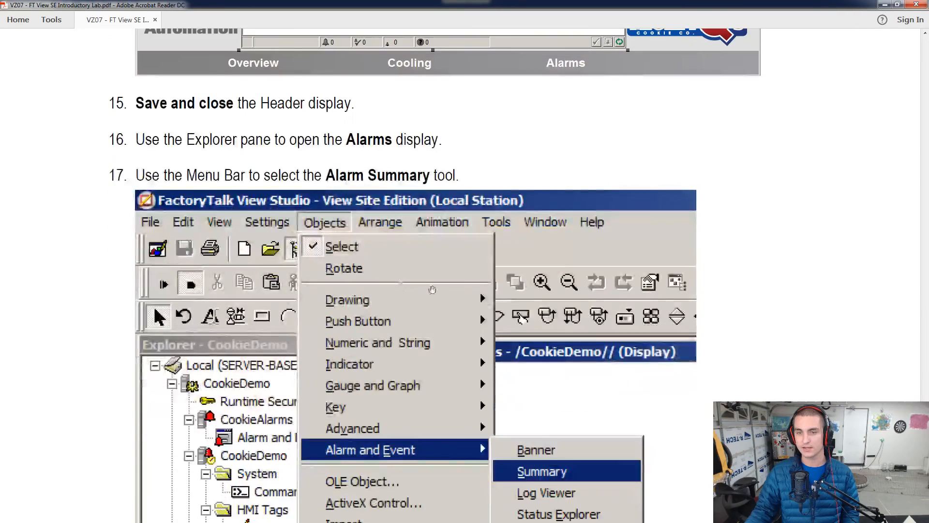
pyautogui.scroll(2, 350, 267)
pyautogui.hotkey('alt', 'Tab')
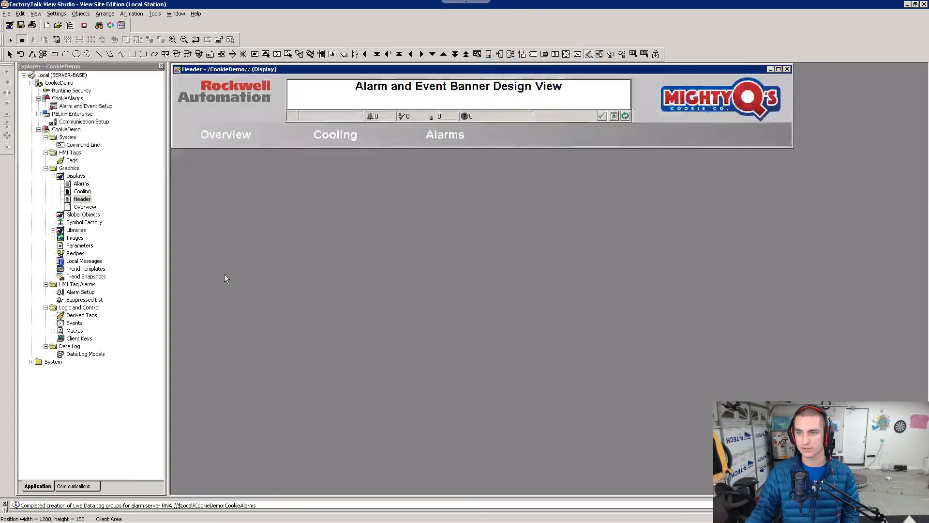
pyautogui.click(787, 69)
pyautogui.click(439, 286)
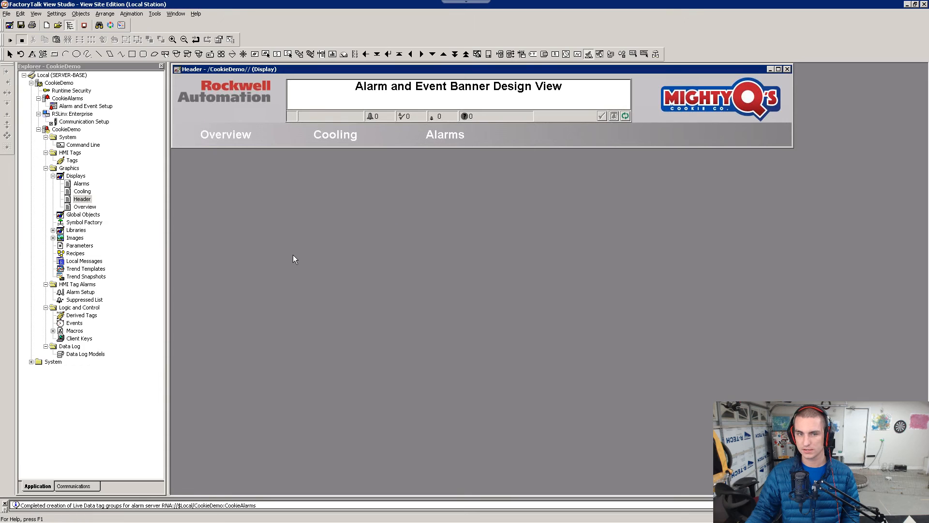
# Step: Open the Alarms display and draw an Alarm and Event Summary filling it, accepting the default properties shown in the manual
pyautogui.doubleClick(65, 155)
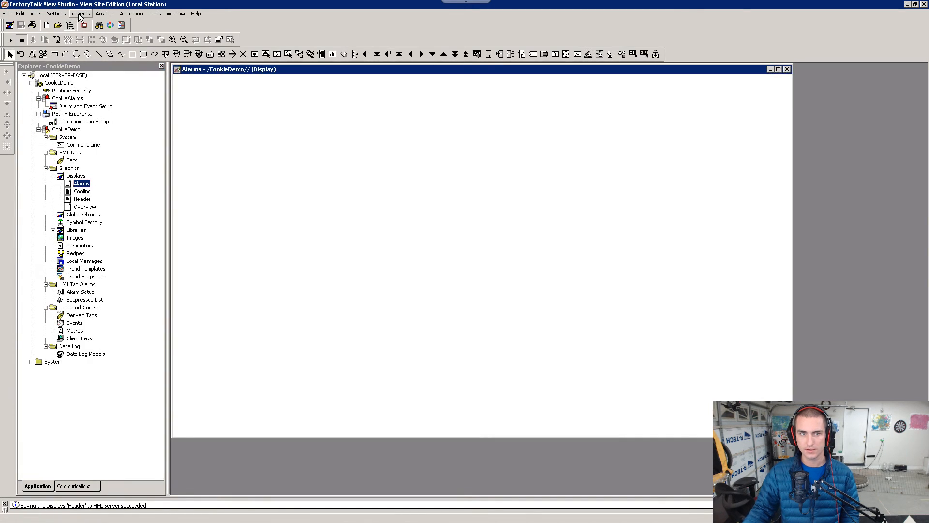
pyautogui.click(81, 13)
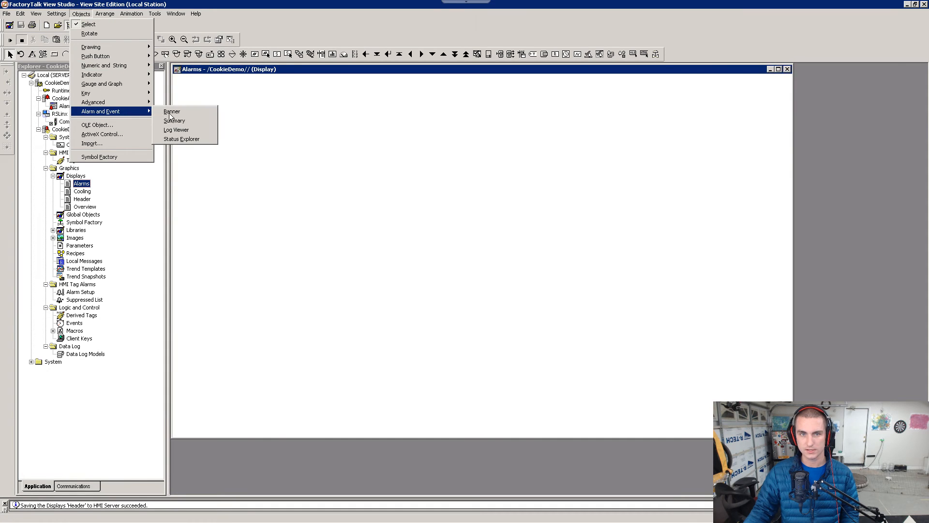
pyautogui.click(179, 110)
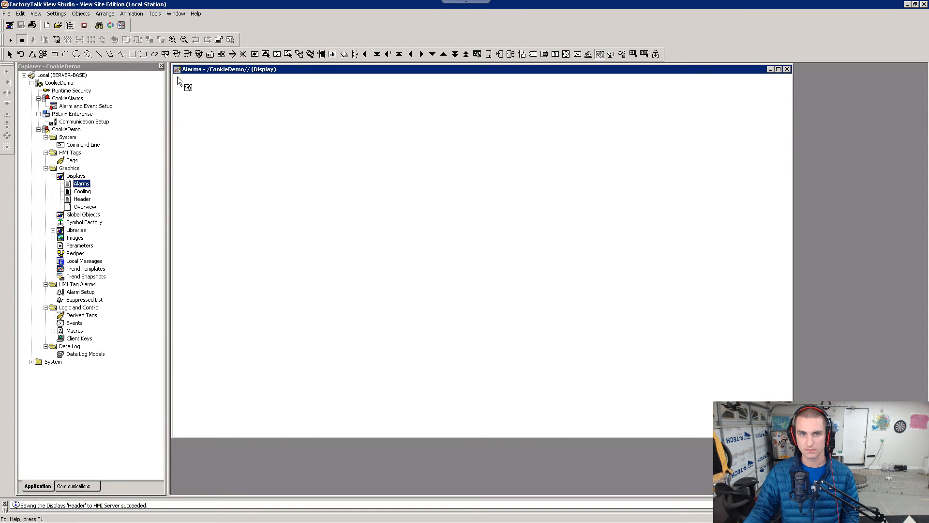
pyautogui.moveTo(178, 76); pyautogui.dragTo(788, 434)
pyautogui.hotkey('alt', 'Tab')
pyautogui.scroll(-20, 358, 312)
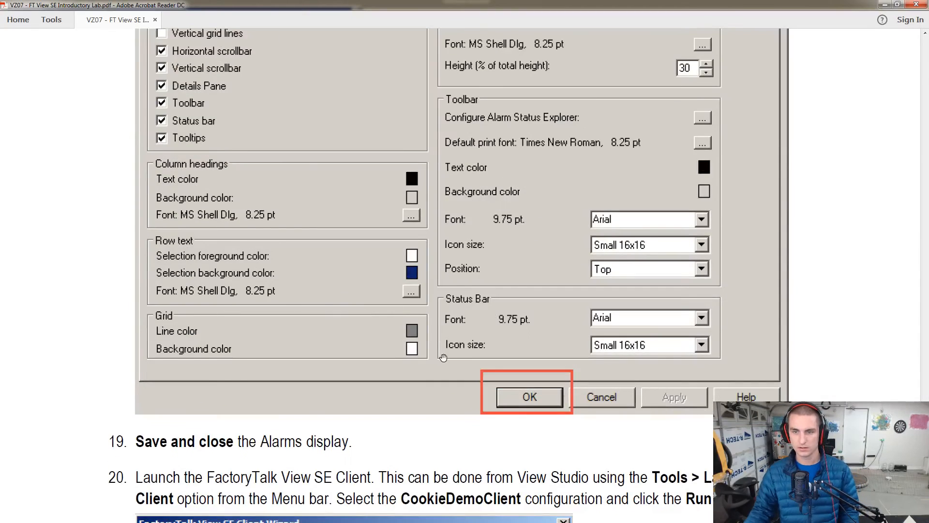
pyautogui.hotkey('alt', 'Tab')
pyautogui.click(222, 261)
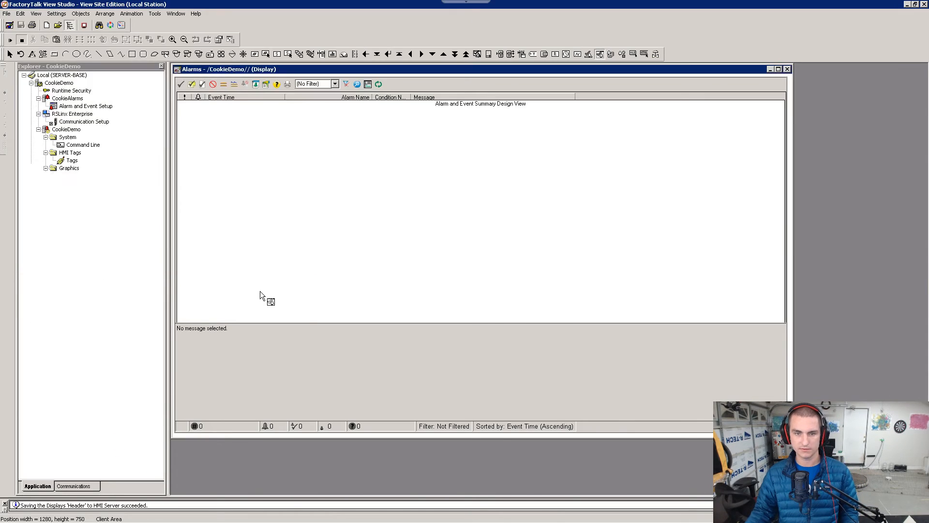
# Step: Read lab manual steps 19 to 21 on saving the Alarms display, launching the SE Client and checking the alarm banner's server connection
pyautogui.hotkey('alt', 'Tab')
pyautogui.scroll(-5, 405, 350)
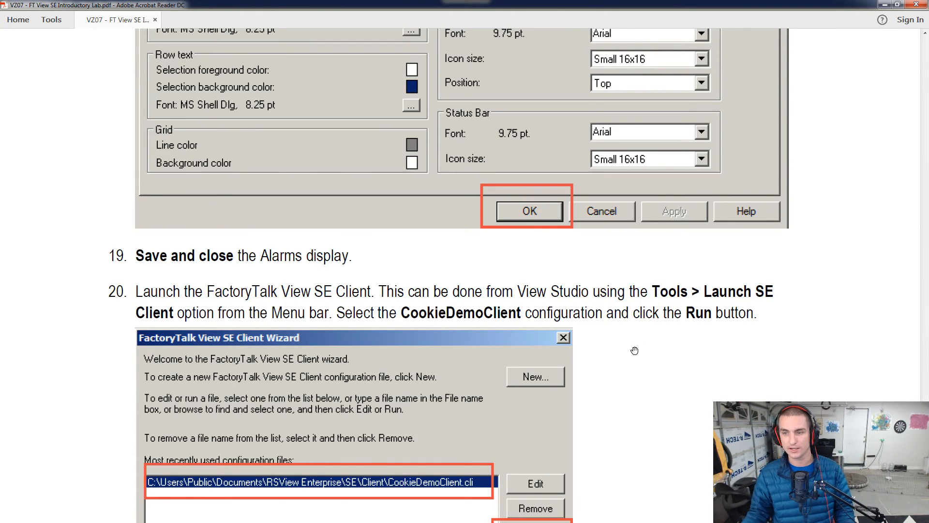
pyautogui.scroll(-3, 627, 348)
pyautogui.scroll(-7, 623, 356)
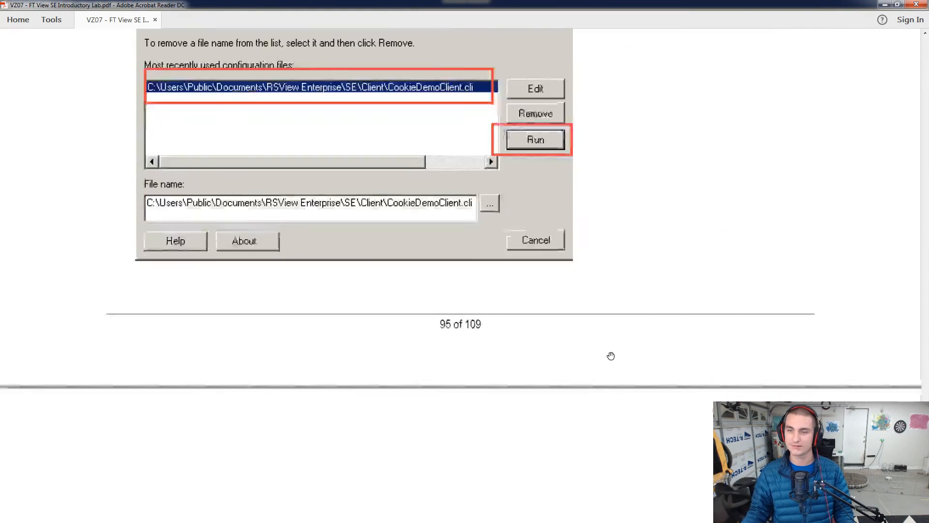
pyautogui.scroll(-2, 610, 356)
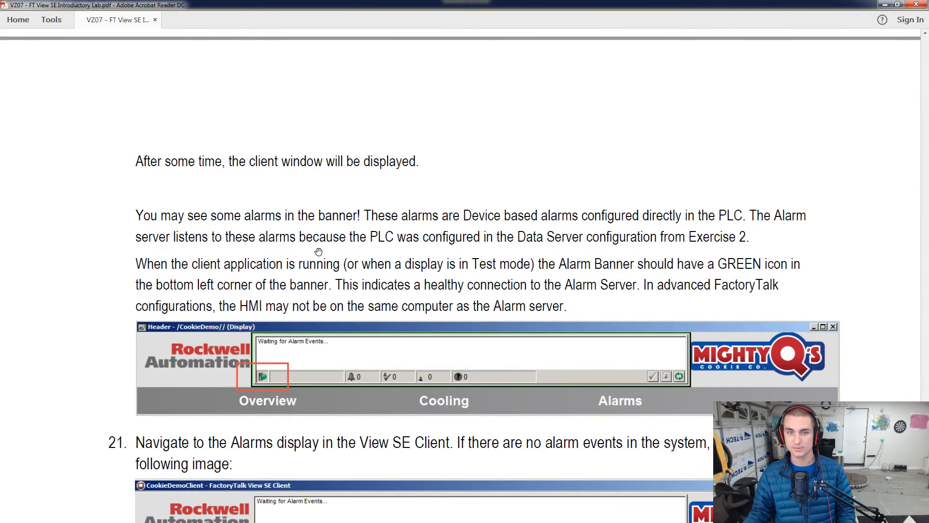
pyautogui.scroll(-1, 261, 266)
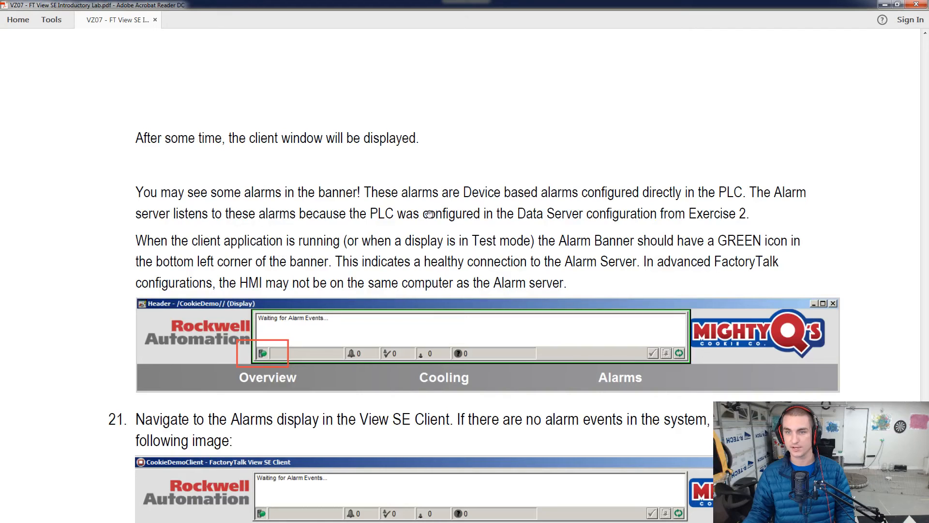
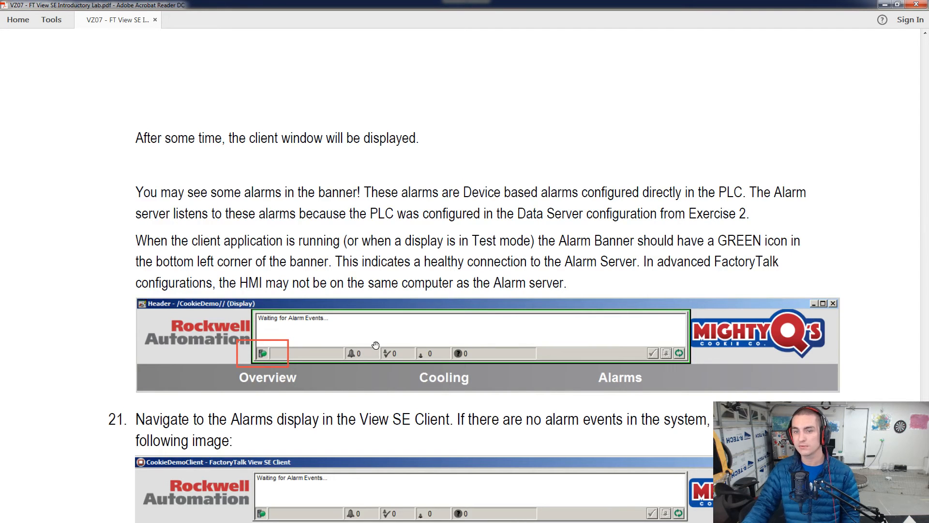
pyautogui.scroll(-3, 448, 310)
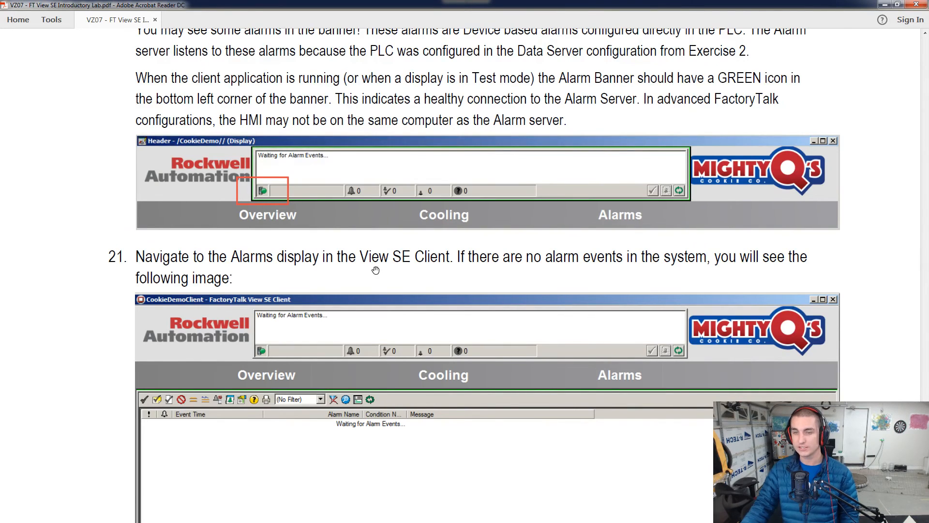
pyautogui.scroll(-1, 376, 270)
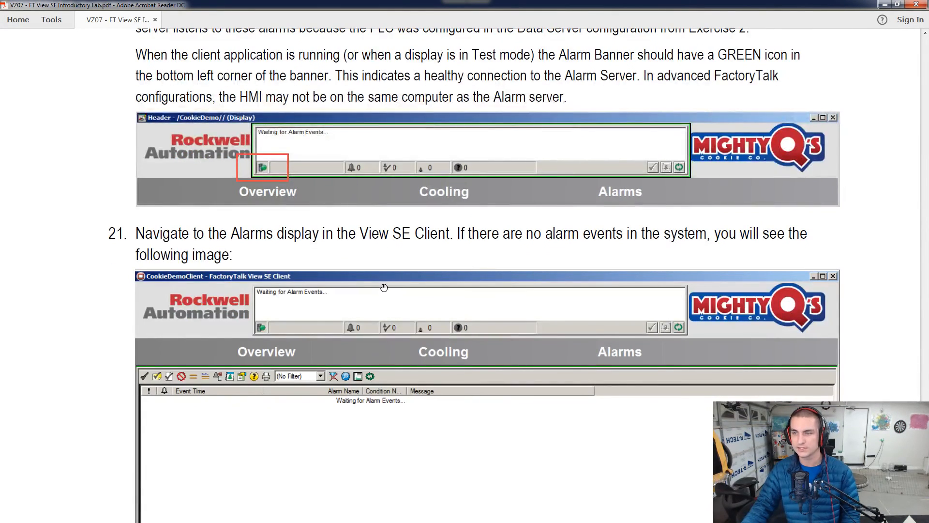
pyautogui.scroll(-1, 384, 287)
pyautogui.scroll(-3, 383, 288)
# Step: Return to FactoryTalk View Studio, and save and close the Alarms display
pyautogui.hotkey('alt', 'Tab')
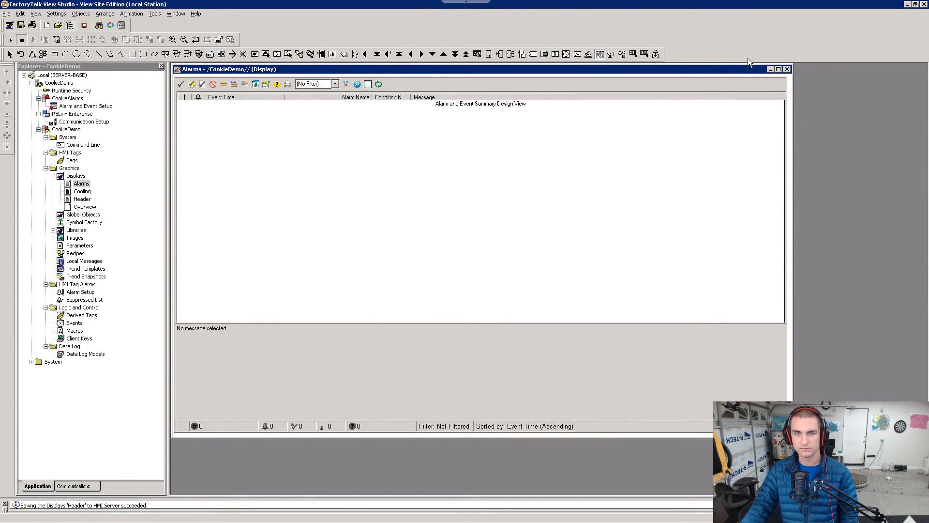
pyautogui.click(787, 70)
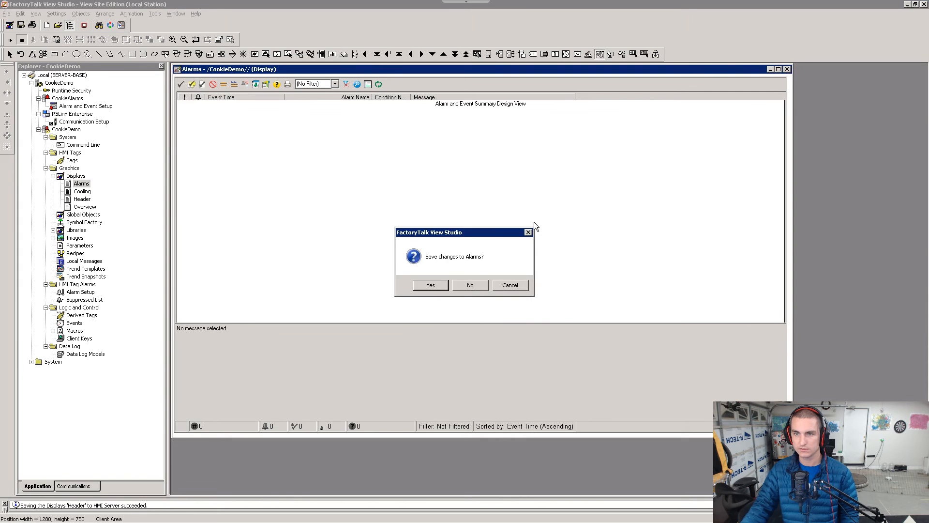
pyautogui.click(430, 285)
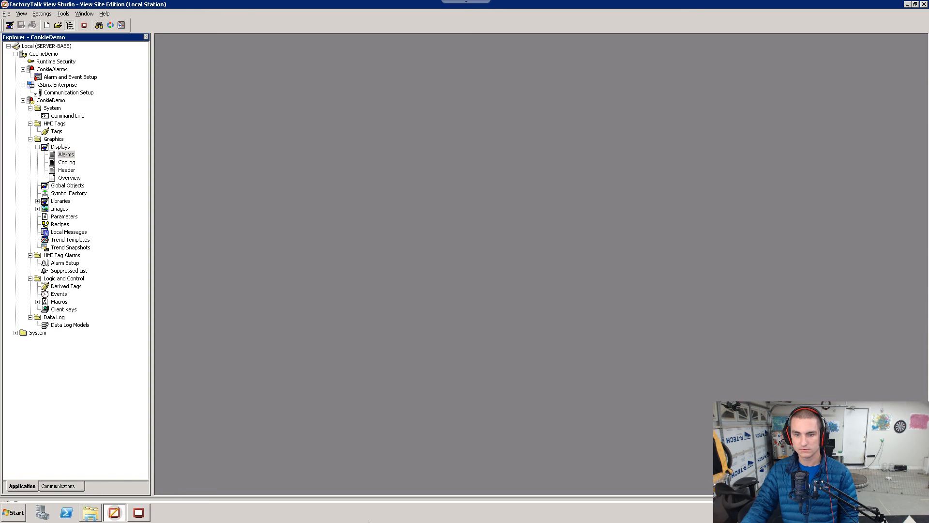
# Step: Close the CookieClientDemo SE Client window that is still running
pyautogui.click(140, 512)
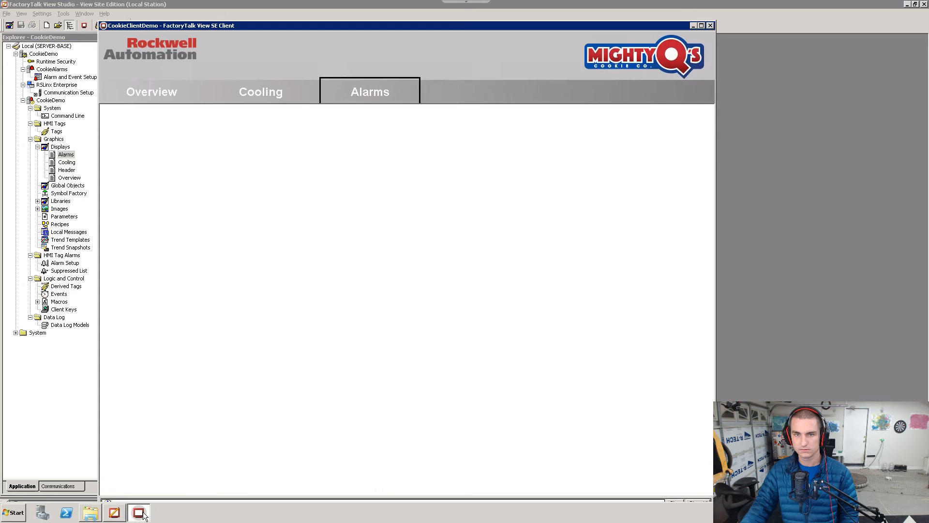
pyautogui.rightClick(144, 513)
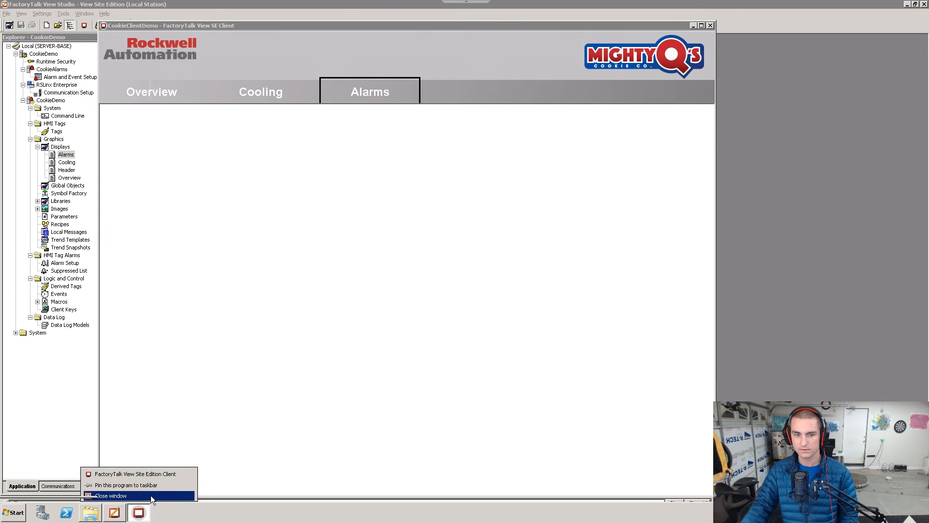
pyautogui.click(150, 496)
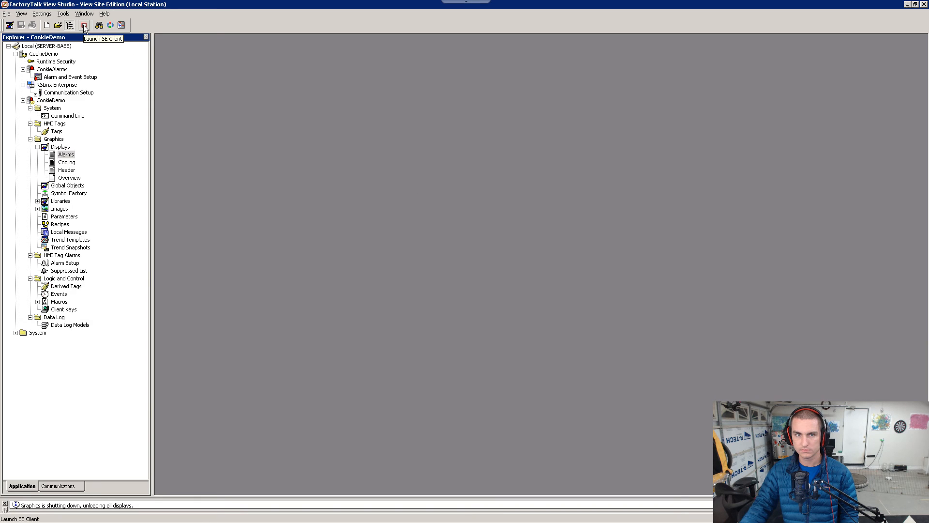
# Step: Launch the SE Client with the CookieClientDemo.cli configuration file
pyautogui.moveTo(236, 522)
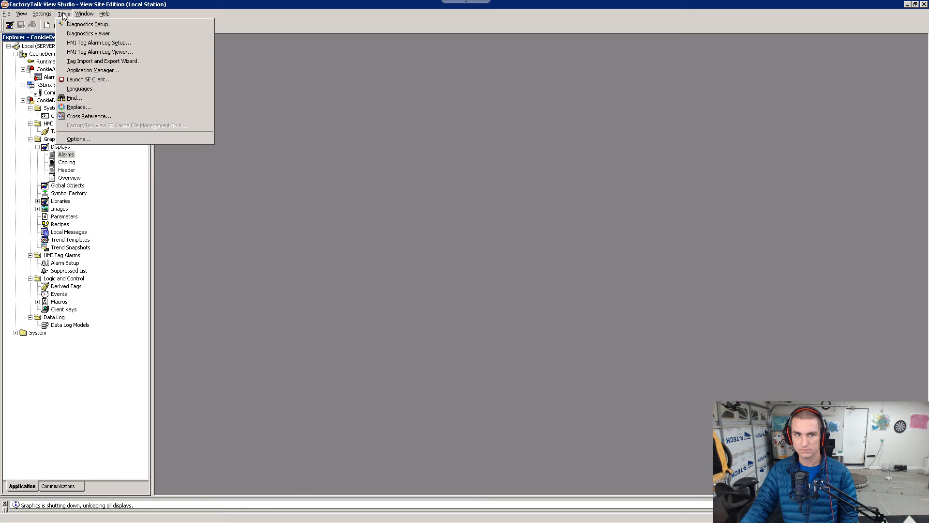
pyautogui.click(94, 80)
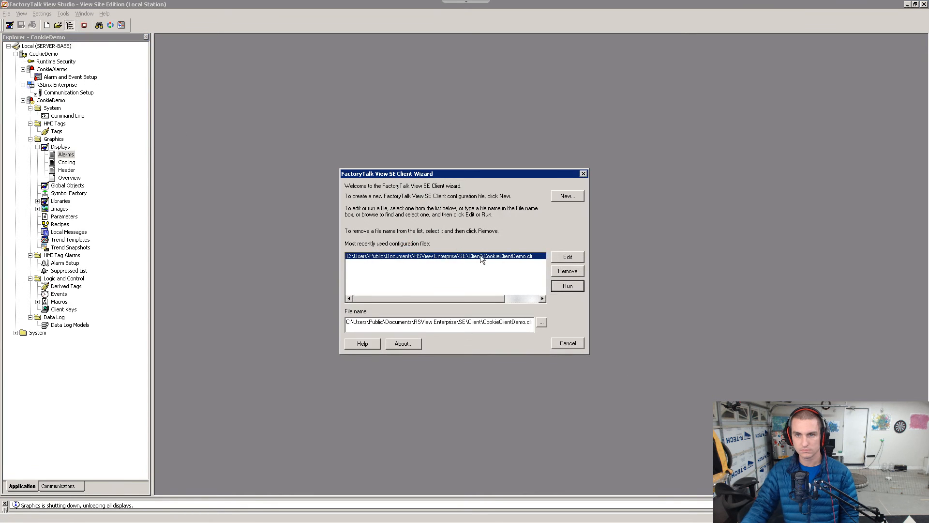
pyautogui.click(568, 287)
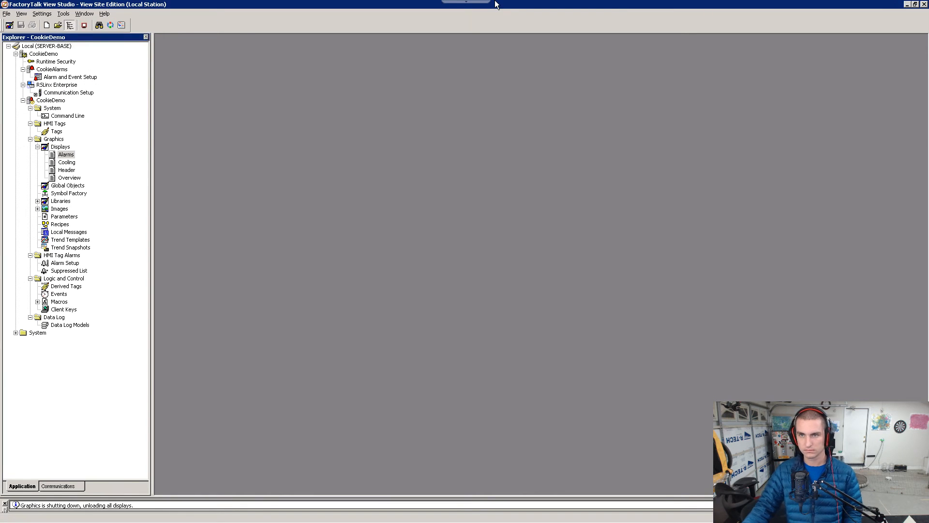
# Step: Read lab manual steps 22 to 26 on toggling the cooling alarm, watching the Alarm Banner and acknowledging the alarm in the Alarm Summary
pyautogui.hotkey('alt', 'Tab')
pyautogui.scroll(-10, 515, 357)
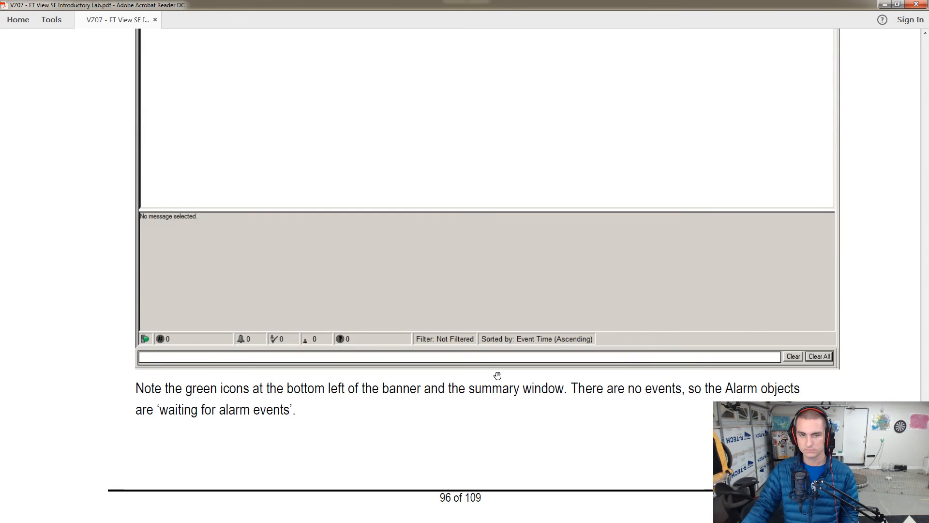
pyautogui.scroll(-3, 494, 375)
pyautogui.scroll(5, 416, 379)
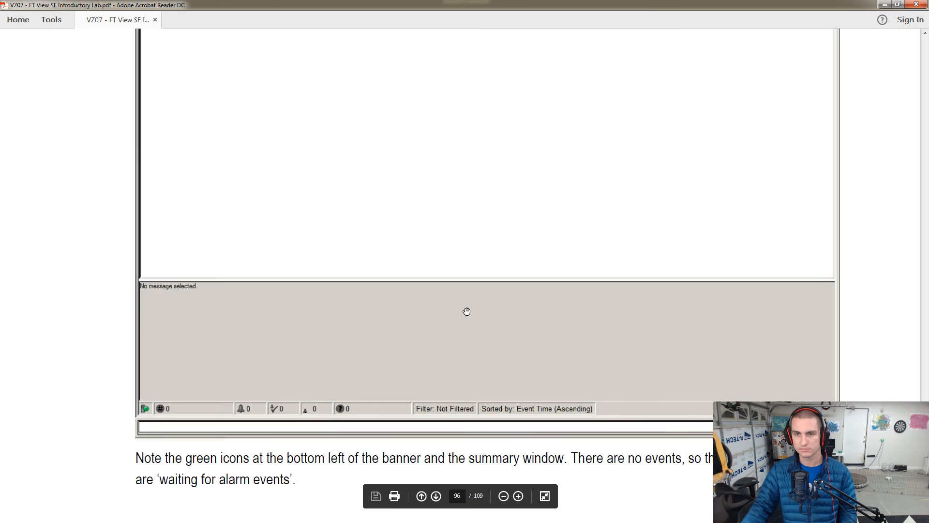
pyautogui.scroll(-3, 448, 378)
pyautogui.scroll(-9, 448, 378)
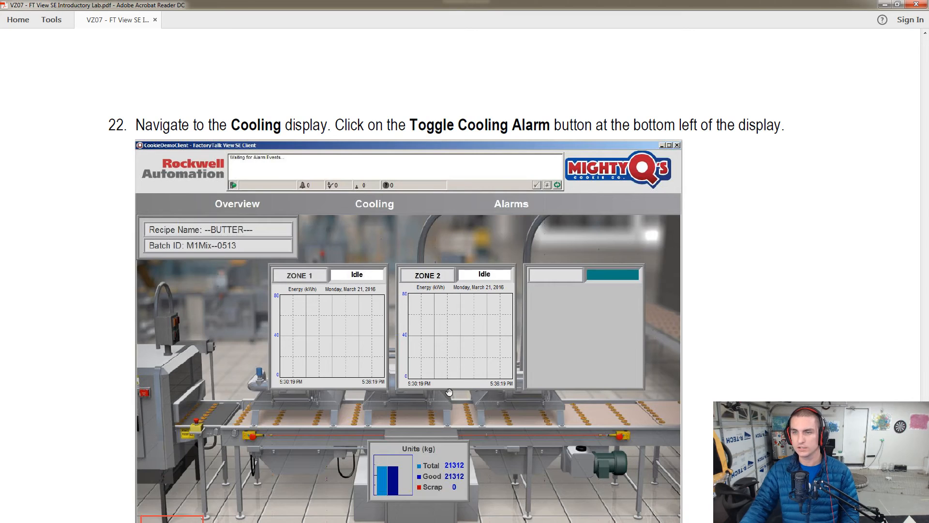
pyautogui.scroll(-1, 449, 392)
pyautogui.scroll(-5, 451, 390)
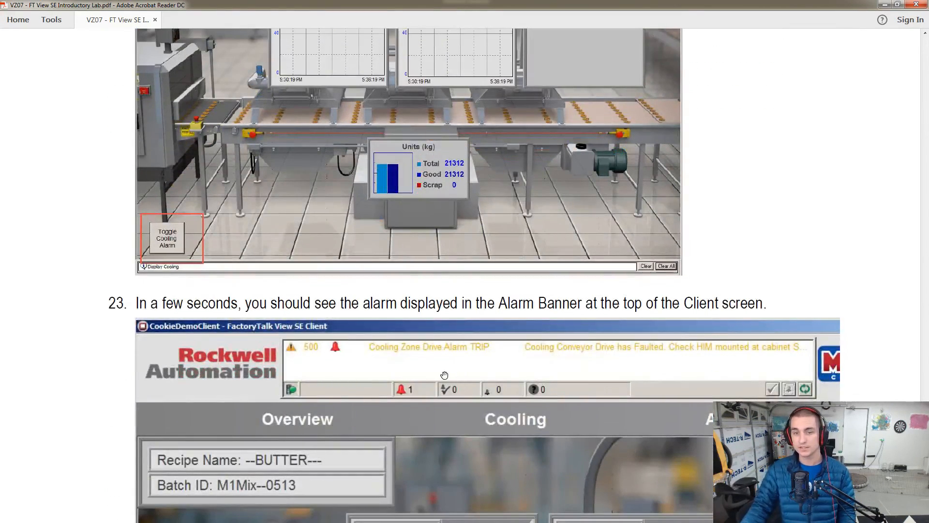
pyautogui.scroll(-3, 450, 324)
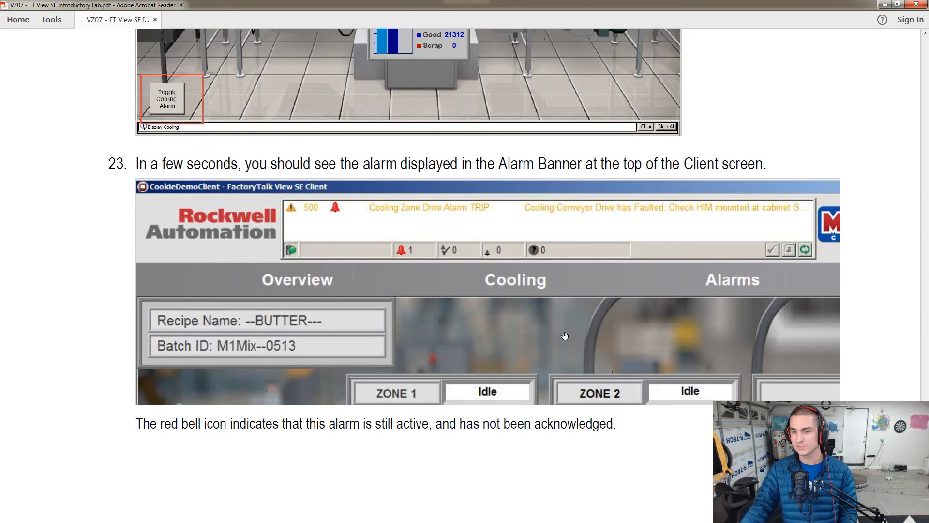
pyautogui.scroll(-15, 565, 336)
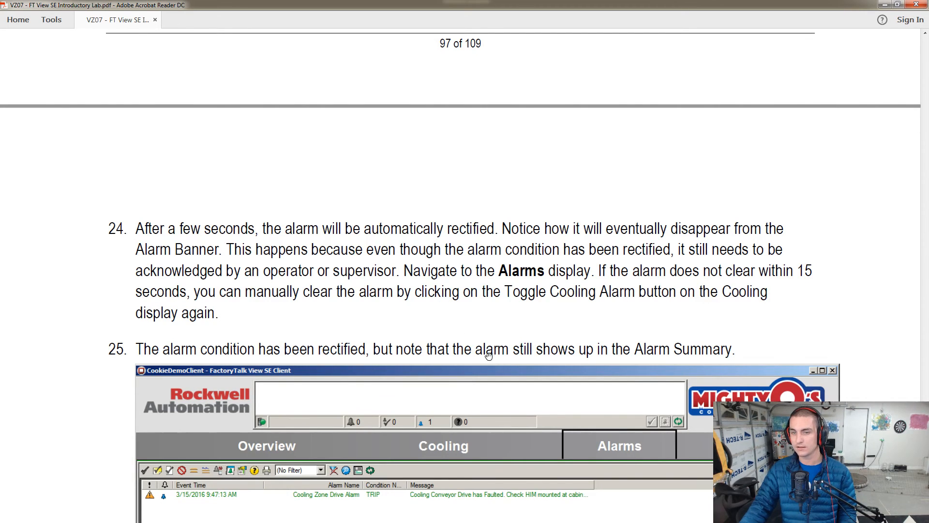
pyautogui.scroll(-1, 519, 344)
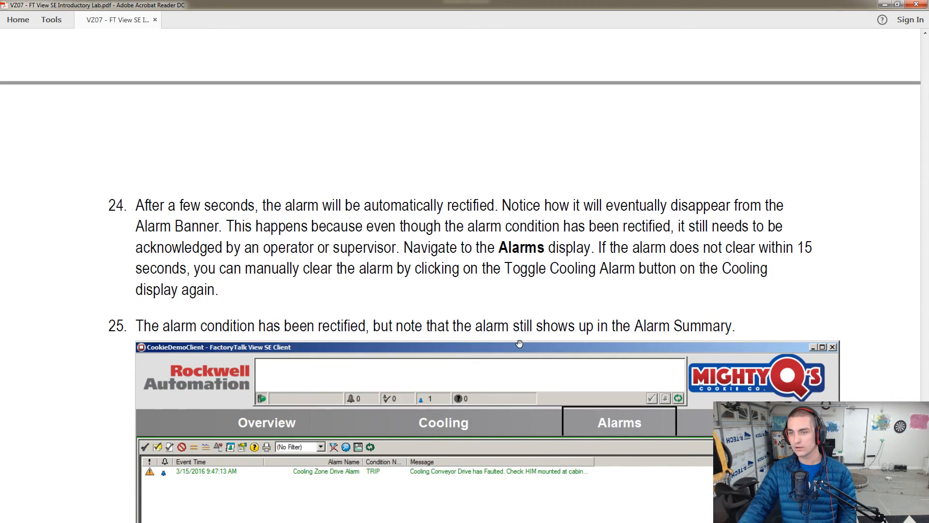
pyautogui.scroll(-3, 519, 344)
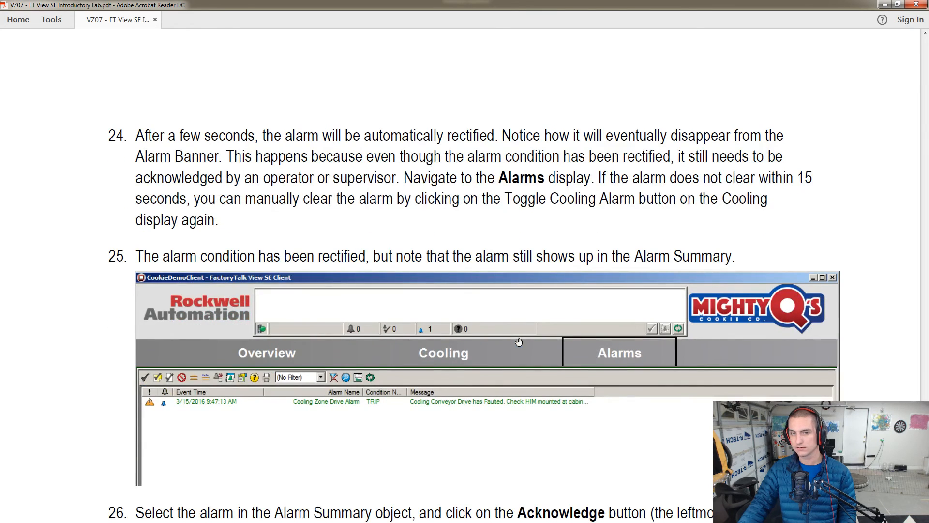
pyautogui.scroll(-1, 519, 343)
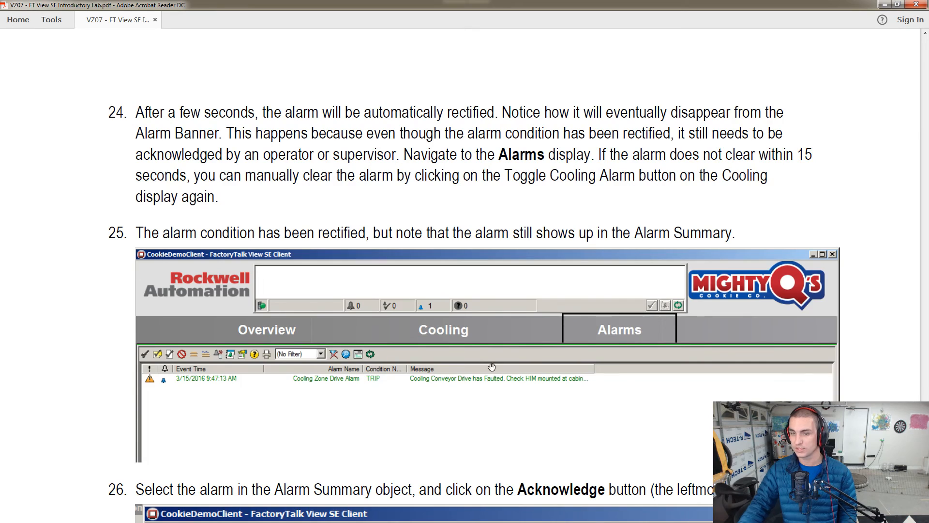
pyautogui.scroll(-7, 492, 367)
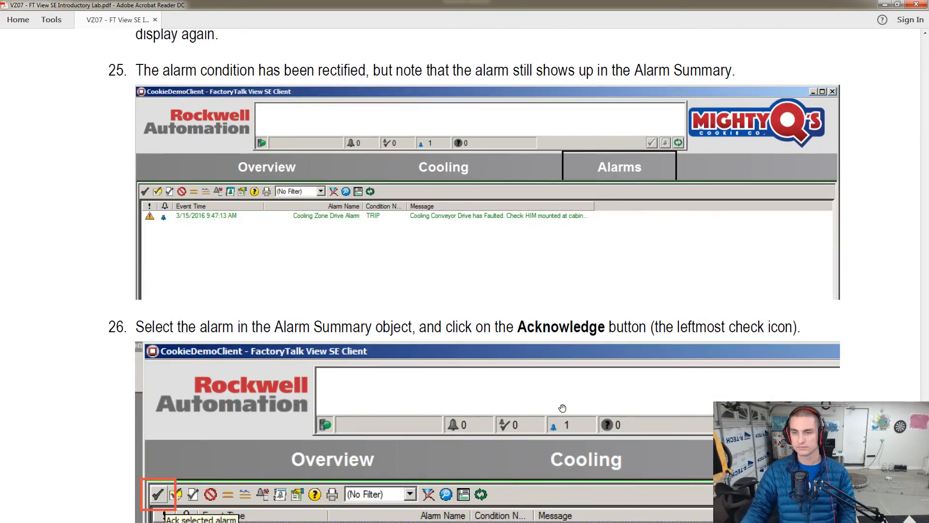
# Step: Switch to the SE Client, go to the Cooling display and trigger the cooling alarm with Toggle Cooling Alarm
pyautogui.hotkey('alt', 'Tab')
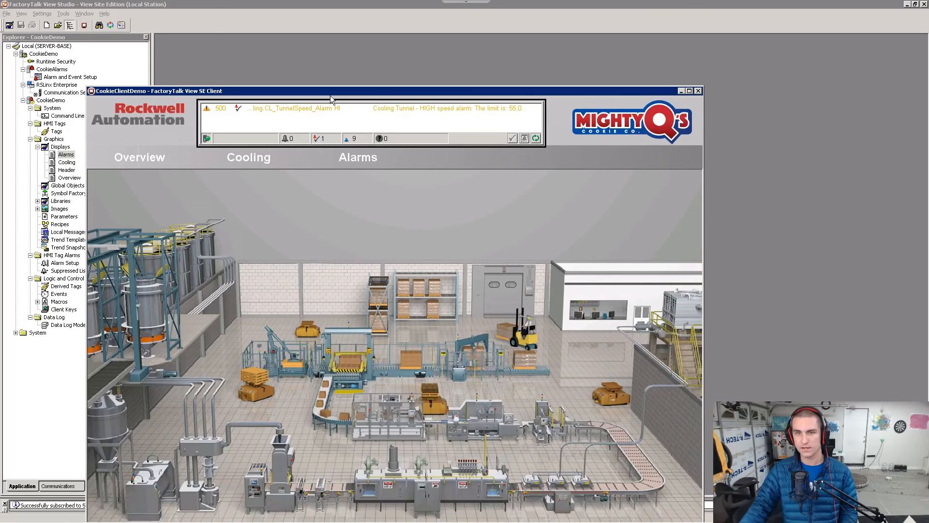
pyautogui.moveTo(335, 92); pyautogui.dragTo(416, 65)
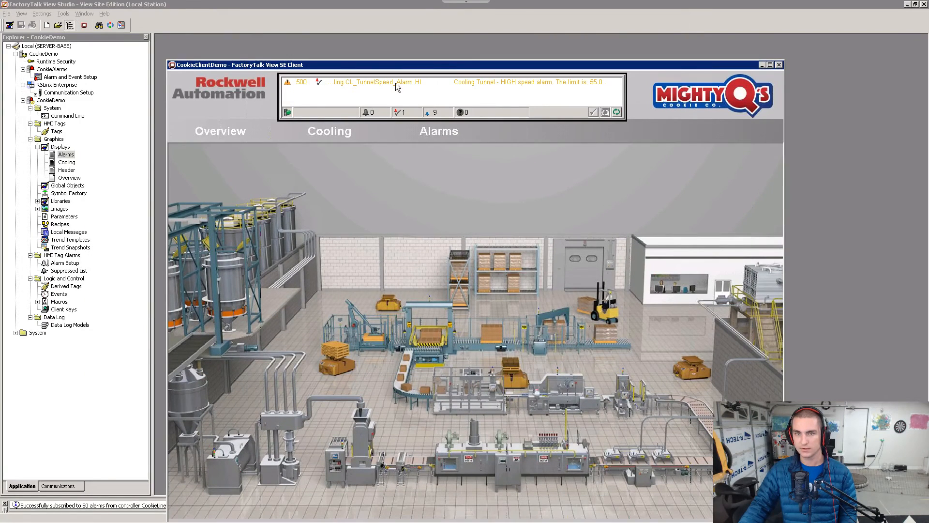
pyautogui.click(289, 130)
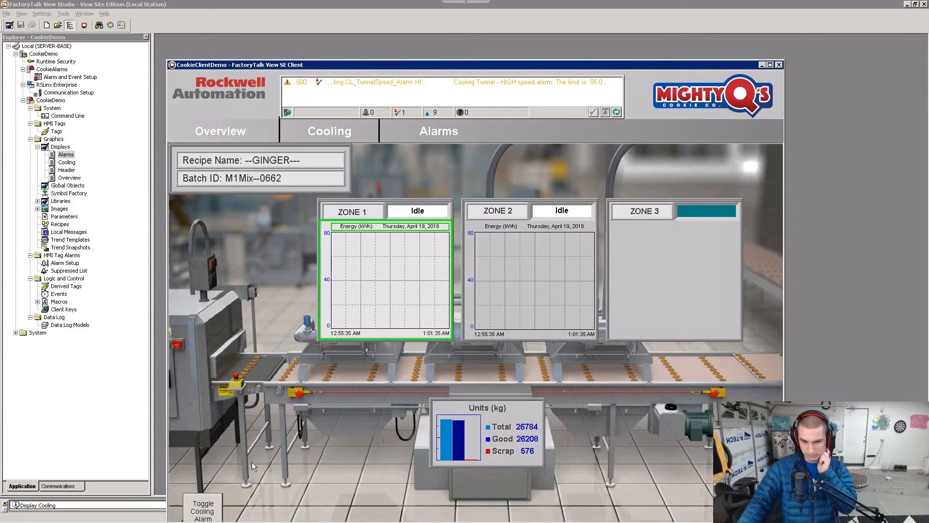
pyautogui.click(212, 509)
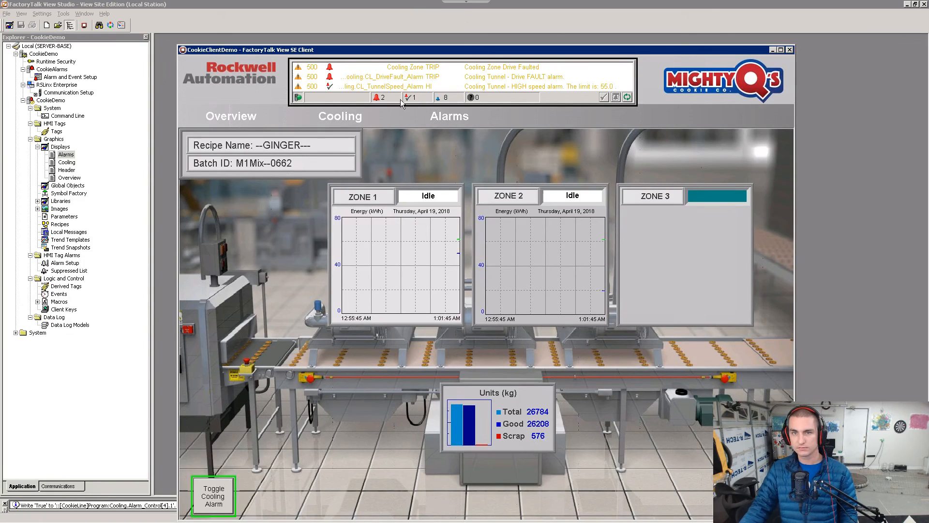
# Step: Go to the Alarms display, check manual step 26, and acknowledge the Cooling Tunnel - Drive FAULT alarm in the Alarm Summary
pyautogui.click(446, 115)
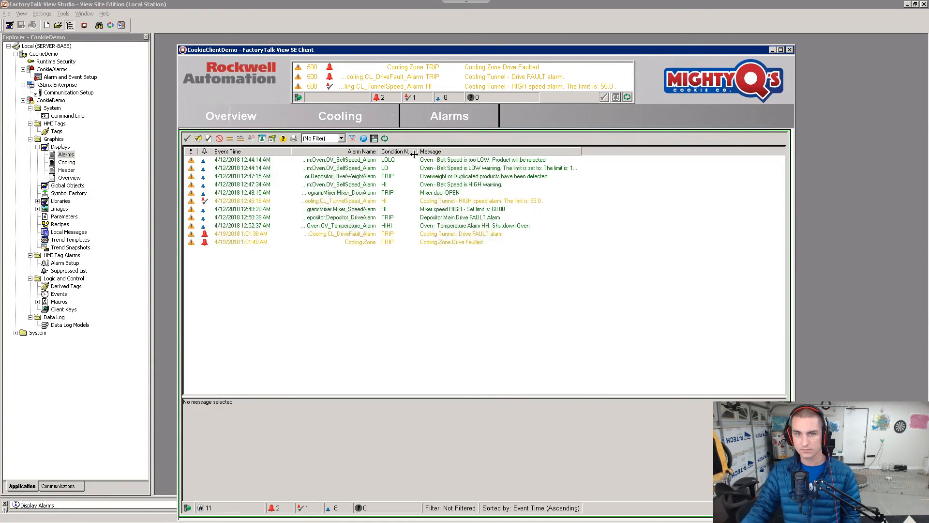
pyautogui.hotkey('alt', 'Tab')
pyautogui.scroll(-3, 414, 163)
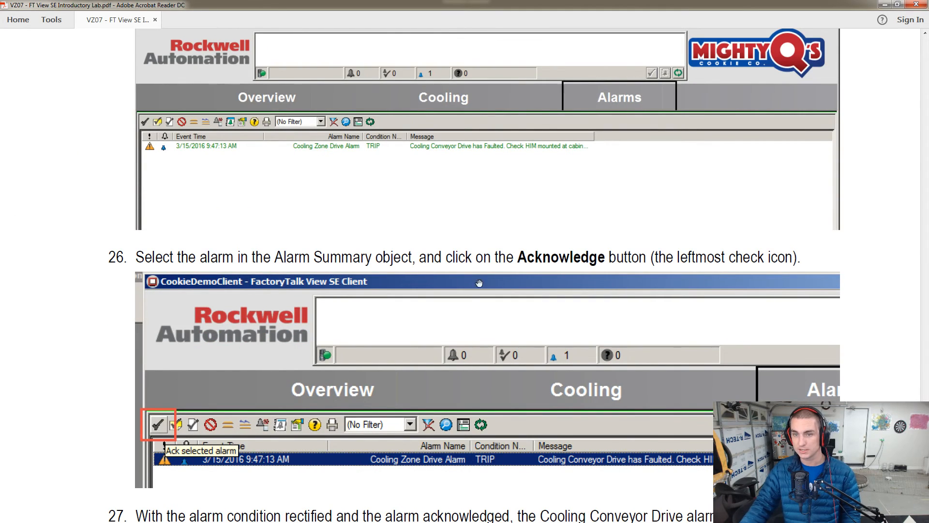
pyautogui.hotkey('alt', 'Tab')
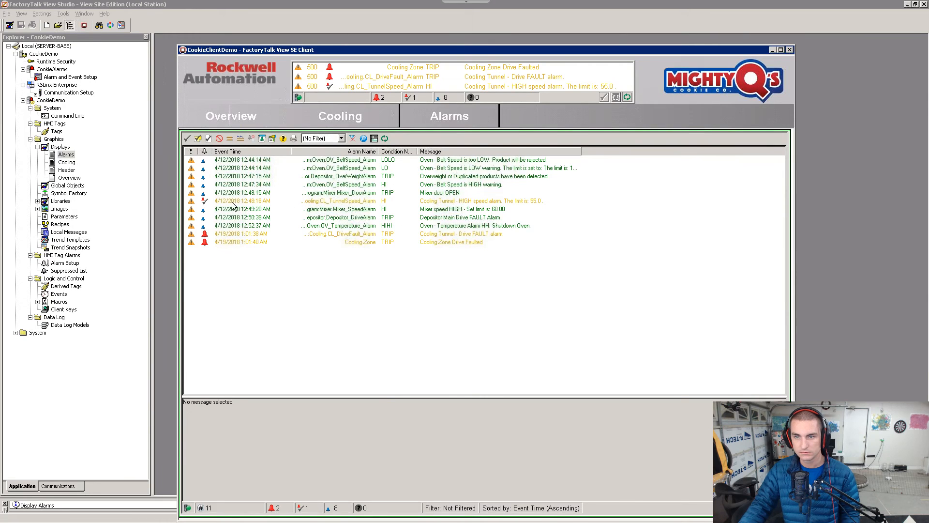
pyautogui.click(194, 202)
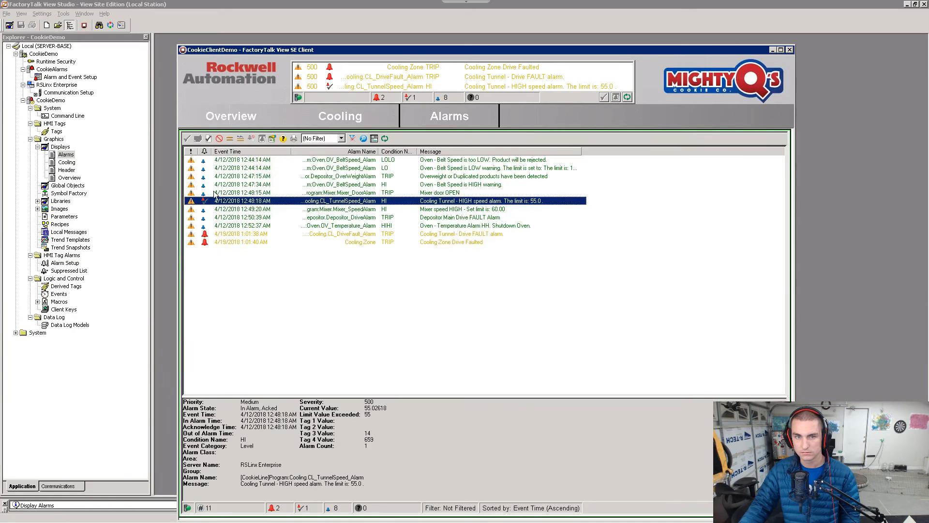
pyautogui.click(215, 234)
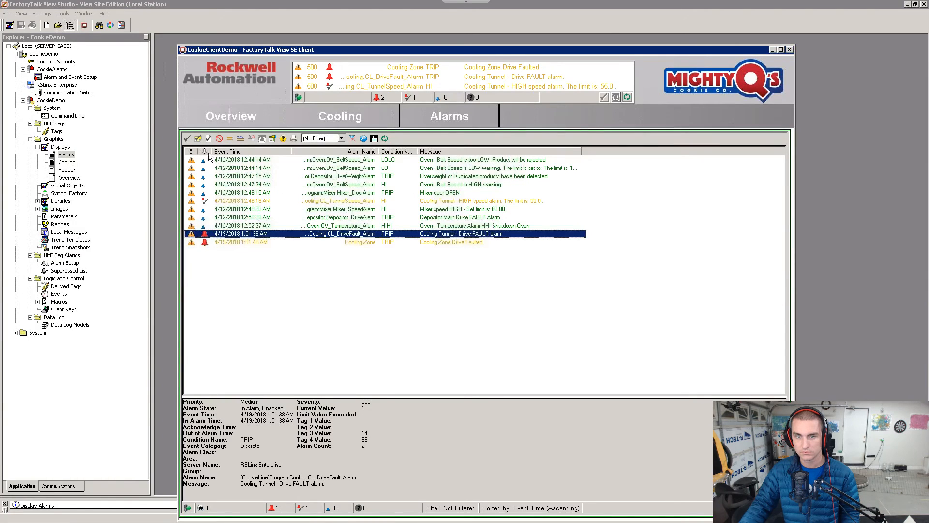
pyautogui.click(188, 139)
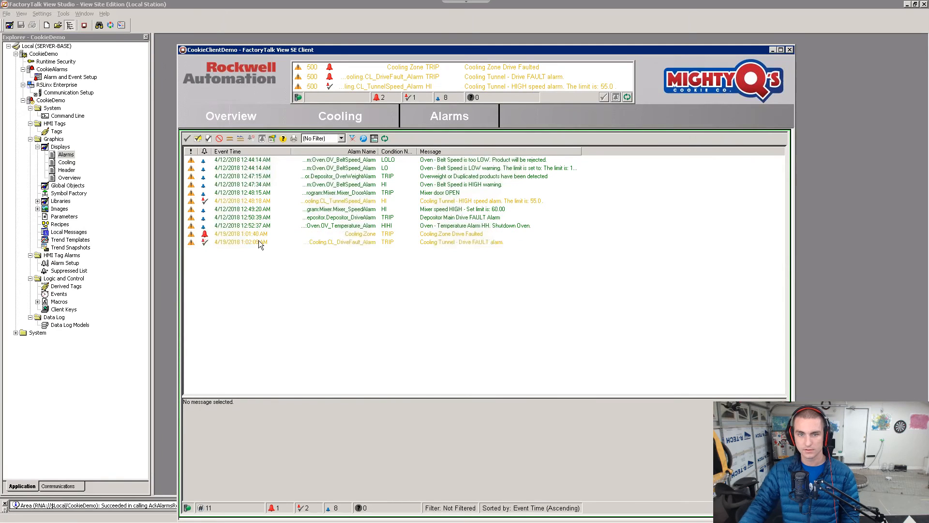
# Step: Acknowledge the Cooling Zone Drive Faulted alarm in the Alarm Summary
pyautogui.click(258, 240)
pyautogui.click(227, 234)
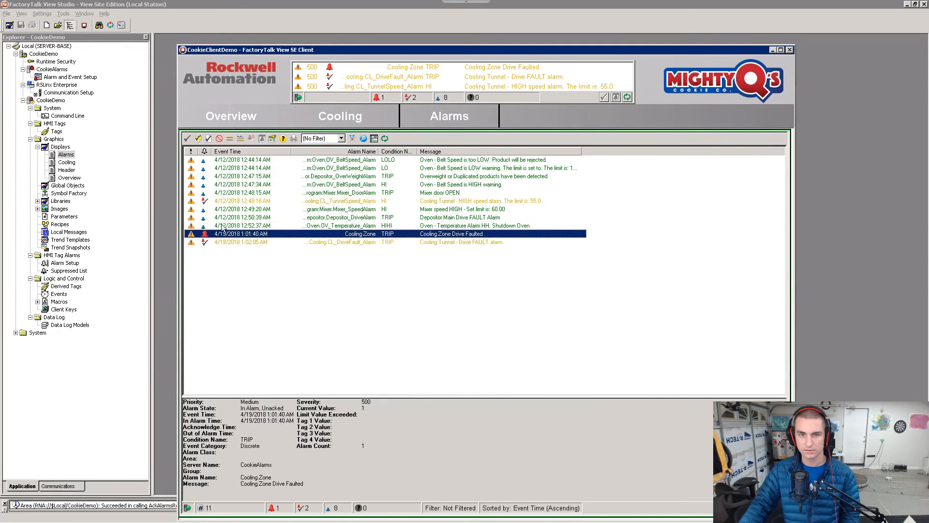
pyautogui.click(188, 139)
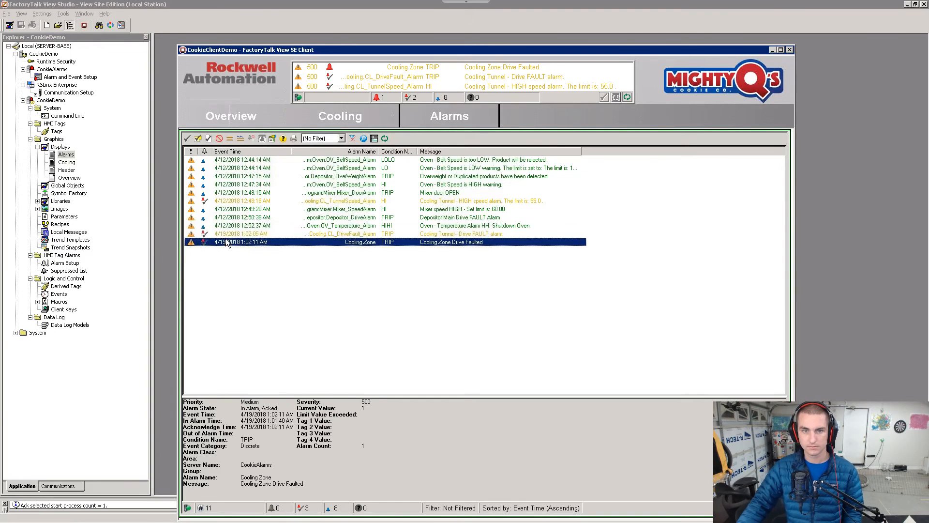
# Step: Read lab manual step 27 at the end of Exercise 8 and compare it with the SE Client's Alarm Summary
pyautogui.hotkey('alt', 'Tab')
pyautogui.scroll(-3, 385, 300)
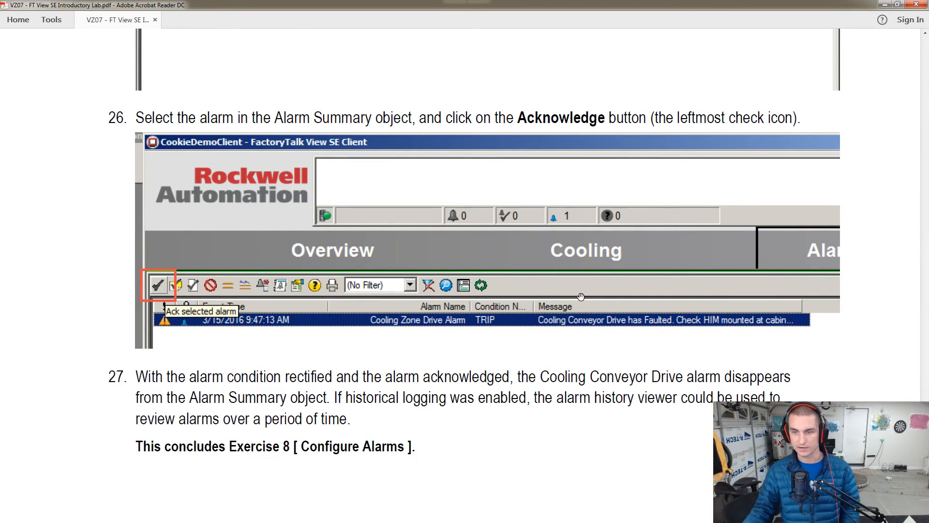
pyautogui.scroll(-1, 587, 308)
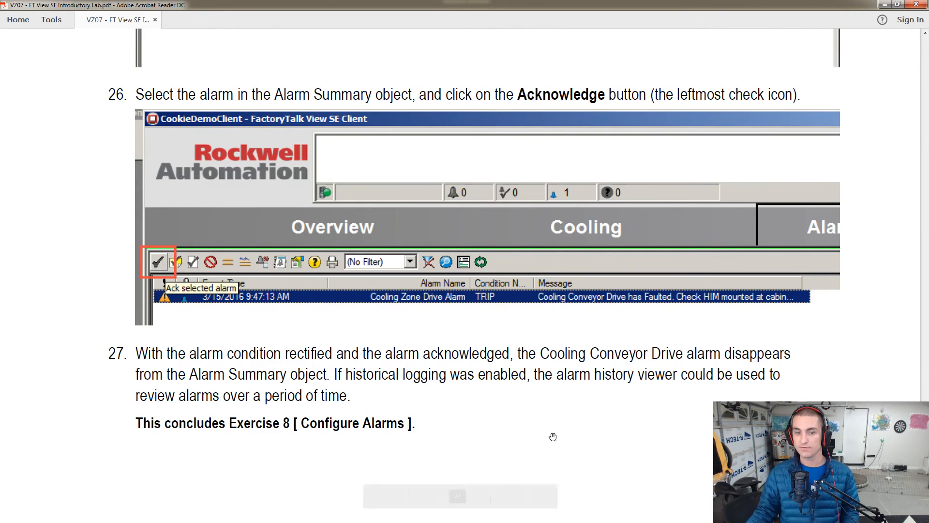
pyautogui.scroll(-3, 508, 432)
pyautogui.hotkey('alt', 'Tab')
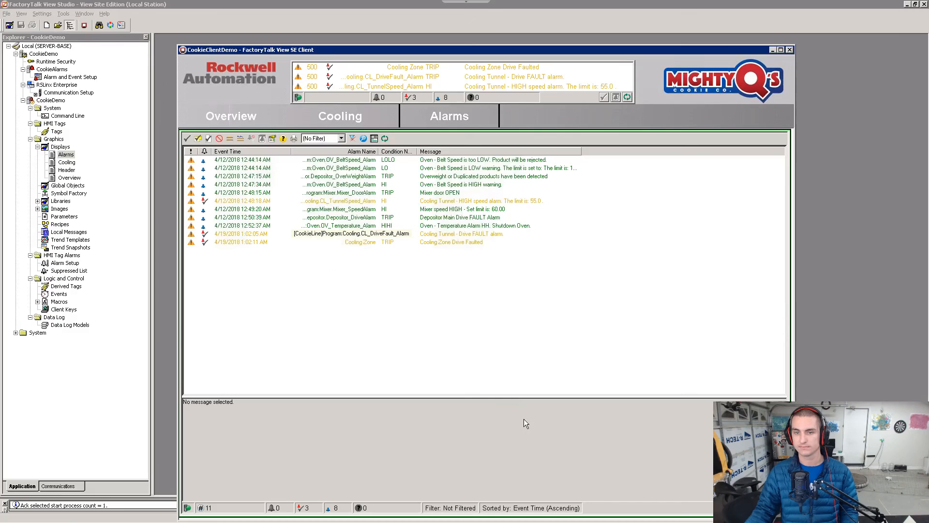
pyautogui.hotkey('alt', 'Tab')
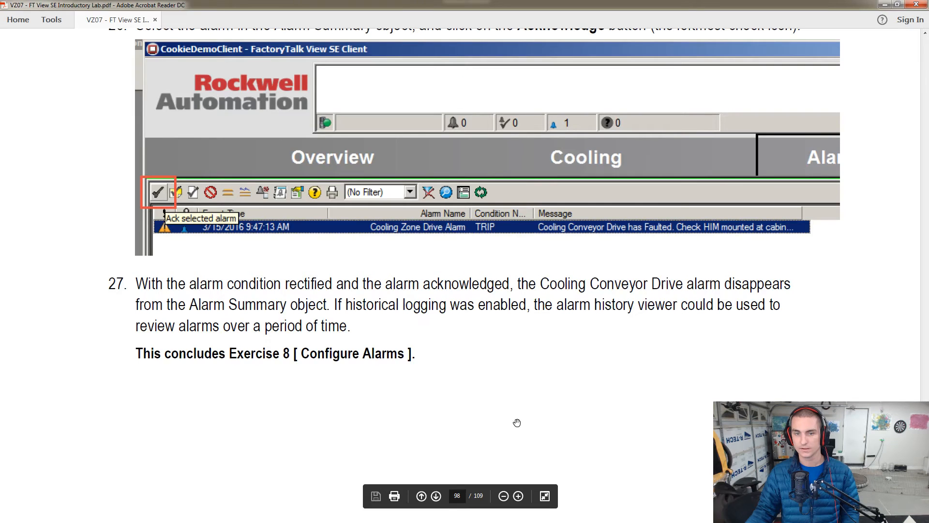
pyautogui.hotkey('alt', 'Tab')
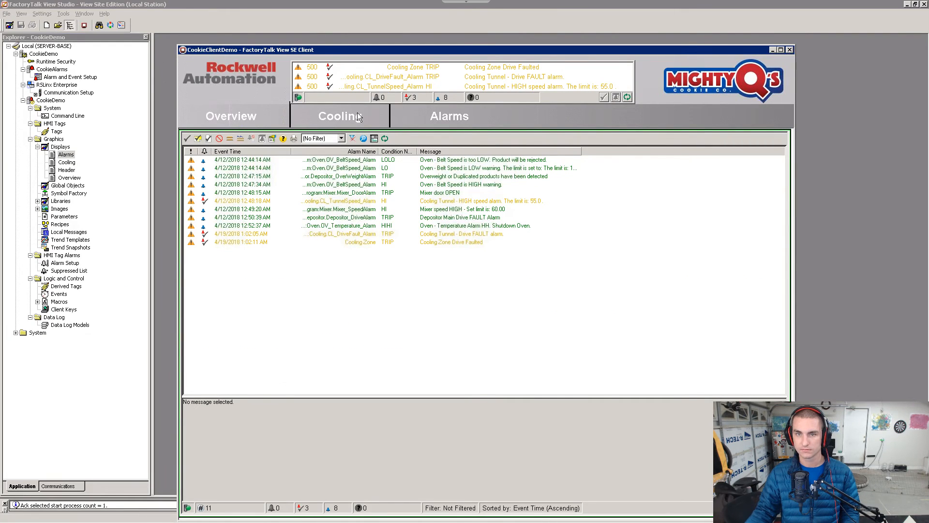
# Step: Read the lab manual's Exercise 9 objectives and step 1 on launching the FactoryTalk ViewPoint Administration Portal
pyautogui.hotkey('alt', 'Tab')
pyautogui.scroll(-10, 418, 325)
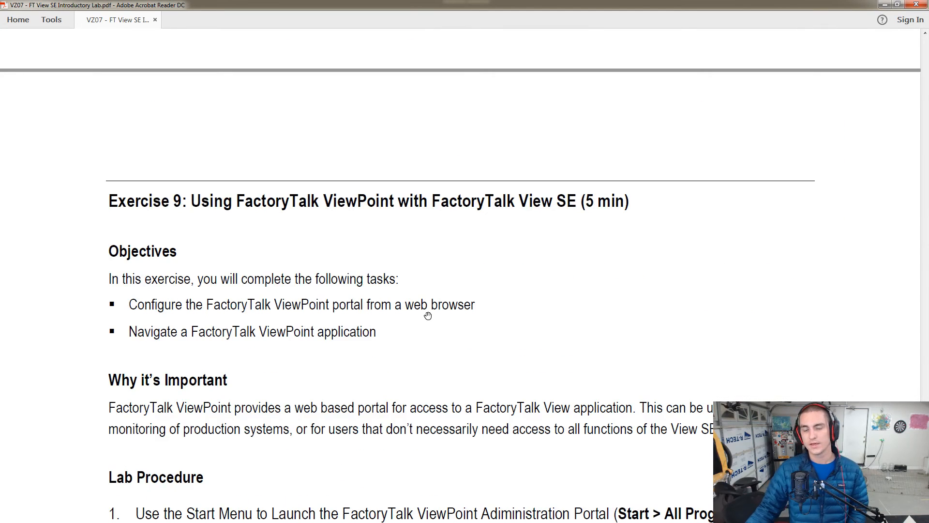
pyautogui.scroll(-3, 426, 319)
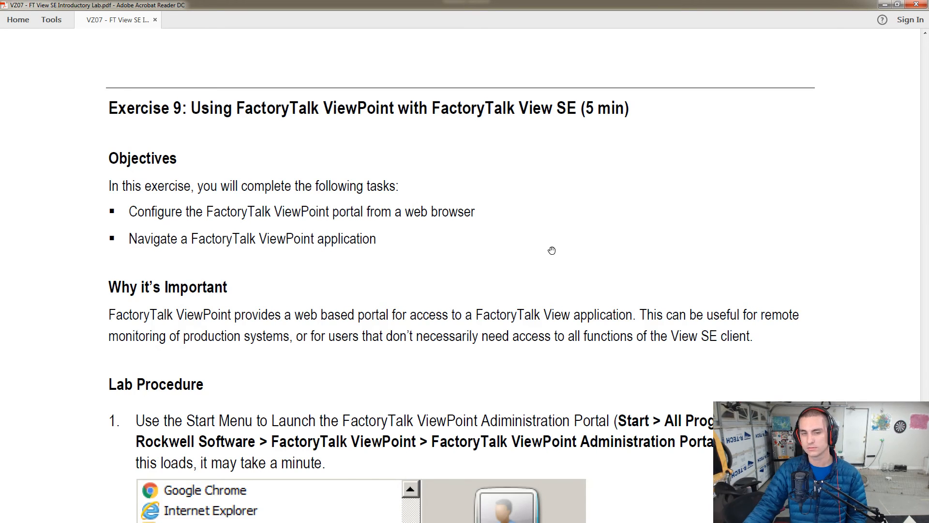
pyautogui.scroll(-5, 552, 249)
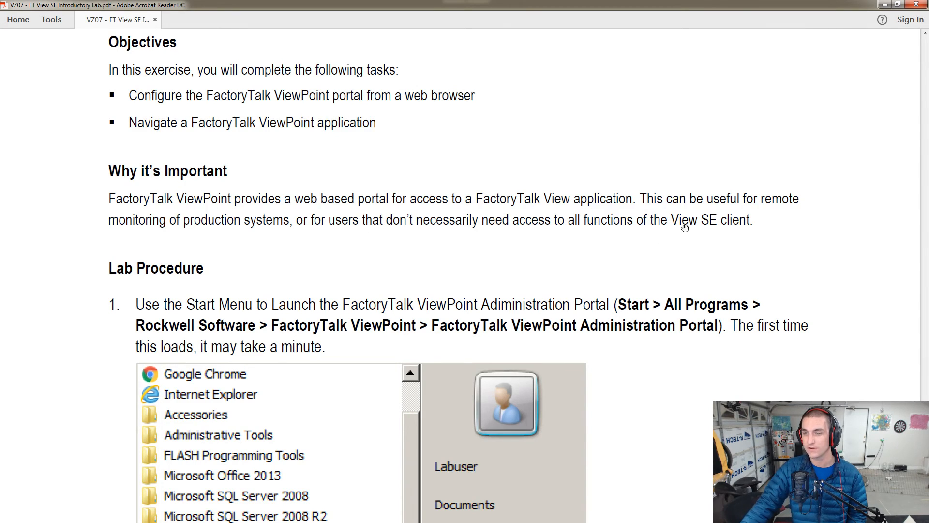
pyautogui.scroll(-3, 610, 320)
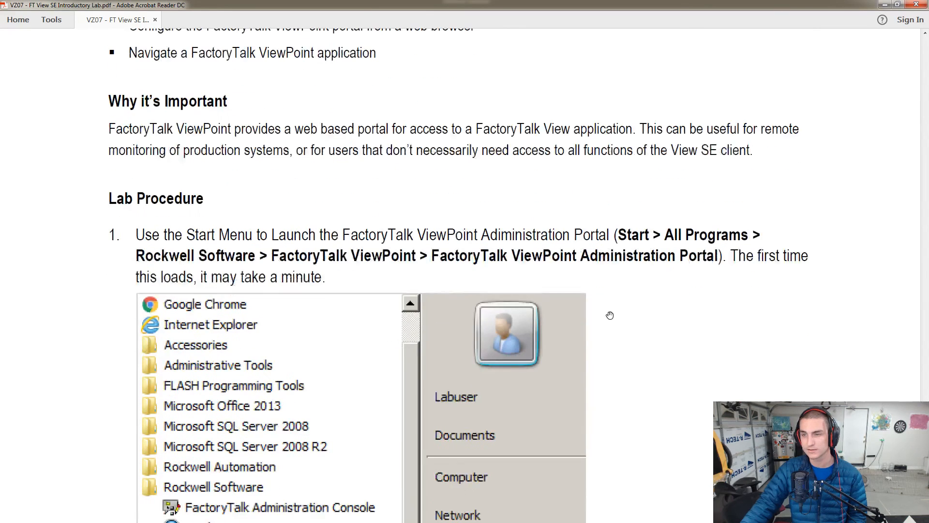
pyautogui.scroll(-4, 612, 310)
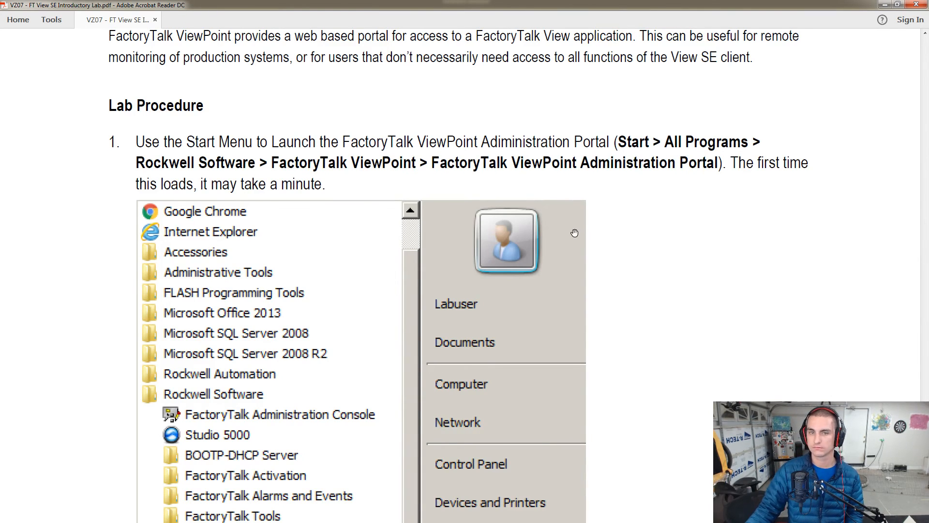
# Step: Switch to the lab server and launch FactoryTalk ViewPoint Administration from the Rockwell Software programs
pyautogui.hotkey('alt', 'Tab')
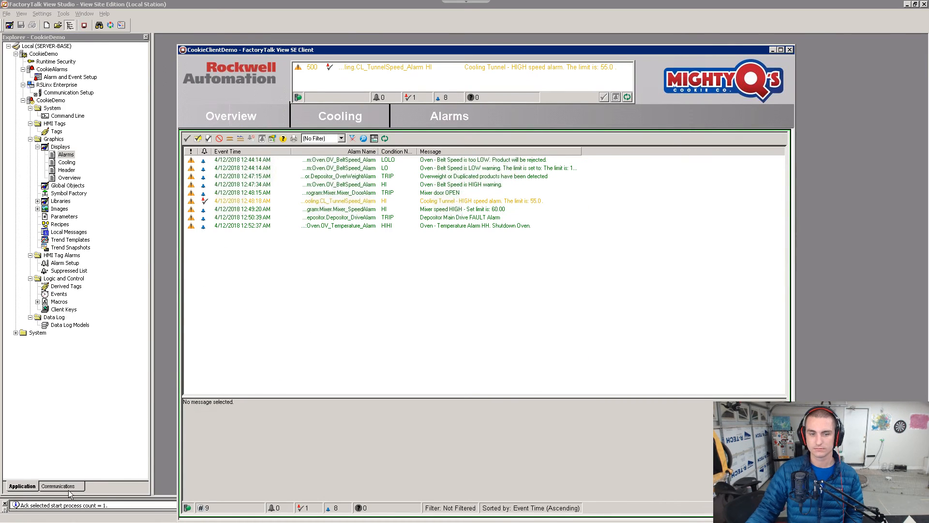
pyautogui.click(14, 513)
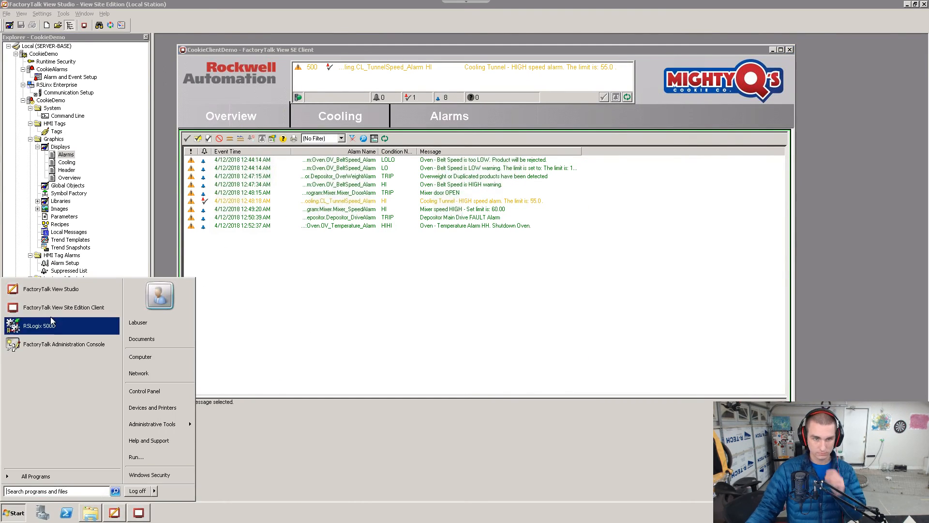
pyautogui.click(43, 478)
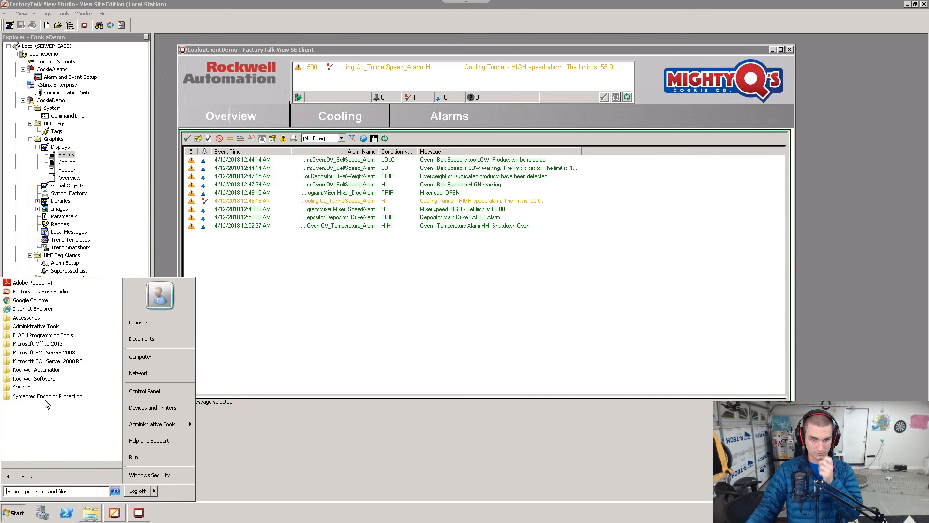
pyautogui.click(43, 378)
pyautogui.click(58, 431)
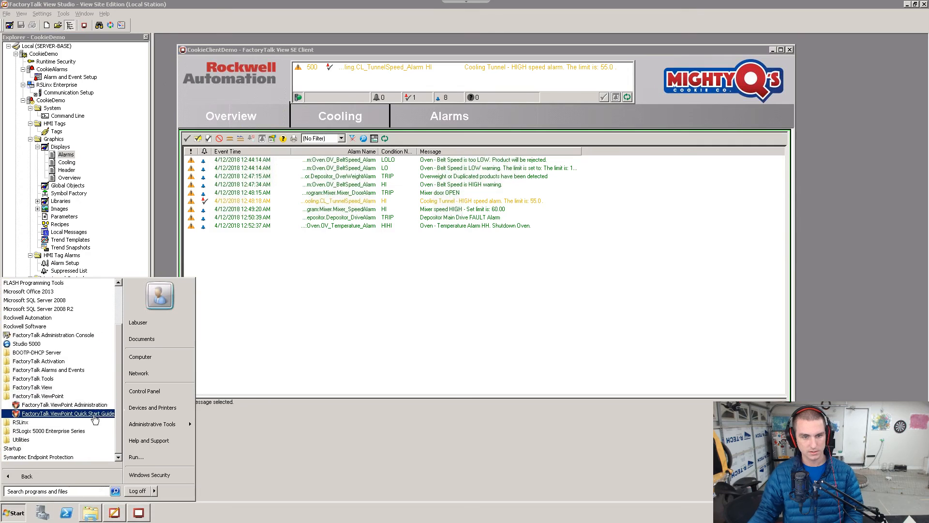
pyautogui.click(63, 413)
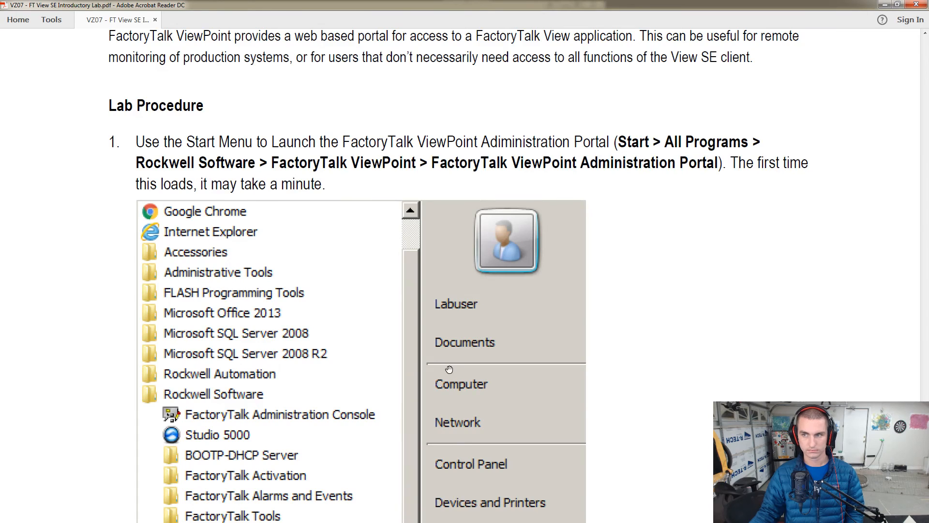
# Step: Read the lab manual's background information on FactoryTalk ViewPoint and its picture of the Administration Portal
pyautogui.scroll(-10, 450, 363)
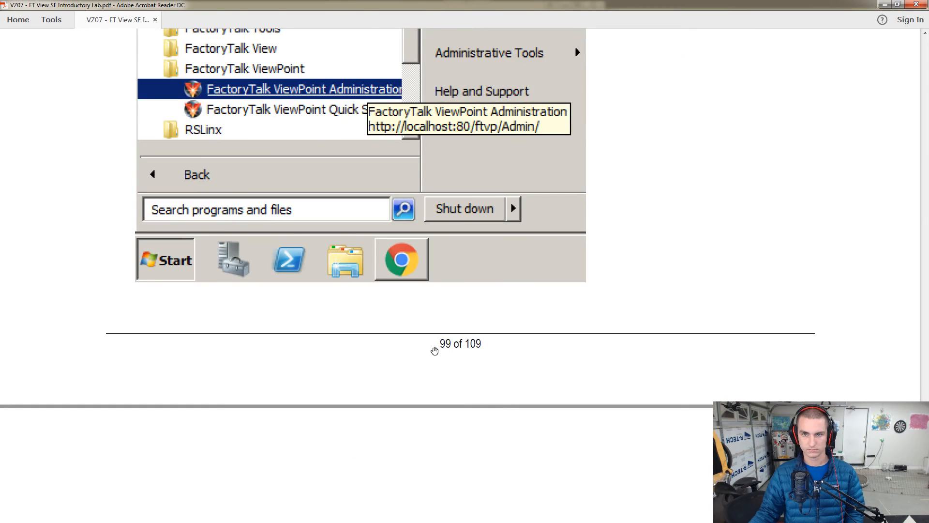
pyautogui.scroll(-5, 435, 351)
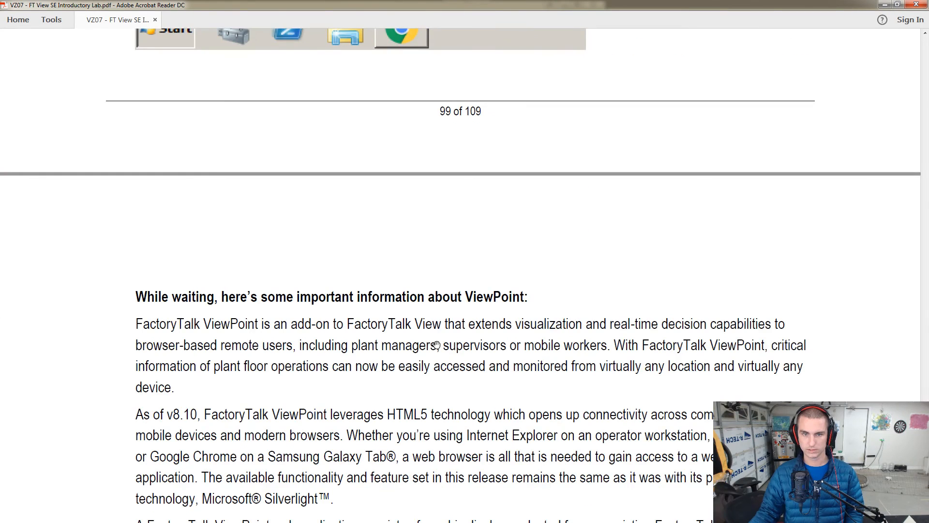
pyautogui.scroll(-3, 436, 345)
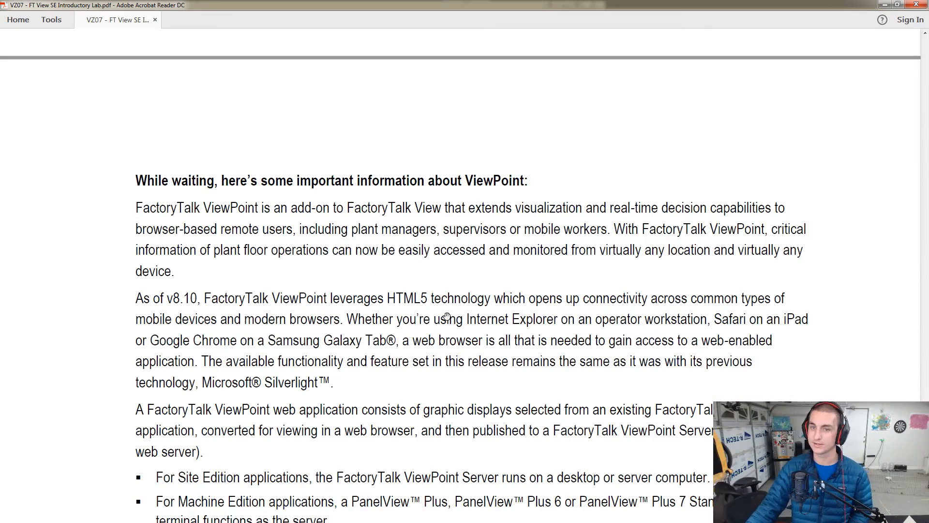
pyautogui.scroll(-2, 446, 317)
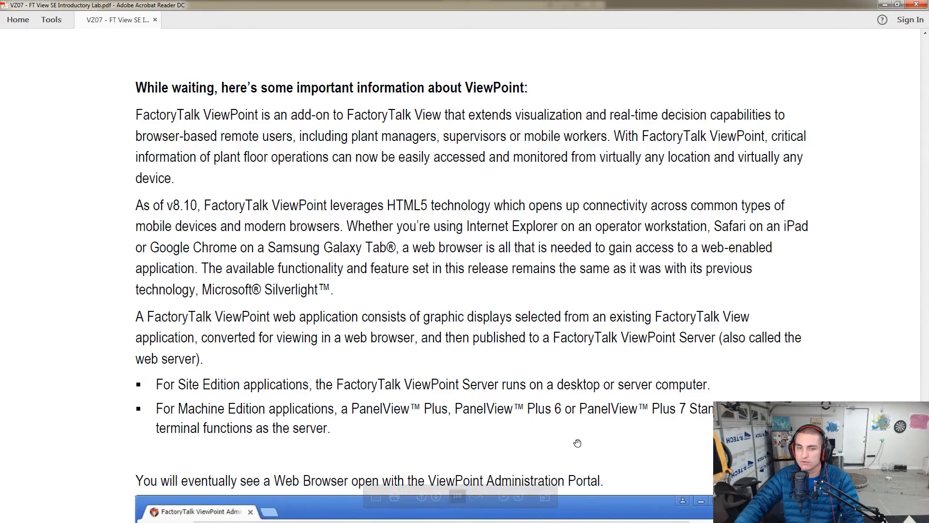
pyautogui.scroll(-2, 404, 419)
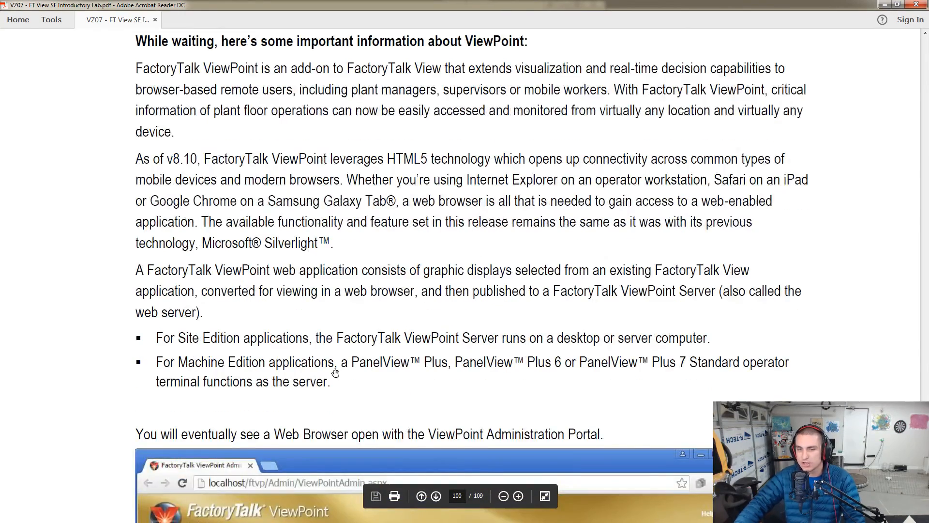
pyautogui.scroll(-3, 336, 373)
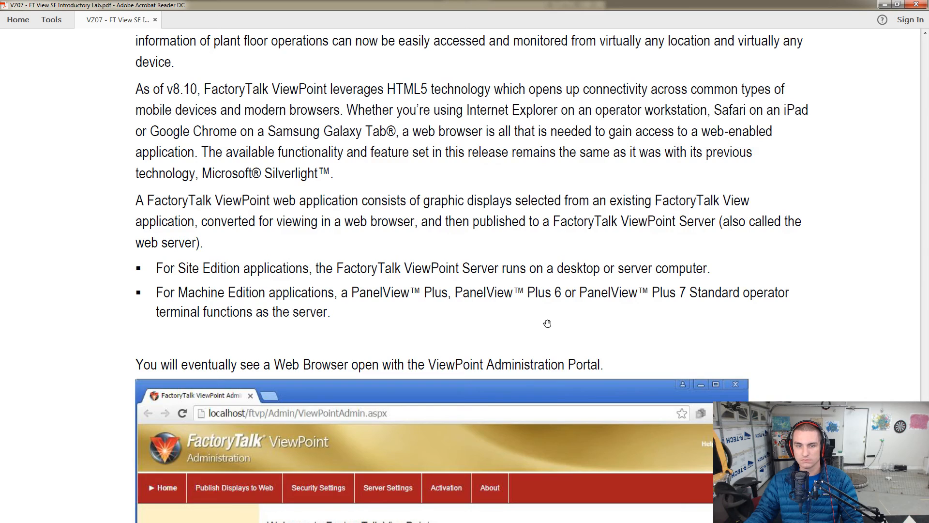
pyautogui.scroll(-4, 548, 324)
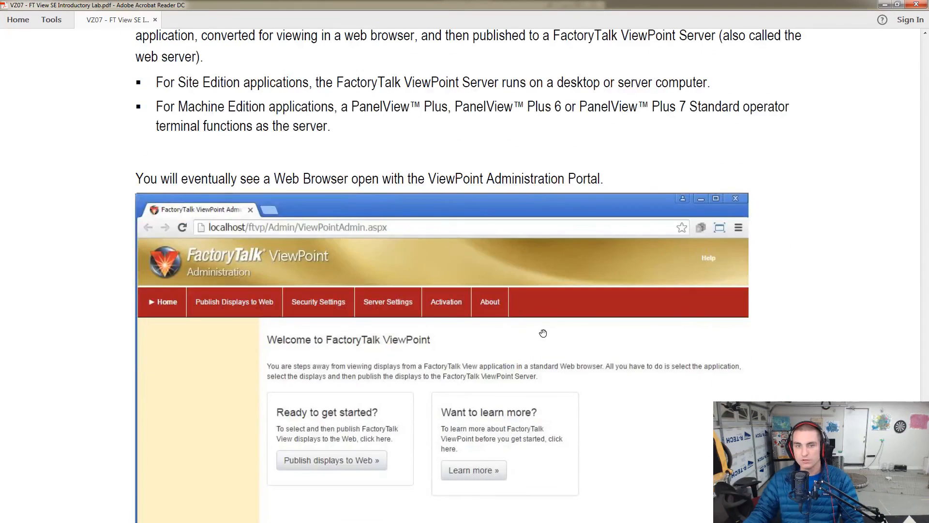
pyautogui.scroll(-3, 542, 333)
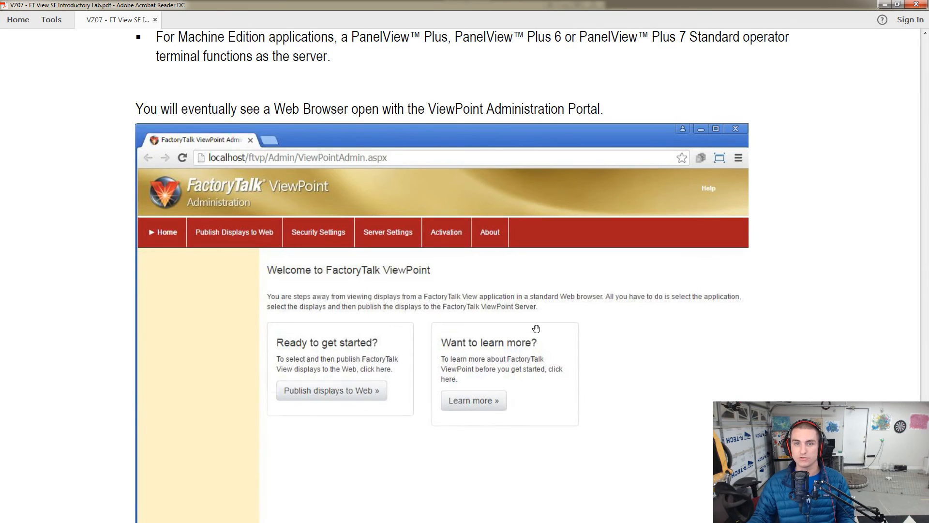
pyautogui.scroll(-3, 536, 329)
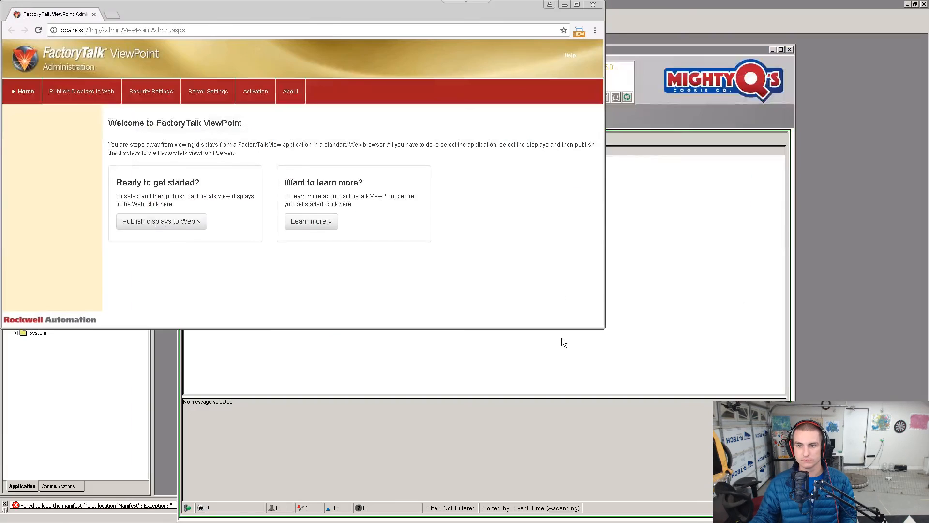
# Step: Maximize the ViewPoint Administration browser window, check lab manual step 2, and go to publishing displays to the web
pyautogui.click(578, 6)
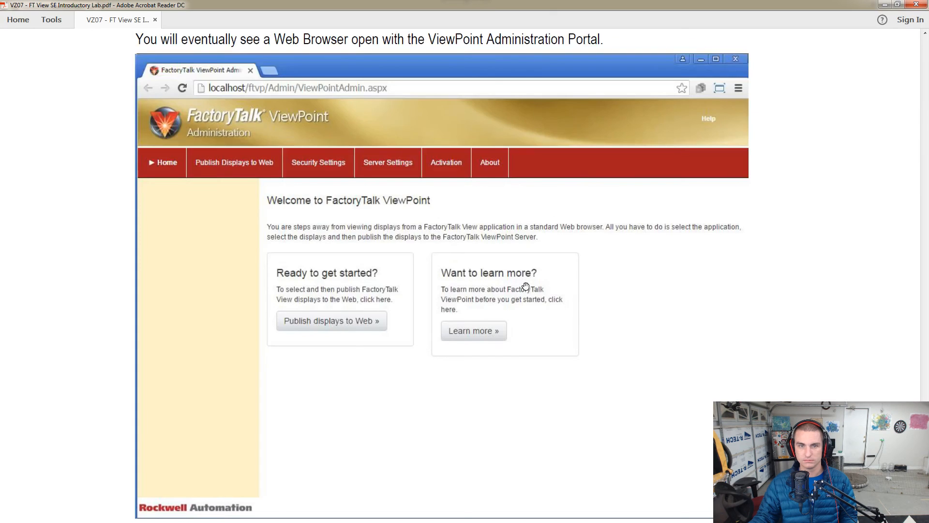
pyautogui.scroll(-5, 527, 288)
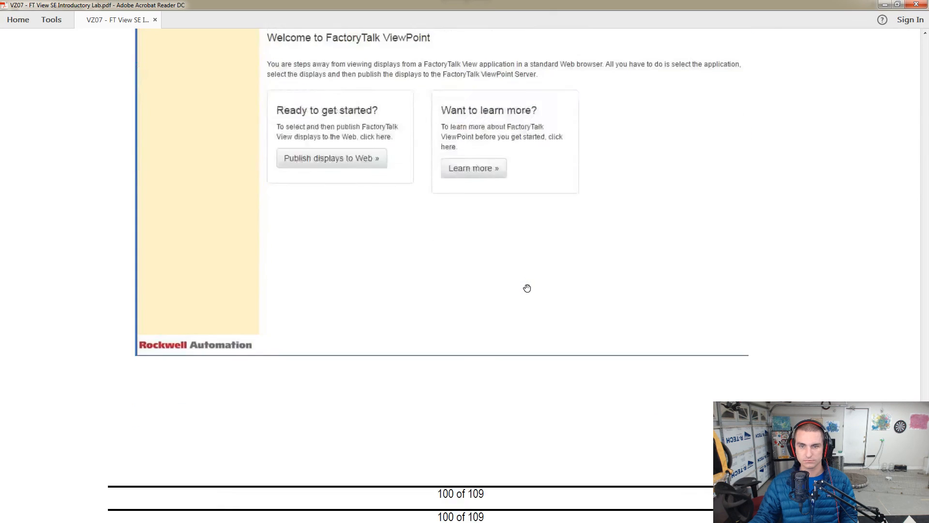
pyautogui.scroll(-13, 528, 288)
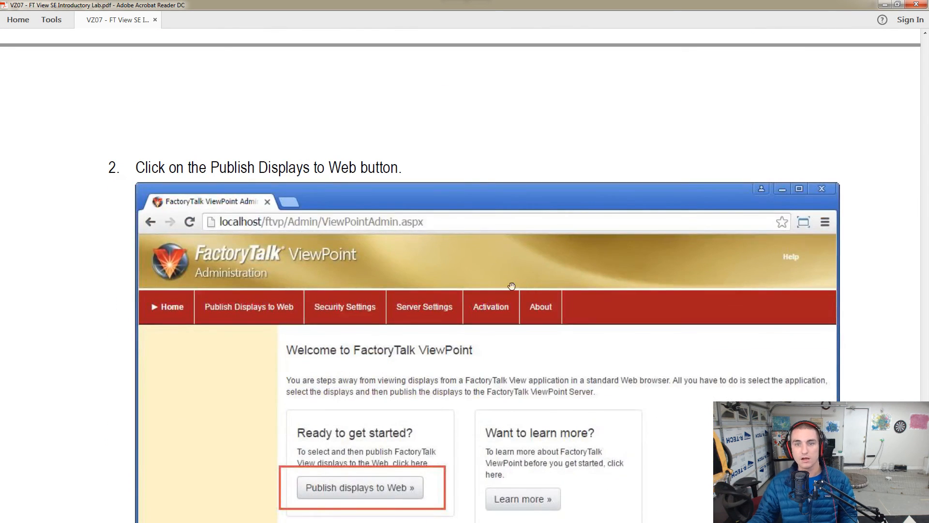
pyautogui.scroll(-2, 404, 213)
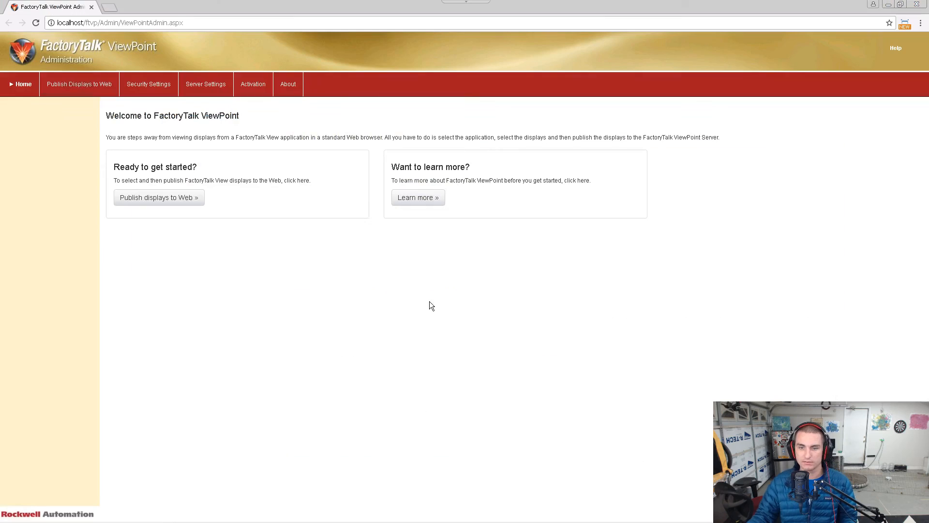
pyautogui.click(153, 197)
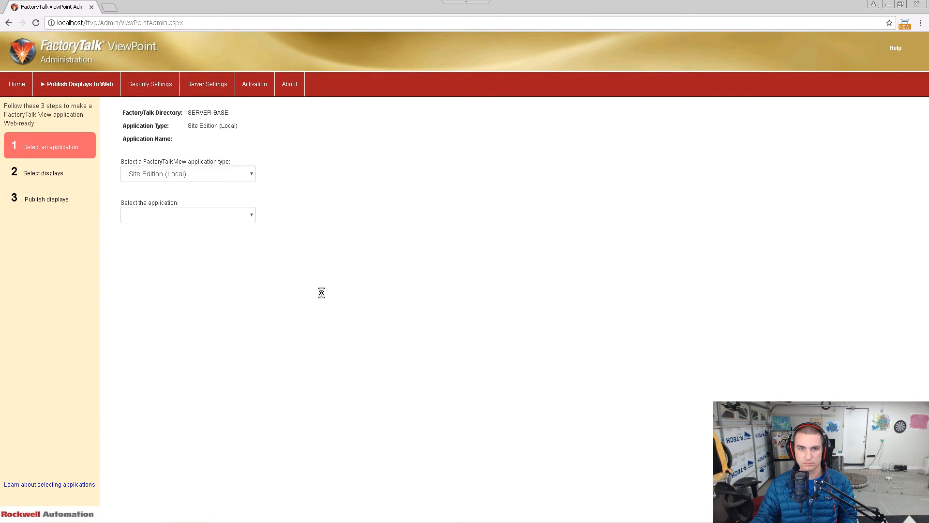
# Step: Following manual step 3, choose the CookieDemo application of type Site Edition (Local) and proceed to selecting its displays
pyautogui.hotkey('alt', 'Tab')
pyautogui.scroll(-10, 322, 310)
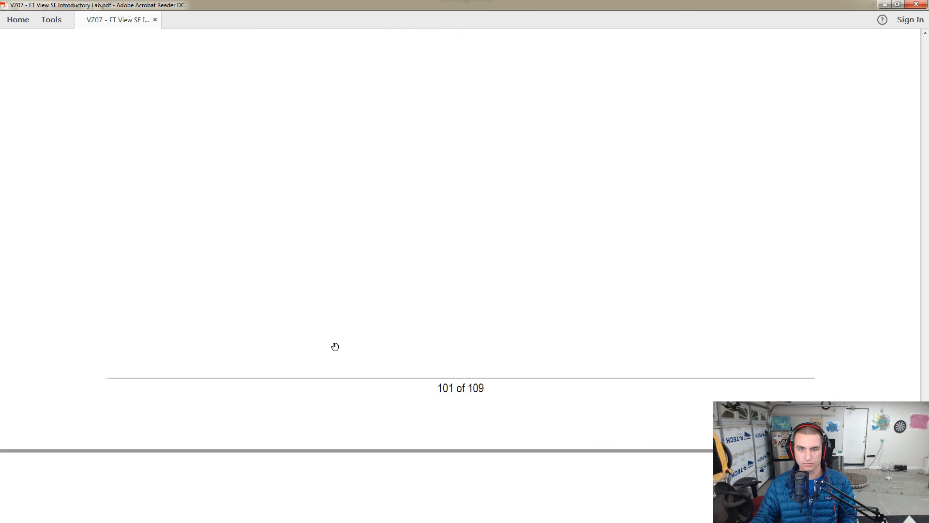
pyautogui.scroll(-10, 335, 347)
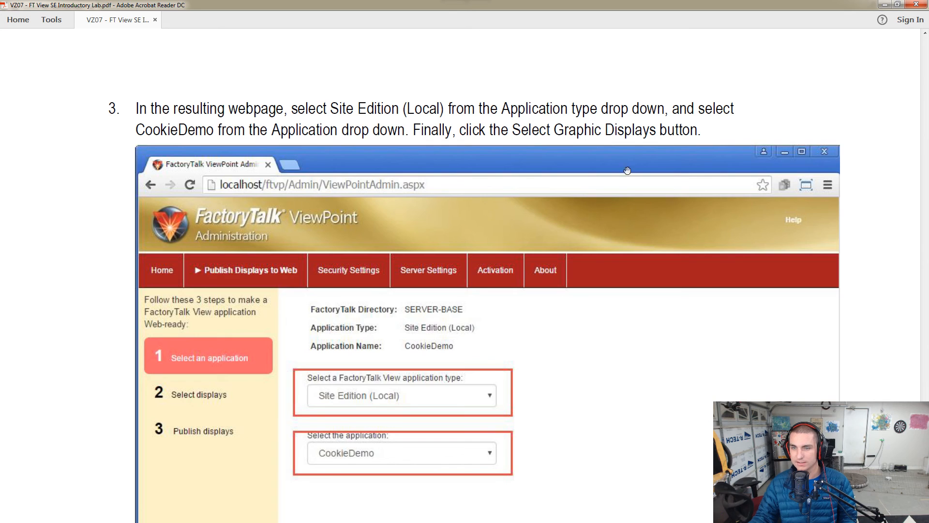
pyautogui.hotkey('alt', 'Tab')
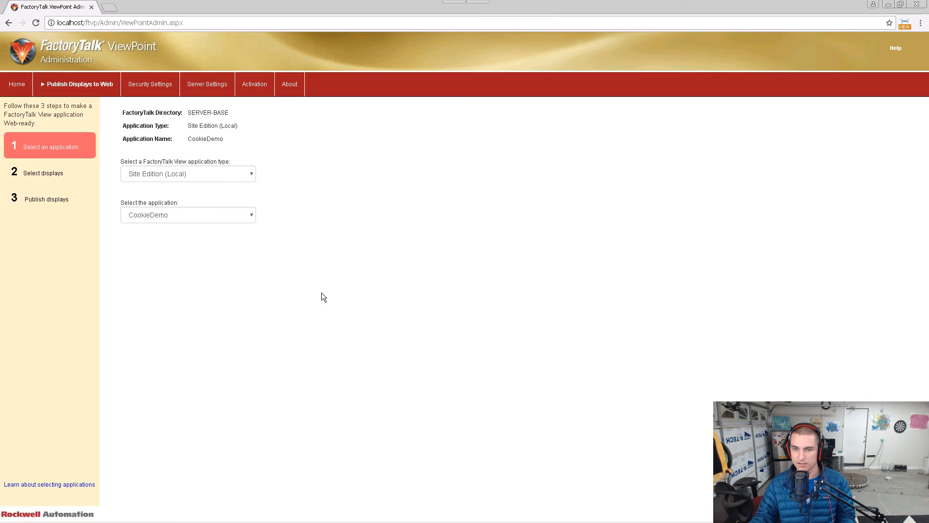
pyautogui.click(180, 220)
pyautogui.click(649, 330)
pyautogui.click(649, 330)
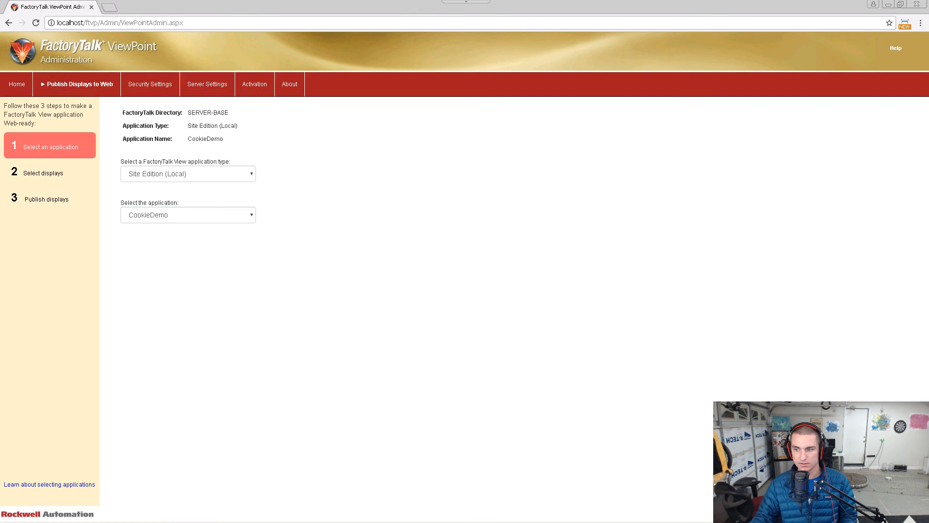
pyautogui.click(862, 504)
# Step: Following manual step 4, set Header as the initial display and /ClientStartup as the startup macro
pyautogui.hotkey('alt', 'Tab')
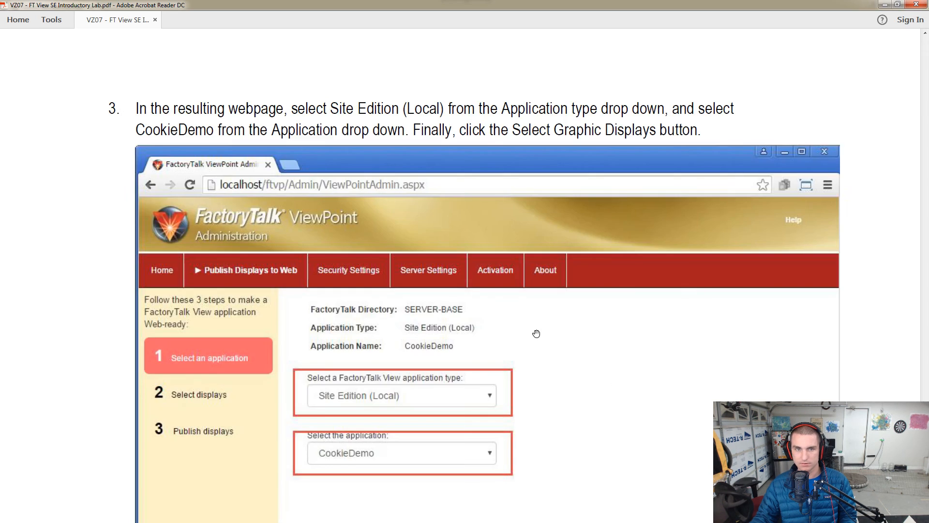
pyautogui.scroll(-5, 536, 333)
pyautogui.scroll(-10, 502, 359)
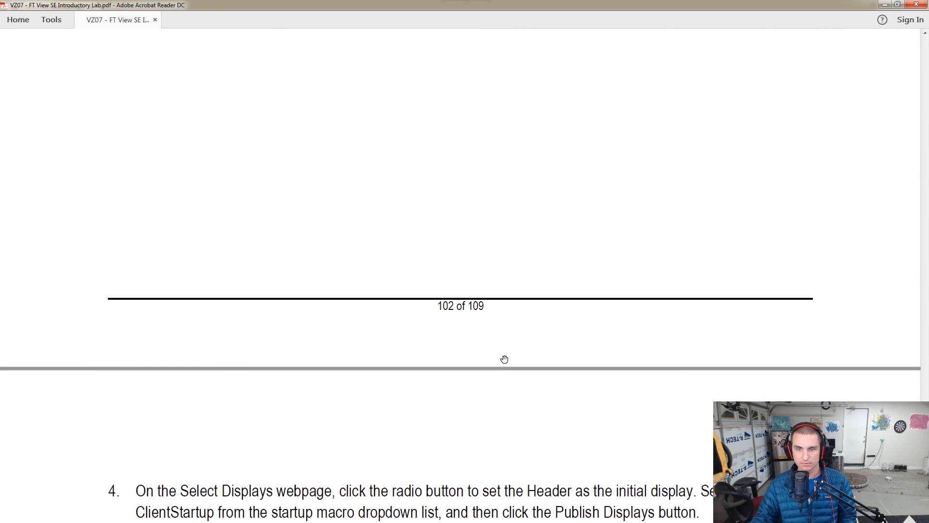
pyautogui.scroll(-4, 517, 351)
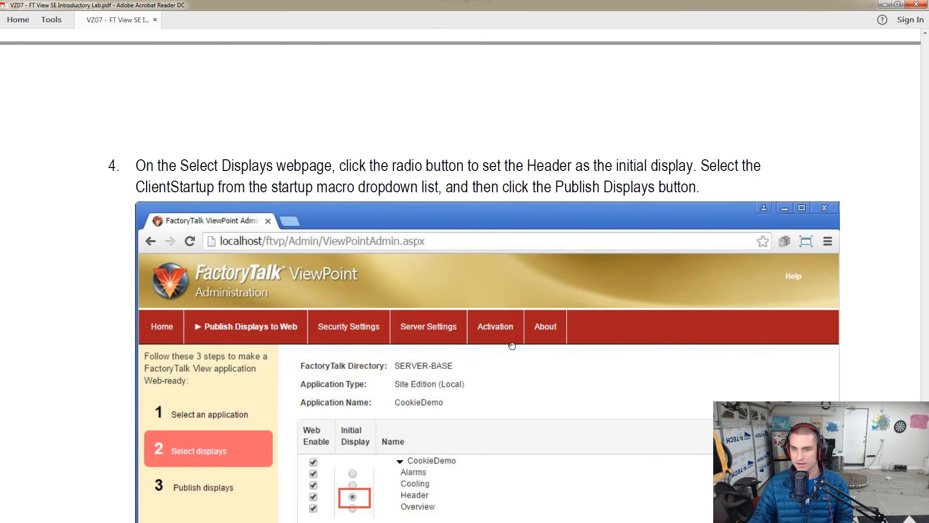
pyautogui.scroll(-1, 512, 345)
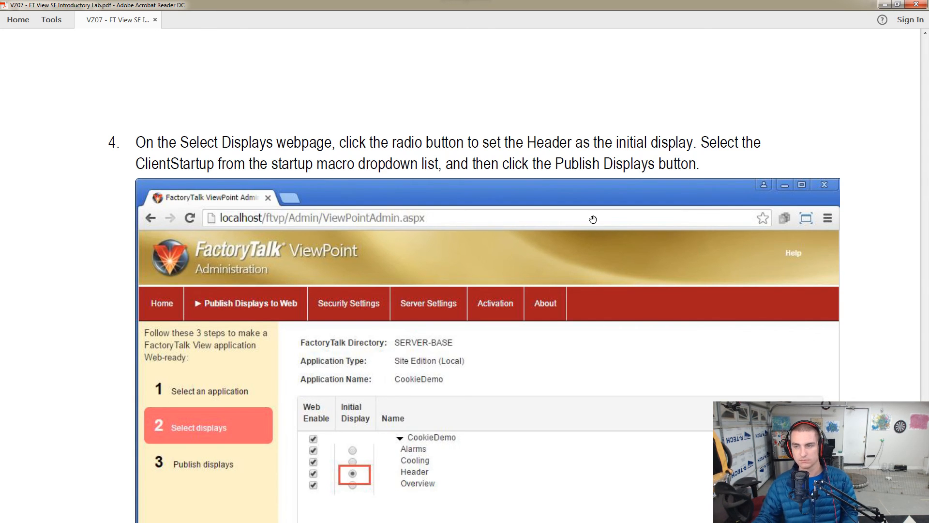
pyautogui.hotkey('alt', 'Tab')
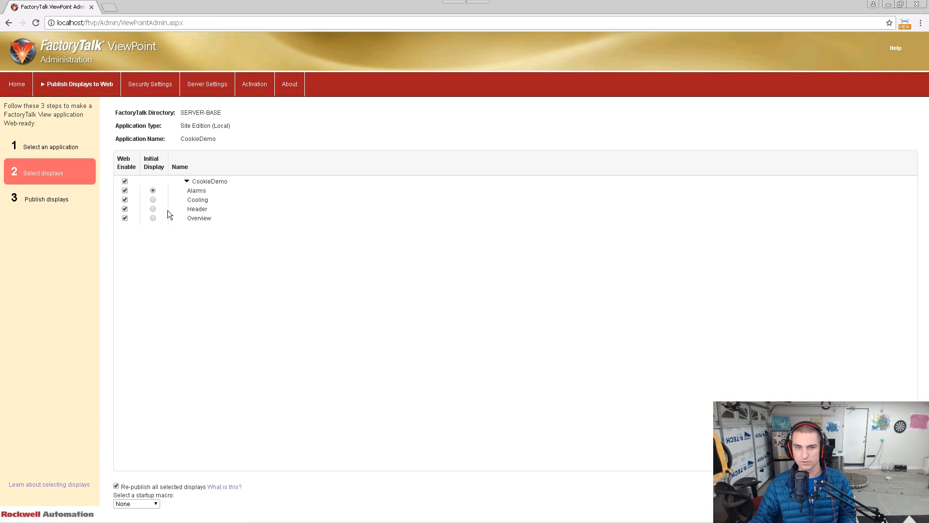
pyautogui.click(153, 209)
pyautogui.click(156, 504)
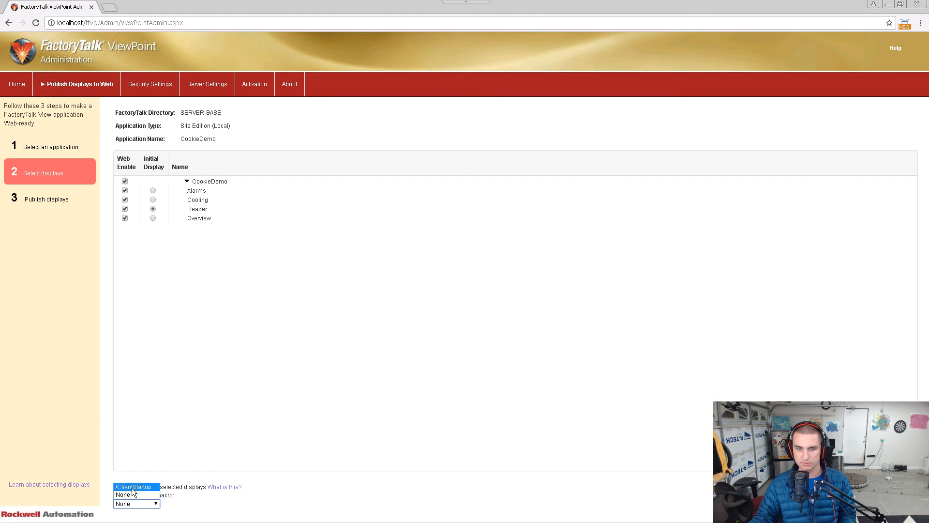
pyautogui.click(138, 487)
# Step: Compare the display selection with the manual's step 4 picture and publish the selected CookieDemo displays
pyautogui.hotkey('alt', 'Tab')
pyautogui.scroll(-5, 321, 459)
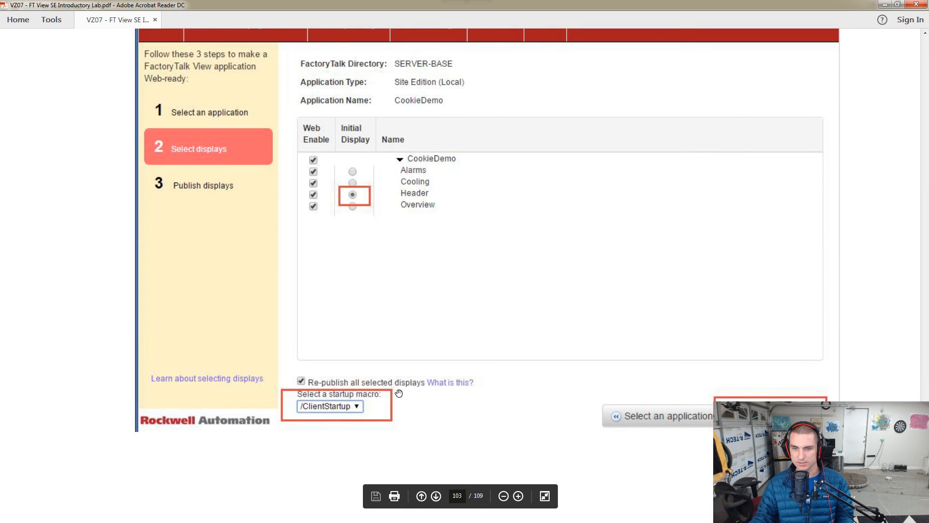
pyautogui.scroll(4, 428, 416)
pyautogui.scroll(-6, 428, 415)
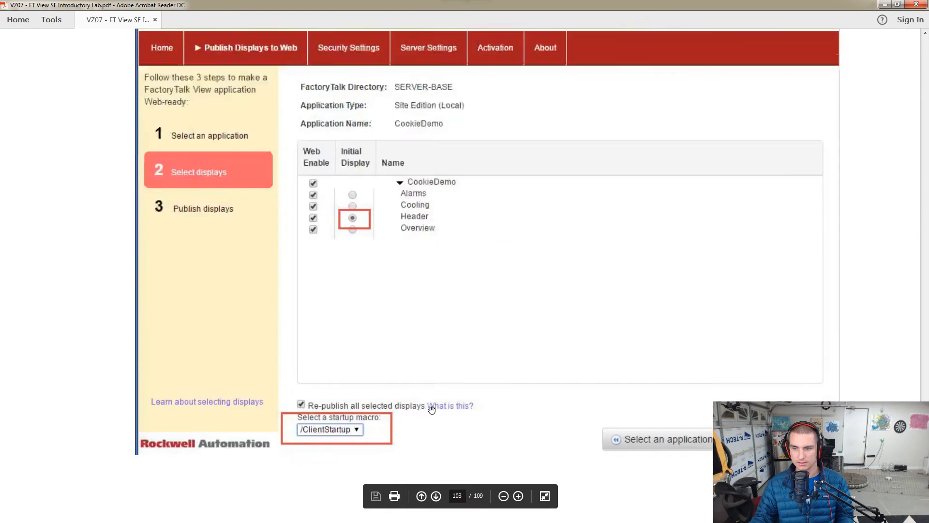
pyautogui.hotkey('alt', 'Tab')
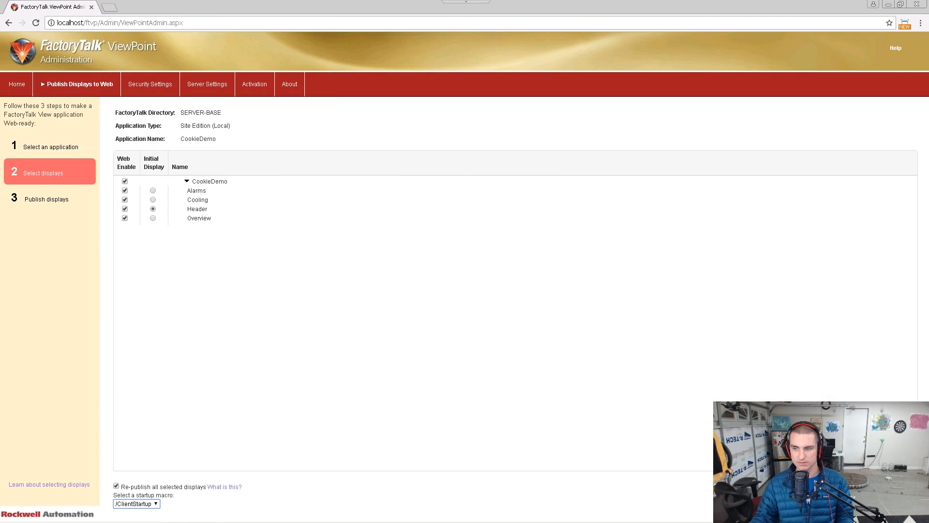
pyautogui.click(896, 503)
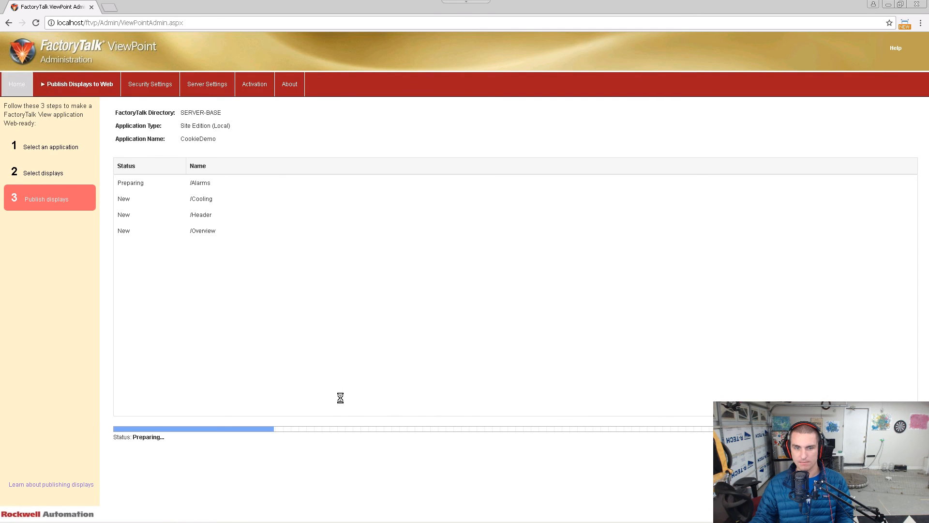
# Step: Read lab manual step 5 on the publishing progress and opening the web application
pyautogui.hotkey('alt', 'Tab')
pyautogui.scroll(-10, 360, 420)
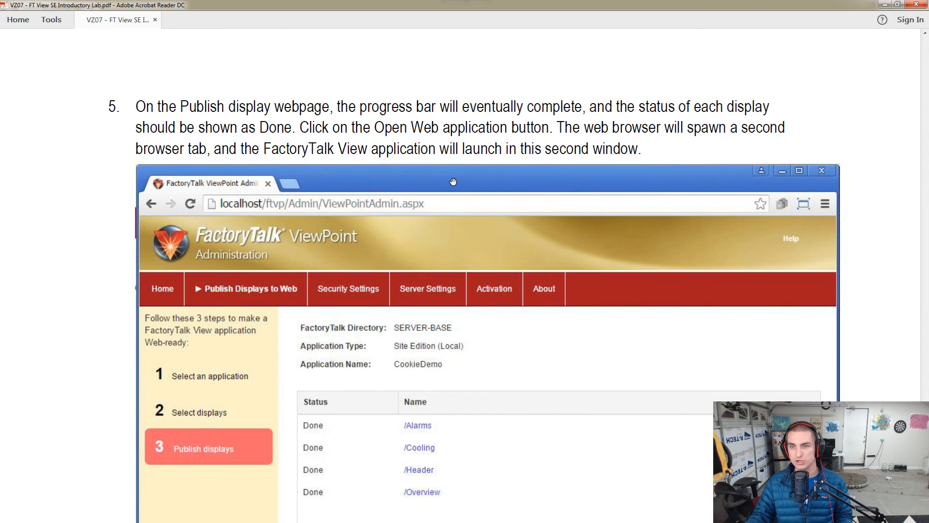
pyautogui.scroll(-1, 453, 181)
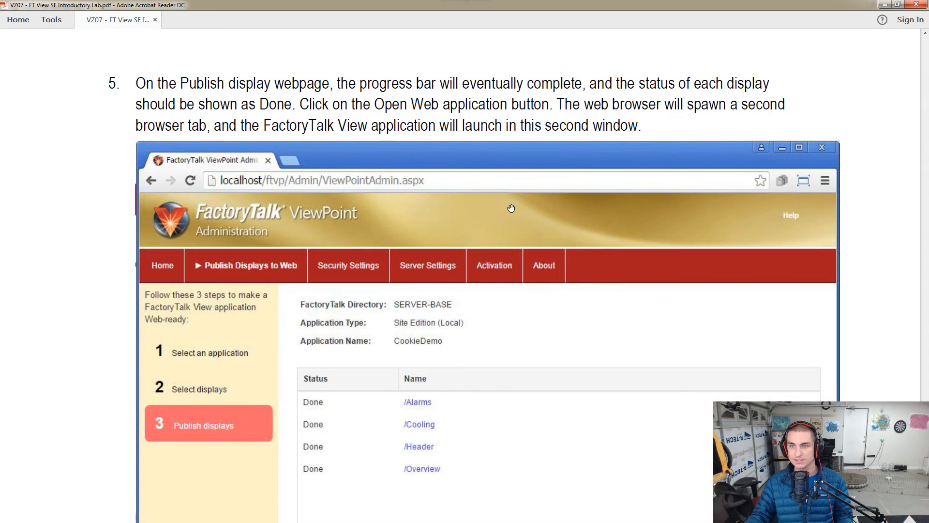
# Step: Following manual step 5, try to open the web application through the downloaded ViewPoint.htm and ViewPoint (1).htm, and close both resulting tabs
pyautogui.scroll(-15, 513, 208)
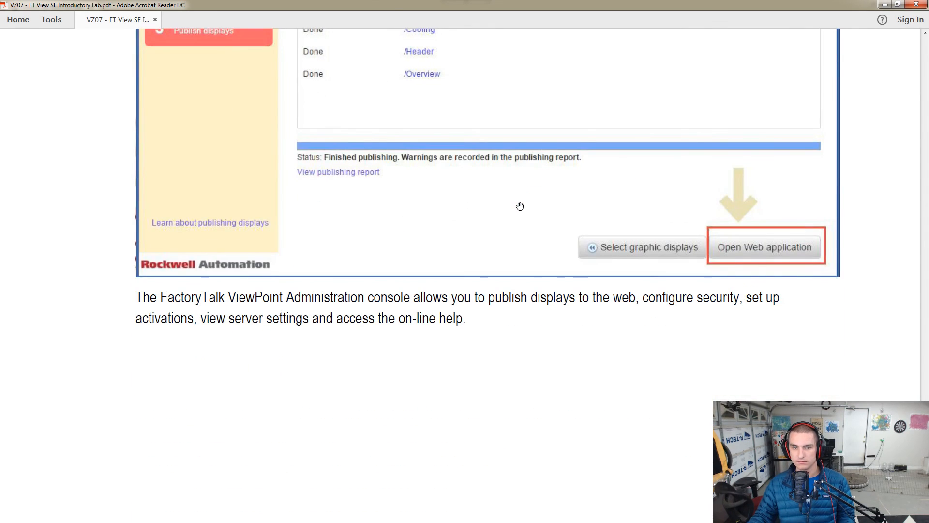
pyautogui.hotkey('alt', 'Tab')
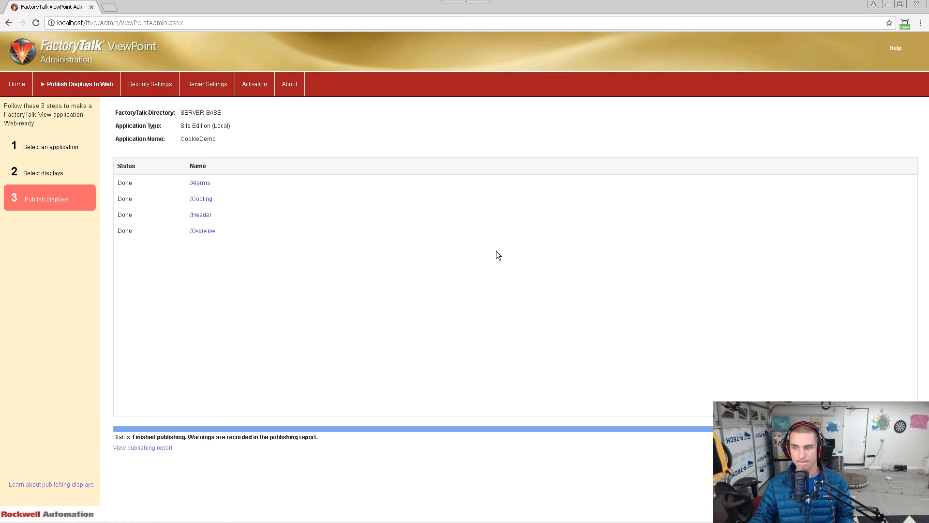
pyautogui.moveTo(537, 522)
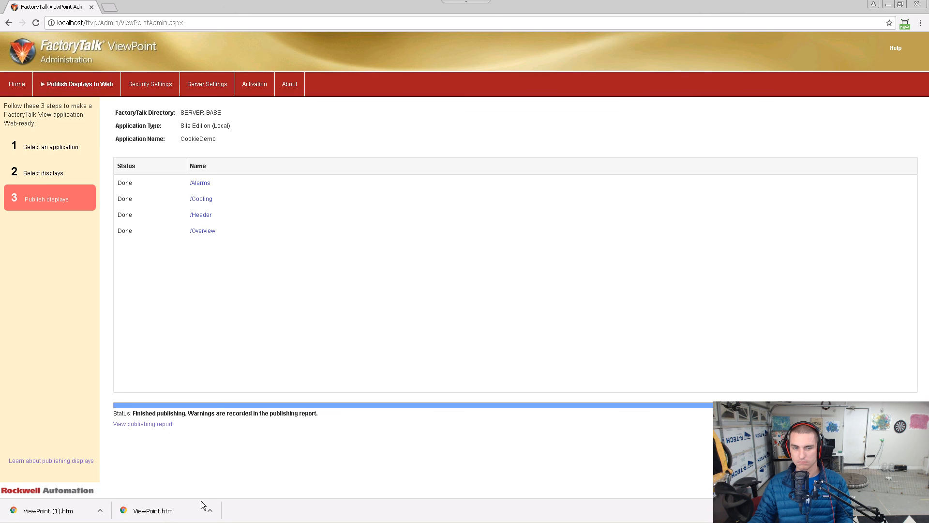
pyautogui.click(160, 510)
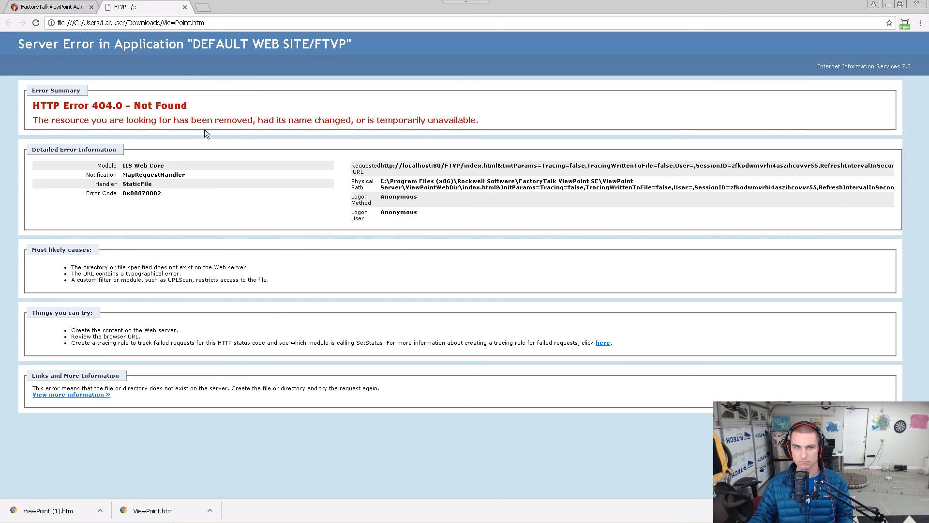
pyautogui.click(73, 508)
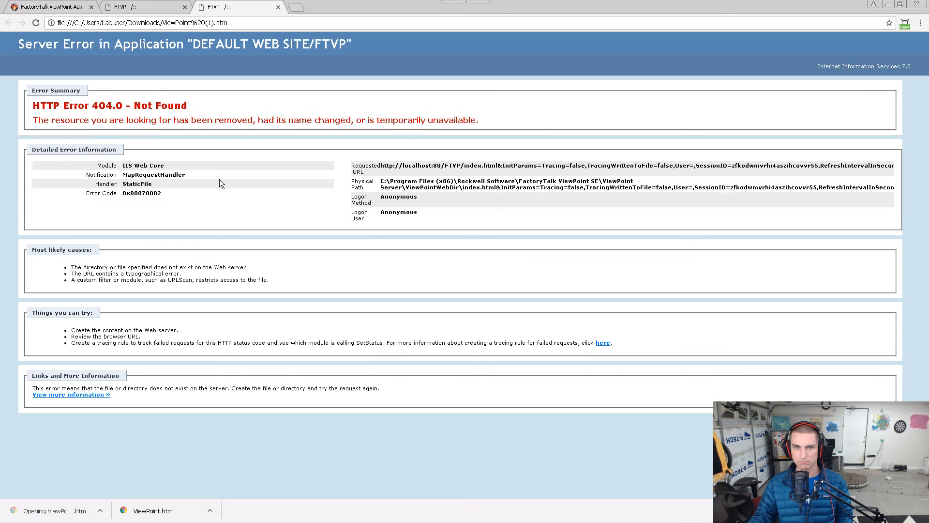
pyautogui.click(278, 7)
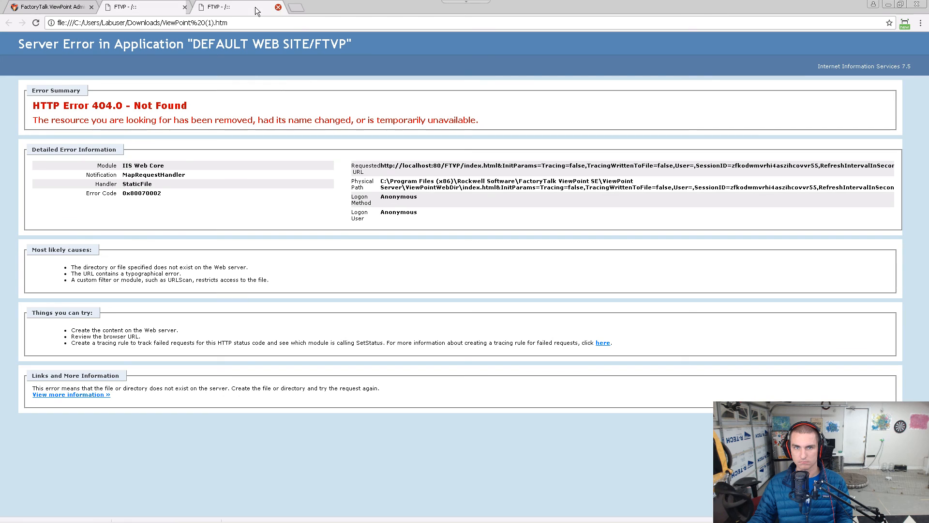
pyautogui.click(185, 7)
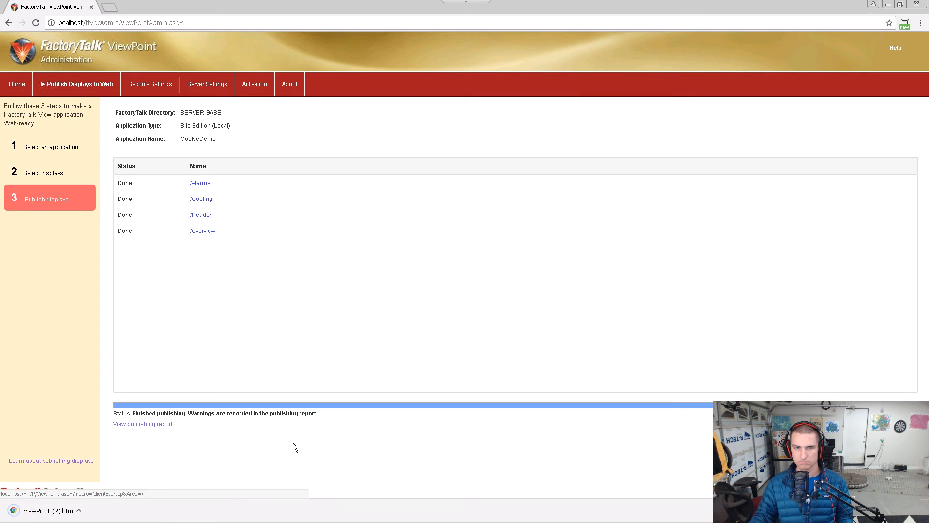
# Step: Check manual step 6 on navigating the screens and try opening the downloaded ViewPoint (2).htm
pyautogui.hotkey('alt', 'Tab')
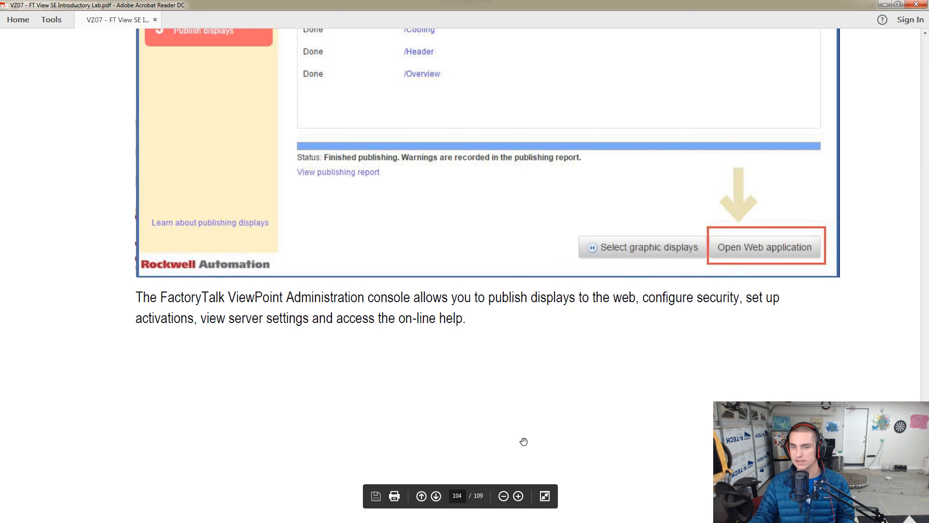
pyautogui.scroll(-12, 524, 442)
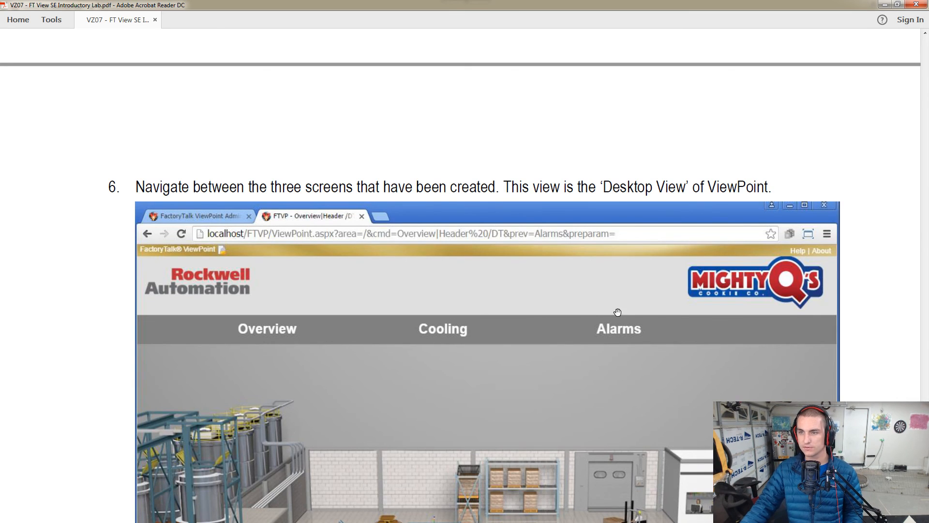
pyautogui.hotkey('alt', 'Tab')
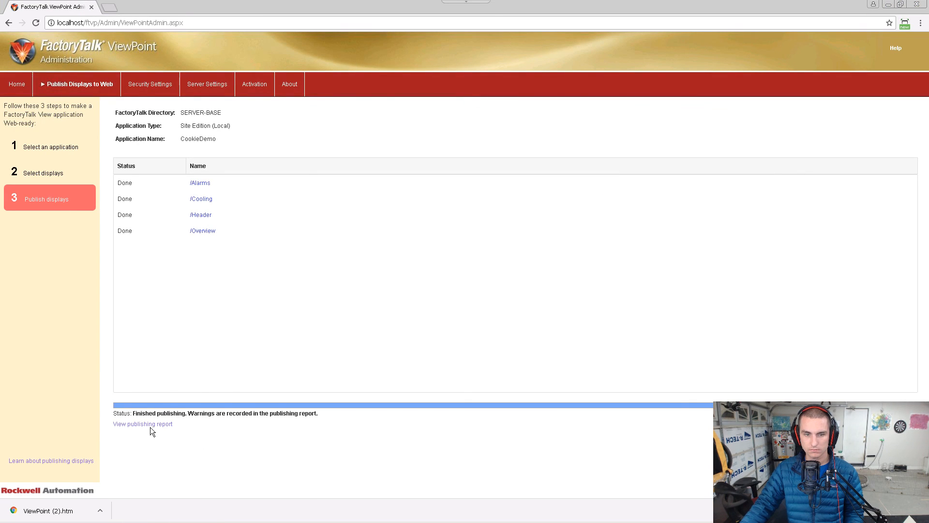
pyautogui.click(63, 509)
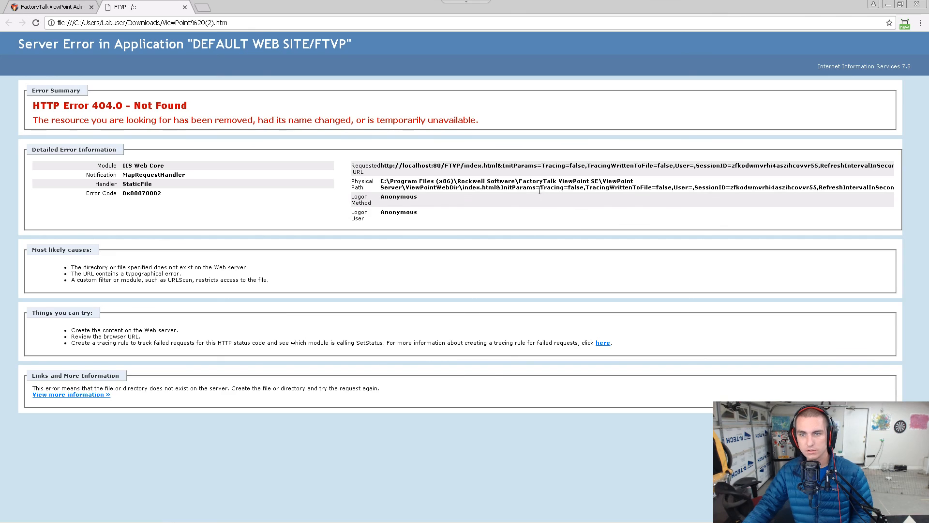
# Step: Compare the opened page with manual step 6's Desktop View picture and the note on read-only screens
pyautogui.hotkey('alt', 'Tab')
pyautogui.scroll(-10, 474, 310)
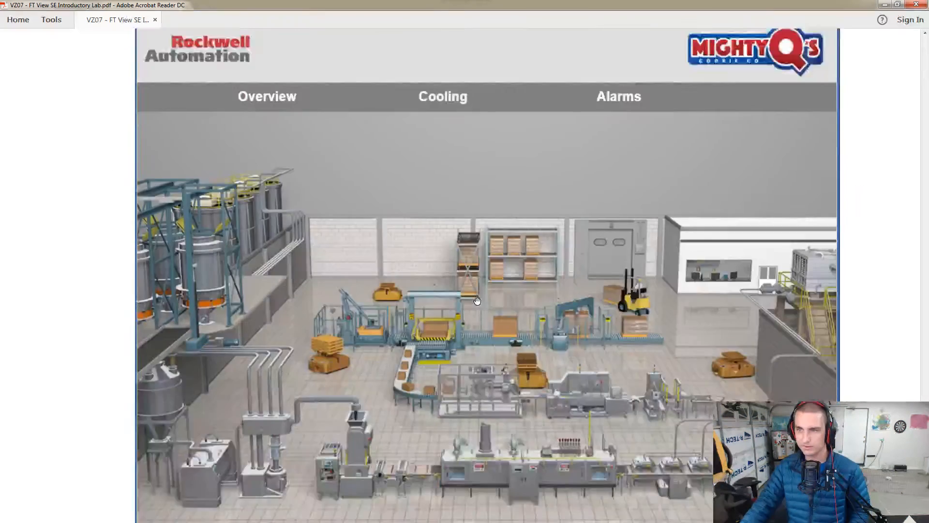
pyautogui.scroll(-3, 482, 302)
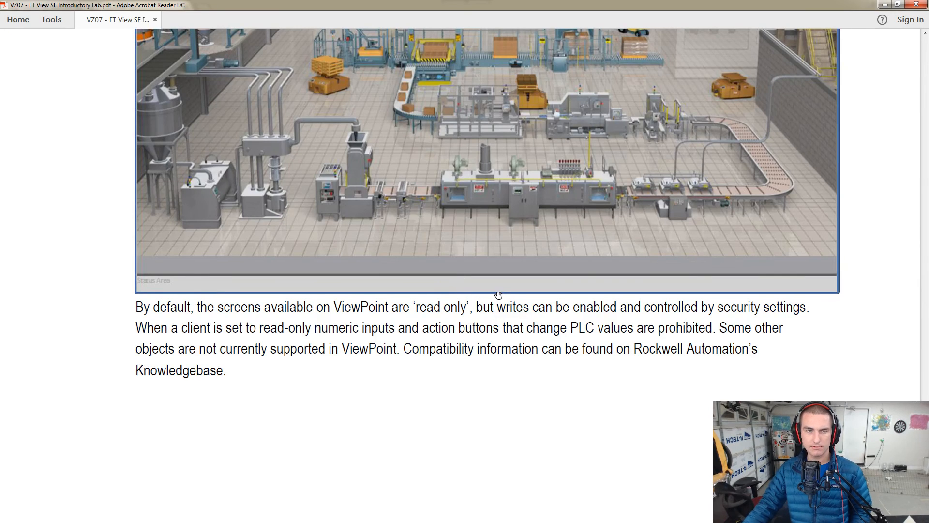
pyautogui.hotkey('alt', 'Tab')
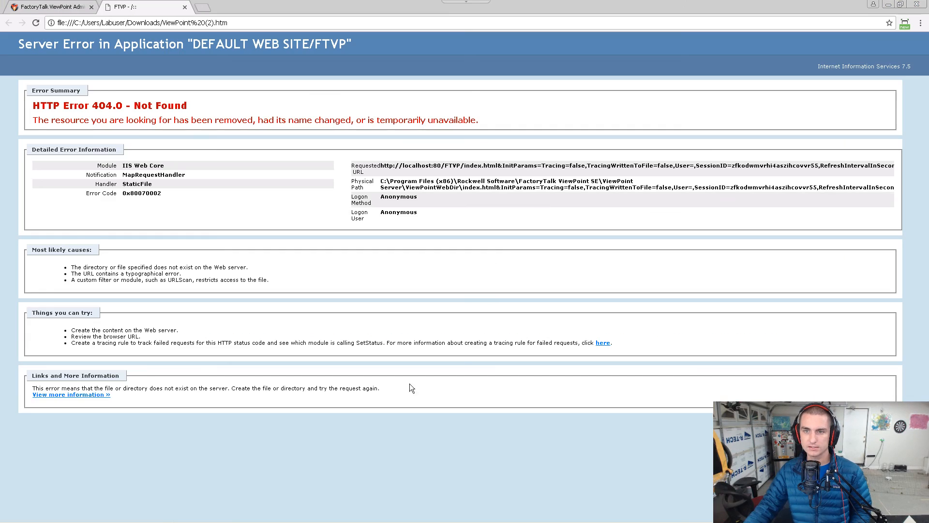
pyautogui.press('super')
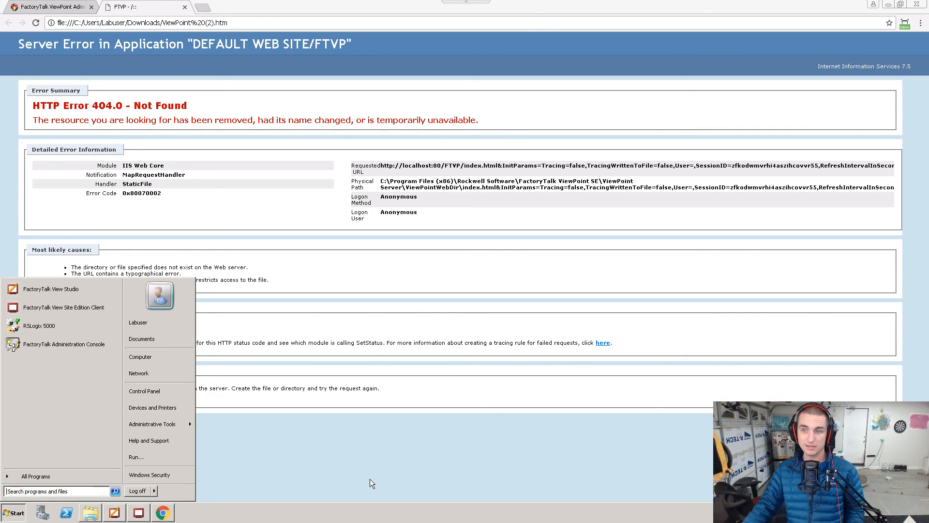
pyautogui.press('super')
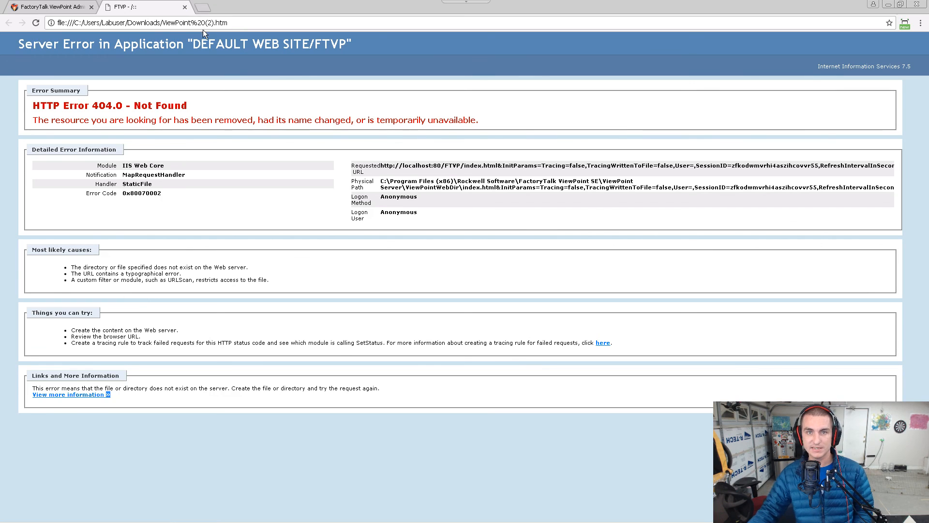
# Step: Reread manual step 6 and its note on ViewPoint write access, and read step 7 on the mobile device interface URL
pyautogui.hotkey('alt', 'Tab')
pyautogui.scroll(-5, 455, 220)
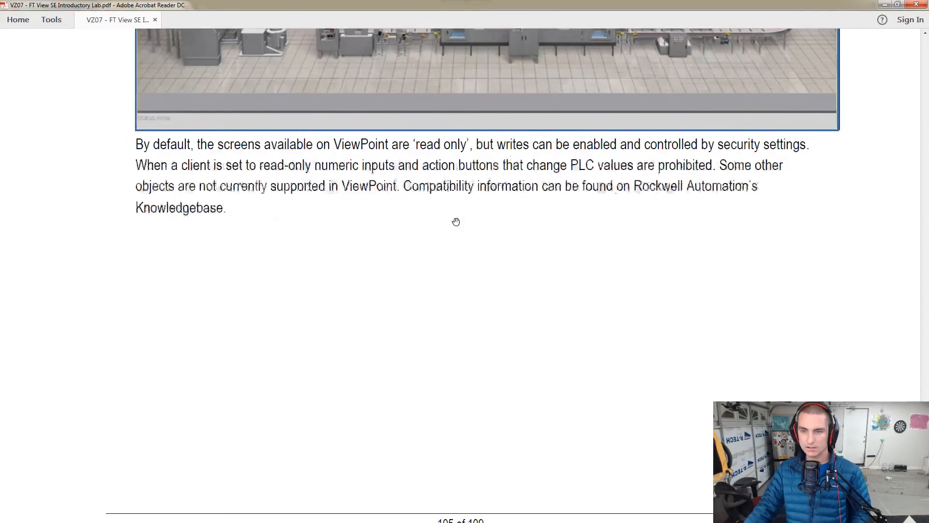
pyautogui.scroll(10, 456, 221)
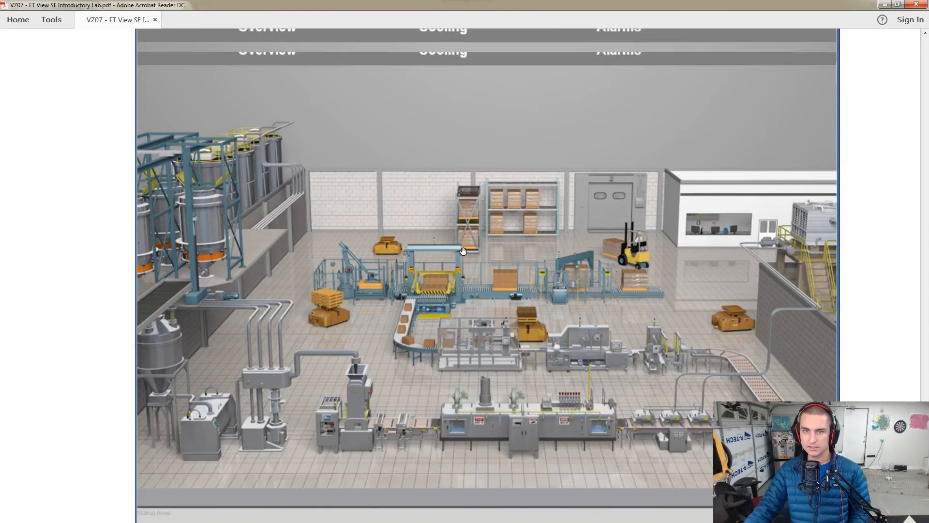
pyautogui.scroll(4, 372, 208)
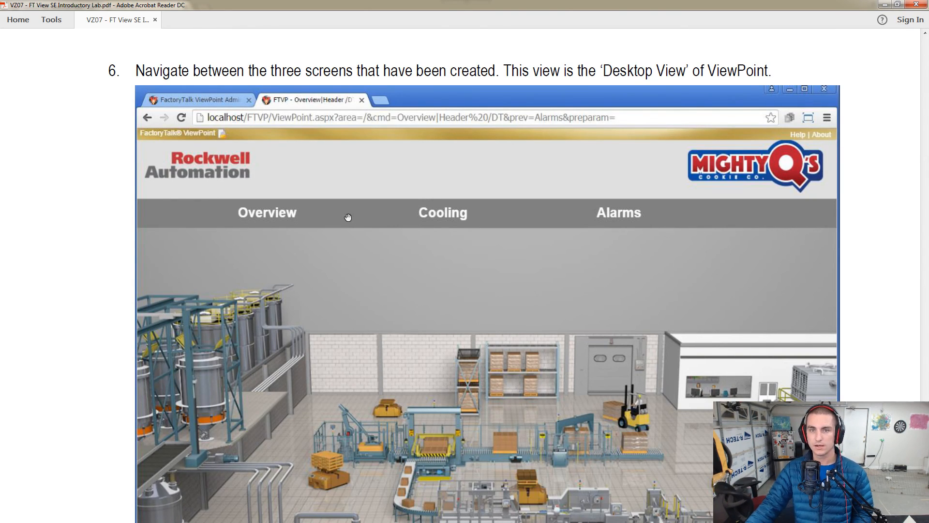
pyautogui.scroll(-7, 366, 216)
pyautogui.scroll(7, 372, 211)
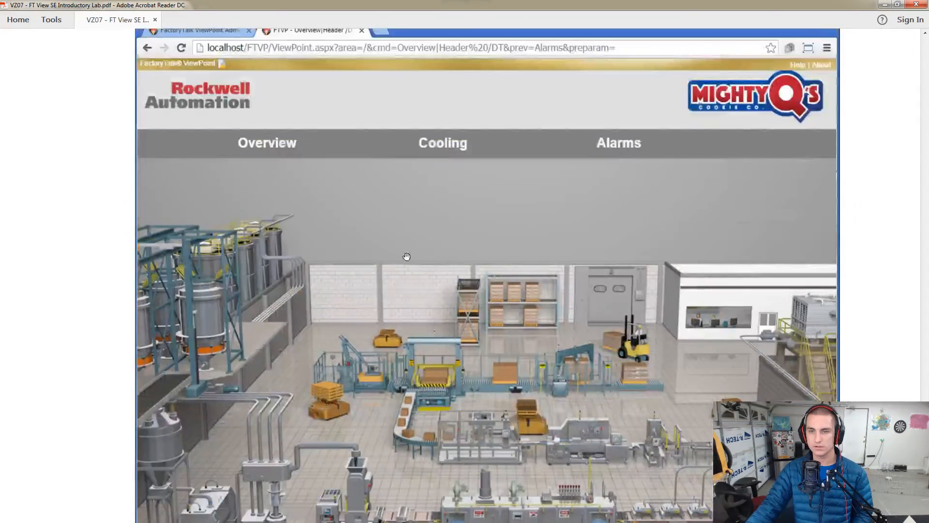
pyautogui.scroll(-5, 461, 284)
pyautogui.scroll(-7, 462, 285)
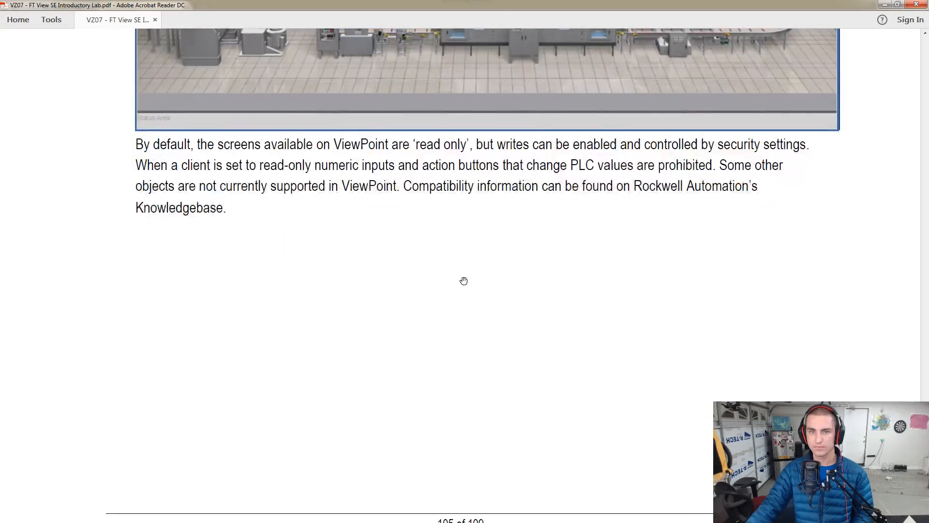
pyautogui.scroll(-12, 499, 296)
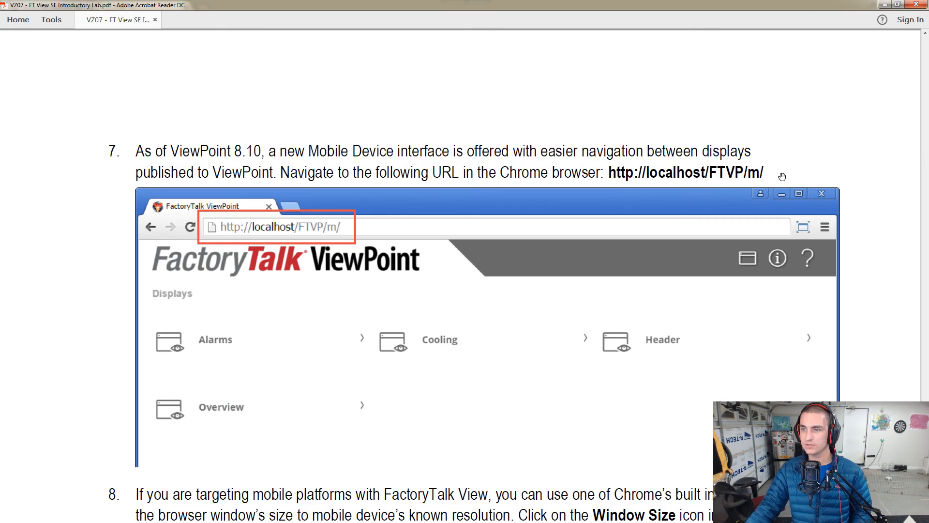
# Step: Open a new browser tab, try to enter manual step 7's mobile interface URL, and clear the partial address
pyautogui.hotkey('alt', 'Tab')
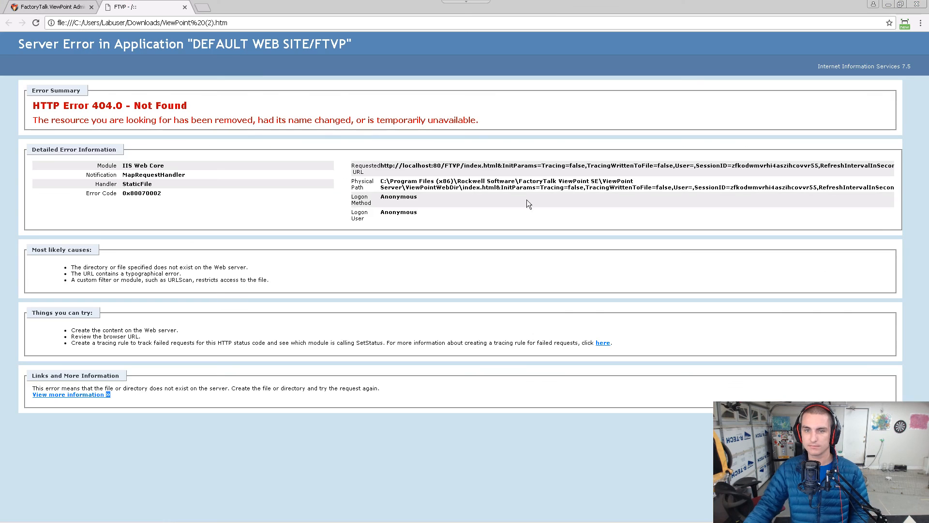
pyautogui.click(203, 9)
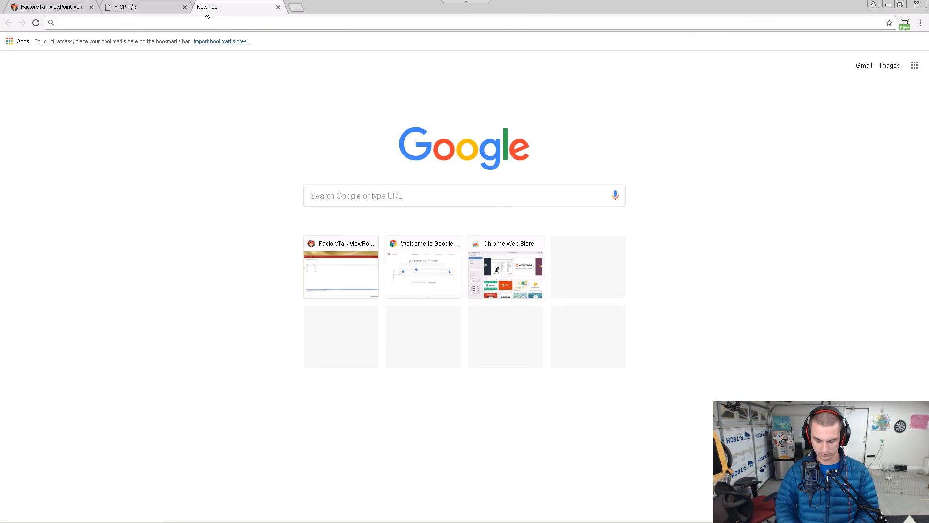
pyautogui.write('://')
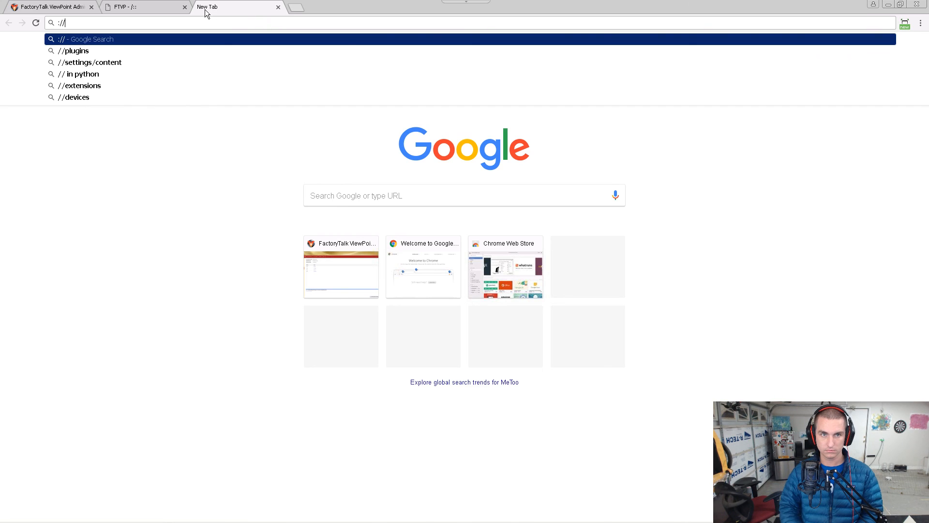
pyautogui.hotkey('alt', 'Tab')
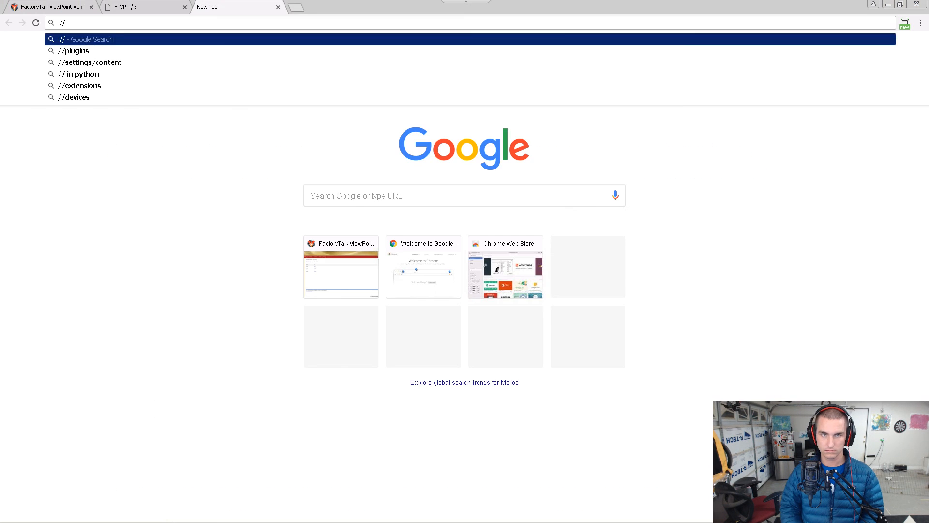
pyautogui.press('BackSpace')
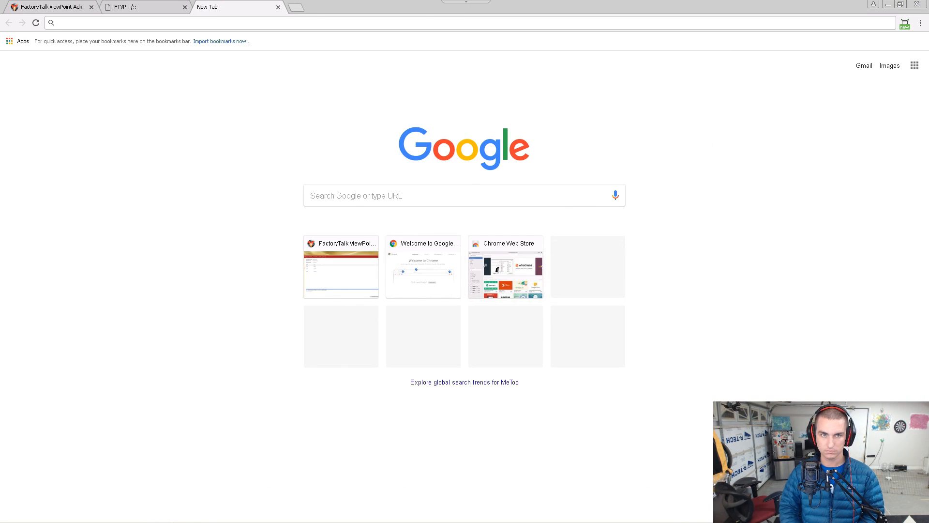
pyautogui.hotkey('alt', 'space')
pyautogui.click(172, 23)
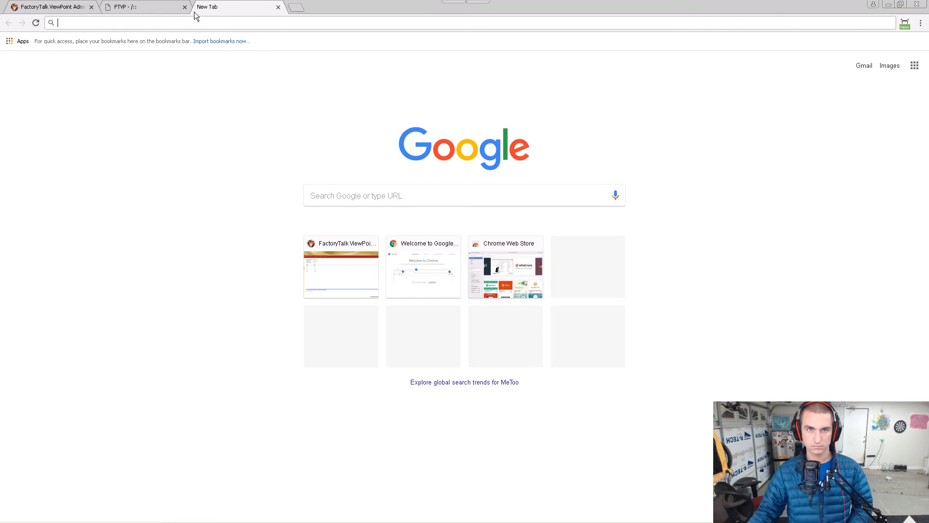
# Step: Close the FTVP error page tab and open another new browser tab for the mobile interface URL
pyautogui.click(184, 8)
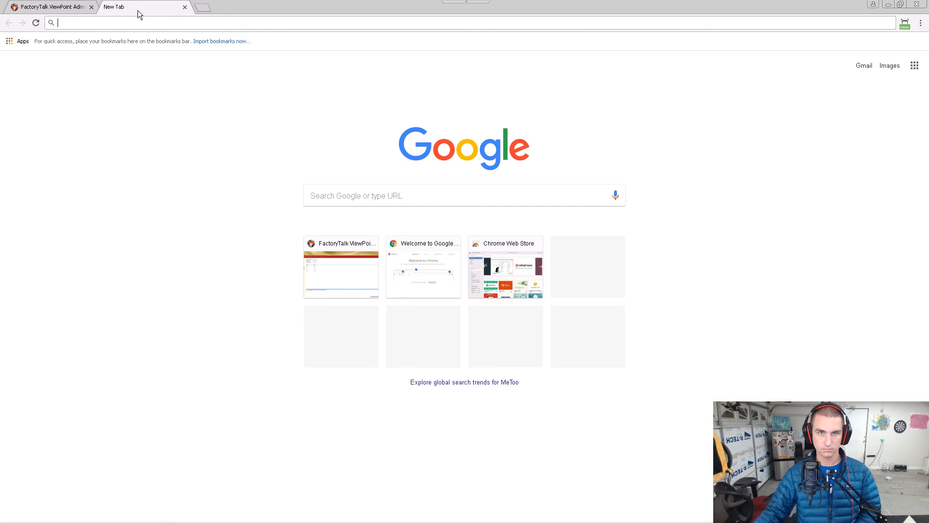
pyautogui.click(201, 10)
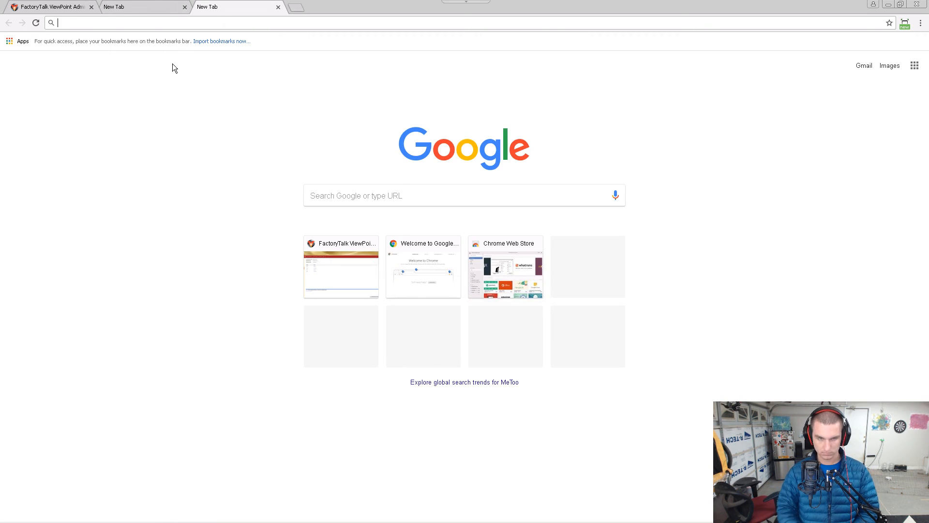
pyautogui.hotkey('alt', 'Tab')
pyautogui.hotkey('alt', 'Tab')
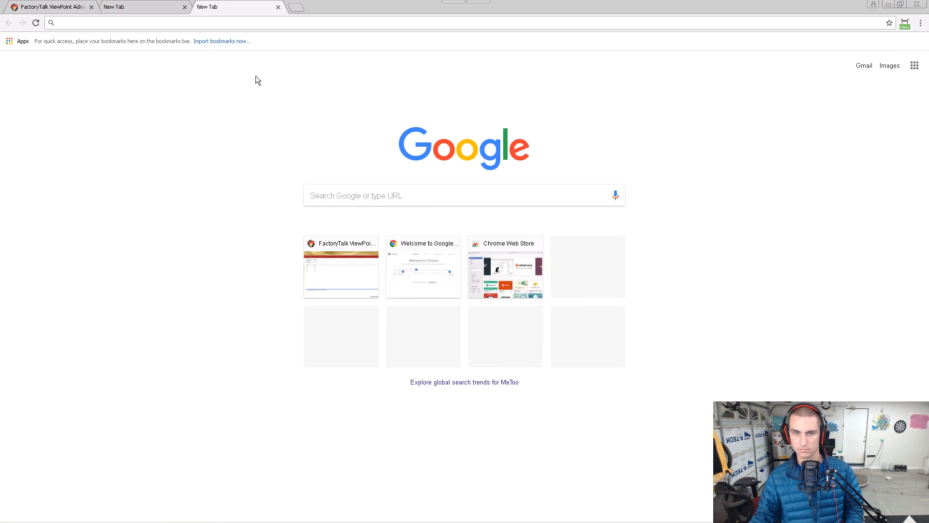
pyautogui.hotkey('alt', 'f')
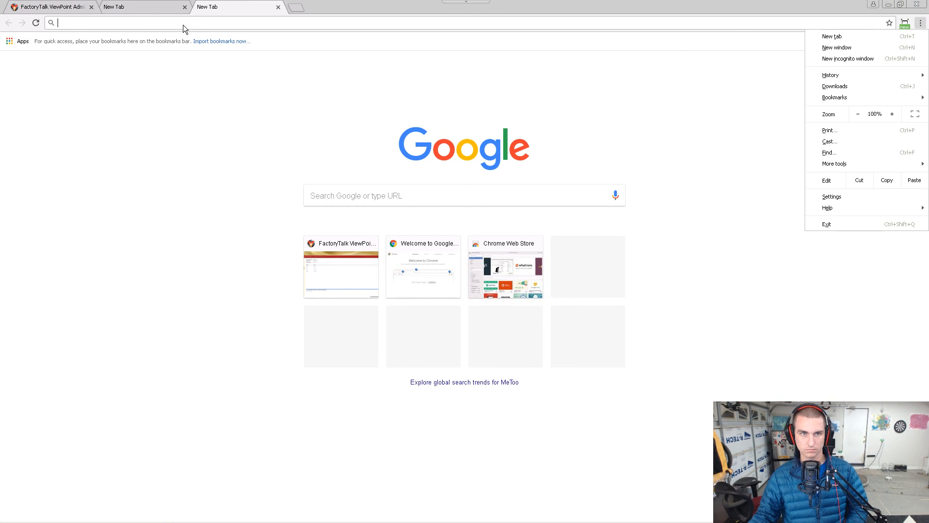
pyautogui.click(279, 7)
pyautogui.click(278, 8)
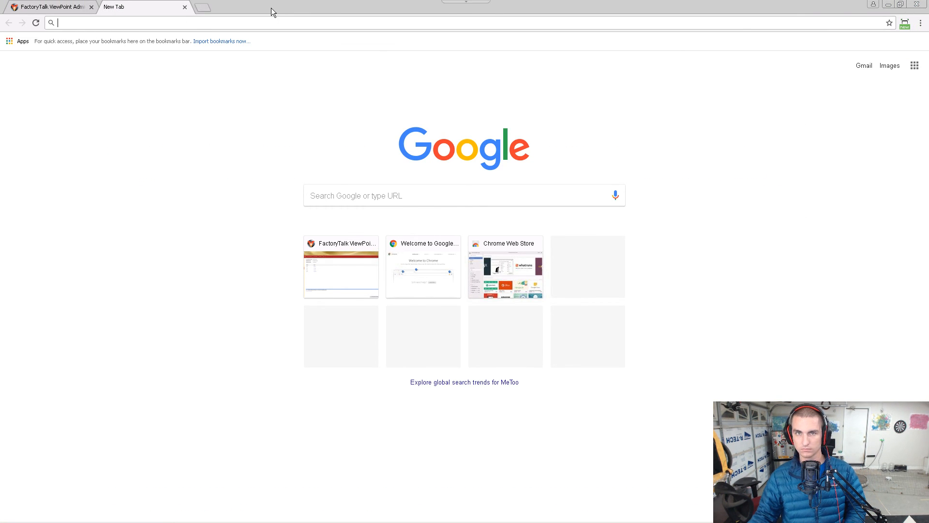
pyautogui.click(202, 8)
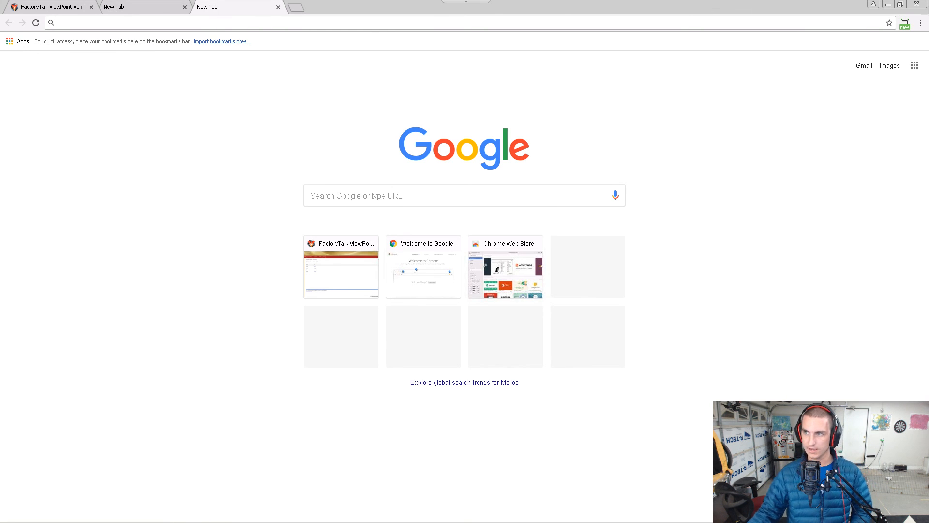
pyautogui.click(471, 4)
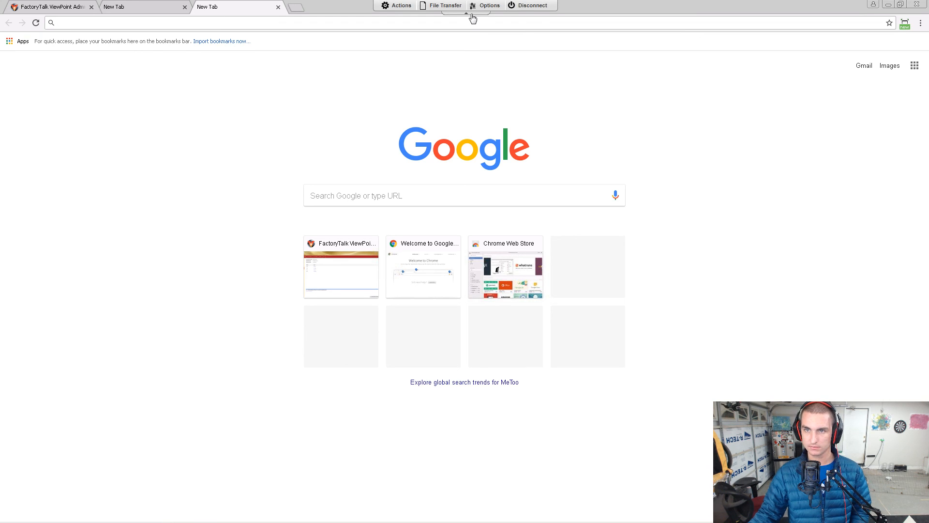
pyautogui.click(472, 15)
pyautogui.write('f')
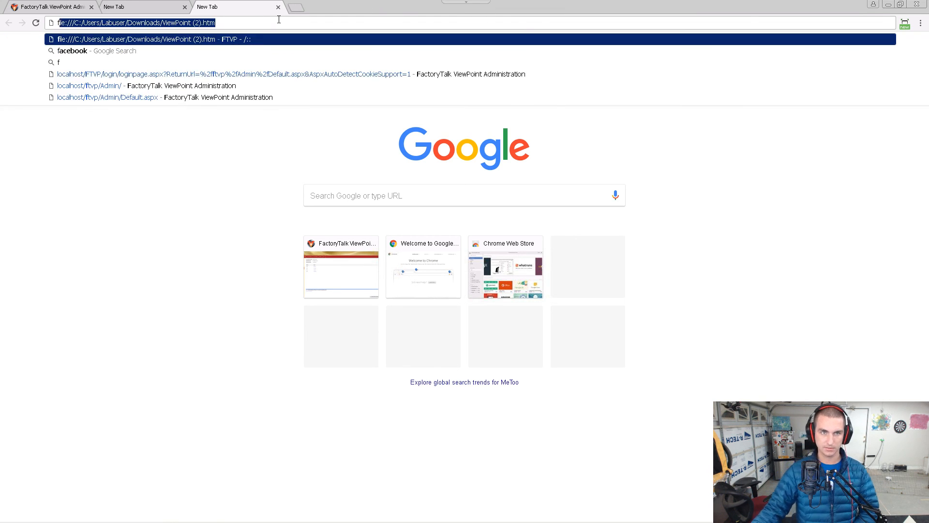
pyautogui.press('BackSpace')
pyautogui.press('BackSpace')
pyautogui.write('h')
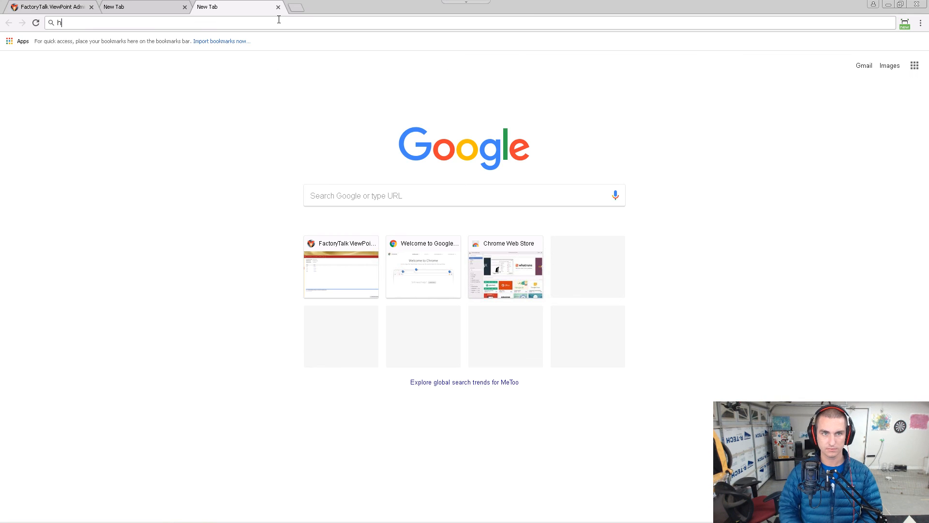
pyautogui.write('ttp://')
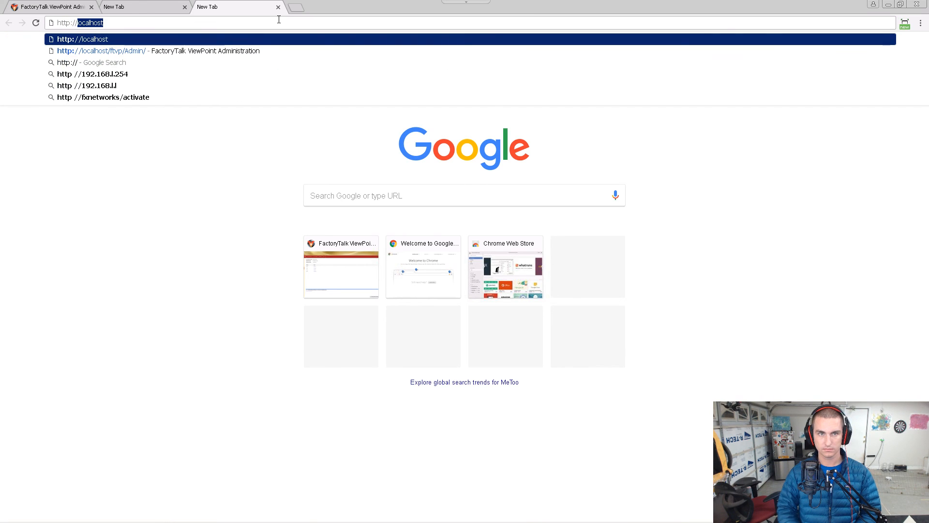
pyautogui.press('BackSpace')
pyautogui.write('loca')
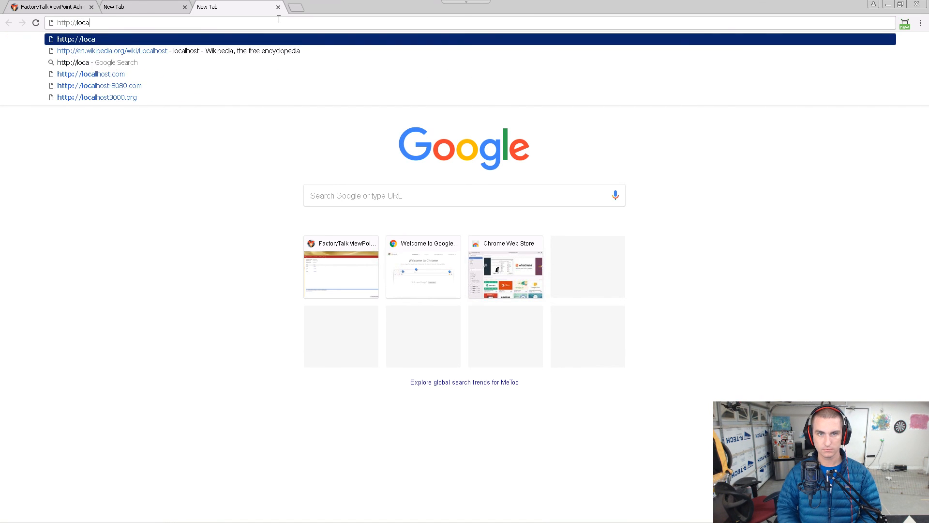
pyautogui.write('lhost')
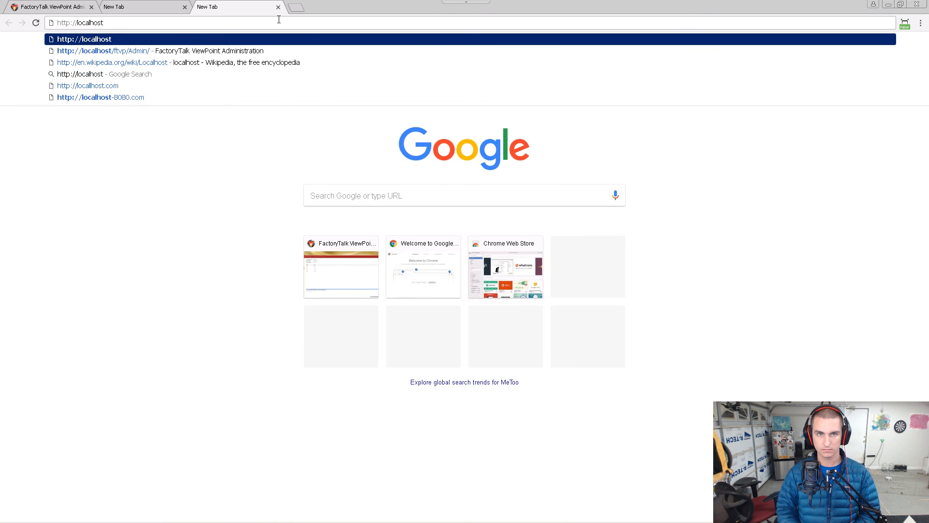
pyautogui.write('/ftv')
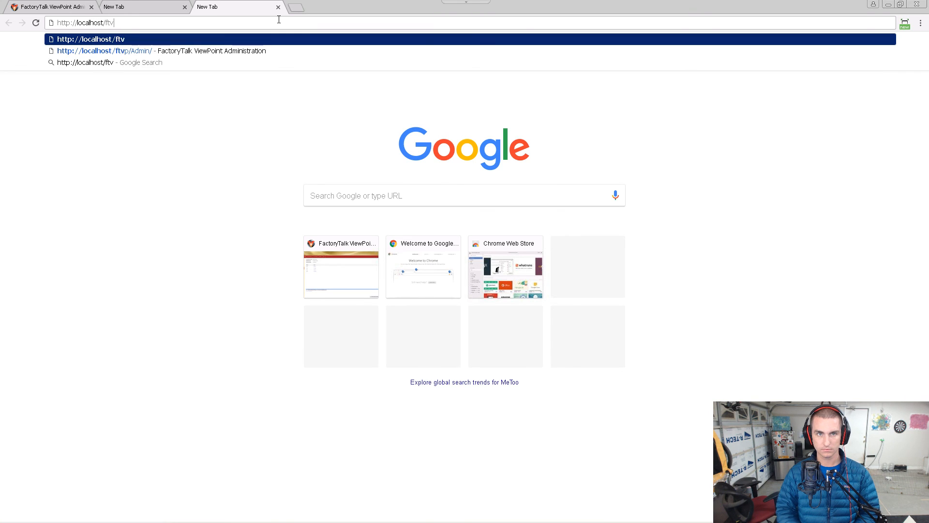
pyautogui.write('p')
pyautogui.hotkey('alt', 'Tab')
pyautogui.hotkey('alt', 'Tab')
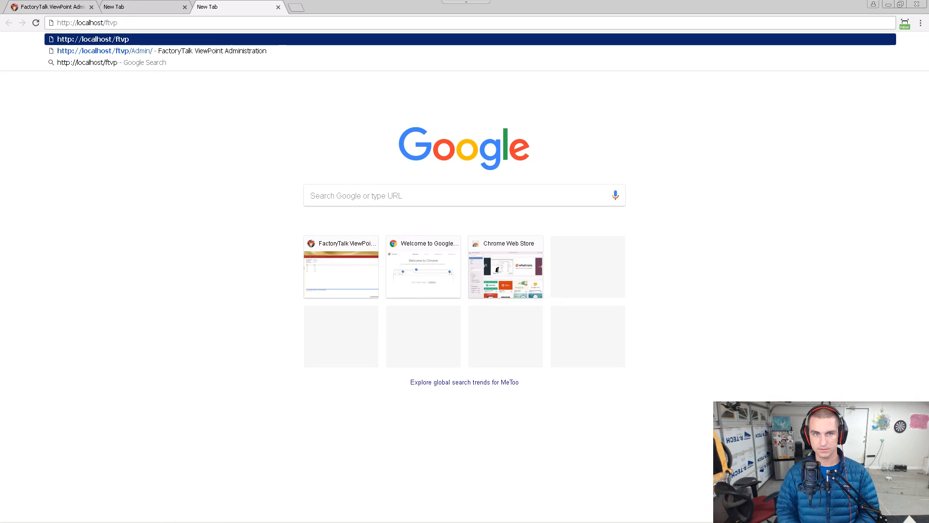
pyautogui.press('Return')
# Step: Reopen the Overview display, and change the page address to localhost/FTVP/m to load the mobile interface
pyautogui.click(136, 23)
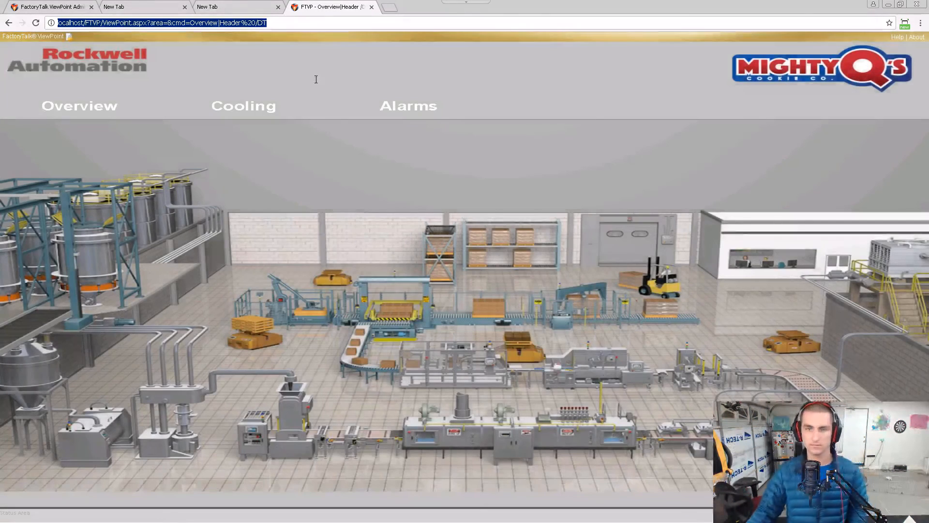
pyautogui.click(95, 108)
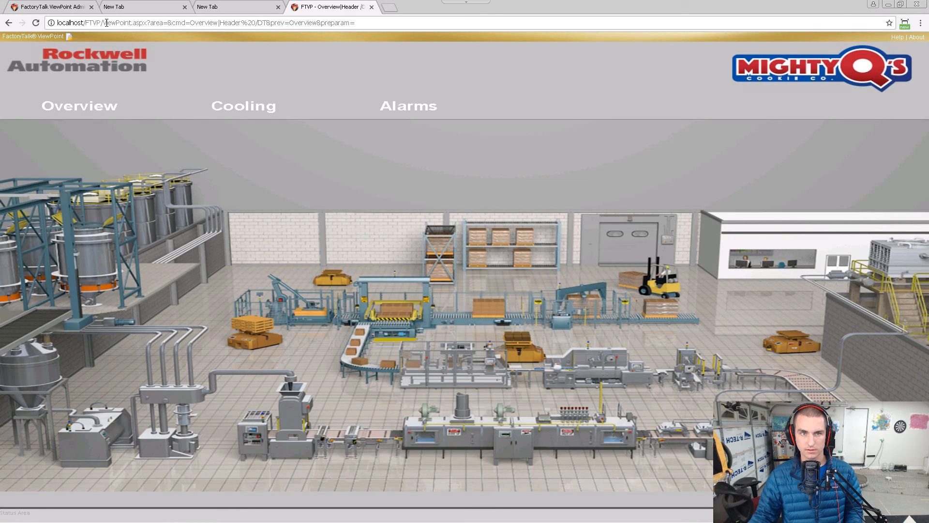
pyautogui.moveTo(107, 23); pyautogui.dragTo(731, 64)
pyautogui.press('BackSpace')
pyautogui.press('BackSpace')
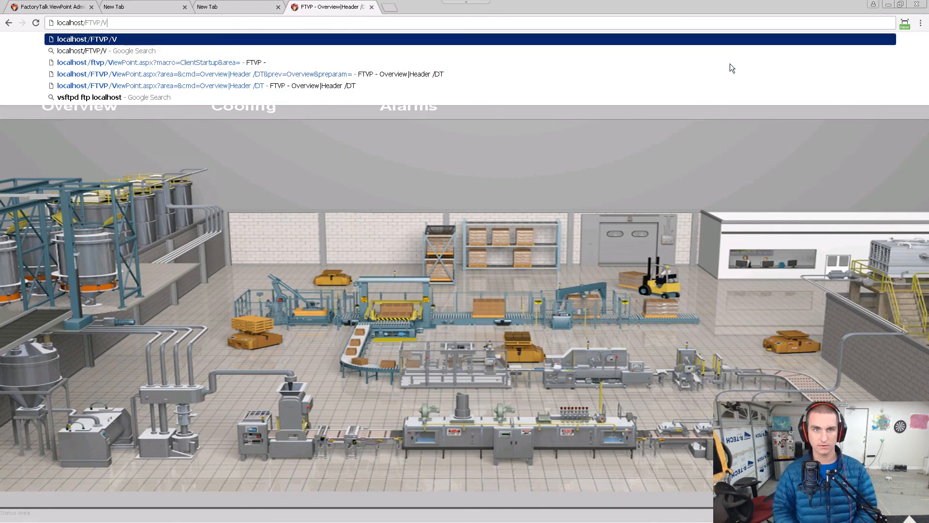
pyautogui.write('m')
pyautogui.press('Return')
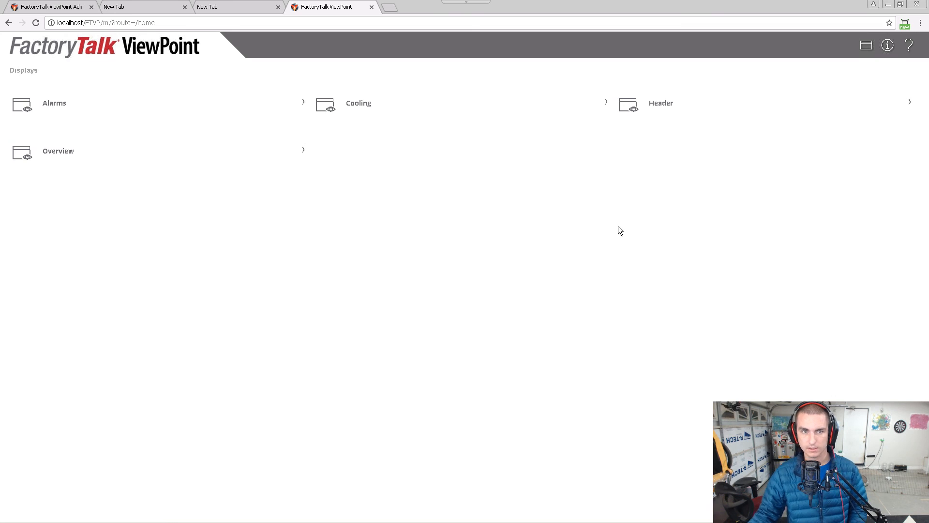
# Step: Read manual step 8, set the browser window to the 1024 × 768 iPad resolution, and dismiss the resizer extension's notices
pyautogui.hotkey('alt', 'Tab')
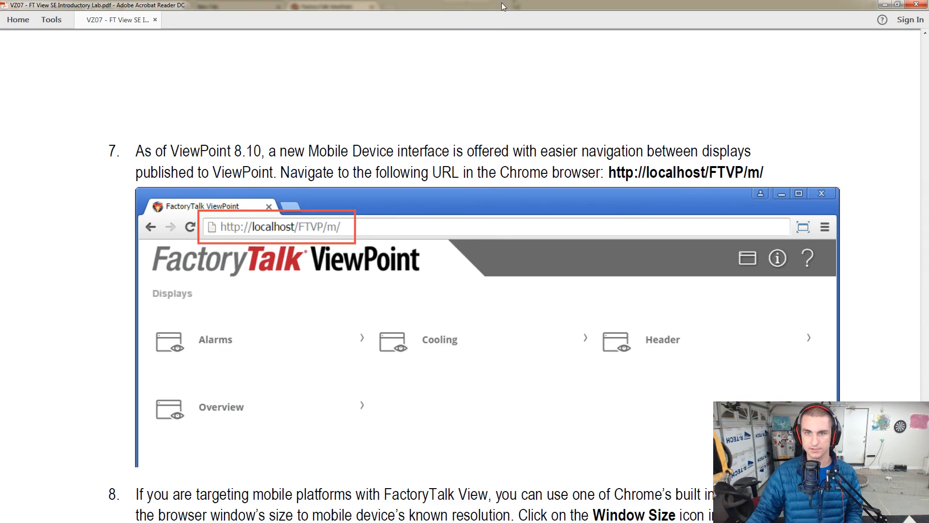
pyautogui.scroll(-9, 522, 194)
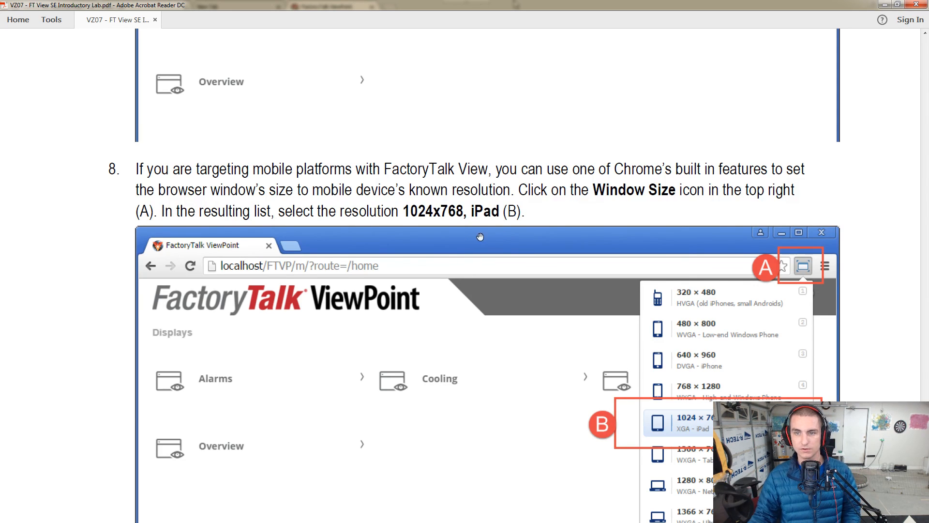
pyautogui.hotkey('alt', 'Tab')
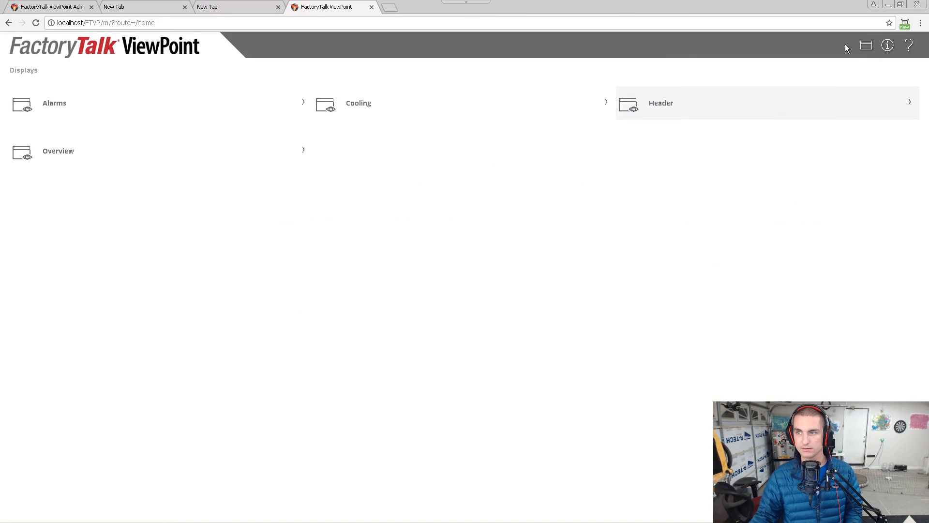
pyautogui.click(904, 24)
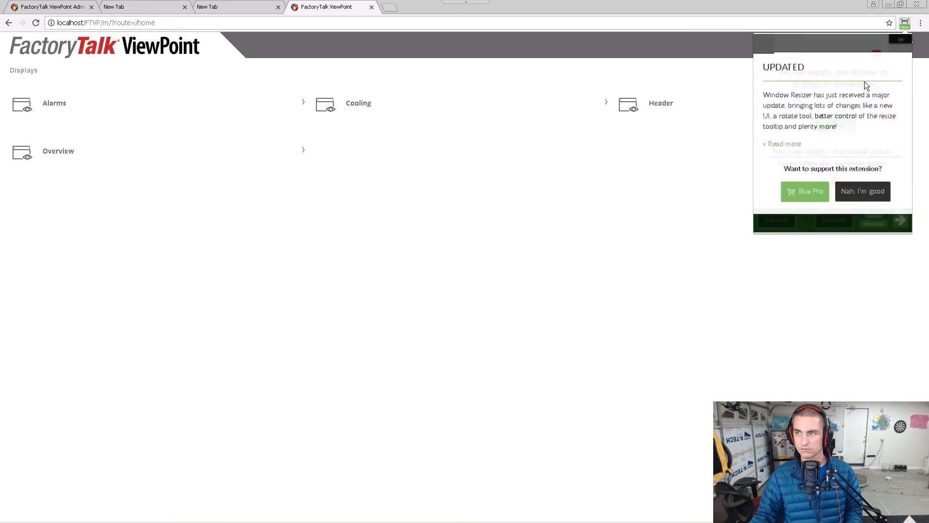
pyautogui.click(851, 190)
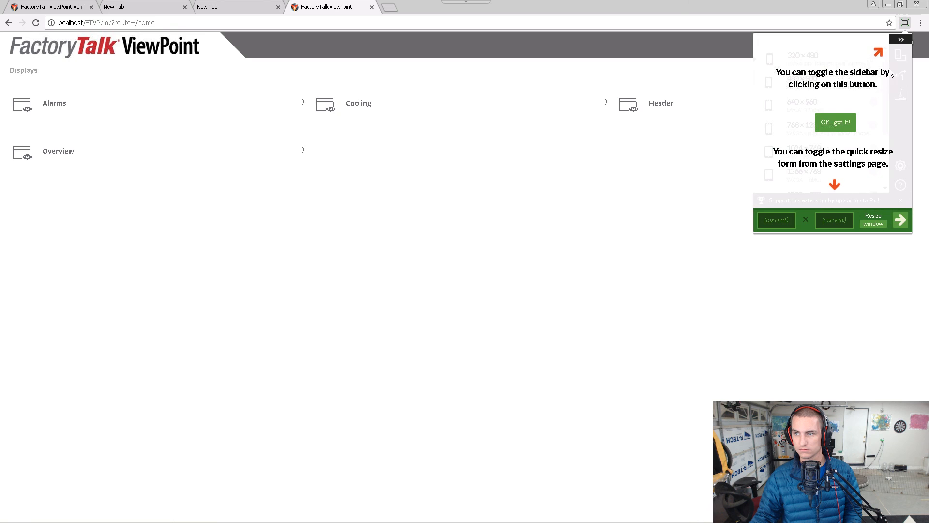
pyautogui.click(900, 40)
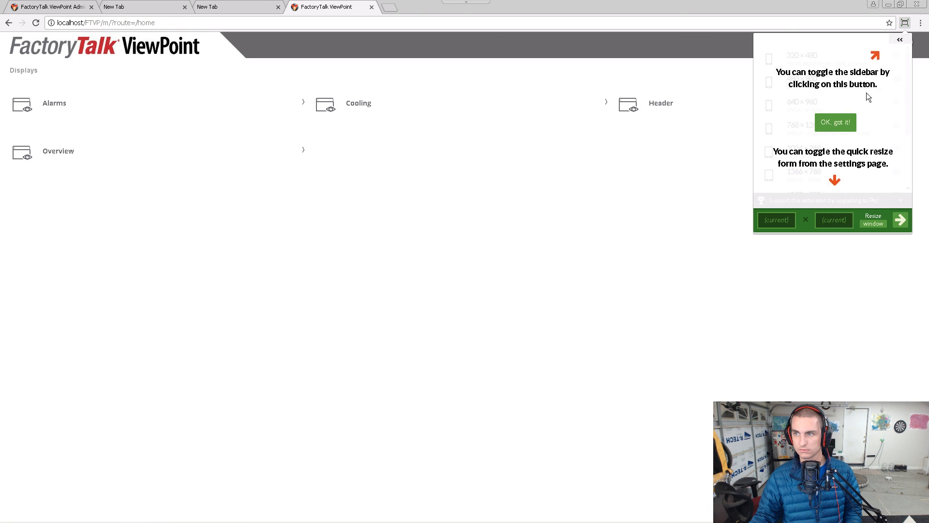
pyautogui.click(844, 125)
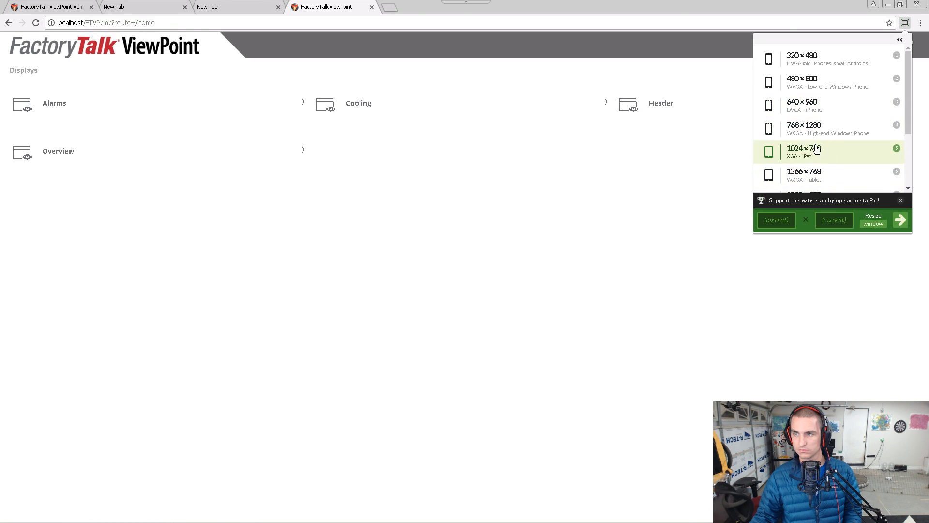
pyautogui.click(817, 151)
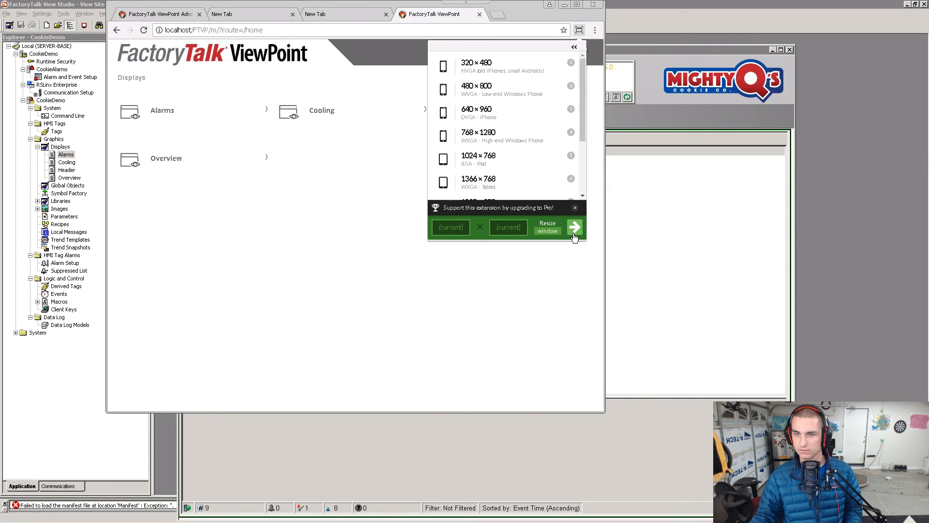
pyautogui.click(575, 207)
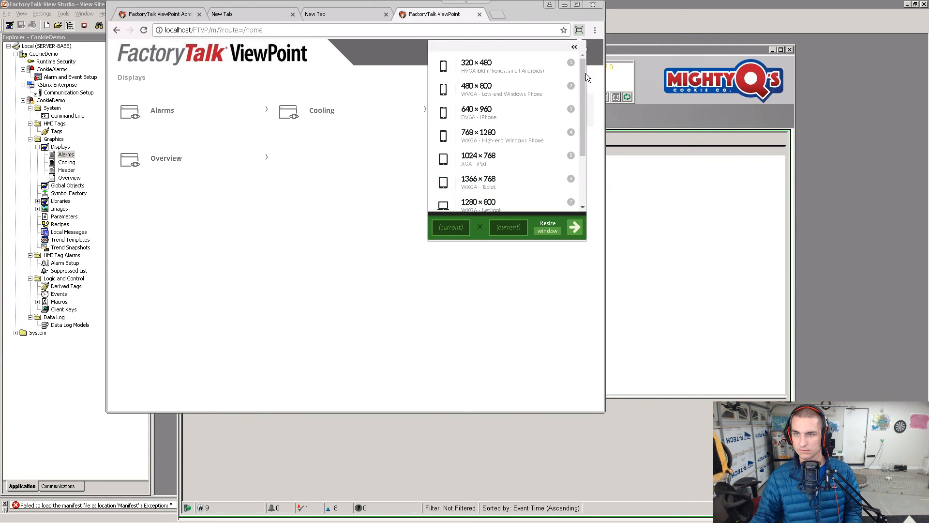
pyautogui.click(485, 95)
# Step: Read manual step 9 and open the Overview display in the mobile interface at the iPad resolution
pyautogui.hotkey('alt', 'Tab')
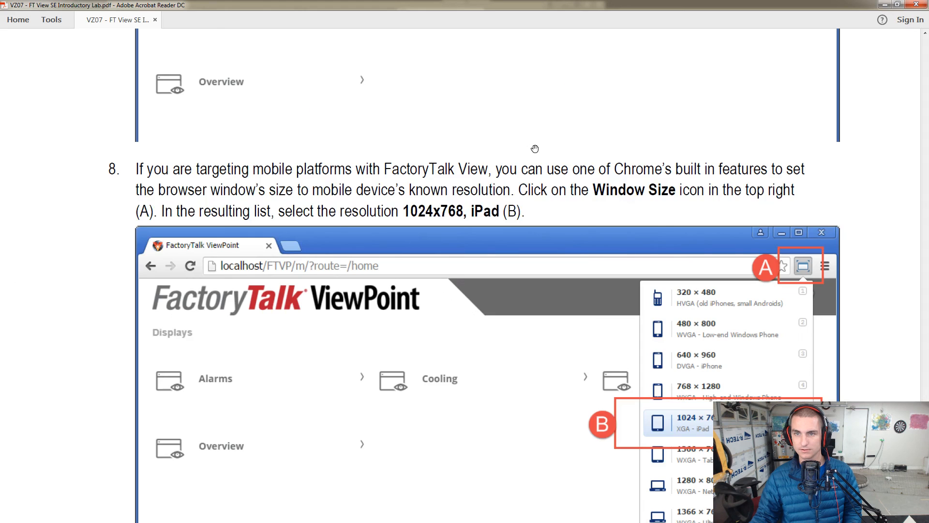
pyautogui.scroll(-5, 575, 250)
pyautogui.scroll(3, 590, 260)
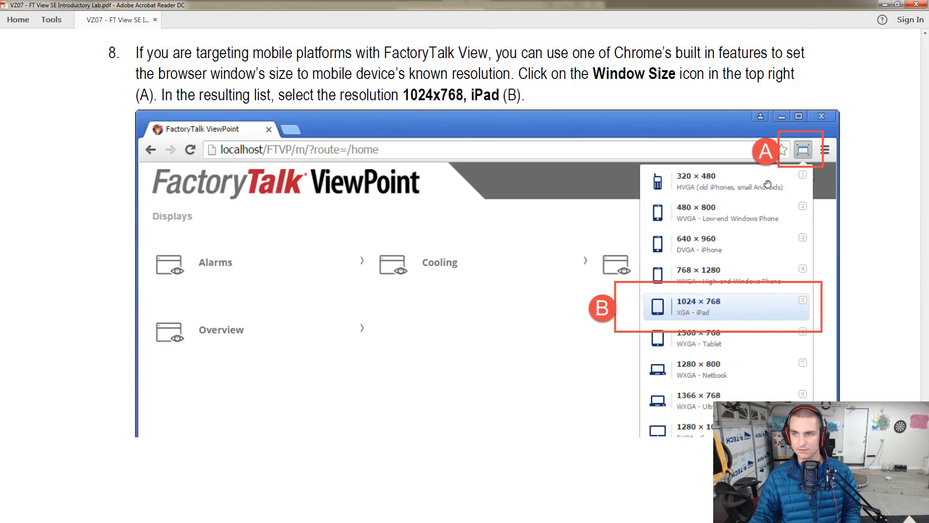
pyautogui.scroll(-8, 734, 315)
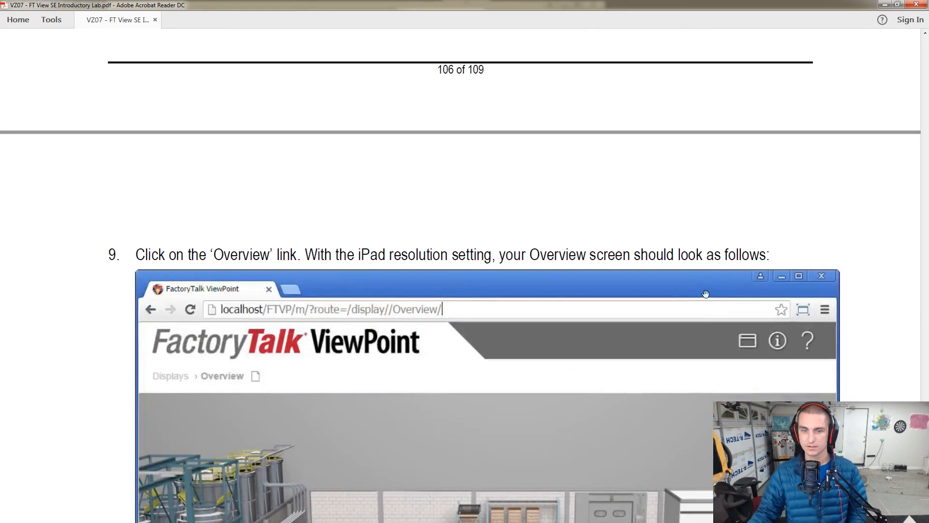
pyautogui.scroll(-2, 685, 297)
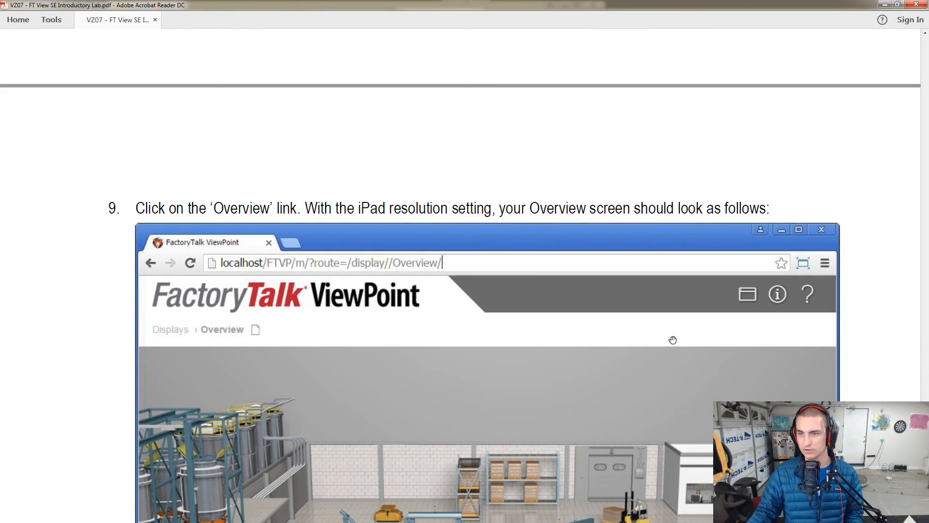
pyautogui.scroll(-12, 673, 340)
pyautogui.hotkey('alt', 'Tab')
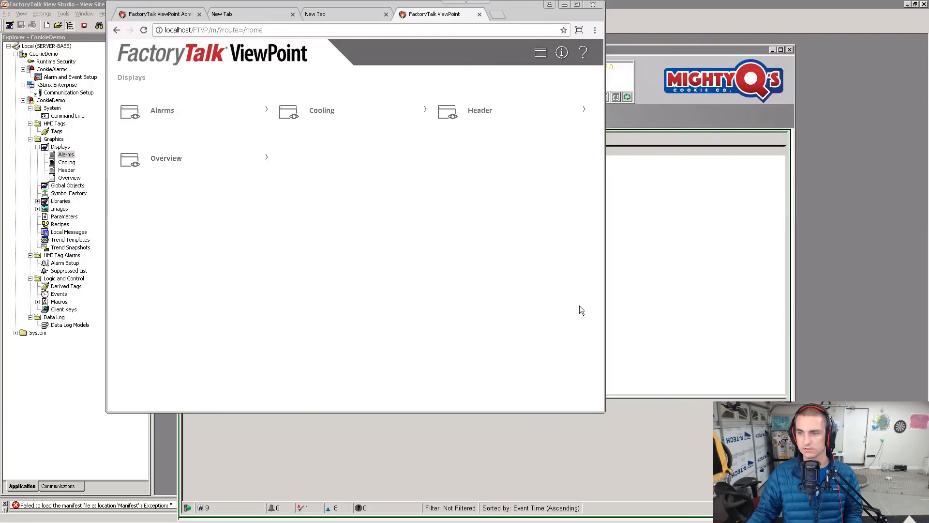
pyautogui.click(151, 165)
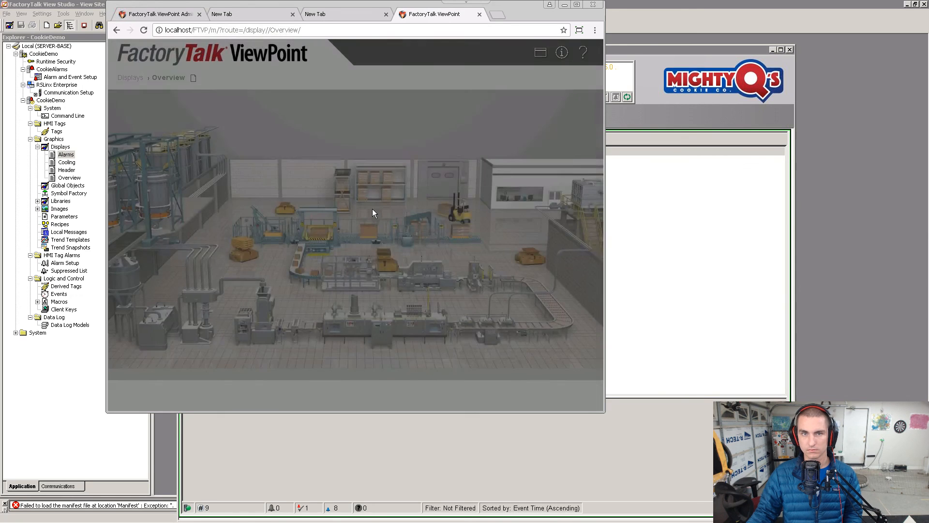
# Step: Compare the Overview display with manual step 9, read step 10, and set the browser window to the 640 × 960 iPhone resolution
pyautogui.hotkey('alt', 'Tab')
pyautogui.scroll(-9, 397, 248)
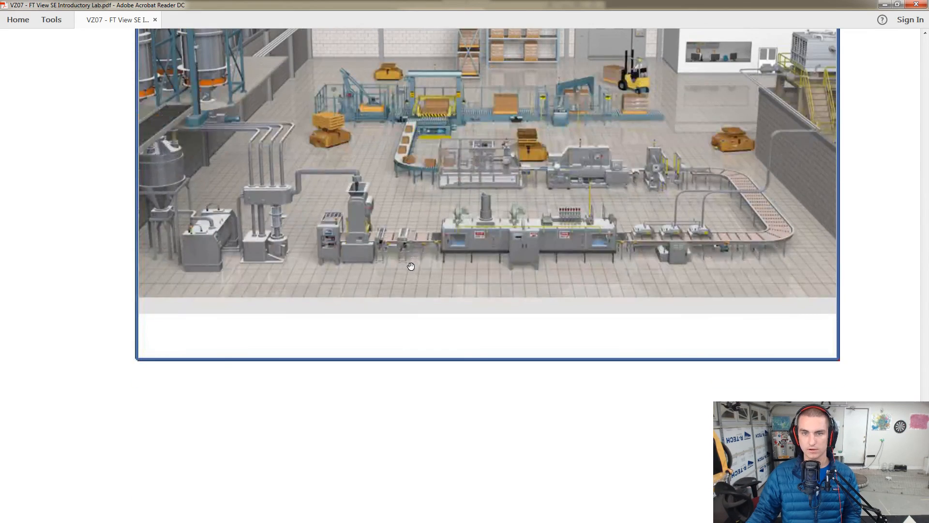
pyautogui.scroll(-10, 418, 273)
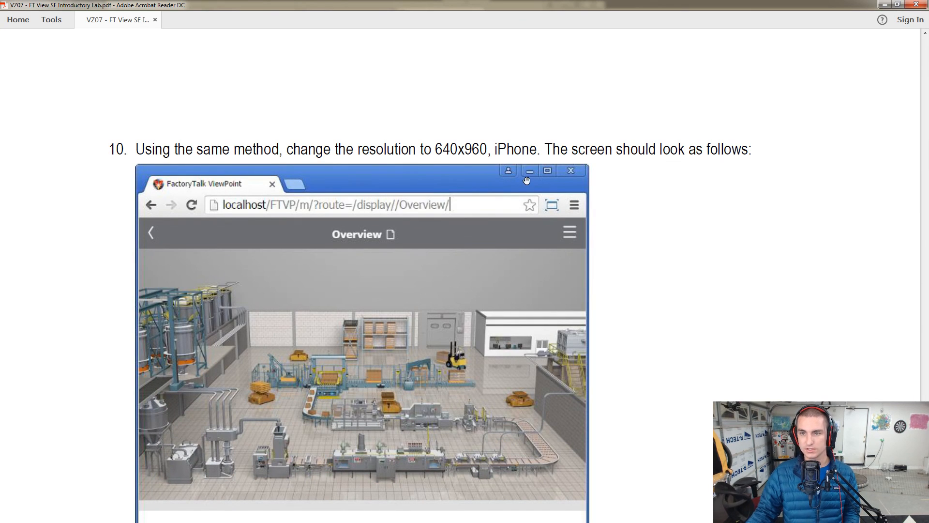
pyautogui.hotkey('alt', 'Tab')
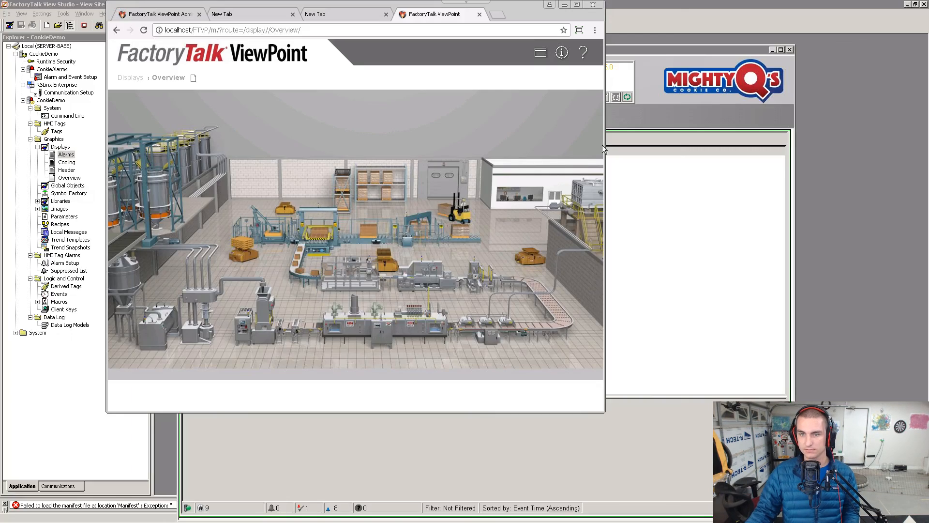
pyautogui.click(579, 31)
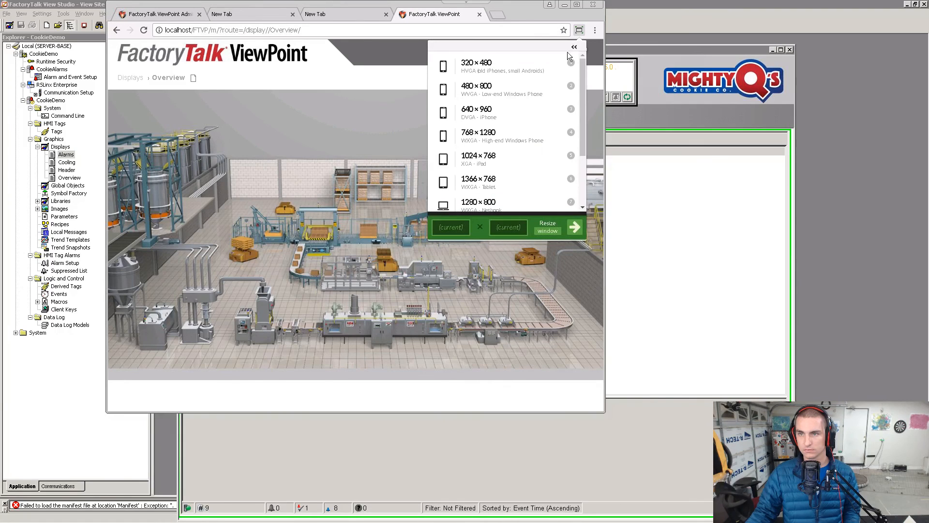
pyautogui.click(511, 123)
# Step: Review manual step 10's iPhone picture, the tip on screens for mobile users, and the lab's closing lines
pyautogui.hotkey('alt', 'Tab')
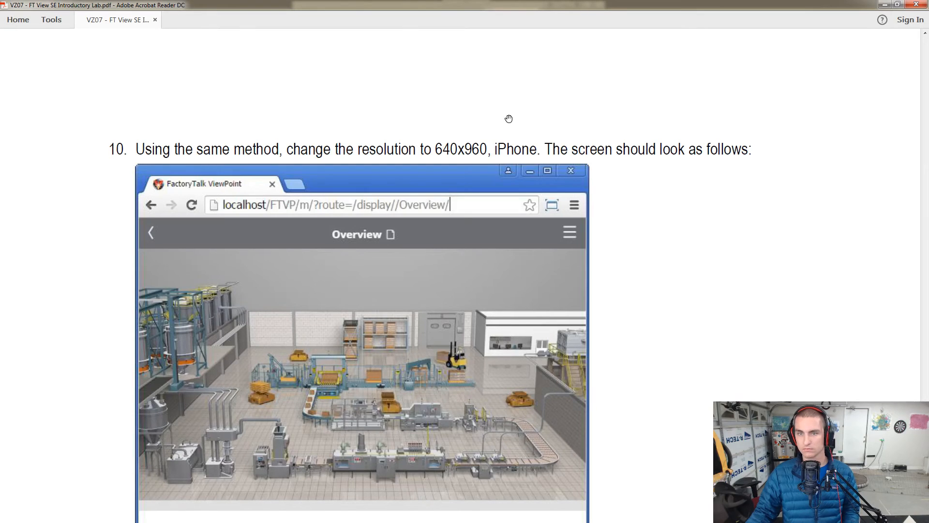
pyautogui.scroll(-12, 509, 119)
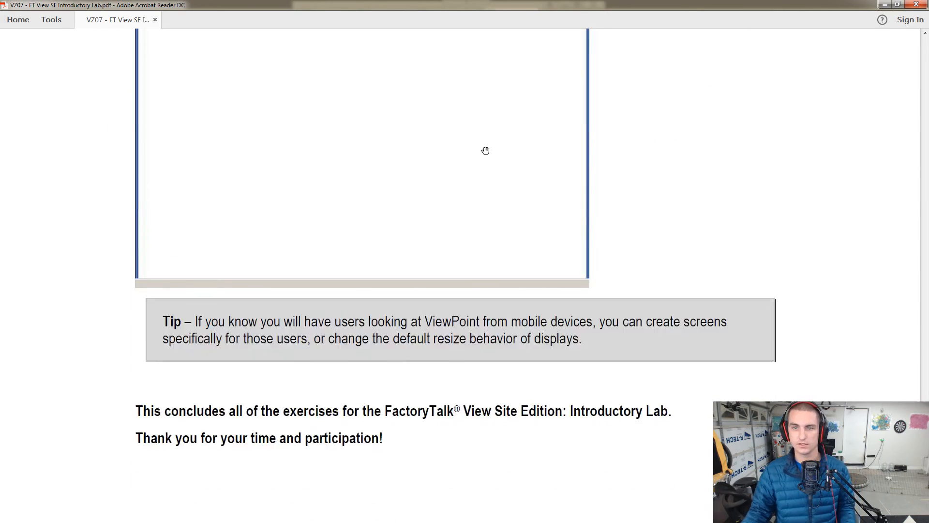
pyautogui.scroll(-3, 486, 150)
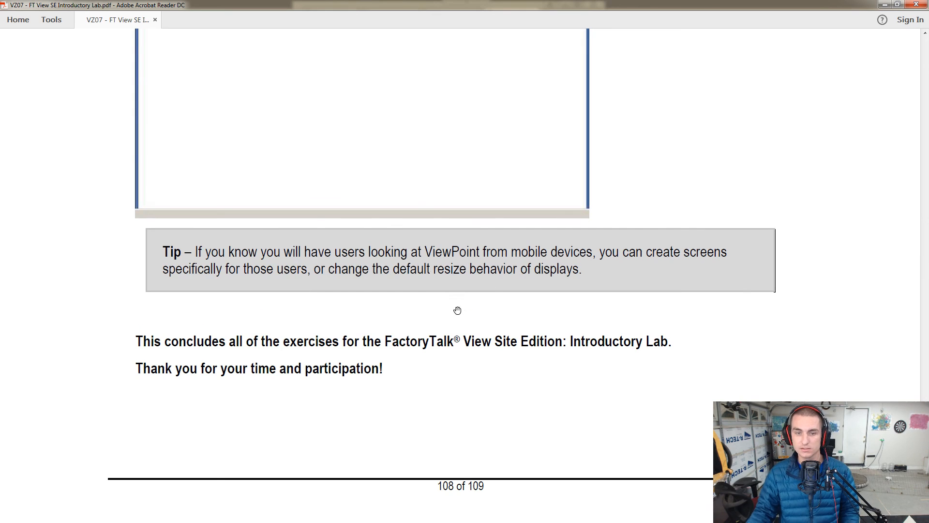
pyautogui.scroll(-3, 457, 309)
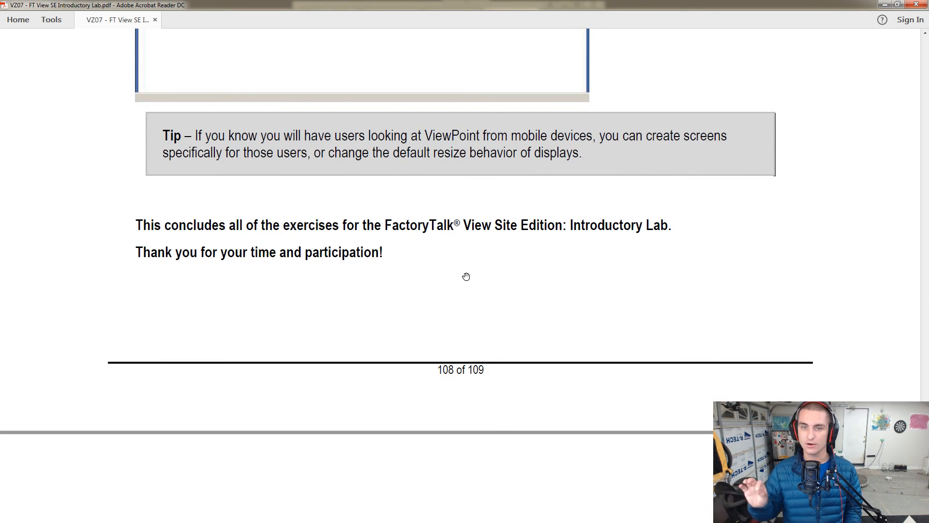